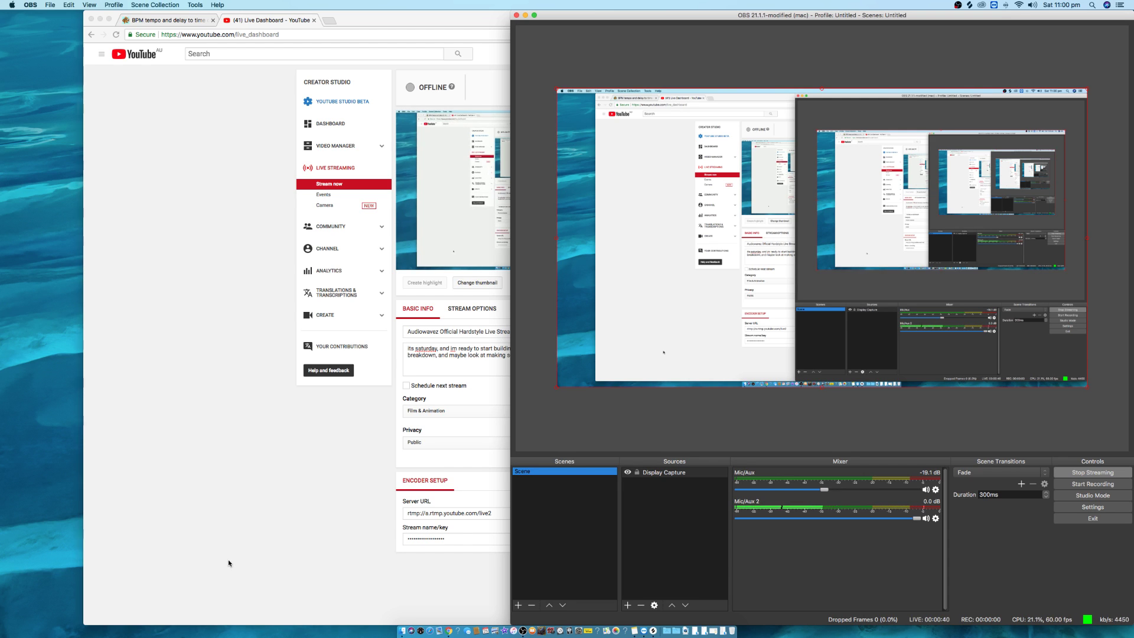
Step: Switch to the Hardstyle 10 project in Logic Pro X and hide the track area's upper toolbar and the Piano Roll editor
left_click(270, 500)
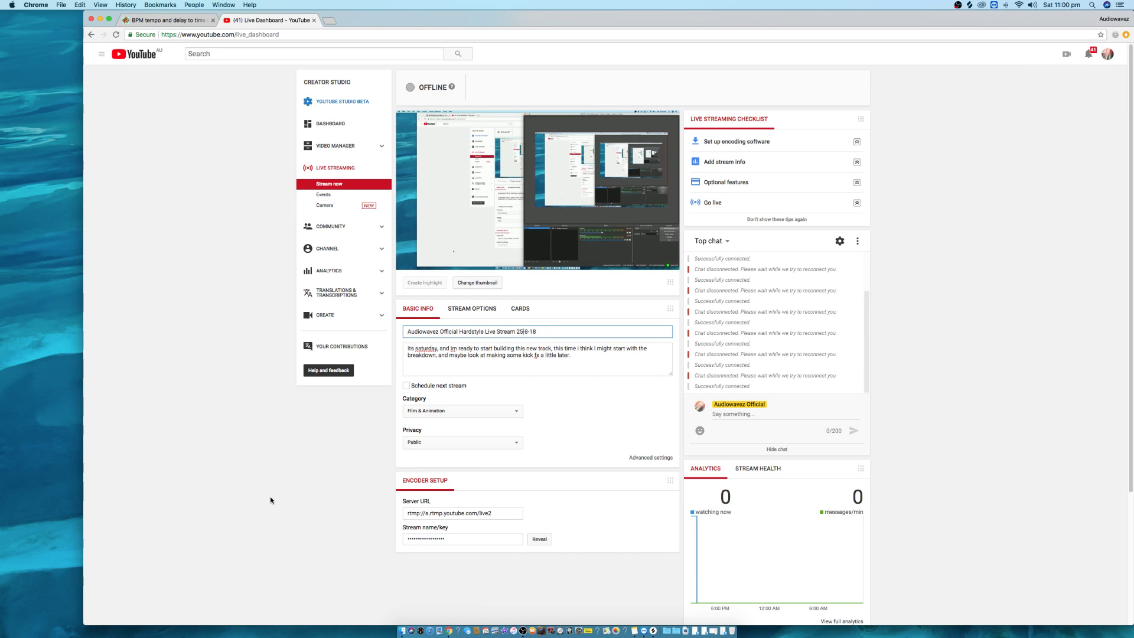
left_click(569, 631)
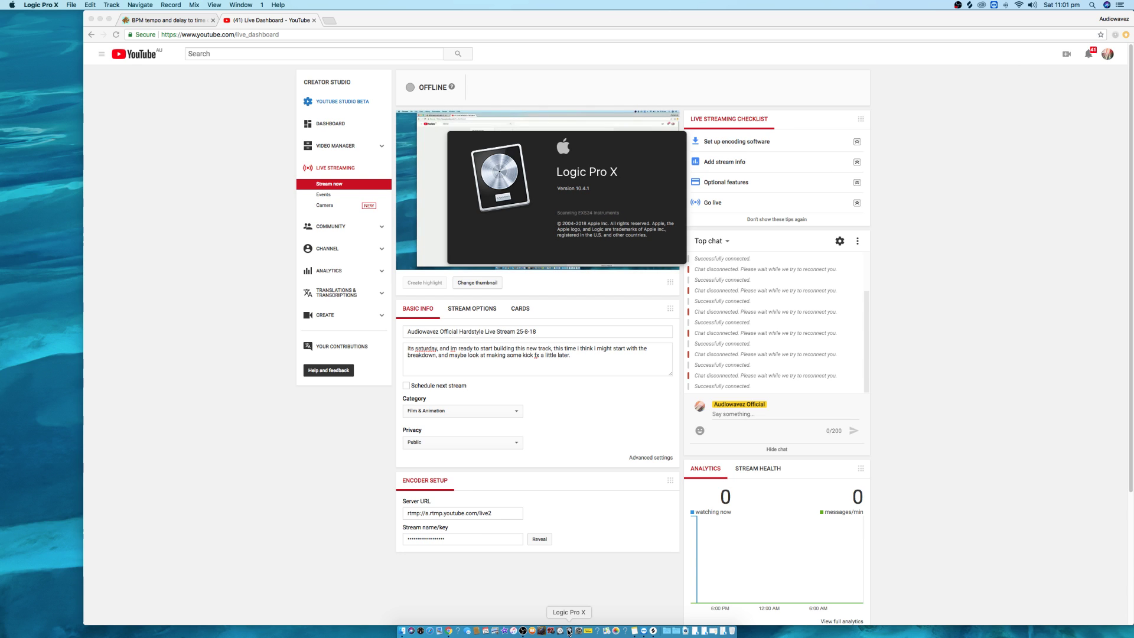
left_click(635, 229)
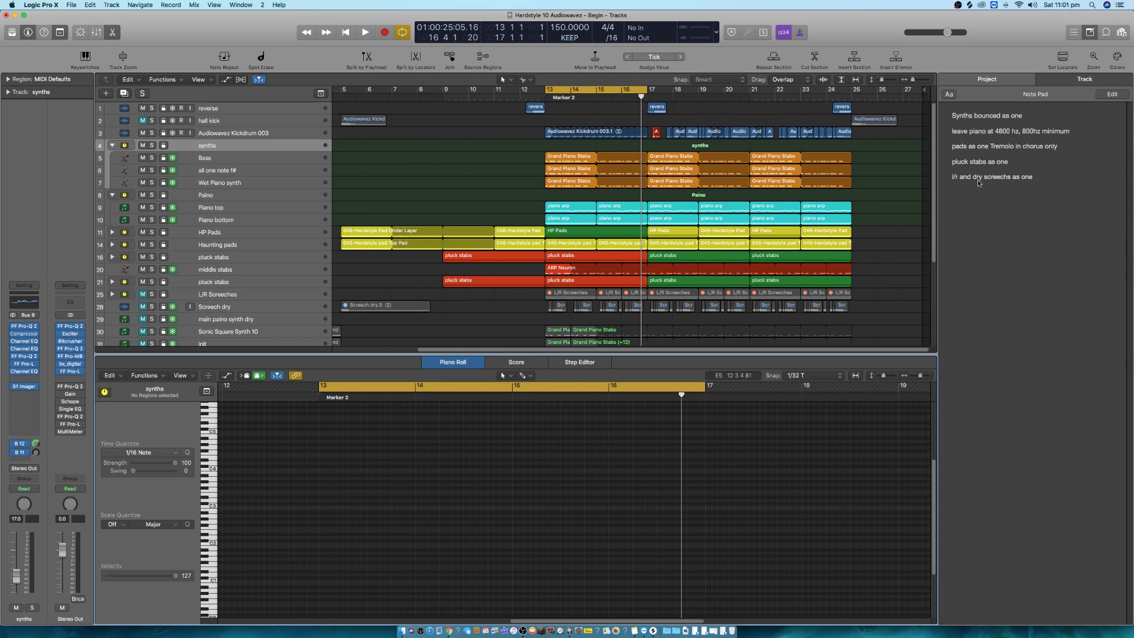
key("ctrl+alt+super+t")
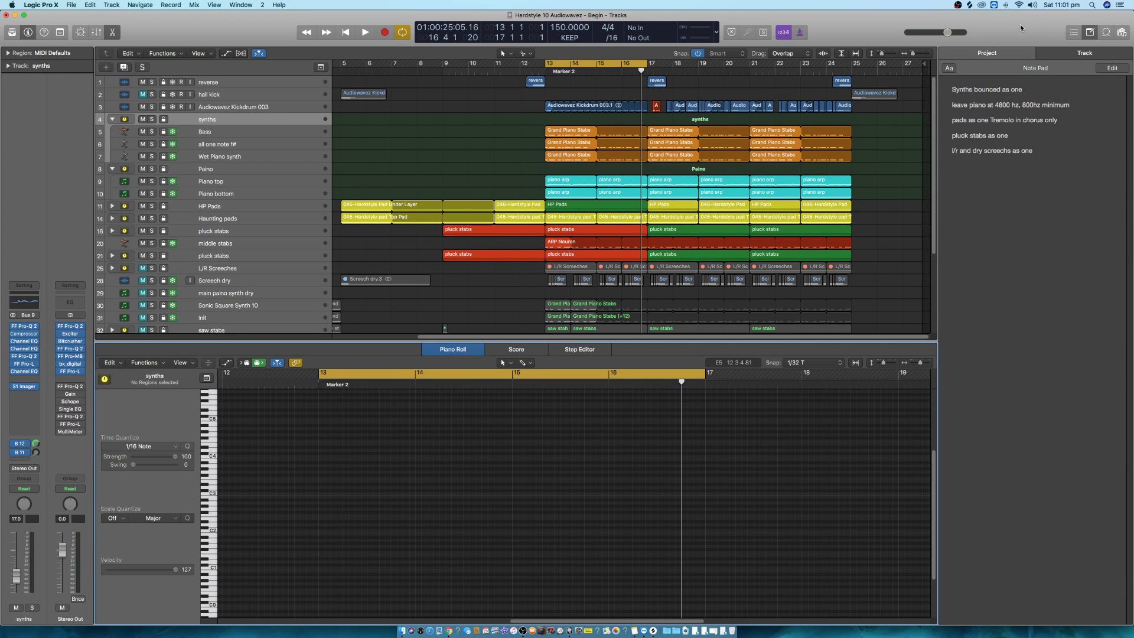
left_click(112, 33)
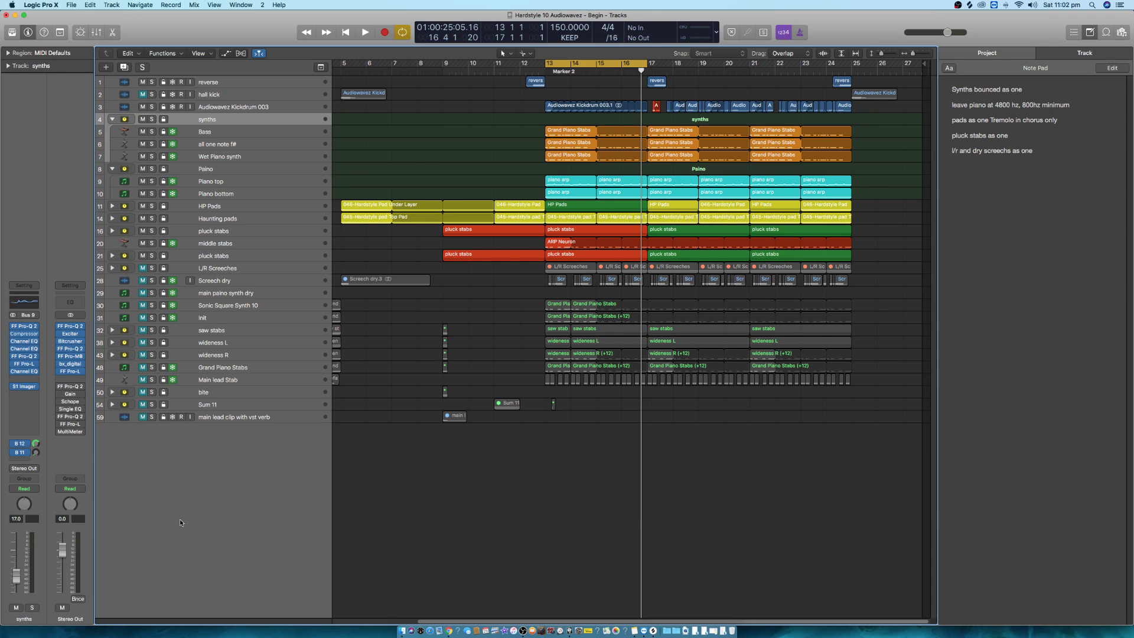
Step: Solo the synths stack and the Paino stack in turn, inspect the Piano top and Piano bottom channel strips, and clear the solo
left_click(152, 119)
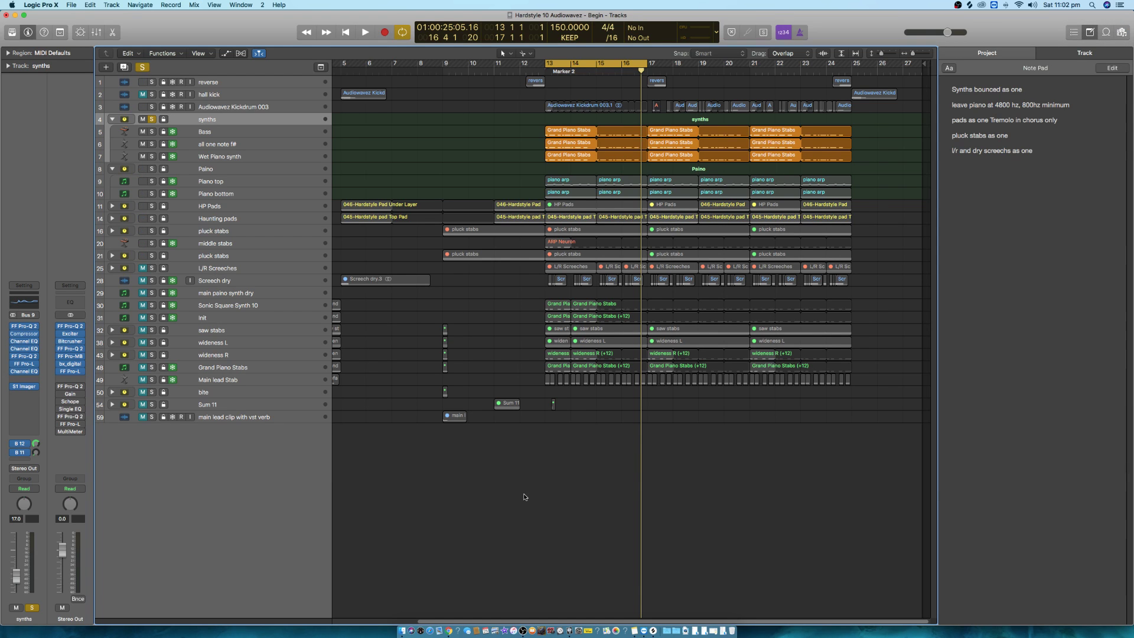
left_click(230, 169)
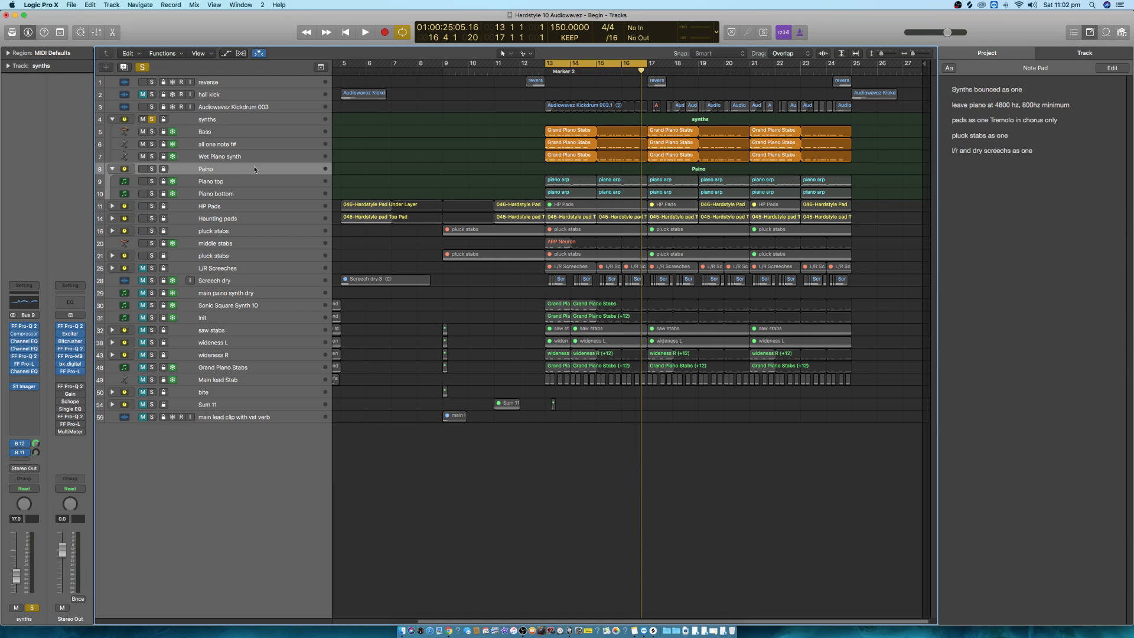
left_click(150, 120)
left_click(152, 169)
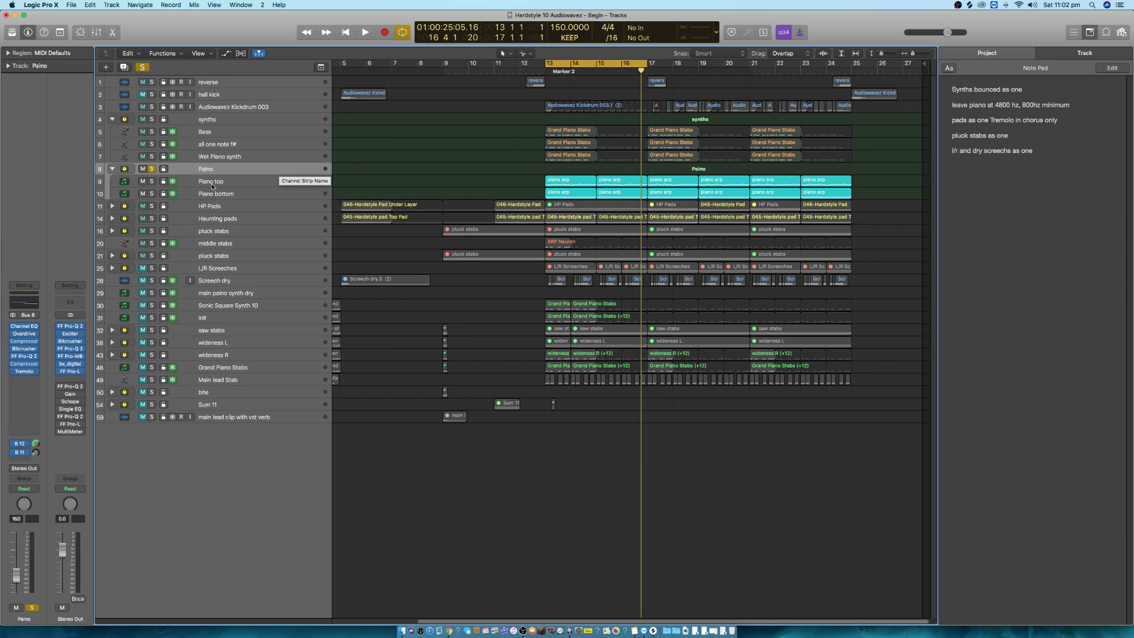
left_click(244, 193)
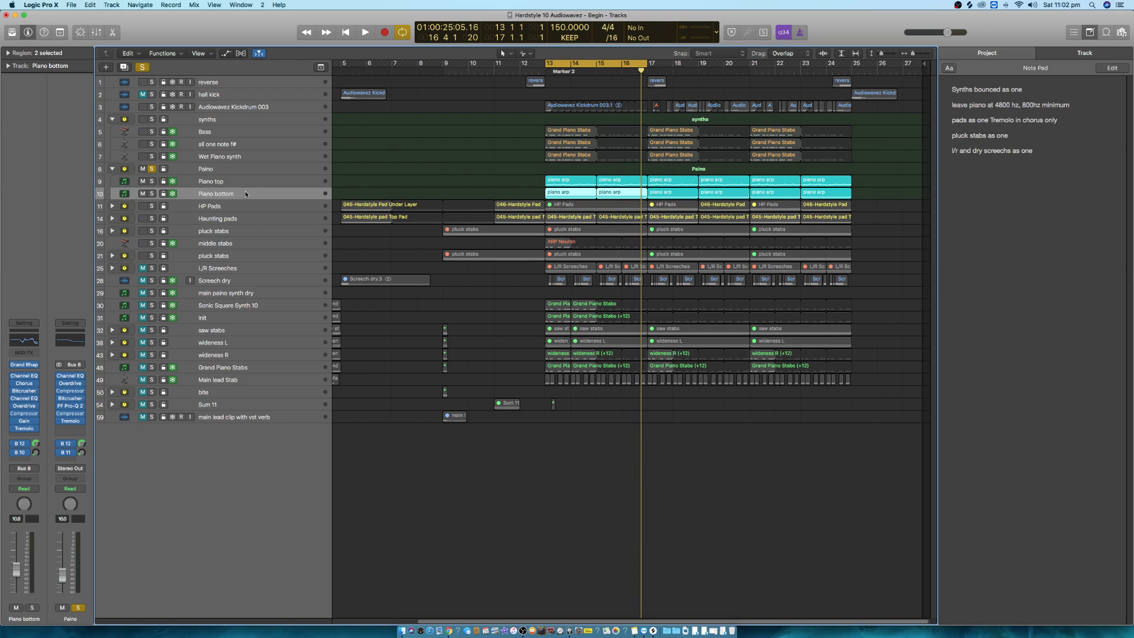
left_click(241, 179)
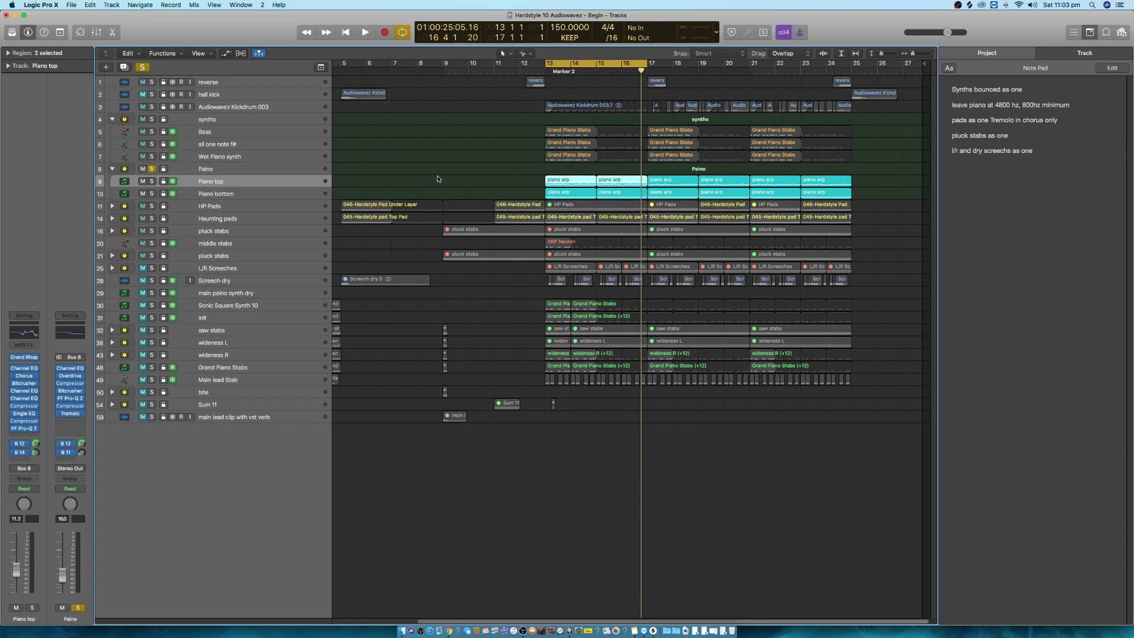
left_click(151, 169)
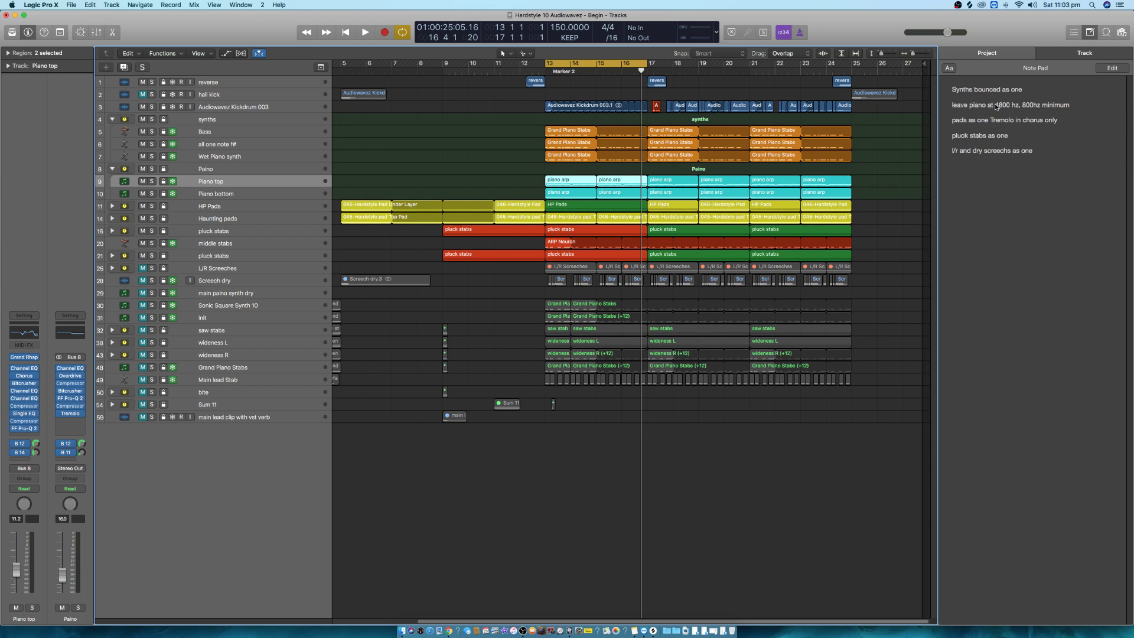
Step: Add ", 12000hz max" to the end of the piano line in the project notes
triple_click(1072, 106)
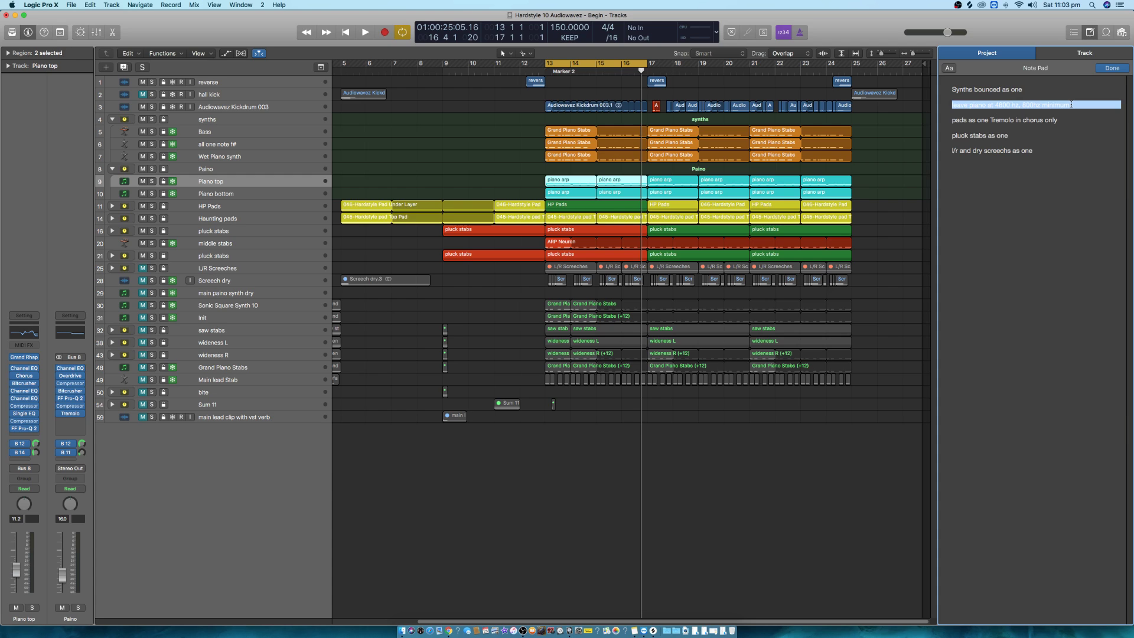
left_click(1069, 104)
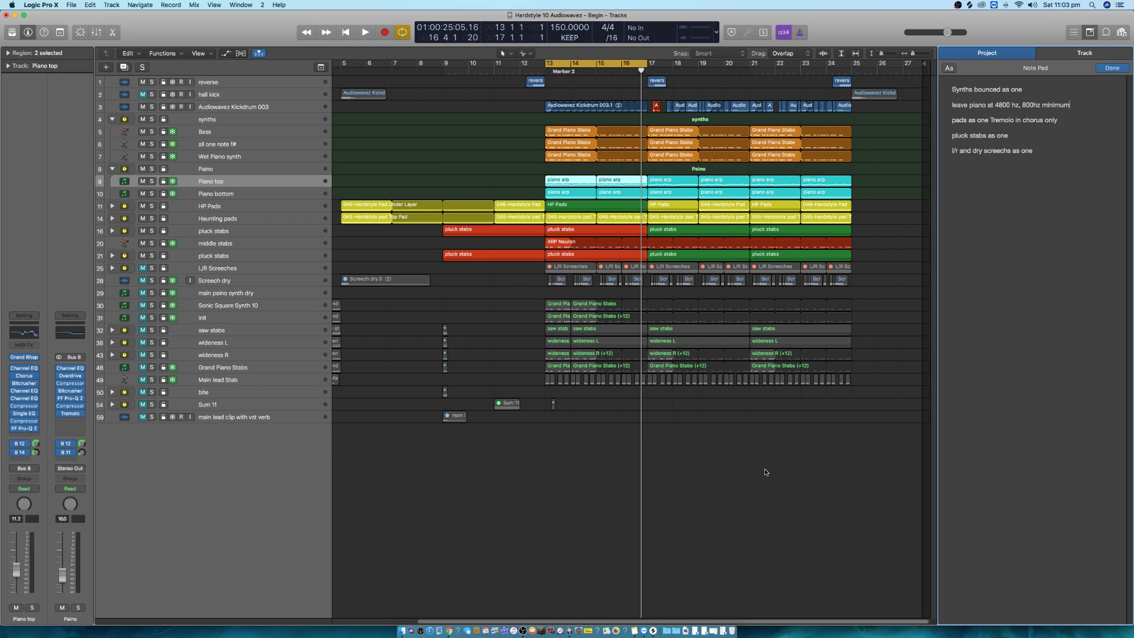
type("12")
type("000")
type(", 12000")
type("hz max")
Step: Expand the HP Pads and Haunting pads track stacks to show their subtracks
left_click(209, 209)
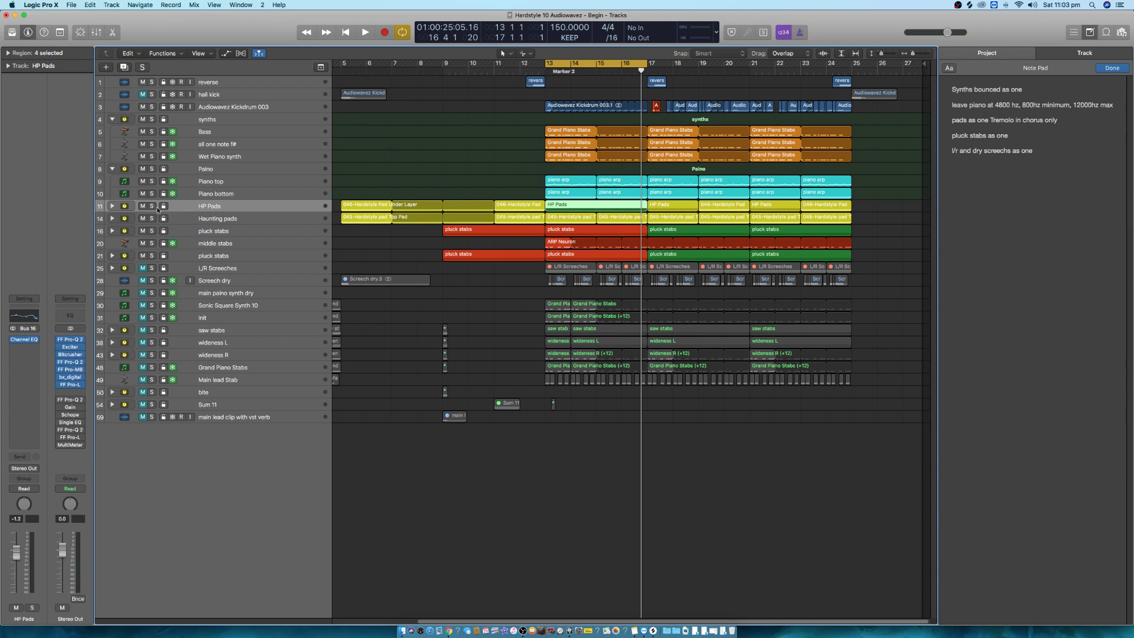
left_click(113, 206)
left_click(113, 243)
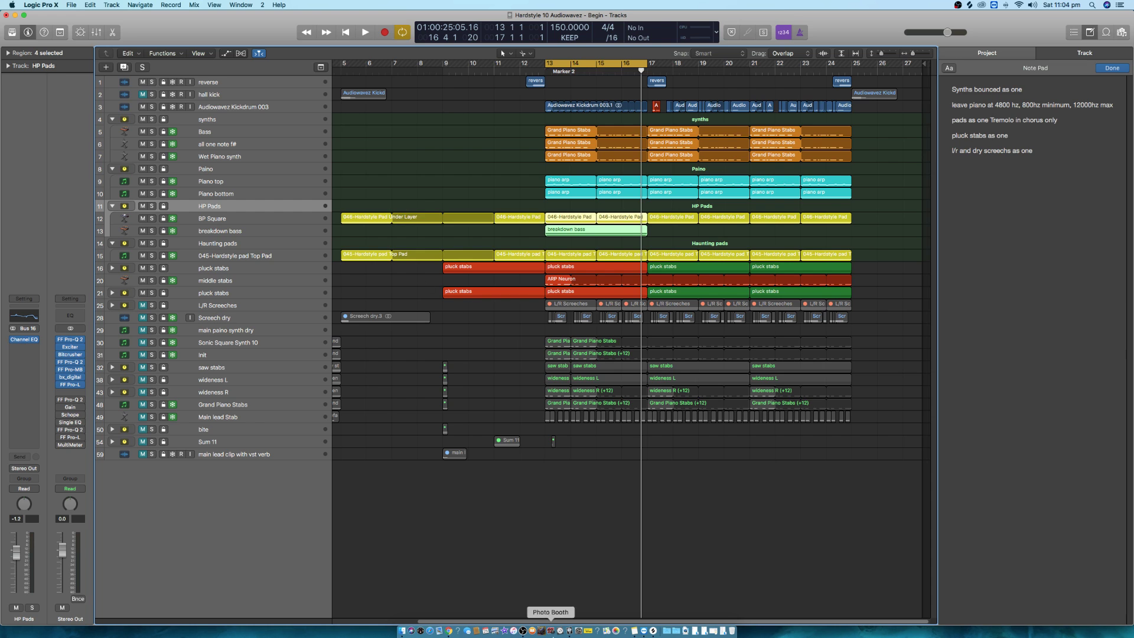
Step: Solo the breakdown bass track and check the live stream's audio levels in OBS before returning to Logic Pro X
left_click(523, 631)
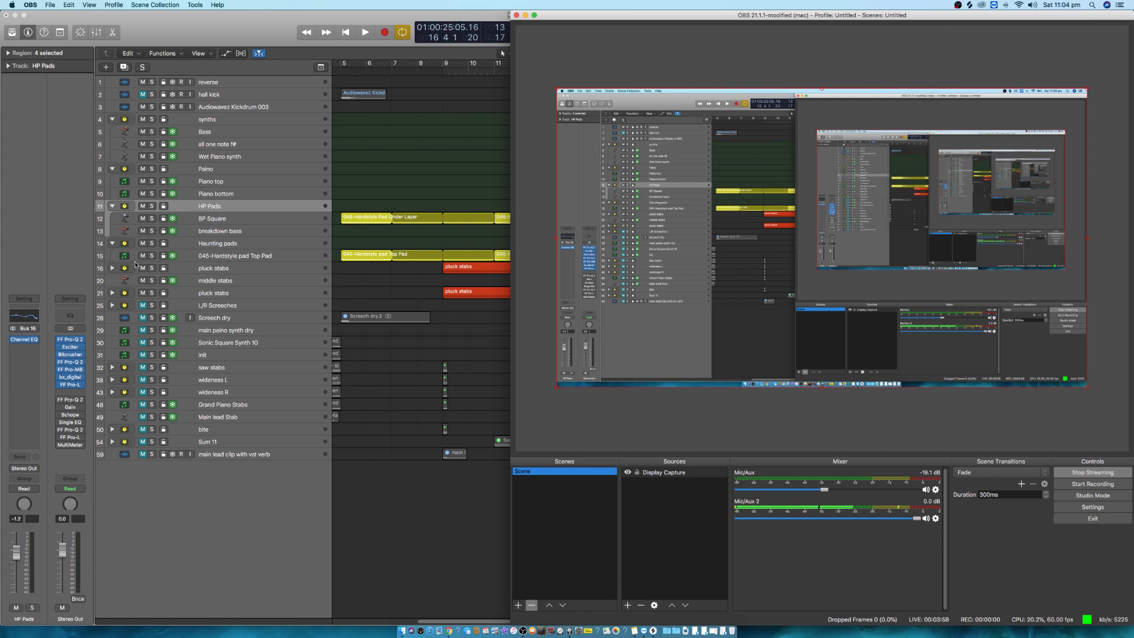
left_click(151, 231)
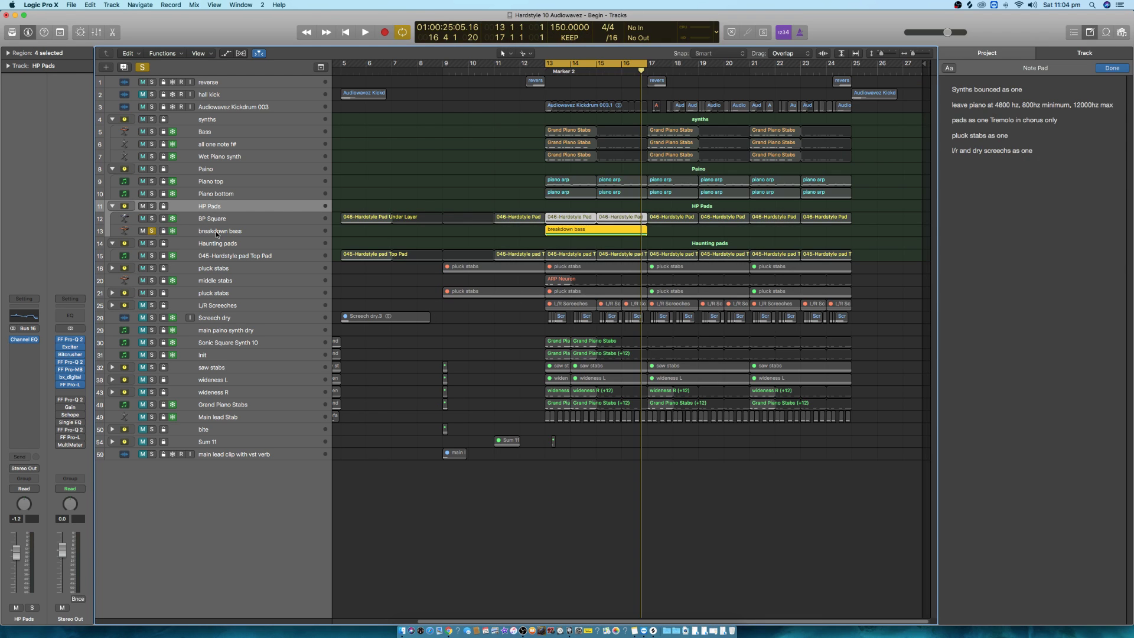
left_click(198, 233)
left_click(523, 630)
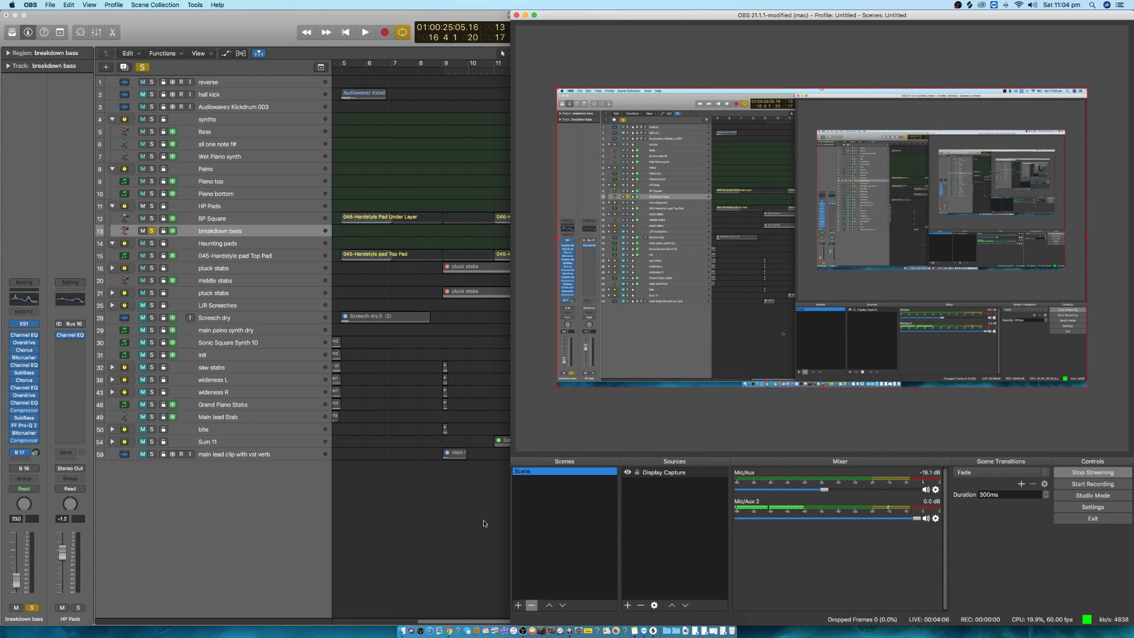
left_click(483, 520)
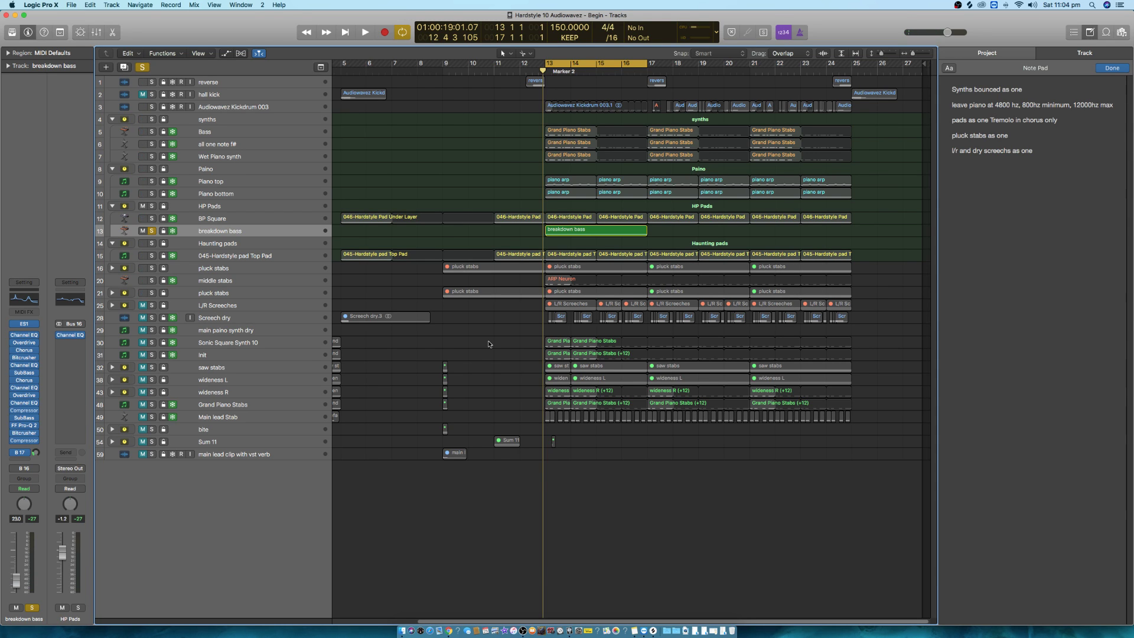
Step: Play back the soloed breakdown bass region, then stop playback and clear the track's solo
key("space")
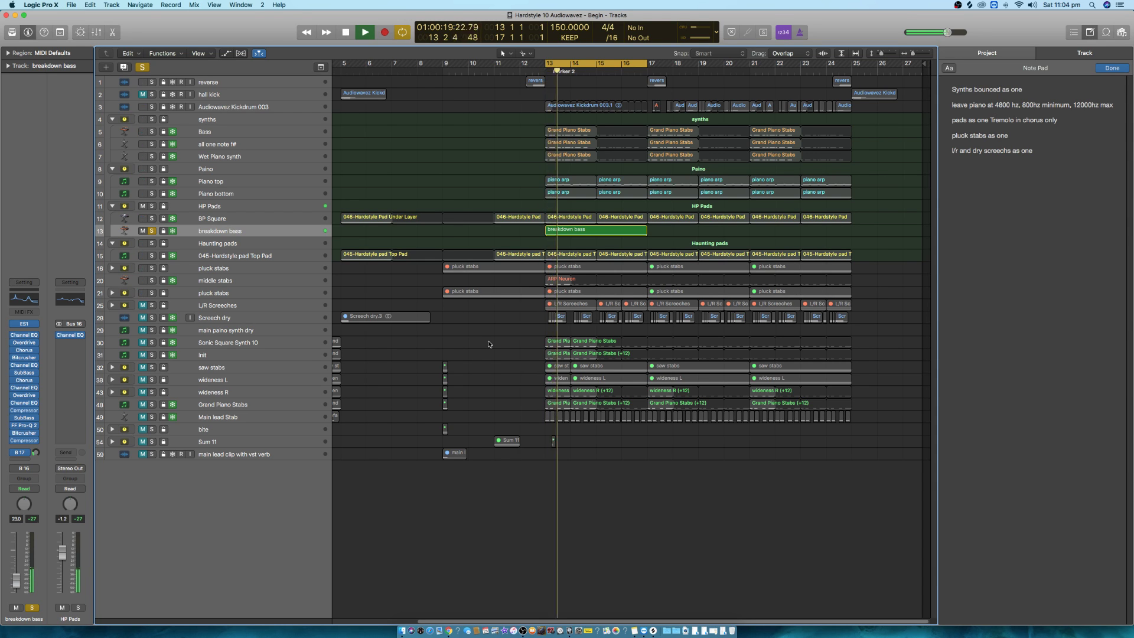
left_click(261, 230)
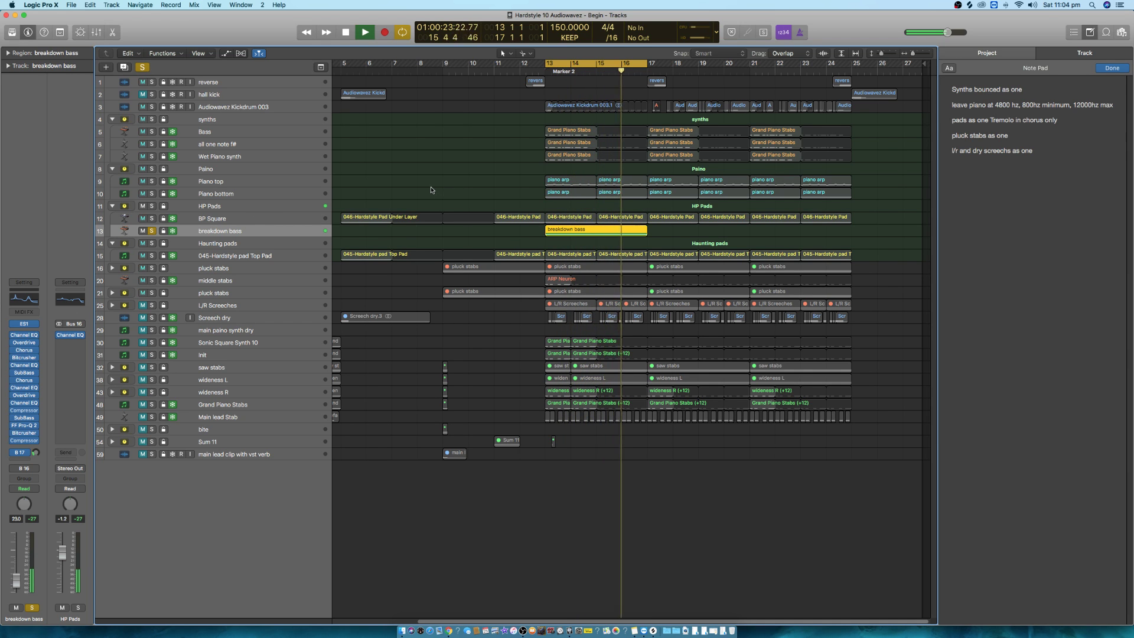
key("space")
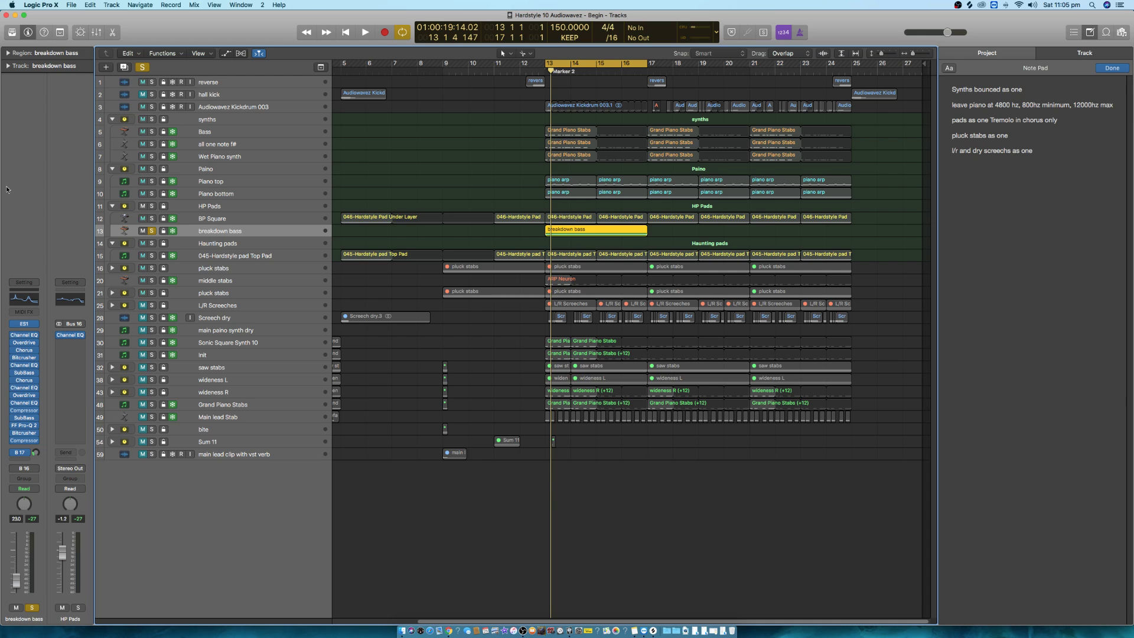
left_click(152, 231)
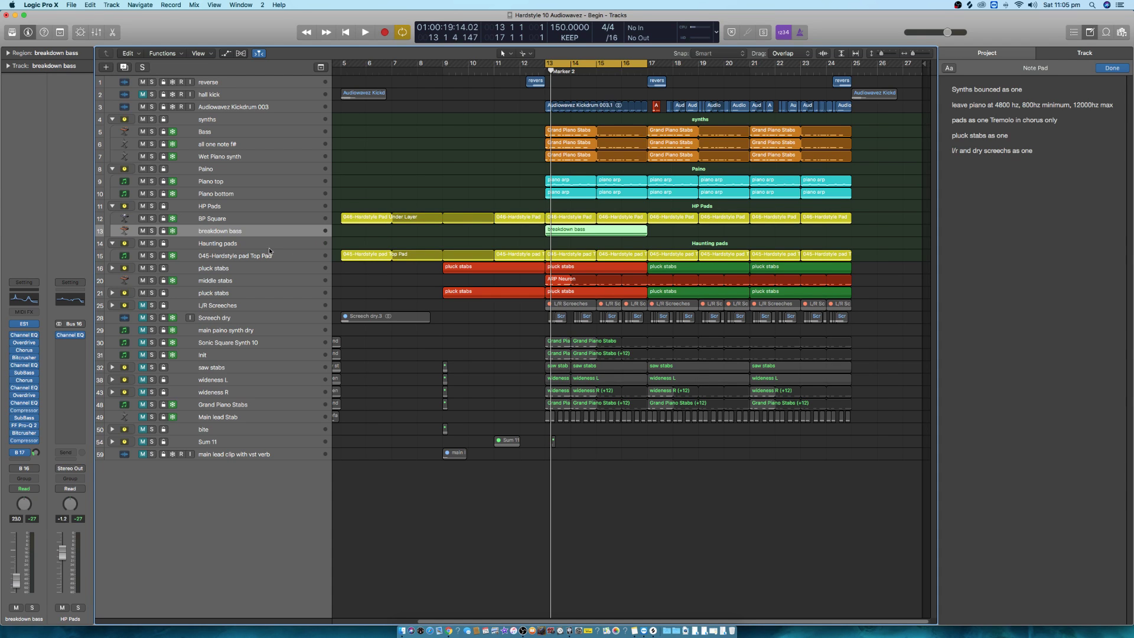
Step: Examine the effect chains of the HP Pads and Haunting pads stacks and their subtracks, including BP Square and 045-Hardstyle pad Top Pad
left_click(250, 244)
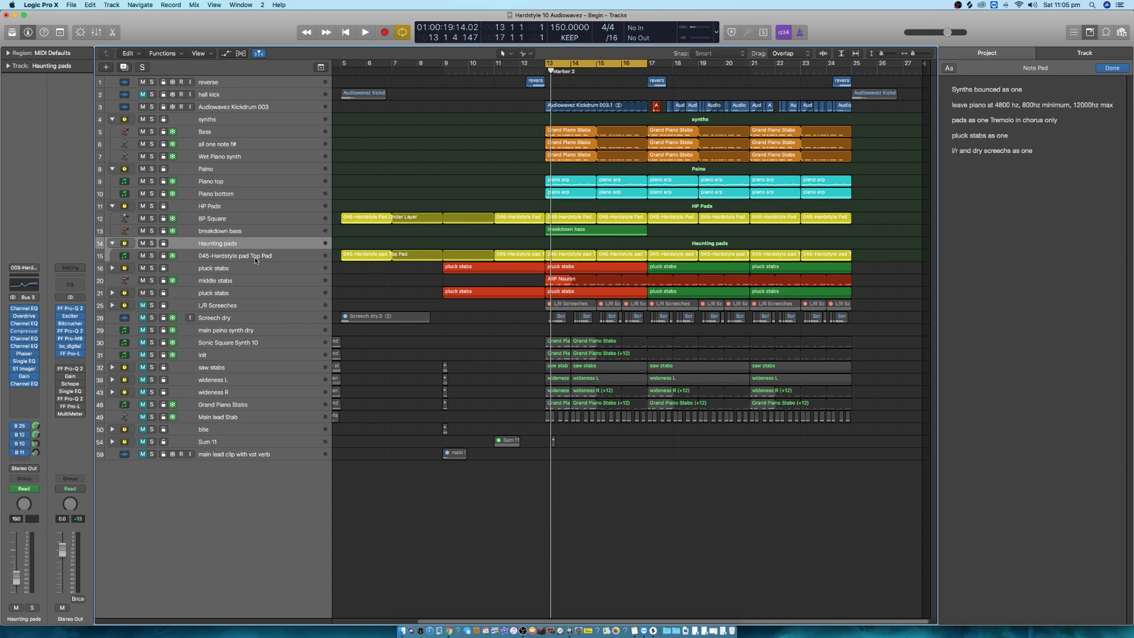
left_click(254, 257)
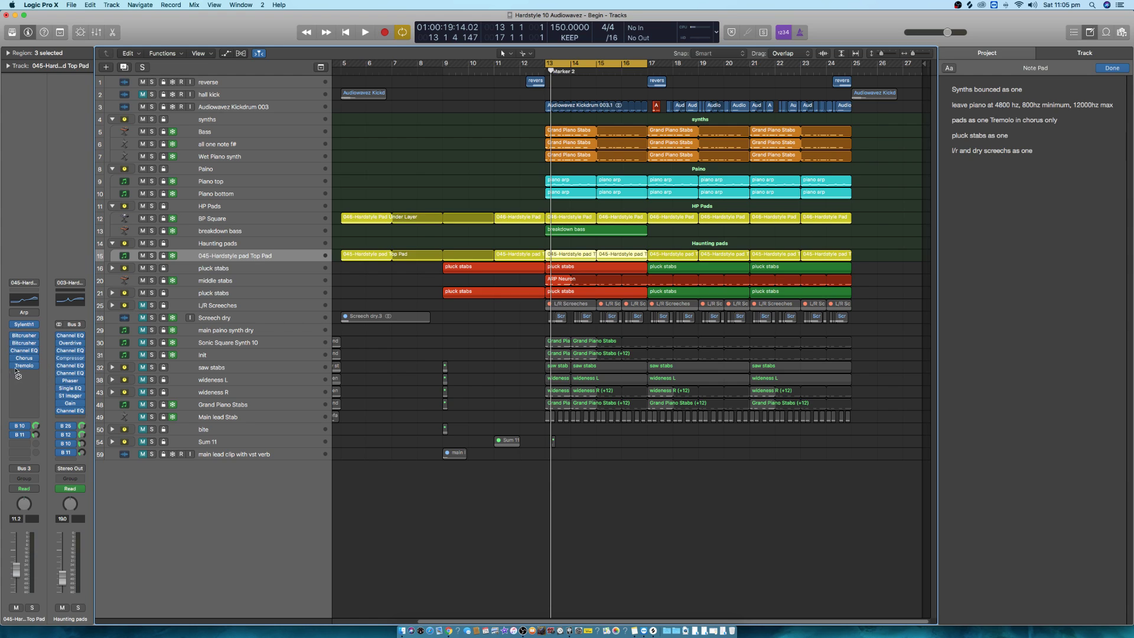
left_click(228, 220)
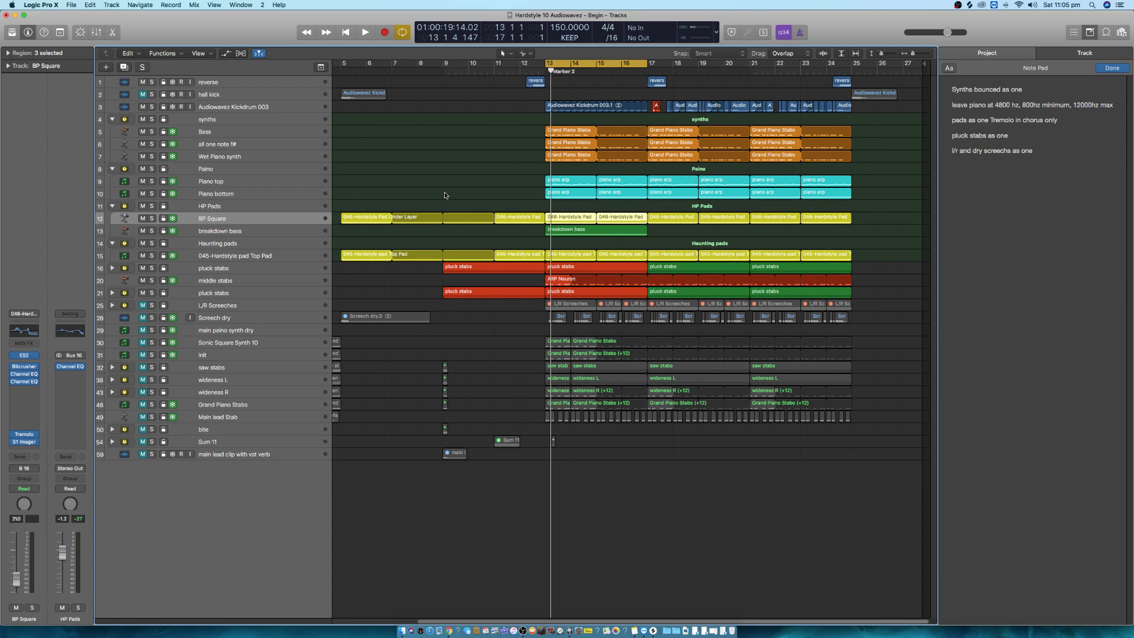
left_click(242, 231)
left_click(243, 260)
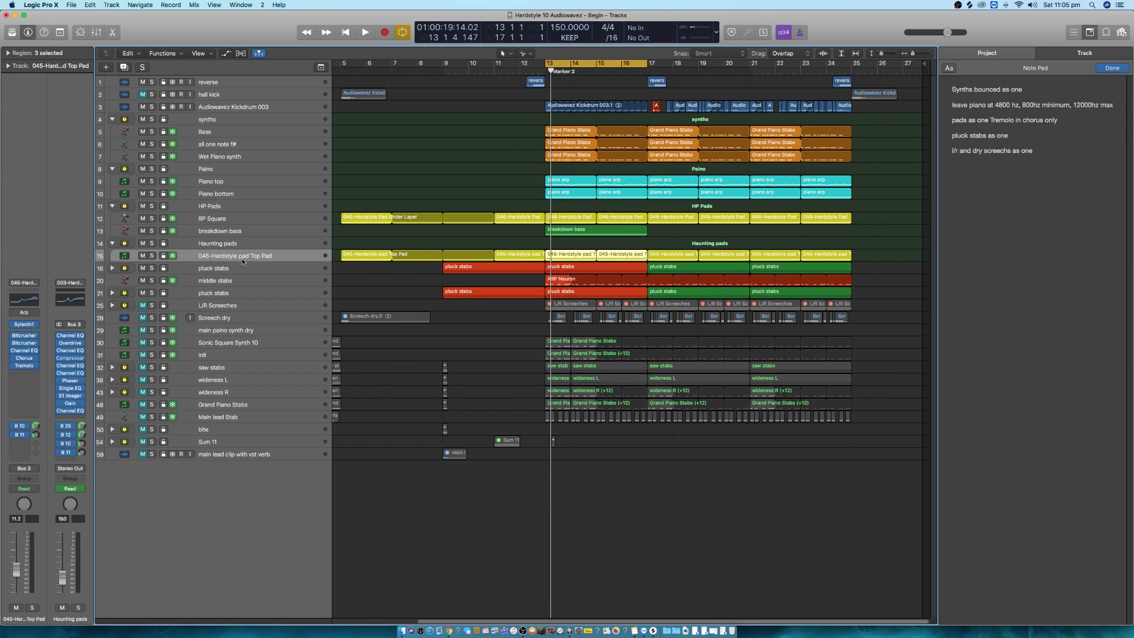
left_click(234, 245)
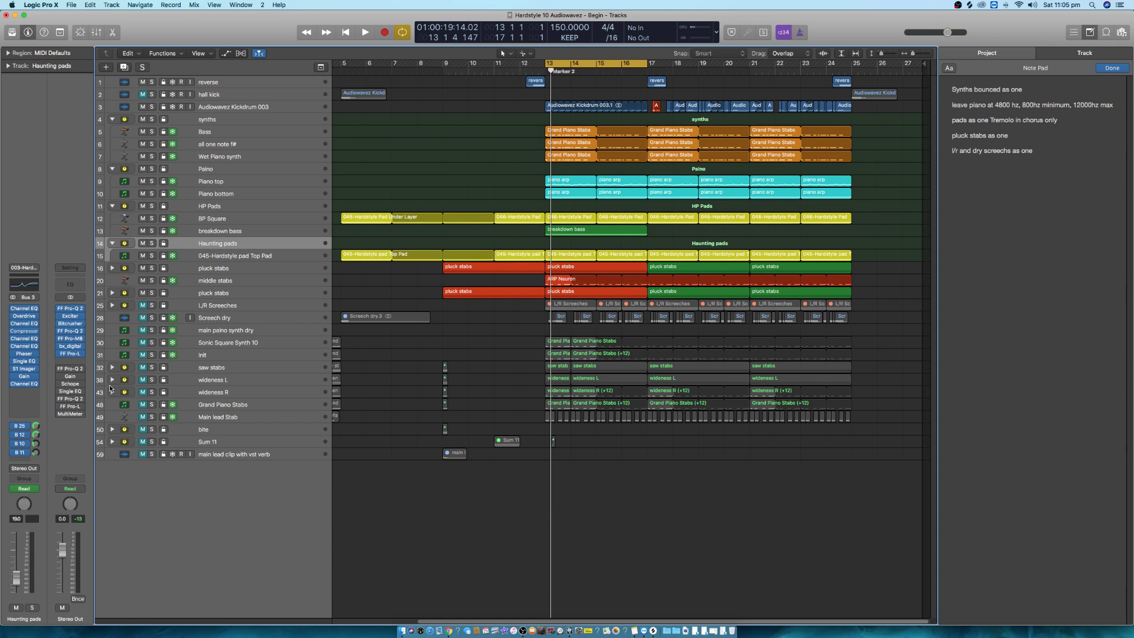
left_click(260, 257)
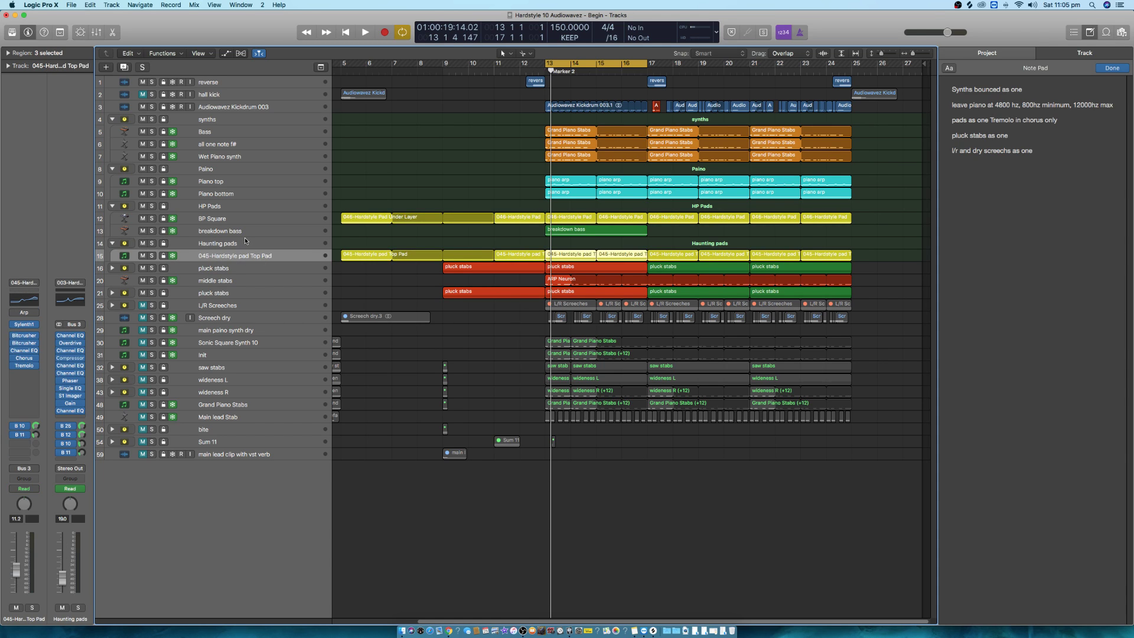
left_click(244, 237)
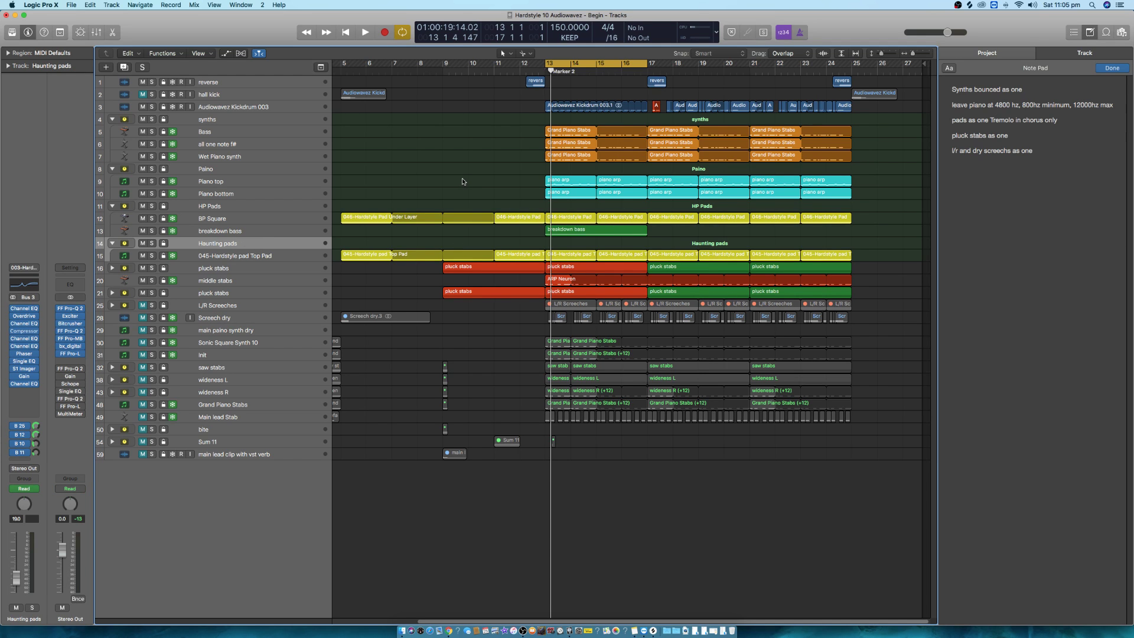
left_click(246, 207)
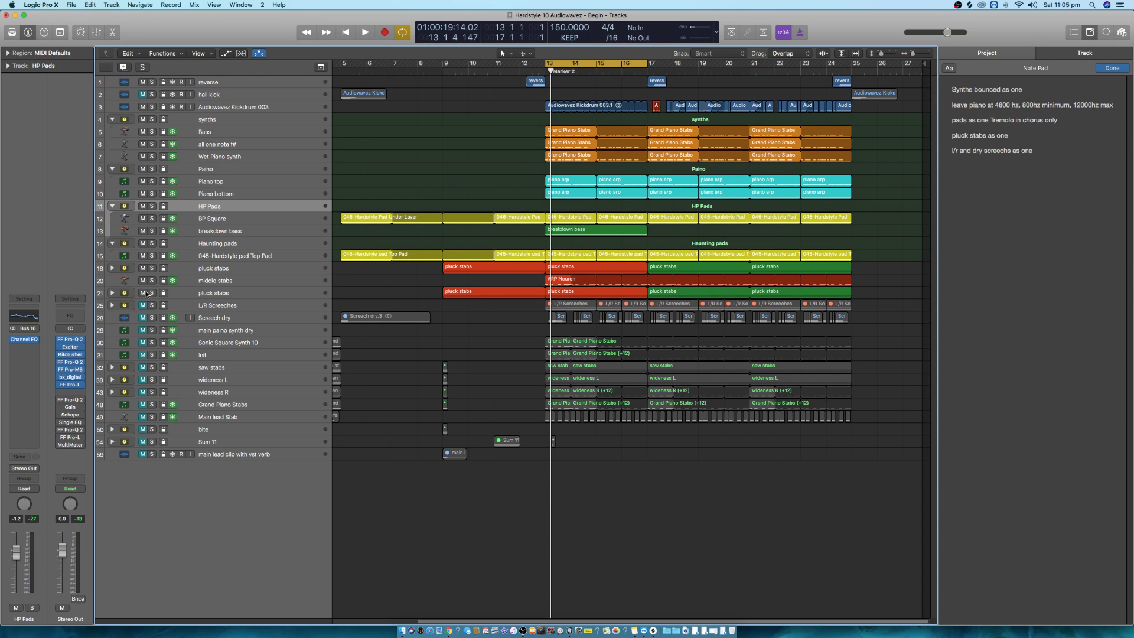
Step: Inspect the channel strips of the two pluck stabs stacks and the middle stabs track
left_click(206, 293)
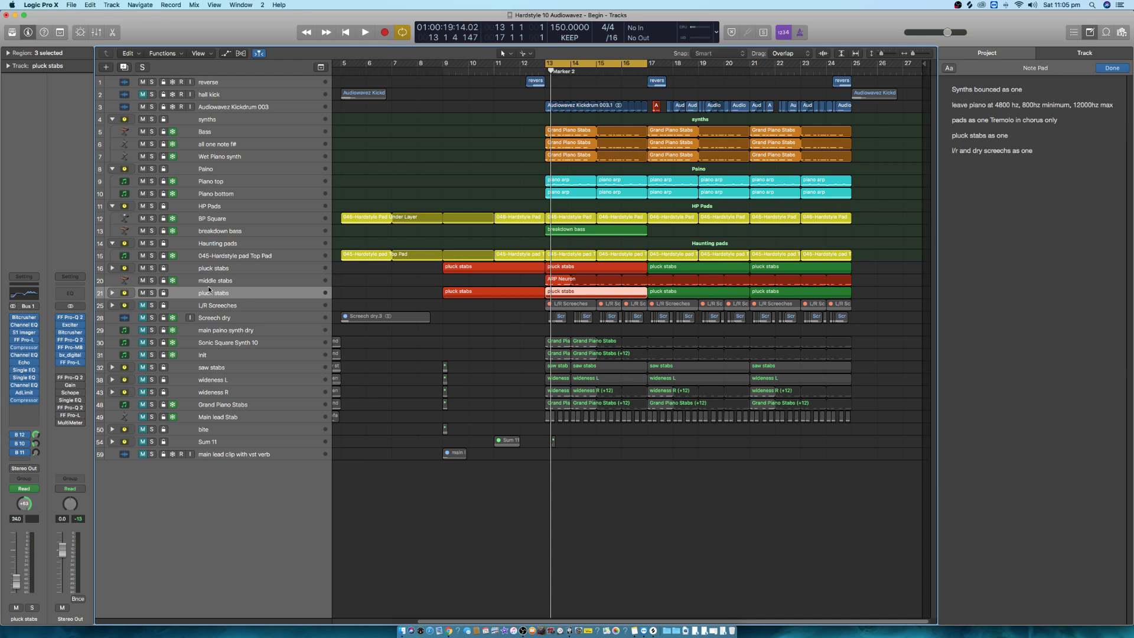
left_click(248, 267)
left_click(239, 283)
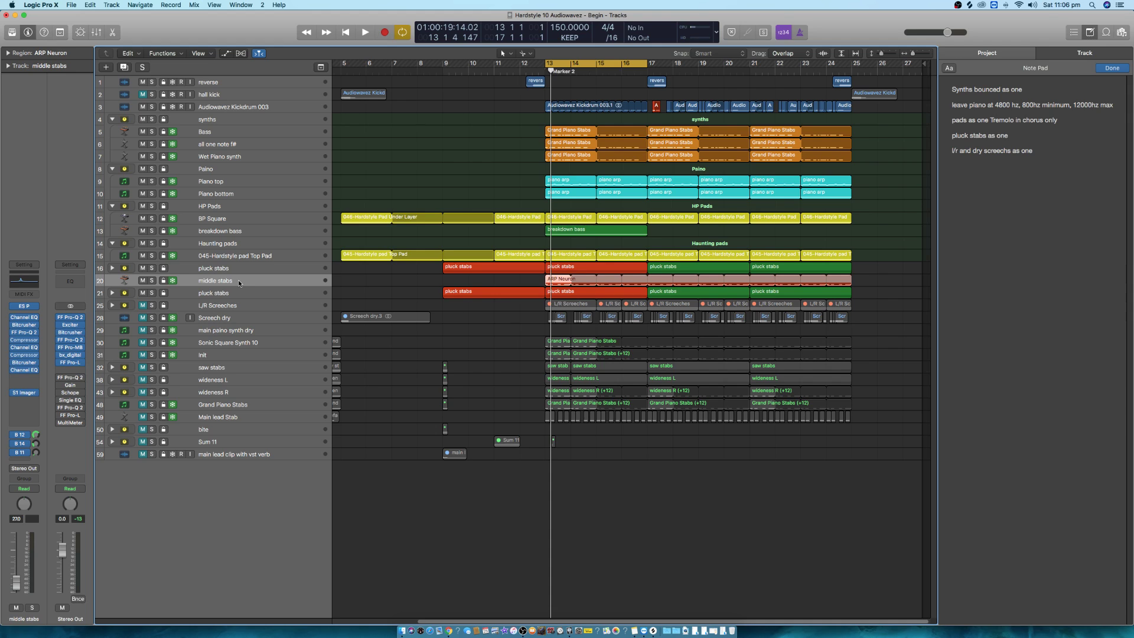
Step: Return the playhead to the start of bar 13 and select the Audiowavez Kickdrum 003 track
left_click(445, 173)
left_click(347, 33)
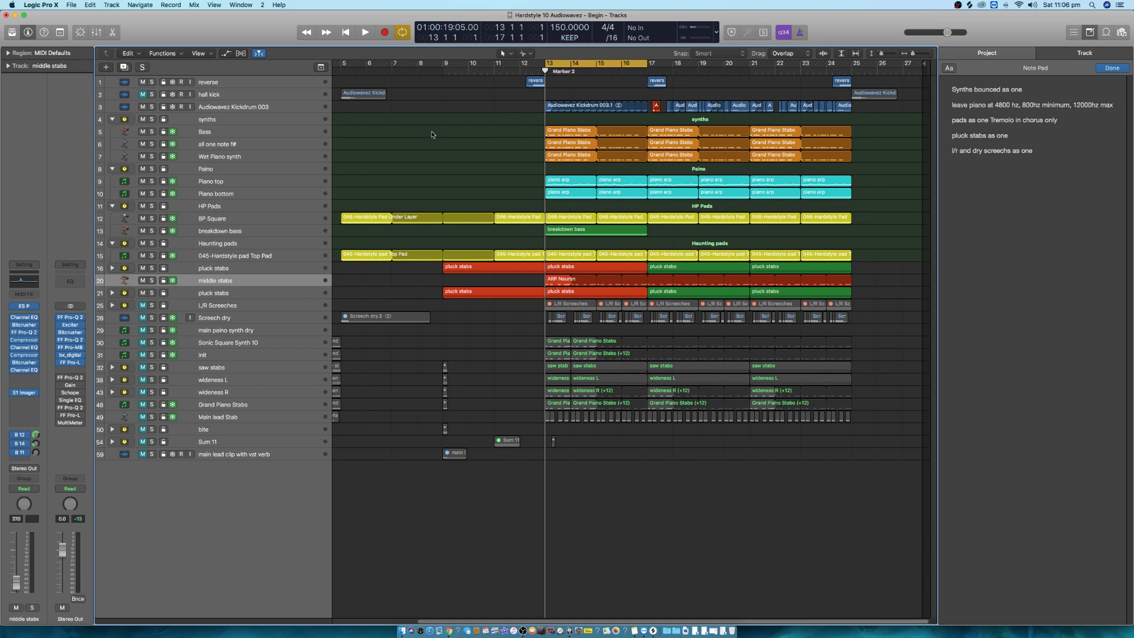
left_click(313, 106)
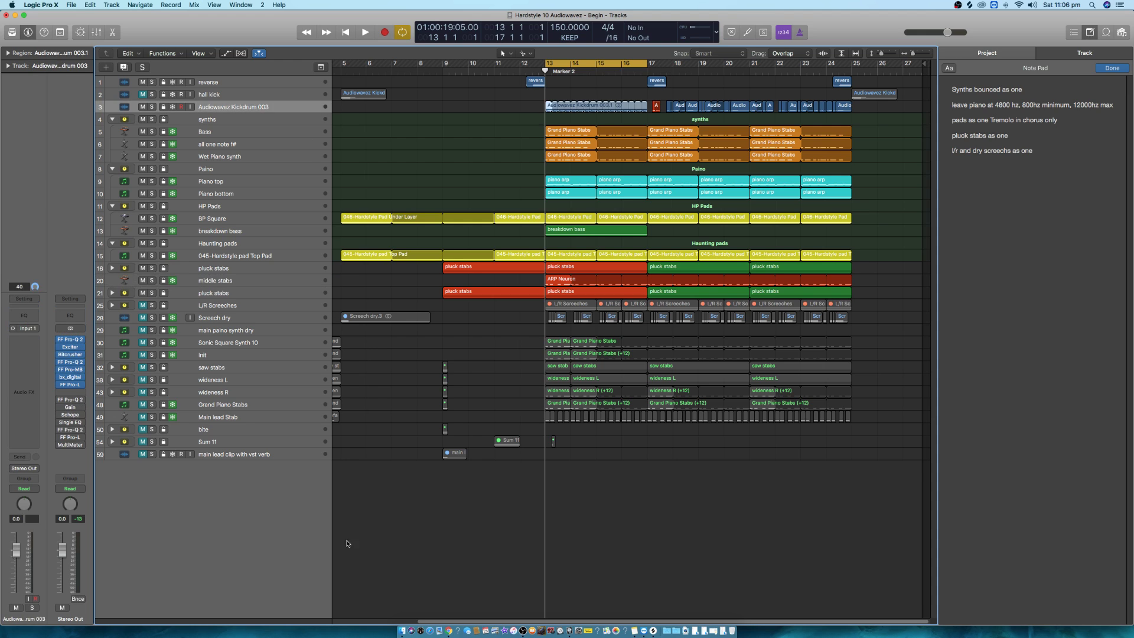
Step: Examine the Audiowavez Kickdrum 003 region's waveform in an enlarged audio editor, then close the editor
left_click(113, 32)
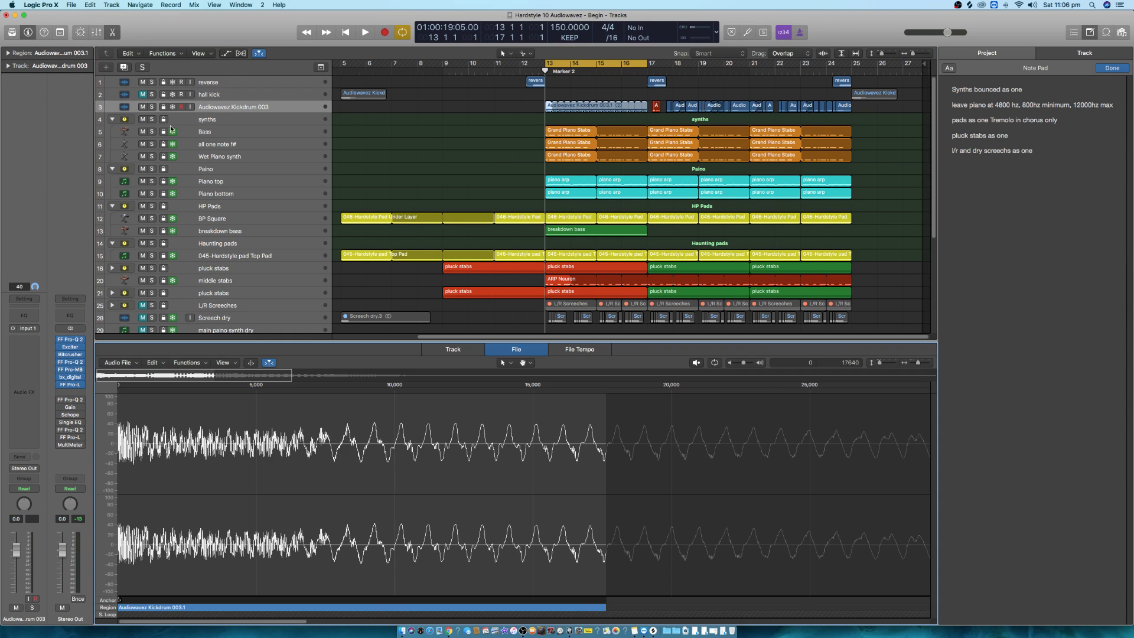
left_click_drag(344, 342, 344, 244)
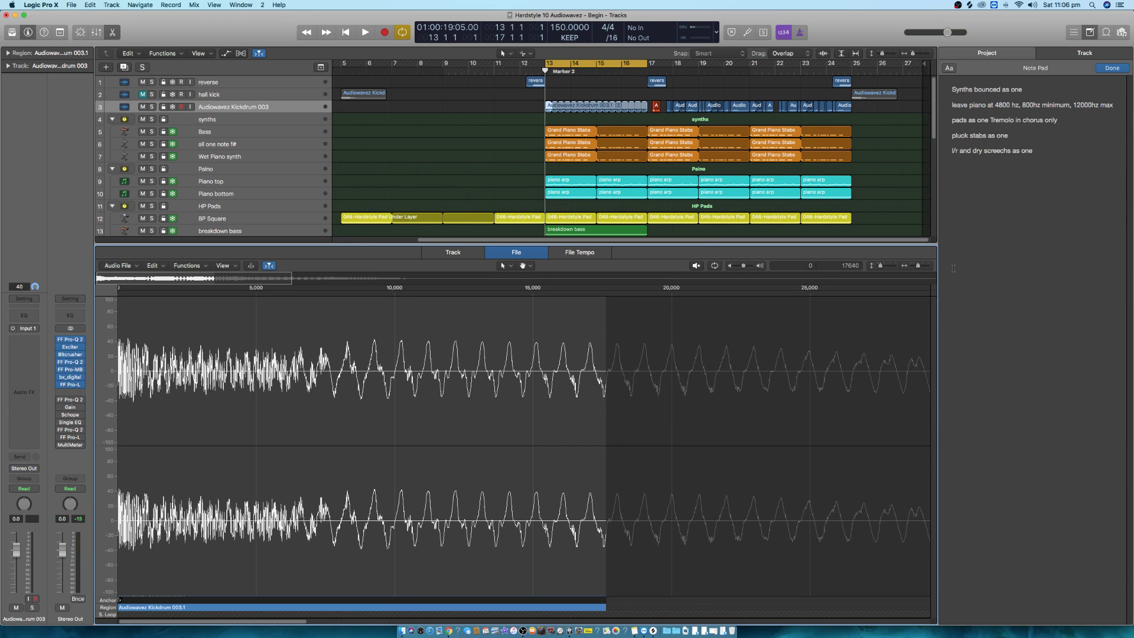
left_click_drag(918, 267, 917, 267)
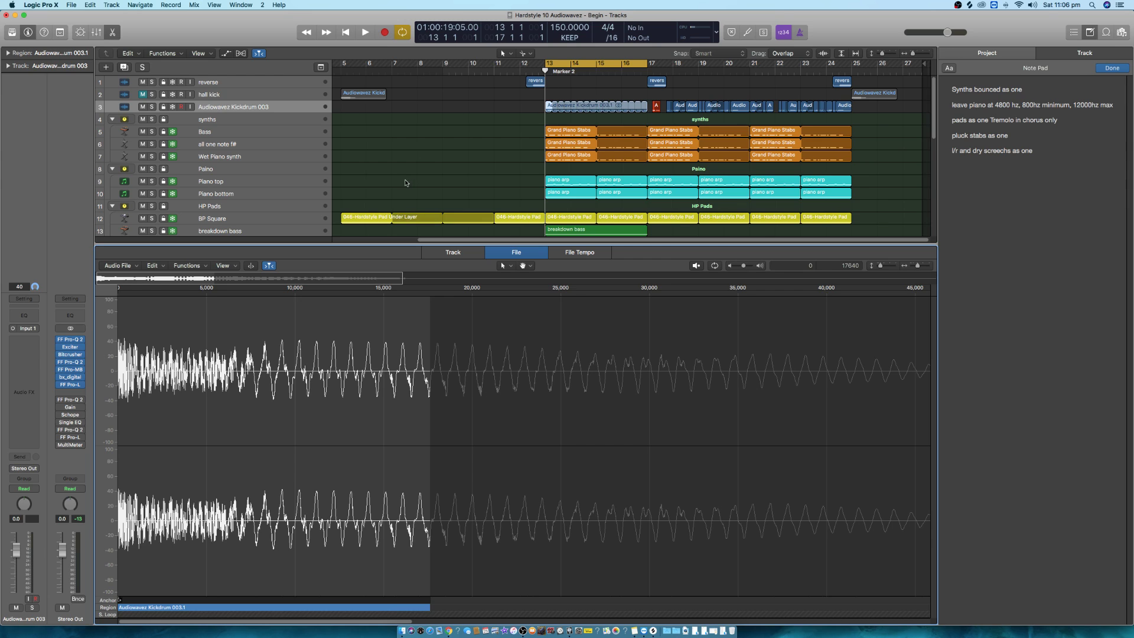
left_click(114, 33)
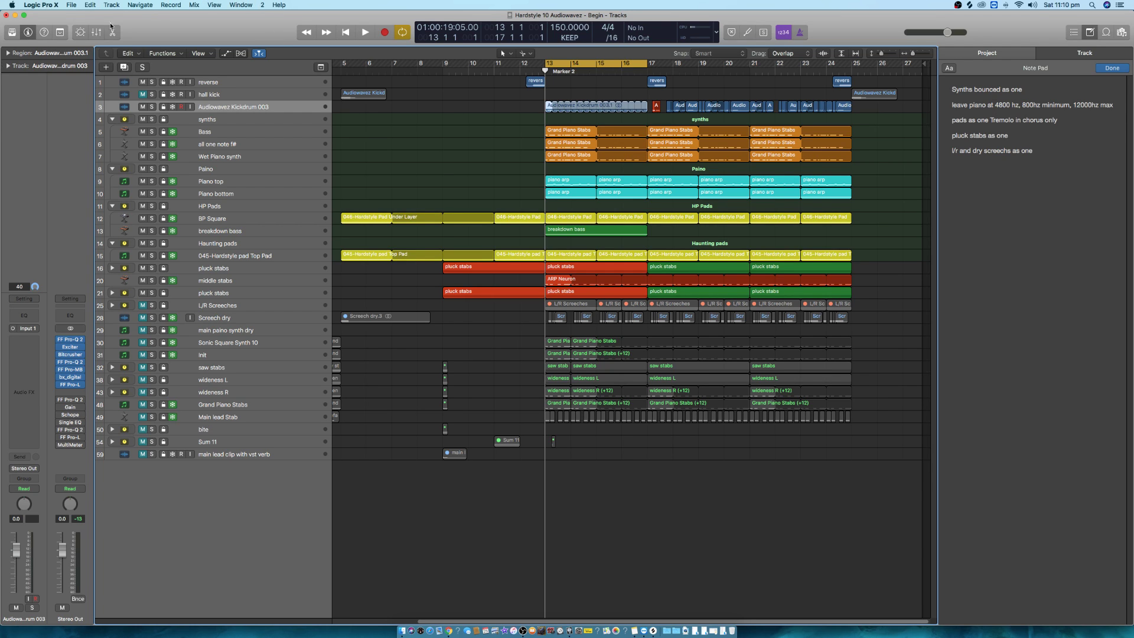
Step: Solo the breakdown bass track with its HP Pads stack, unfreeze the bass, and mute BP Square
left_click(263, 232)
key("s")
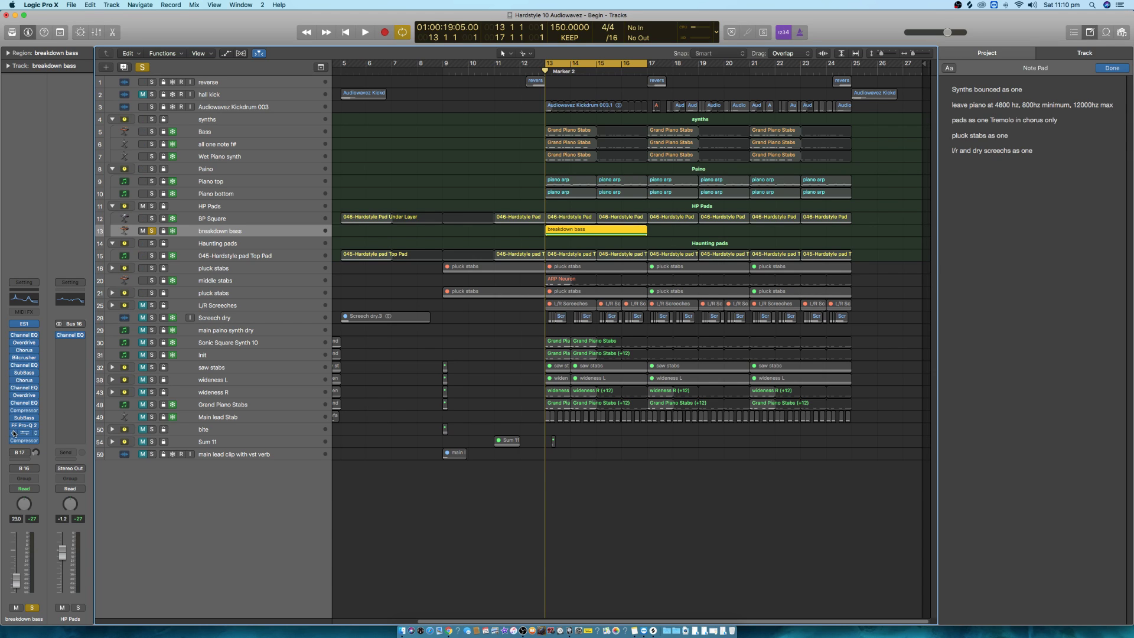
left_click(172, 233)
left_click(152, 206)
left_click(143, 219)
Step: Bypass every audio effect on the breakdown bass channel strip, from the last Compressor up to the first Channel EQ
left_click(13, 440)
left_click(13, 434)
left_click(14, 426)
left_click(13, 418)
left_click(14, 410)
left_click(13, 403)
left_click(14, 396)
left_click(14, 387)
left_click(14, 380)
left_click(14, 373)
left_click(14, 365)
left_click(13, 357)
left_click(14, 350)
left_click(14, 343)
left_click(13, 335)
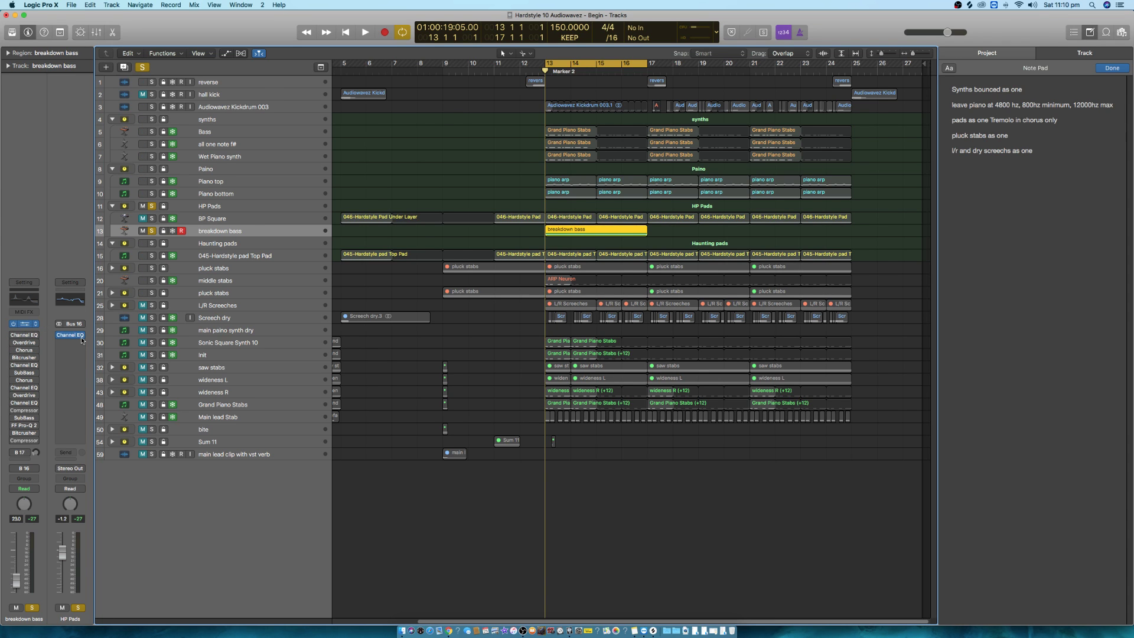
Step: Save the breakdown bass's ES1 synth settings as a preset named breakdown Bass
left_click_drag(226, 34, 550, 317)
left_click(466, 325)
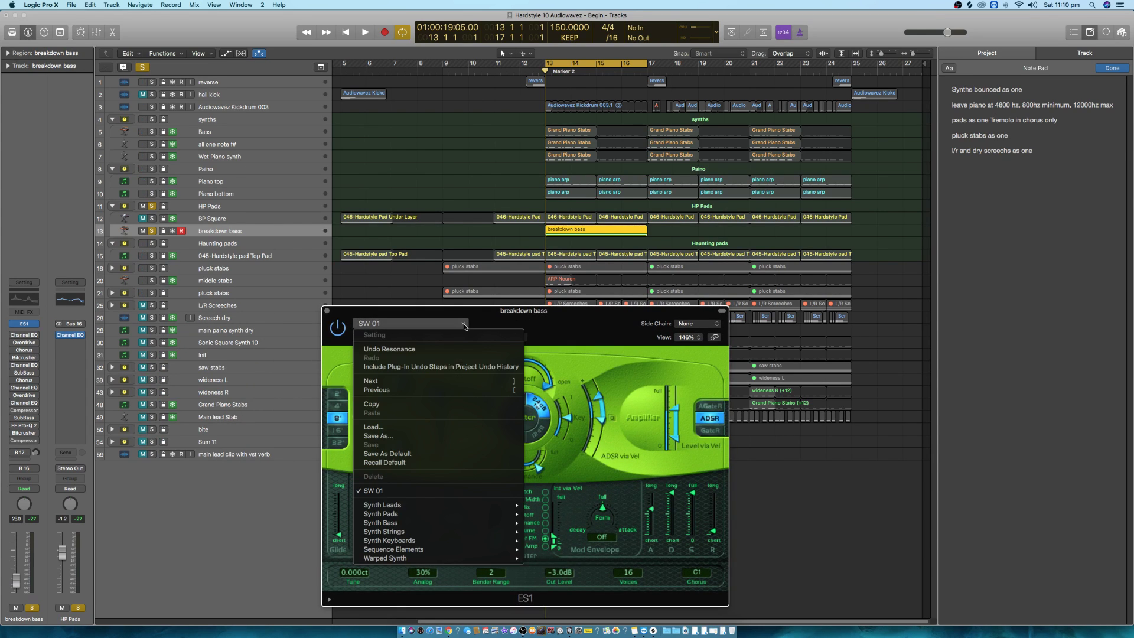
left_click(444, 436)
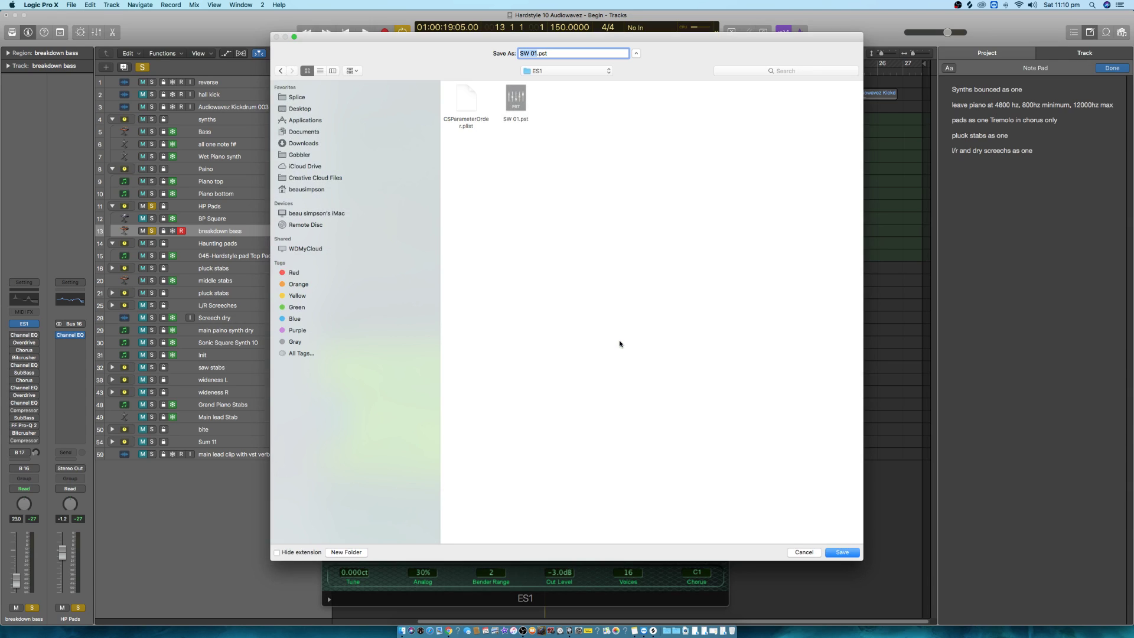
type("breakdown")
key("Return")
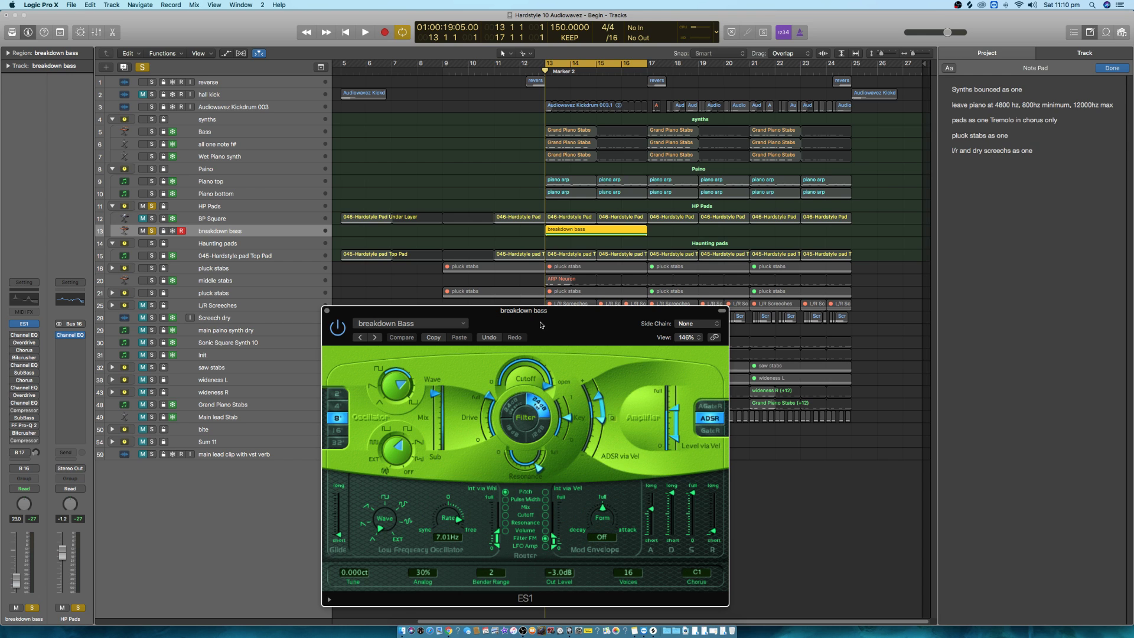
Step: Open the breakdown bass region in the Piano Roll and inspect its note's position, length and pitch
left_click_drag(540, 324, 852, 253)
double_click(579, 232)
left_click(455, 486)
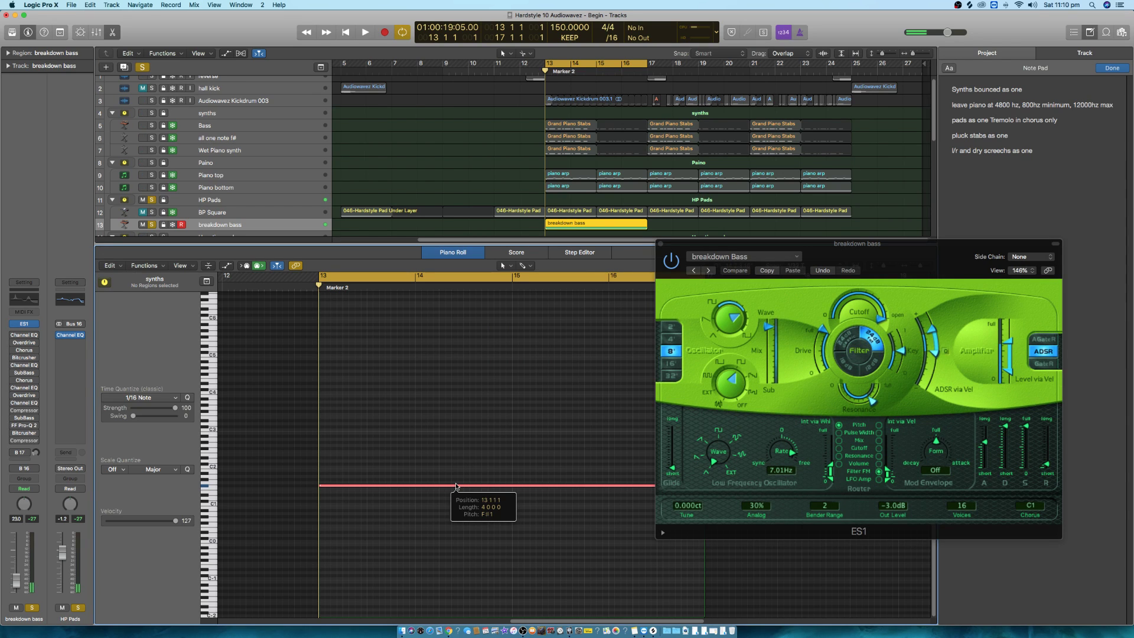
left_click_drag(827, 244, 468, 318)
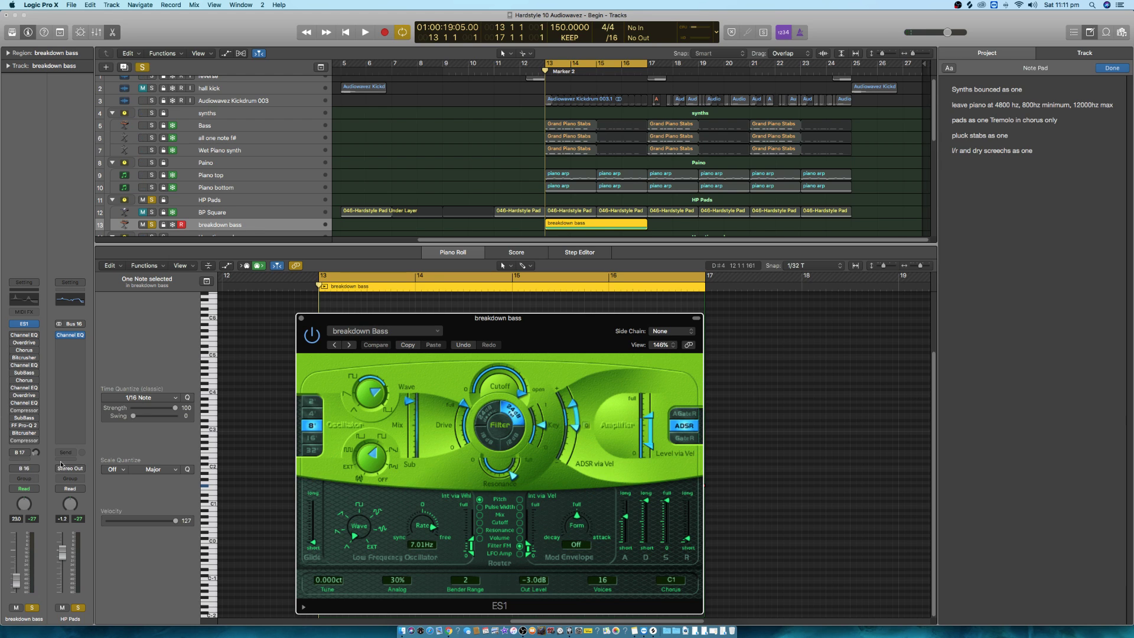
Step: Open the Stereo Out's second FF Pro-Q 2 and arrange its analyzer beside the ES1 window
left_click(227, 204)
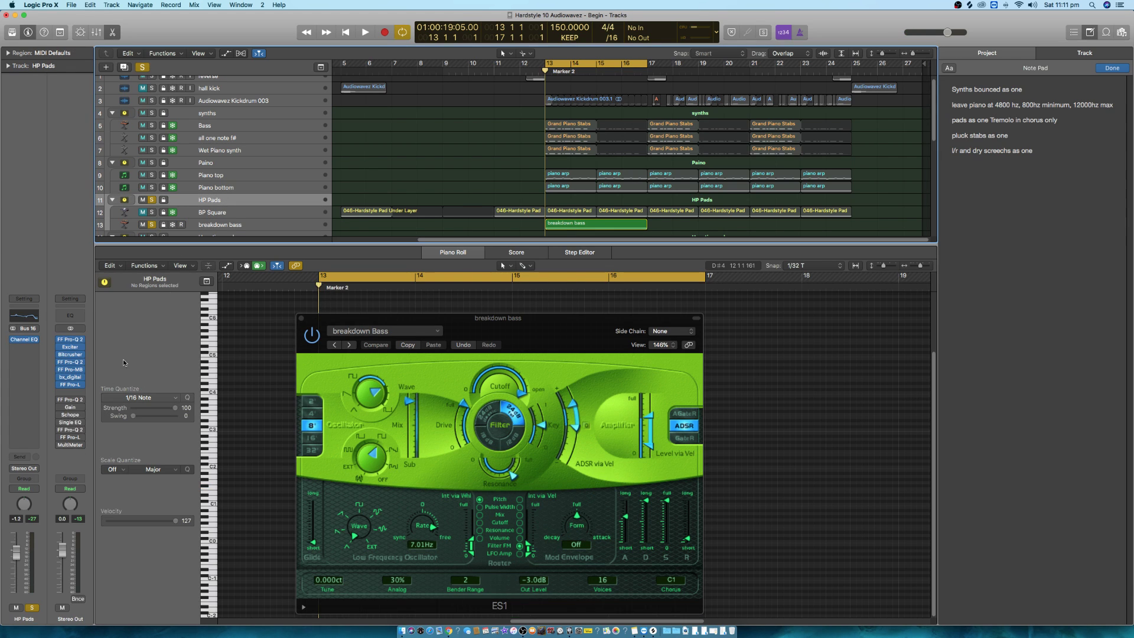
left_click(62, 401)
left_click_drag(287, 41, 832, 241)
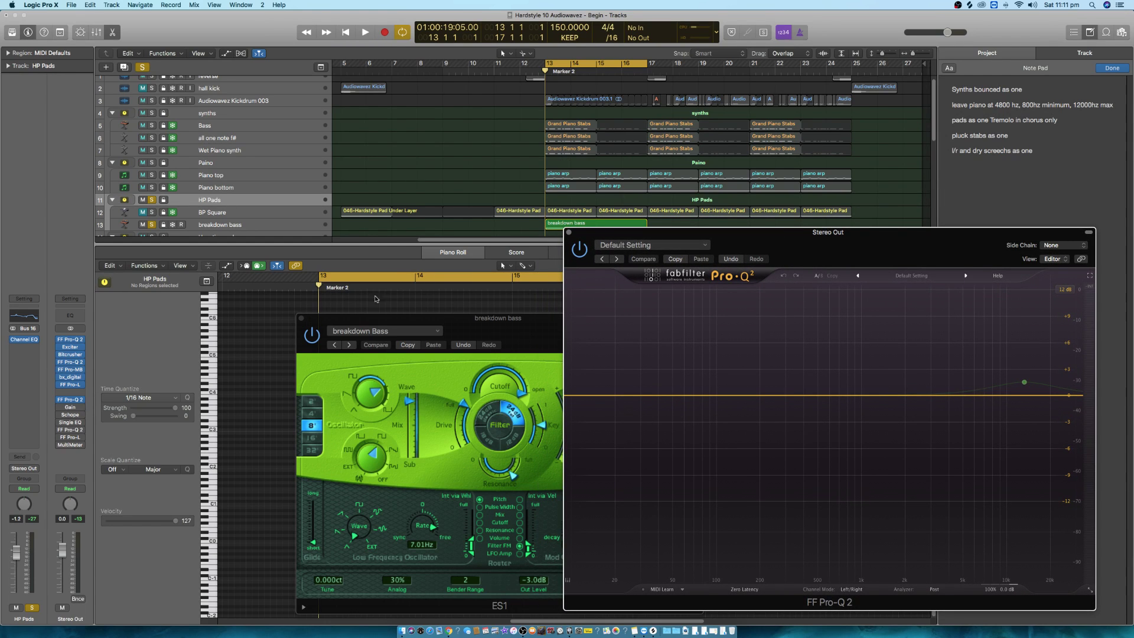
left_click_drag(549, 313, 384, 299)
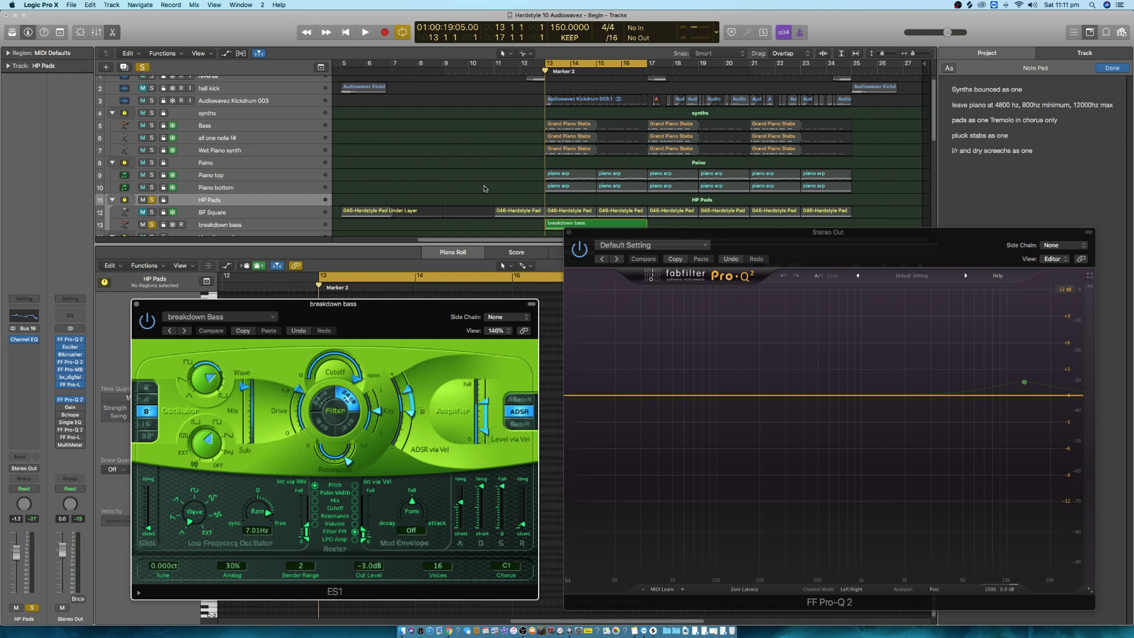
Step: Solo BP Square and the Haunting pads stack, play them back through the analyzer, and stop playback
scroll(485, 187, "down", 5)
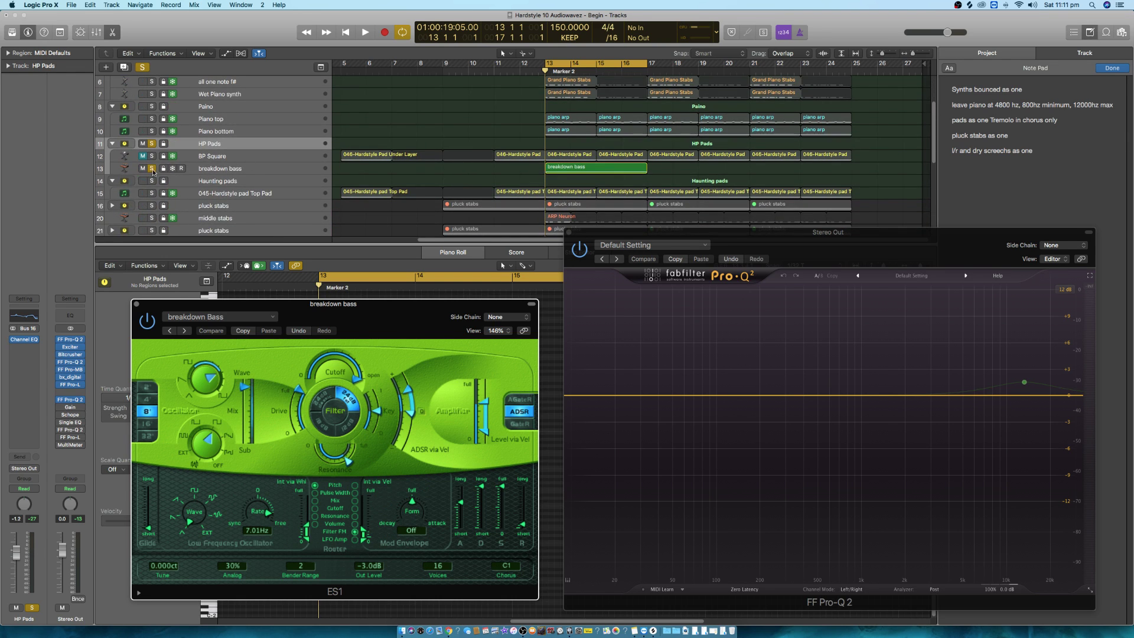
left_click(149, 157)
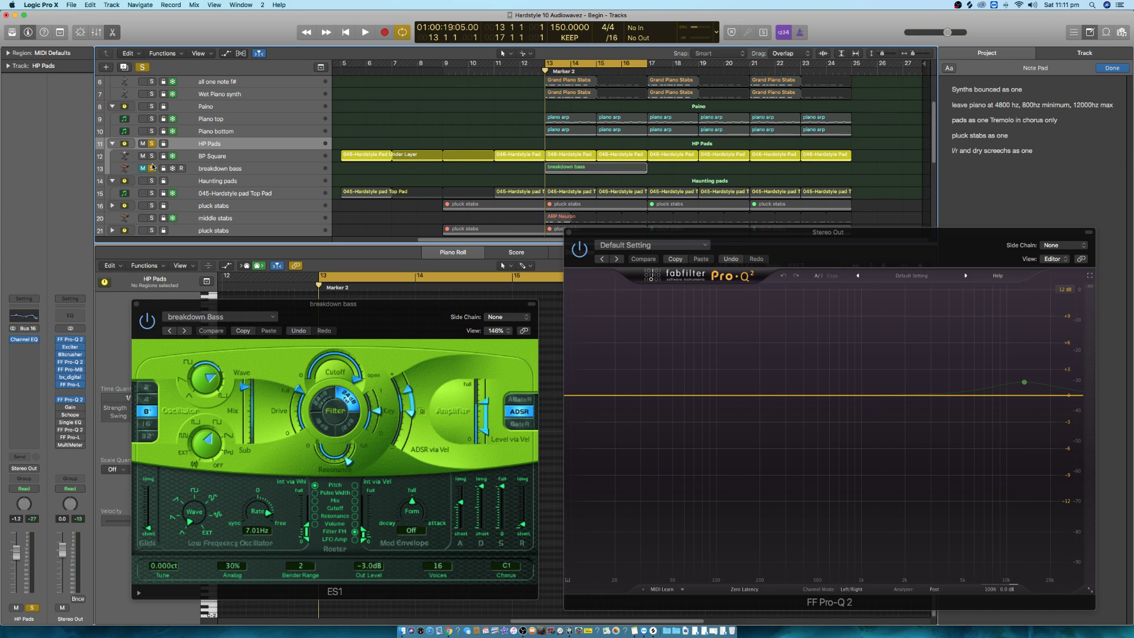
left_click(148, 185)
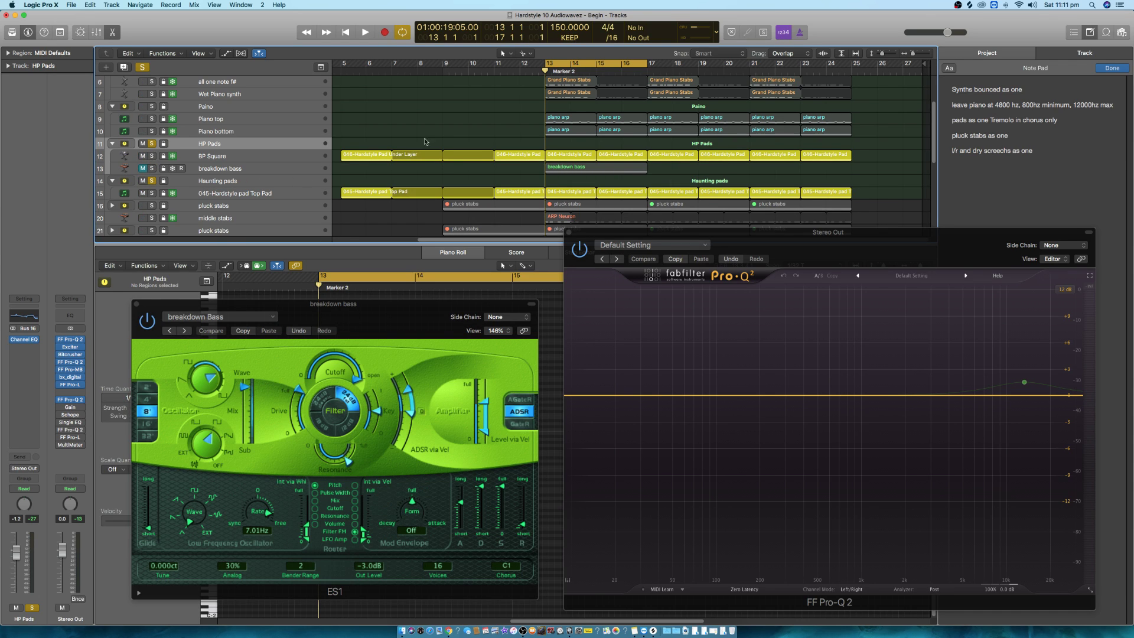
key("space")
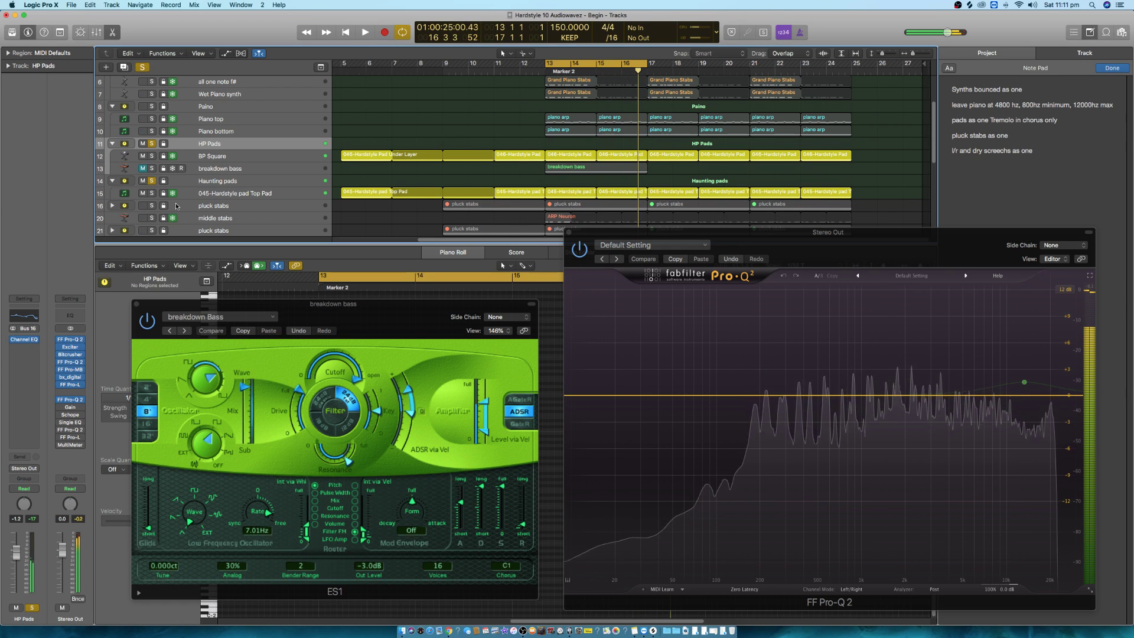
key("space")
Step: Clear the Haunting pads solo, solo the breakdown bass within HP Pads again, and select the bass track
left_click(152, 181)
left_click(152, 169)
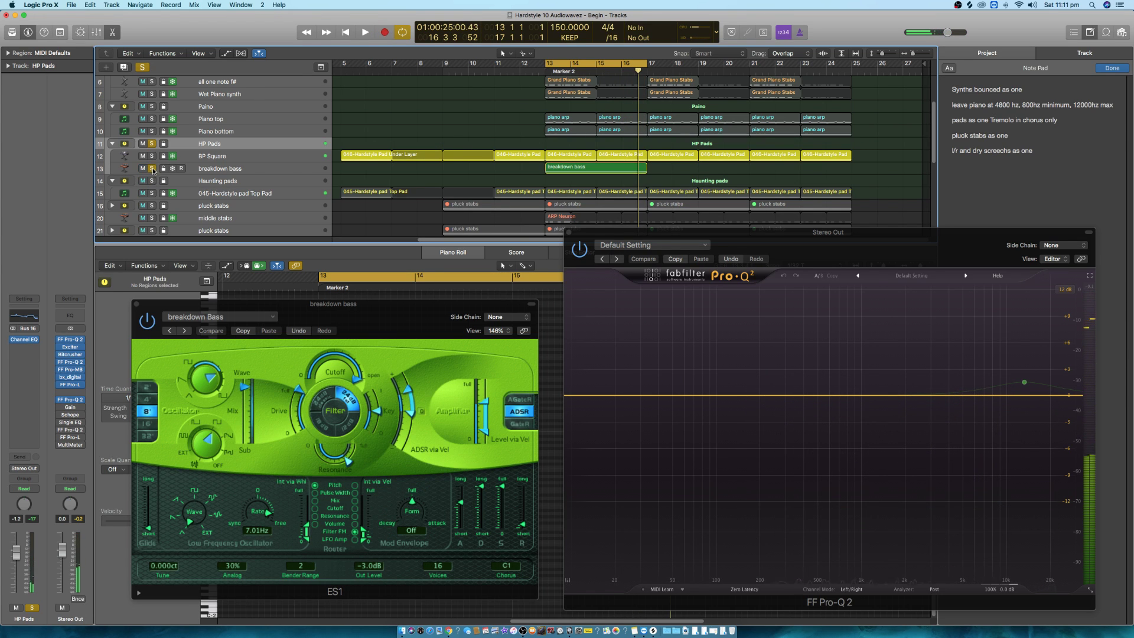
left_click(152, 144)
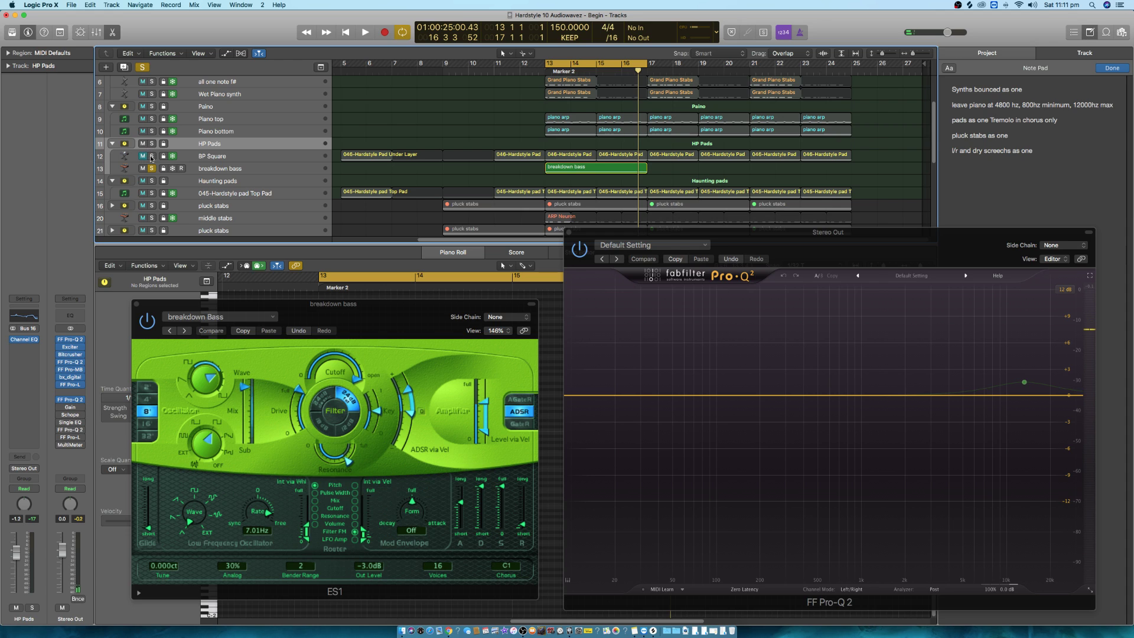
left_click(152, 143)
left_click(215, 169)
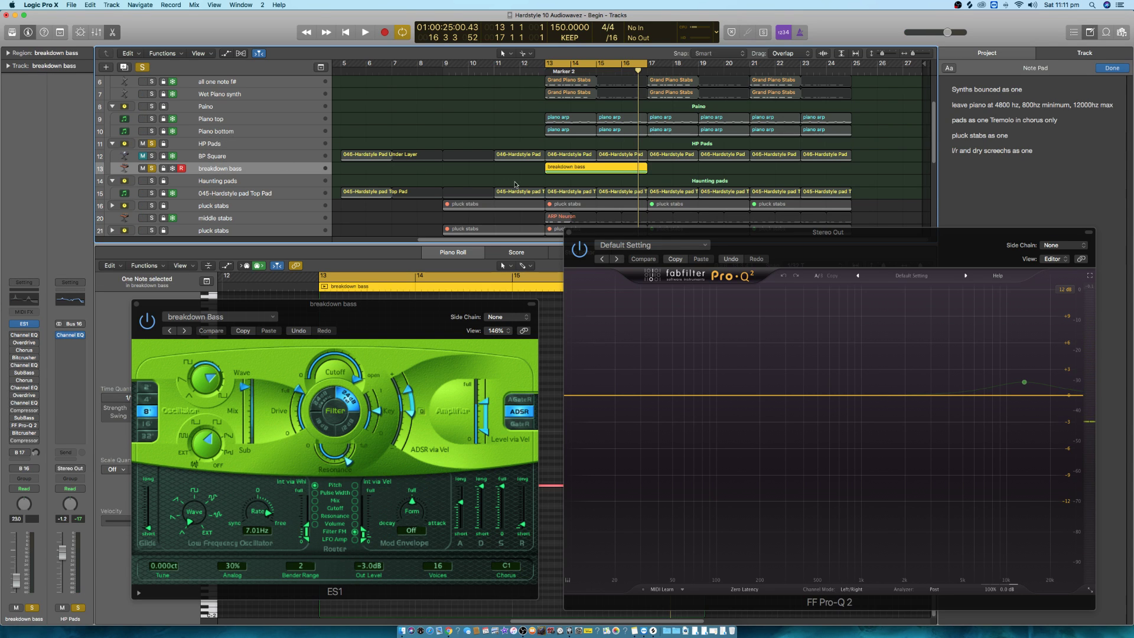
Step: Audition the breakdown bass without effects while trying the ES1 filter cutoff, then stop playback
key("space")
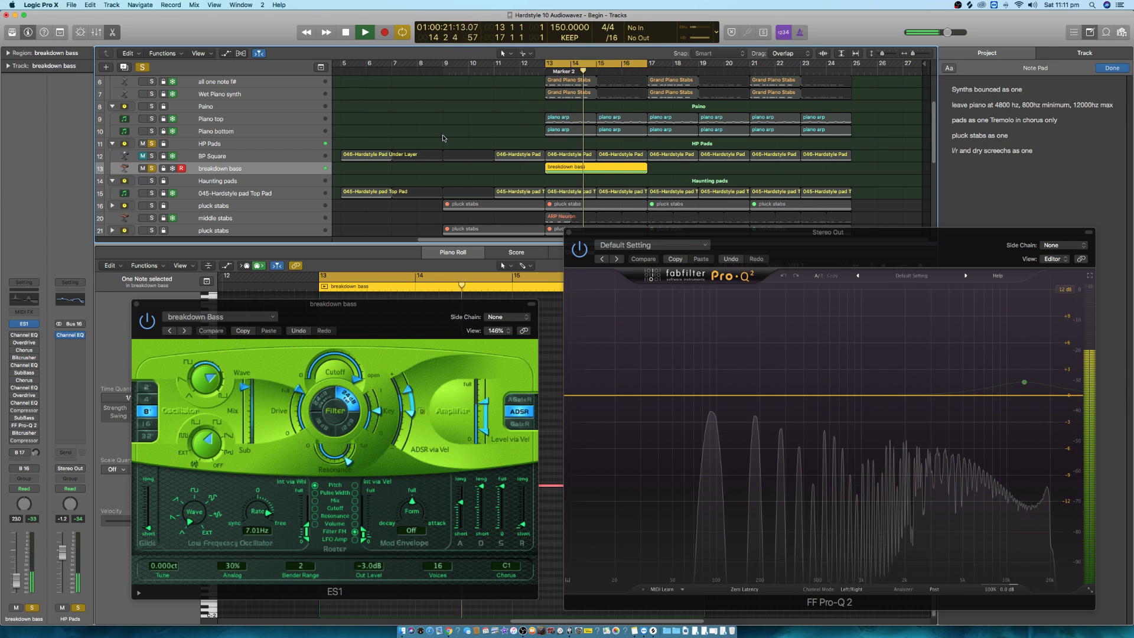
key("space")
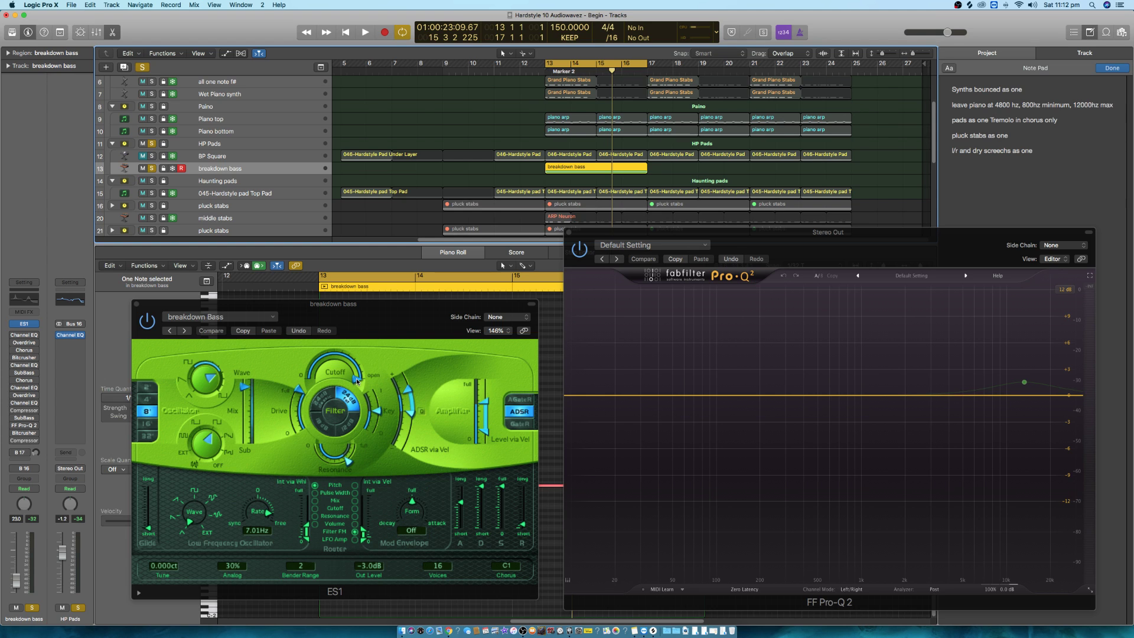
key("space")
mouse_move(358, 381)
left_mouse_down()
mouse_move(318, 369)
mouse_move(361, 397)
left_mouse_up()
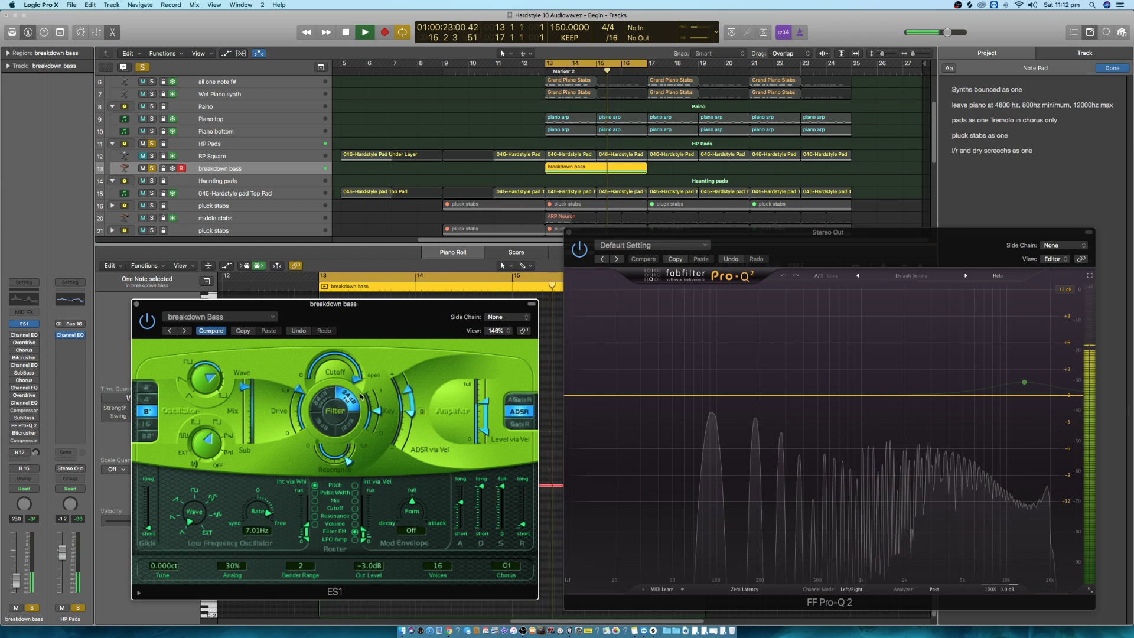
key("space")
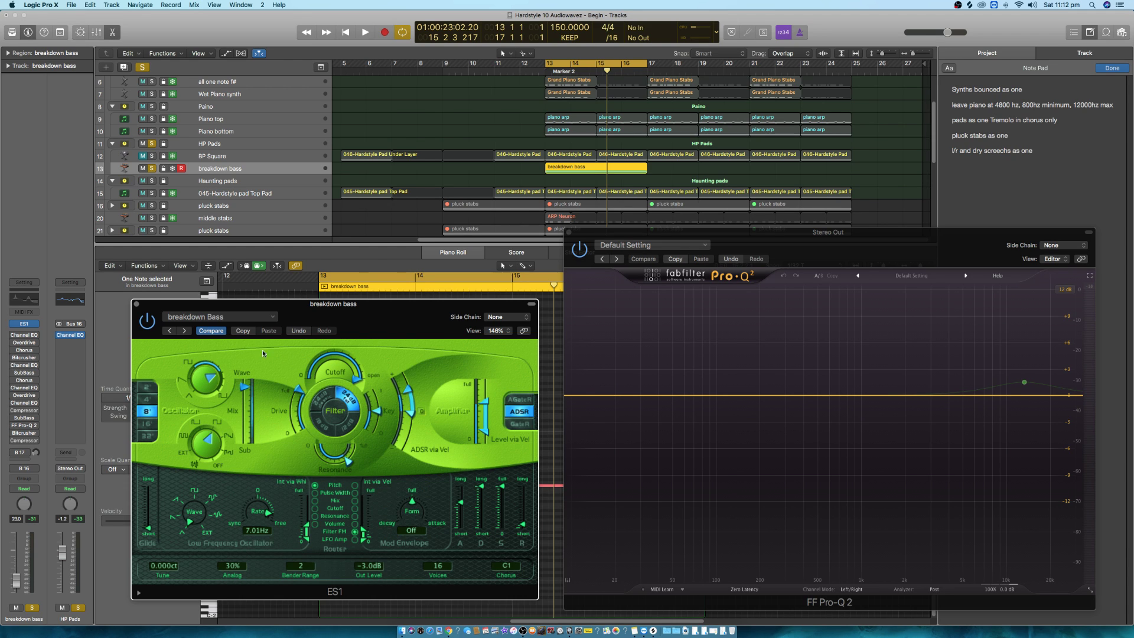
Step: Enable the breakdown bass's first Channel EQ, compare it on and bypassed during playback, and close its window
left_click(25, 335)
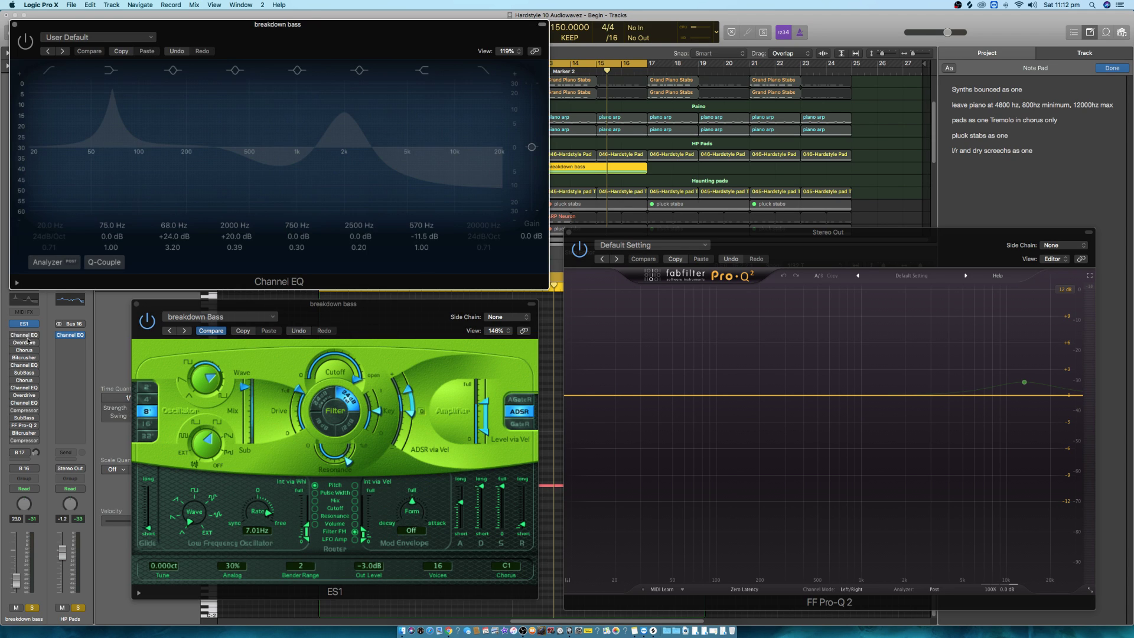
left_click_drag(271, 38, 313, 33)
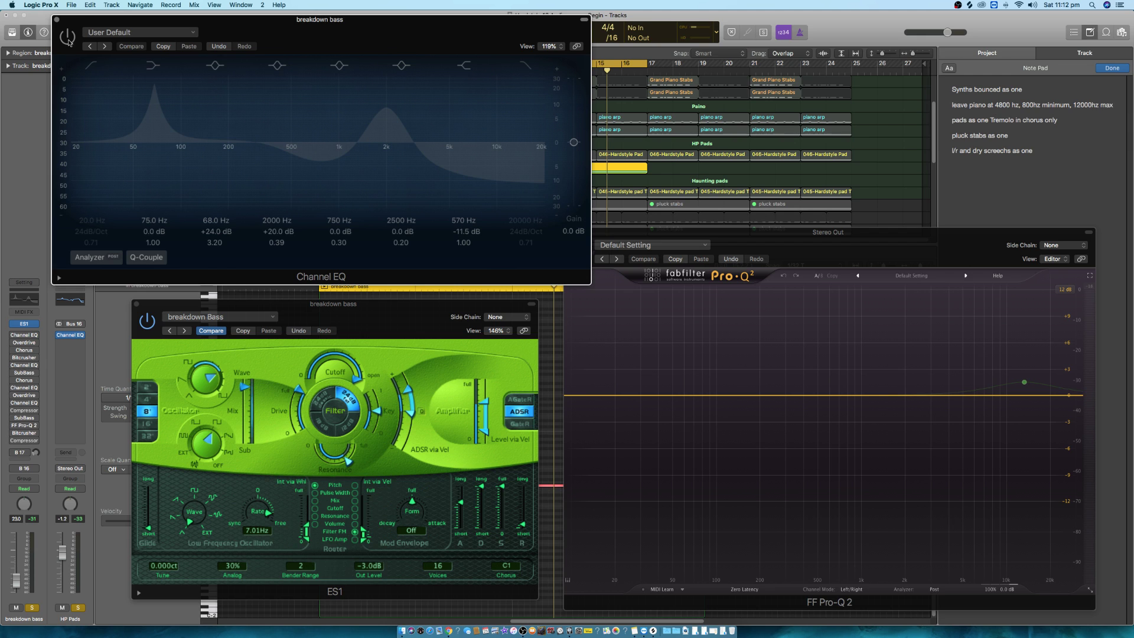
left_click(312, 23)
key("space")
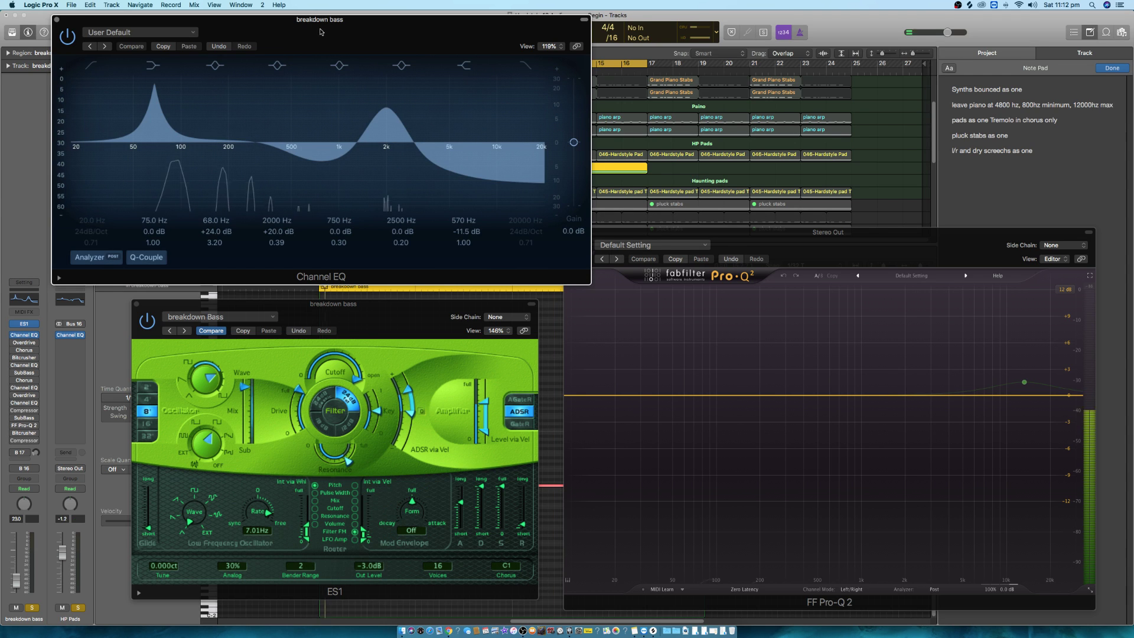
left_click(67, 37)
left_click(68, 37)
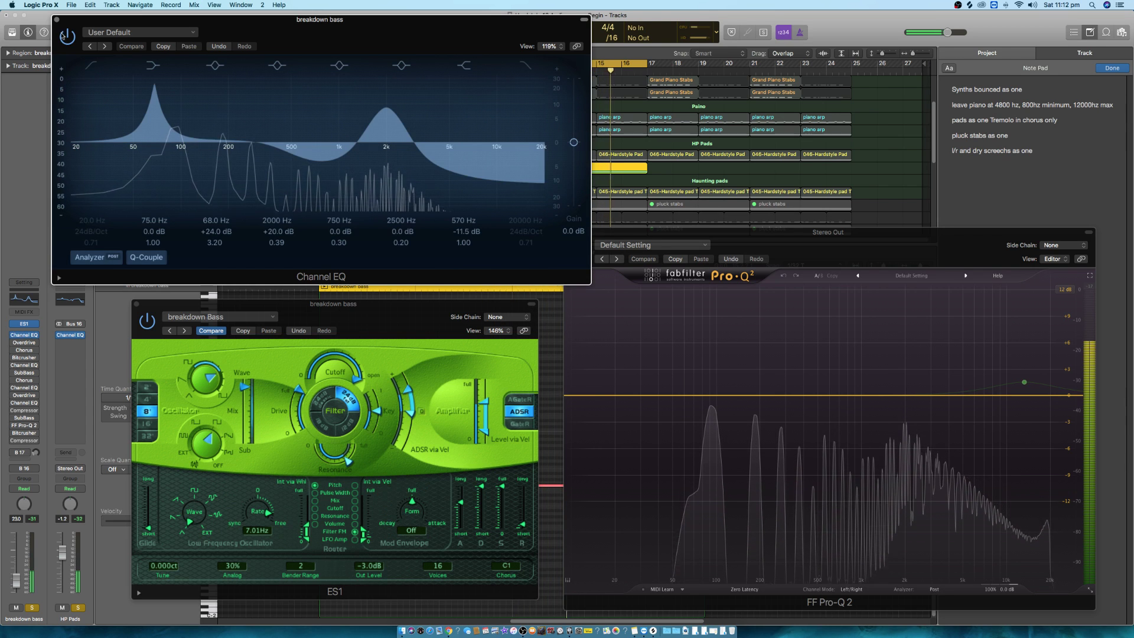
left_click(57, 20)
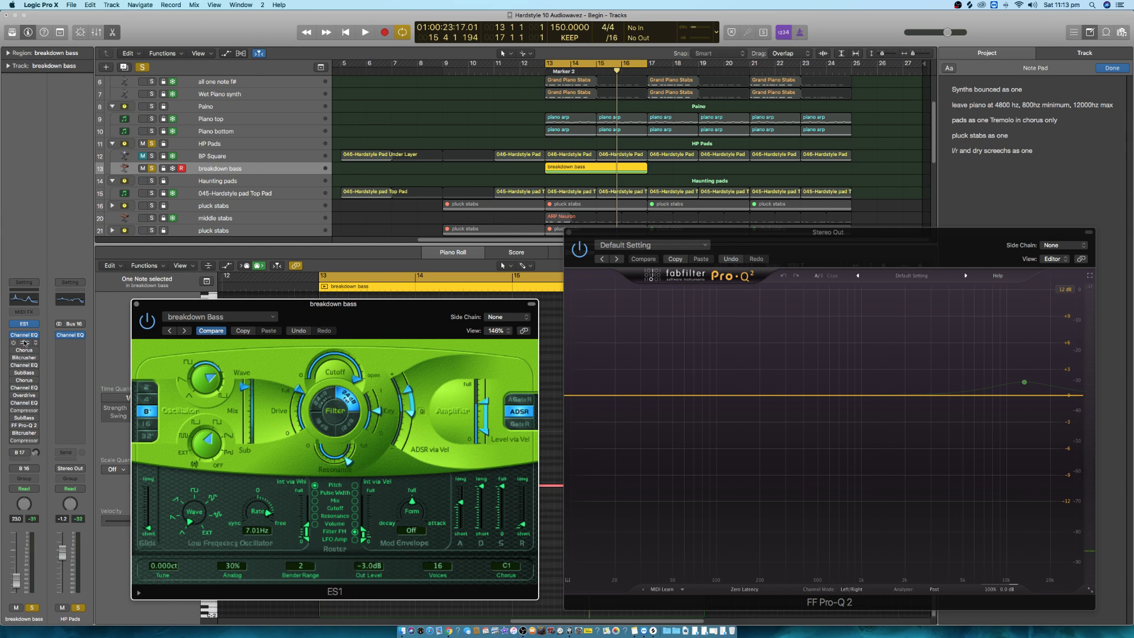
Step: Enable the first Overdrive on the breakdown bass and audition it while trying its Tone control
left_click(18, 343)
left_click_drag(162, 35, 384, 76)
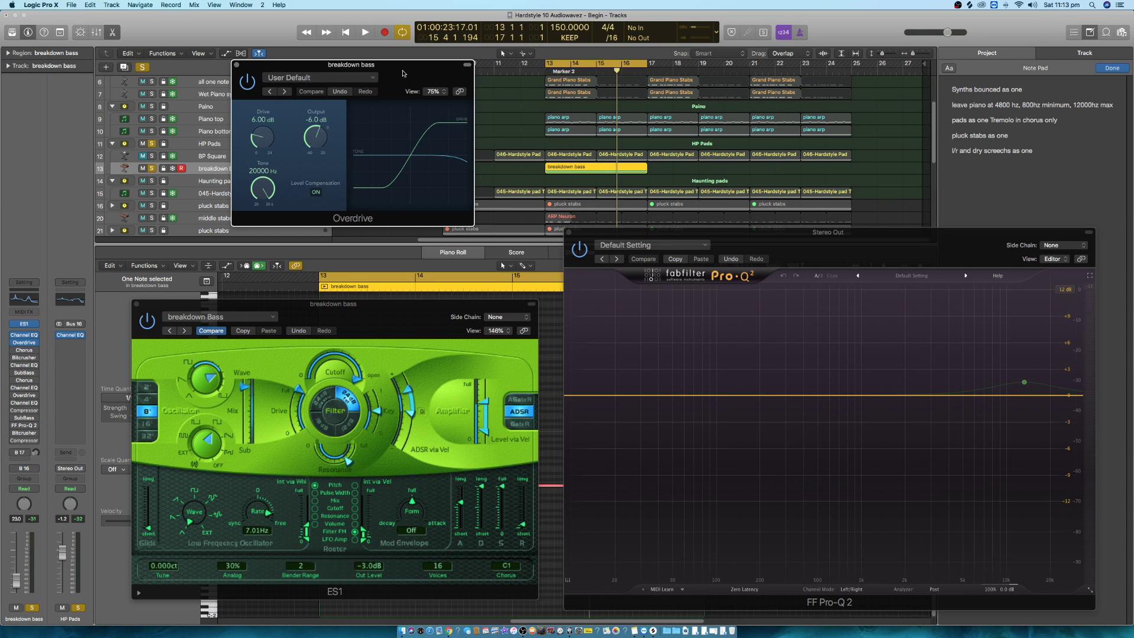
key("space")
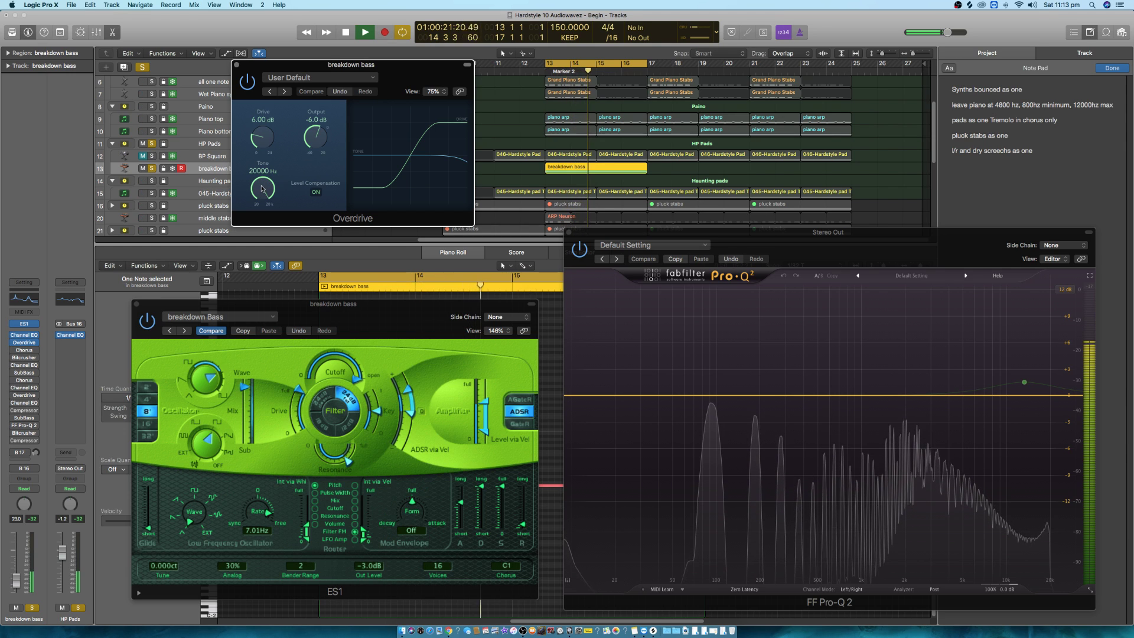
key("space")
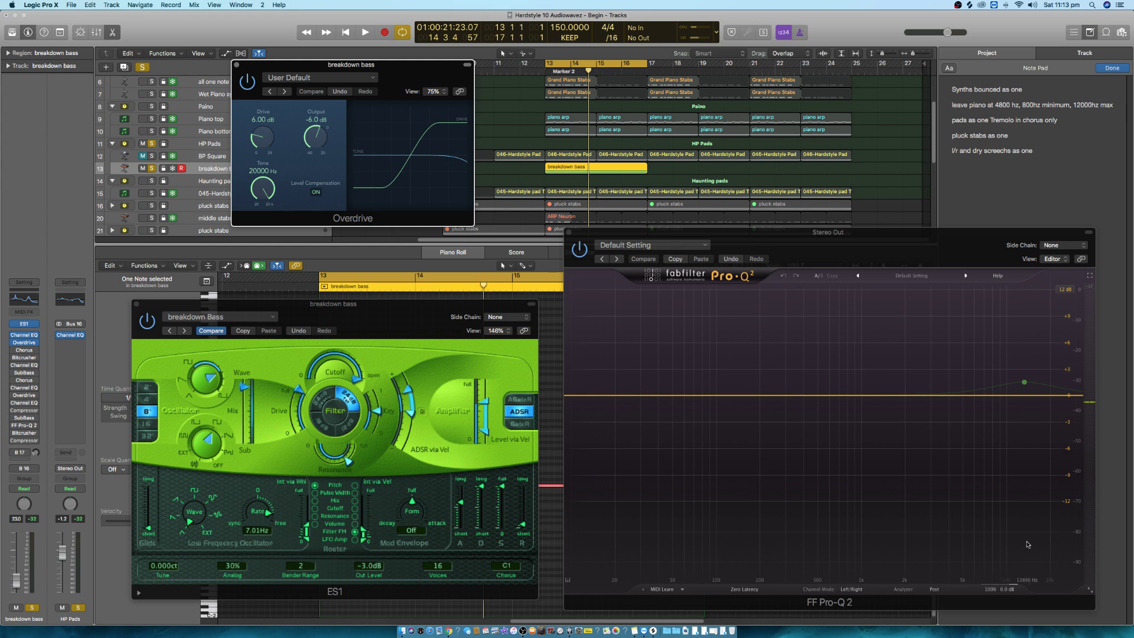
key("space")
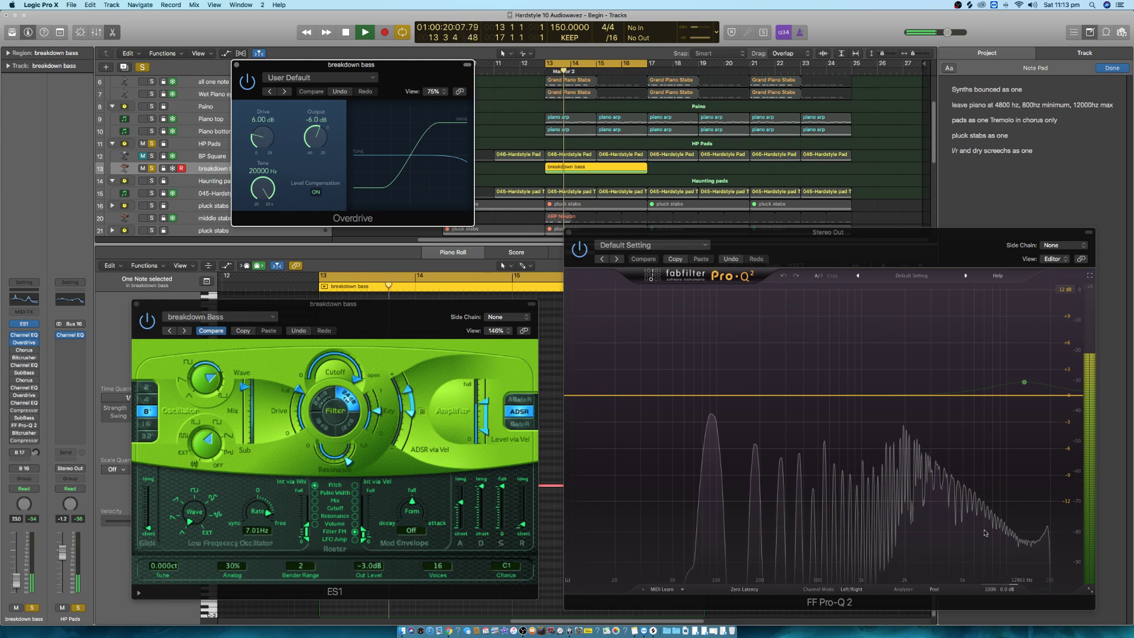
mouse_move(268, 176)
left_mouse_down()
mouse_move(257, 200)
mouse_move(261, 170)
left_mouse_up()
key("space")
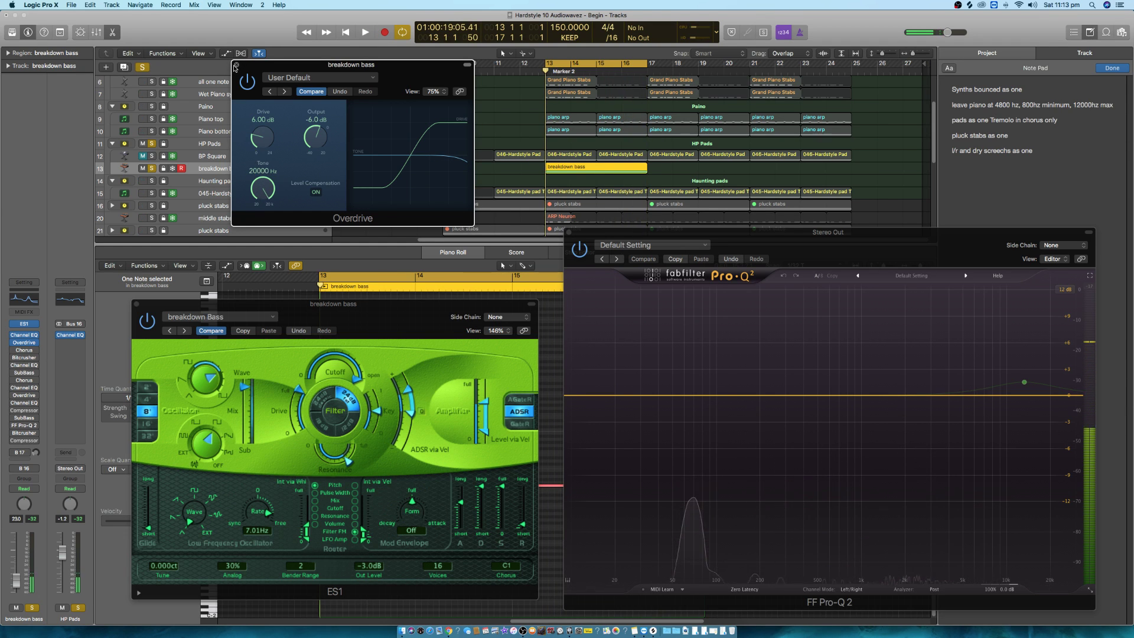
Step: Close the Overdrive window, enable the breakdown bass's first Chorus (Mega Wide Chorus), and audition it during playback
left_click(236, 65)
left_click(23, 350)
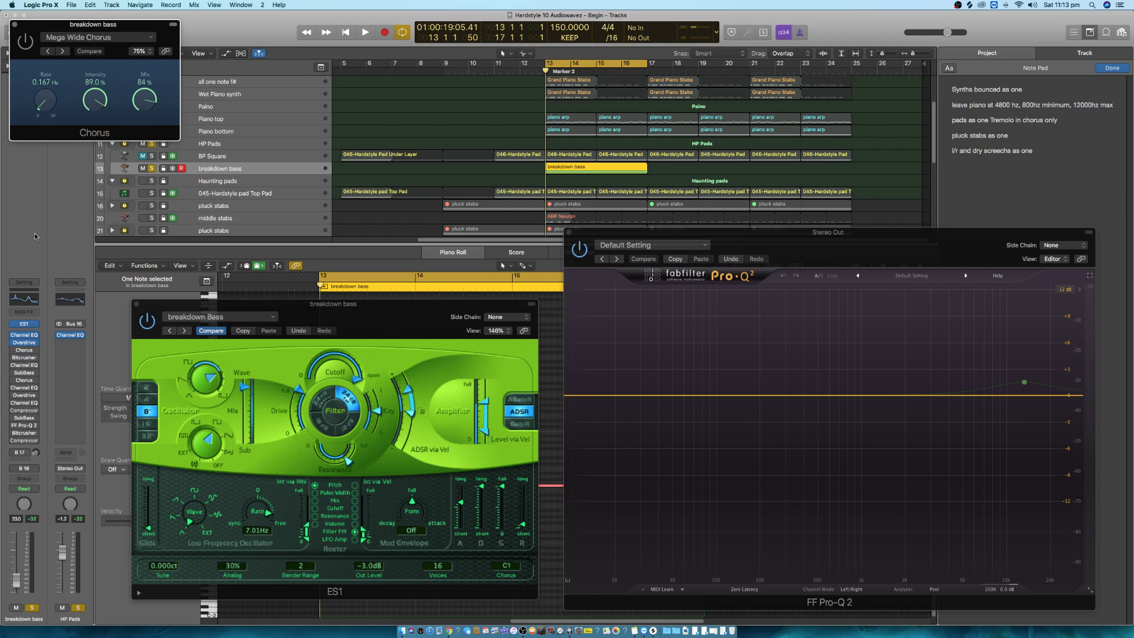
left_click(26, 43)
left_click(26, 43)
left_click(25, 43)
key("space")
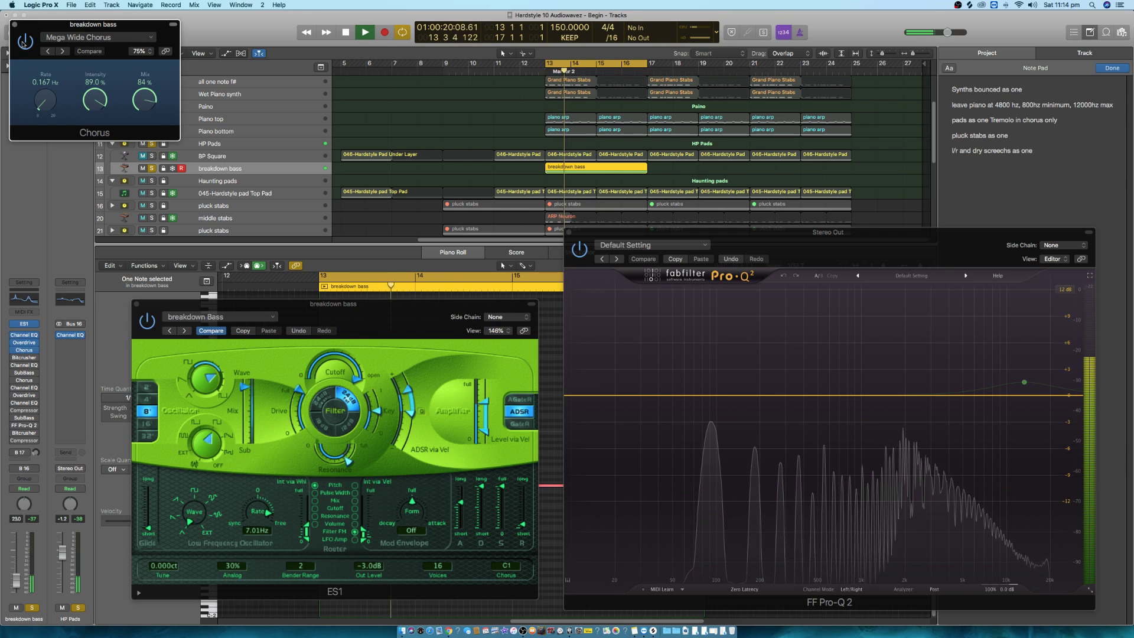
left_click(15, 25)
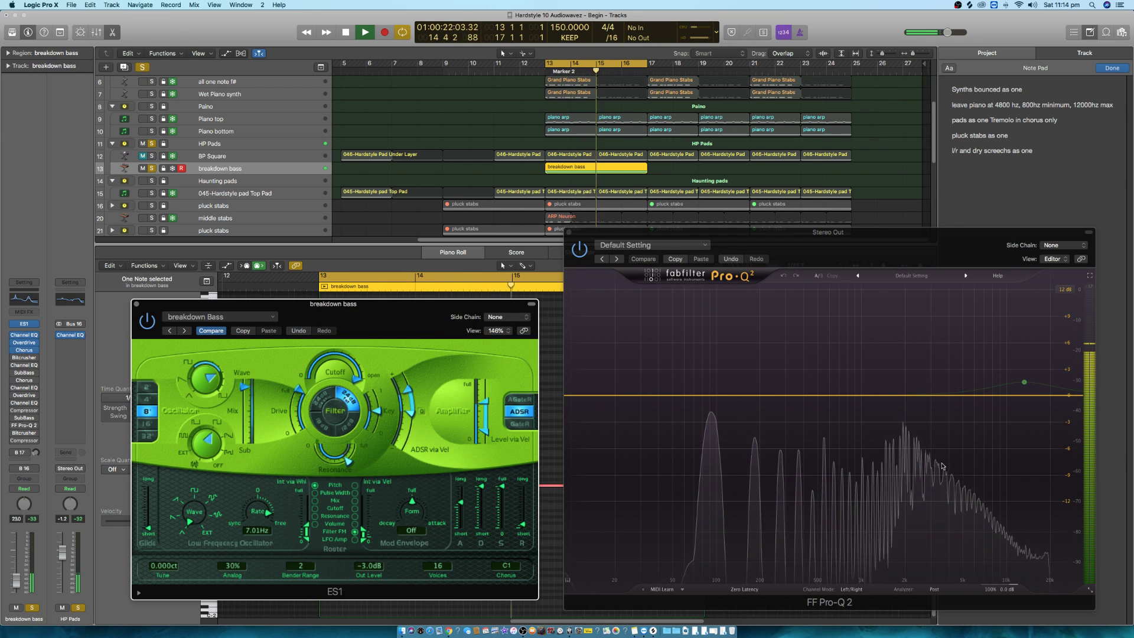
key("space")
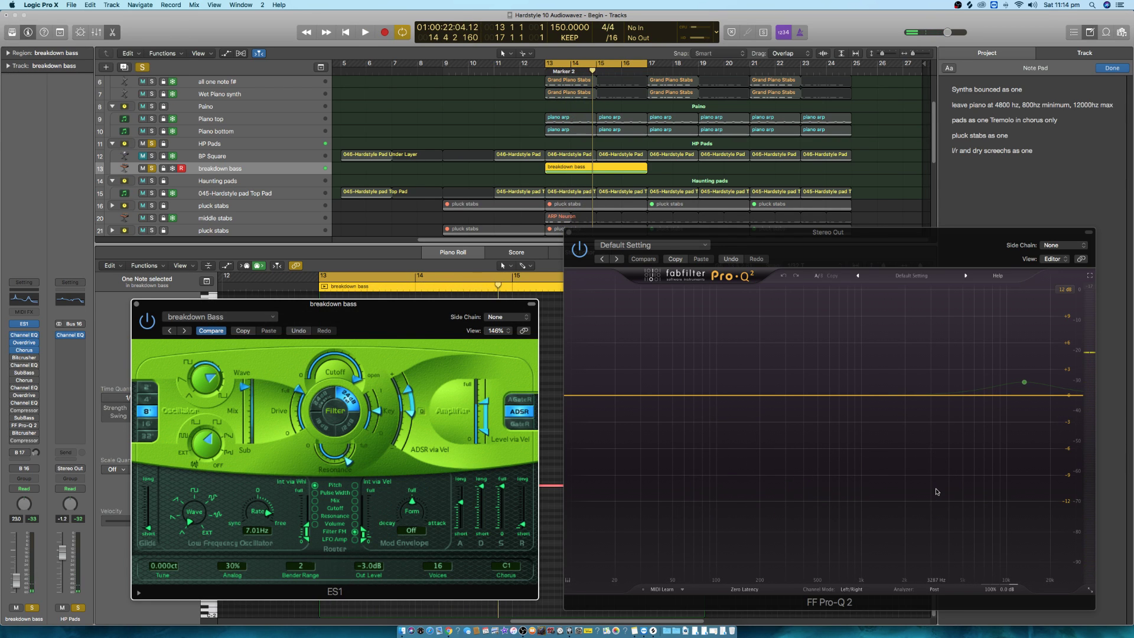
Step: Enable the first Bitcrusher on the breakdown bass, audition its Mix at 100% and back at 36%, and close its window
left_click(24, 358)
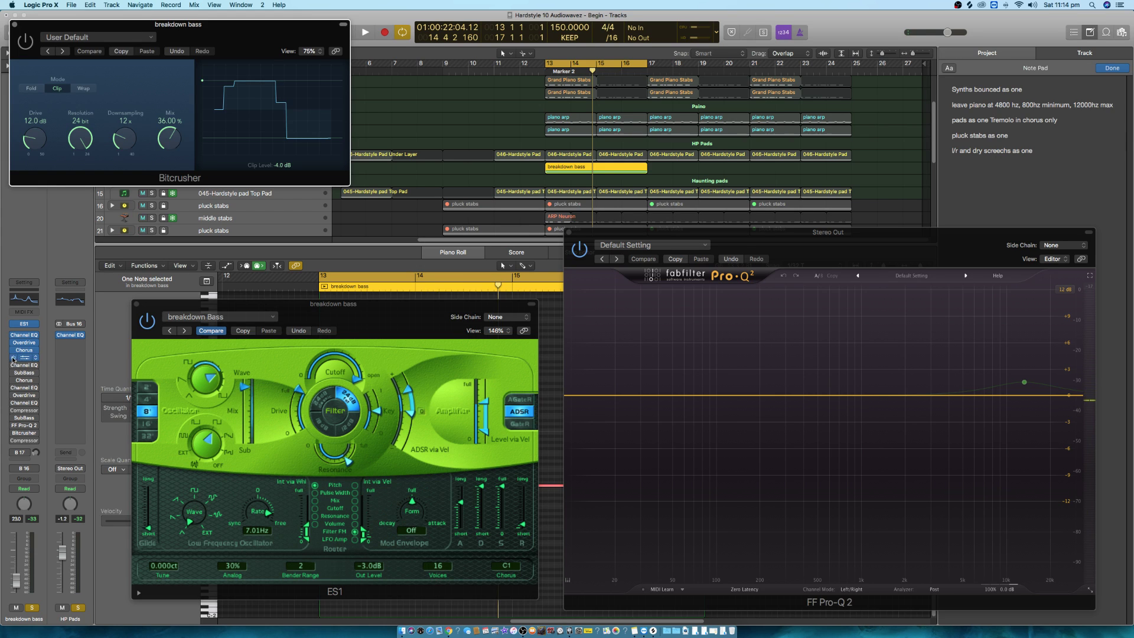
left_click_drag(194, 30, 368, 103)
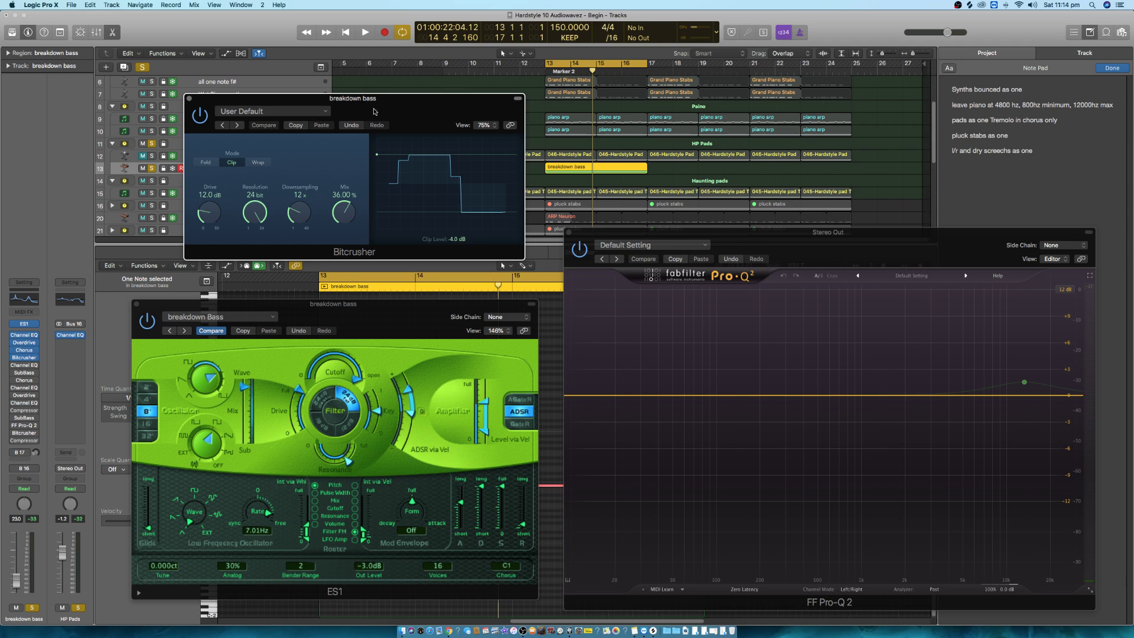
left_click_drag(344, 221, 325, 137)
left_click(202, 118)
key("space")
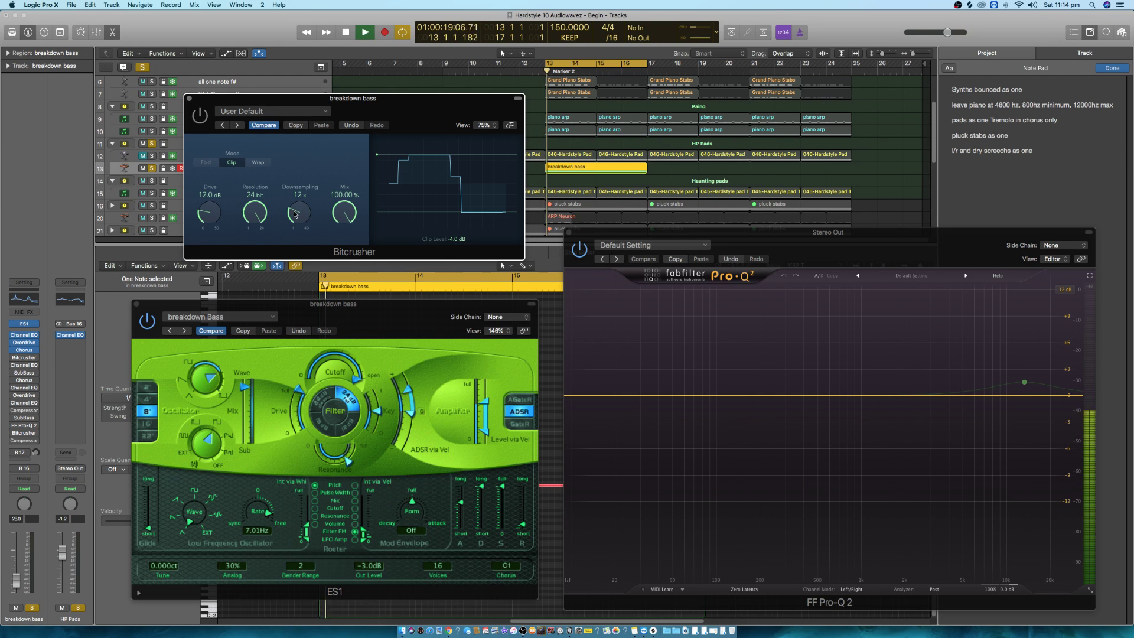
left_click_drag(341, 210, 341, 263)
left_click(199, 119)
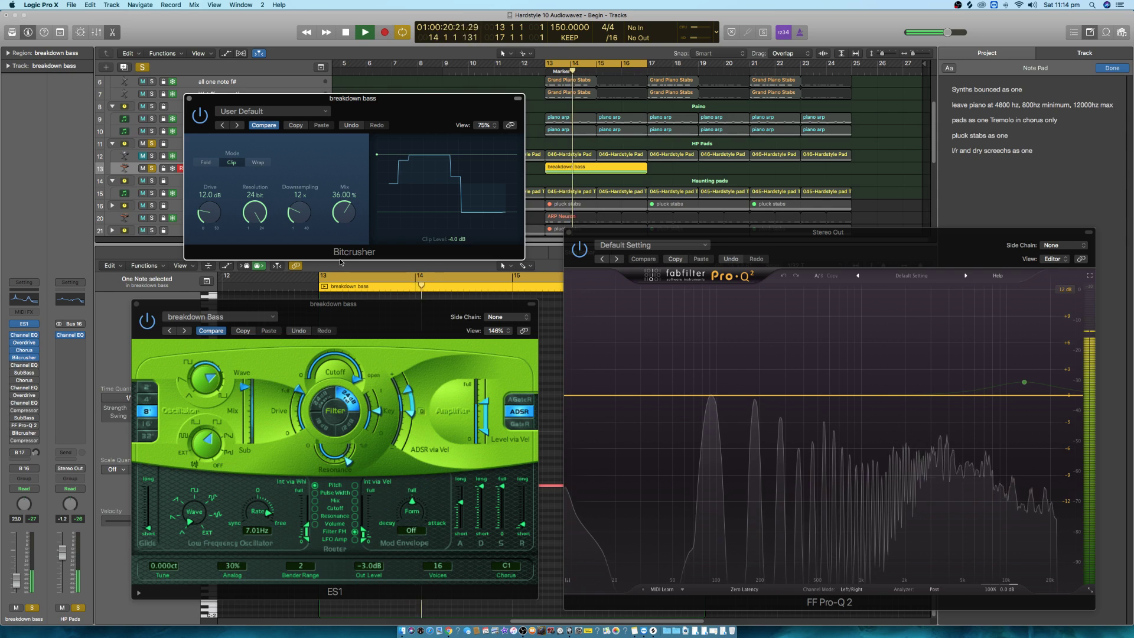
key("space")
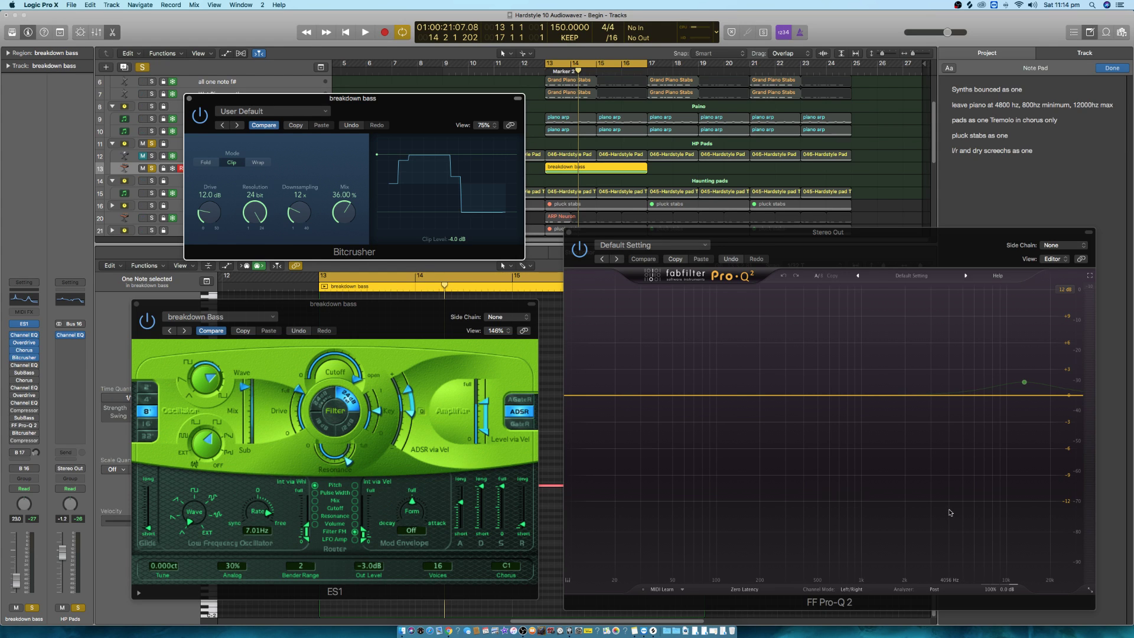
key("space")
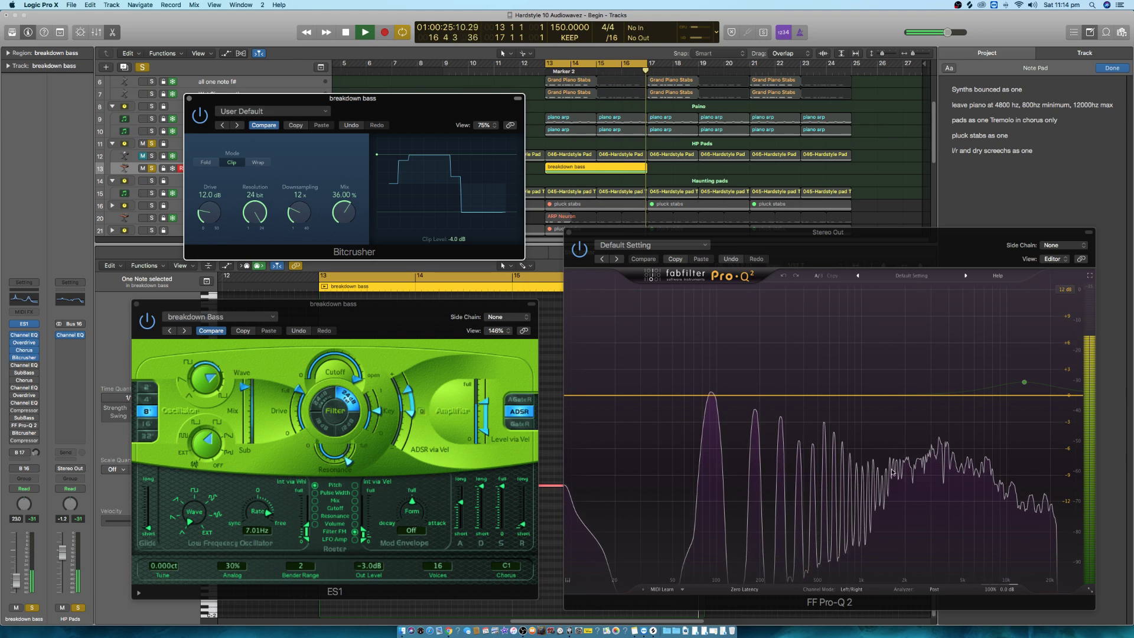
key("space")
left_click(189, 100)
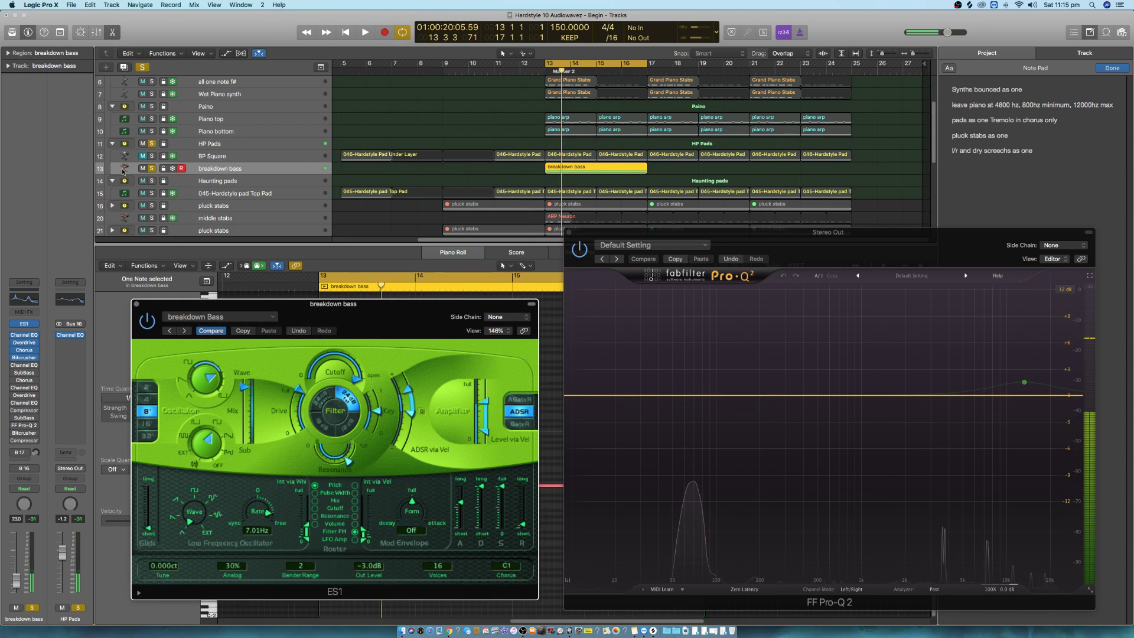
Step: Enable the second Channel EQ on the breakdown bass, audition it during playback, and close its window
left_click(13, 366)
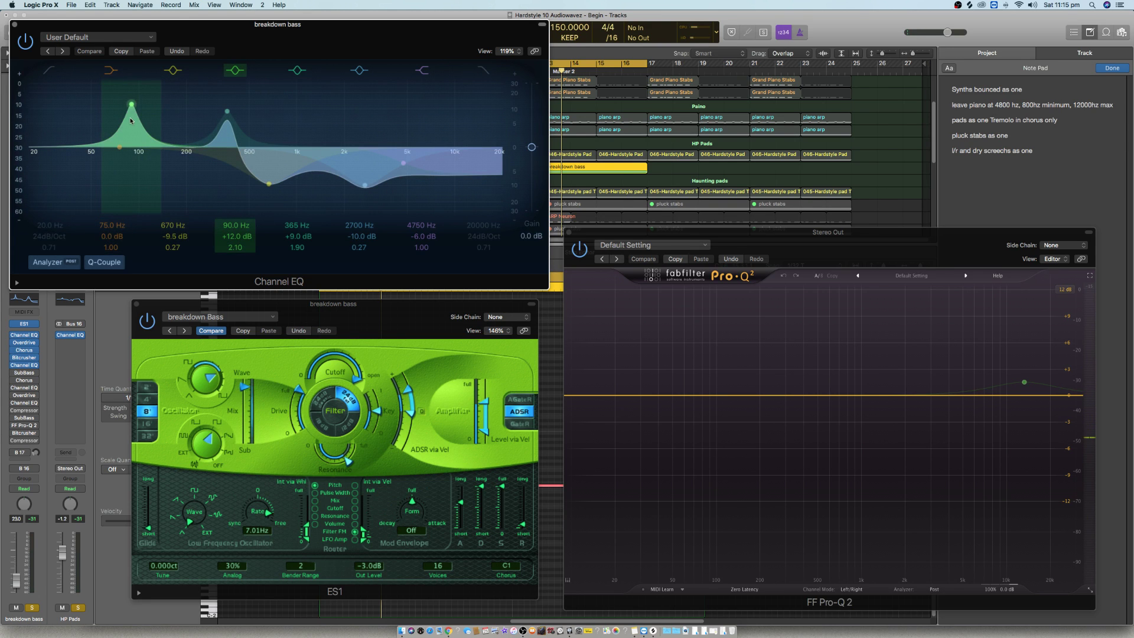
key("space")
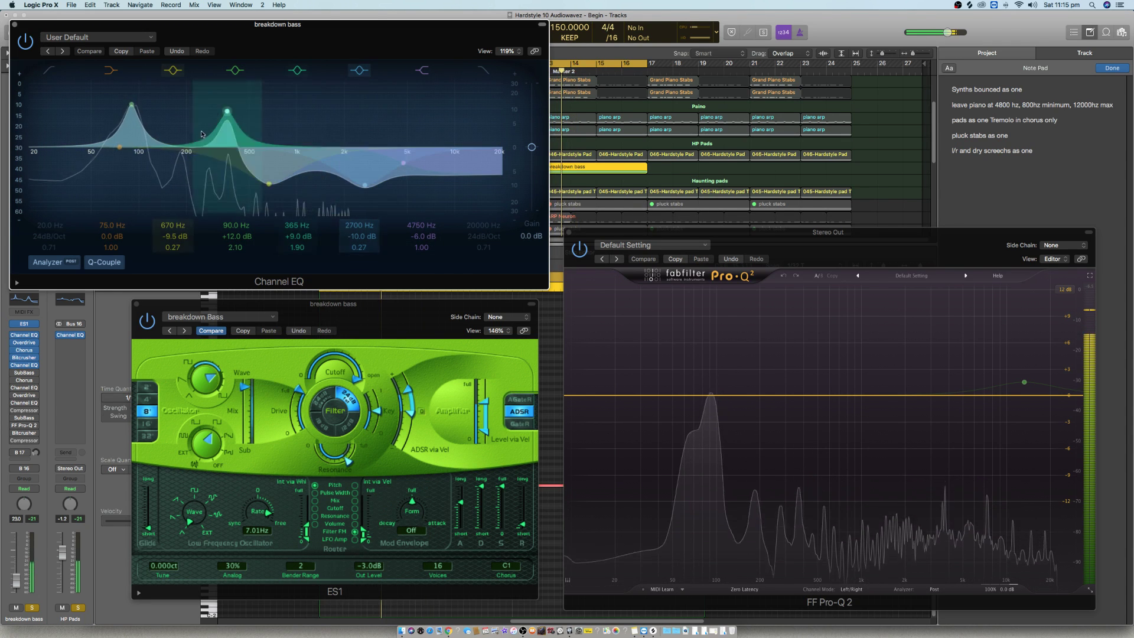
left_click(13, 24)
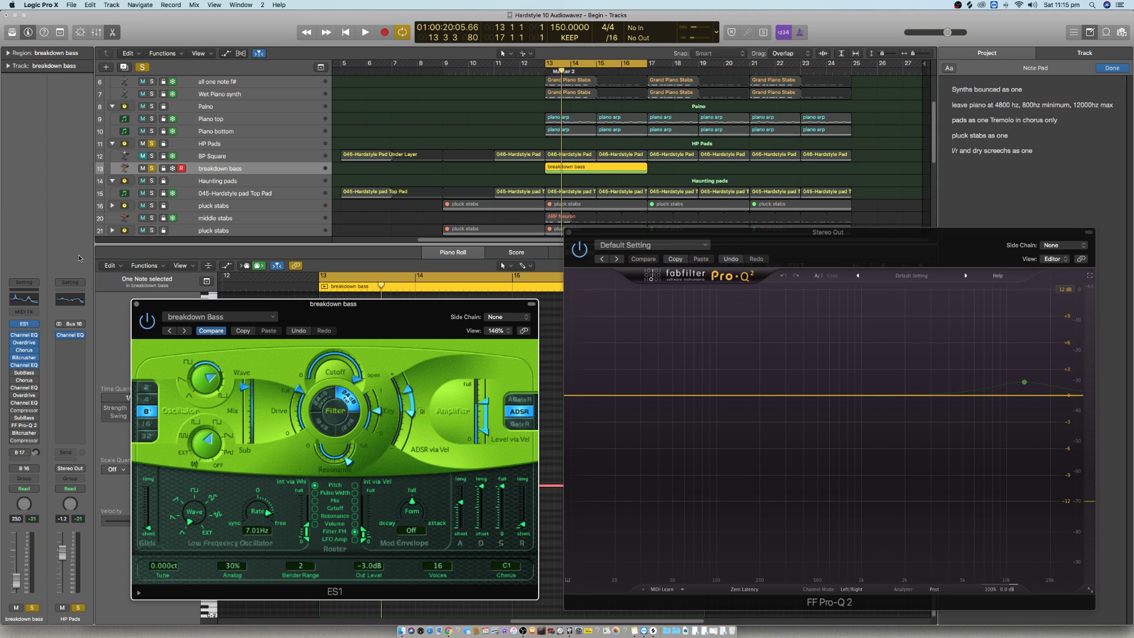
Step: Enable the first SubBass (Bass Booster) on the breakdown bass, audition it during playback, and close its window
left_click(24, 372)
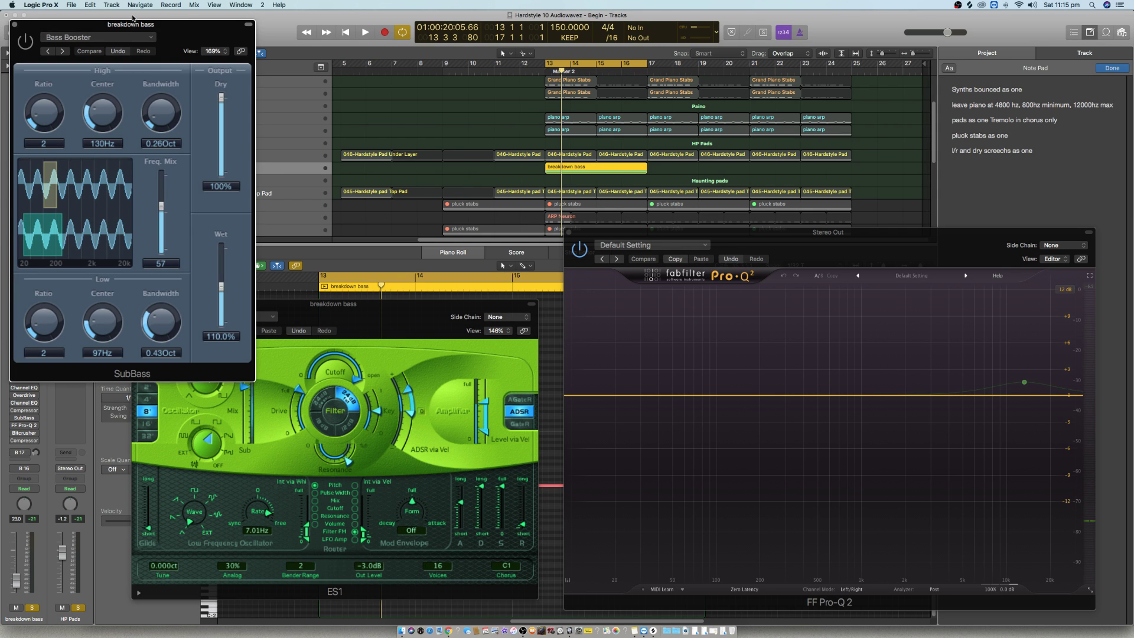
left_click_drag(135, 25, 396, 28)
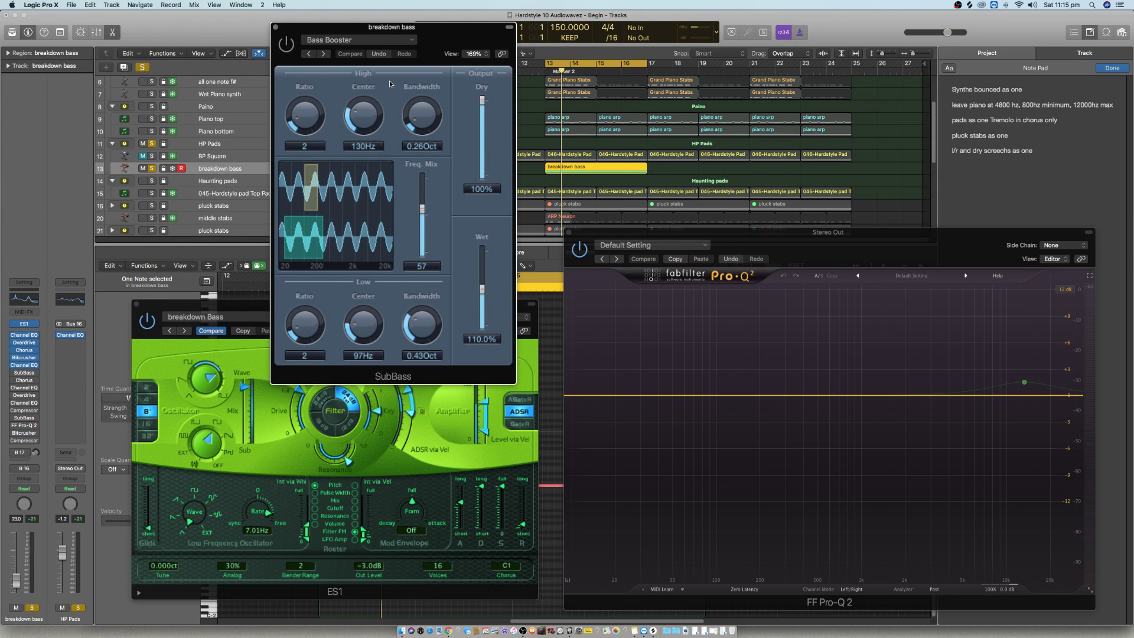
left_click(288, 45)
key("space")
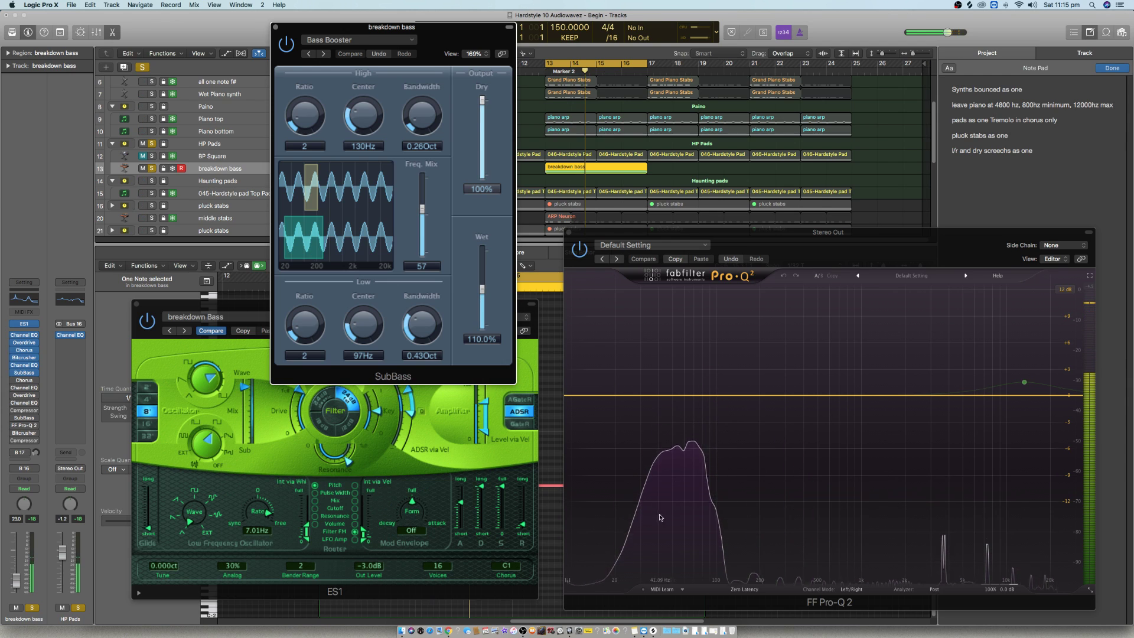
key("space")
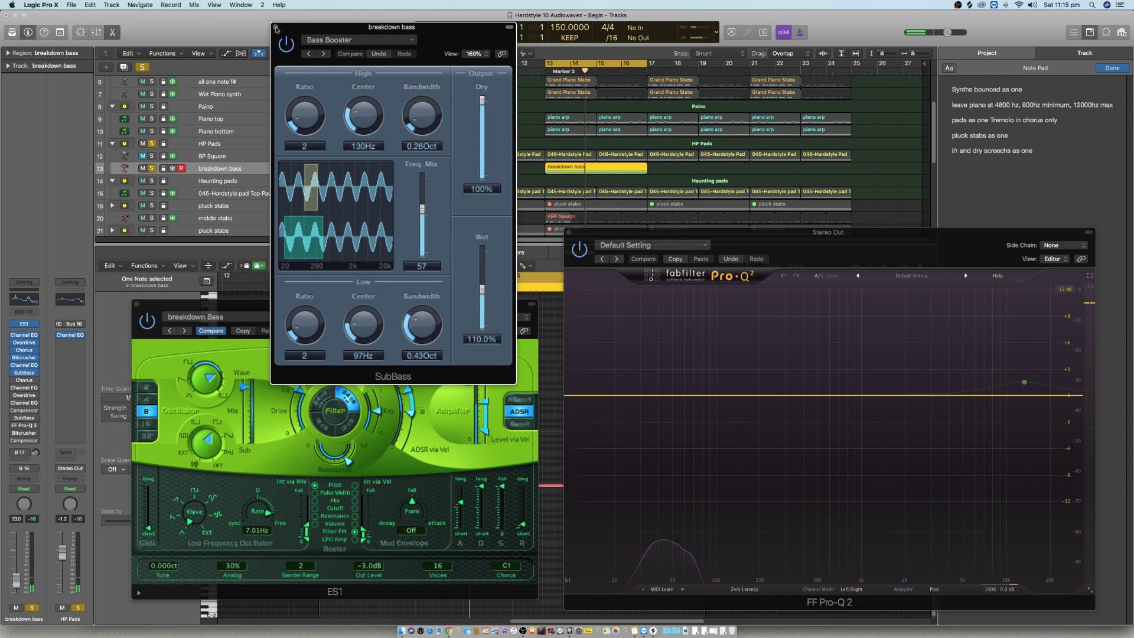
left_click(276, 28)
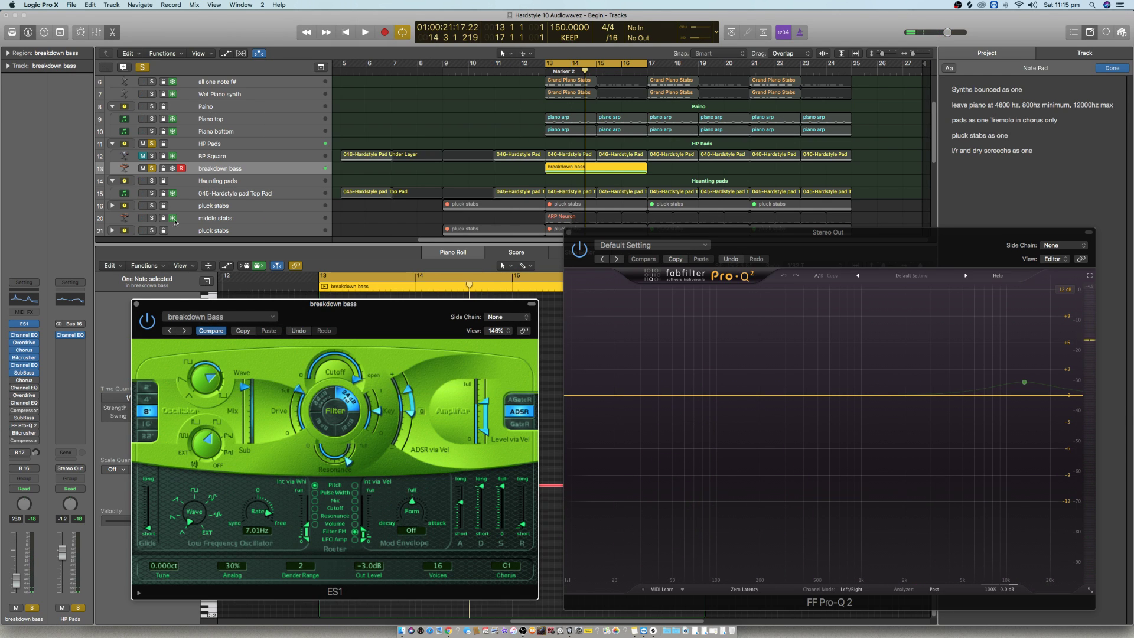
Step: Enable the second Chorus (Glimmering Chorus) on the breakdown bass, audition it during playback, and close its window
left_click(26, 381)
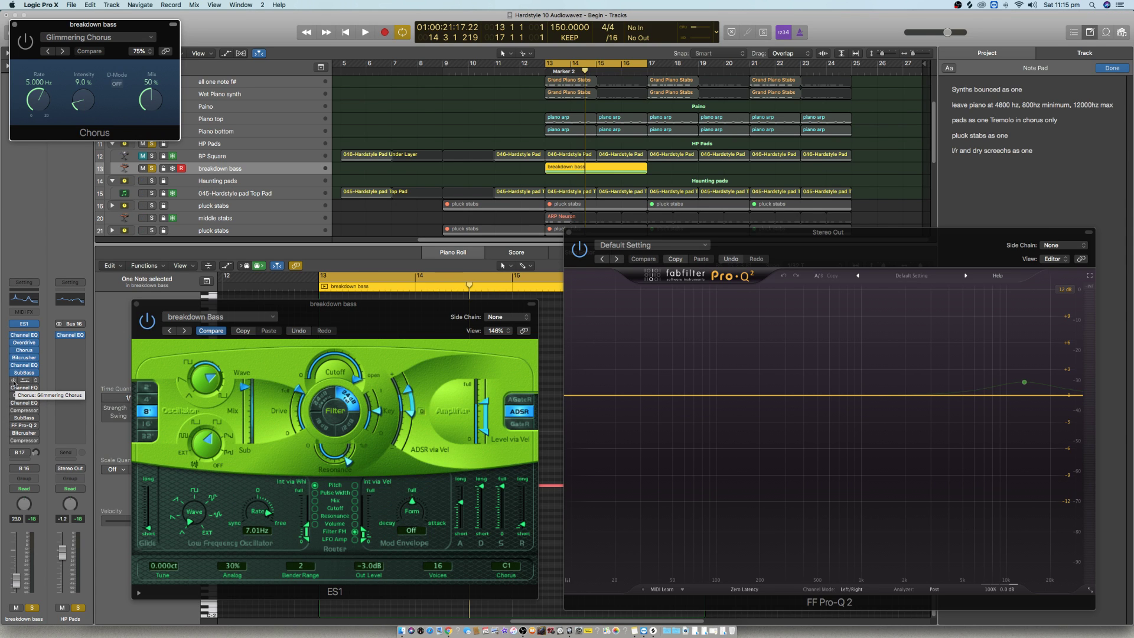
key("space")
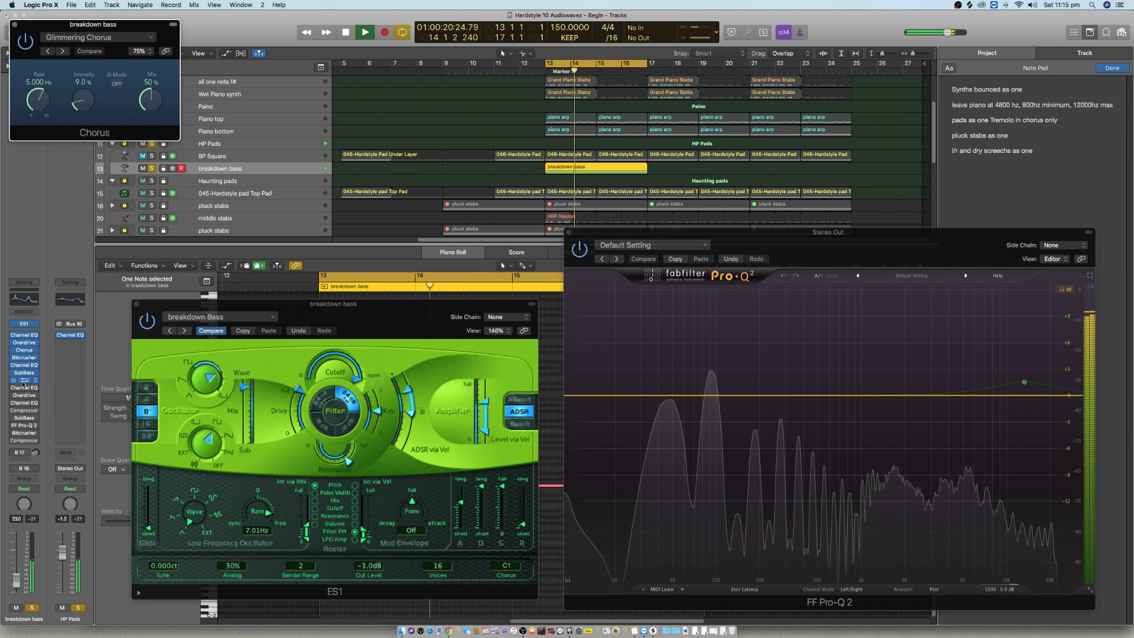
key("space")
left_click(15, 24)
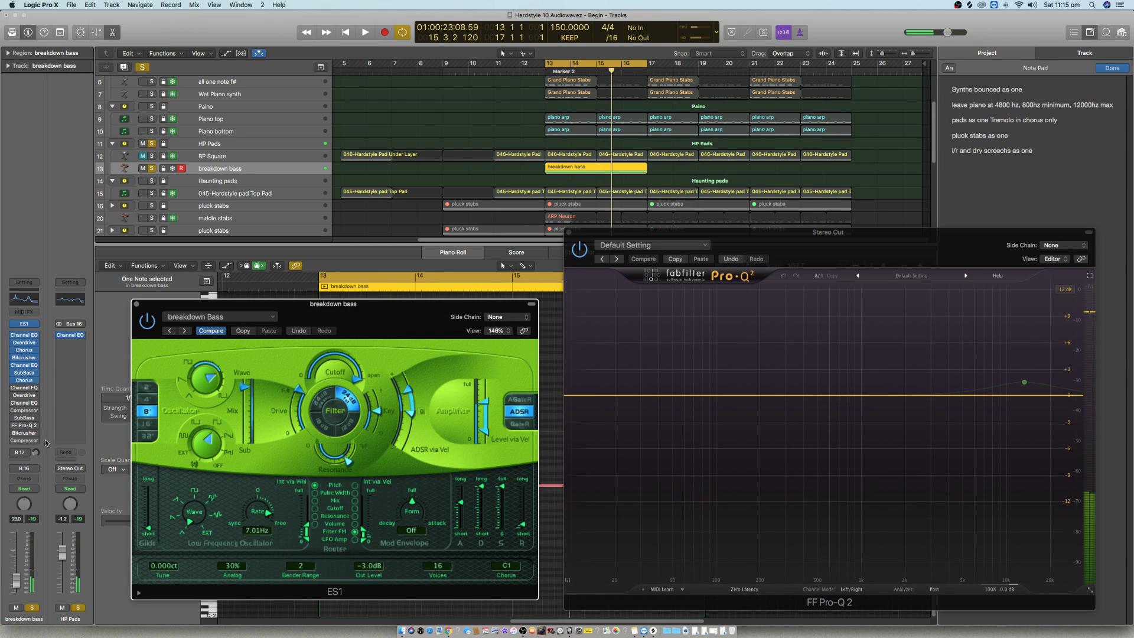
Step: Enable the third Channel EQ on the breakdown bass, close its window, and audition the sound with it on
left_click(24, 388)
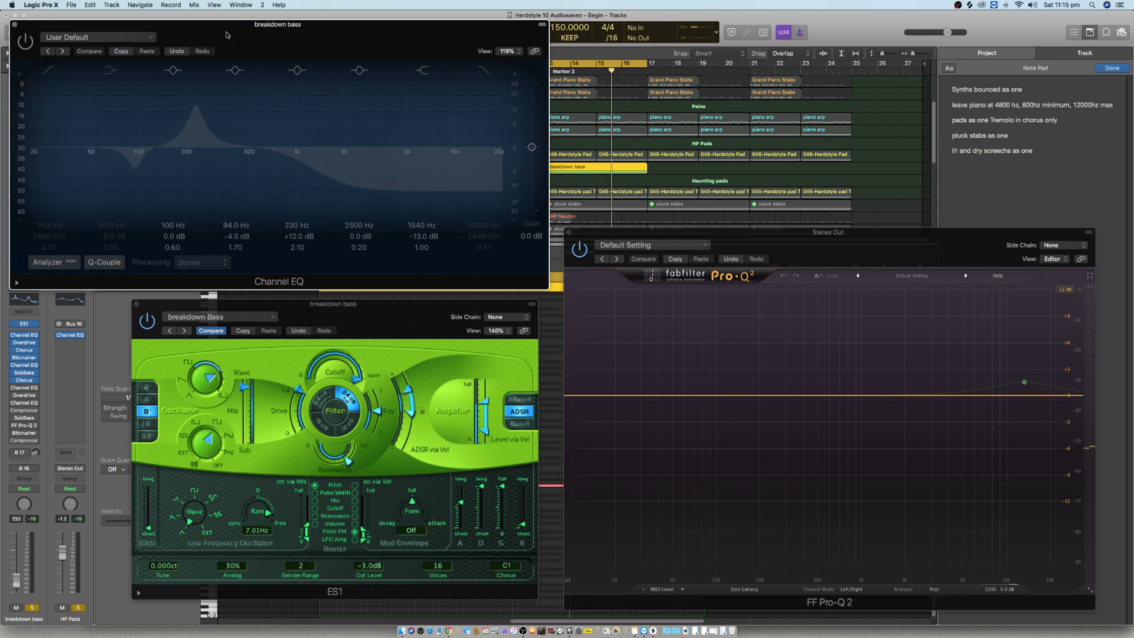
key("space")
left_click(25, 43)
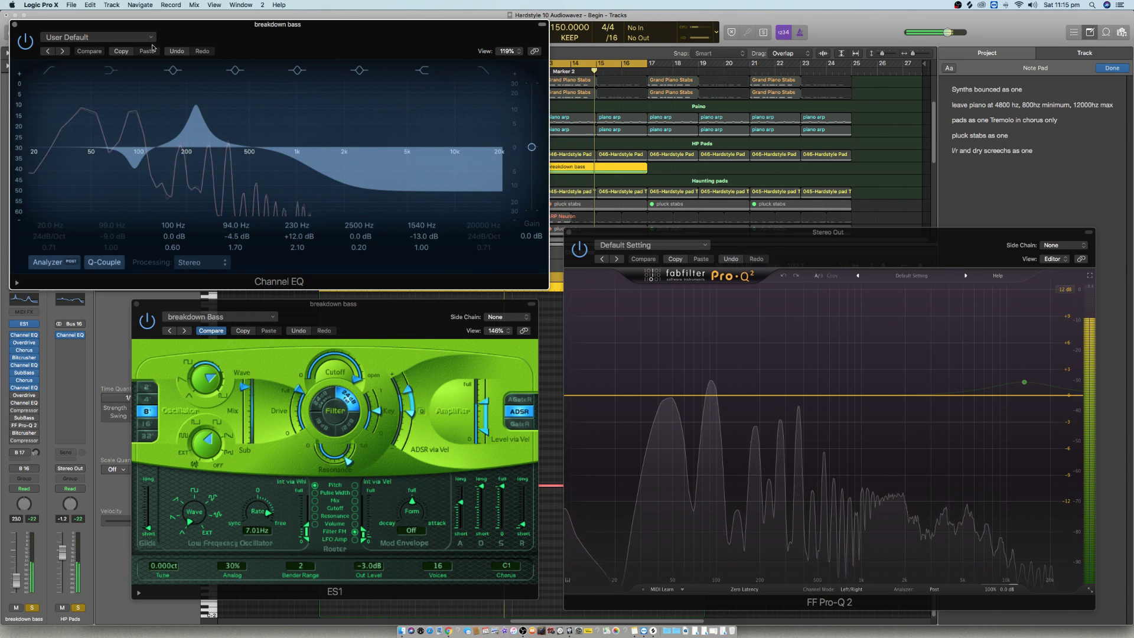
left_click(15, 24)
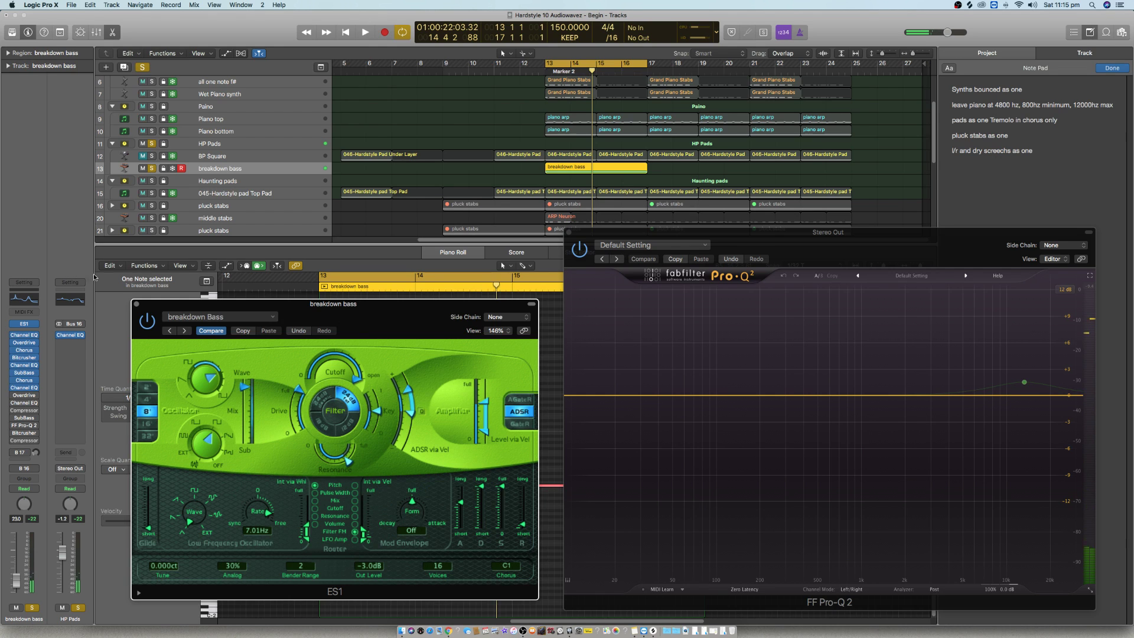
key("space")
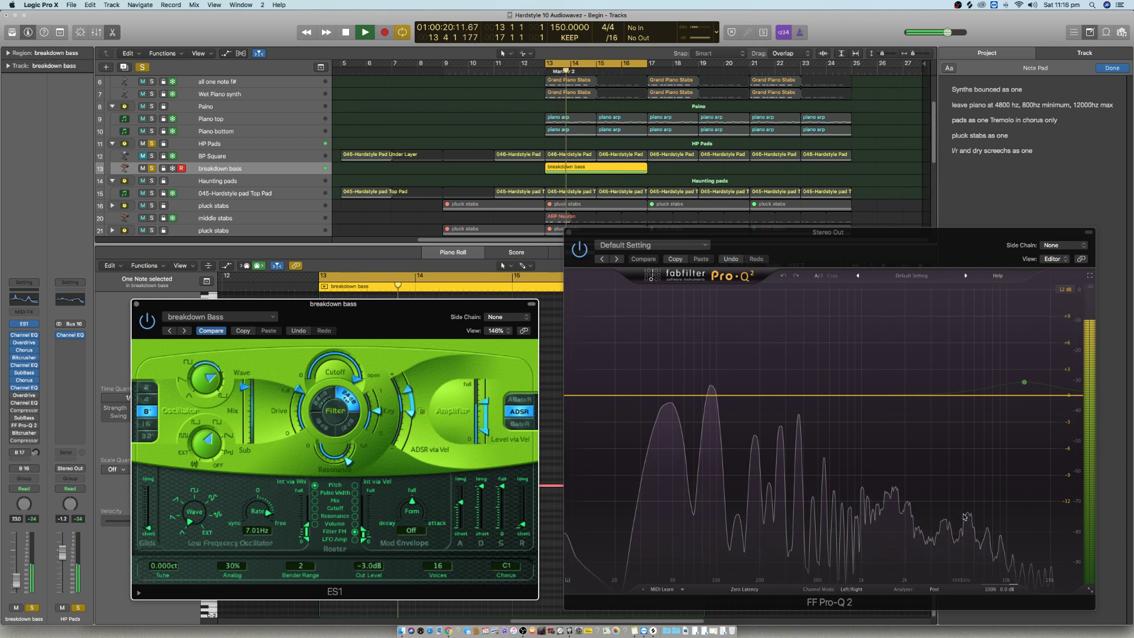
key("space")
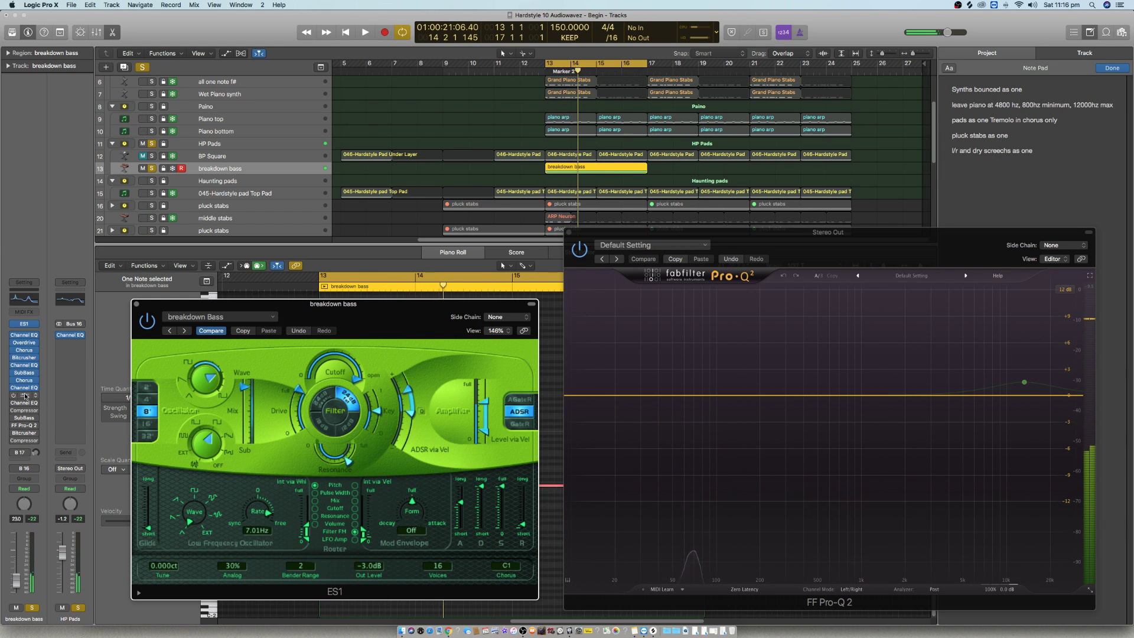
Step: Enable the second Overdrive on the breakdown bass and audition it while trying its Tone control
left_click(21, 395)
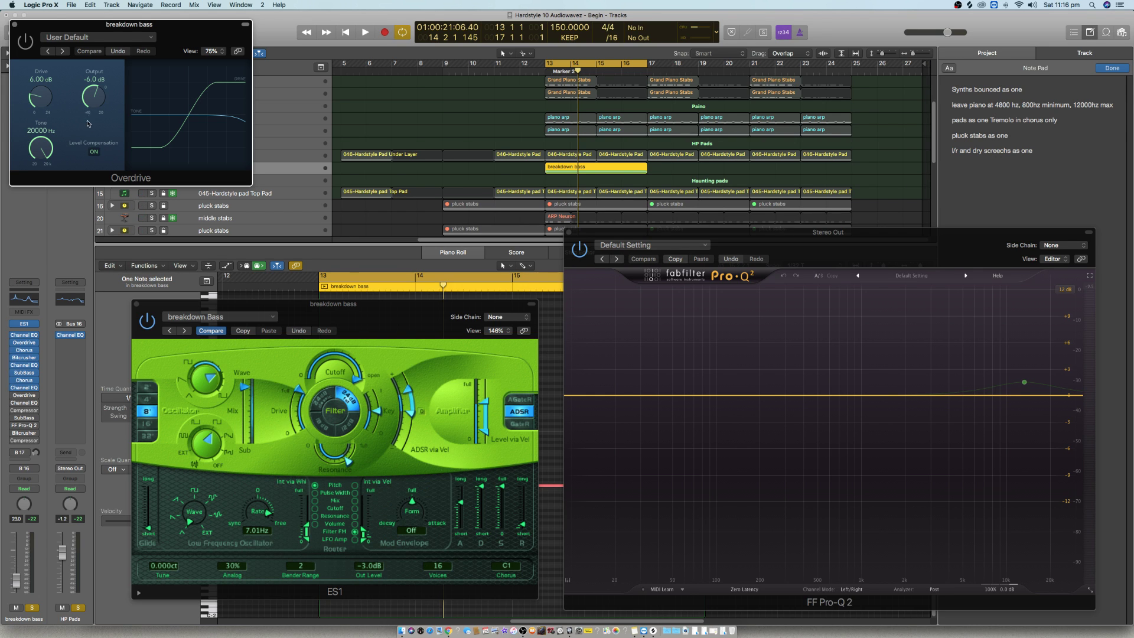
key("space")
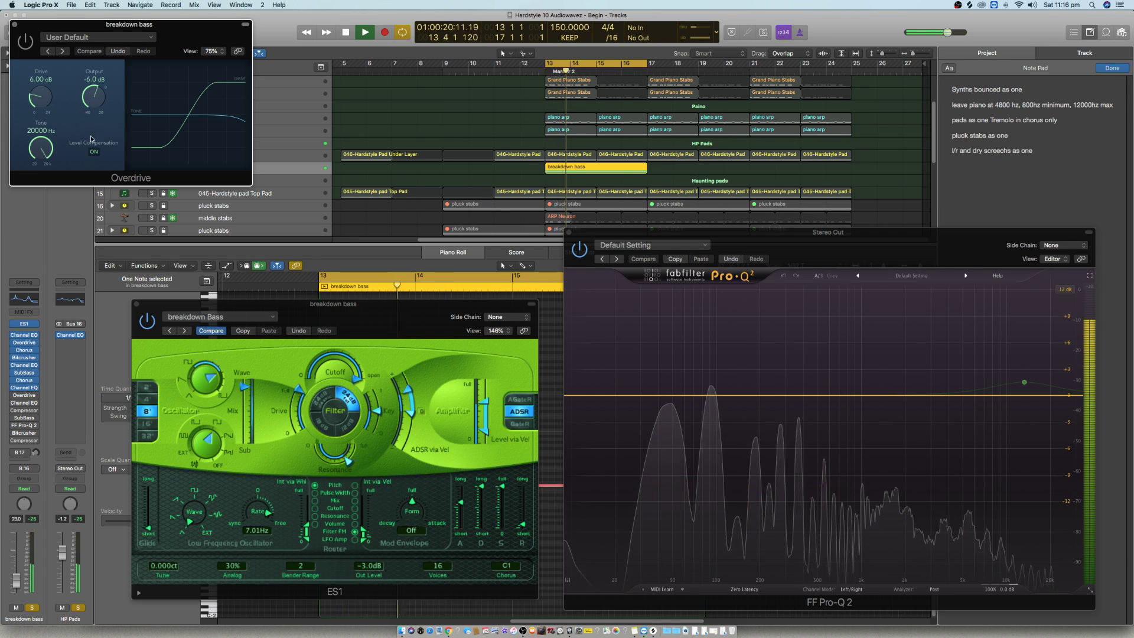
left_click_drag(41, 148, 53, 115)
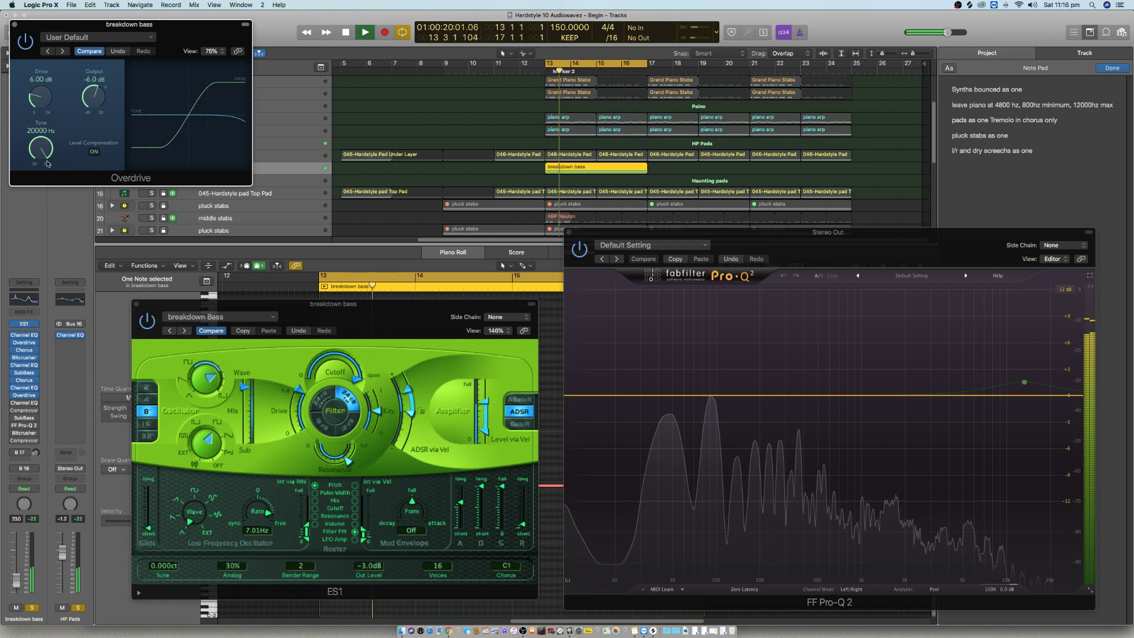
key("space")
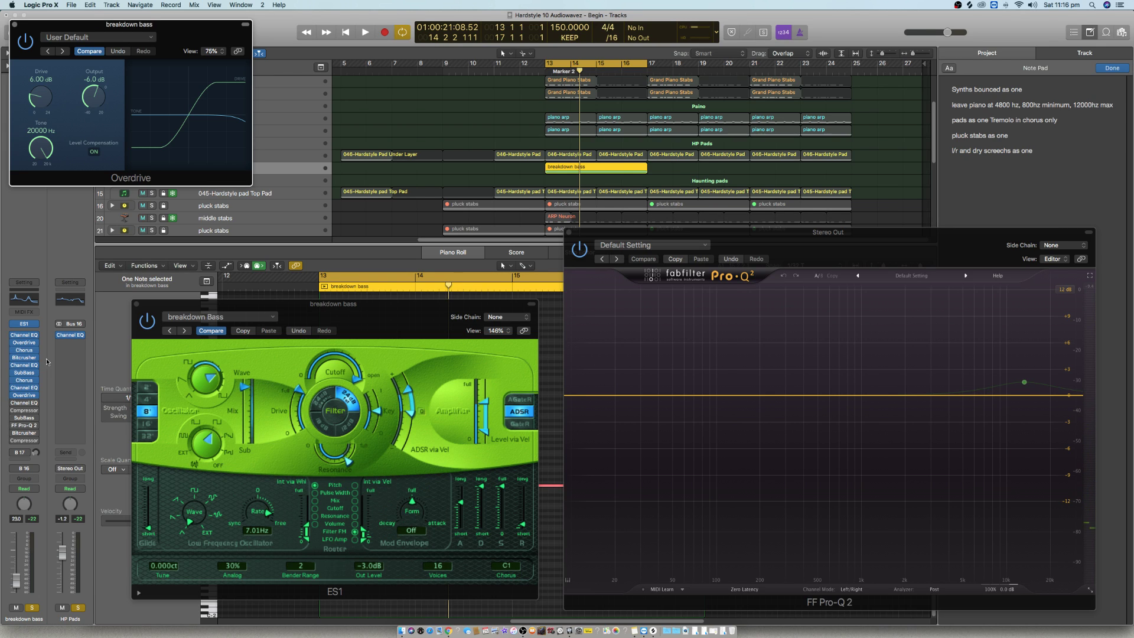
Step: Review the first Channel EQ's curve, audition the second Overdrive's Tone control again, and close both effect windows
left_click(26, 335)
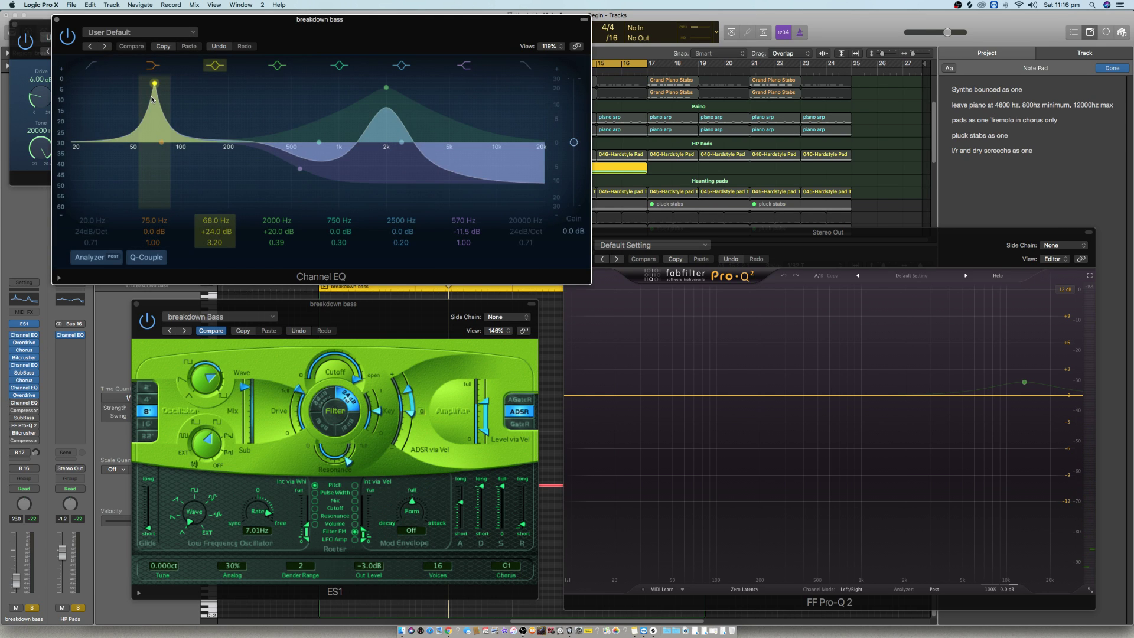
left_click(56, 20)
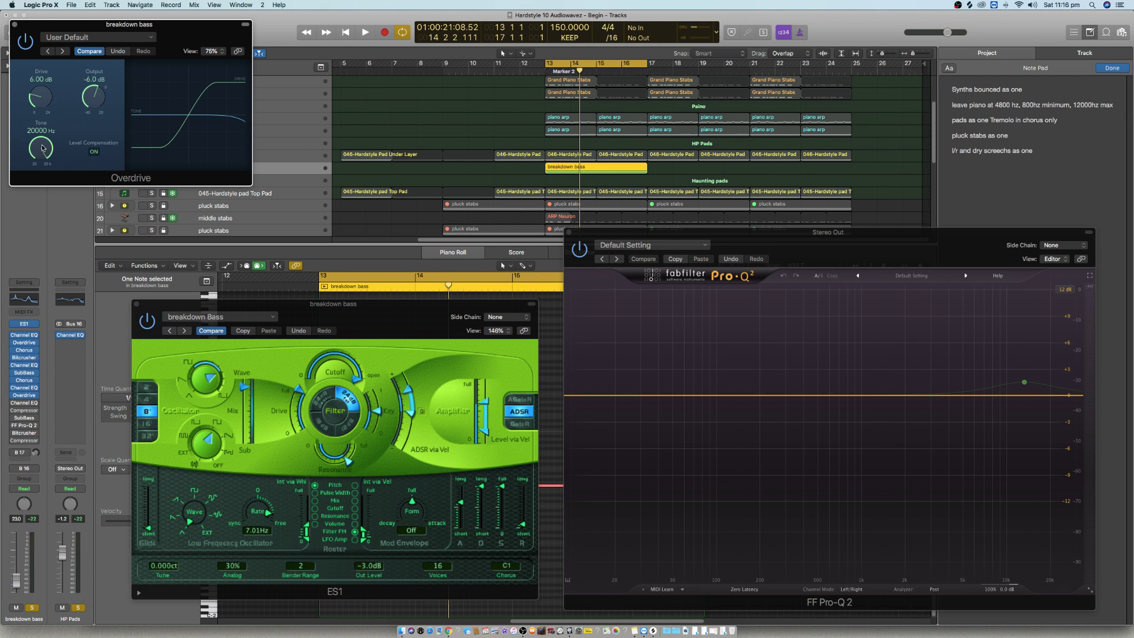
key("space")
left_click_drag(39, 143, 25, 55)
key("space")
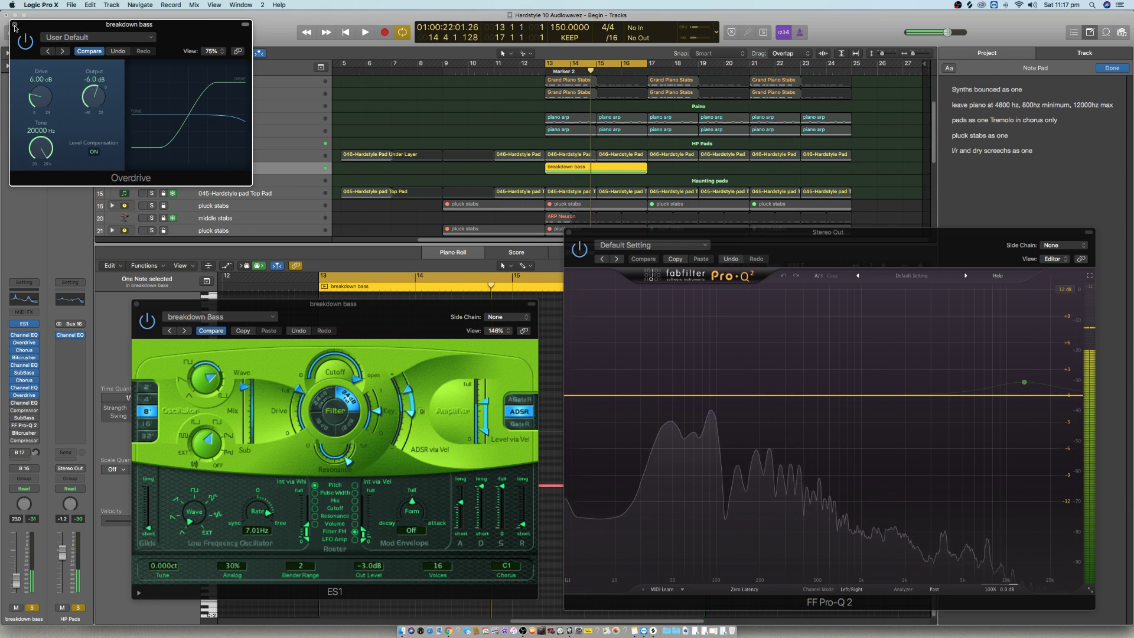
left_click(15, 26)
Step: Enable the fourth Channel EQ on the breakdown bass, audition it during playback, and close its window
left_click(27, 403)
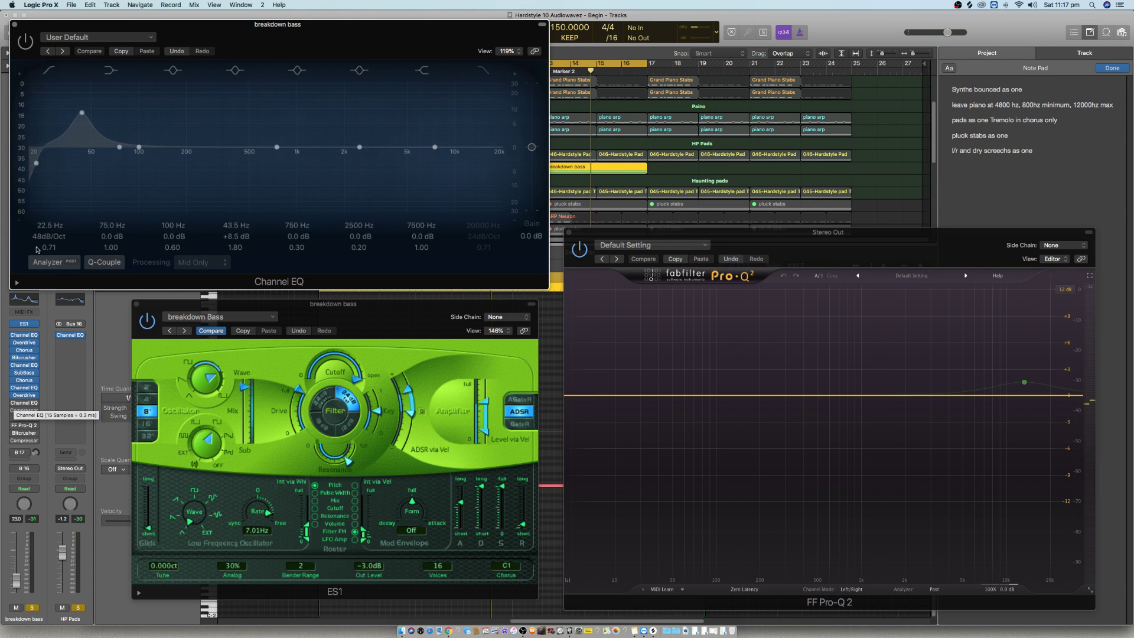
left_click(13, 403)
key("space")
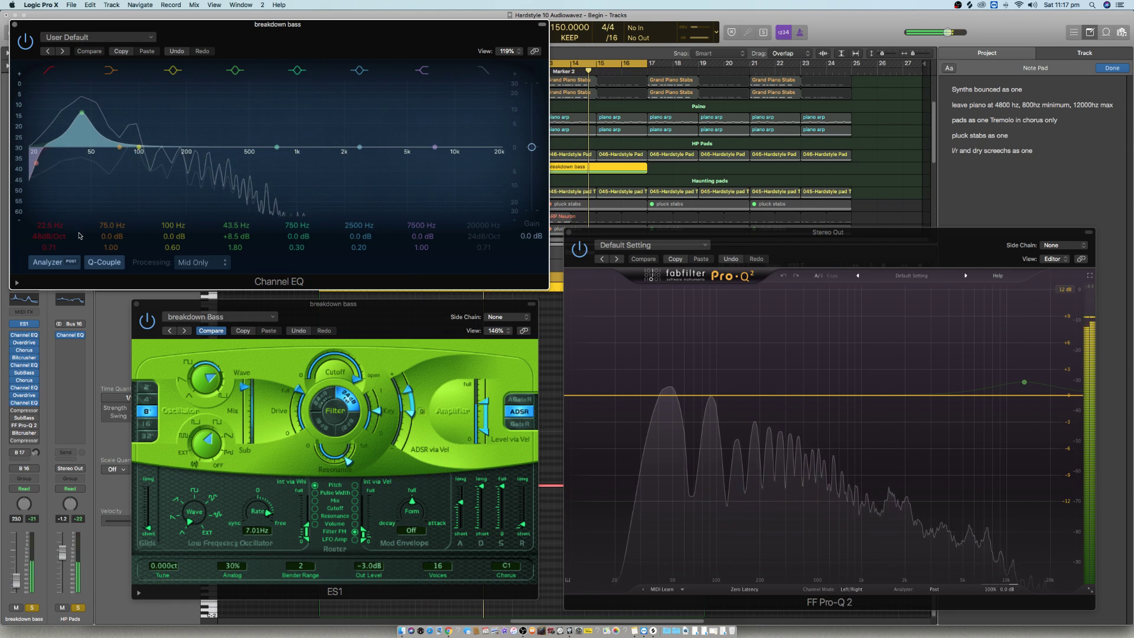
key("space")
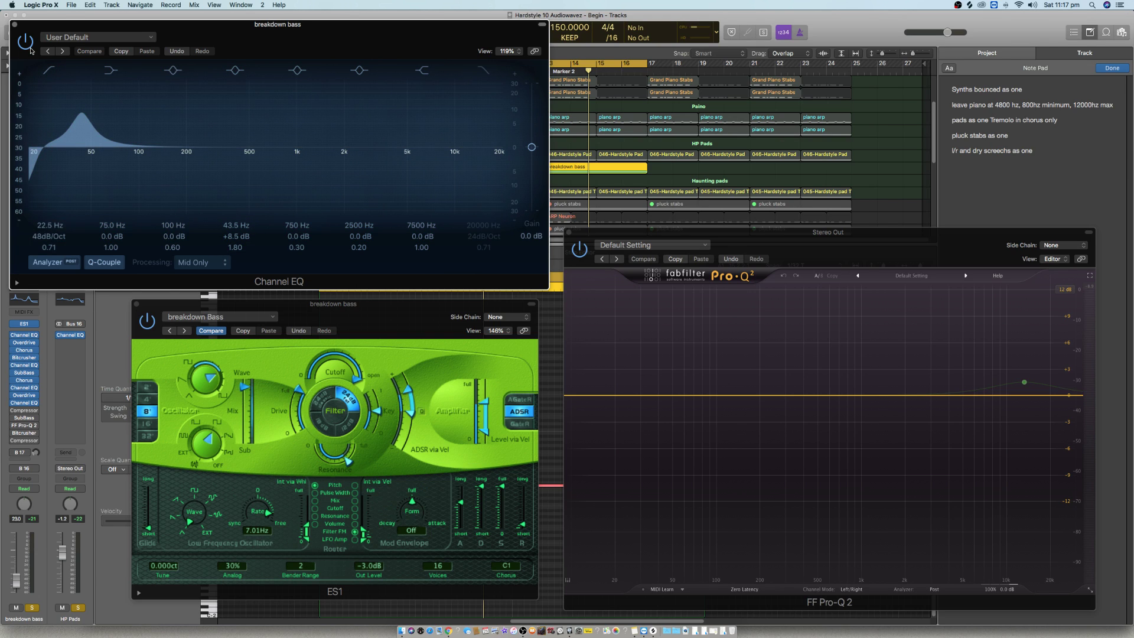
left_click(15, 26)
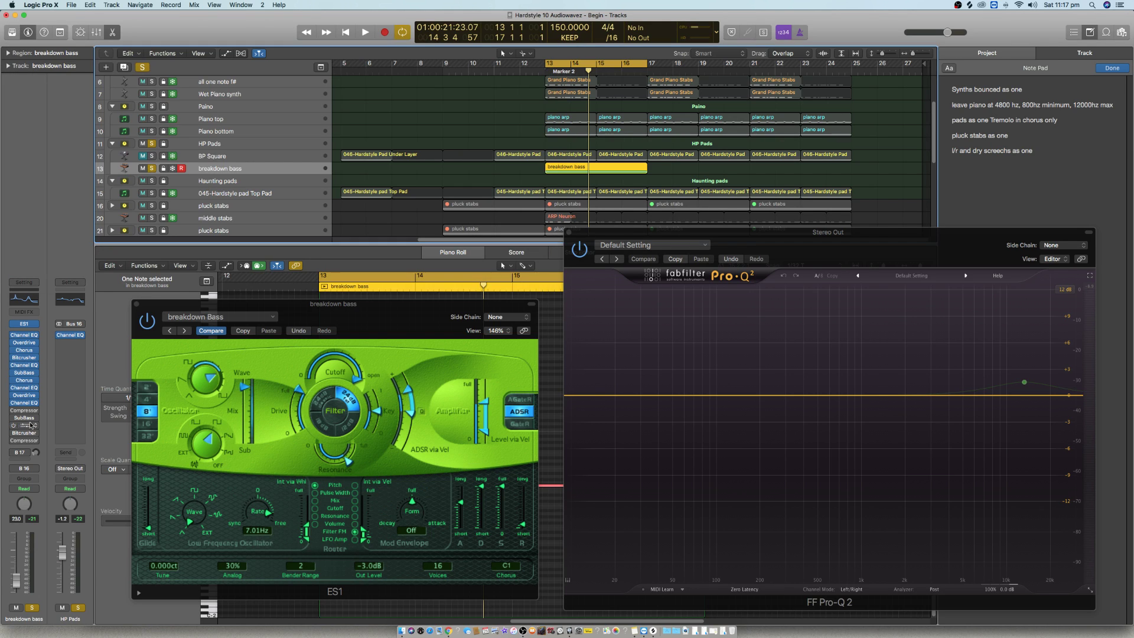
Step: Reopen the fourth Channel EQ, compare the bass with it bypassed and enabled during playback, and close its window
left_click(25, 404)
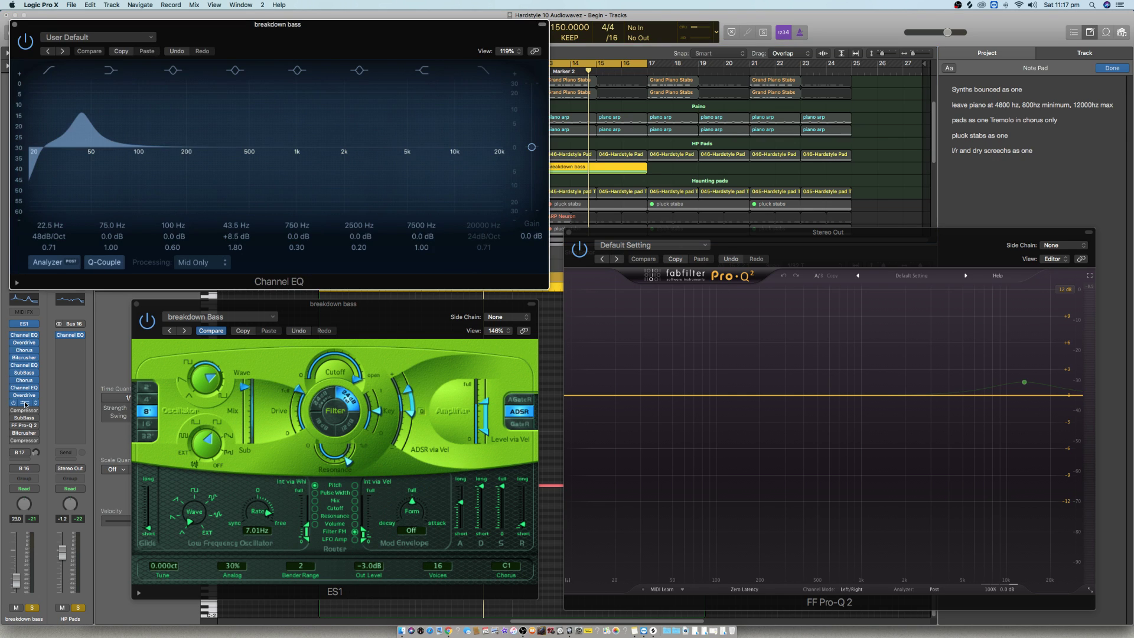
key("space")
left_click(26, 42)
left_click(26, 42)
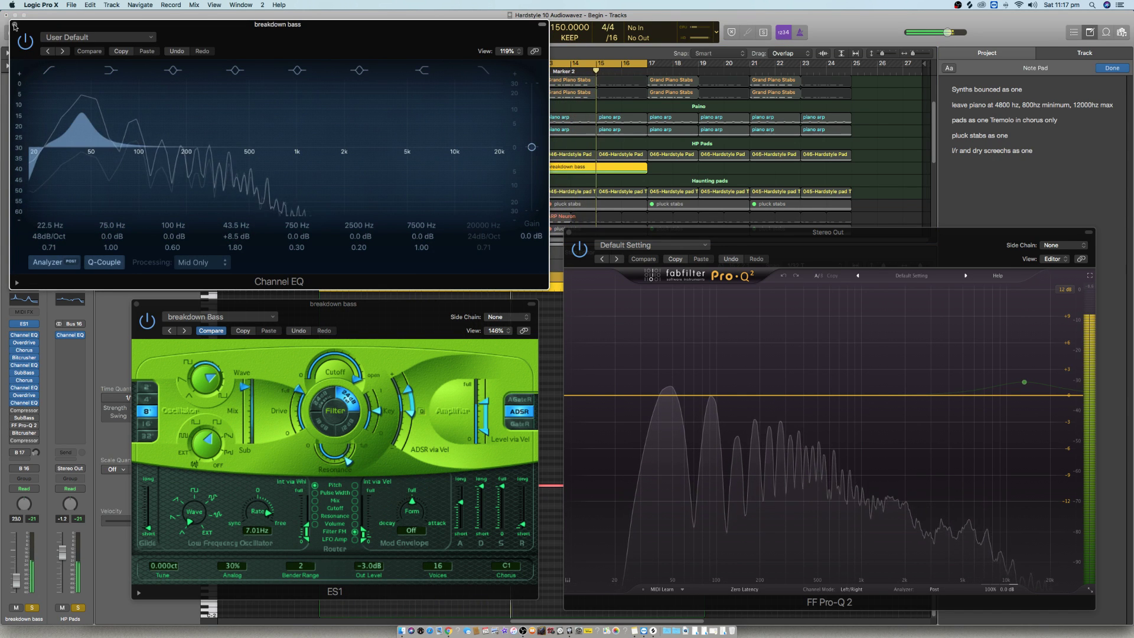
left_click(15, 25)
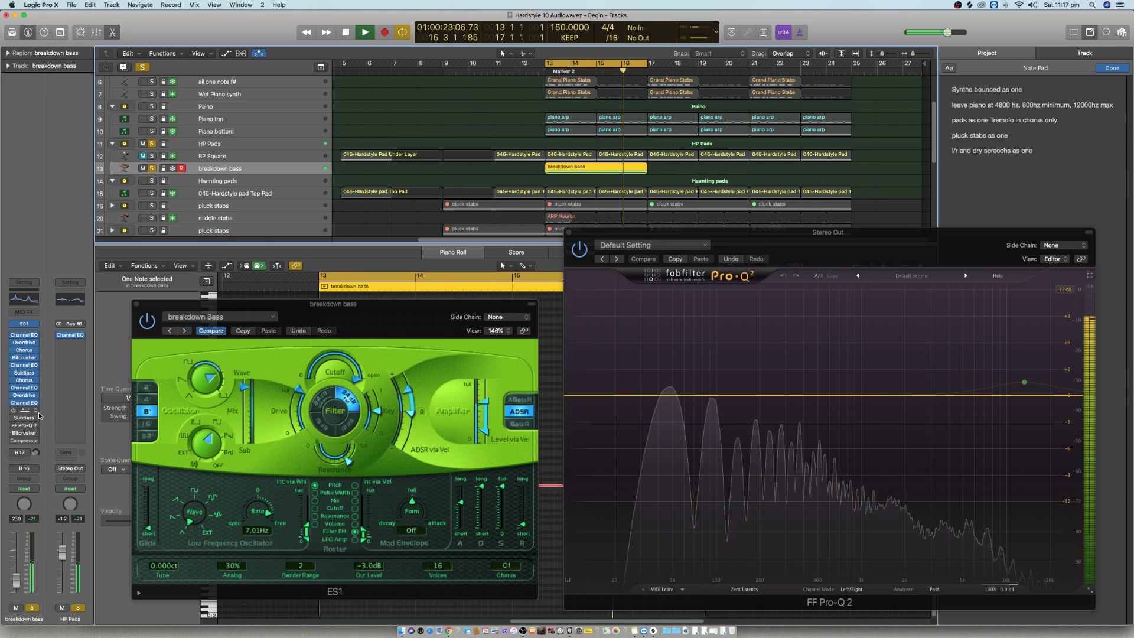
Step: Enable the first Compressor on the breakdown bass, audition it during playback, and close its window
left_click(24, 410)
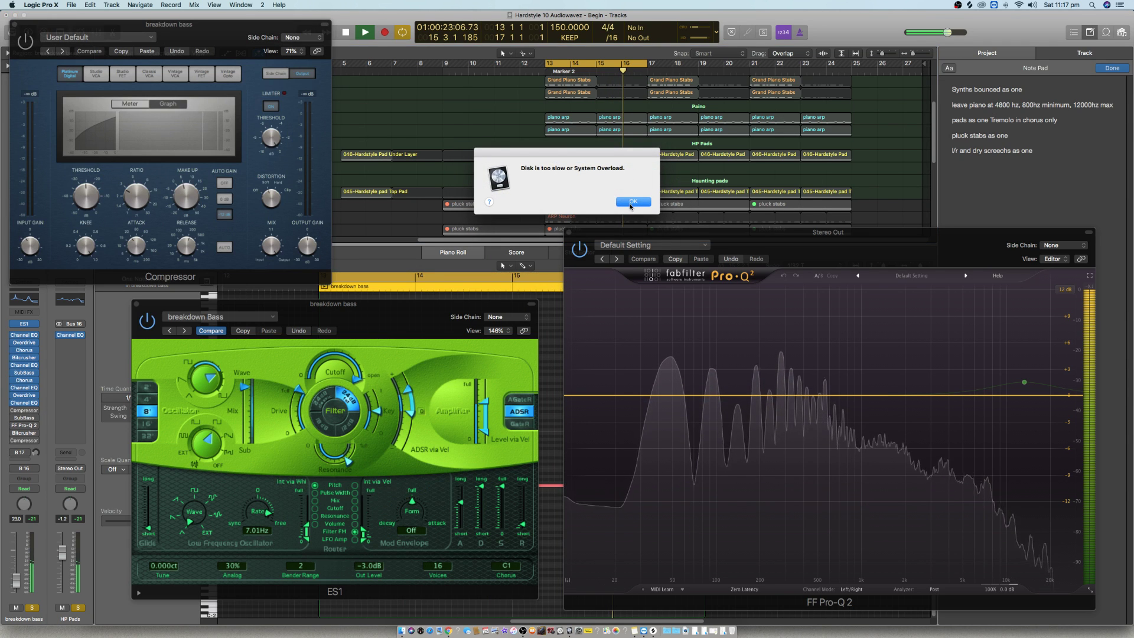
left_click(633, 202)
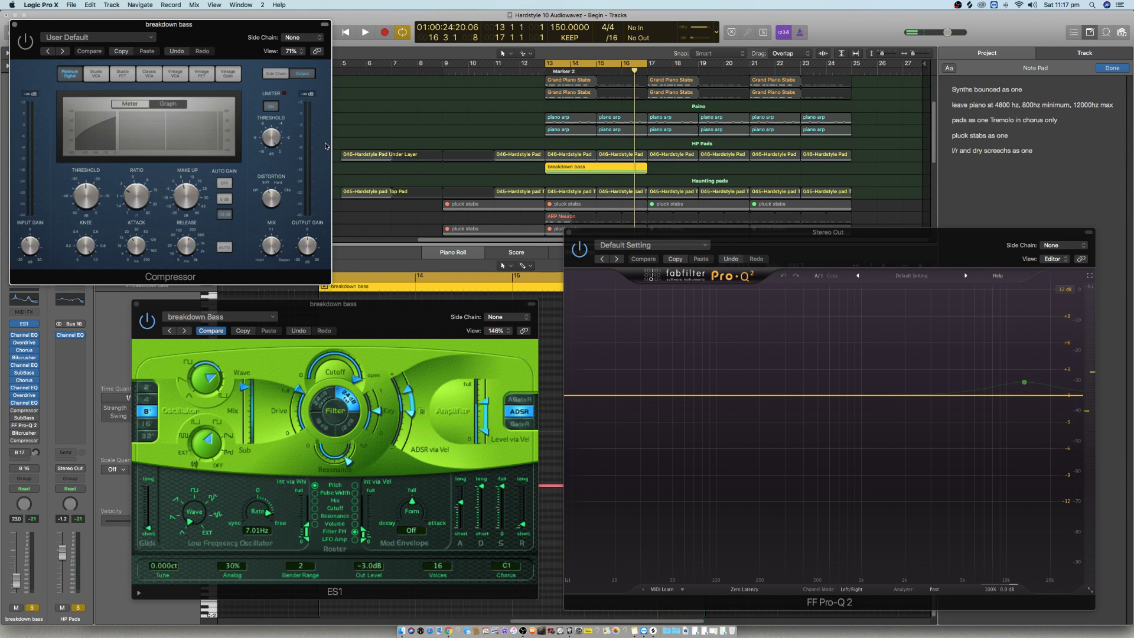
left_click_drag(217, 26, 480, 39)
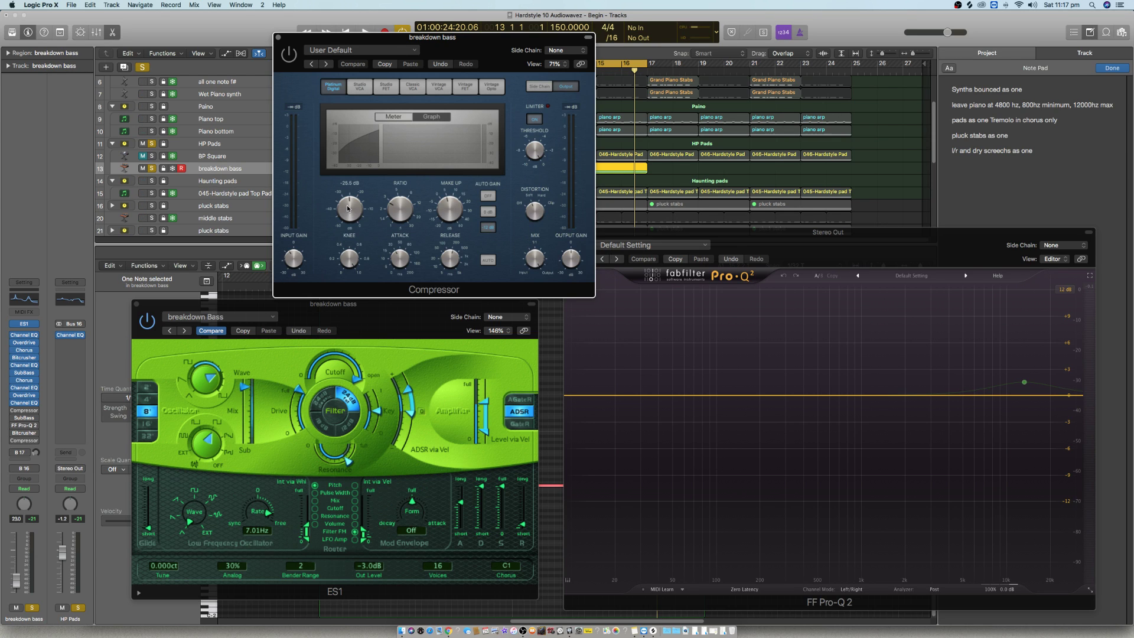
key("space")
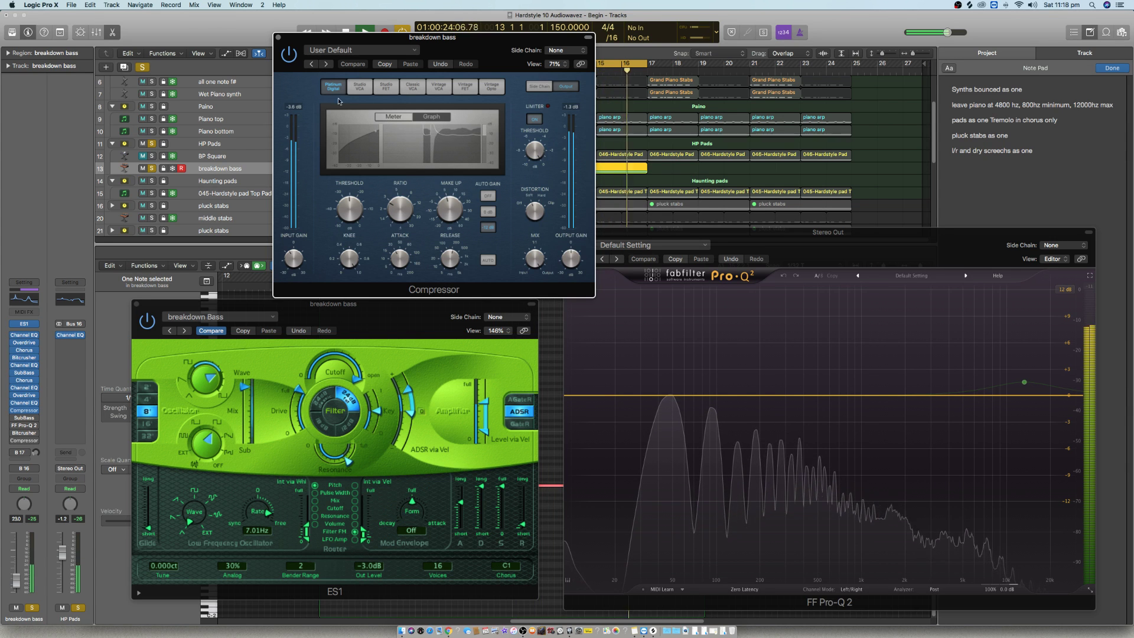
left_click(34, 440)
key("space")
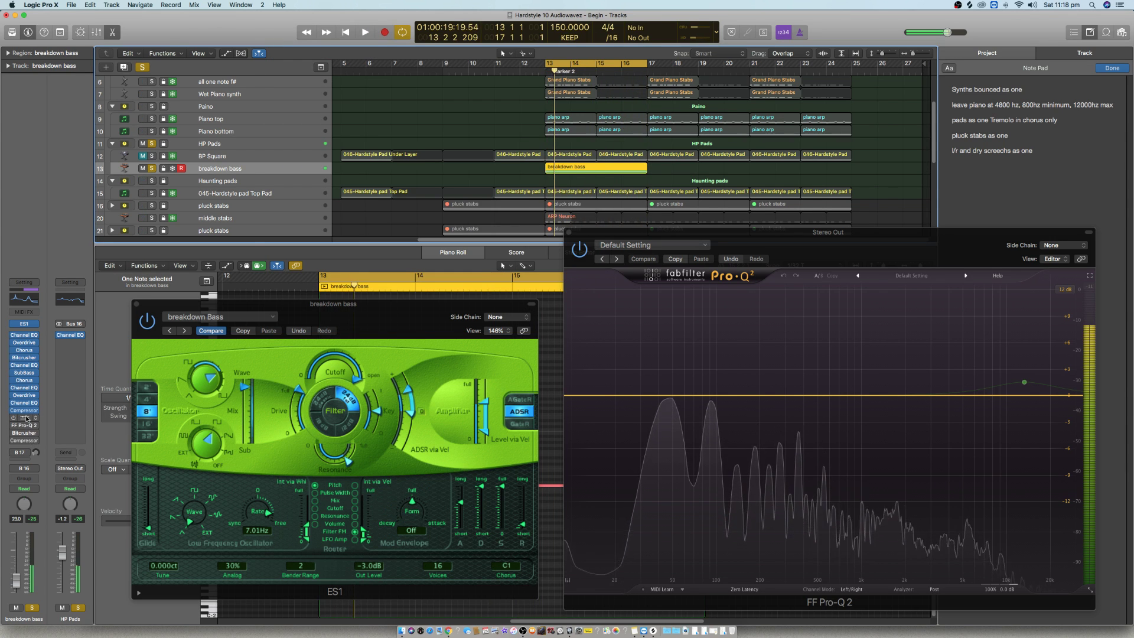
Step: Enable the second SubBass (Deep Club Kick) on the breakdown bass, audition it during playback, and close its window
left_click(24, 418)
left_click_drag(128, 30, 441, 20)
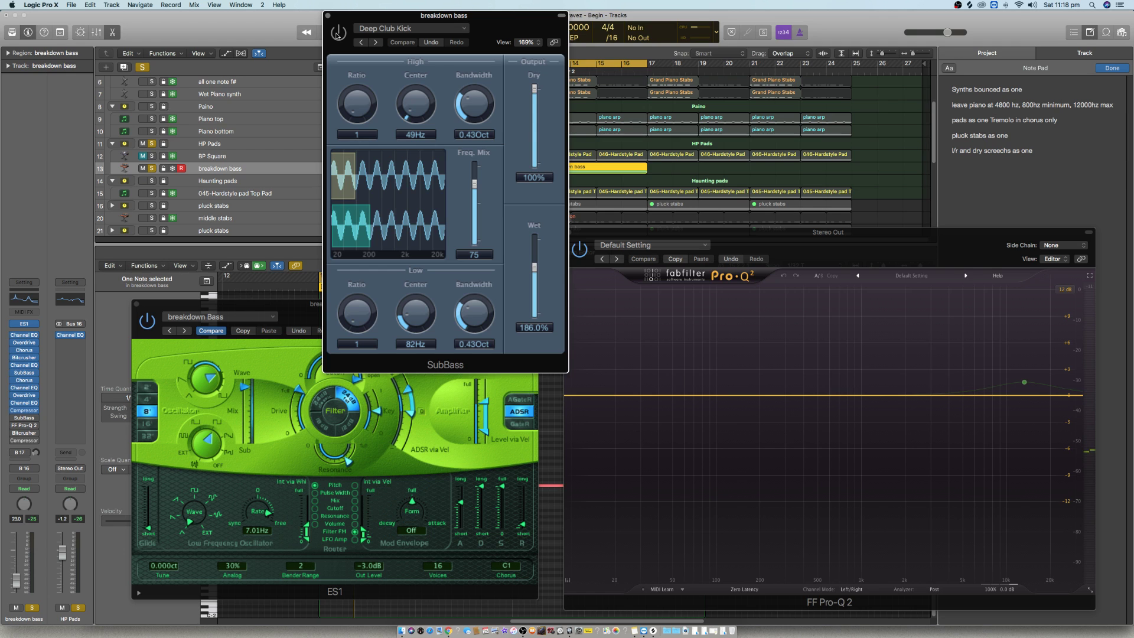
key("space")
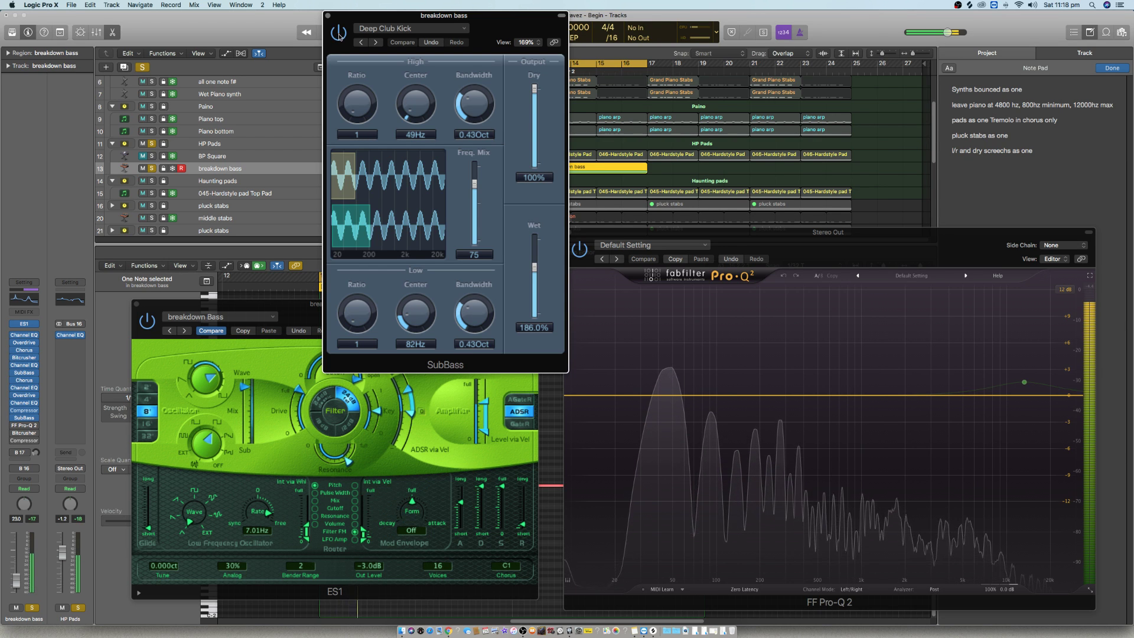
left_click(329, 17)
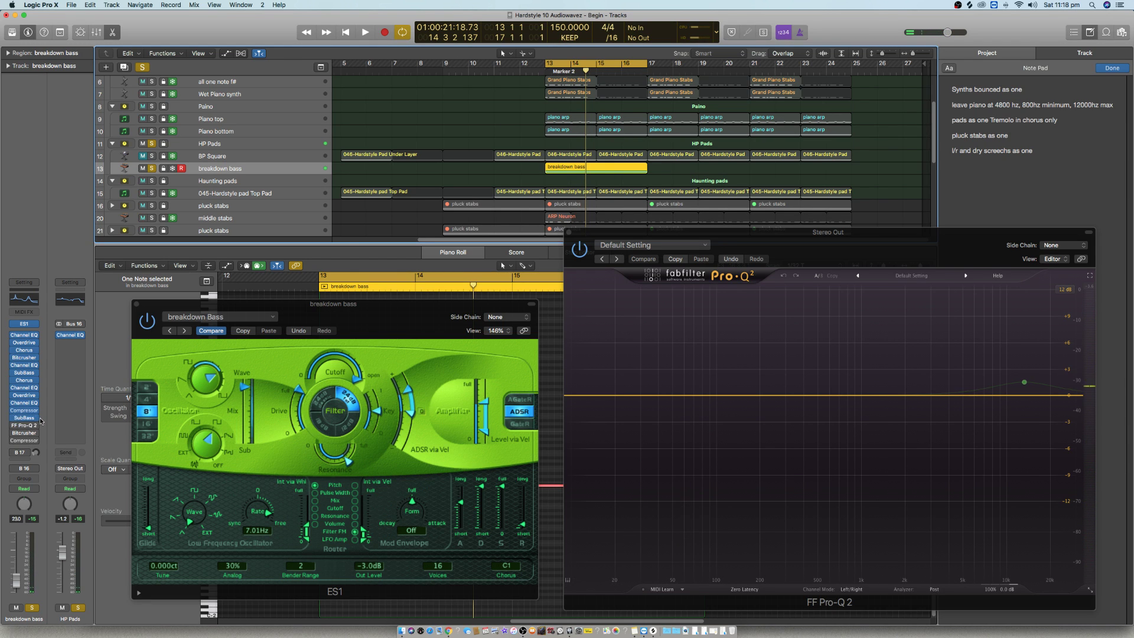
Step: Enable FF Pro-Q 2 on the breakdown bass, review its bands, and compare the sound with it bypassed and enabled
left_click(22, 426)
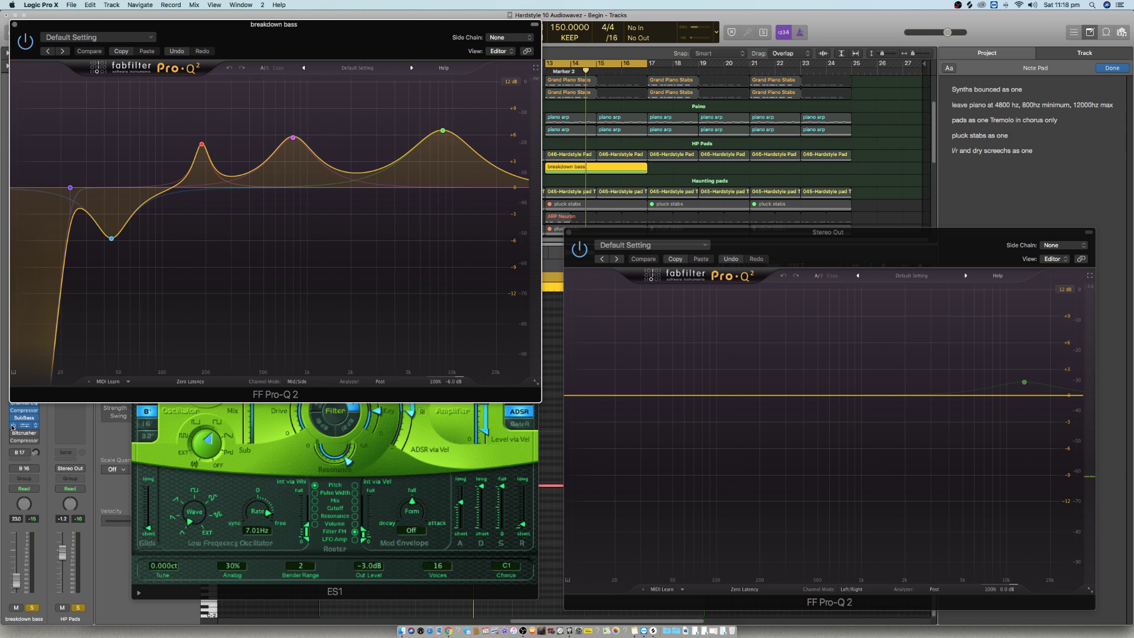
left_click_drag(250, 39, 338, 3)
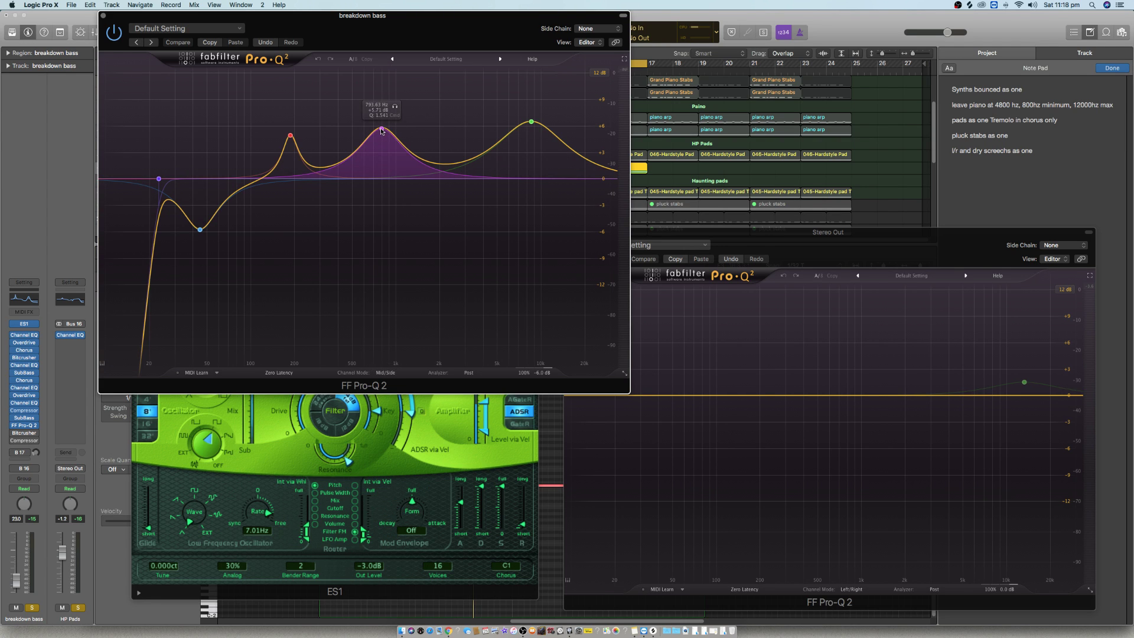
left_click(201, 229)
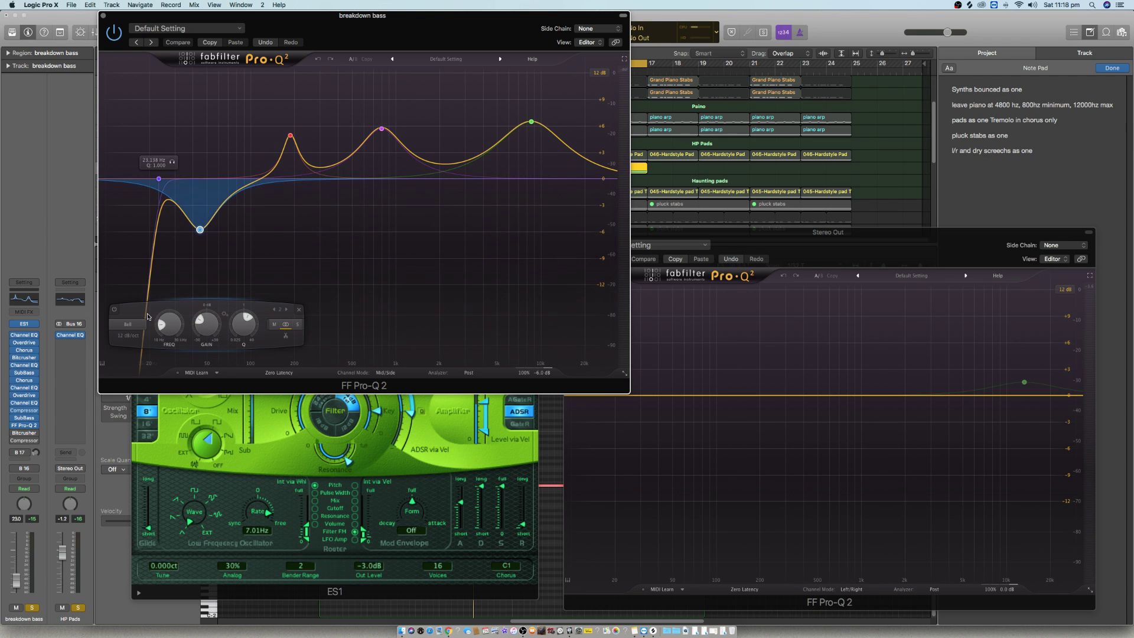
key("space")
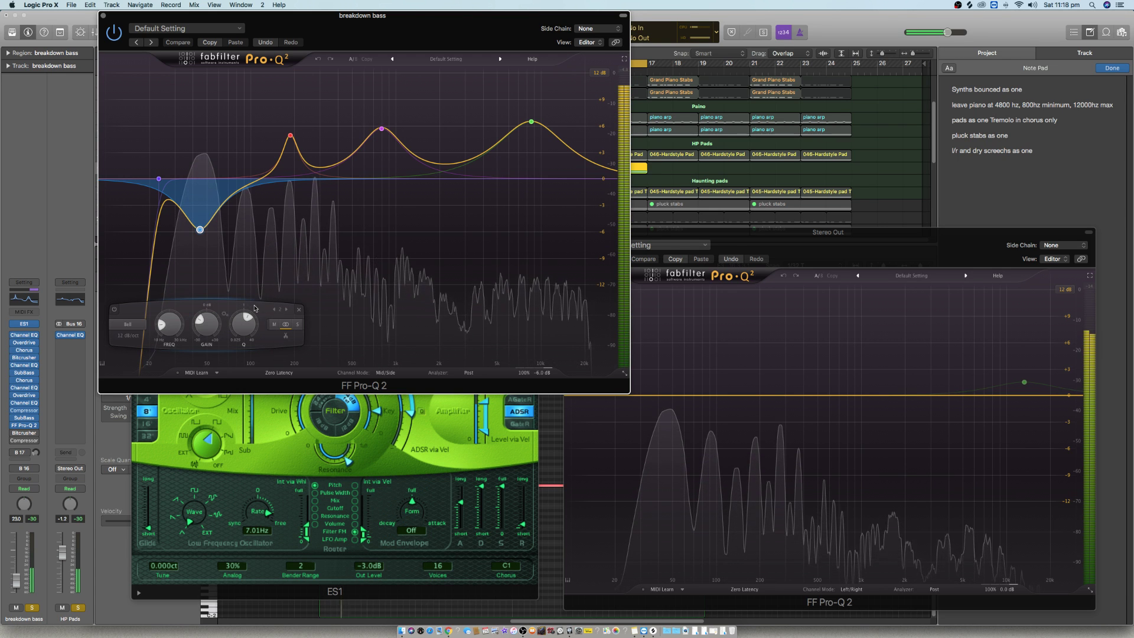
left_click(112, 33)
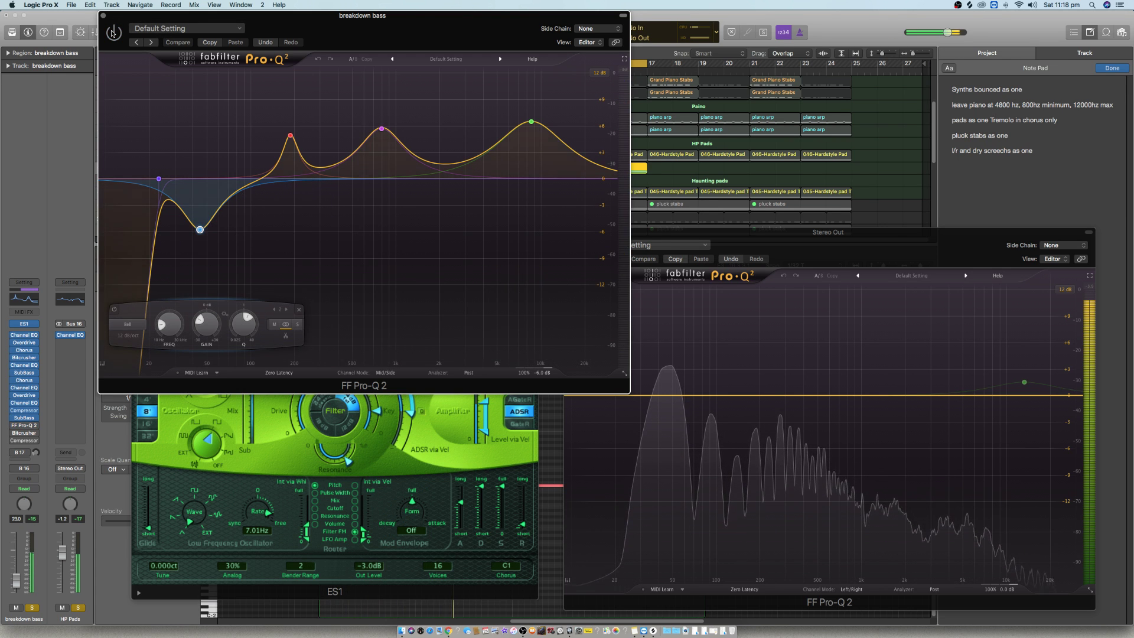
left_click(113, 32)
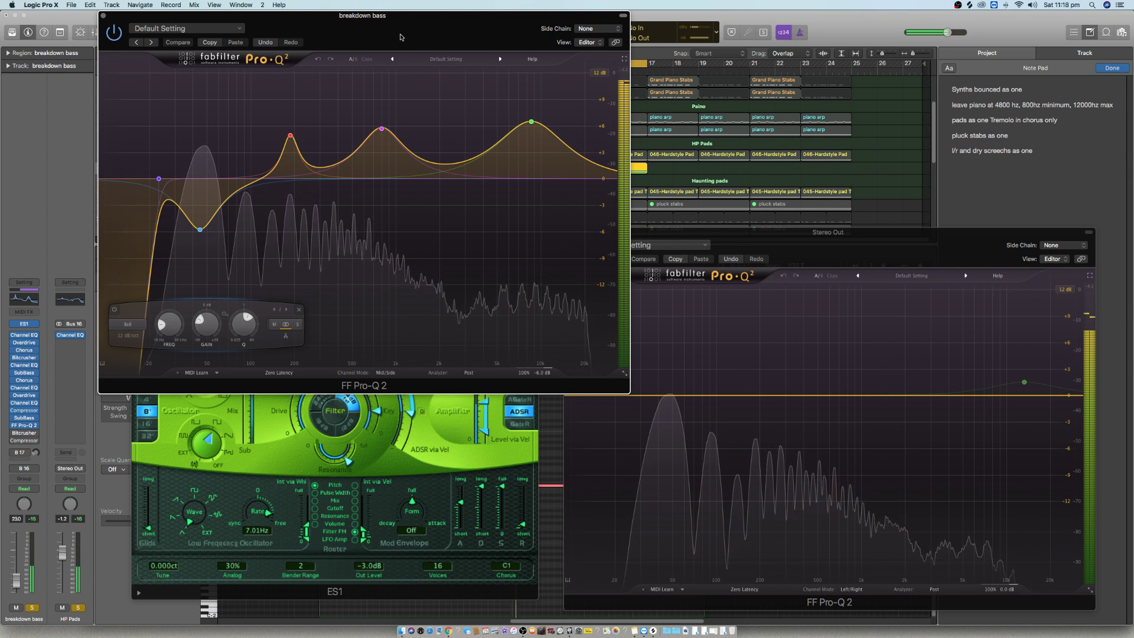
key("space")
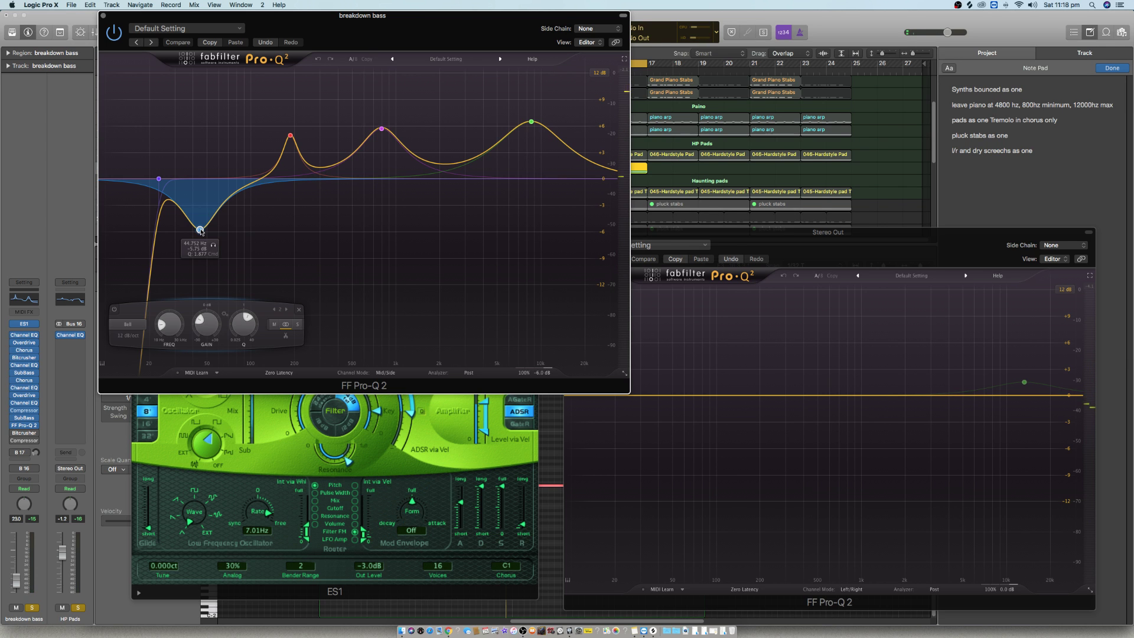
Step: Compare the bass with Pro-Q 2's low dip band near 45 Hz bypassed and re-enabled, and close the EQ window
double_click(201, 231)
key("space")
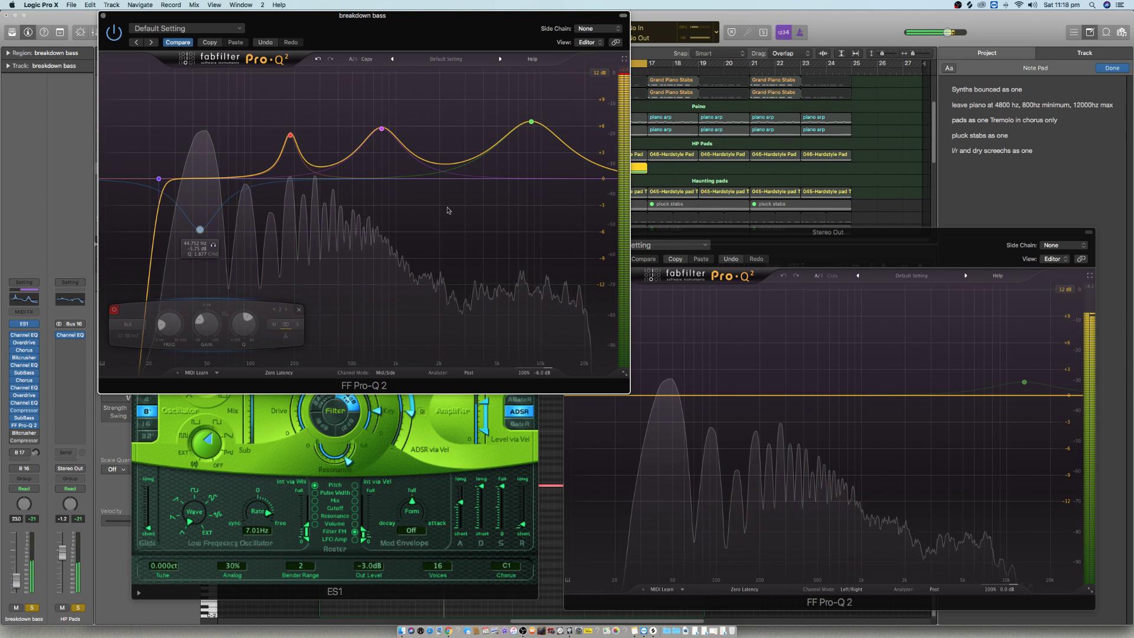
double_click(201, 230)
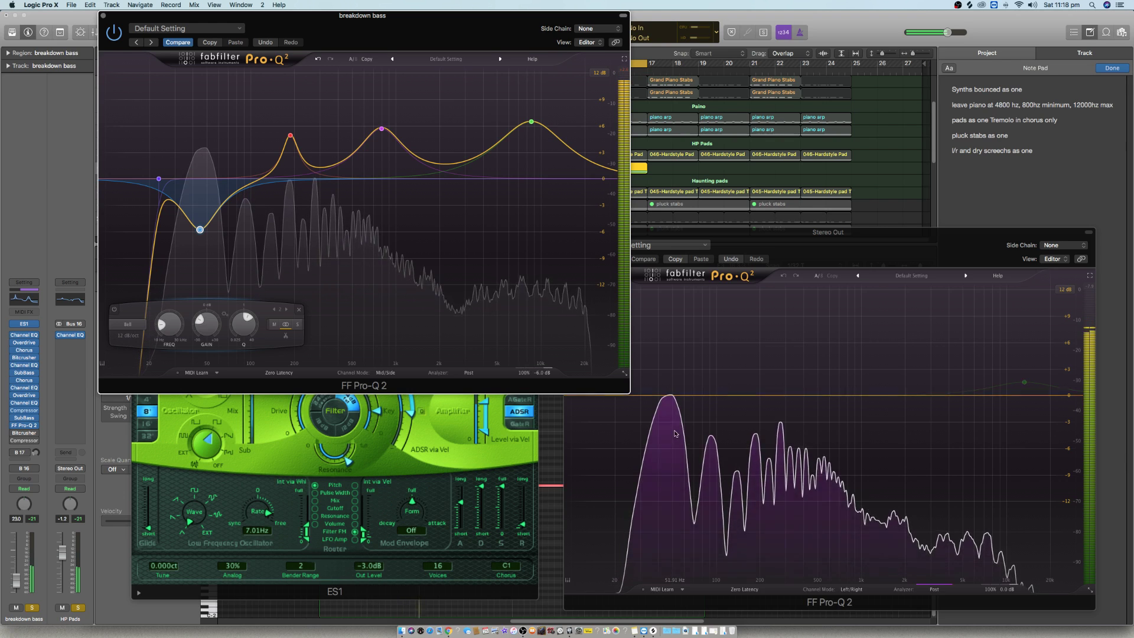
key("space")
left_click(102, 16)
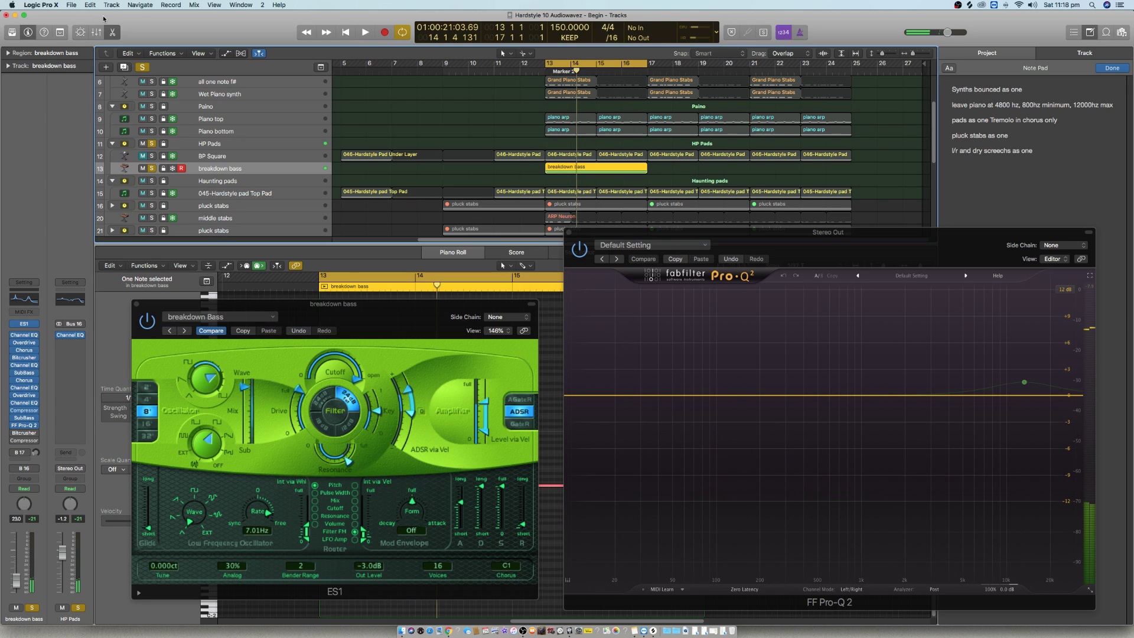
Step: Enable the second Bitcrusher on the breakdown bass, move its window clear of the channel strip, and audition it during playback
left_click(26, 434)
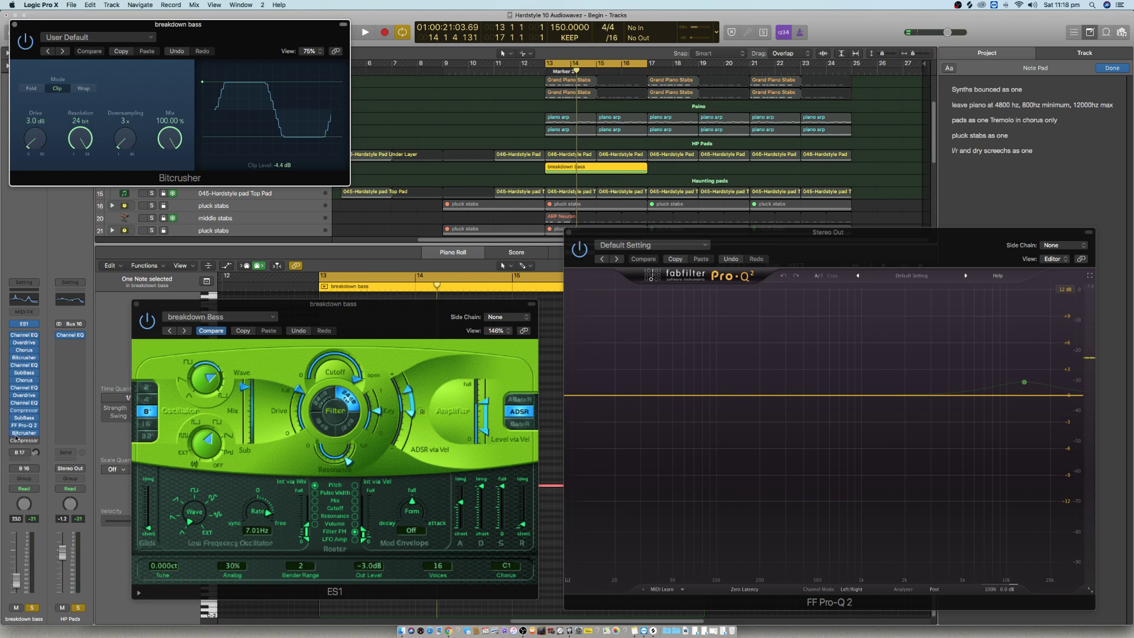
left_click_drag(129, 32, 392, 79)
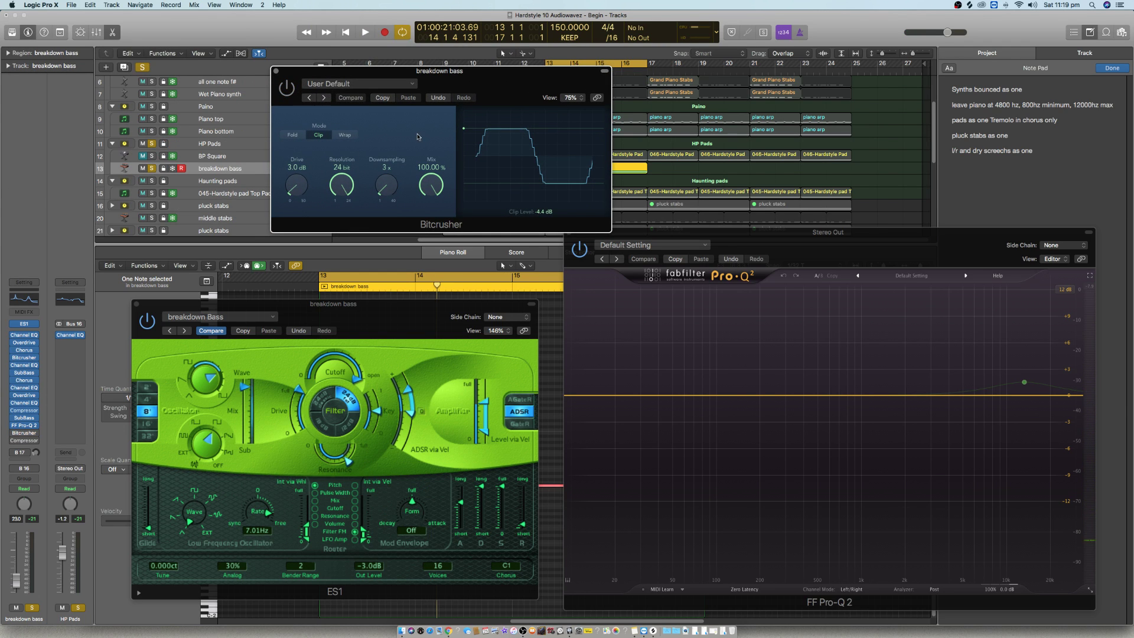
key("space")
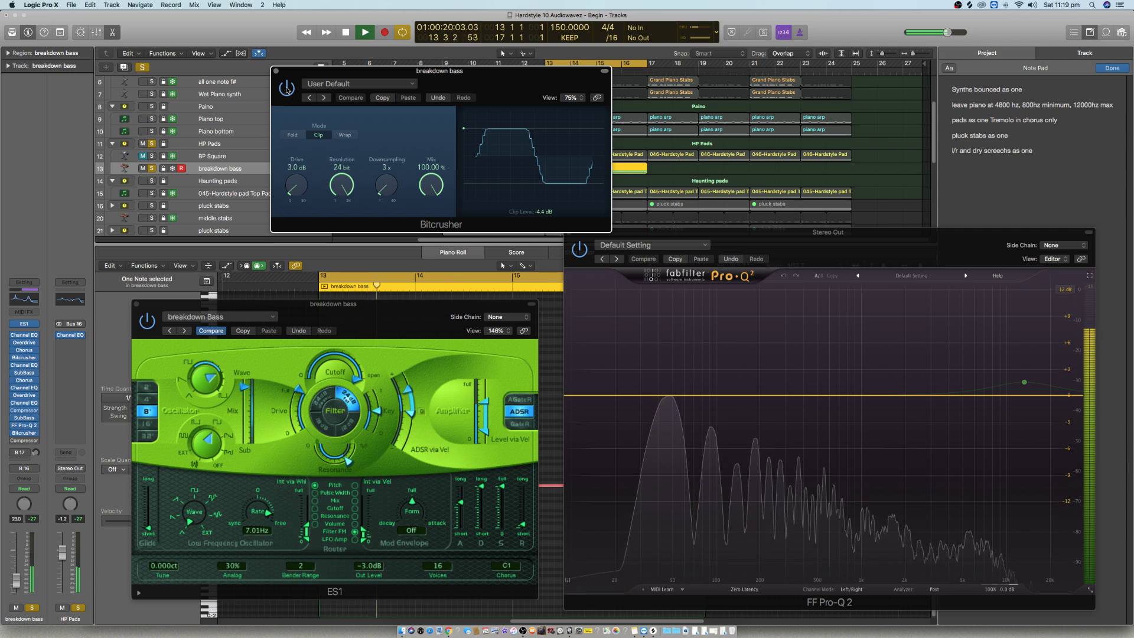
key("space")
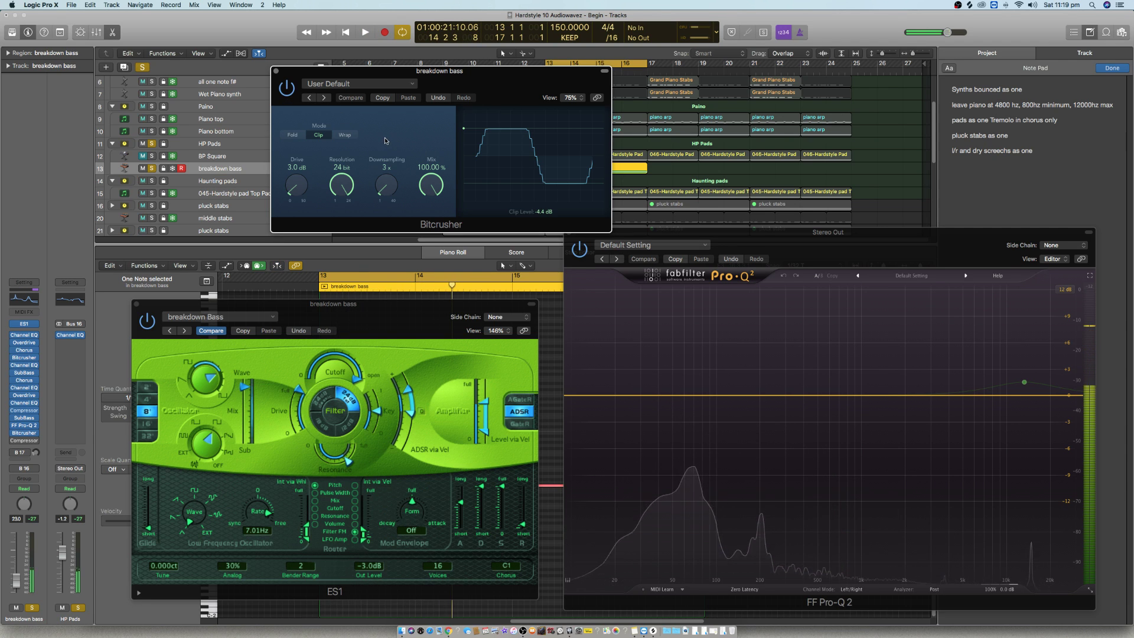
key("space")
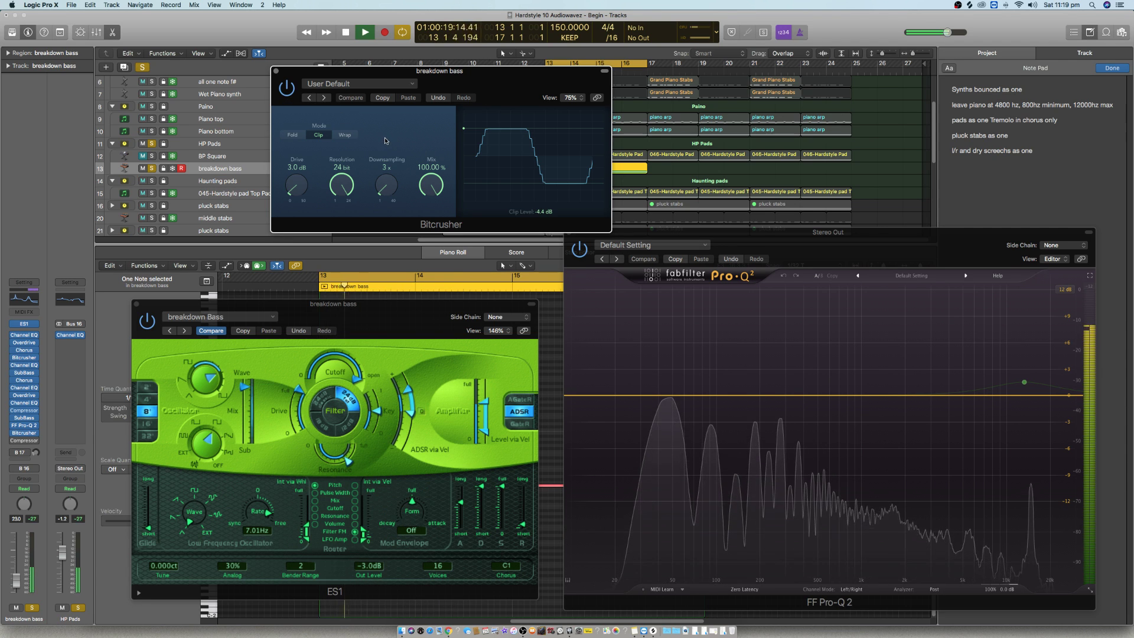
key("space")
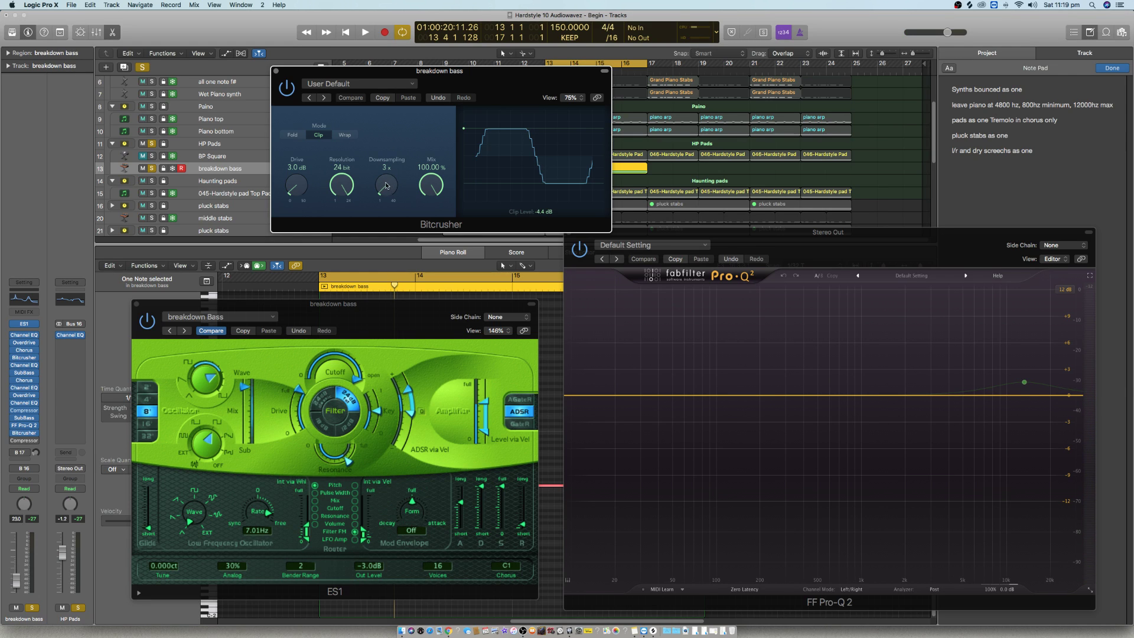
Step: Audition the second Bitcrusher with Downsampling at 2x, restore it to 3x, and listen to the bass again
key("space")
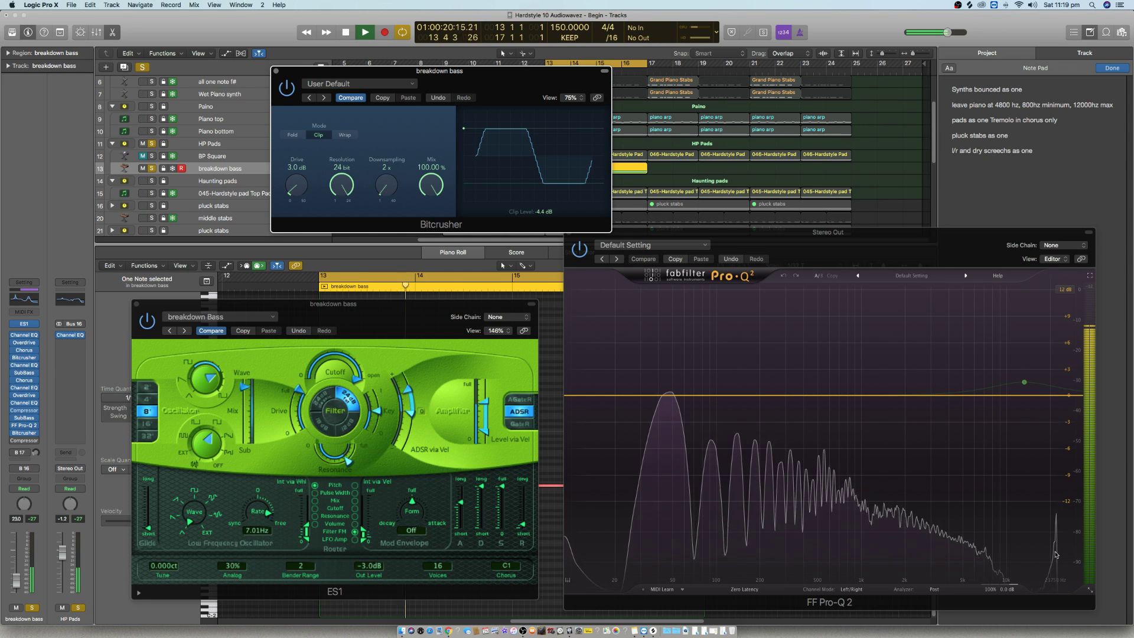
key("space")
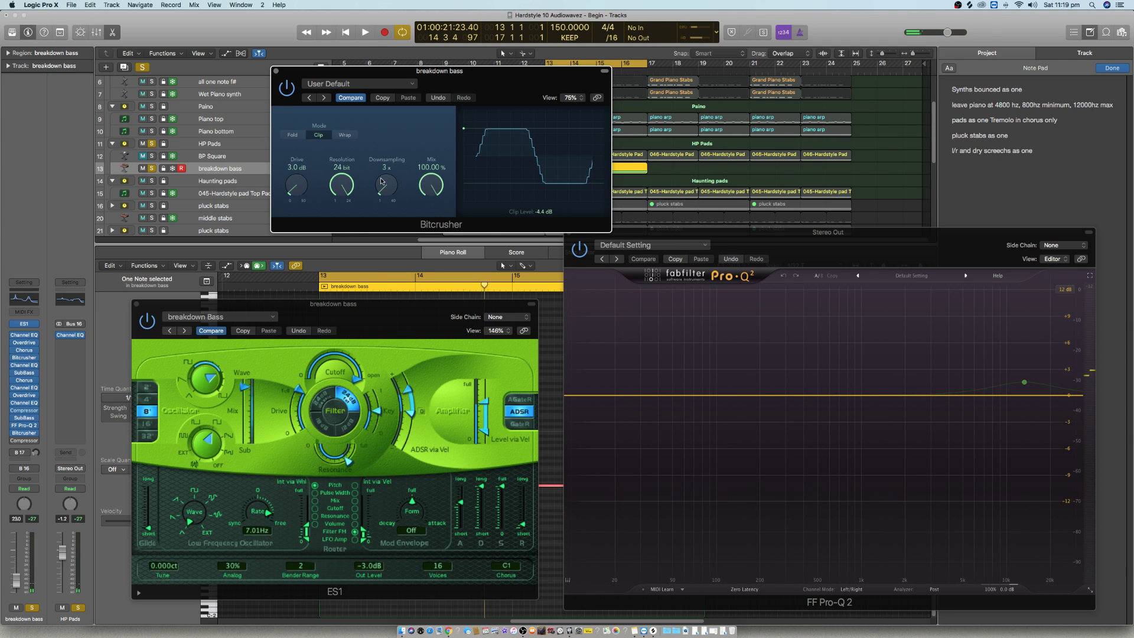
key("space")
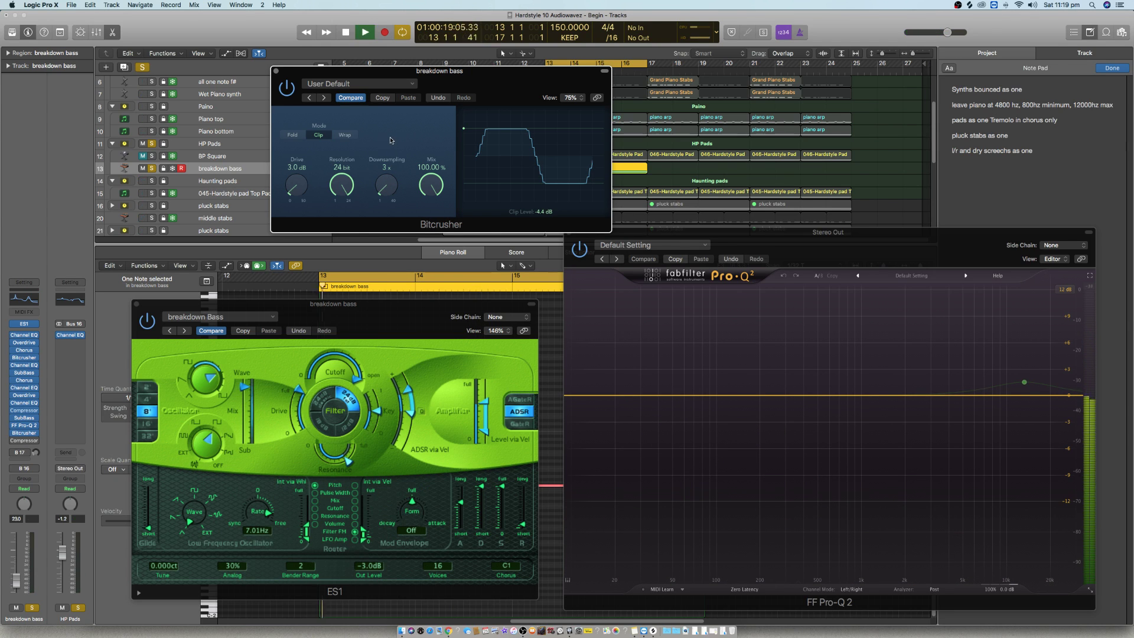
key("space")
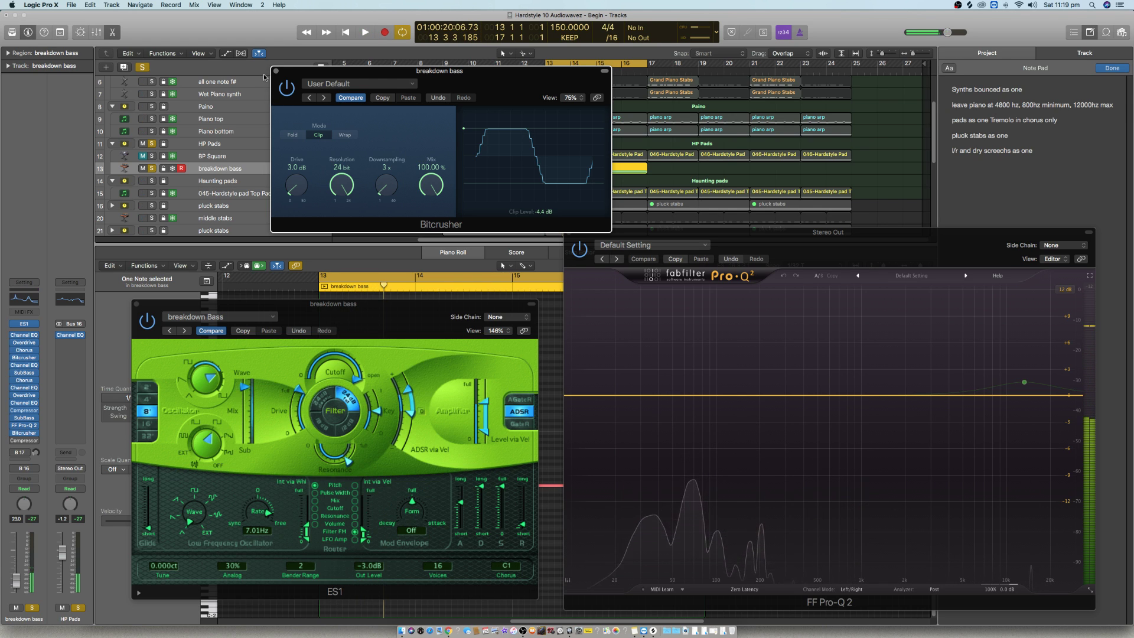
Step: Close the Bitcrusher window, enable the final Compressor on the breakdown bass, audition it during playback, and close its window
left_click(276, 70)
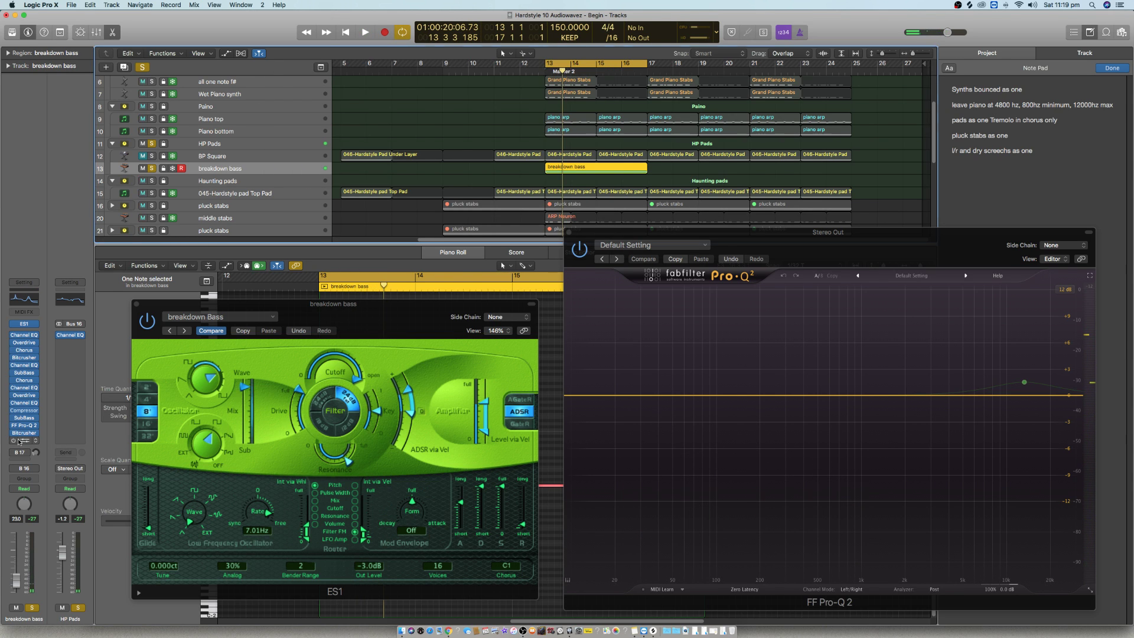
left_click(20, 441)
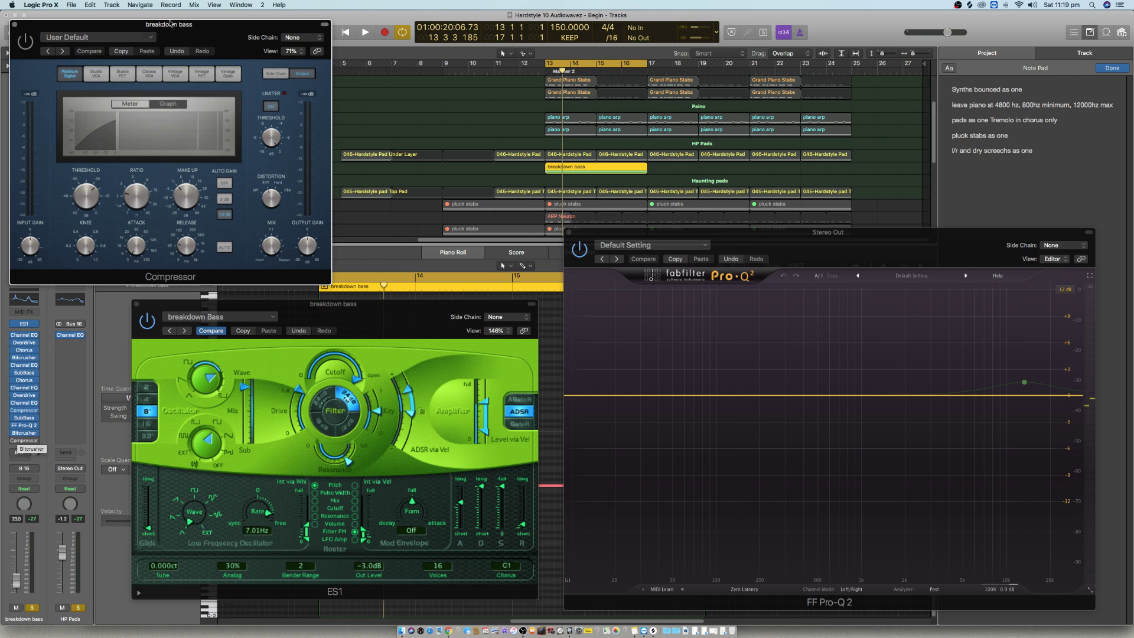
left_click_drag(182, 27, 434, 24)
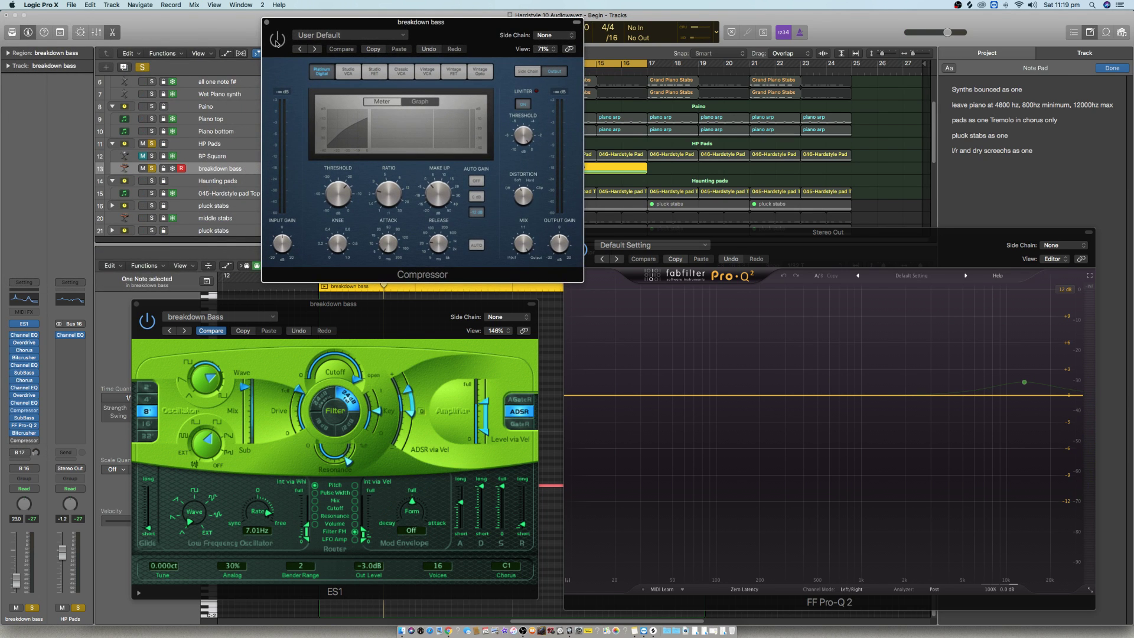
key("space")
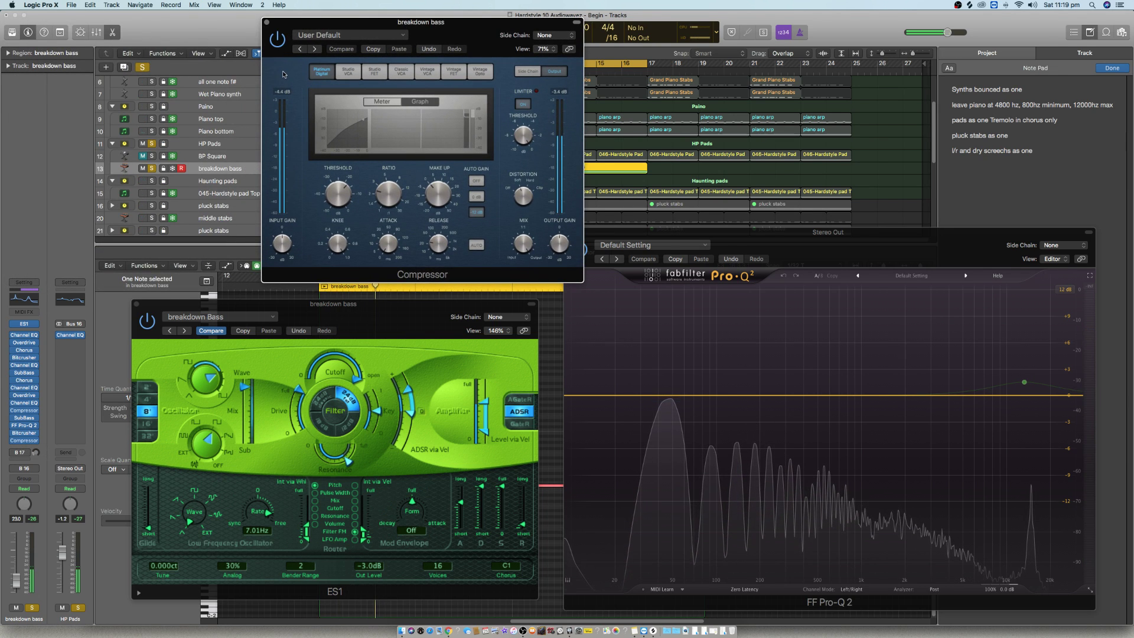
left_click(266, 23)
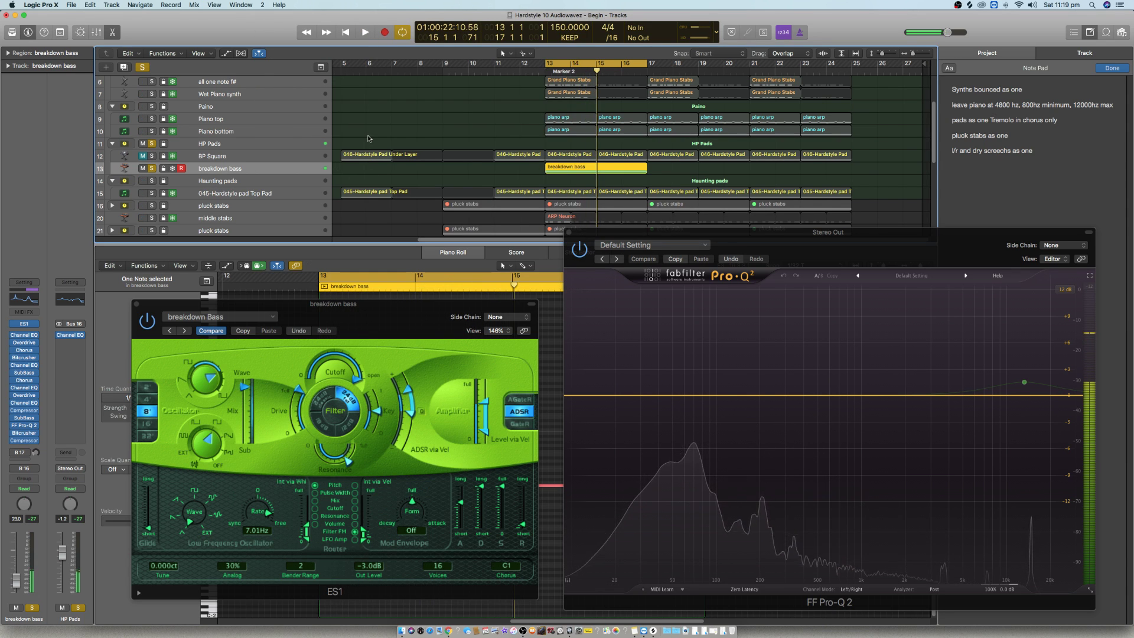
Step: Unmute BP Square, solo Haunting pads, mute and unsolo the breakdown bass, and play the pads without the bass
left_click(152, 157)
left_click(142, 169)
left_click(152, 181)
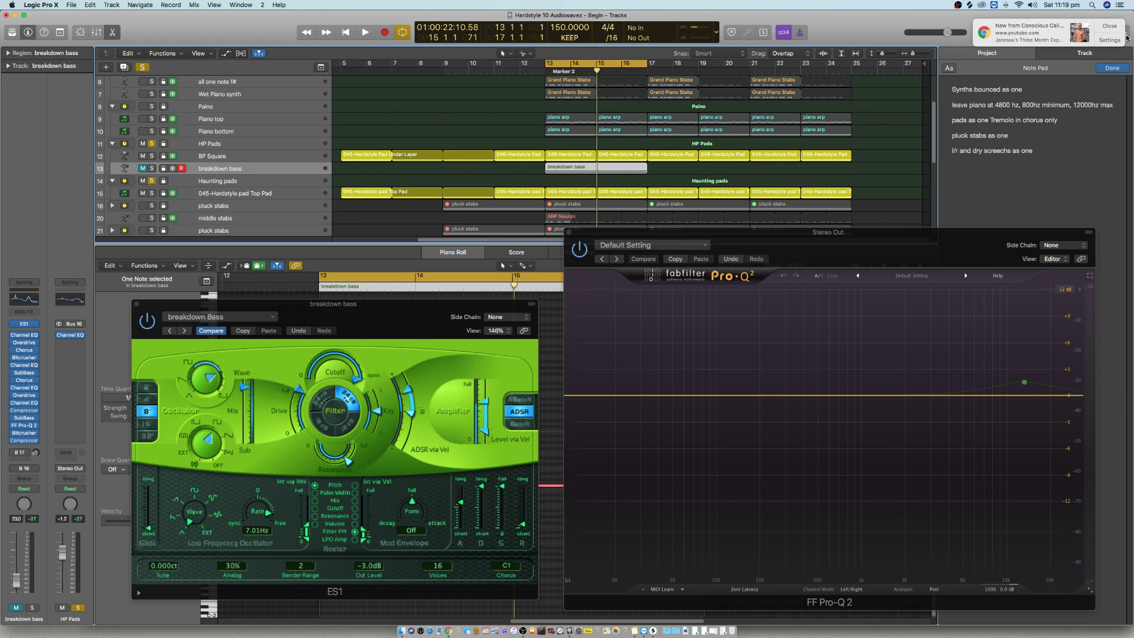
key("space")
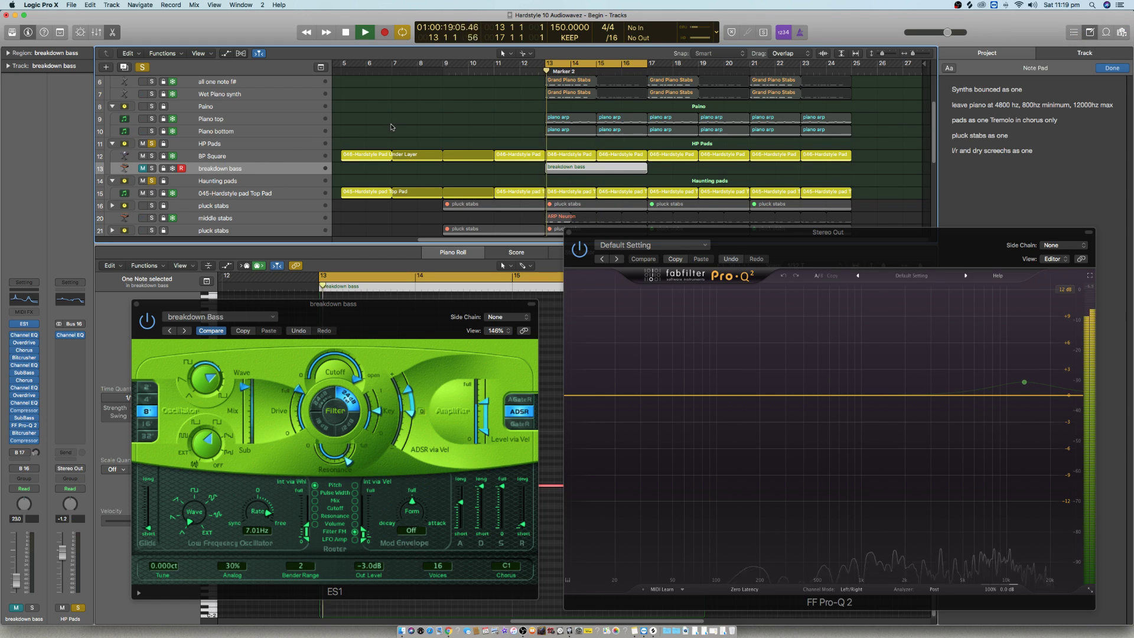
Step: Unmute the breakdown bass during playback, compare the pads with and without it, and stop playback
left_click(142, 170)
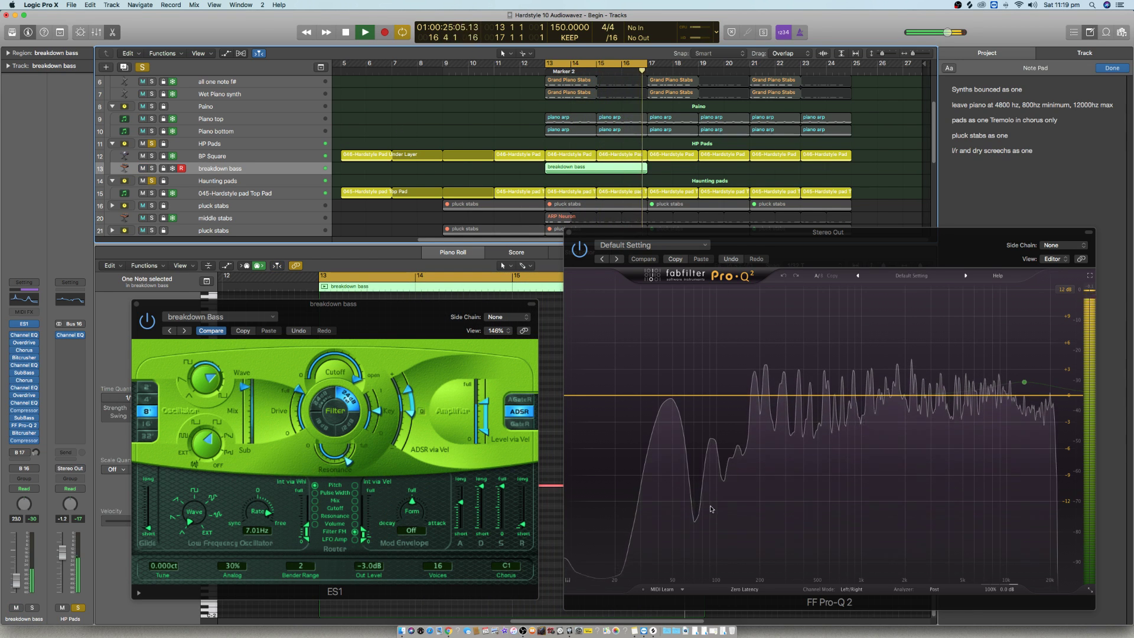
left_click(142, 170)
left_click(142, 170)
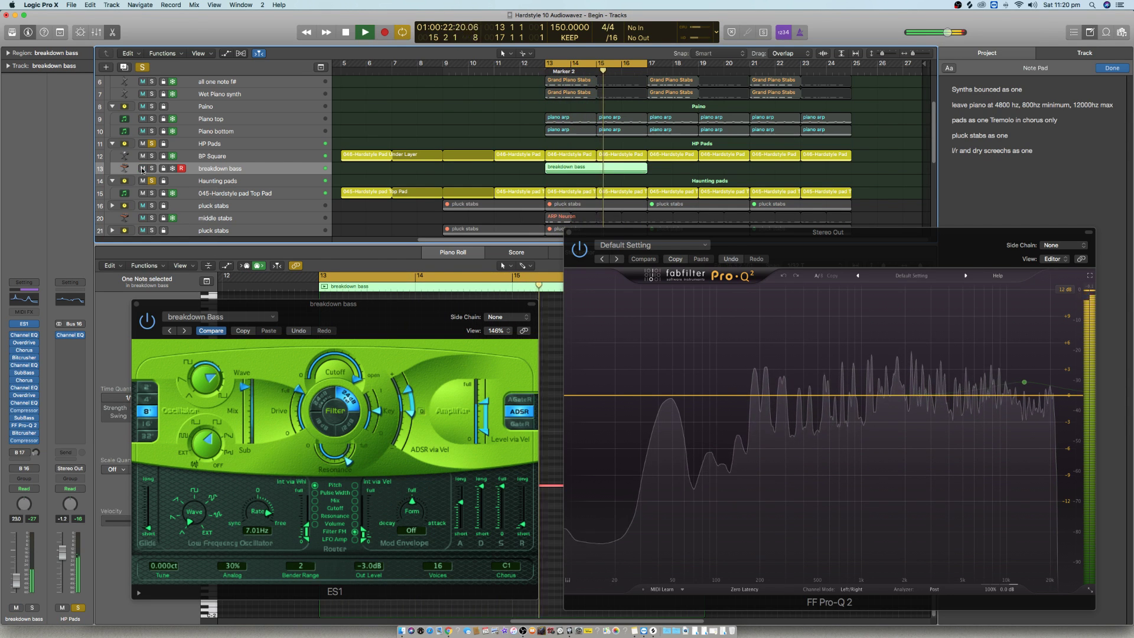
key("space")
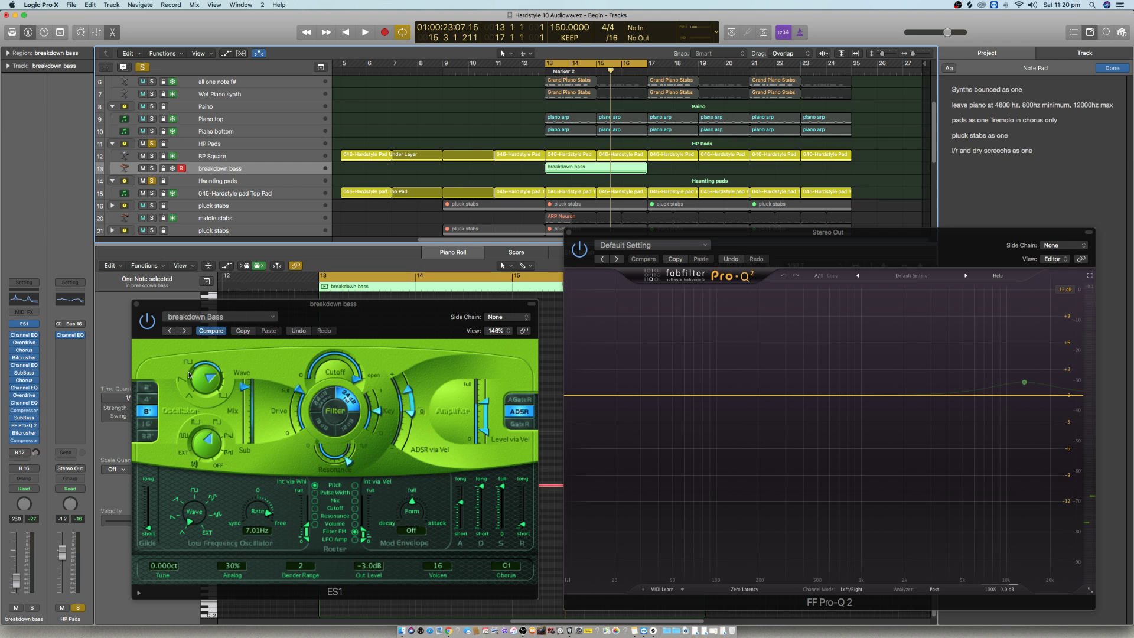
Step: Audition the breakdown bass against the pads with the ES1 oscillator at 4', 2' and 16', and restore it to 8'
left_click(152, 400)
key("space")
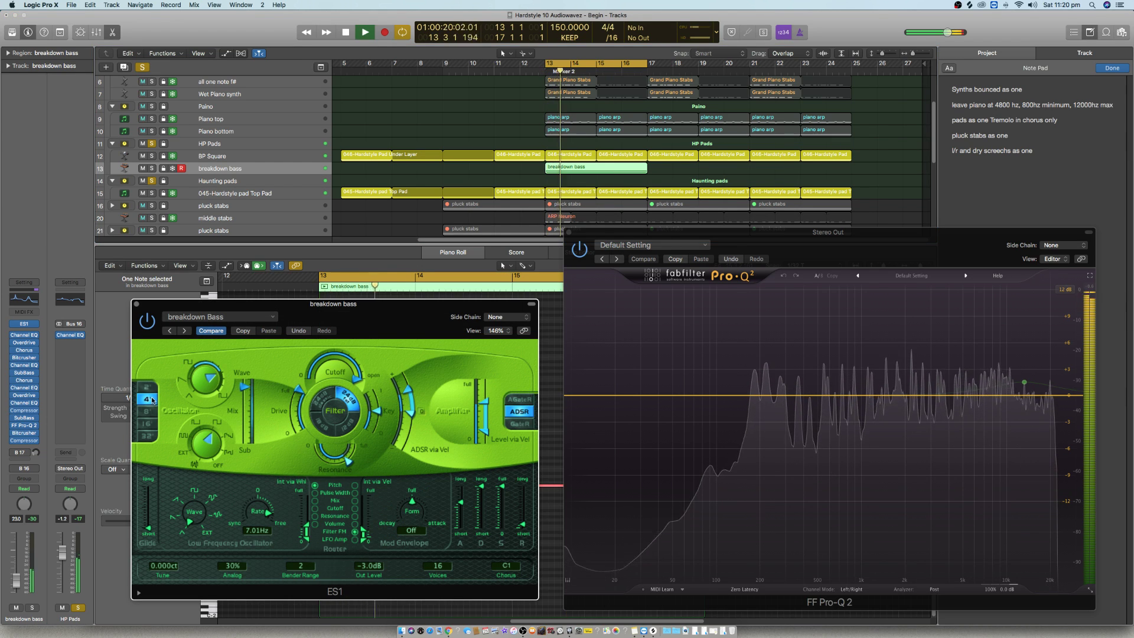
left_click(148, 388)
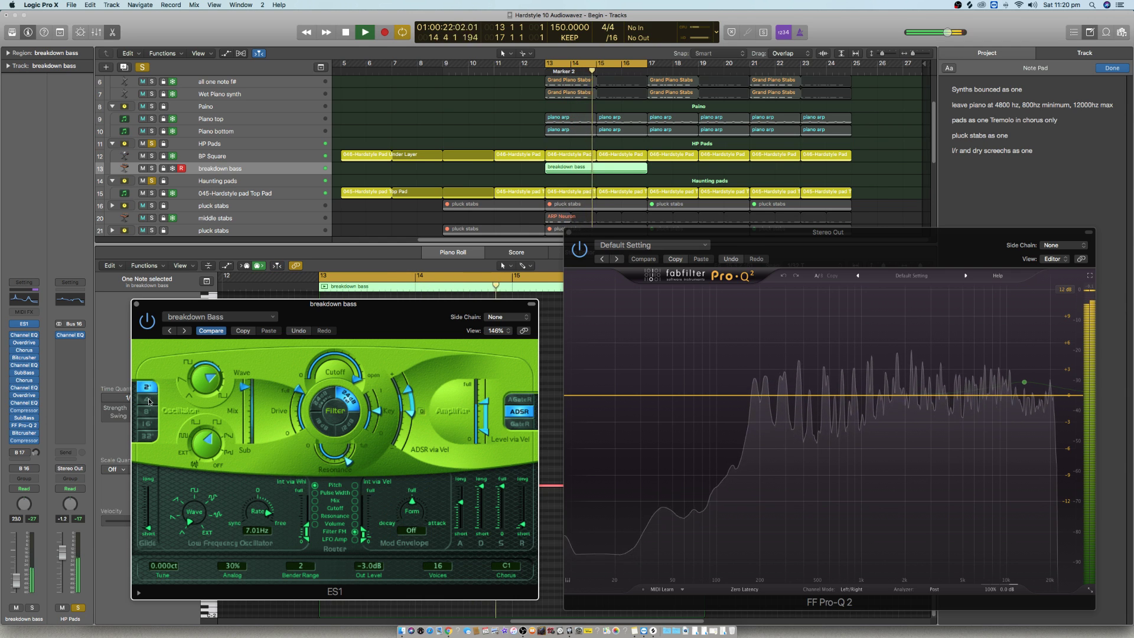
left_click(147, 424)
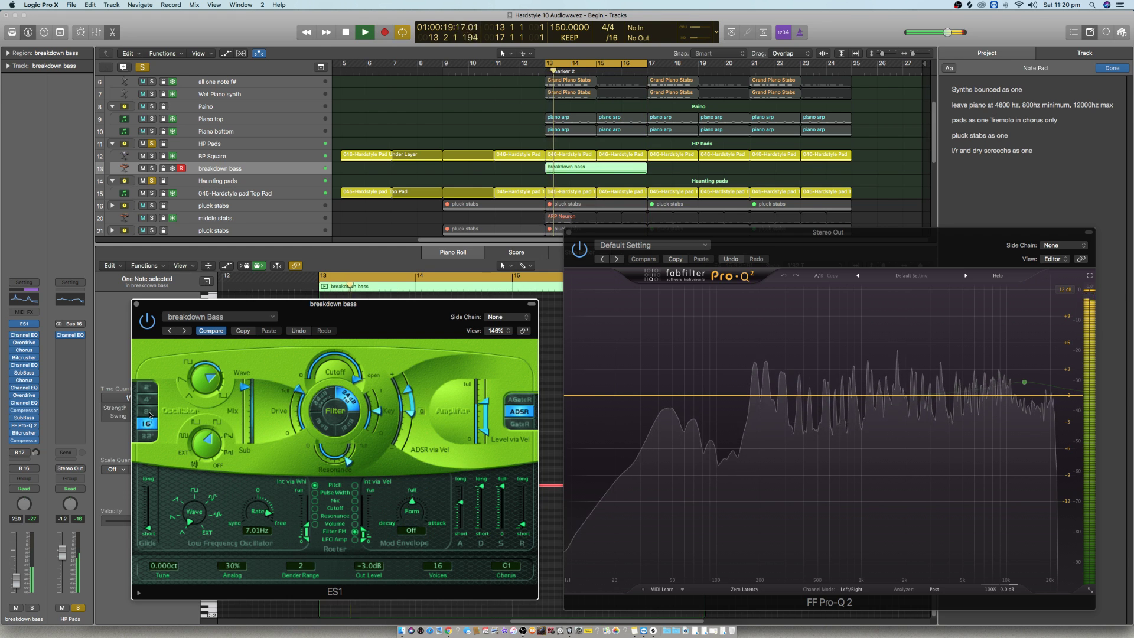
left_click(147, 411)
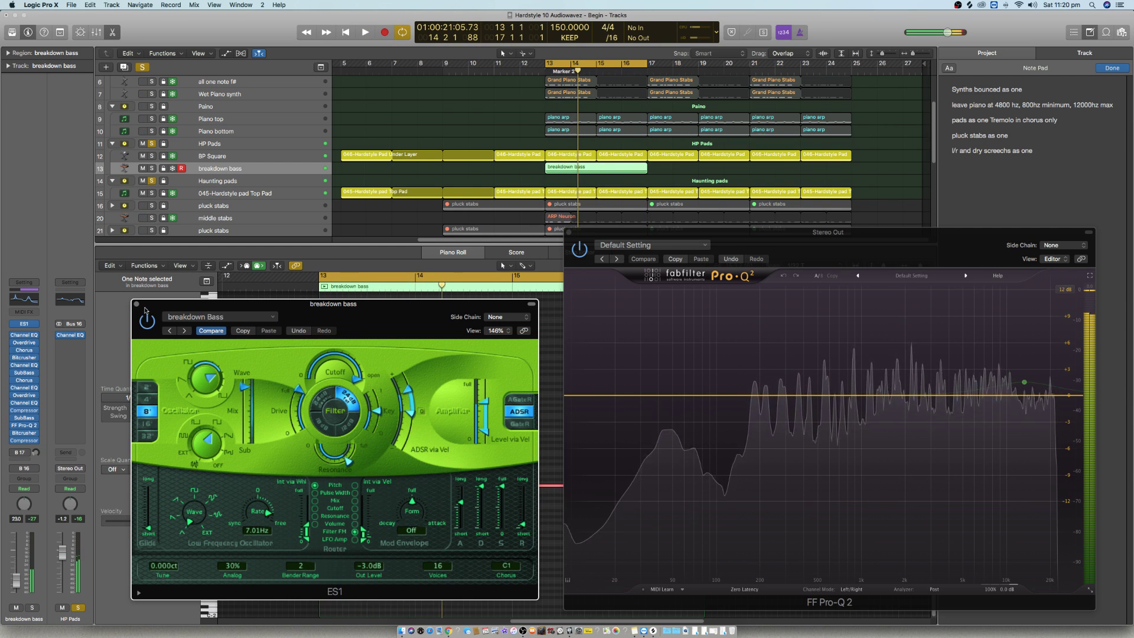
key("space")
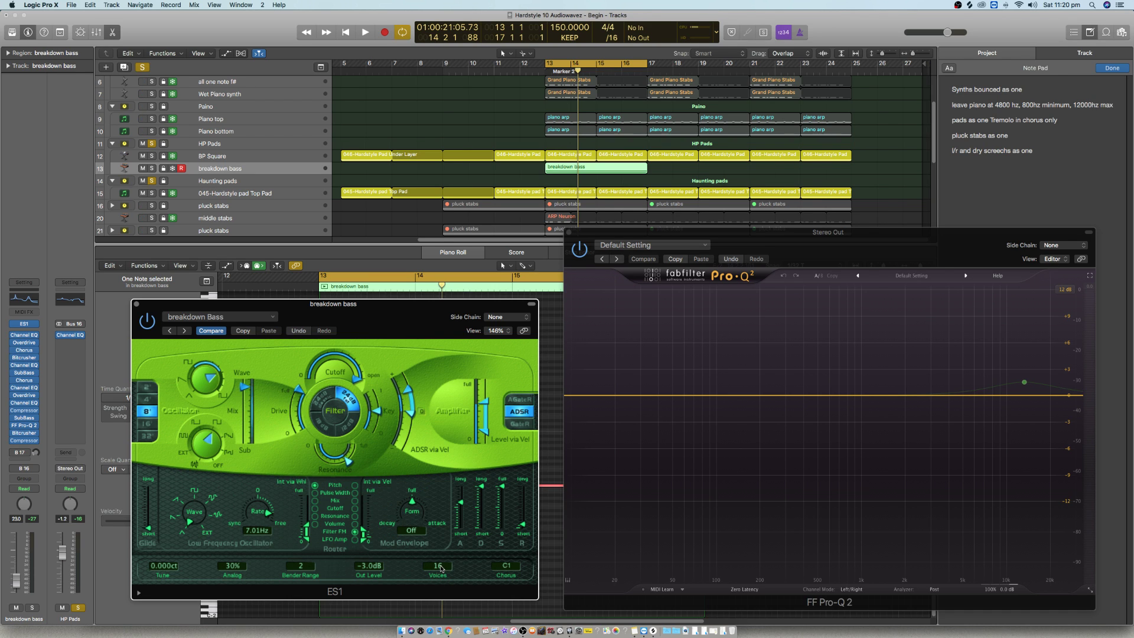
Step: Set the ES1 voices to 8 and audition the breakdown bass together with the pads
key("space")
left_click_drag(440, 569, 440, 594)
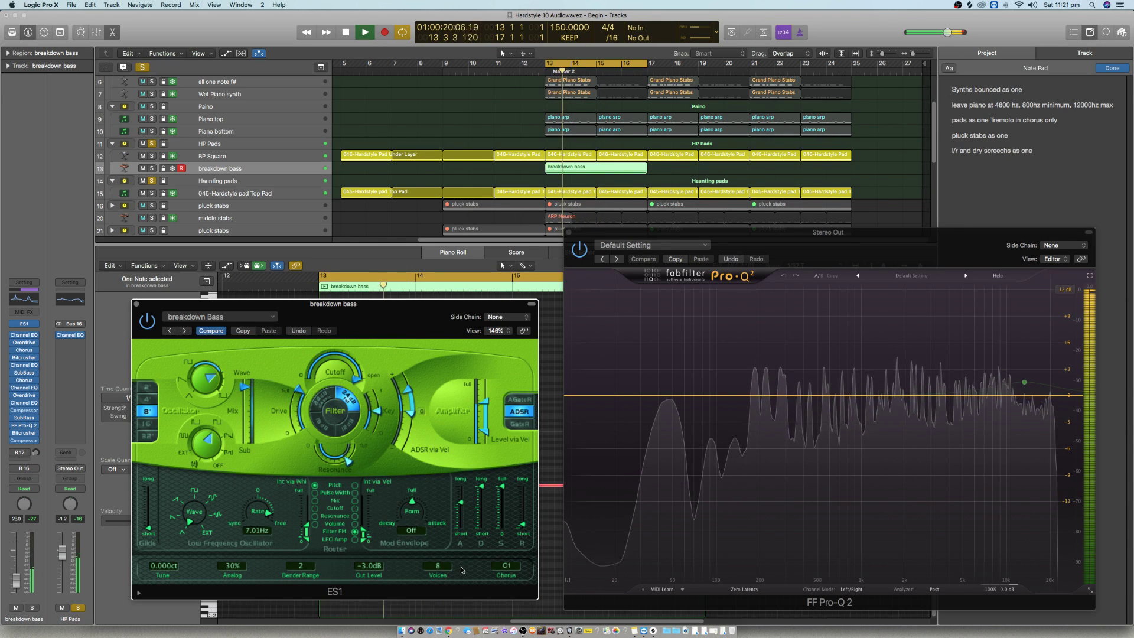
key("space")
Step: Isolate the breakdown bass by soloing it and muting Haunting pads and BP Square, and listen to it
left_click(152, 168)
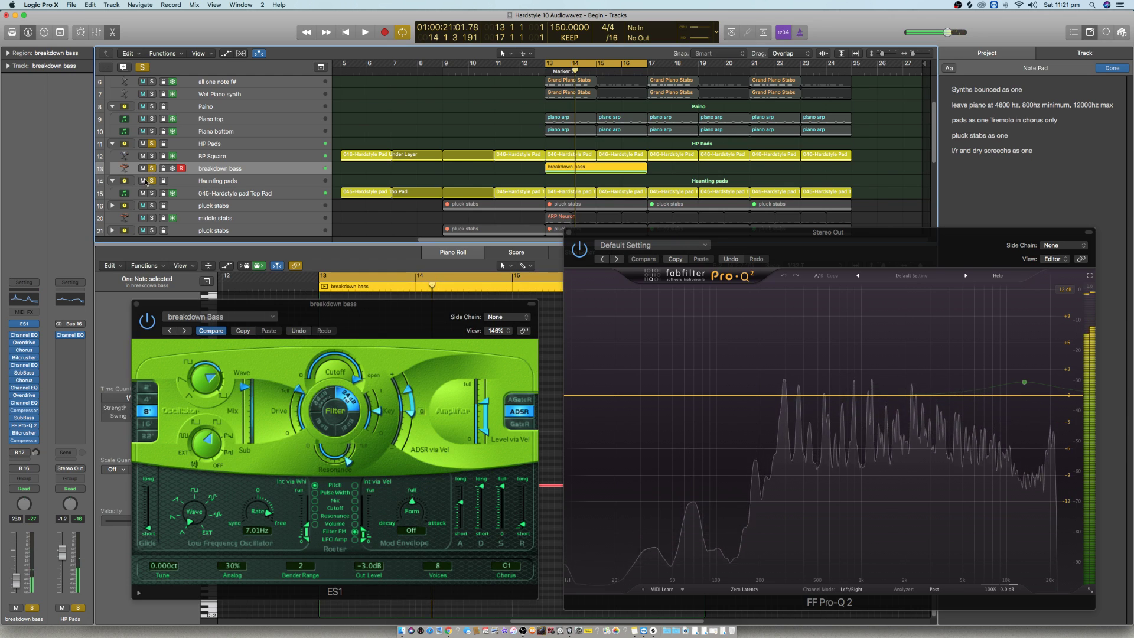
left_click(143, 181)
left_click(142, 143)
key("space")
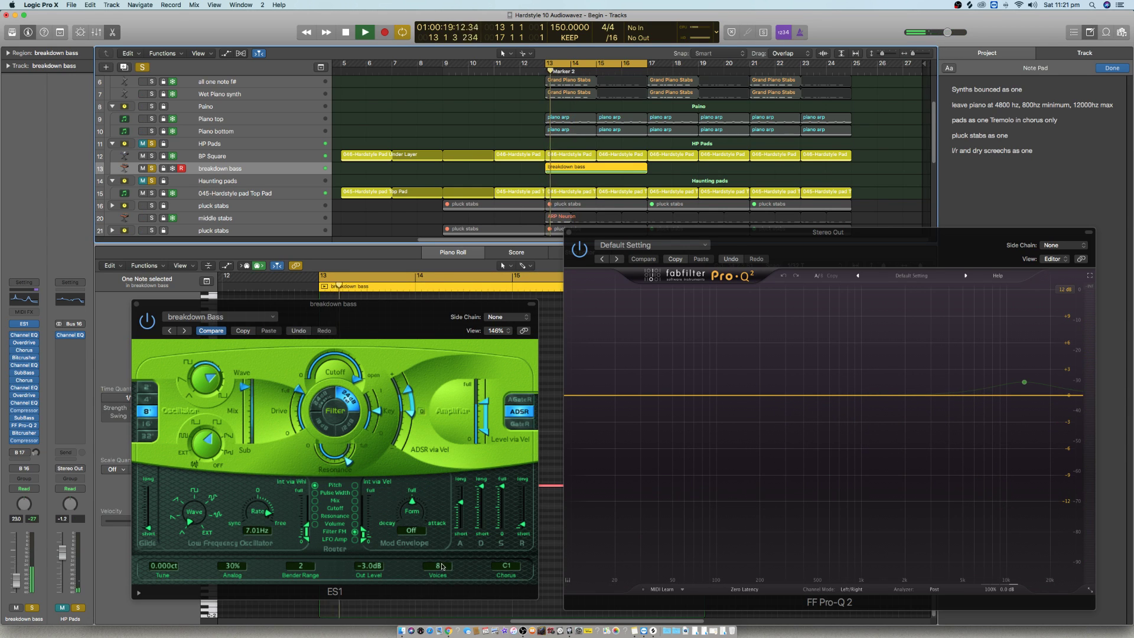
key("space")
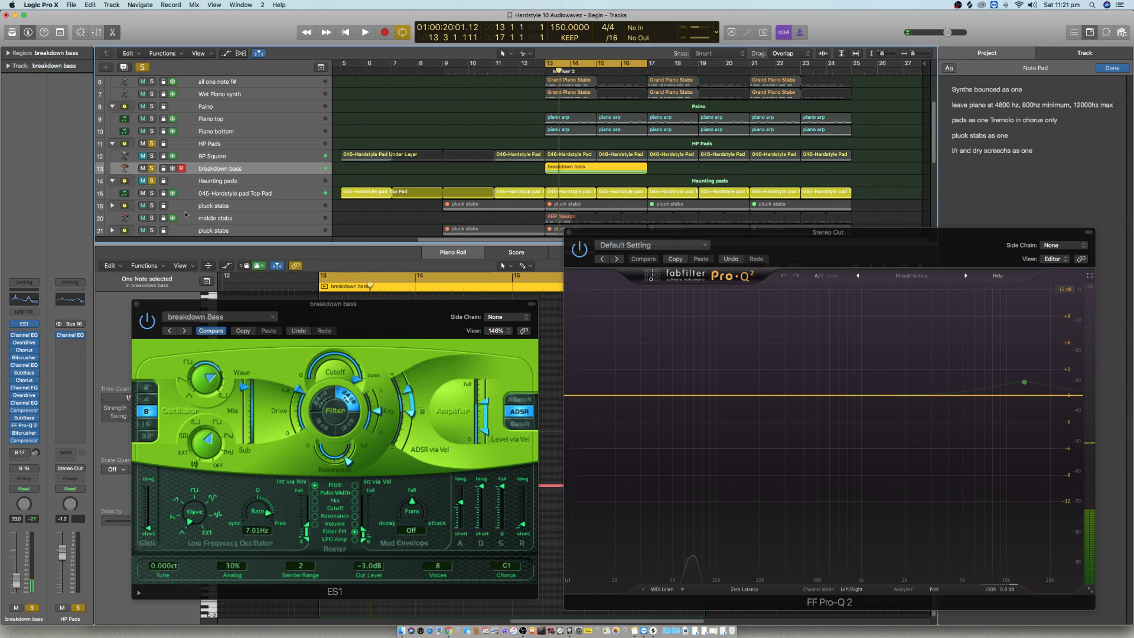
Step: Audition the isolated breakdown bass with the ES1 voices at full and at 4
key("space")
left_click_drag(424, 563, 439, 562)
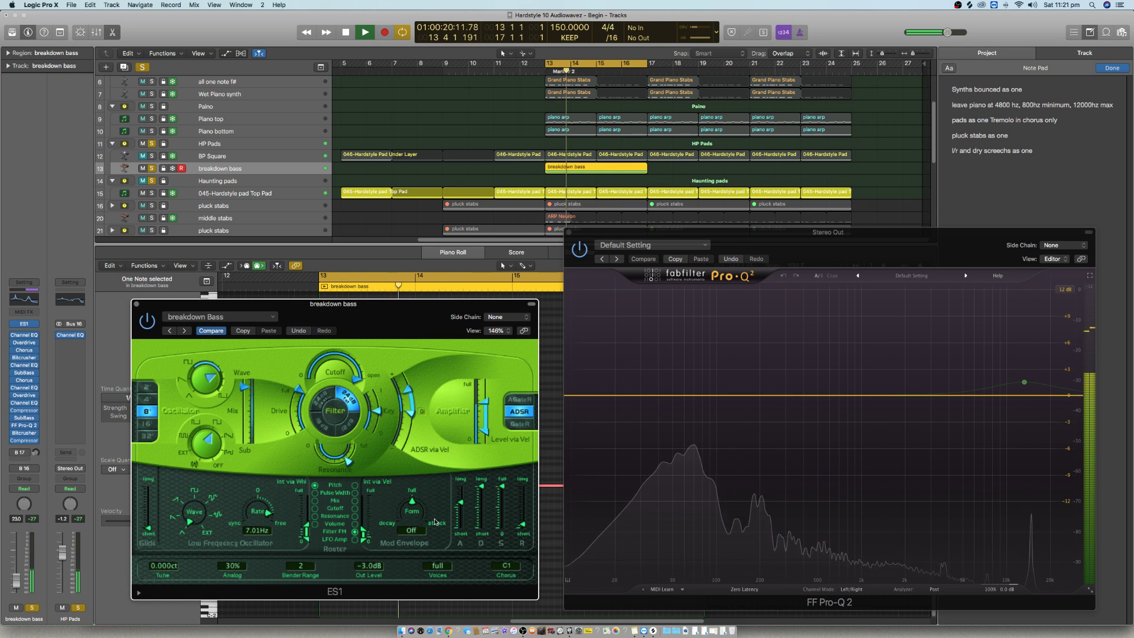
key("space")
key("space")
left_click_drag(439, 561, 439, 627)
key("space")
key("space")
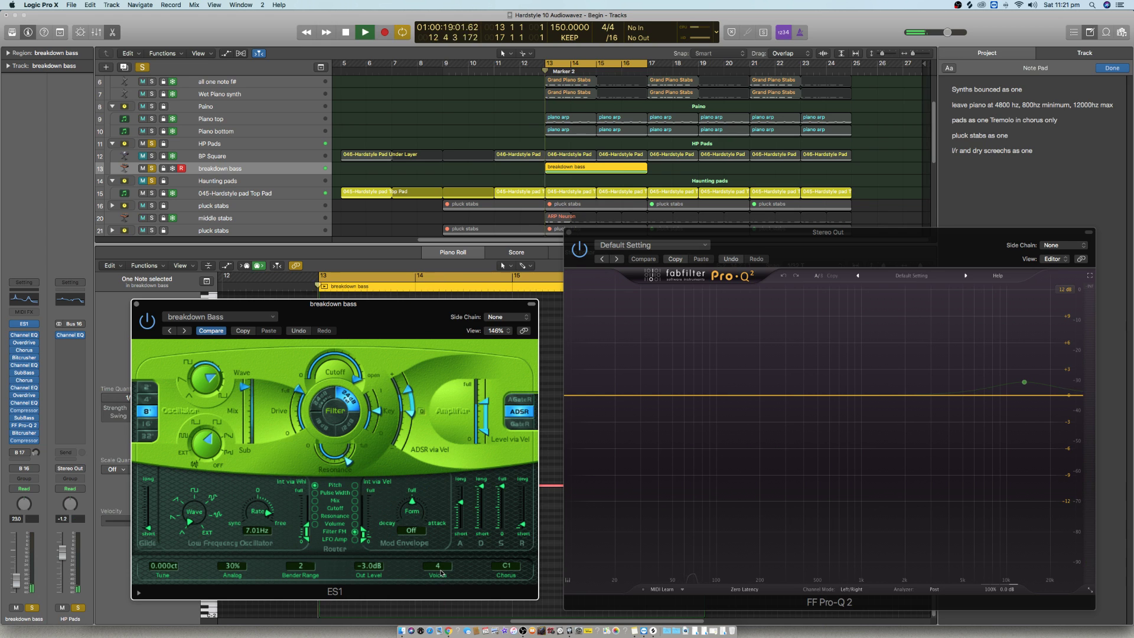
Step: Set the ES1 voices to 2, listen to the breakdown bass again, and close the ES1 window
left_click_drag(440, 569, 440, 580)
key("space")
key("space")
key("space")
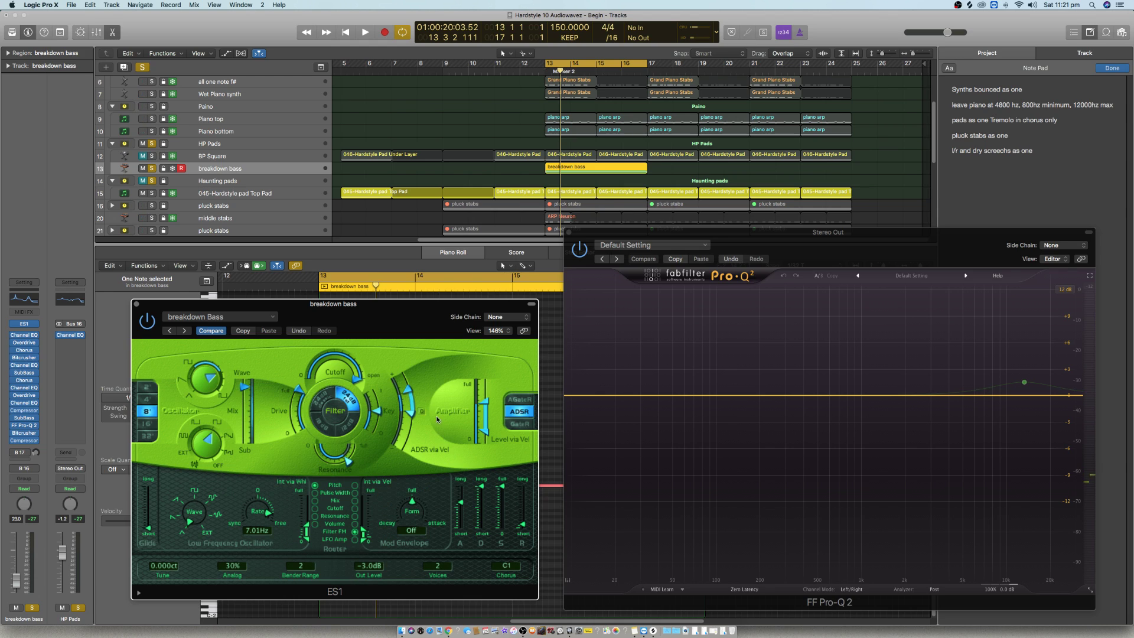
left_click(136, 304)
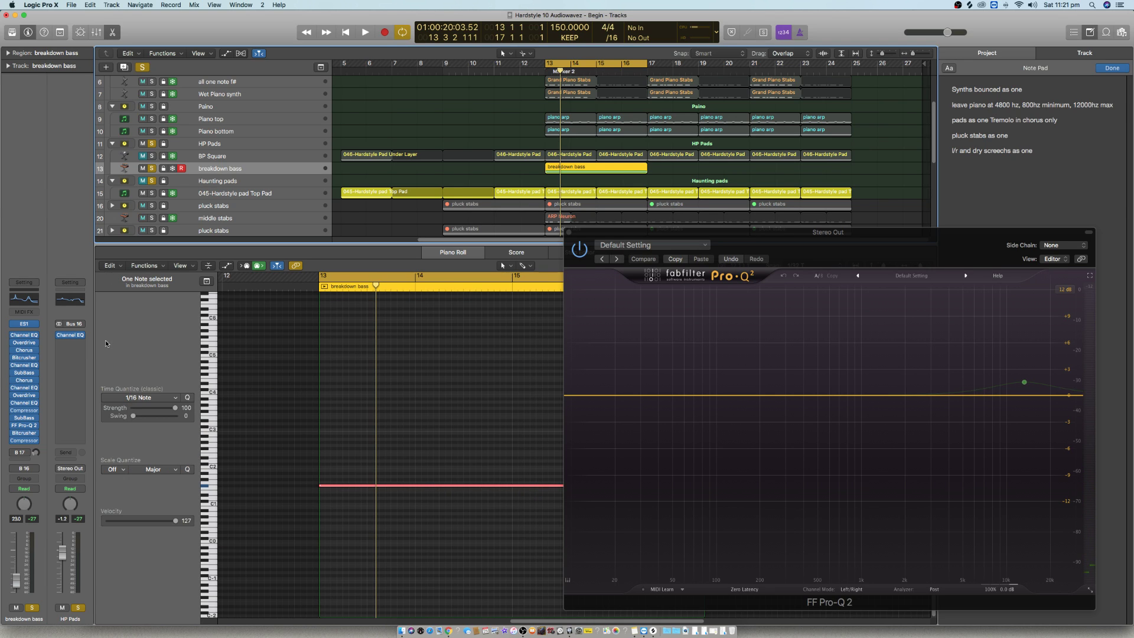
Step: Show the HP CHORUS bus fed by the bass's Bus 17 send and review its Pro-Q 2, Bitcrusher and Chorus settings
left_click(20, 452)
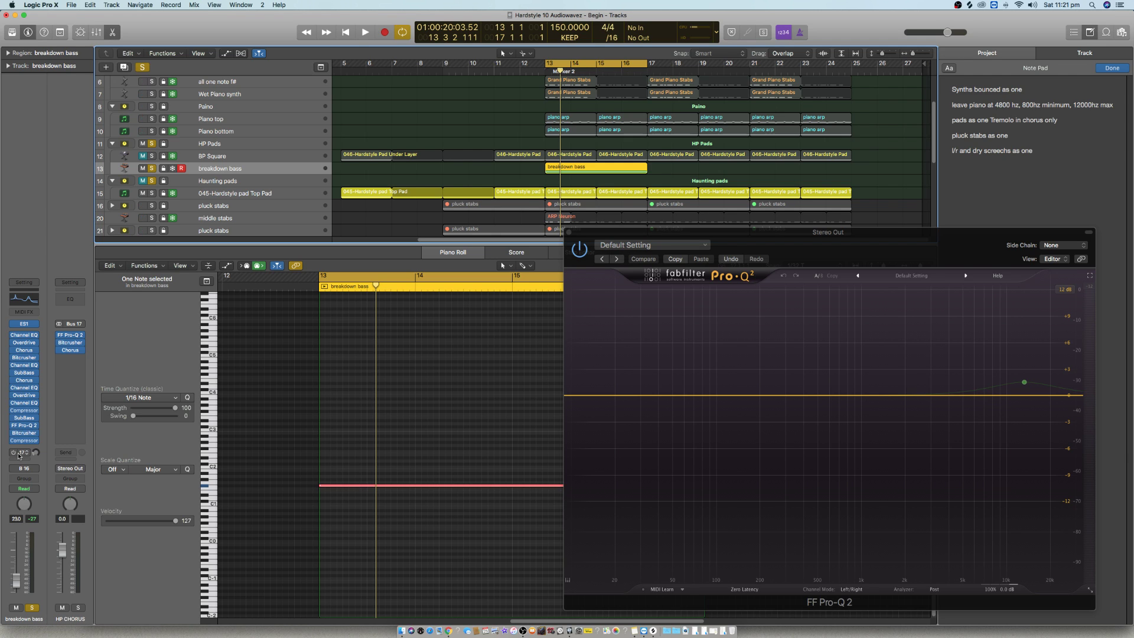
left_click(70, 335)
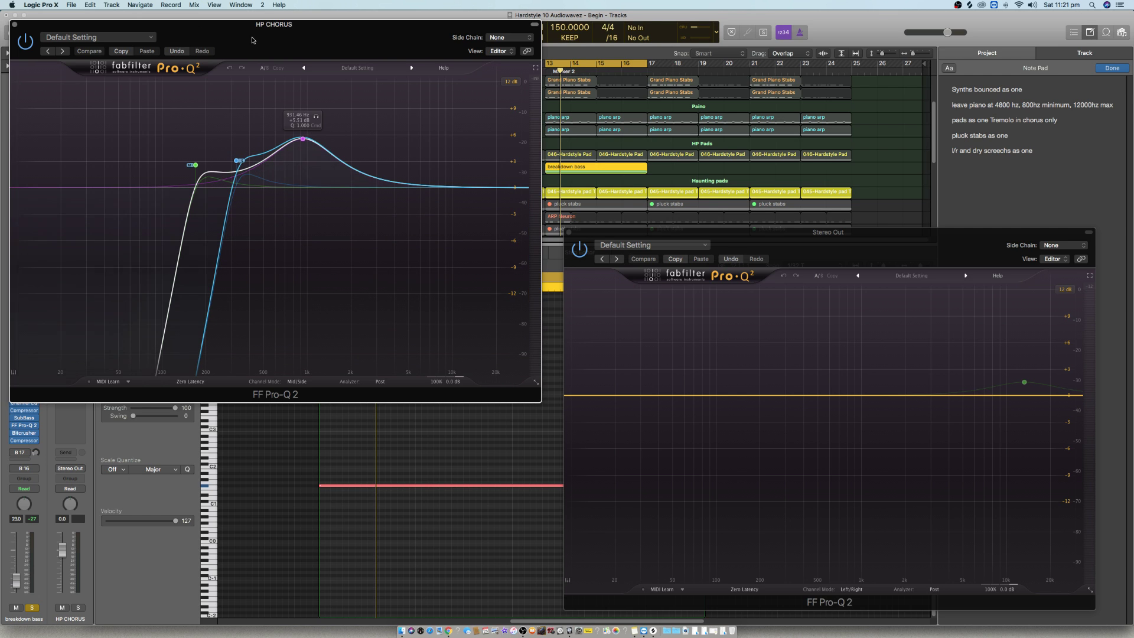
left_click(15, 24)
left_click(68, 343)
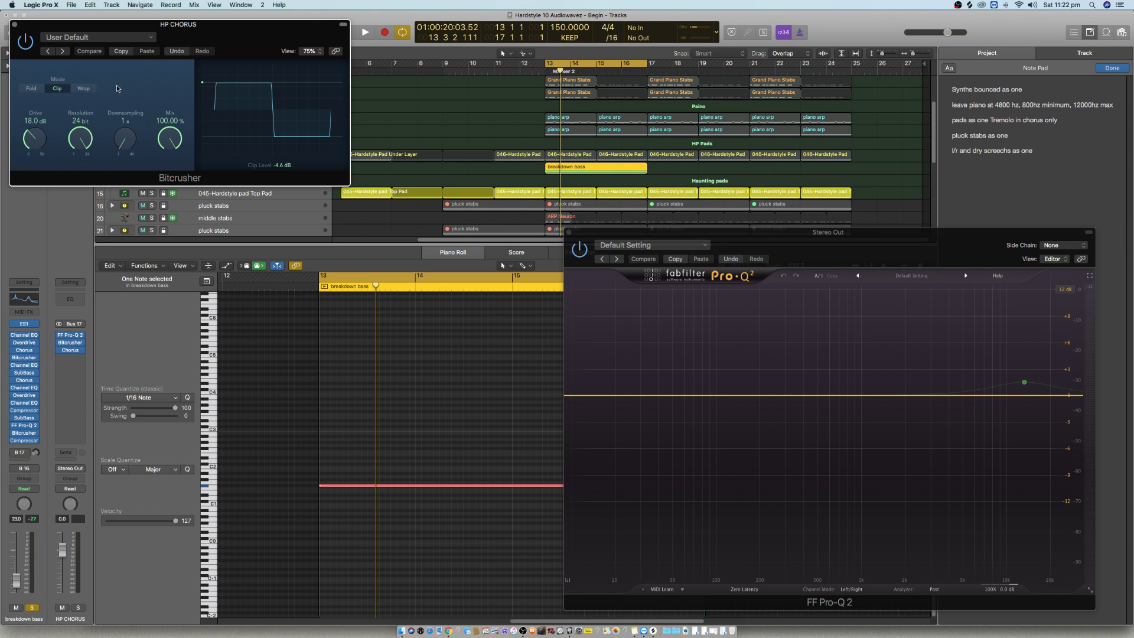
left_click(14, 24)
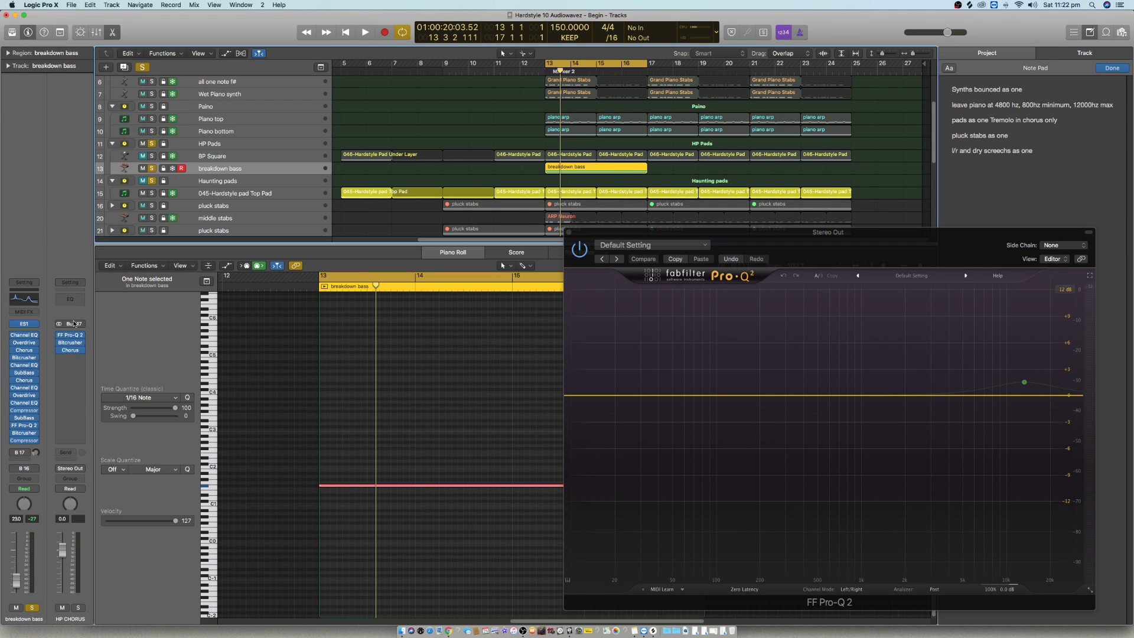
left_click(70, 351)
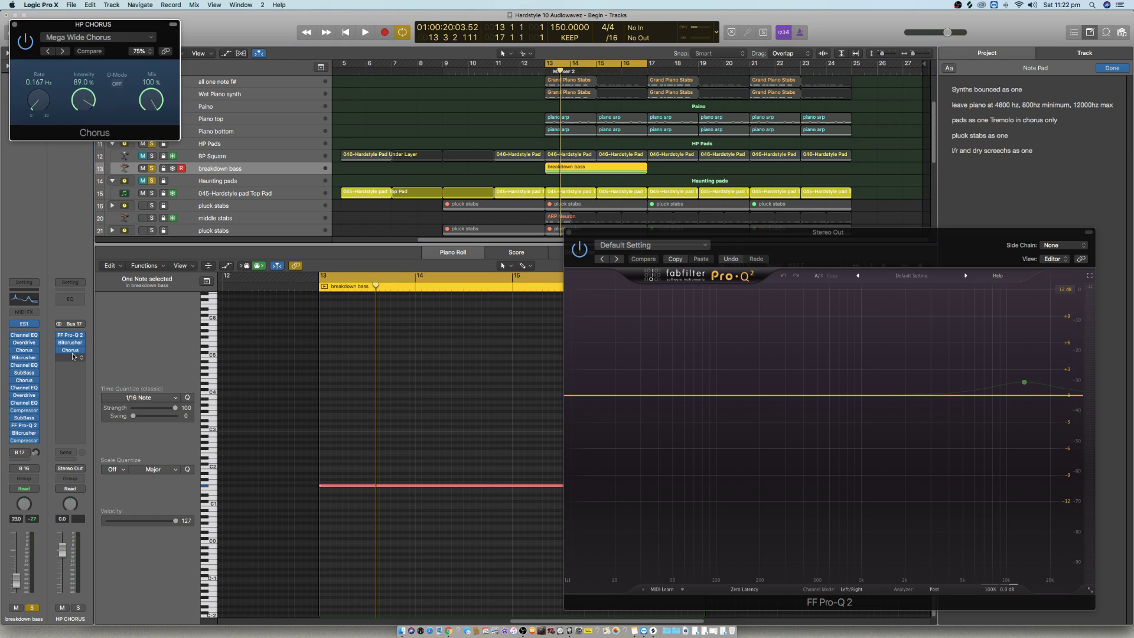
left_click(15, 25)
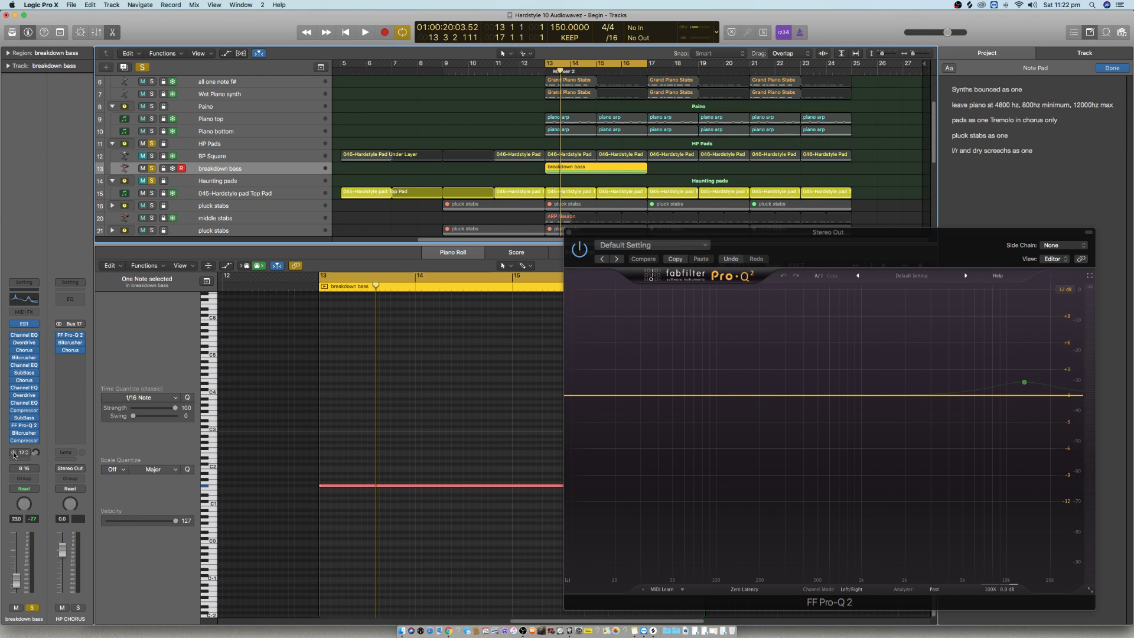
Step: Compare the isolated breakdown bass without and with its Bus 17 chorus send, leaving the send enabled
key("space")
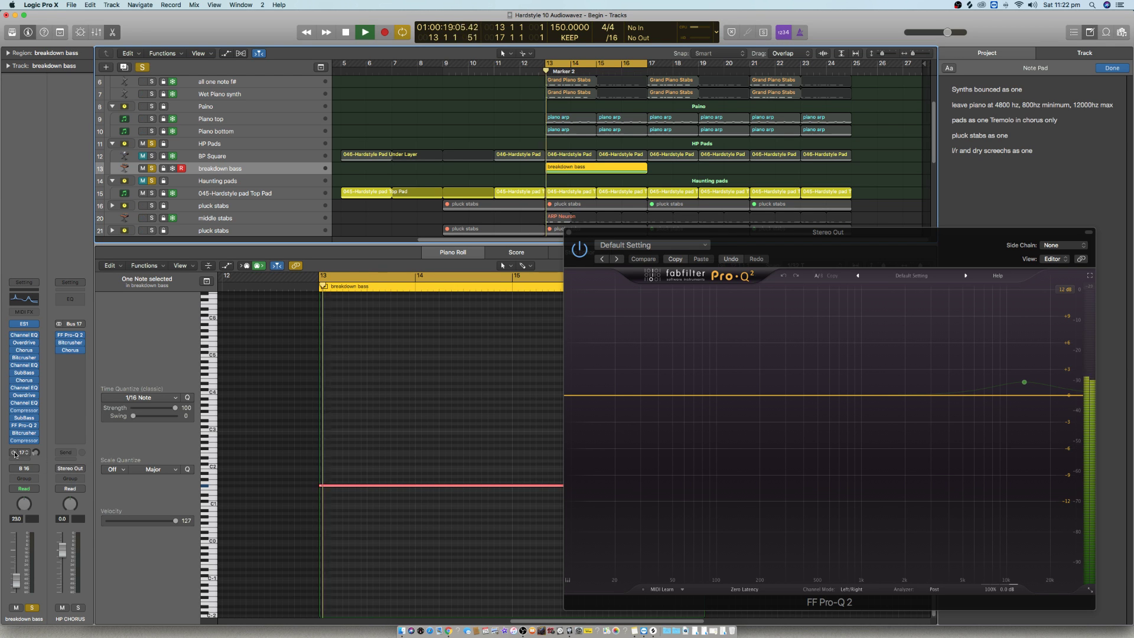
key("space")
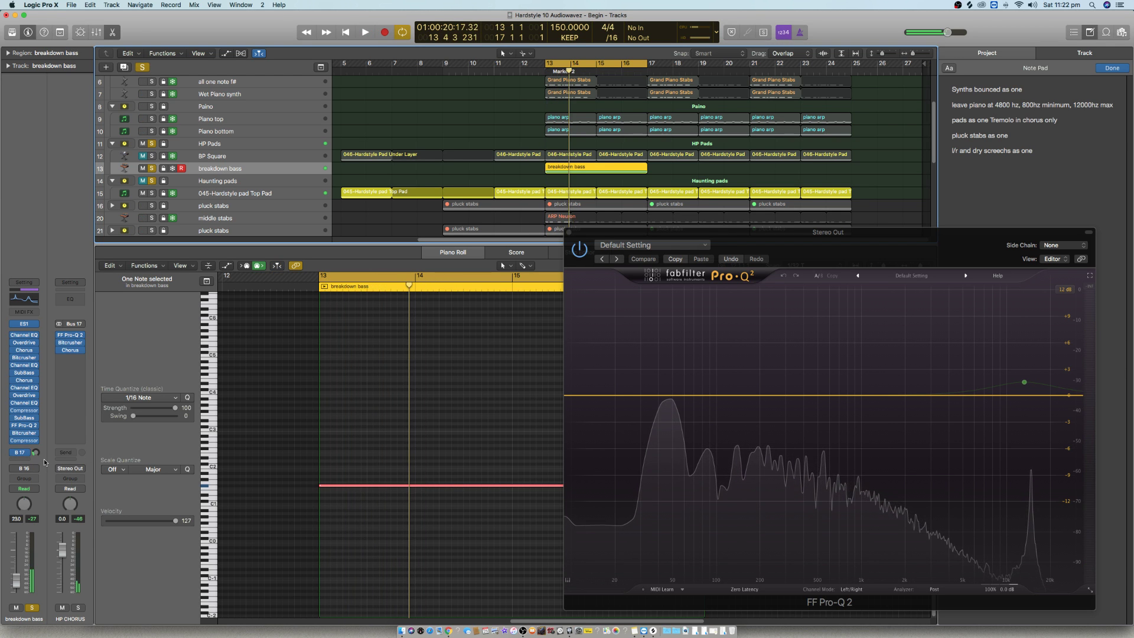
key("space")
key("space")
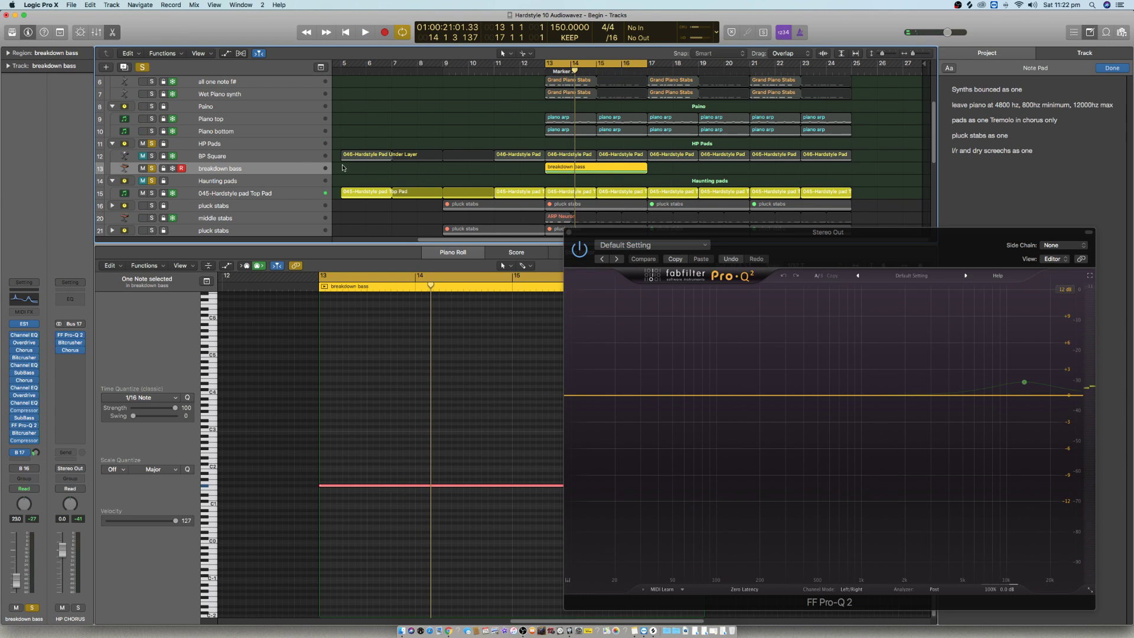
Step: Unmute BP Square and Haunting pads and play them together with the finished breakdown bass
left_click(143, 156)
left_click(142, 180)
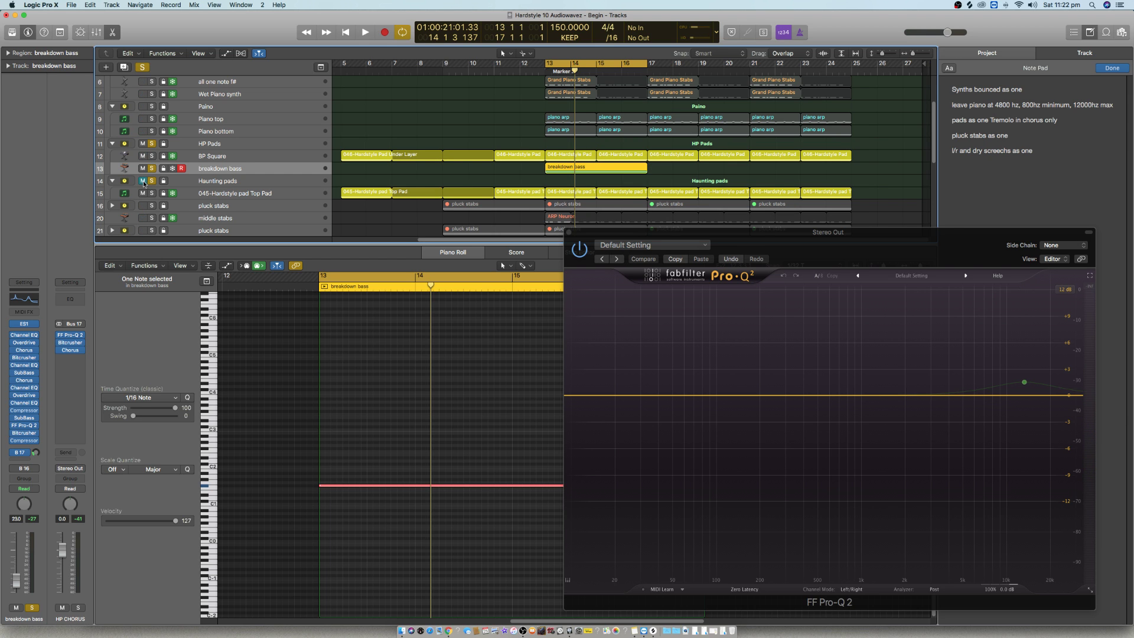
key("space")
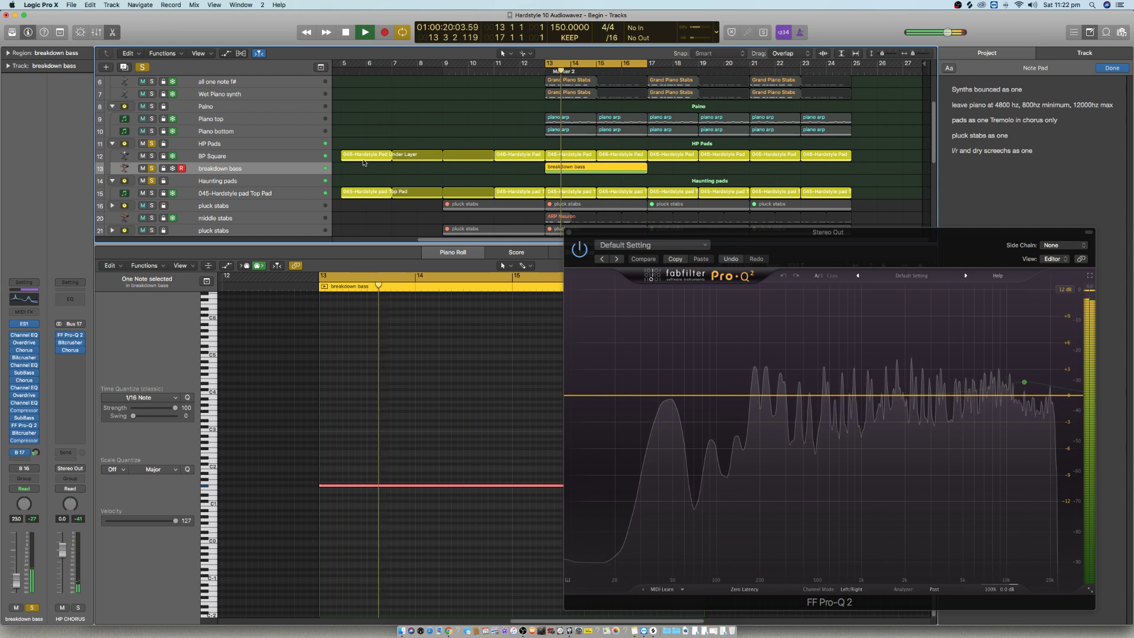
key("space")
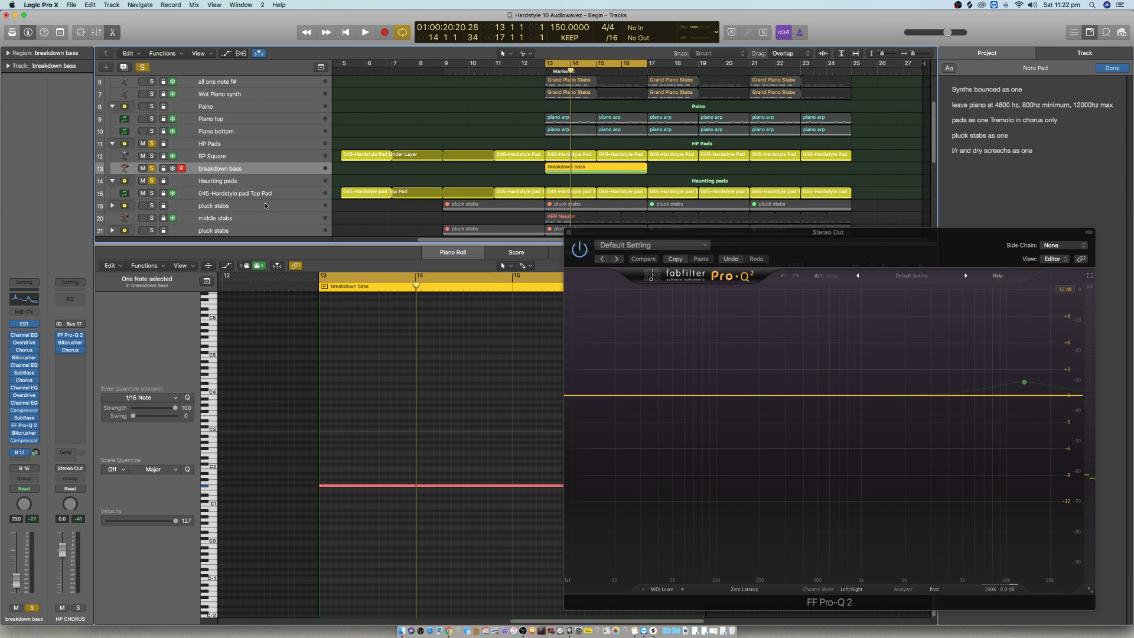
Step: Clear the solo on the Haunting pads stack and solo both pluck stabs stacks
left_click(153, 180)
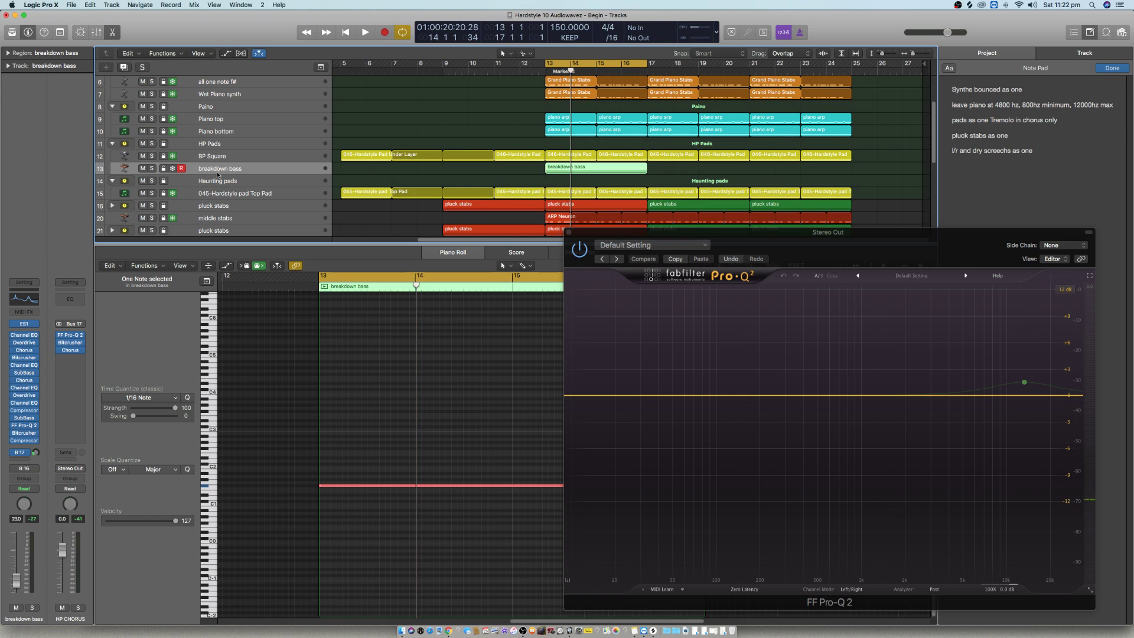
left_click(234, 206)
scroll(369, 191, "down", 5)
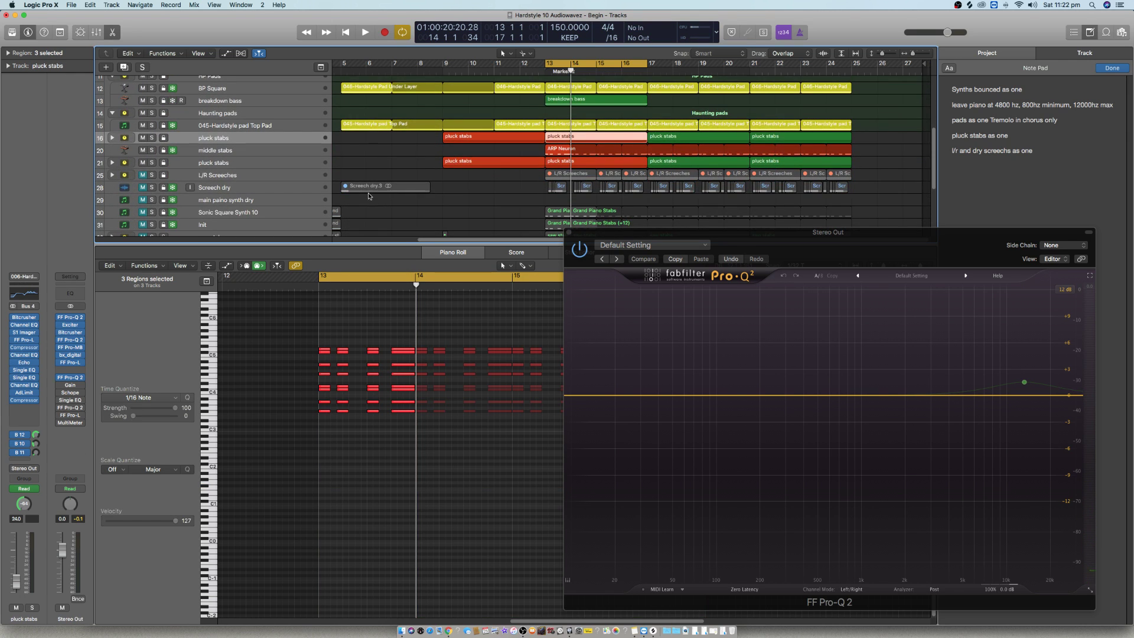
left_click(151, 142)
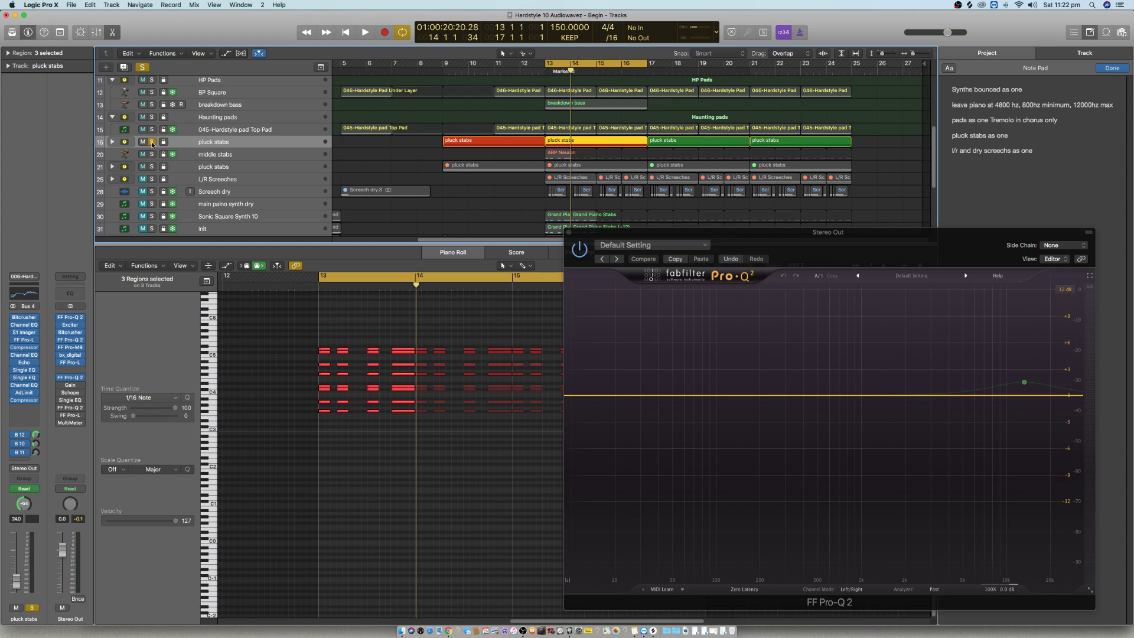
left_click(152, 168)
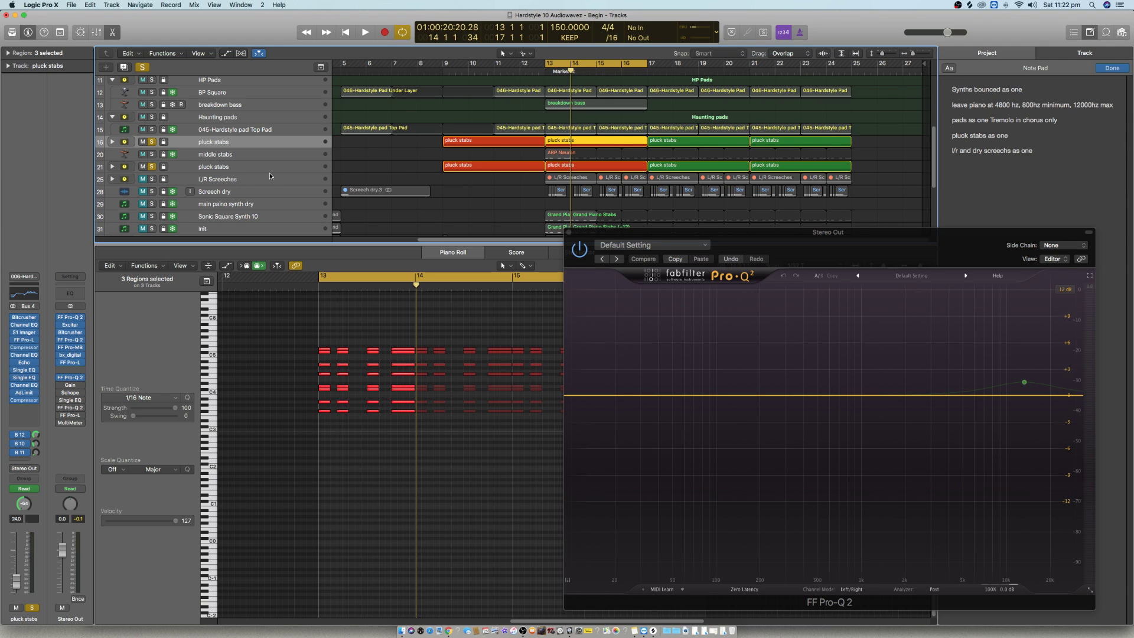
Step: Review the layers of the first pluck stabs stack and the buses fed by its Bus 10 delay and Bus 11 reverb sends
left_click(256, 152)
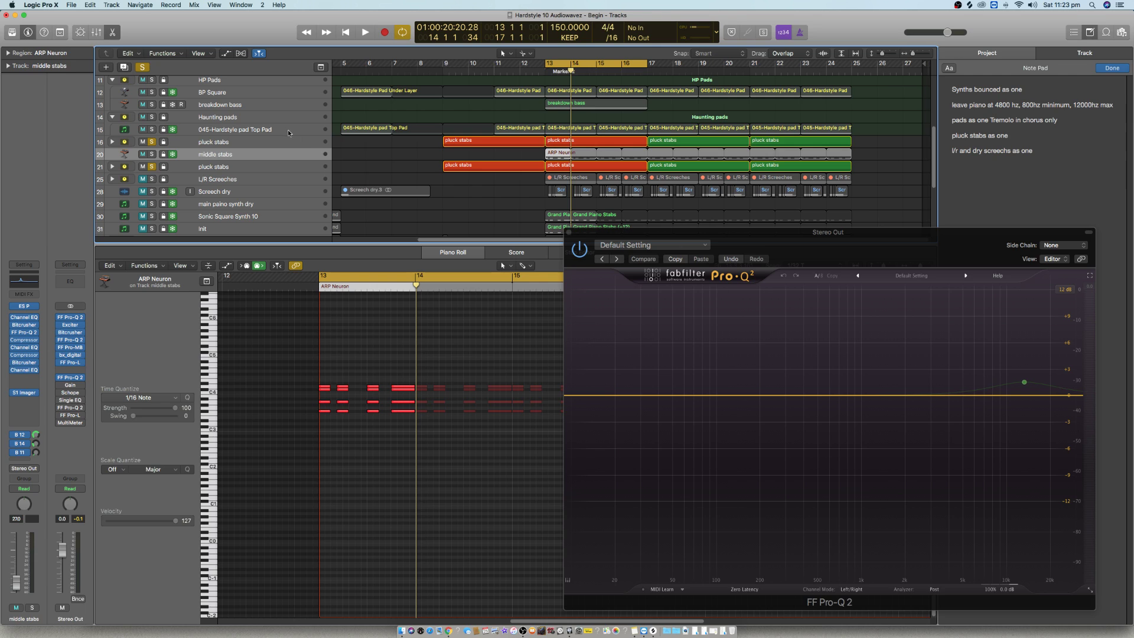
left_click(264, 144)
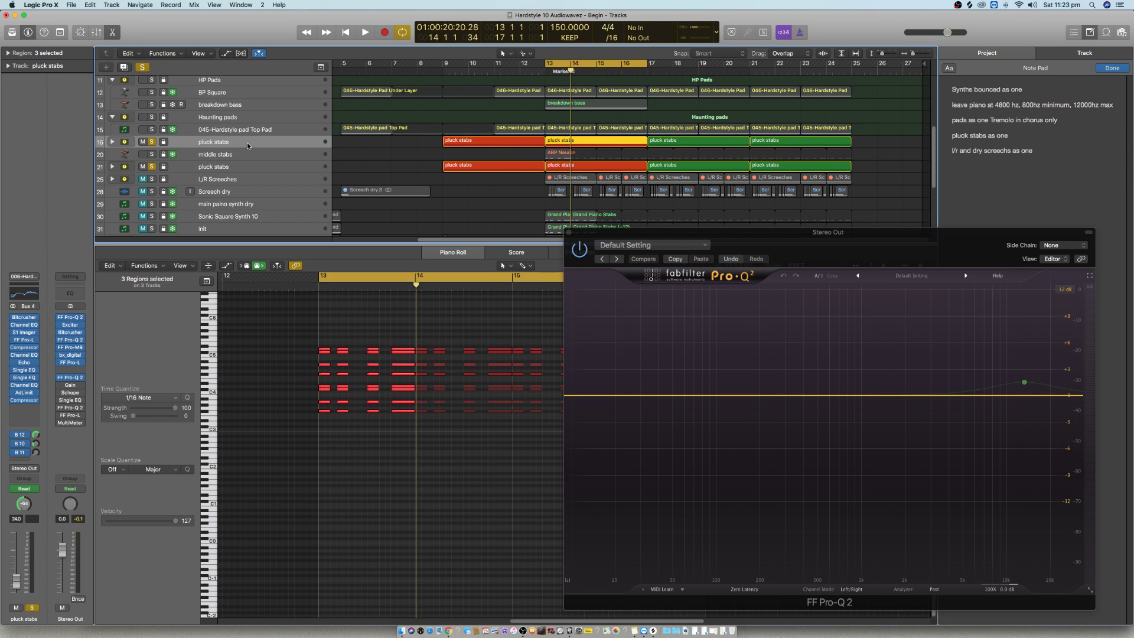
left_click(112, 142)
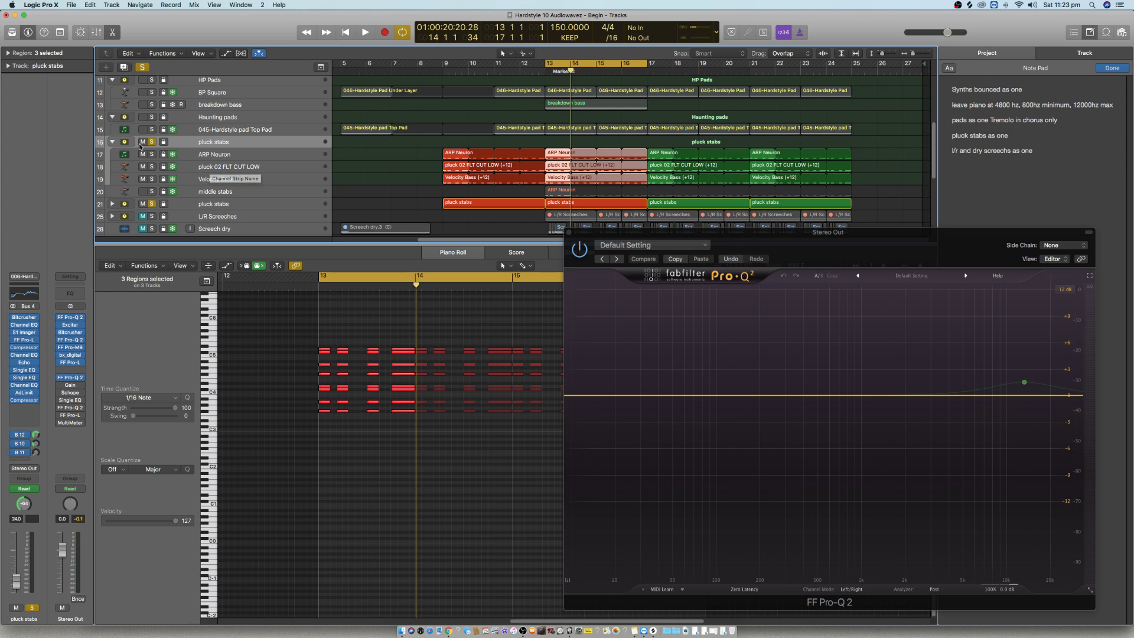
left_click(112, 142)
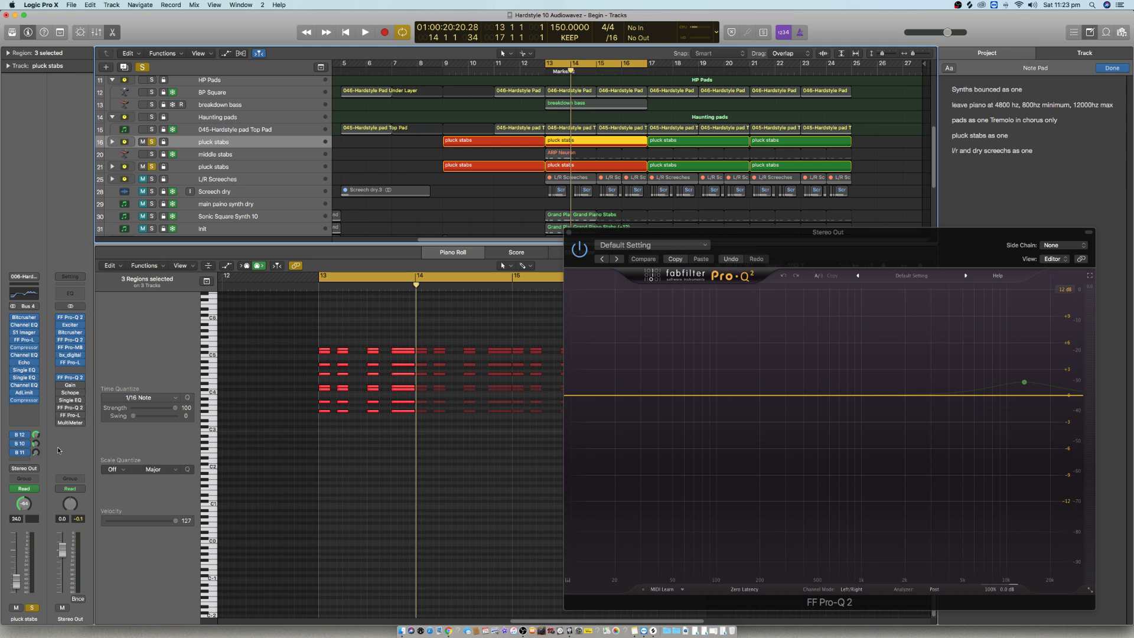
left_click(23, 444)
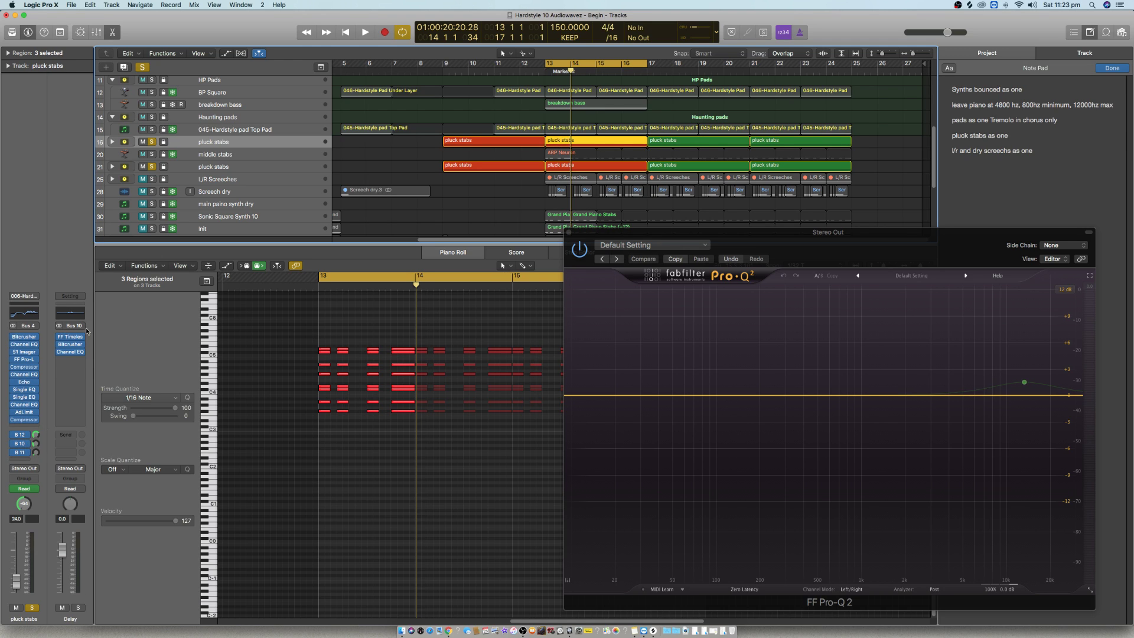
left_click(24, 452)
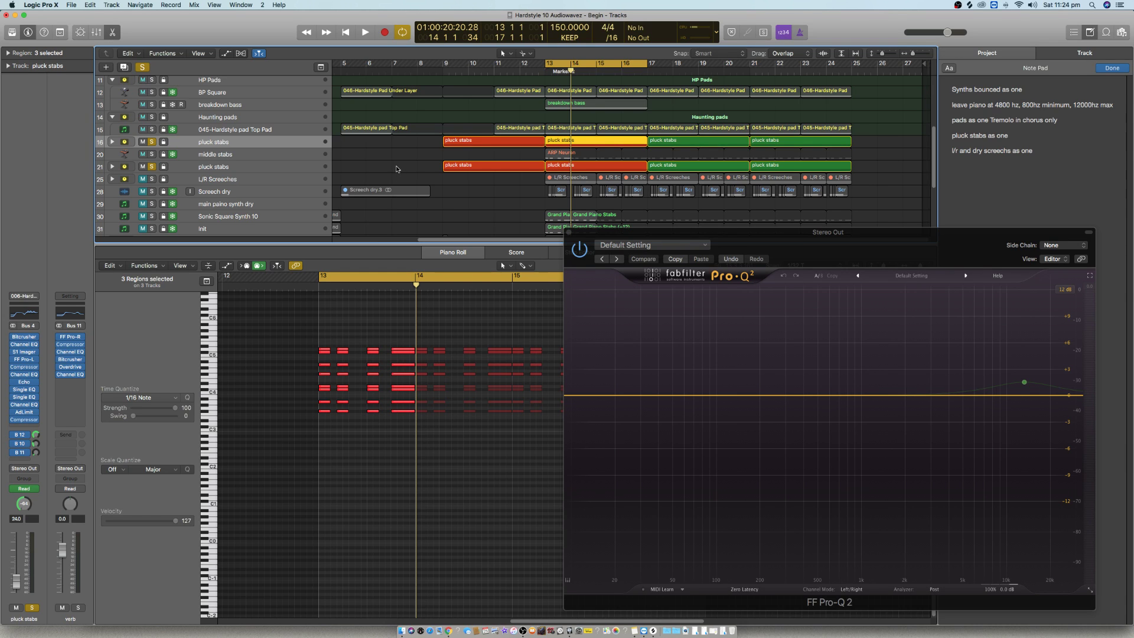
Step: Select the middle stabs track and listen to the two soloed pluck stabs stacks without it
left_click(242, 156)
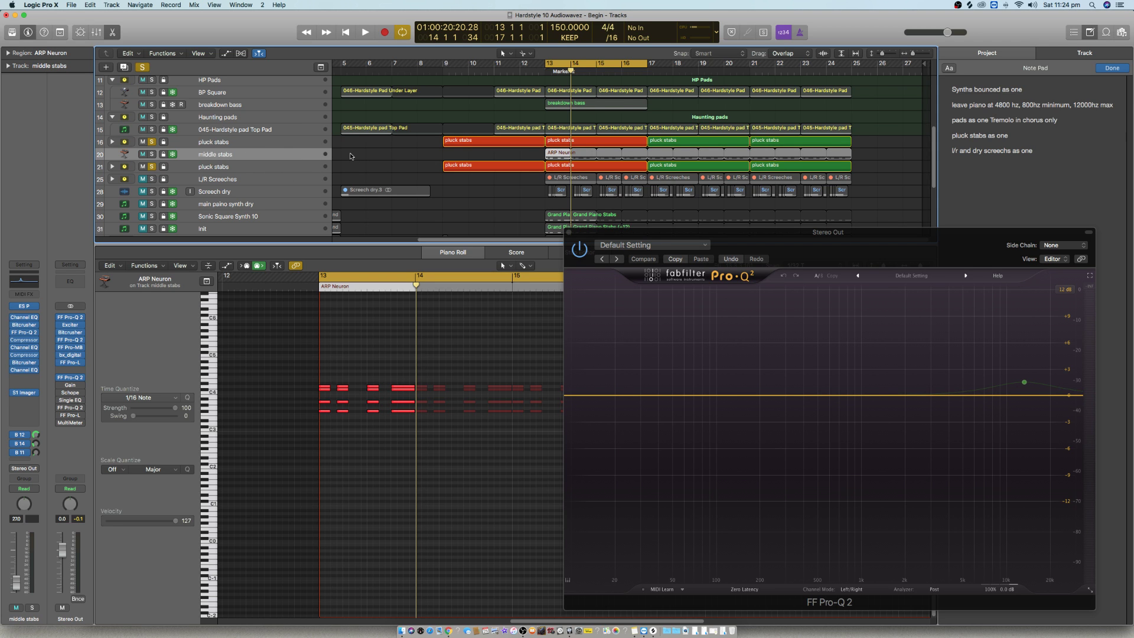
key("space")
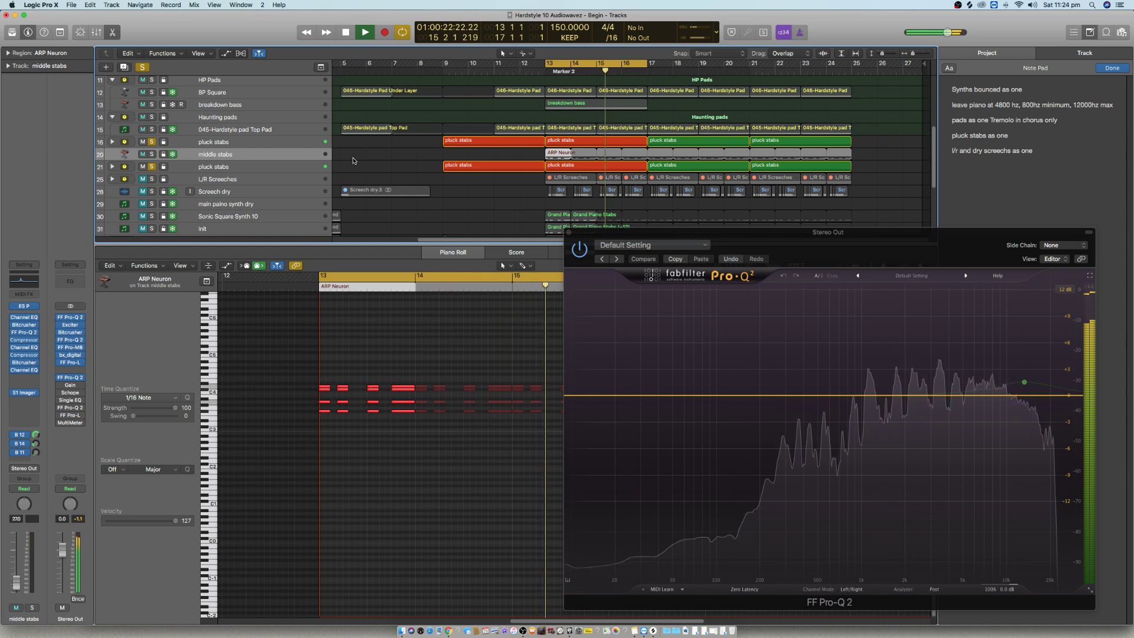
key("space")
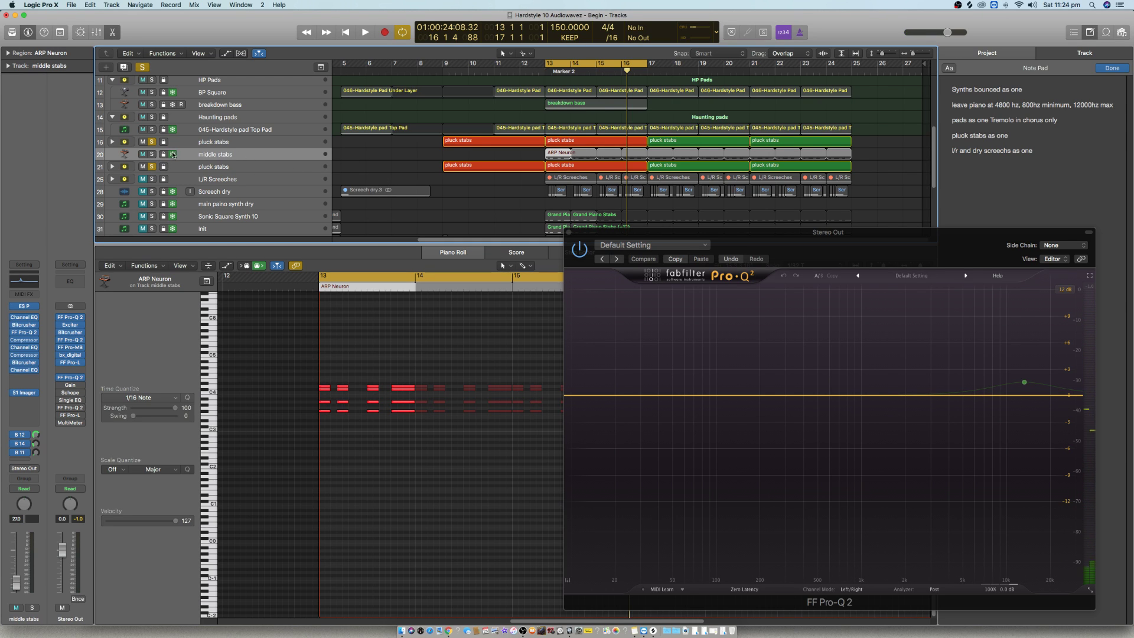
Step: Take both pluck stabs stacks out of solo, solo middle stabs instead, and listen to it alone
left_click(151, 142)
left_click(152, 166)
left_click(152, 154)
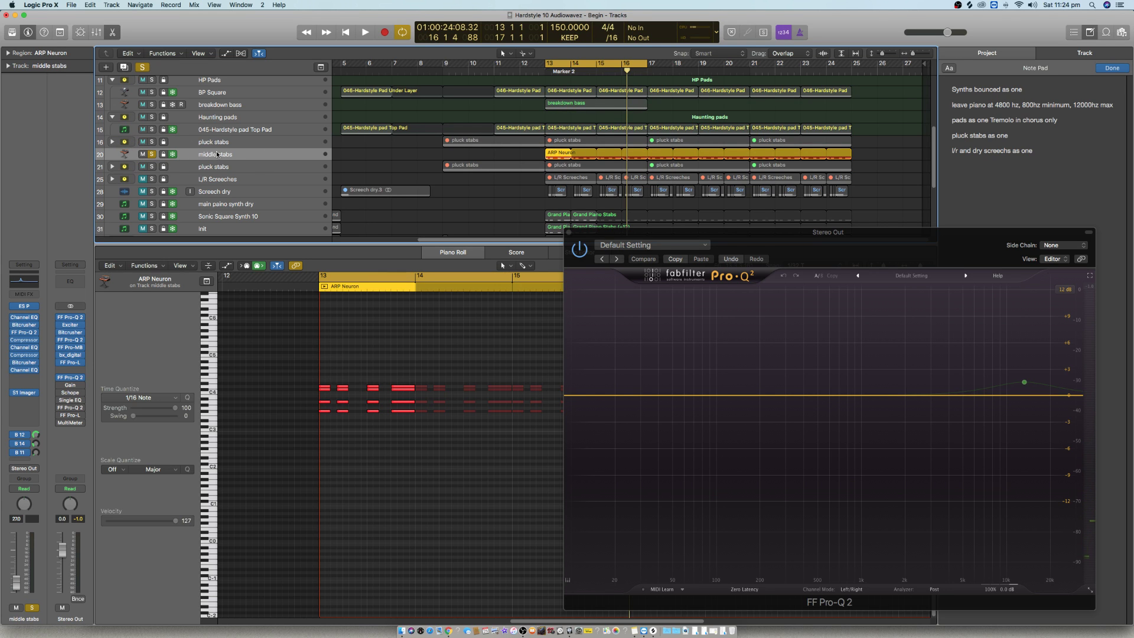
key("space")
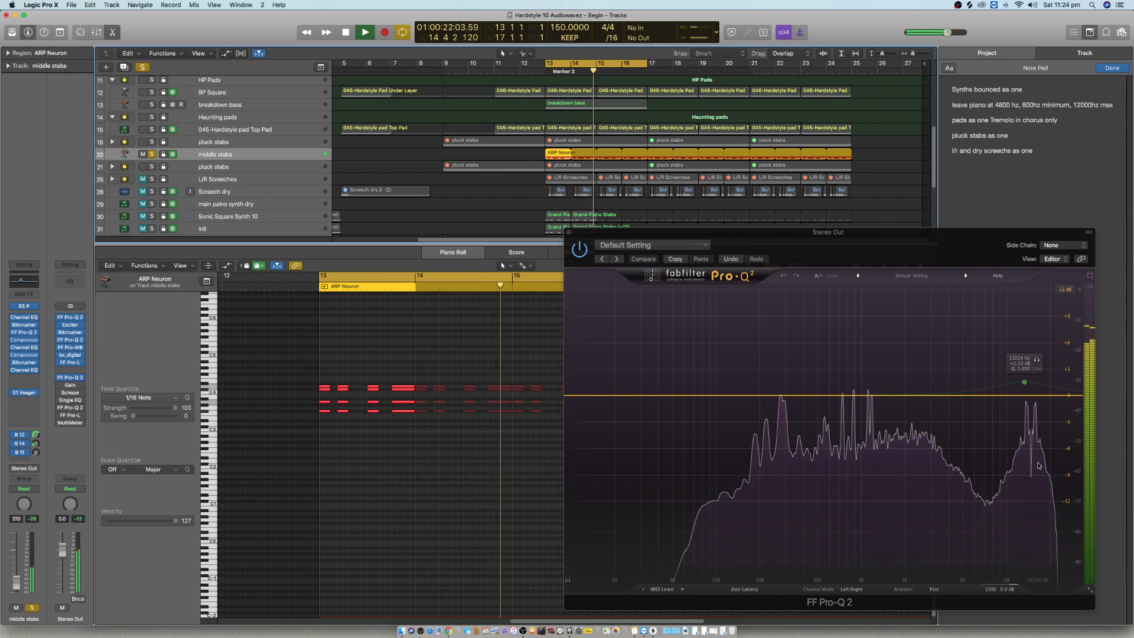
key("space")
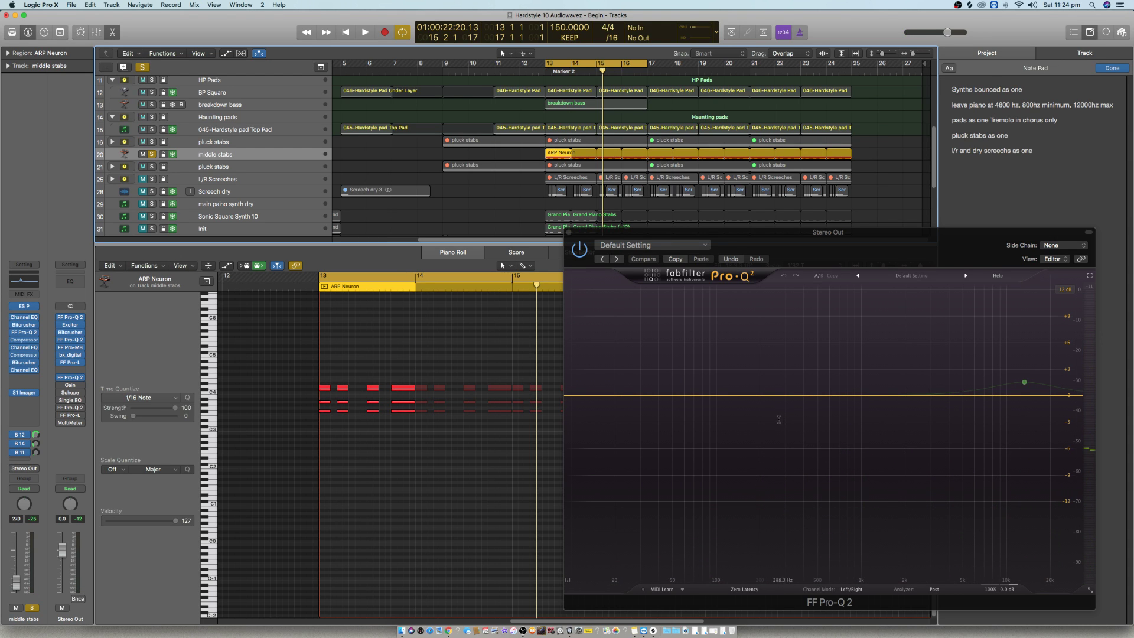
Step: Solo both pluck stabs stacks again and play them together with the soloed middle stabs
left_click(151, 167)
left_click(151, 142)
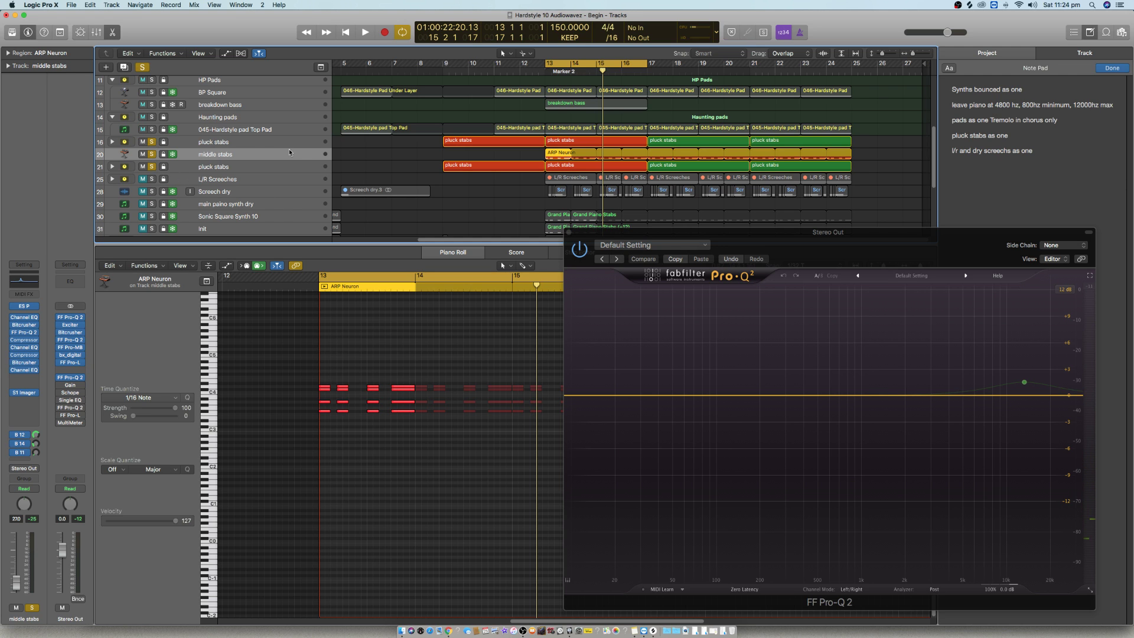
key("space")
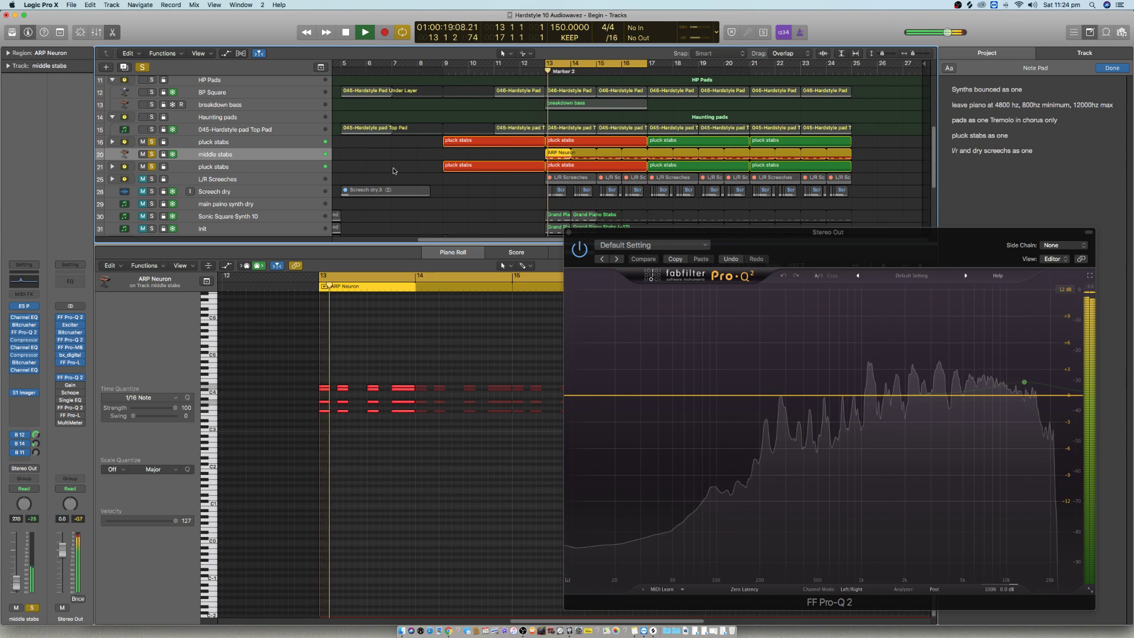
key("space")
Step: Expand the first pluck stabs stack and examine the instruments and effects on ARP Neuron, pluck 02 FLT CUT LOW and Velocity Bass
left_click(305, 143)
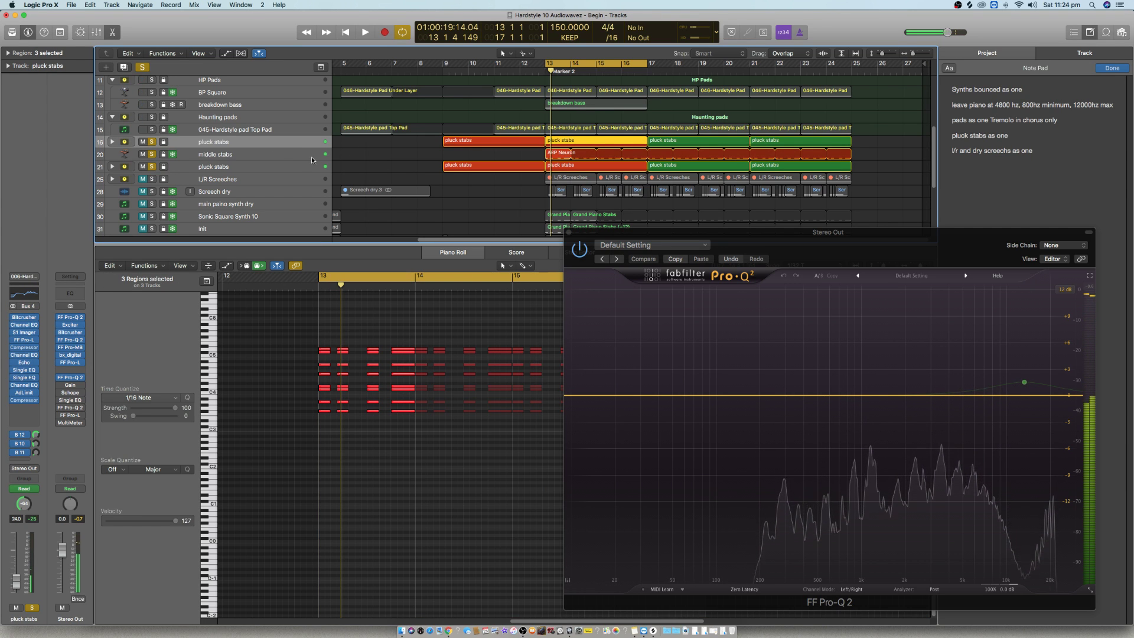
left_click(115, 142)
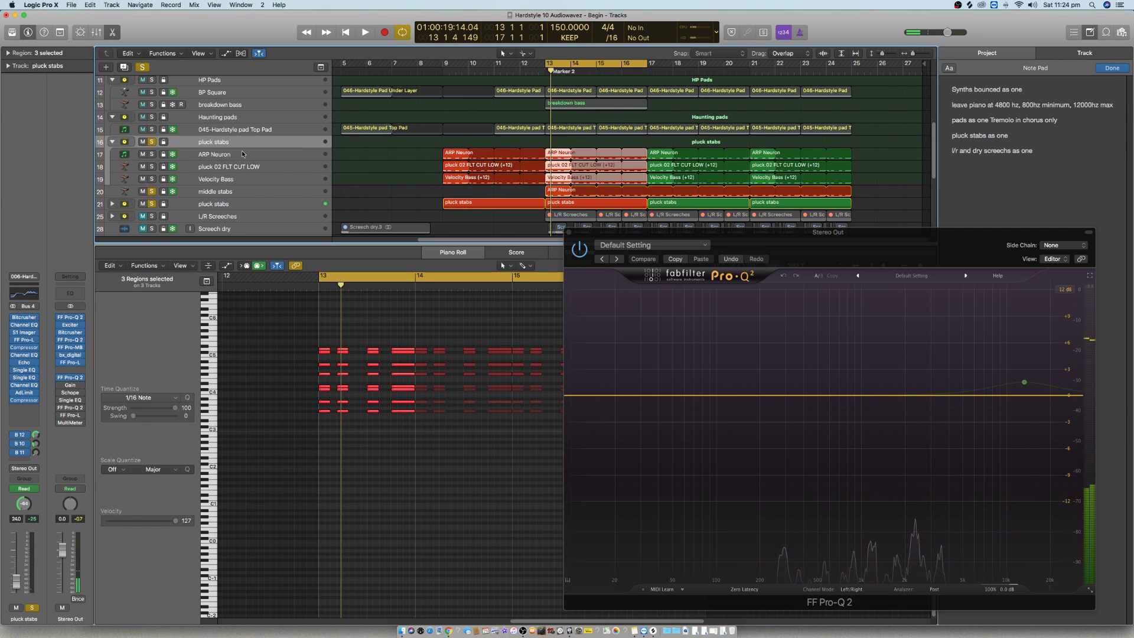
left_click(247, 154)
left_click(246, 166)
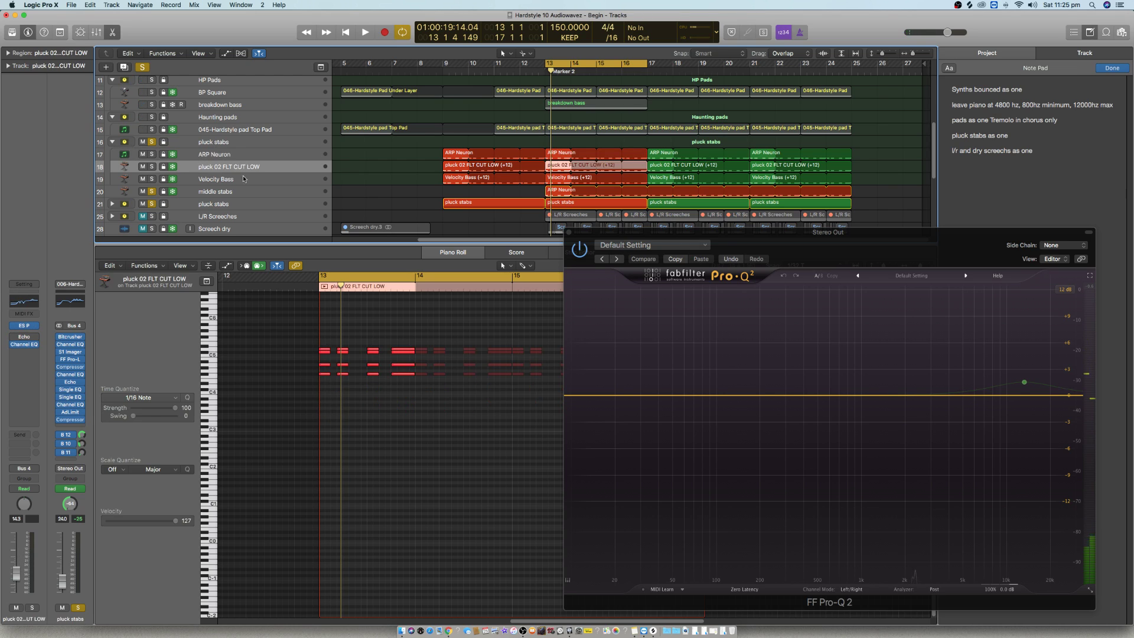
left_click(241, 180)
left_click(247, 167)
left_click(239, 154)
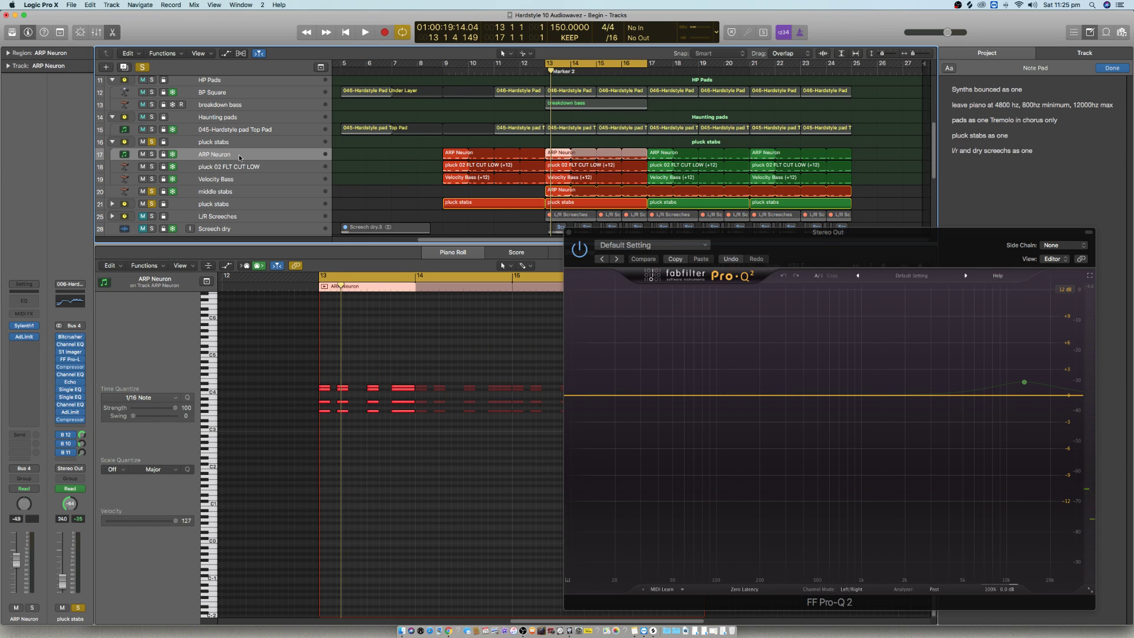
left_click(242, 167)
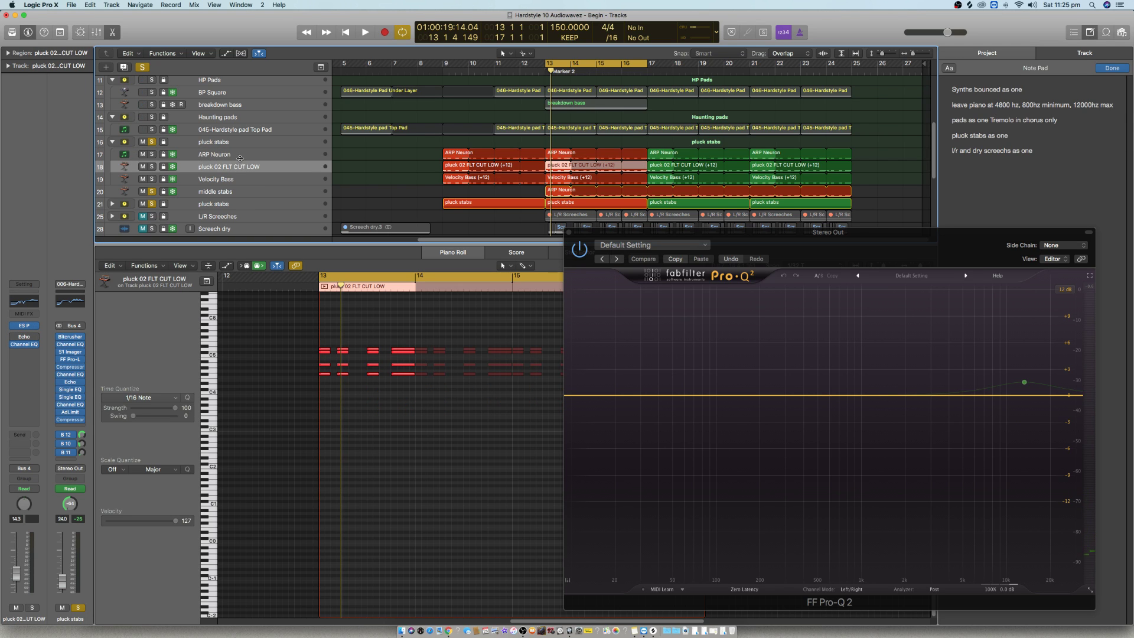
mouse_move(16, 341)
left_click(256, 178)
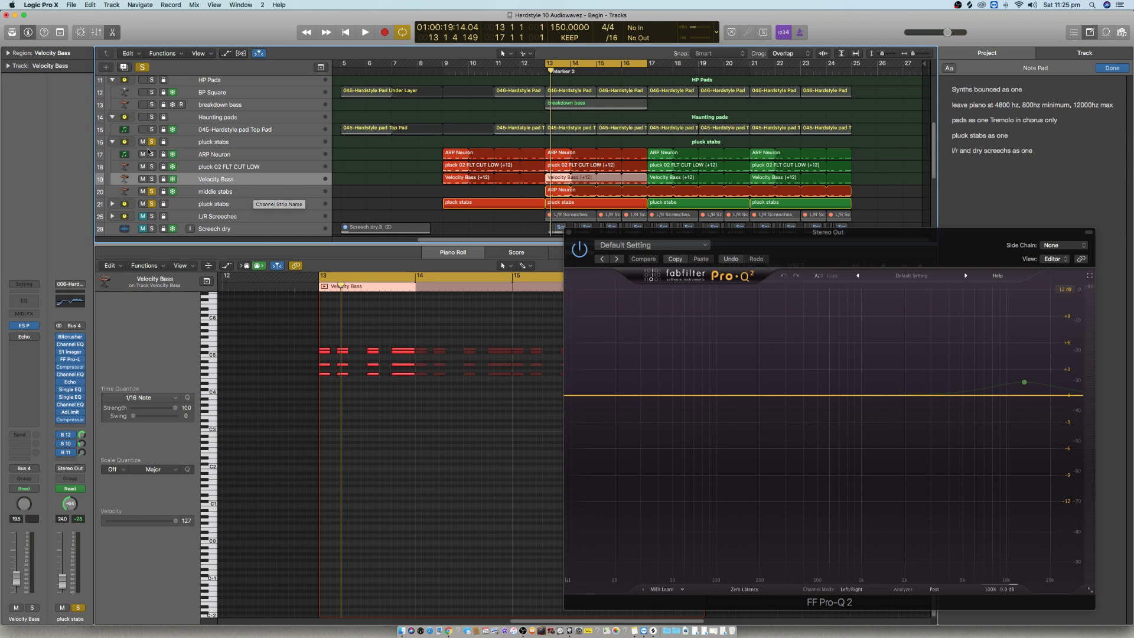
Step: Compare the sends of pluck stabs and middle stabs, and show the FF DLY bus fed by the Bus 14 send
left_click(220, 144)
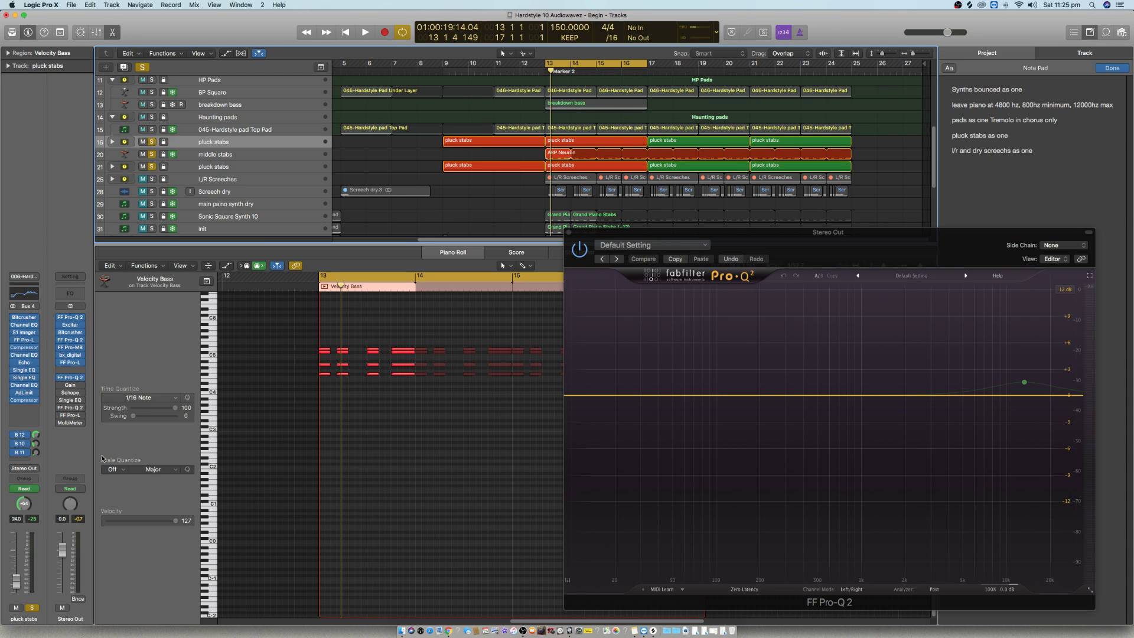
left_click(272, 154)
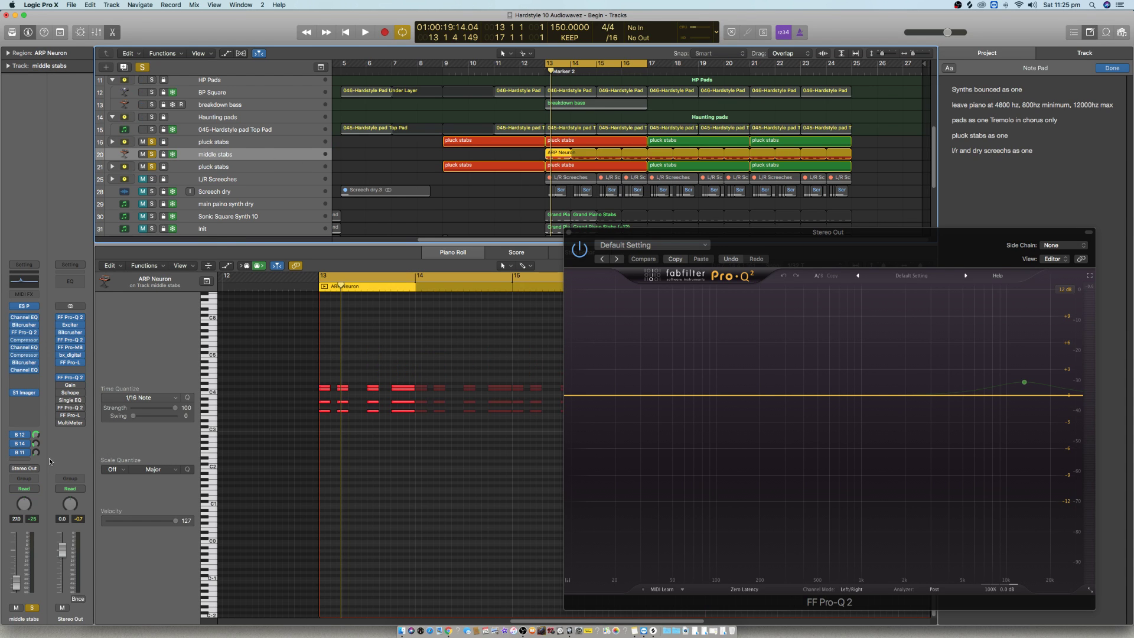
left_click(23, 444)
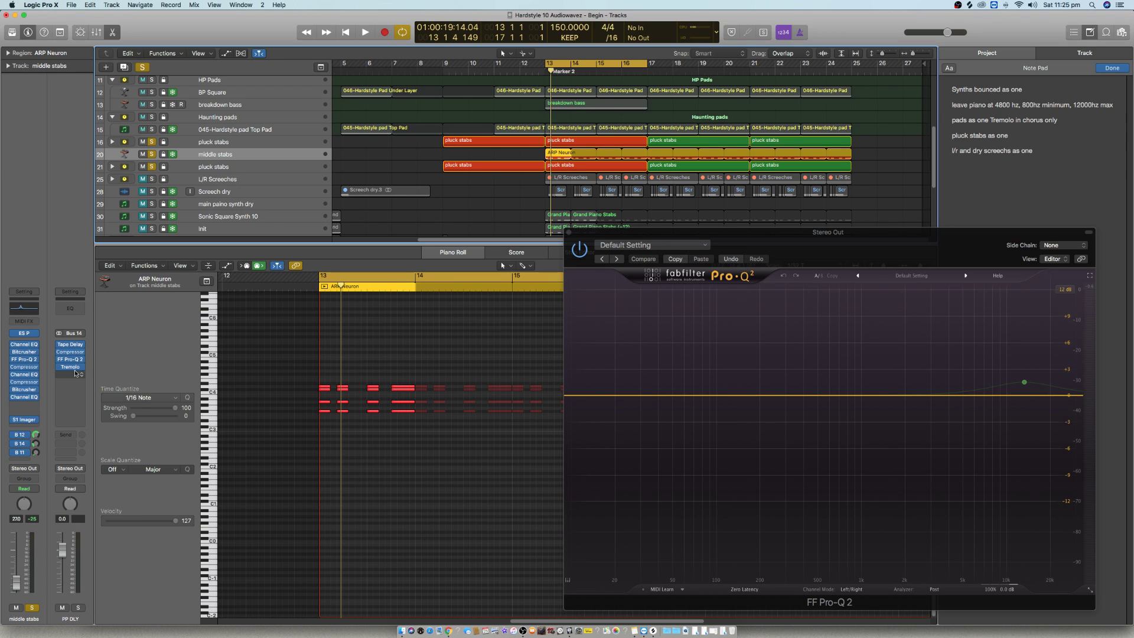
Step: Remove both pluck stabs stacks from solo and listen to middle stabs on its own again
left_click(152, 166)
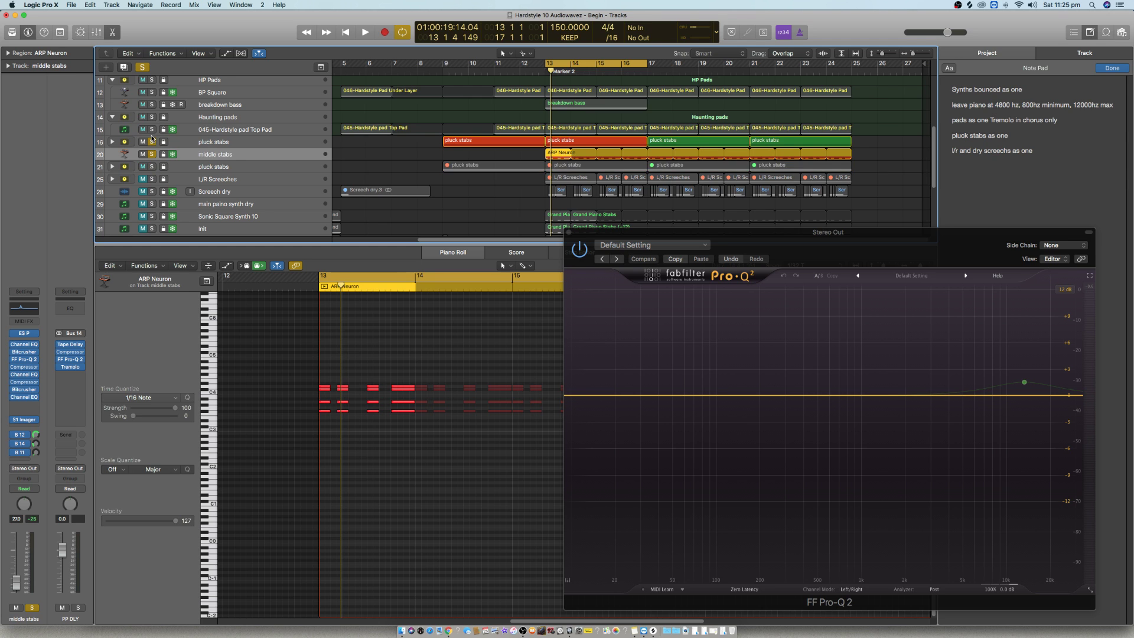
left_click(157, 143)
left_click(152, 142)
left_click(237, 158)
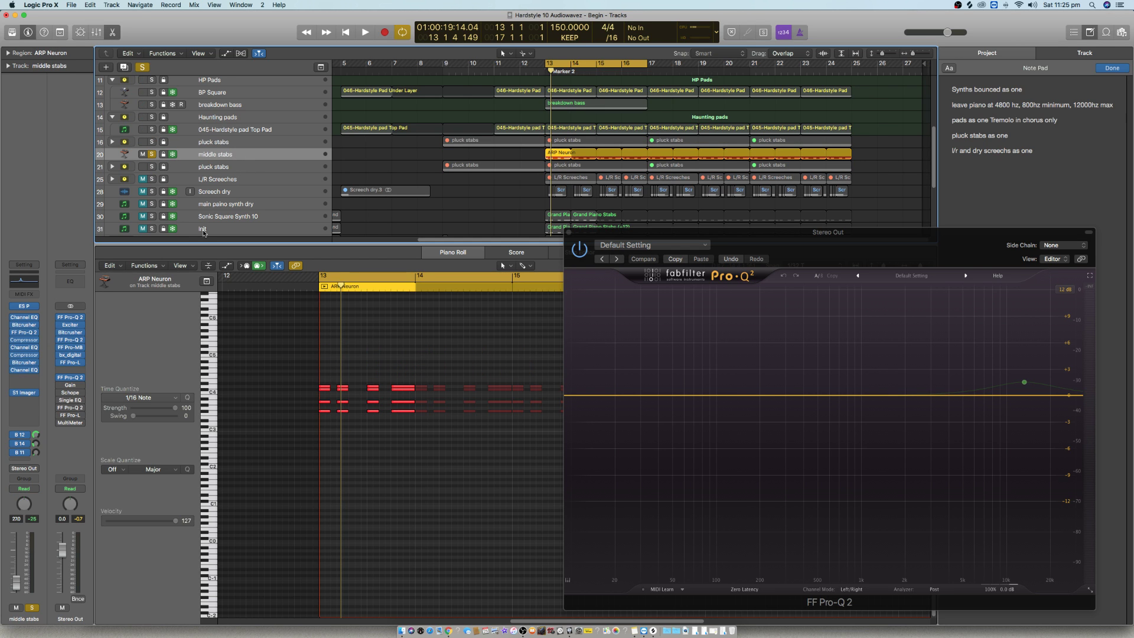
key("space")
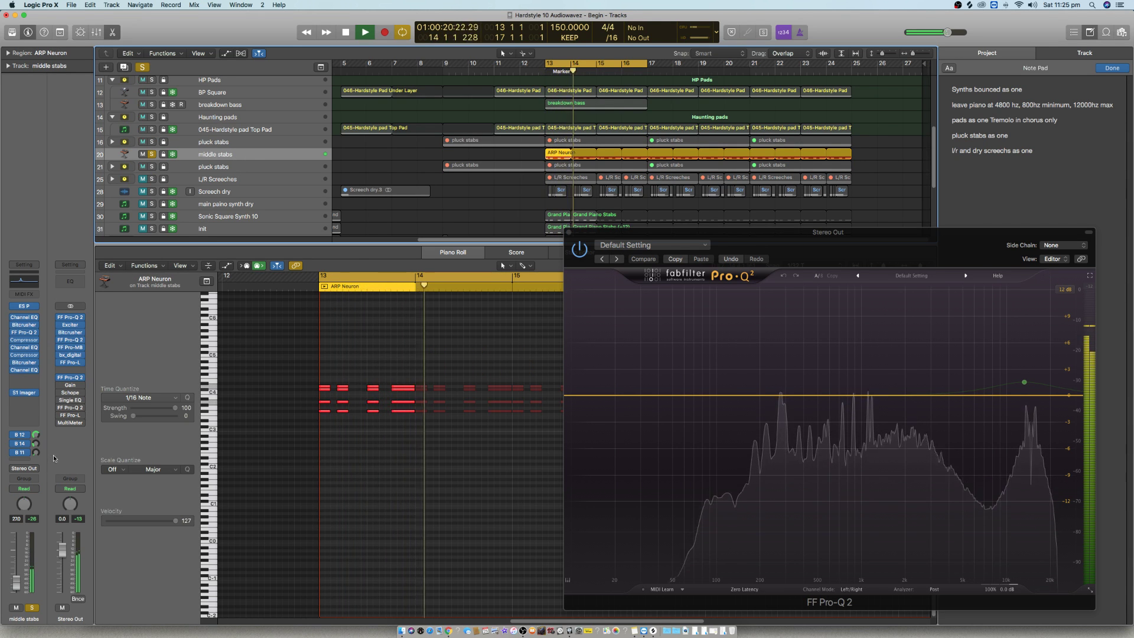
key("space")
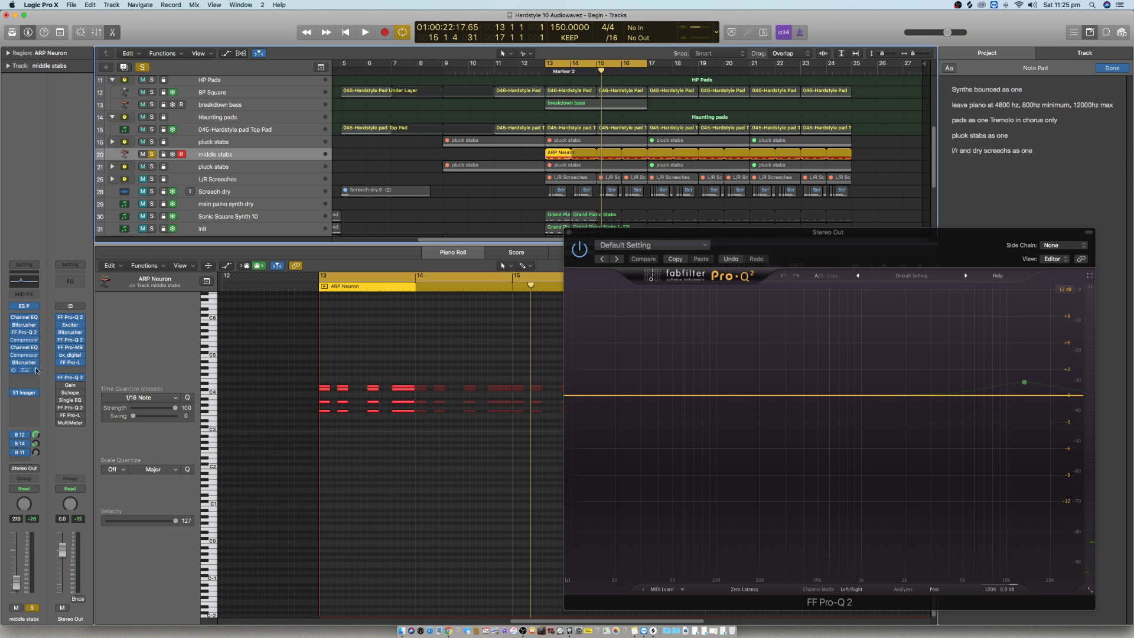
Step: Move the +7.0 dB band of the last Channel EQ on middle stabs to 1960 Hz, and play with that band switched off
left_click(28, 371)
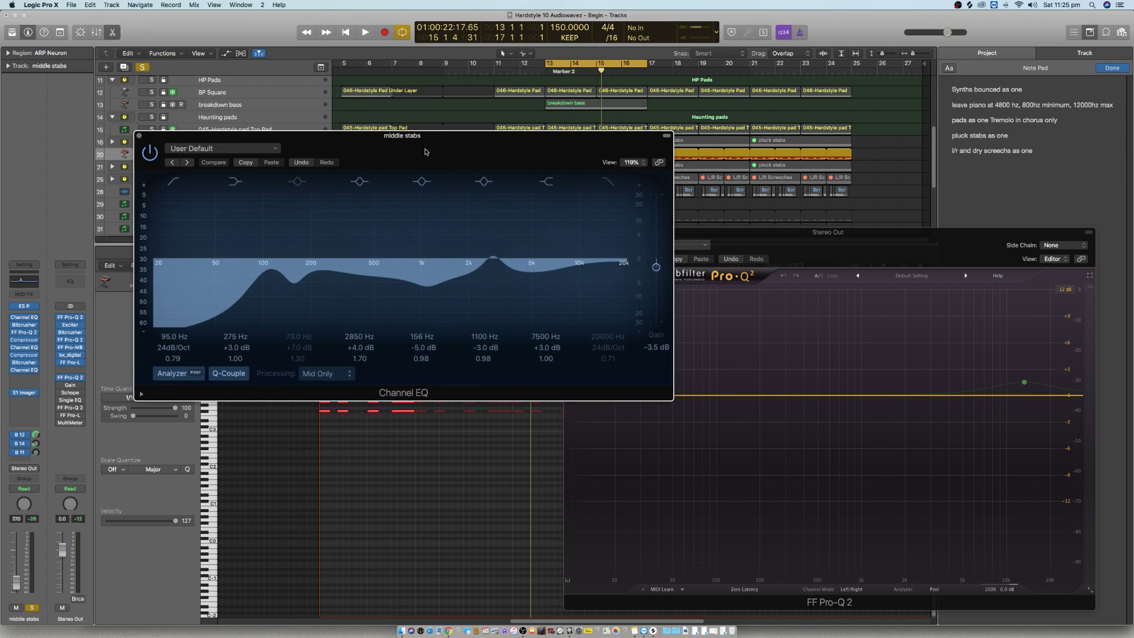
left_click(295, 338)
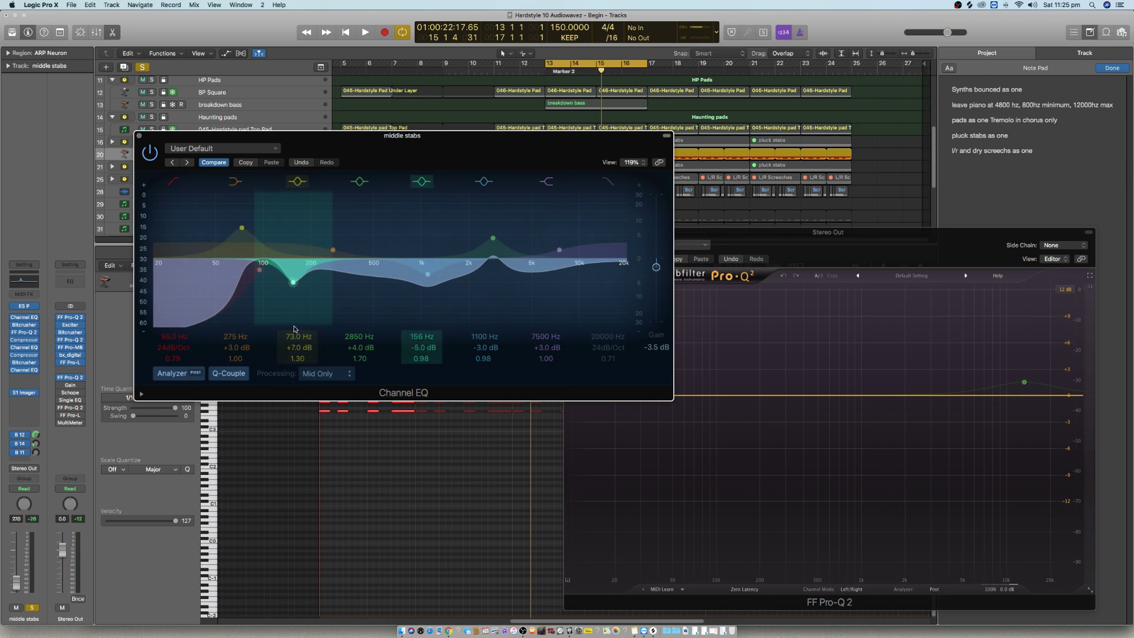
left_click_drag(295, 338, 295, 277)
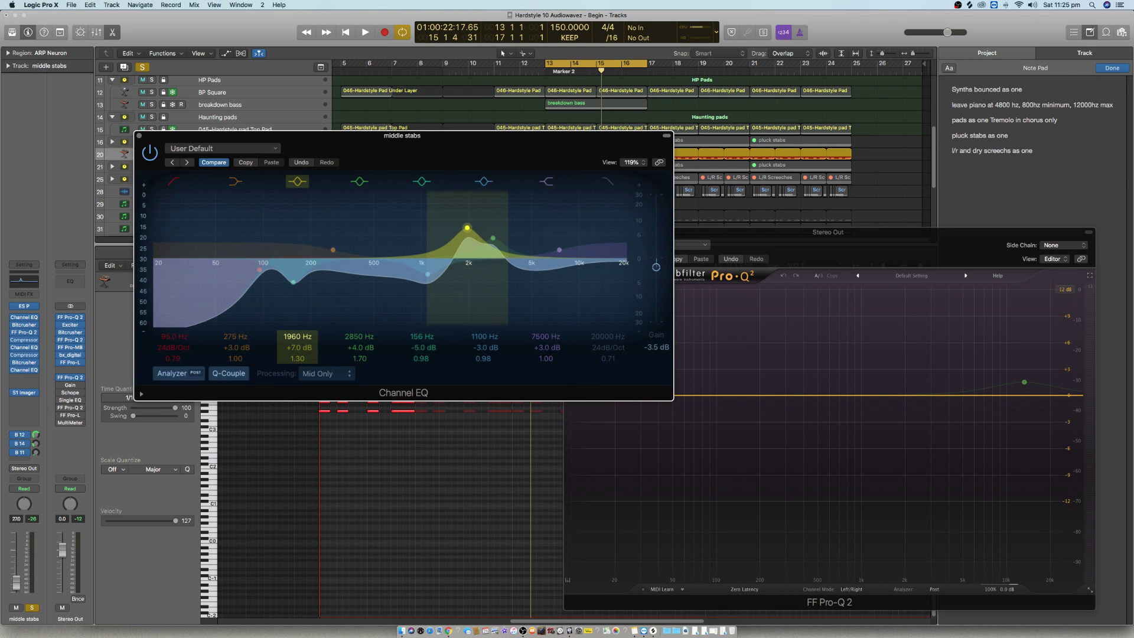
left_click(298, 339)
key("space")
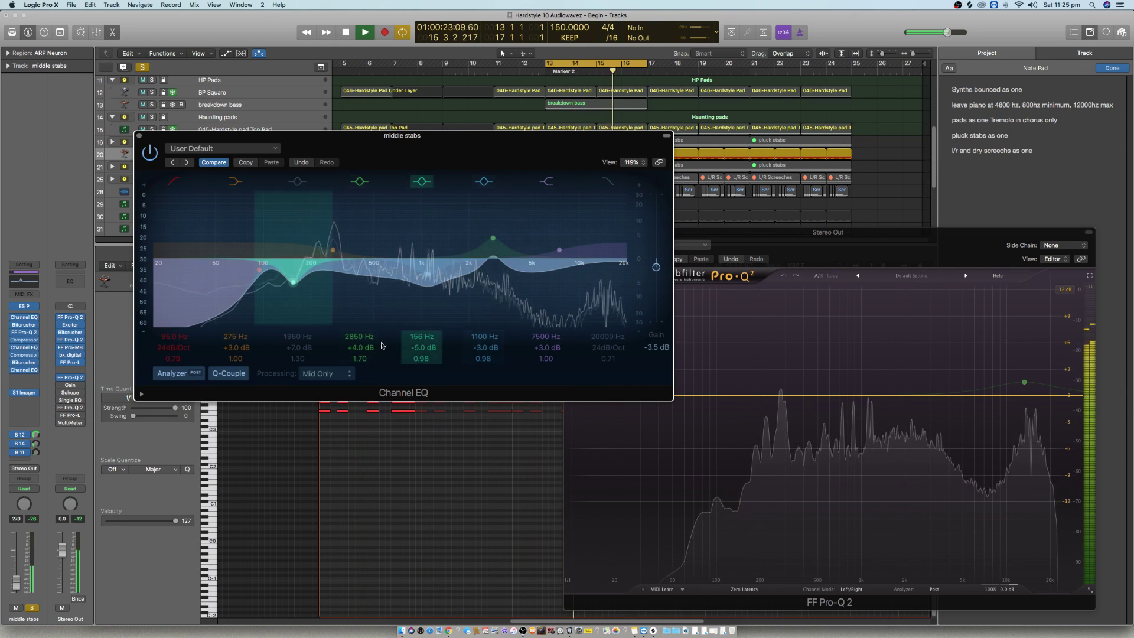
left_click(298, 182)
left_click_drag(298, 337, 298, 303)
key("space")
left_click(138, 136)
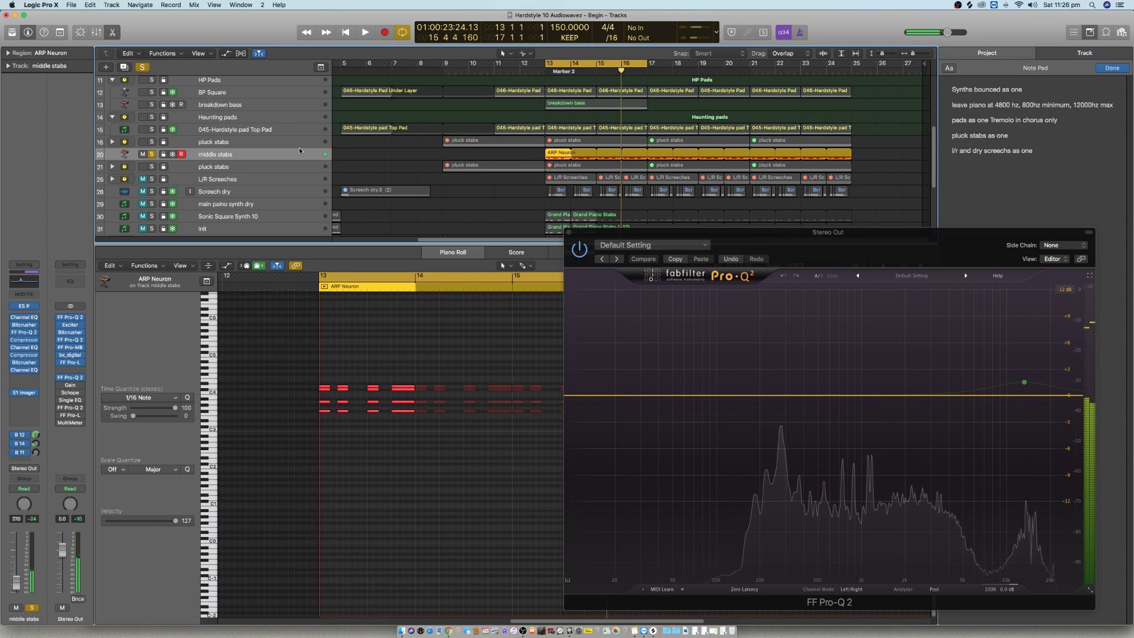
Step: Solo both pluck stabs stacks alongside middle stabs, and compare the notes of the first stack with those of middle stabs
left_click(152, 142)
left_click(152, 167)
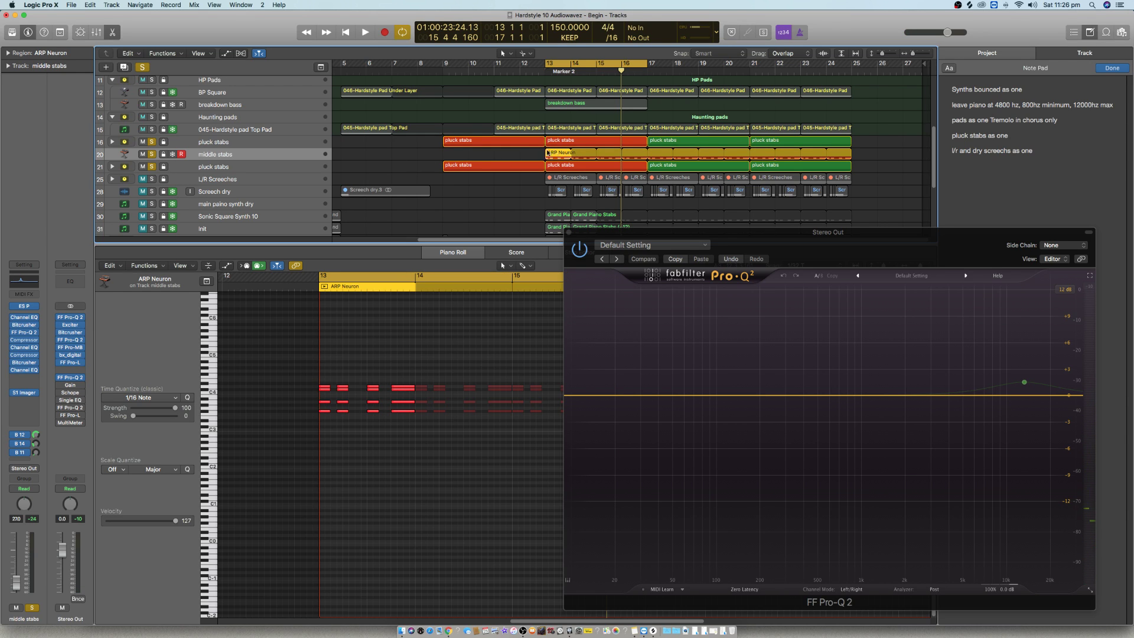
left_click(474, 156)
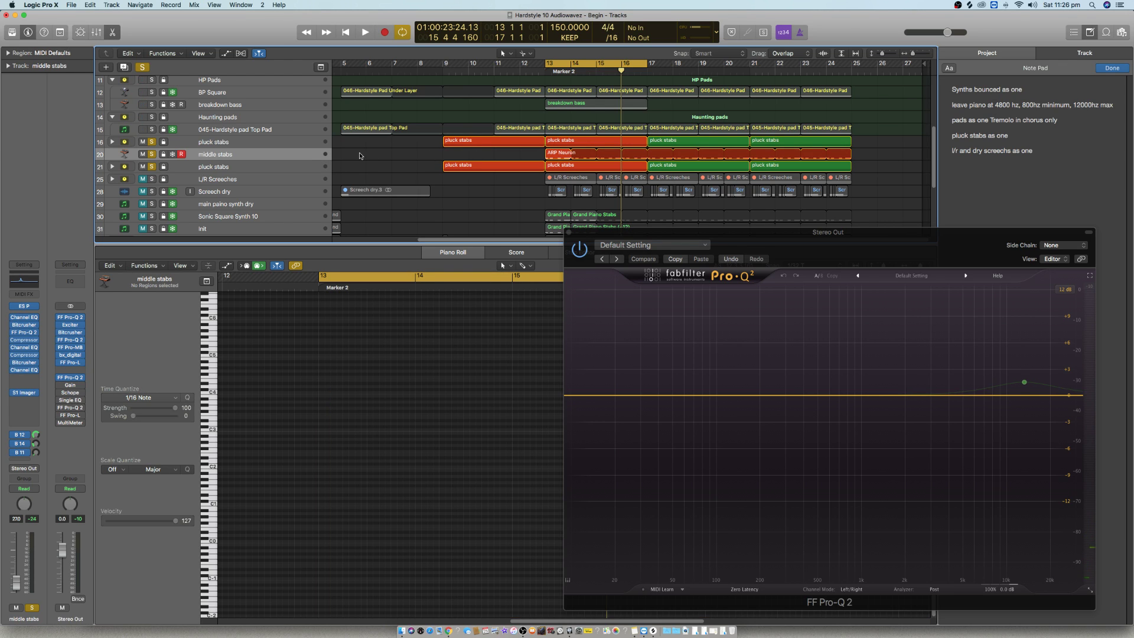
left_click(301, 154)
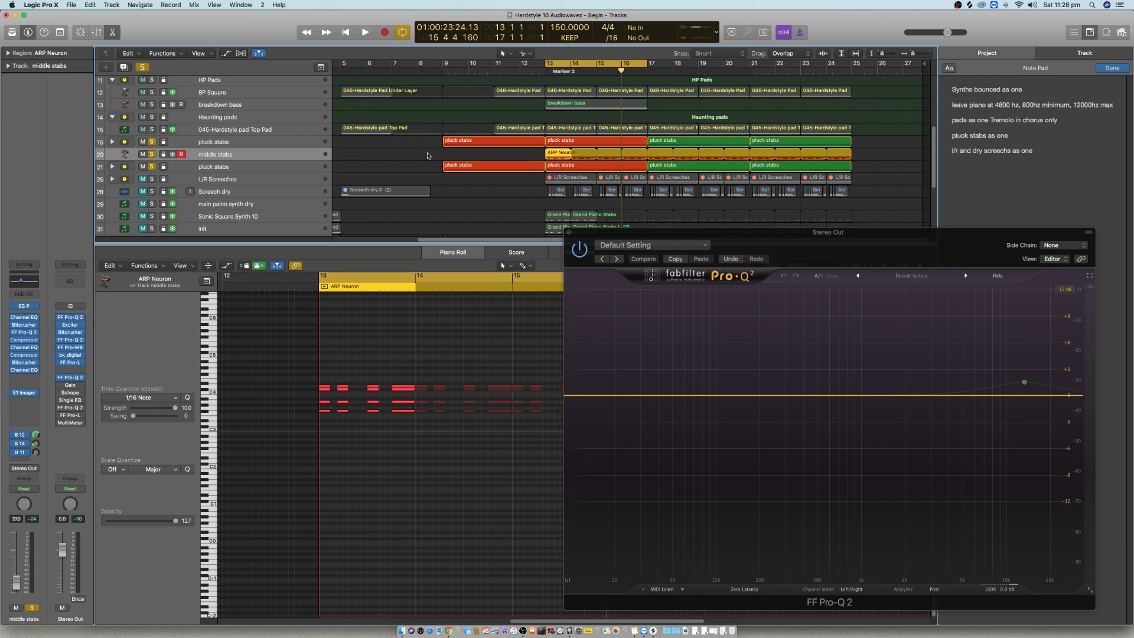
left_click(289, 140)
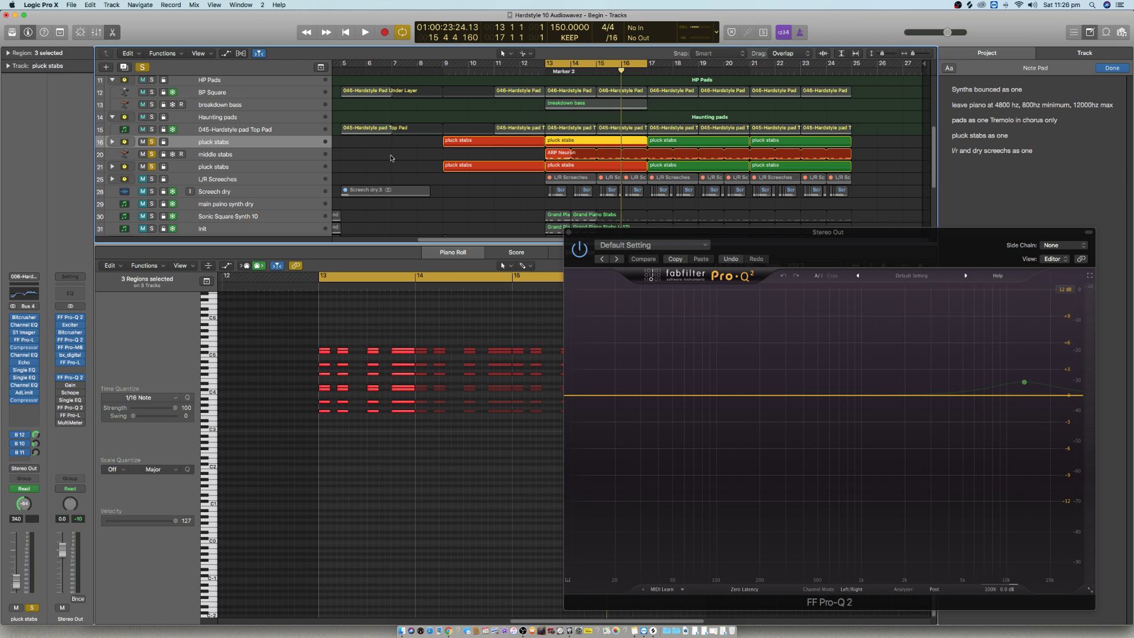
left_click(246, 156)
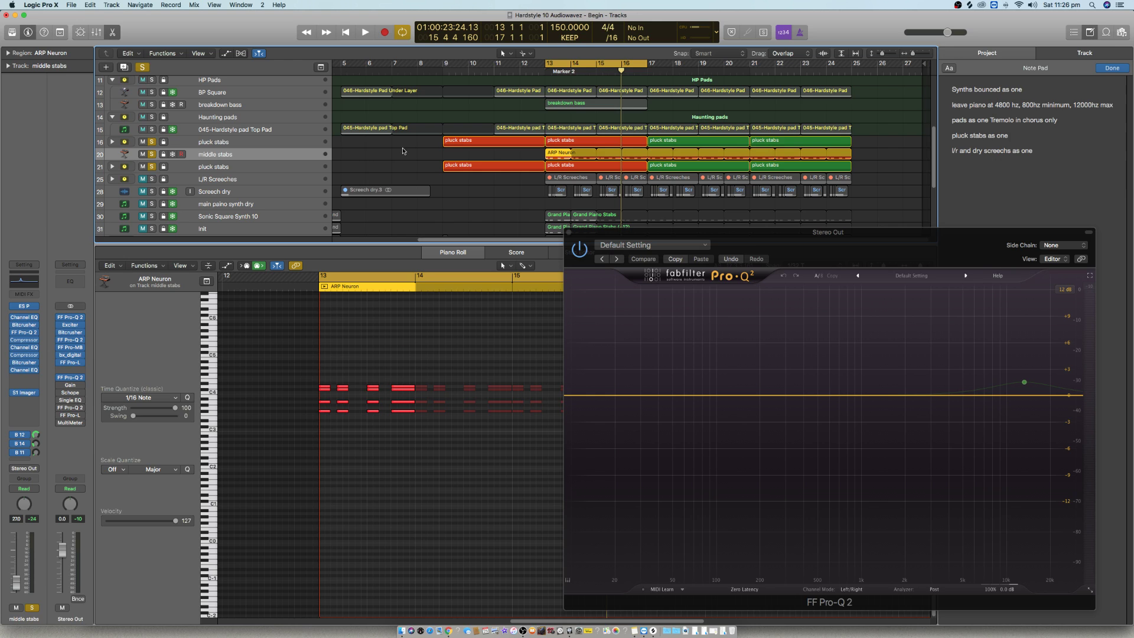
Step: Examine the S1 Imager on middle stabs, and play the soloed stabs with middle stabs taken out of solo and back in
left_click(25, 394)
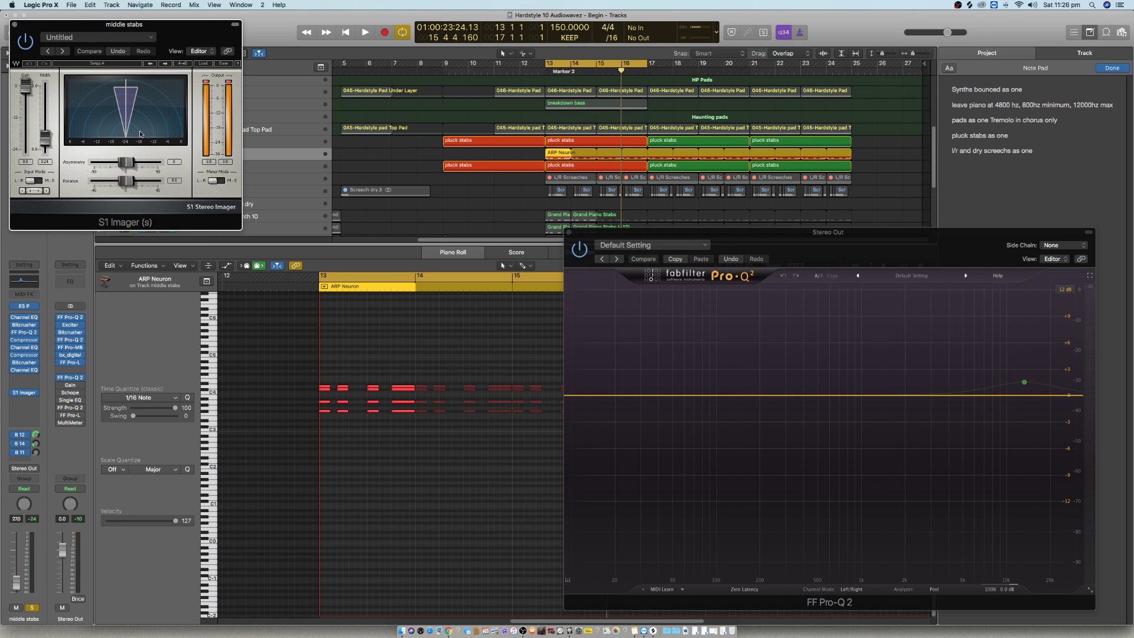
left_click(16, 26)
key("space")
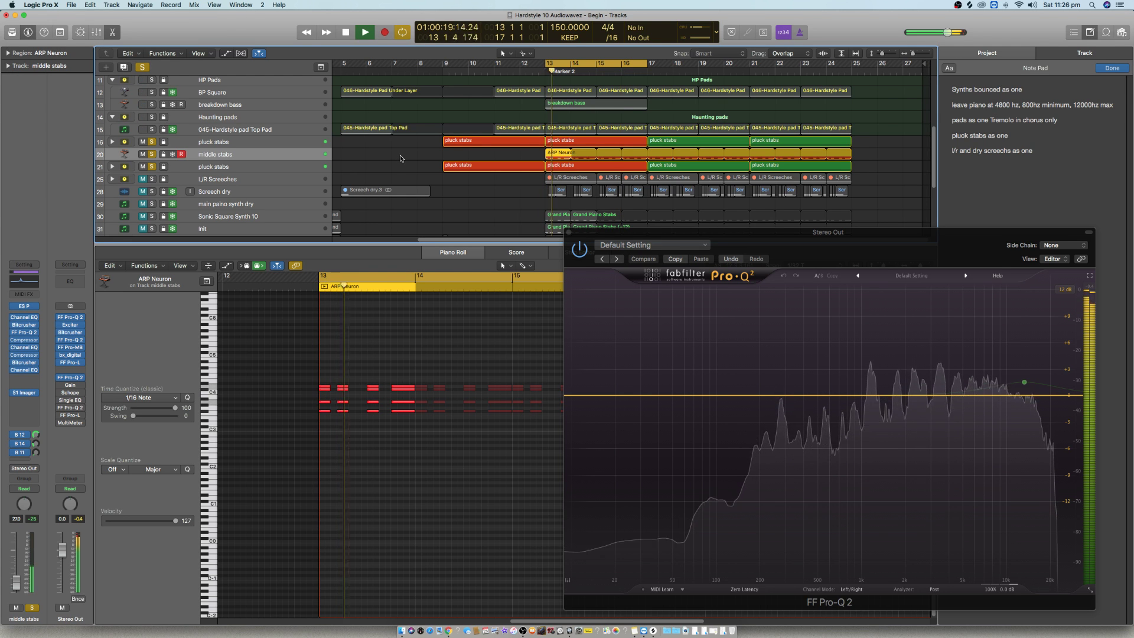
left_click(143, 154)
left_click(151, 155)
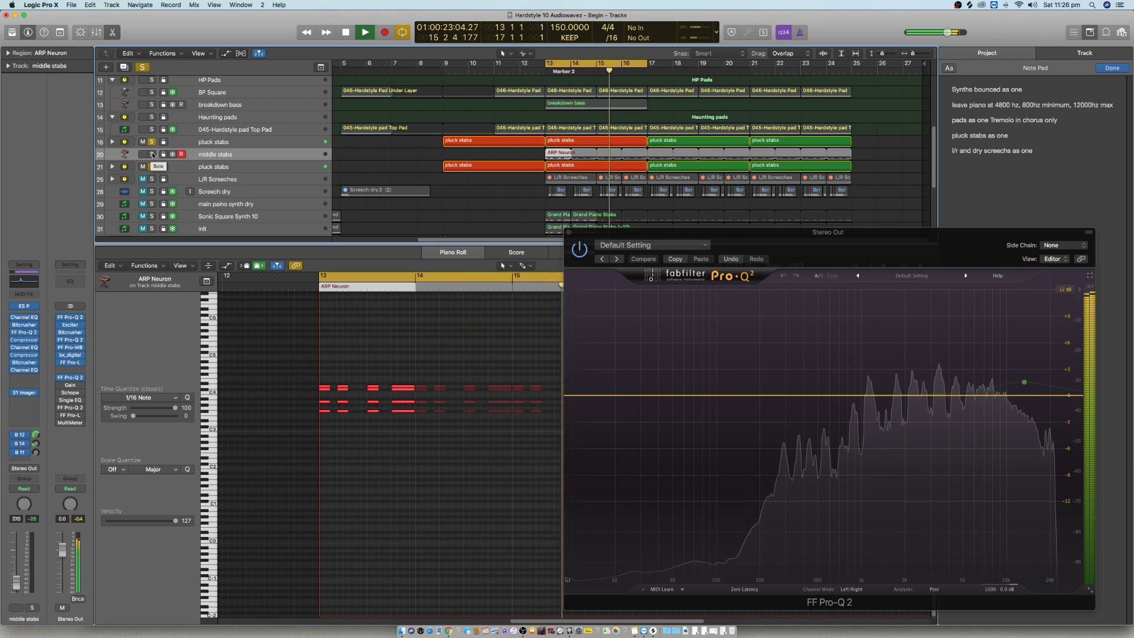
left_click(152, 155)
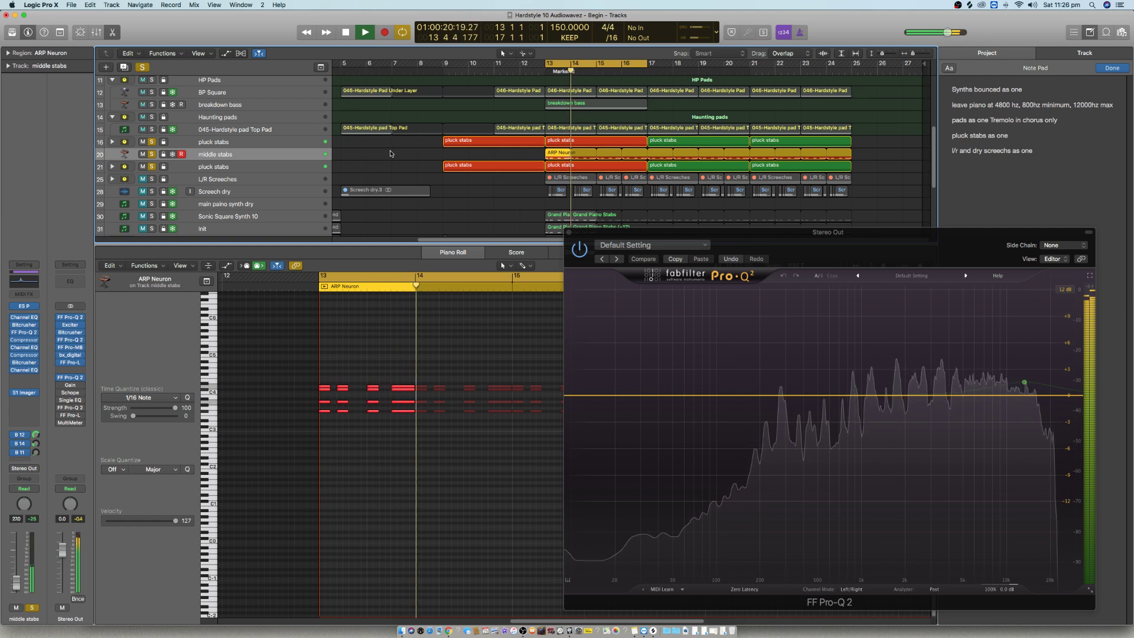
key("space")
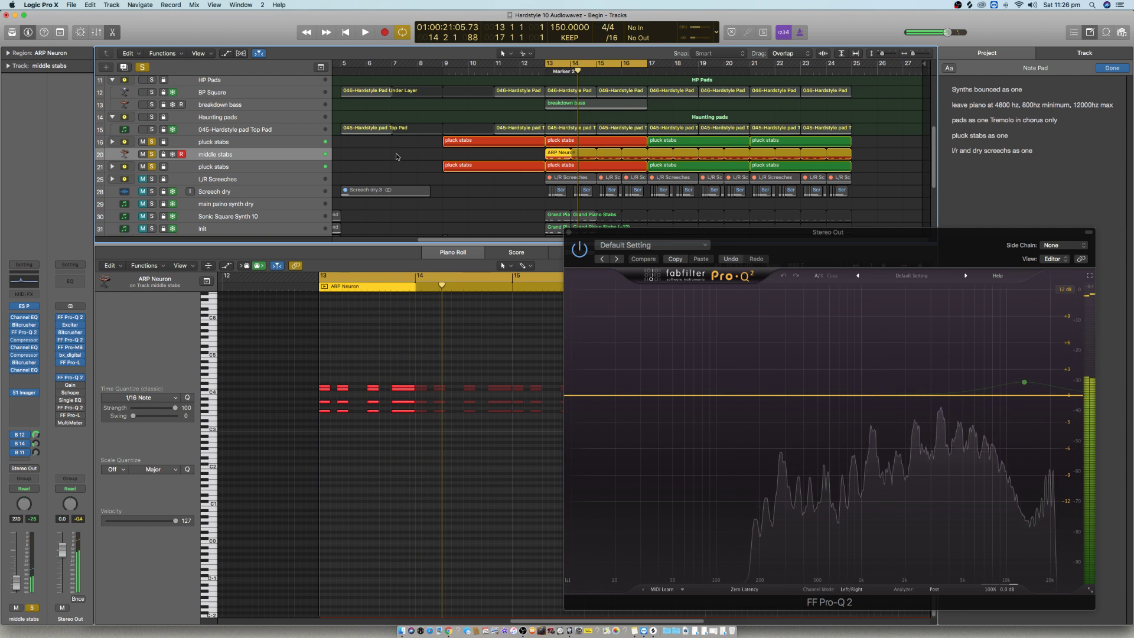
Step: Take middle stabs and both pluck stabs stacks out of solo, and solo and expand the L/R Screeches stack
left_click(152, 167)
left_click_drag(152, 151, 152, 142)
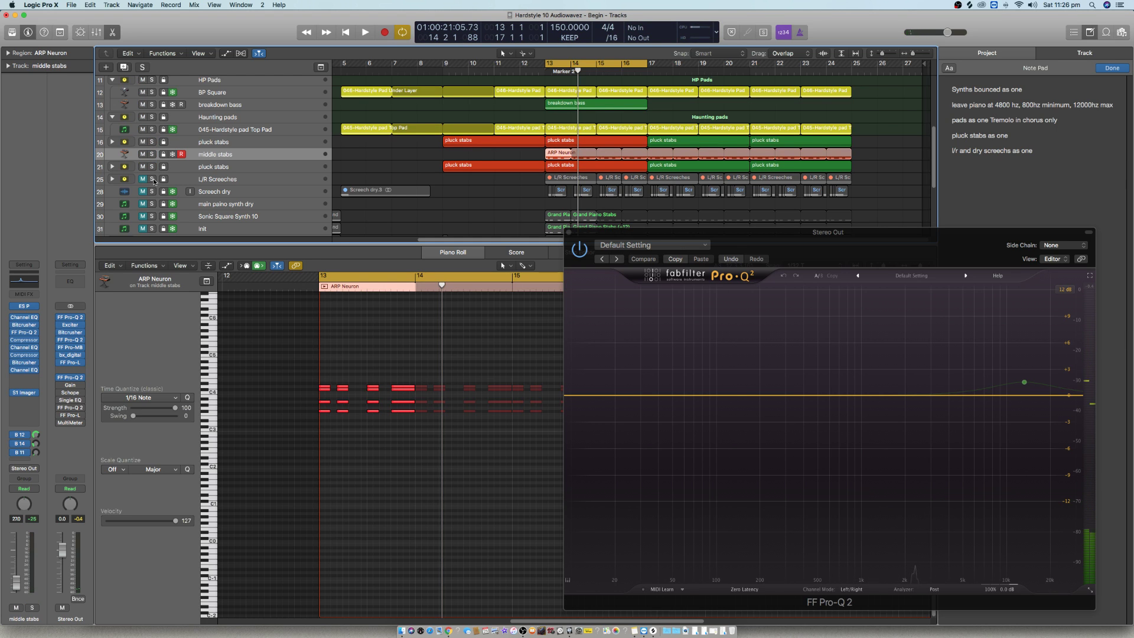
left_click(152, 179)
left_click(195, 178)
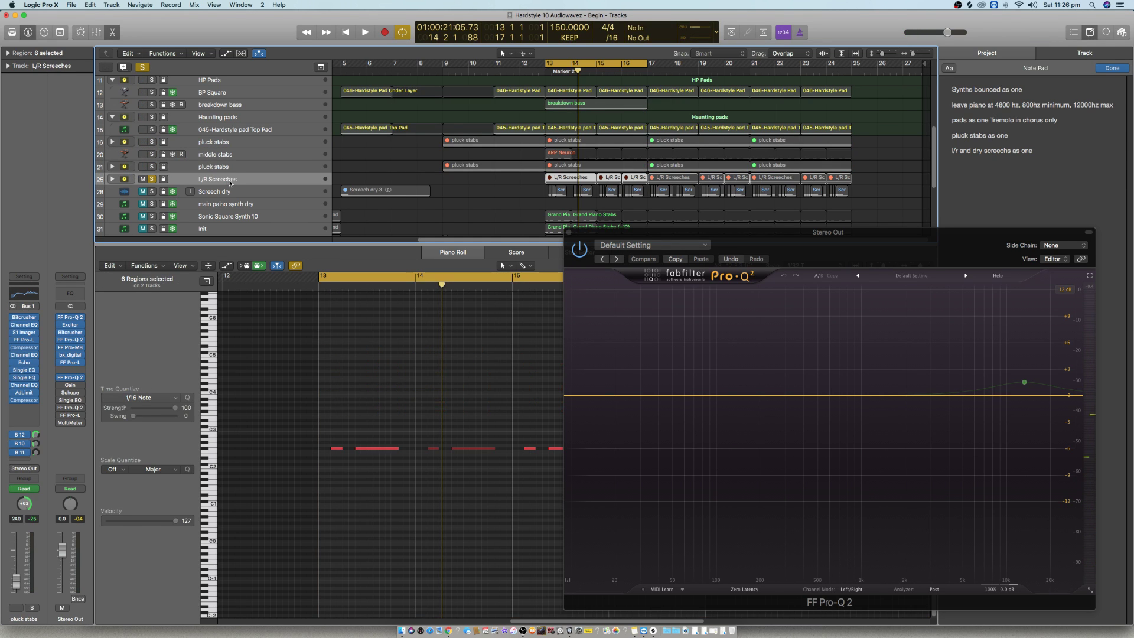
left_click(113, 180)
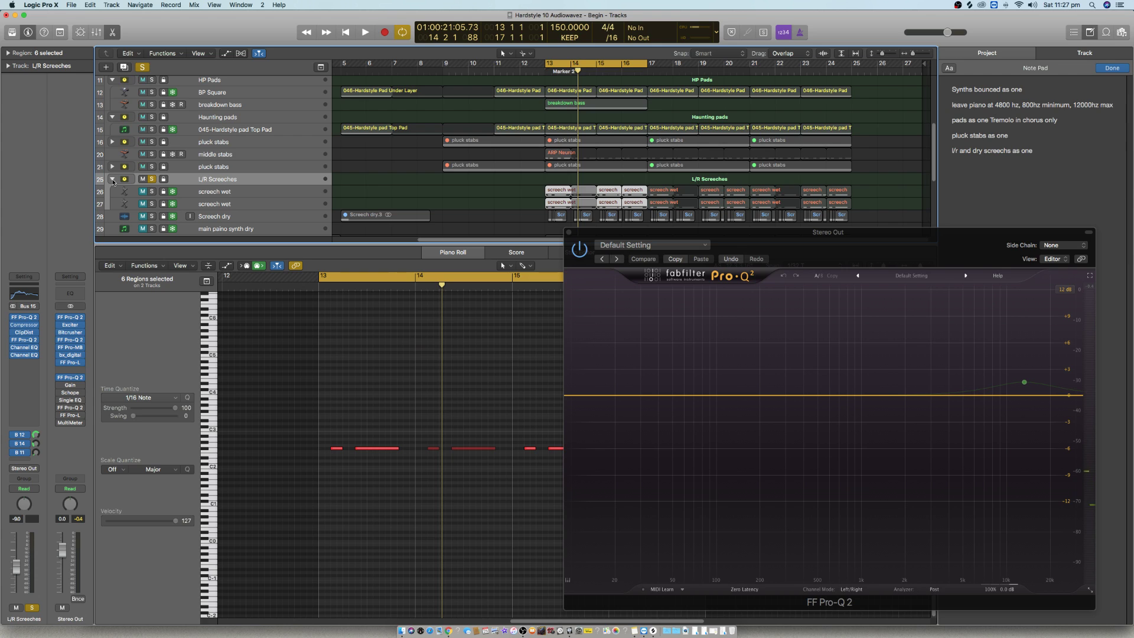
Step: Compare the channel settings of the two screech wet tracks and unmute both tracks
left_click(241, 191)
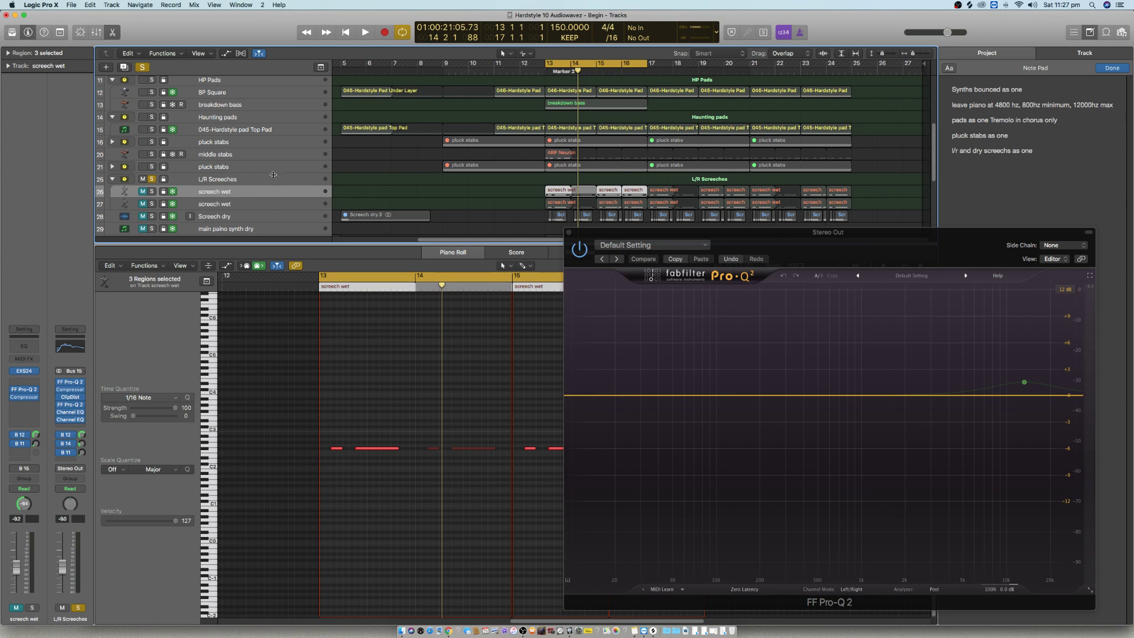
left_click(251, 207)
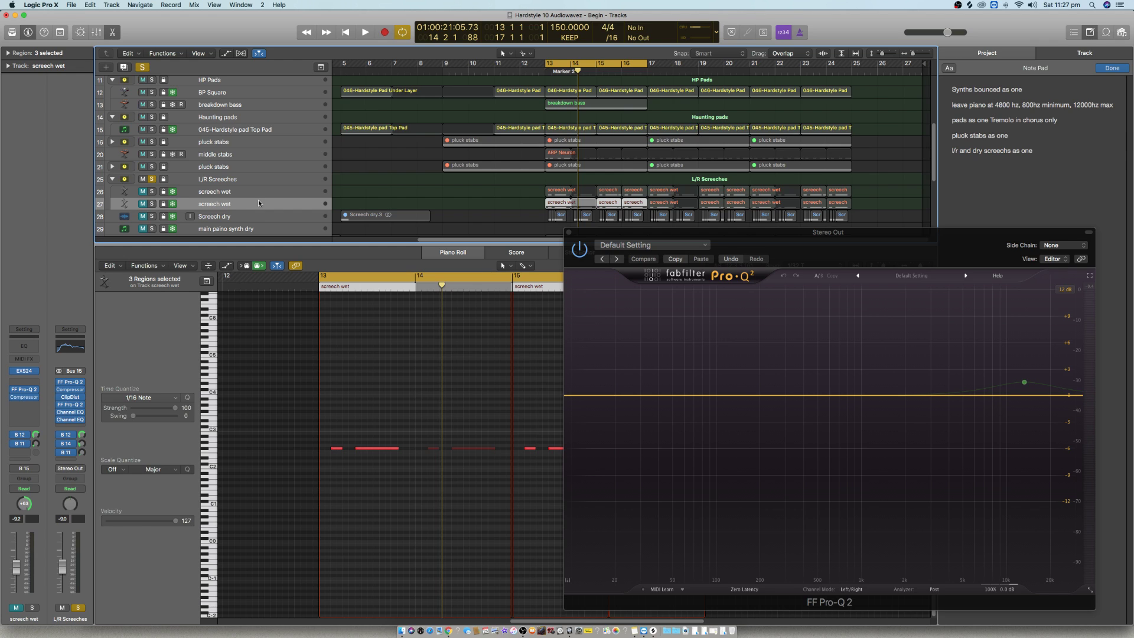
left_click_drag(143, 192, 142, 203)
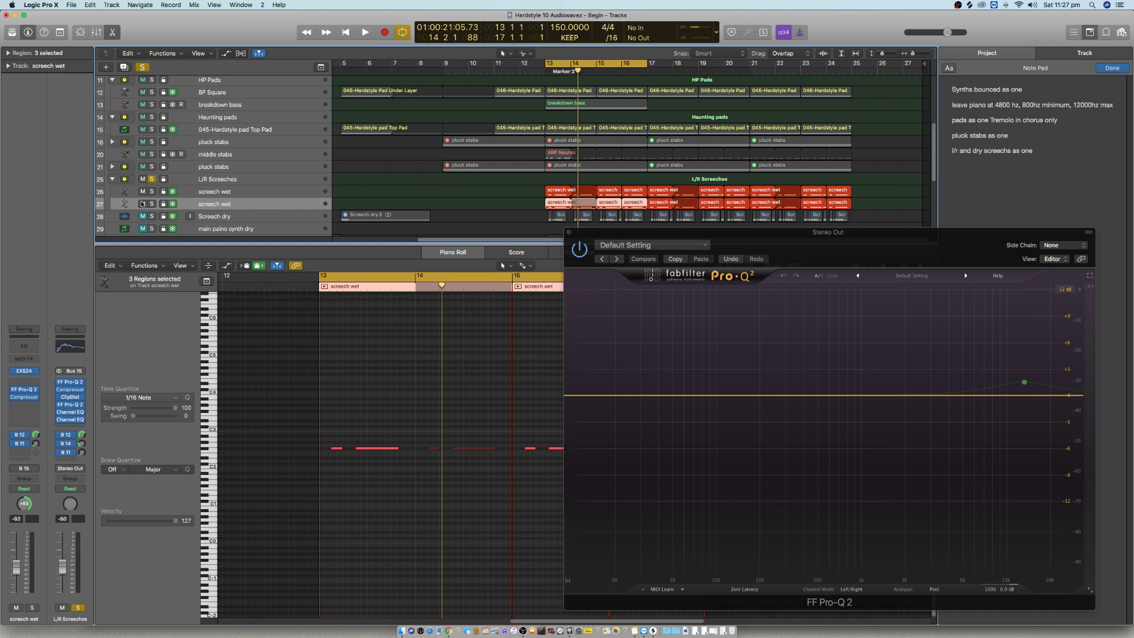
Step: Examine the Screech dry.3 region's waveform, and compare the L/R Screeches stack's effects with those of its first screech wet track
scroll(213, 197, "down", 1)
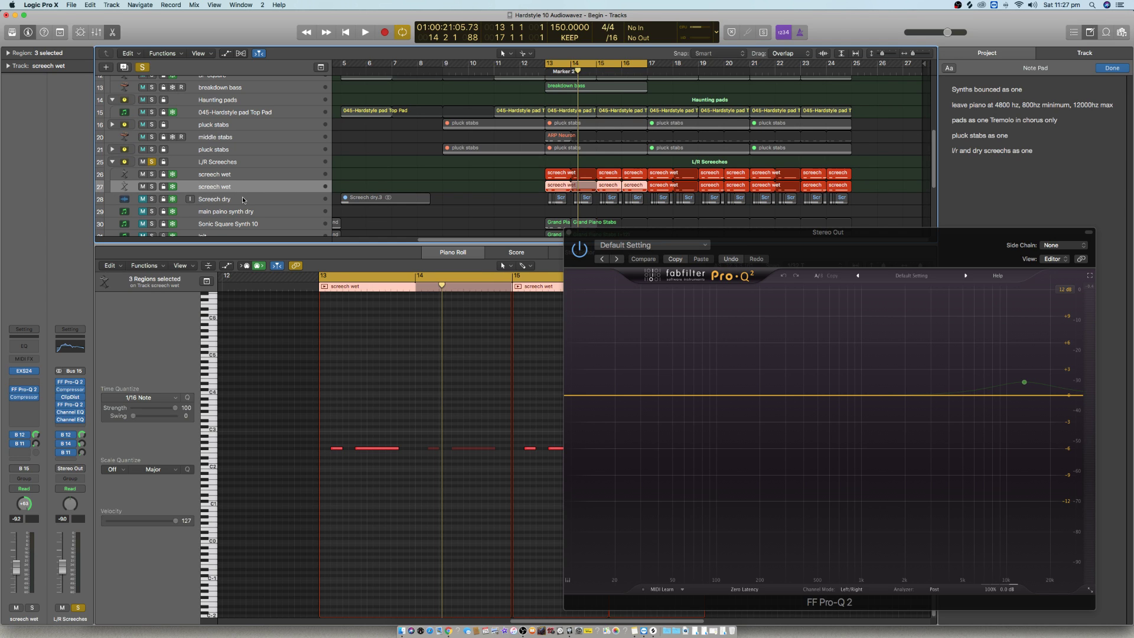
right_click(369, 199)
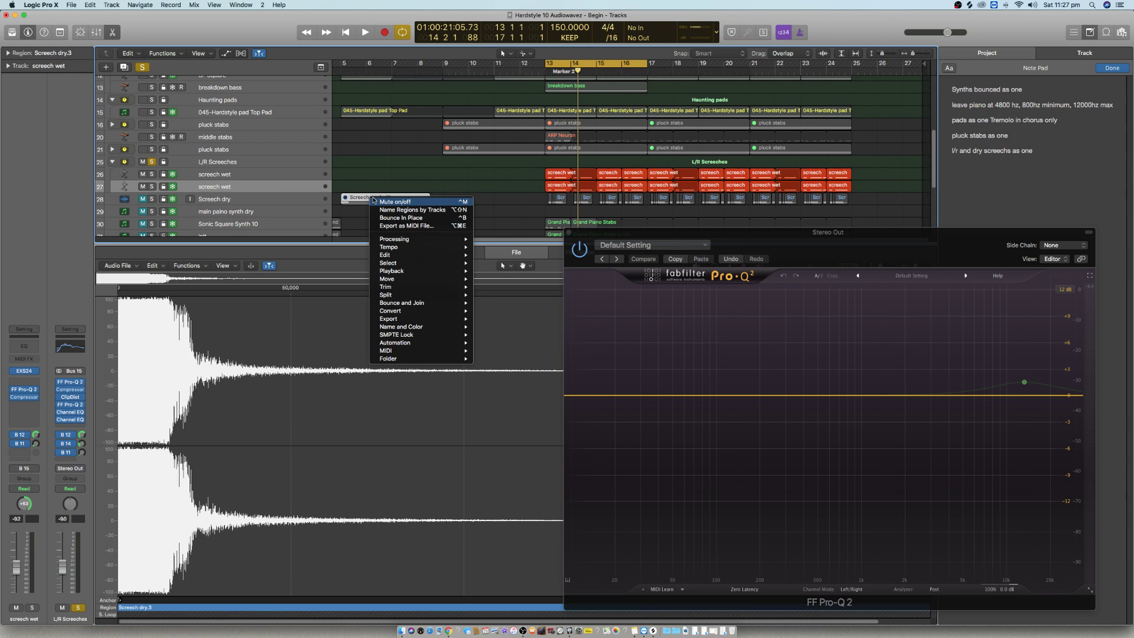
left_click(397, 178)
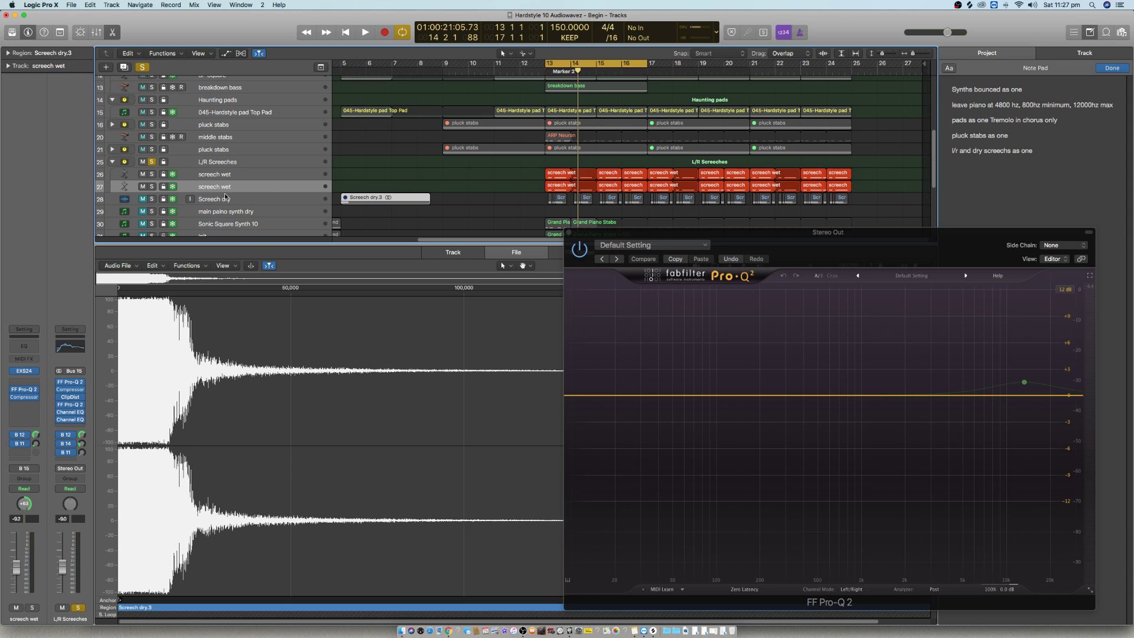
left_click(206, 164)
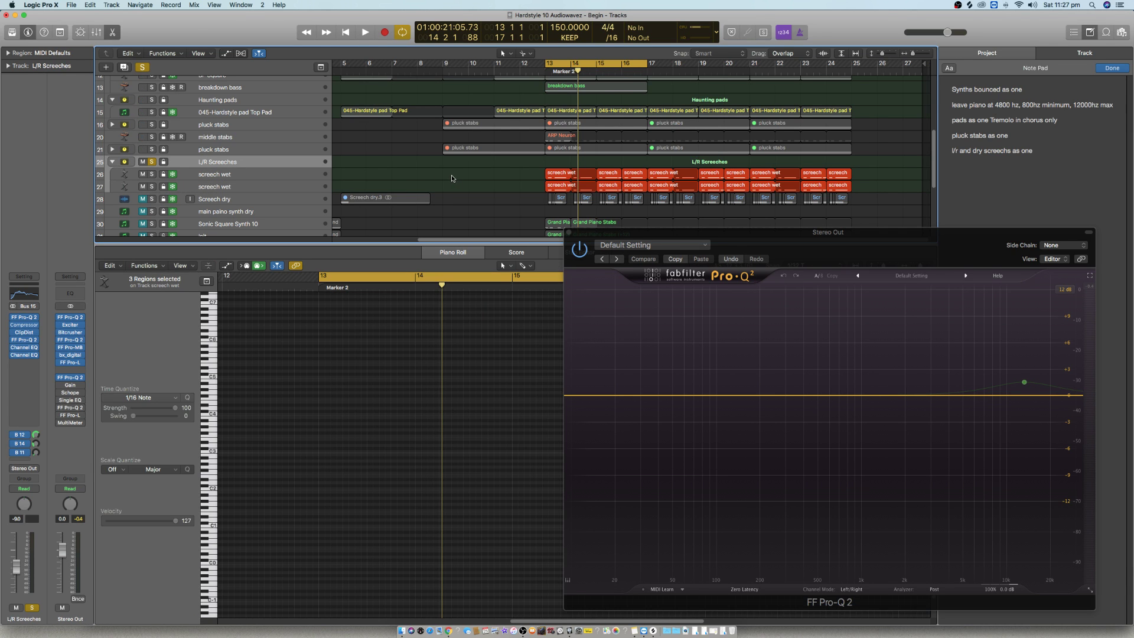
left_click(264, 174)
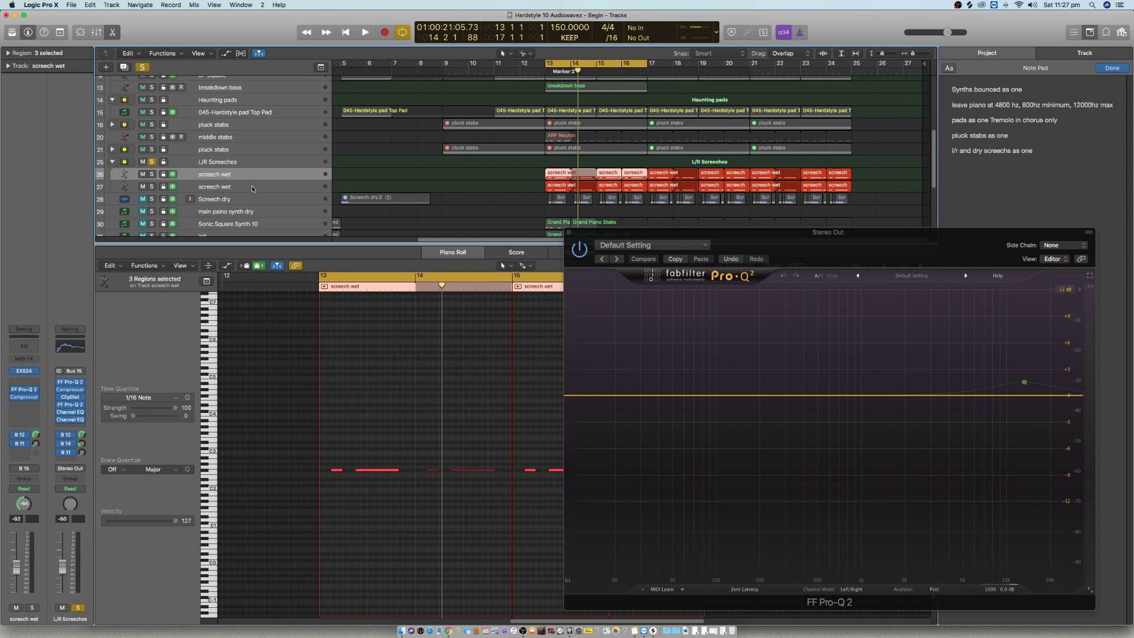
left_click(252, 165)
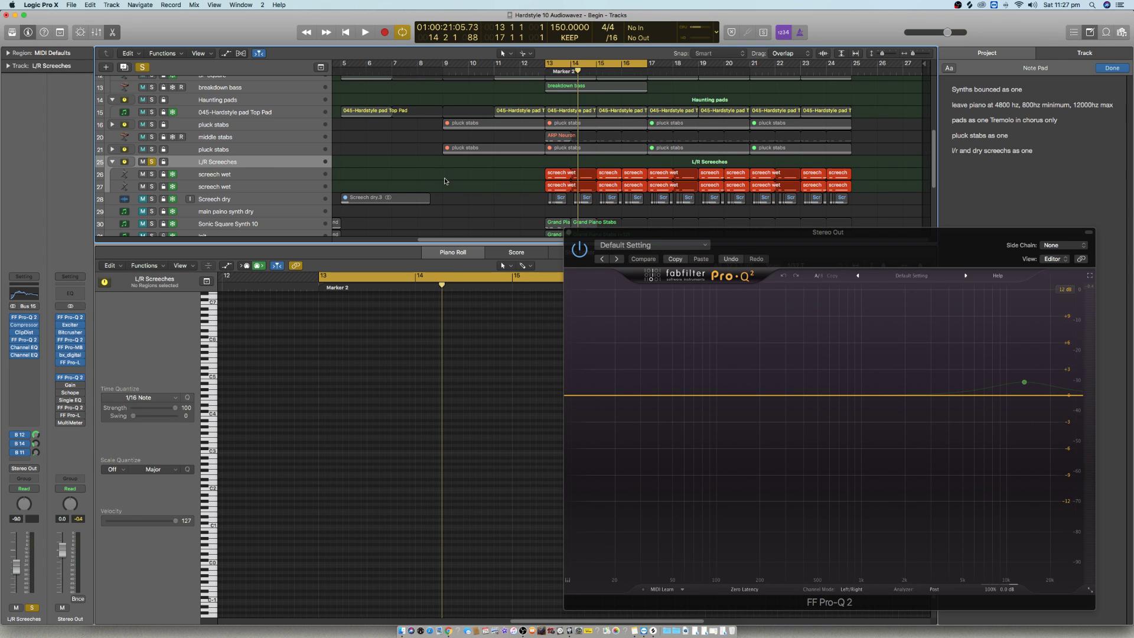
Step: Play the soloed L/R Screeches stack, and show its Bus 14 delay channel and the first screech wet region's notes
key("space")
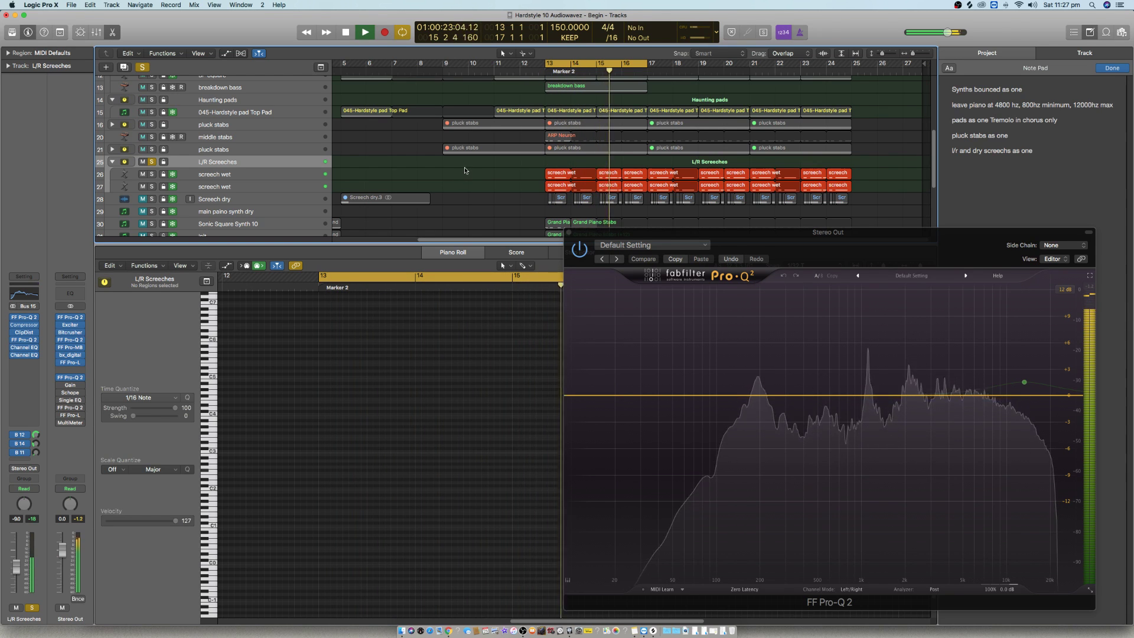
key("space")
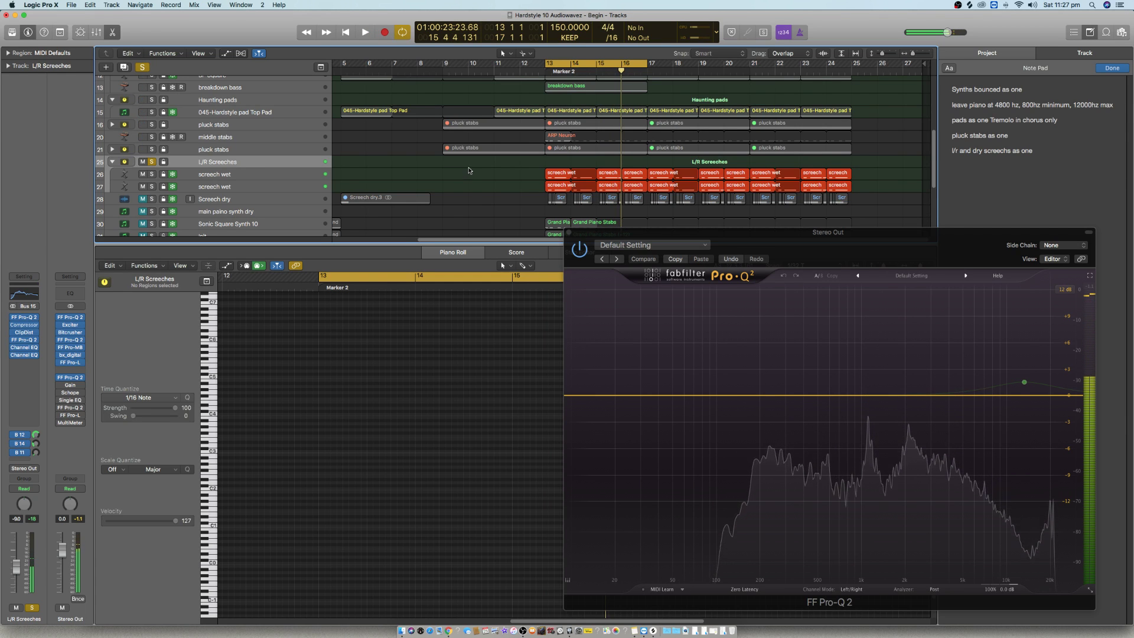
left_click(24, 444)
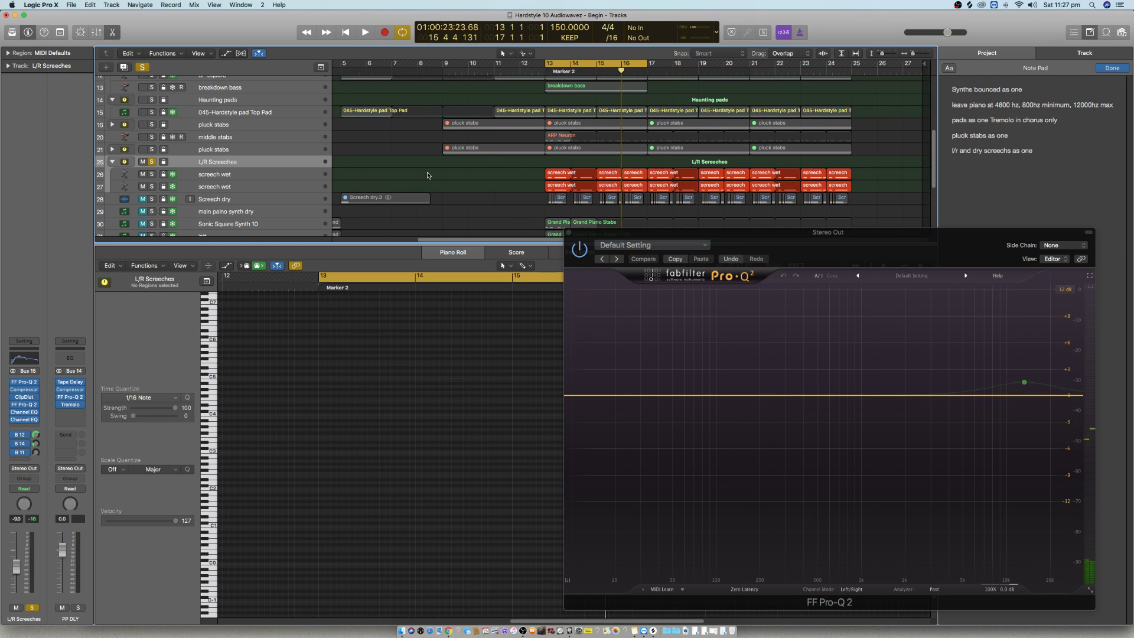
left_click(569, 172)
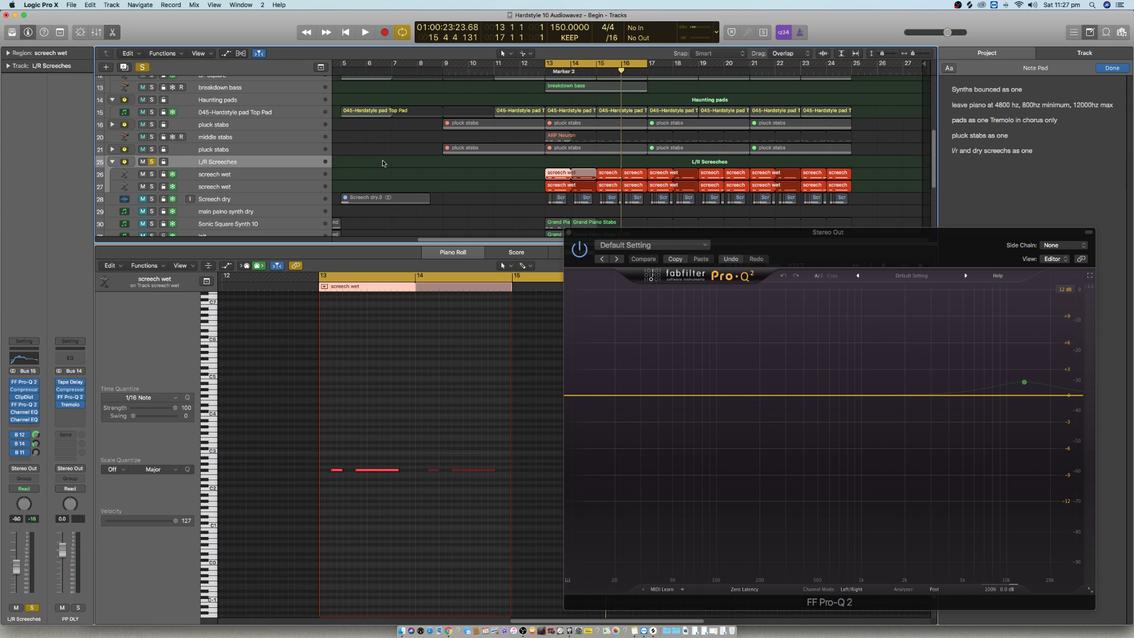
Step: Solo the Screech dry track and play it together with the soloed L/R Screeches stack
left_click(153, 199)
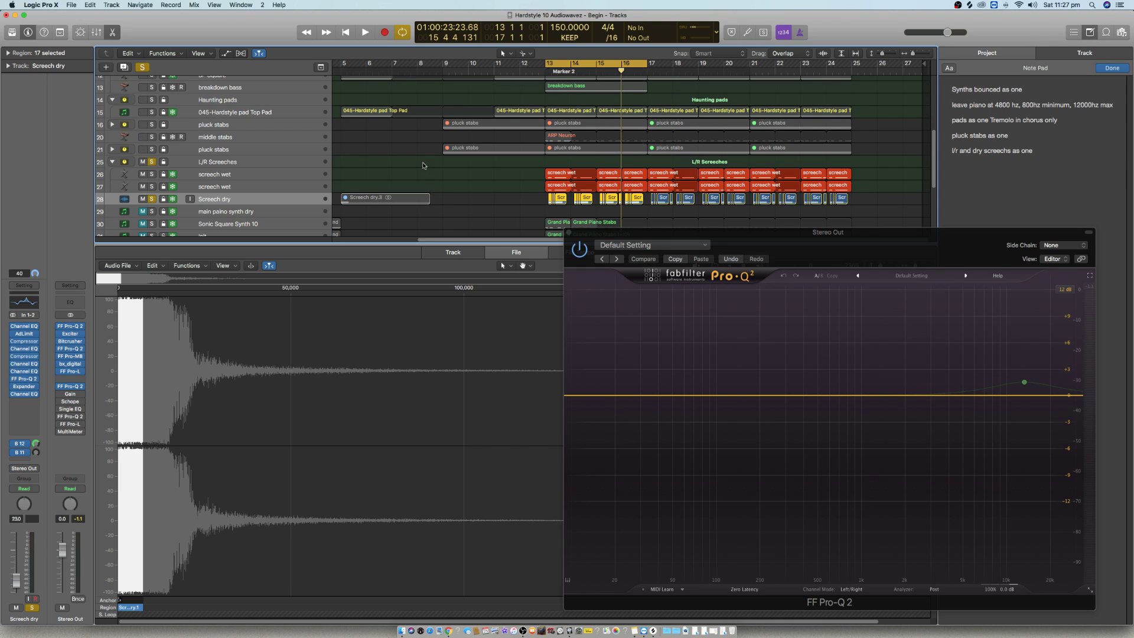
key("space")
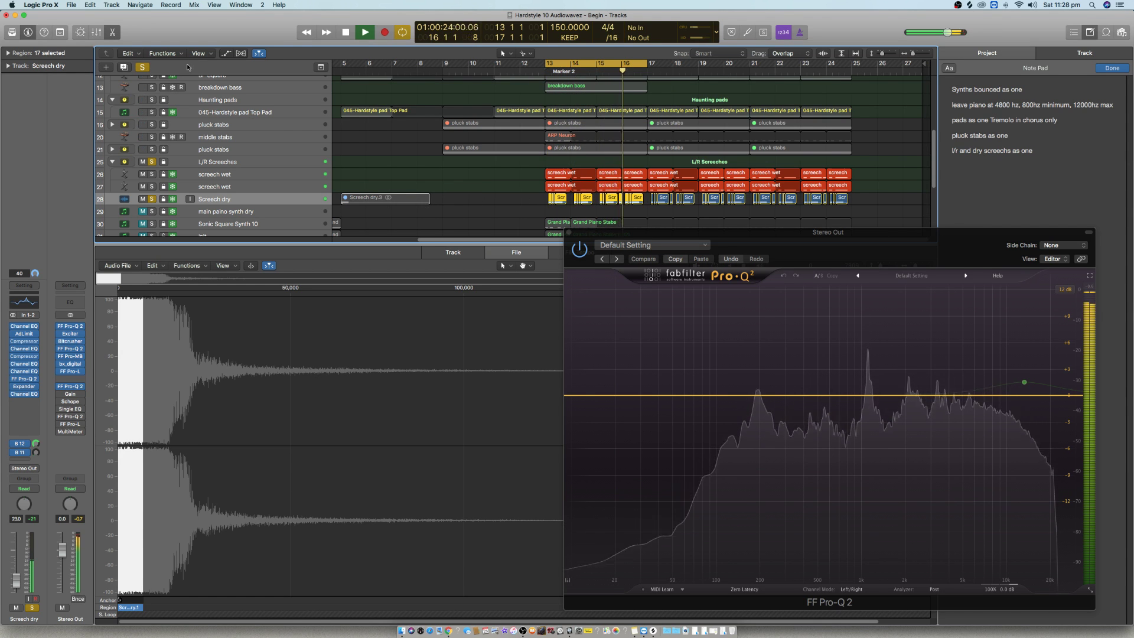
key("space")
Step: Close the audio editor to show the full track list, move the Stereo Out Pro-Q 2 window aside and enlarge the timeline
left_click(112, 32)
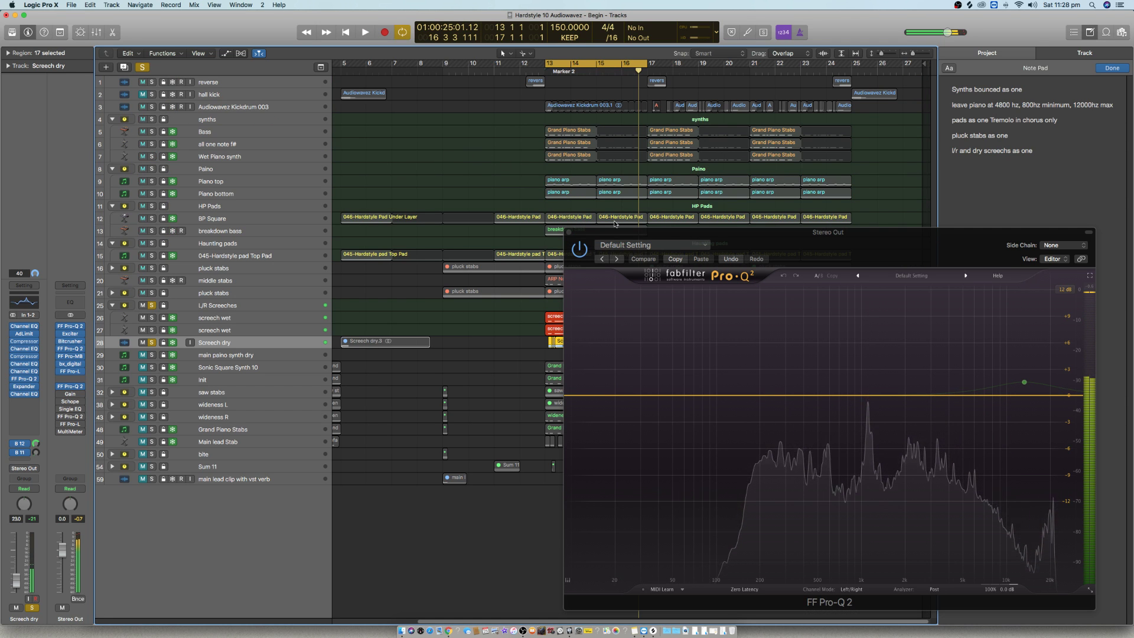
left_click_drag(677, 235, 699, 231)
scroll(500, 363, "up", 7)
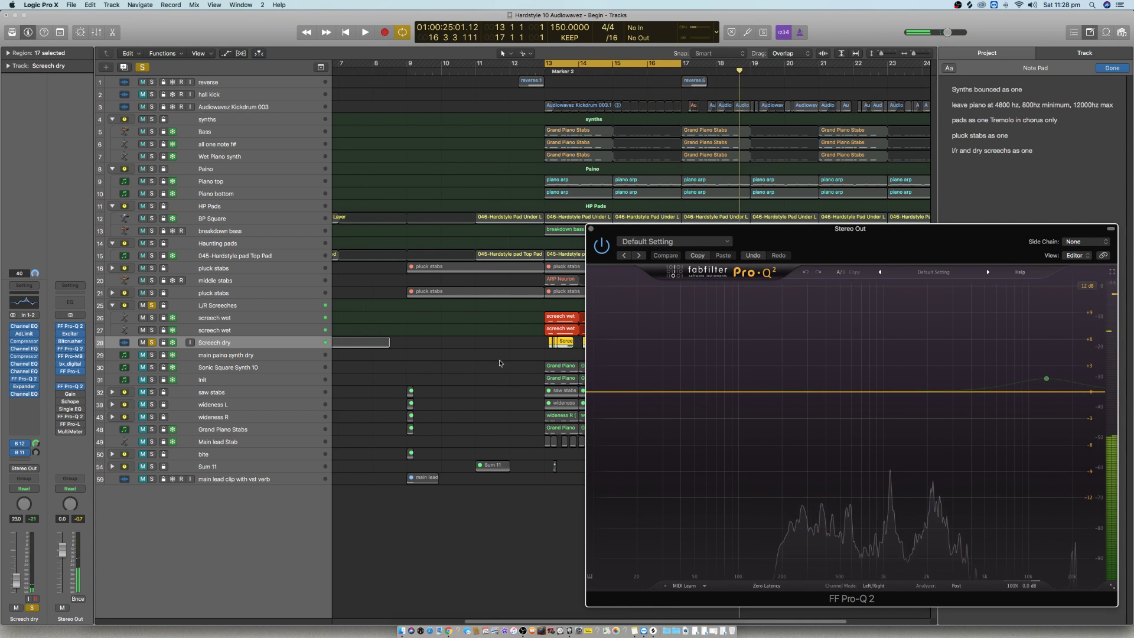
Step: Examine the screech wet and Screech dry regions at bar 13, selecting the two short Screech dry regions
scroll(499, 362, "right", 5)
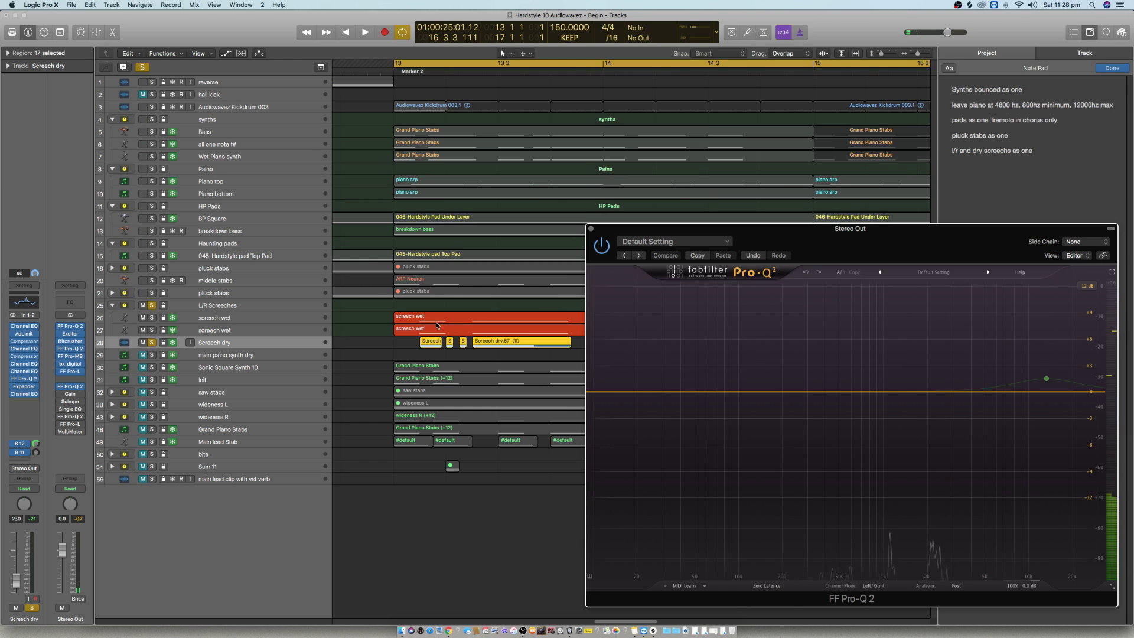
left_click(314, 319)
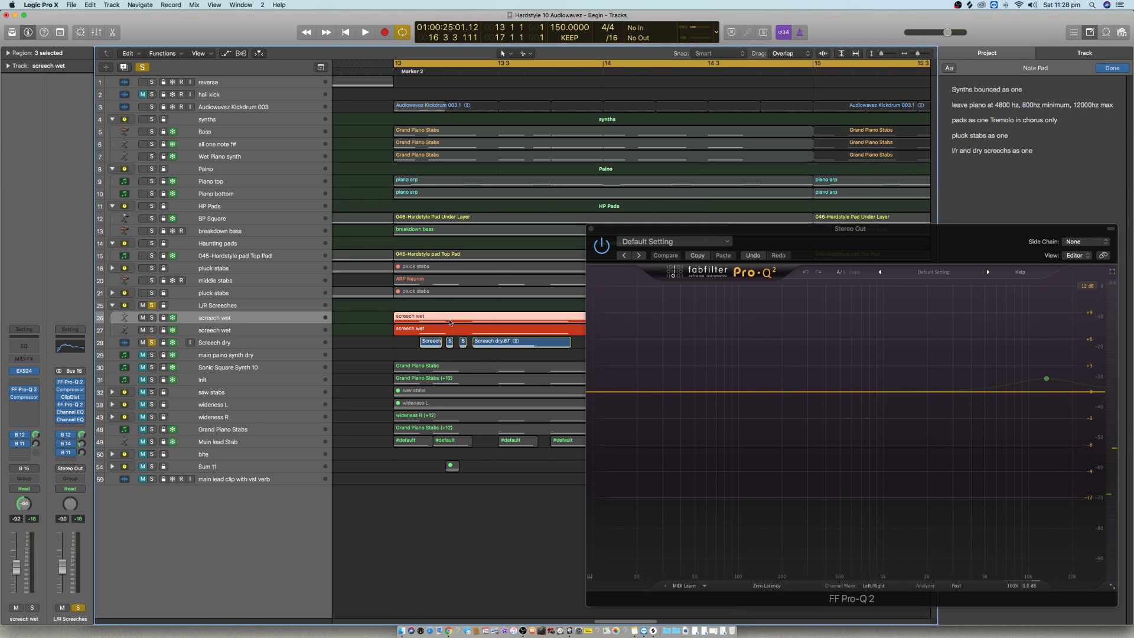
scroll(449, 339, "right", 3)
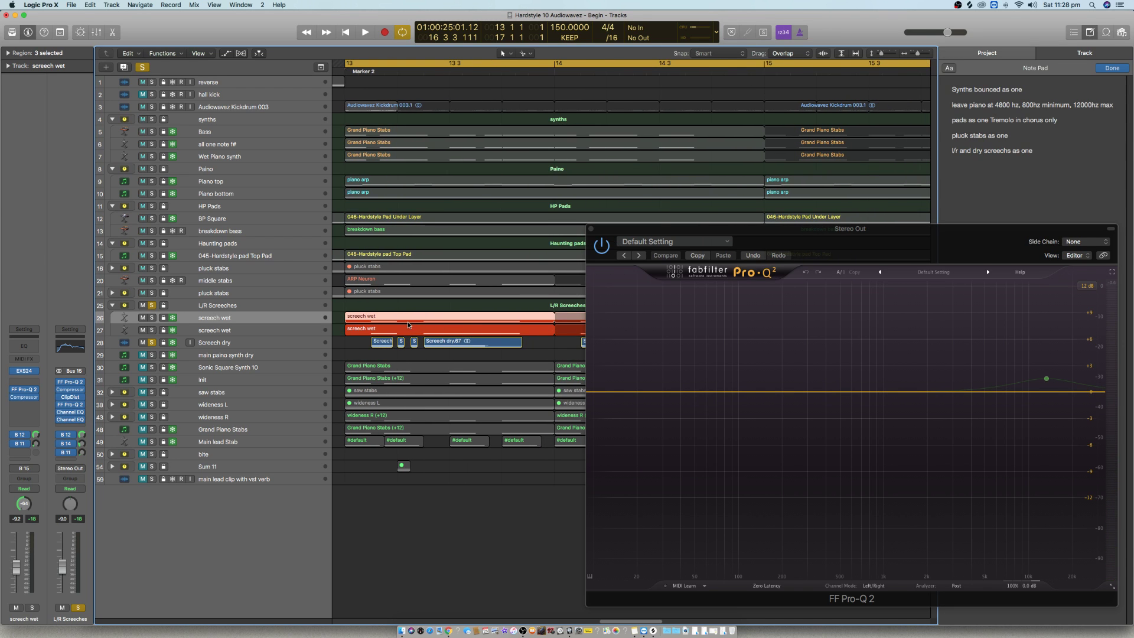
left_click(415, 343)
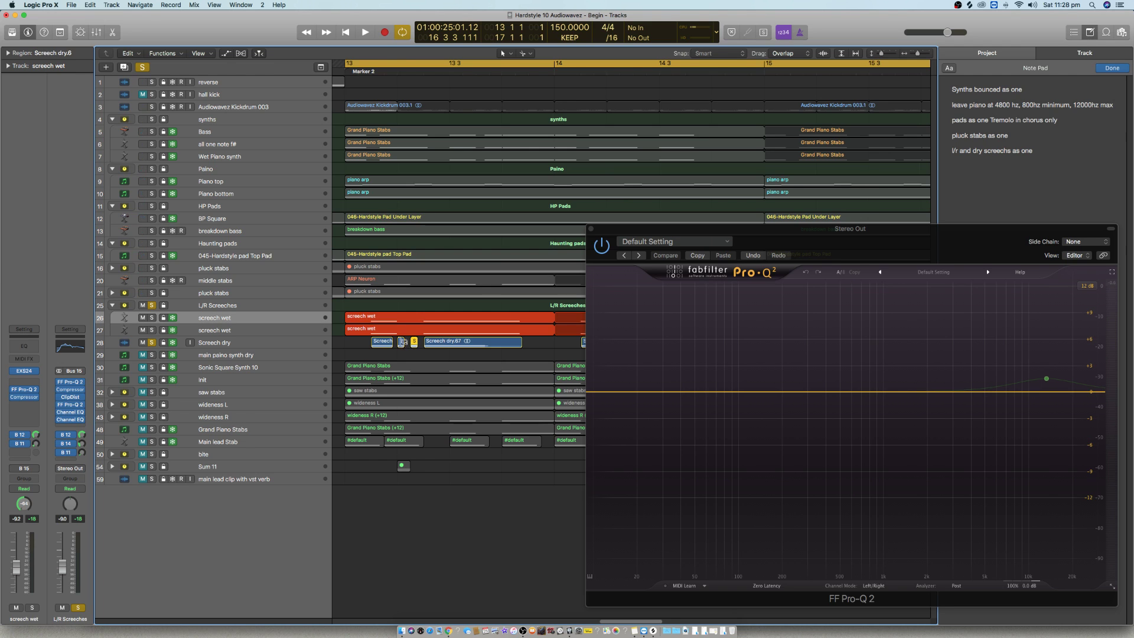
left_click(401, 343, "shift")
scroll(408, 348, "up", 3)
scroll(403, 369, "right", 5)
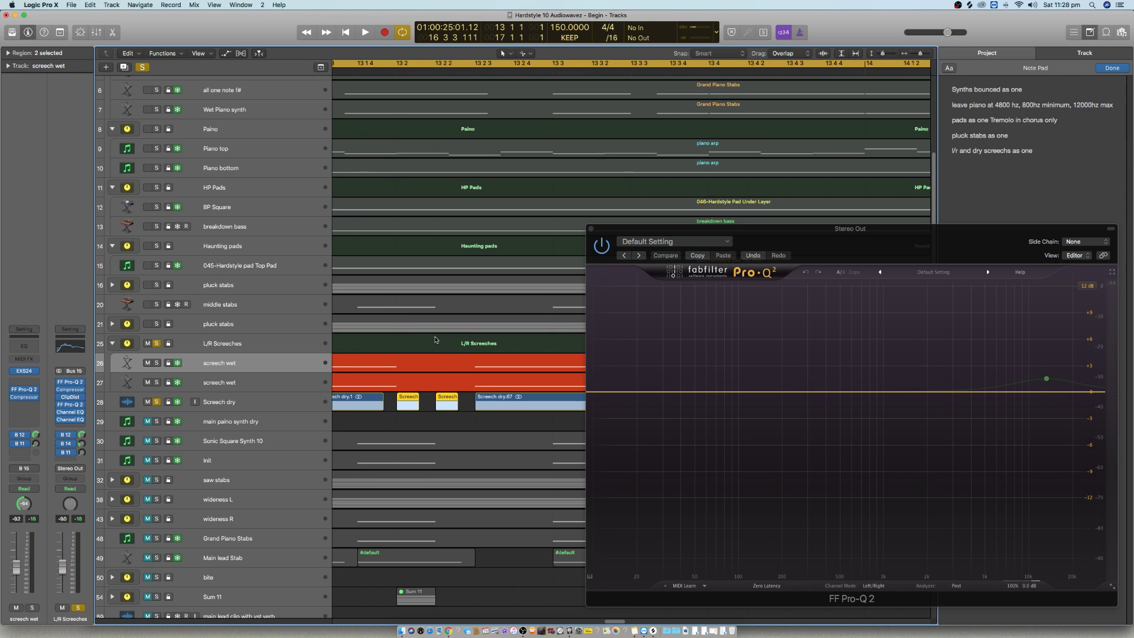
scroll(464, 346, "down", 3)
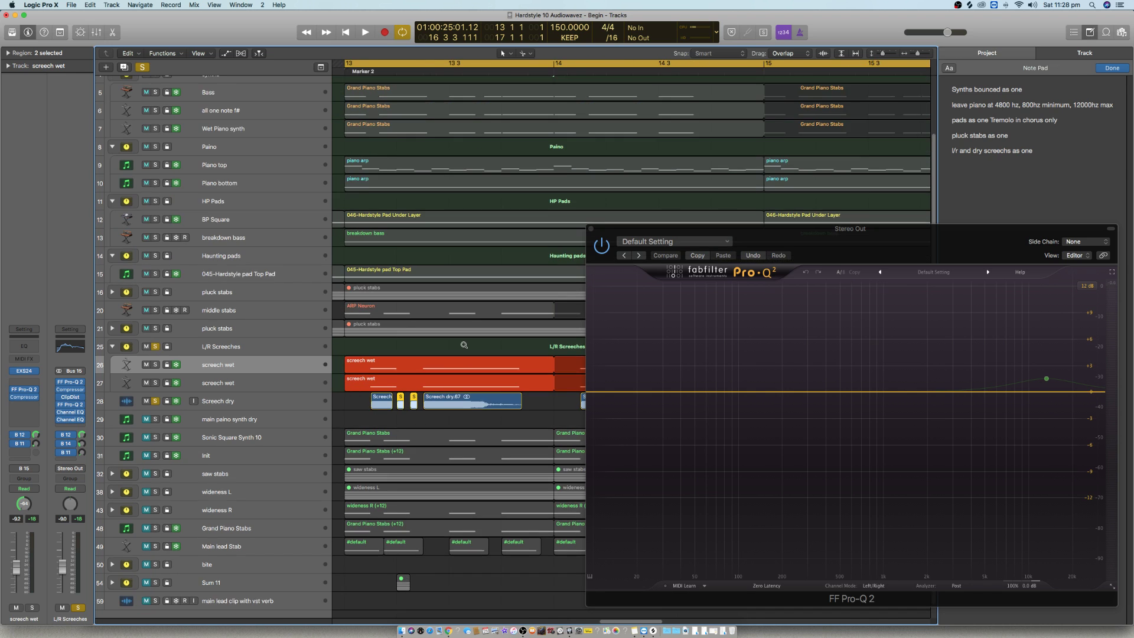
Step: Deselect the regions and play the soloed L/R Screeches stack and Screech dry track from bar 13
scroll(465, 347, "left", 5)
scroll(464, 346, "left", 4)
left_click(487, 358)
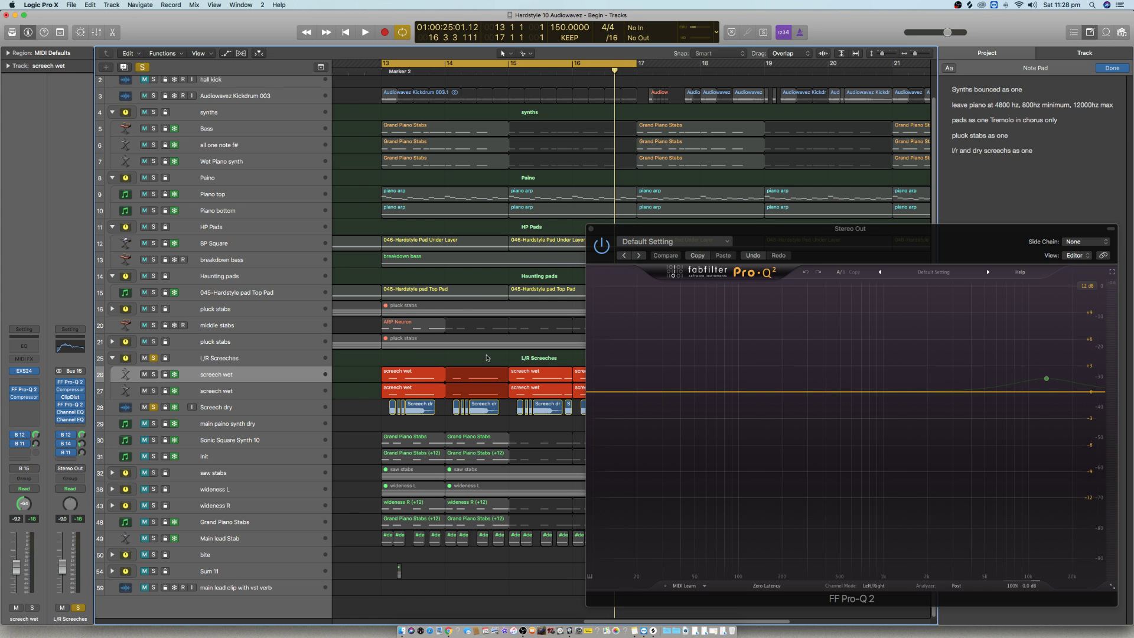
key("space")
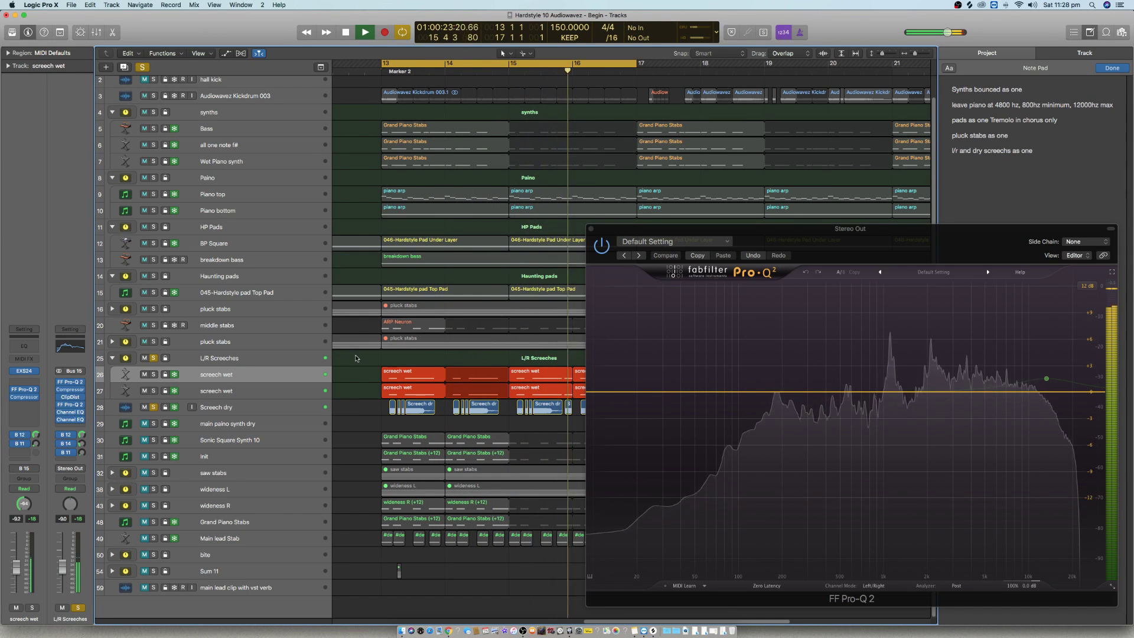
key("space")
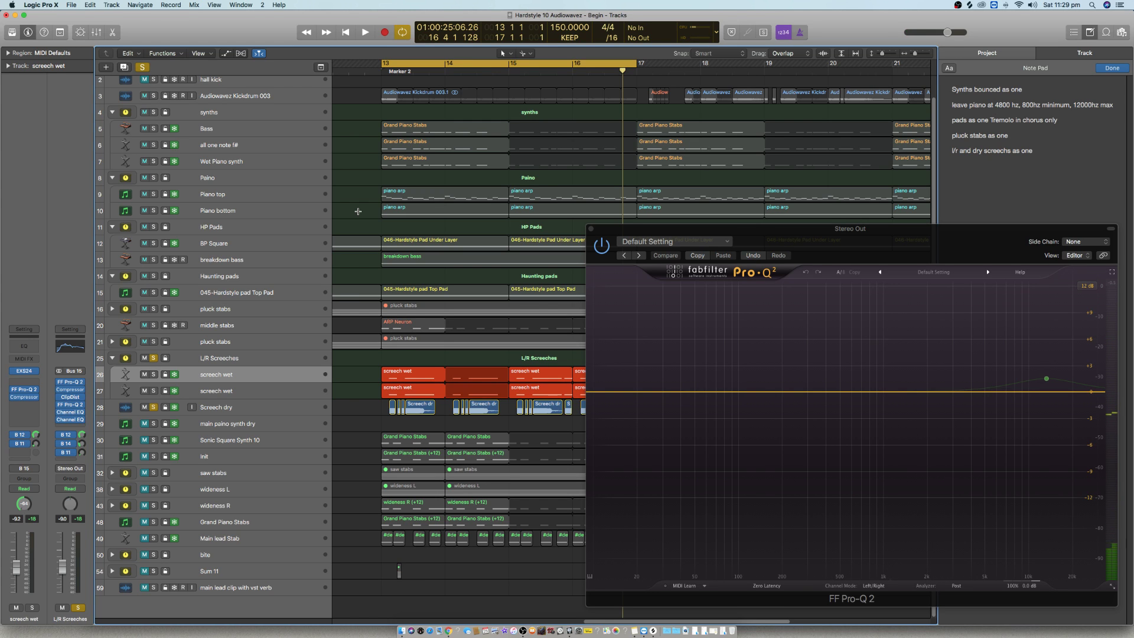
Step: Solo the Audiowavez Kickdrum 003 track and play it together with the soloed screeches
left_click(153, 95)
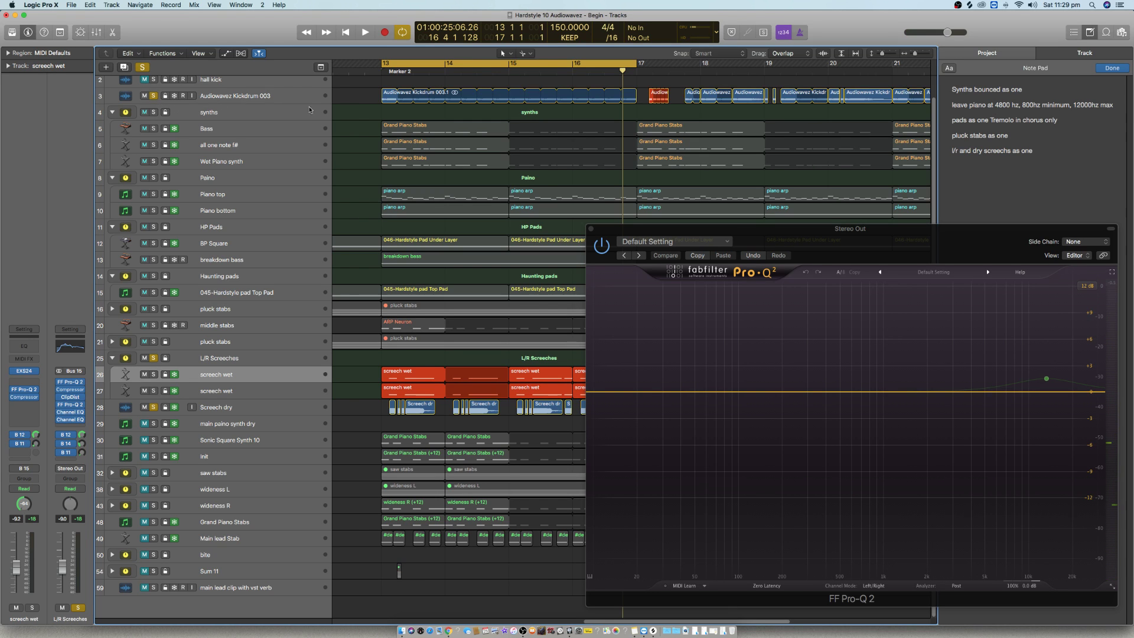
key("space")
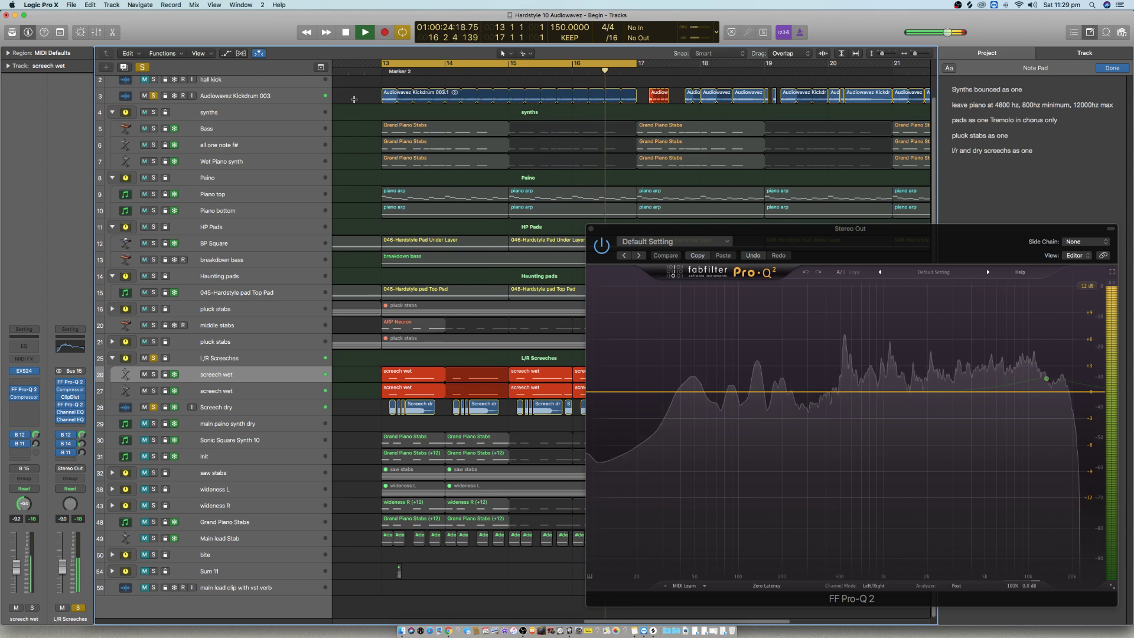
key("space")
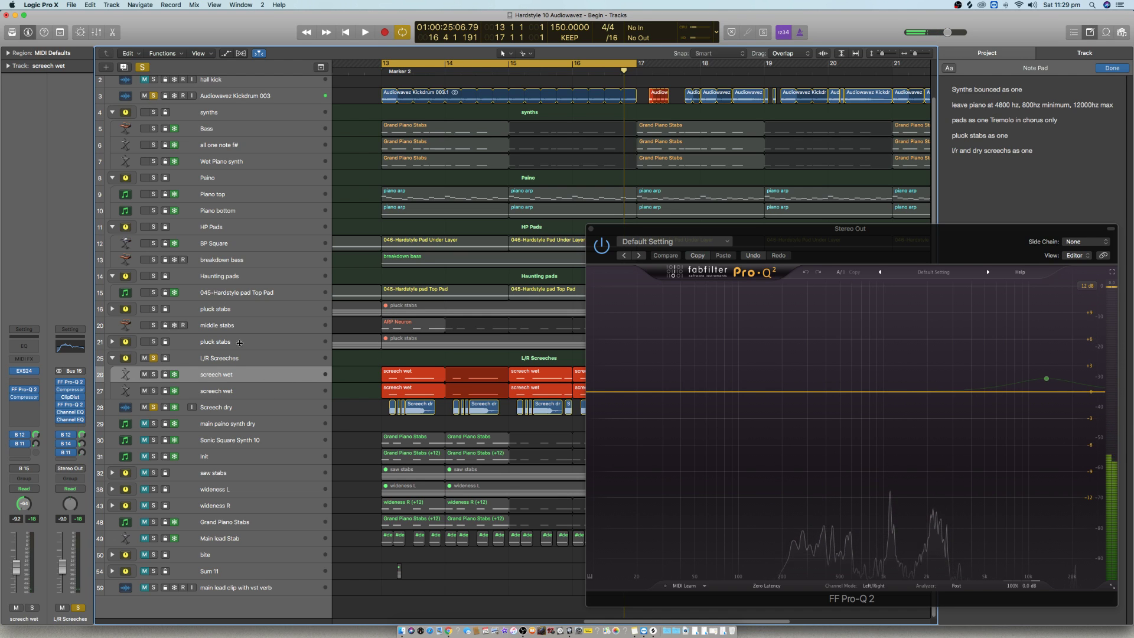
Step: Solo both pluck stabs stacks and the middle stabs track, and play them with the kick and screeches
left_click_drag(154, 341, 153, 309)
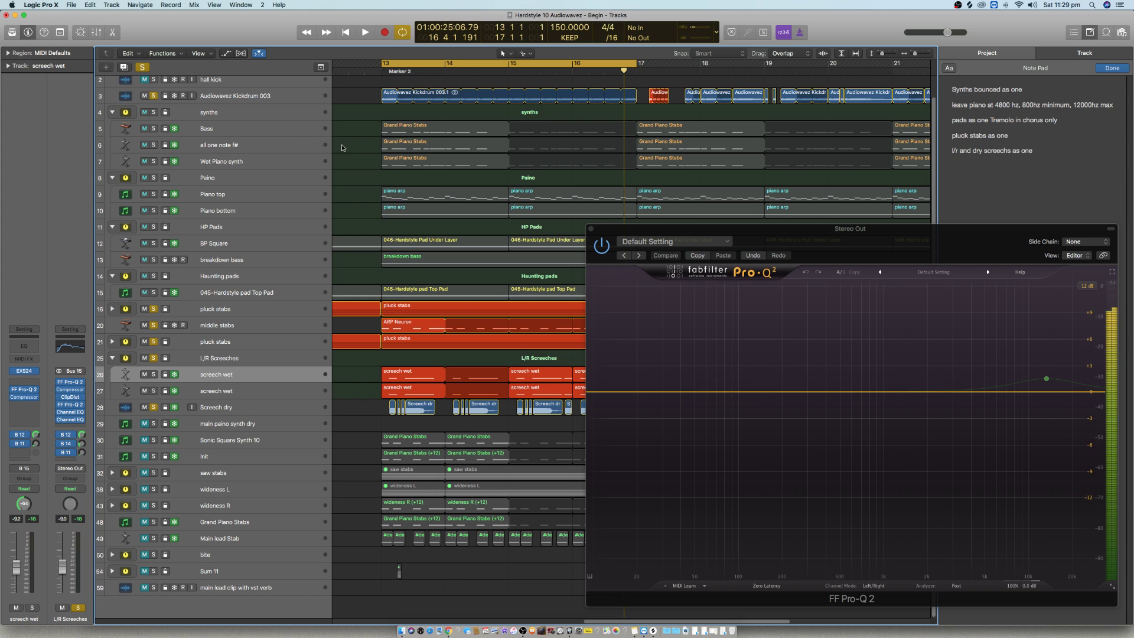
key("space")
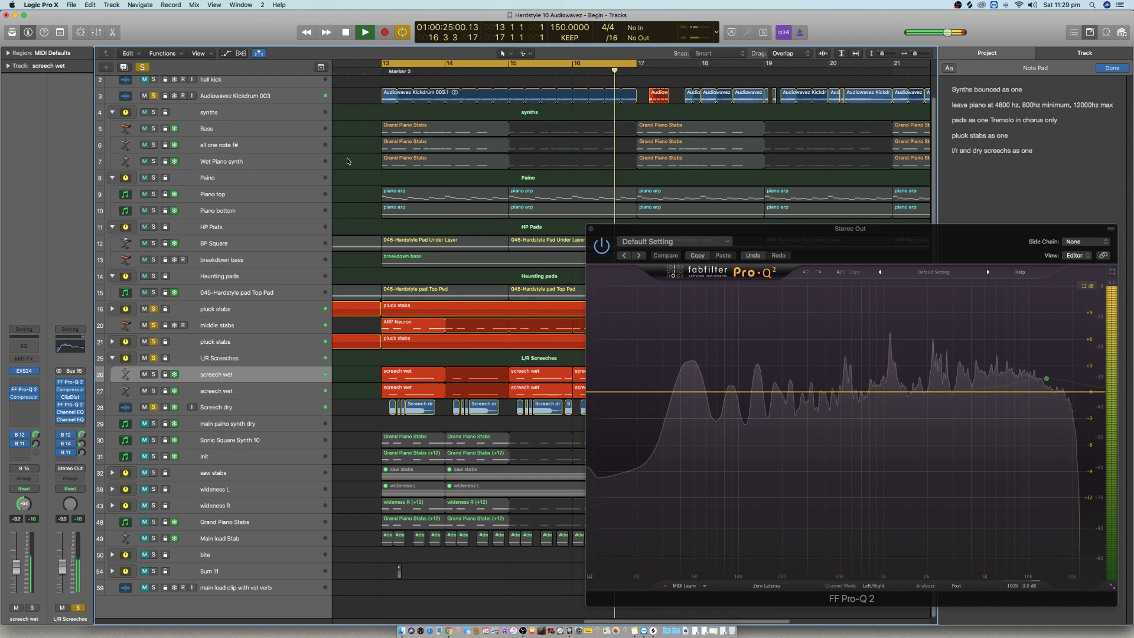
key("space")
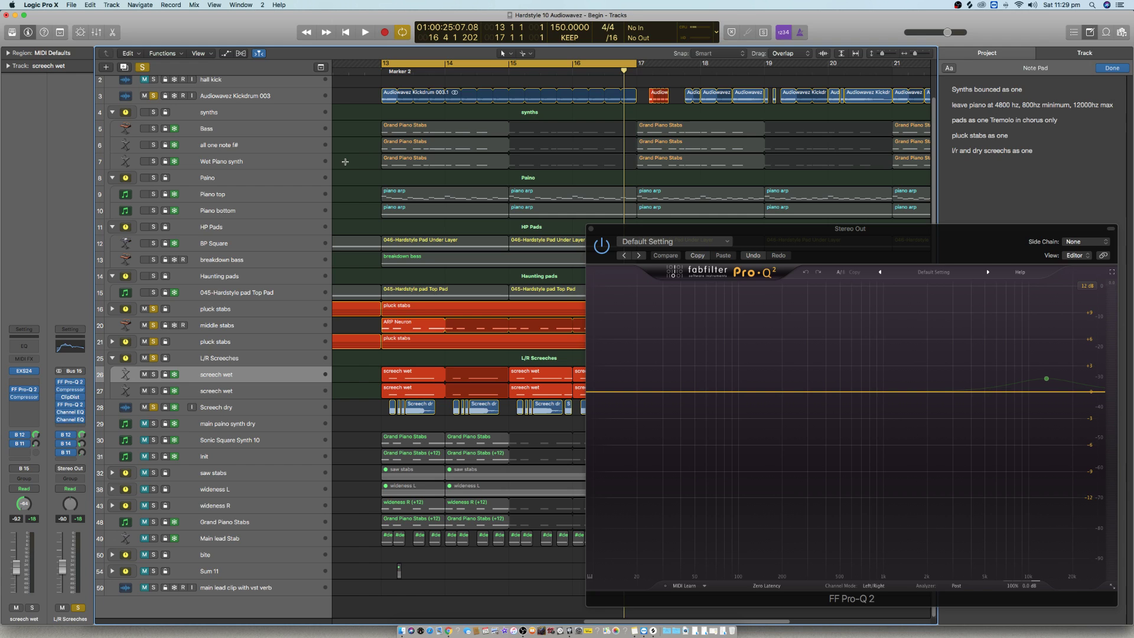
Step: Unsolo the screeches and the kickdrum, and solo the HP Pads and Haunting pads groups alongside the stabs
left_click(155, 358)
left_click(156, 409)
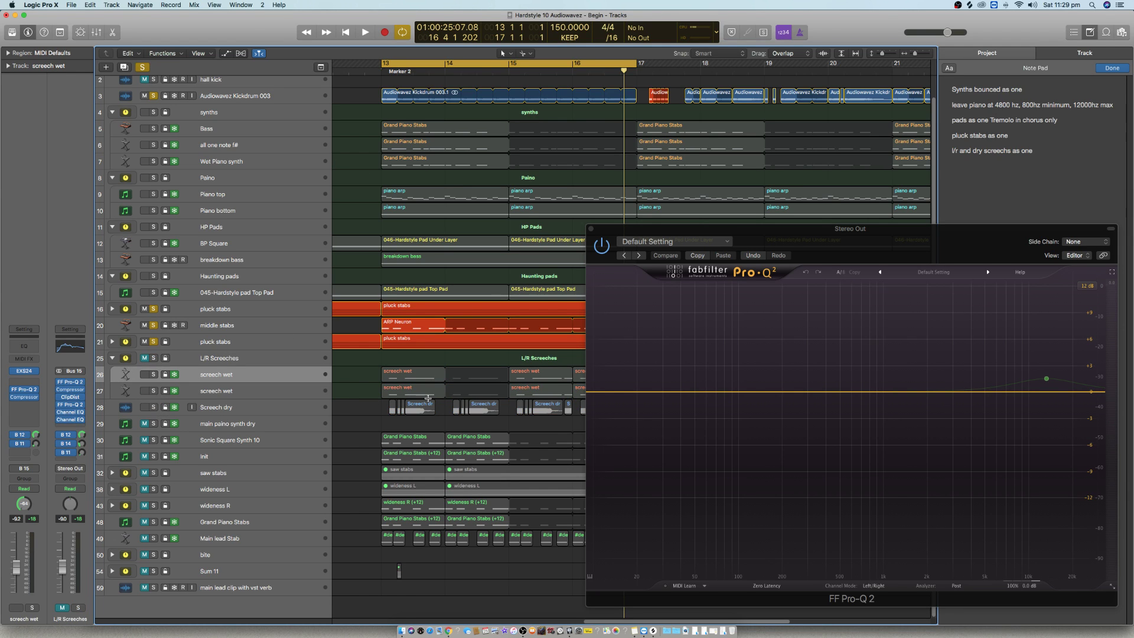
left_click(153, 95)
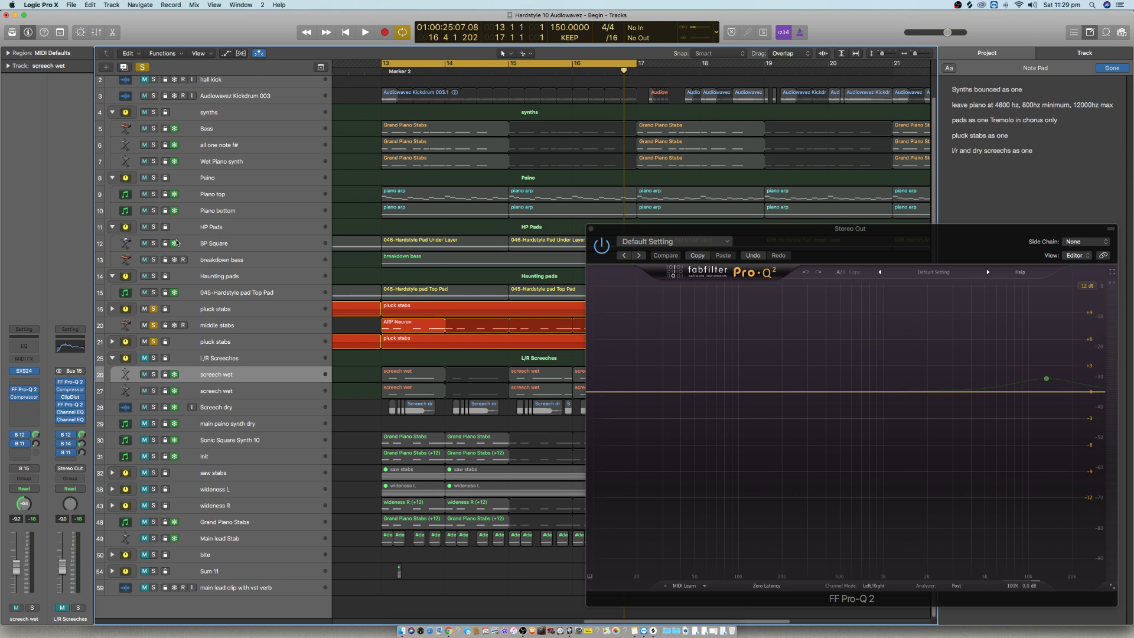
left_click_drag(156, 292, 154, 234)
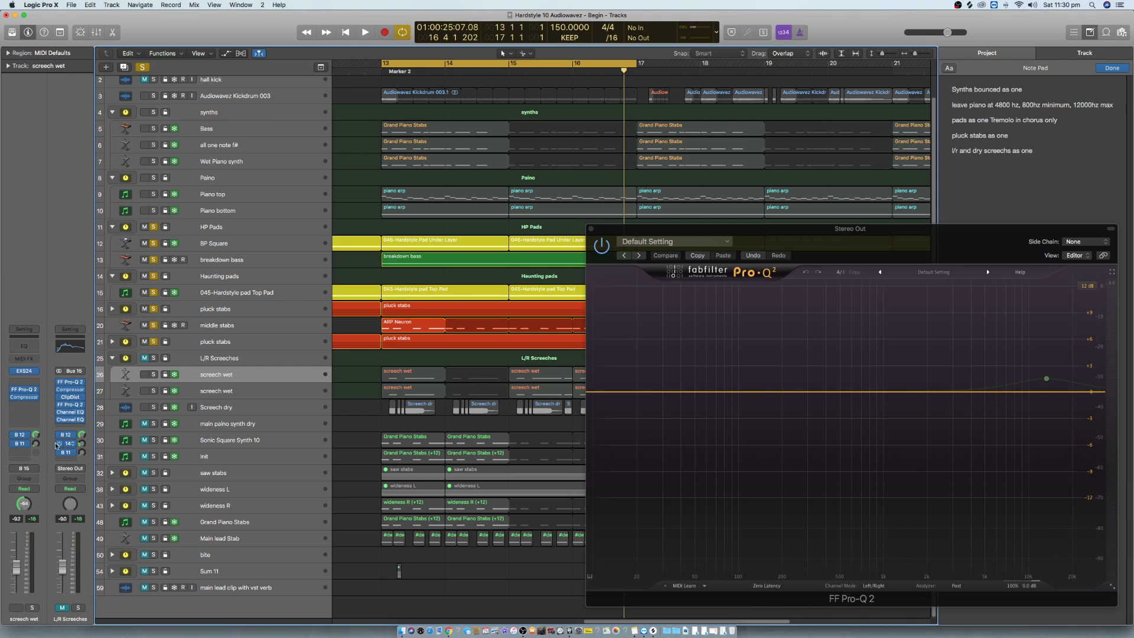
Step: Open the Stereo Out's Single Band EQ and lower its high cut frequency to 2900 Hz while playing the soloed pads and stabs
left_click(210, 279)
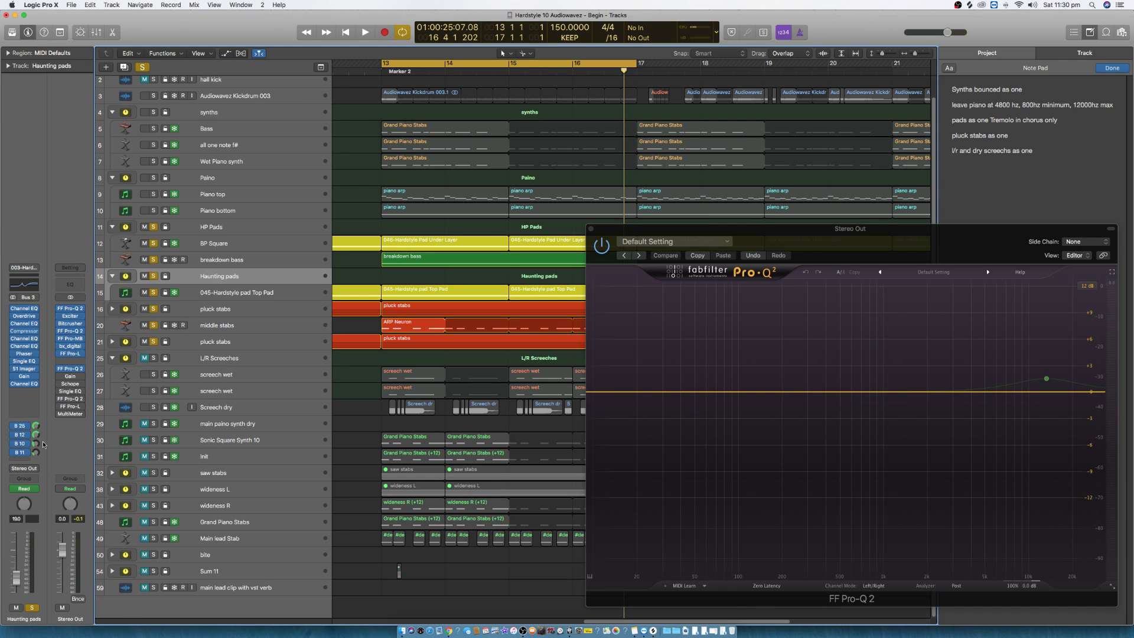
left_click(70, 392)
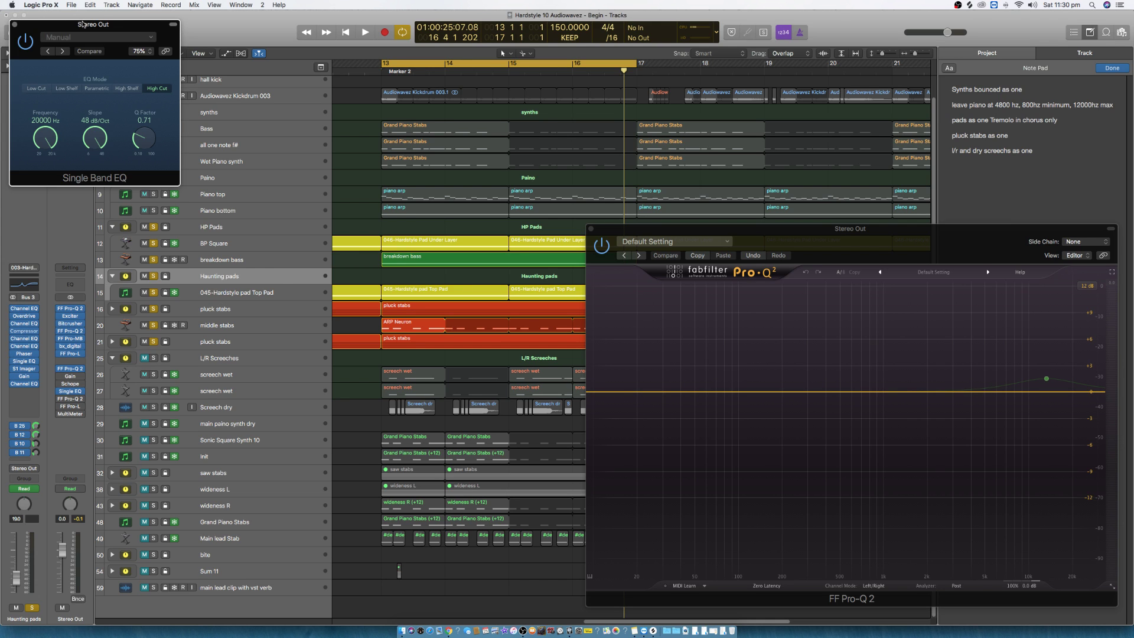
left_click_drag(83, 24, 422, 407)
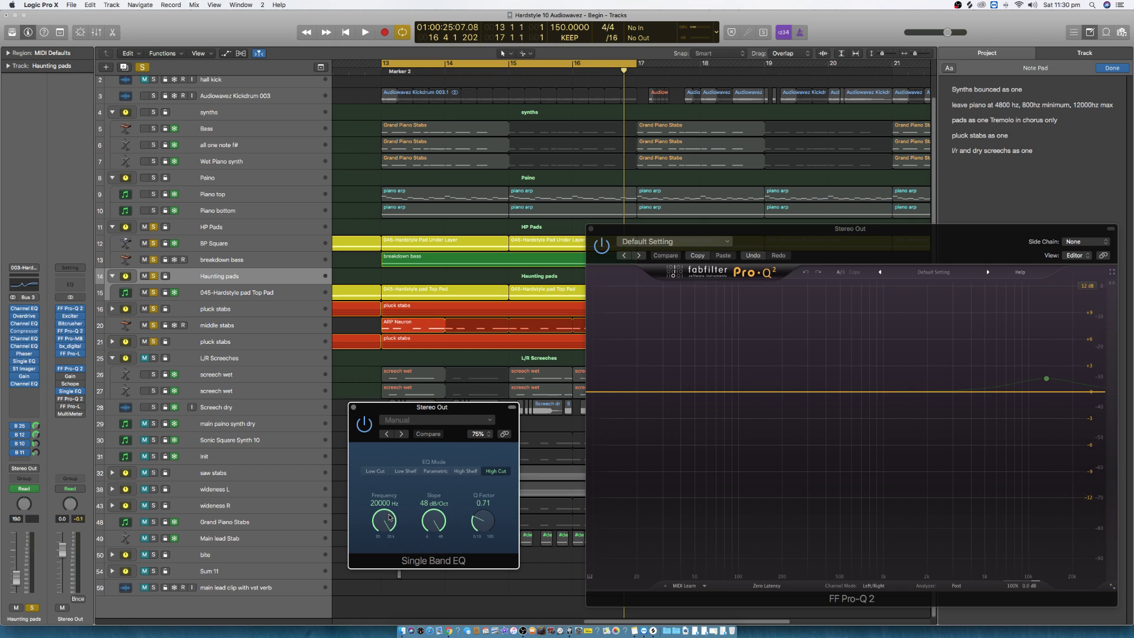
left_click_drag(386, 516, 387, 510)
key("space")
left_click_drag(385, 515, 382, 546)
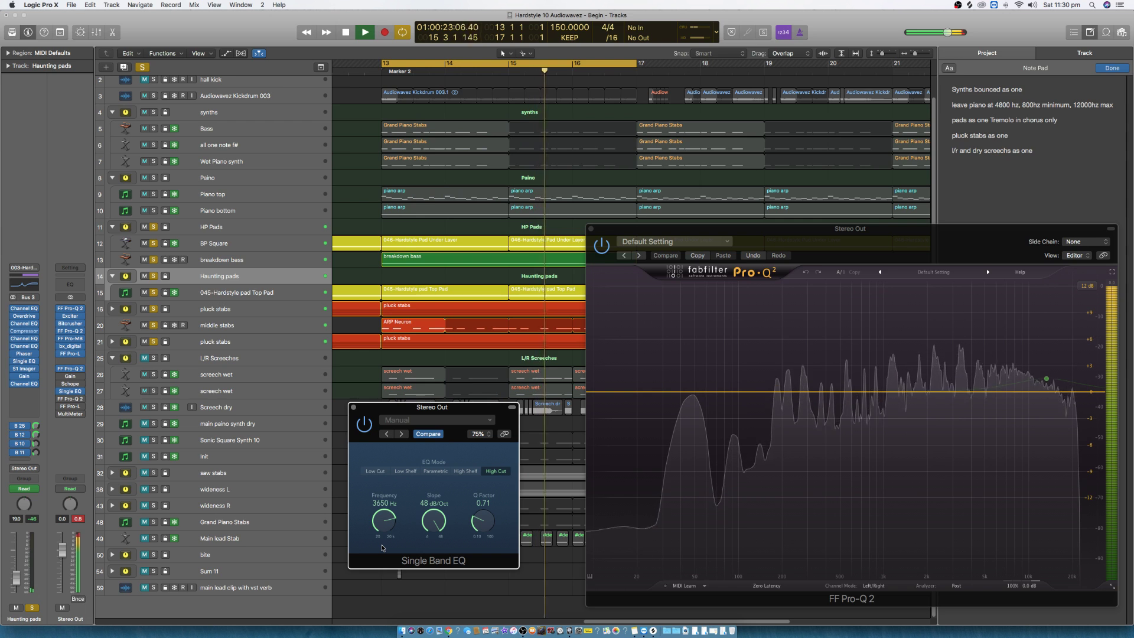
key("space")
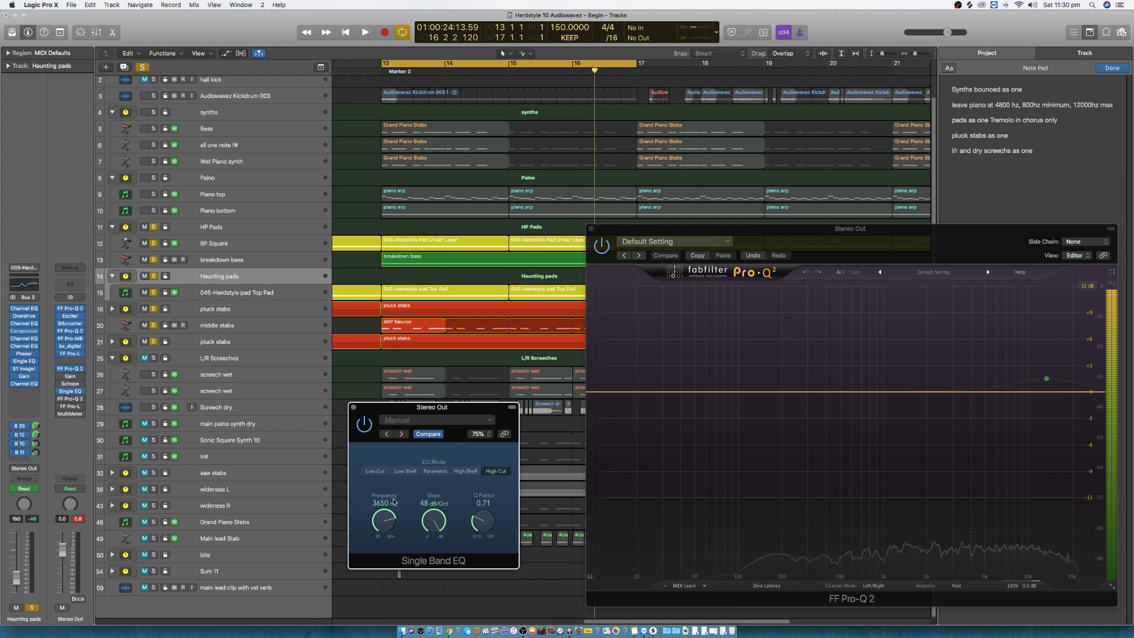
key("space")
left_click_drag(384, 515, 385, 523)
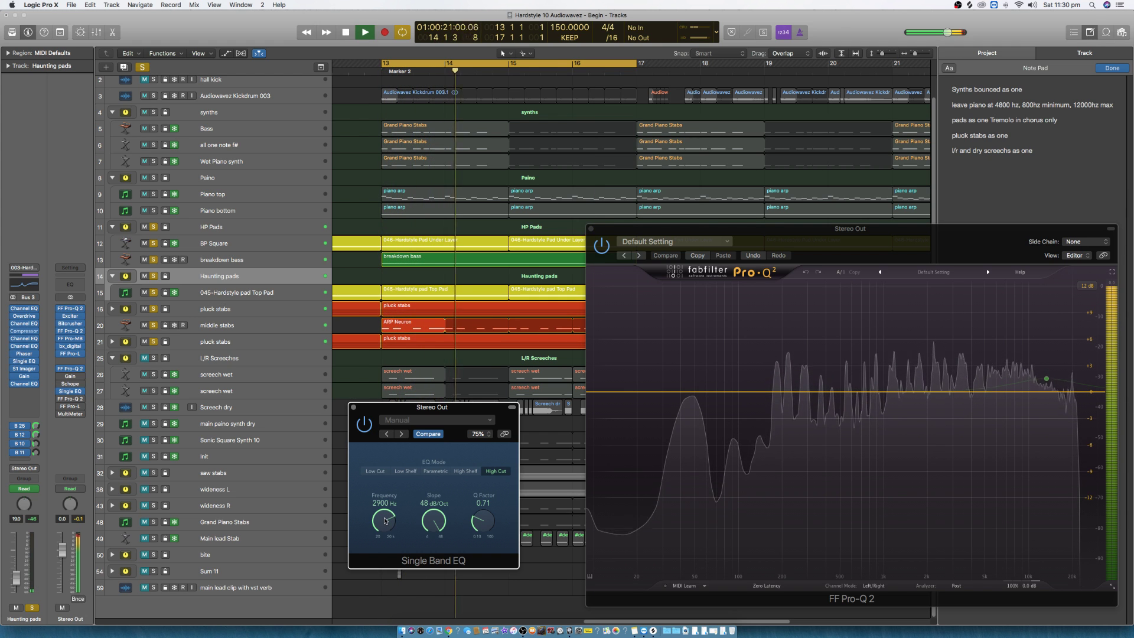
key("space")
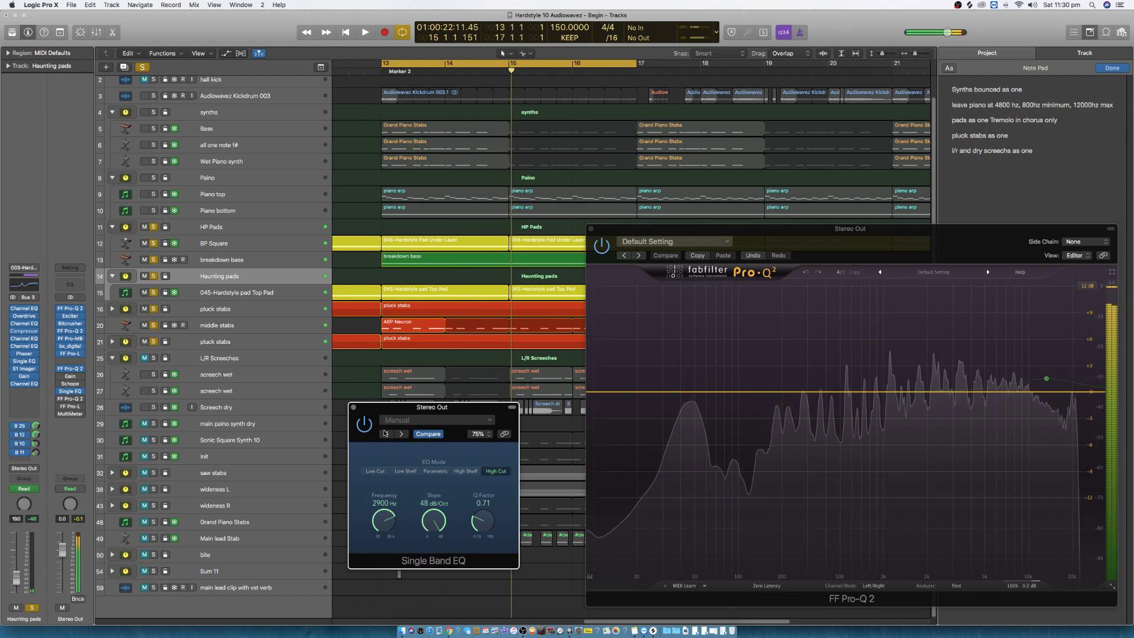
Step: Clear the solos on the pads and stabs, and bypass the Stereo Out's Single Band EQ
left_click(153, 229)
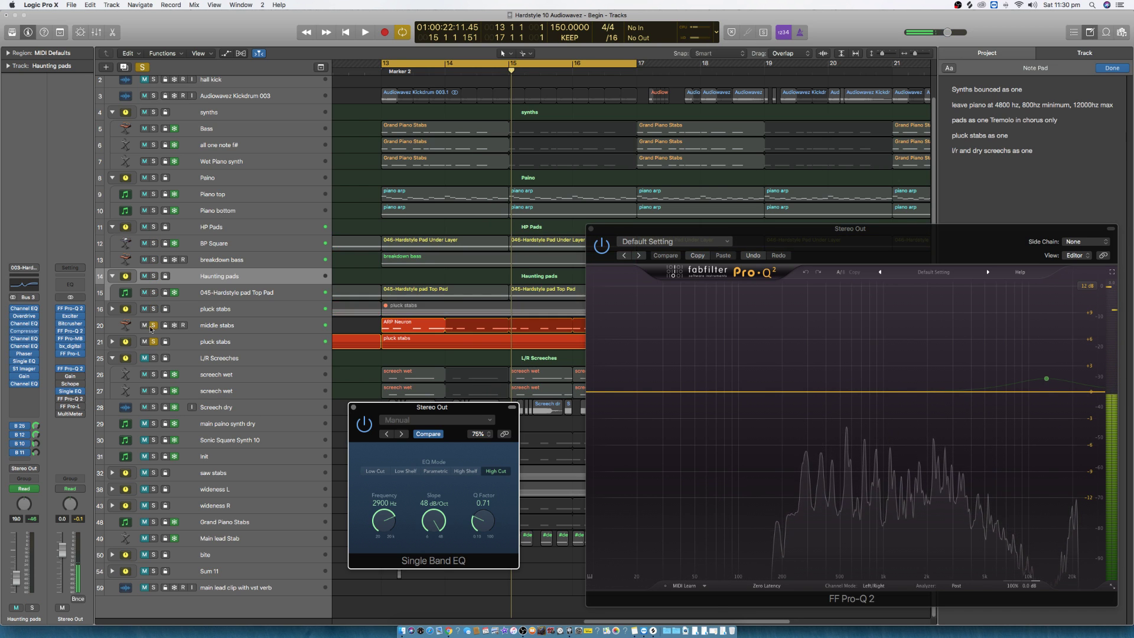
left_click(365, 425)
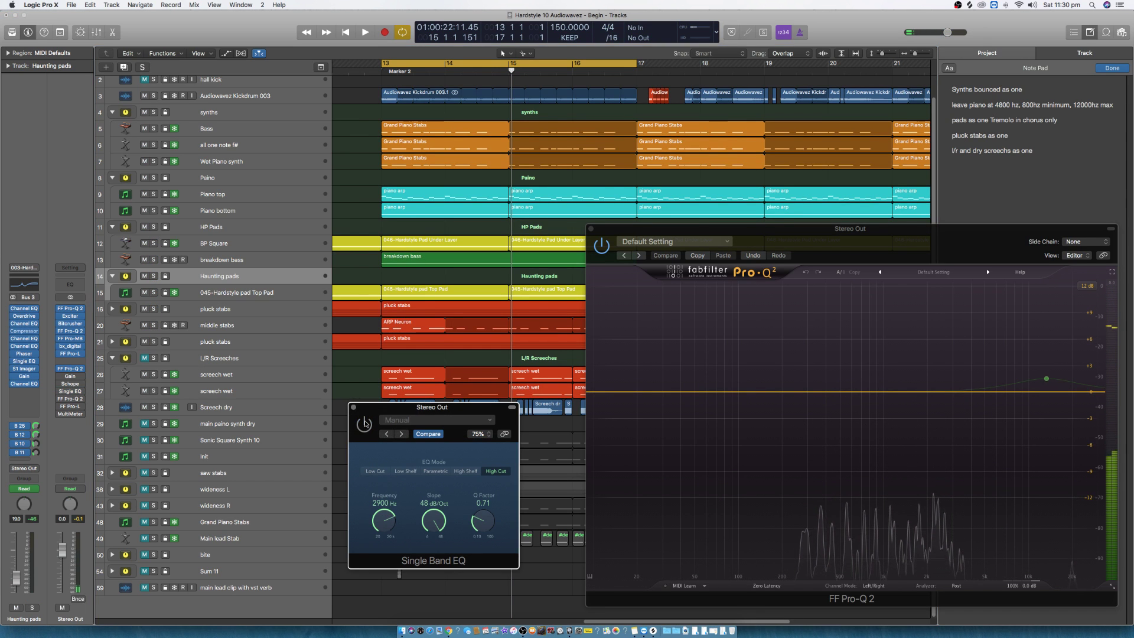
Step: Solo the Paino stack with its Piano top track muted, and select the Piano bottom track
left_click(154, 178)
left_click(145, 195)
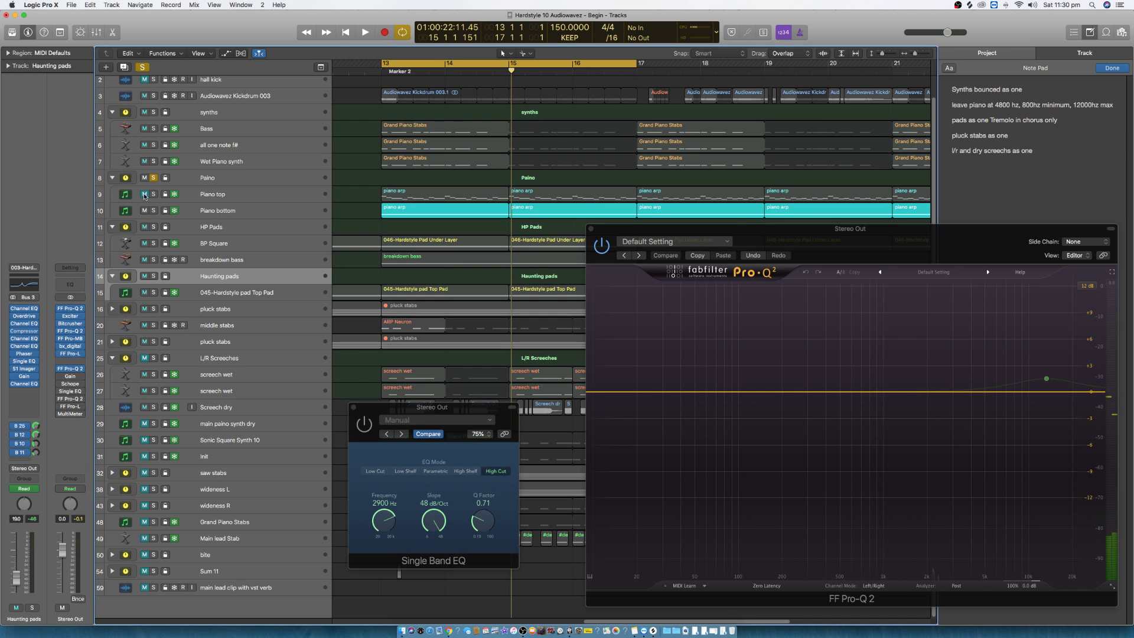
left_click(249, 211)
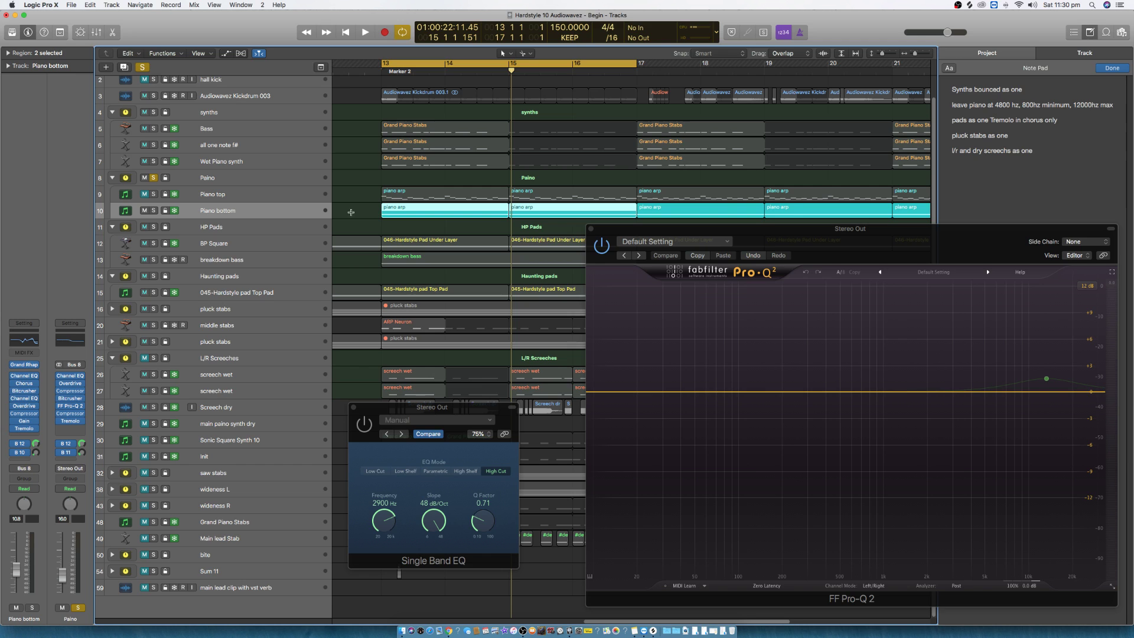
Step: Show the notes of Piano bottom's piano arp region, leaving the track frozen, and play the soloed Paino stack
double_click(448, 205)
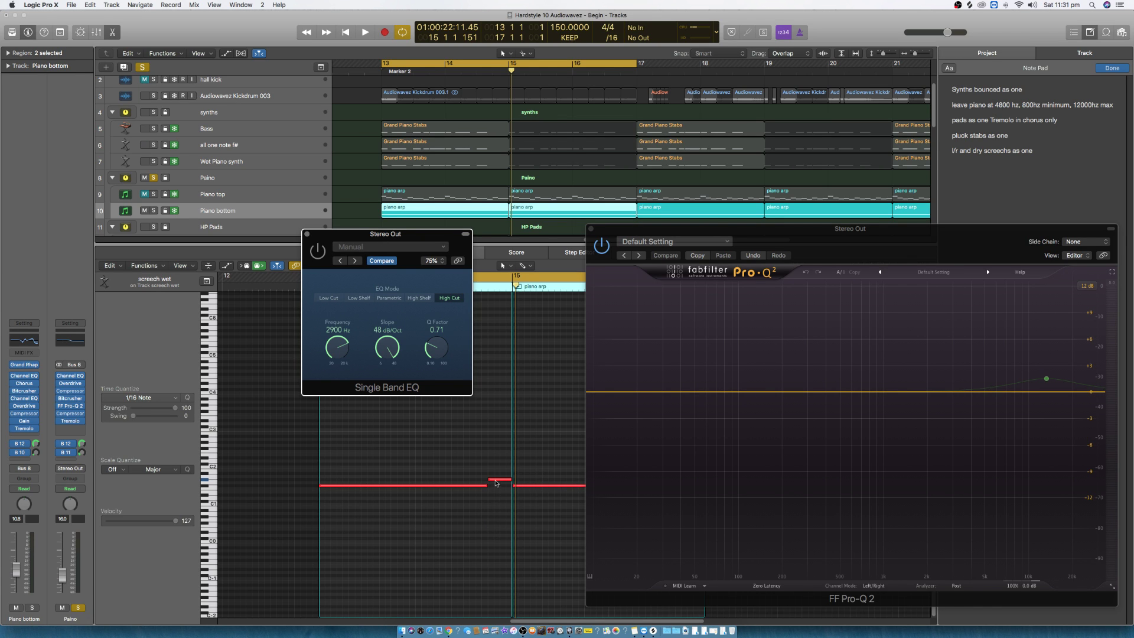
left_click(496, 483)
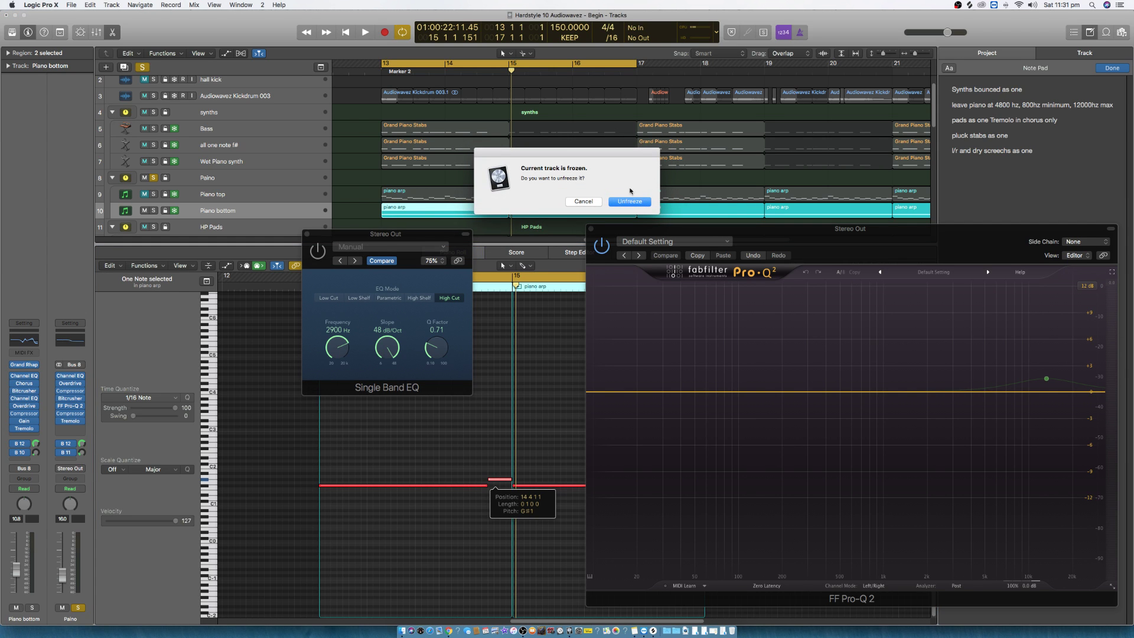
left_click(589, 203)
left_click_drag(399, 237, 418, 301)
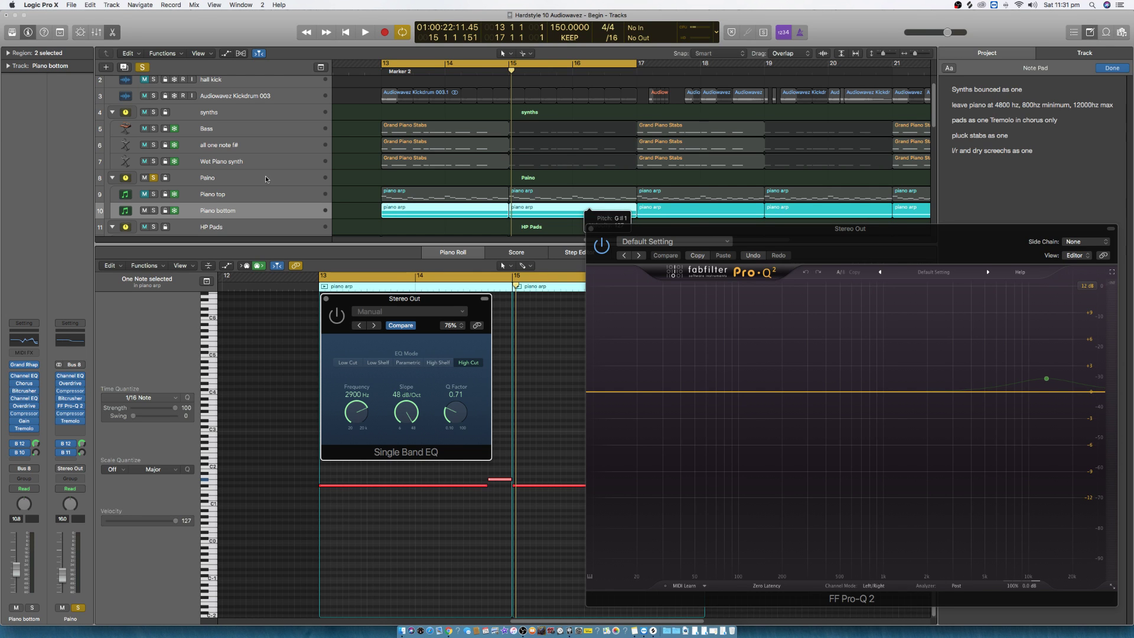
key("space")
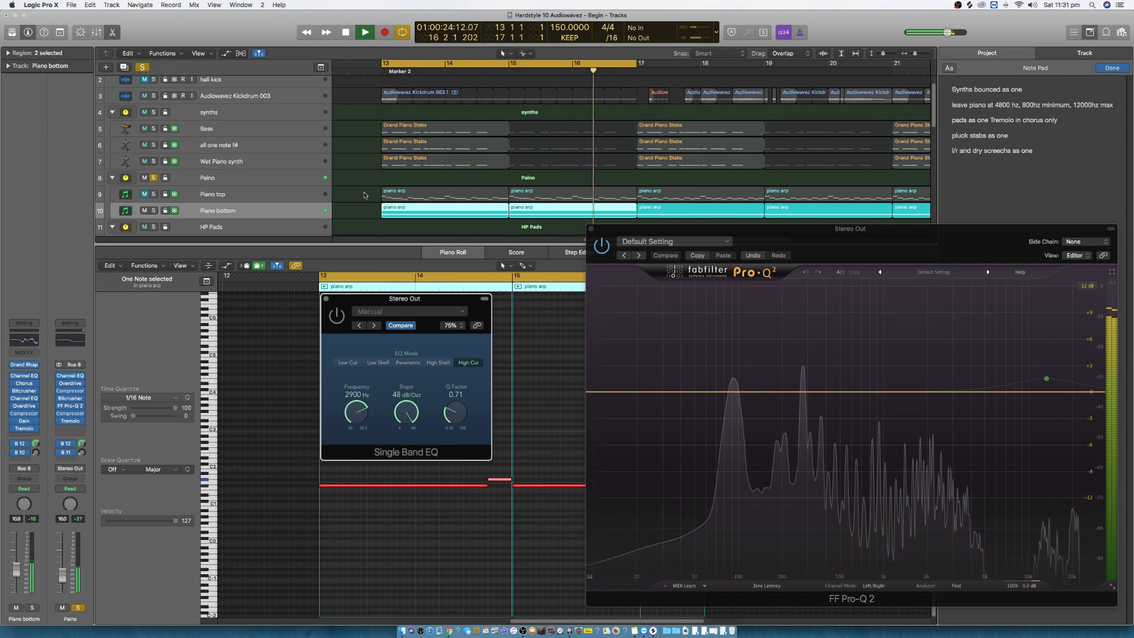
key("space")
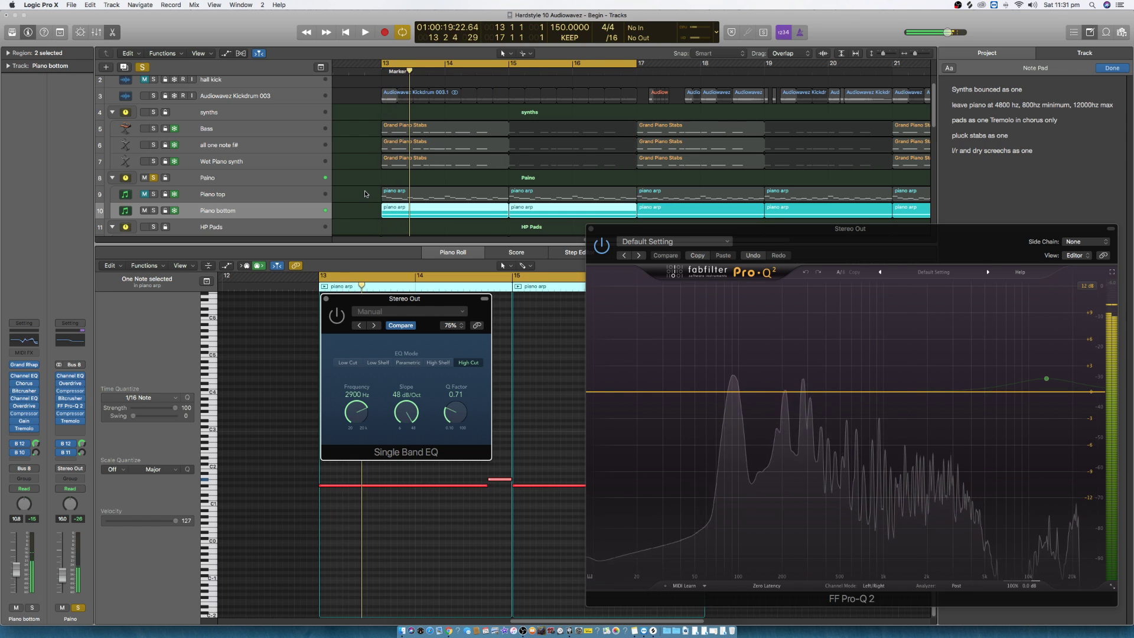
Step: Show the notes of the Piano top track, move the Single Band EQ window clear of them, and play the soloed Paino stack
left_click(278, 195)
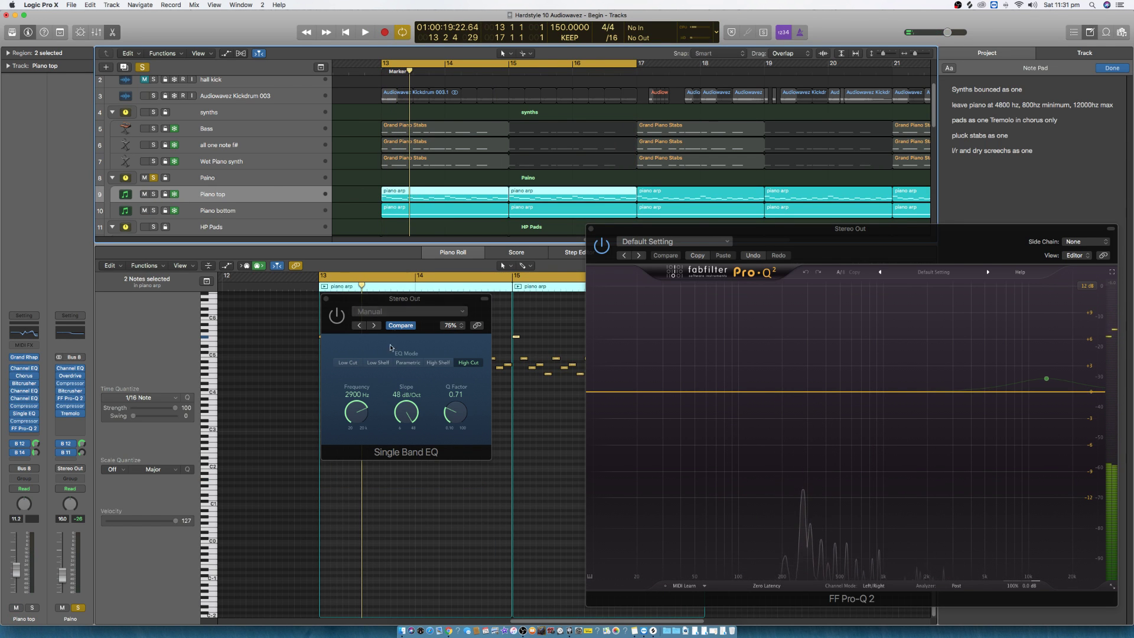
left_click_drag(414, 298, 362, 426)
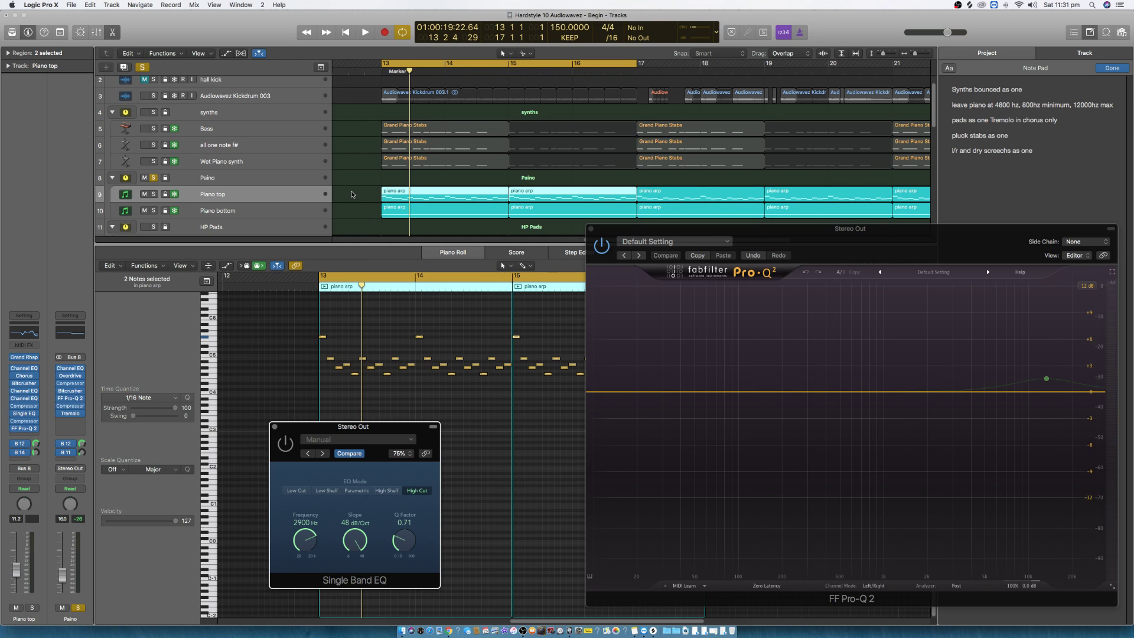
key("space")
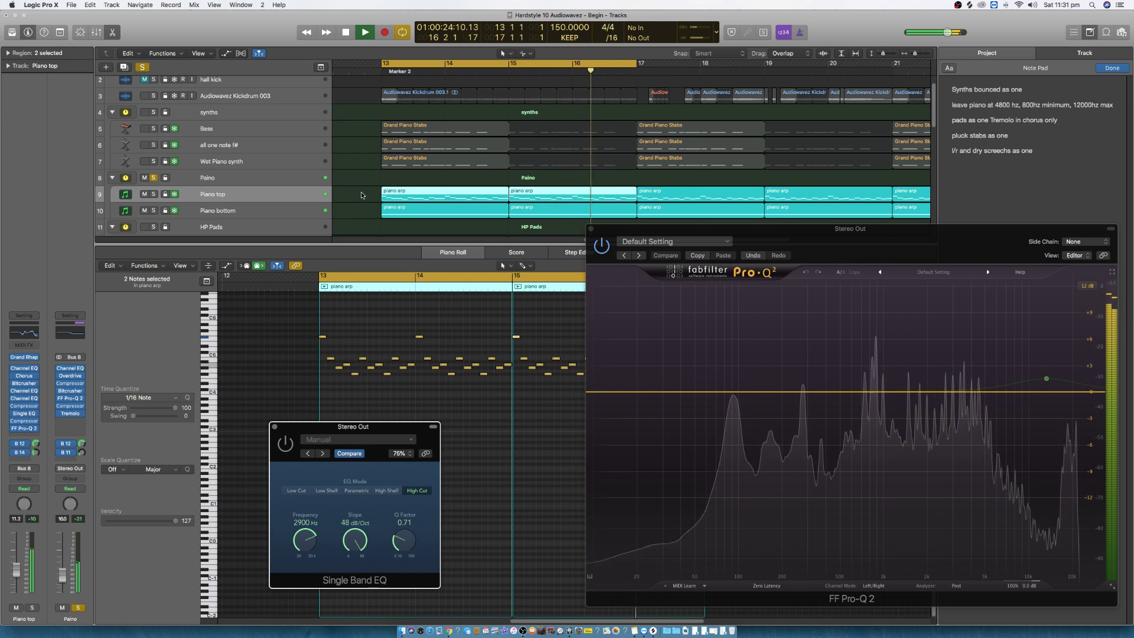
scroll(359, 188, "down", 5)
key("space")
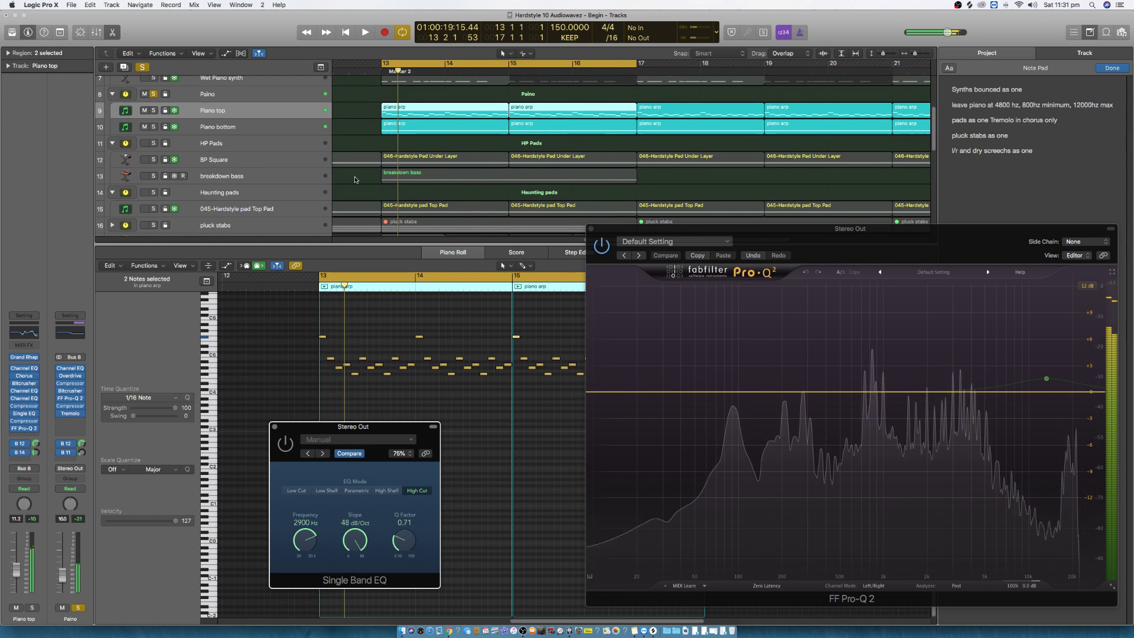
Step: Clear the Paino stack's solo, hide the Piano Roll, and solo the tracks from HP Pads through the lower pluck stabs
scroll(153, 108, "up", 1)
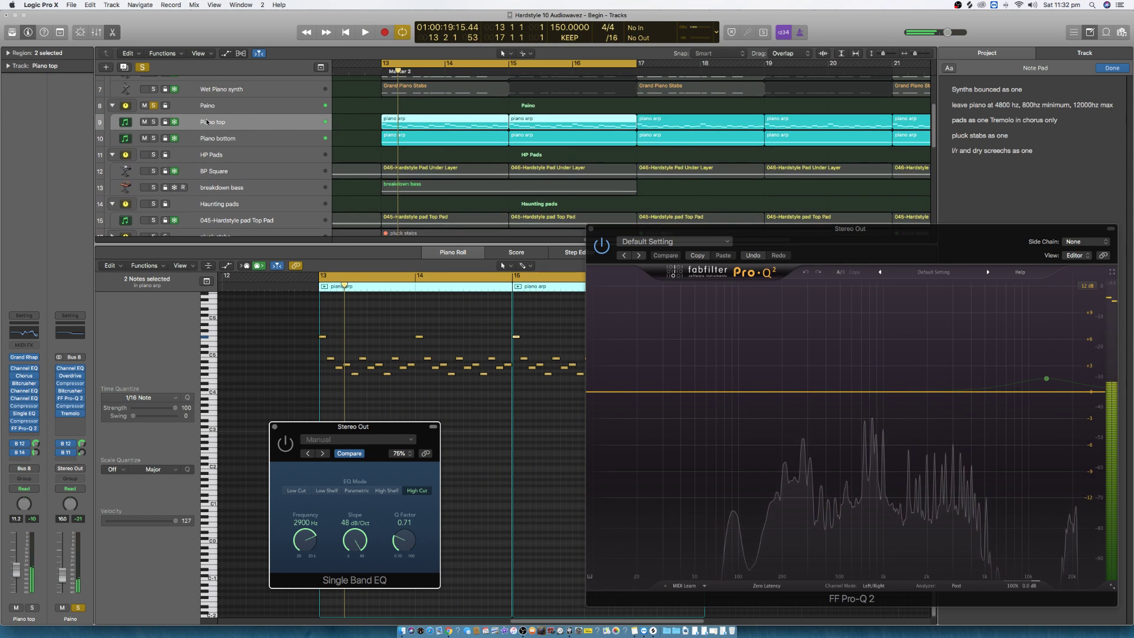
left_click(152, 108)
scroll(255, 233, "down", 4)
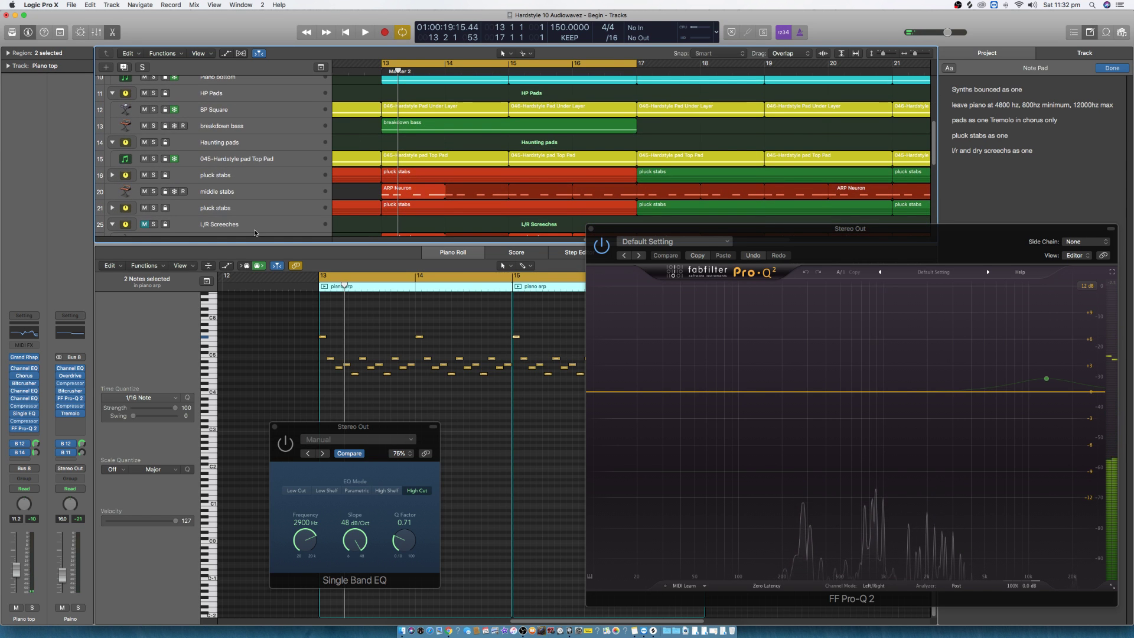
key("e")
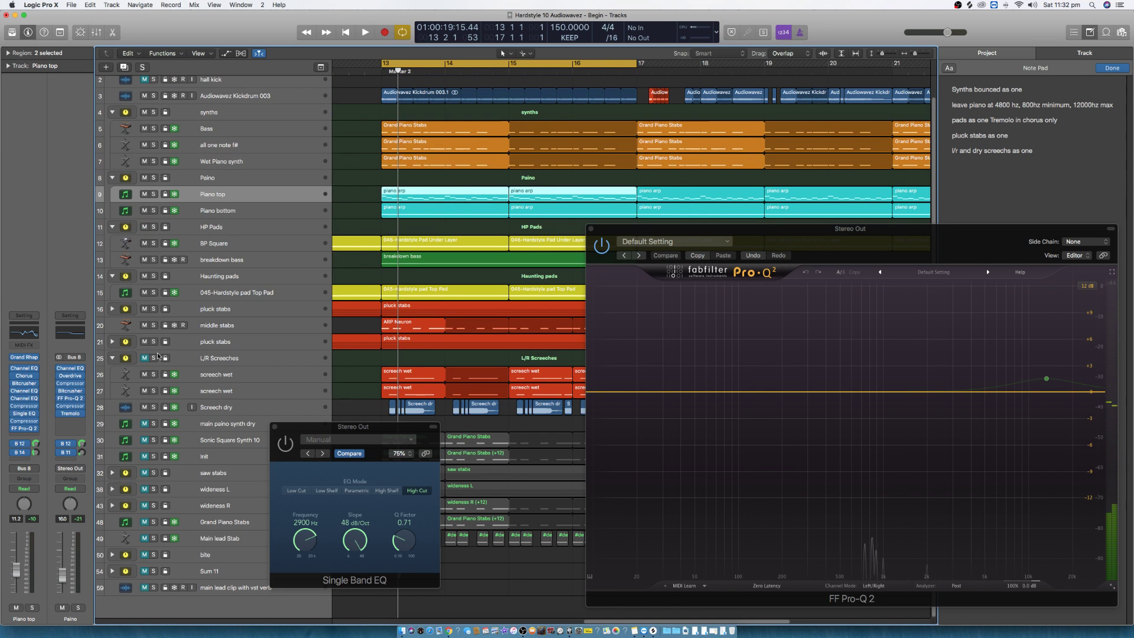
left_click_drag(155, 344, 156, 231)
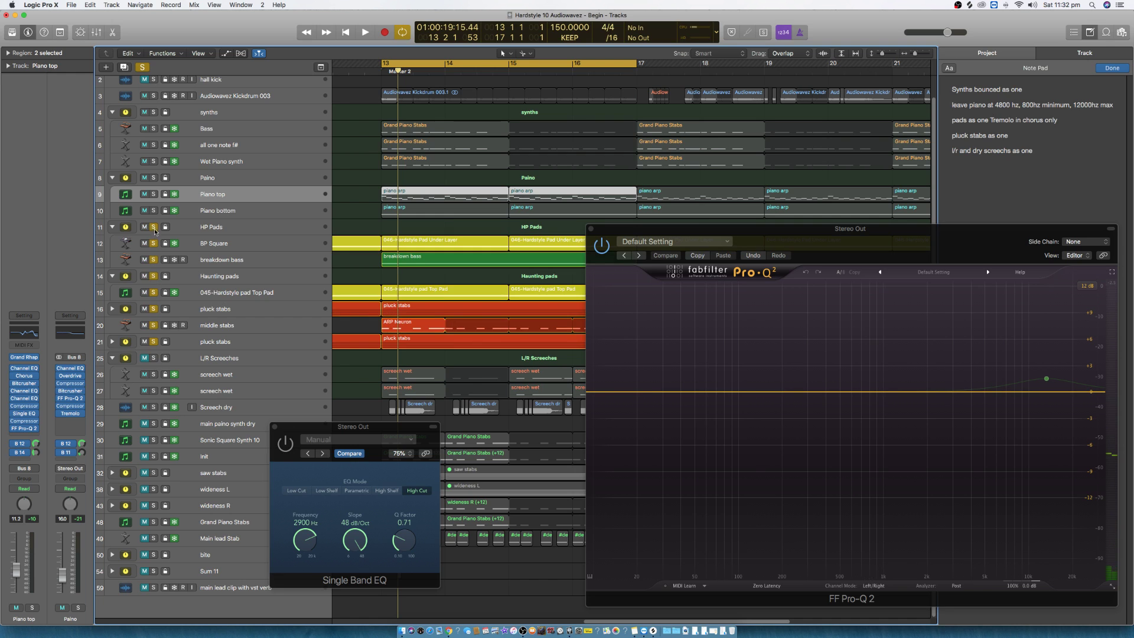
Step: Enable the Stereo Out's Single Band EQ and set its high cut frequency to 3000 Hz while playing the soloed pads and stabs
left_click(305, 537)
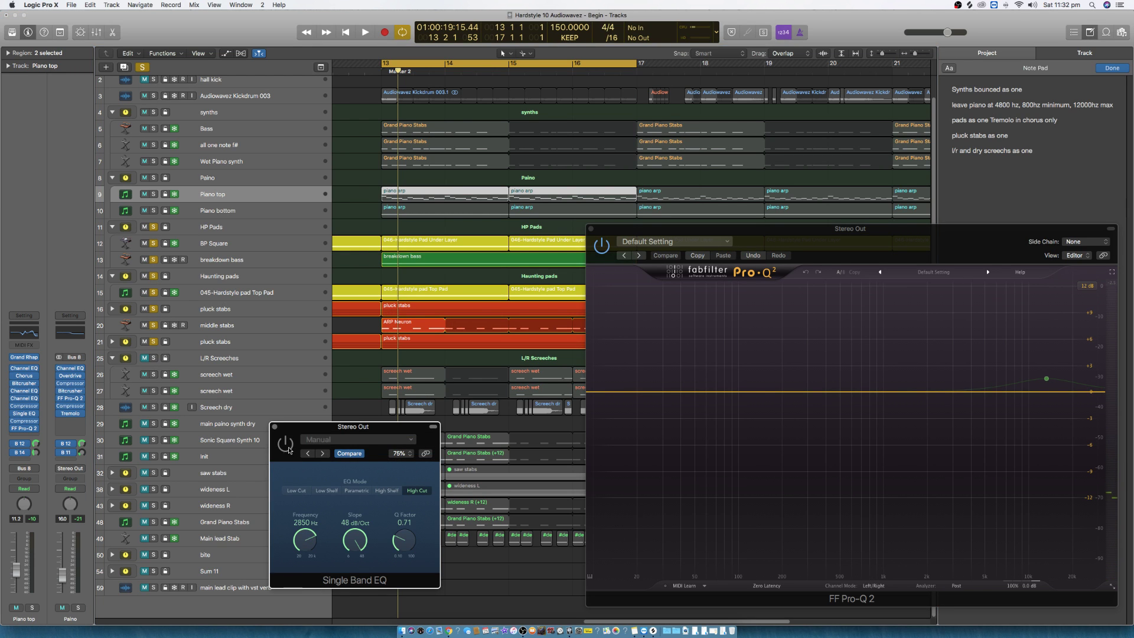
key("space")
scroll(306, 539, "up", 3)
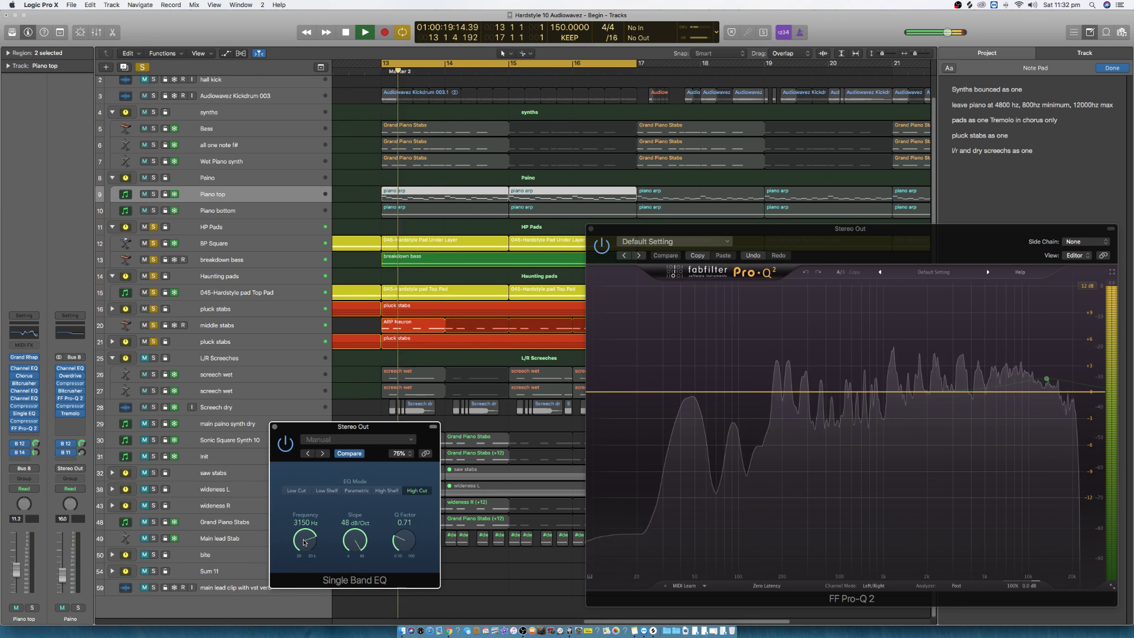
key("space")
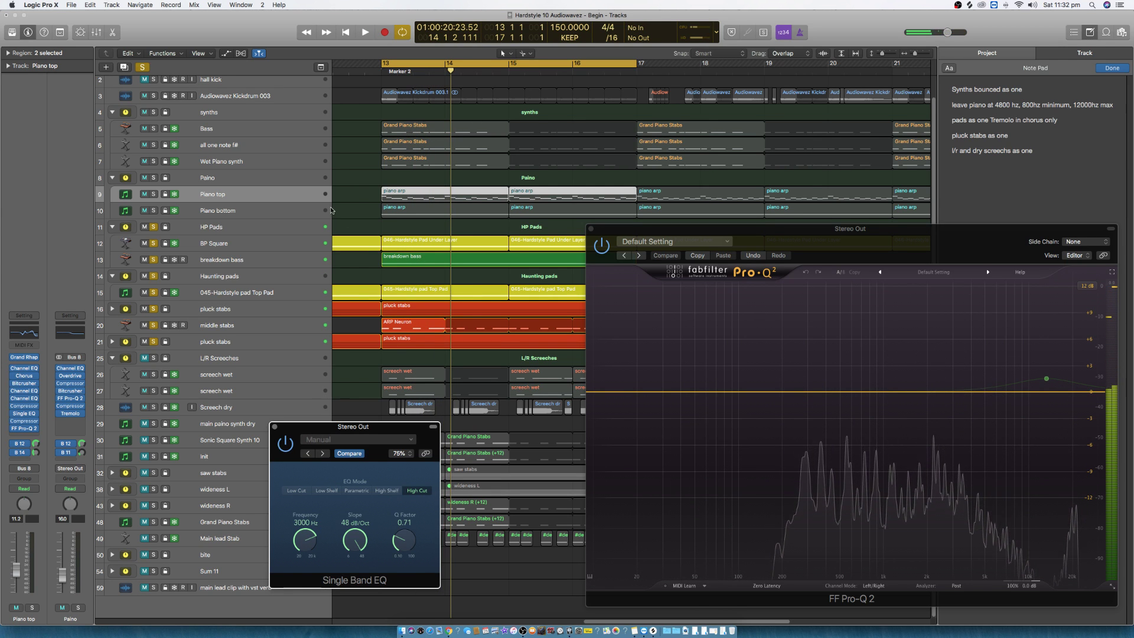
Step: Add the Paino stack to the soloed pads and stabs, and raise the high cut frequency to 13800 Hz during playback
left_click(155, 212)
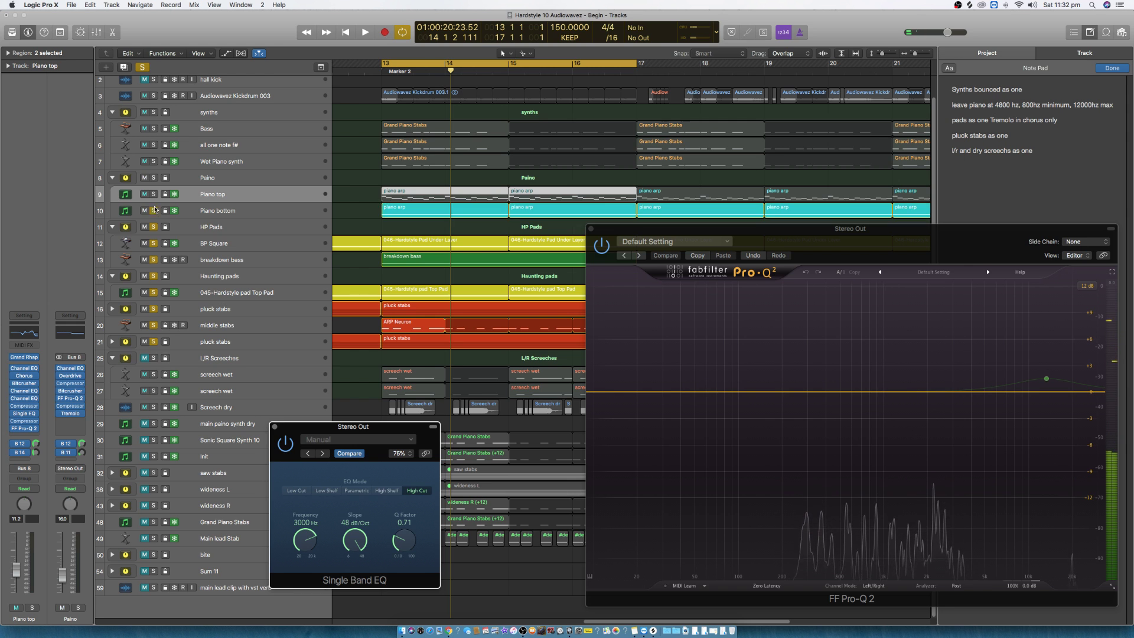
key("space")
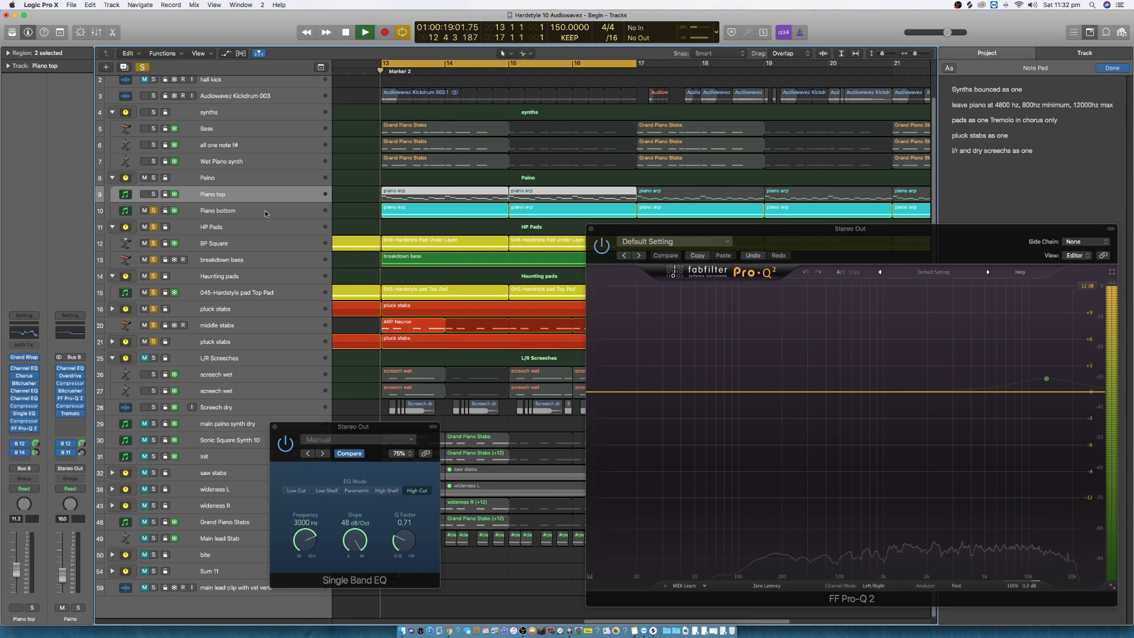
left_click(153, 178)
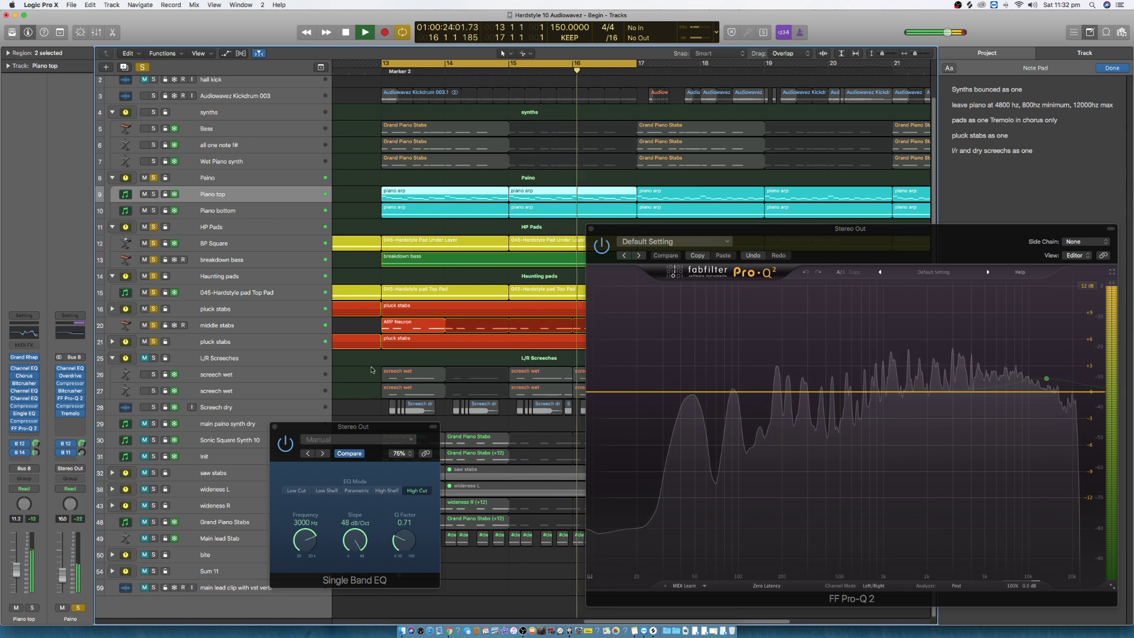
left_click_drag(303, 542, 304, 514)
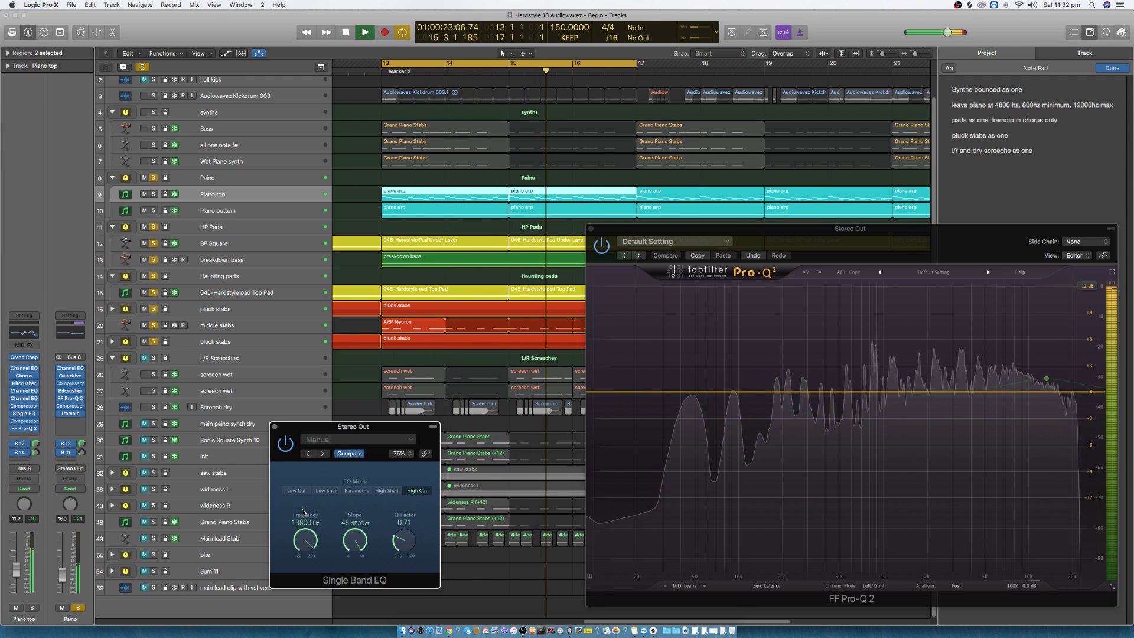
key("space")
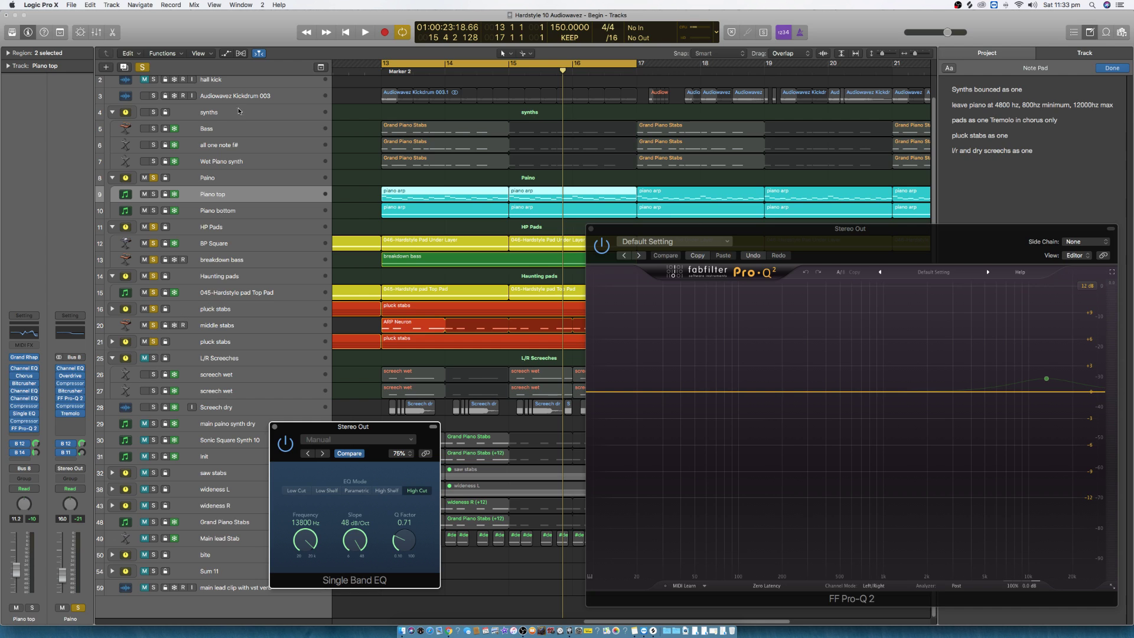
Step: Play the soloed piano, pads and stabs with the Audiowavez Kickdrum 003 track soloed too, and remove the kick's solo
left_click(155, 96)
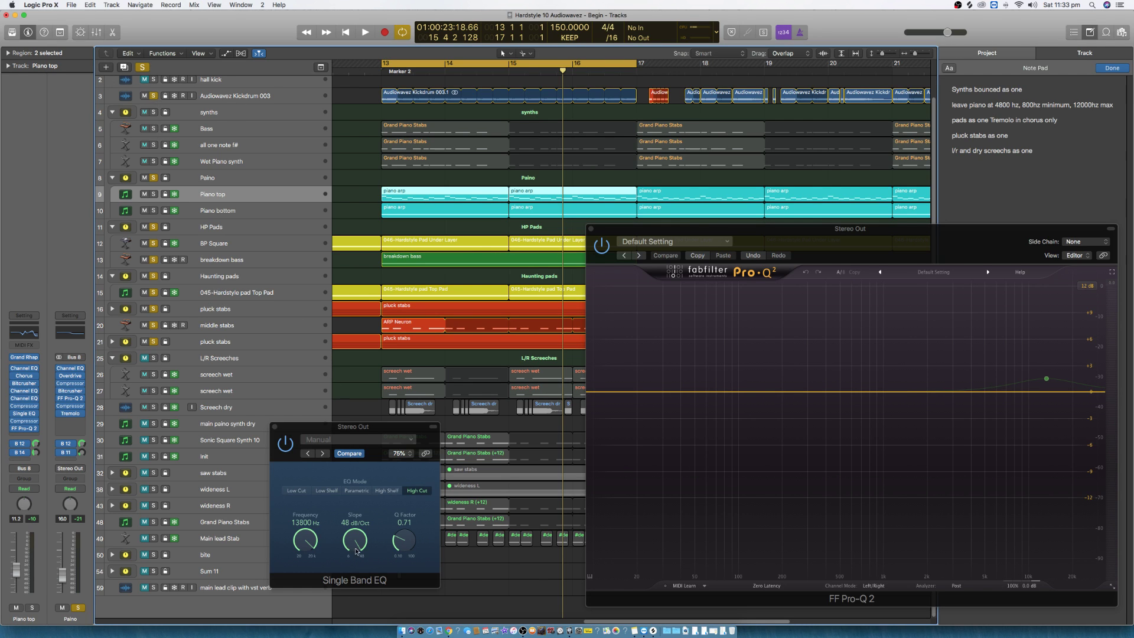
key("space")
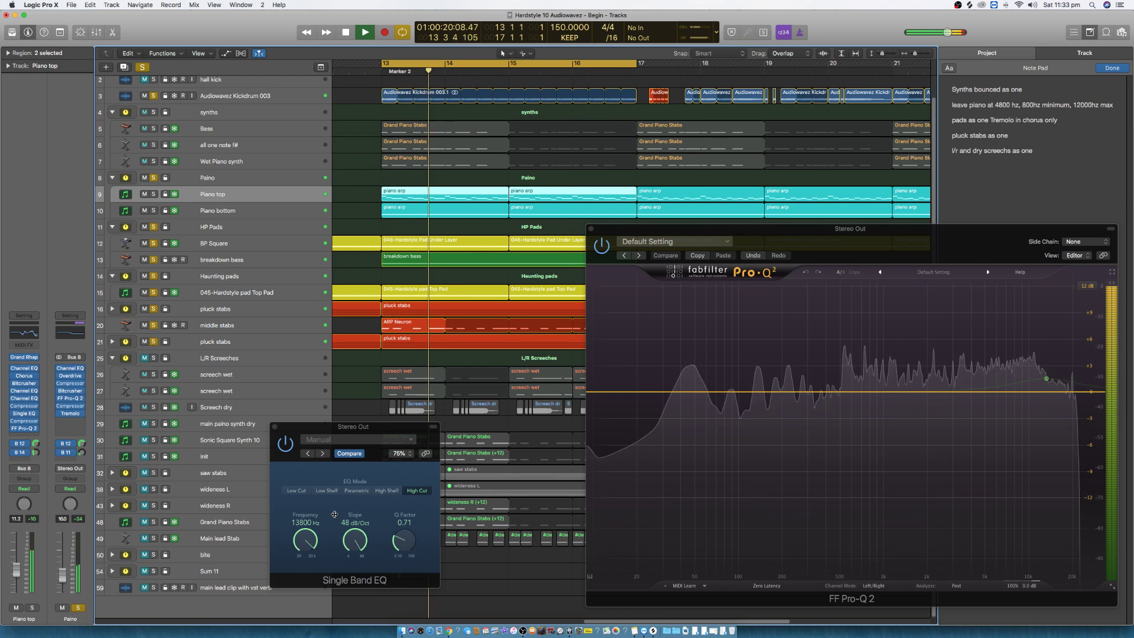
key("space")
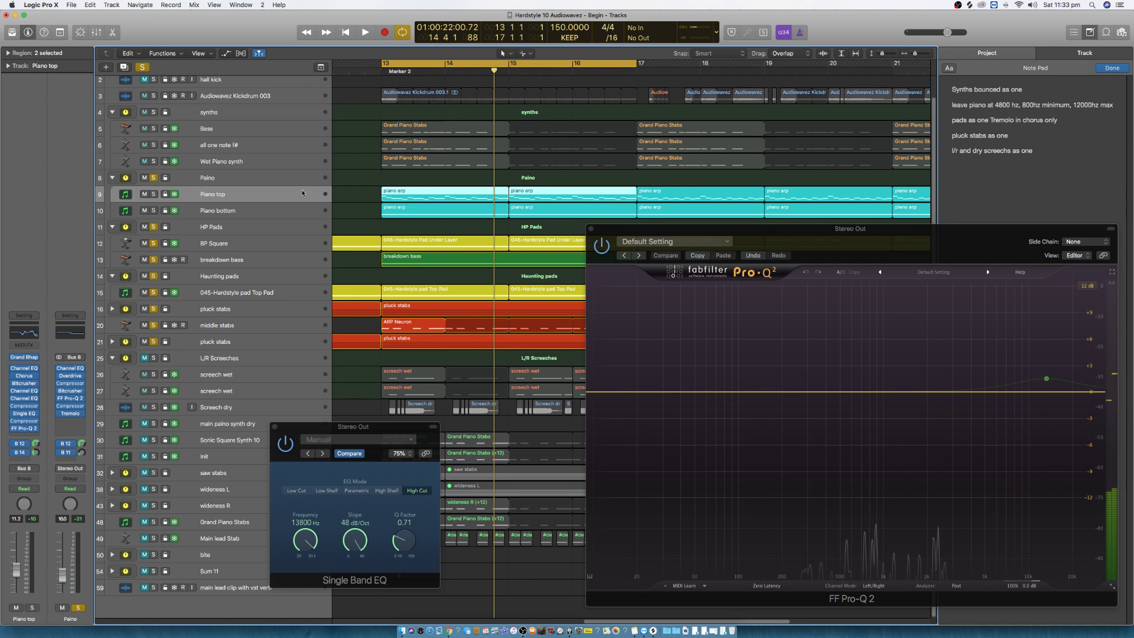
Step: Solo the synths stack with the piano, pads and stabs, and lower the high cut frequency to 12600 Hz during playback
left_click(246, 112)
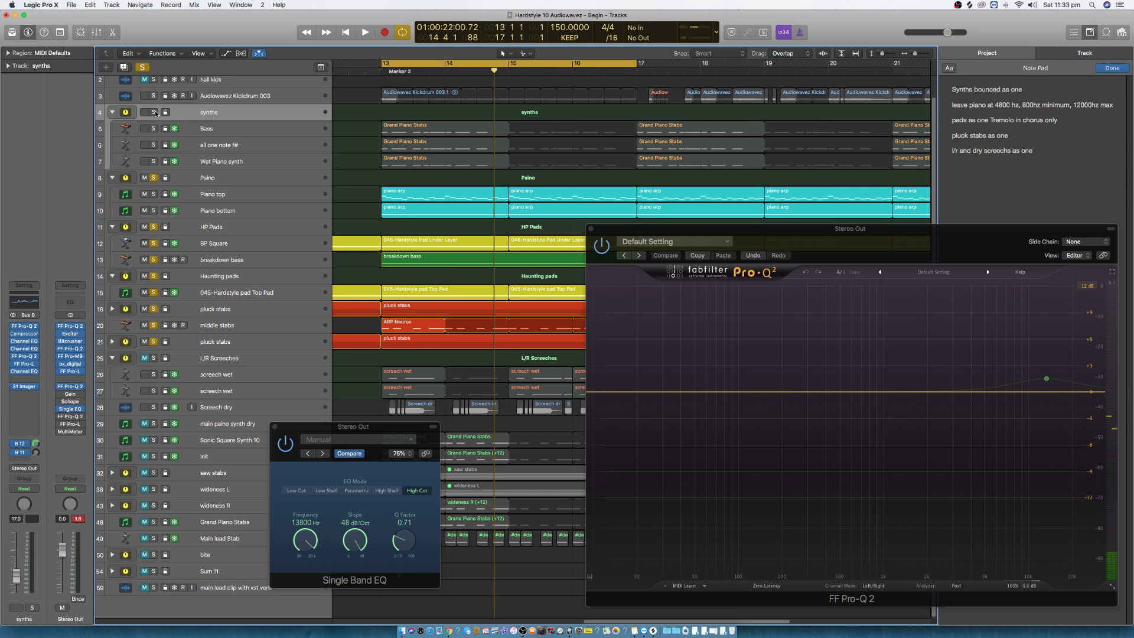
left_click(154, 113)
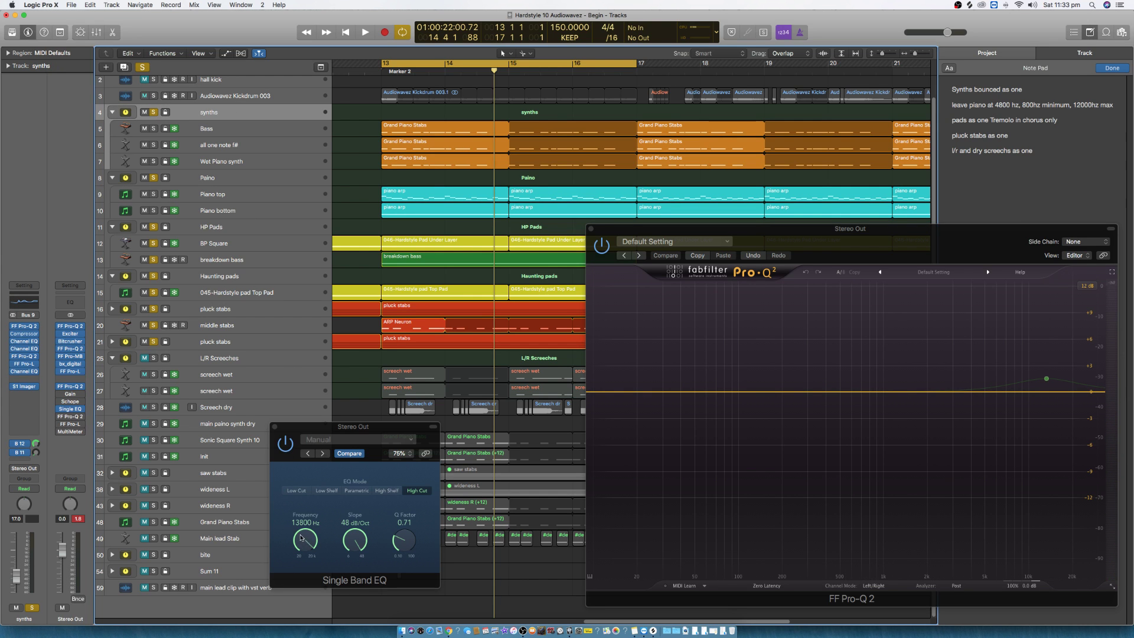
key("space")
left_click_drag(301, 540, 303, 542)
key("space")
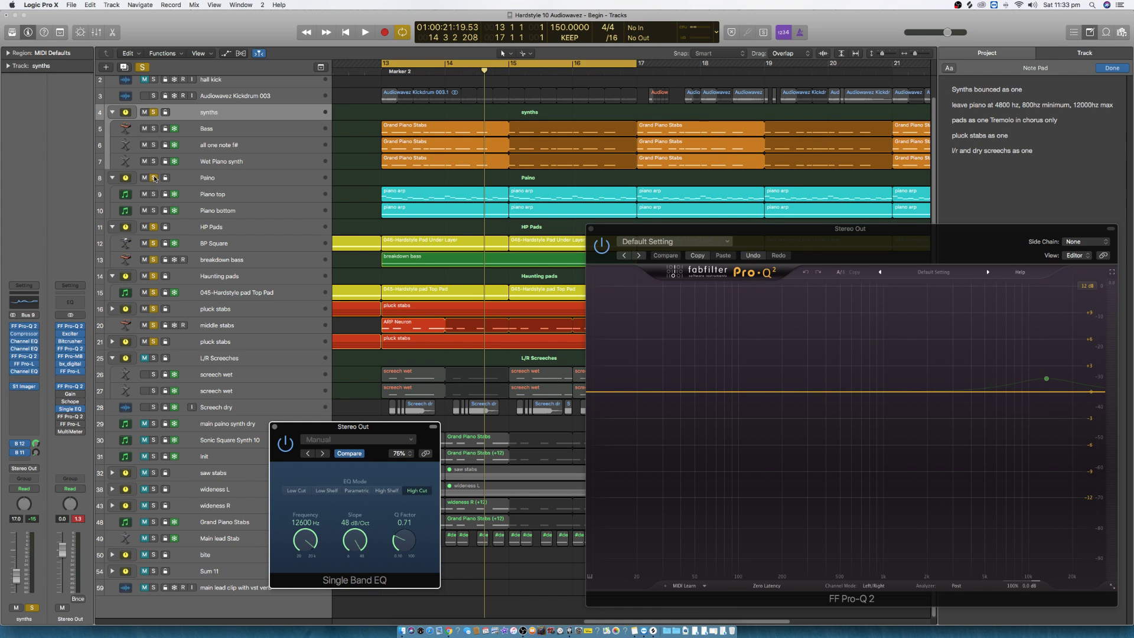
Step: Clear the solos on the piano, pads and stabs, and play the synths stack on its own
left_click_drag(154, 179, 153, 342)
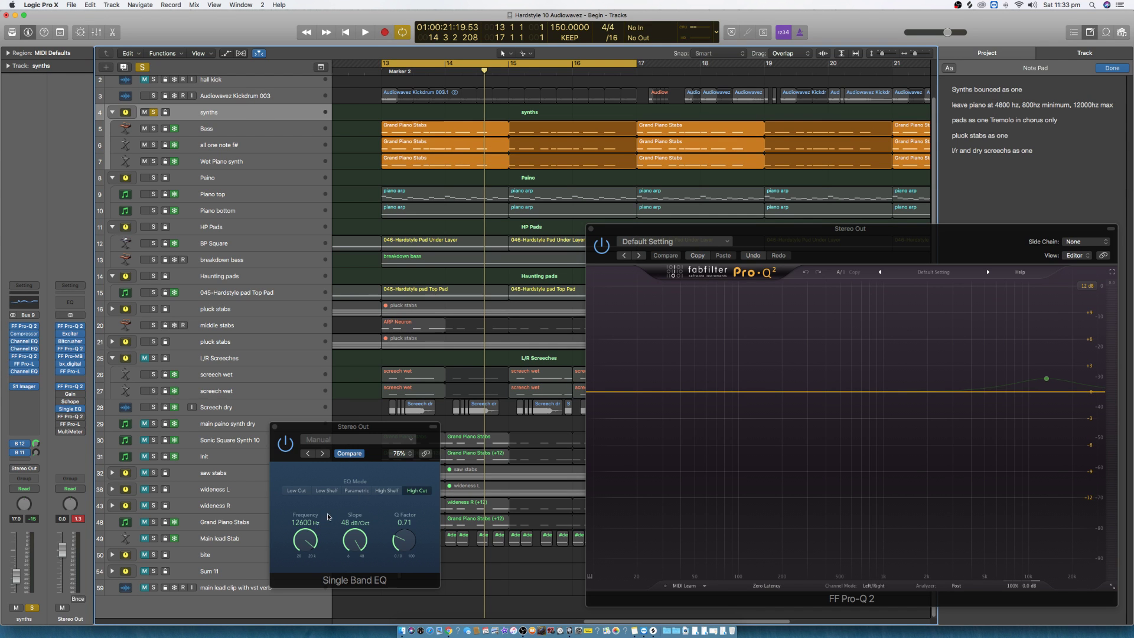
key("space")
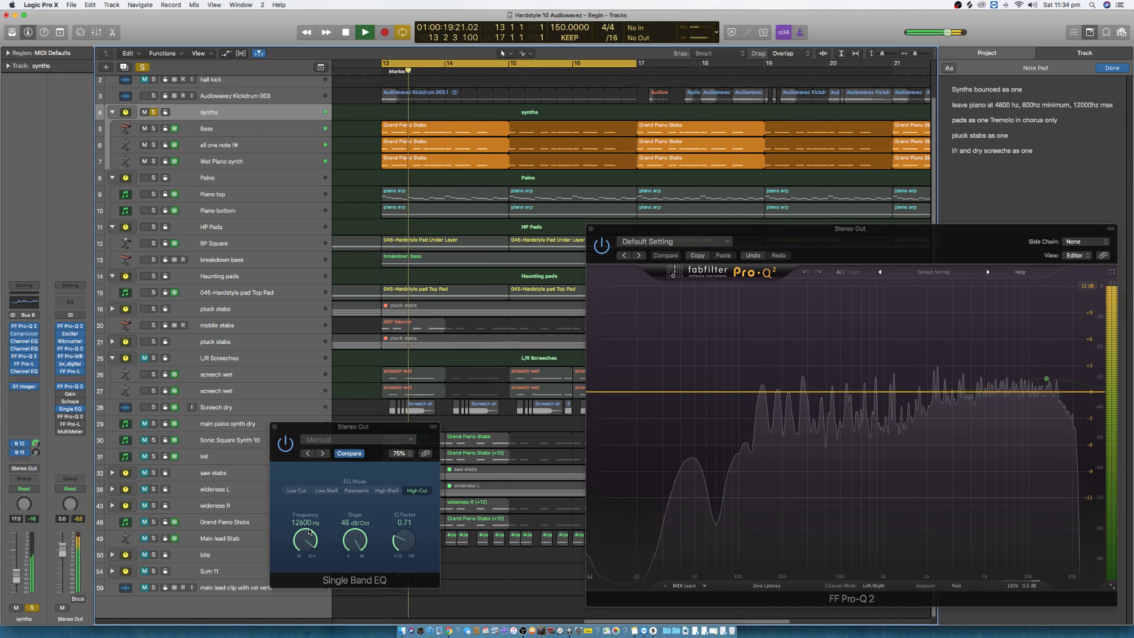
key("space")
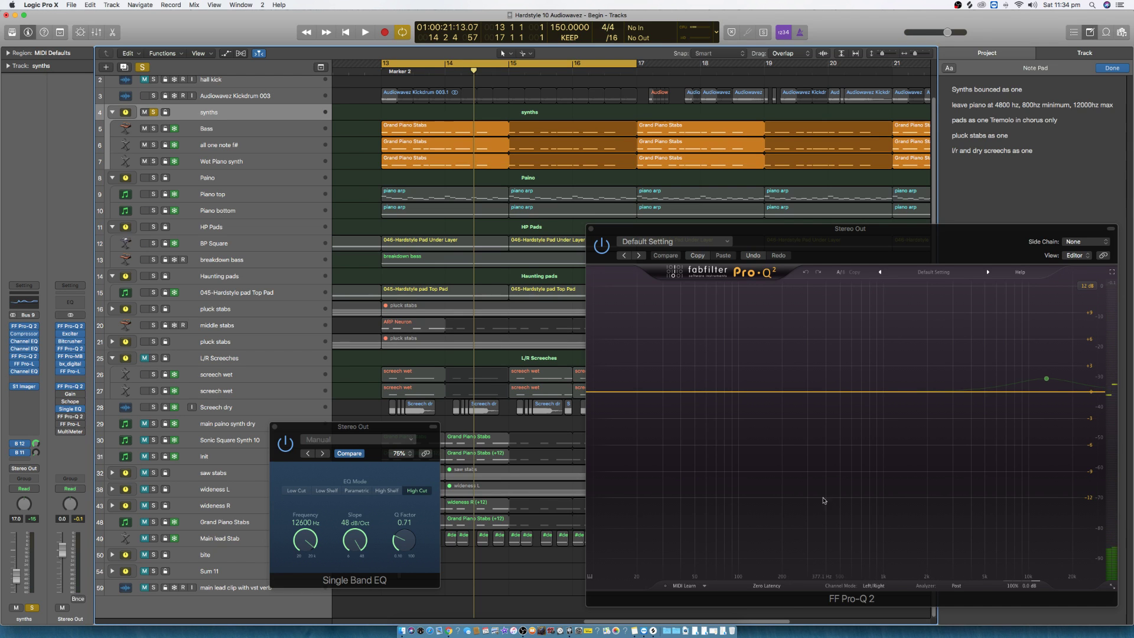
Step: Raise the Single Band EQ's high cut frequency to 20000 Hz and play the soloed synths stack
left_click_drag(295, 544, 297, 512)
key("space")
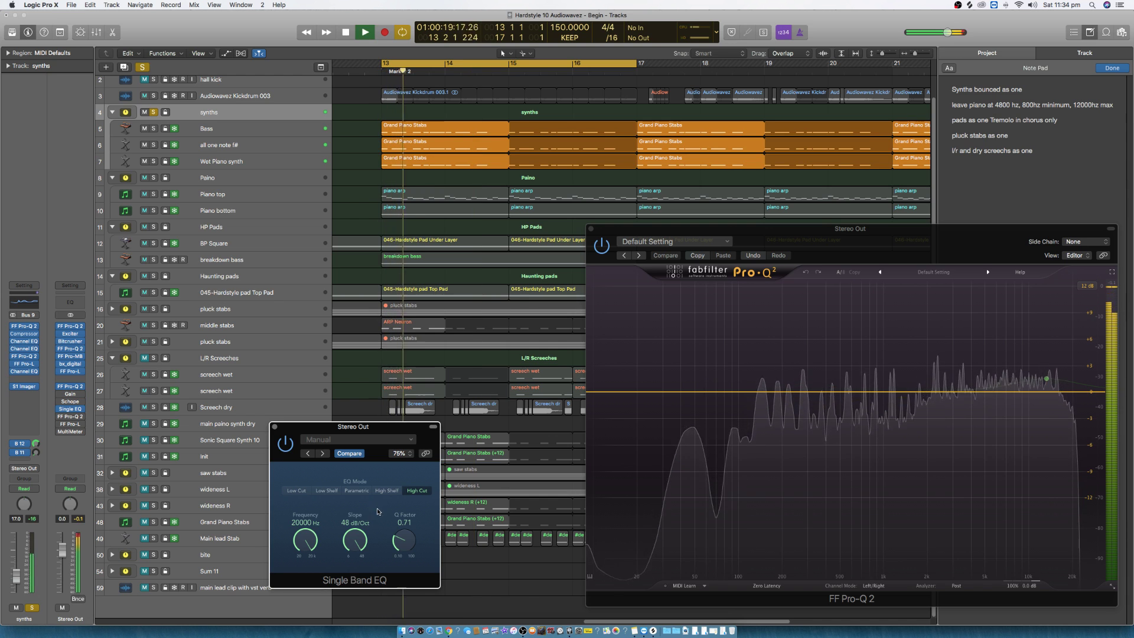
key("space")
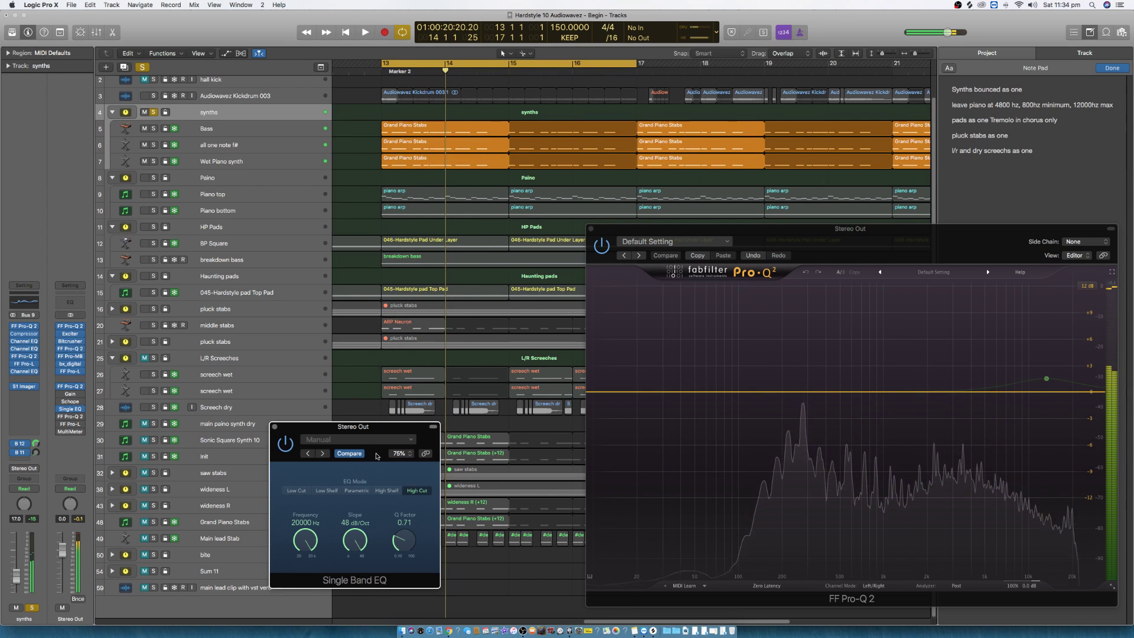
Step: Clear the synths stack's solo and play the unmuted tracks together with the kick
left_click(154, 111)
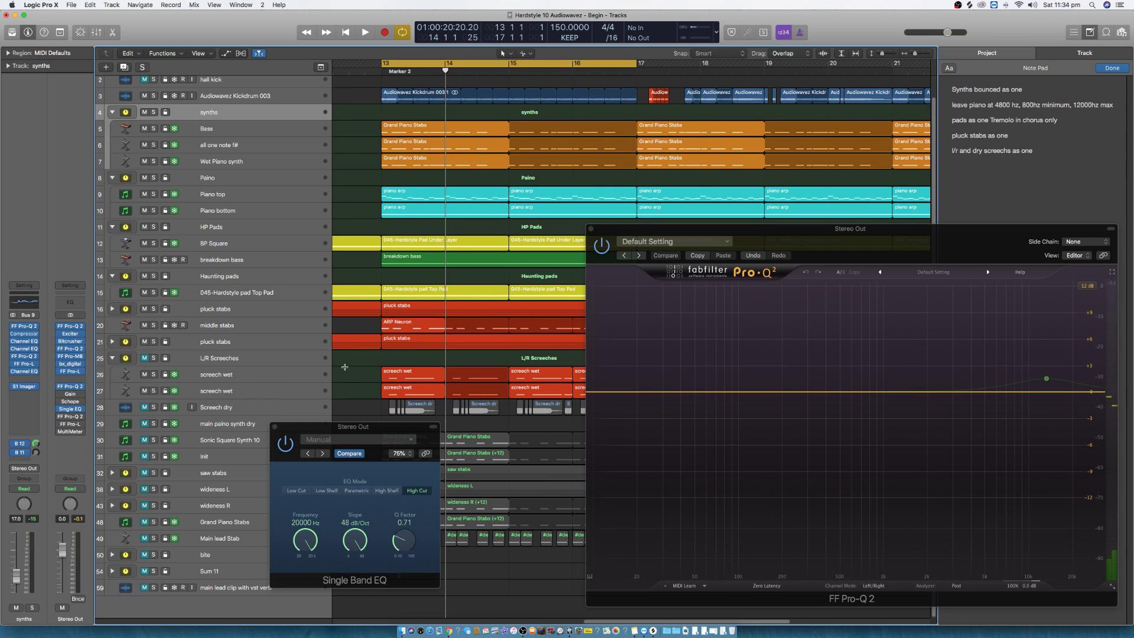
key("space")
key("space")
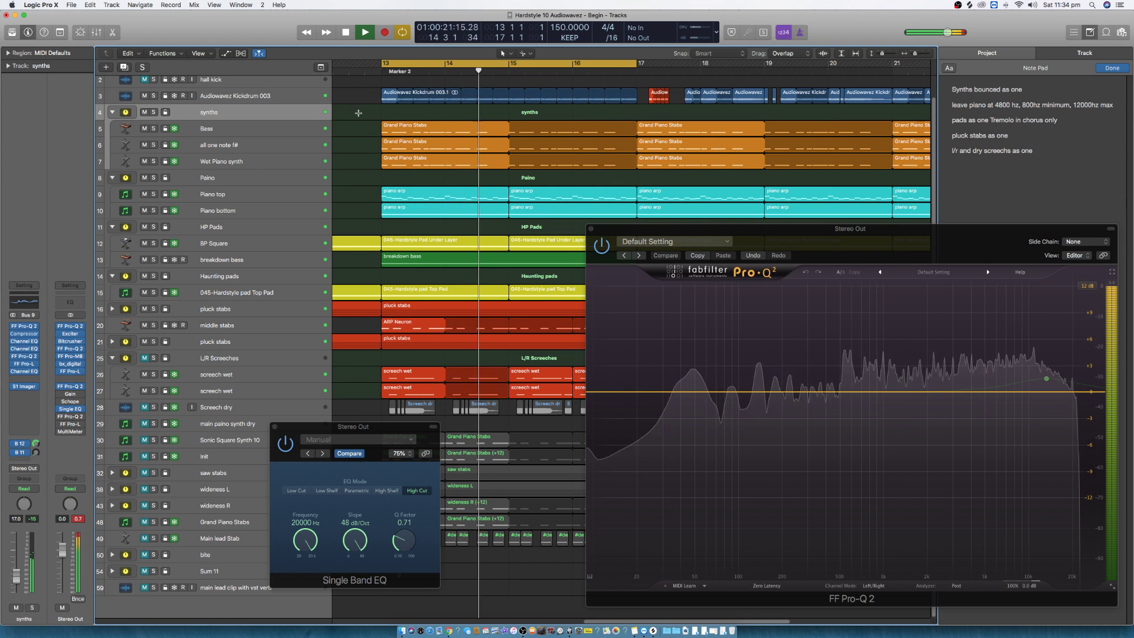
key("space")
Step: Solo the Audiowavez Kickdrum 003, synths, HP Pads and Haunting pads tracks, and play them together
left_click(153, 112)
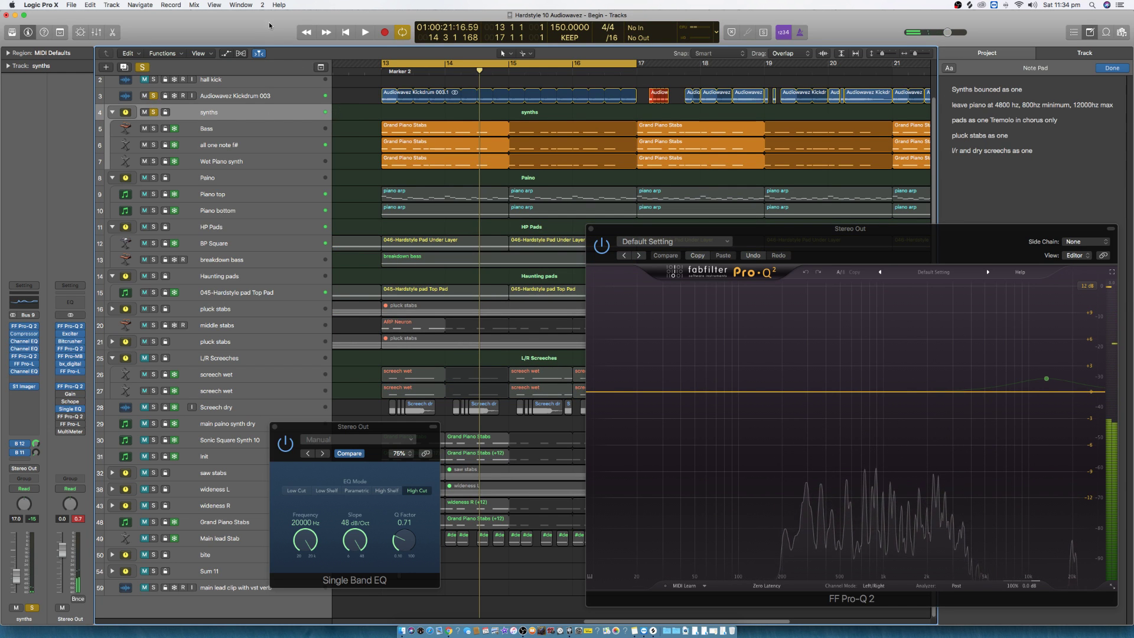
left_click(154, 226)
left_click(153, 275)
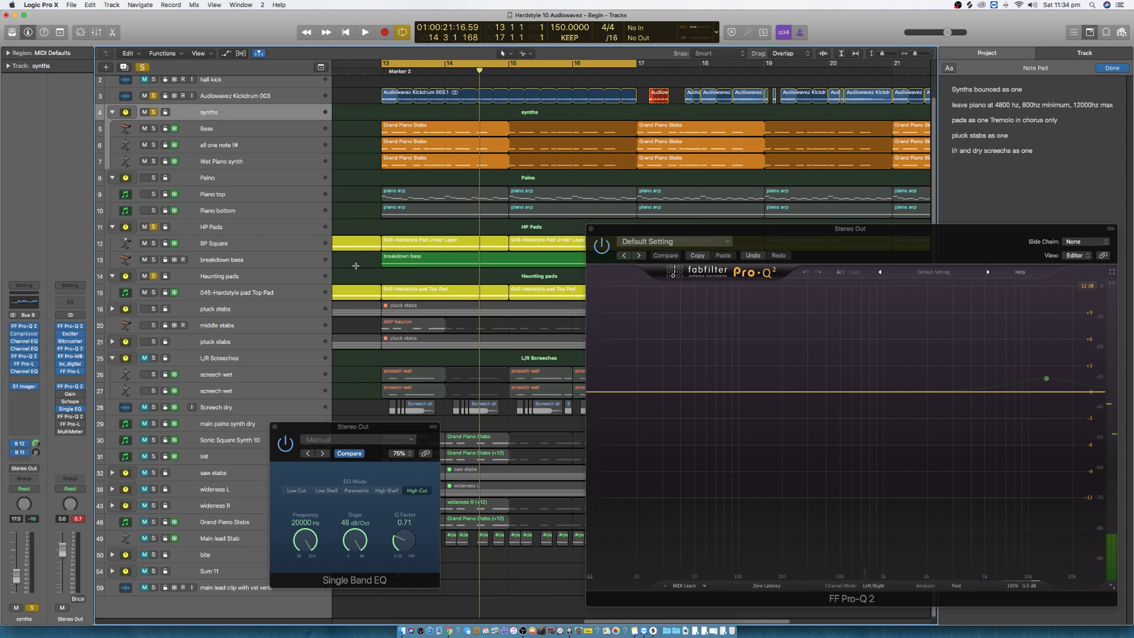
key("space")
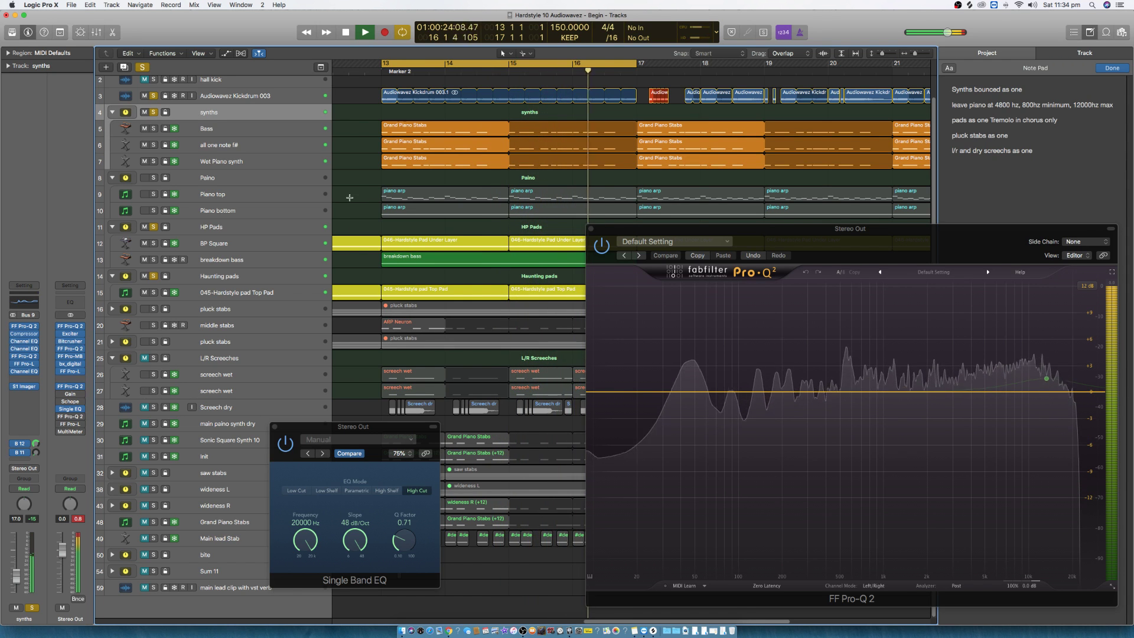
key("space")
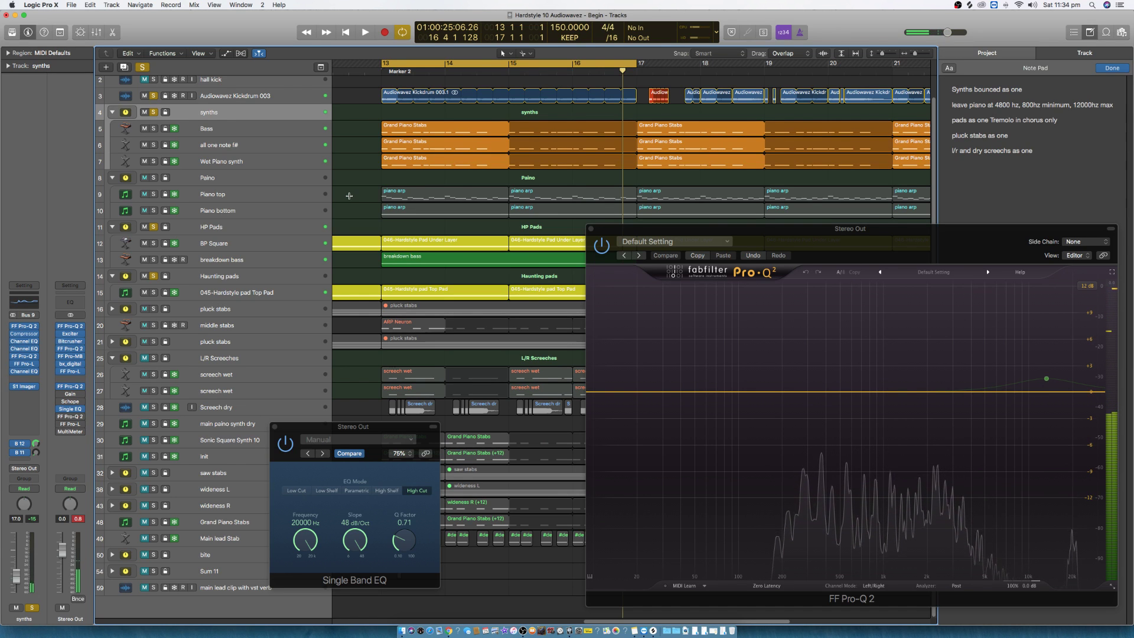
Step: Bypass the Single Band EQ, reset the Stereo Out's peak level display, and close the EQ's window
left_click(285, 444)
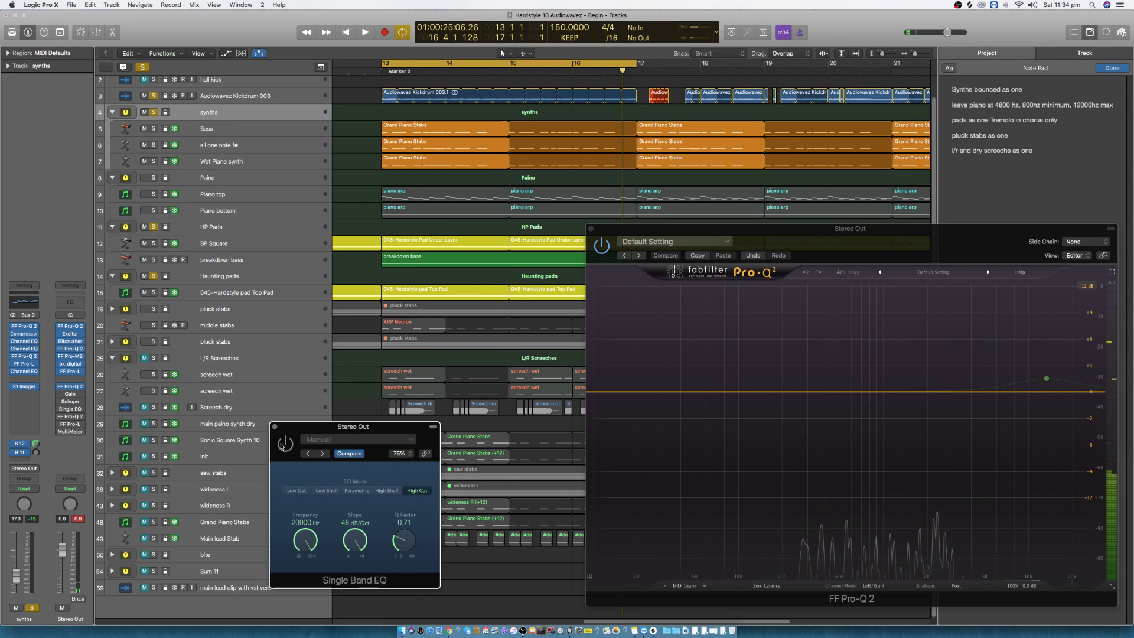
left_click(79, 519)
left_click(275, 427)
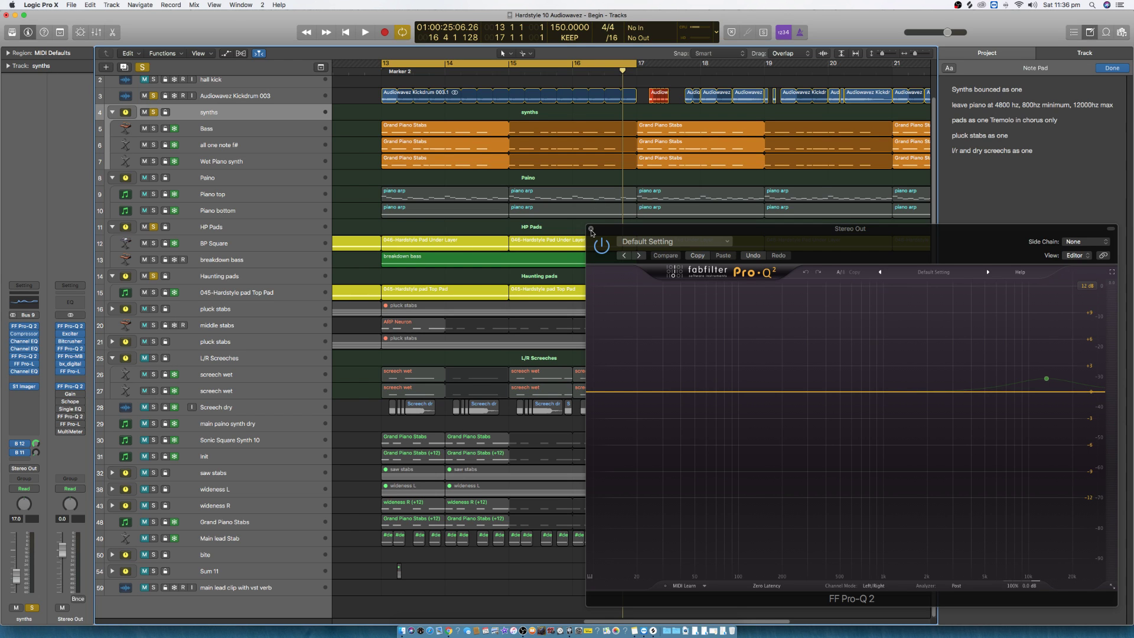
Step: Close the Stereo Out EQ window and the project notes, and clear all track solos
left_click(591, 230)
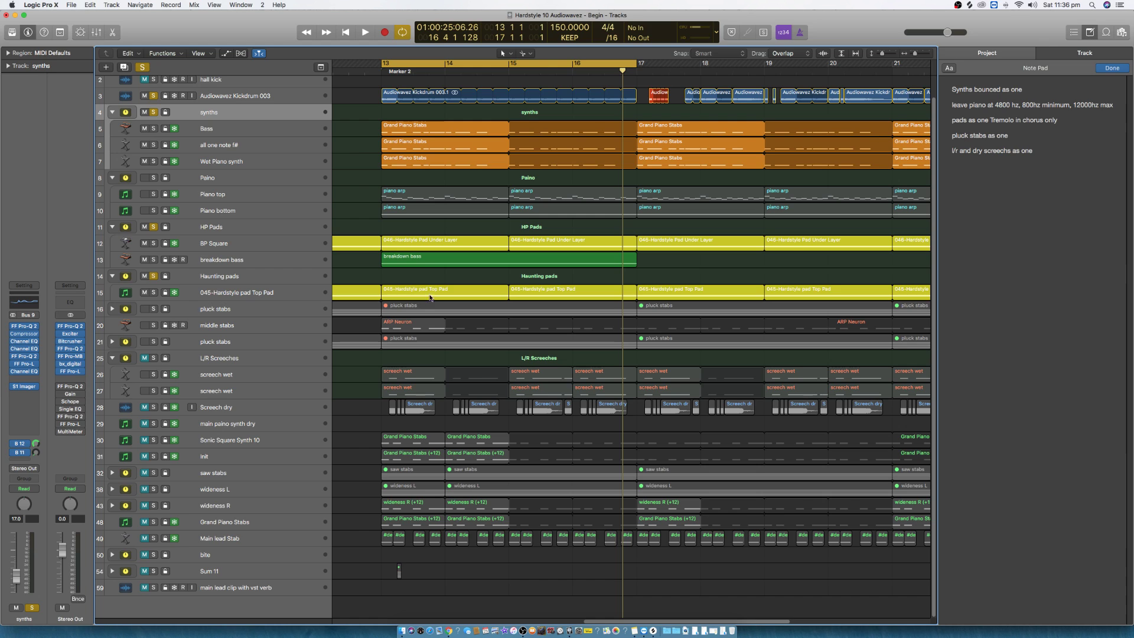
left_click(245, 362)
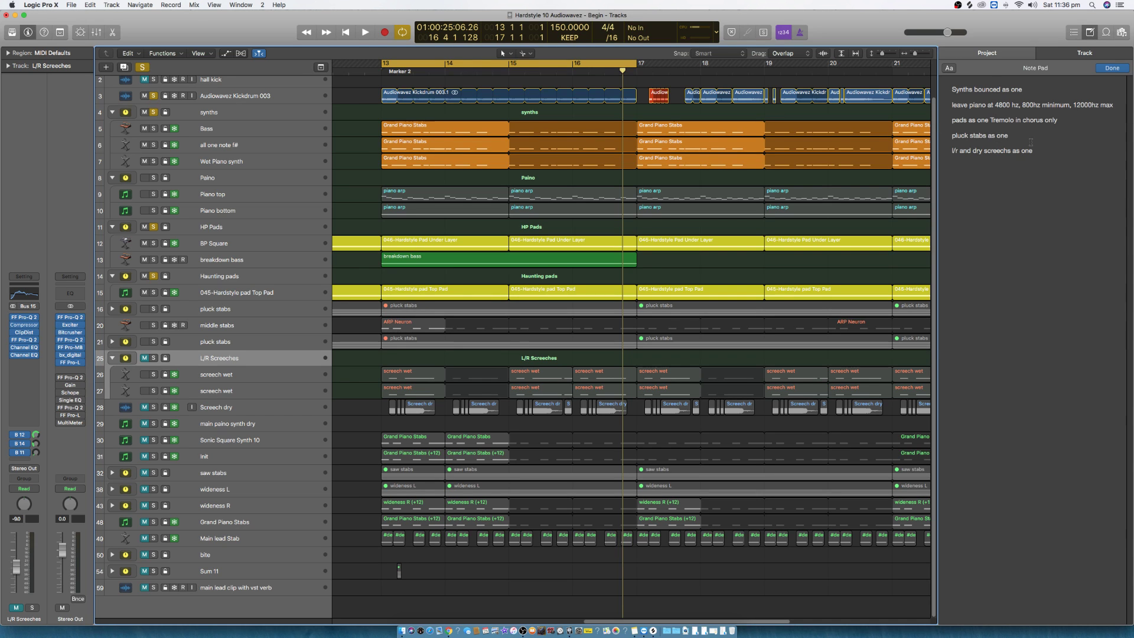
left_click(1093, 33)
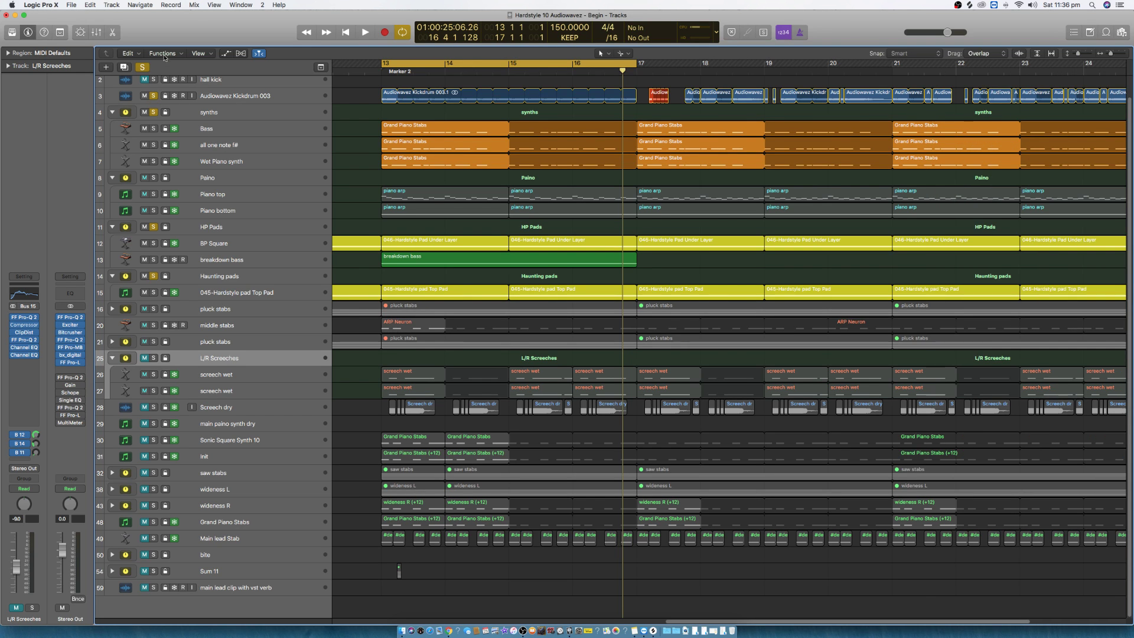
left_click(143, 68)
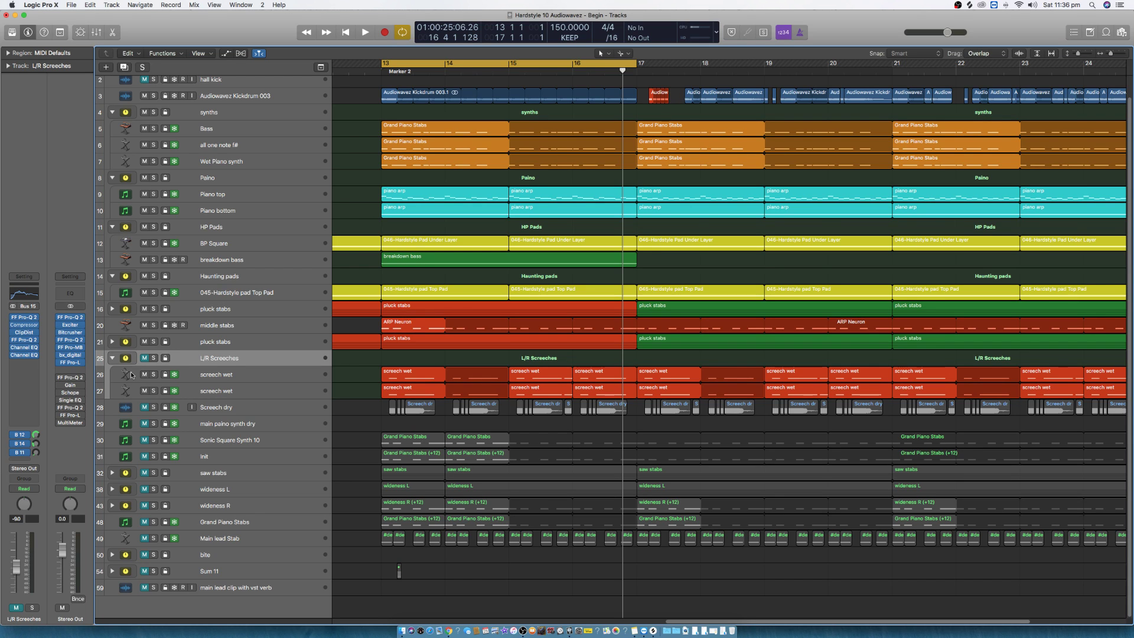
left_click(145, 407)
left_click(144, 358)
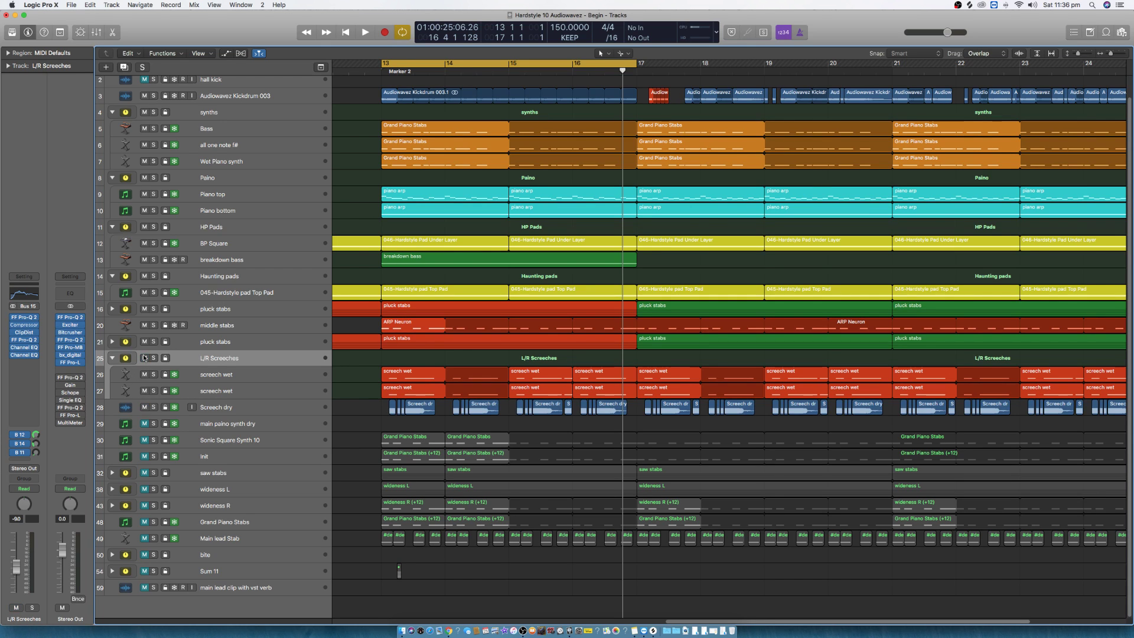
left_click(144, 358)
left_click(145, 407)
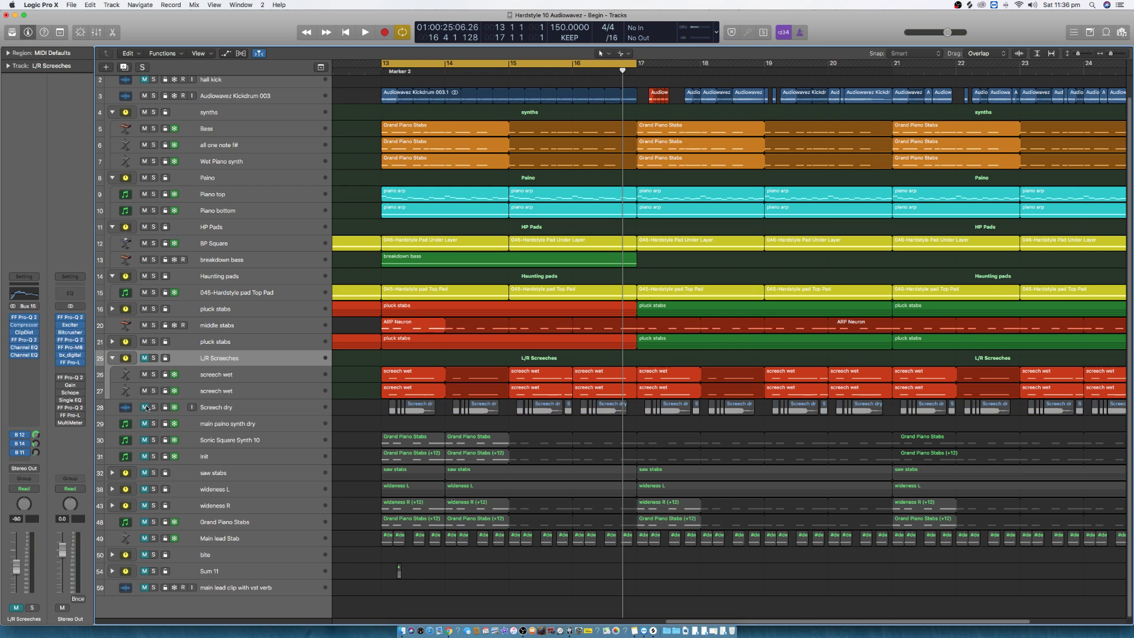
Step: Collapse the L/R Screeches stack and look through the Grand Piano Stabs, synths, Wet Piano synth and all one note f# tracks
left_click(112, 358)
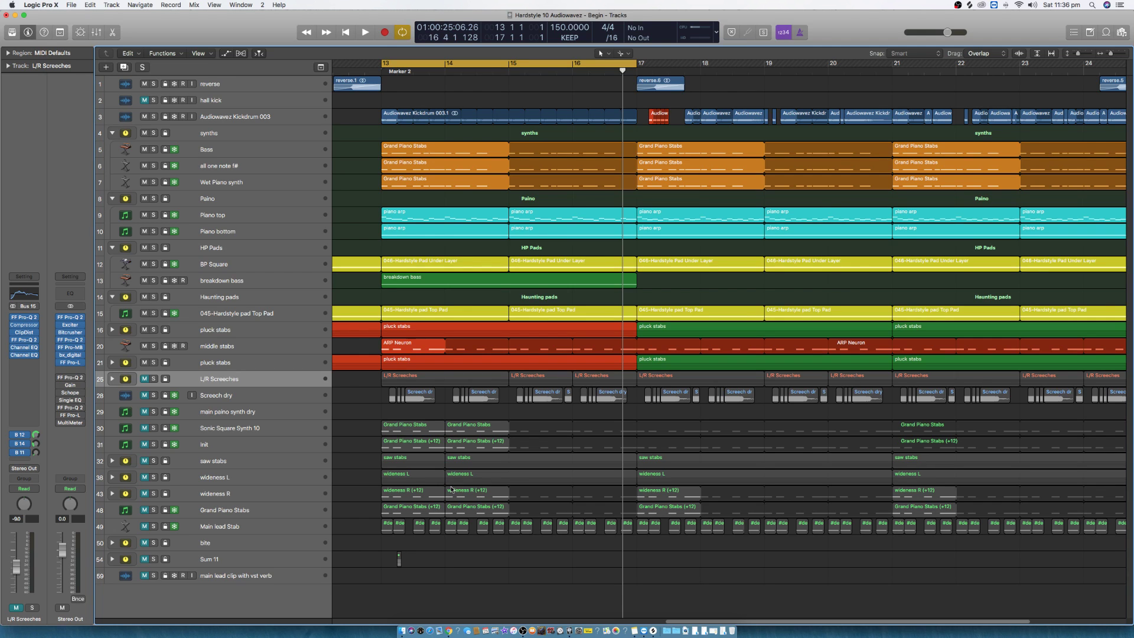
left_click(271, 509)
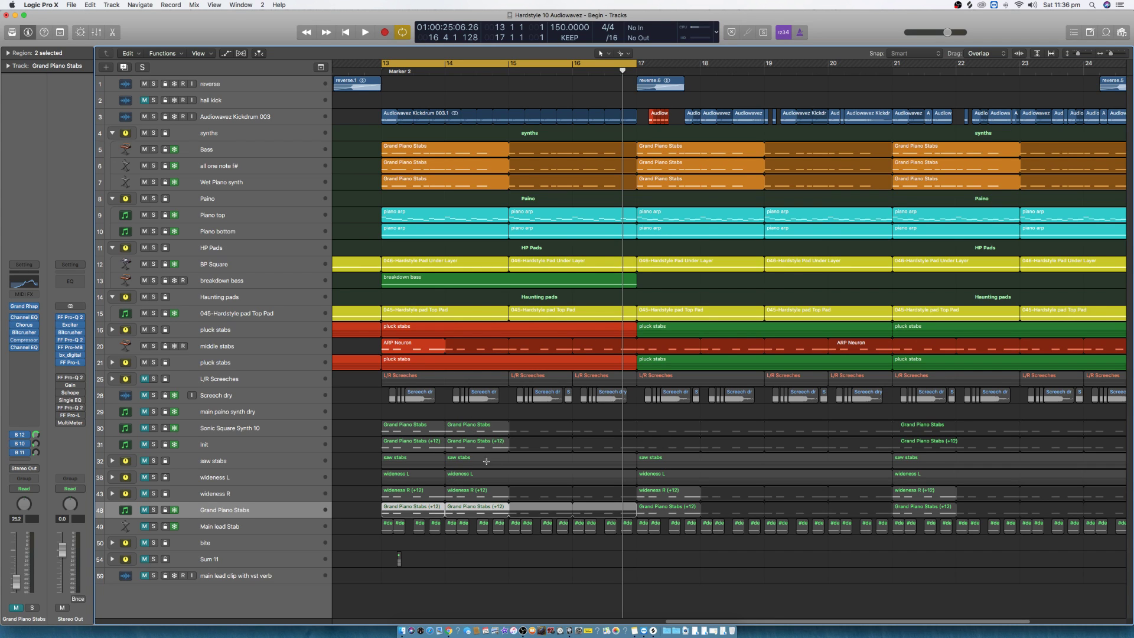
left_click(271, 136)
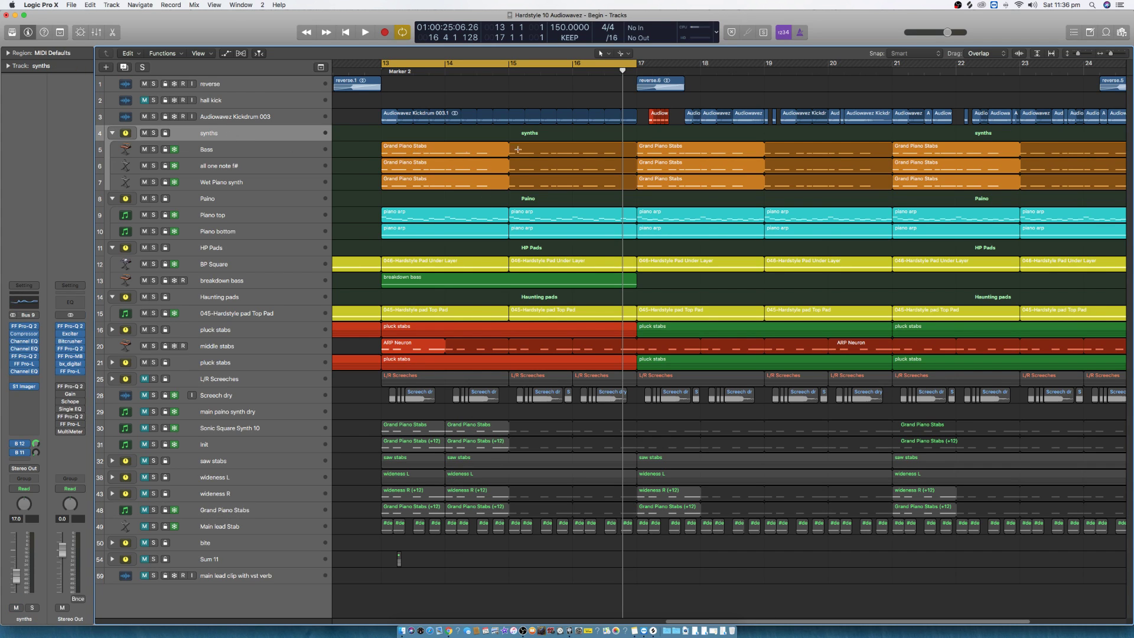
left_click(244, 182)
left_click(254, 166)
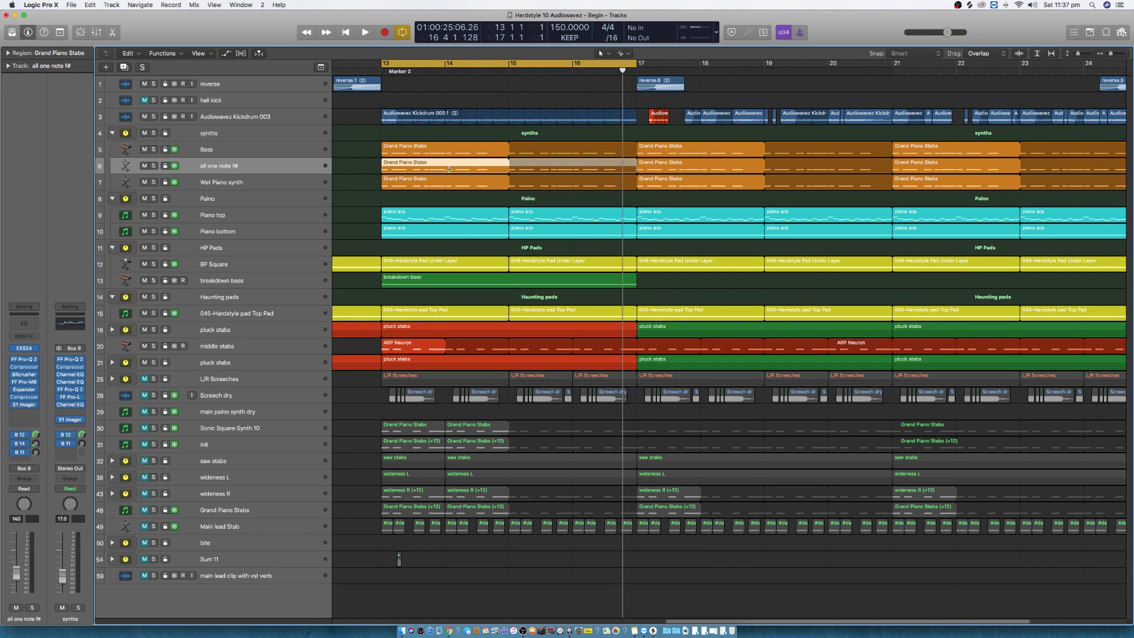
Step: Solo the Bass track and open its ES M synth, placing its window clear of the channel strip
left_click(264, 143)
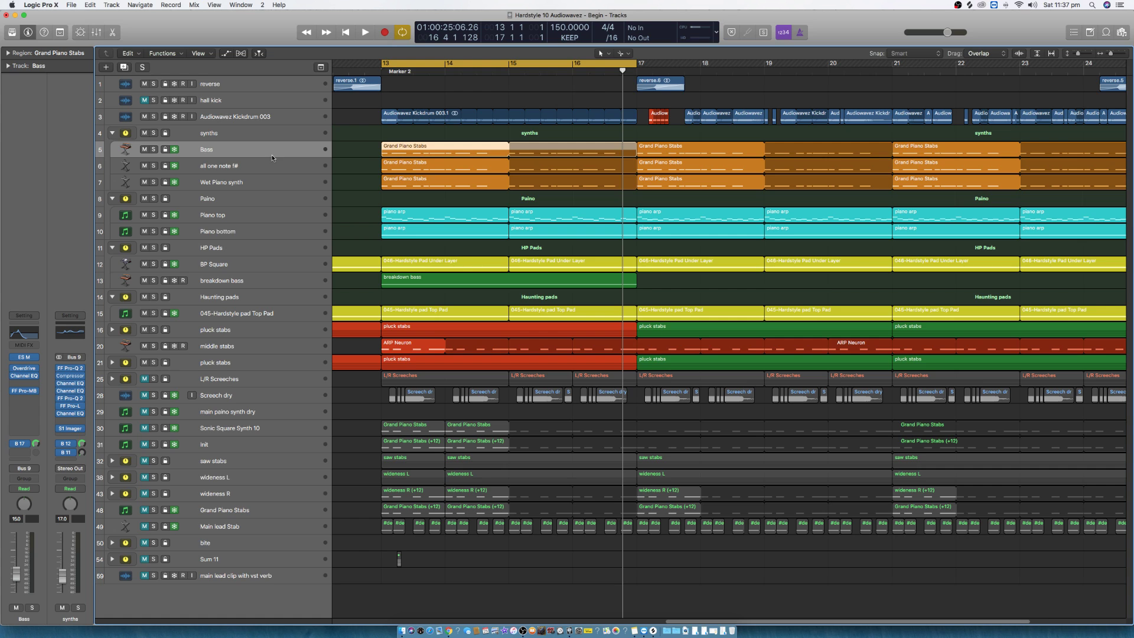
left_click(155, 149)
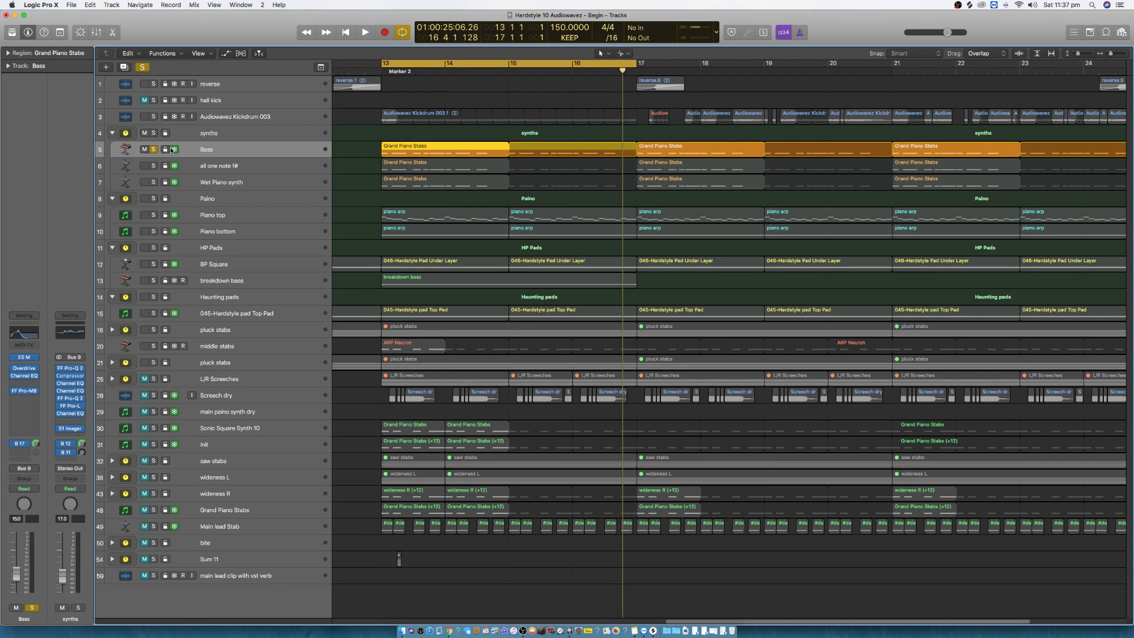
left_click(30, 358)
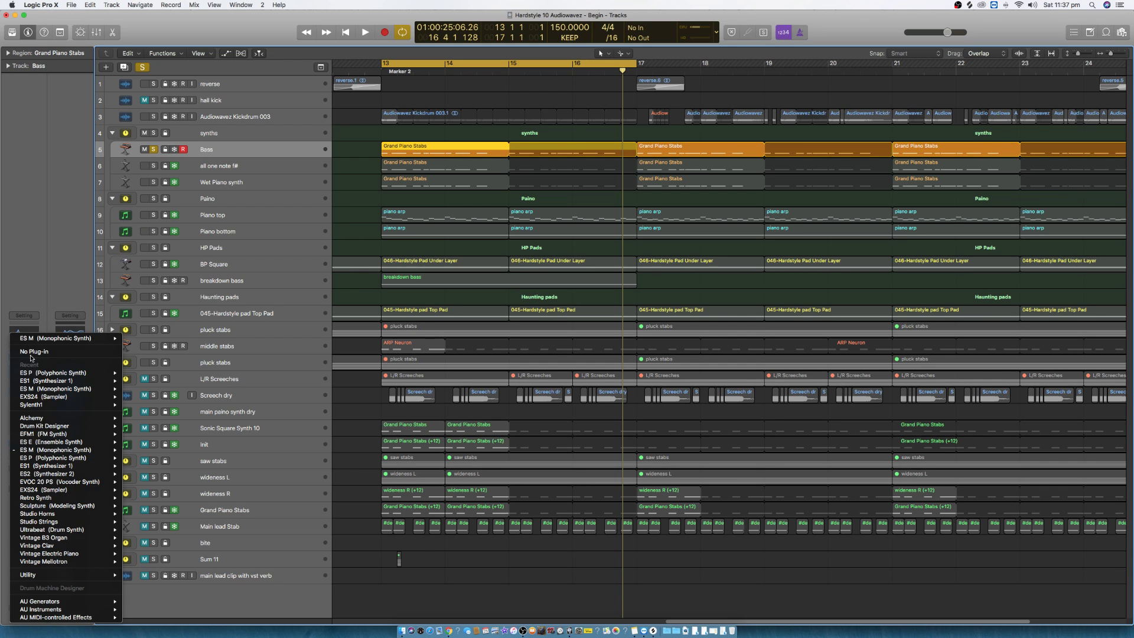
left_click(42, 317)
left_click(25, 357)
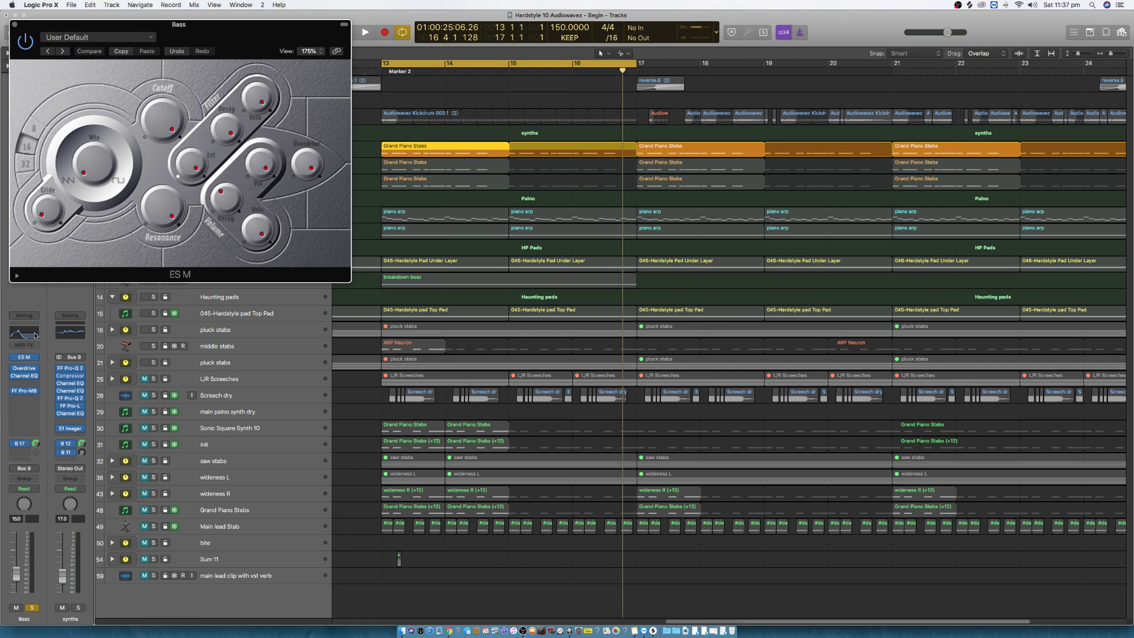
left_click_drag(161, 44, 610, 330)
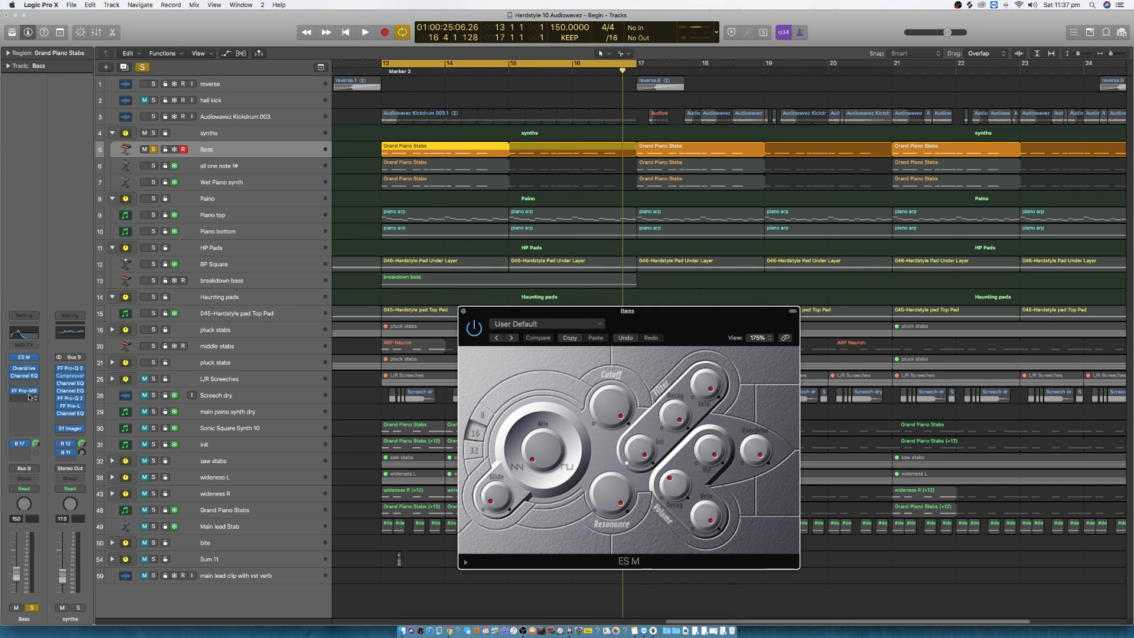
Step: Bypass the Bass track's Overdrive, Channel EQ and FF Pro-MB effects and its Bus 17 send
left_click(16, 446)
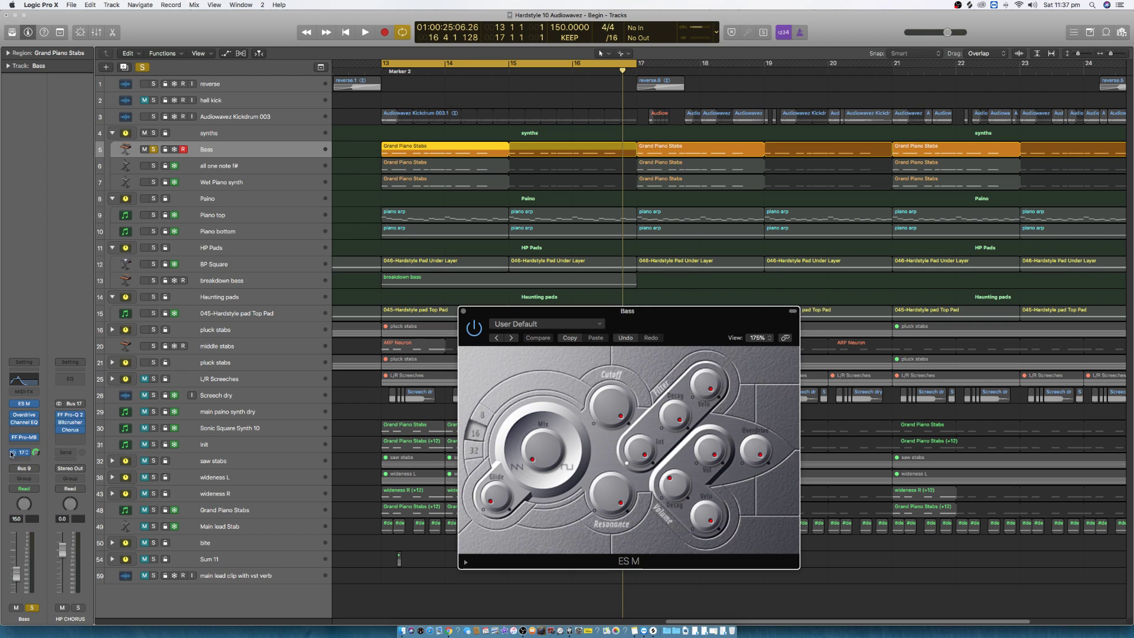
left_click(14, 438)
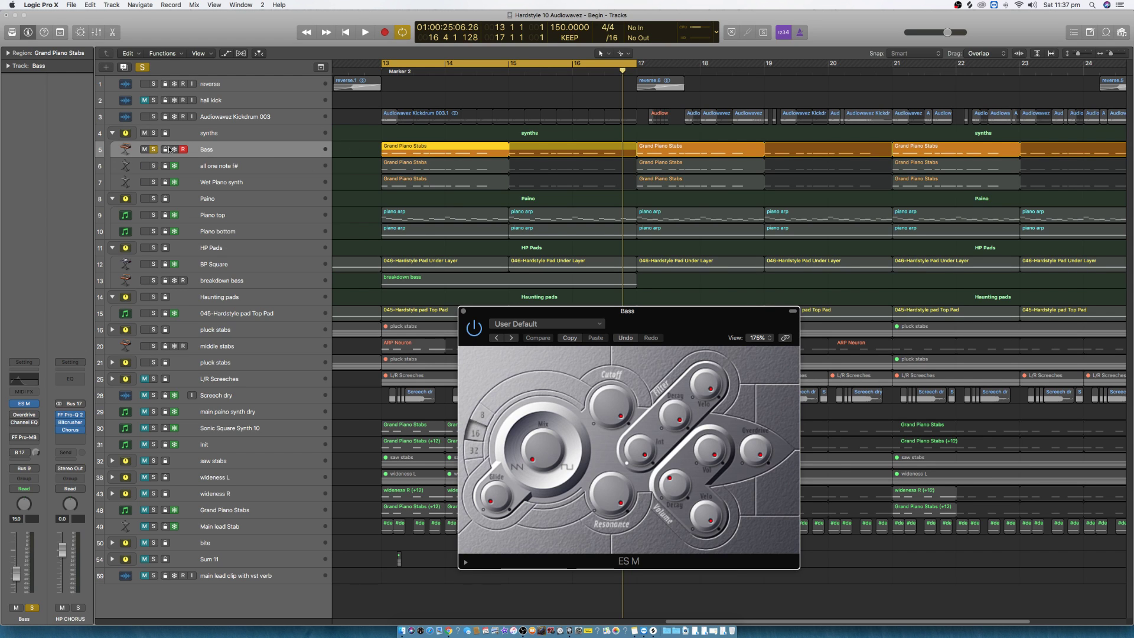
Step: Solo the synths stack with the Bass track muted, and play the other two synth layers
left_click(154, 133)
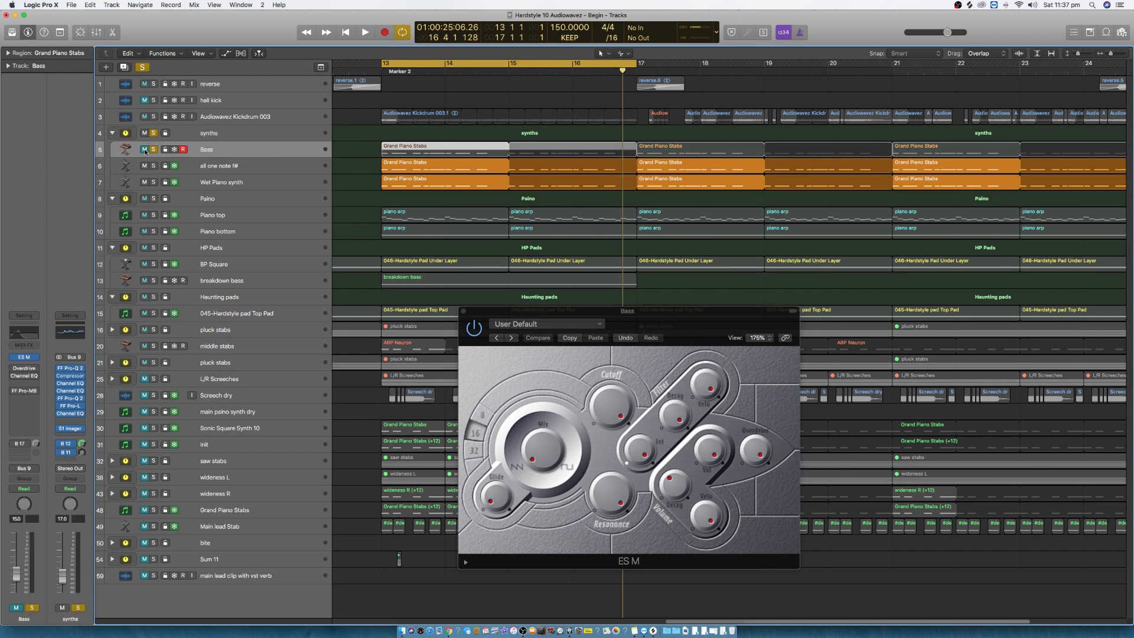
key("space")
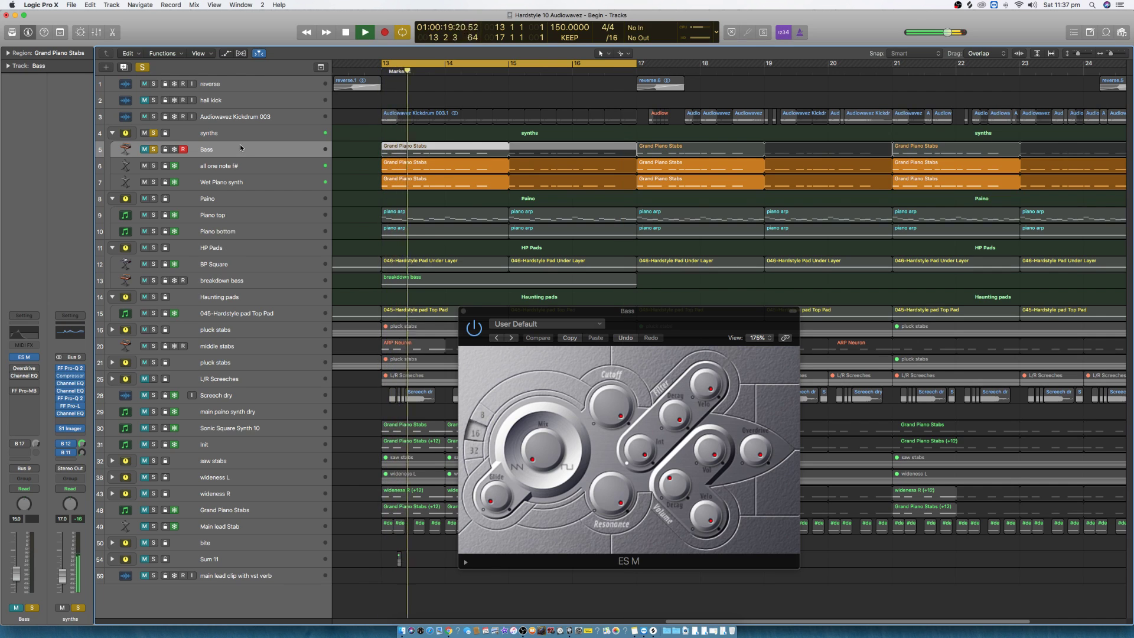
key("space")
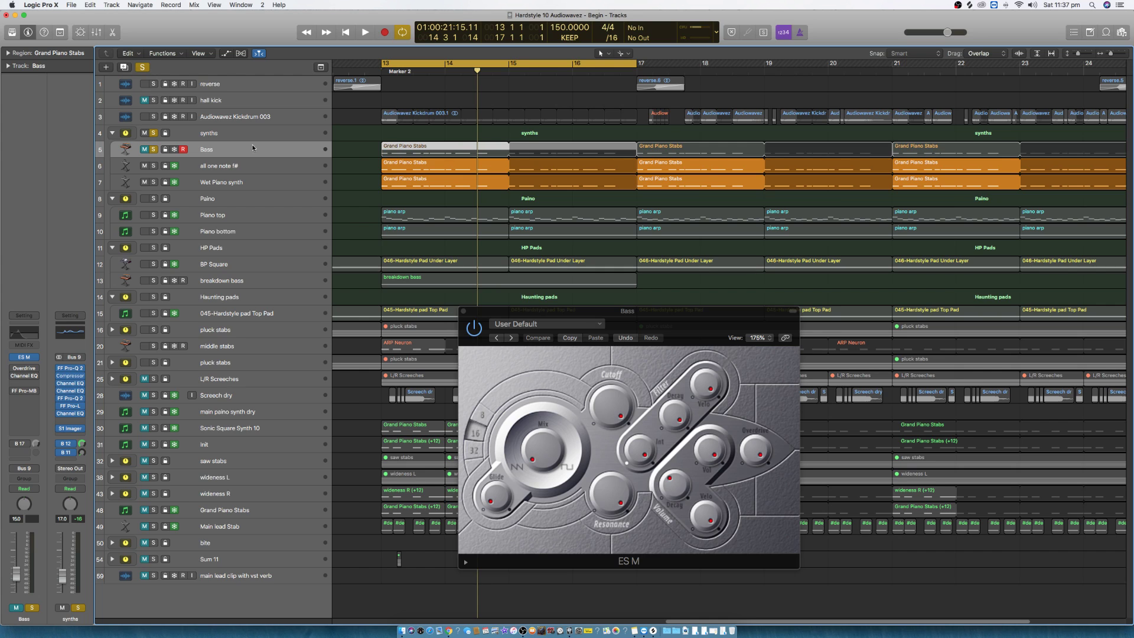
Step: Unmute the Bass track, mute the all one note f# and Wet Piano synth tracks, and play the bass alone
left_click(144, 149)
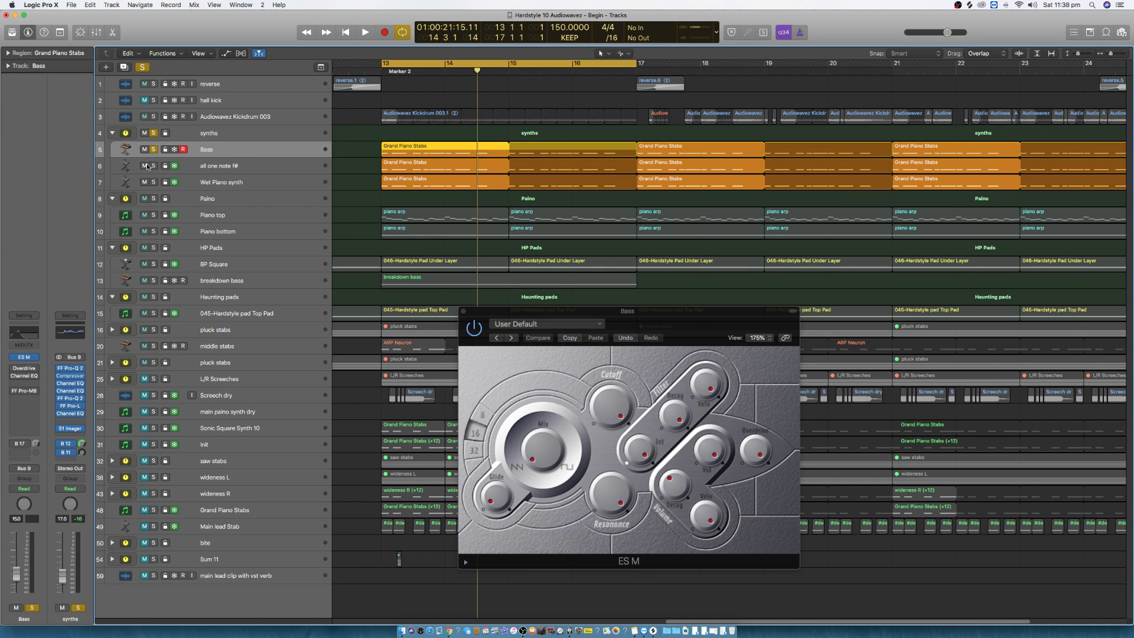
left_click_drag(144, 166, 143, 181)
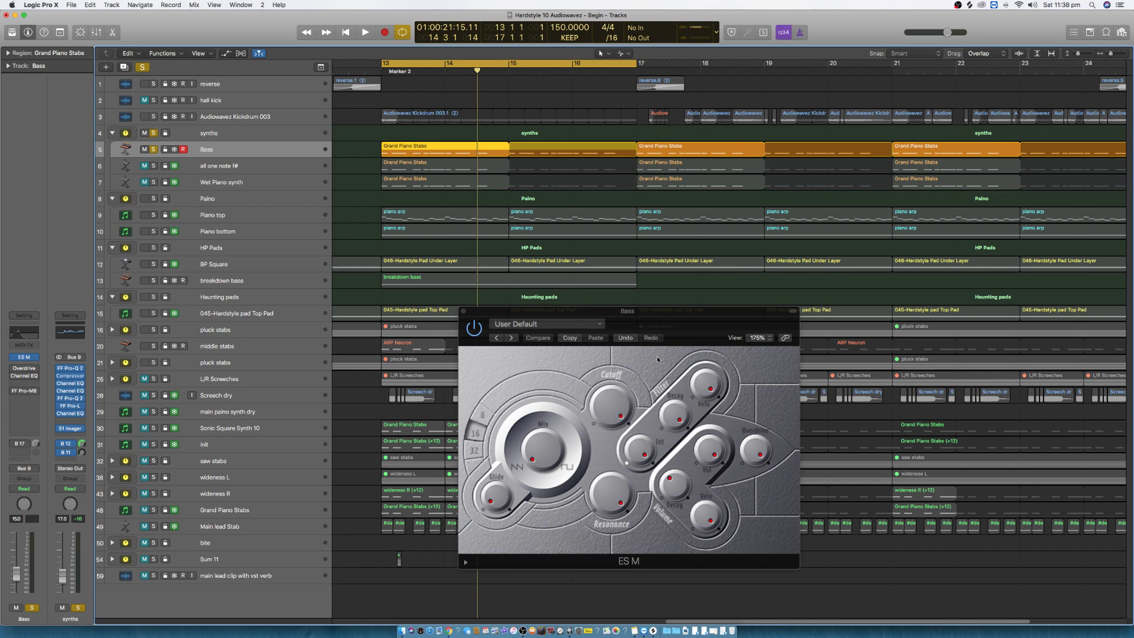
left_click_drag(604, 349, 501, 376)
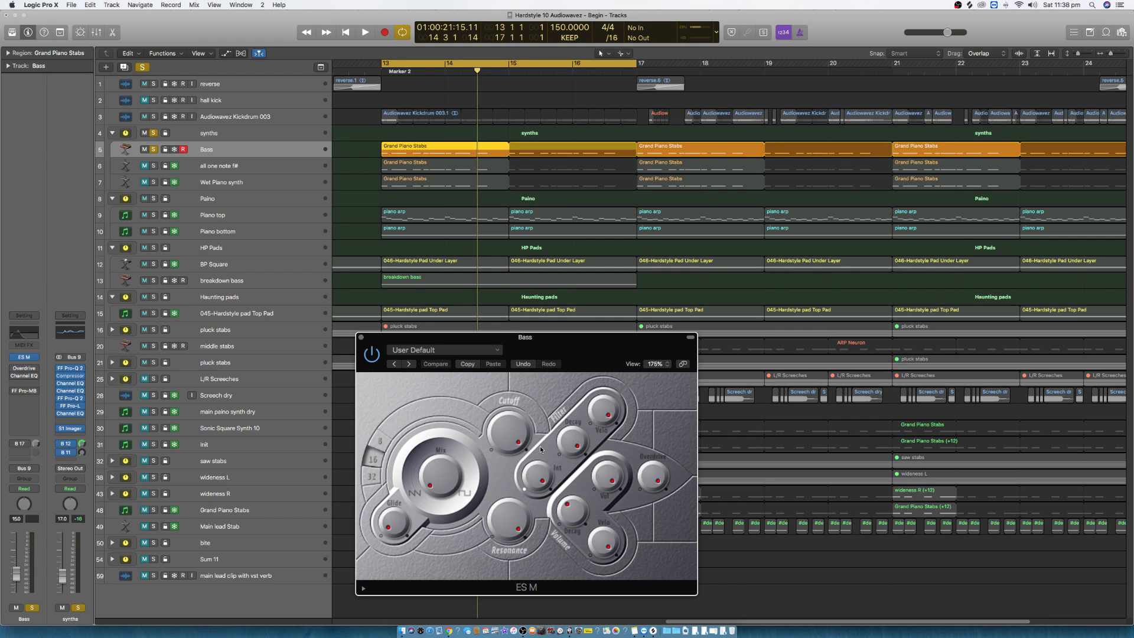
key("space")
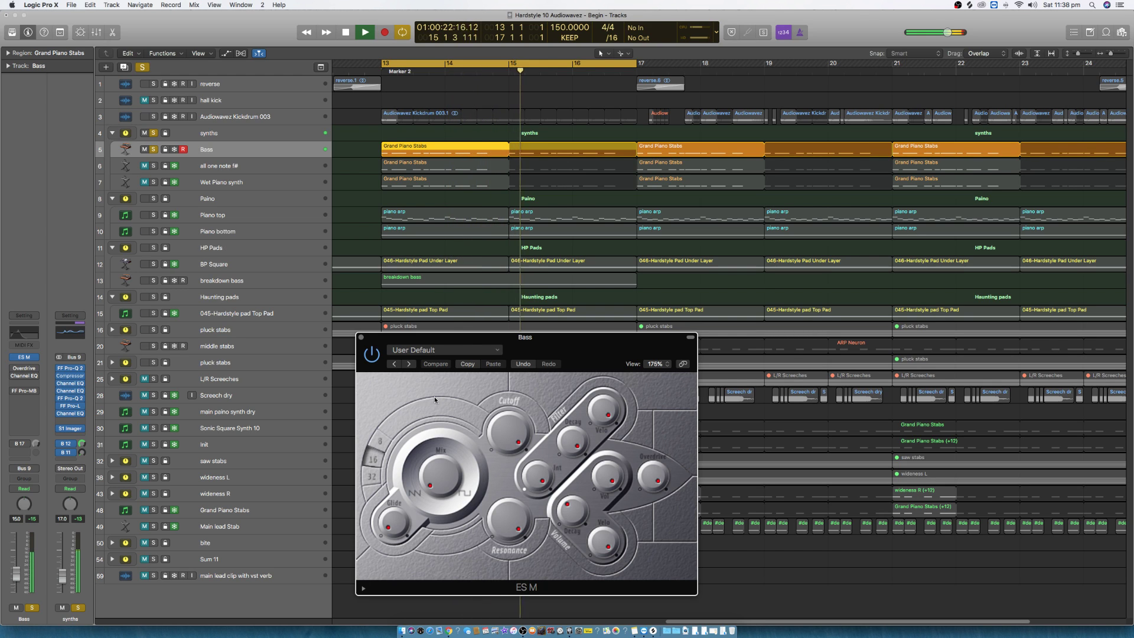
Step: Sweep the Bass track's ES M cutoff while listening, and return it to its original setting
left_click_drag(508, 426, 505, 448)
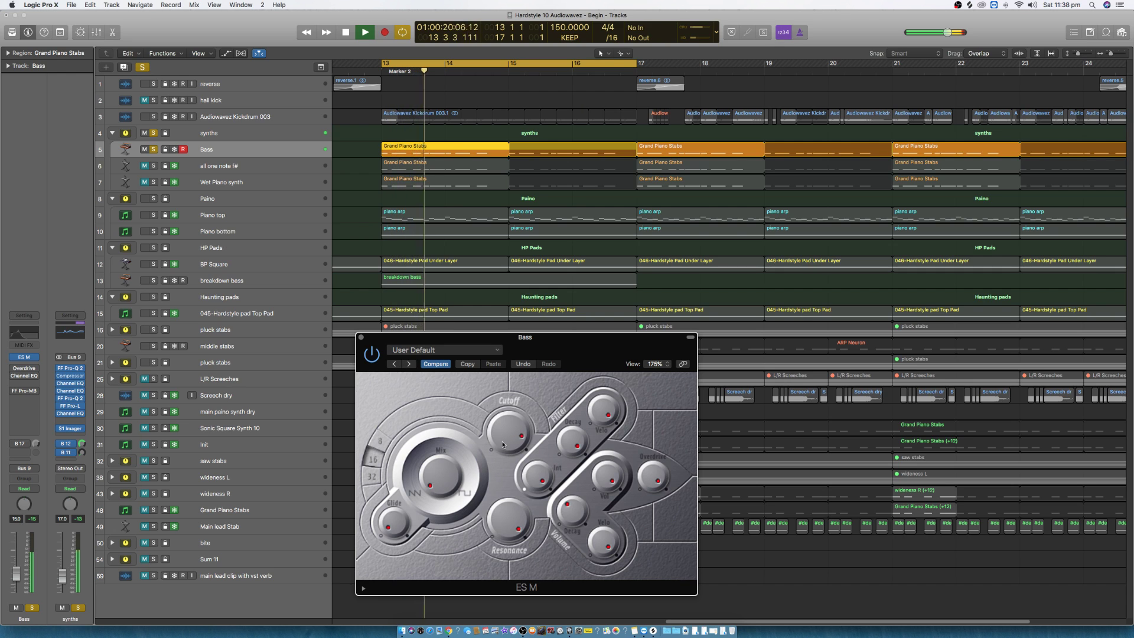
left_click_drag(501, 438, 502, 481)
key("space")
left_click(277, 134)
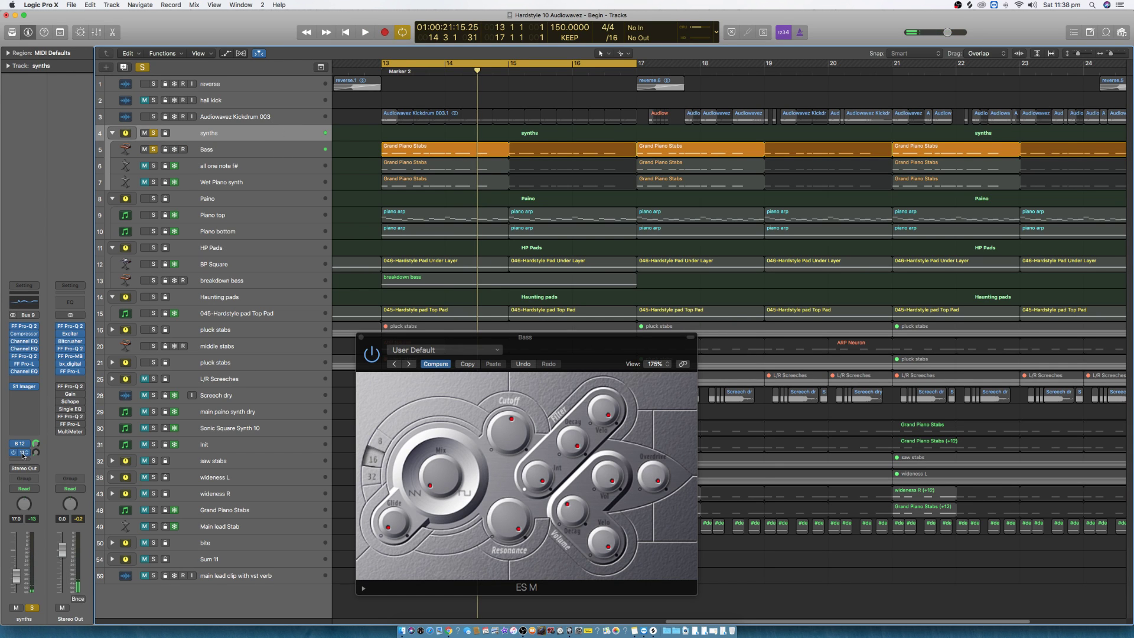
left_click_drag(23, 455, 26, 393)
left_click_drag(507, 433, 472, 268)
key("space")
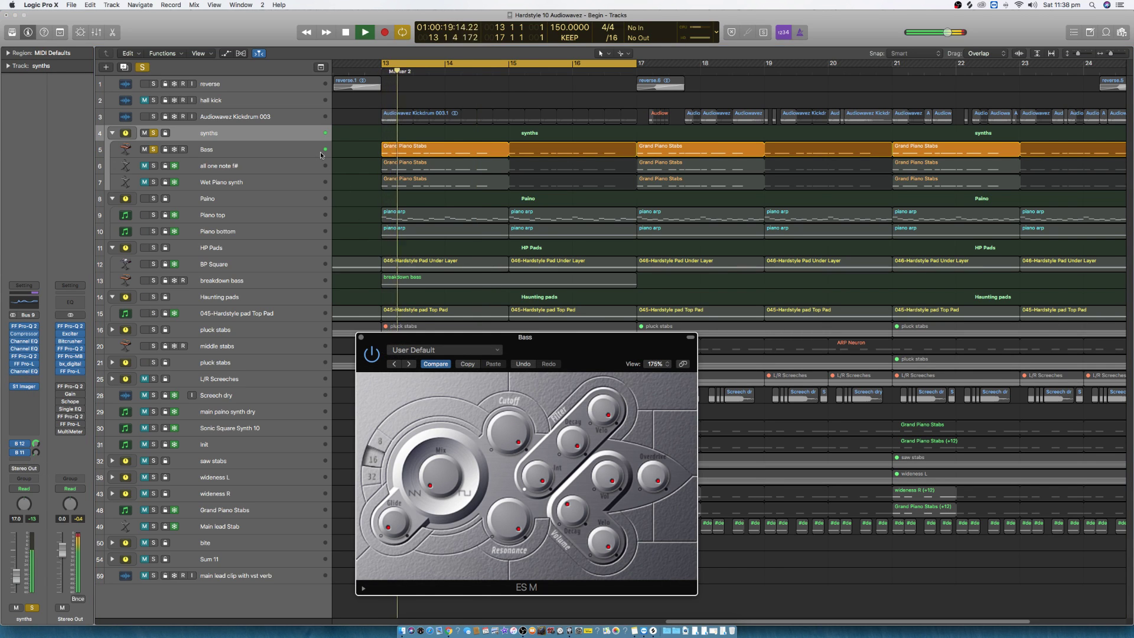
Step: Re-enable the Bass track's Overdrive and Channel EQ during playback, and close their windows
left_click(261, 148)
key("space")
left_click(23, 368)
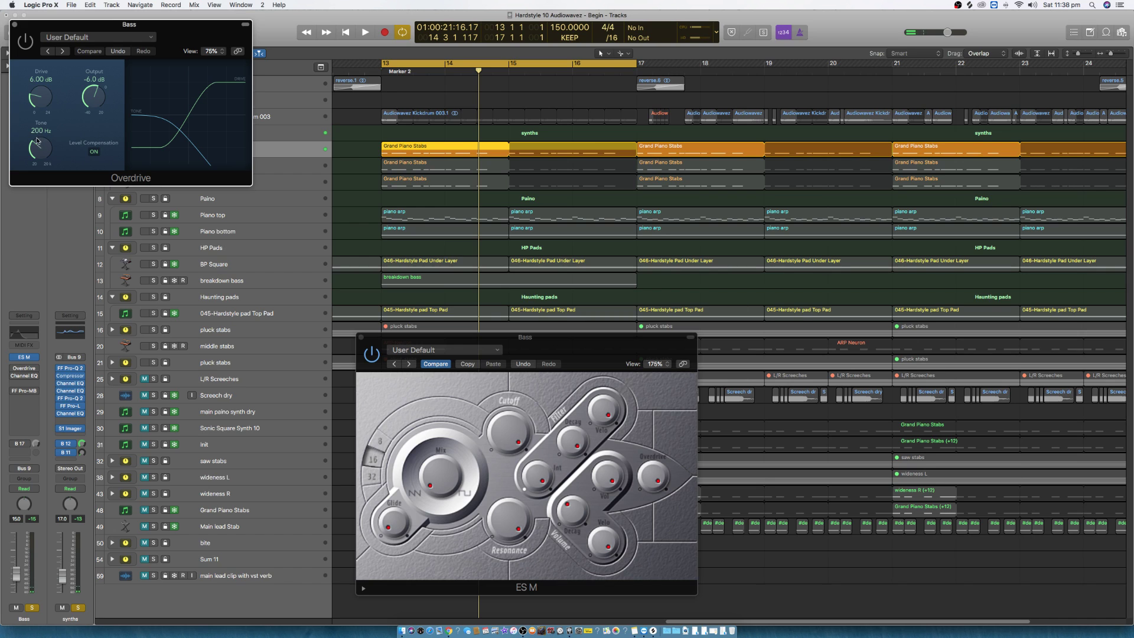
left_click(24, 376)
left_click(14, 24)
left_click_drag(143, 38, 401, 70)
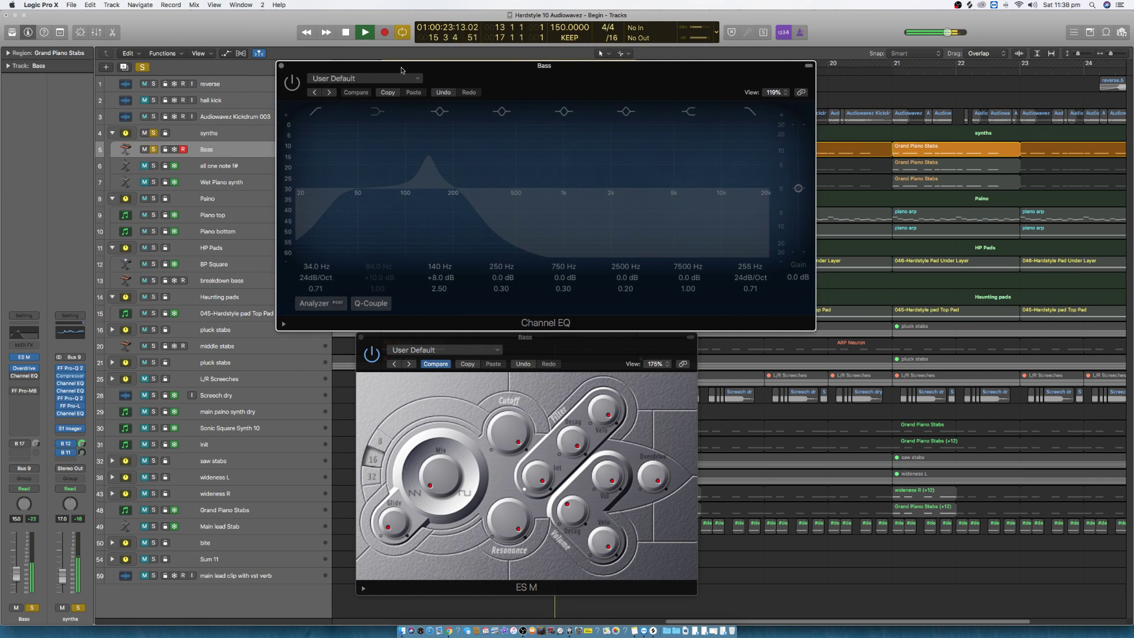
left_click(291, 83)
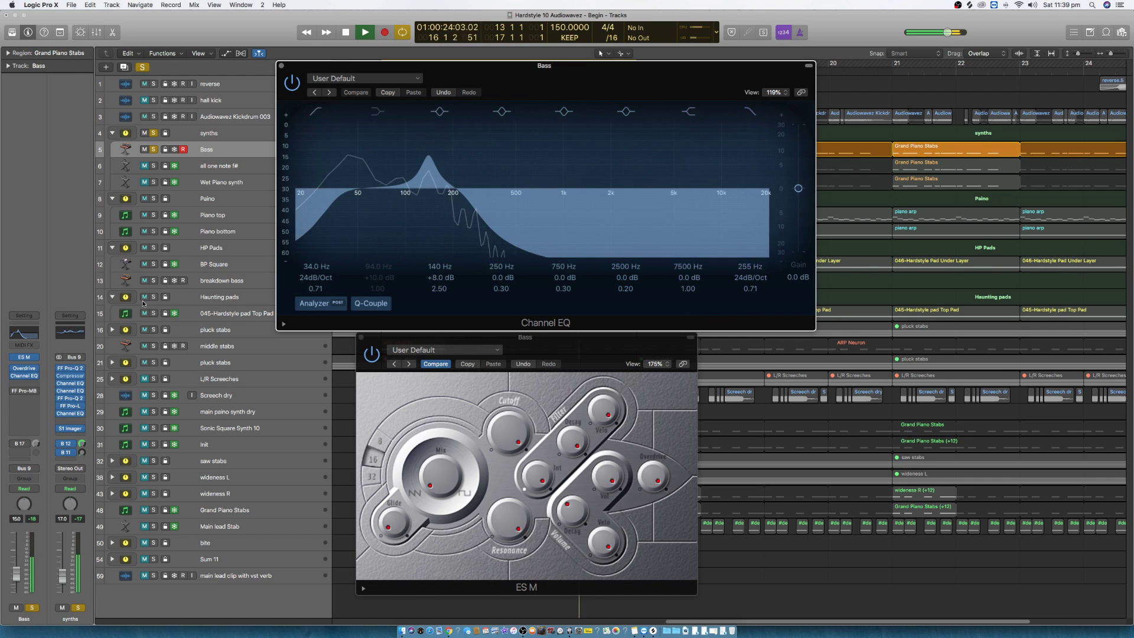
left_click(281, 66)
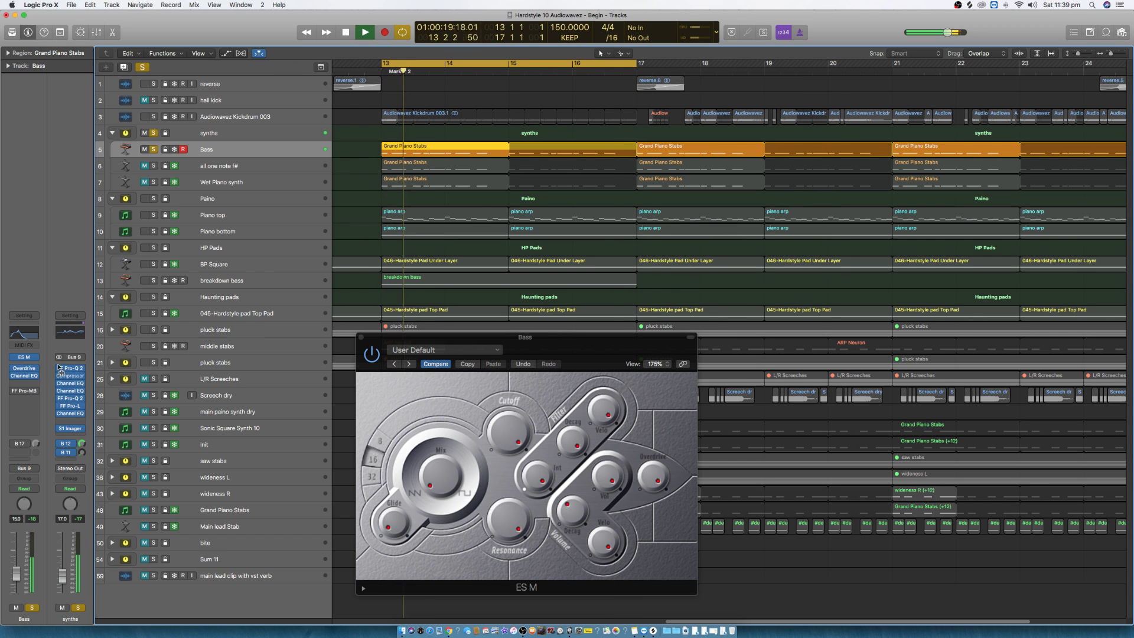
Step: Open the FF Pro-MB plug-in on the Bass track and move its window and the ES M window apart
left_click(24, 392)
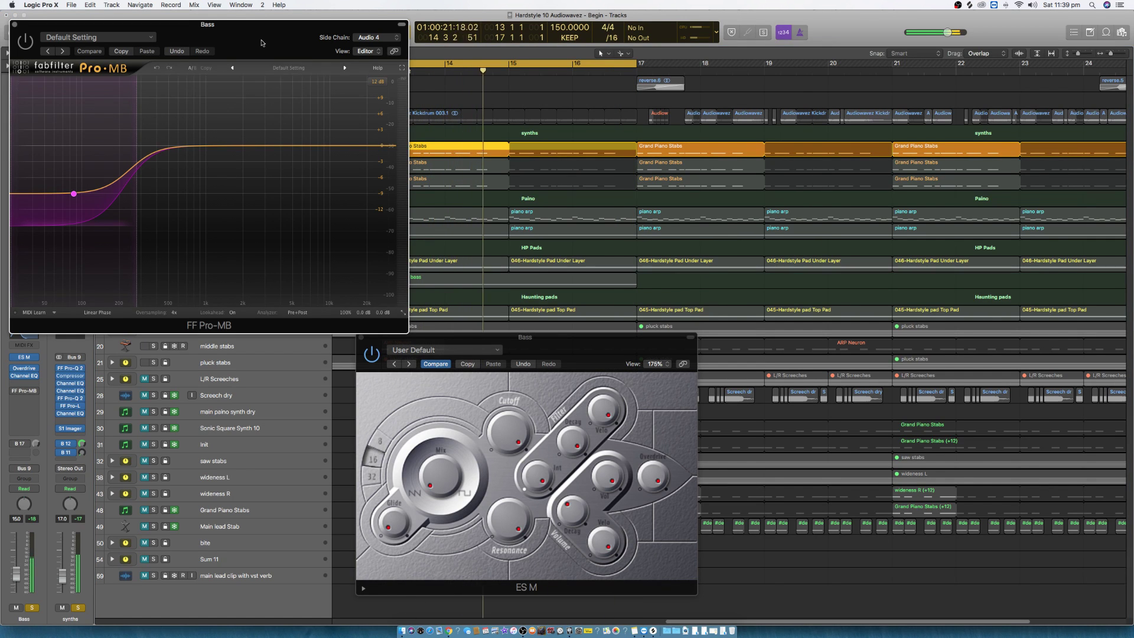
left_click_drag(449, 80, 603, 157)
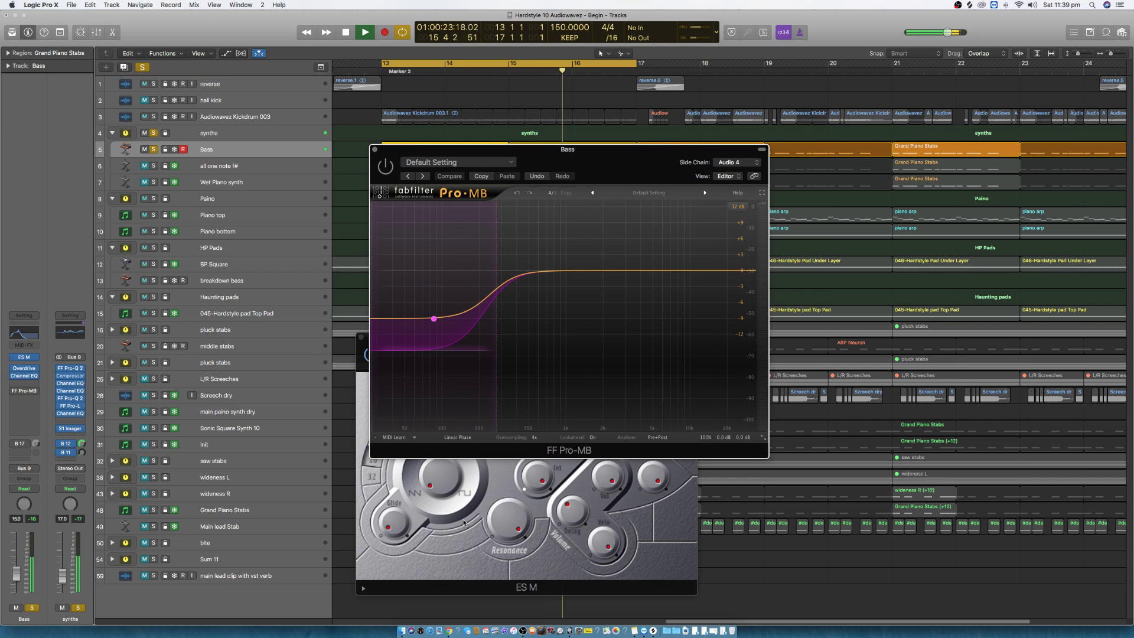
left_click(448, 546)
left_click_drag(449, 338, 833, 339)
left_click_drag(618, 158, 533, 270)
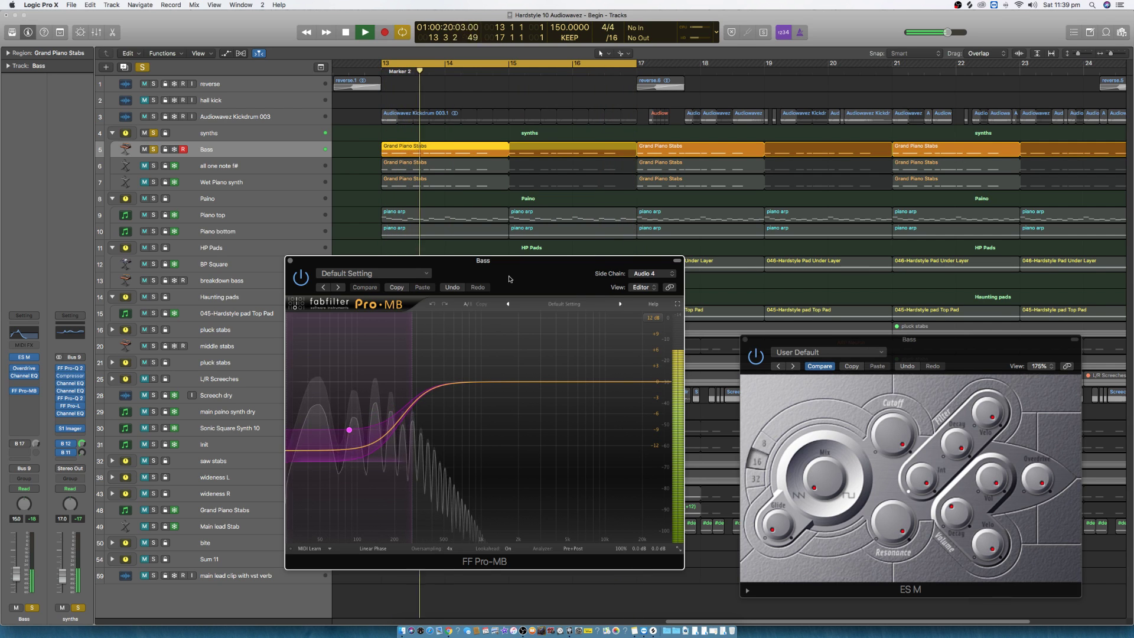
Step: Play the Bass track with Audiowavez Kickdrum 003 also soloed, and take the kick out of solo again
key("space")
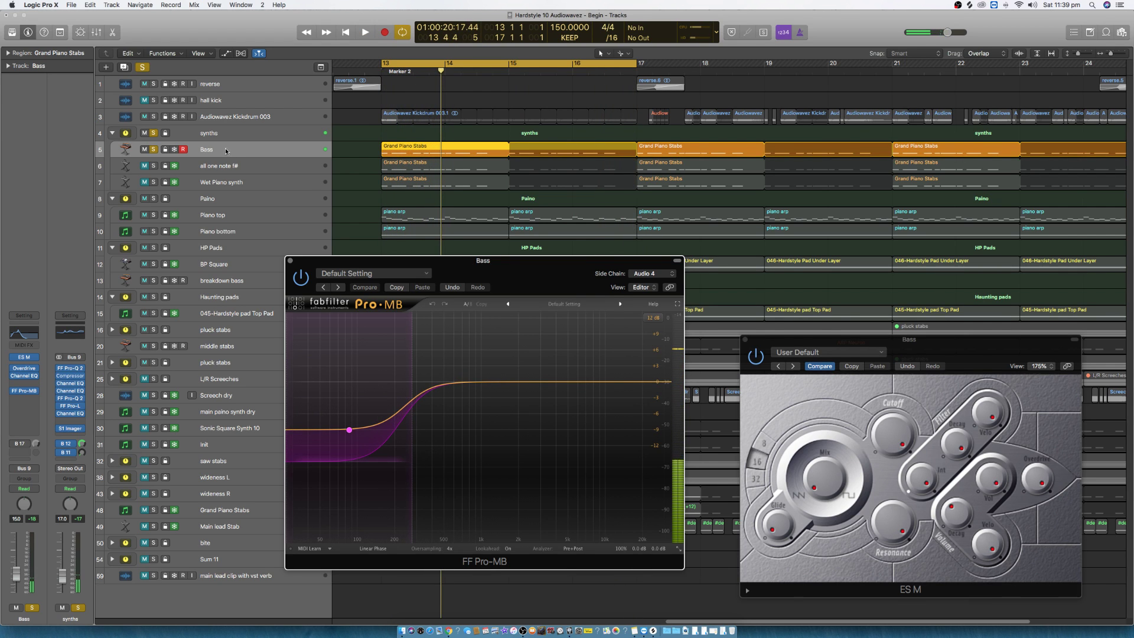
left_click(153, 118)
key("space")
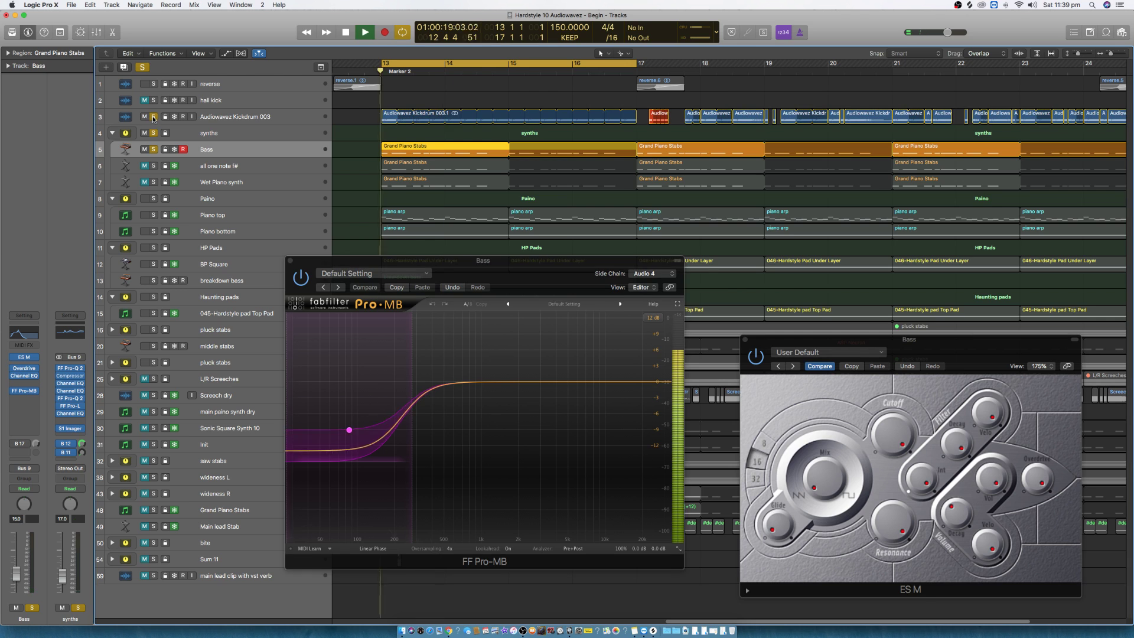
left_click(153, 117)
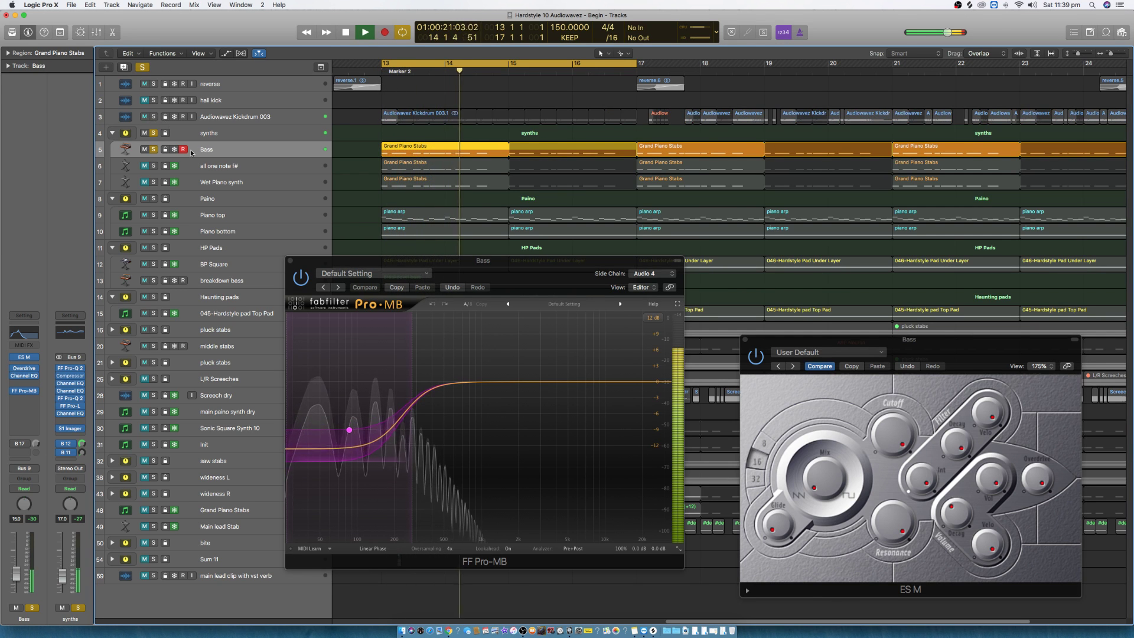
key("space")
key("space")
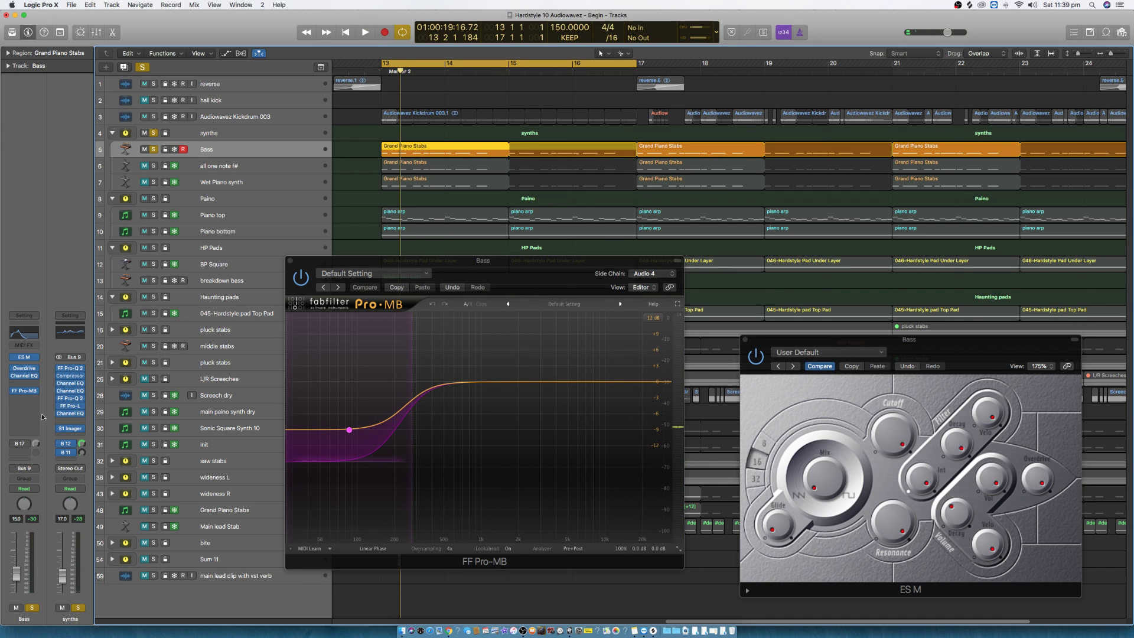
Step: Enable the Bass track's Bus 17 send, play the result and close the ES M window
left_click(20, 445)
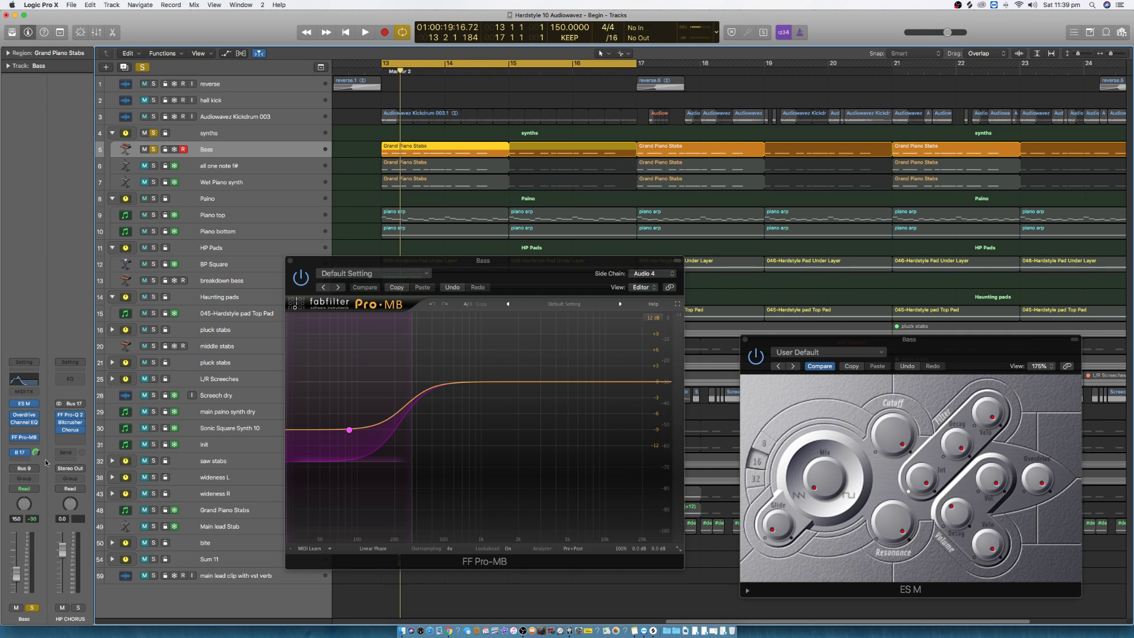
key("space")
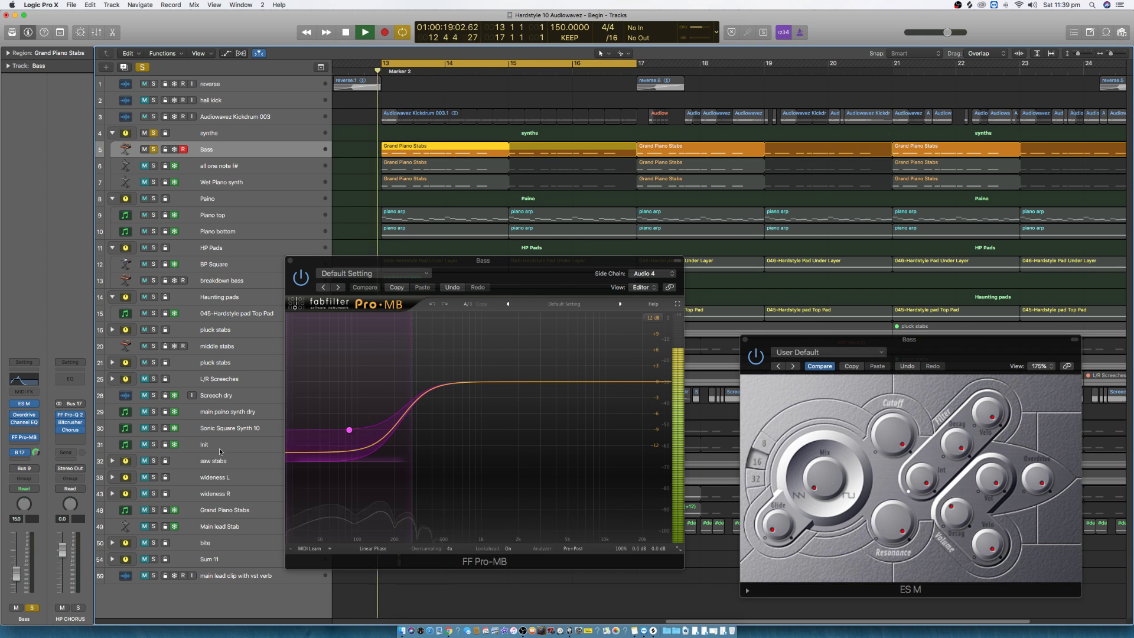
left_click(745, 339)
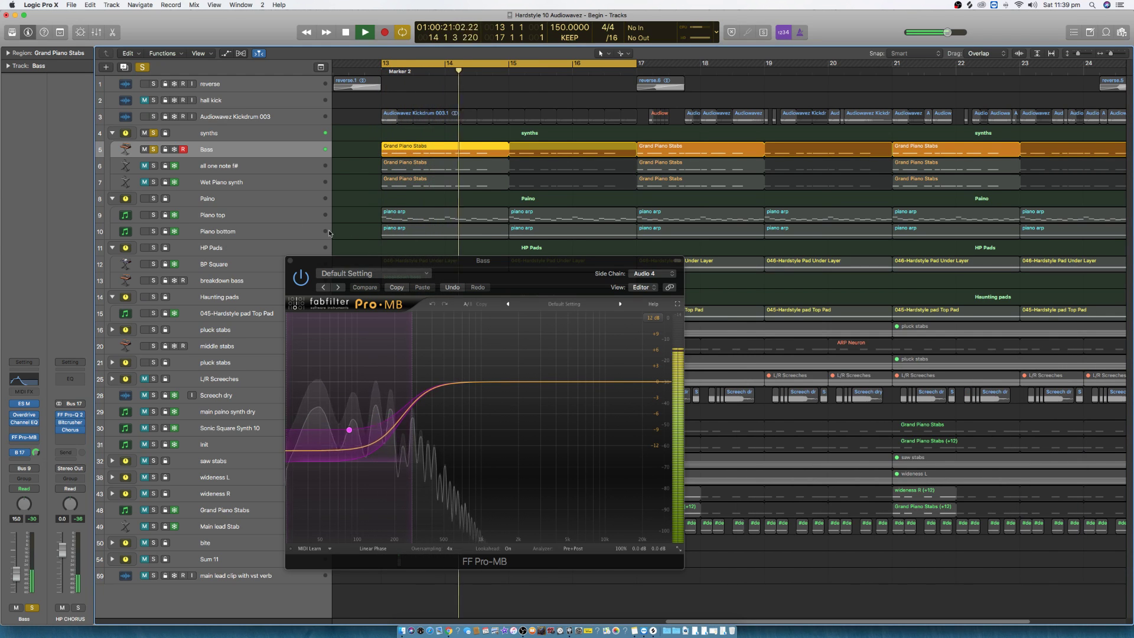
Step: Unmute the all one note f# and Wet Piano synth tracks and unsolo Bass to hear the layers together
left_click(153, 167)
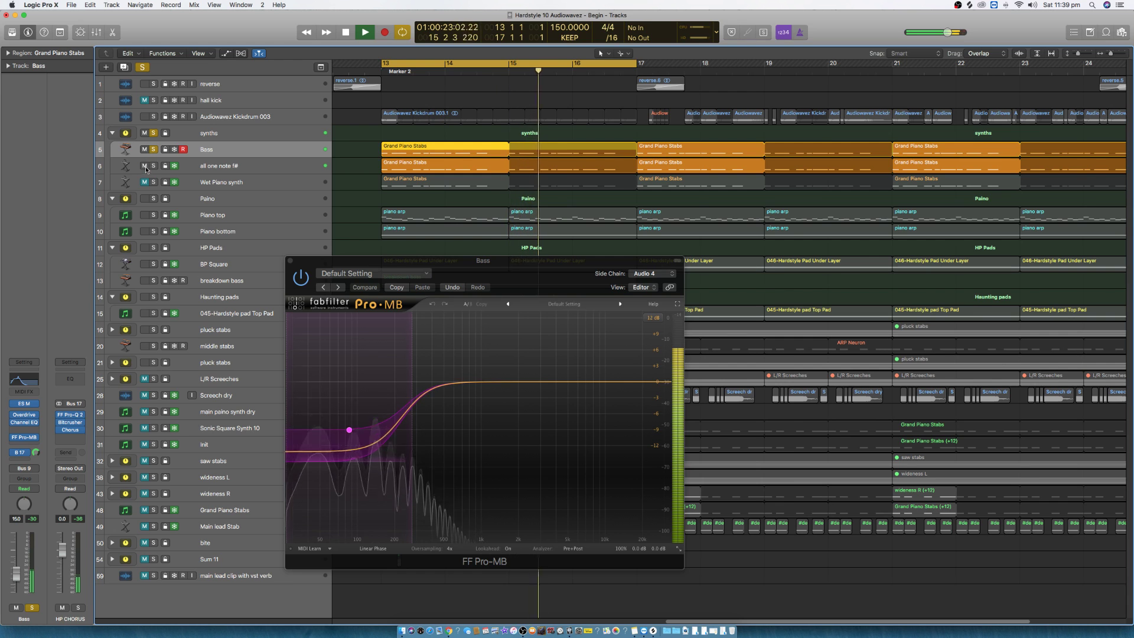
left_click(145, 182)
left_click(153, 150)
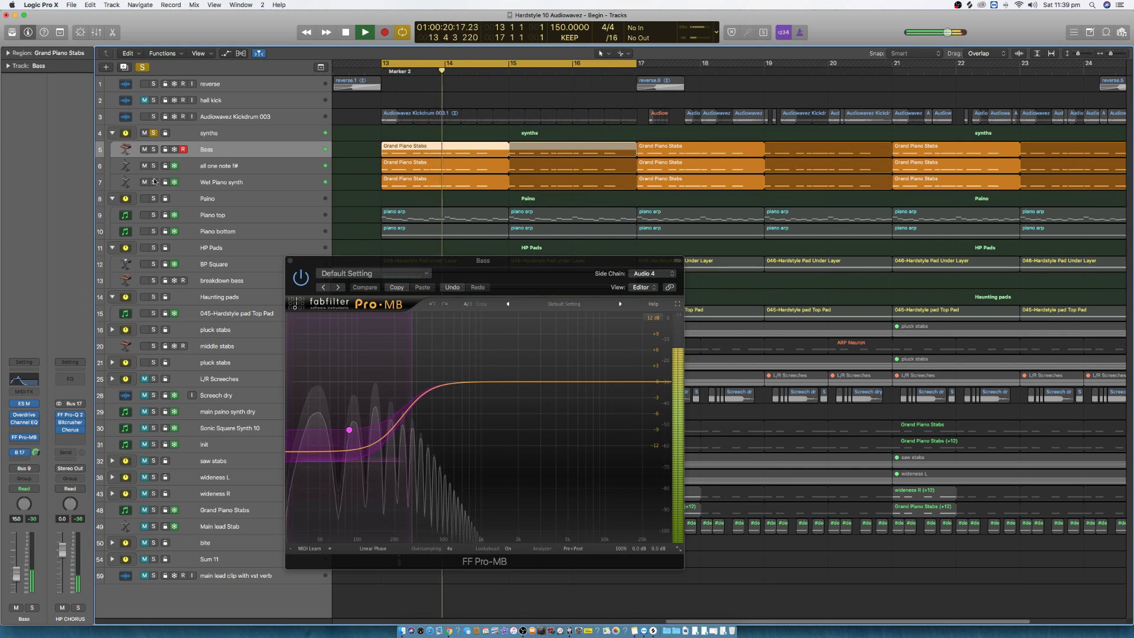
key("space")
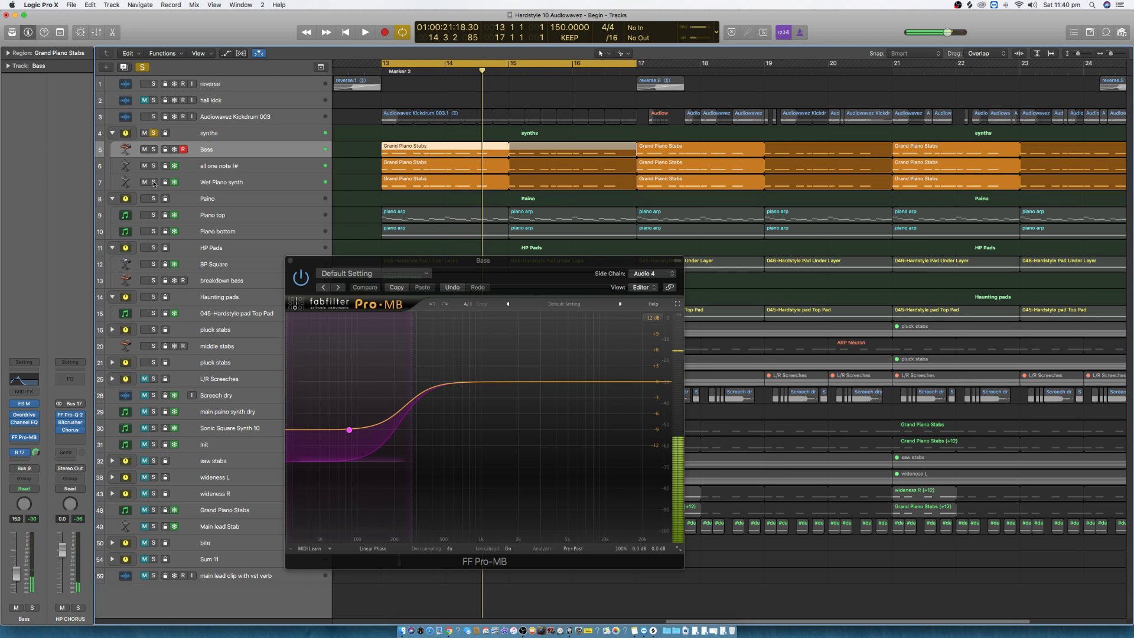
Step: Solo and select the Wet Piano synth track and listen to it on its own
left_click(154, 182)
left_click(246, 187)
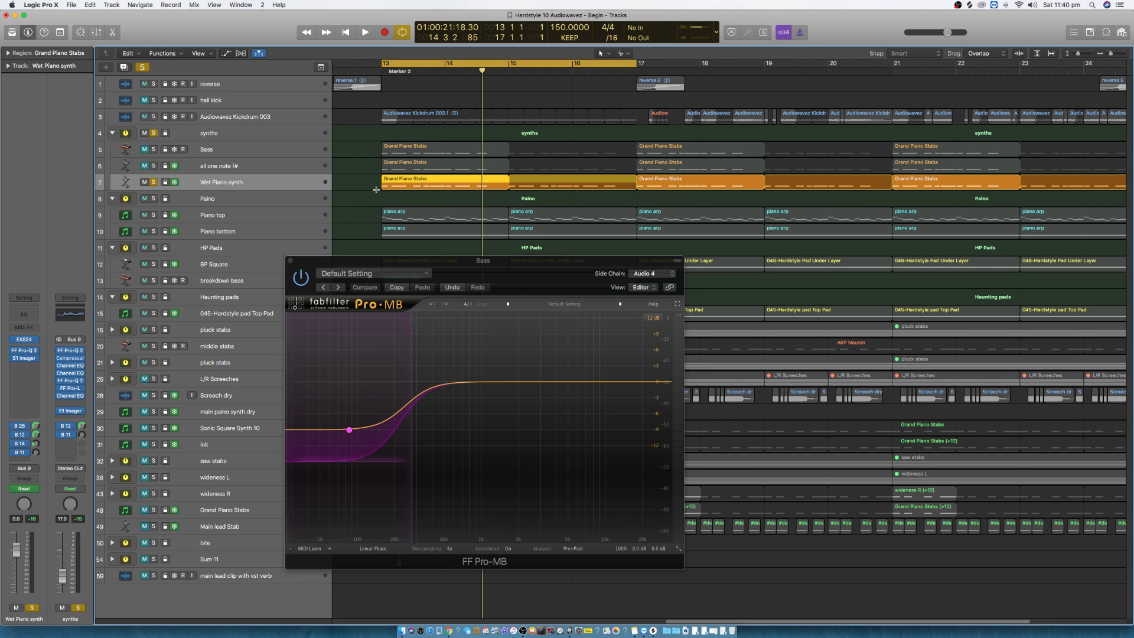
key("space")
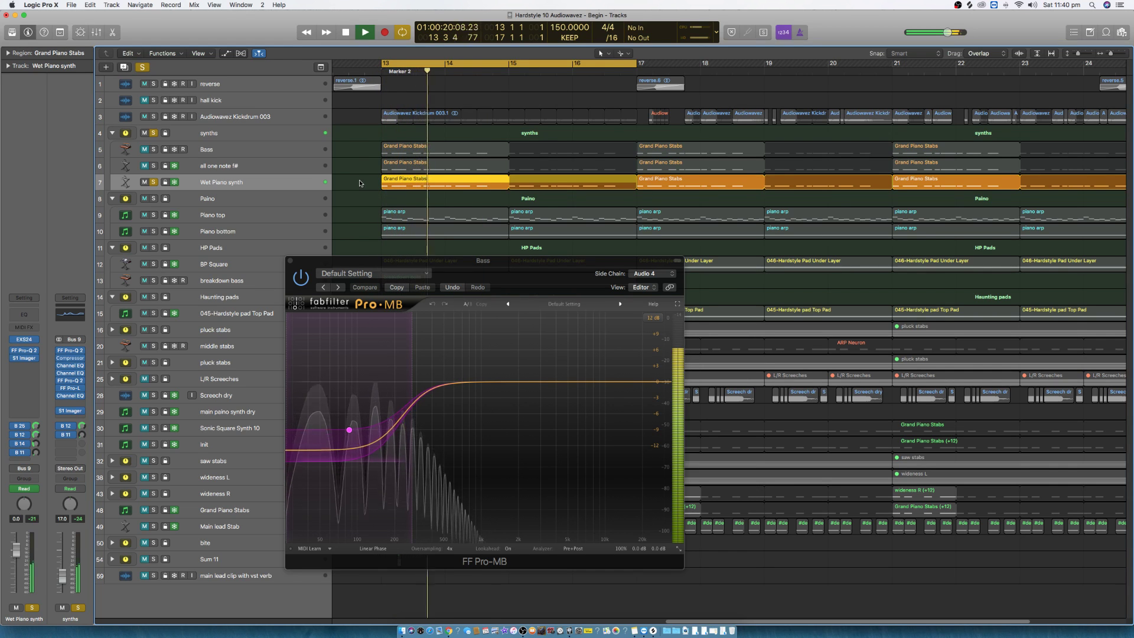
key("space")
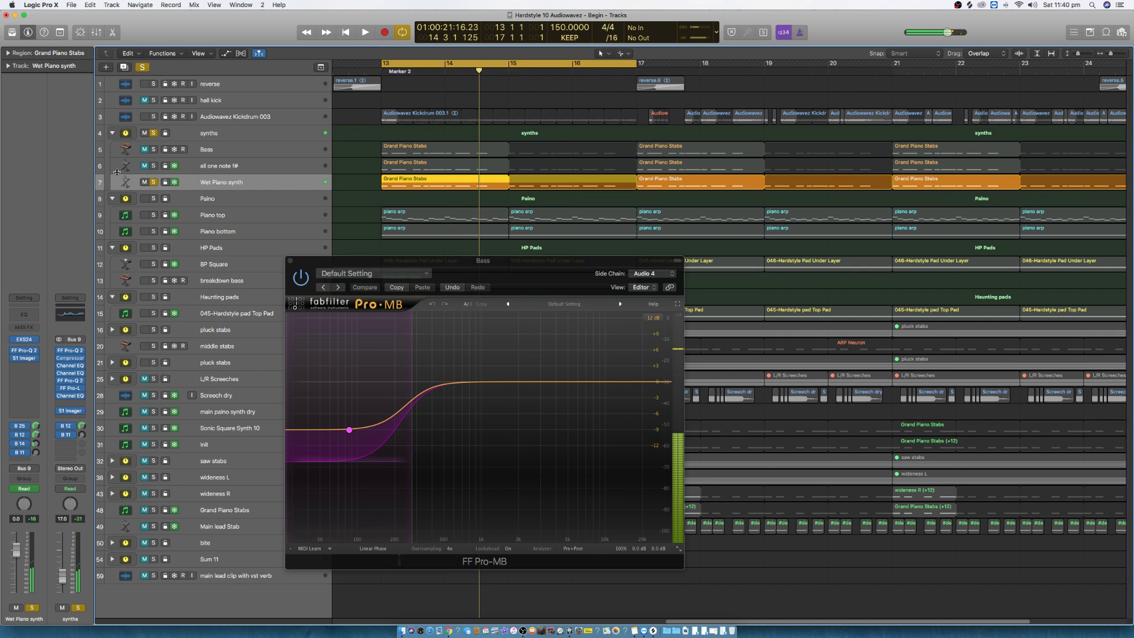
Step: Unsolo Wet Piano synth, play the whole synths stack and close the FF Pro-MB window
left_click(144, 166)
left_click(144, 149)
left_click(153, 182)
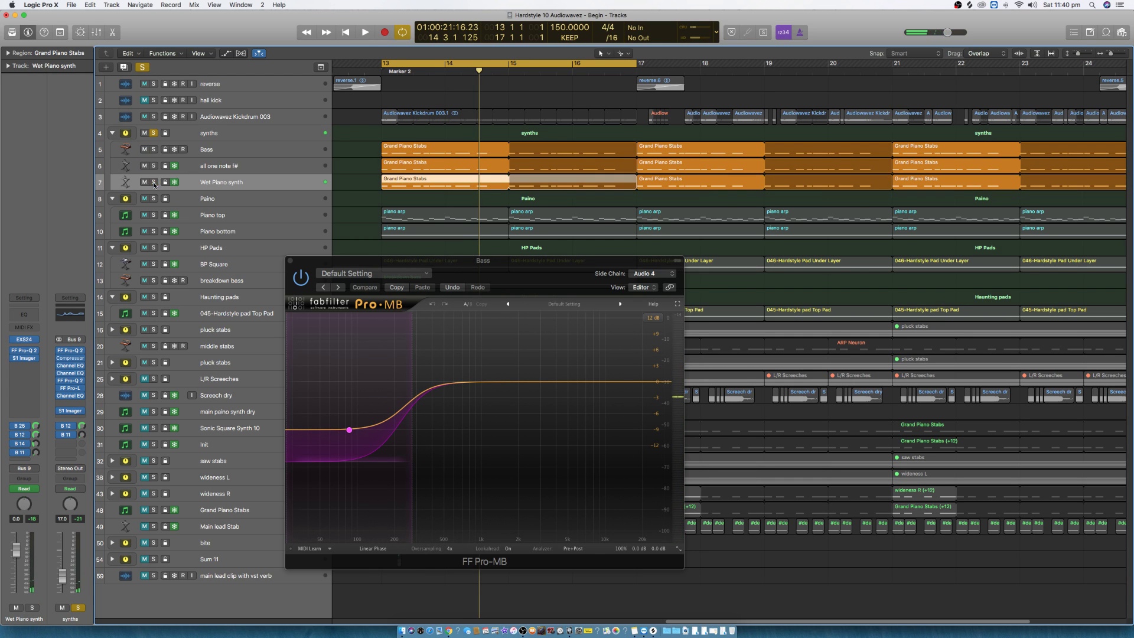
left_click(248, 137)
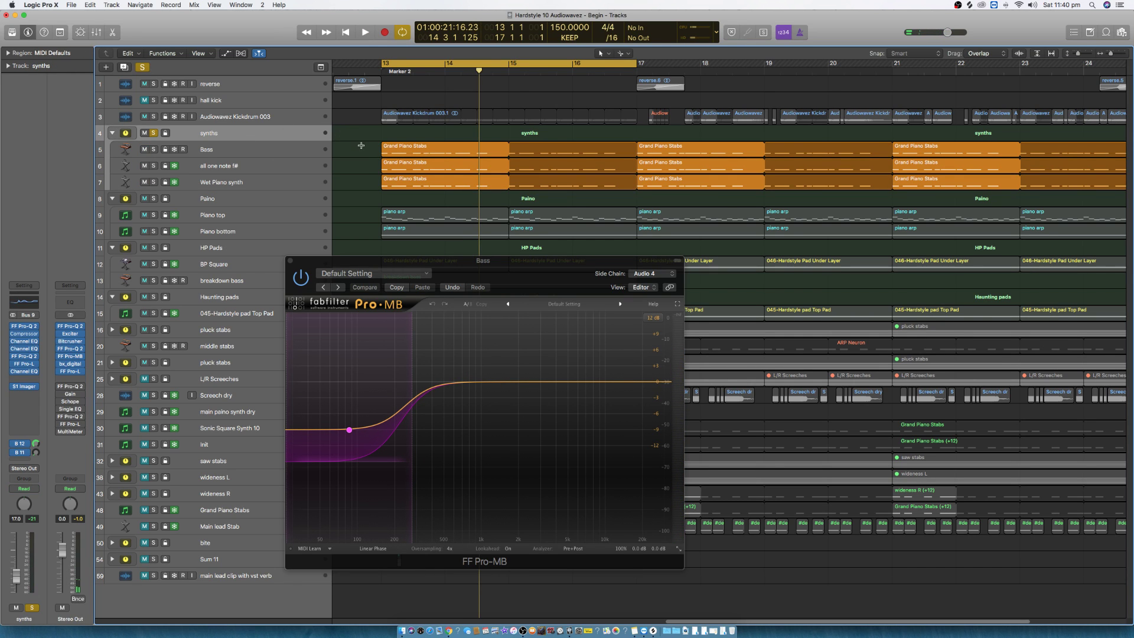
key("space")
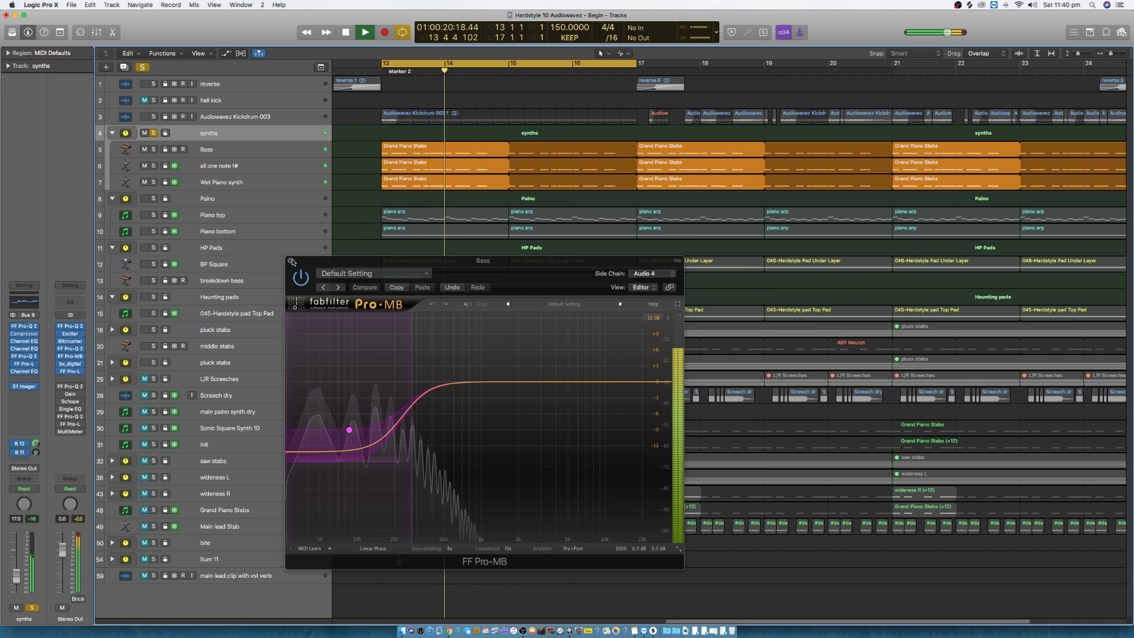
left_click(290, 261)
key("space")
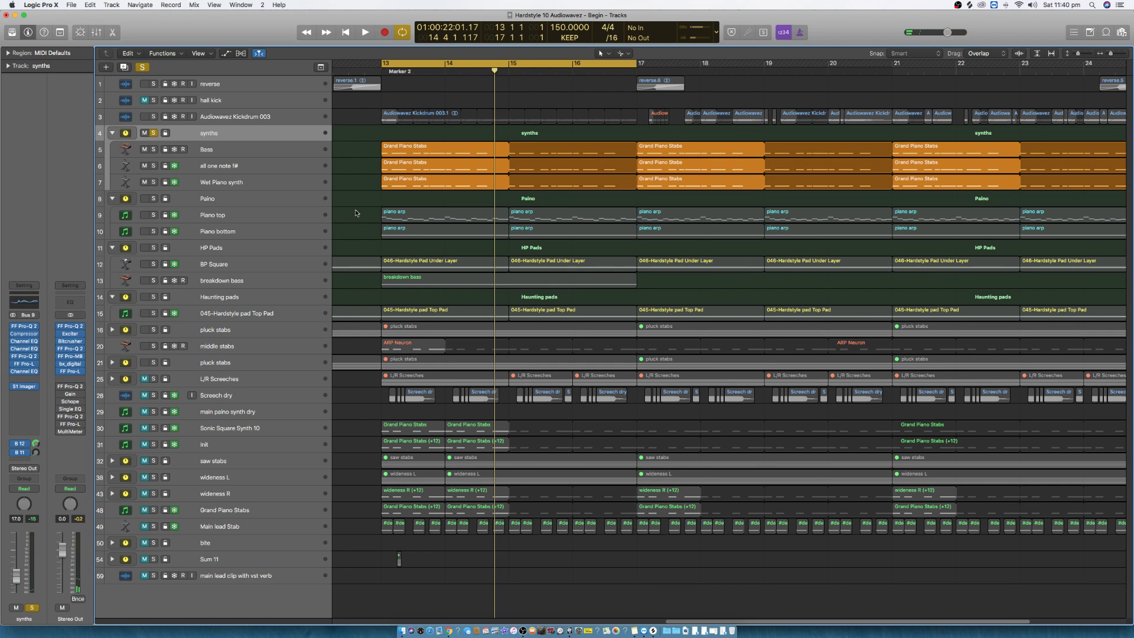
Step: Take the synths stack out of solo and play the arrangement with the cycle range set to bars 5 to 13
key("s")
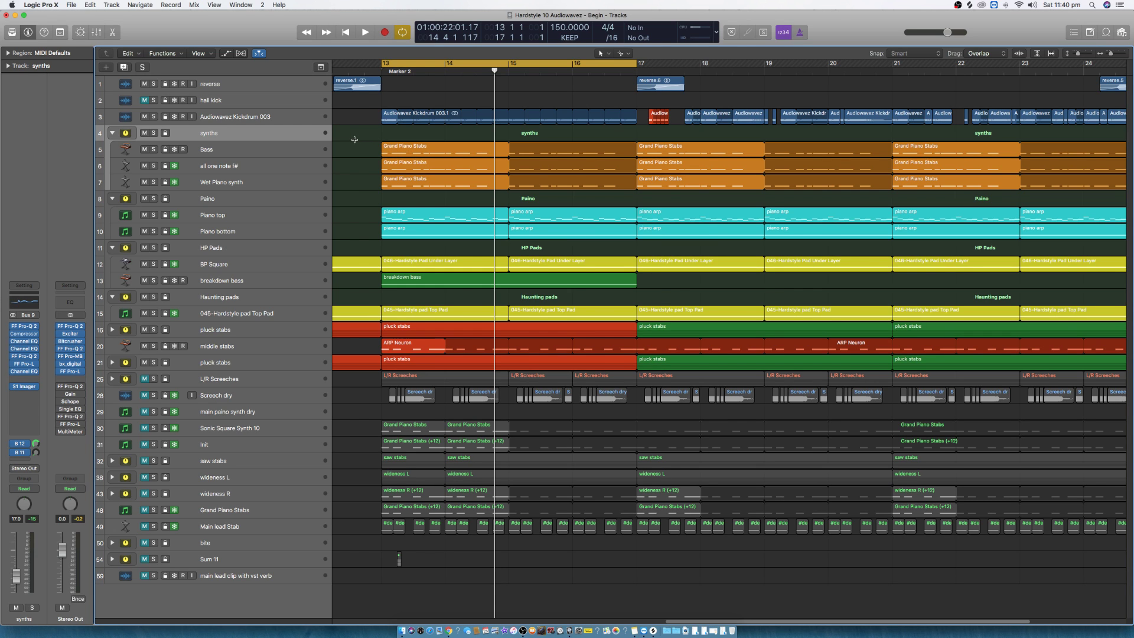
scroll(444, 234, "down", 5)
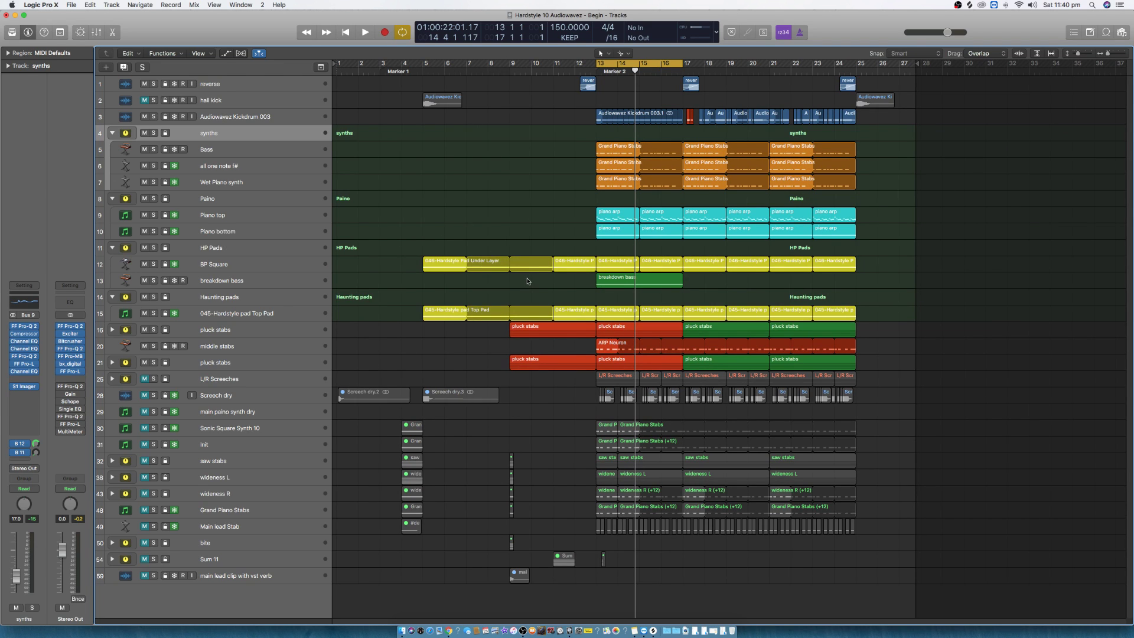
left_click_drag(423, 64, 685, 87)
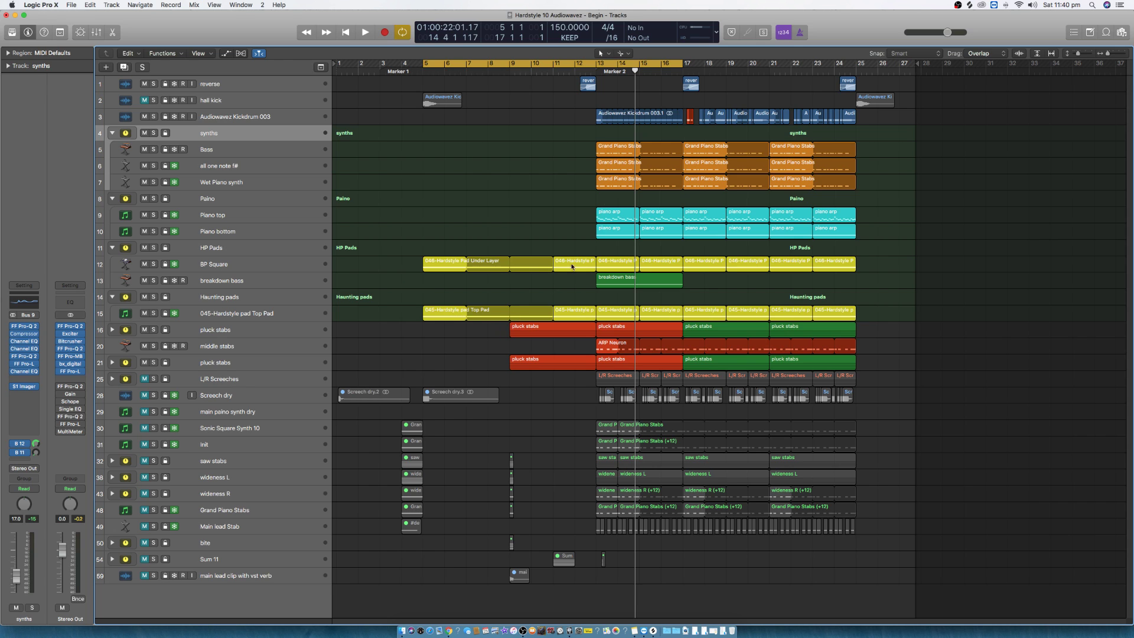
left_click_drag(683, 69, 596, 74)
key("space")
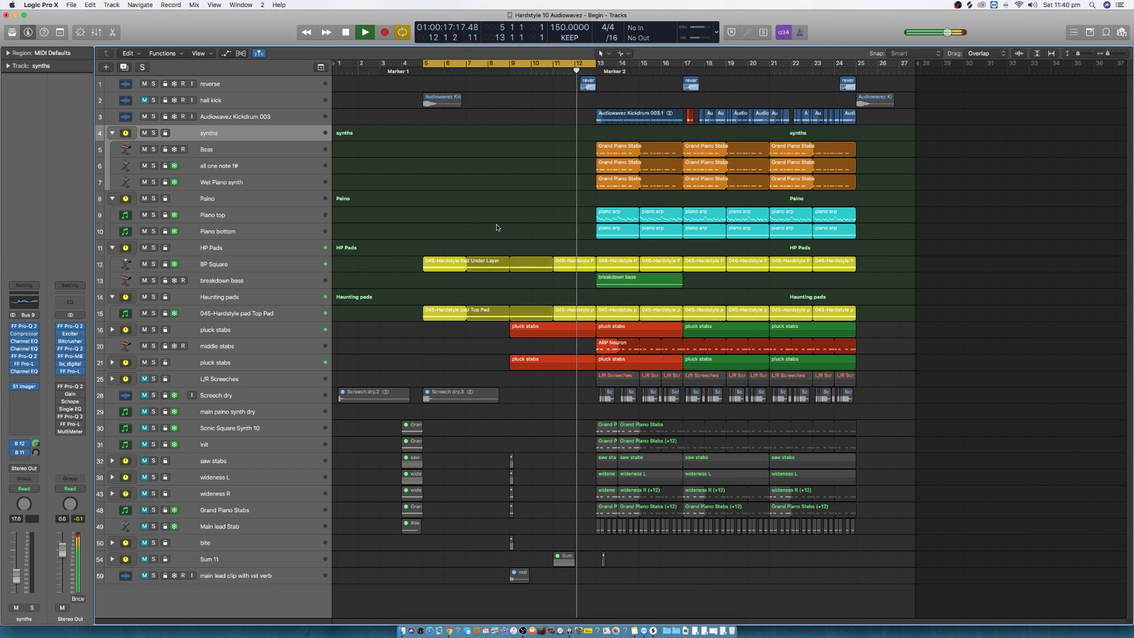
key("space")
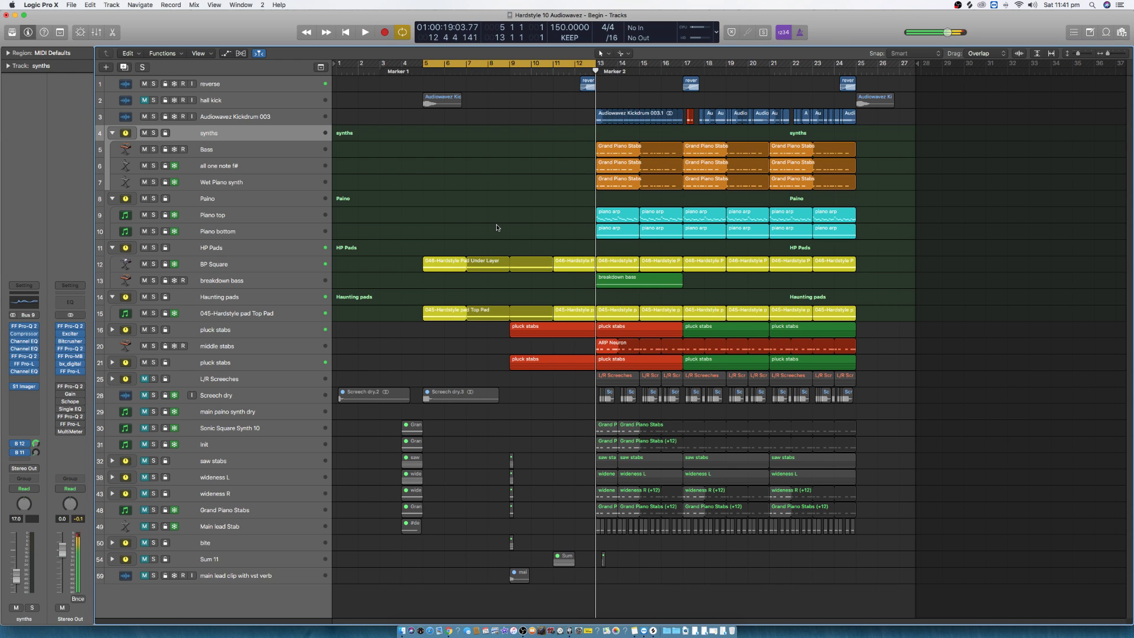
Step: Select the pluck stabs regions starting at bar 9 on both pluck stabs tracks and show track automation
left_click(236, 331)
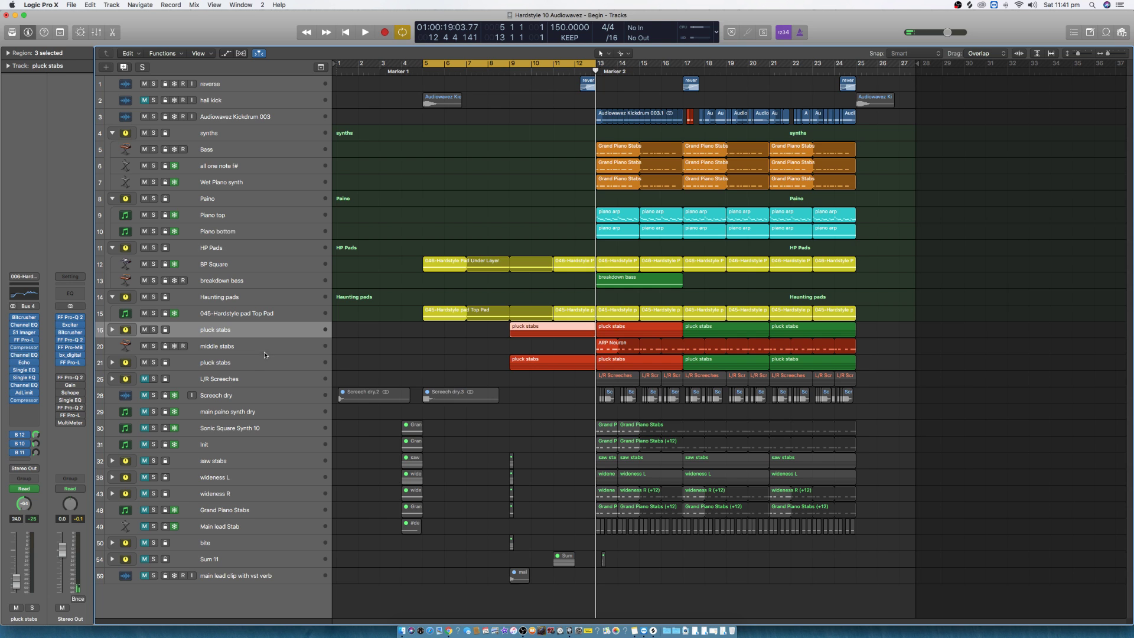
left_click_drag(496, 327, 558, 377)
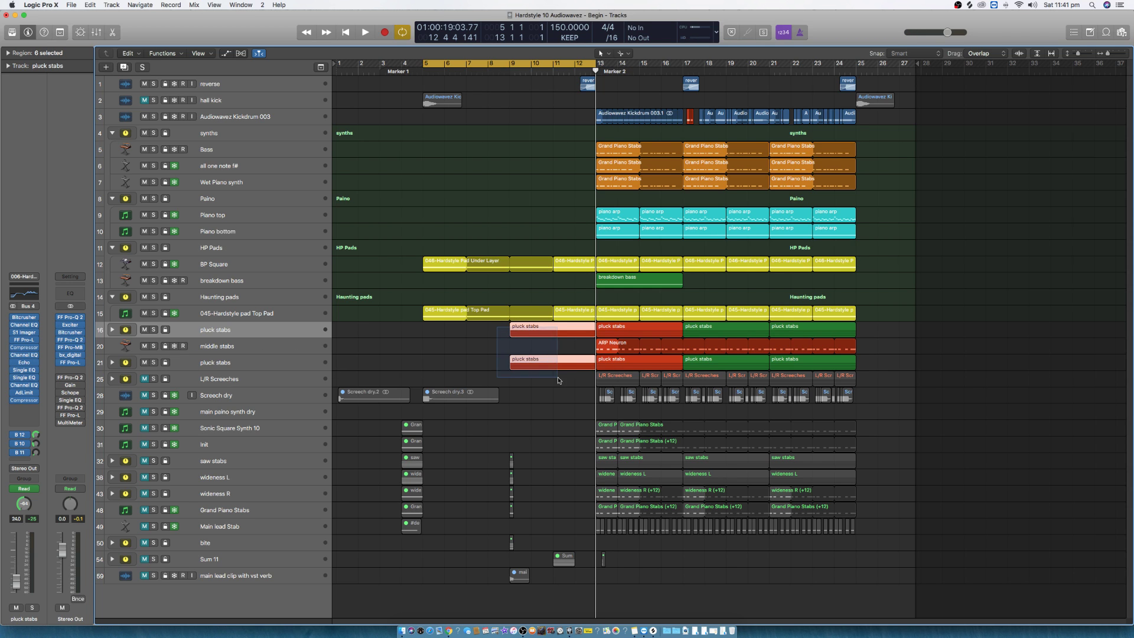
left_click(228, 54)
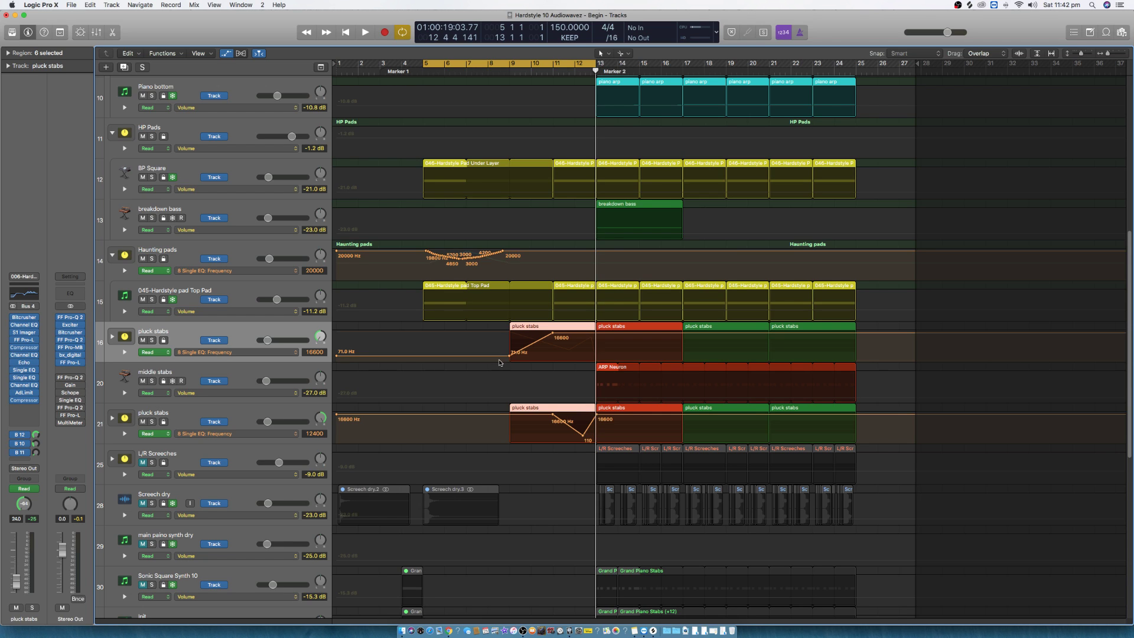
Step: Split the ARP Neuron region on the middle stabs track at bar 17, unfreezing tracks where required
left_click_drag(476, 329, 676, 431)
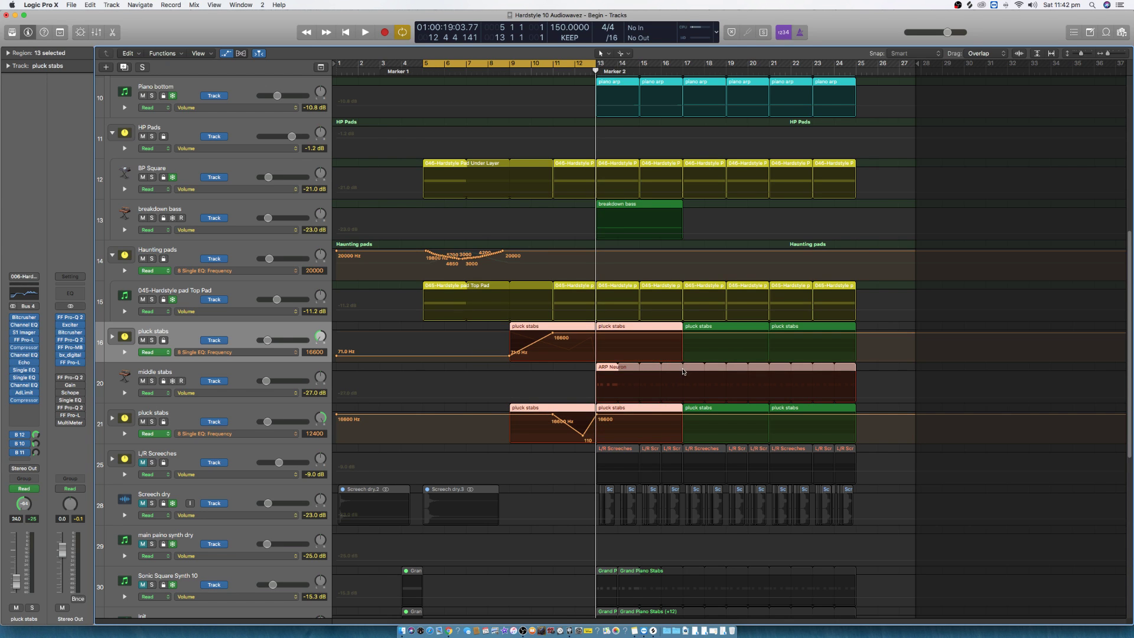
left_click(684, 371)
left_click(628, 202)
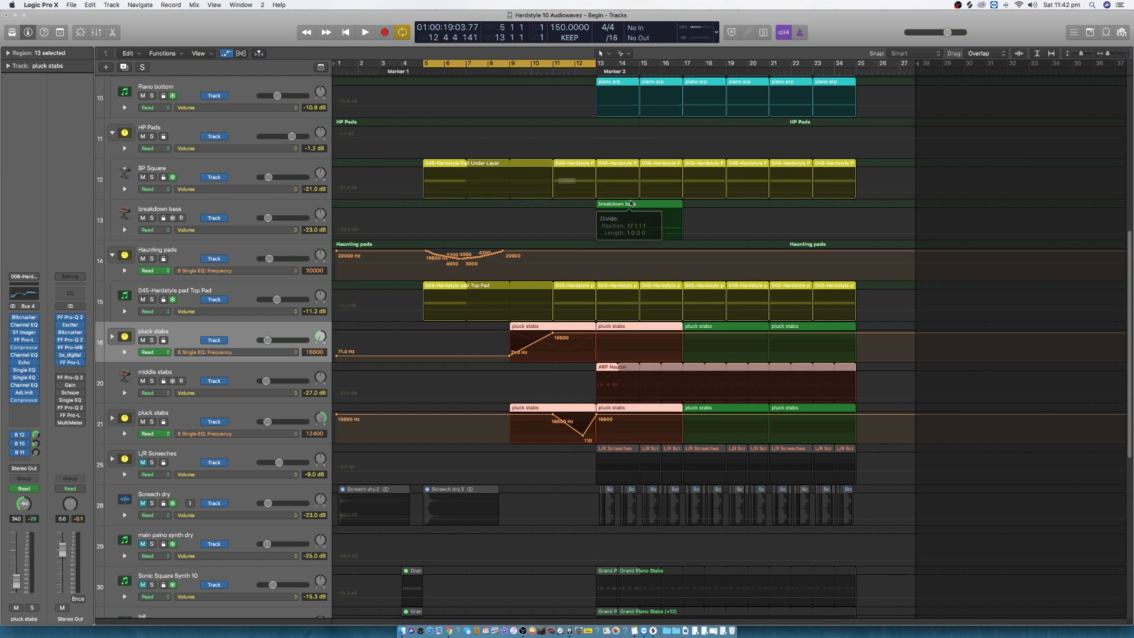
left_click(640, 204)
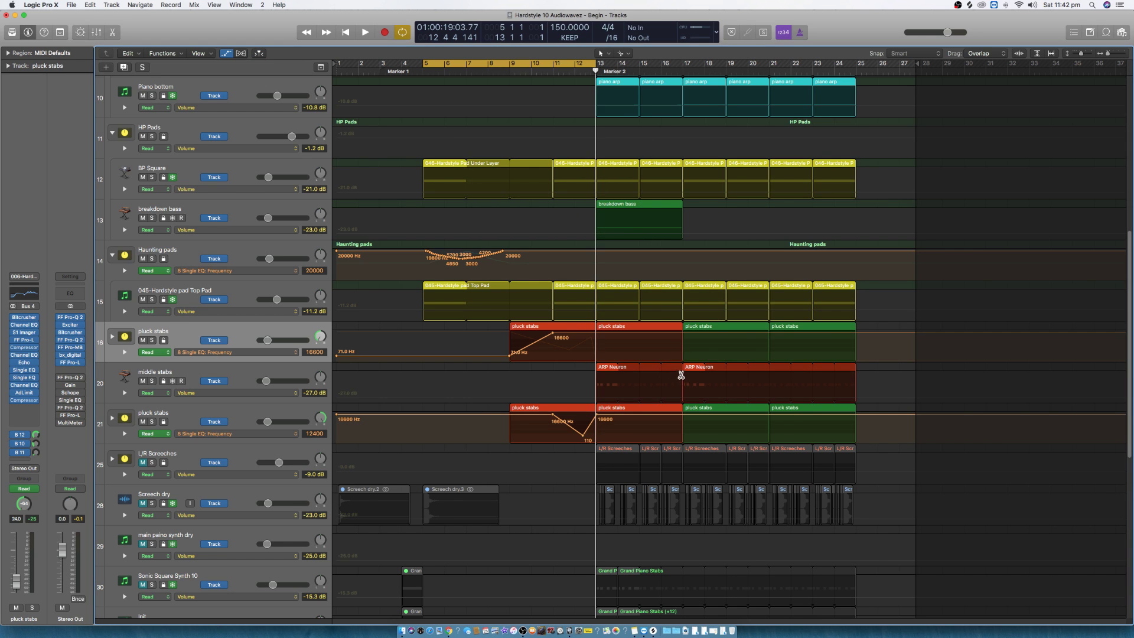
Step: Select the pluck stabs and ARP Neuron regions between bars 9 and 17, and expand track 16's additional EQ frequency automation lane
left_click_drag(484, 329, 615, 411)
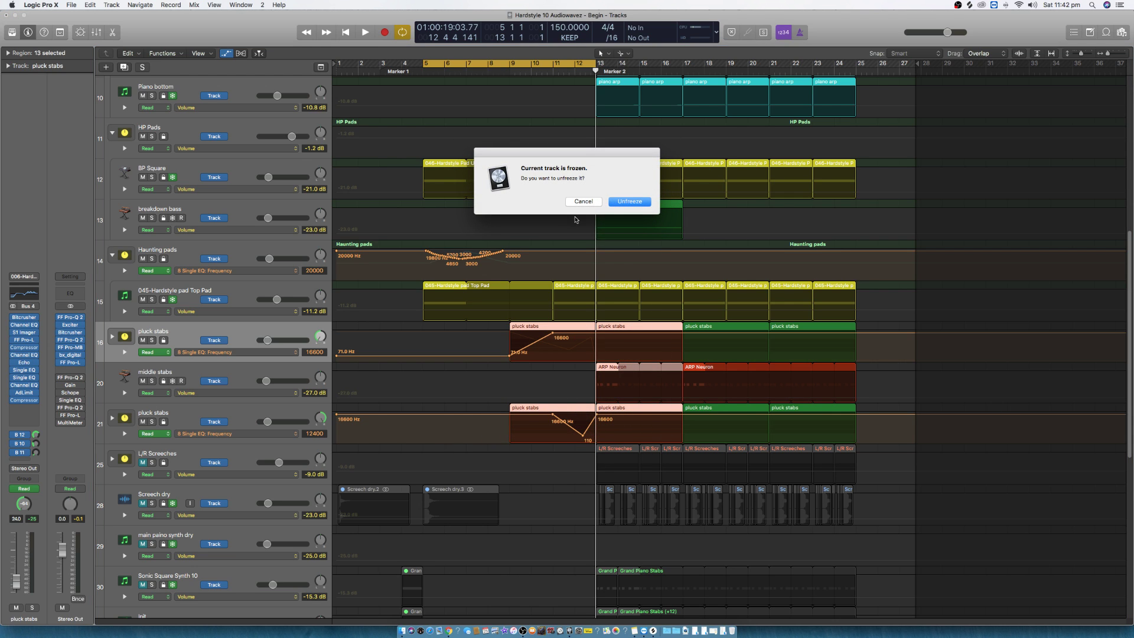
left_click(625, 204)
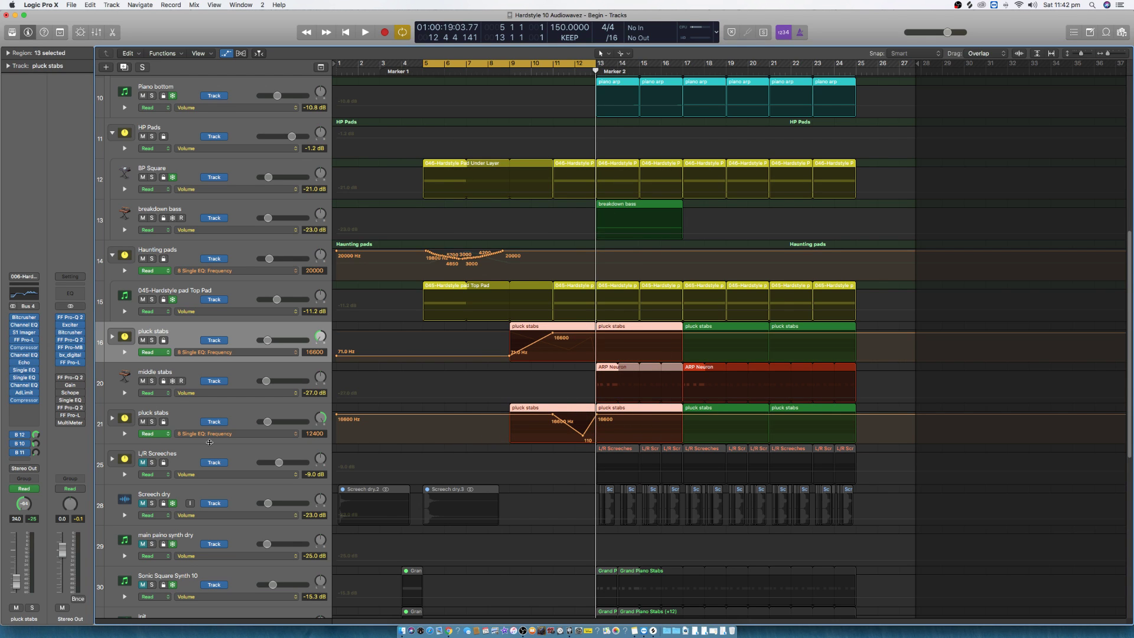
left_click(126, 351)
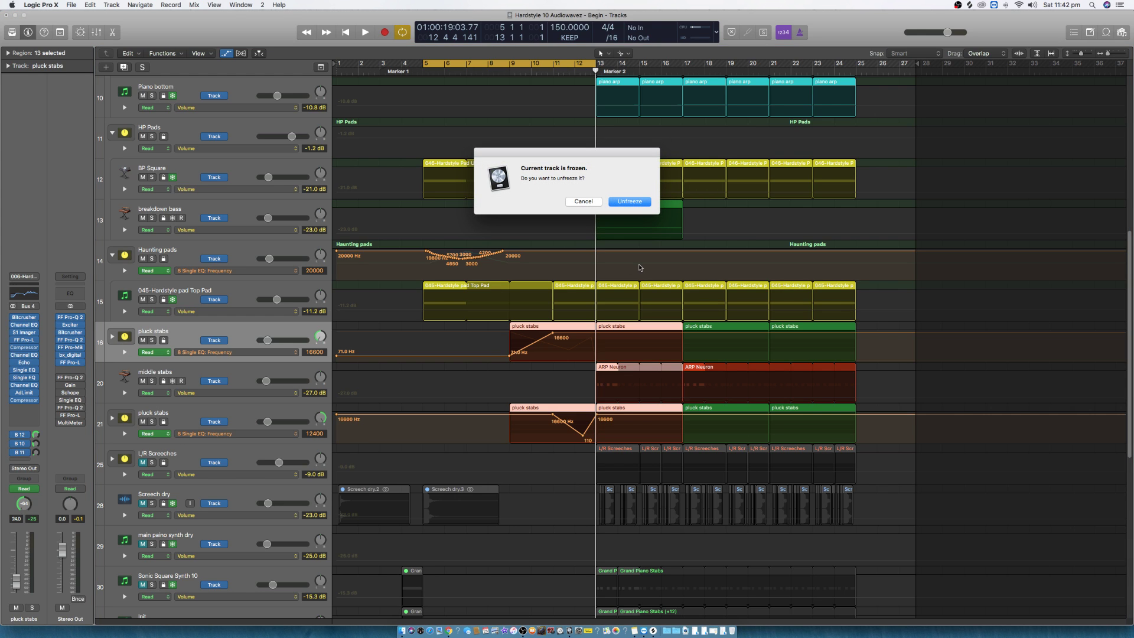
left_click(594, 204)
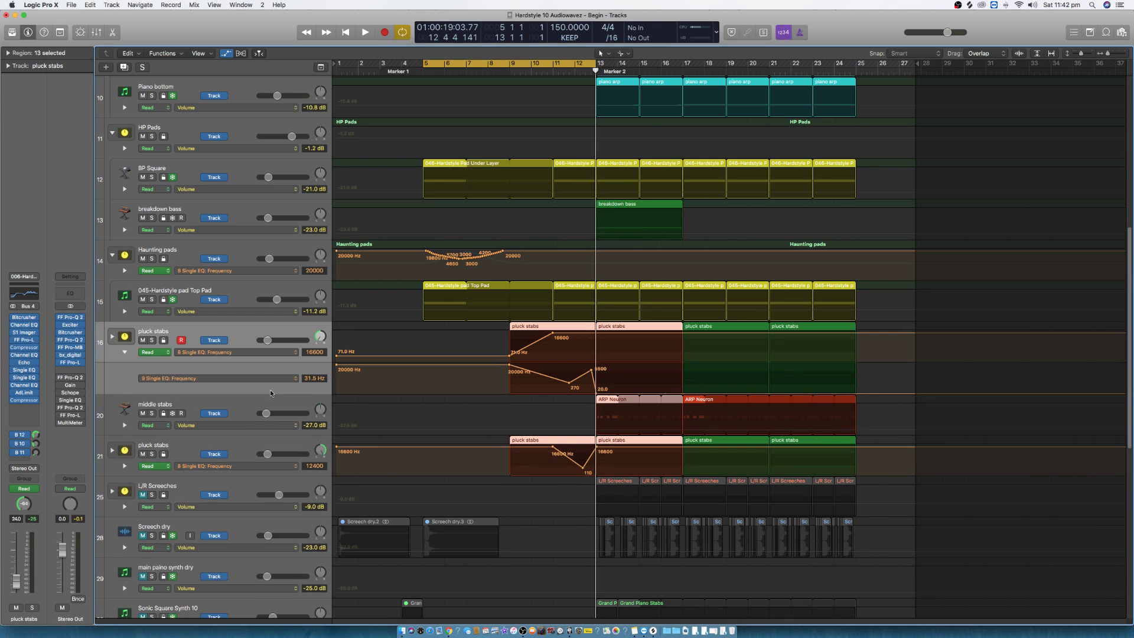
Step: Briefly play the arrangement from the cycle start at bar 5 and hide the track automation
left_click(239, 334)
key("space")
key("space")
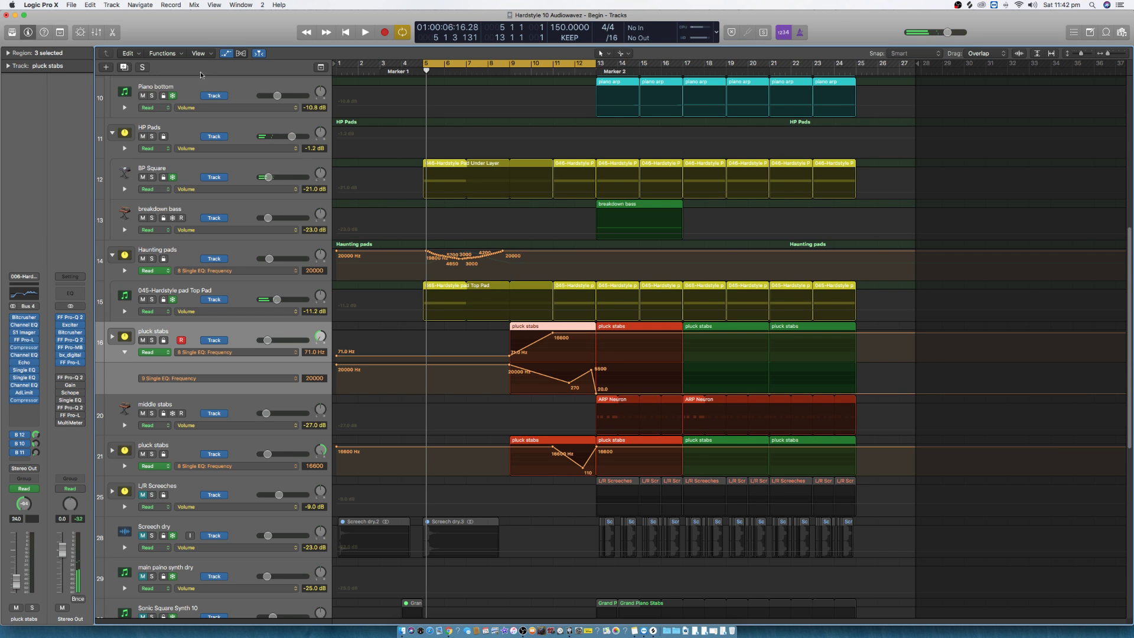
left_click(227, 53)
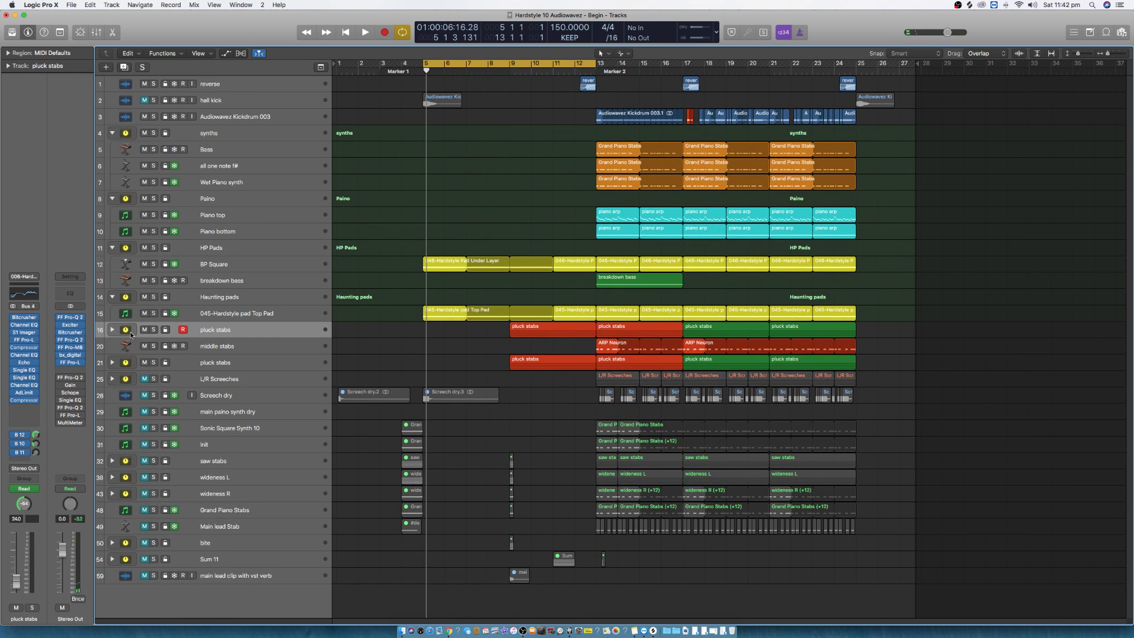
Step: Expand both pluck stabs stacks and select their six regions between bars 9 and 13
left_click(112, 330)
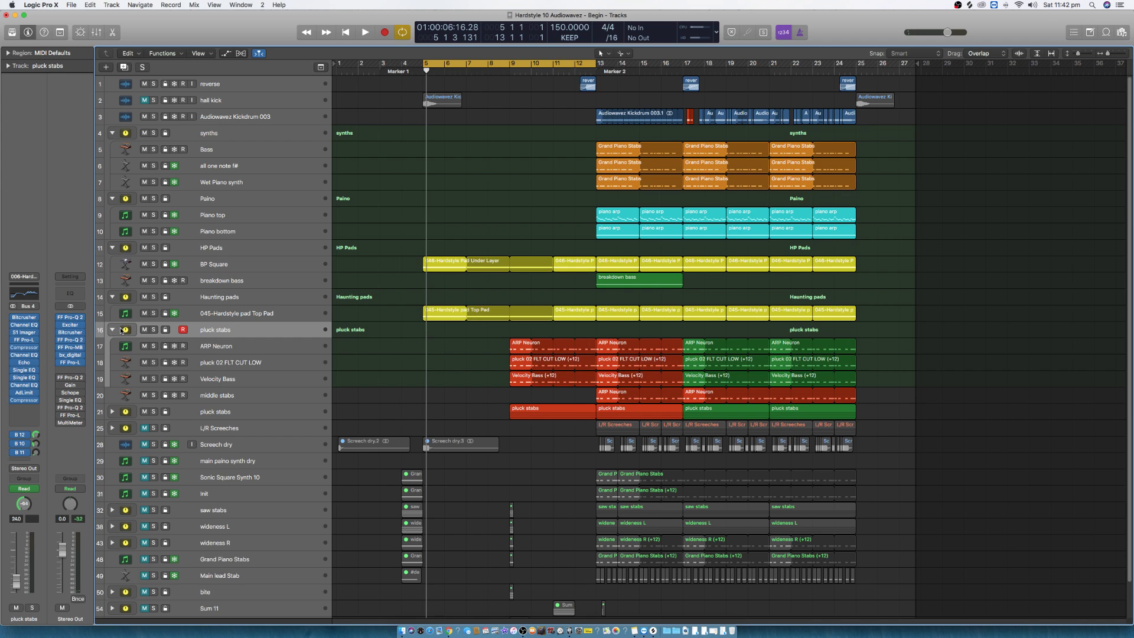
left_click(112, 412)
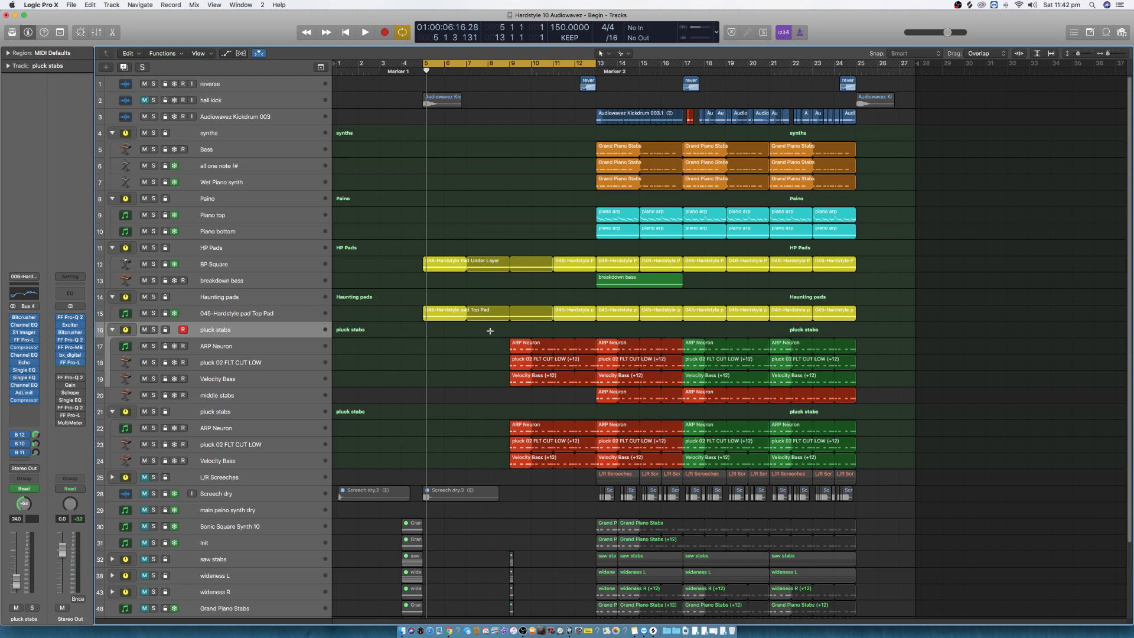
left_click_drag(467, 344, 671, 461)
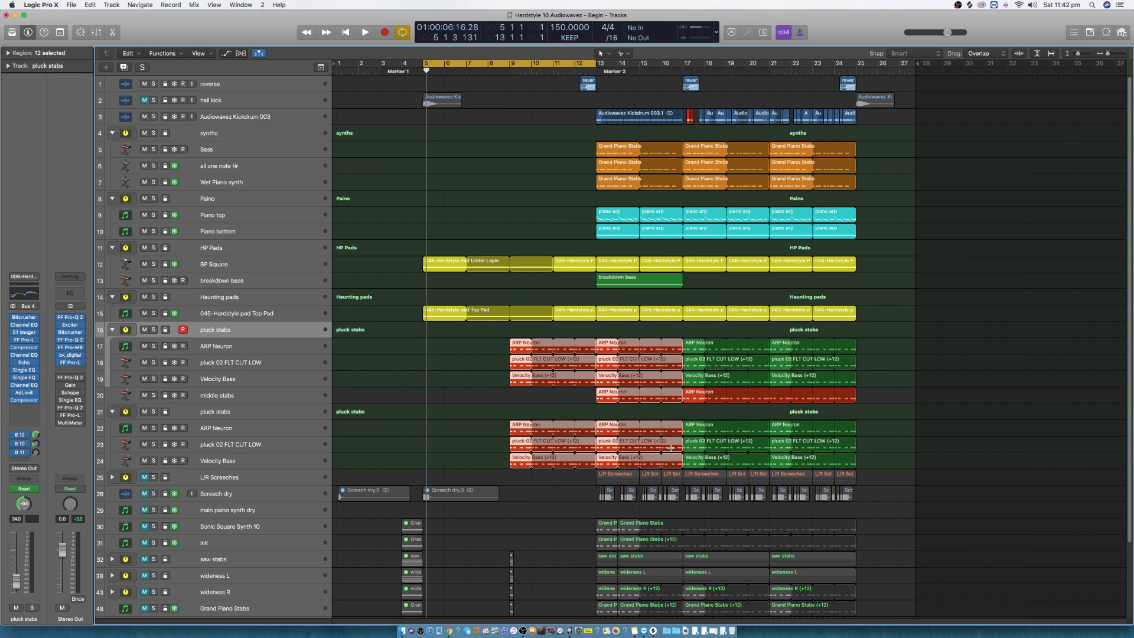
left_click(456, 429)
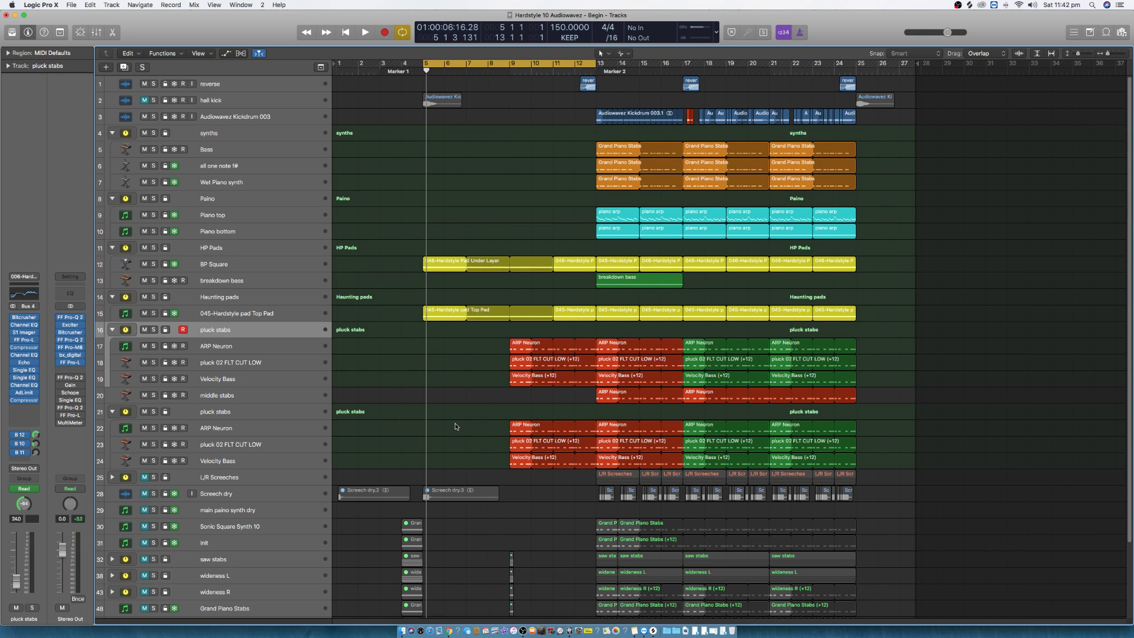
left_click_drag(469, 340, 591, 475)
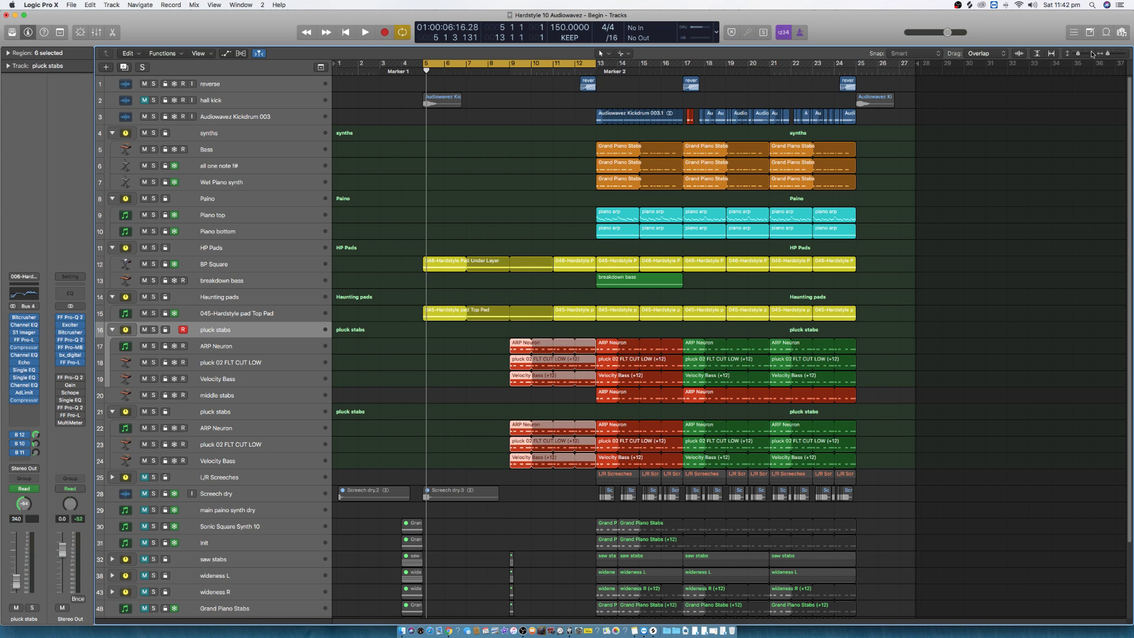
Step: Recolour the selected pluck stabs regions in bars 9 to 13 with the darkest red shade, and clear the selection
key("ctrl+alt+super+t")
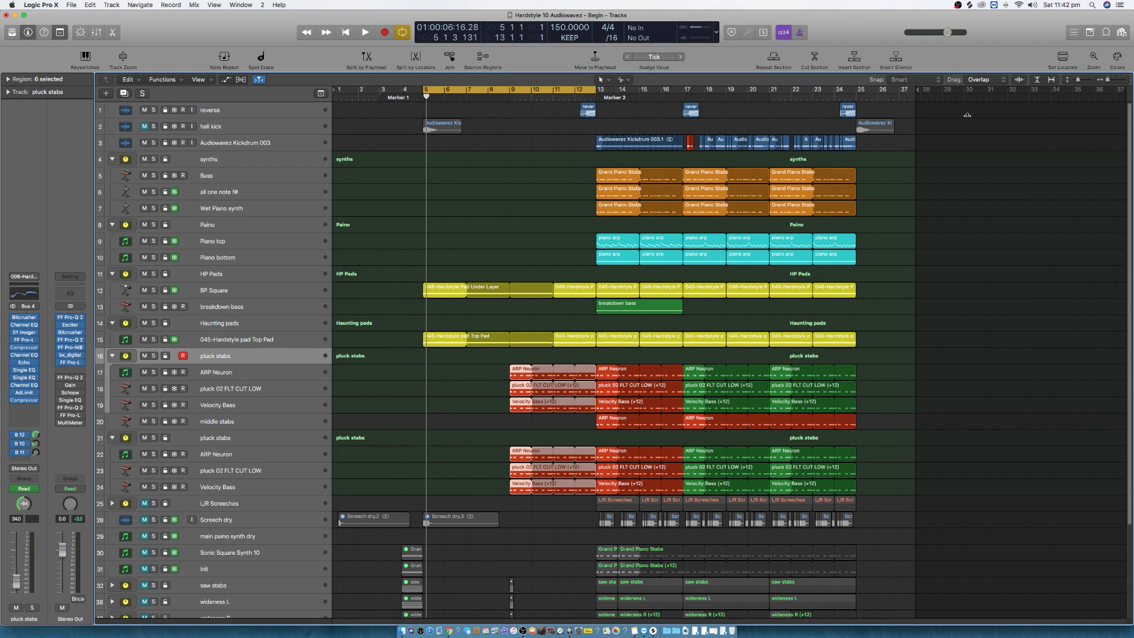
left_click(1118, 56)
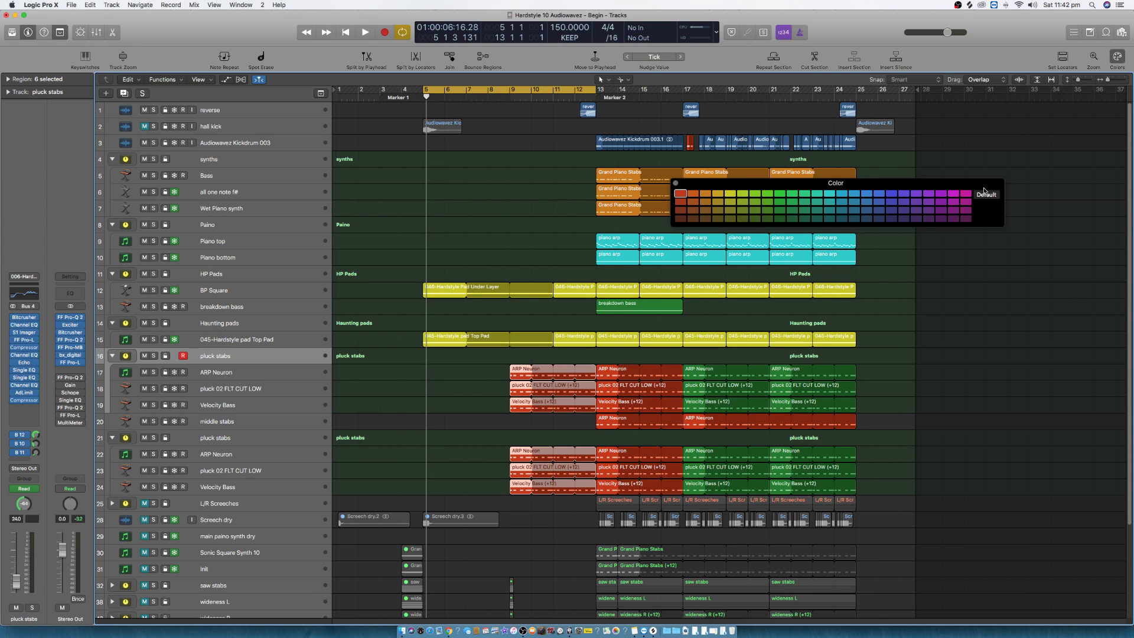
left_click_drag(928, 188, 1023, 292)
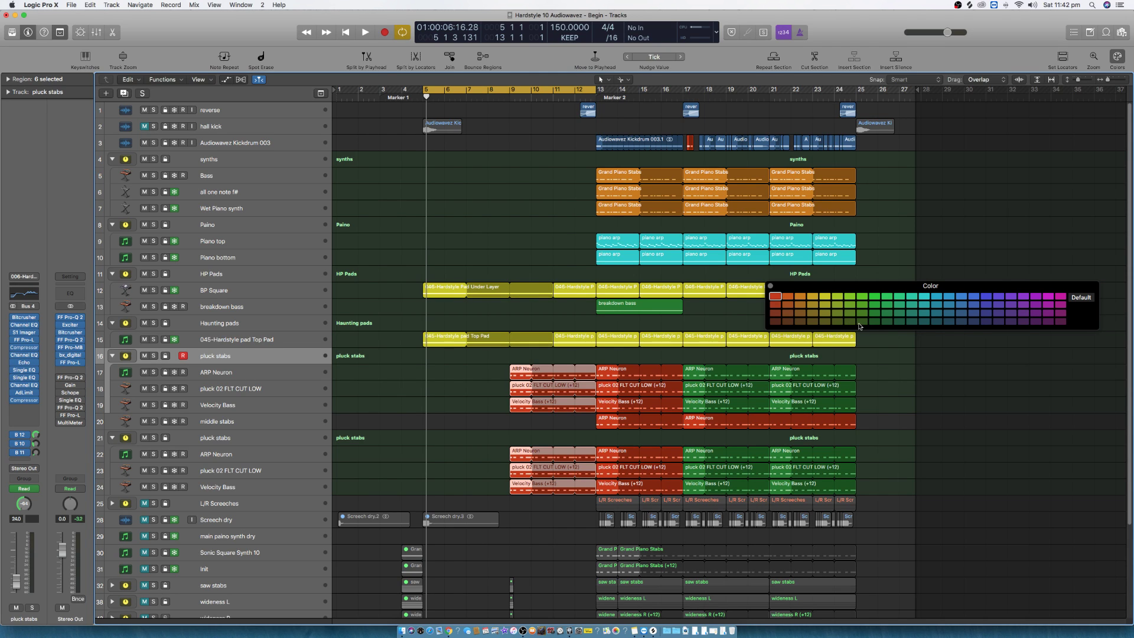
left_click(777, 322)
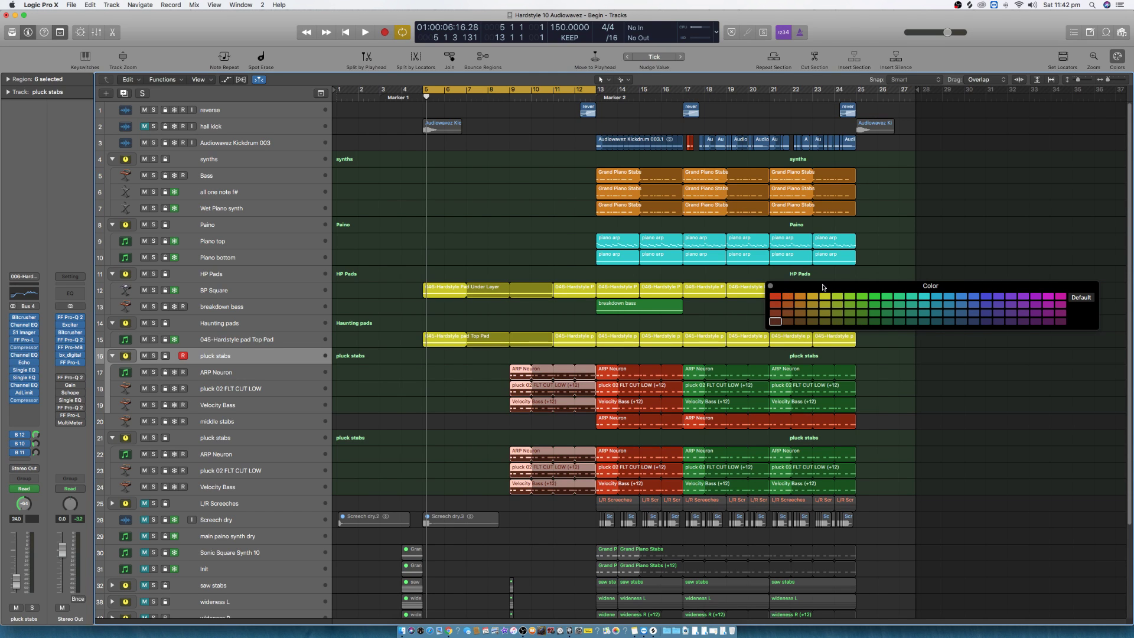
left_click_drag(782, 285, 807, 307)
left_click(796, 308)
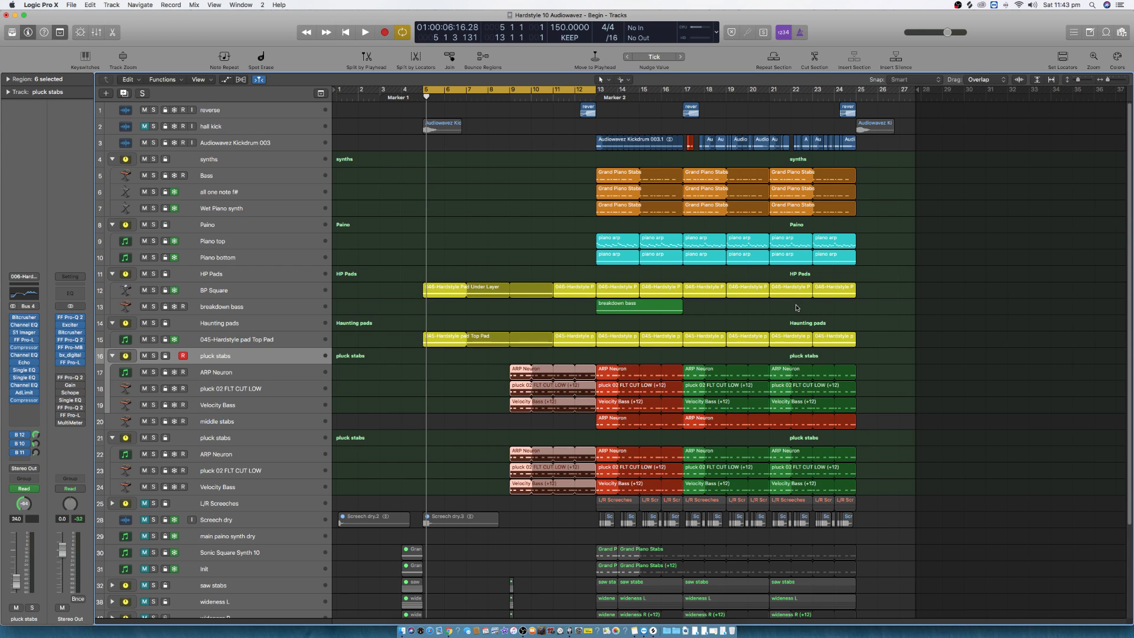
mouse_move(518, 371)
left_mouse_down()
mouse_move(507, 371)
mouse_move(518, 370)
left_mouse_up()
left_click_drag(397, 287, 457, 321)
left_click(371, 290)
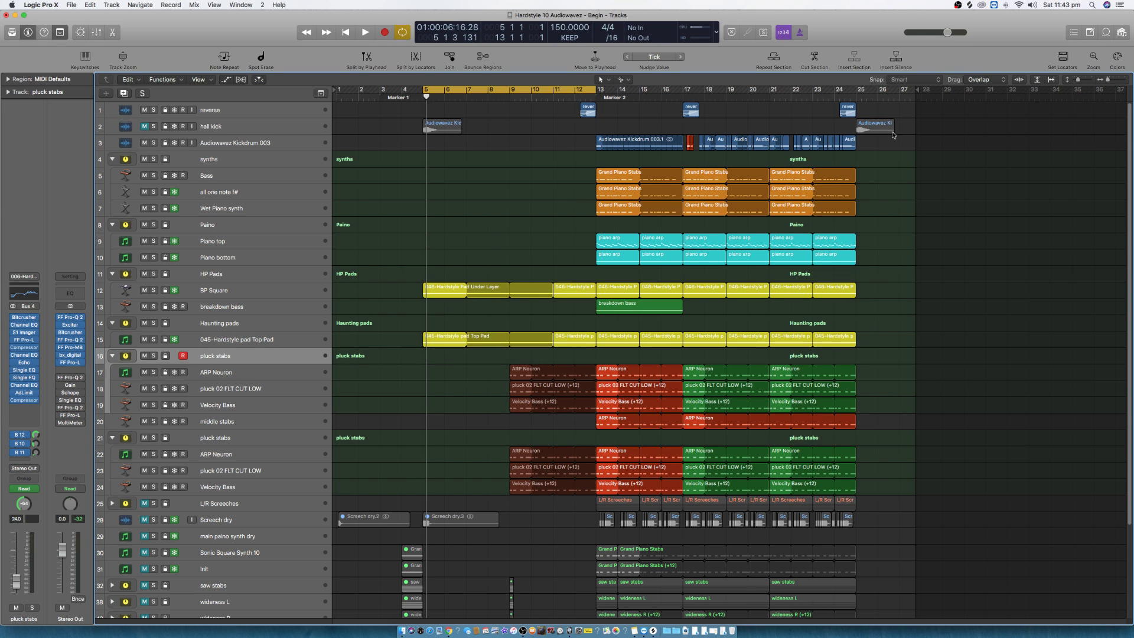
Step: Select all regions from bar 13 onward and unfreeze the frozen tracks from all one note f# down to 045-Hardstyle pad Top Pad
left_click_drag(911, 110, 597, 612)
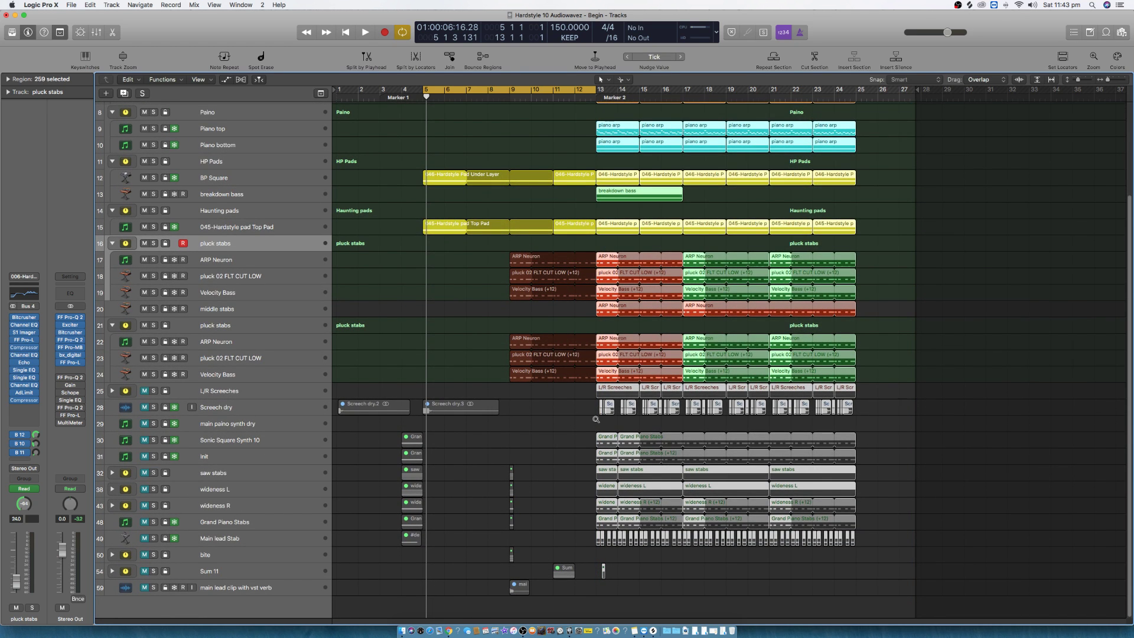
scroll(595, 419, "down", 3)
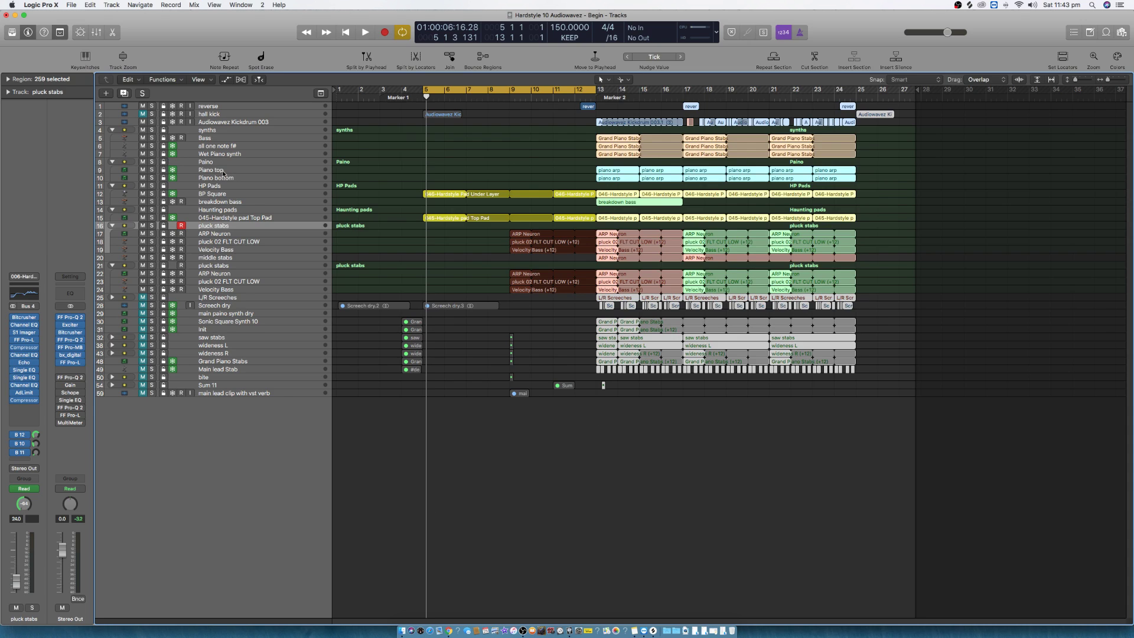
left_click_drag(173, 146, 172, 219)
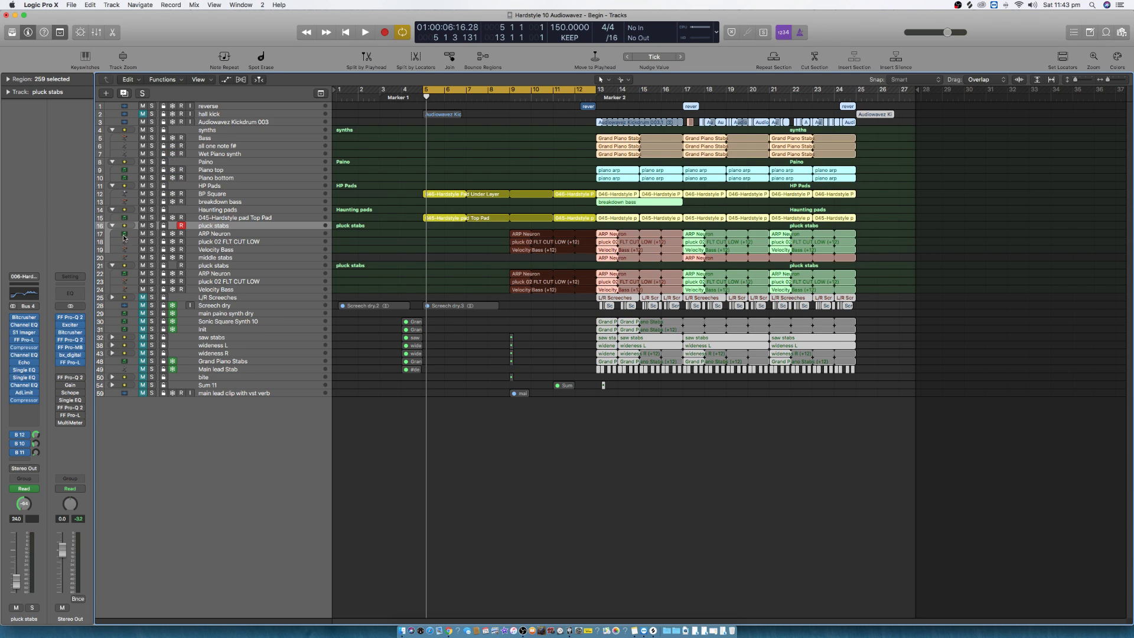
Step: Unfreeze the tracks inside the L/R Screeches stack and the Screech dry track, and remove the muted lead and Sum 11 regions from the selection
left_click(113, 297)
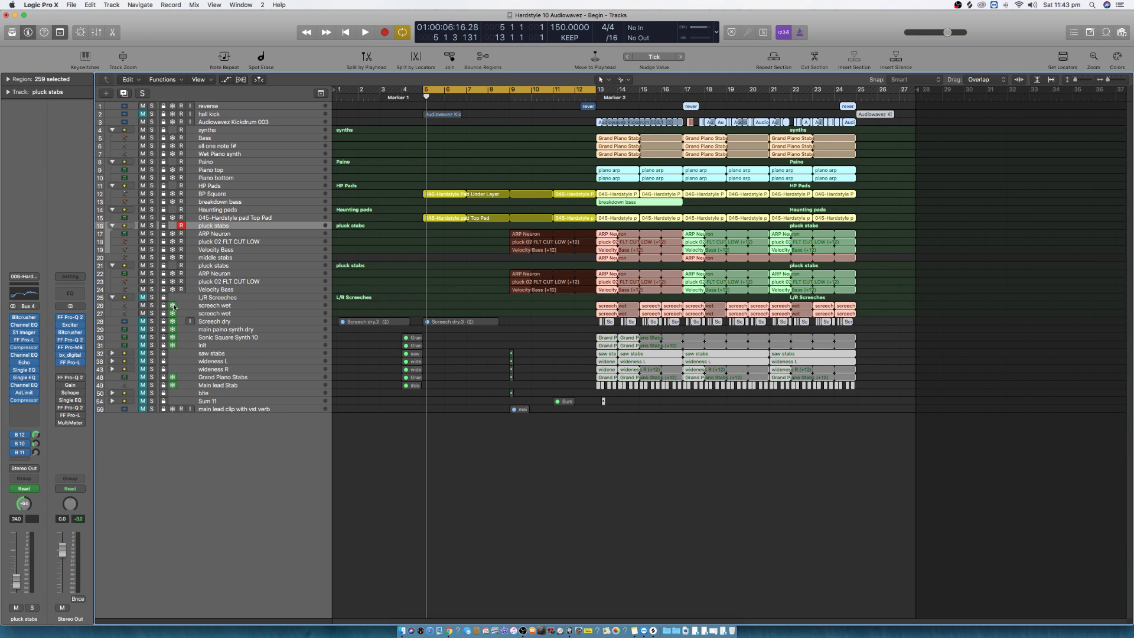
left_click_drag(174, 307, 172, 323)
left_click_drag(584, 335, 868, 394)
left_click_drag(623, 397, 604, 406)
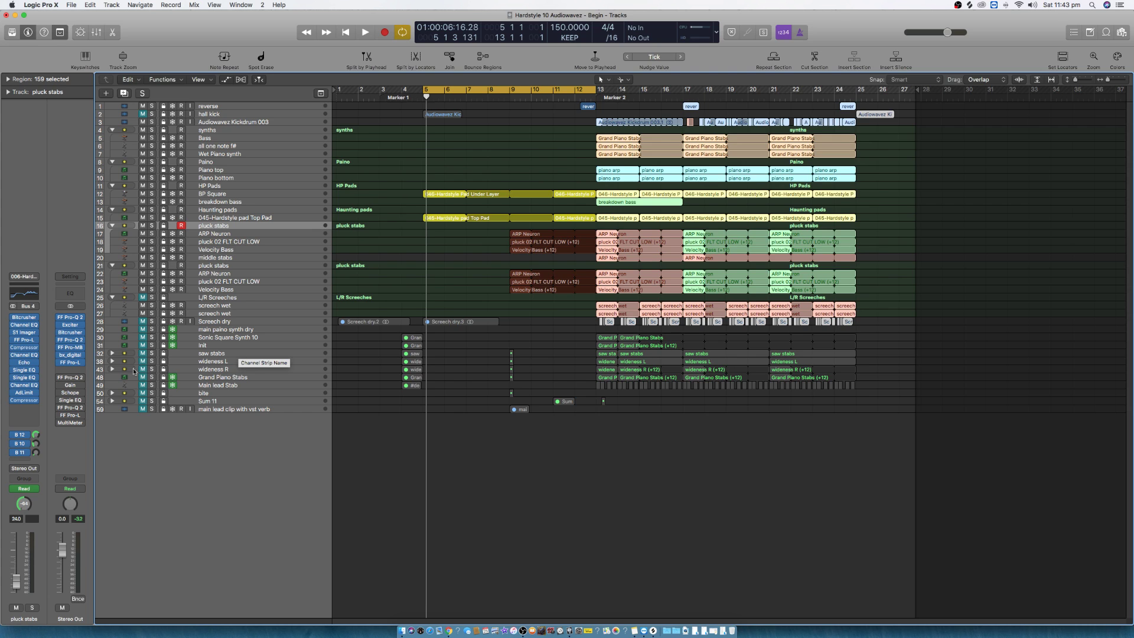
Step: Mute the four subtracks inside the wideness L stack and collapse the stack
left_click(113, 354)
left_click(112, 354)
left_click(113, 362)
left_click(112, 361)
left_click(113, 362)
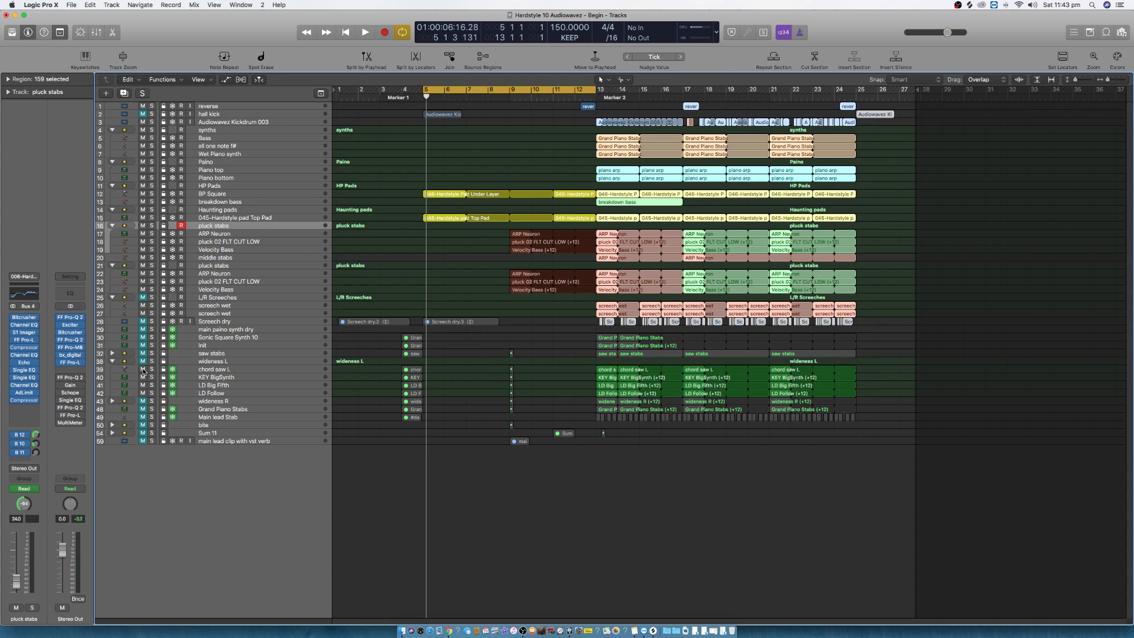
left_click_drag(143, 370, 143, 393)
left_click(112, 362)
Step: Expand the saw stabs stack and mute its five subtracks
left_click(112, 353)
left_click(112, 353)
left_click(112, 354)
left_click_drag(142, 362, 143, 394)
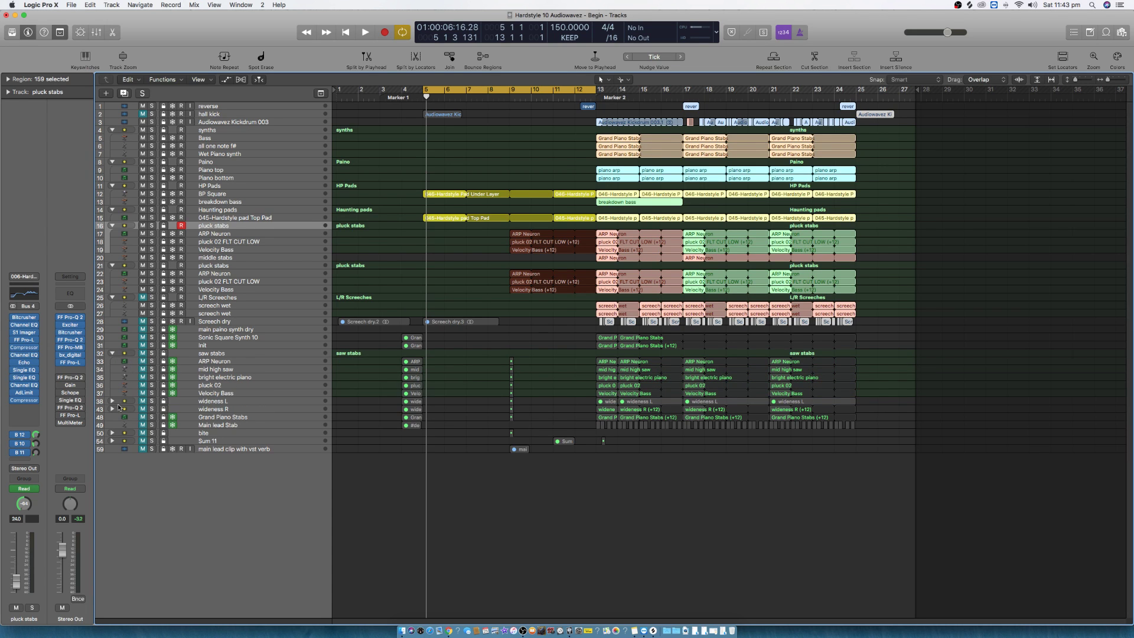
Step: Mute the four subtracks inside the wideness R stack and collapse the stack
left_click(113, 369)
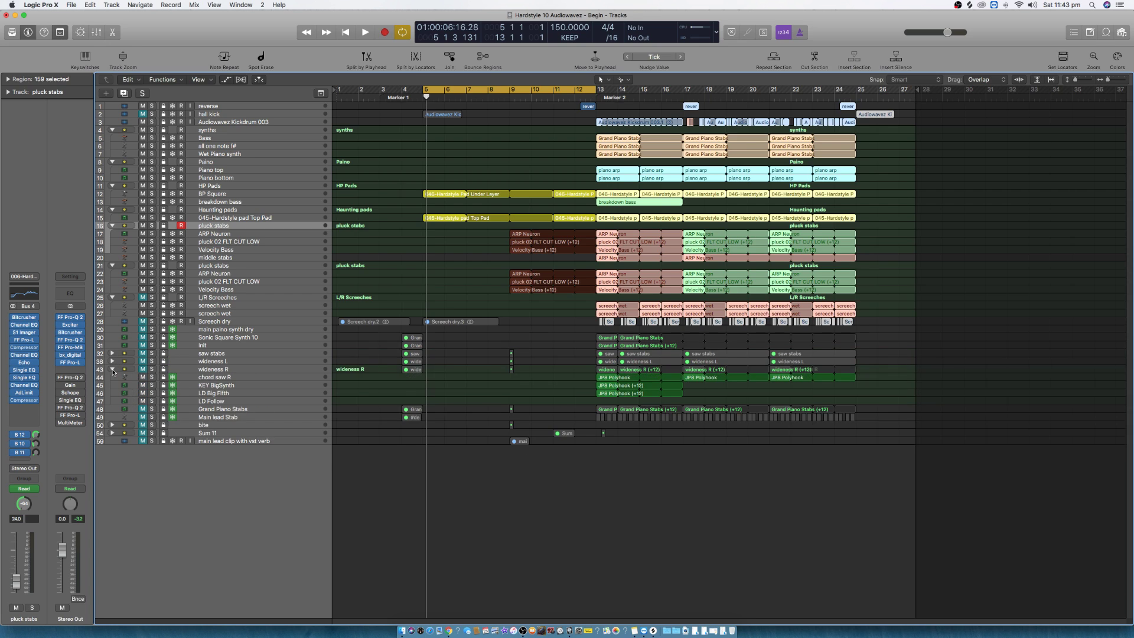
left_click_drag(142, 376, 142, 401)
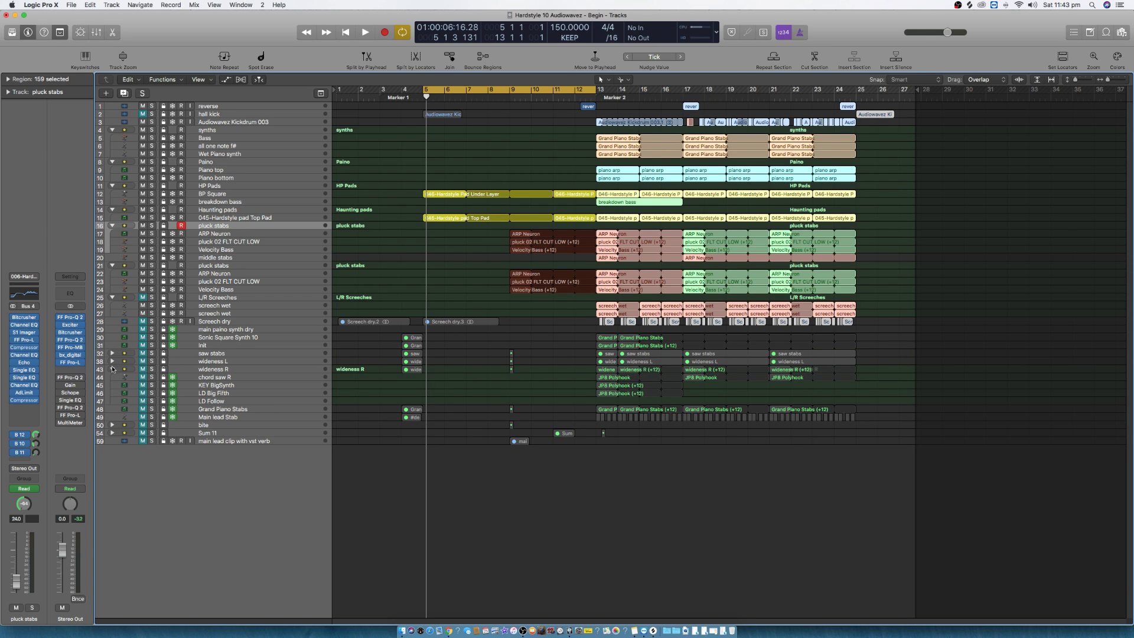
left_click(113, 369)
Step: Expand the bite and Sum 11 stacks to check their subtracks, and collapse both
left_click(113, 393)
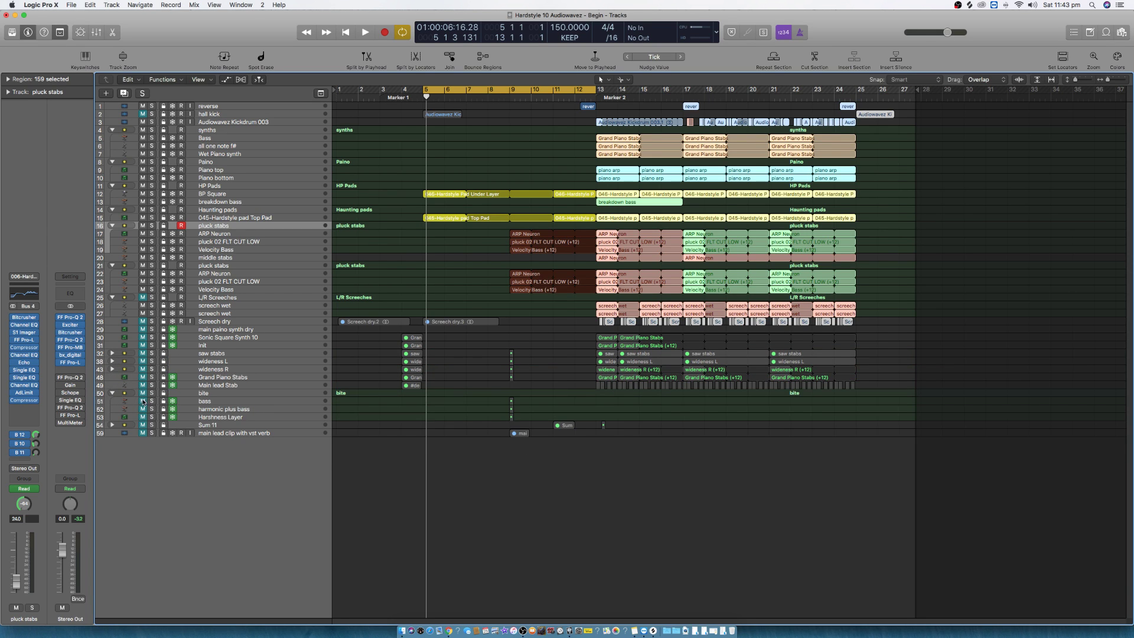
left_click(113, 425)
left_click(114, 426)
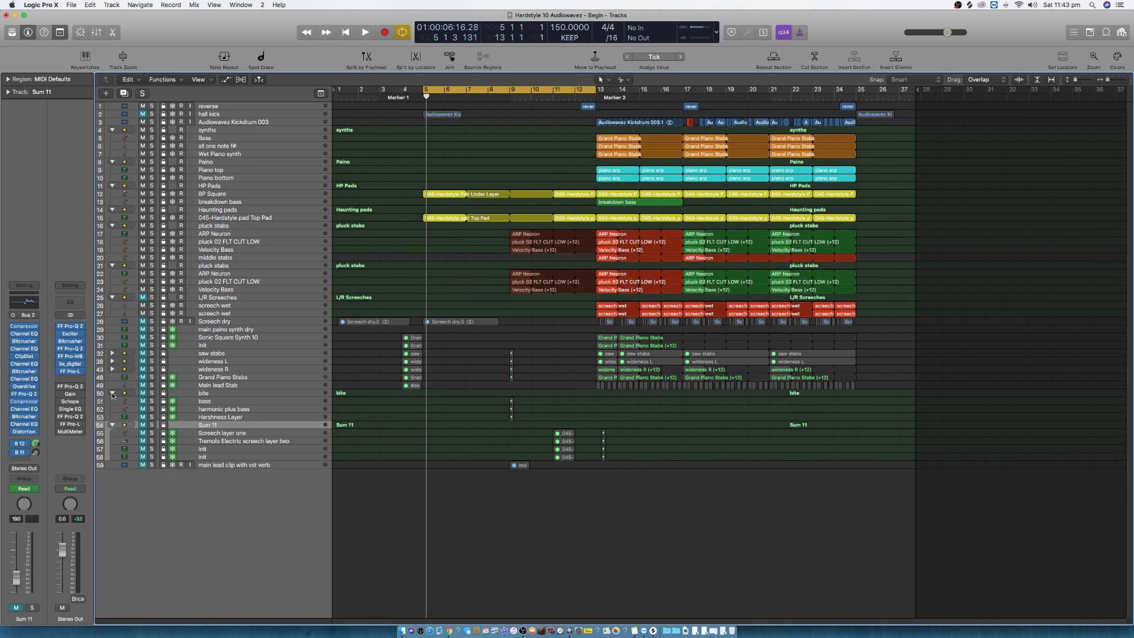
left_click(112, 393)
left_click(112, 401)
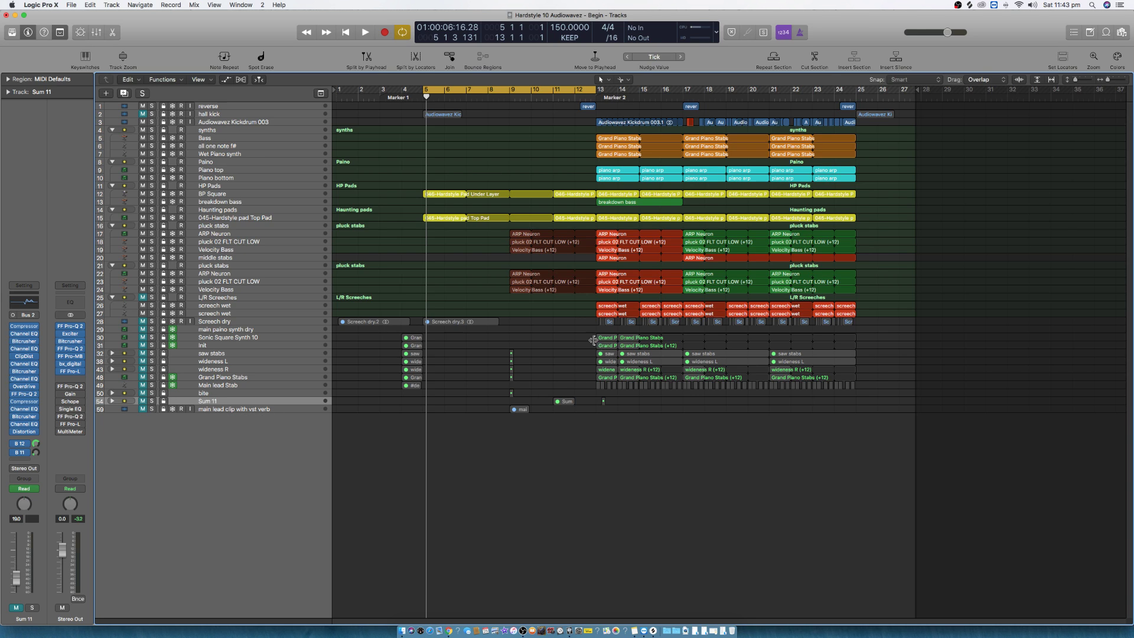
Step: Select the regions from bar 13 onward down to the second pluck stabs stack plus the first reverse, and extend the project end to about bar 84
left_click_drag(906, 109, 600, 294)
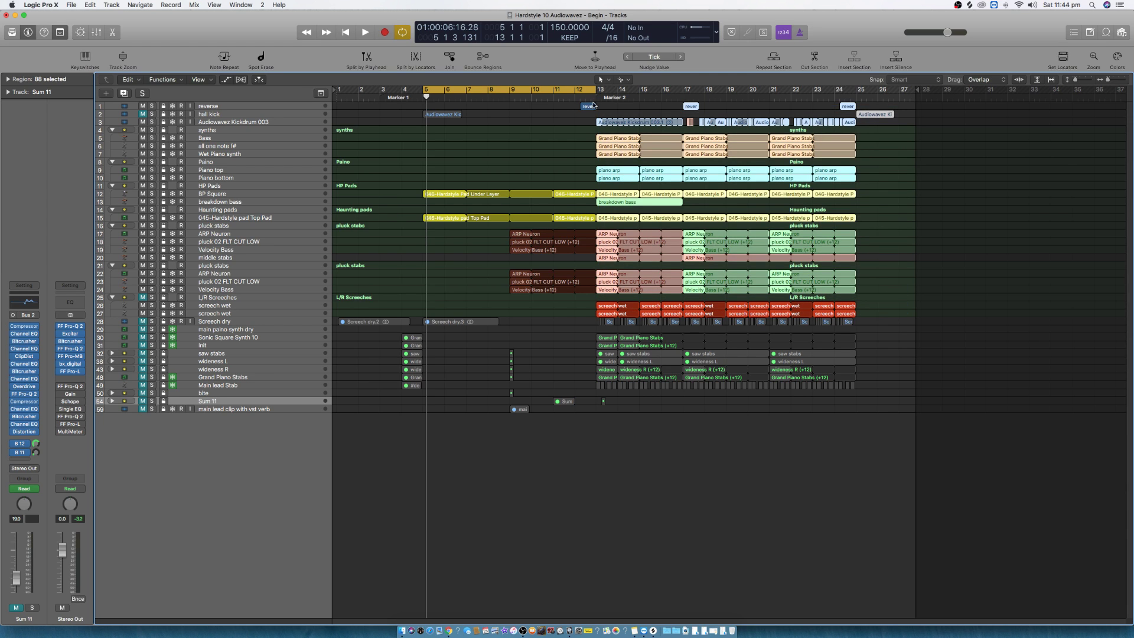
left_click(590, 107, "shift")
left_click_drag(916, 89, 1131, 122)
key("z")
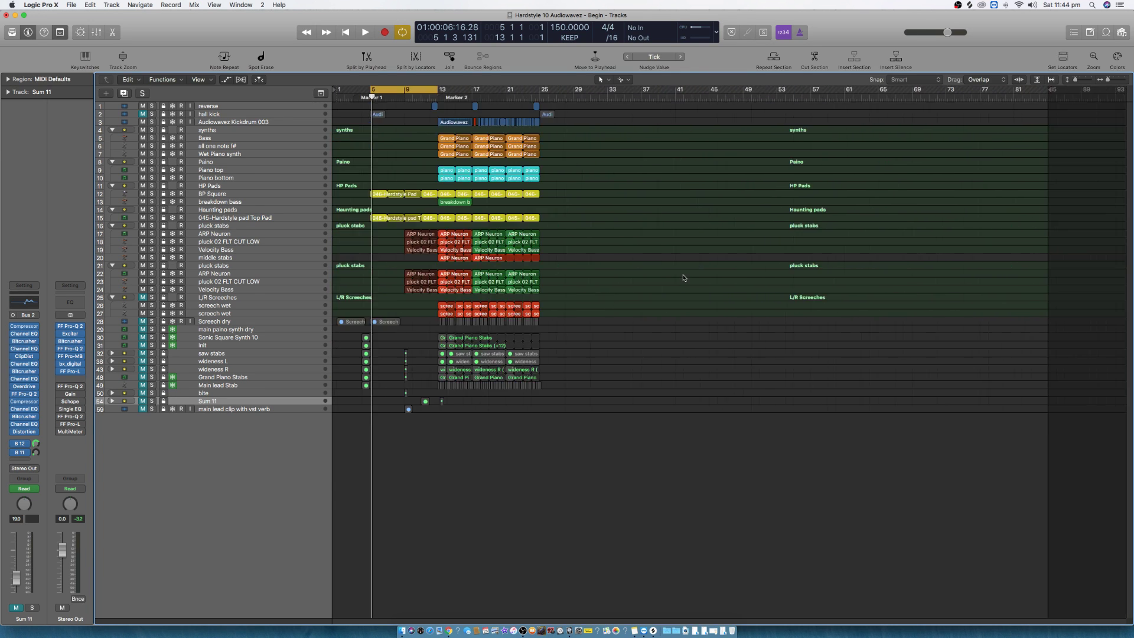
Step: Set the cycle range to bars 13 to 17 and select the regions inside it, leaving out the screech and muted lead regions
left_click_drag(414, 91, 471, 89)
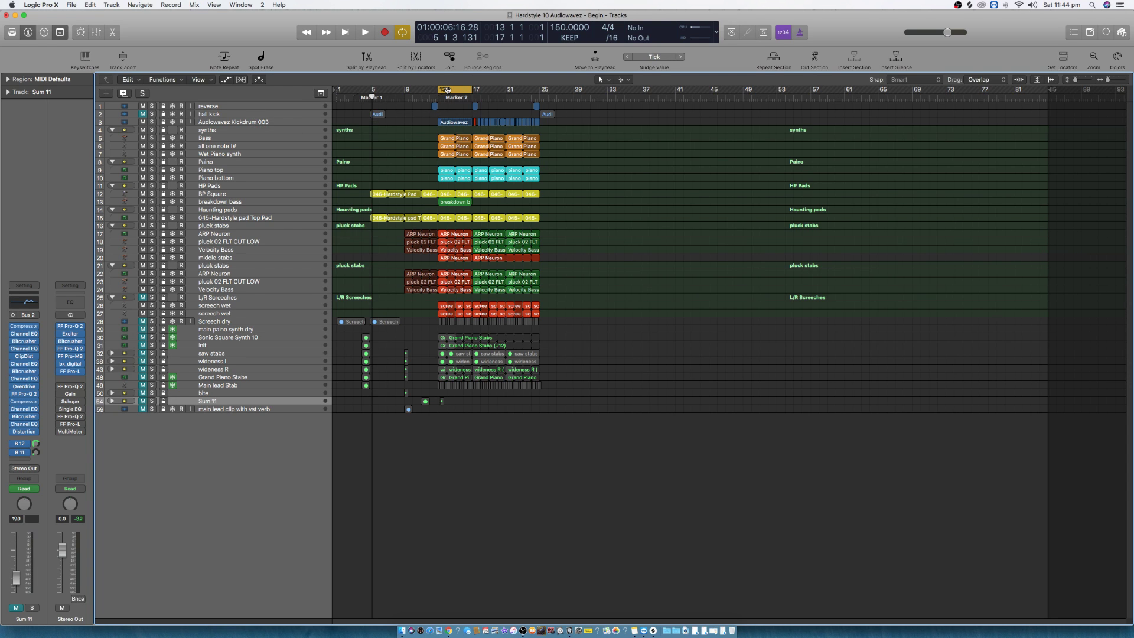
key("shift+i")
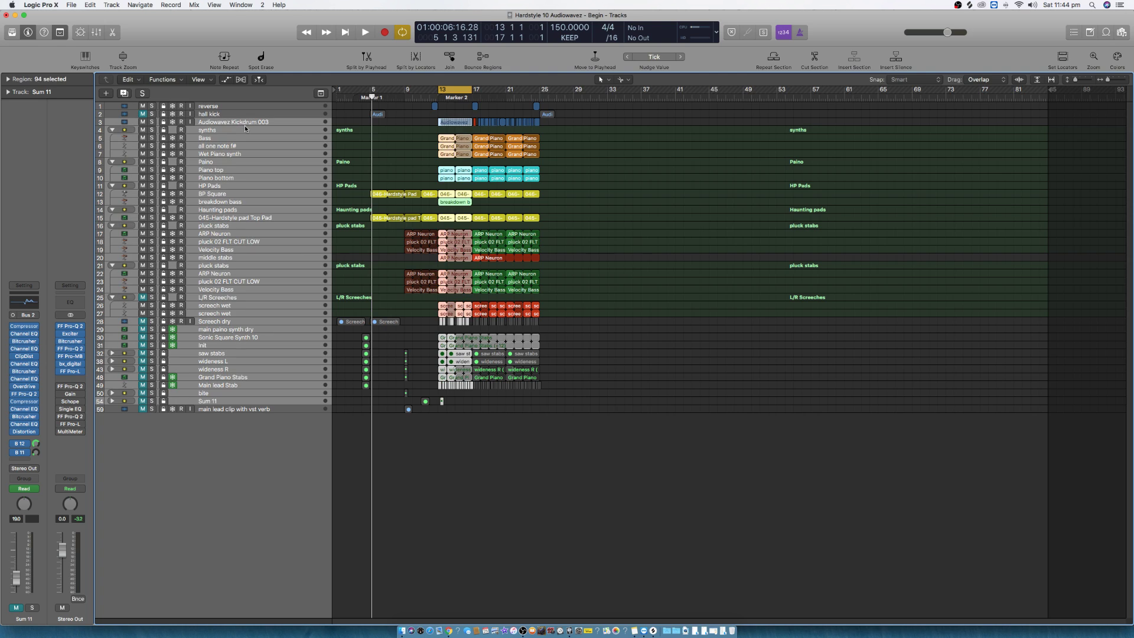
left_click_drag(428, 338, 471, 387)
left_click_drag(427, 302, 469, 322)
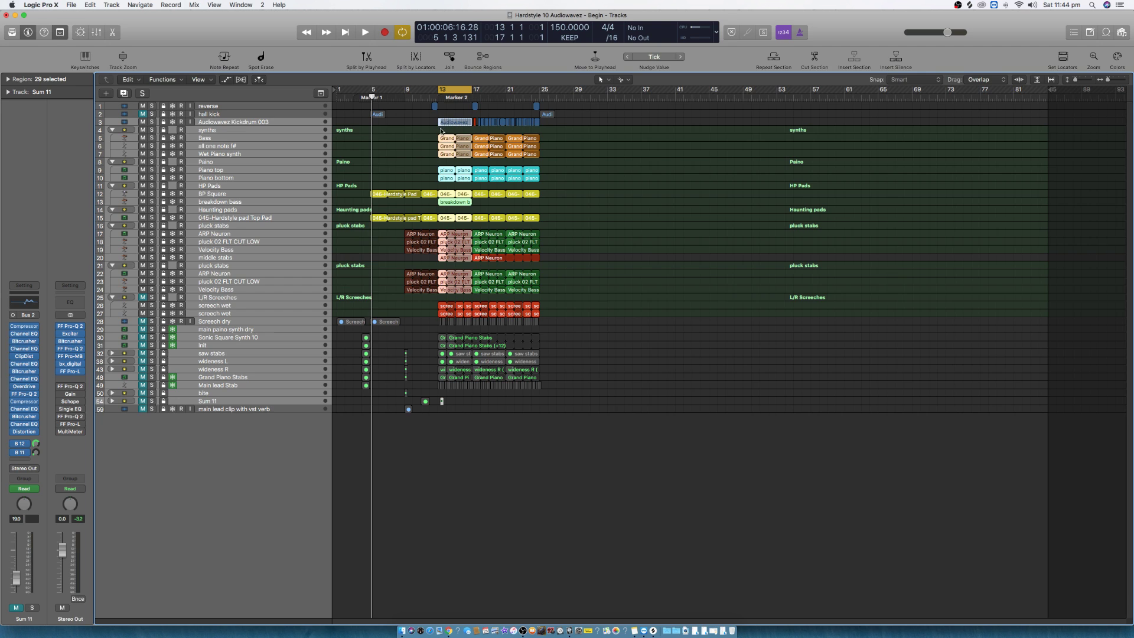
Step: Try to move the selected bar 13 to 17 regions further along the timeline, agreeing to unfreeze the frozen track
left_click_drag(441, 137, 511, 131)
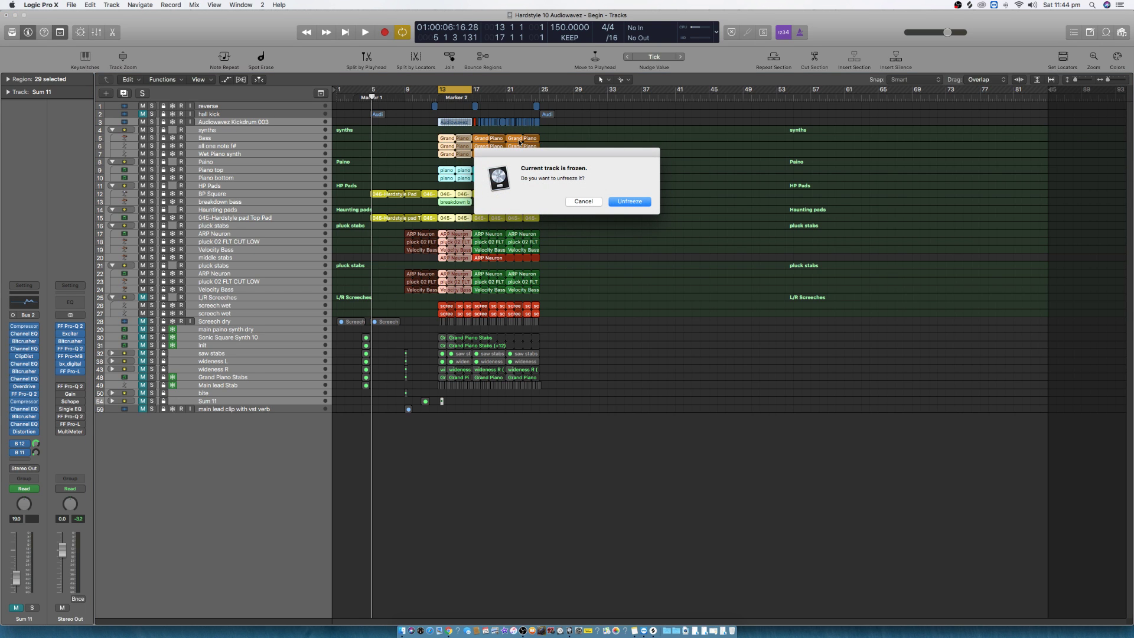
left_click(630, 201)
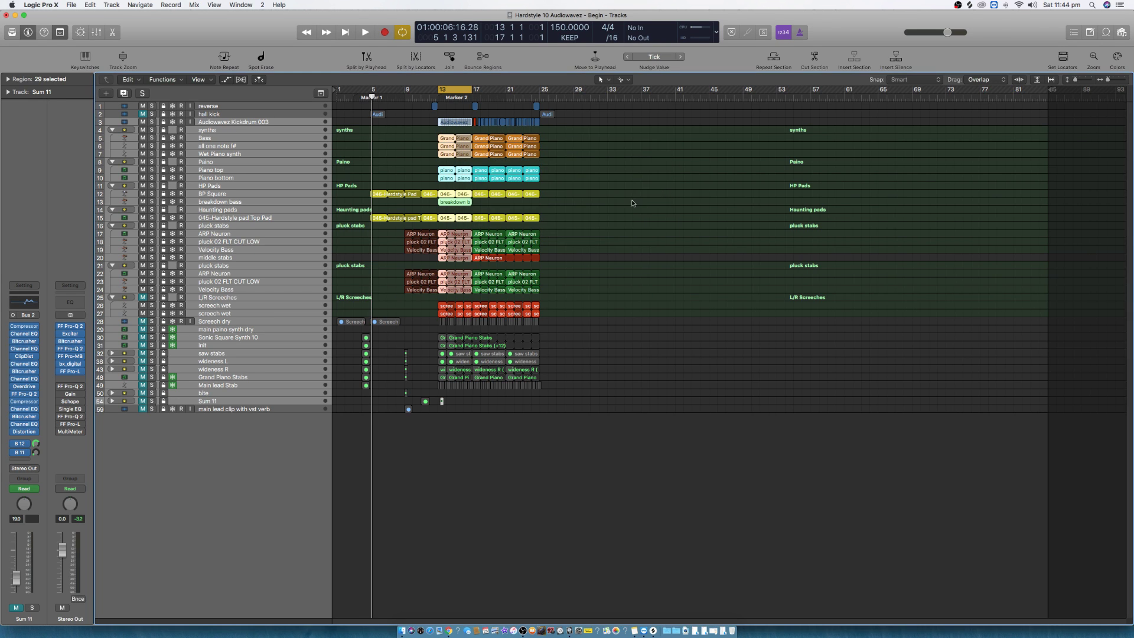
left_click(446, 140)
left_click(635, 203)
left_click(449, 138)
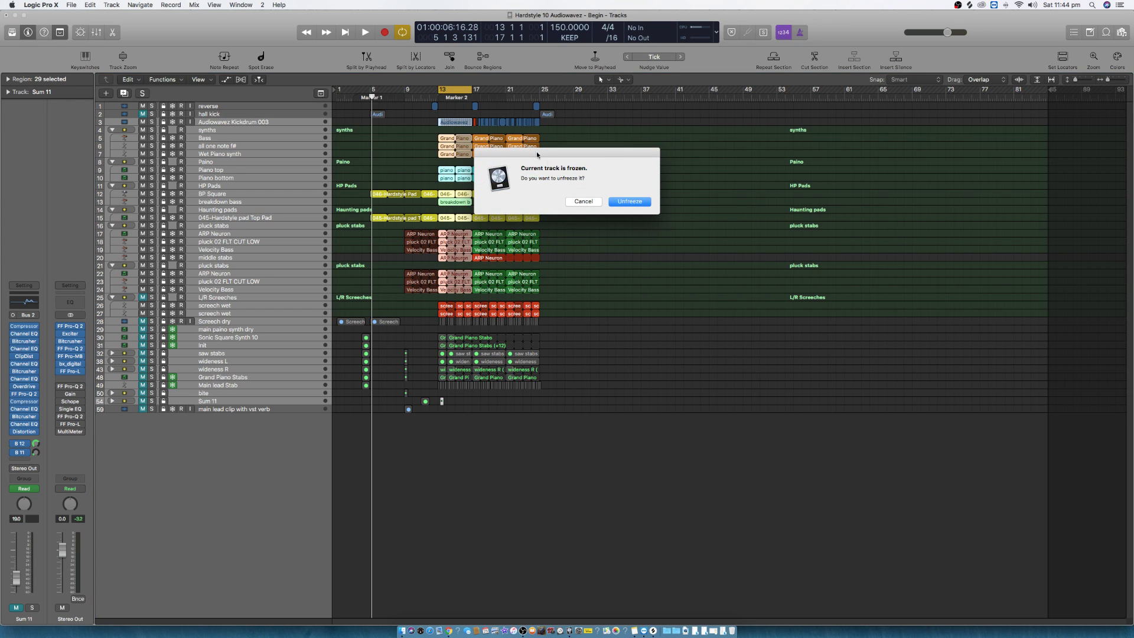
left_click(630, 202)
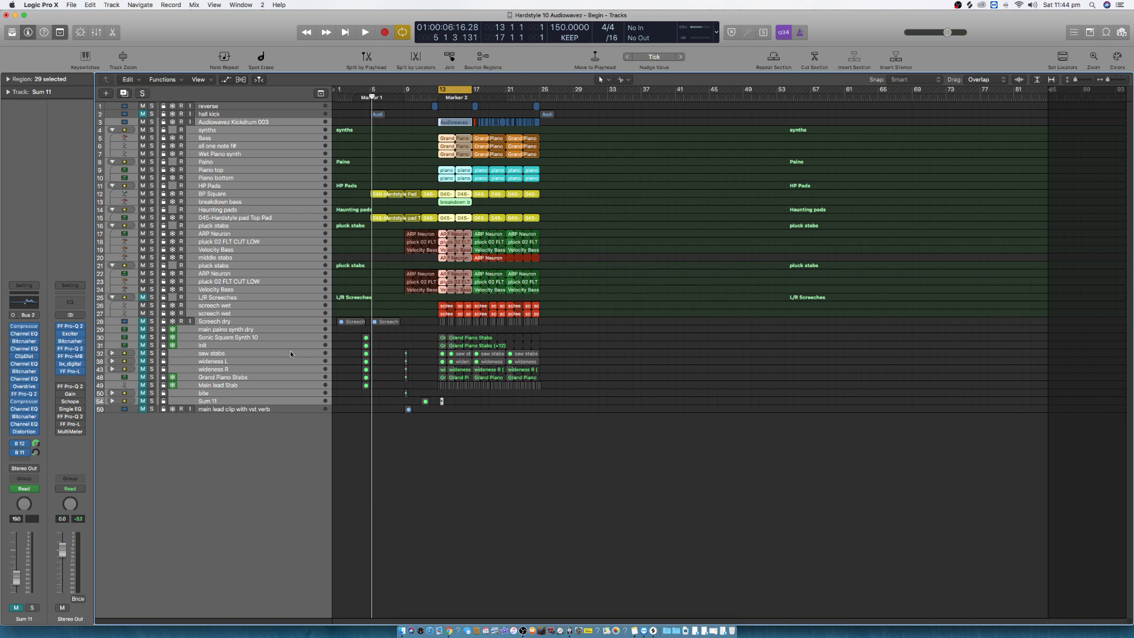
Step: Select the bar 13 to 17 regions from Audiowavez Kickdrum 003 down through the second pluck stabs stack and copy them to bar 29
left_click(373, 332)
left_click(299, 328)
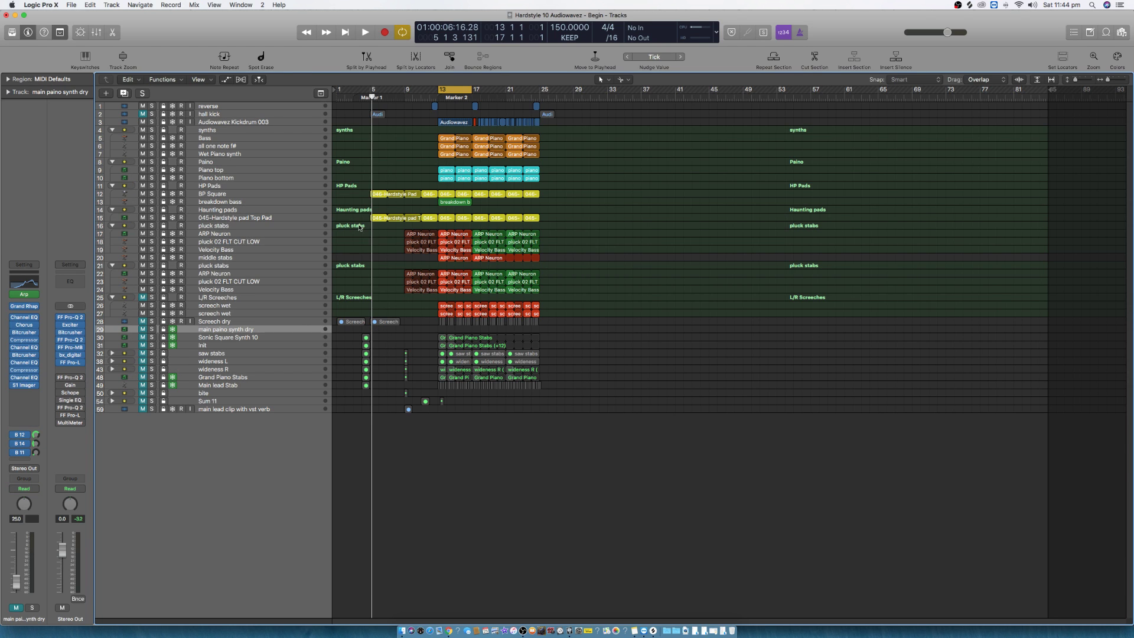
left_click(275, 121)
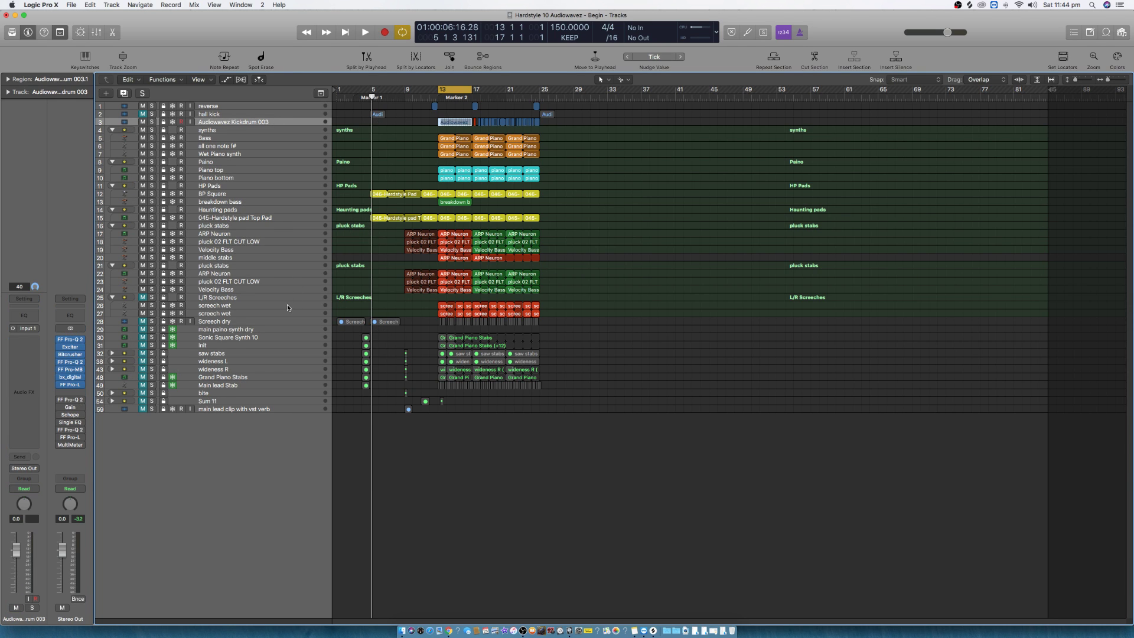
left_click(263, 286, "shift")
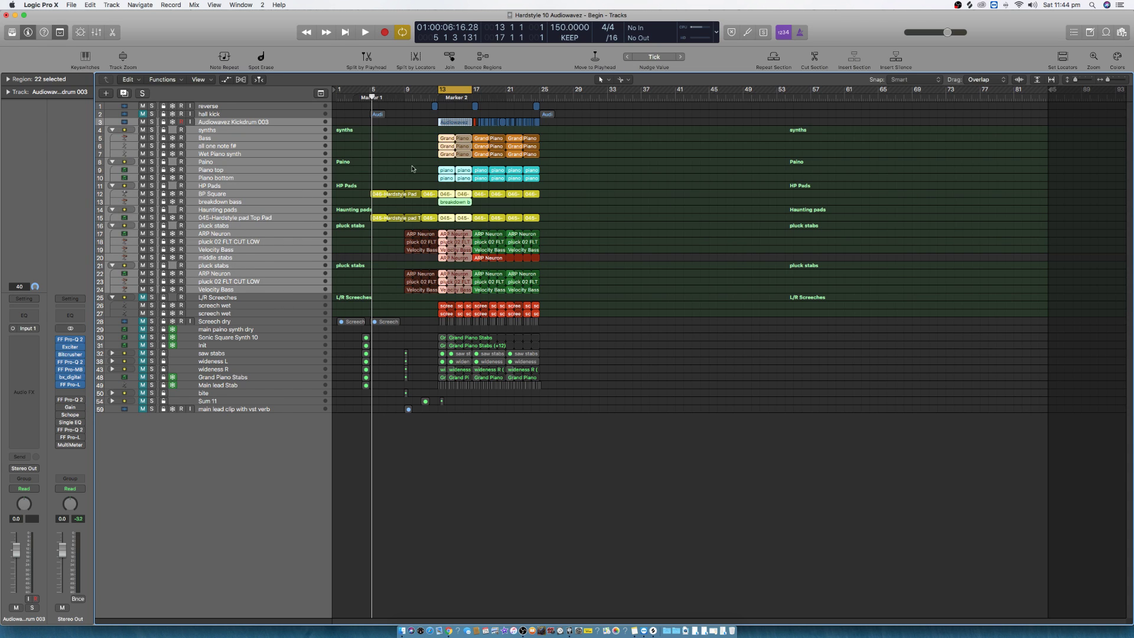
left_click_drag(444, 138, 576, 141)
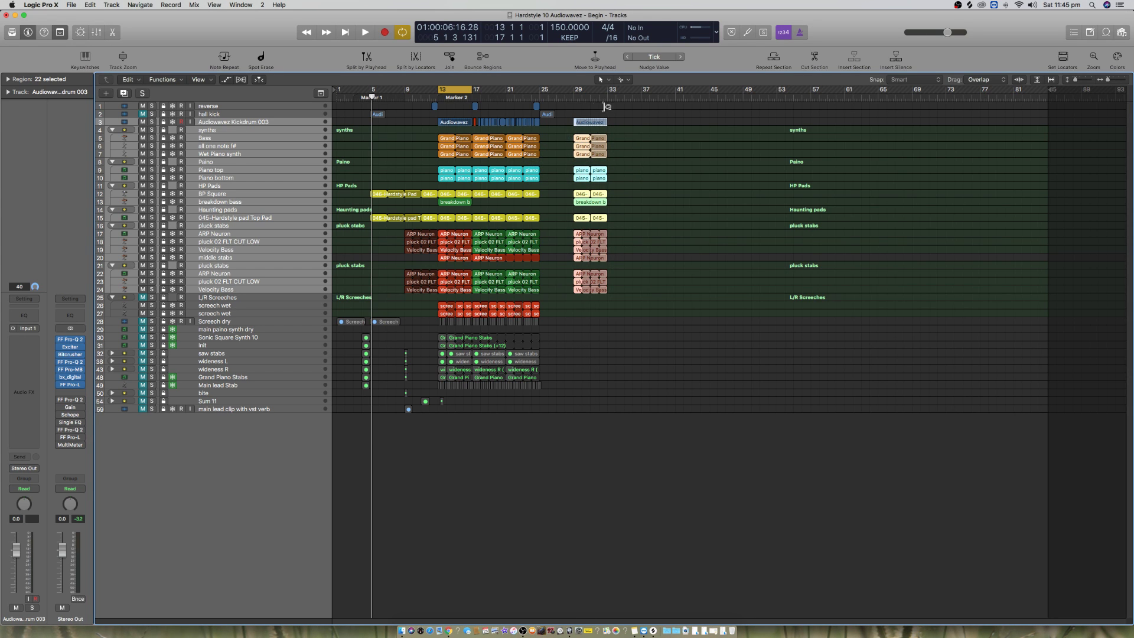
Step: Move the cycle range to bars 29 to 33 and mute only the Audiowavez Kickdrum 003 track
left_click_drag(451, 87, 587, 89)
left_click(564, 124)
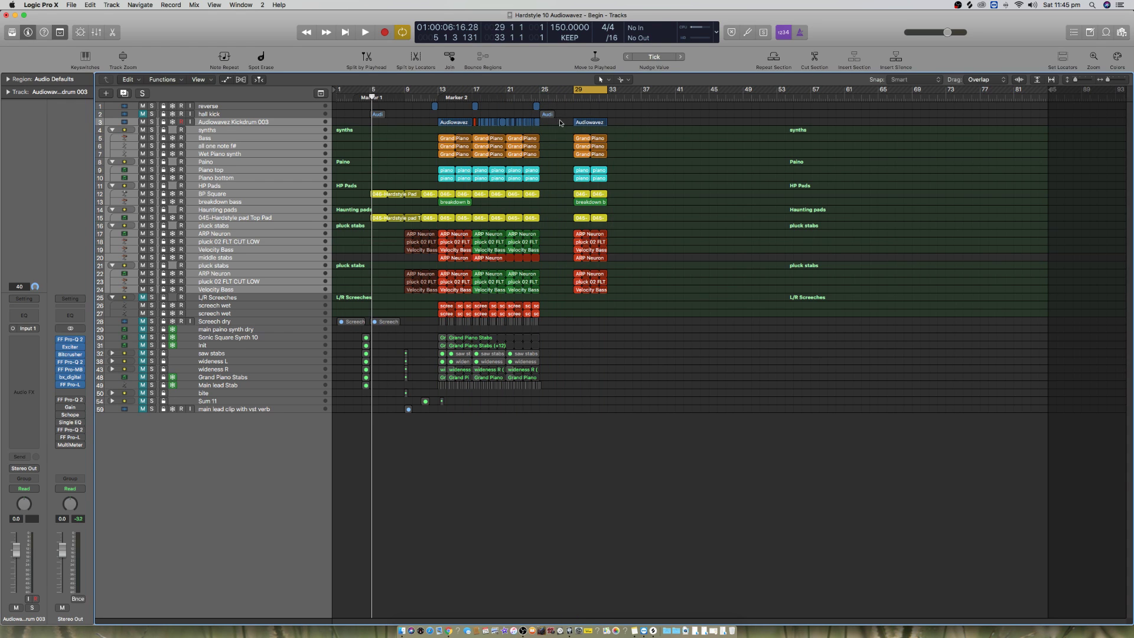
left_click(143, 122)
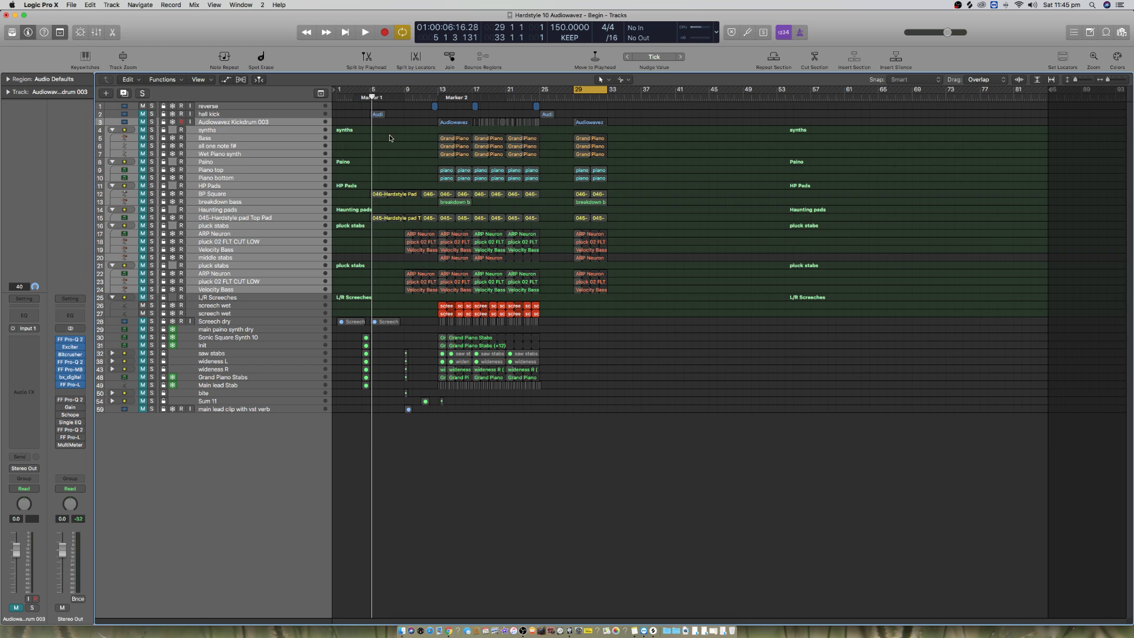
left_click(142, 122)
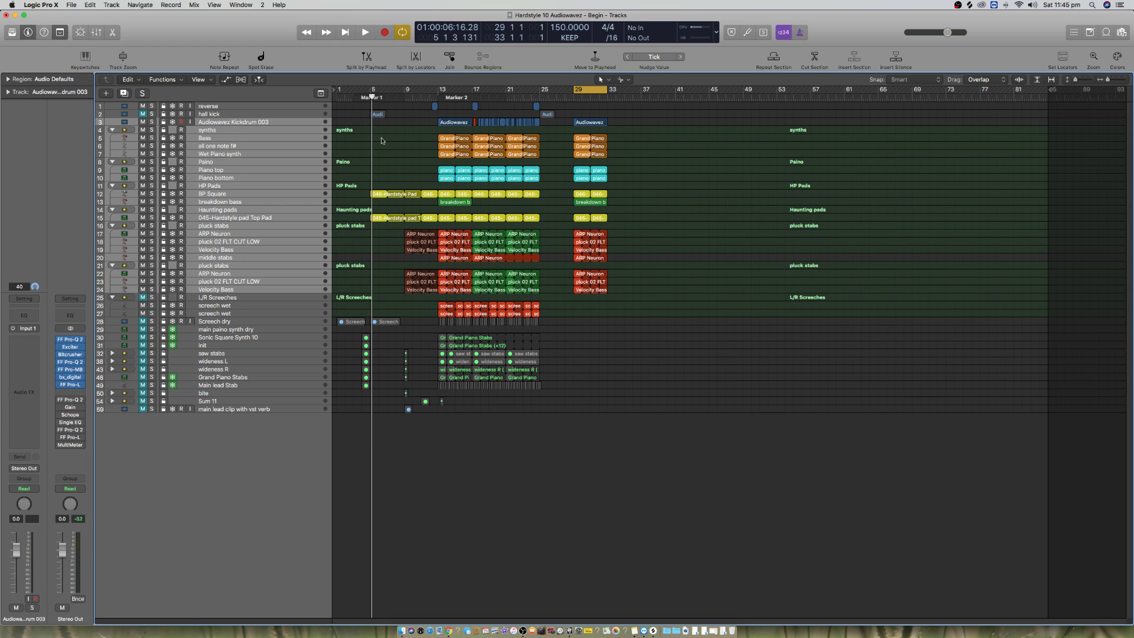
left_click(288, 123)
left_click(143, 122)
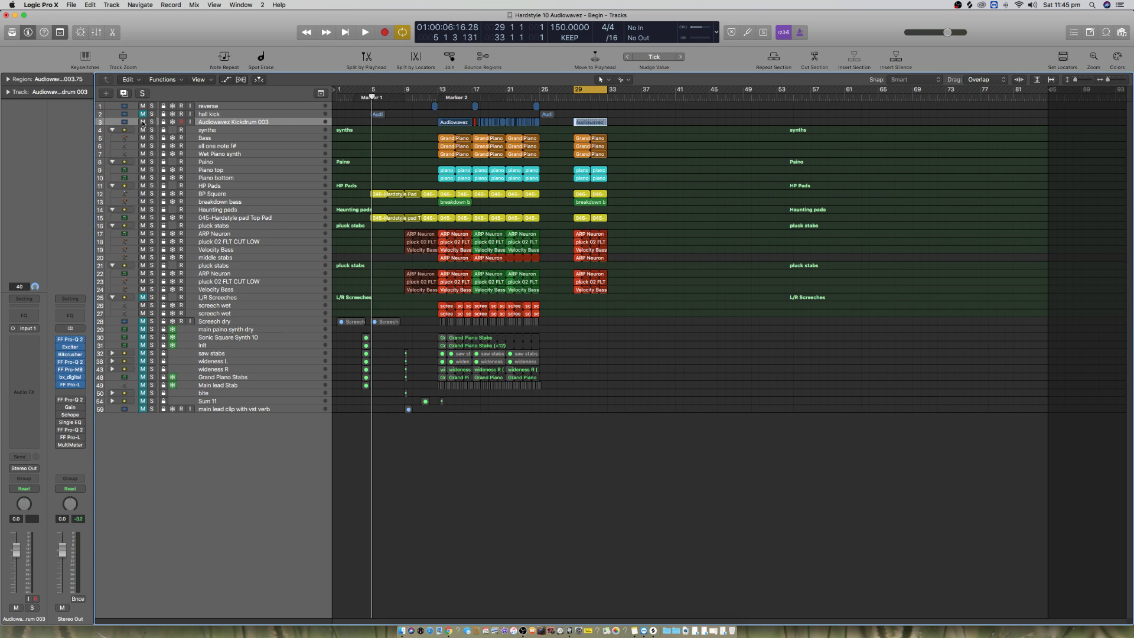
Step: Extend the cycle range so it runs from bar 29 to bar 45
scroll(652, 162, "right", 10)
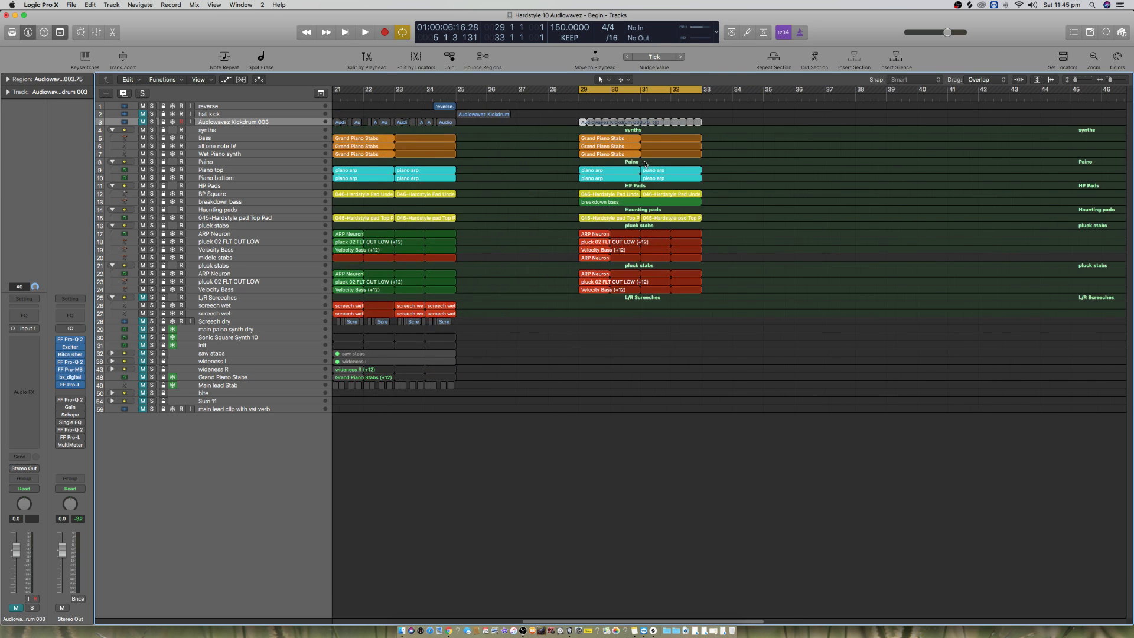
scroll(643, 192, "up", 5)
scroll(641, 206, "left", 5)
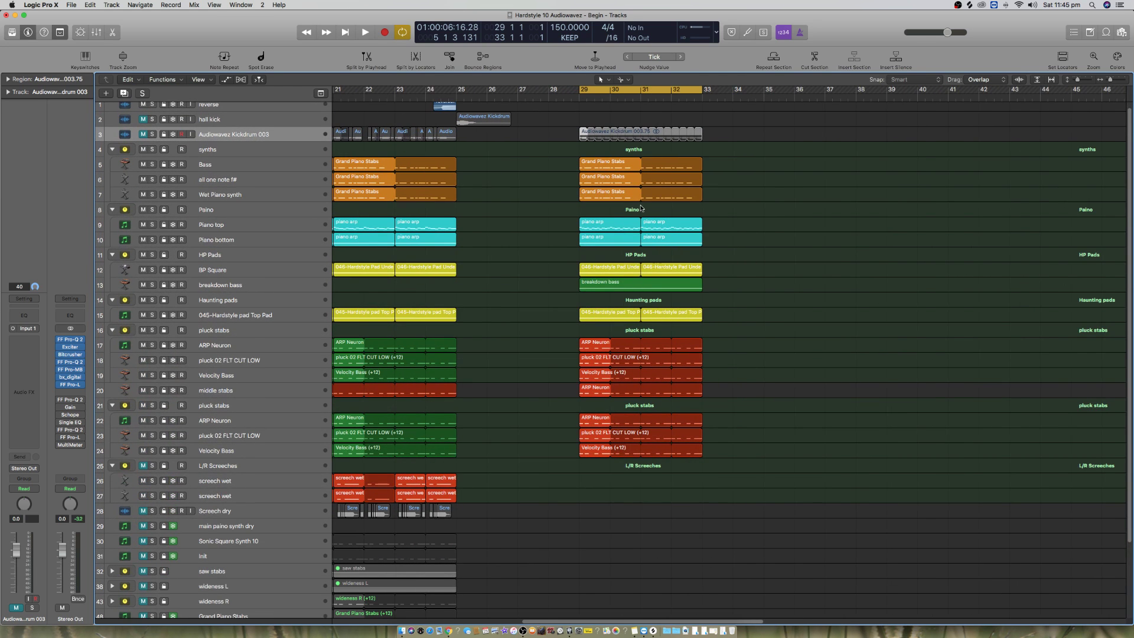
left_click(777, 286)
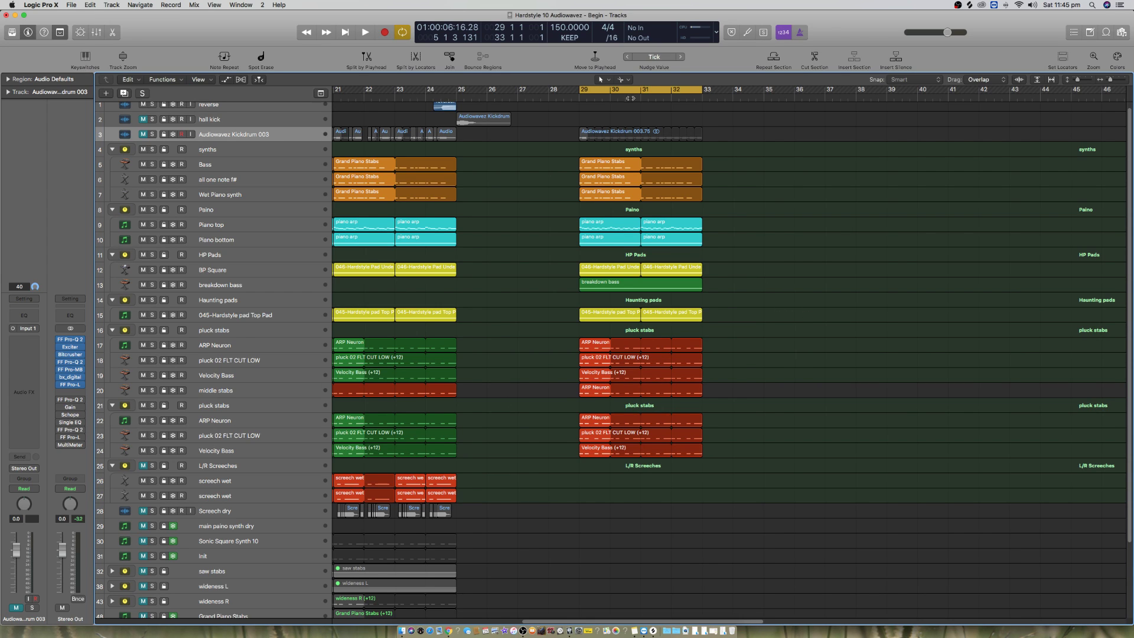
left_click_drag(702, 89, 824, 99)
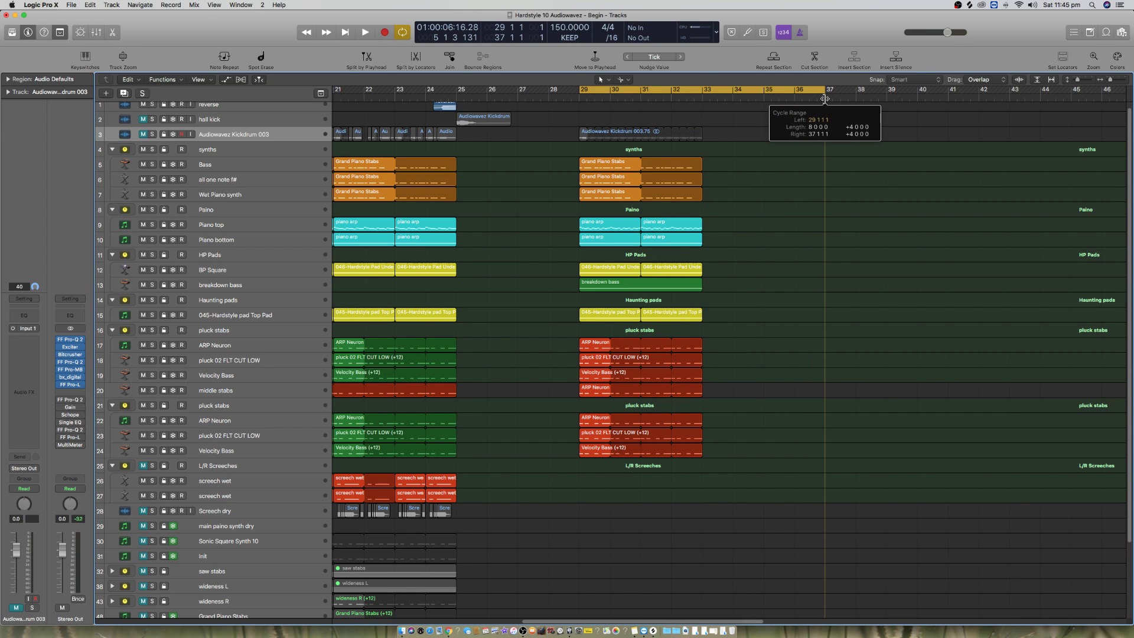
key("super+Left")
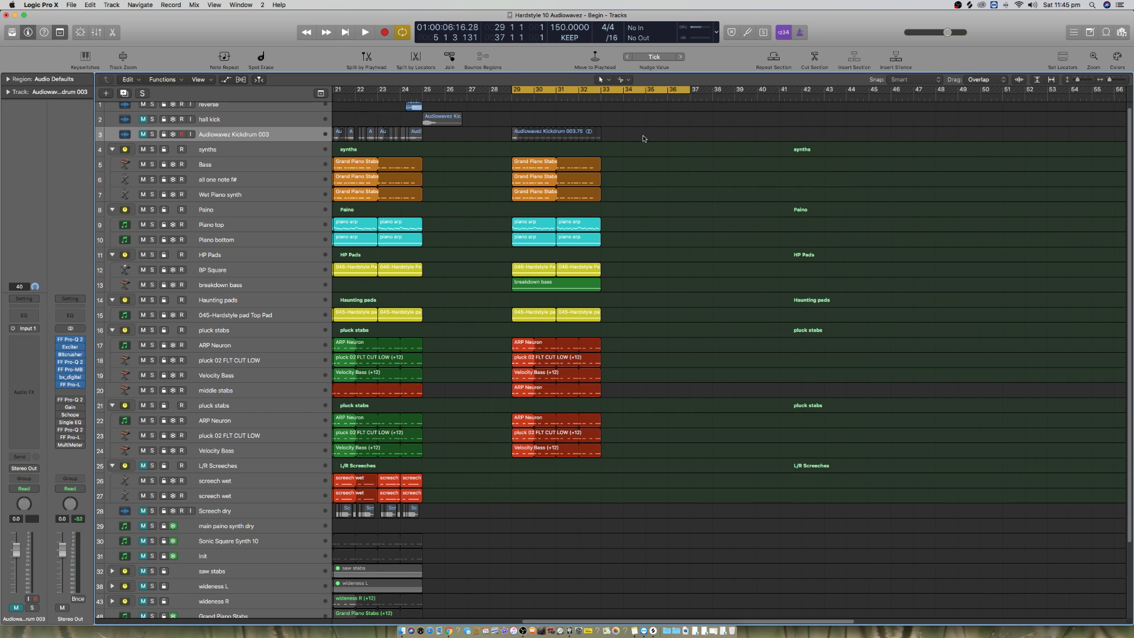
left_click_drag(691, 90, 870, 105)
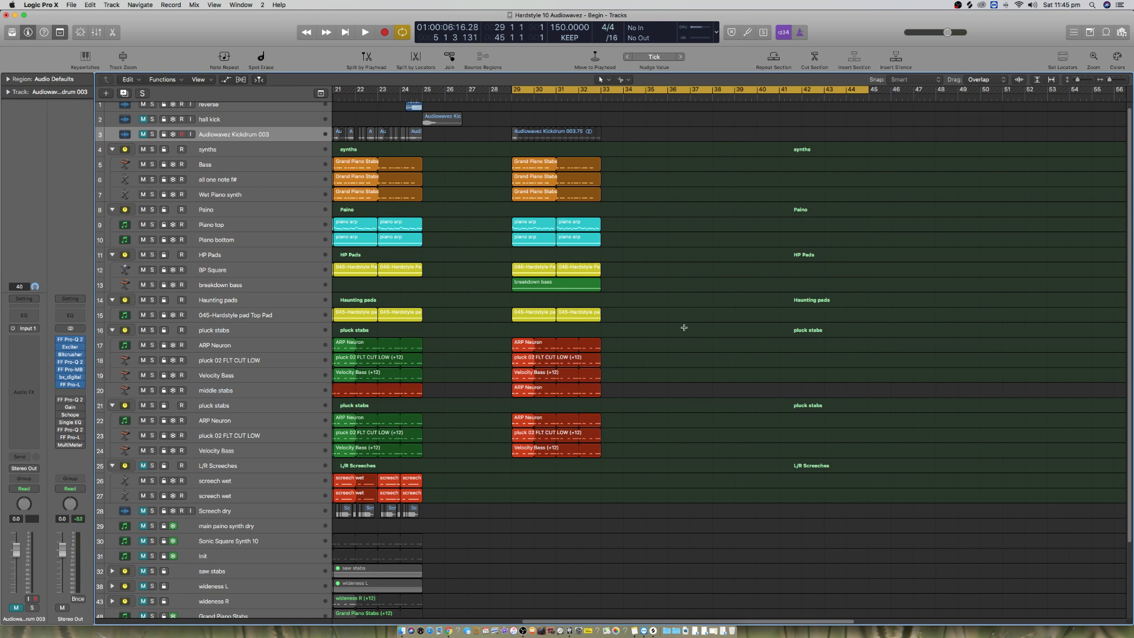
Step: Collapse the synths, Paino, HP Pads, Haunting pads and both pluck stabs stacks
left_click(113, 332)
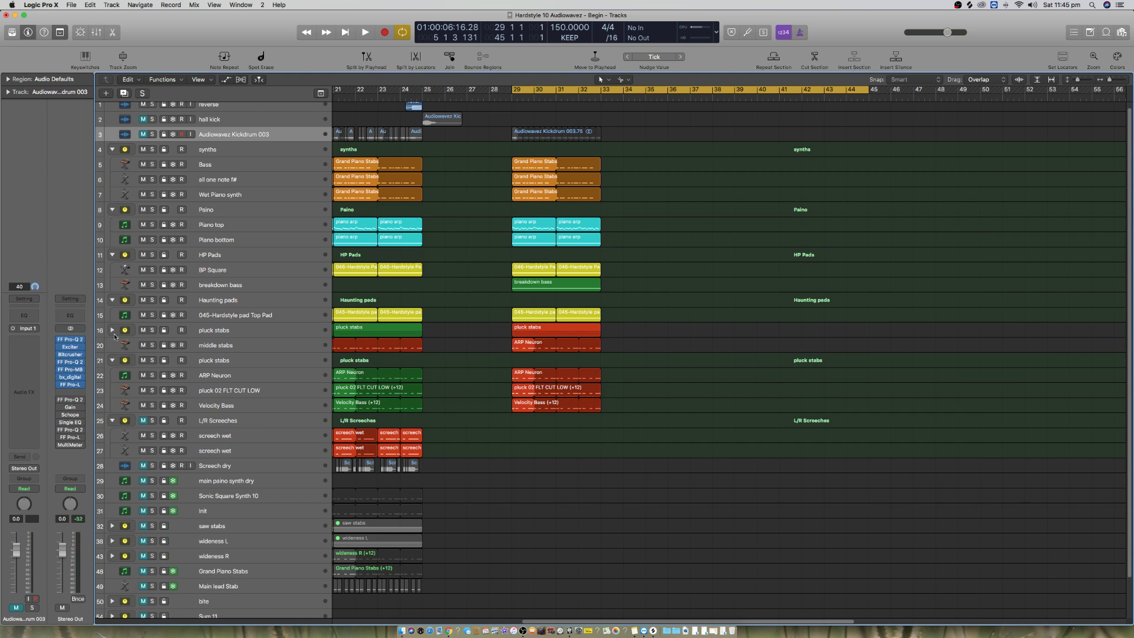
left_click(113, 300)
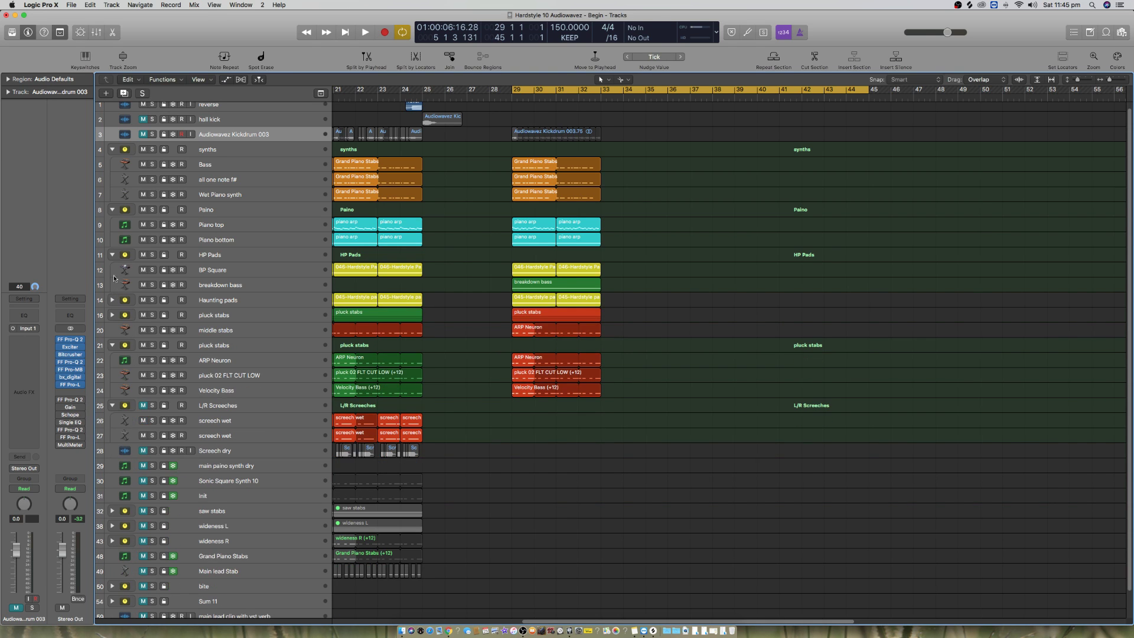
left_click(113, 254)
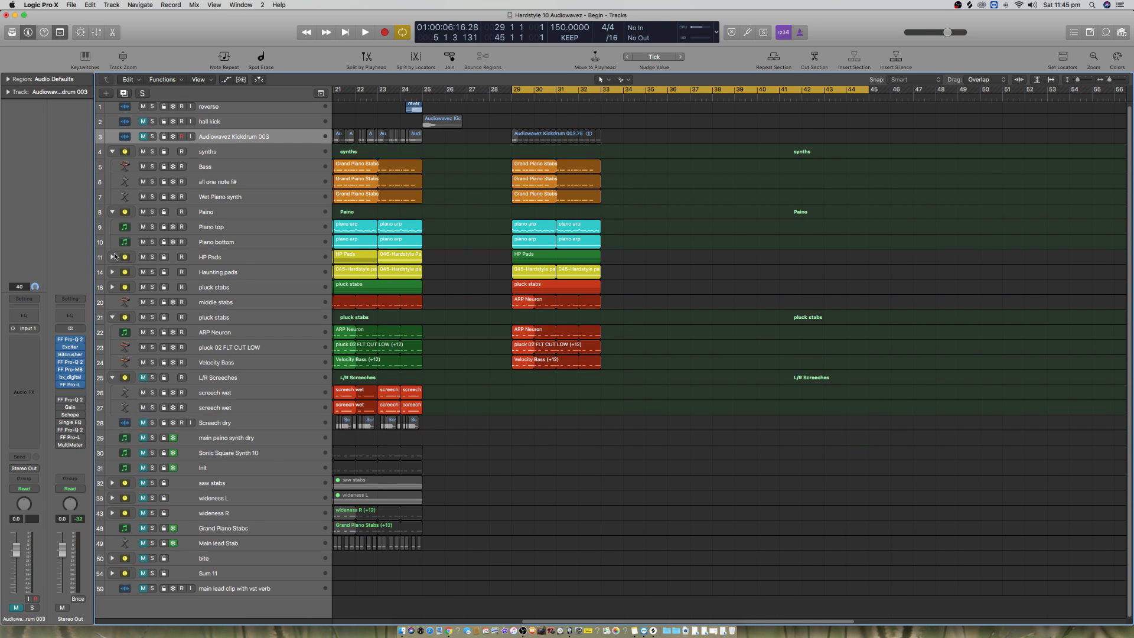
left_click(113, 212)
left_click(113, 155)
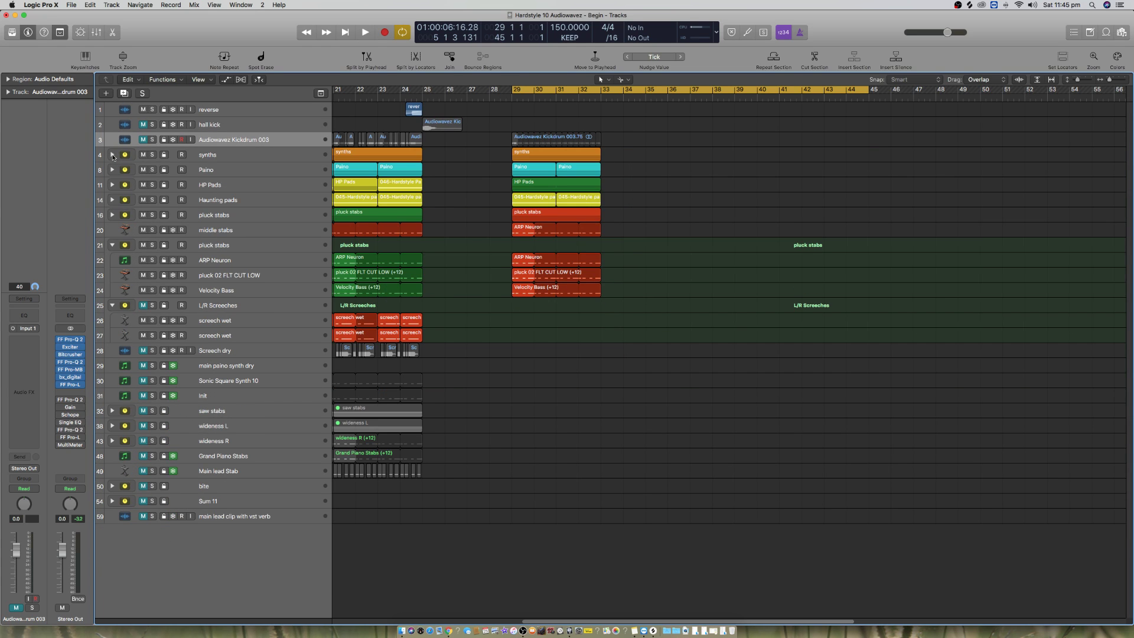
left_click(113, 246)
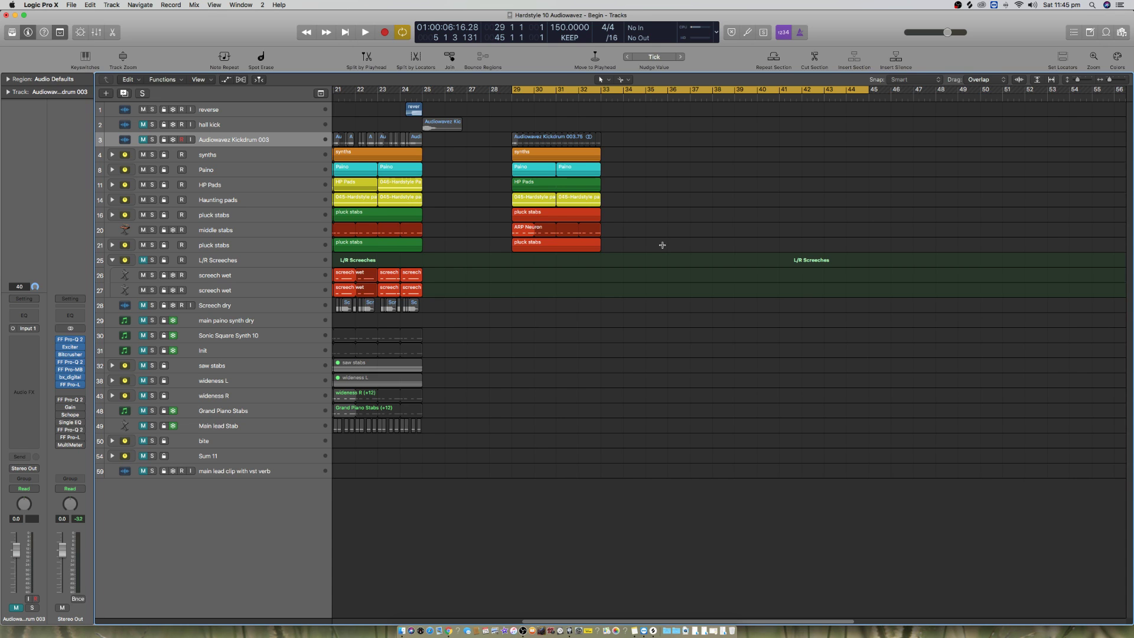
Step: Copy the bar 29 regions from synths down to the second pluck stabs three times, filling the arrangement up to bar 45
scroll(658, 250, "up", 3)
scroll(656, 253, "up", 2)
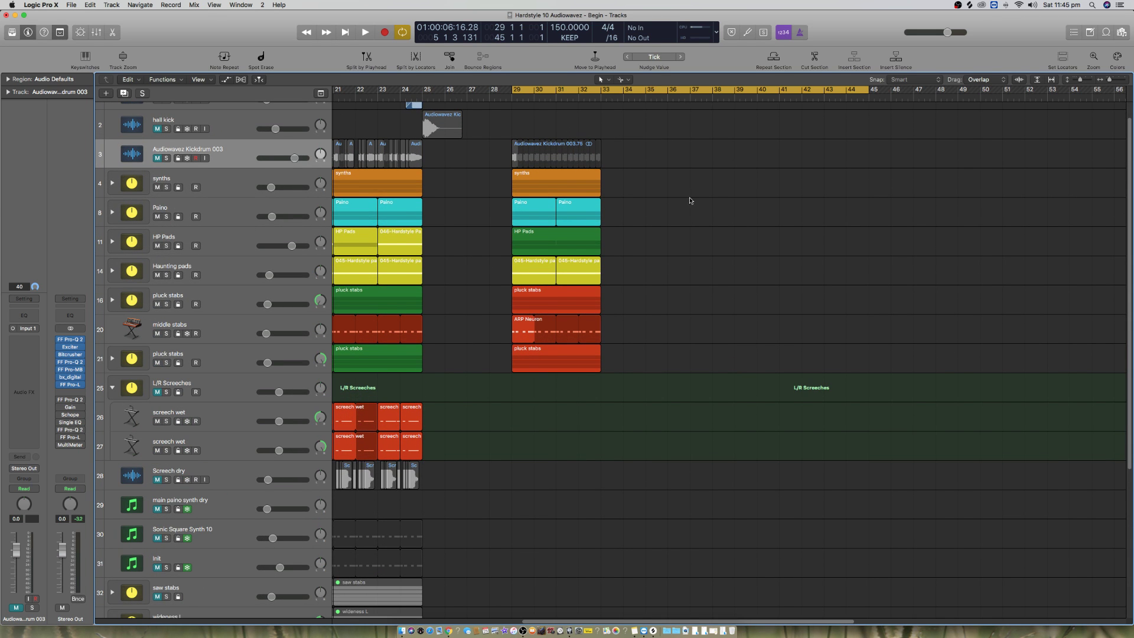
left_click_drag(658, 189, 494, 407)
left_click_drag(520, 353, 789, 353)
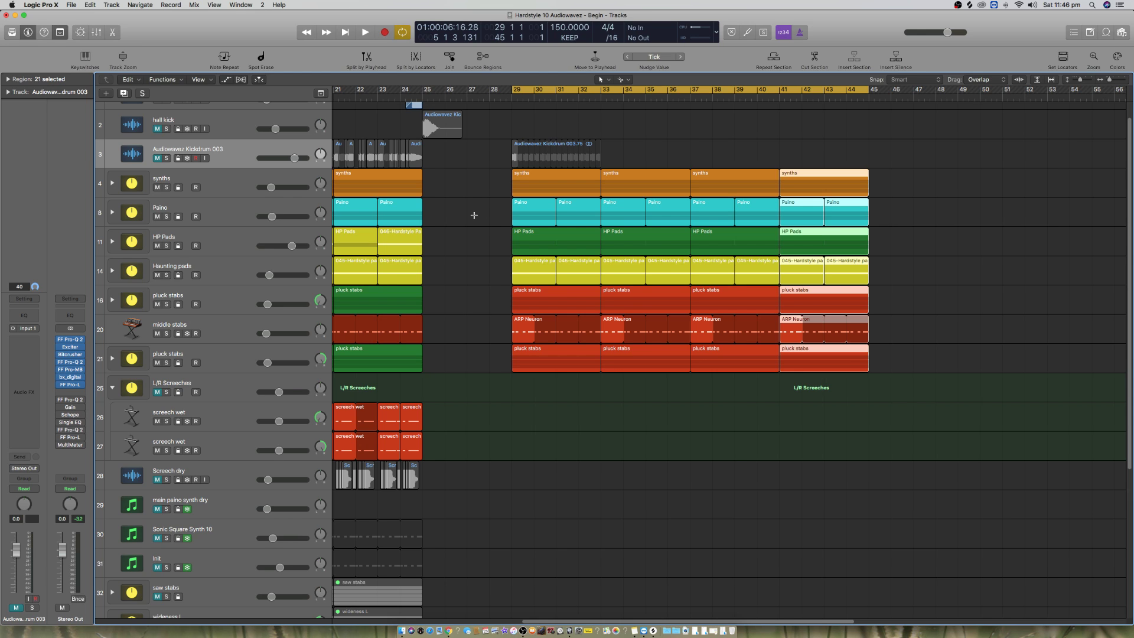
Step: Open the Single Band EQ on the Stereo Out and set its High Cut frequency to 2000 Hz
left_click(71, 422)
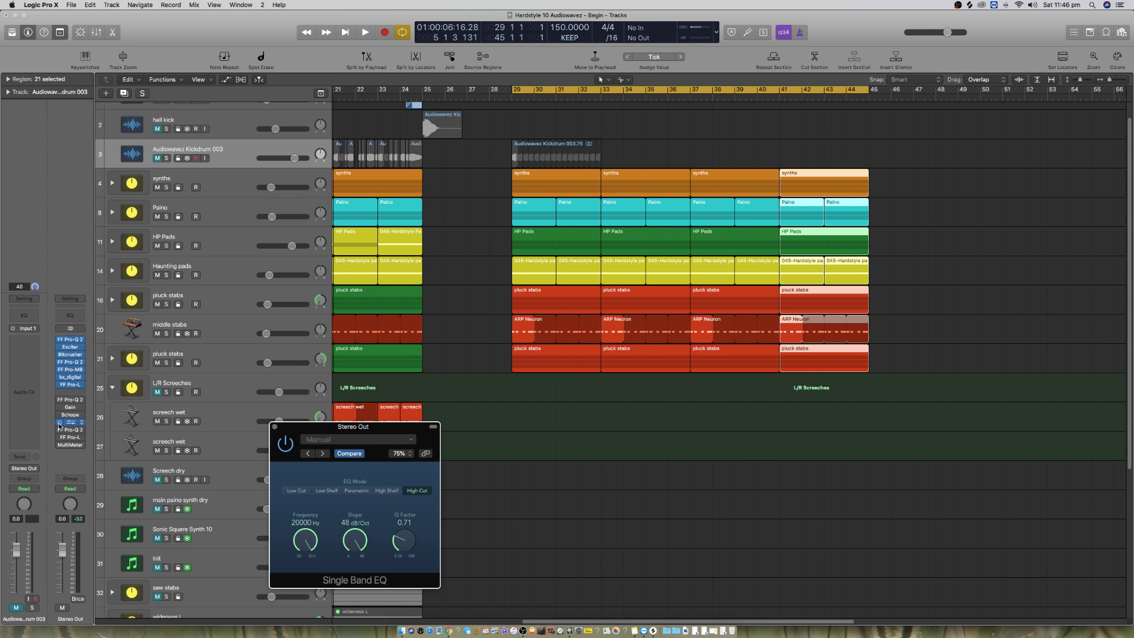
left_click_drag(336, 425, 585, 423)
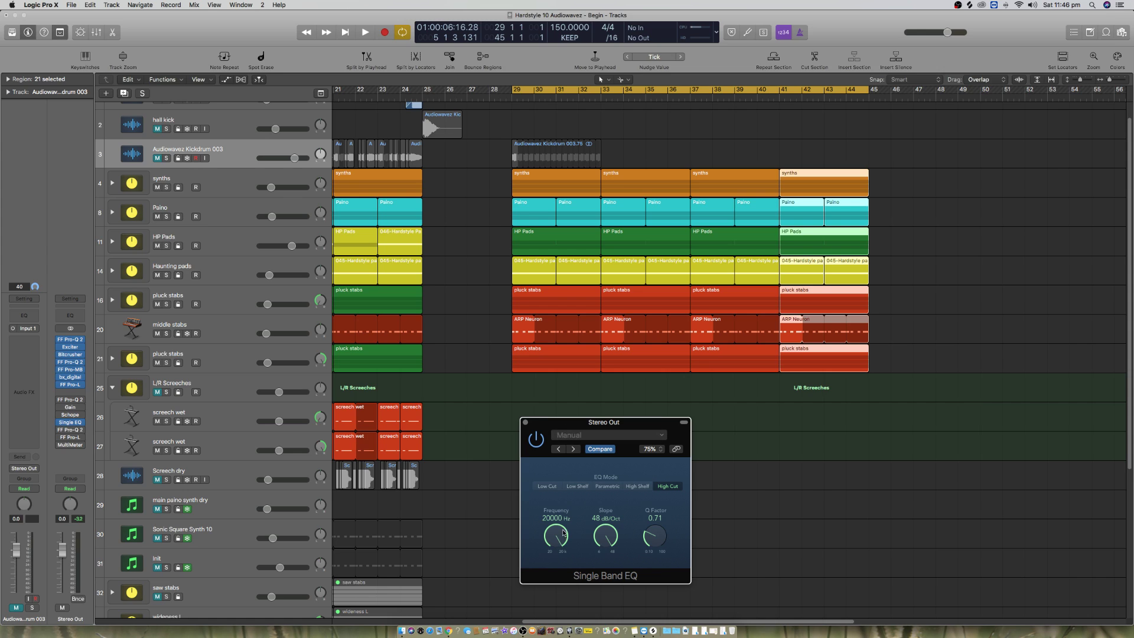
left_click_drag(560, 528, 558, 573)
Step: Mute the synths, Paino and HP Pads stacks and audition the filtered section from bar 29
left_click(158, 187)
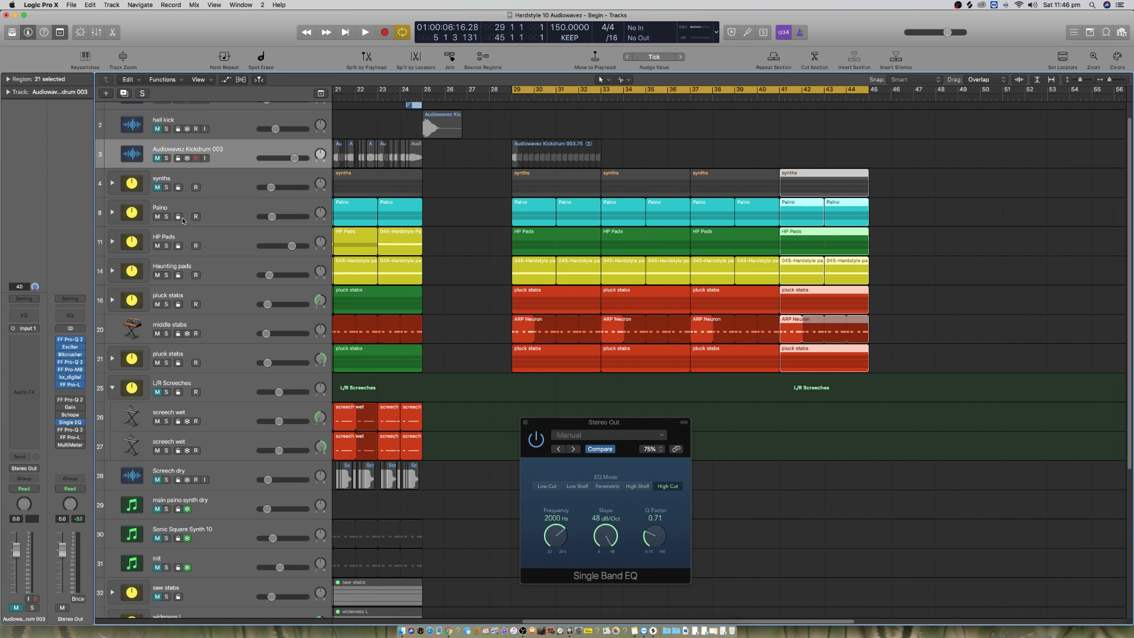
left_click(157, 217)
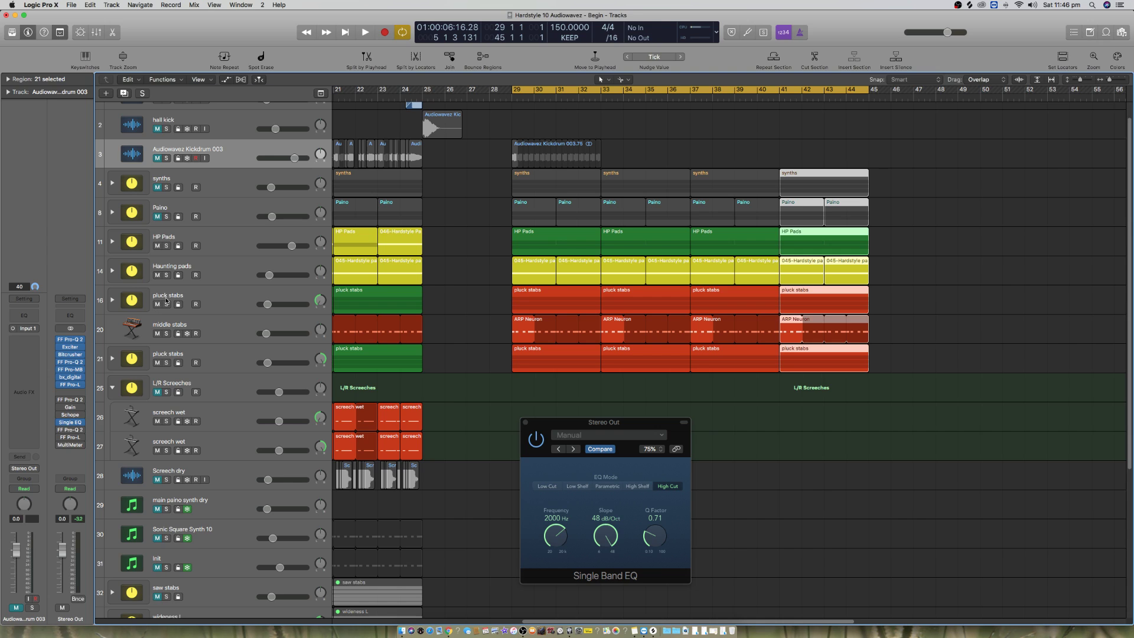
left_click(158, 246)
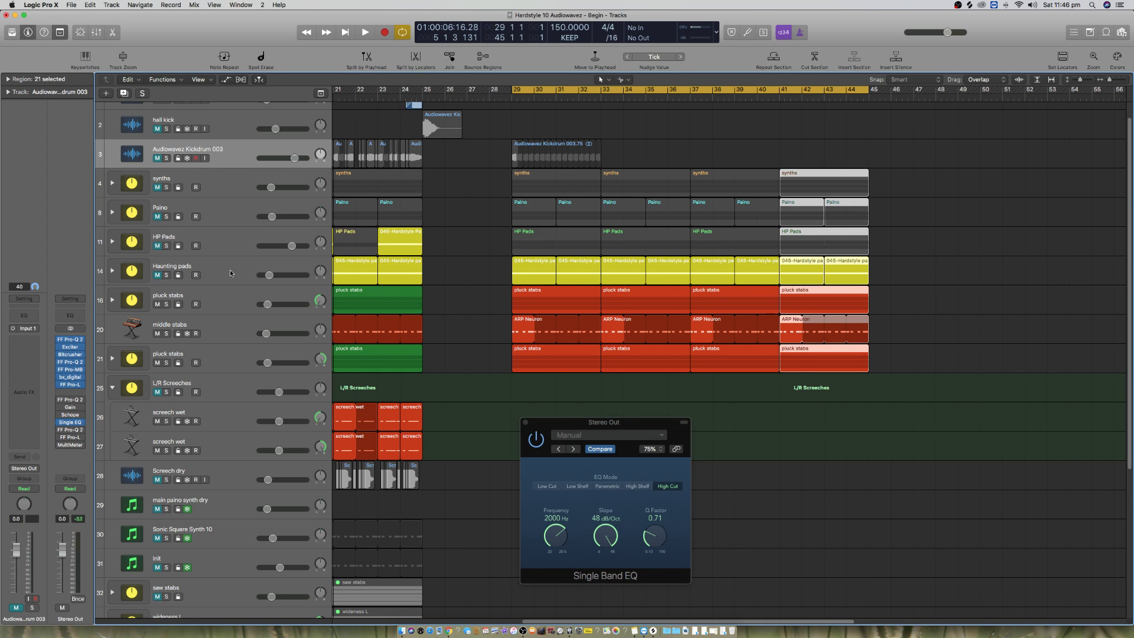
key("space")
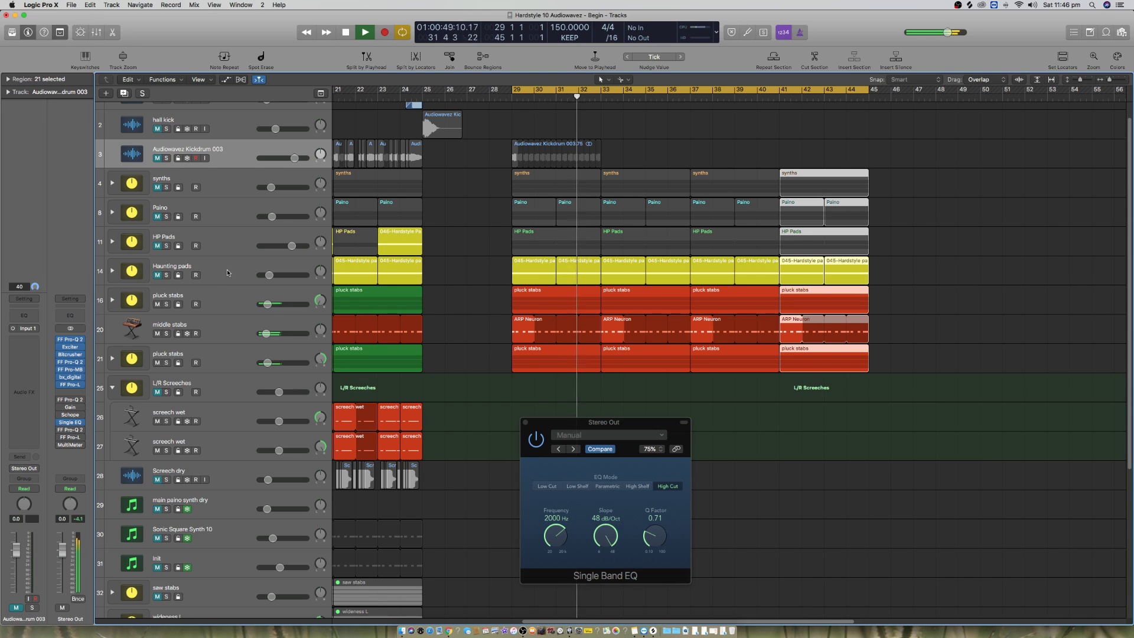
key("space")
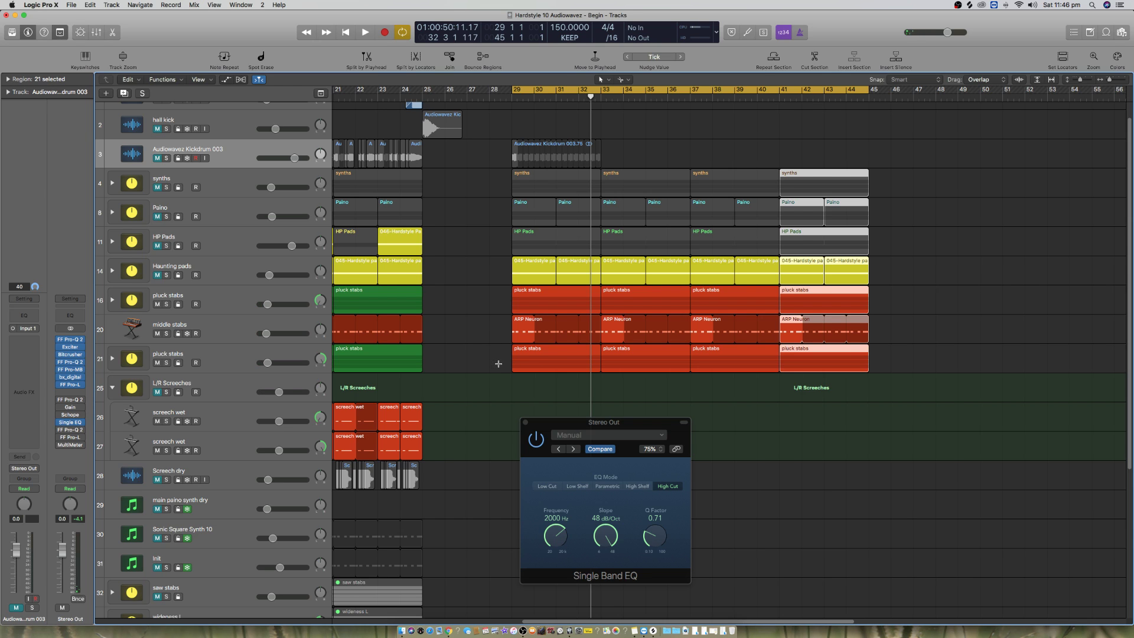
Step: Raise the Single Band EQ's frequency to 20000 Hz and audition the section, moving the plug-in window clear of the regions
left_click_drag(560, 539, 555, 467)
key("space")
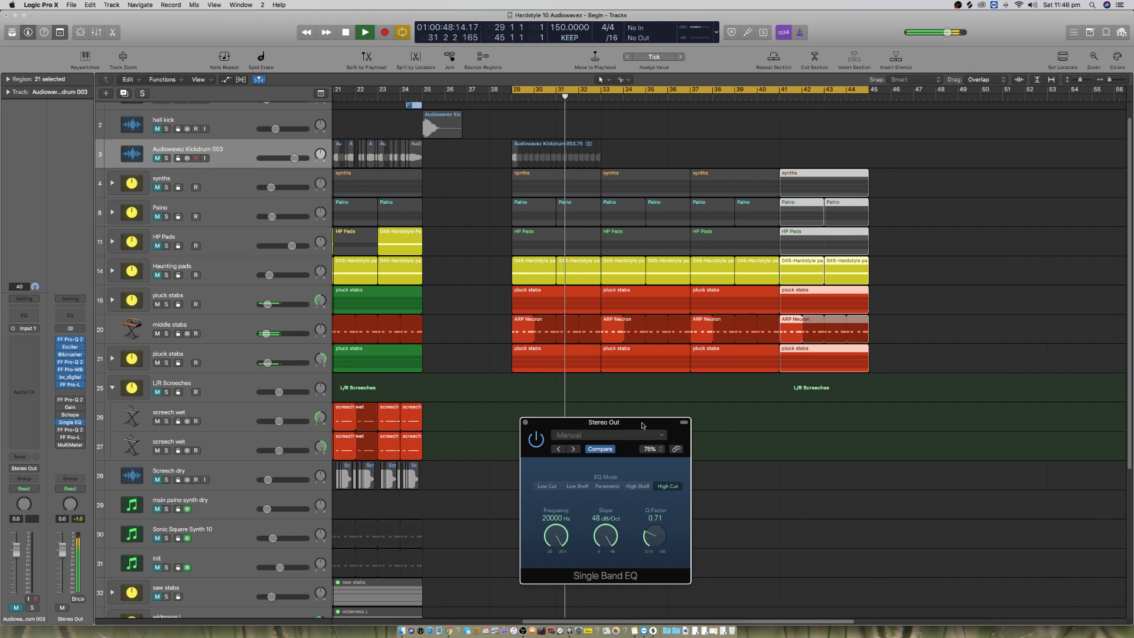
left_click_drag(643, 425, 1031, 394)
key("space")
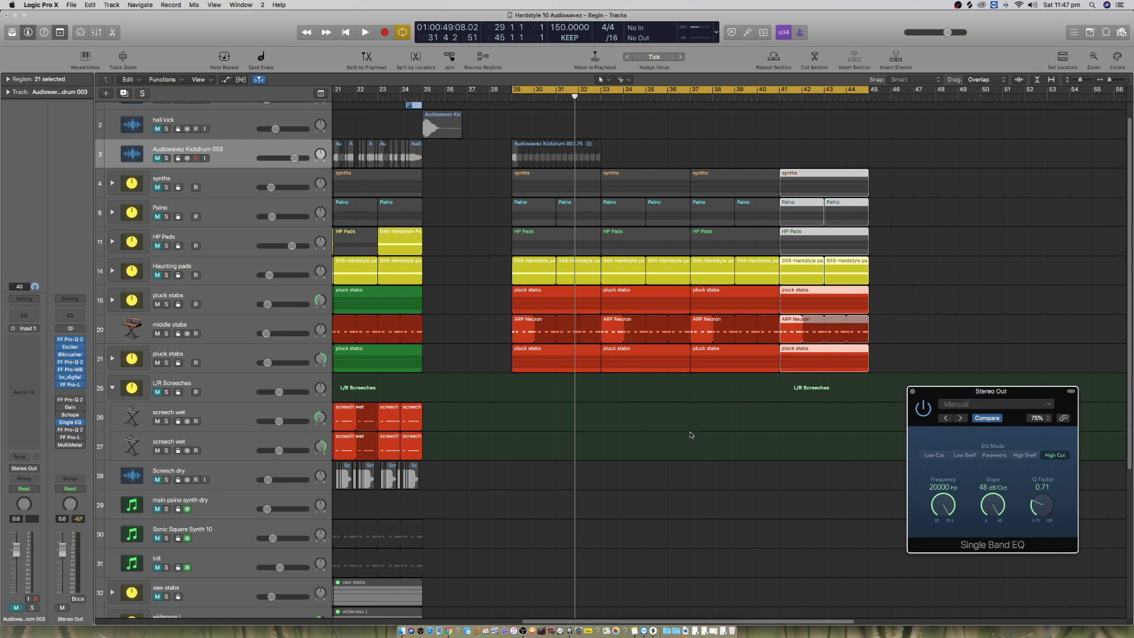
Step: Mute the middle stabs track and listen to the section from bar 29 without it
left_click(213, 320)
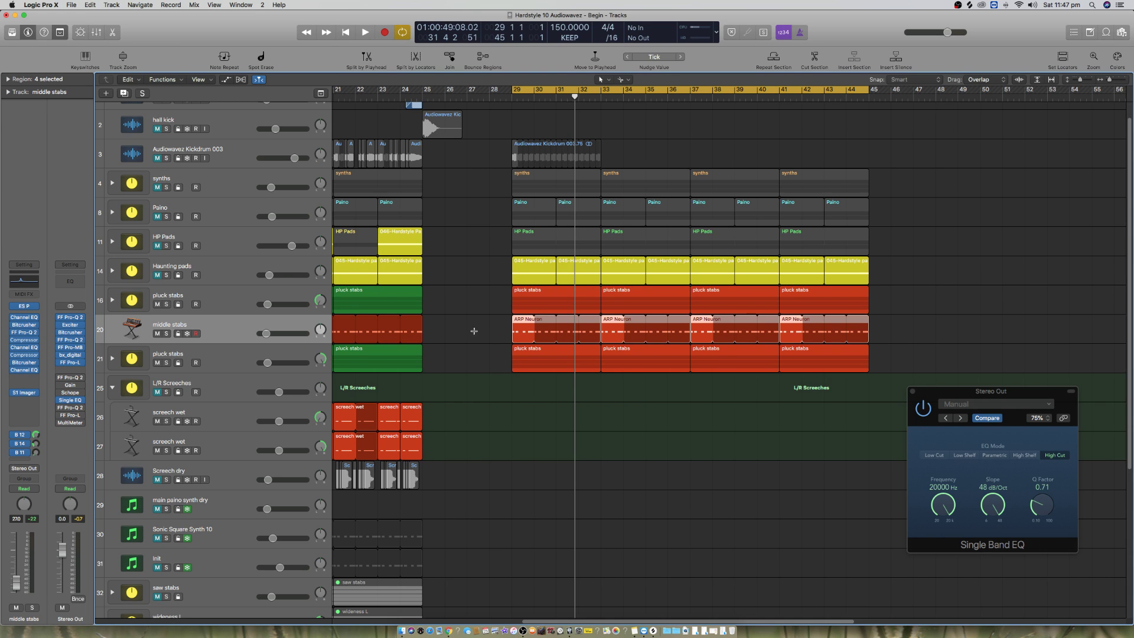
left_click(158, 334)
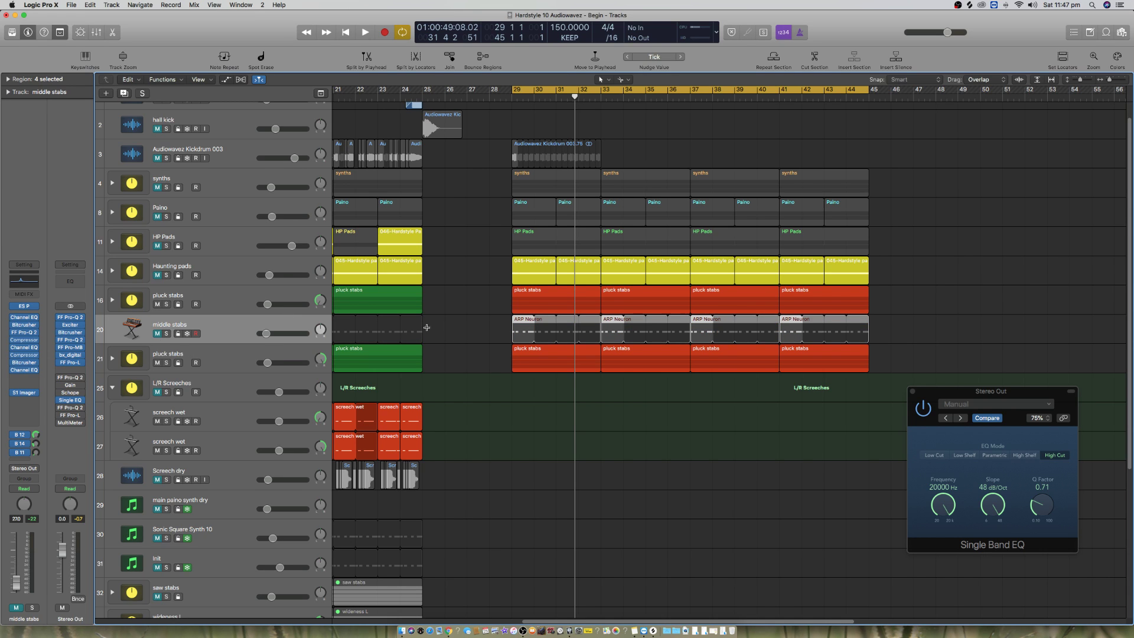
key("space")
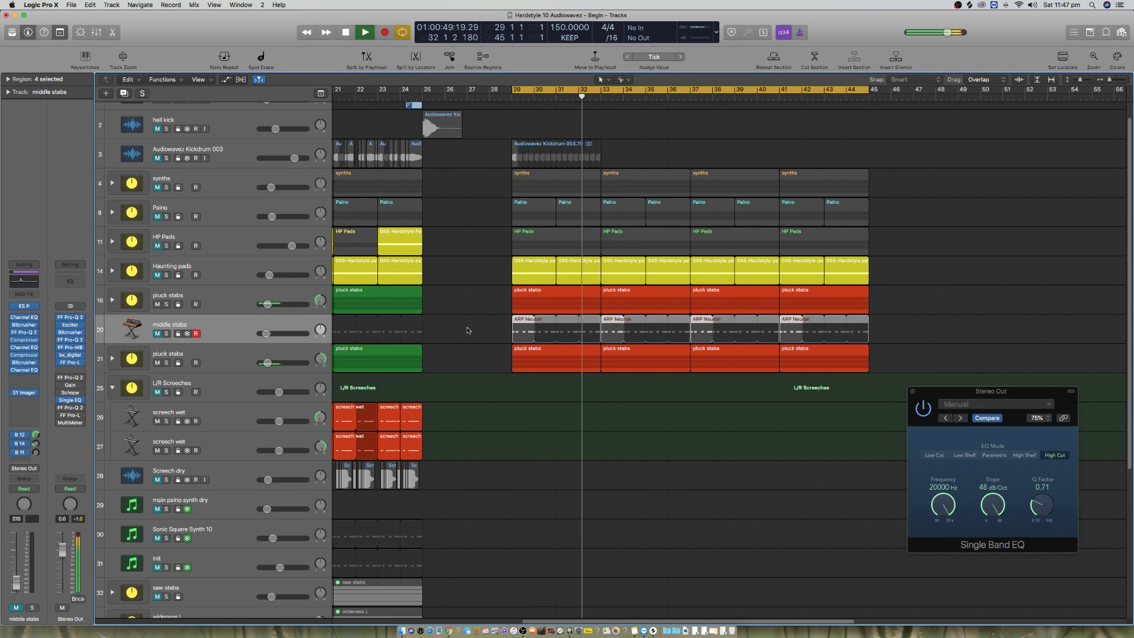
key("space")
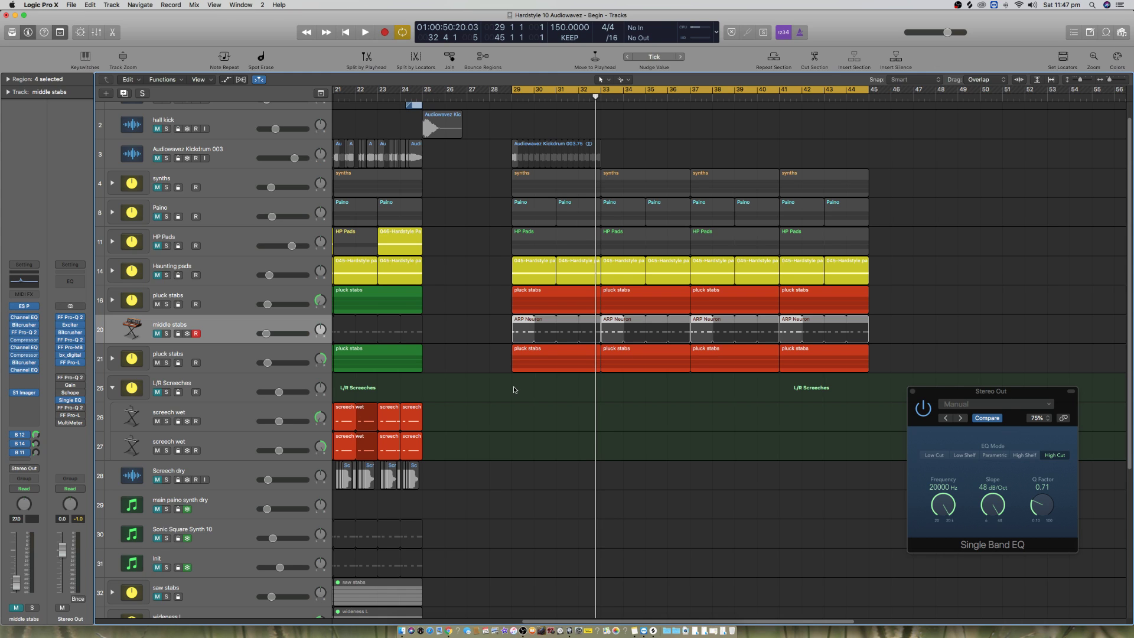
Step: Play the pluck stabs once more from bar 29 with the Single Band EQ's High Cut frequency at 20000 Hz
left_click_drag(942, 505, 941, 430)
key("space")
key("space")
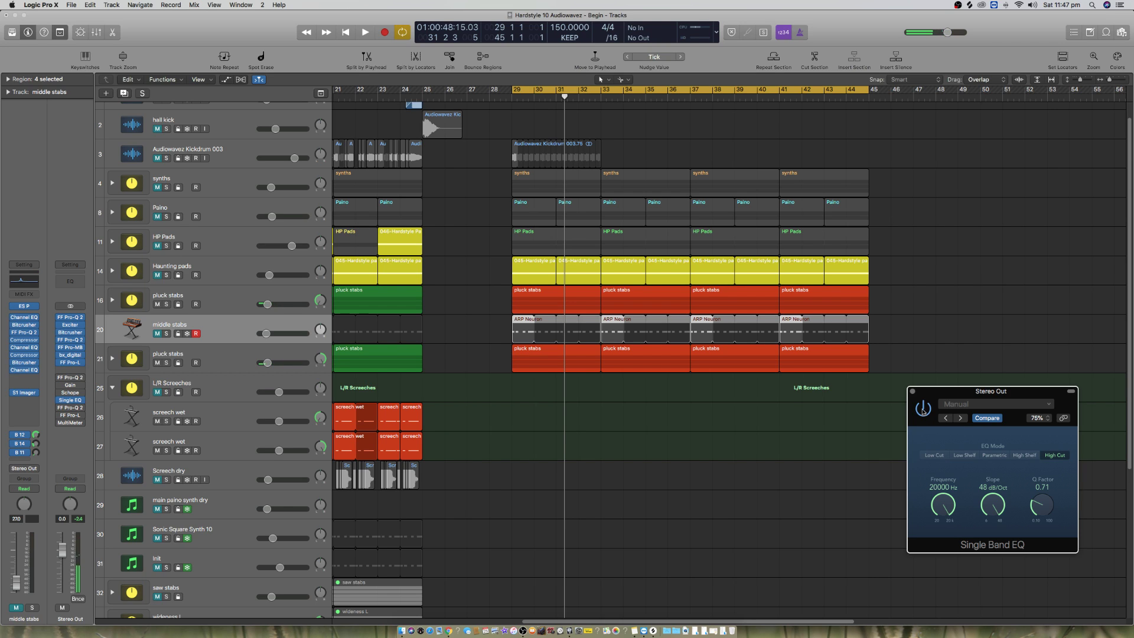
Step: Close the Single Band EQ, solo both pluck stabs stacks and play them from bar 29
left_click(913, 391)
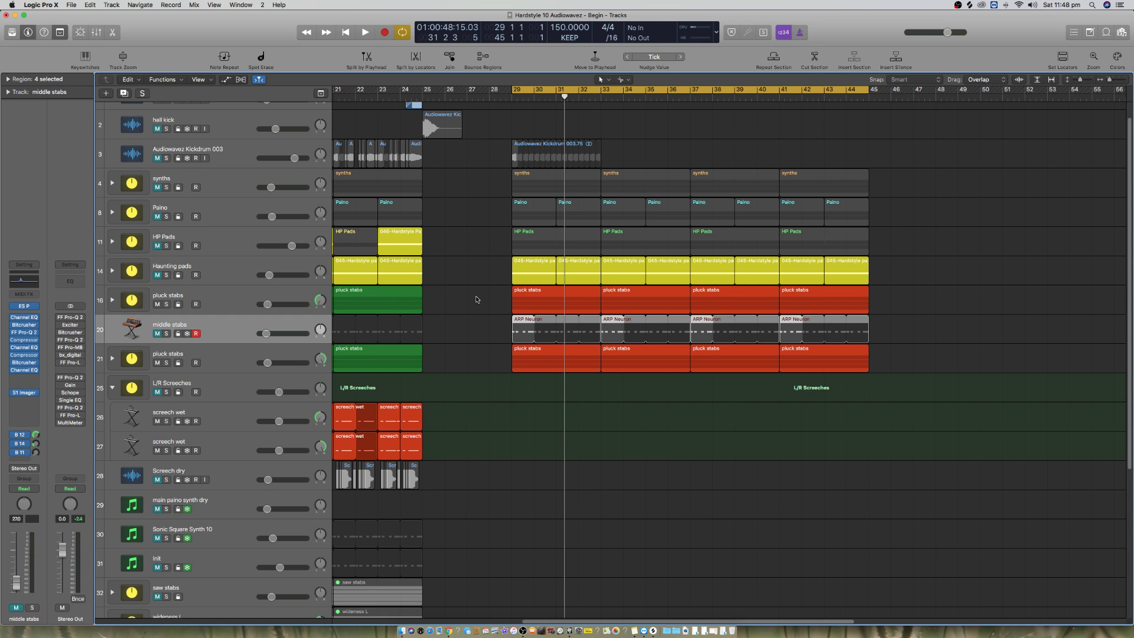
left_click(167, 304)
left_click(166, 363)
key("space")
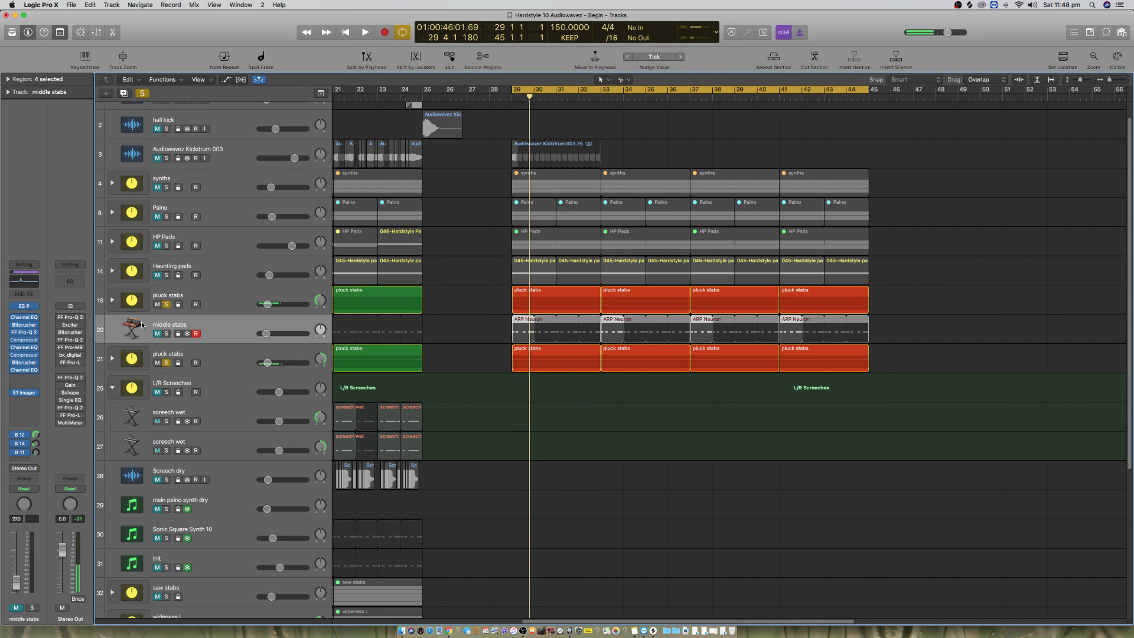
Step: Inspect the soloed pluck stabs' spectrum in the Stereo Out's FF Pro-Q 2 during playback, and close the plug-in
left_click(70, 377)
left_click_drag(917, 247, 771, 233)
key("space")
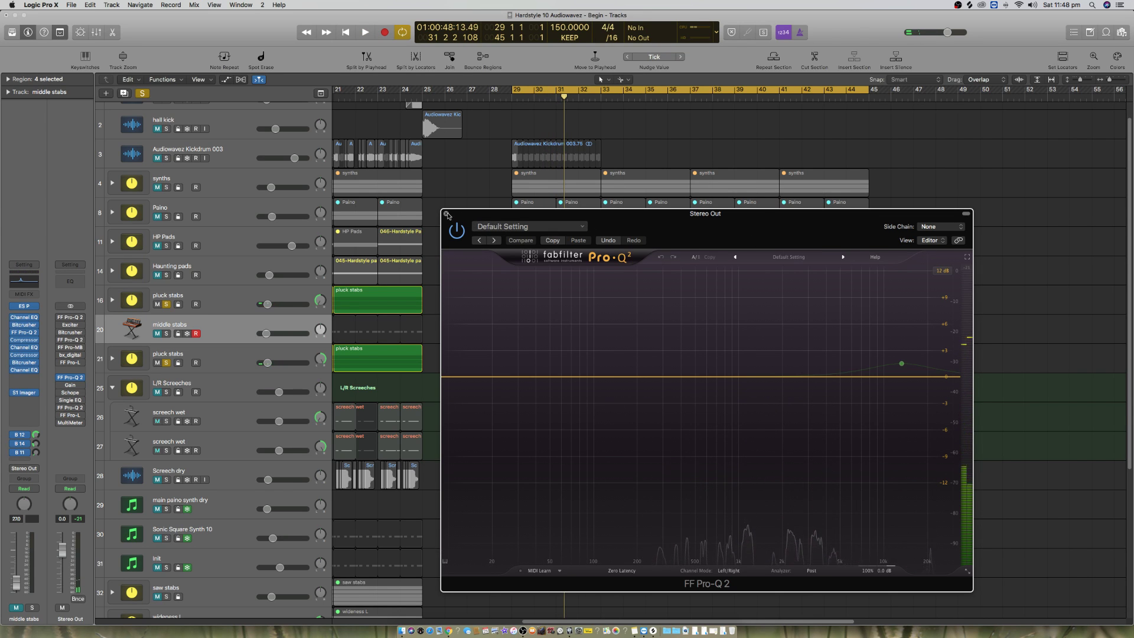
left_click(447, 214)
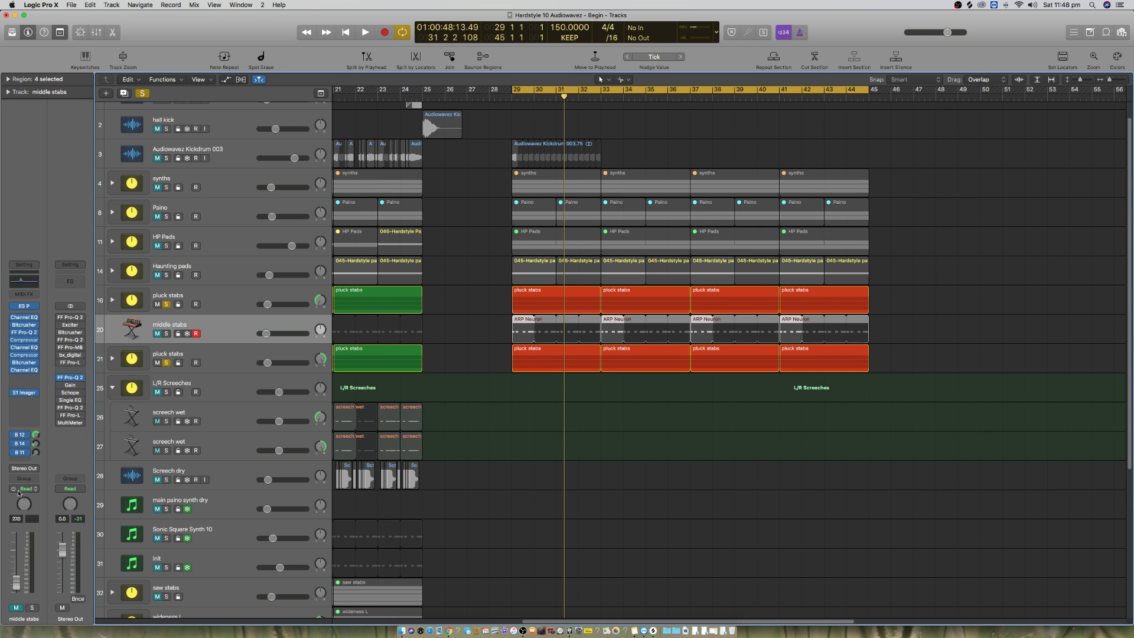
Step: Check the stereo image of both pluck stabs stacks on the Stereo Out MultiMeter's goniometer while playing from bar 29
left_click(70, 423)
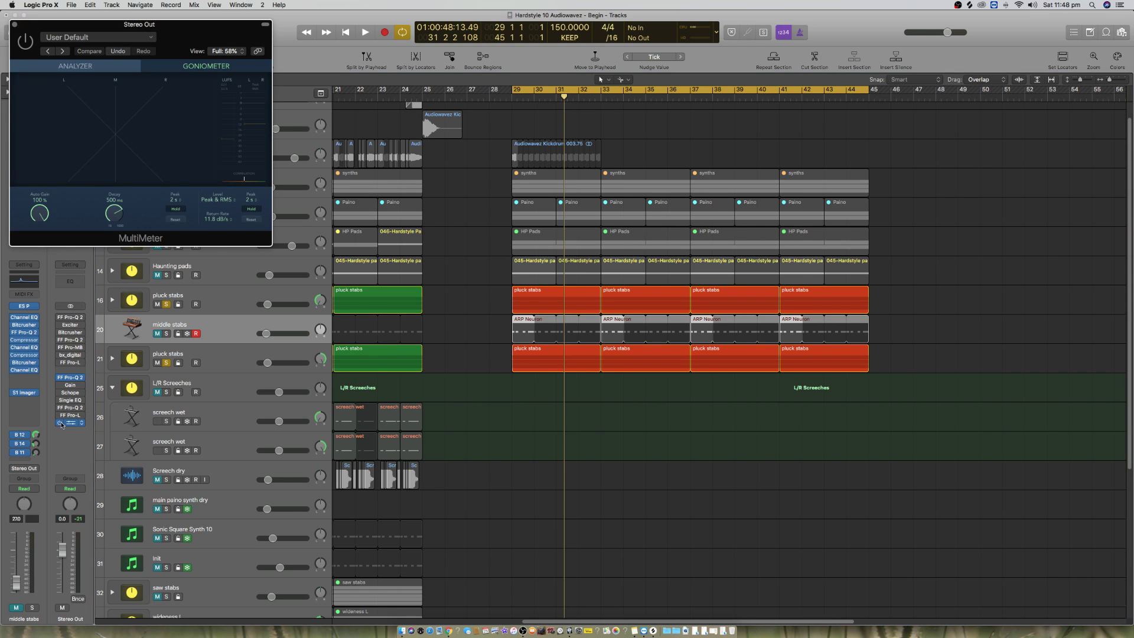
left_click_drag(170, 29, 507, 375)
key("space")
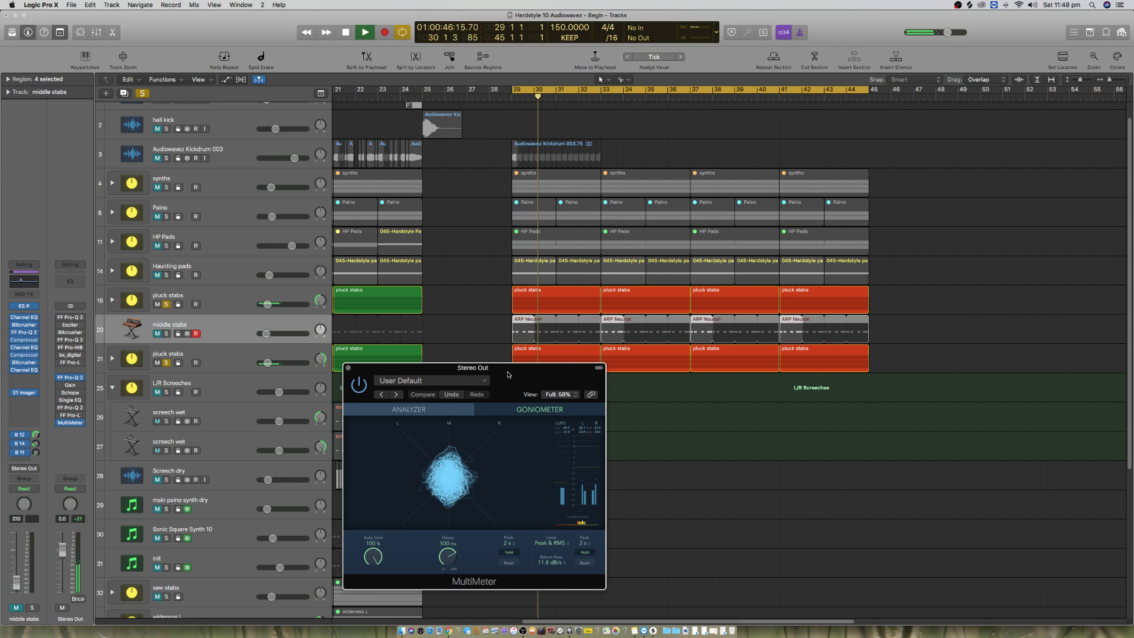
key("space")
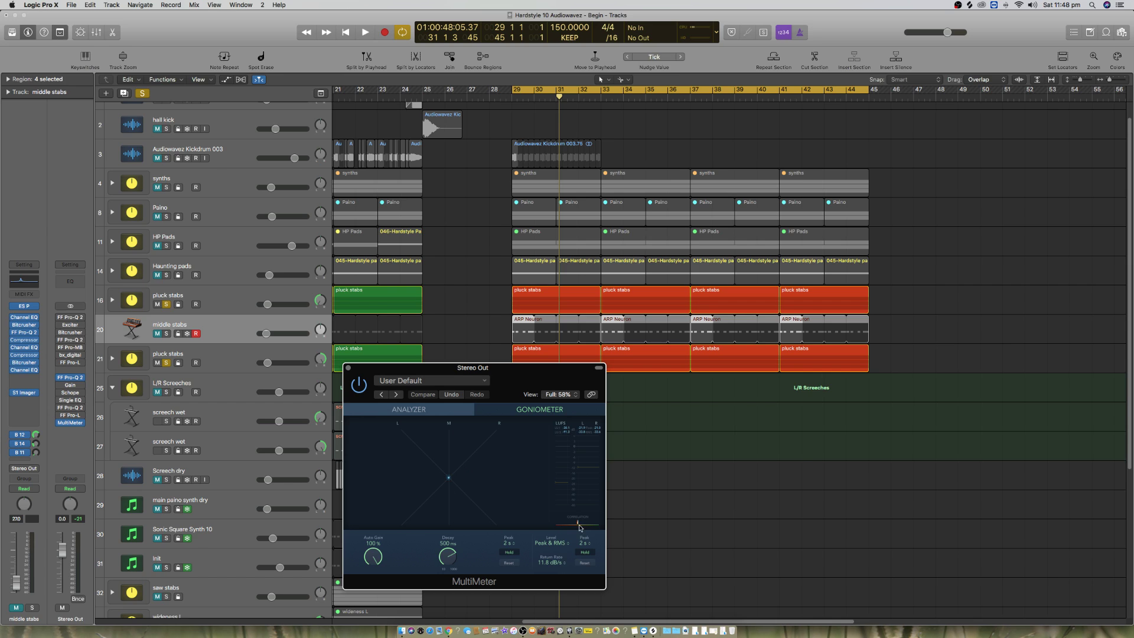
Step: Mute the pluck stabs stack on track 16 and check the track 21 stack alone on the goniometer
left_click(240, 356)
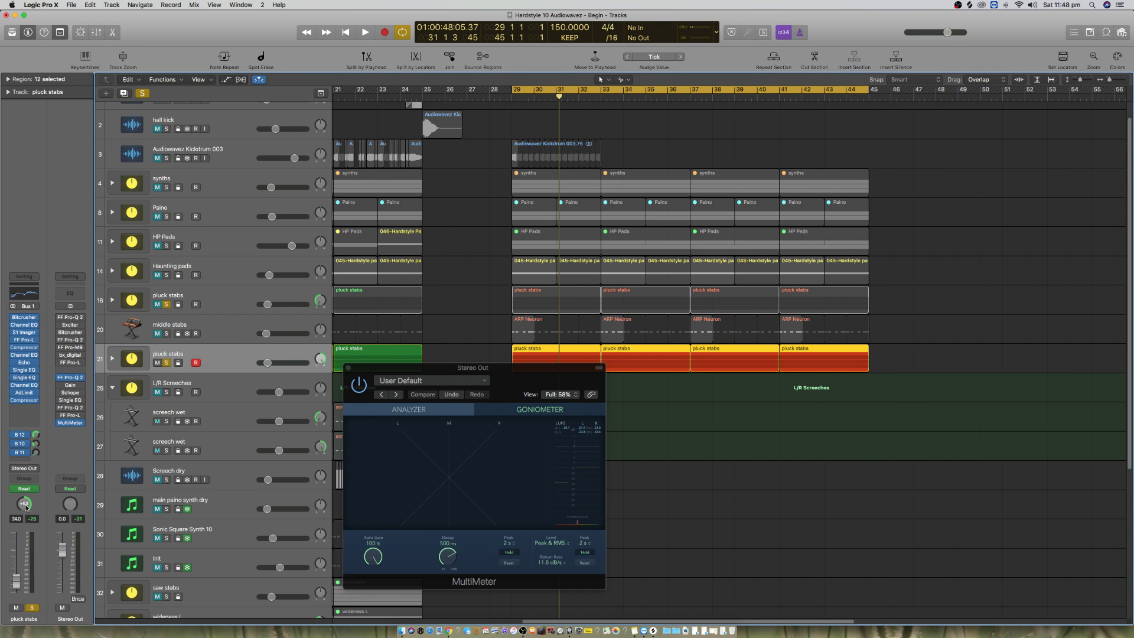
key("space")
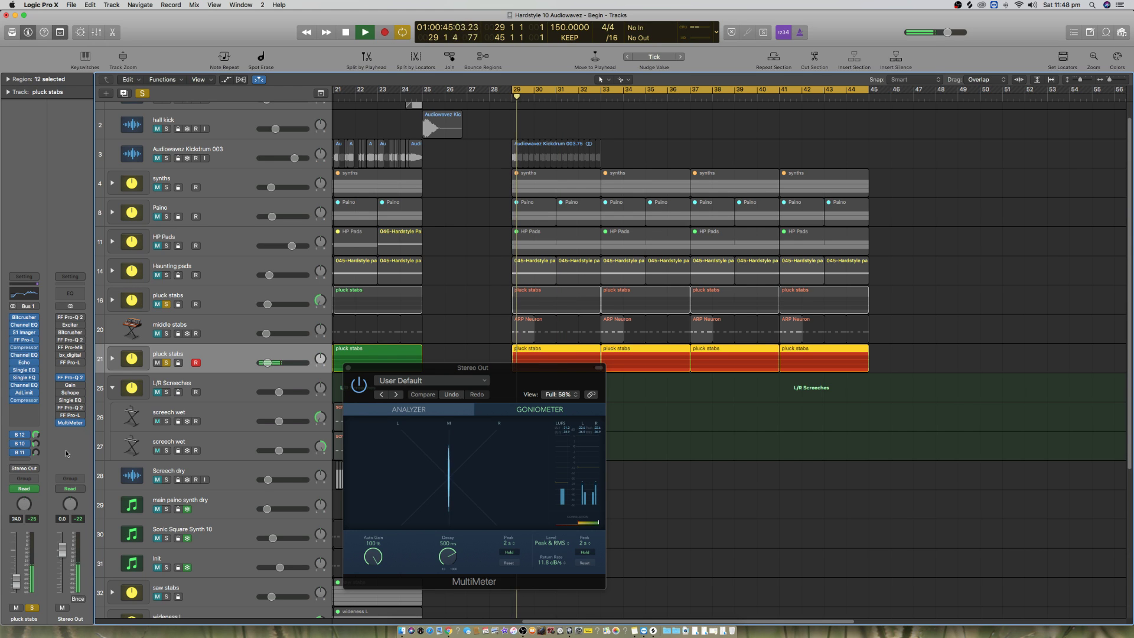
key("space")
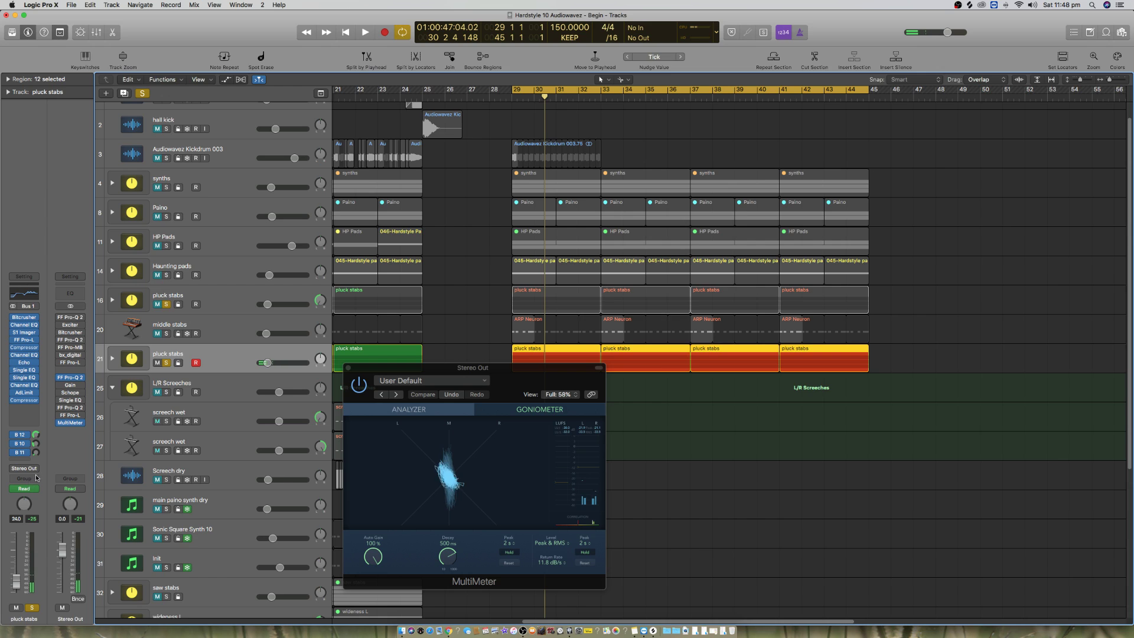
left_click_drag(26, 505, 62, 388)
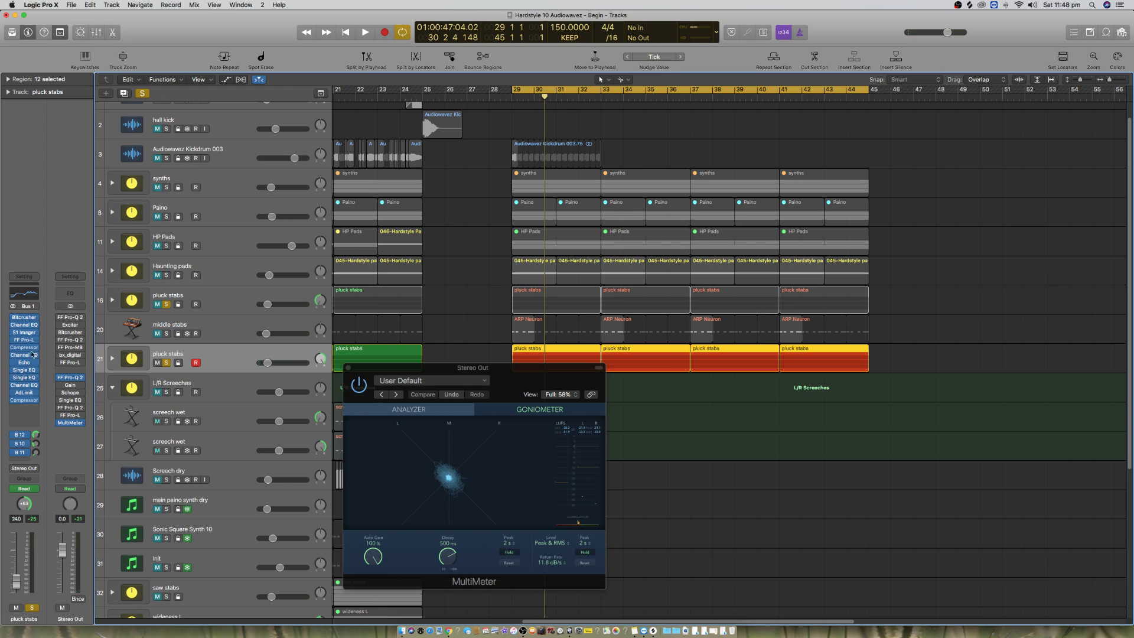
Step: Bypass the Stereo Out's FF Pro-Q 2 and MultiMeter, and unmute the pluck stabs stack on track 16
left_click(60, 378)
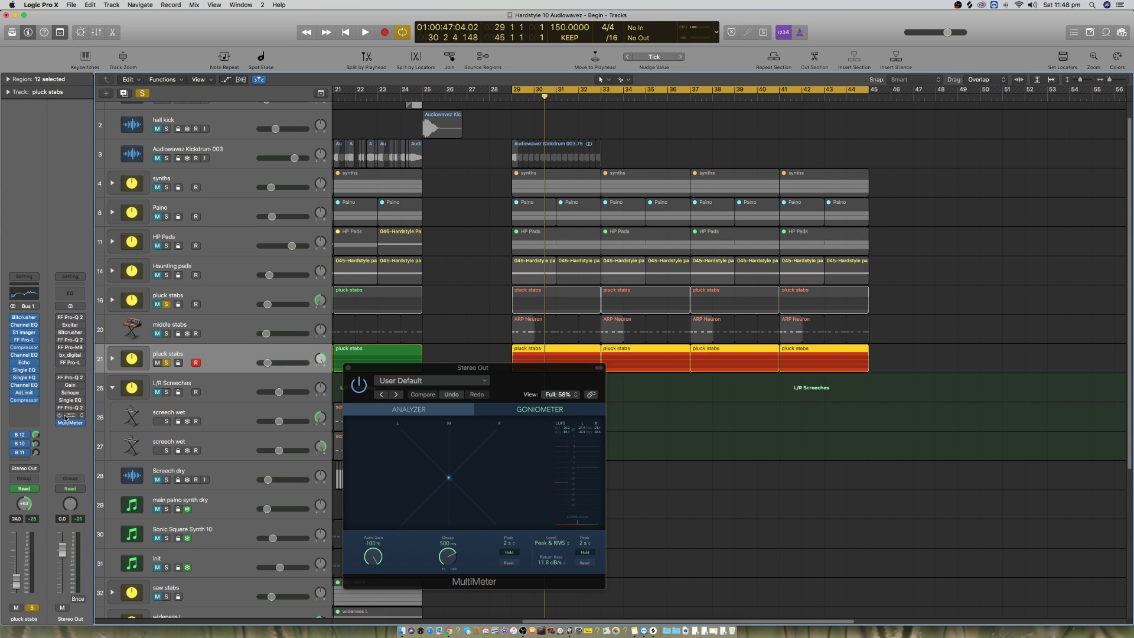
left_click(71, 423)
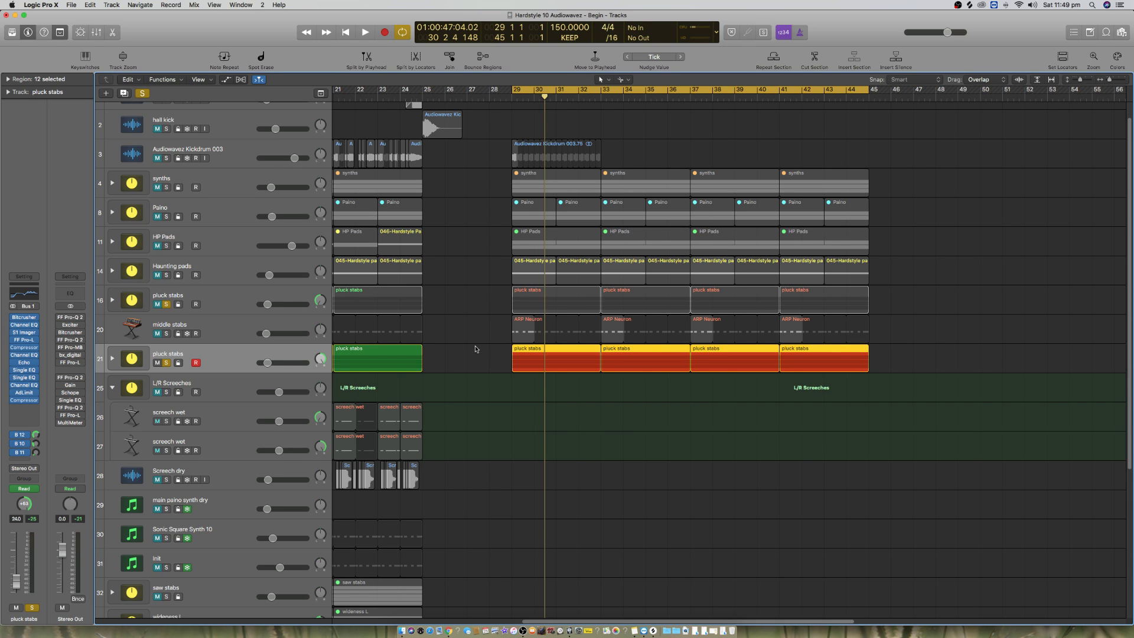
left_click(157, 304)
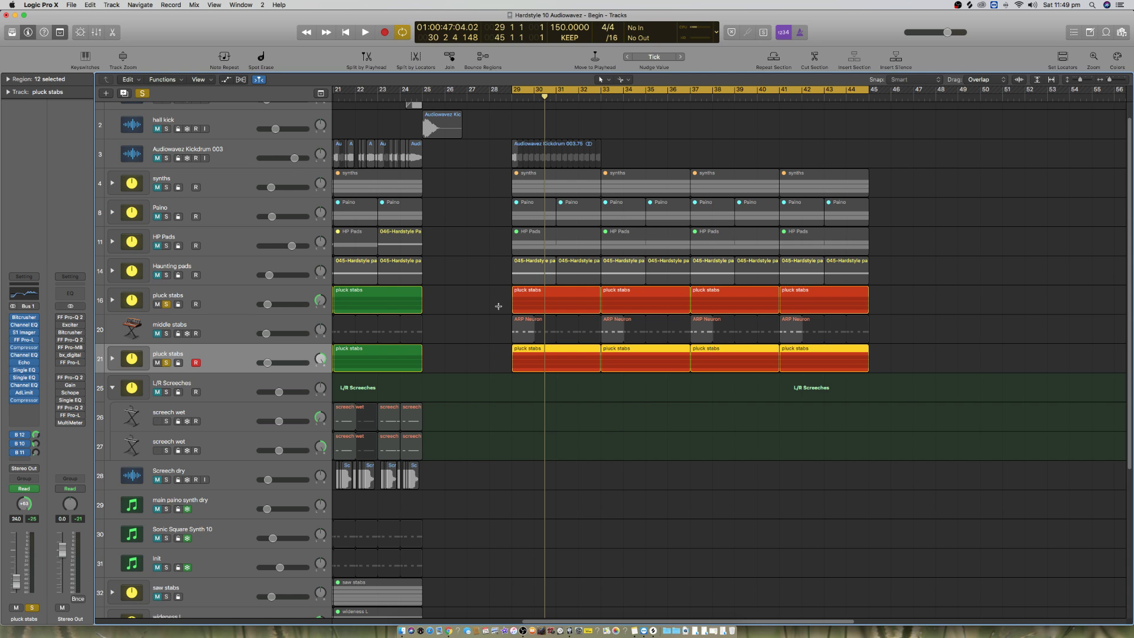
Step: Bounce the soloed pluck stabs from bar 29 to 45 as a 24-bit, 44100 Wave file named "L/R Pluck Stabs", added to the project
left_click(71, 5)
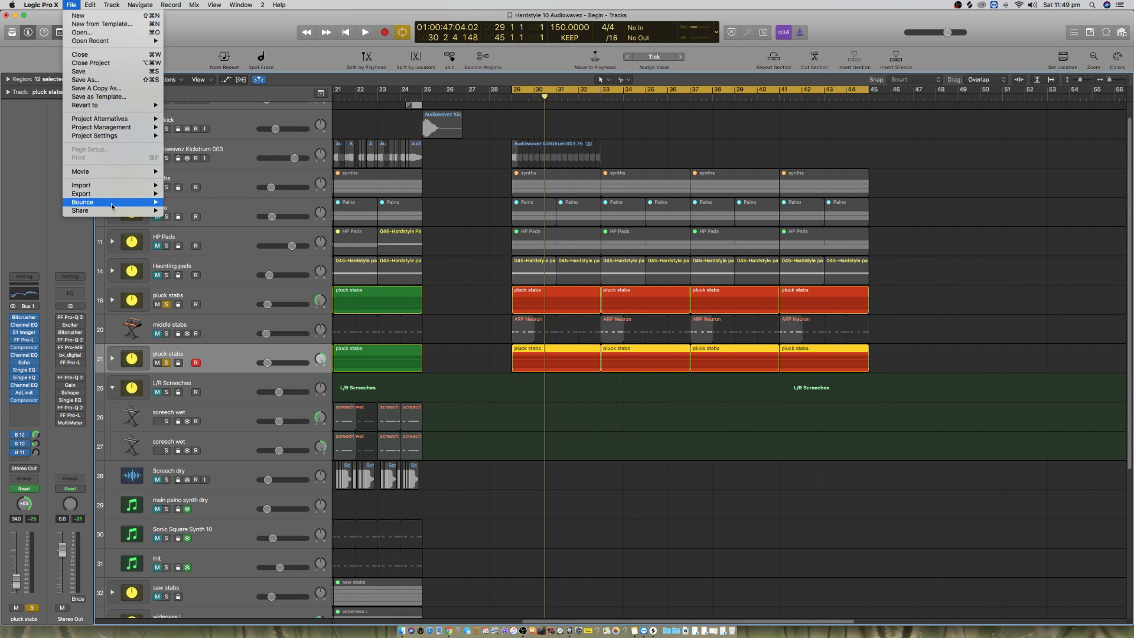
mouse_move(113, 203)
left_click(203, 232)
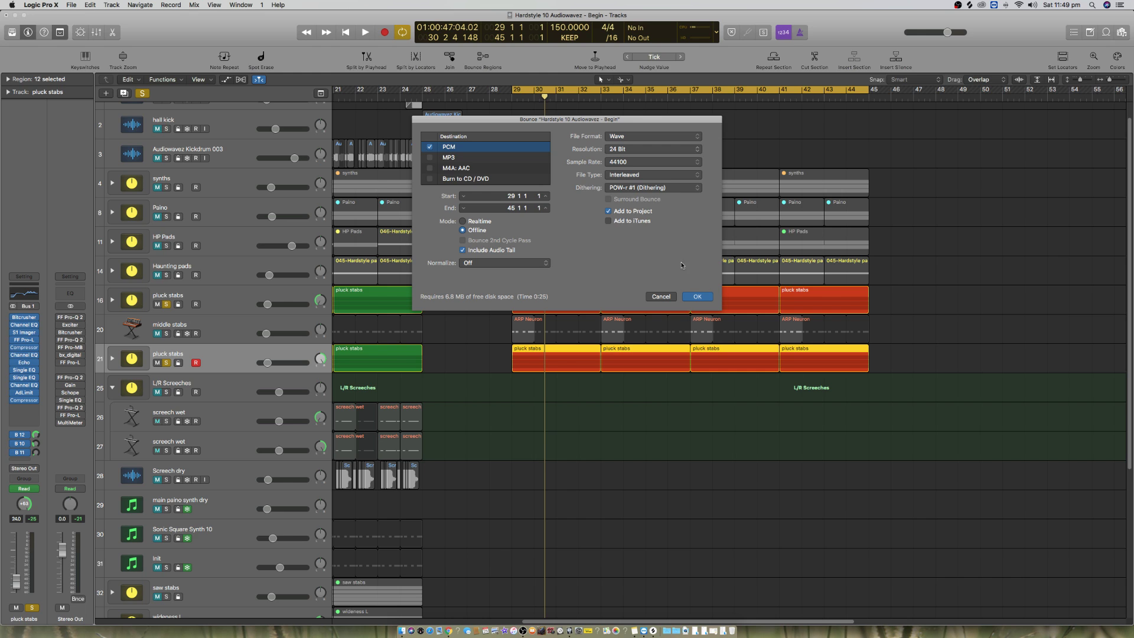
left_click(697, 296)
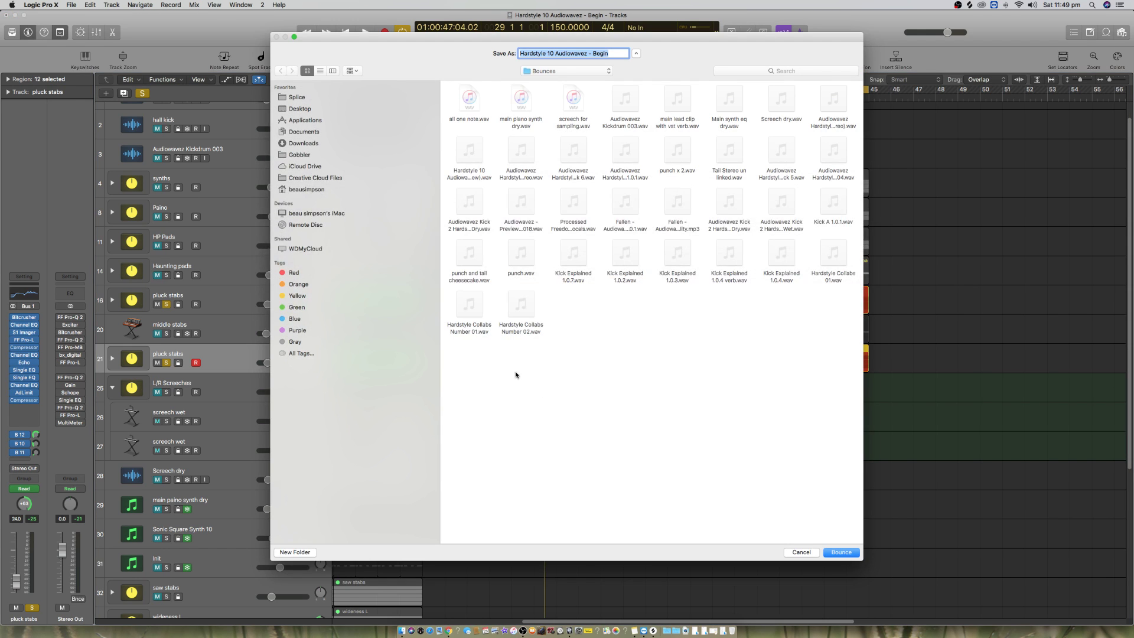
type("L/R")
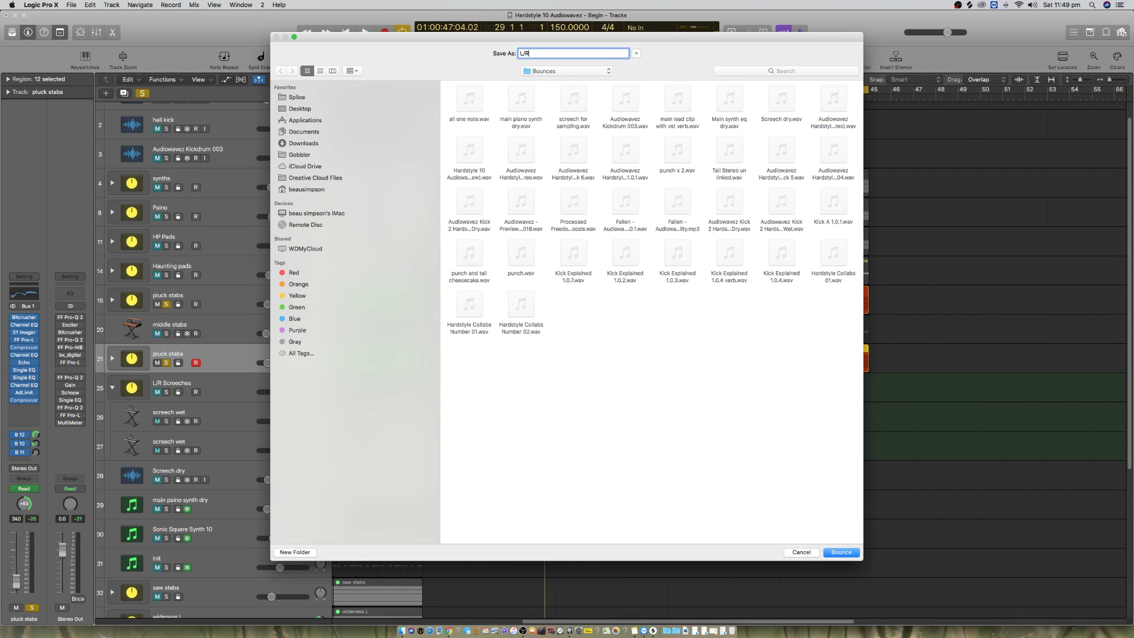
type(" Pluck Stabs")
left_click(836, 551)
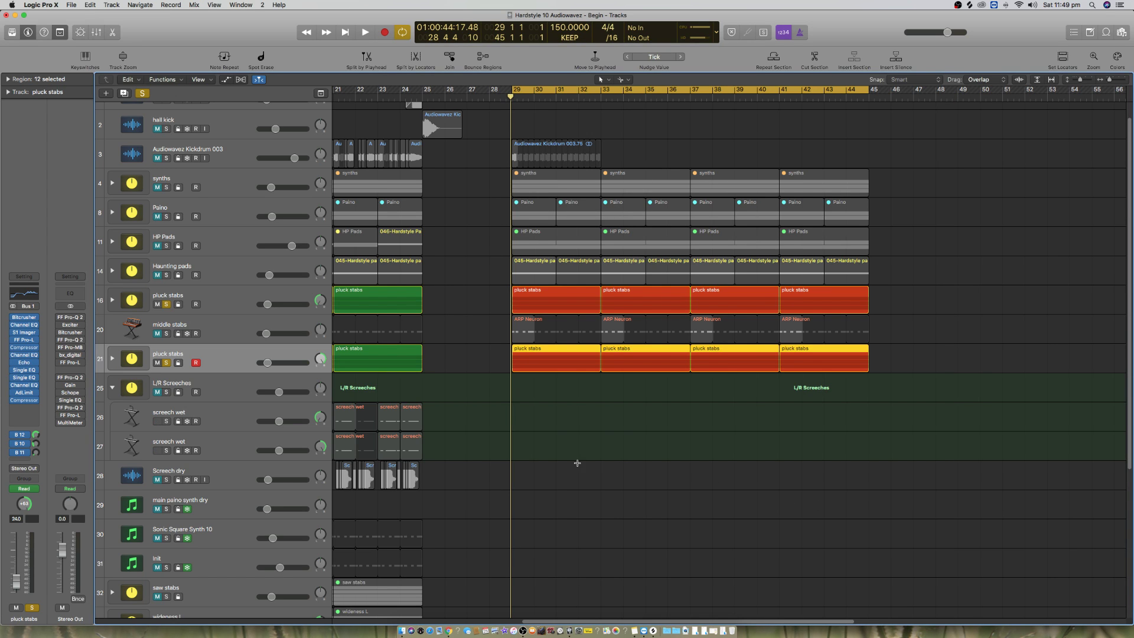
Step: Create eight new audio tracks below the pluck stabs stack on track 21
left_click(107, 93)
left_click(568, 47)
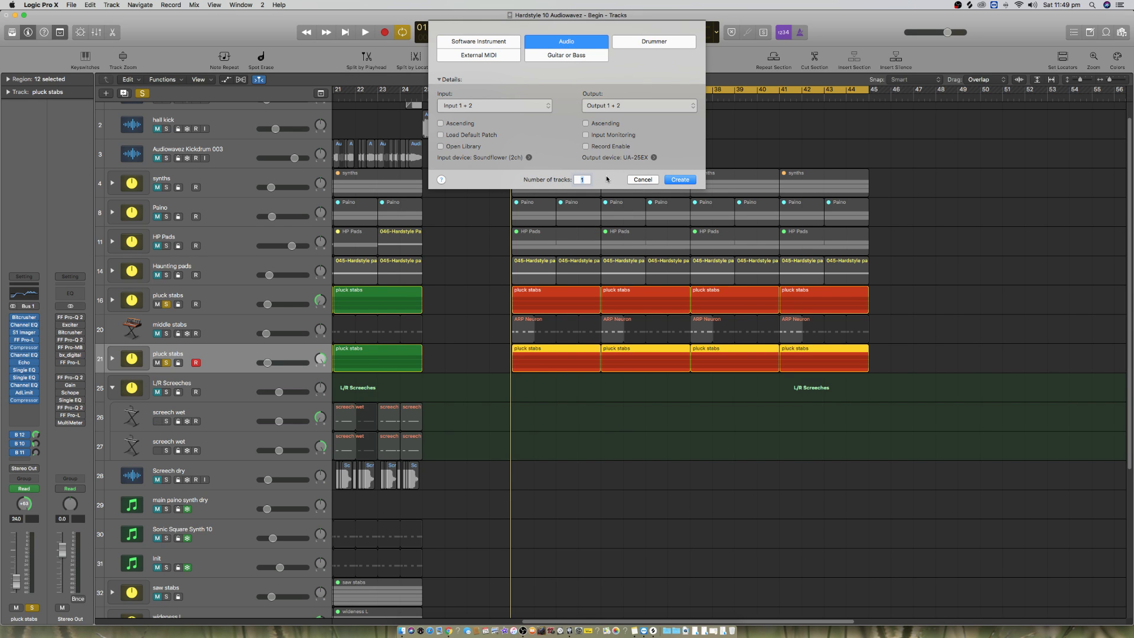
type("8")
left_click(680, 179)
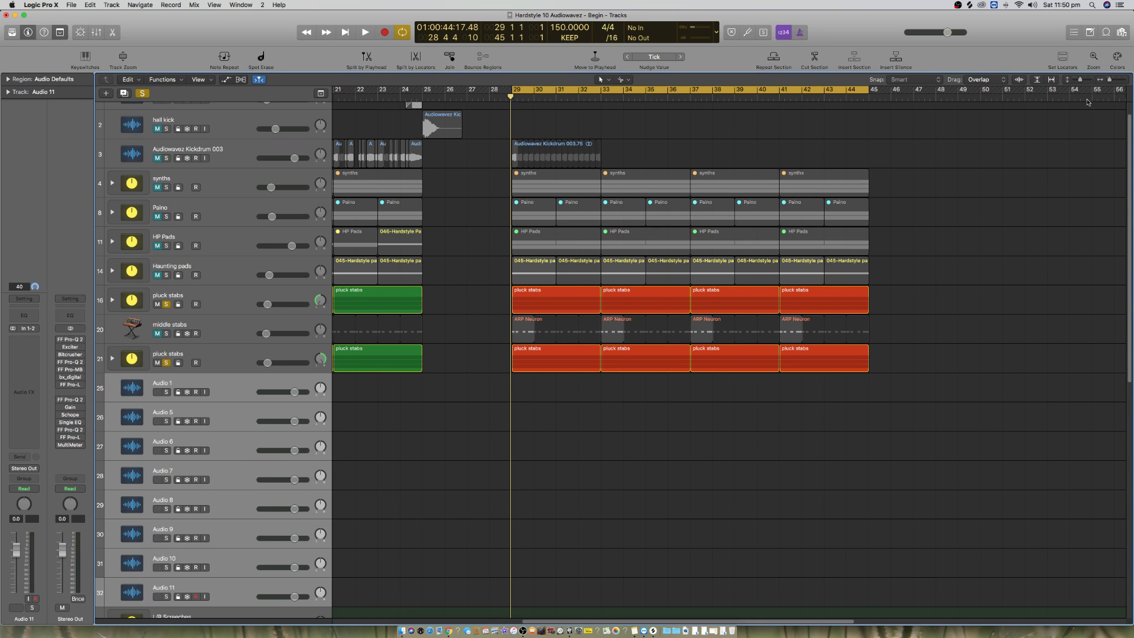
Step: Place the L/R Pluck Stabs bounce from the project's audio files on the Audio 1 track at bar 29
left_click(228, 387)
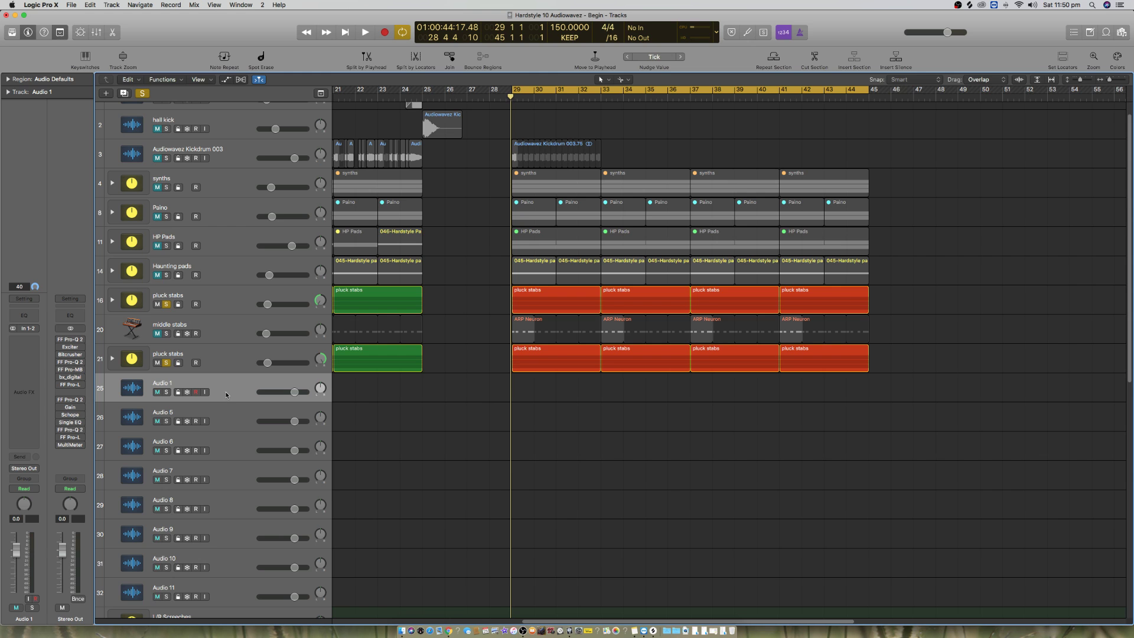
key("super+Up")
key("super+Up")
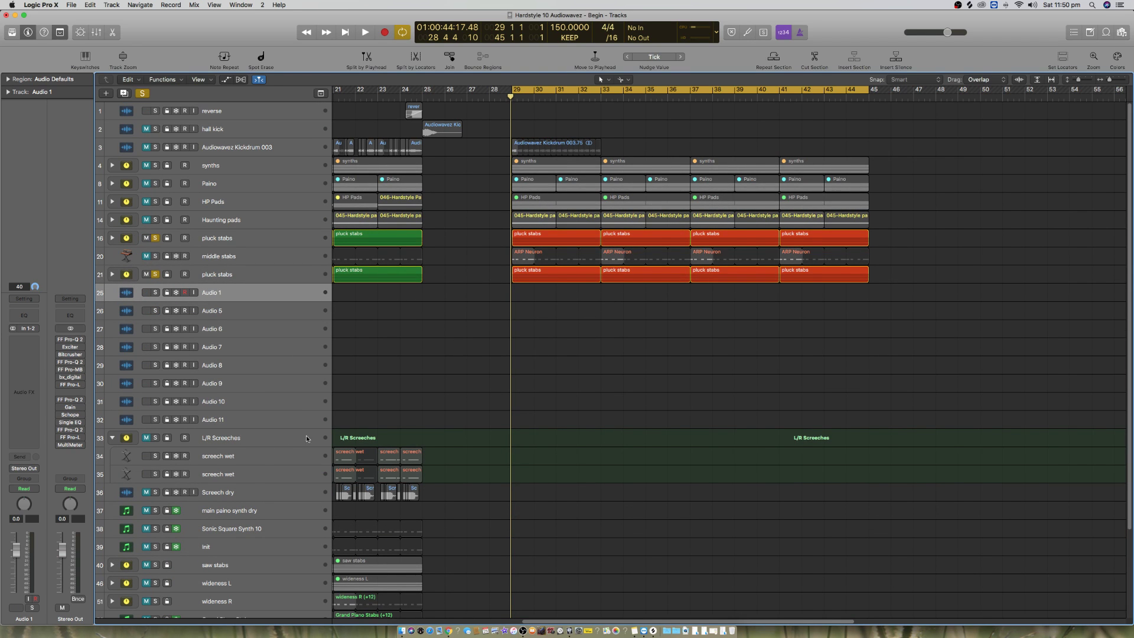
key("super+Down")
scroll(694, 195, "up", 3)
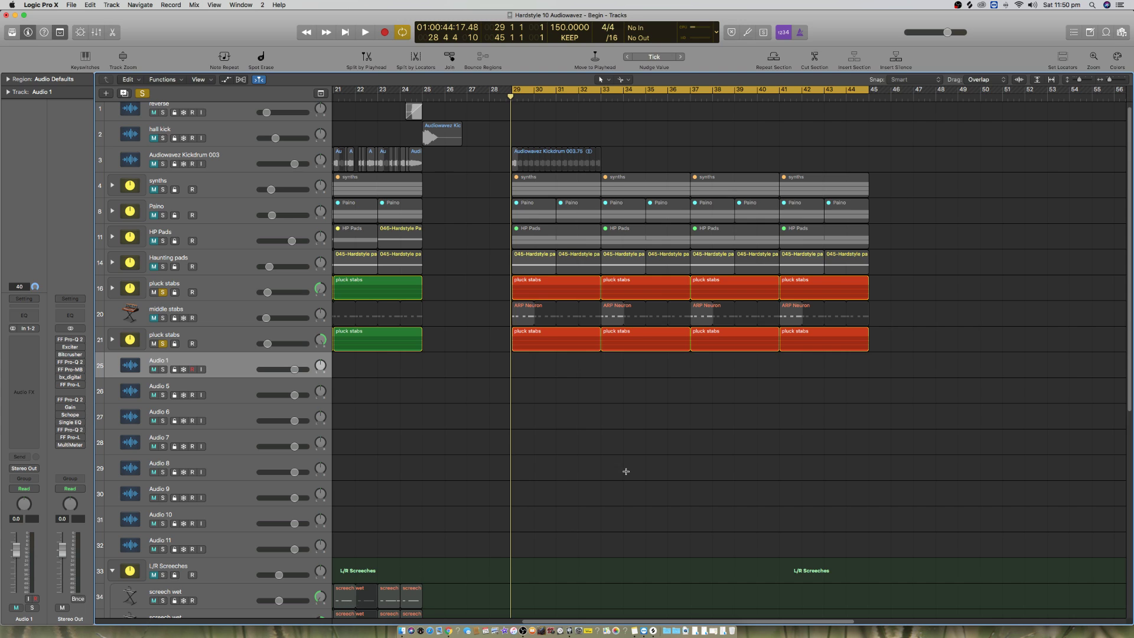
left_click(1123, 30)
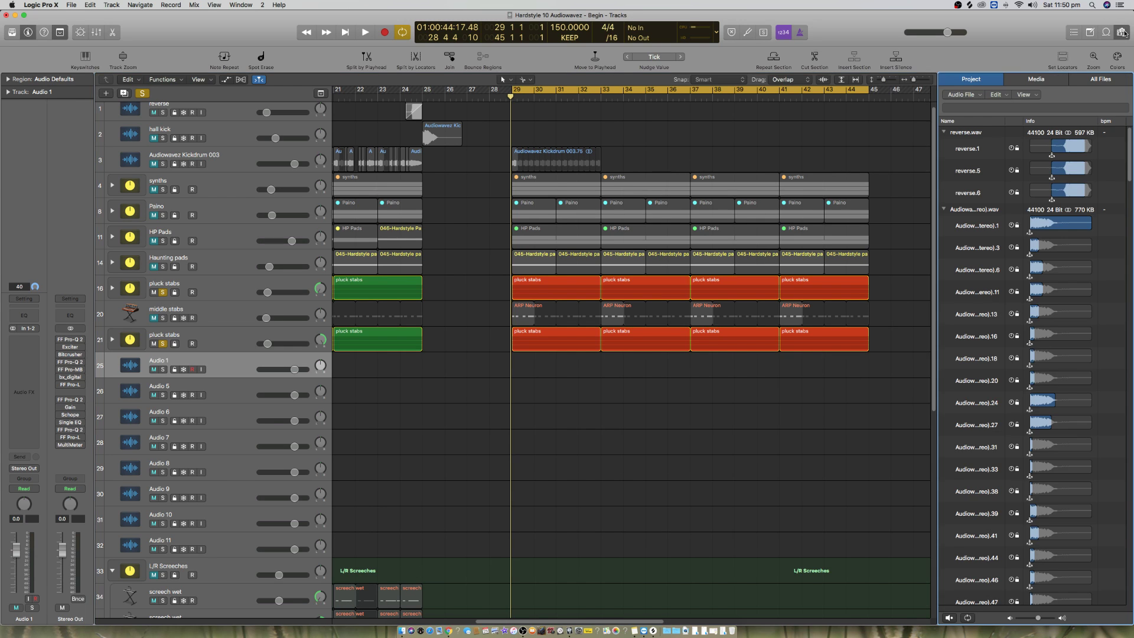
left_click_drag(1128, 238, 1130, 632)
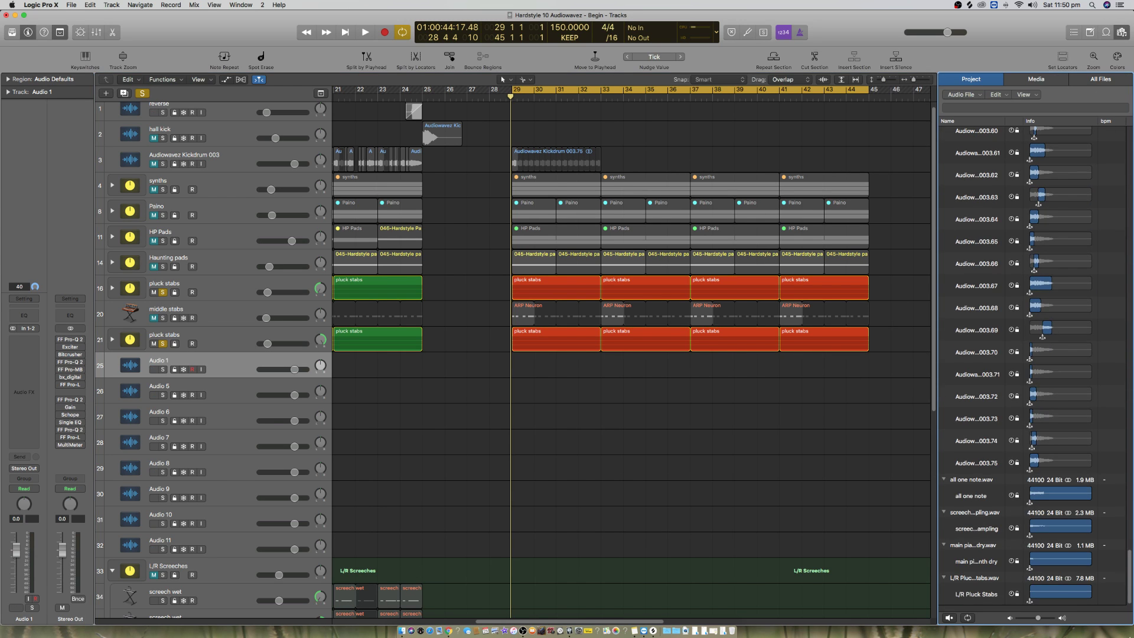
left_click_drag(981, 579, 523, 365)
Step: Split the L/R Pluck Stabs audio region at bar 45 and delete the tail
key("super+Down")
key("super+Down")
key("super+Down")
key("super+Down")
key("super+Down")
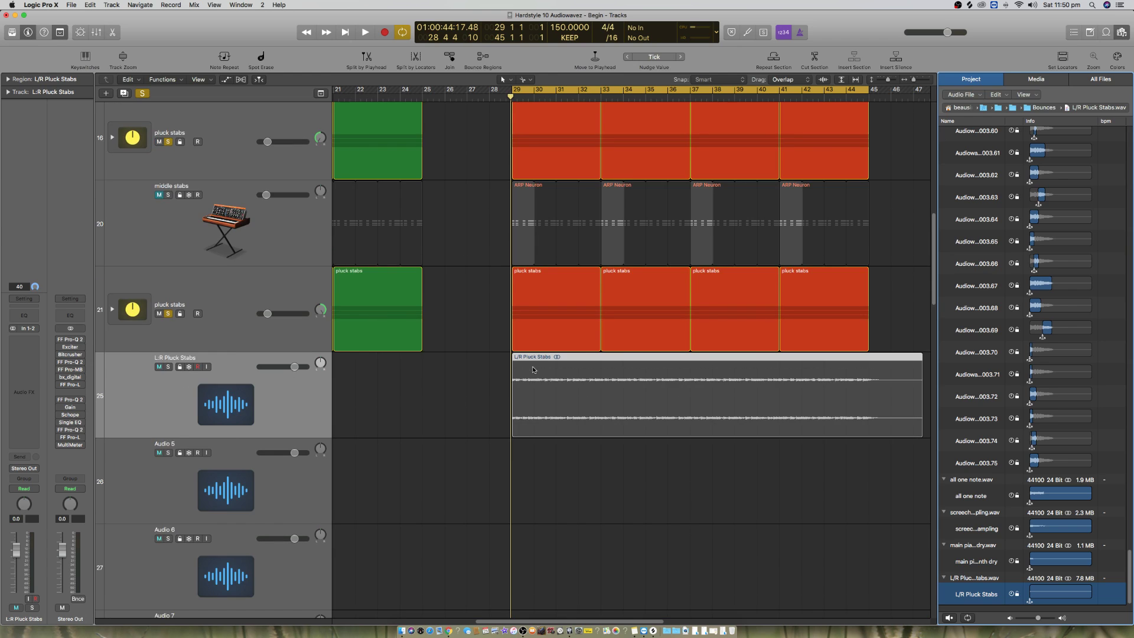
key("super+Down")
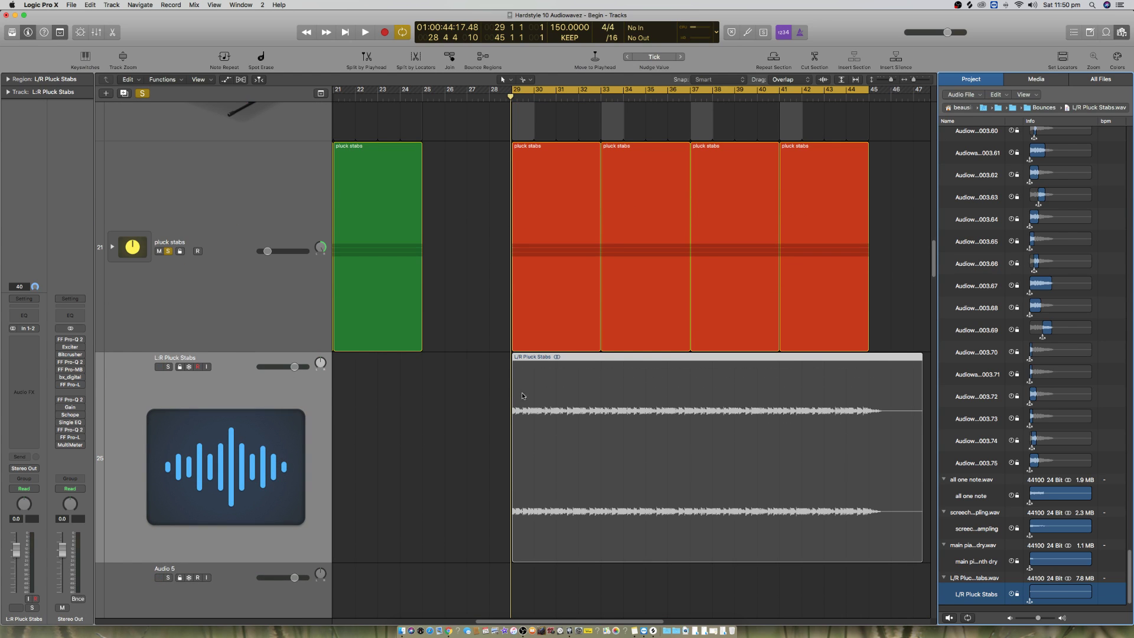
key("super+Down")
key("super+Down")
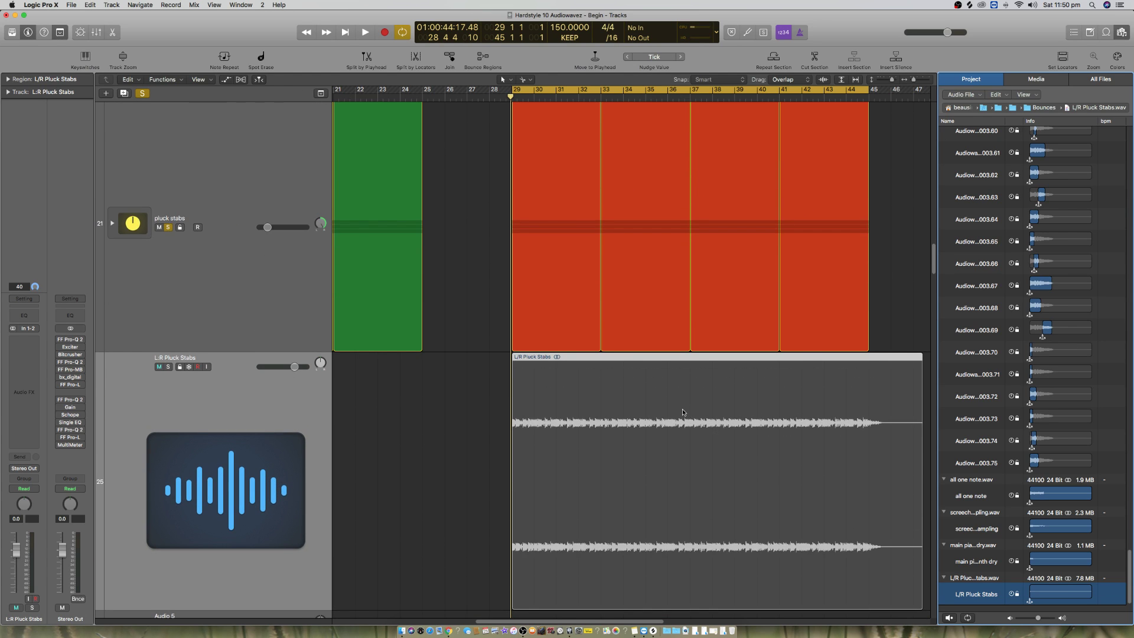
left_click(869, 385)
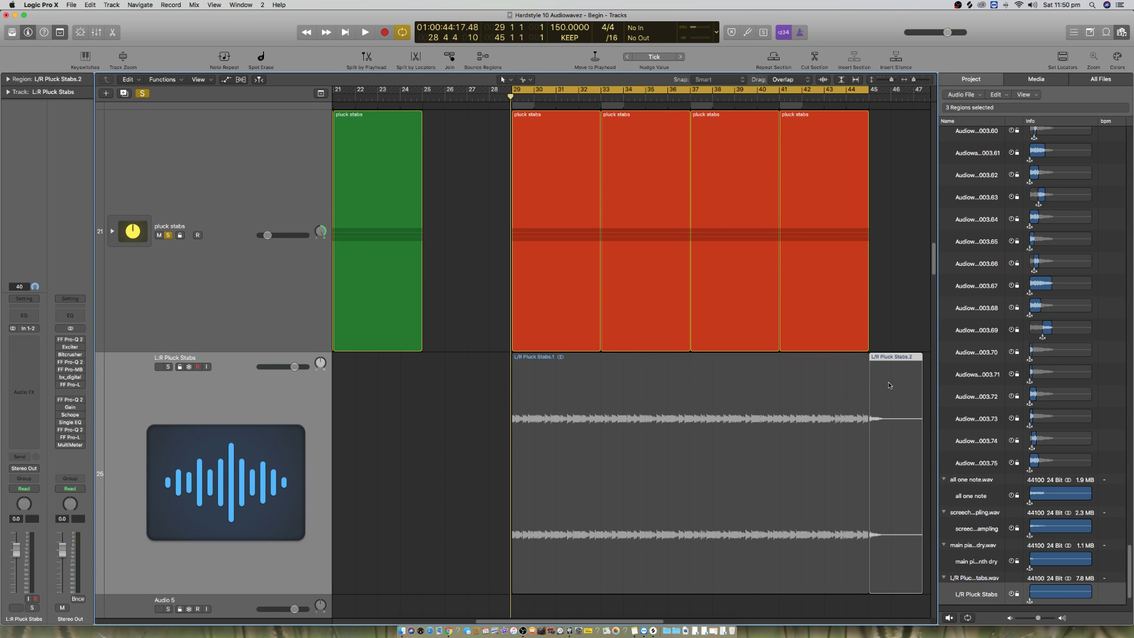
key("Delete")
Step: Open the trimmed L/R Pluck Stabs region in the audio file editor and examine its waveform at different zoom levels
left_click(589, 358)
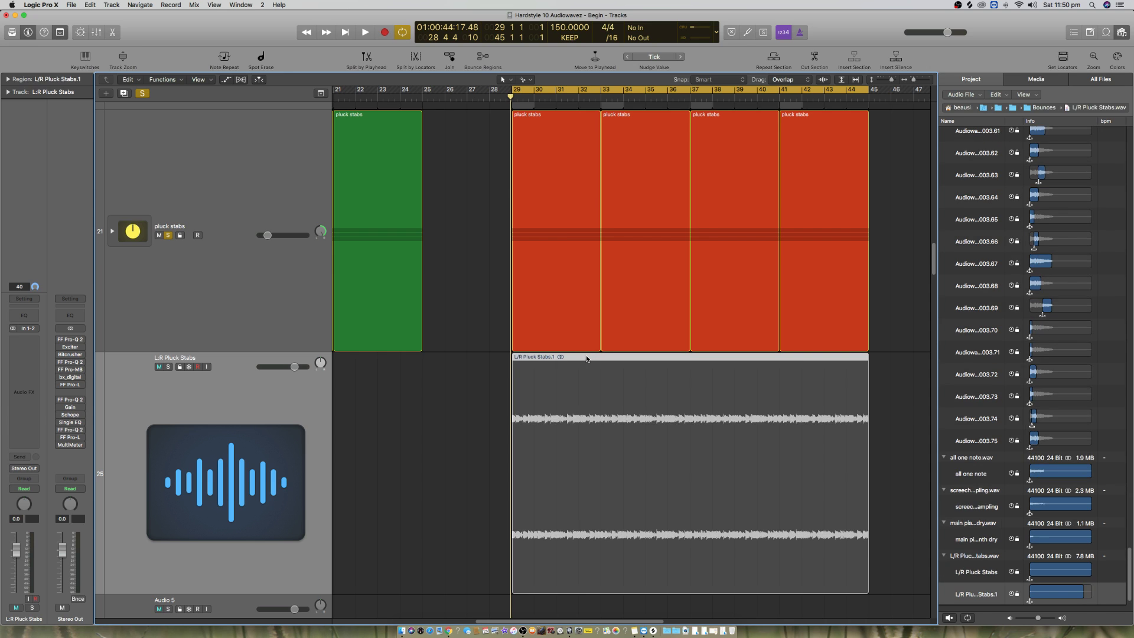
double_click(586, 358)
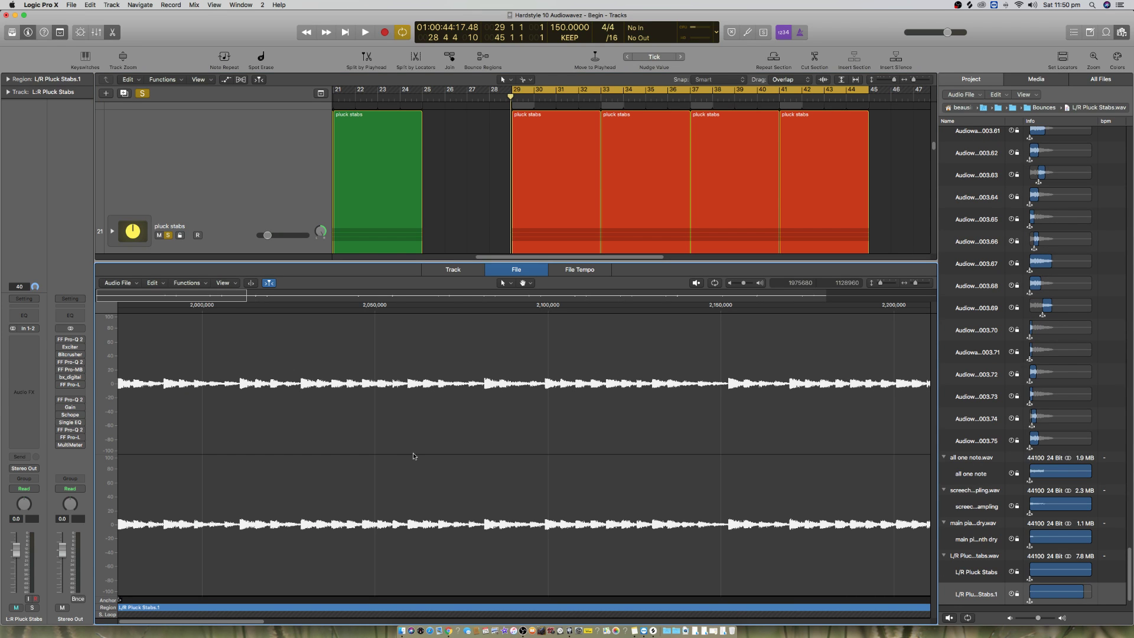
key("super+Left")
key("super+Left")
key("super+Left")
key("super+Left")
key("super+Left")
key("super+Left")
key("super+Left")
key("super+Left")
key("super+Right")
key("super+Right")
key("super+Right")
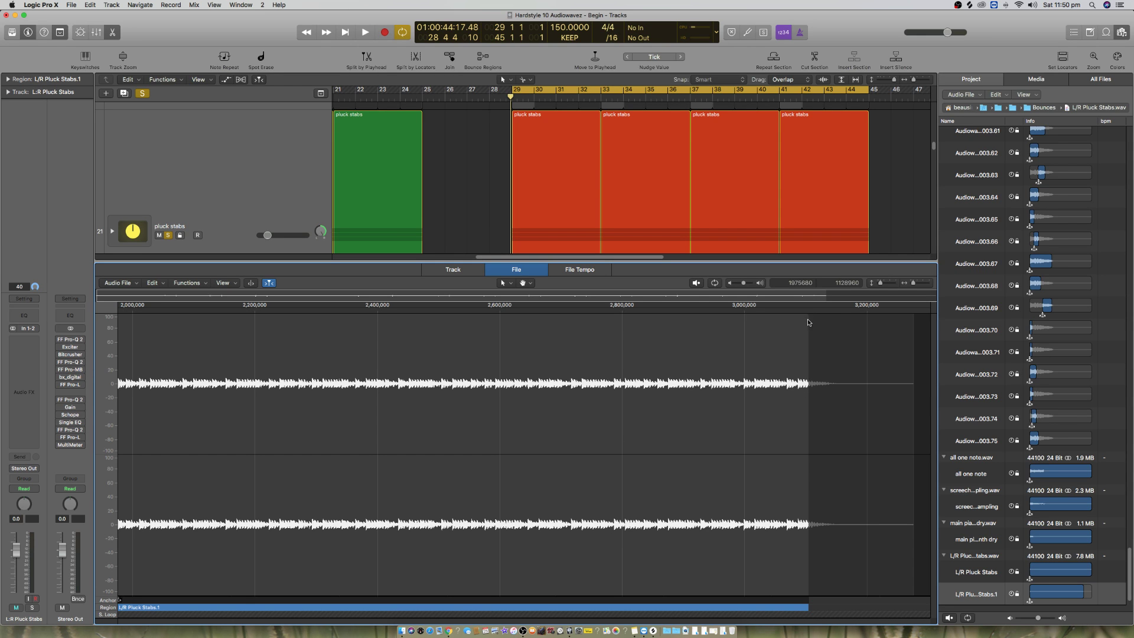
key("super+Left")
key("super+Left")
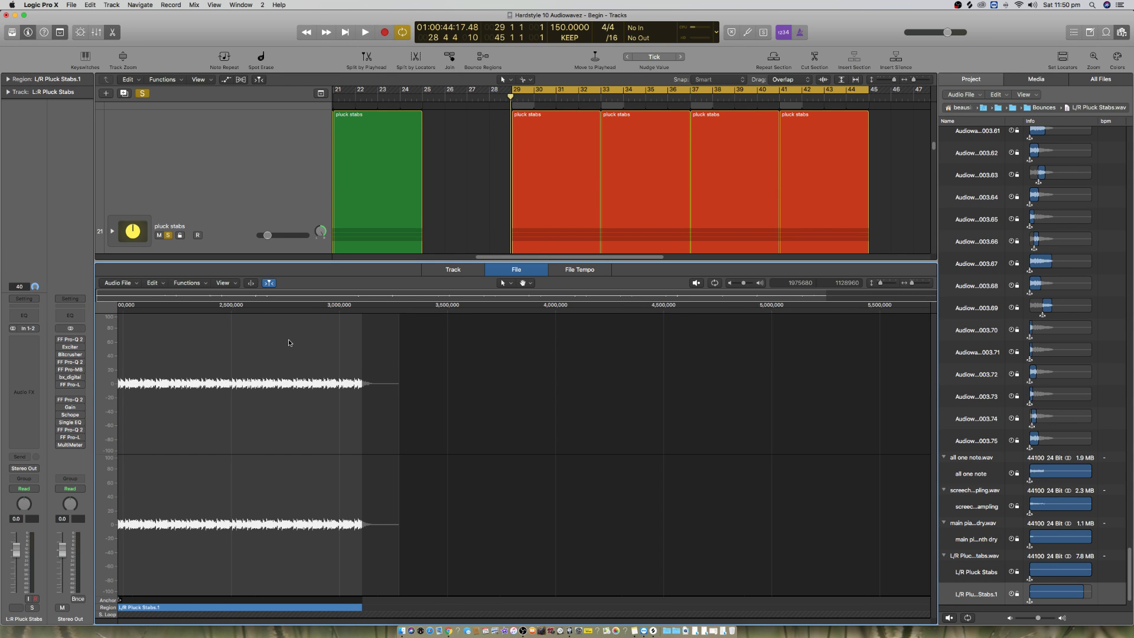
key("super+Right")
key("super+Right")
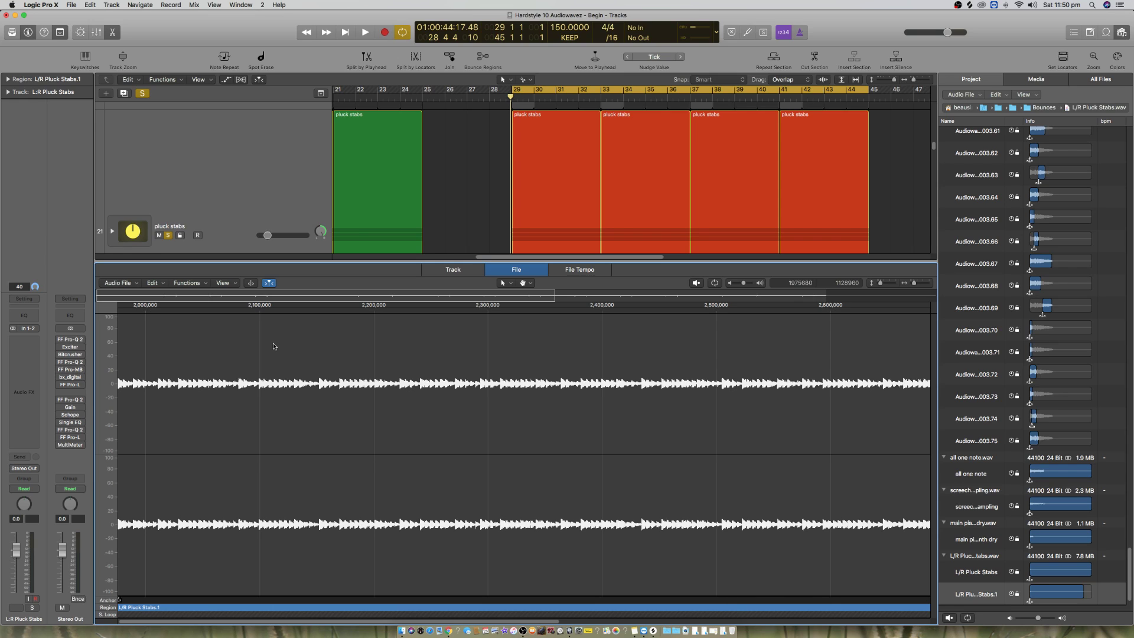
Step: Normalize the L/R Pluck Stabs audio in the audio file editor
left_click(197, 285)
left_click(357, 287)
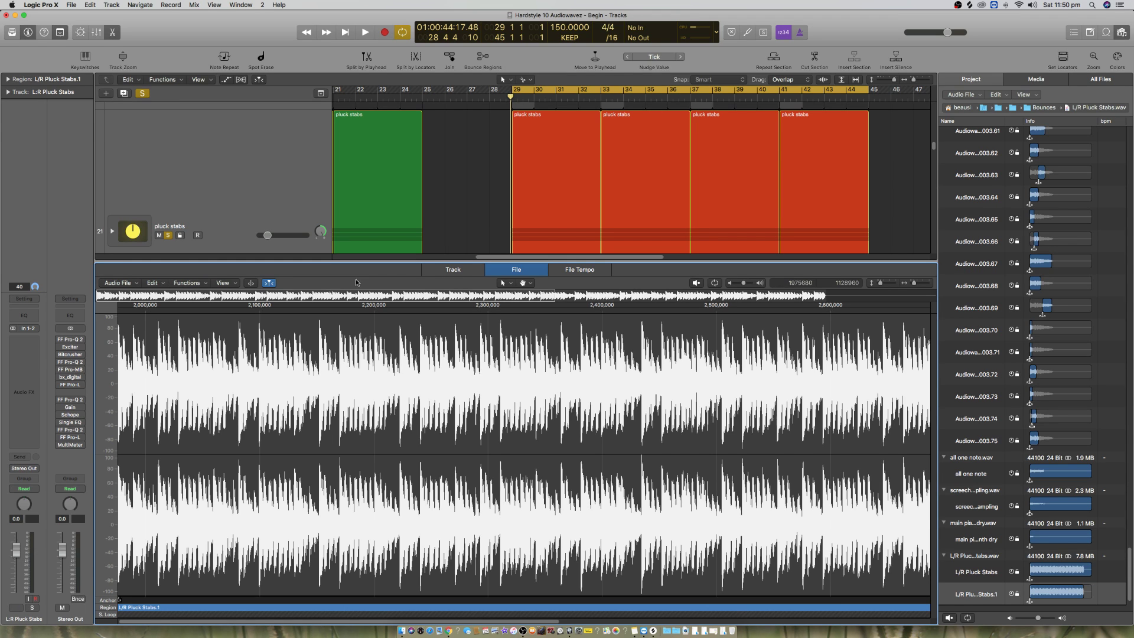
key("super+Left")
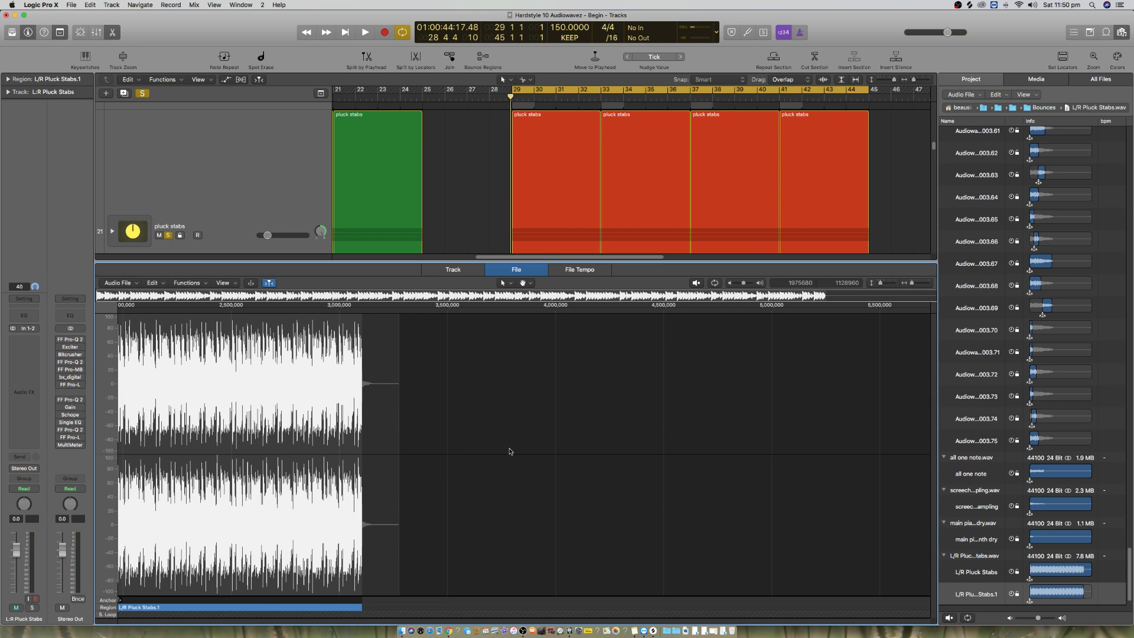
Step: Examine the normalized L/R Pluck Stabs waveform up close and at full length, and close the editor
left_click(218, 462)
key("super+Right")
key("super+Right")
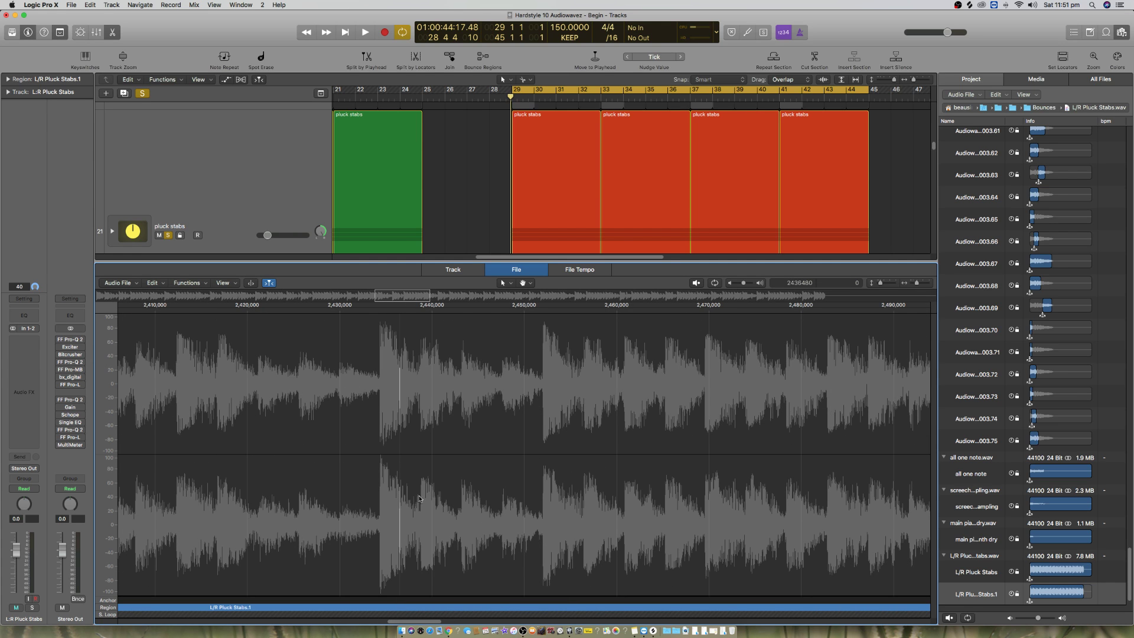
key("super+Left")
key("super+Left")
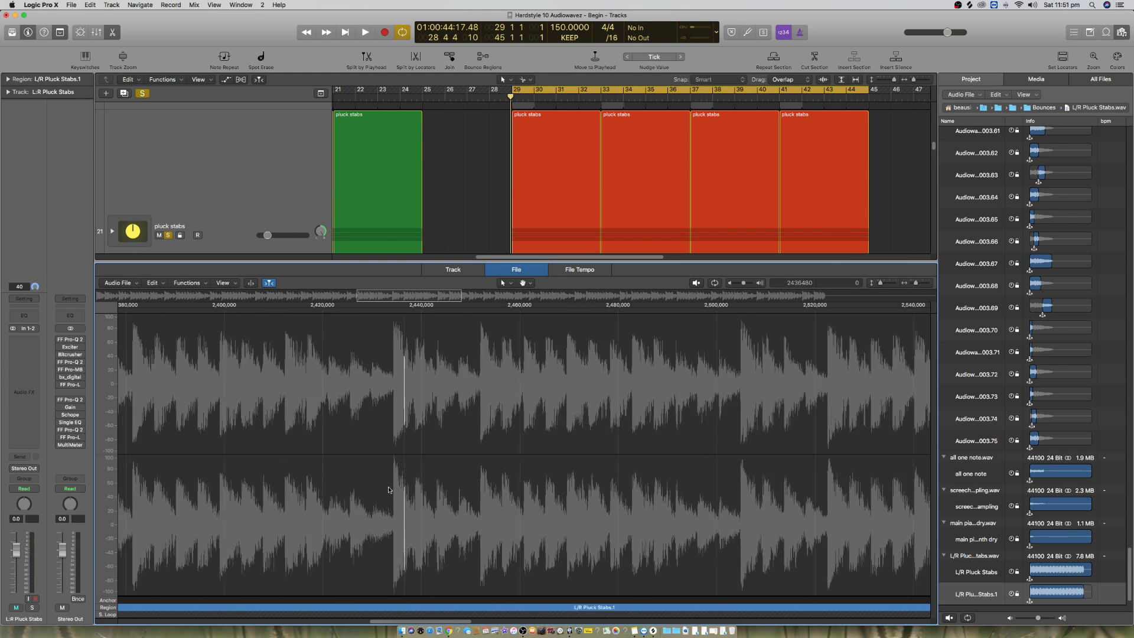
key("super+Left")
key("super+Left")
key("super+Left")
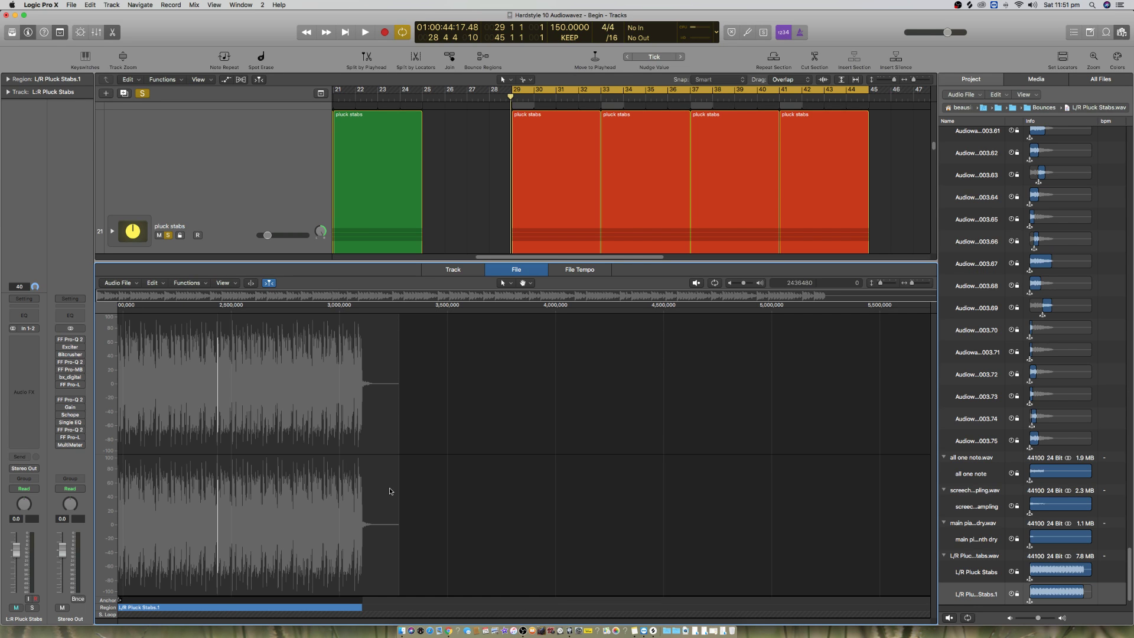
left_click(112, 32)
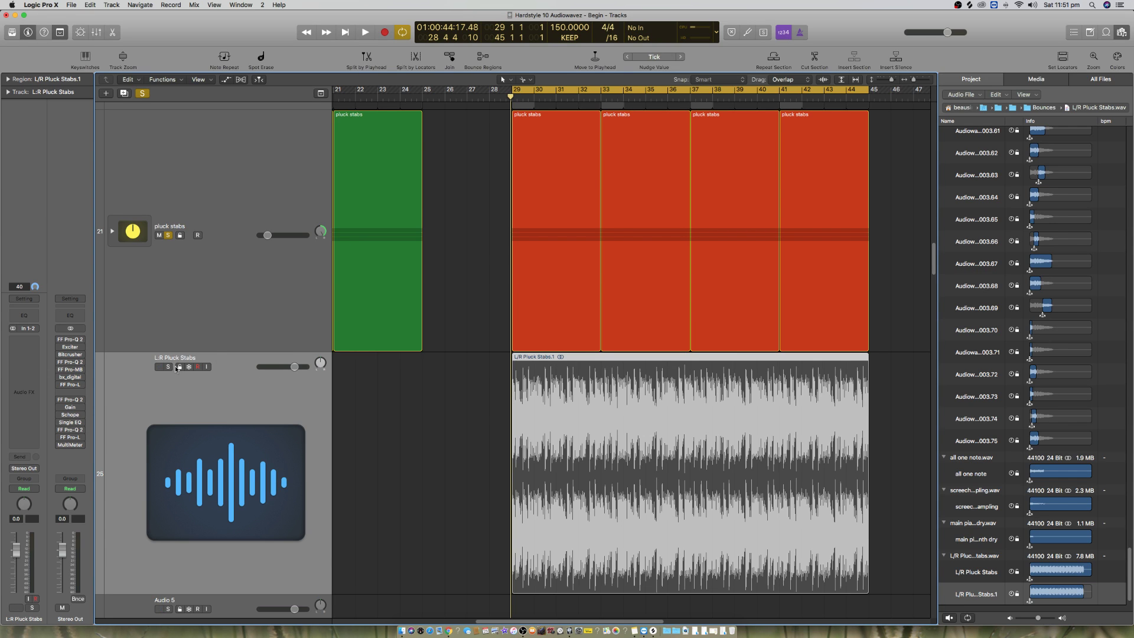
Step: Solo the L/R Pluck Stabs track and turn on the first seven Stereo Out plug-ins, from FF Pro-Q 2 to FF Pro-L
left_click(169, 367)
left_click_drag(60, 340, 55, 392)
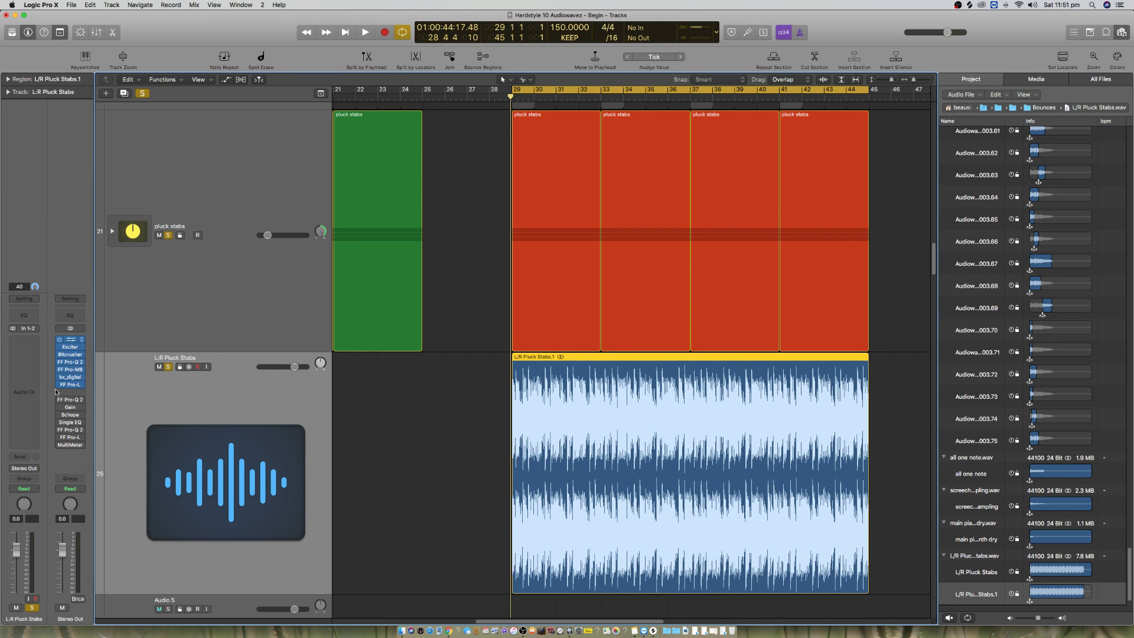
key("super+Up")
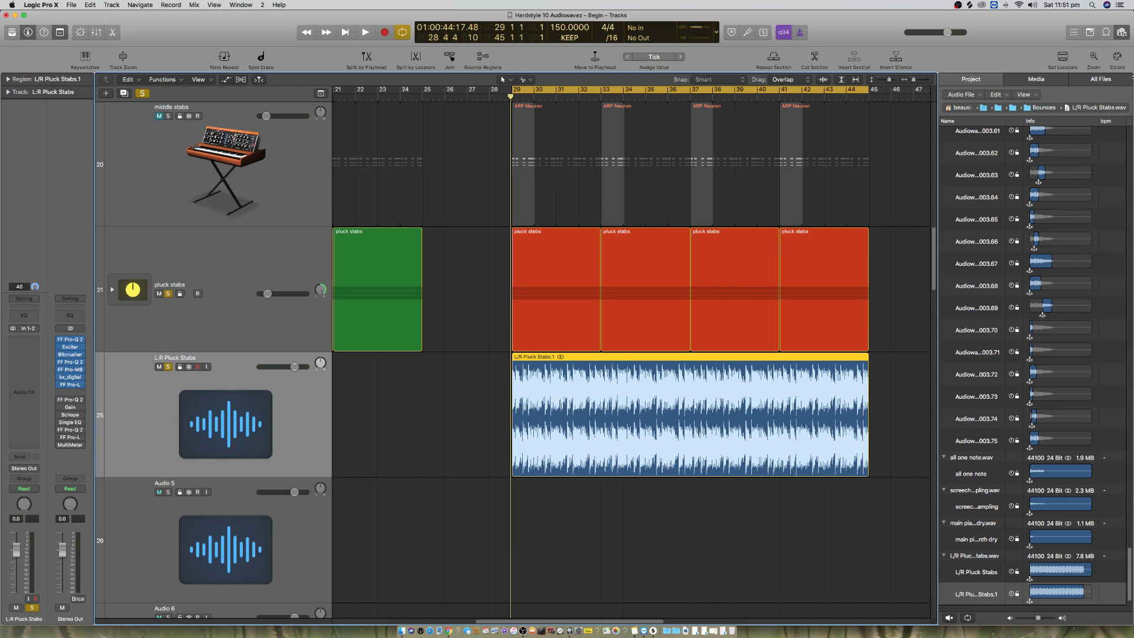
left_click(1122, 32)
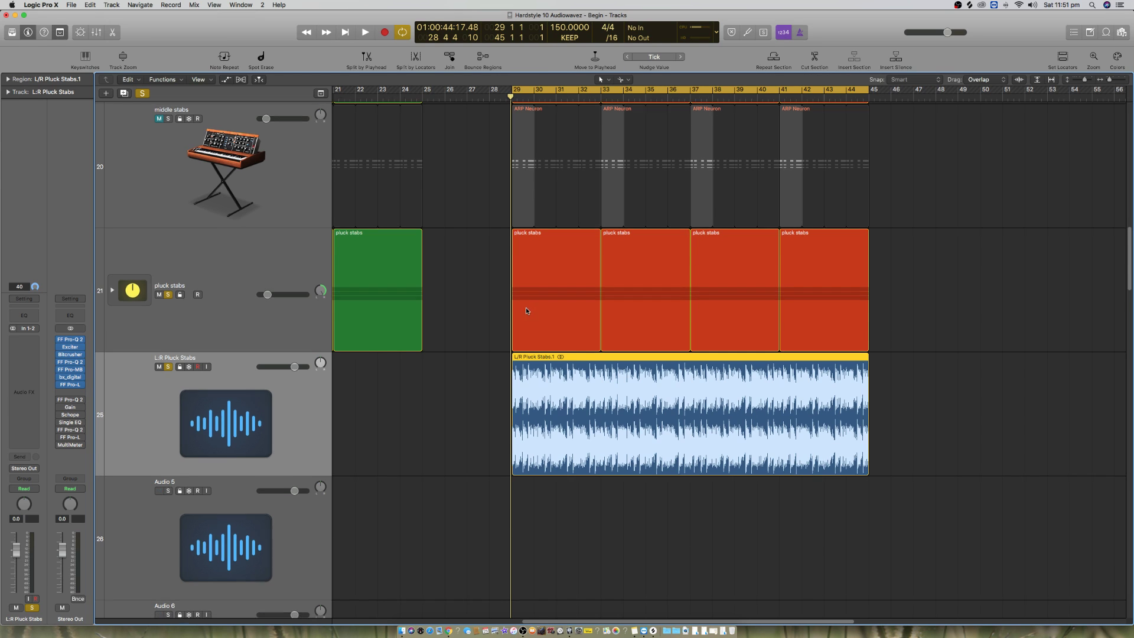
Step: Mute the pluck stabs stack on track 21 and freeze its ARP Neuron, pluck 02 FLT CUT LOW and Velocity Bass tracks
key("super+Up")
key("super+Up")
left_click(168, 328)
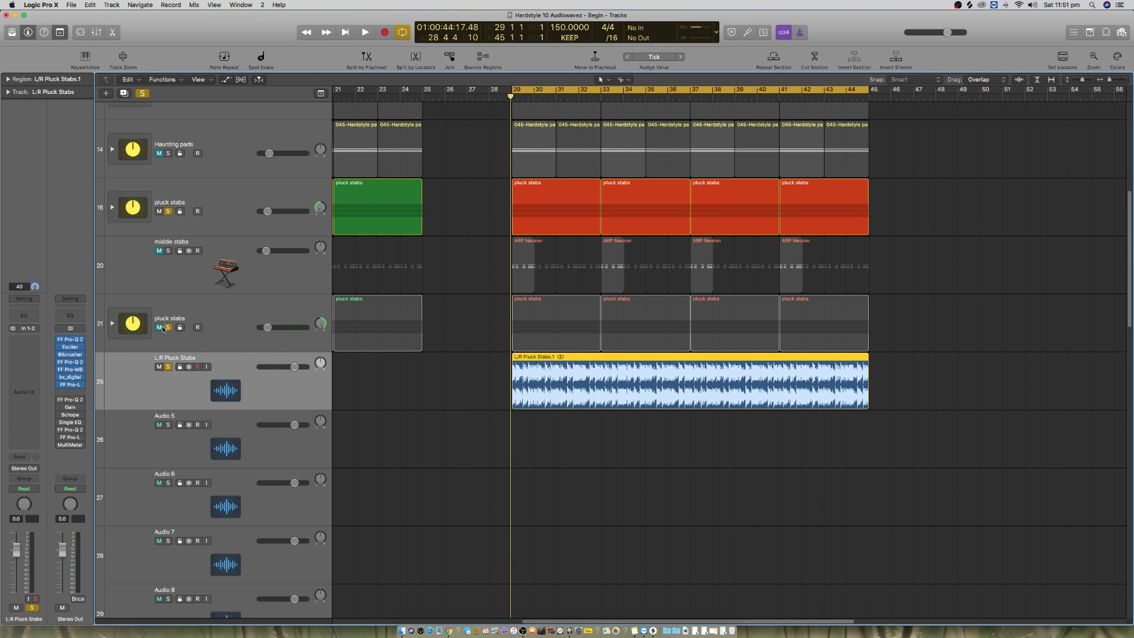
left_click(112, 323)
left_click(189, 367)
left_click(189, 425)
left_click(189, 483)
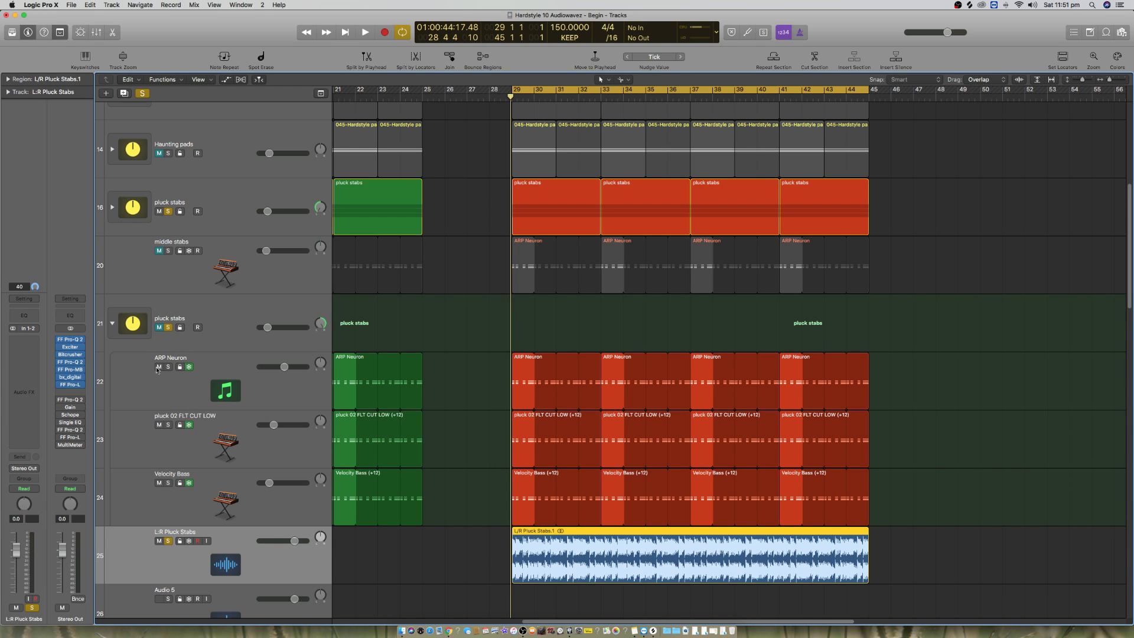
left_click(112, 323)
key("super+Up")
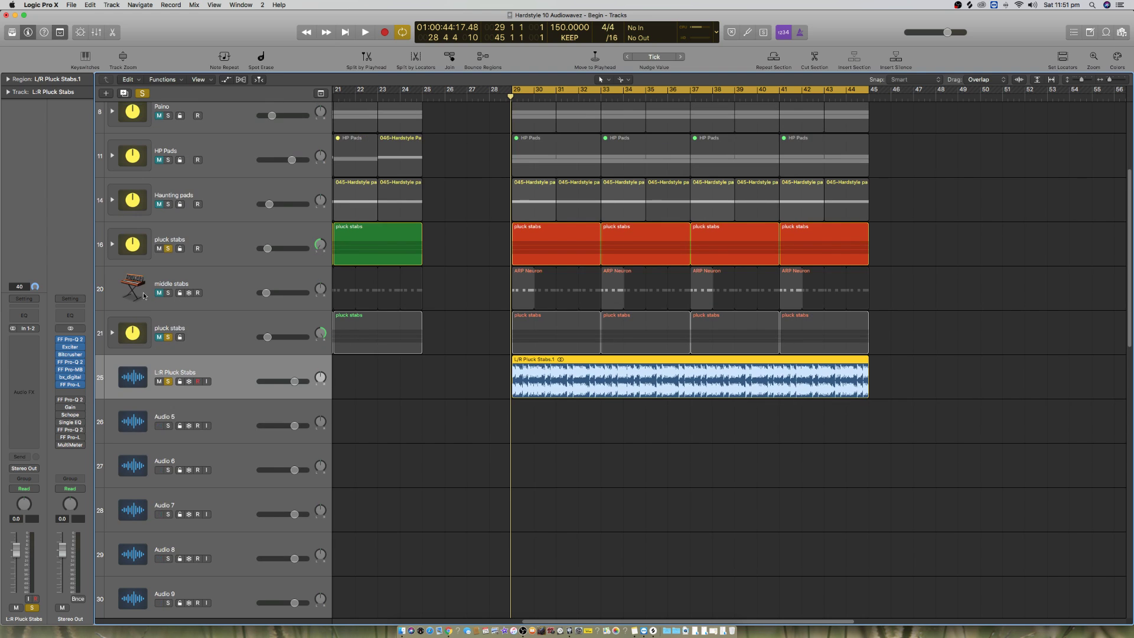
Step: Freeze the three tracks inside the pluck stabs stack on track 16, mute that stack and unsolo both pluck stabs stacks
left_click(113, 244)
left_click_drag(189, 293, 190, 381)
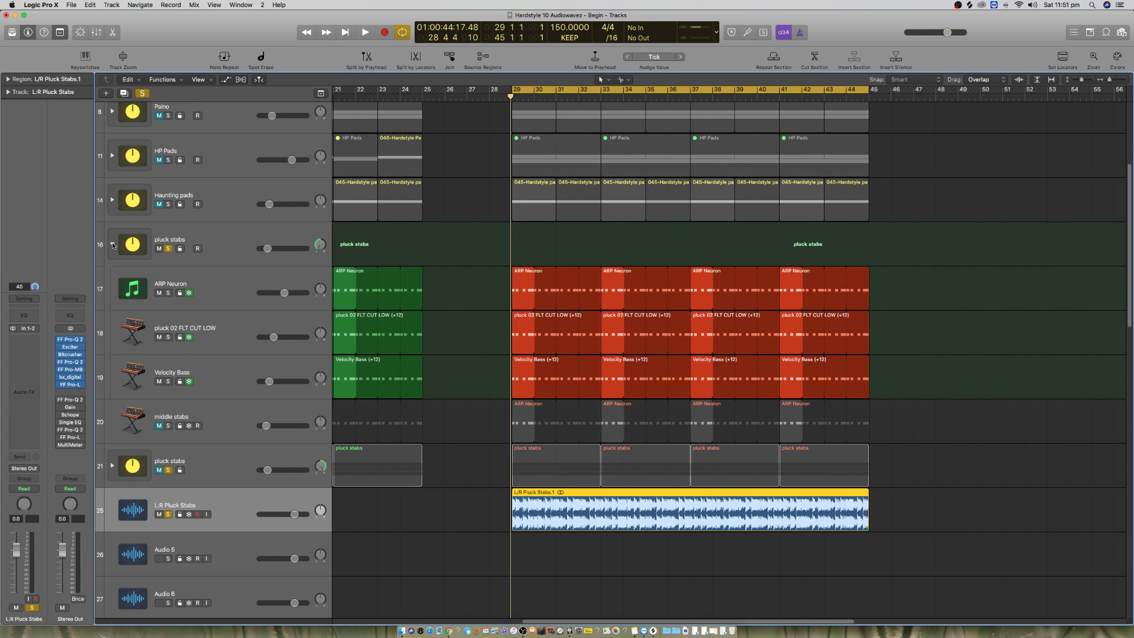
left_click(112, 244)
left_click(167, 337)
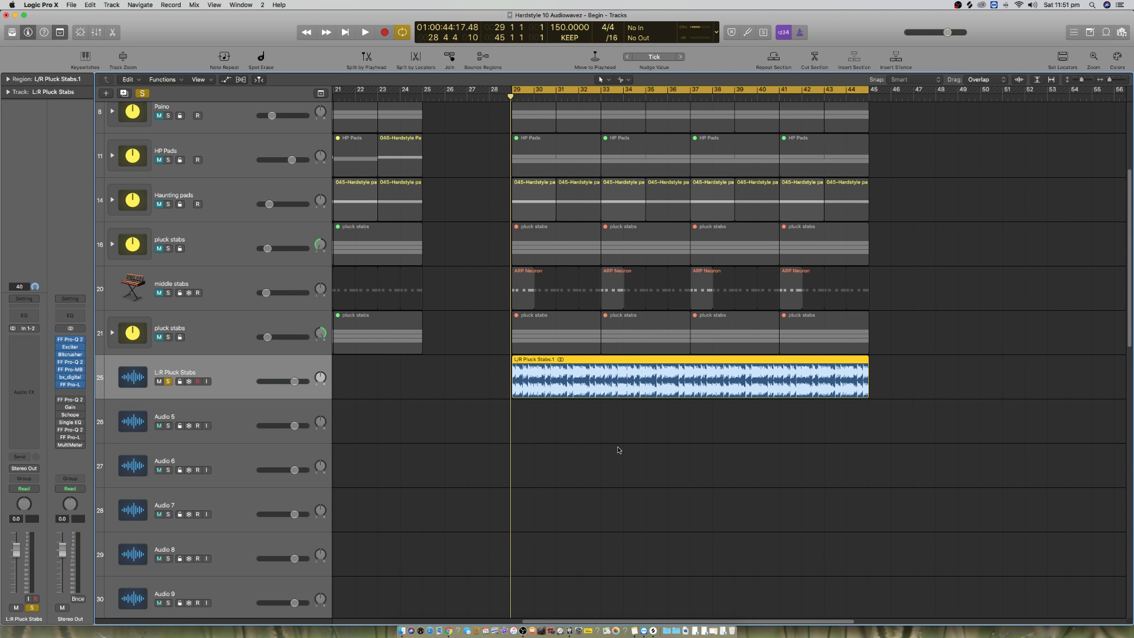
Step: Shorten the project by moving its end marker to about bar 49
scroll(618, 449, "down", 5)
scroll(658, 431, "up", 3)
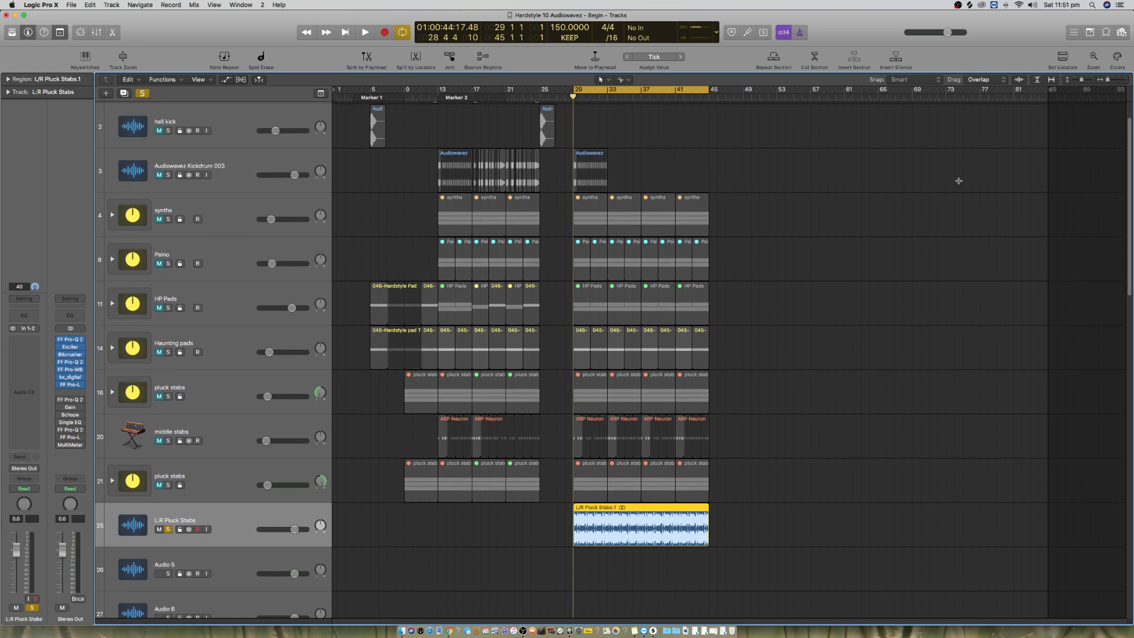
left_click_drag(1049, 96, 748, 99)
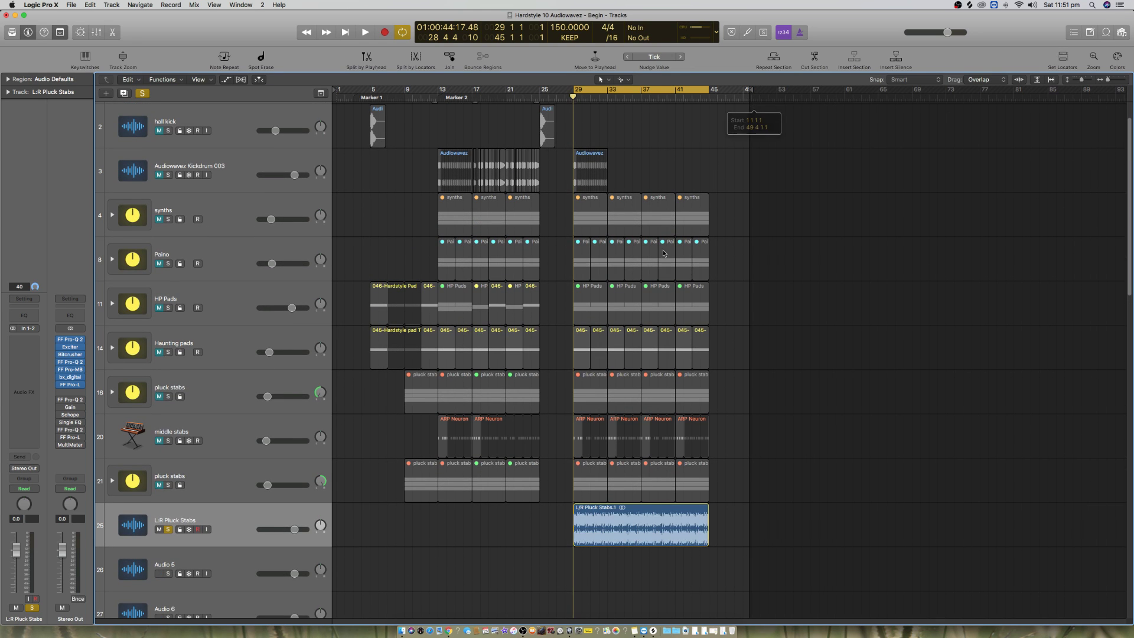
scroll(652, 256, "up", 1)
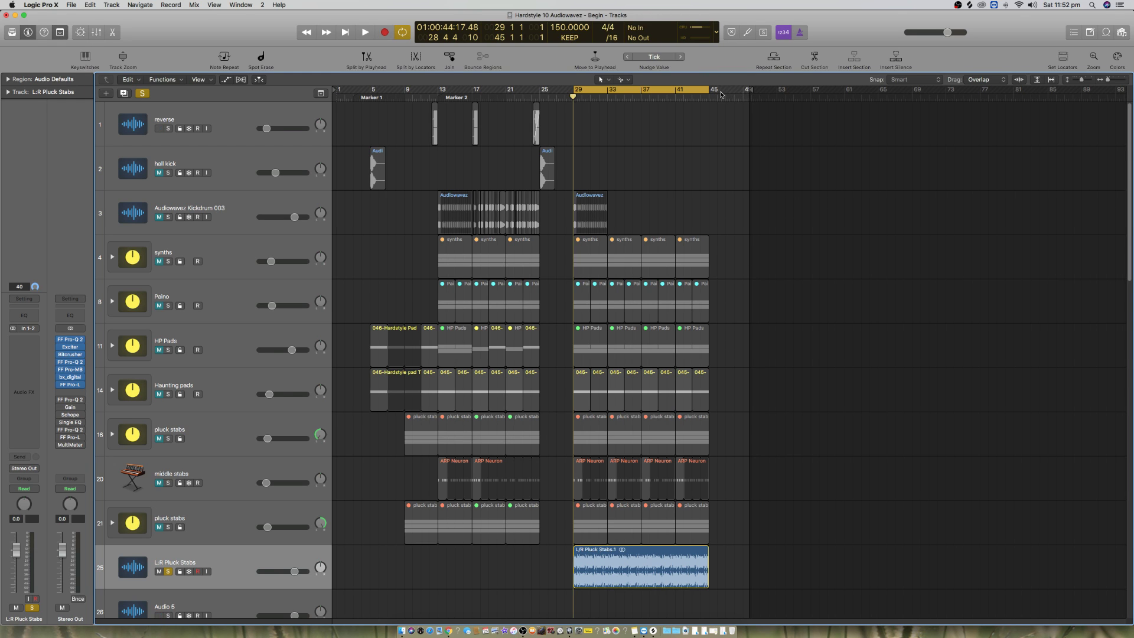
Step: Play the cycle from bar 29 and lower the L/R Pluck Stabs track volume to -12.0 dB
key("space")
key("super+Right")
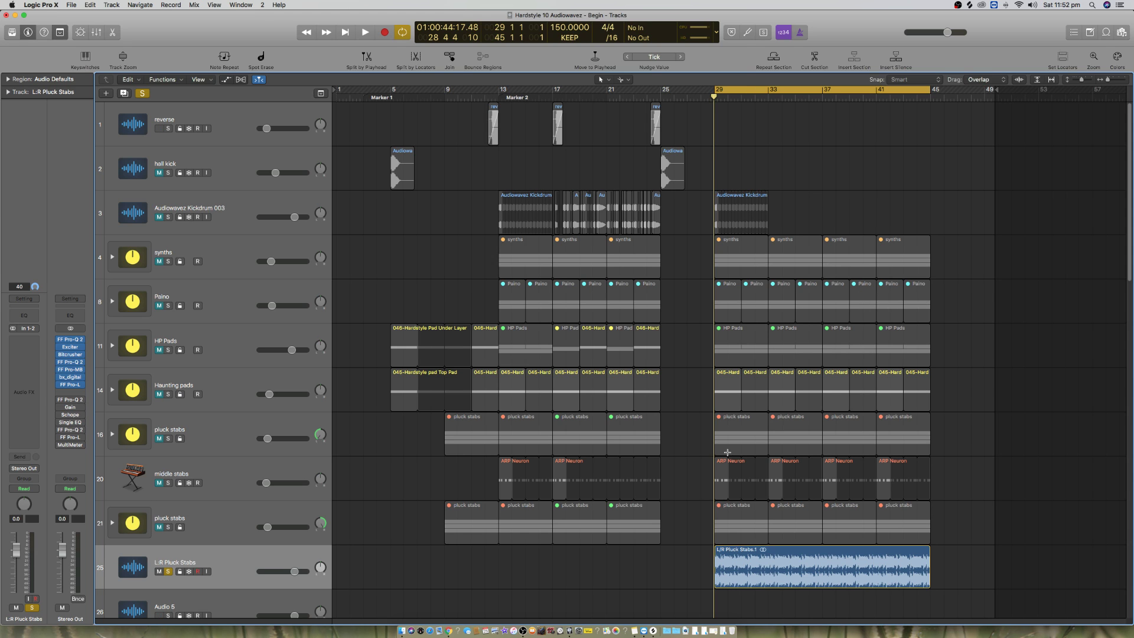
scroll(729, 433, "down", 3)
key("space")
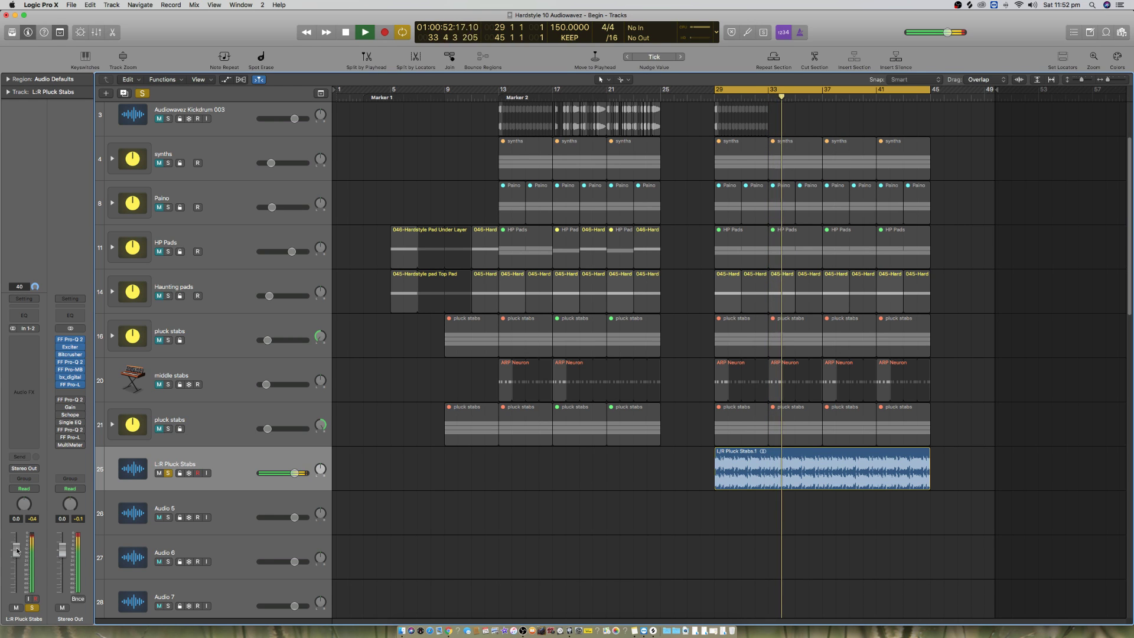
left_click_drag(16, 548, 16, 571)
key("space")
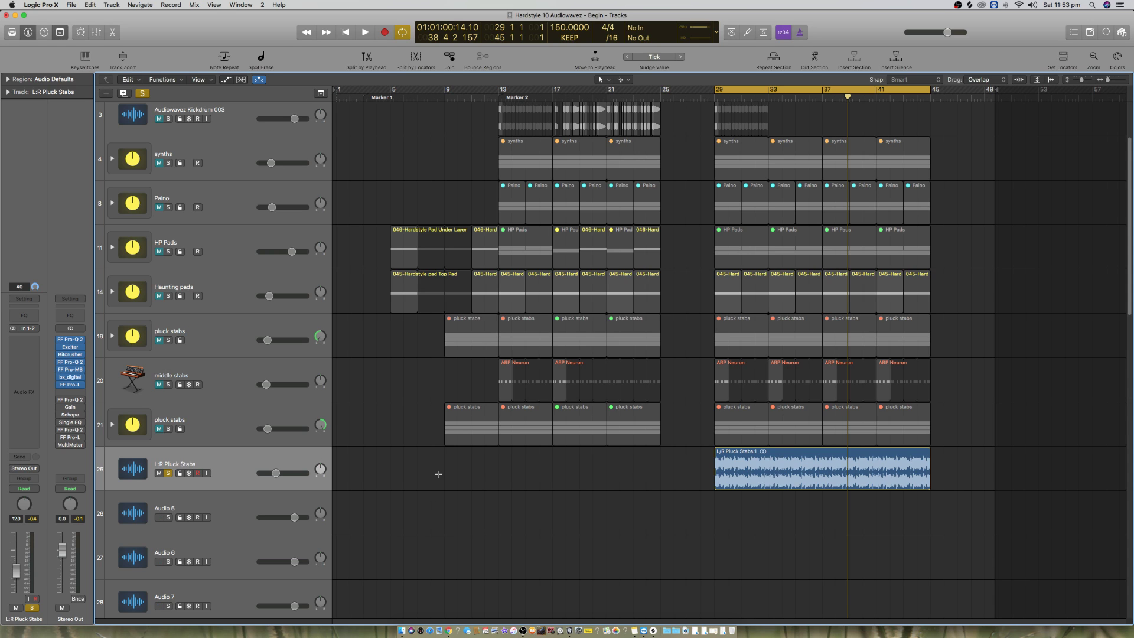
Step: Check the L/R Pluck Stabs stereo image in the Stereo Out MultiMeter goniometer during playback, comparing the track's stereo and mono formats
left_click(69, 445)
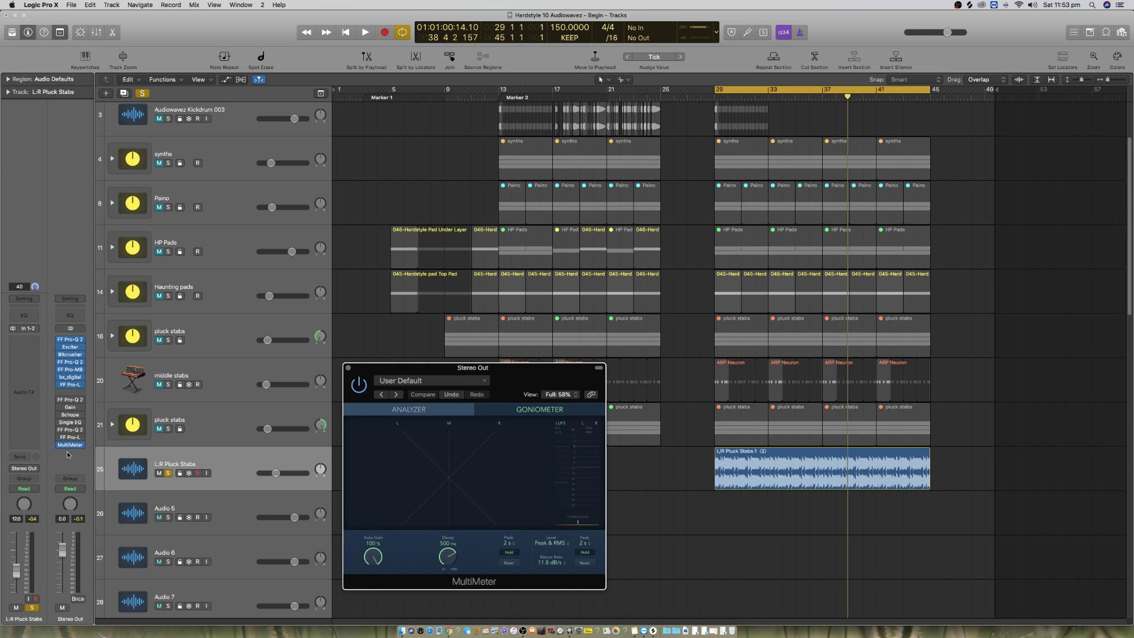
key("space")
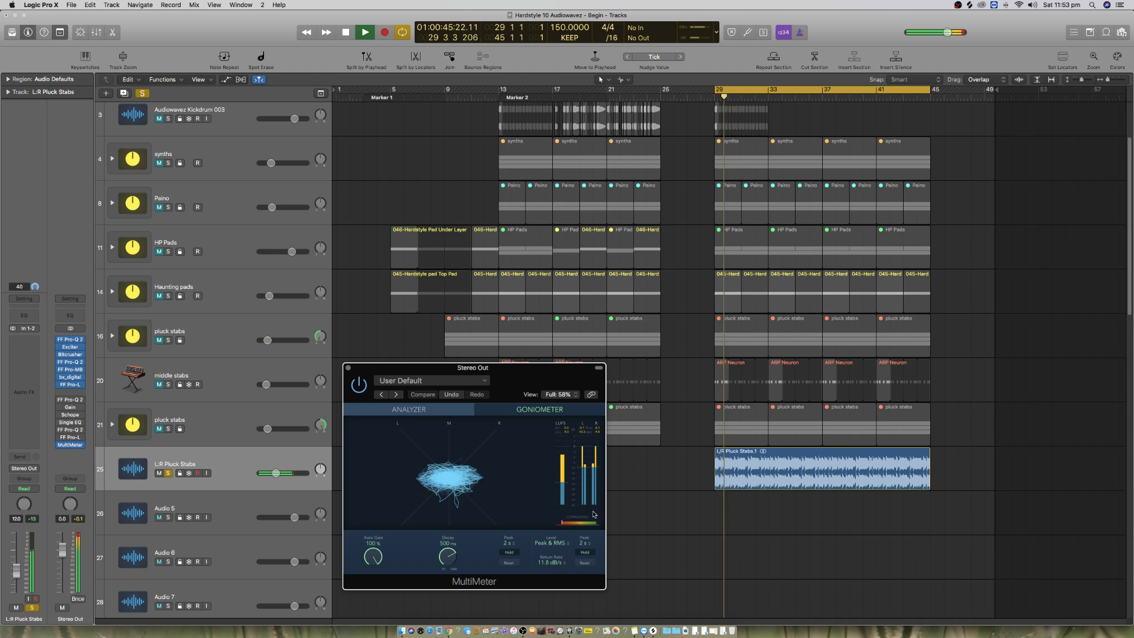
key("space")
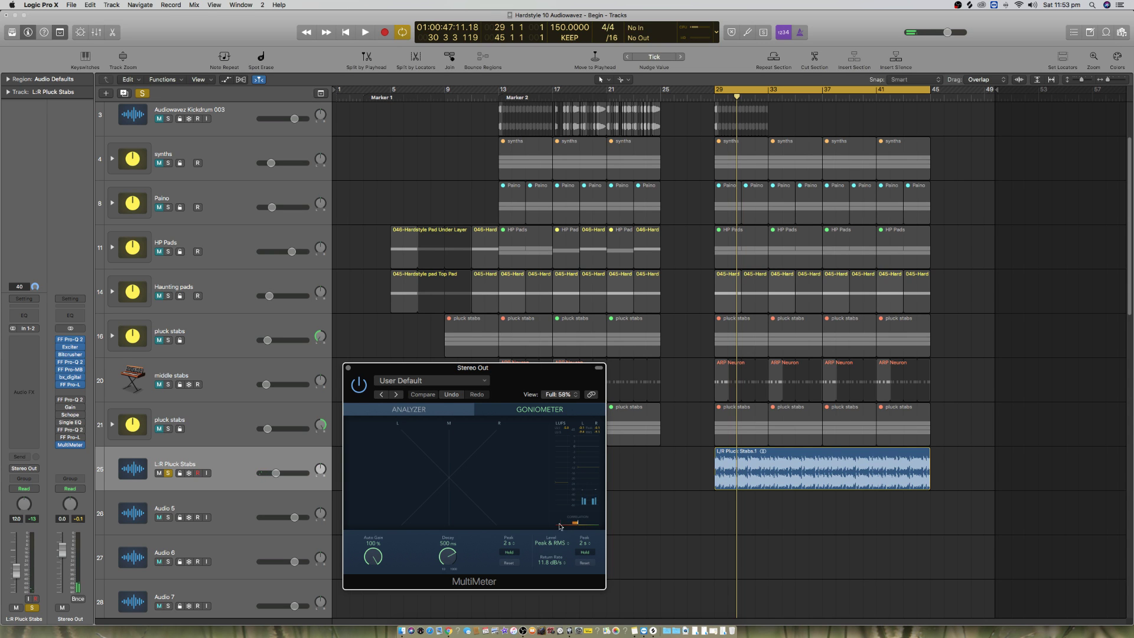
left_click(20, 330)
key("space")
key("space")
left_click(13, 329)
left_click(348, 368)
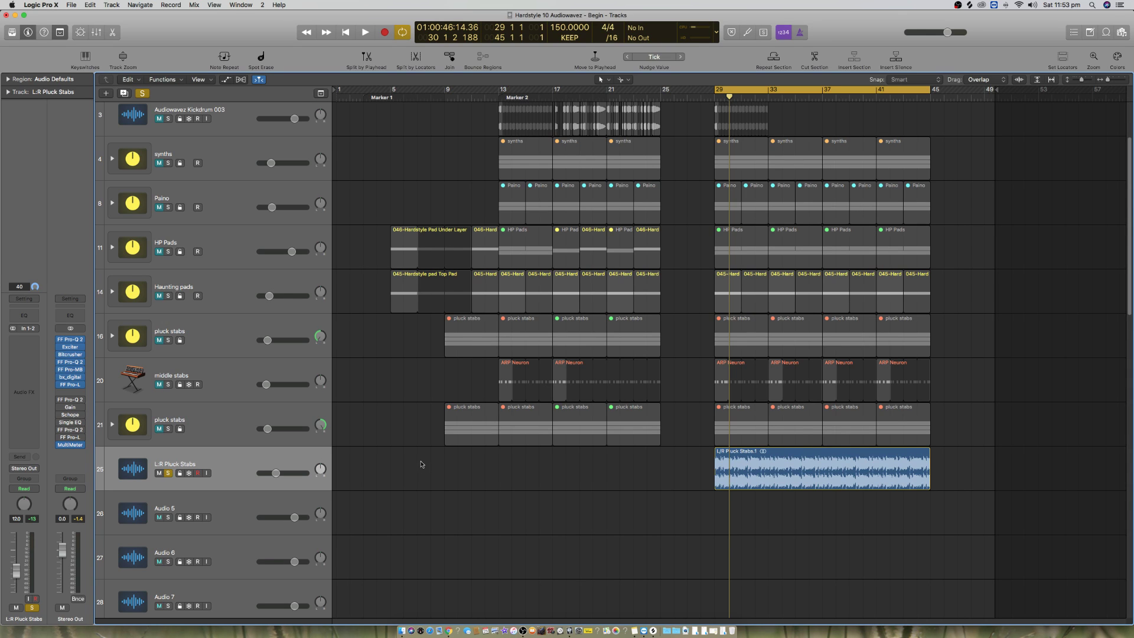
Step: Move the middle stabs track directly above L/R Pluck Stabs and group the two tracks in a Summing Stack
left_click(212, 375)
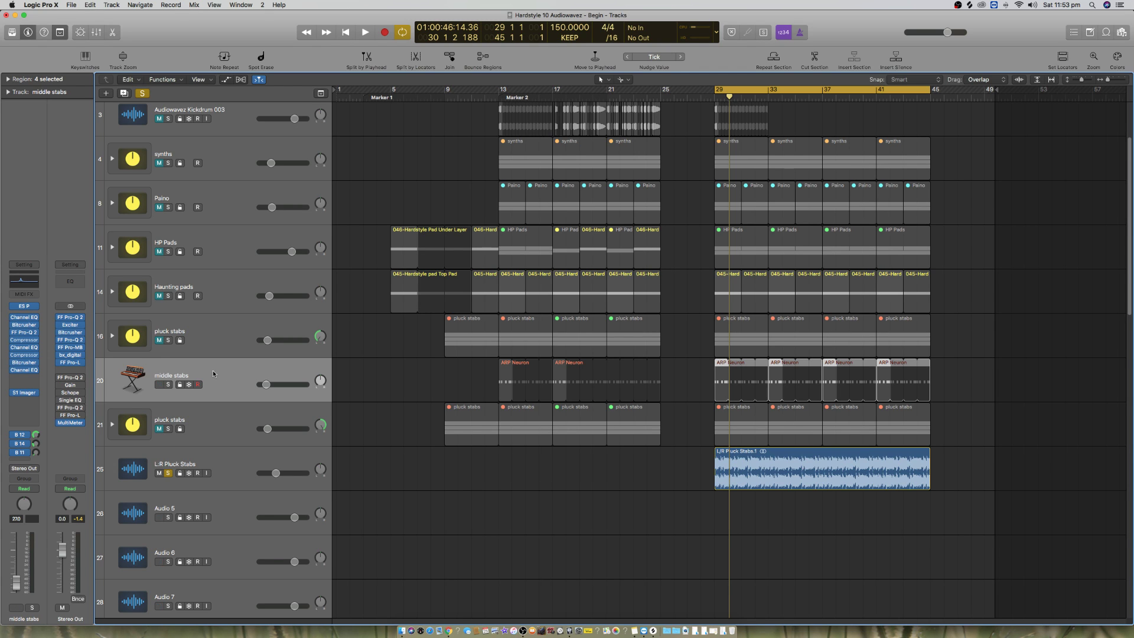
left_click_drag(214, 364, 218, 426)
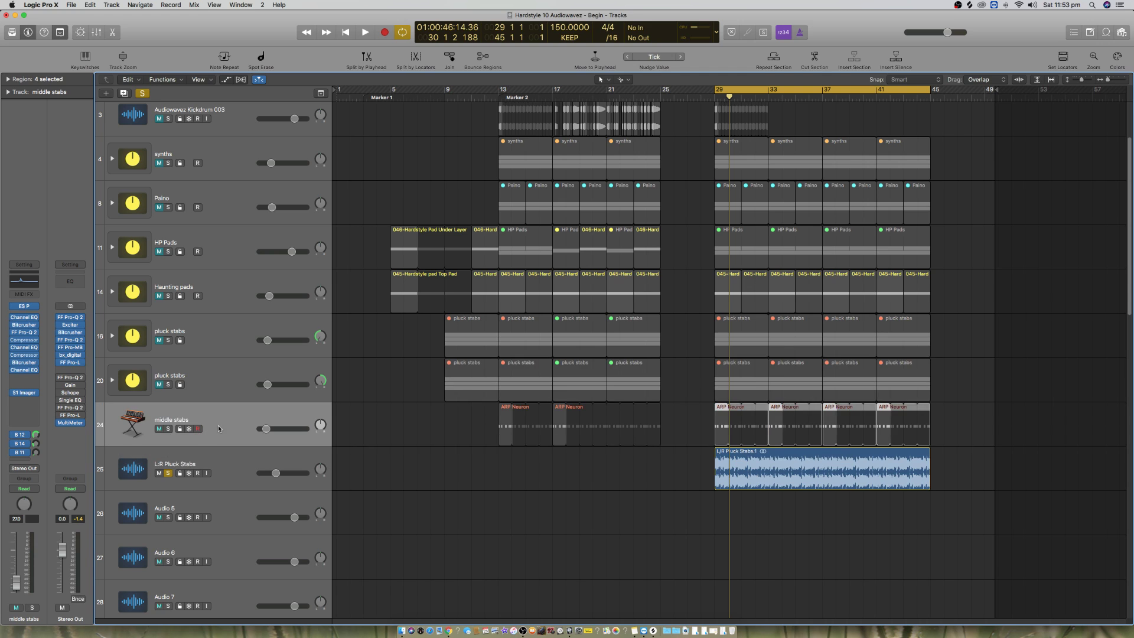
left_click(219, 470)
left_click(226, 423)
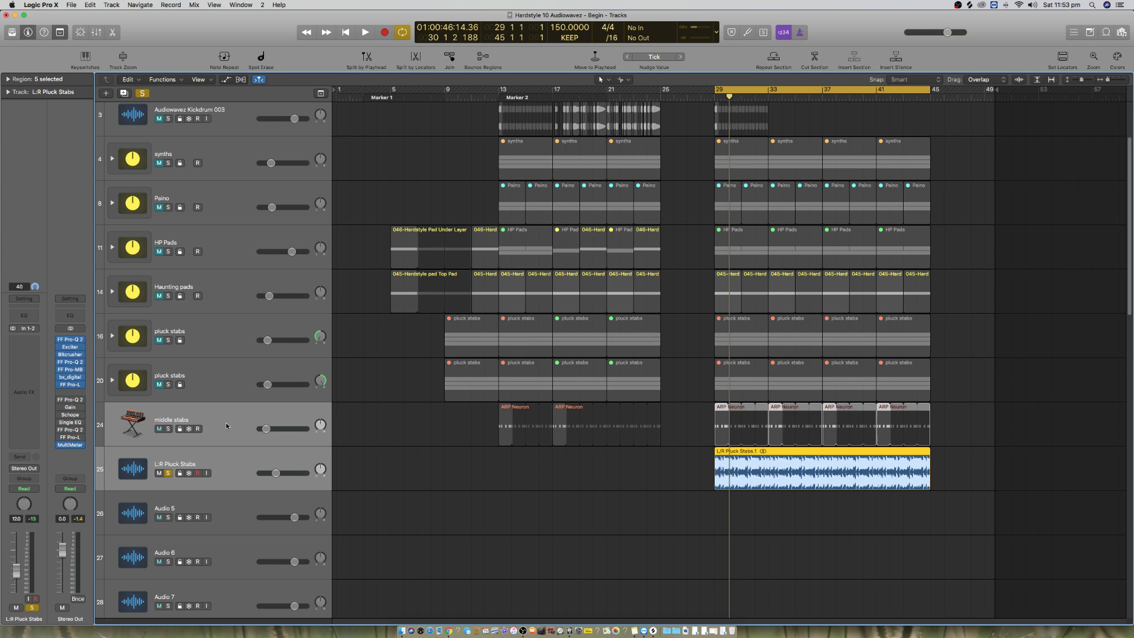
right_click(216, 428)
left_click(263, 522)
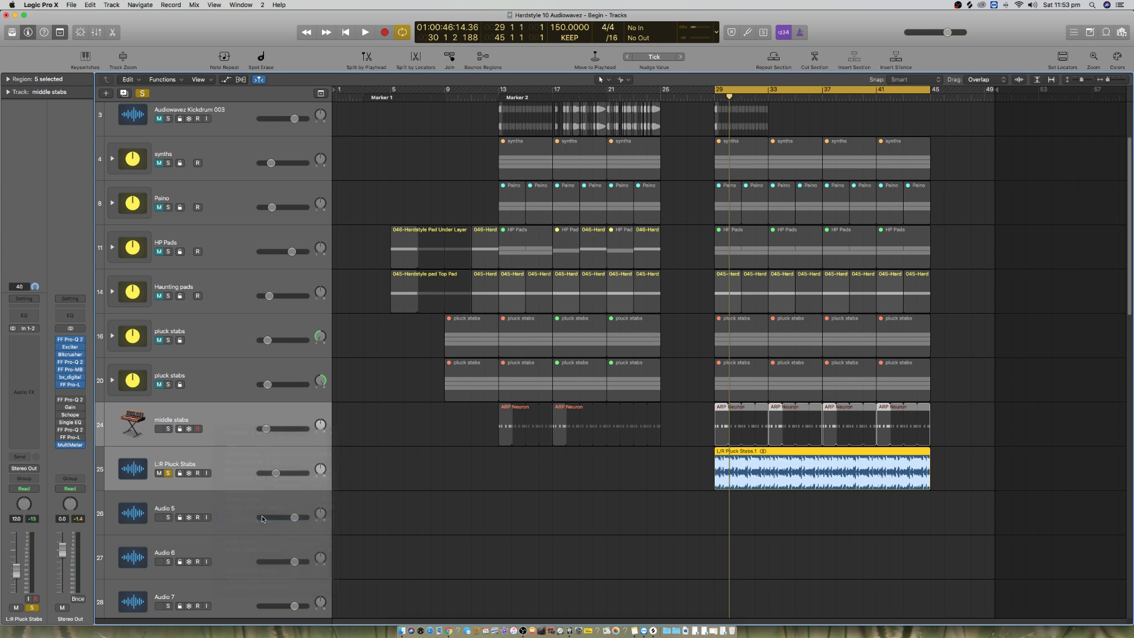
left_click(638, 87)
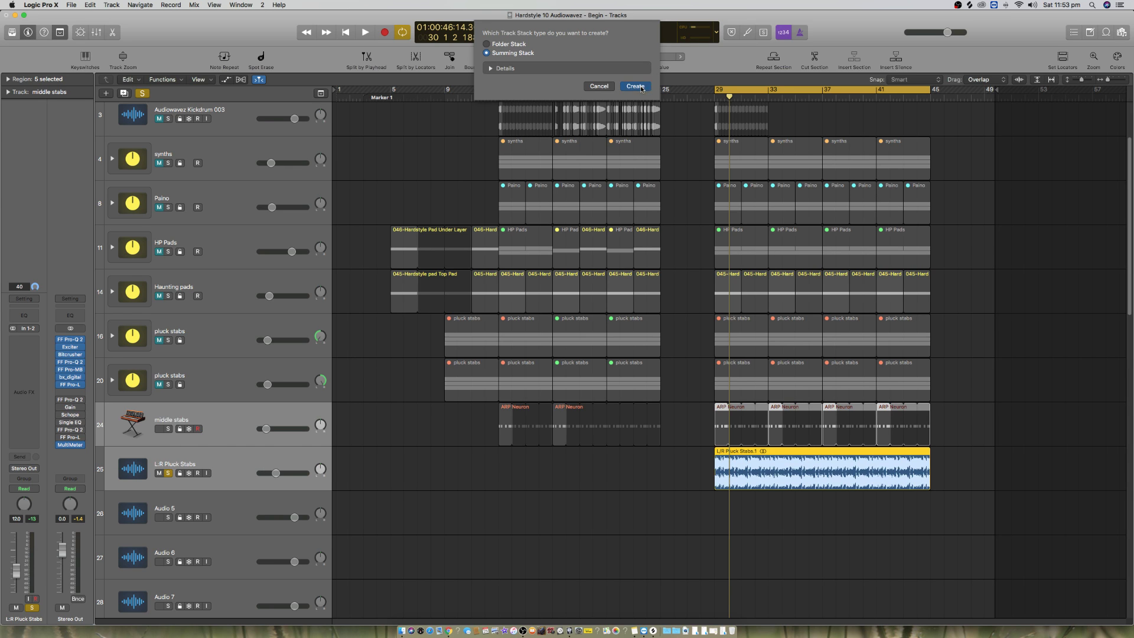
Step: Insert a Single Band EQ after the last Channel EQ on the middle stabs track and solo the new summing stack
left_click(236, 454)
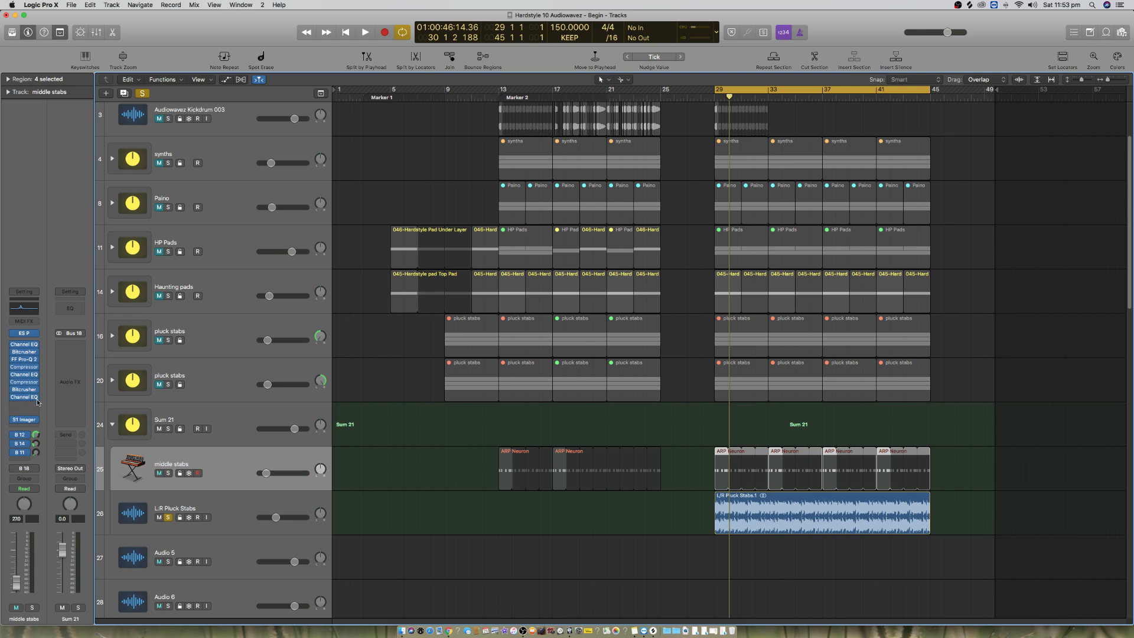
left_click(38, 403)
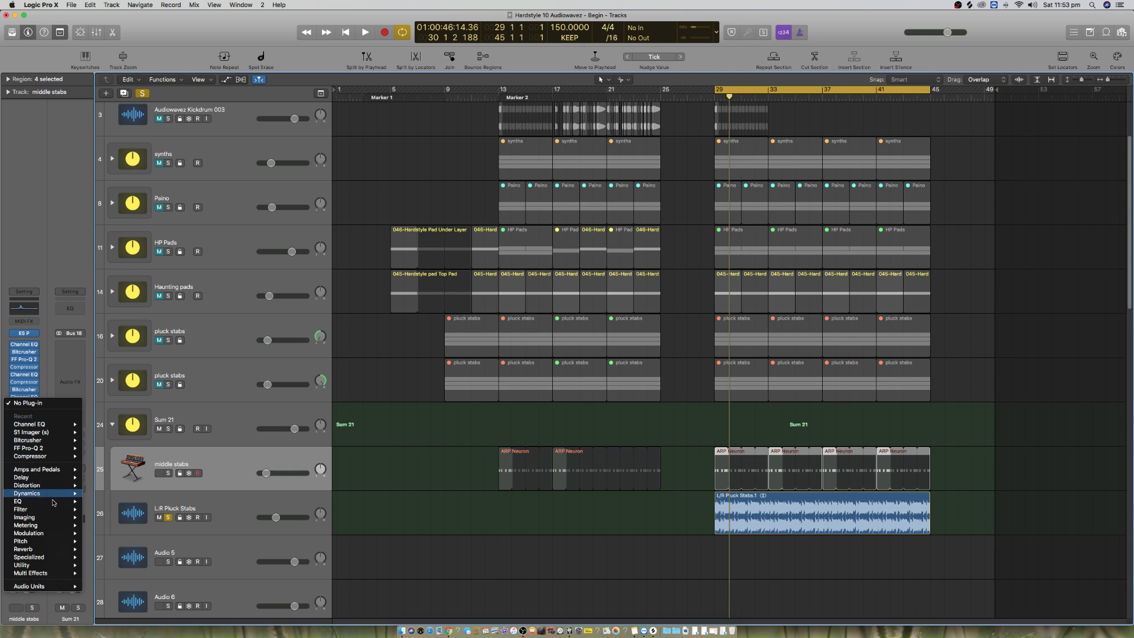
left_click(190, 530)
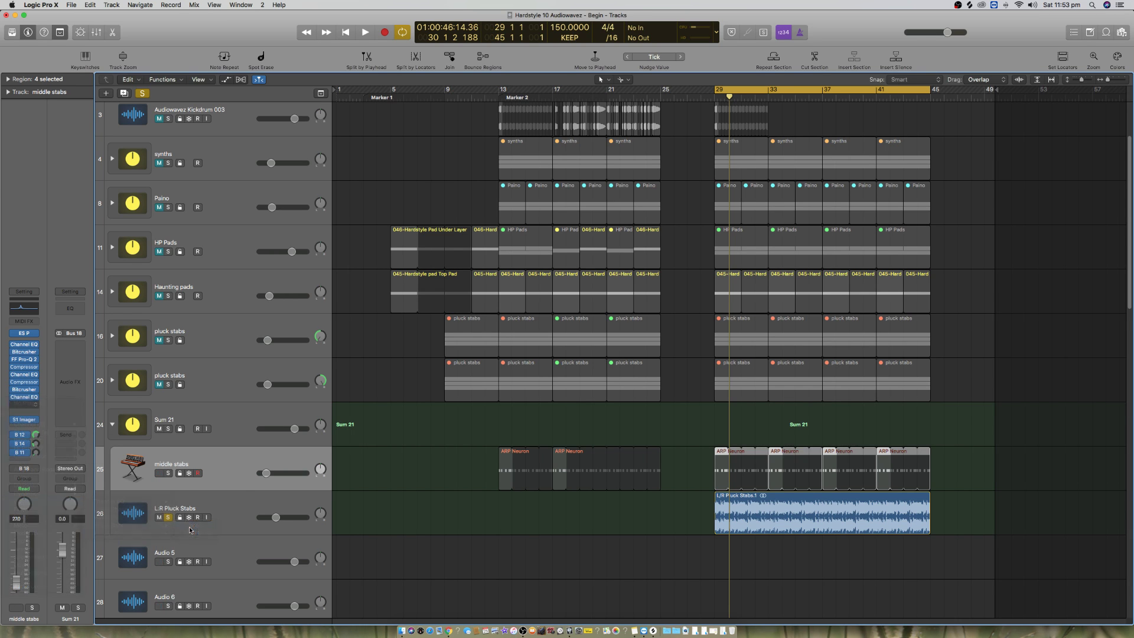
left_click(159, 90)
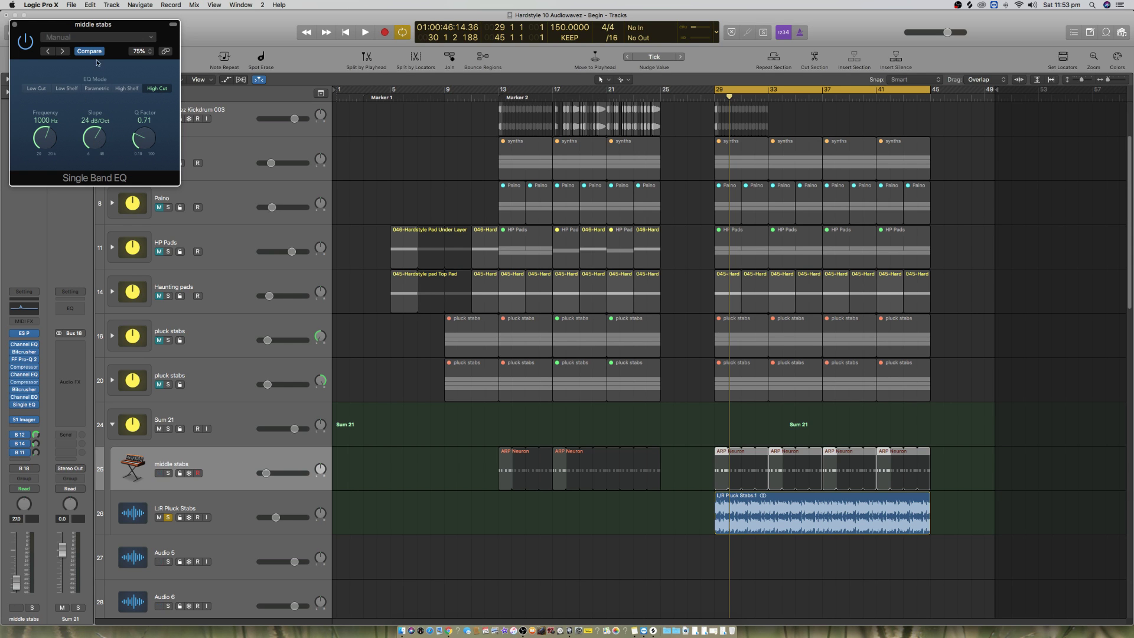
left_click_drag(97, 24, 996, 243)
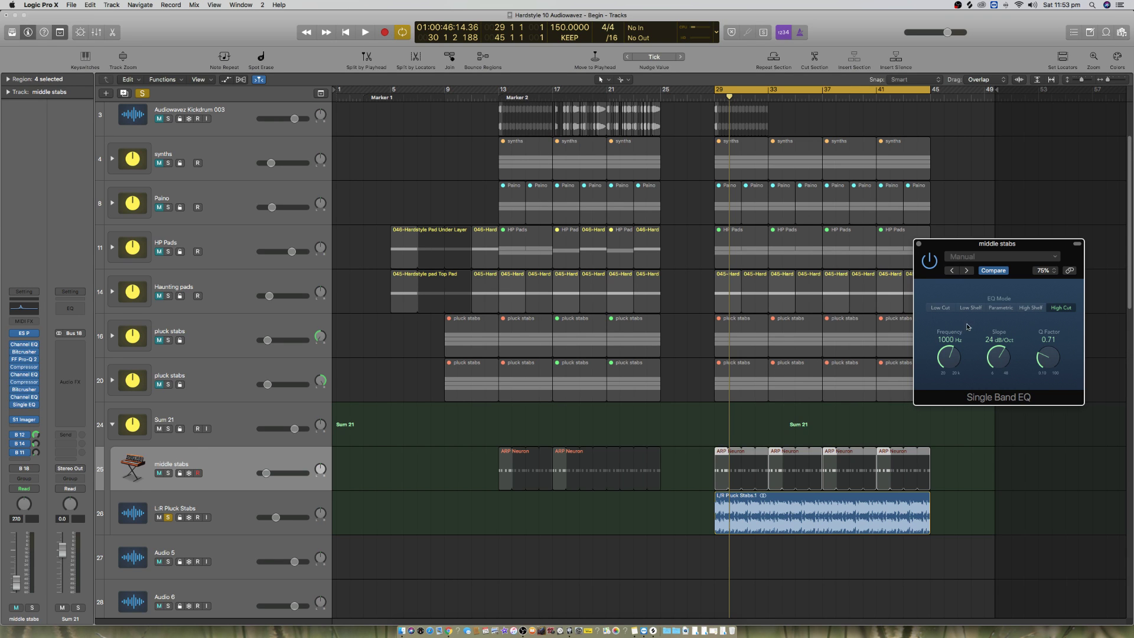
left_click(181, 454)
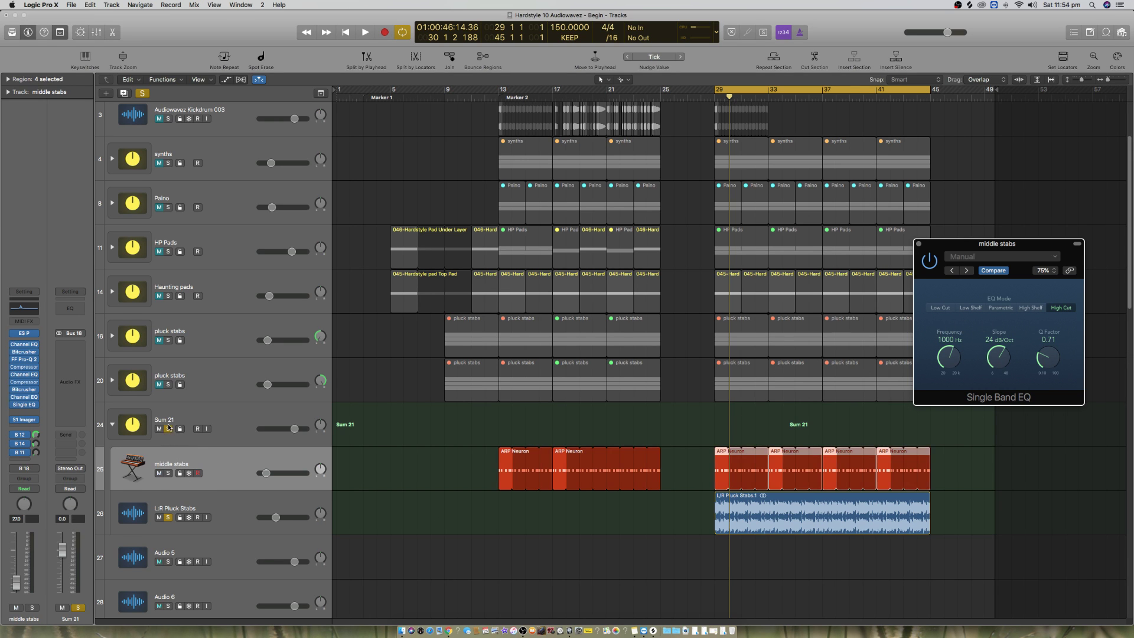
Step: Rename the new summing stack as Plucks and turn off solo on the L/R Pluck Stabs track
left_click(165, 410)
double_click(176, 416)
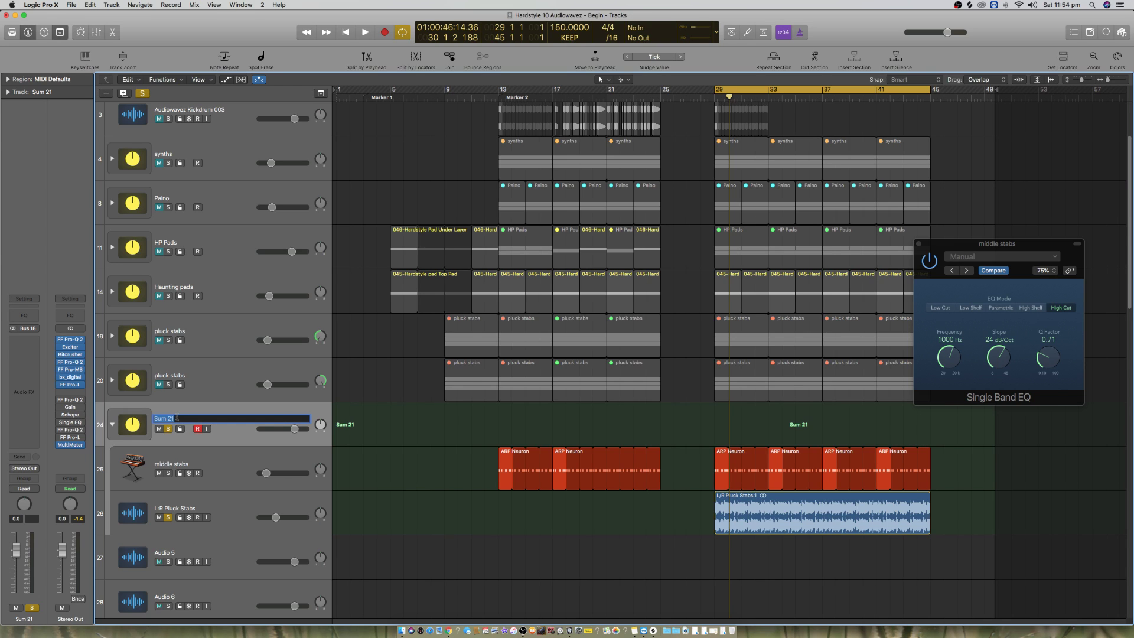
type("P")
key("Return")
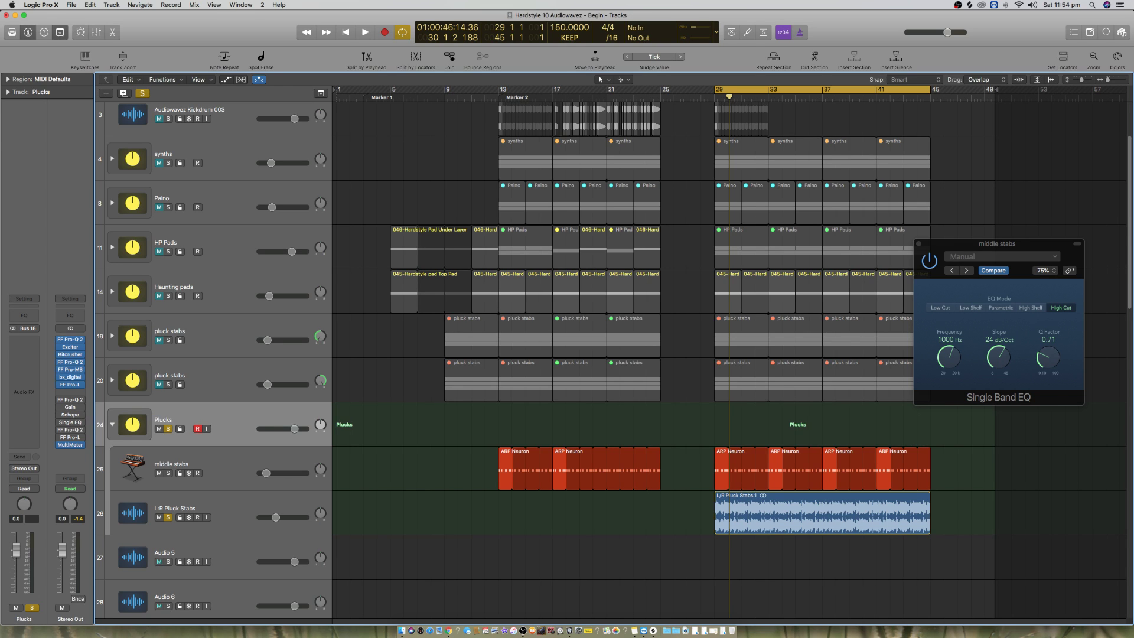
left_click(191, 455)
left_click(168, 518)
left_click(237, 417)
Step: Play the cycle from bar 29 and compare the Plucks stack with L/R Pluck Stabs muted and unmuted
key("space")
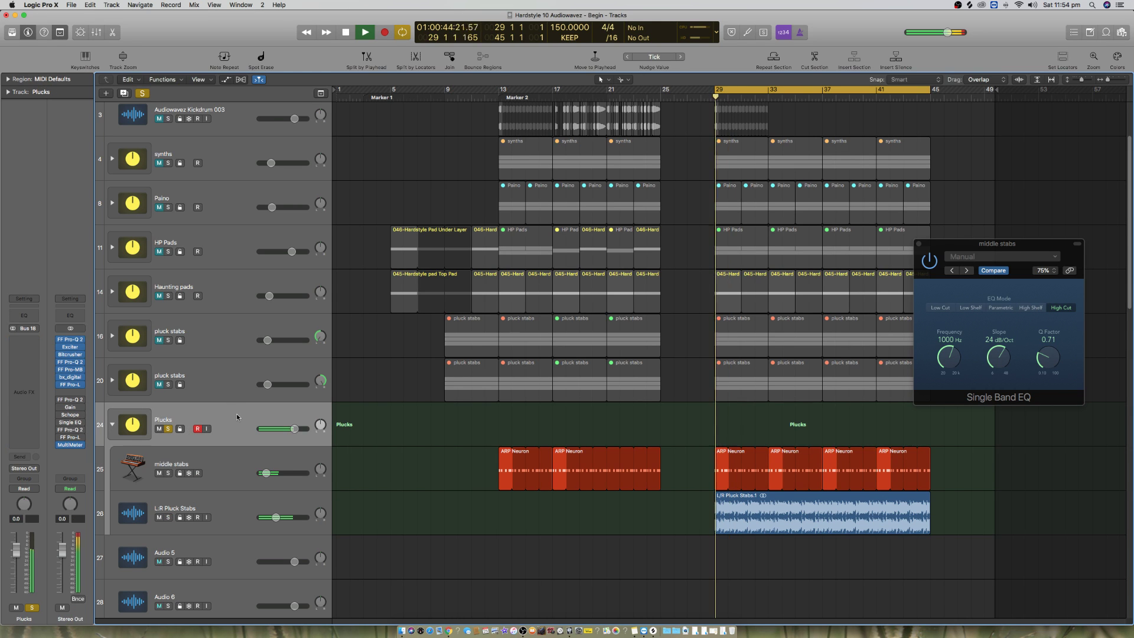
left_click(159, 517)
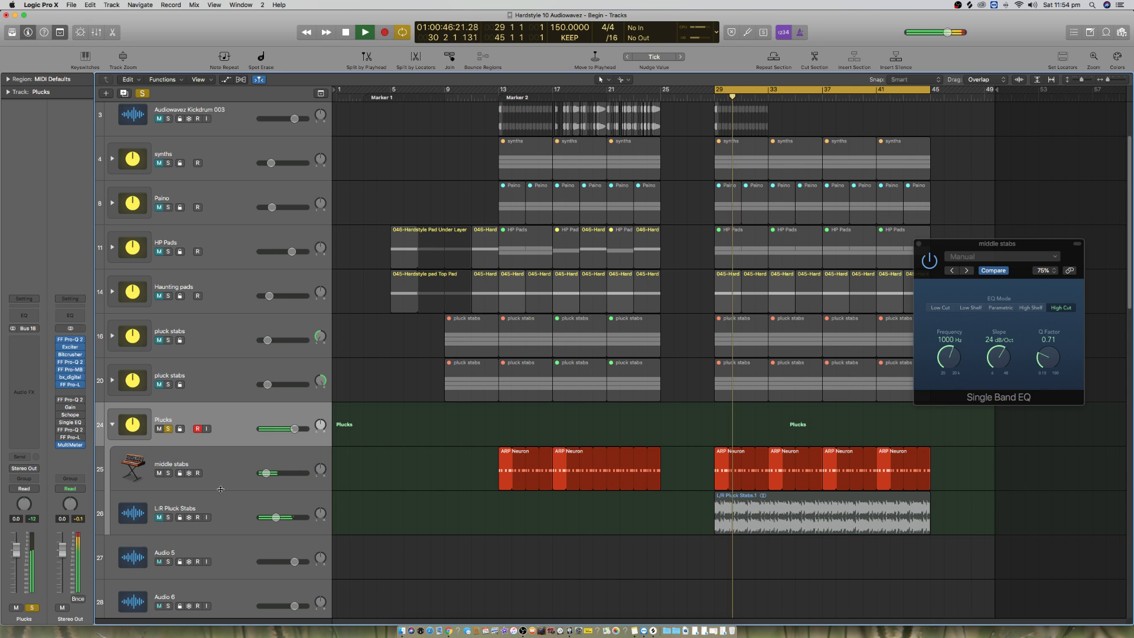
left_click(157, 518)
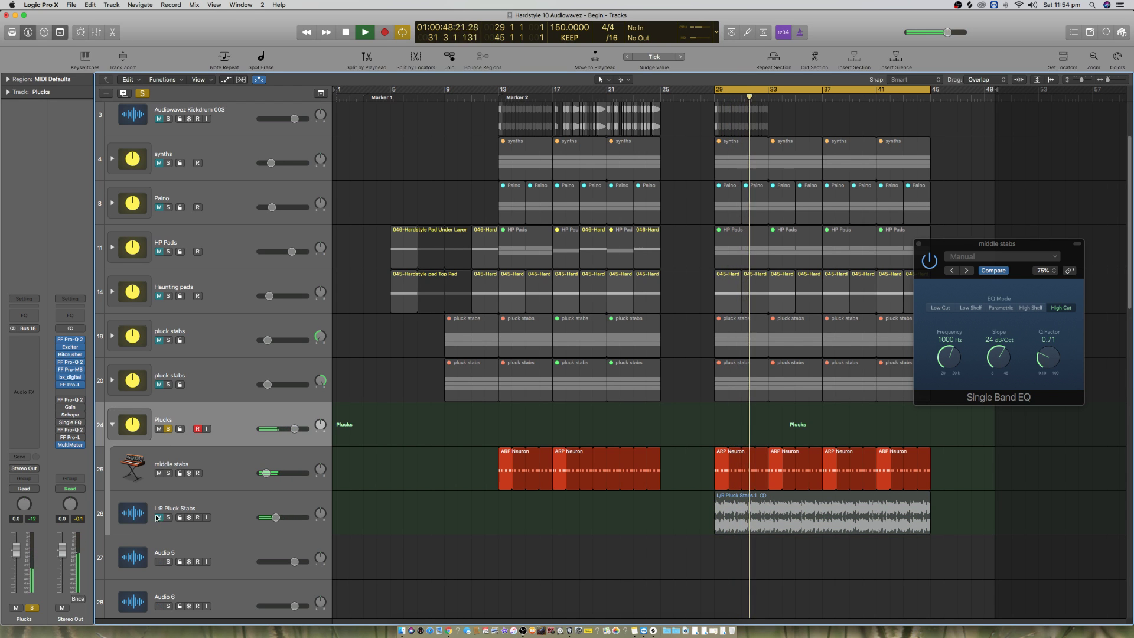
left_click(156, 518)
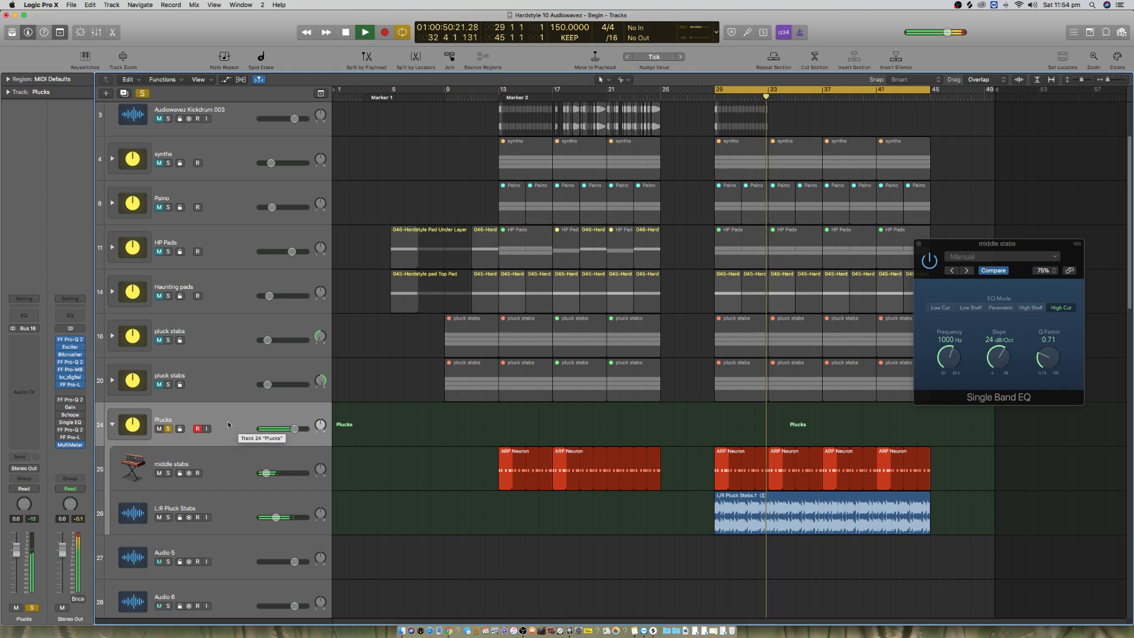
key("space")
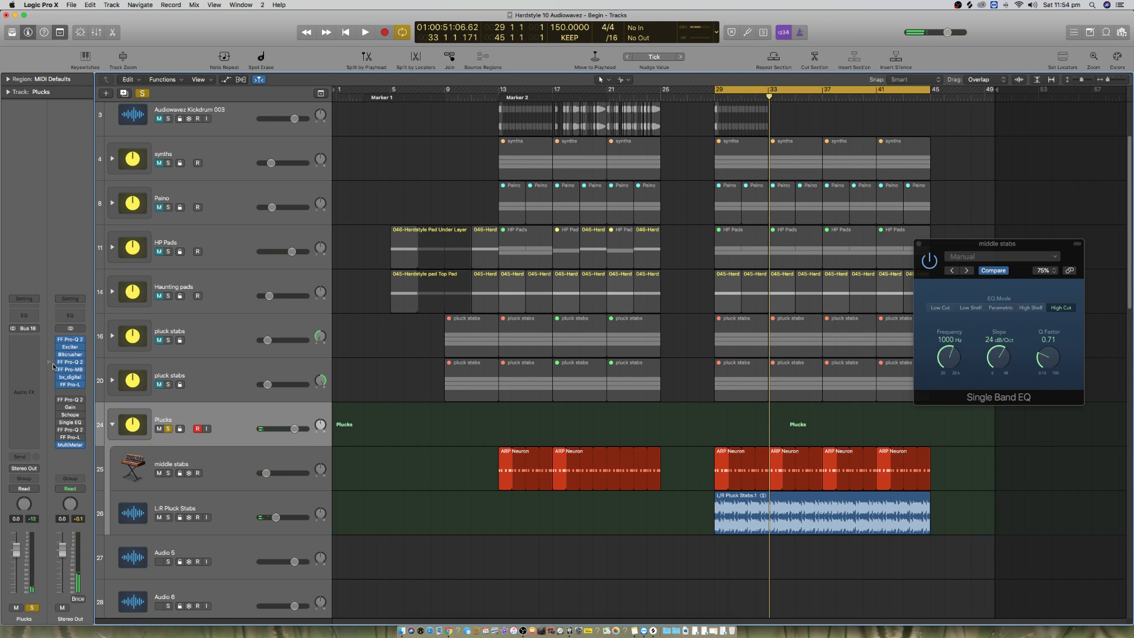
Step: Insert a Compressor on the Plucks stack, move its window over the arrangement and switch its display to Graph
left_click(37, 349)
left_click(38, 347)
left_click(37, 354)
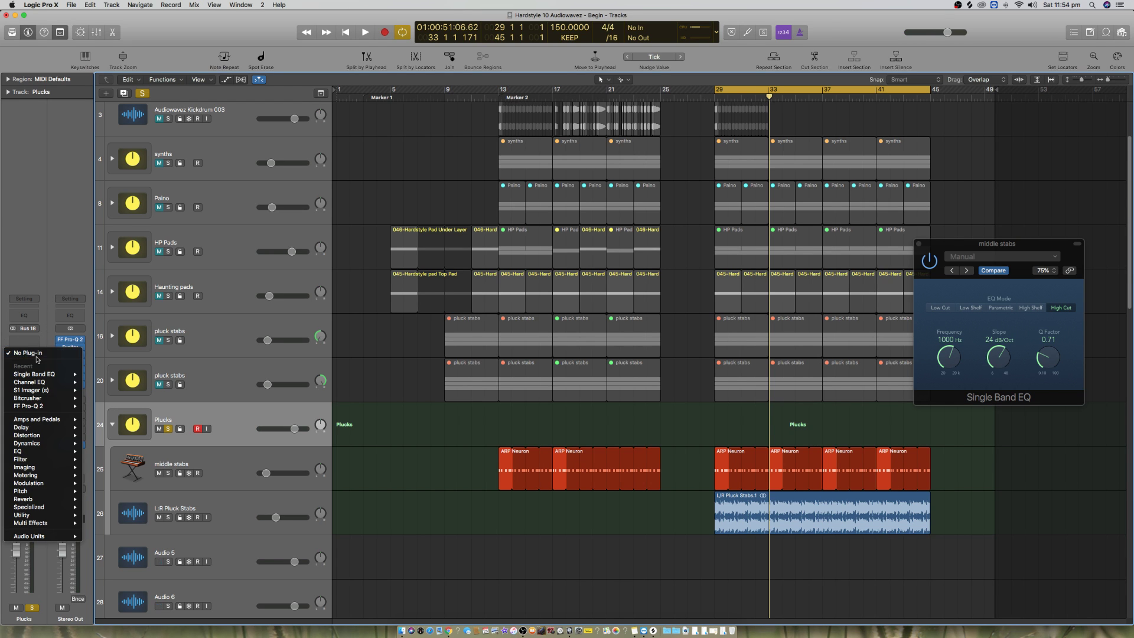
mouse_move(52, 444)
mouse_move(115, 446)
left_click(176, 451)
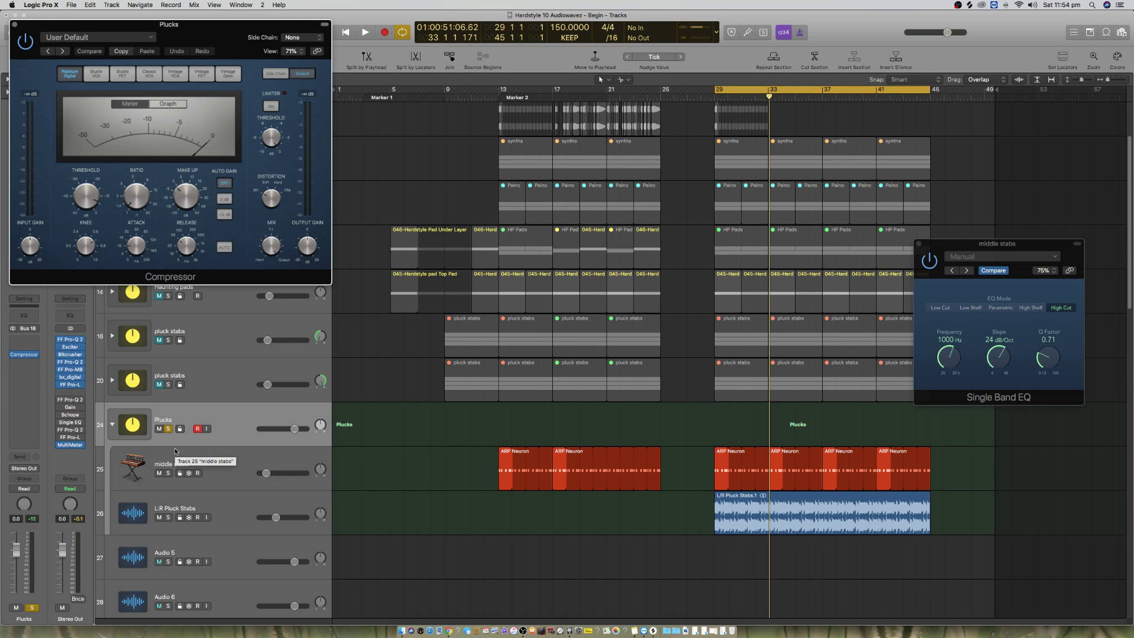
left_click_drag(198, 28, 591, 347)
left_click(569, 424)
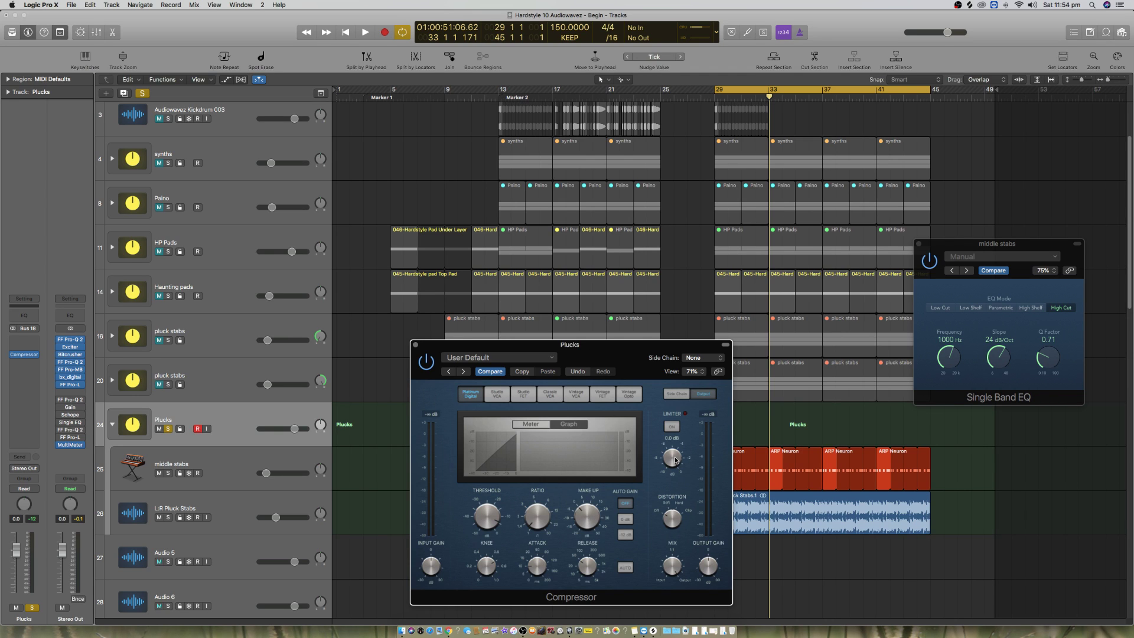
Step: Set the Plucks compressor's auto gain to -12 dB and its threshold to -15.0 dB during playback, and close the plug-in window
left_click(625, 534)
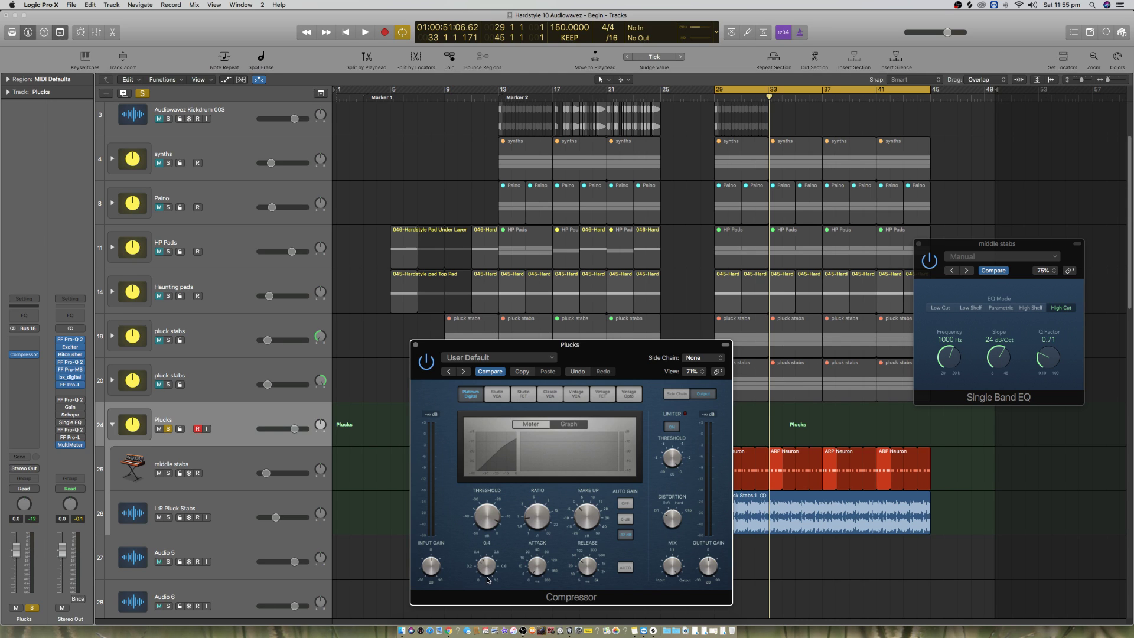
mouse_move(487, 518)
left_mouse_down()
mouse_move(497, 511)
mouse_move(489, 538)
left_mouse_up()
key("space")
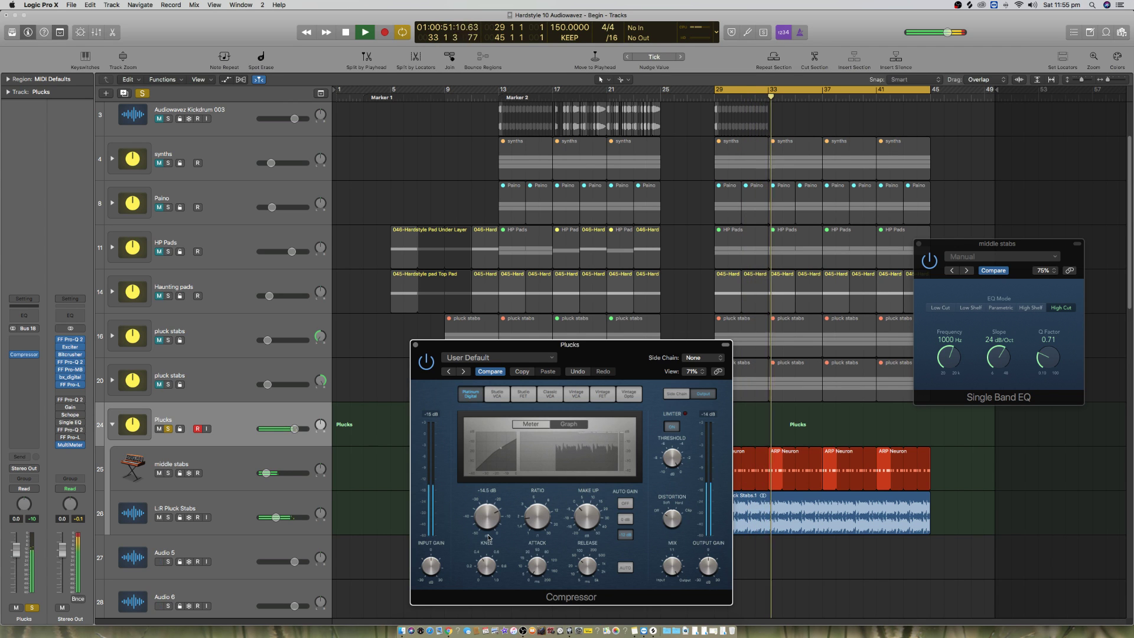
left_click_drag(488, 536, 488, 538)
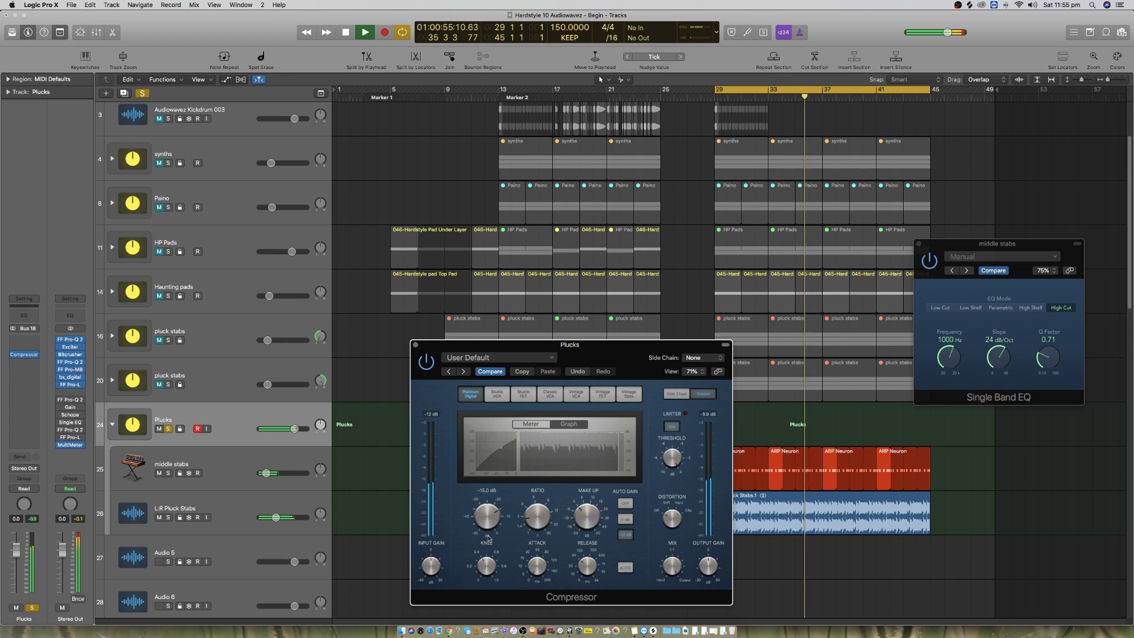
key("space")
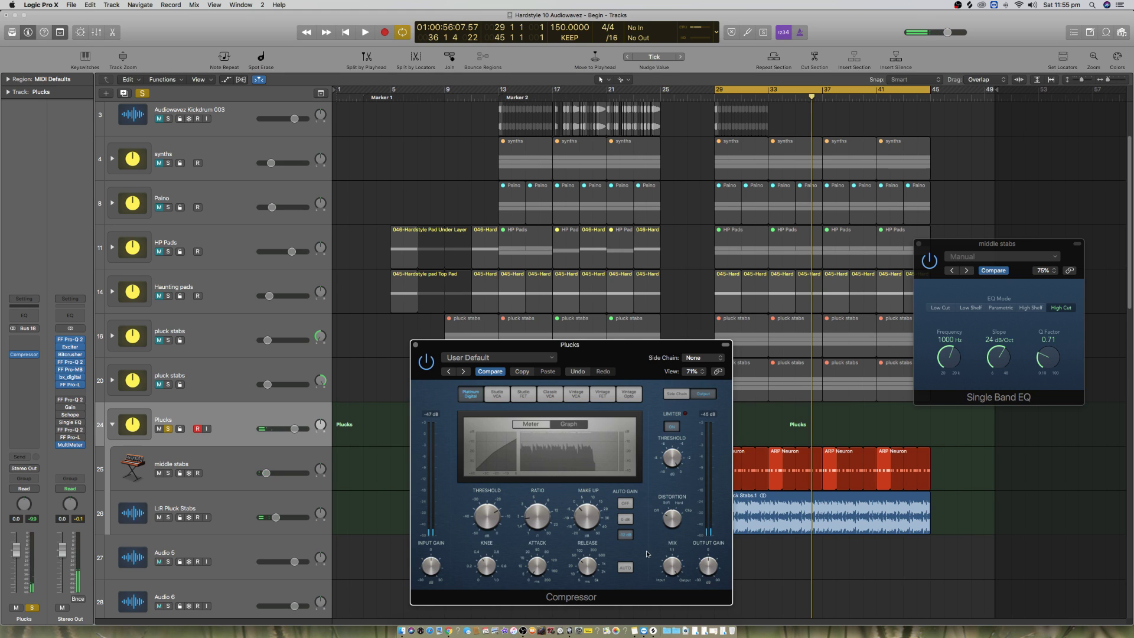
left_click(416, 345)
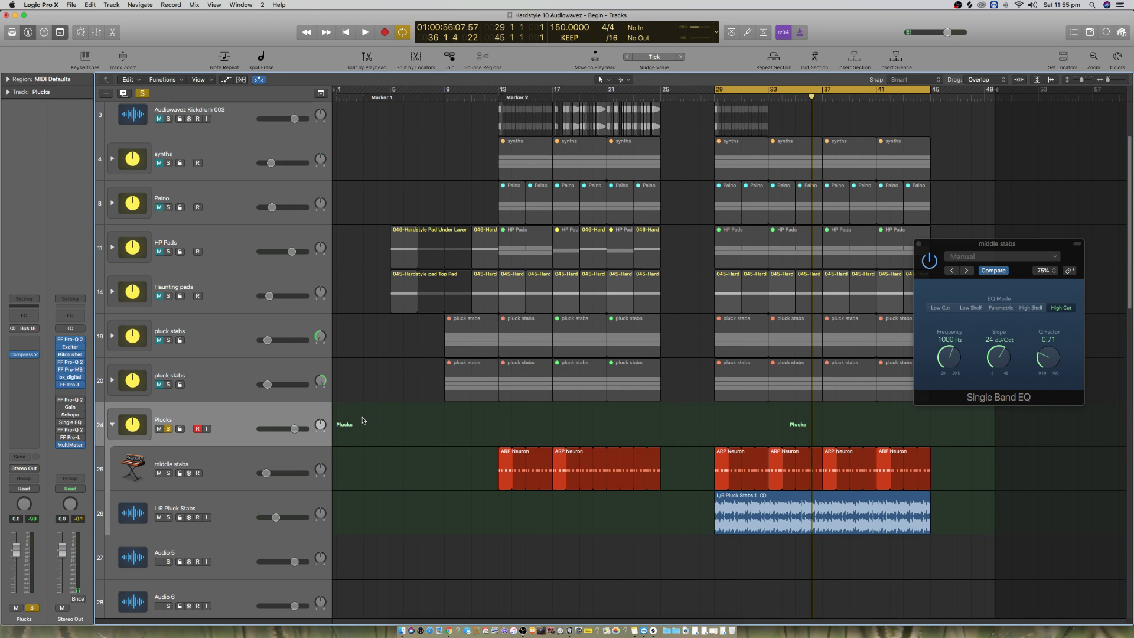
Step: Select all regions on the middle stabs track and name them after the track
left_click(228, 451)
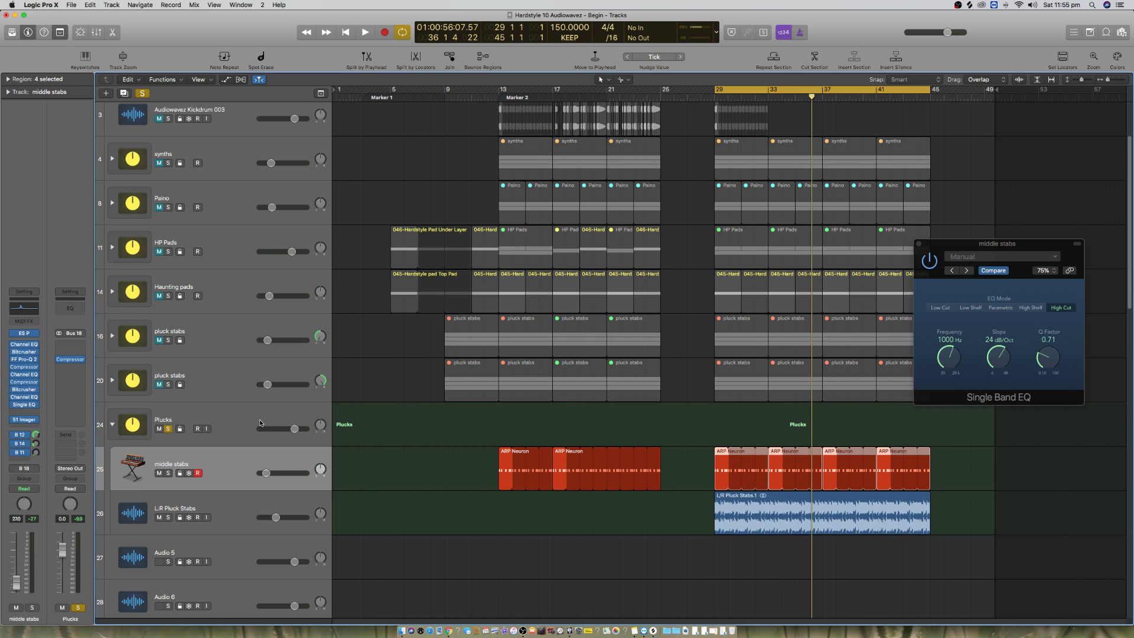
left_click_drag(471, 461, 934, 472)
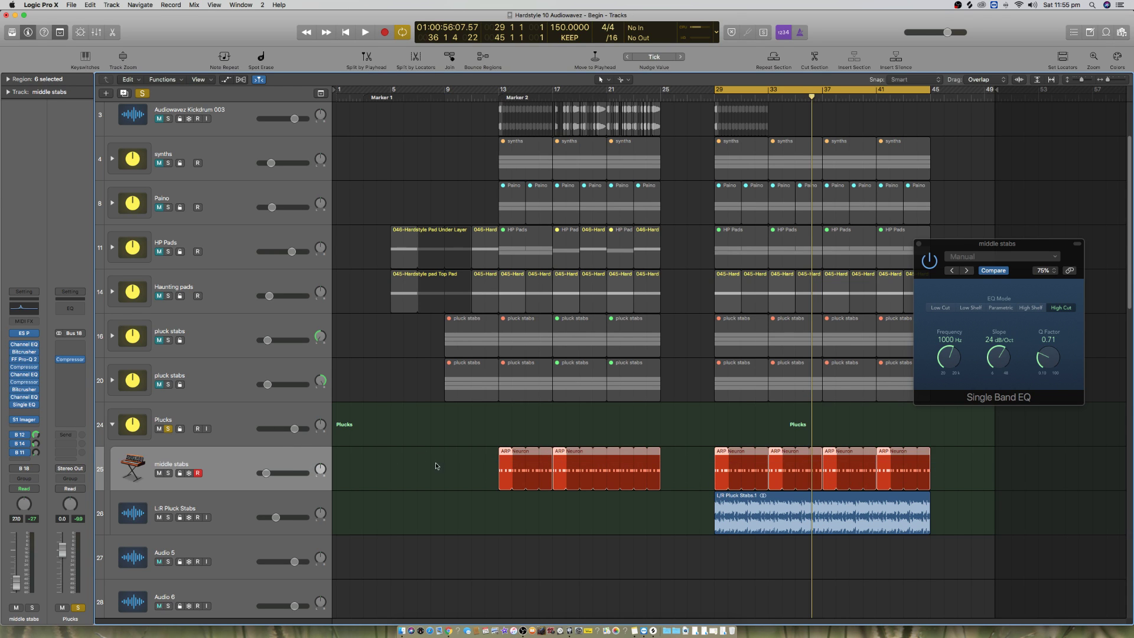
right_click(501, 454)
left_click(534, 466)
Step: Raise the middle stabs Single Band EQ's high-cut frequency to 20000 Hz during playback and compare with L/R Pluck Stabs muted and unmuted
key("space")
left_click_drag(949, 359, 950, 276)
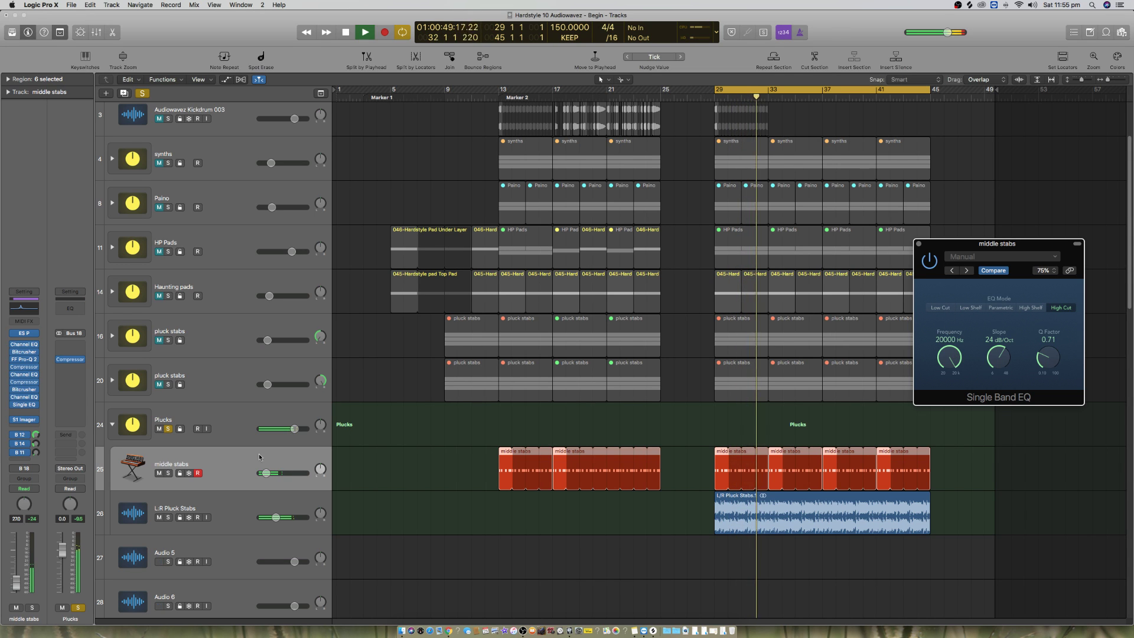
left_click(160, 517)
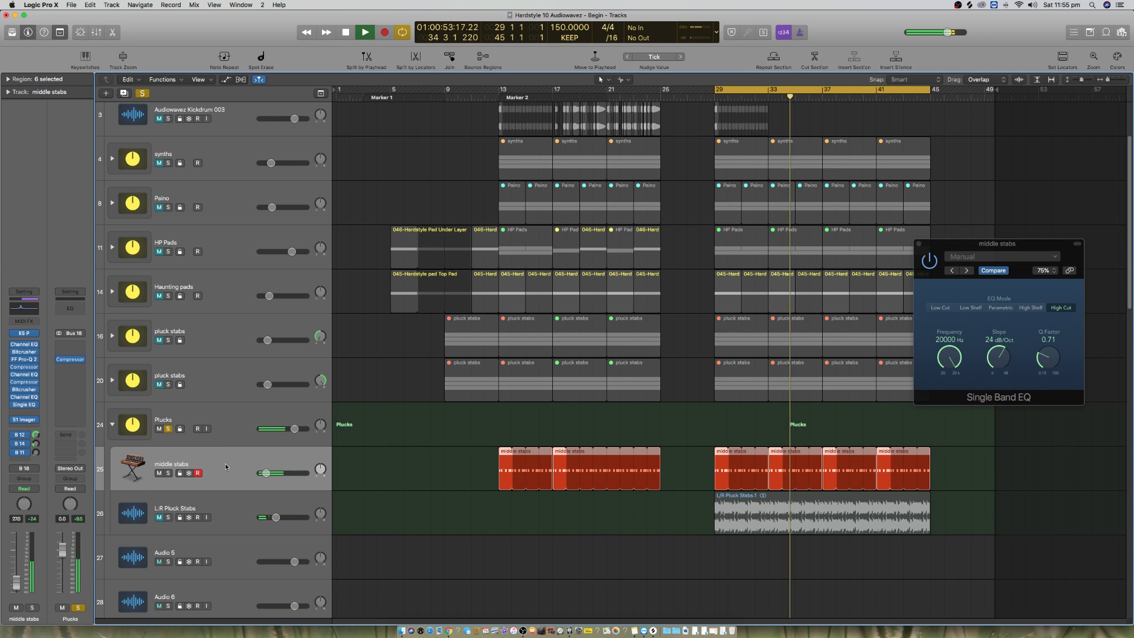
left_click(163, 521)
Step: Lower the L/R Pluck Stabs track volume to -14.0 dB while the cycle plays
left_click(211, 501)
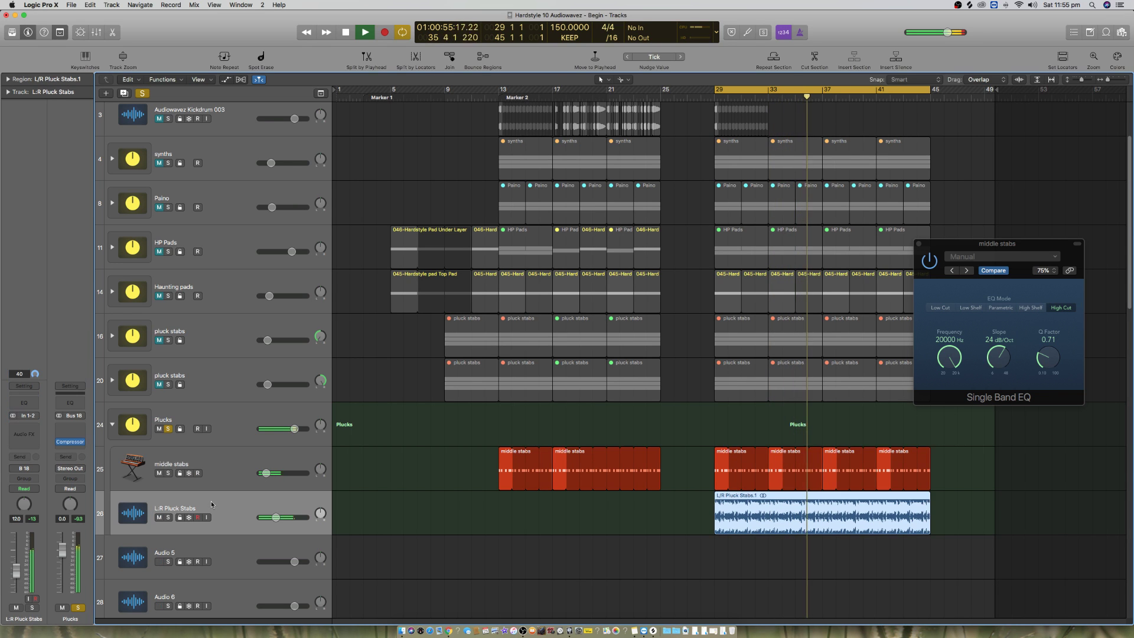
left_click_drag(17, 574, 17, 574)
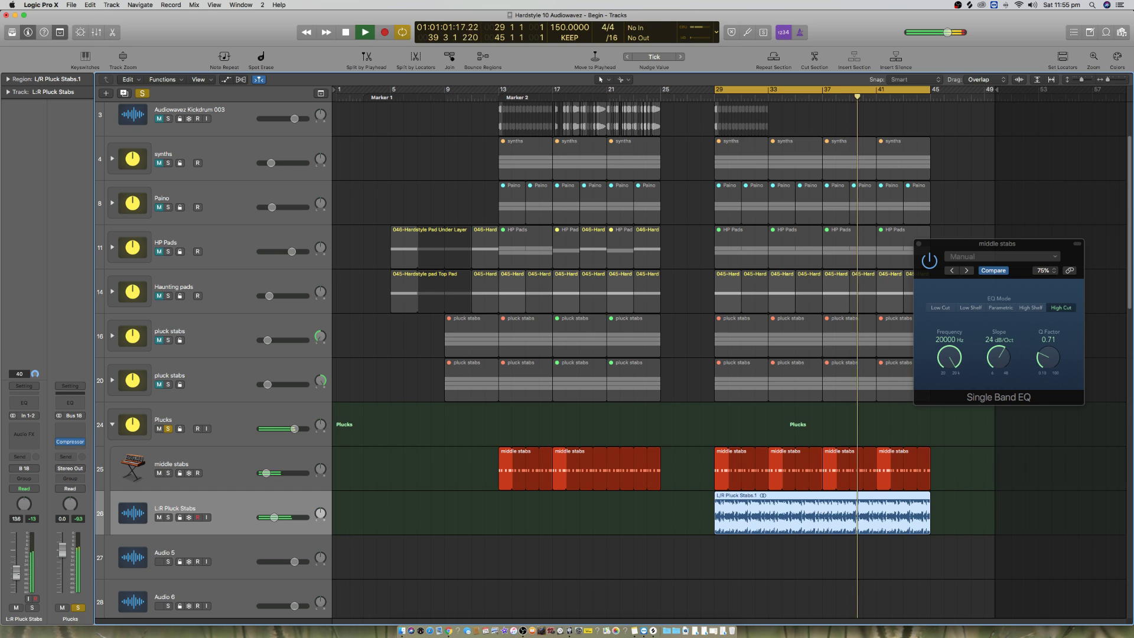
key("space")
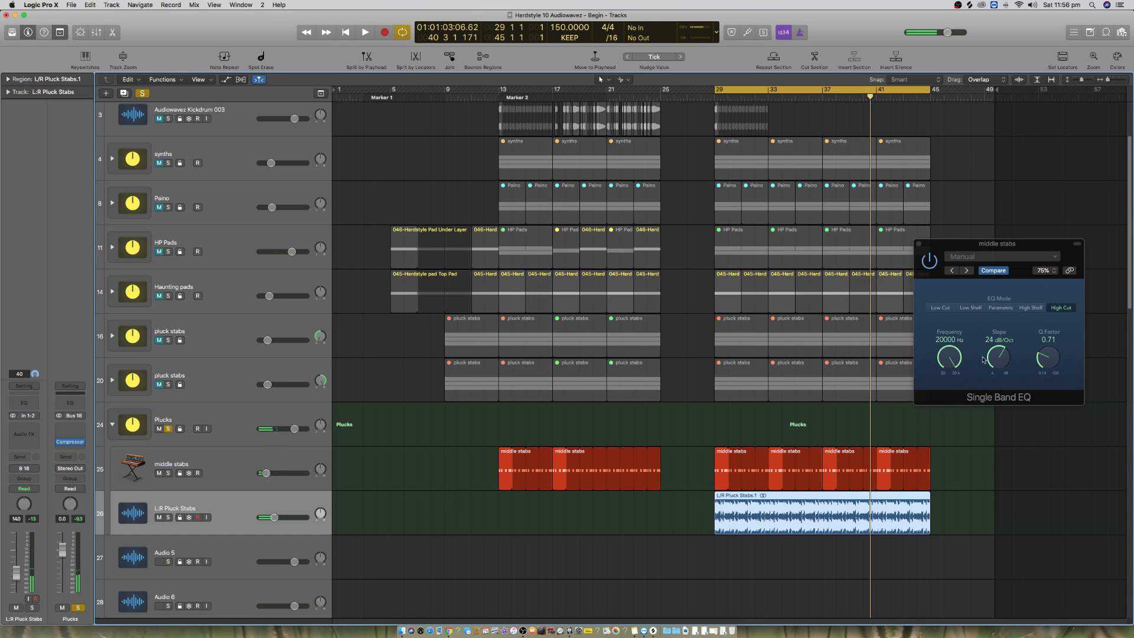
Step: Play the cycle again and sweep the high-cut frequency of the middle stabs Single Band EQ
key("space")
left_click_drag(953, 354, 964, 333)
key("space")
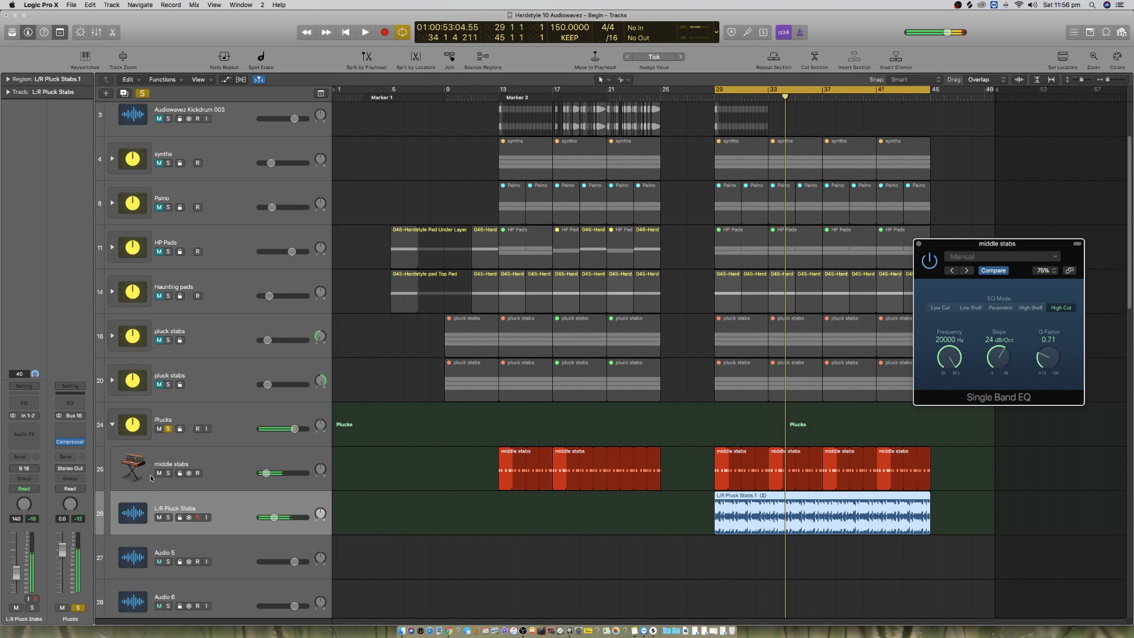
Step: Switch the middle stabs Single Band EQ to Low Cut and lower its frequency to 7100 Hz while L/R Pluck Stabs is temporarily muted
left_click(166, 473)
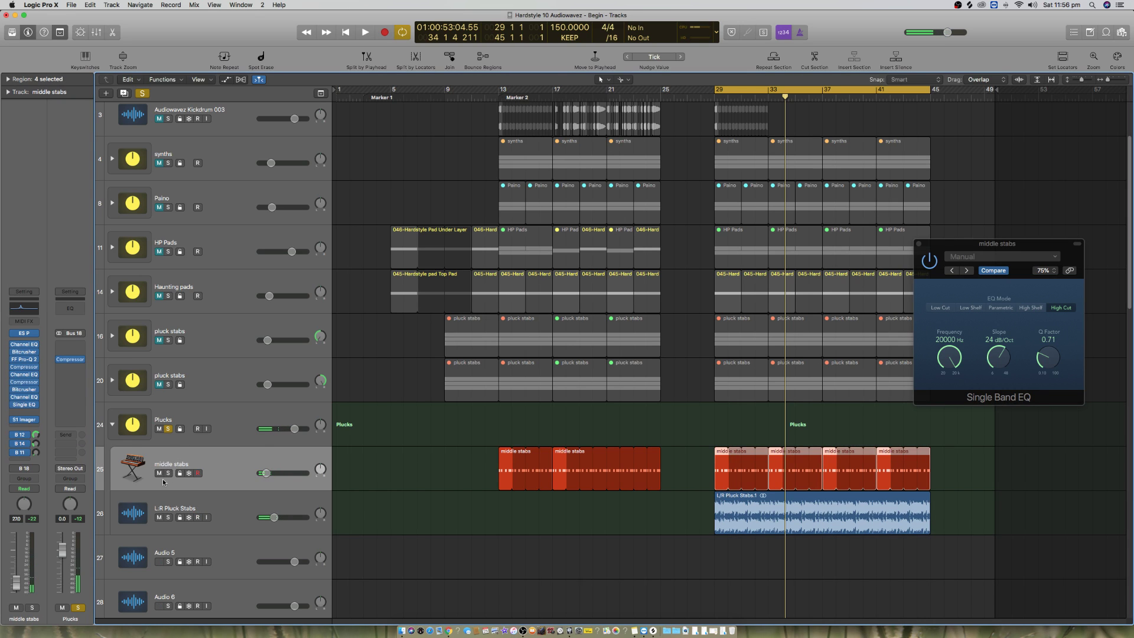
left_click(941, 308)
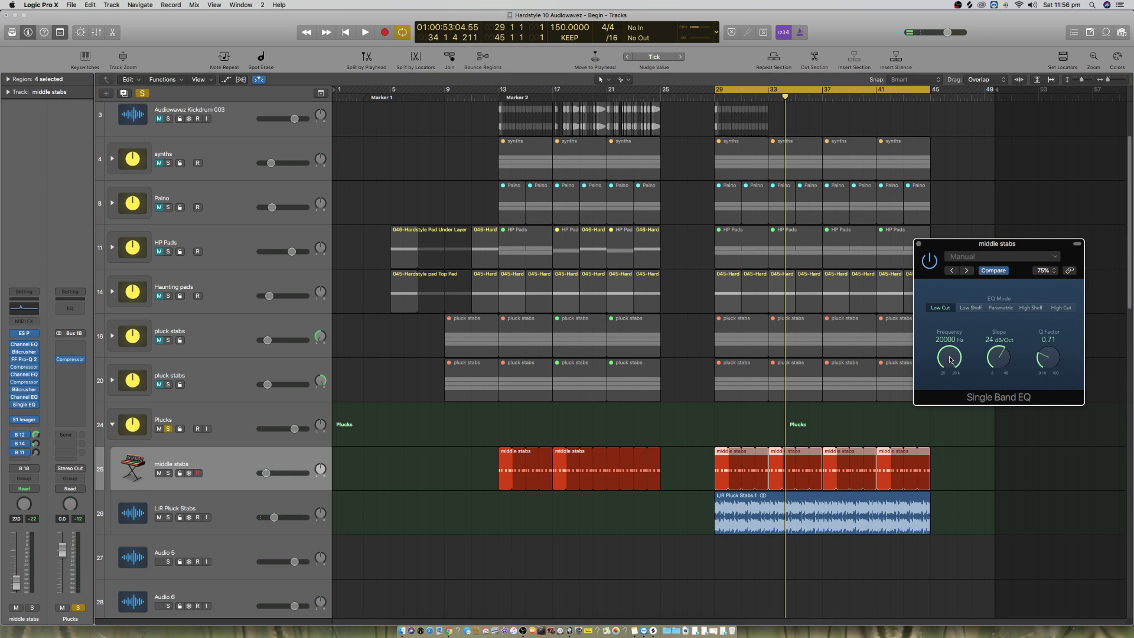
key("space")
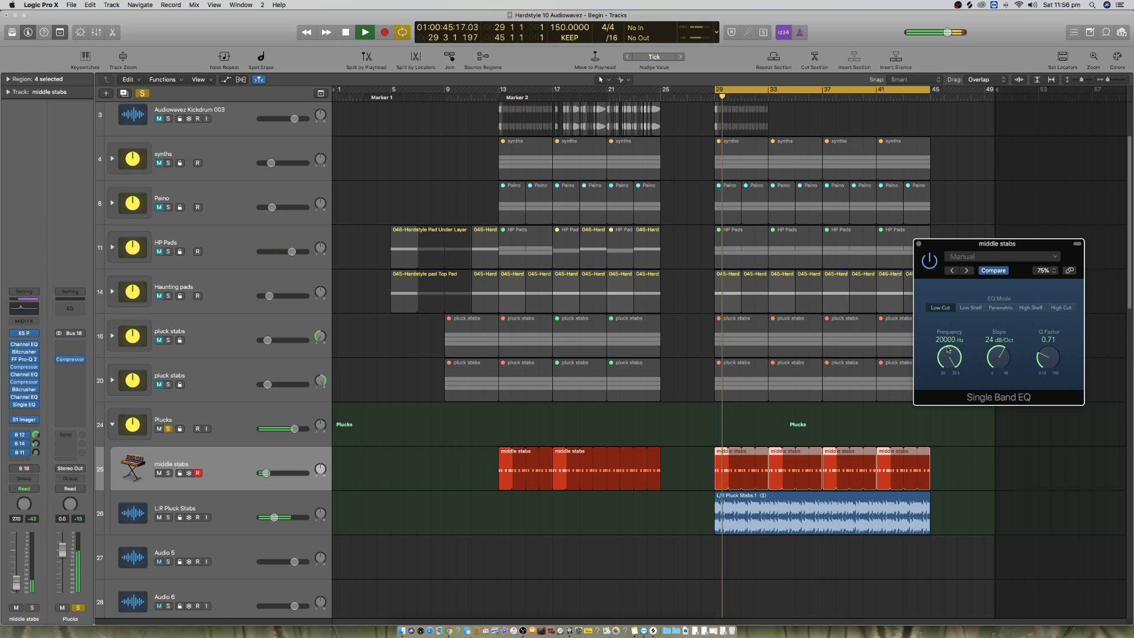
left_click(159, 517)
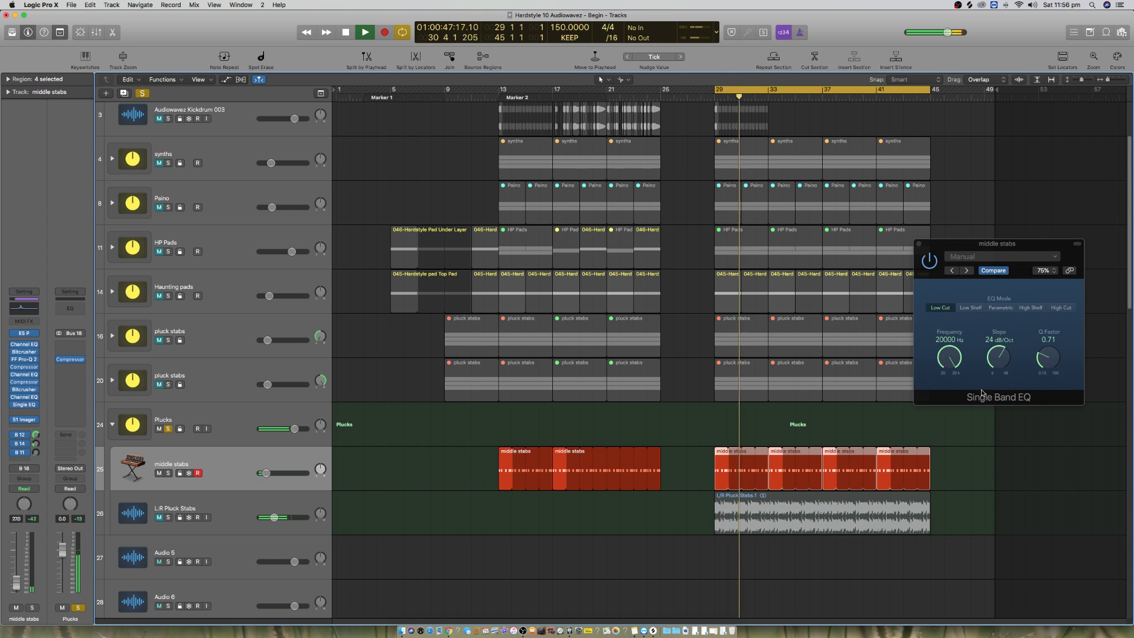
mouse_move(950, 355)
left_mouse_down()
mouse_move(944, 412)
mouse_move(941, 375)
left_mouse_up()
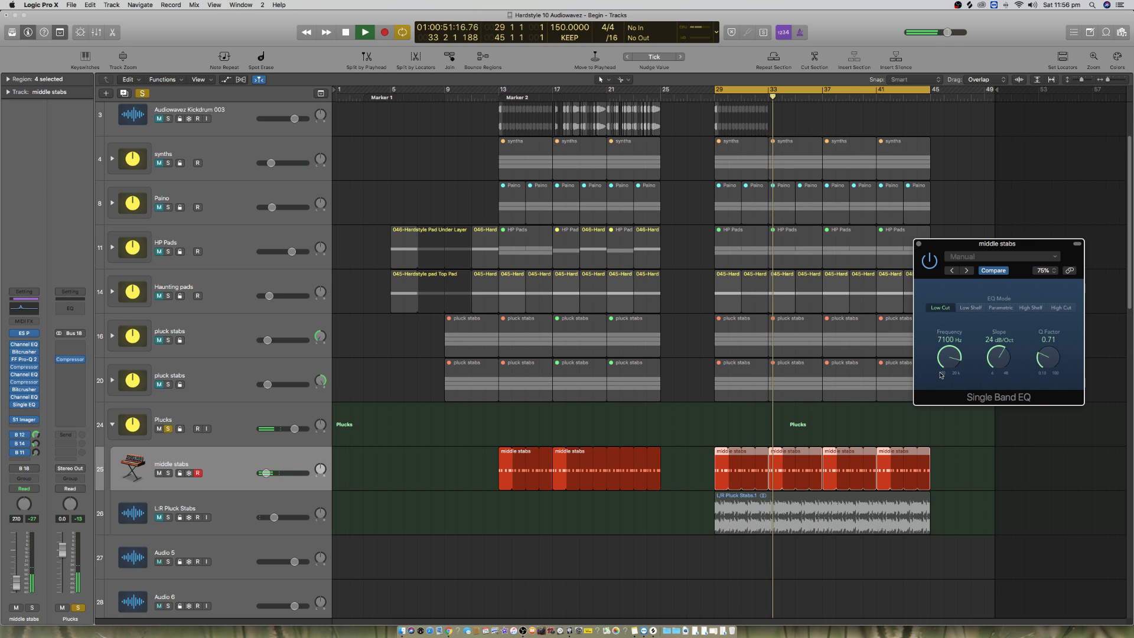
left_click(159, 517)
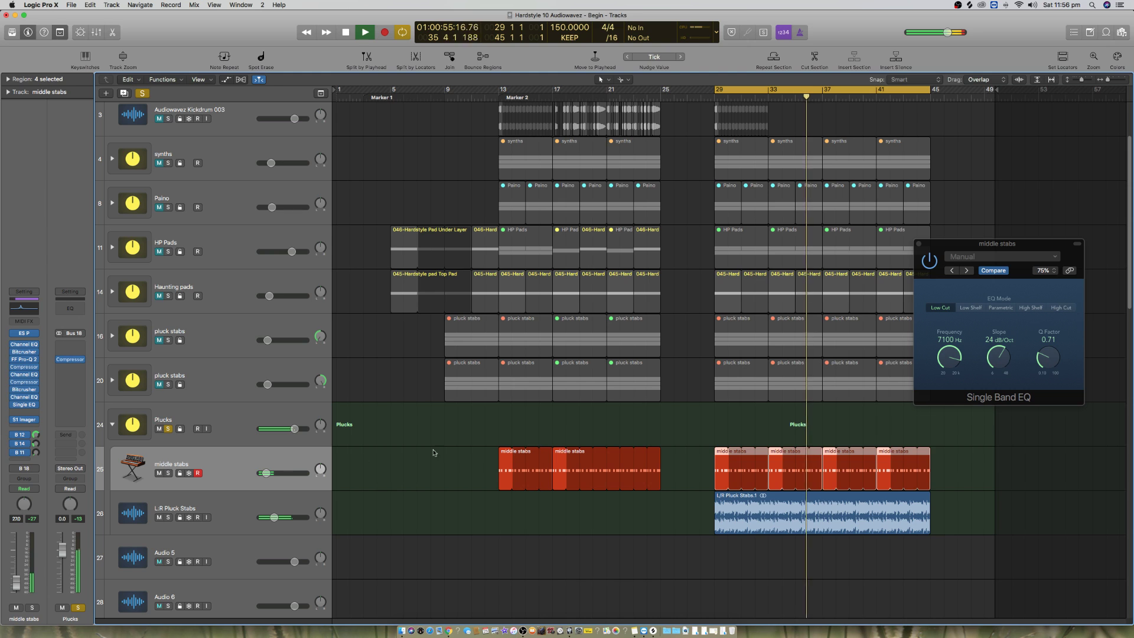
Step: Set the middle stabs Single Band EQ's low-cut frequency to 20.0 Hz, stop playback and close the EQ window
left_click_drag(954, 356, 970, 480)
key("space")
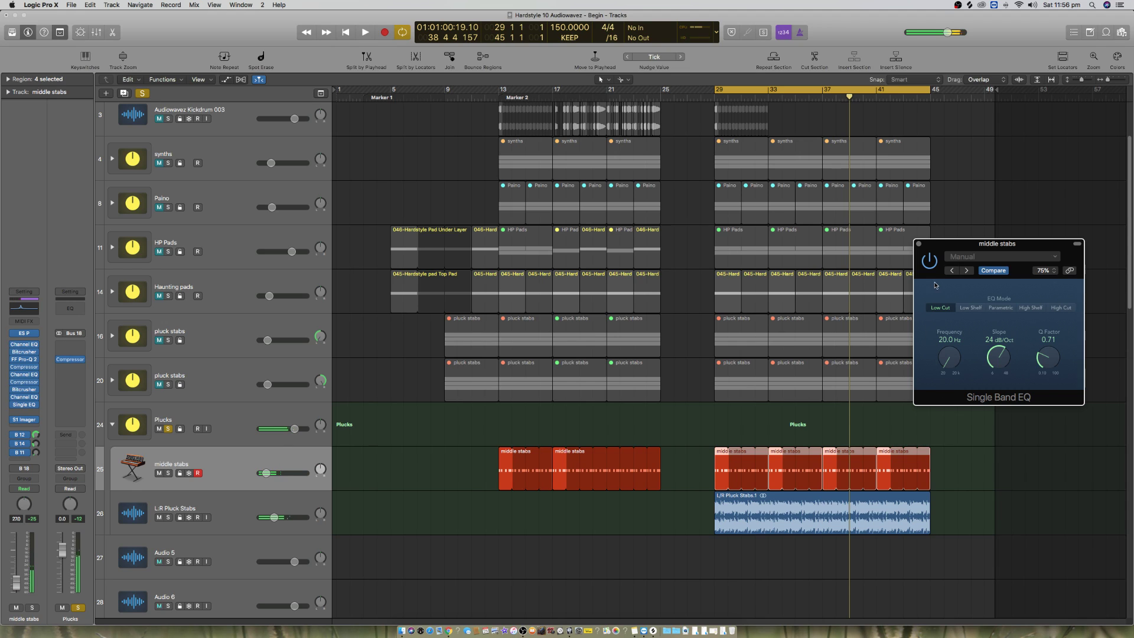
left_click(919, 244)
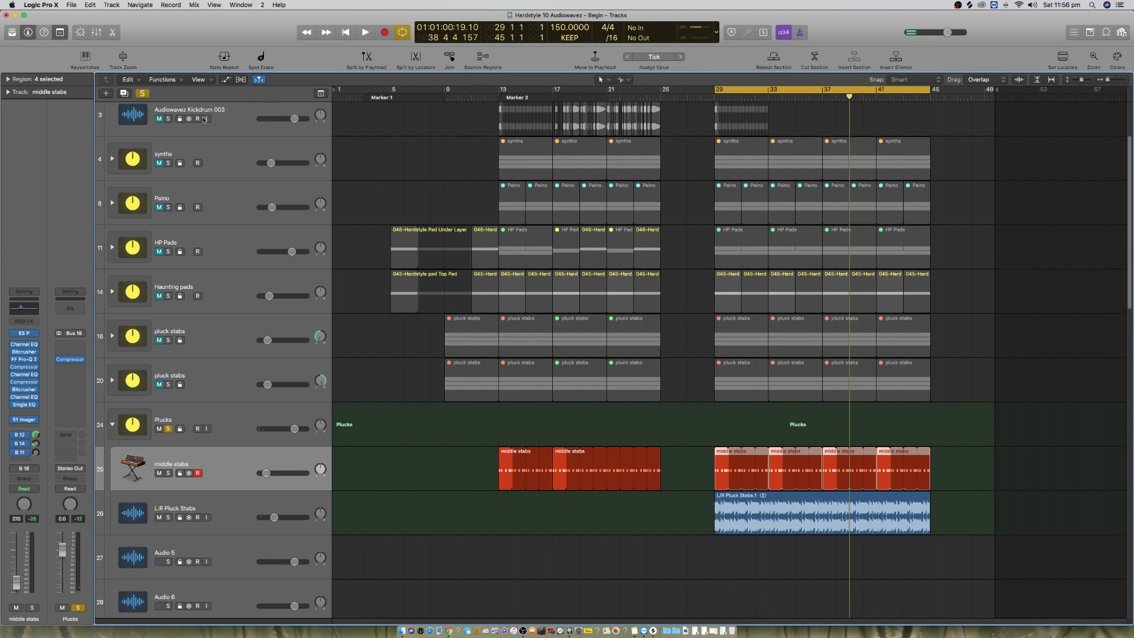
Step: Show track automation and set the middle stabs lane to the Single EQ Frequency parameter
left_click(226, 79)
left_click(263, 479)
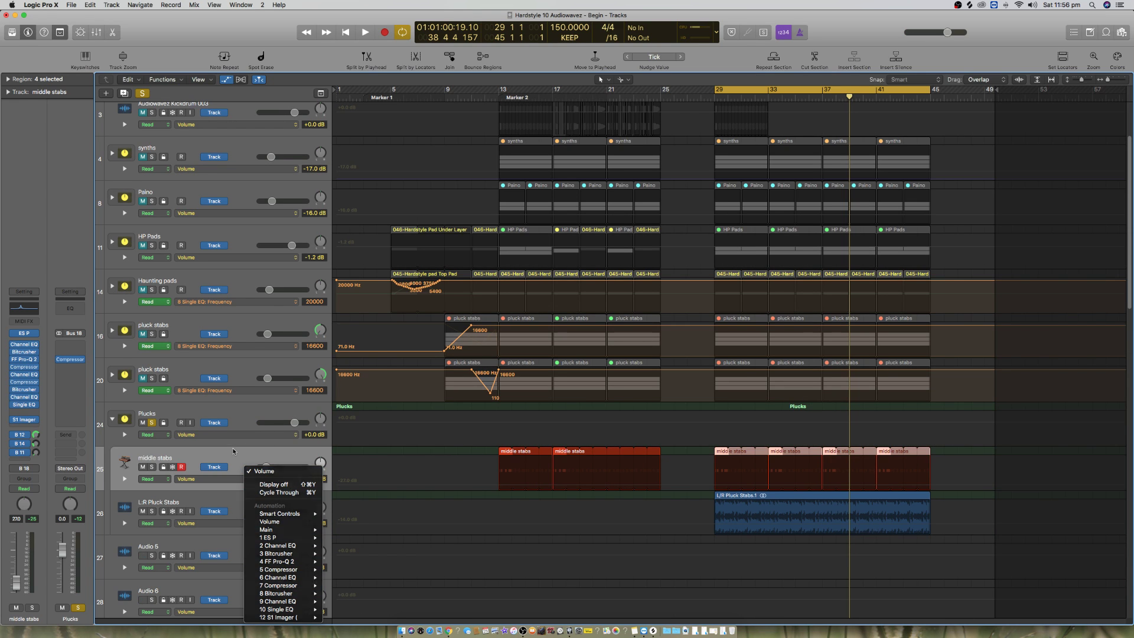
left_click(237, 458)
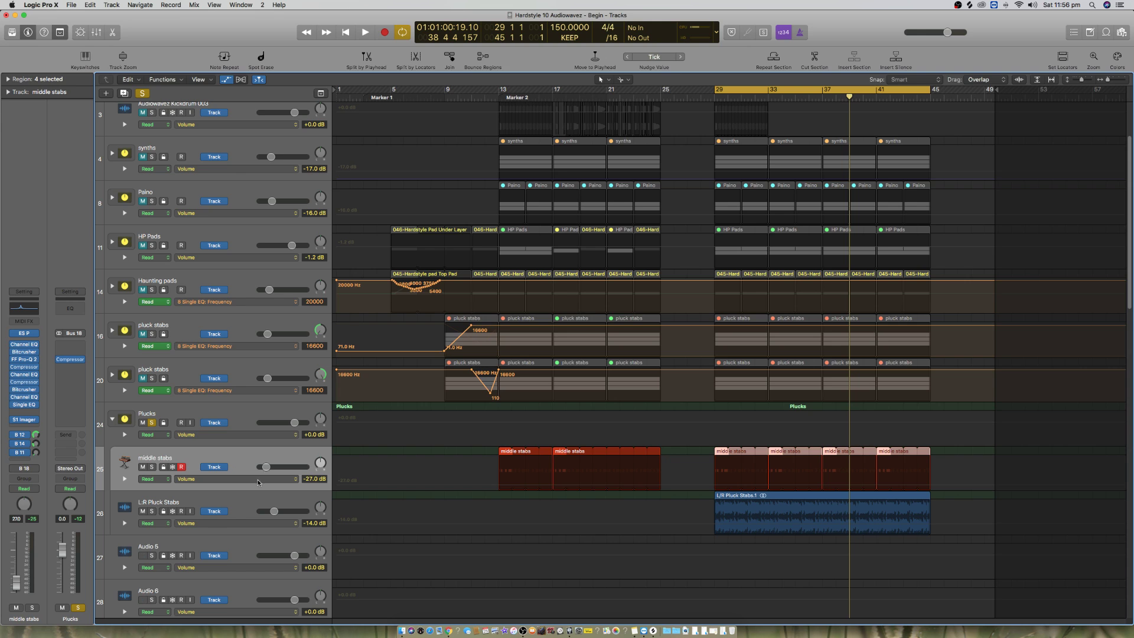
left_click(259, 479)
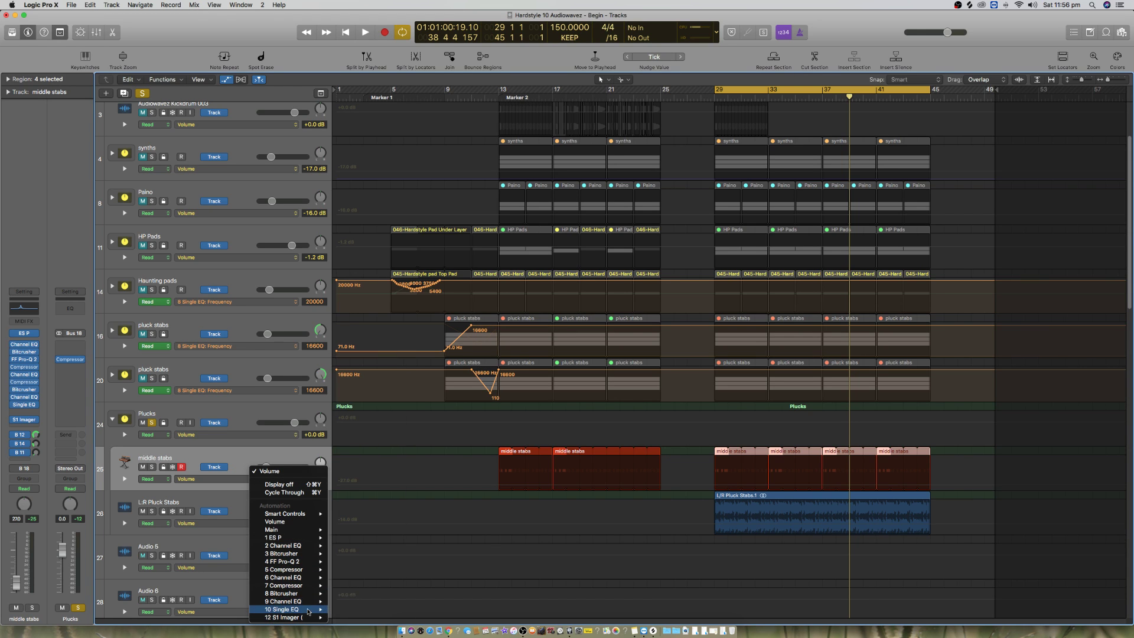
mouse_move(308, 611)
left_click(366, 587)
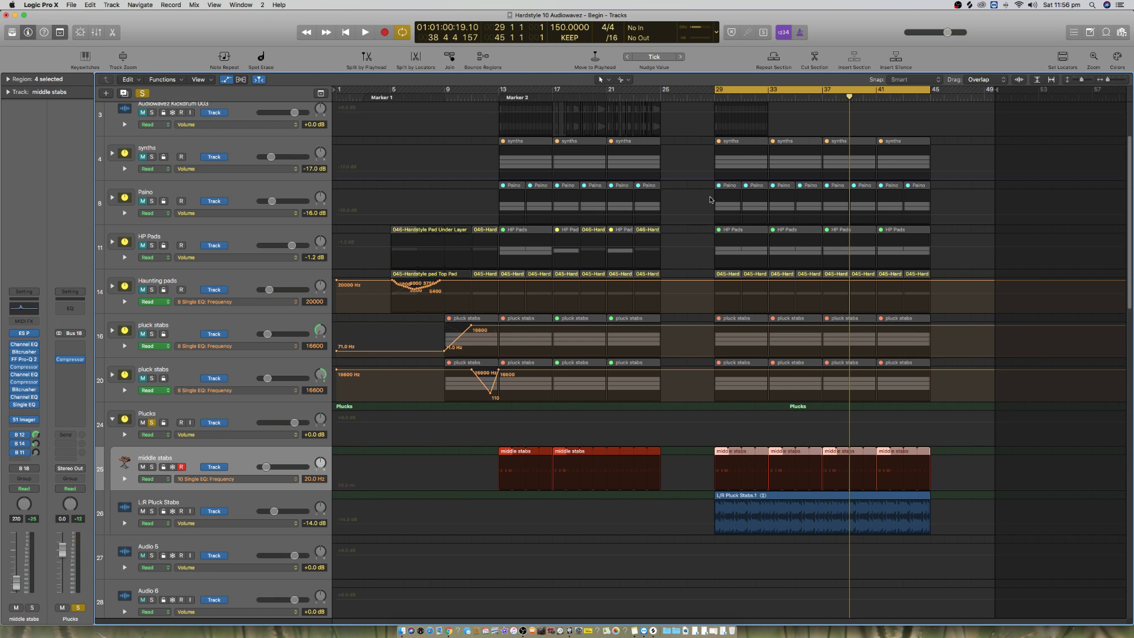
Step: Draw a Single EQ Frequency automation ramp on middle stabs that starts at 20000 Hz at bar 29 and falls to 20.0 Hz at bar 45
key("z")
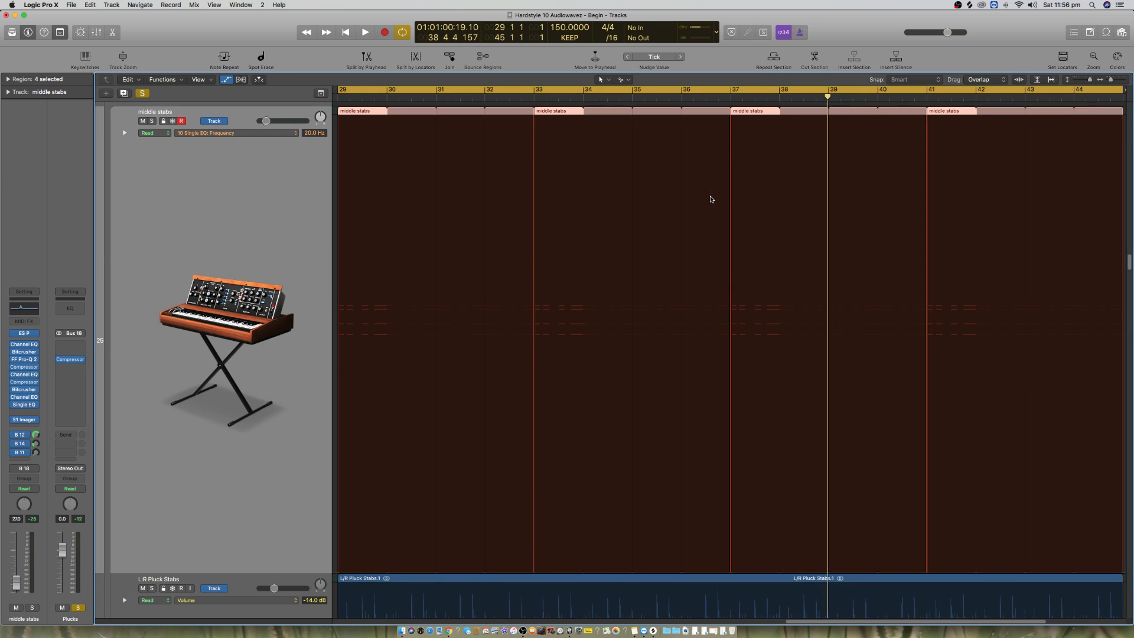
key("z")
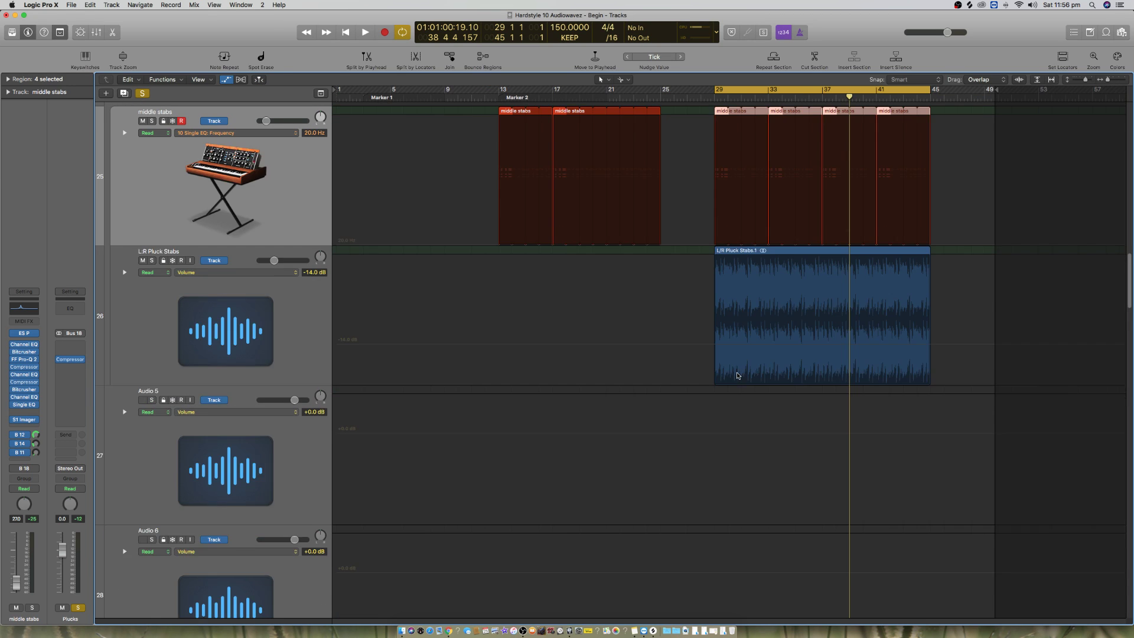
left_click(686, 223)
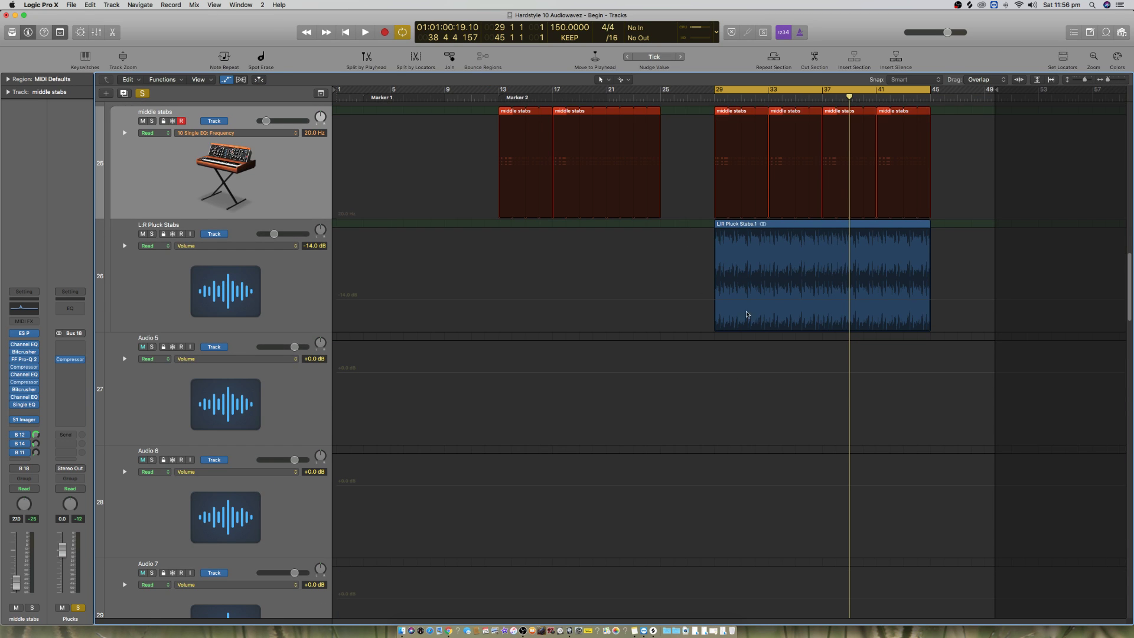
key("z")
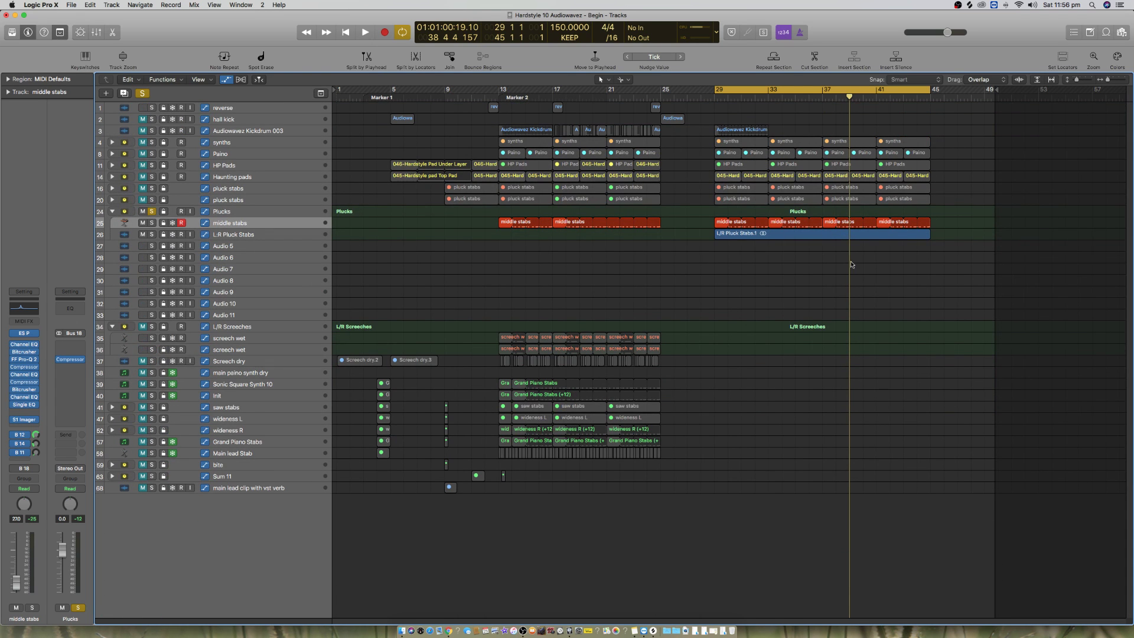
left_click_drag(978, 124, 769, 219)
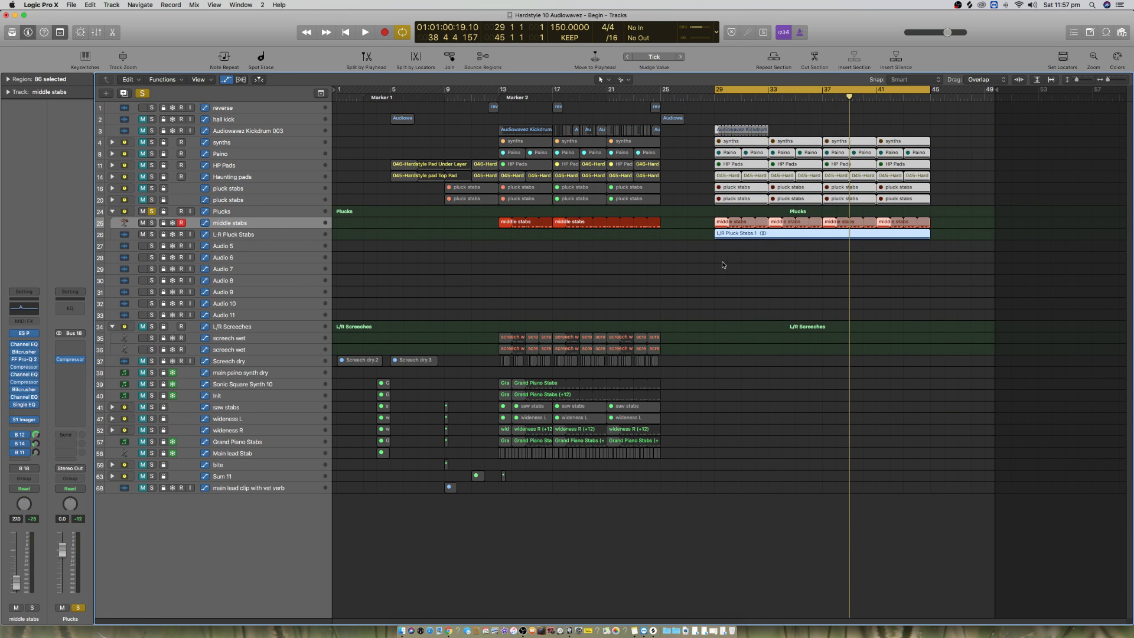
key("z")
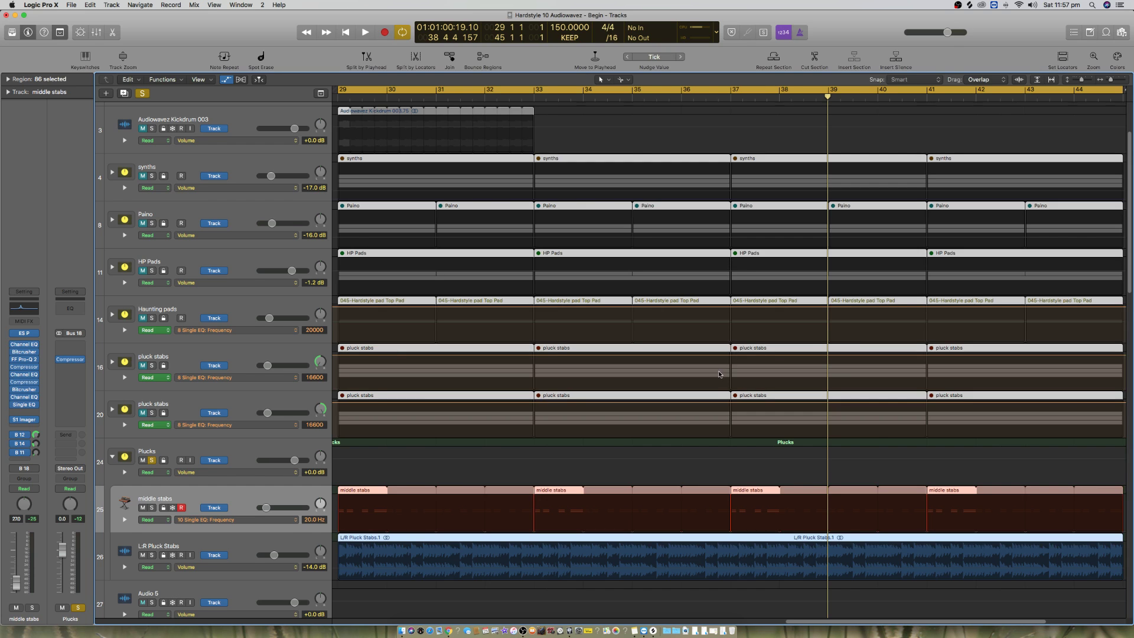
key("z")
left_click(590, 471)
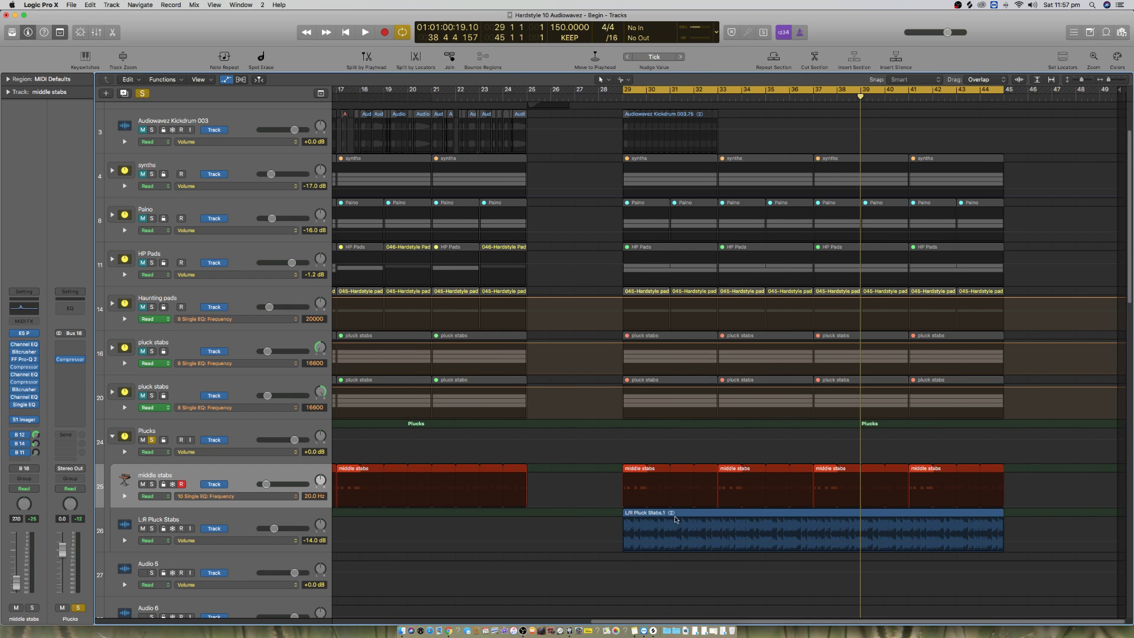
left_click(622, 508)
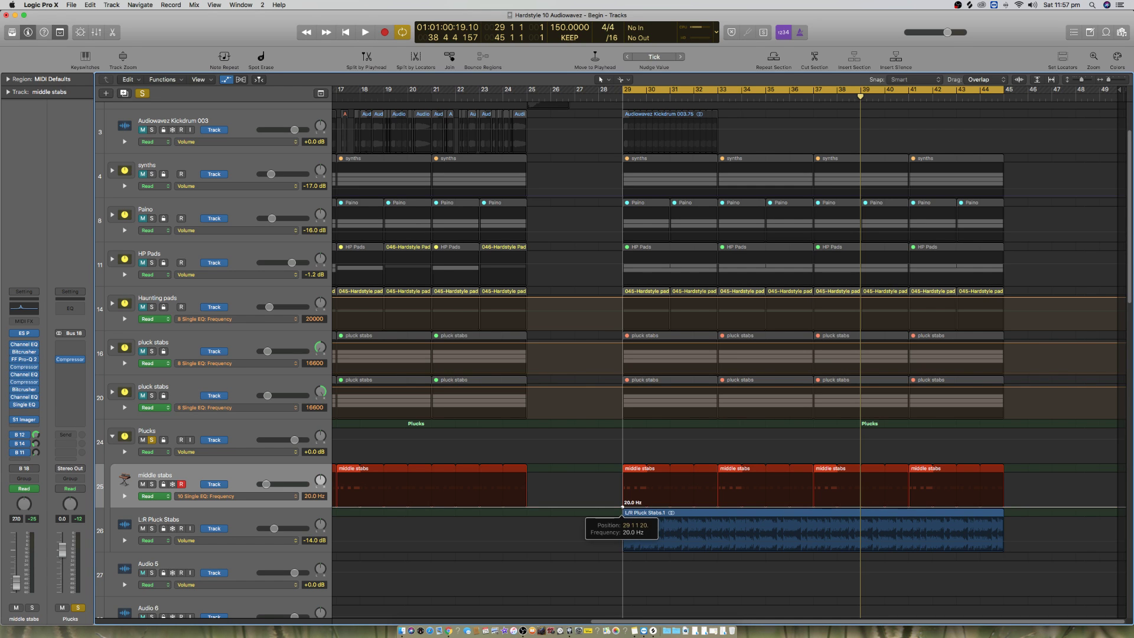
left_click_drag(623, 507, 1004, 514)
left_click(623, 508)
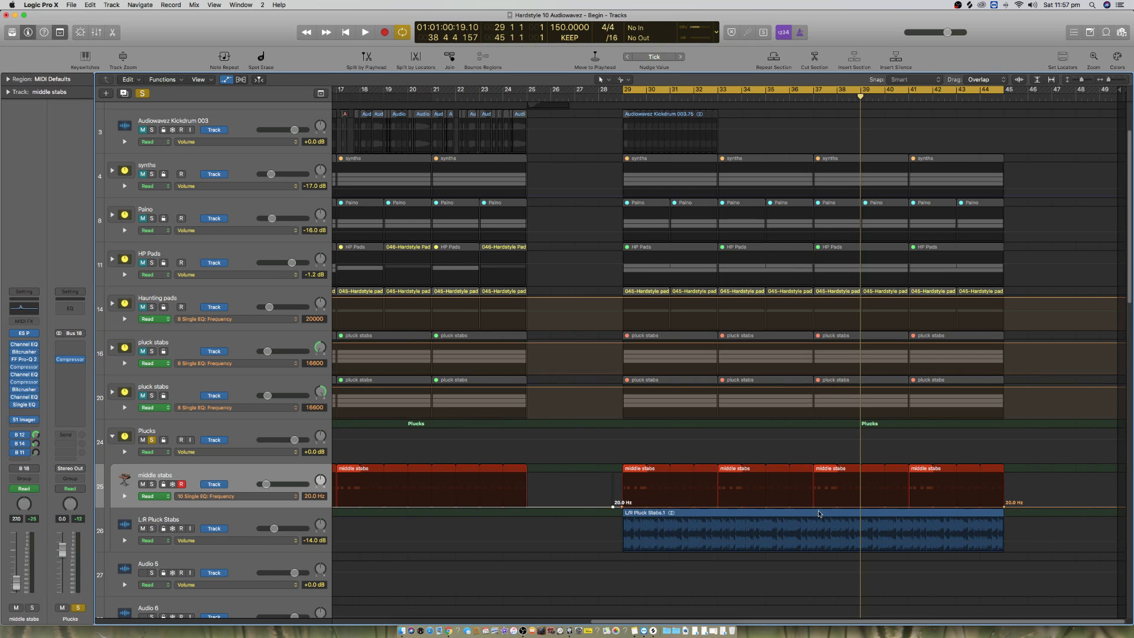
left_click_drag(622, 507, 621, 474)
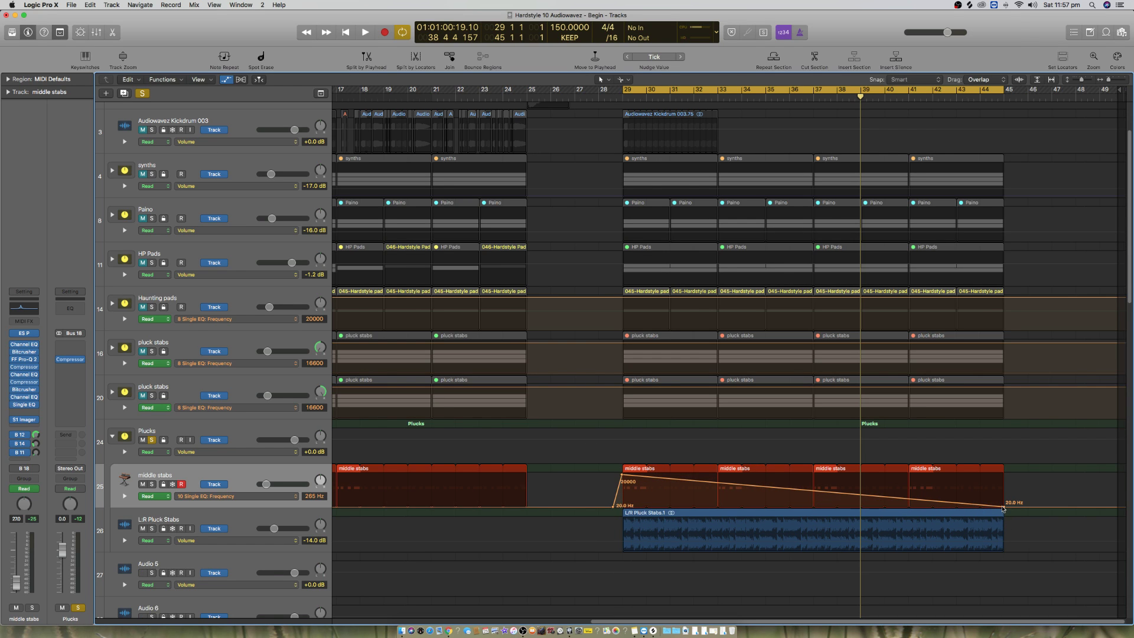
Step: Reshape the ramp's end to reach 79.0 Hz at bar 45 and drop straight to 20.0 Hz
left_click_drag(1004, 508, 1099, 507)
left_click(1005, 502)
left_click_drag(1099, 506, 1006, 506)
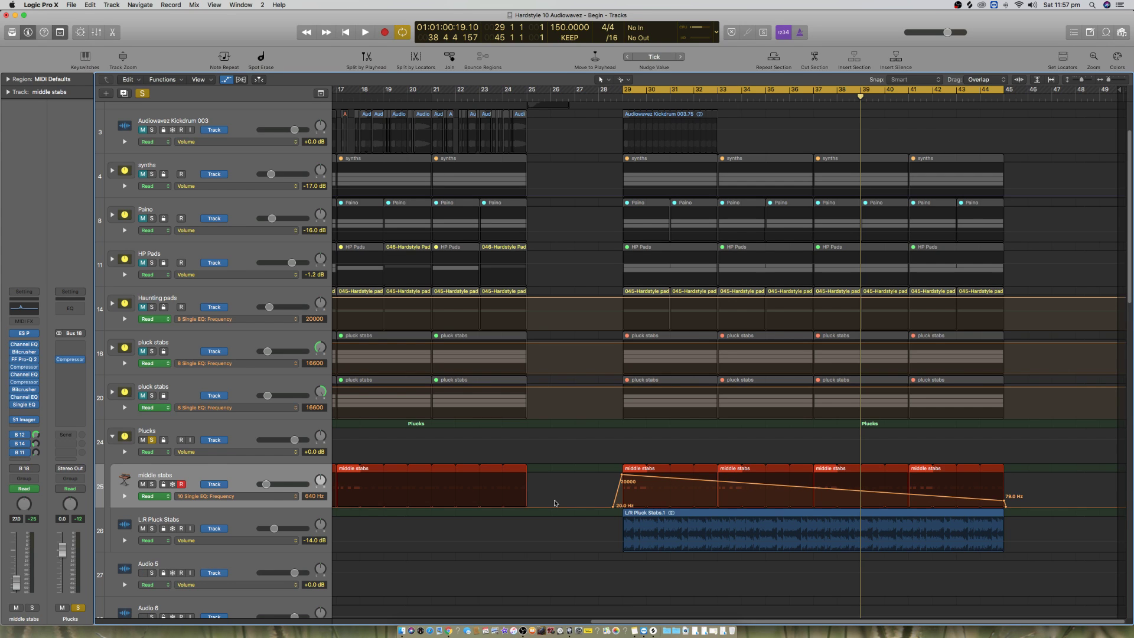
Step: Mute L/R Pluck Stabs, select the middle stabs track and set the cycle range to bars 43 to 45
left_click(142, 530)
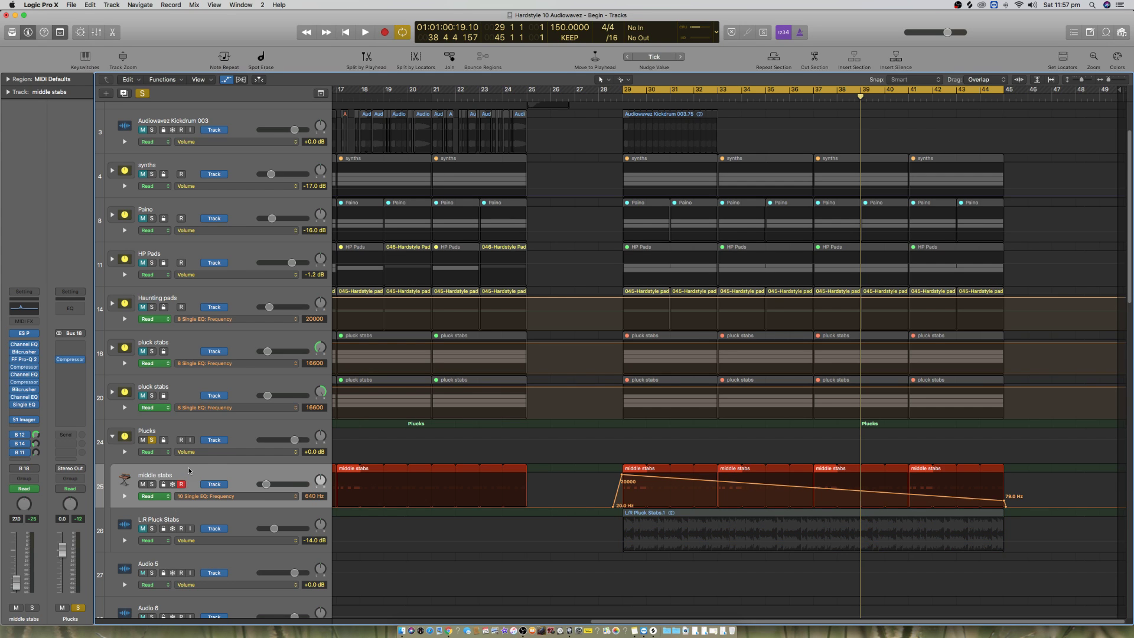
left_click(189, 475)
left_click_drag(965, 89, 1004, 88)
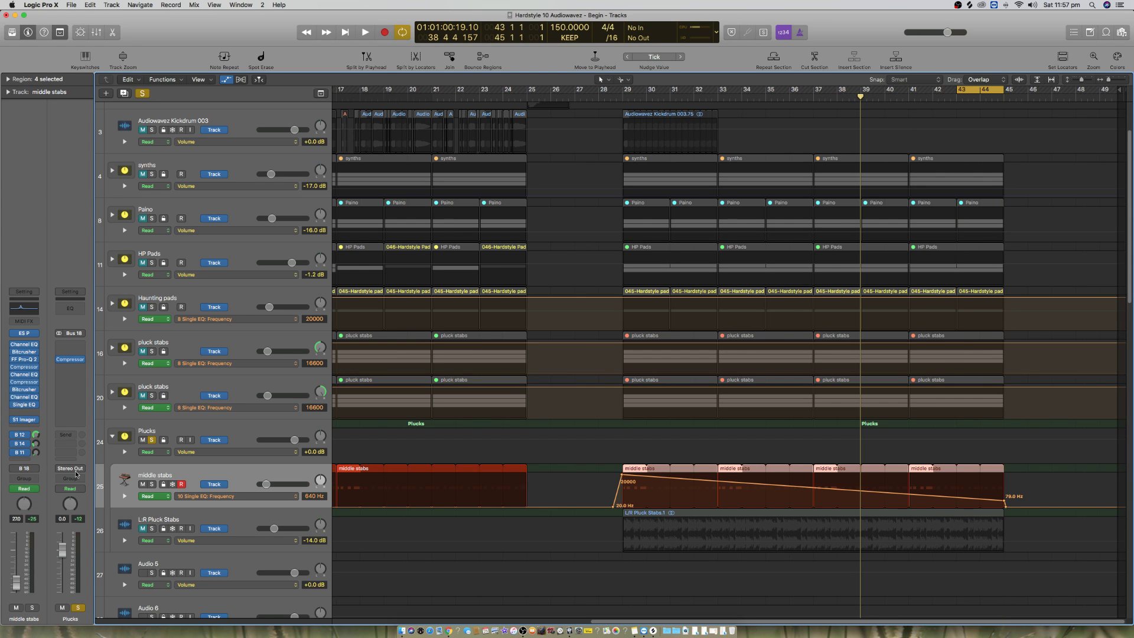
Step: Select the Plucks stack, enable and open the bypassed FF Pro-Q 2 on Stereo Out, and place its window above the middle stabs lane
left_click(100, 467)
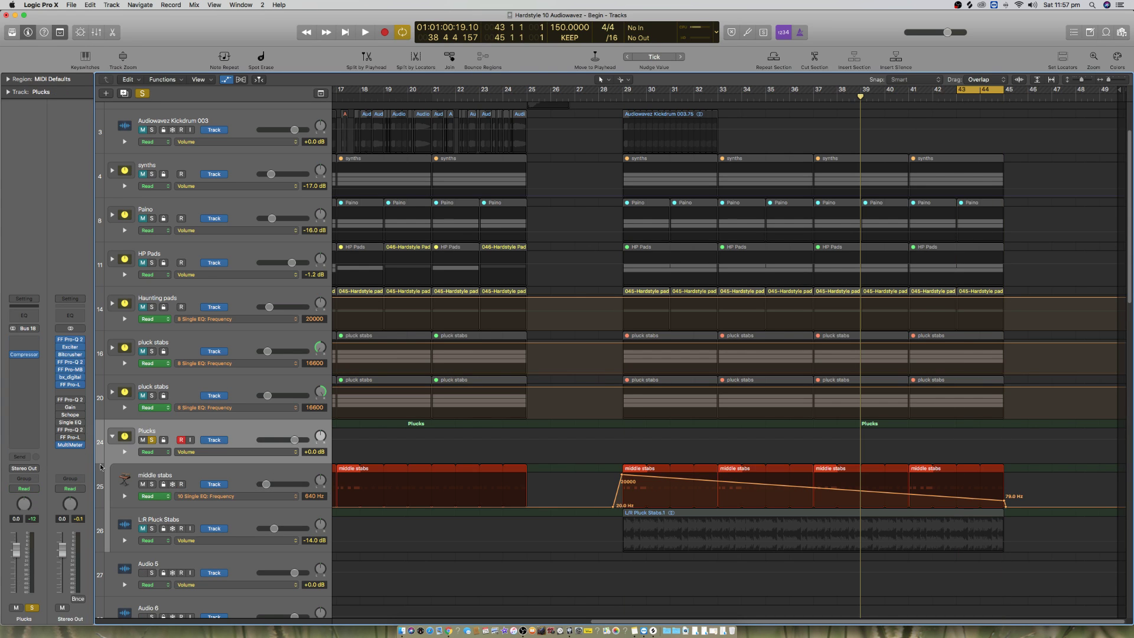
left_click(70, 400)
left_click_drag(705, 224, 559, 86)
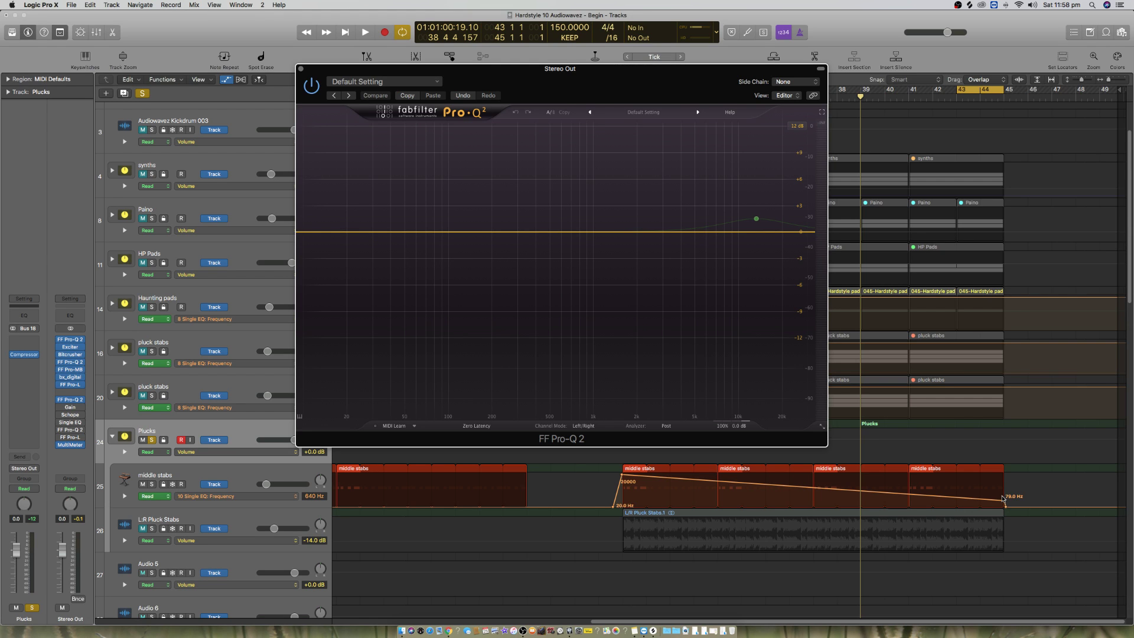
Step: Stretch the middle stabs frequency ramp by moving the 20.0 Hz point to about bar 53, the 79.0 Hz point to bar 49, and adding 240 Hz at bar 45
scroll(1035, 502, "down", 3)
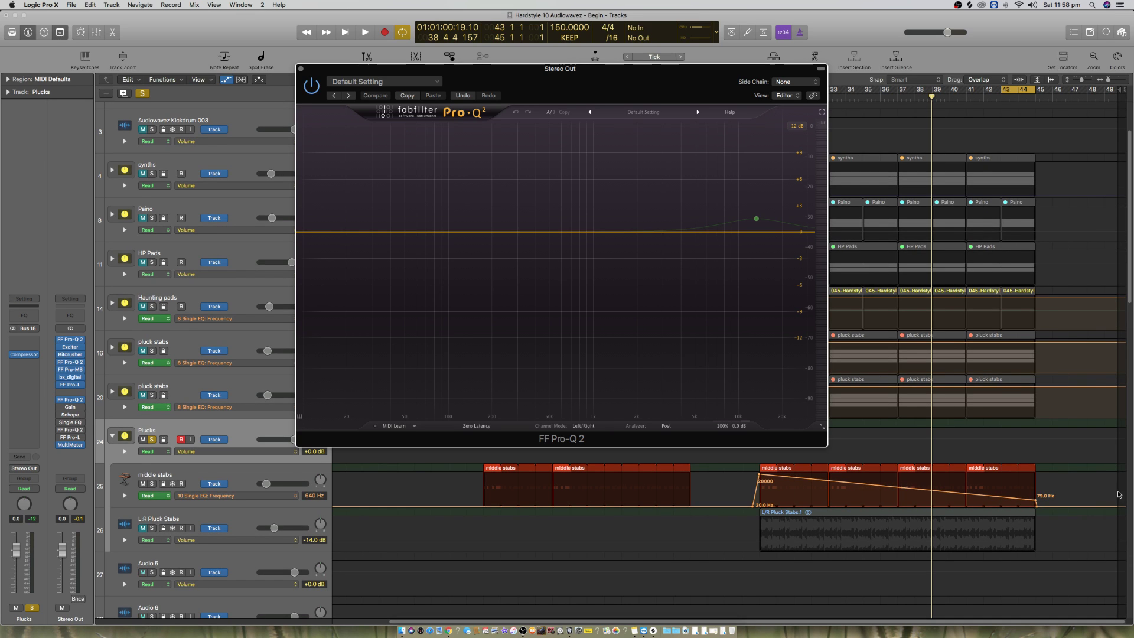
scroll(1120, 94, "right", 3)
scroll(953, 551, "right", 3)
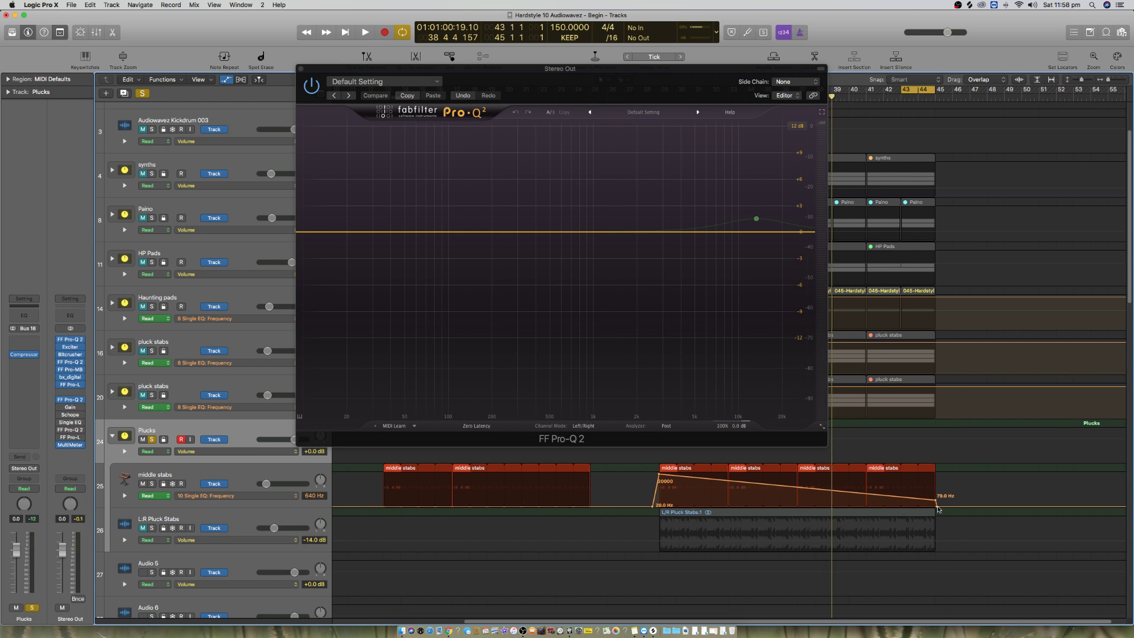
left_click_drag(937, 509, 1078, 506)
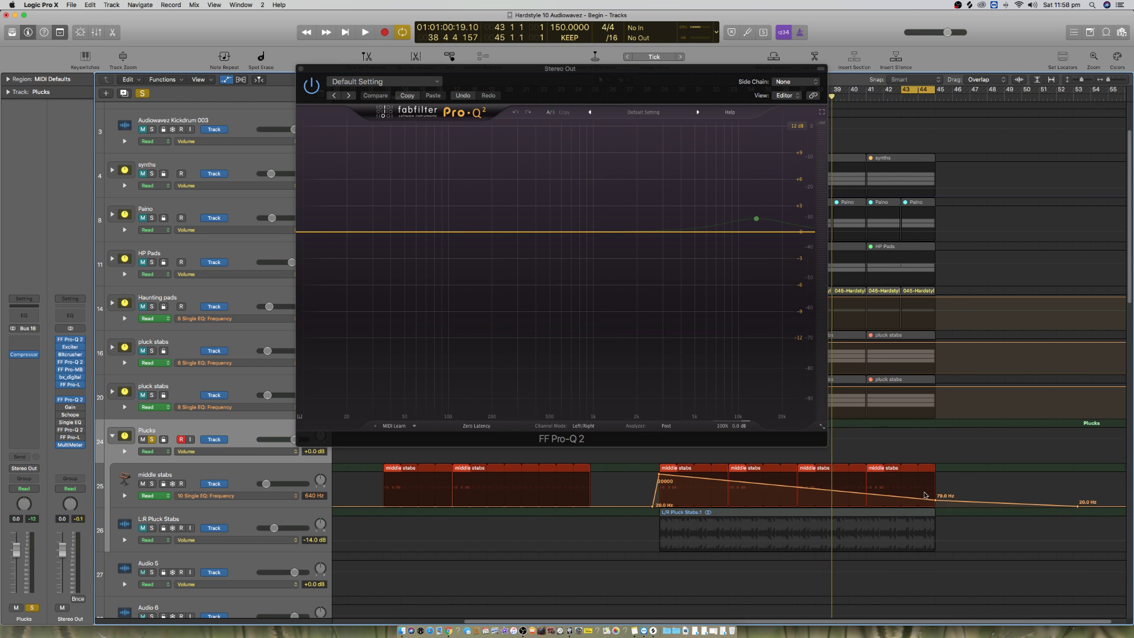
left_click_drag(936, 502, 1005, 500)
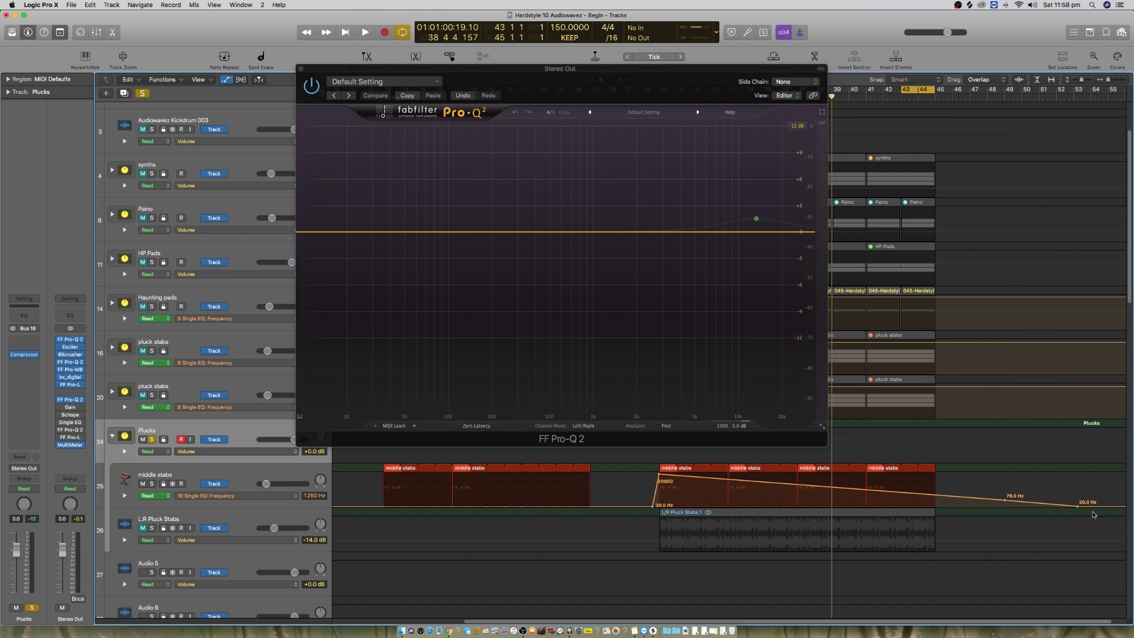
left_click(935, 494)
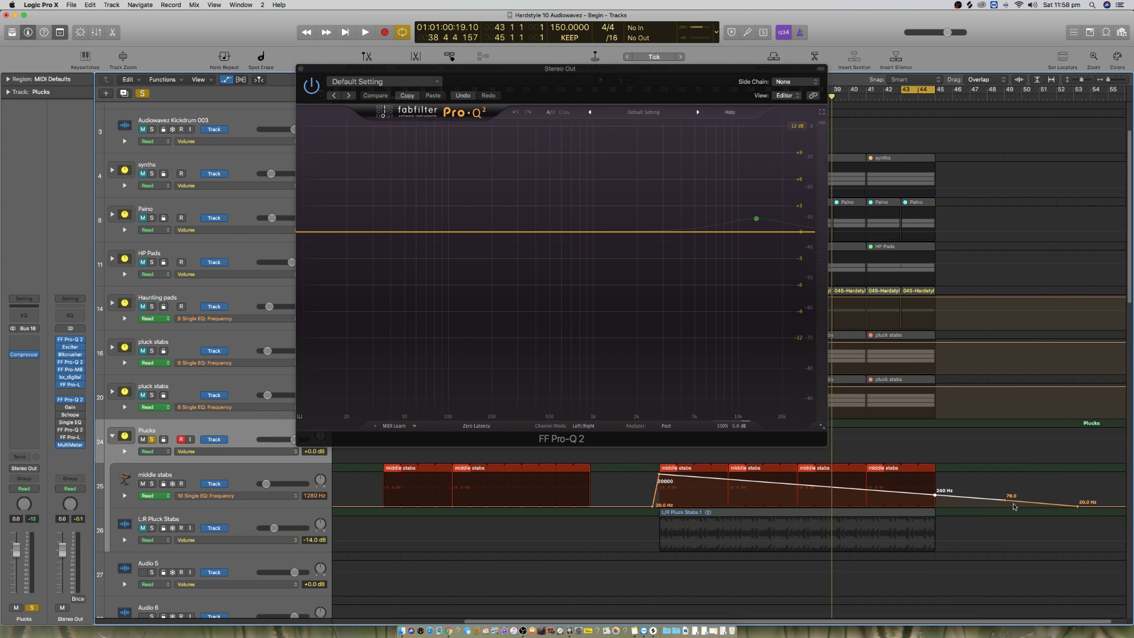
Step: Play the bars 43 to 45 cycle, examine the middle stabs low cut in the Pro-Q 2 spectrum, and stop playback
key("space")
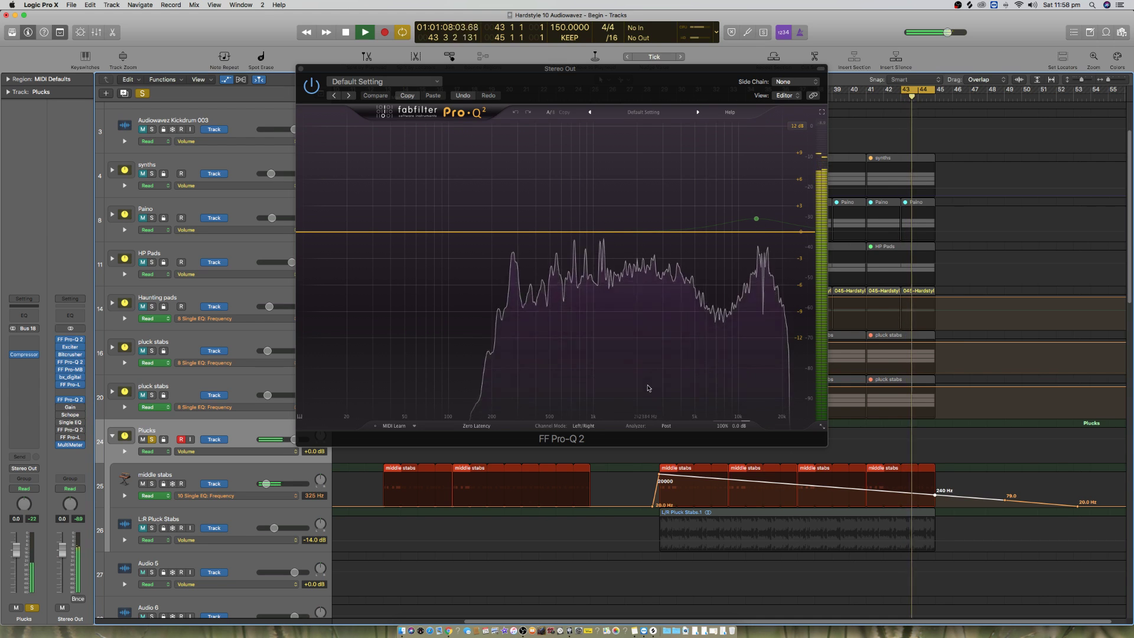
left_click(212, 470)
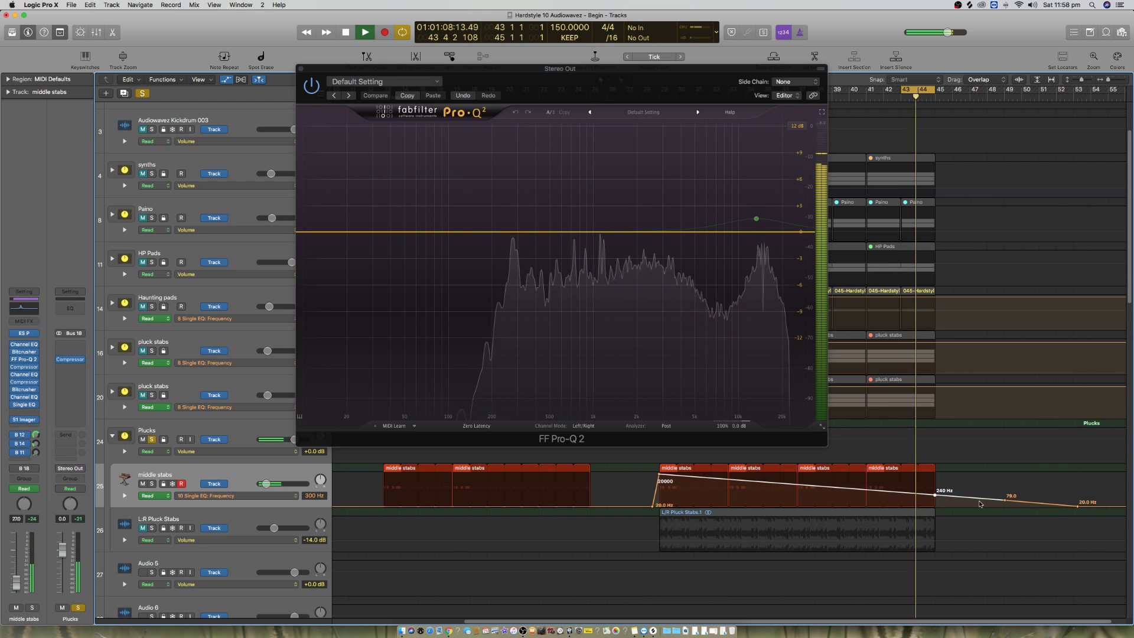
key("space")
Step: Move the 240 Hz point to bar 49, add a 590 Hz point at bar 45, and play the cycle
left_click_drag(935, 495, 1005, 494)
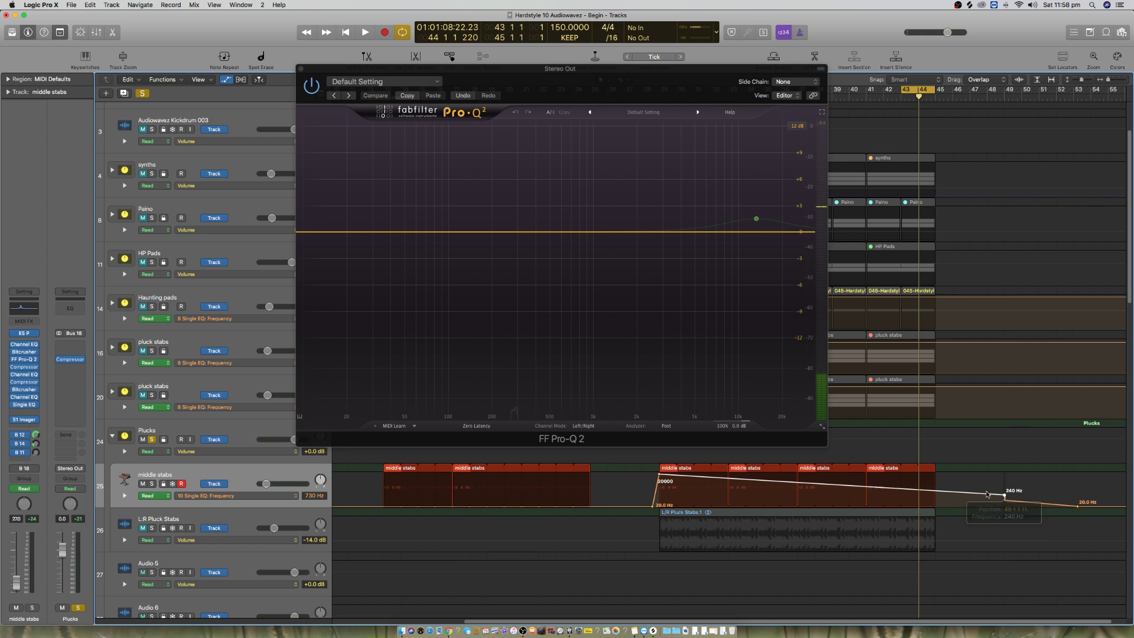
left_click(935, 490)
key("space")
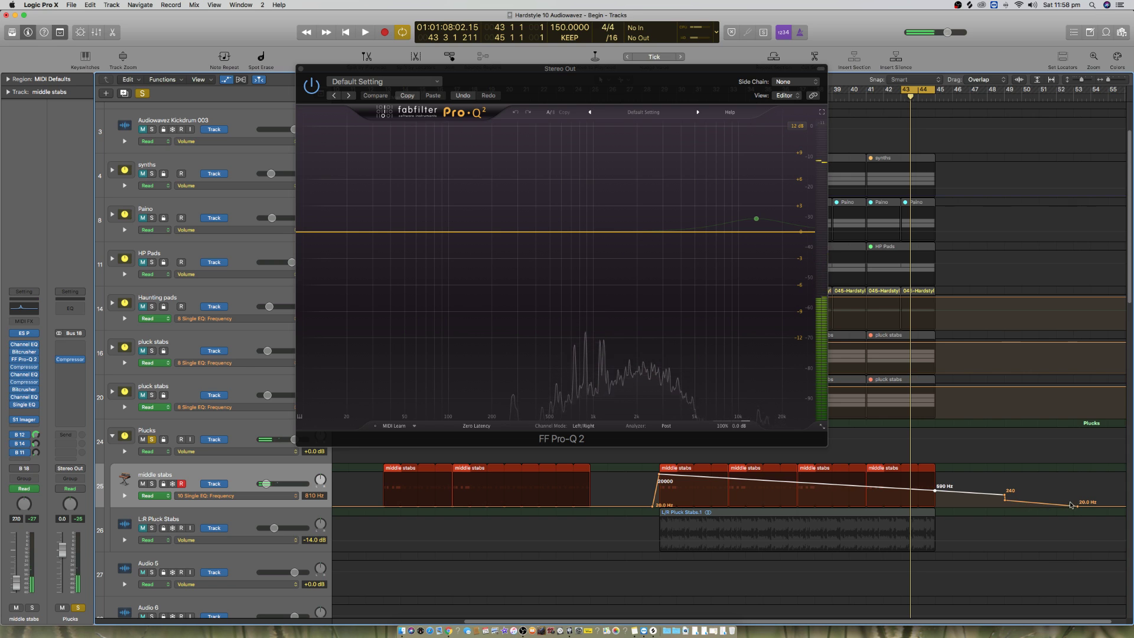
Step: Copy a middle stabs region to bars 45 to 49, set its automation to run from 72.0 Hz to 20.0 Hz, and play the cycle
left_click_drag(1078, 506, 975, 471)
left_click_drag(1040, 506, 946, 471)
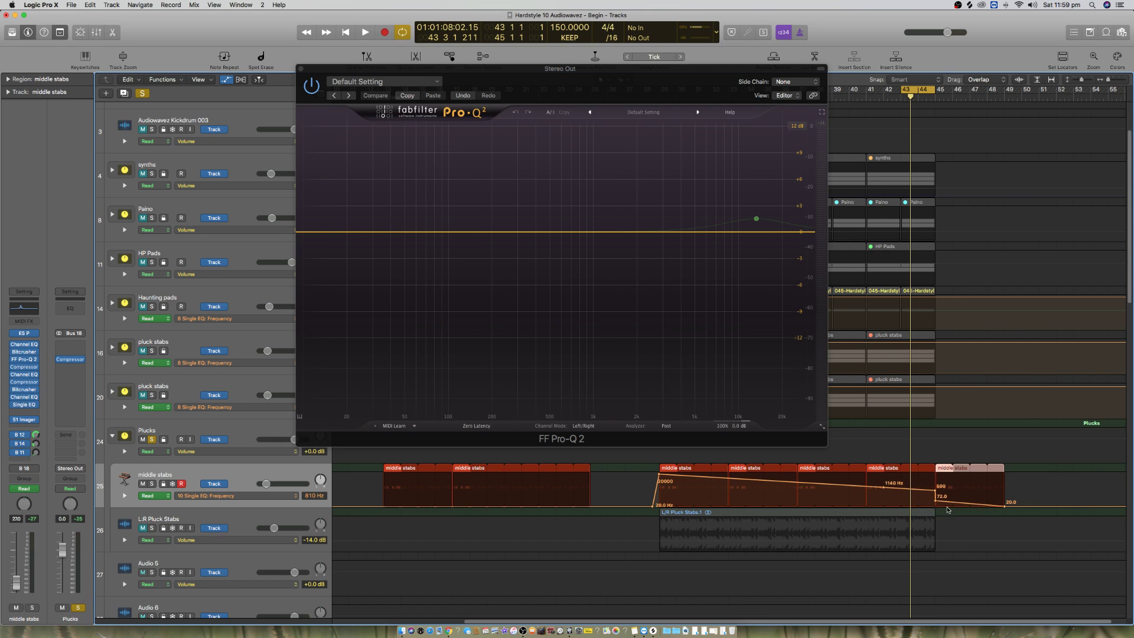
key("space")
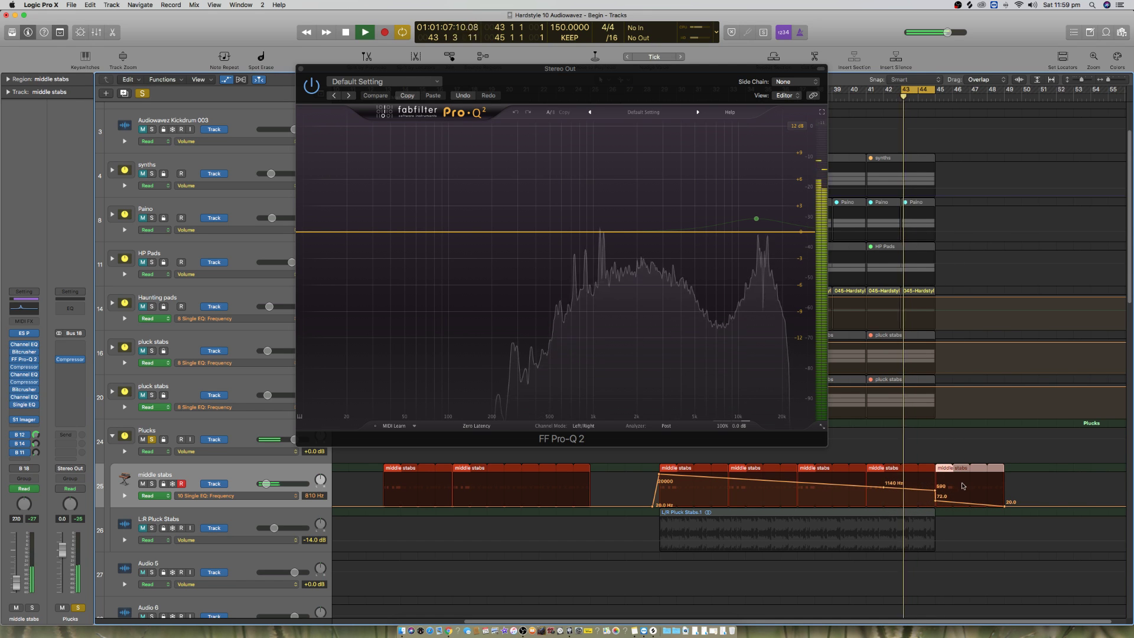
Step: Shift the copied middle stabs region slightly past bar 45 and make the frequency automation drop from 590 Hz to 20.0 Hz in the gap
scroll(954, 485, "up", 3)
scroll(954, 496, "up", 3)
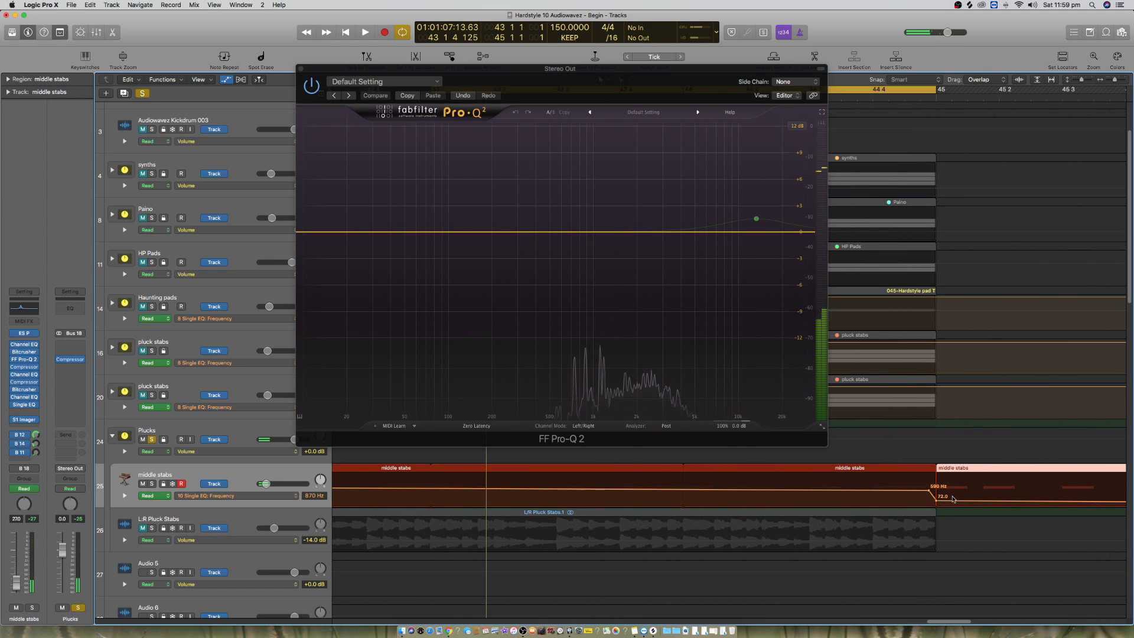
scroll(945, 499, "up", 2)
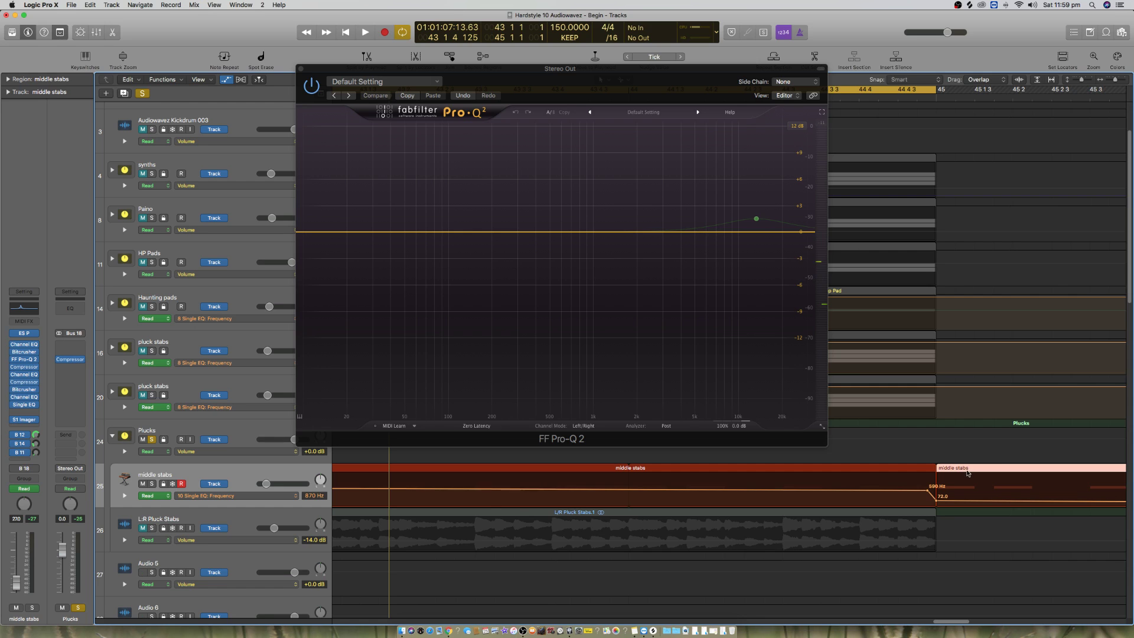
scroll(928, 481, "down", 2)
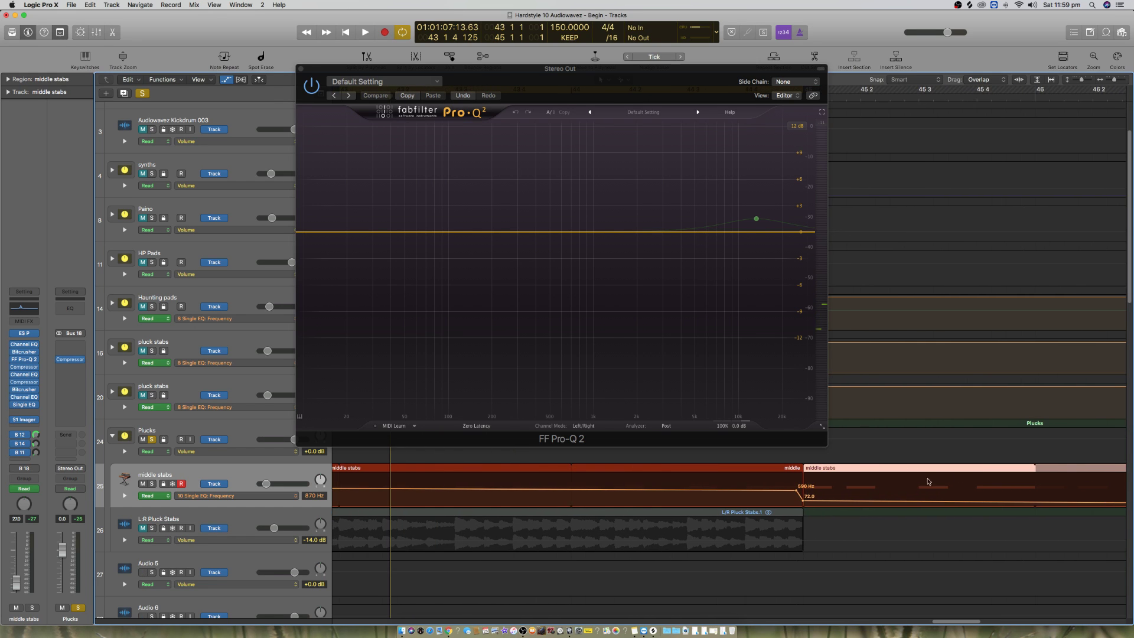
left_click_drag(801, 499, 909, 468)
left_click(804, 492)
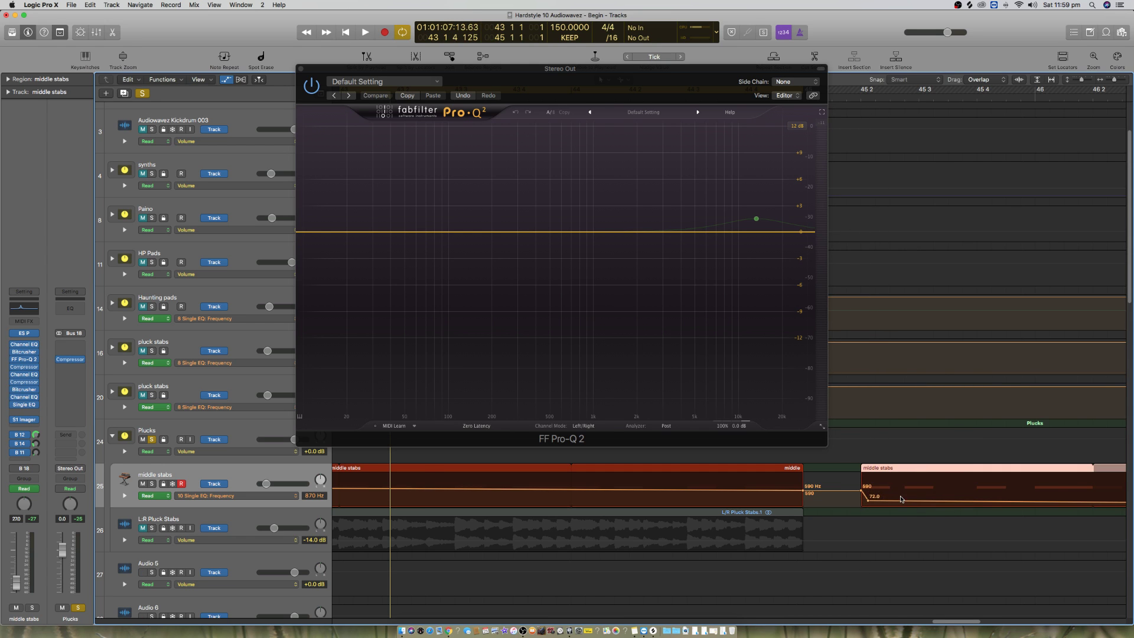
key("super+Left")
key("super+Left")
key("super+Left")
key("super+Left")
left_click_drag(971, 508, 866, 501)
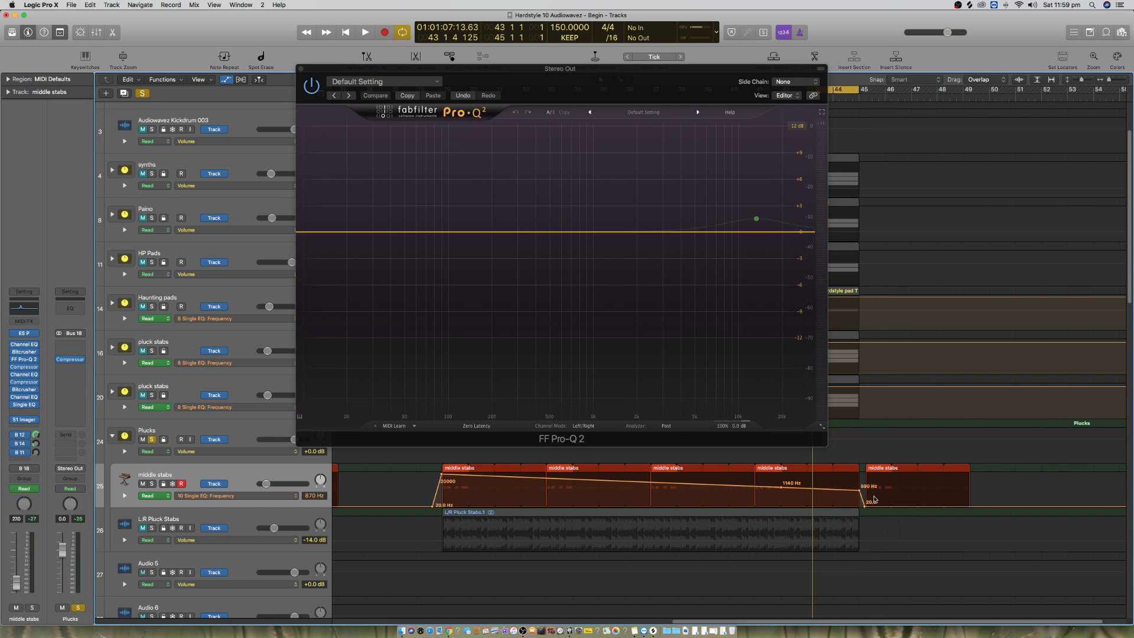
Step: Hide track automation, move the last middle stabs region back to start at bar 45, and show the automation again
key("super+Right")
key("super+Right")
key("super+Right")
key("super+Right")
scroll(879, 494, "right", 1)
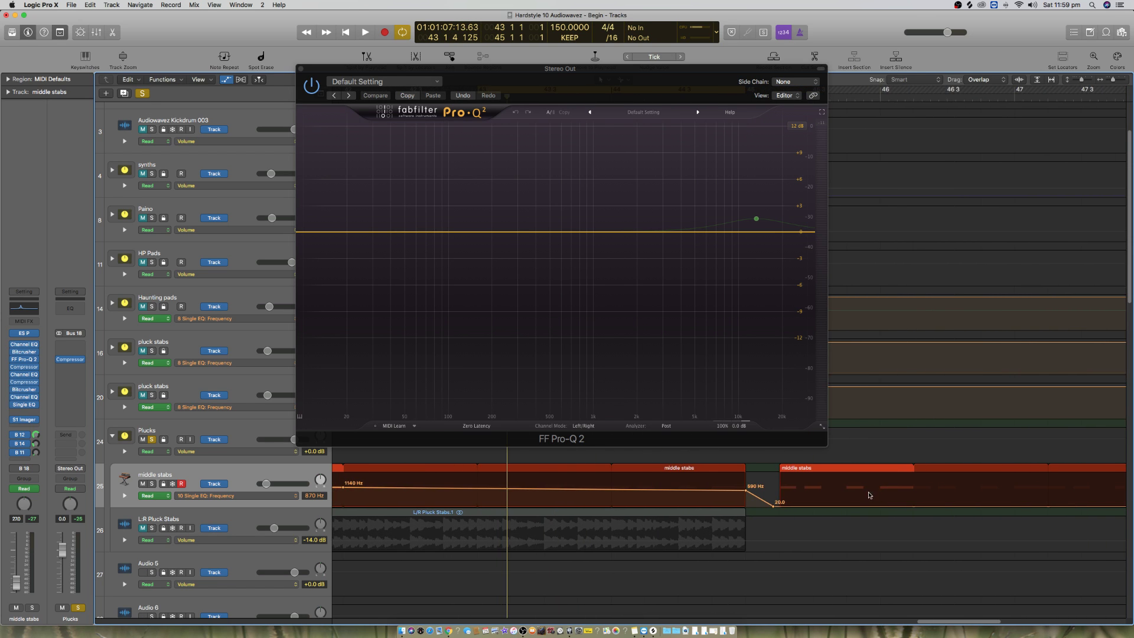
left_click(225, 79)
left_click_drag(807, 471, 773, 471)
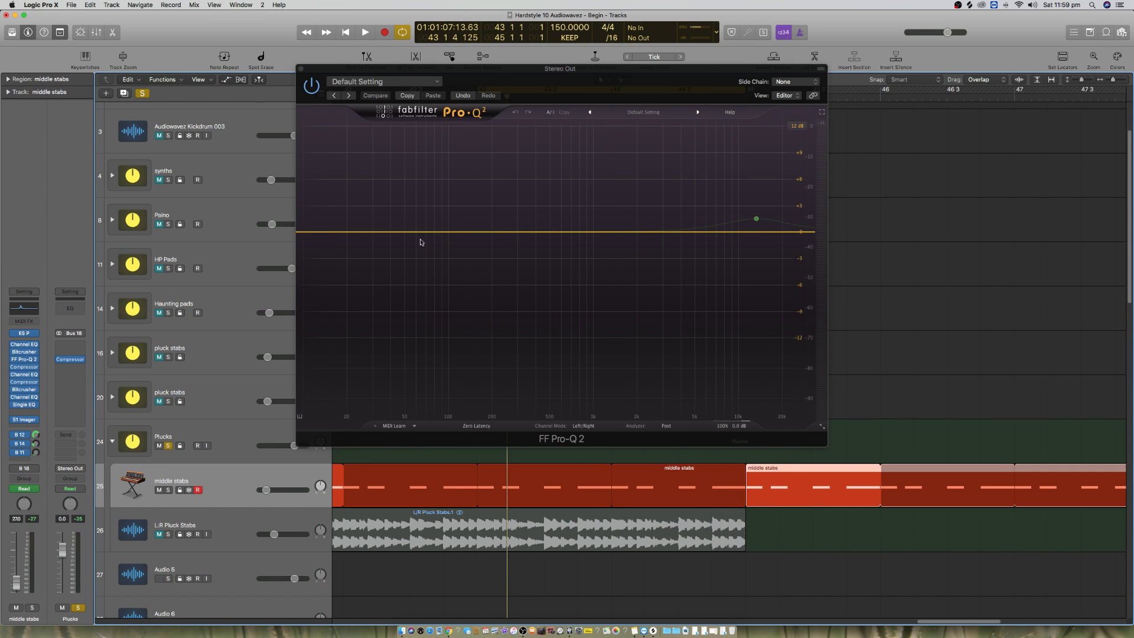
left_click(226, 80)
Step: Play the cycle briefly and move the 20.0 Hz point onto bar 45 so the frequency drops vertically from 590 Hz
key("space")
key("space")
key("super+Left")
key("super+Left")
key("super+Left")
left_click_drag(889, 506, 769, 524)
key("super+Right")
key("super+Right")
key("super+Right")
key("super+Right")
scroll(849, 495, "right", 4)
key("super+Left")
scroll(859, 497, "right", 3)
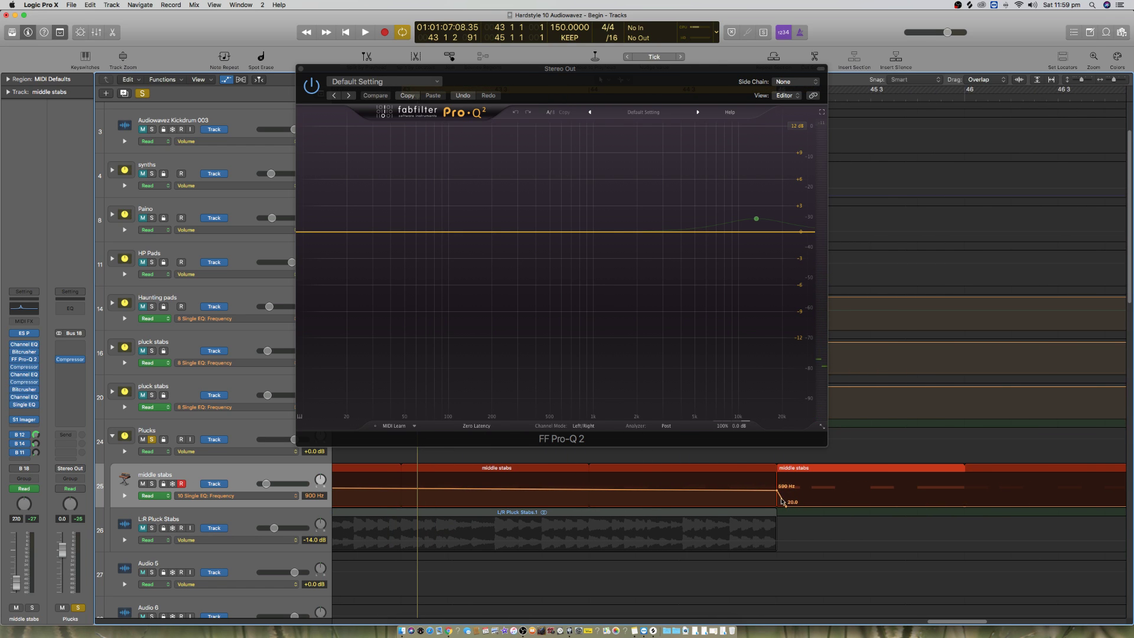
left_click_drag(783, 501, 778, 509)
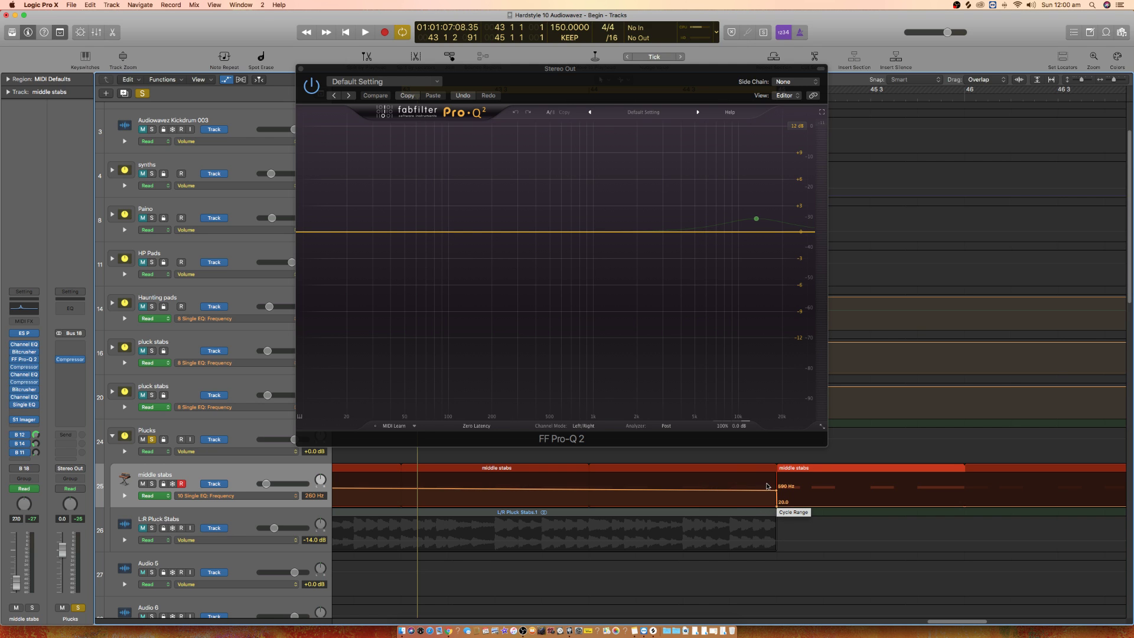
Step: Move the Pro-Q 2 window aside, extend the cycle range to bar 46, and play the cycle
key("space")
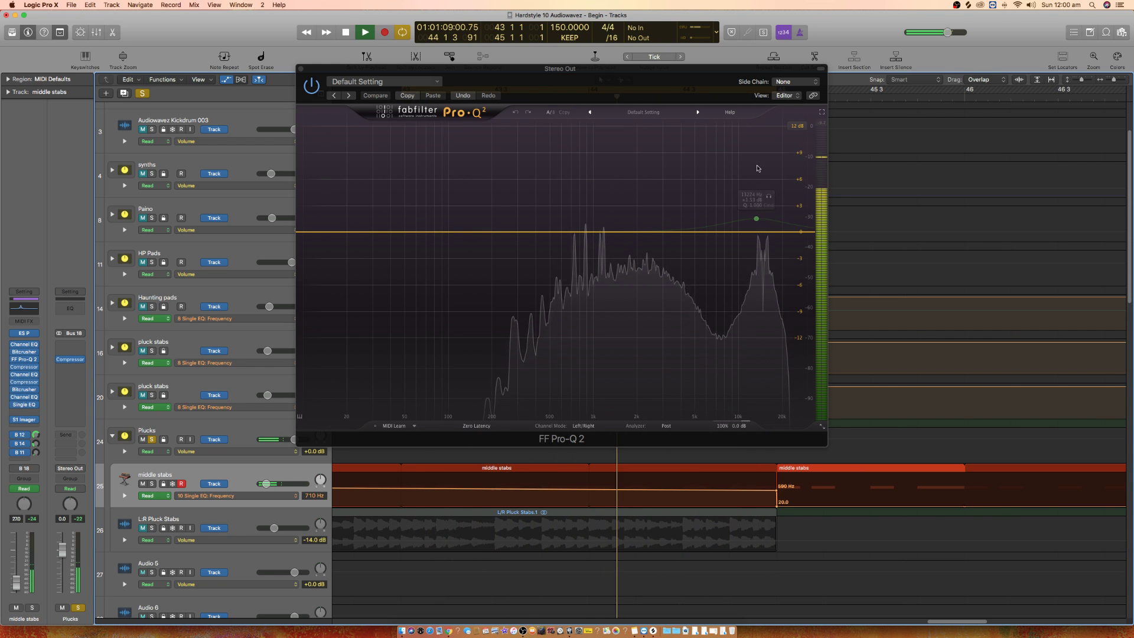
key("space")
left_click_drag(657, 75, 457, 108)
left_click_drag(778, 89, 965, 90)
key("space")
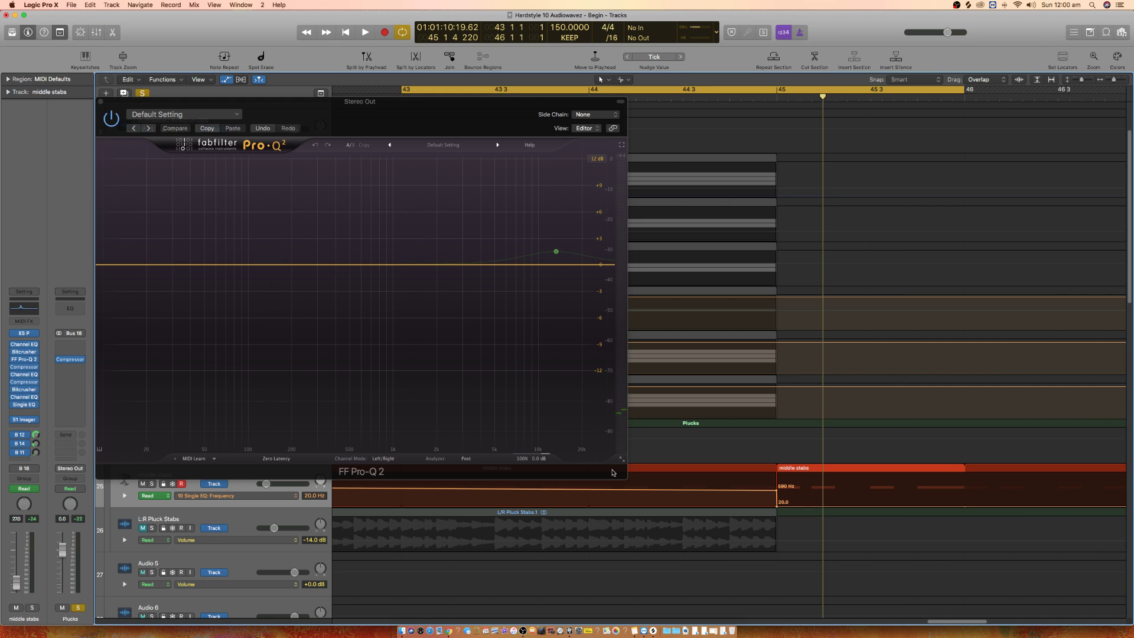
Step: Delete the middle stabs region at bar 45 and replace the 20.0 Hz point there with one just after bar 46
left_click(809, 470)
key("Delete")
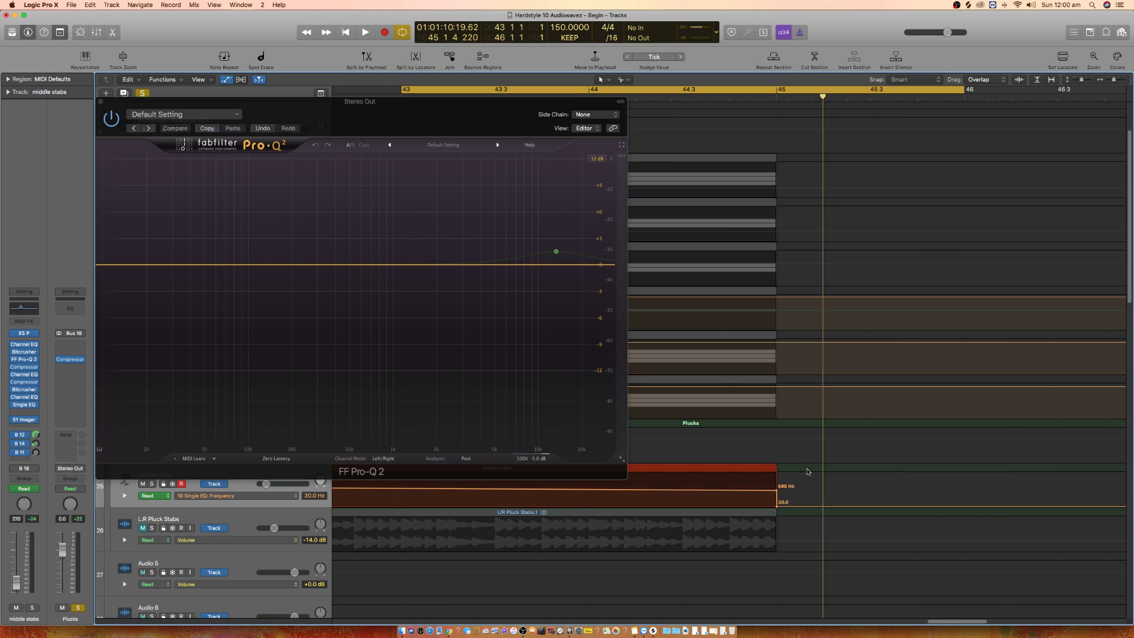
left_click(993, 506)
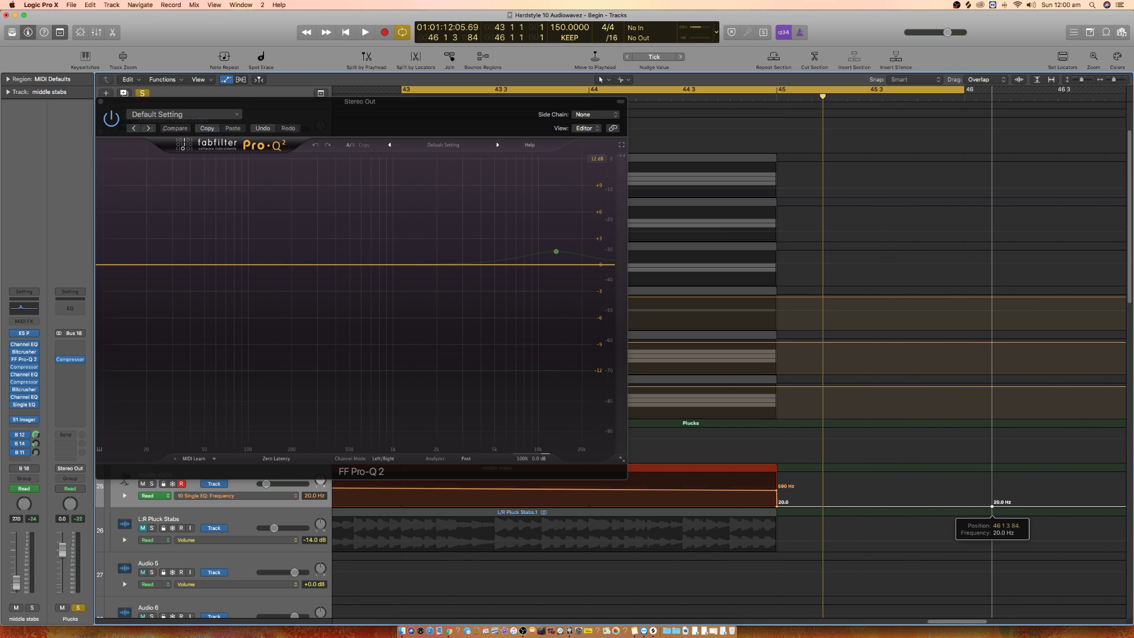
left_click(777, 507)
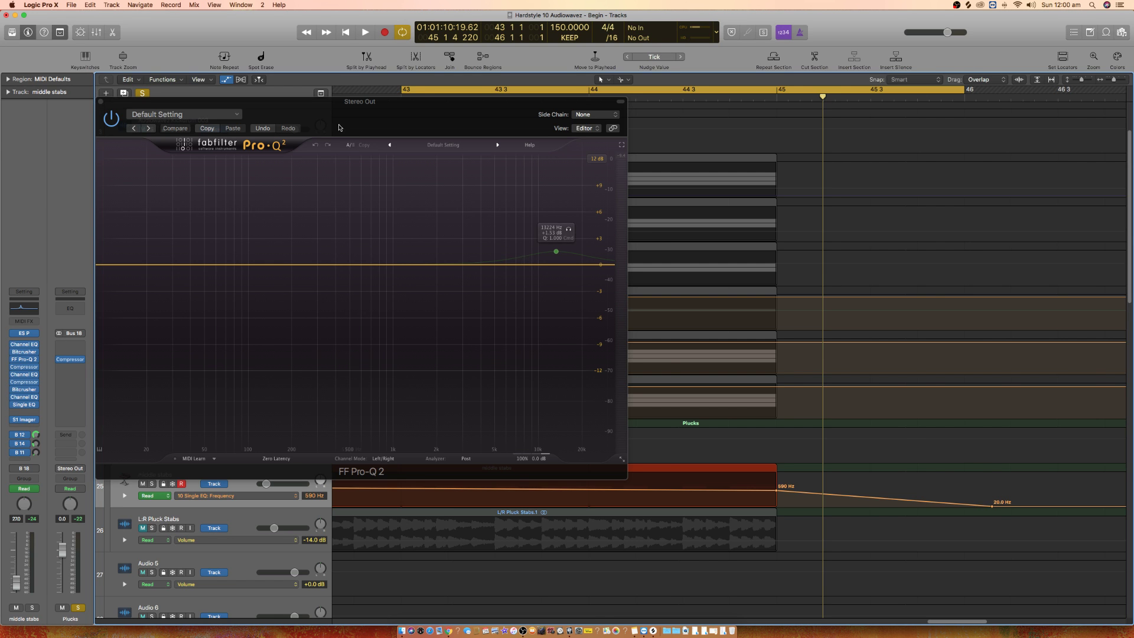
Step: Close the Pro-Q 2 window, duplicate the middle stabs track, and copy the bar 17 region to bar 45 on the new track
left_click_drag(330, 104, 632, 122)
left_click(402, 119)
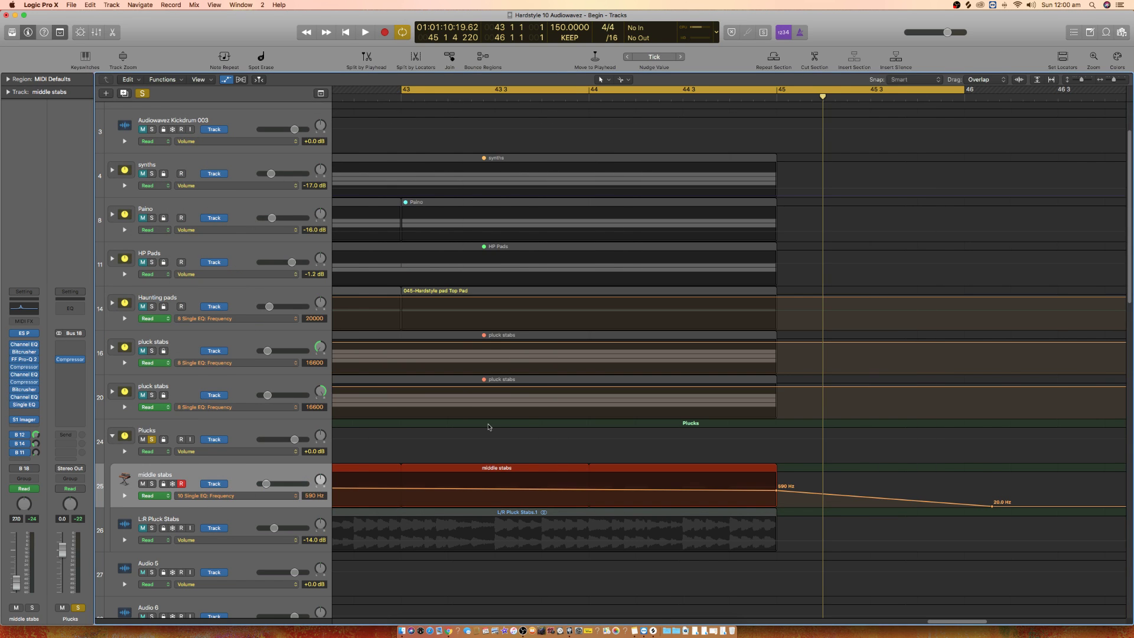
scroll(535, 417, "down", 10)
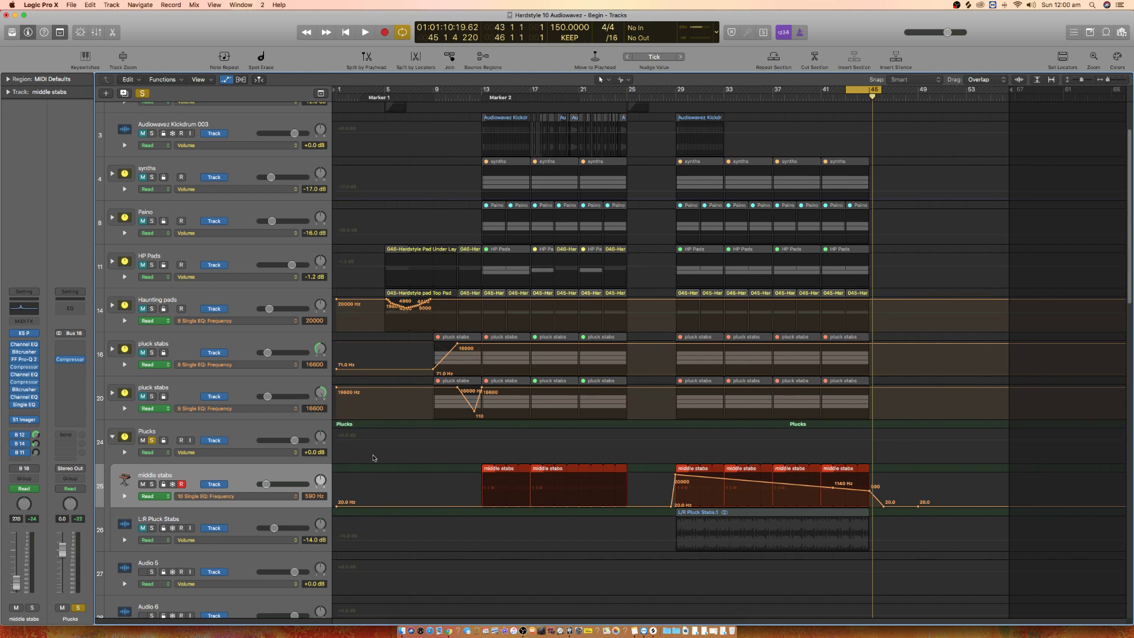
key("super+d")
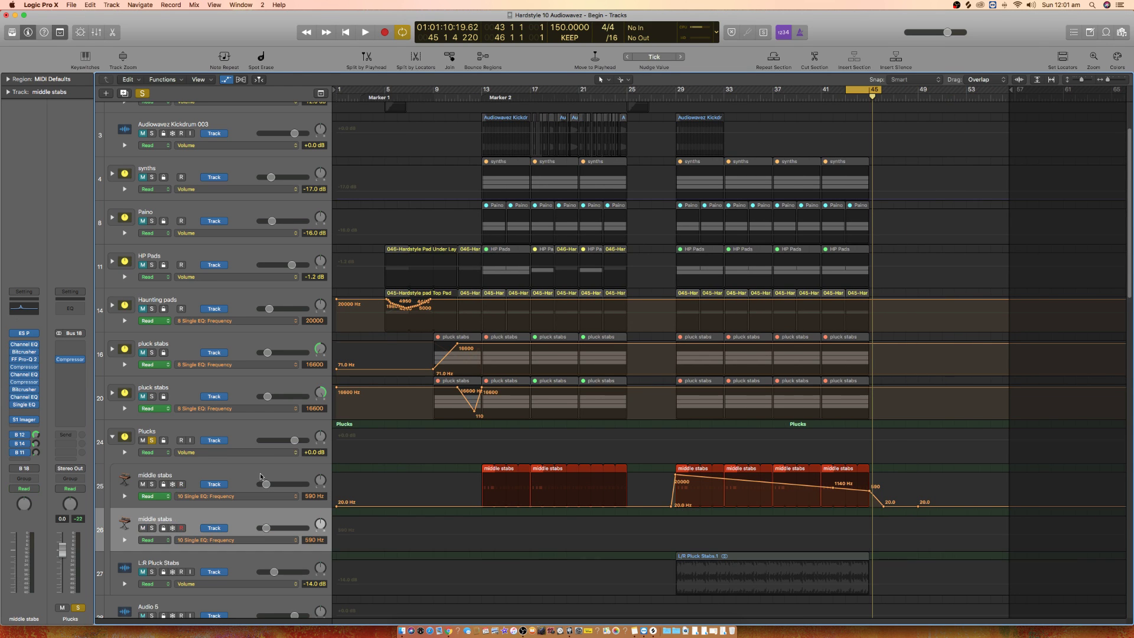
left_click_drag(536, 471, 856, 535)
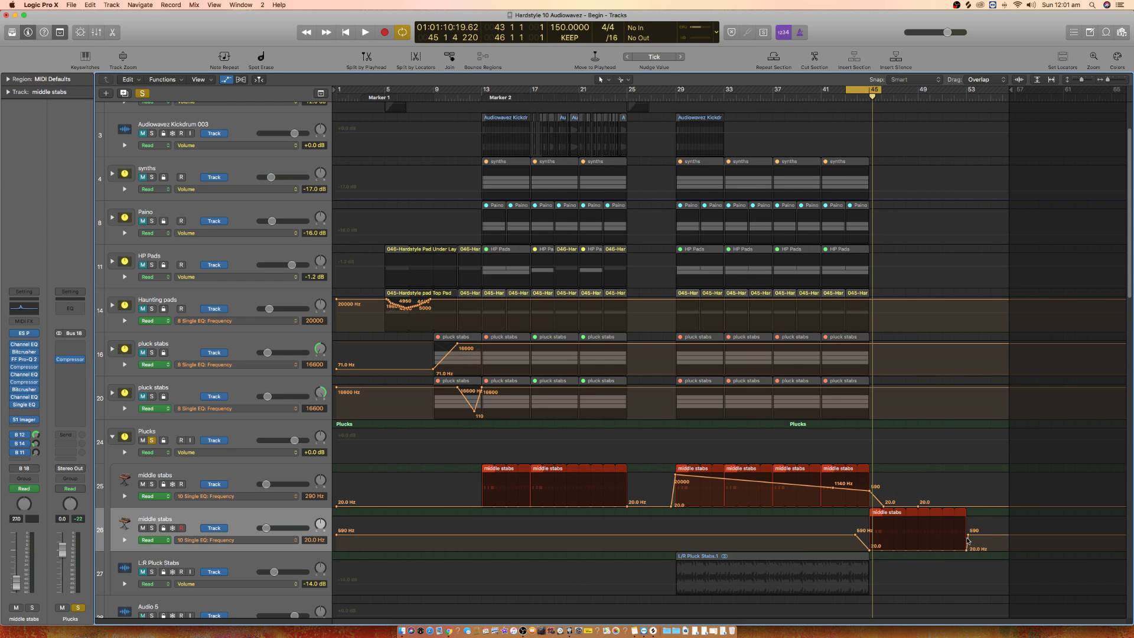
Step: Remove the 590 Hz points around the copied region so its automation stays at 20.0 Hz, and play the cycle
left_click(968, 535)
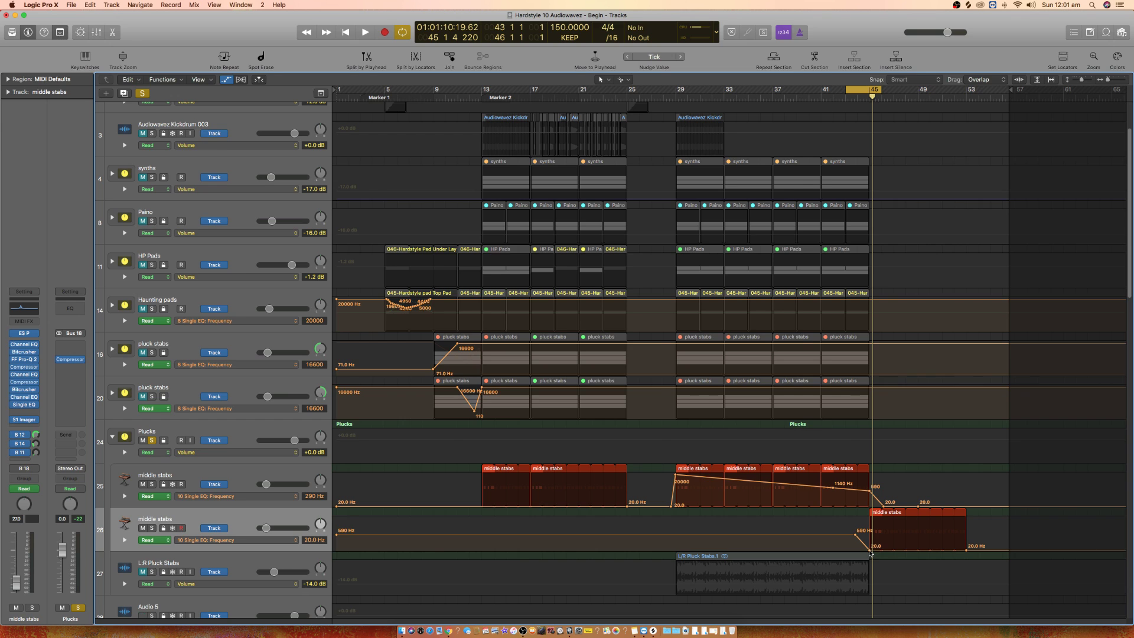
left_click(856, 535)
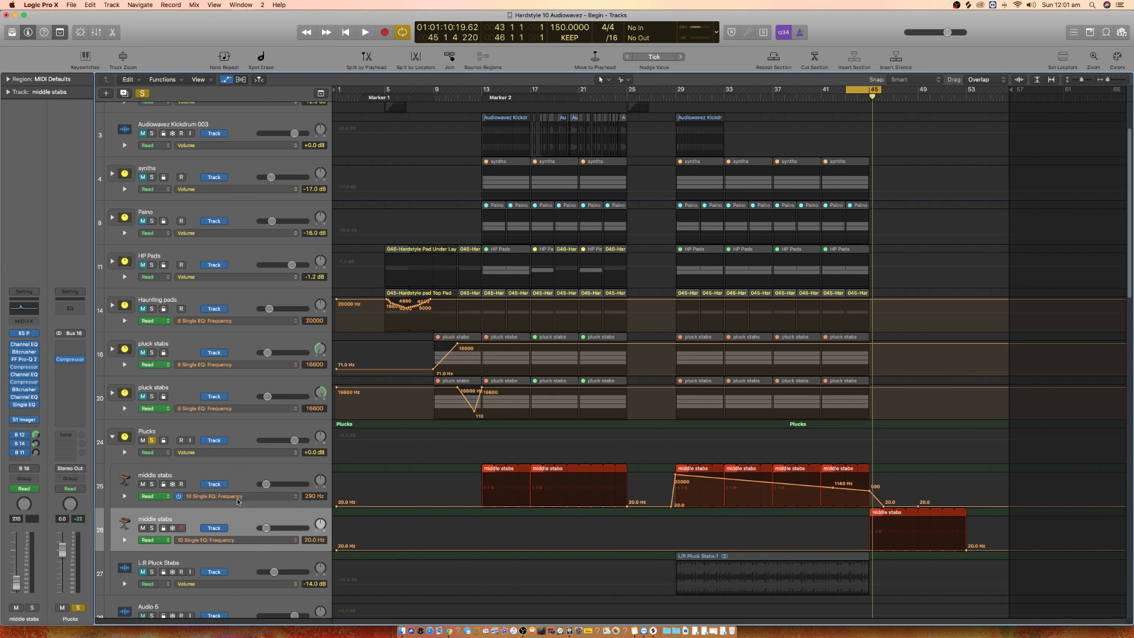
key("space")
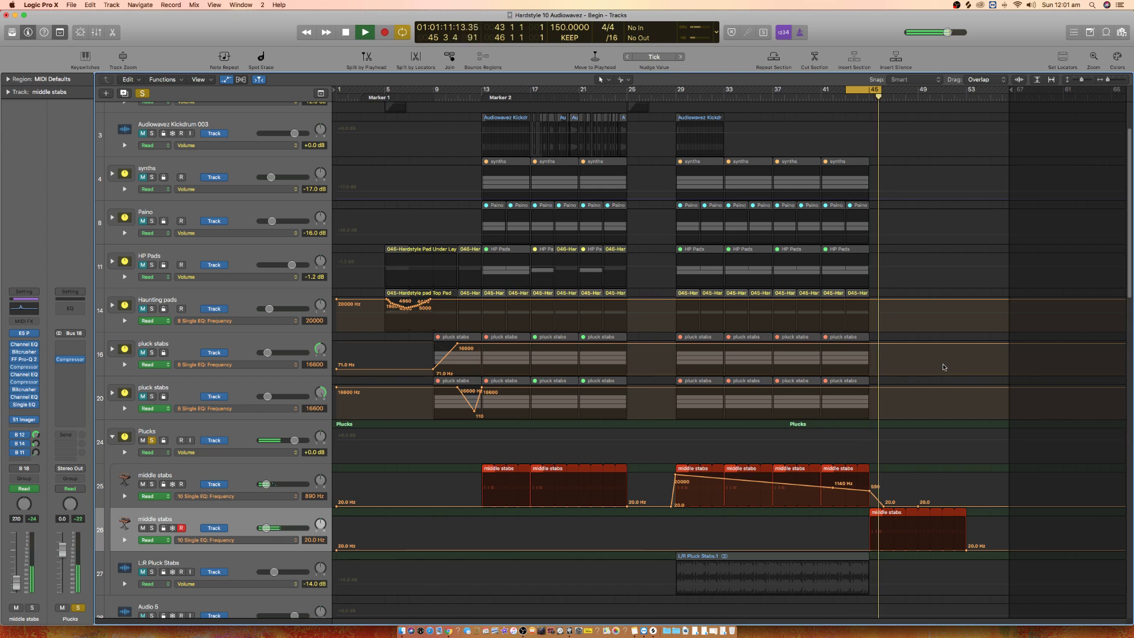
key("space")
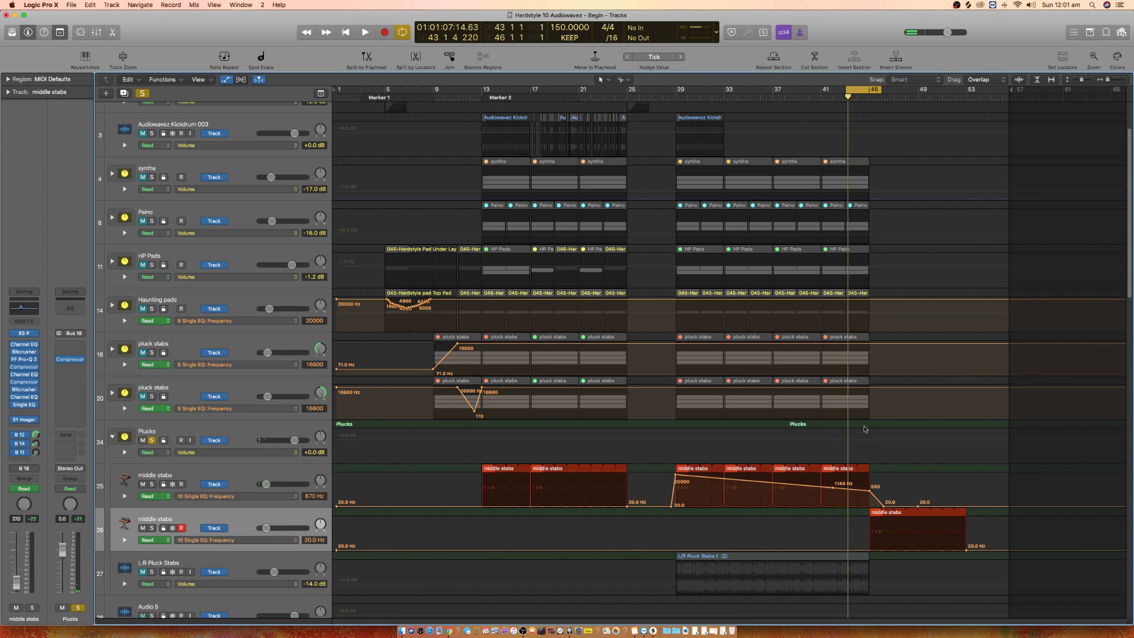
Step: Set the cycle range to bars 29 to 47
scroll(886, 400, "up", 5)
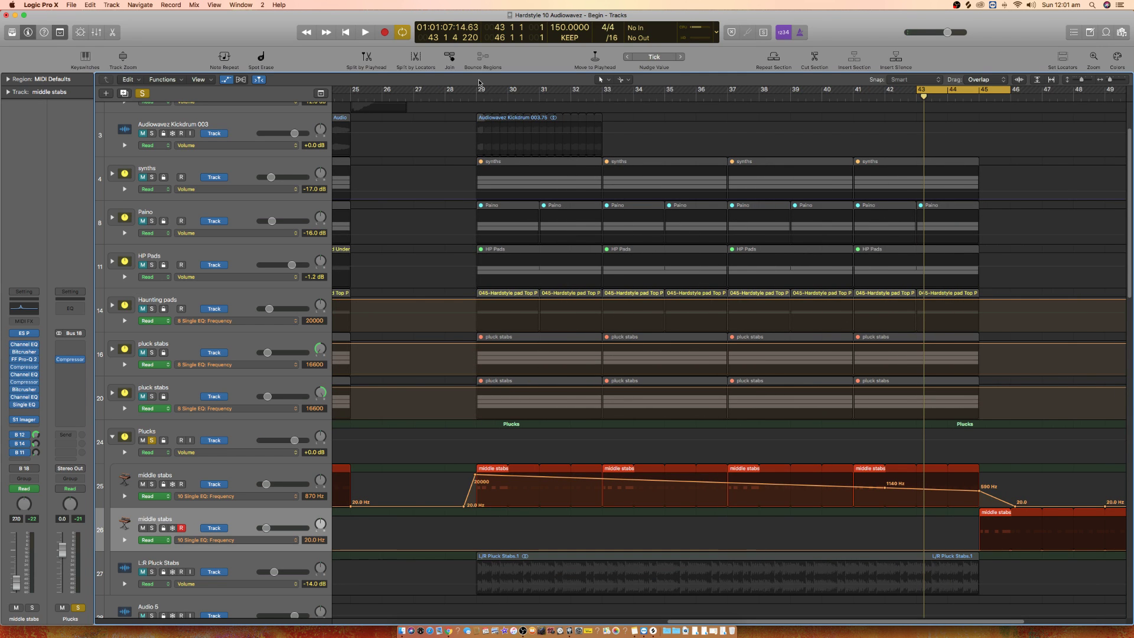
left_click_drag(477, 92, 1047, 192)
scroll(757, 389, "down", 3)
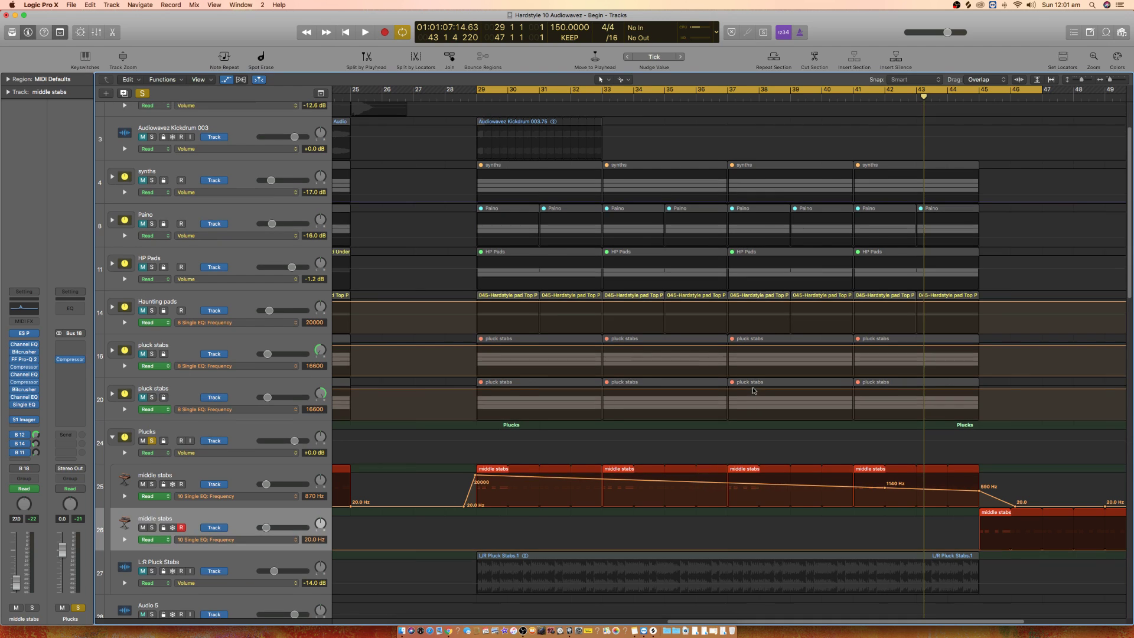
Step: Insert a stereo Single Band EQ on the L/R Pluck Stabs track and move its window over the arrangement
left_click(179, 557)
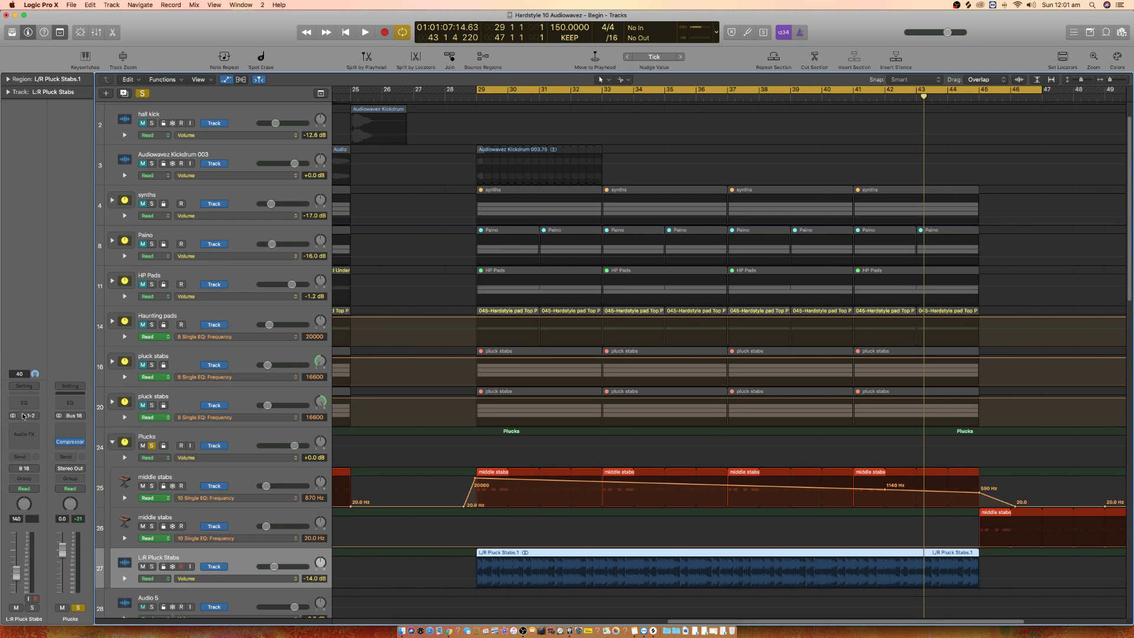
left_click(35, 442)
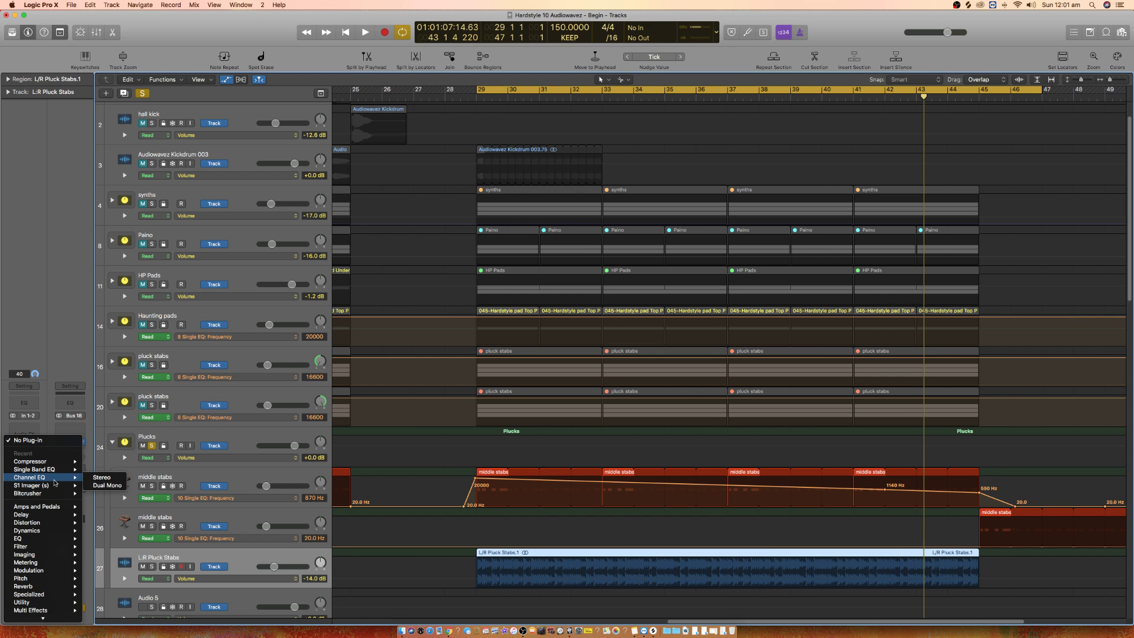
mouse_move(70, 470)
left_click(111, 470)
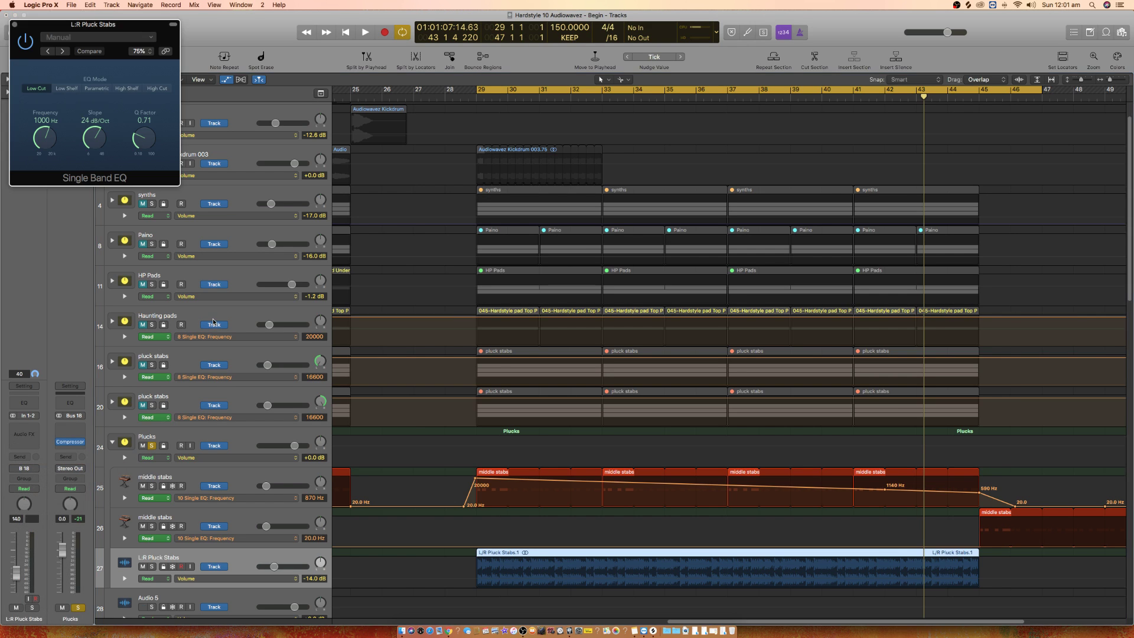
left_click_drag(132, 32, 583, 287)
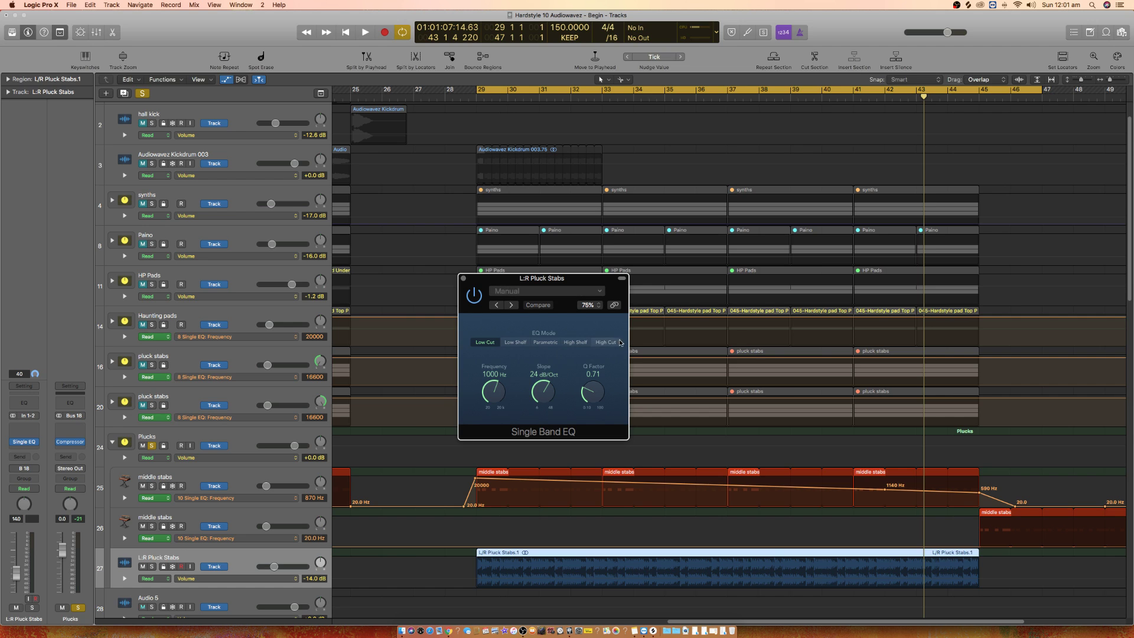
Step: Set the Single Band EQ to High Cut at 600 Hz during playback and close its window
key("space")
left_click_drag(496, 388, 489, 402)
key("space")
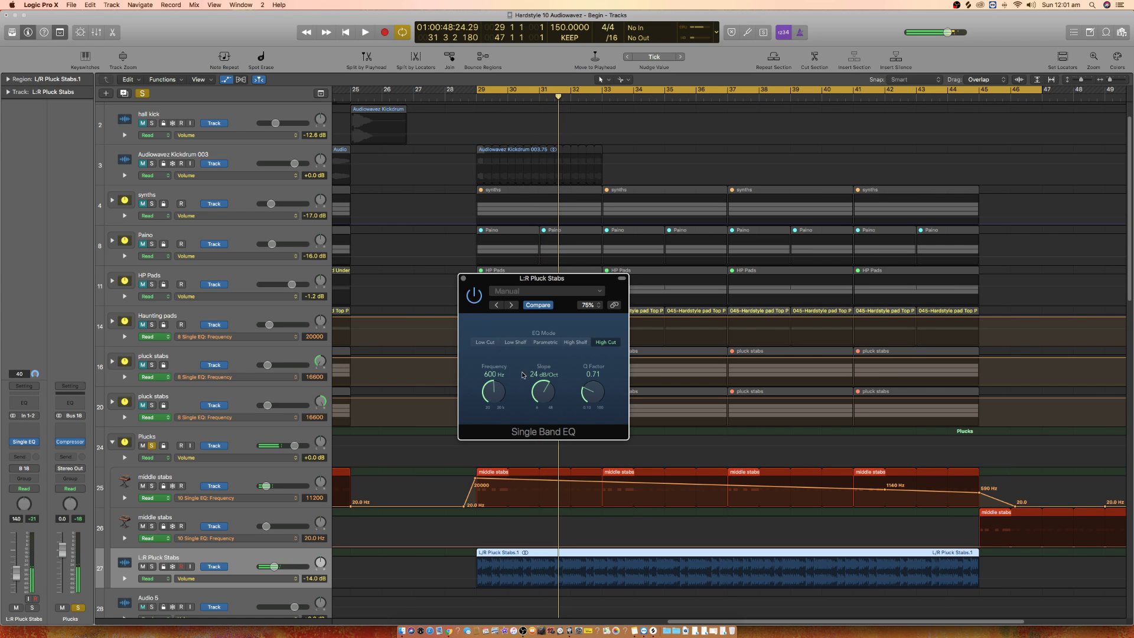
left_click(463, 278)
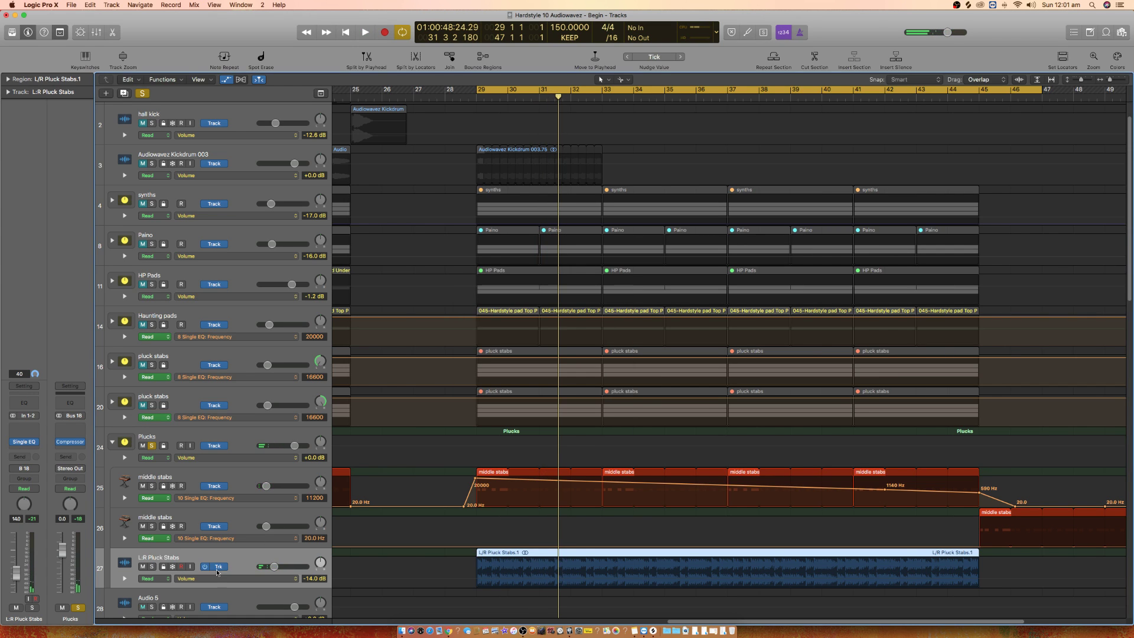
Step: Show the Single EQ Frequency automation on the L/R Pluck Stabs track
left_click(253, 580)
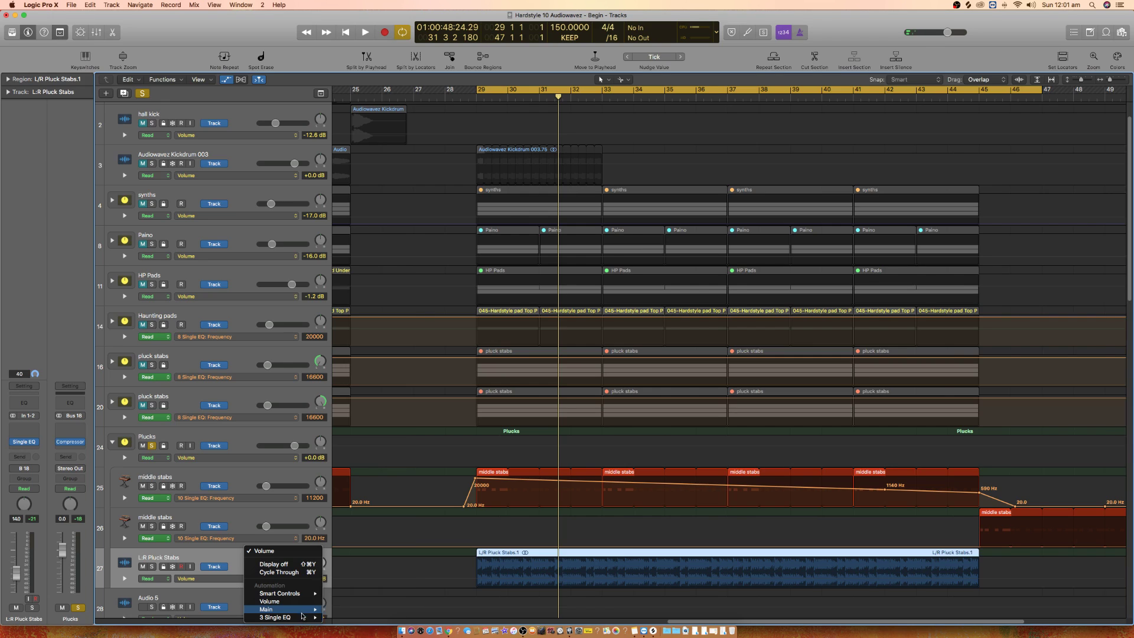
mouse_move(303, 618)
left_click(347, 585)
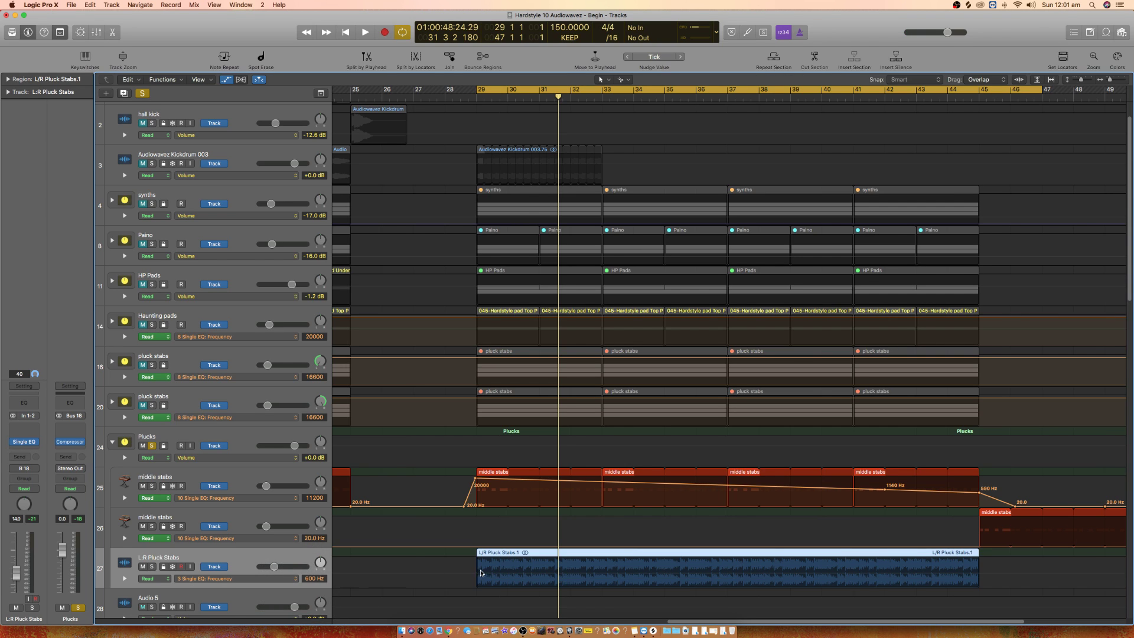
Step: Automate the pluck stabs EQ frequency from 600 Hz at bar 29 to 7900 Hz at bar 45, returning to 600 Hz just after
left_click(979, 576)
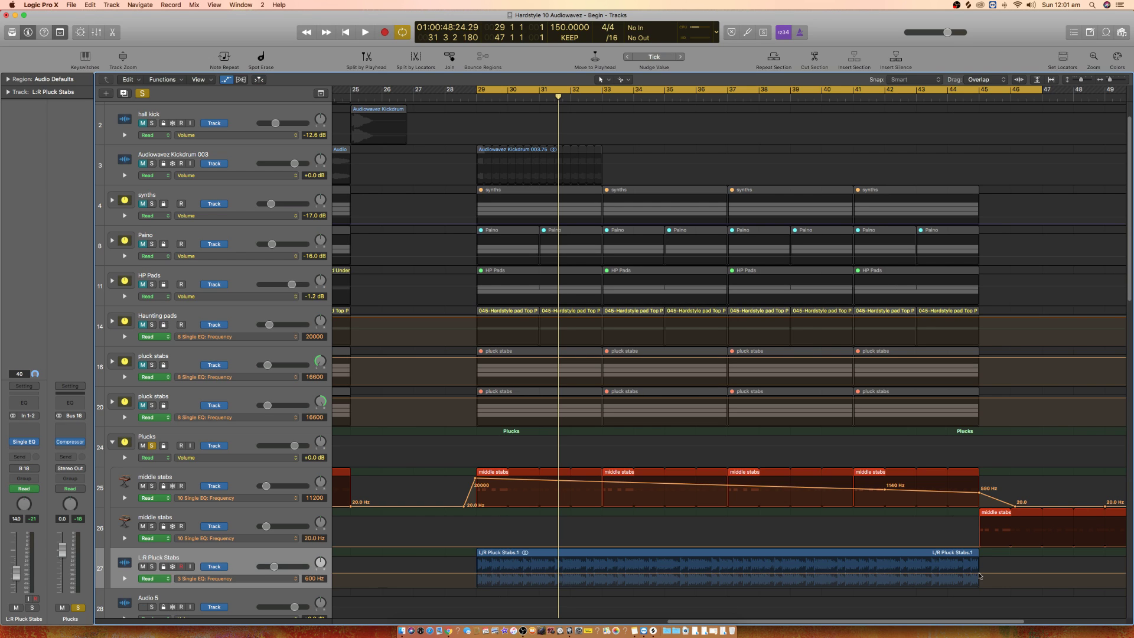
left_click(979, 574)
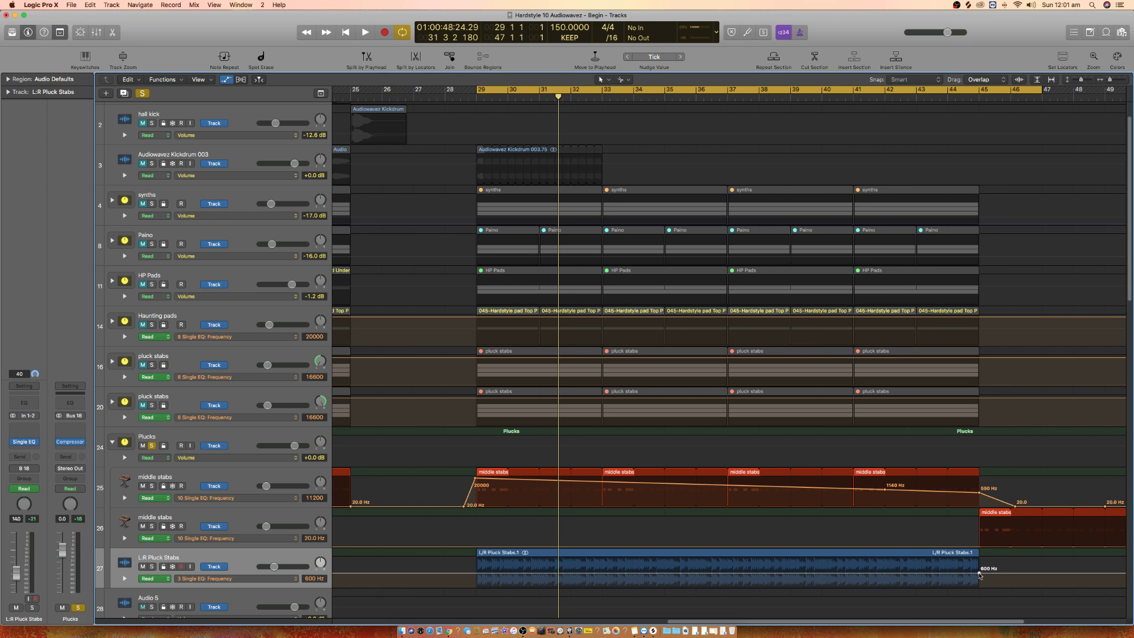
double_click(476, 572)
left_click(476, 573)
left_click_drag(476, 573, 485, 580)
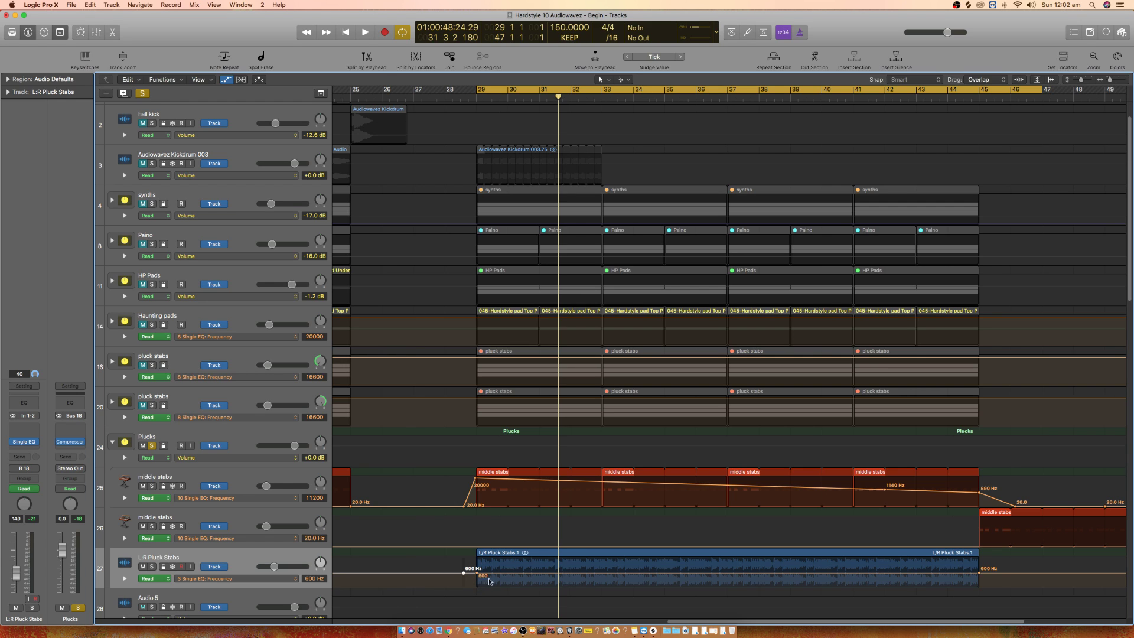
left_click(999, 572)
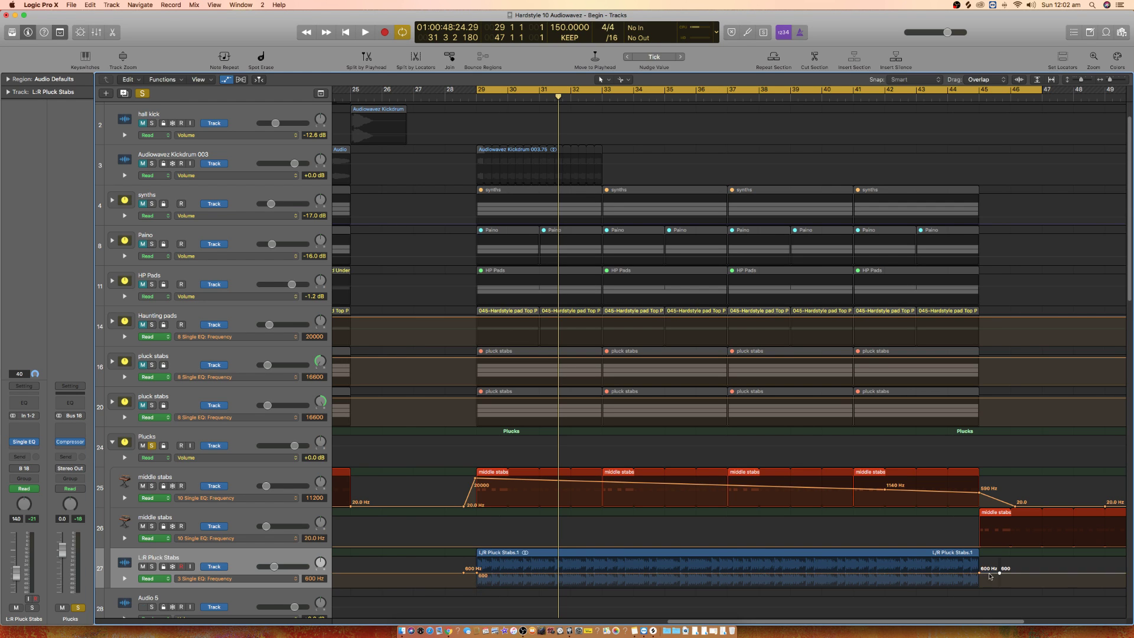
left_click_drag(979, 576, 976, 562)
Step: Play the cycle from bar 29 with the middle stabs and L/R Pluck Stabs regions selected and enlarged
key("space")
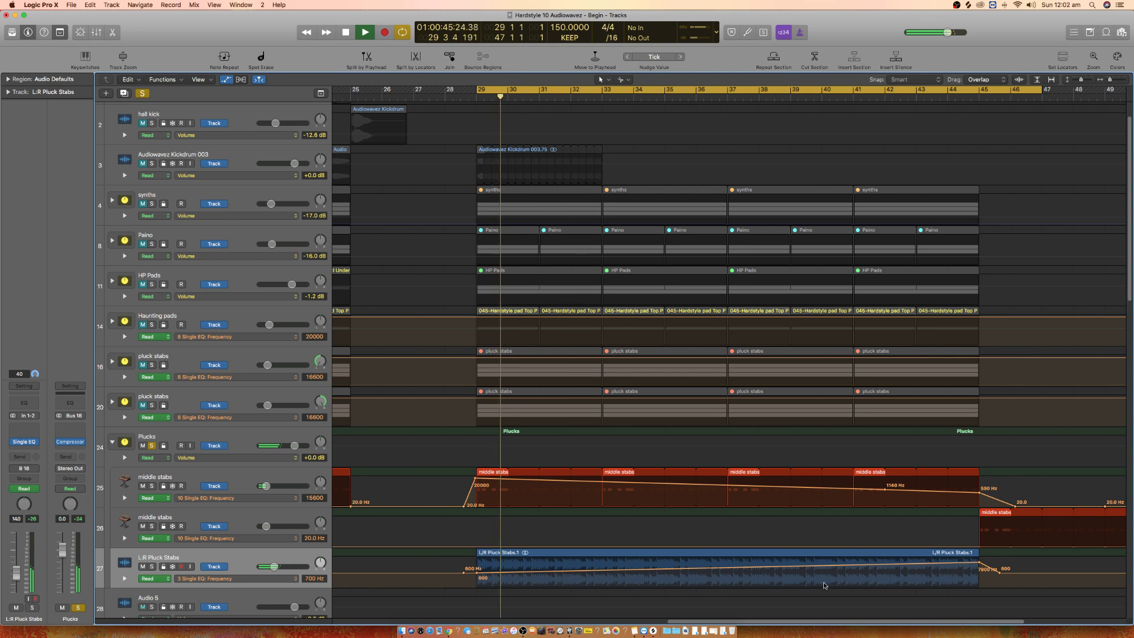
key("super+Down")
key("super+Down")
scroll(717, 525, "down", 3)
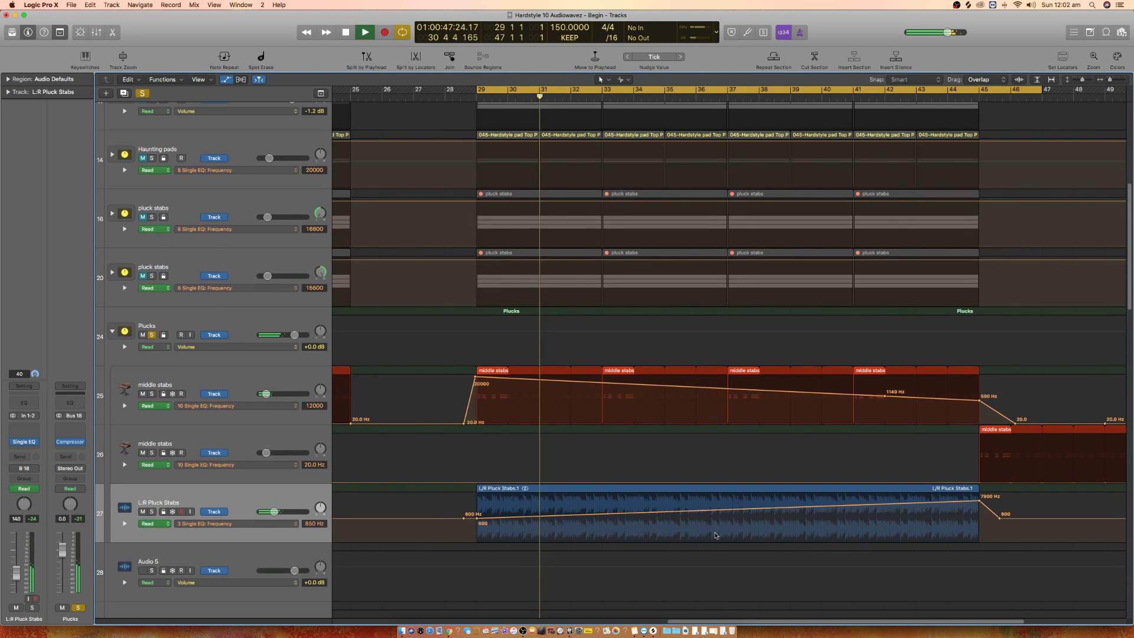
left_click_drag(420, 375, 857, 526)
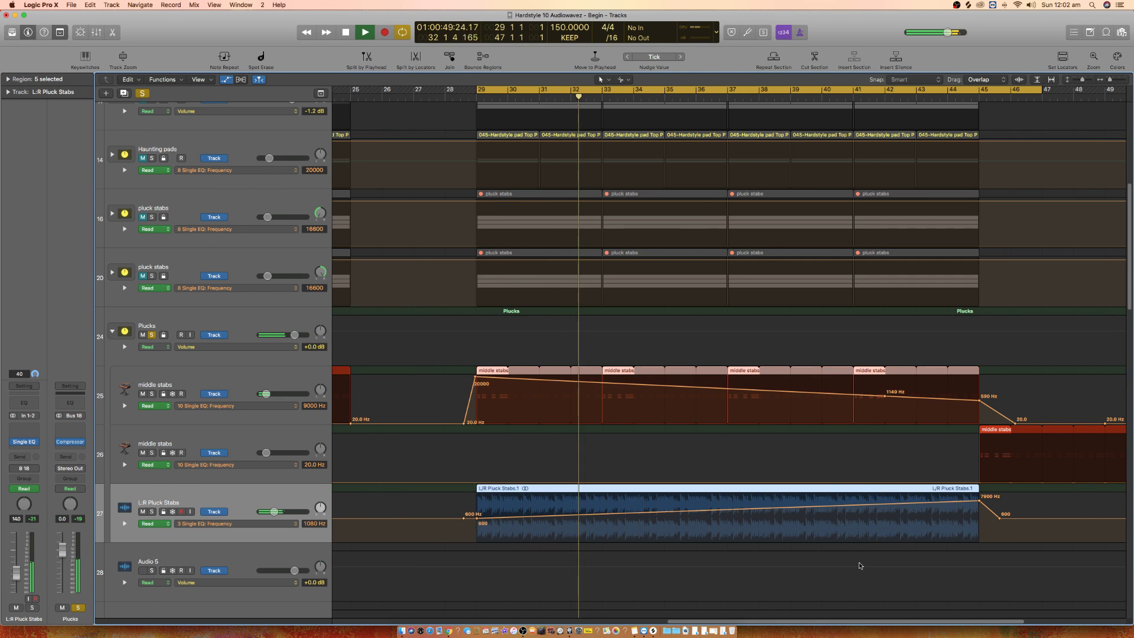
key("z")
key("z")
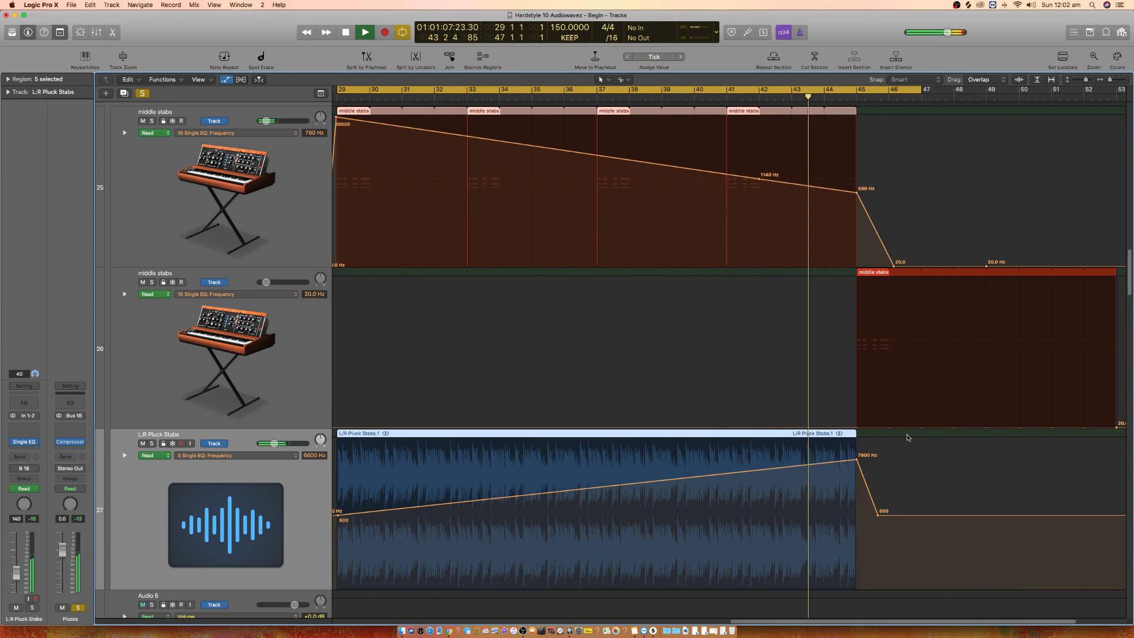
key("space")
Step: Examine the frequency automation of the middle stabs and L/R Pluck Stabs tracks across bars 29 to 45
key("super+Left")
key("super+Left")
key("super+Left")
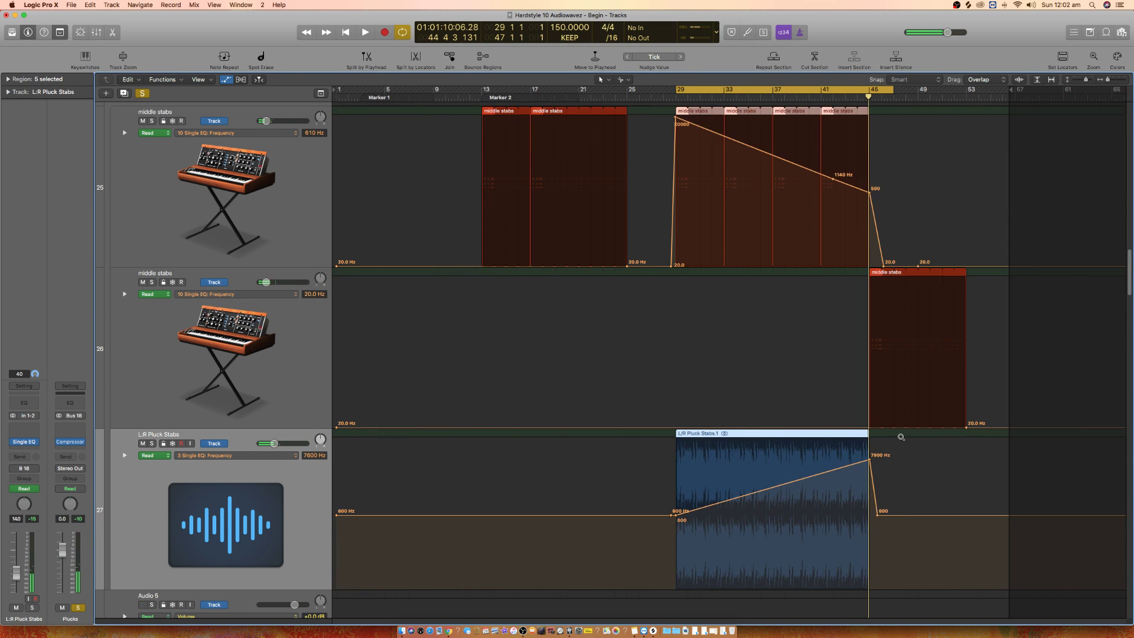
key("super+Up")
key("super+Up")
key("super+Up")
key("super+Down")
key("super+Down")
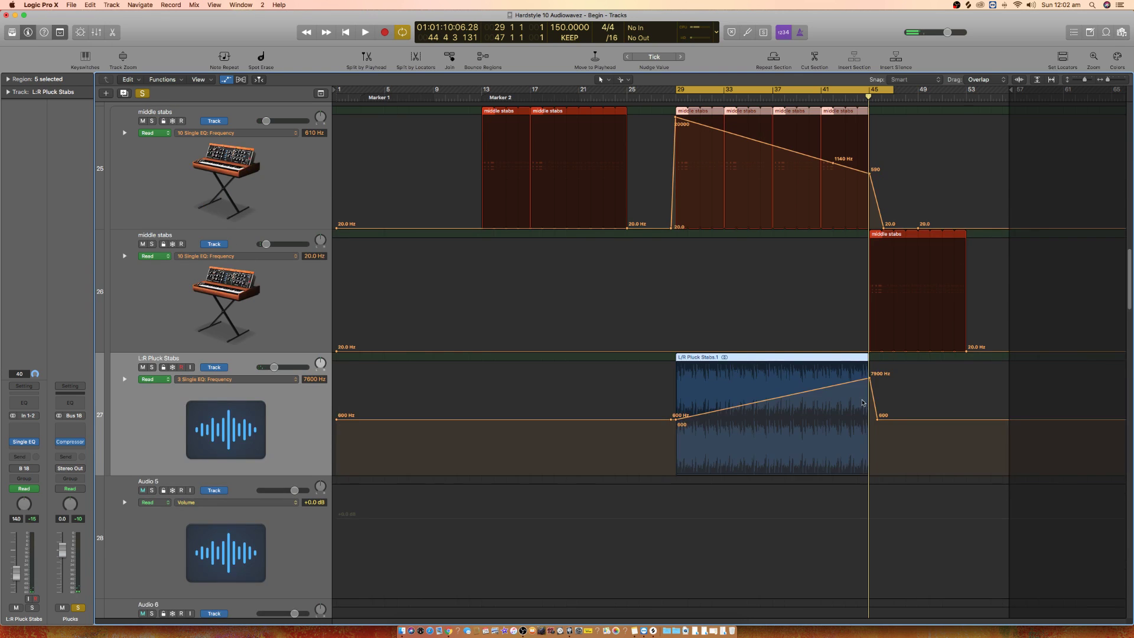
key("super+Right")
key("super+Right")
scroll(854, 386, "right", 4)
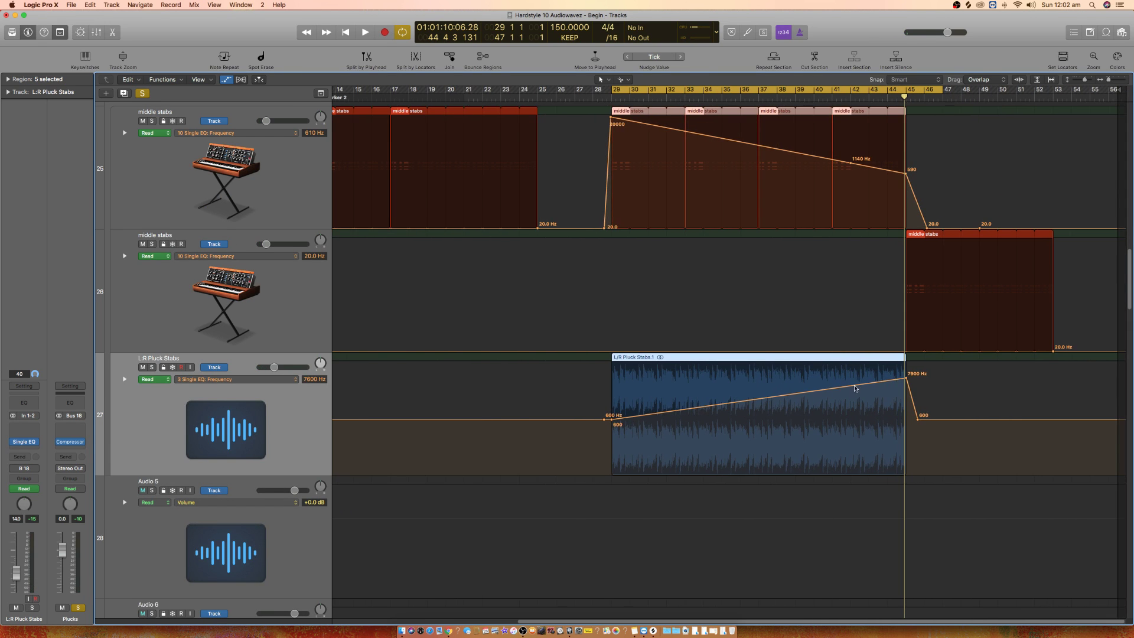
key("super+Right")
key("super+Right")
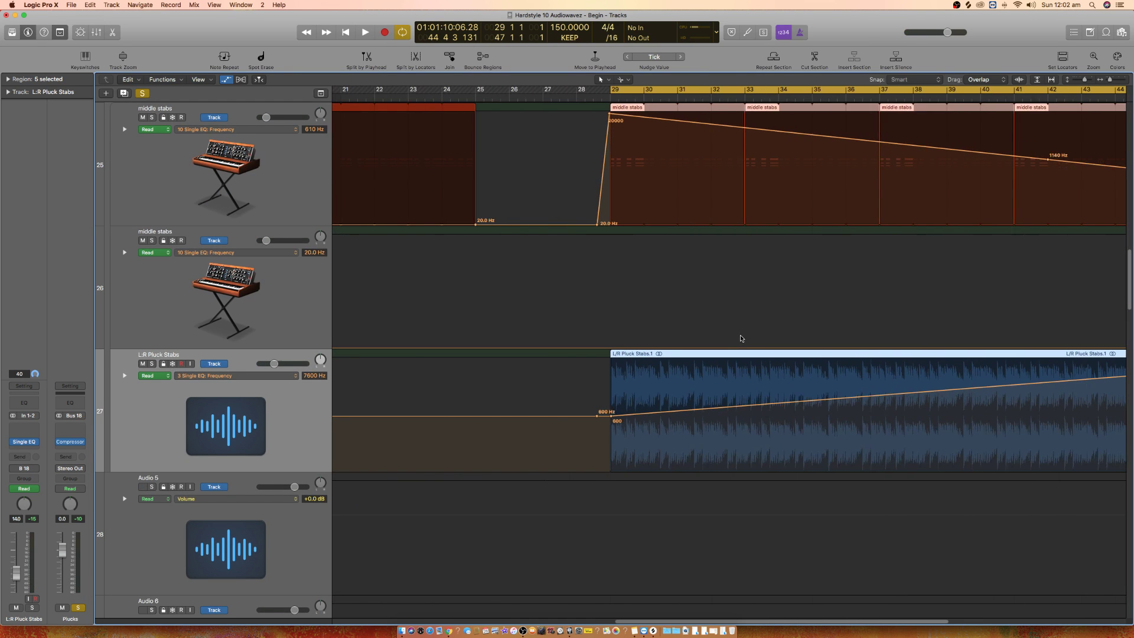
Step: Duplicate the L/R Pluck Stabs track and copy its bar 29 region onto the new track at bar 45
key("super+Left")
key("super+Left")
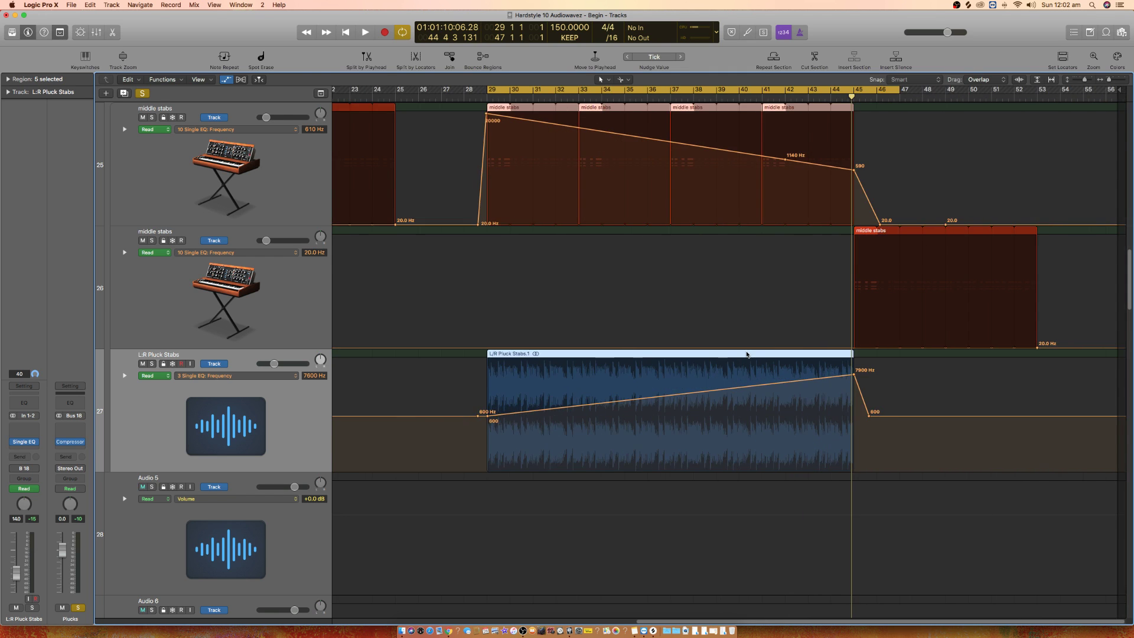
key("super+Down")
key("super+Right")
key("super+Right")
key("super+Right")
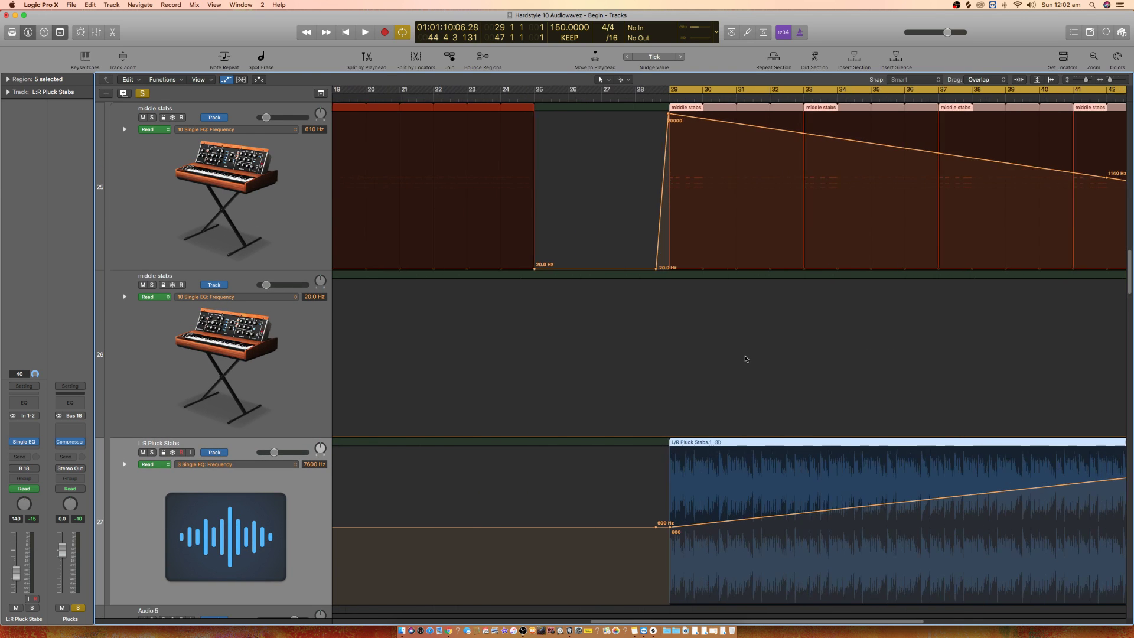
key("super+Up")
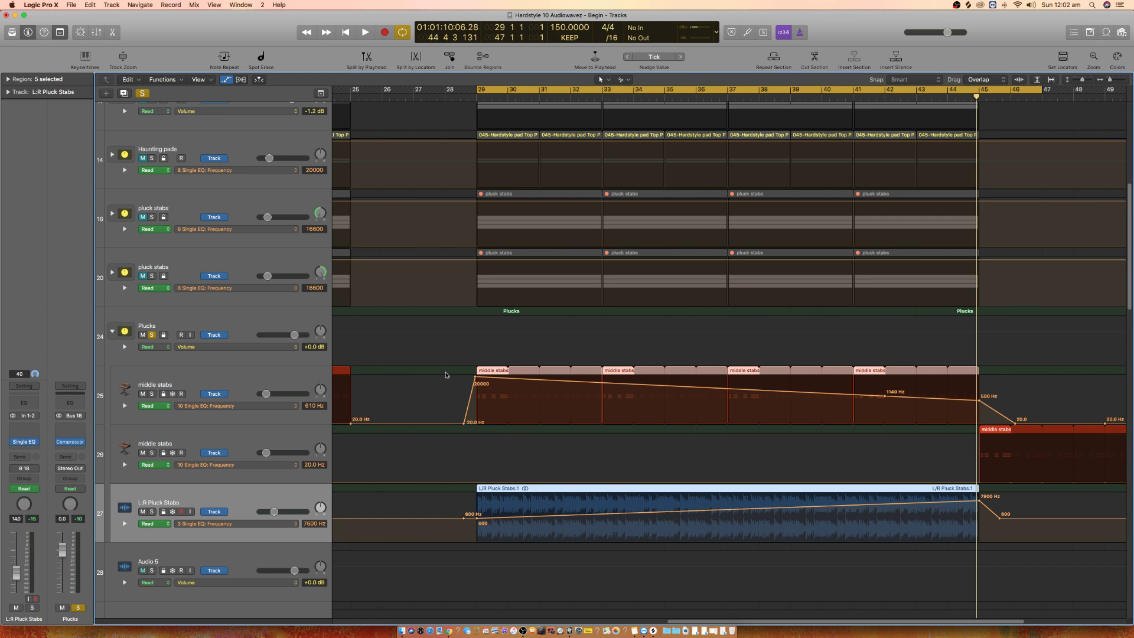
left_click(242, 492)
key("super+d")
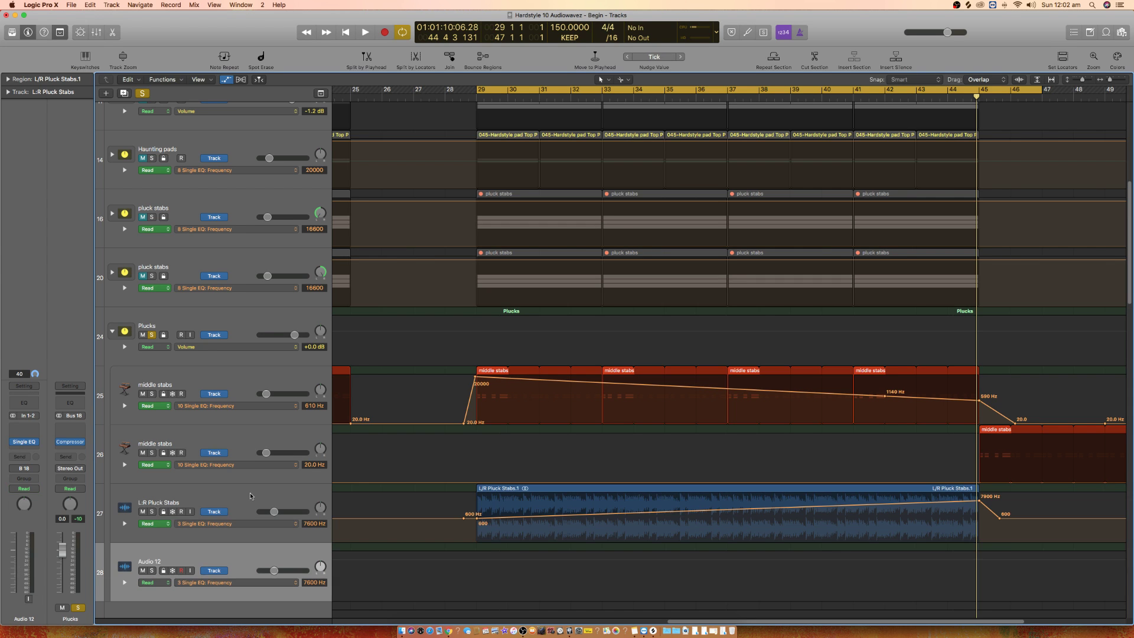
left_click_drag(593, 497, 1091, 598)
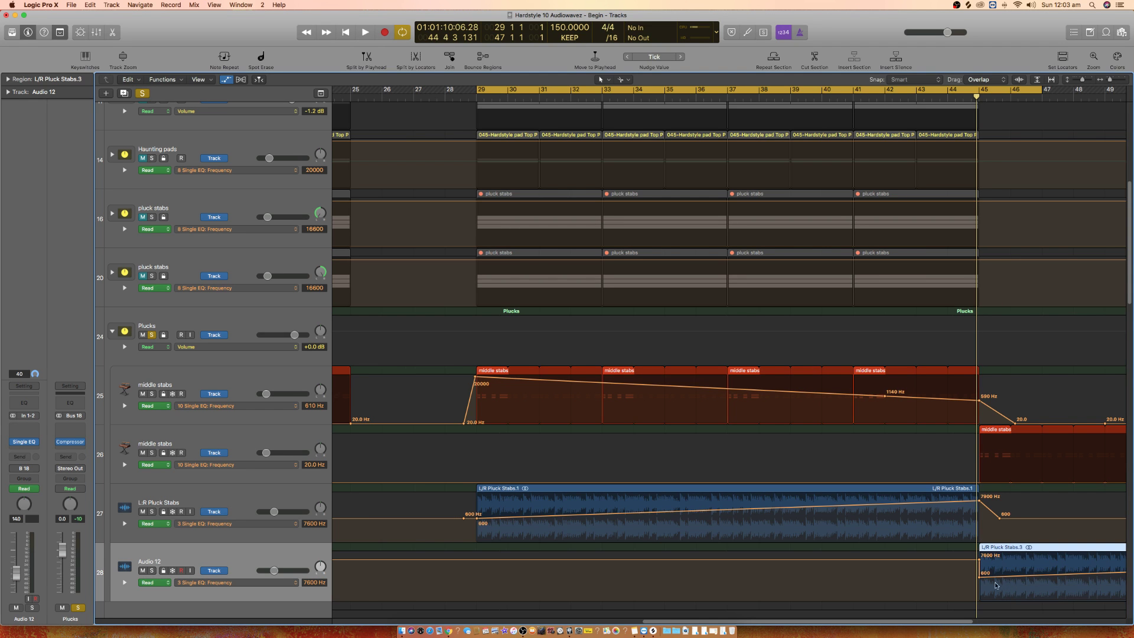
Step: Move the project end past bar 61 to extend the arrangement beyond the copied pluck stabs region
key("super+Left")
scroll(983, 561, "right", 6)
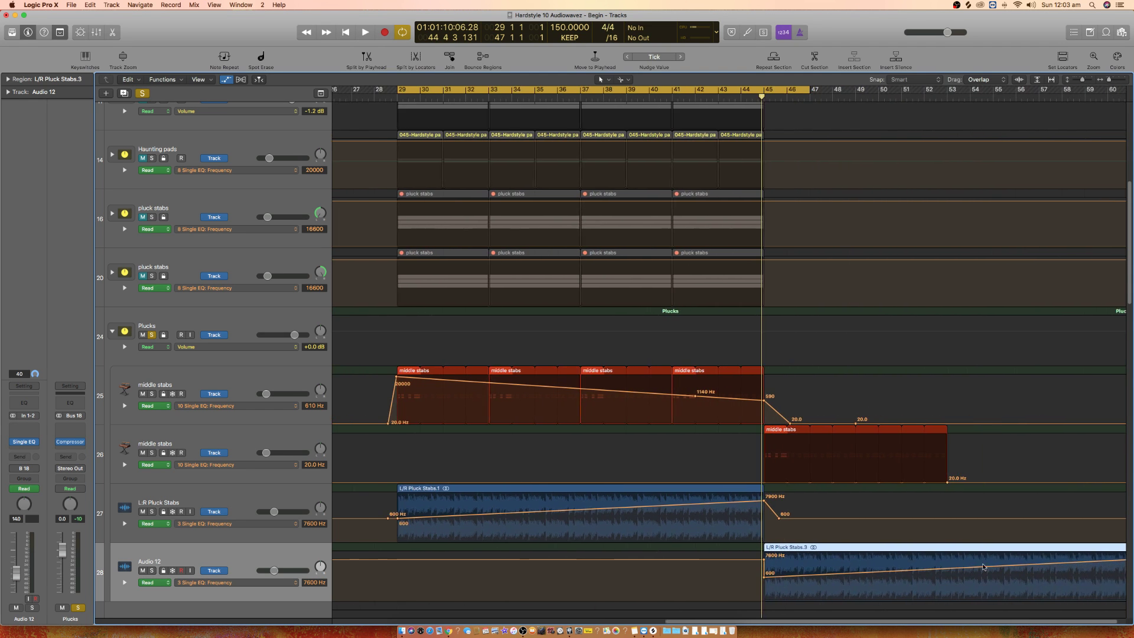
key("super+Left")
key("super+Left")
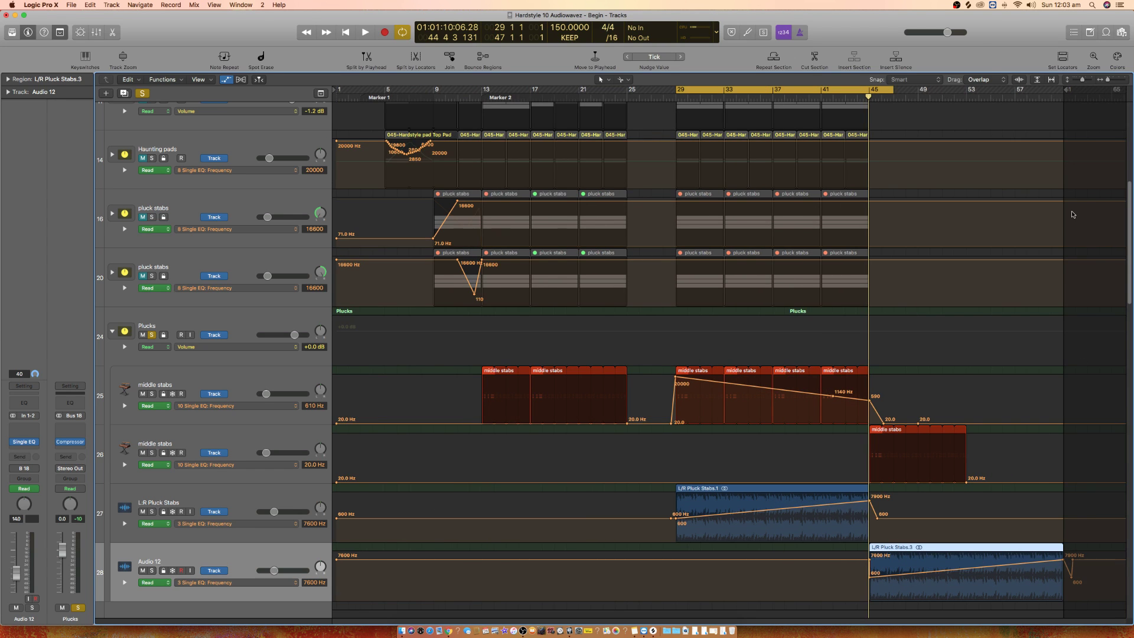
left_click_drag(1065, 88, 1129, 101)
Step: Pull the duplicated pluck track's frequency automation down to 20 Hz and remove its Single Band EQ plug-in
left_click(1061, 560)
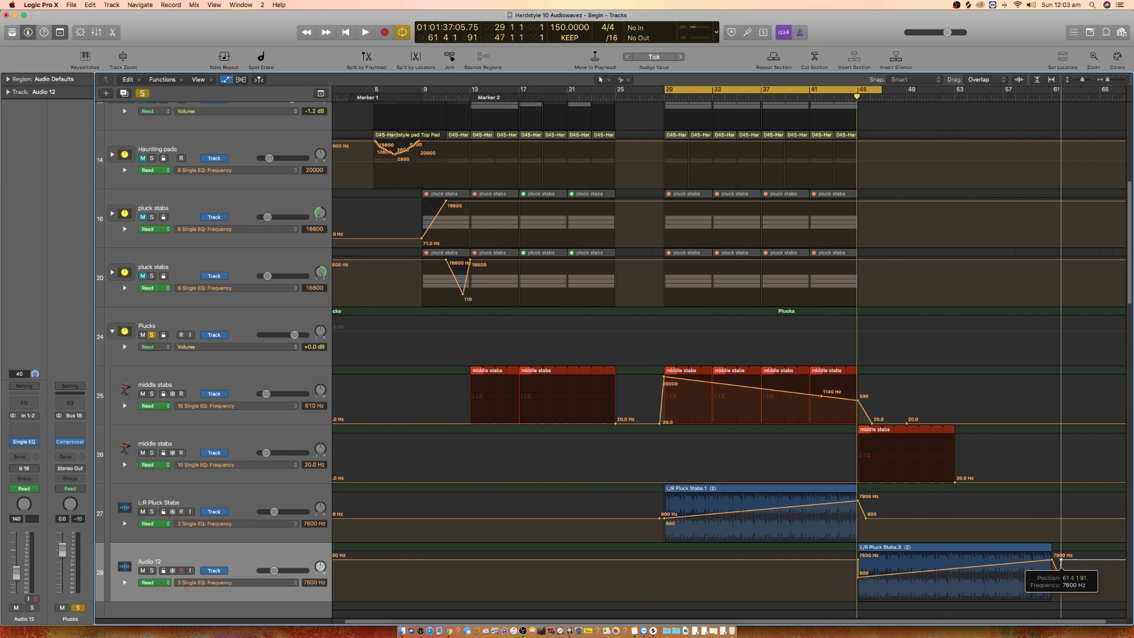
mouse_move(1061, 559)
left_mouse_down()
mouse_move(768, 597)
mouse_move(35, 597)
left_mouse_up()
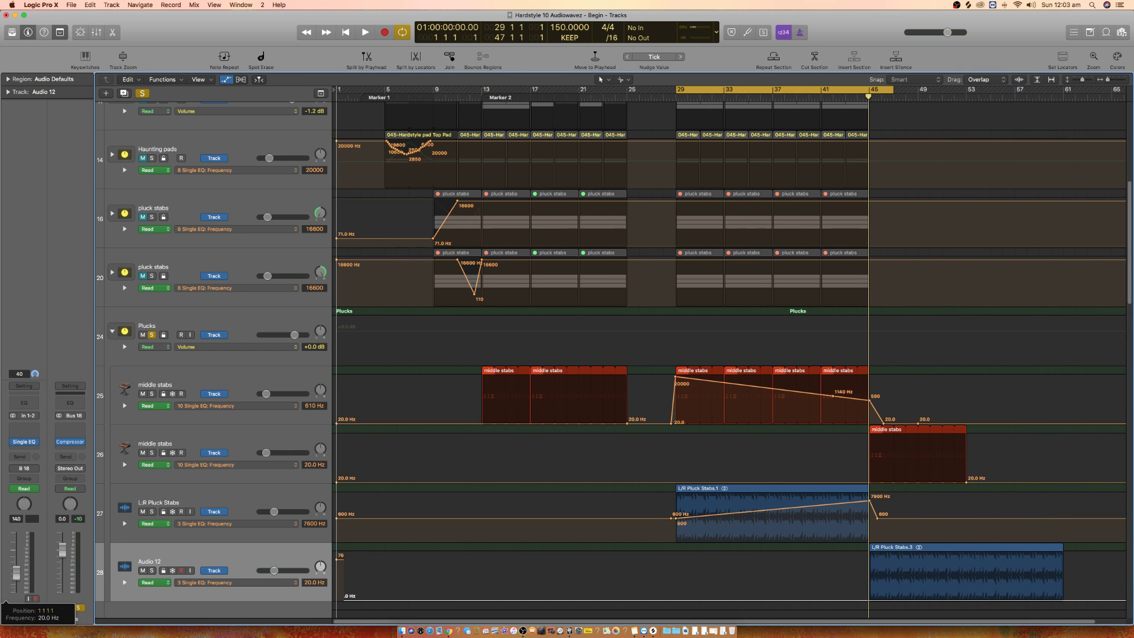
left_click(33, 443)
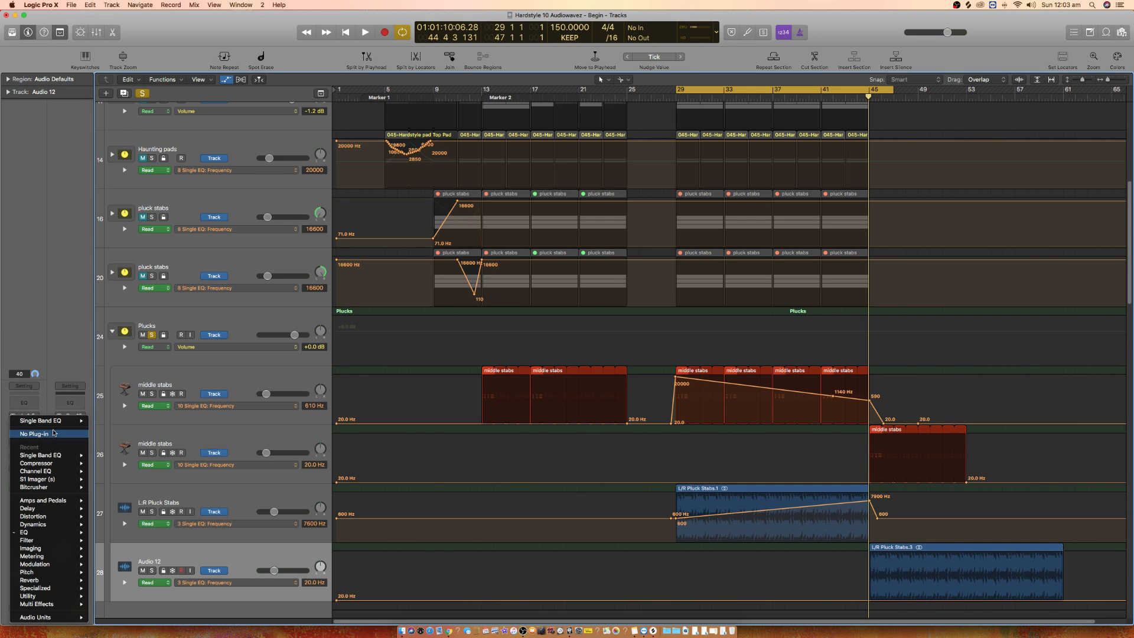
left_click(55, 435)
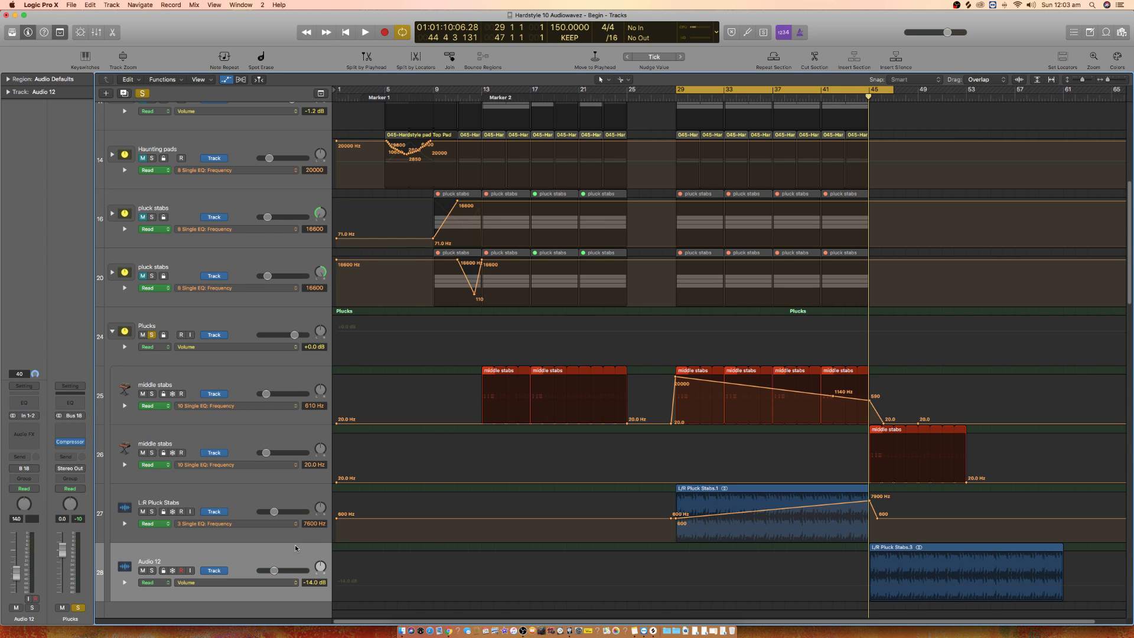
Step: Play the transition into the bar 45 pluck and middle stabs regions, then return the playhead to bar 45
key("space")
left_click(831, 97)
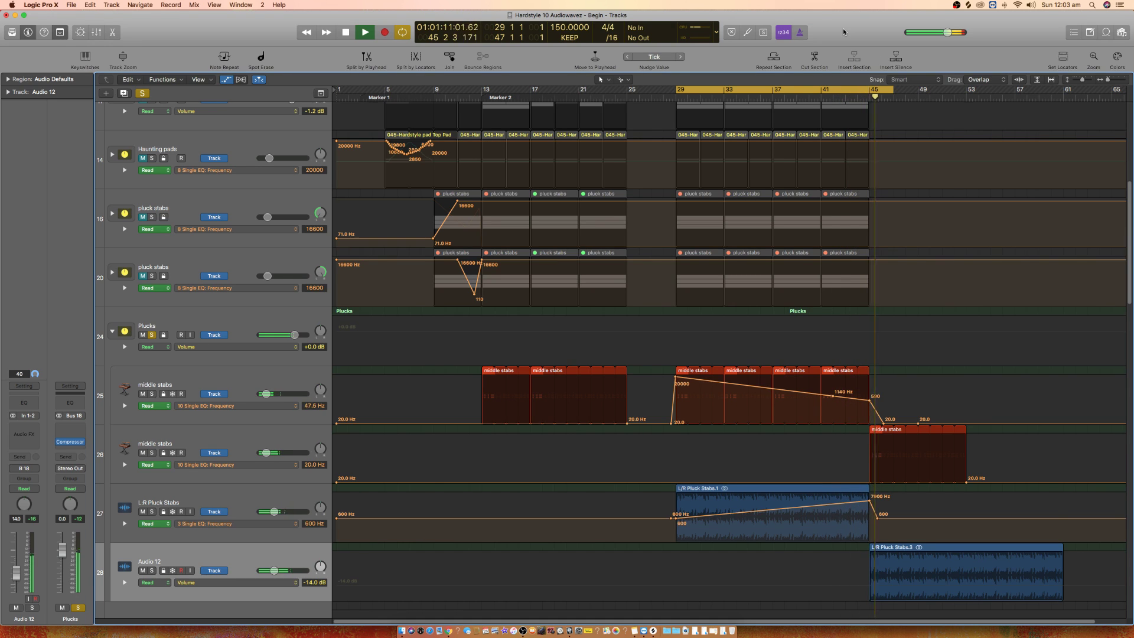
key("space")
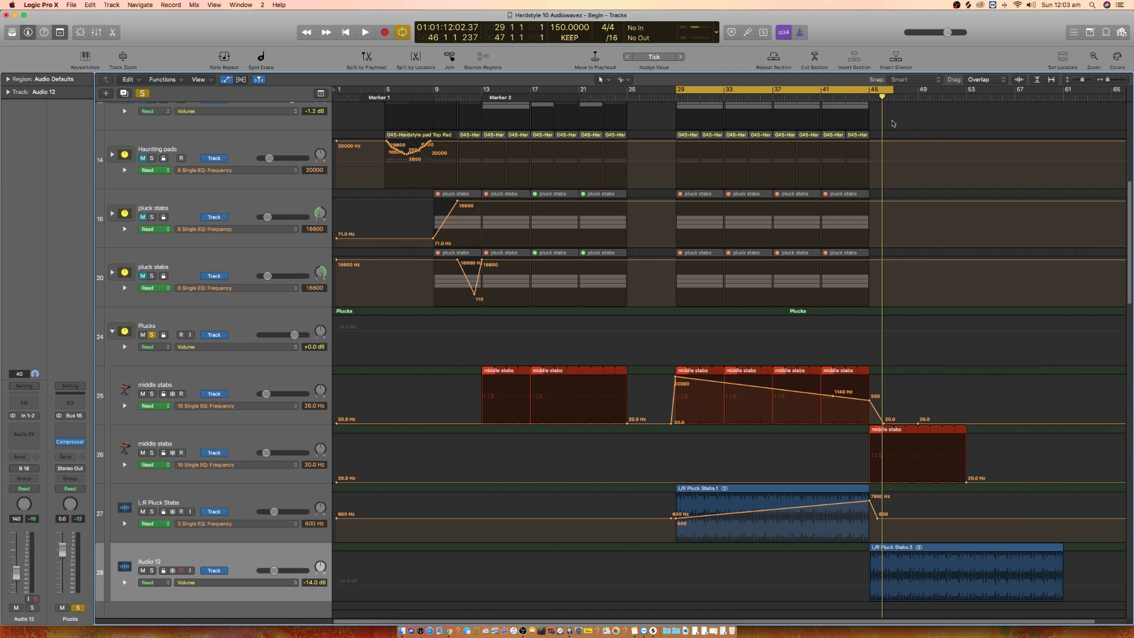
left_click(872, 93)
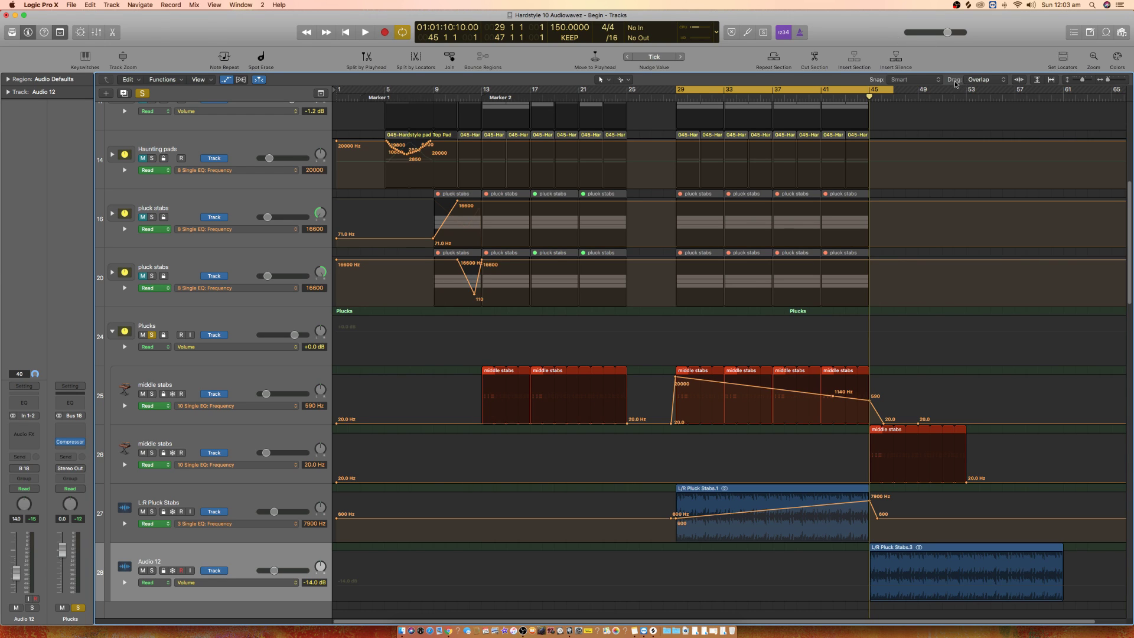
Step: Collapse the Plucks stack and hide the automation on all tracks
left_click(112, 333)
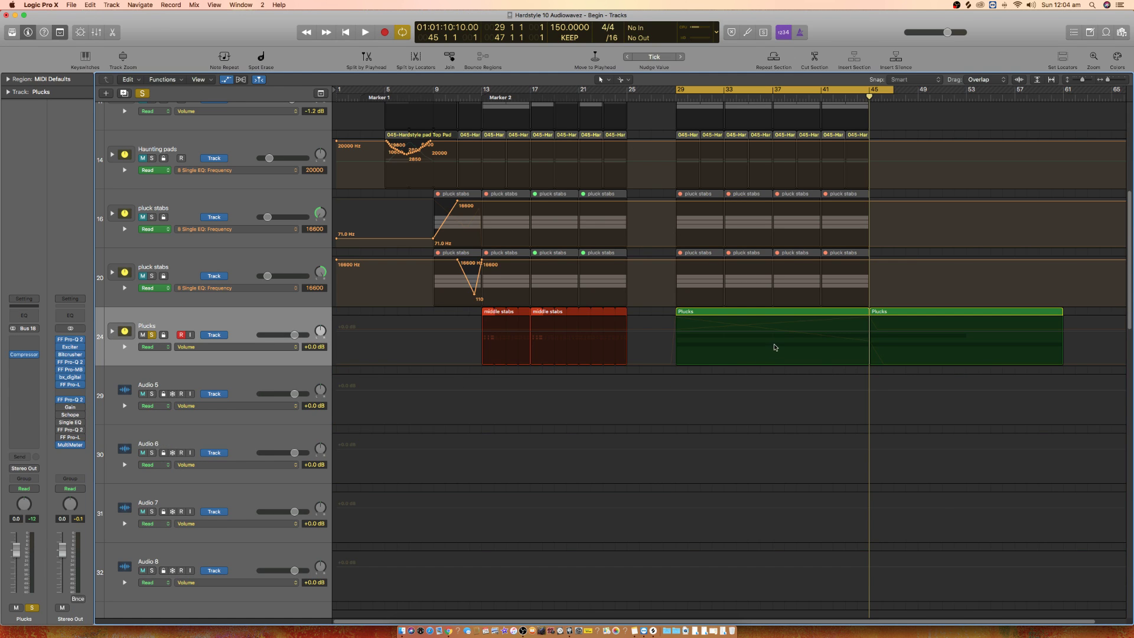
key("super+Down")
key("super+Down")
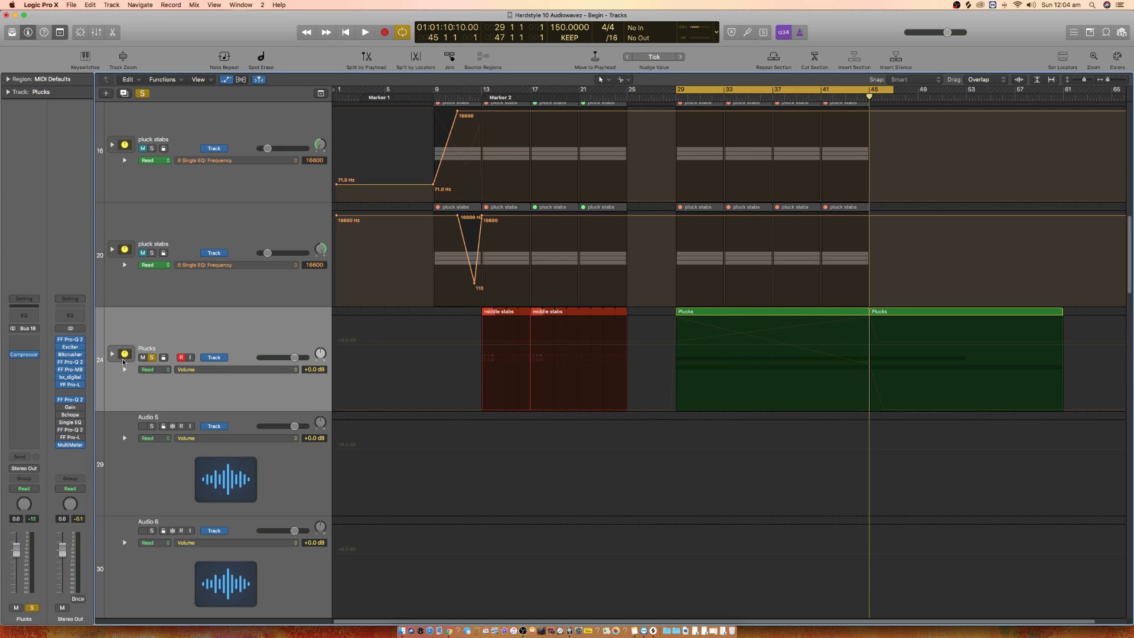
left_click(226, 80)
Step: Move the Plucks stack directly above the synths stack in the track list
key("super+Up")
key("super+Up")
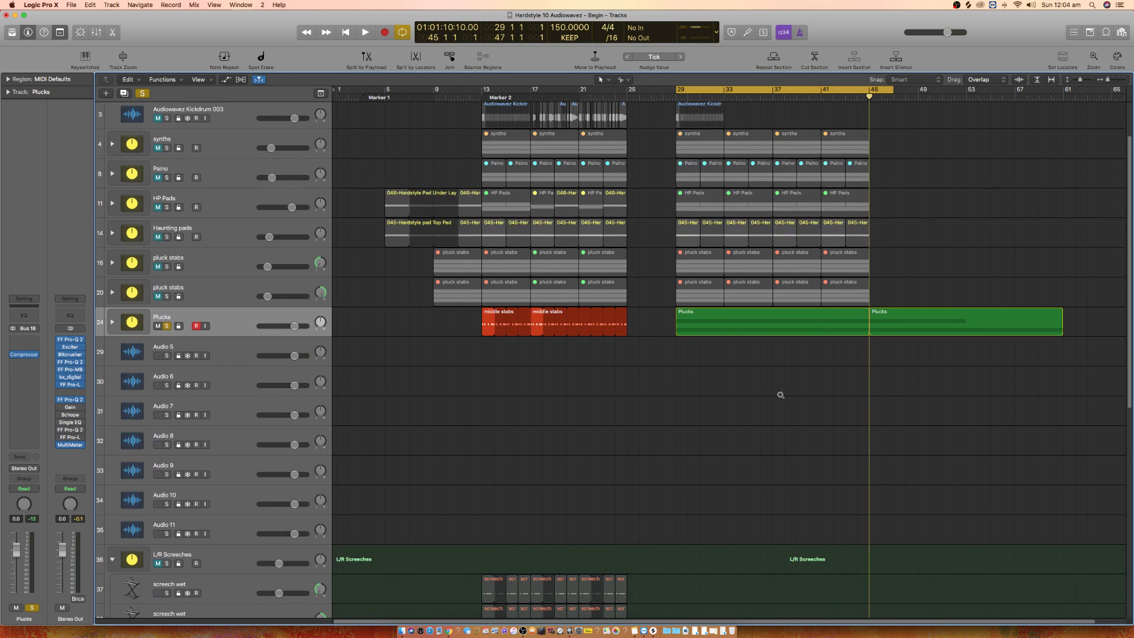
key("super+Up")
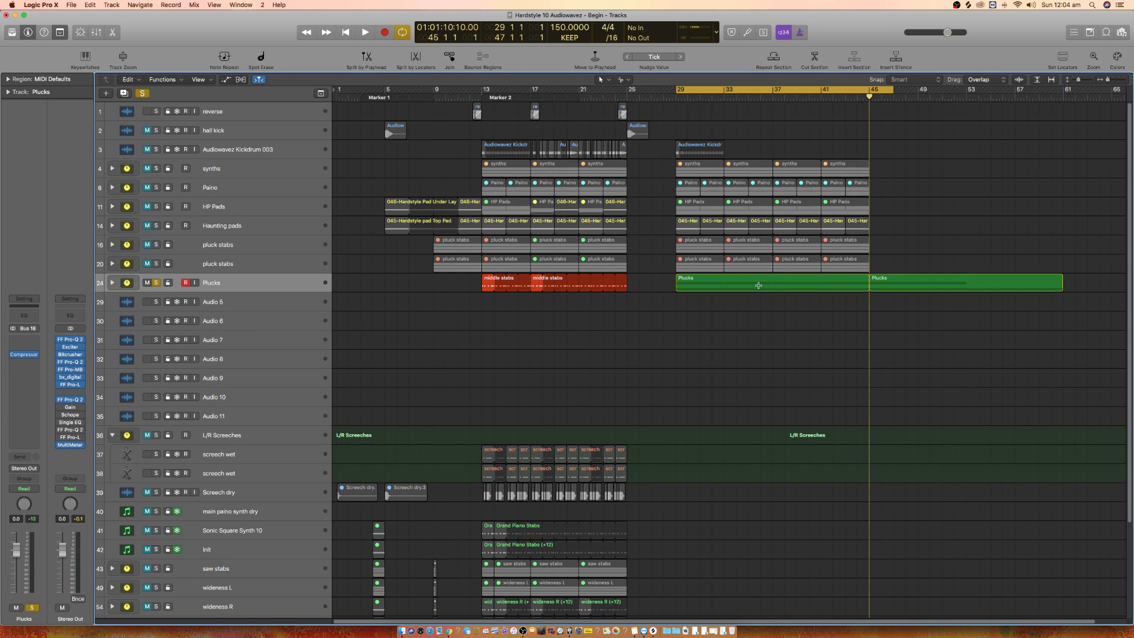
key("super+Down")
scroll(756, 293, "up", 3)
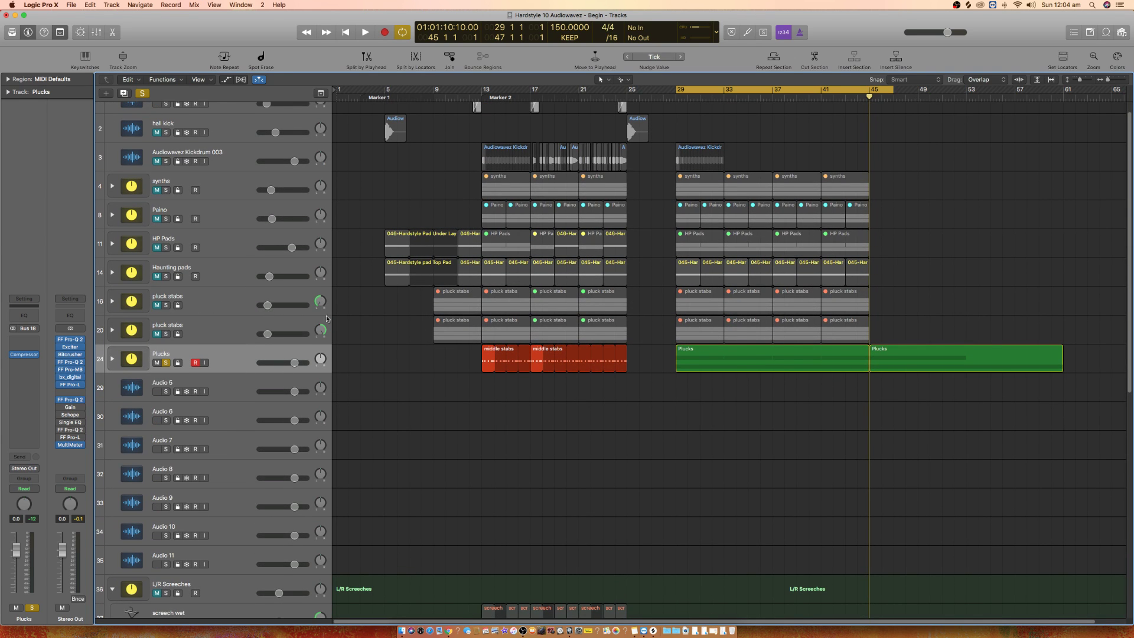
left_click_drag(222, 353, 222, 180)
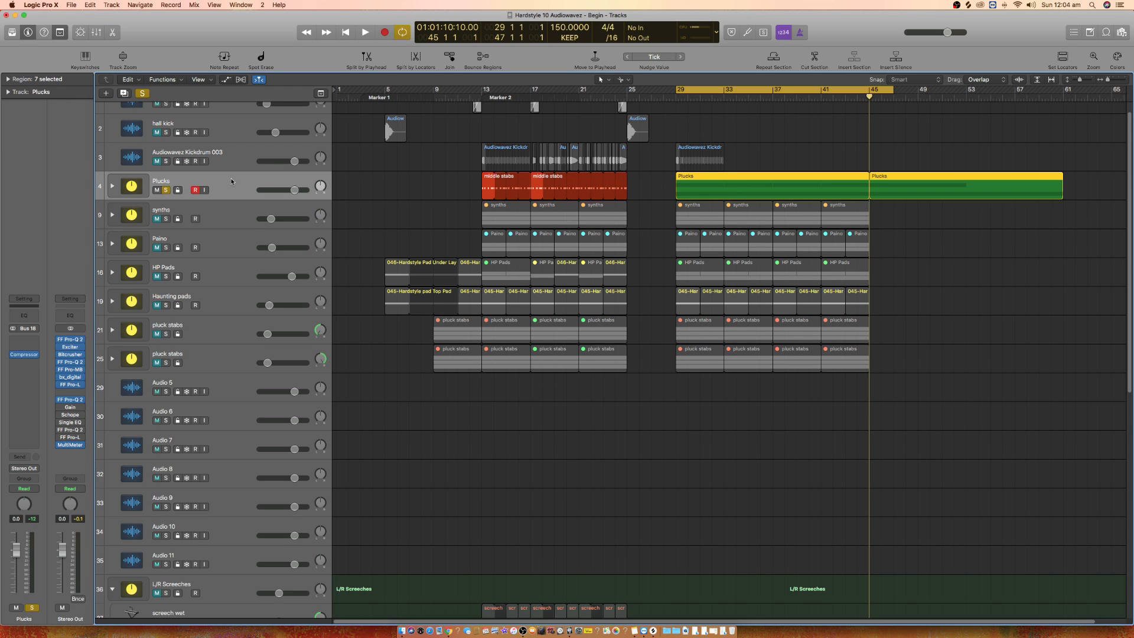
Step: Move the Audiowavez Kickdrum 003 region from bar 29 to bar 61 and set the playhead there
left_click(234, 155)
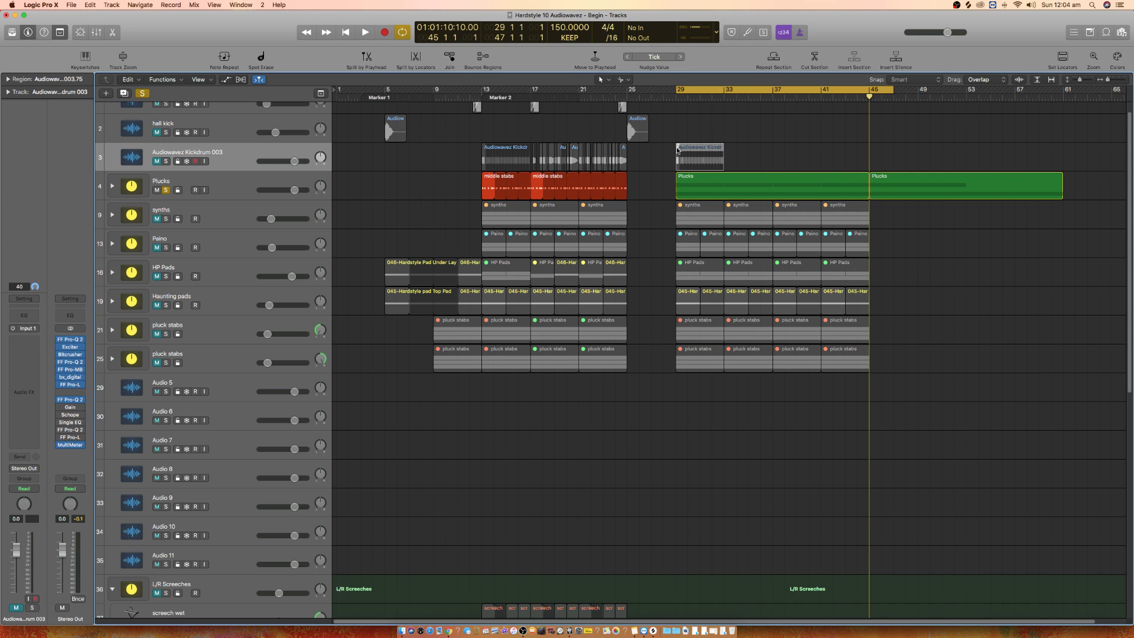
left_click_drag(678, 150, 1066, 148)
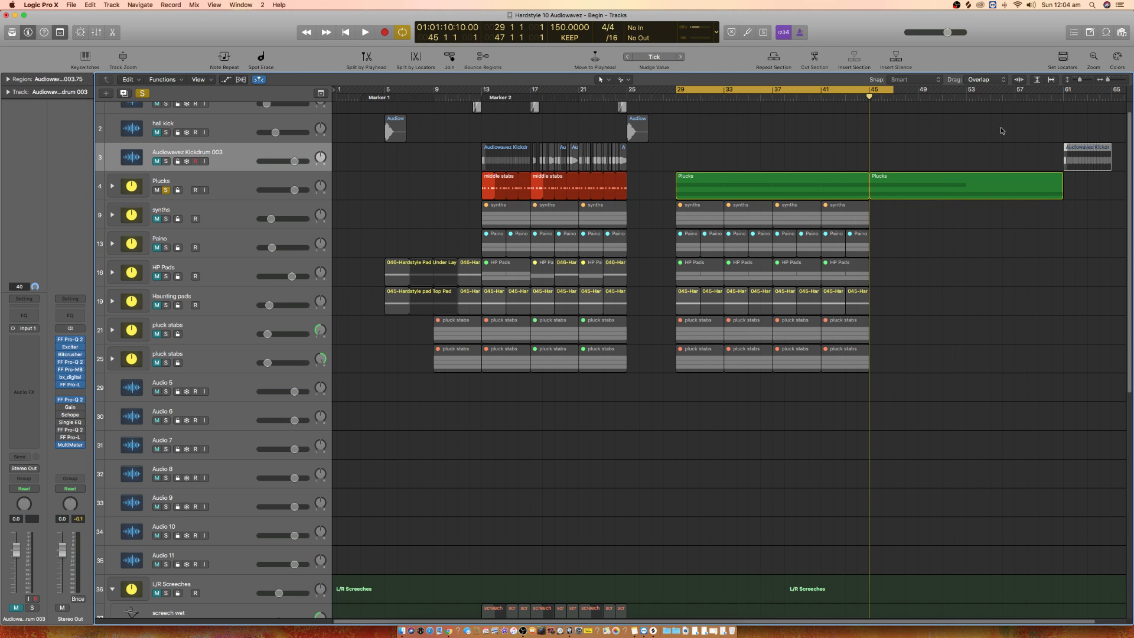
left_click(1065, 101)
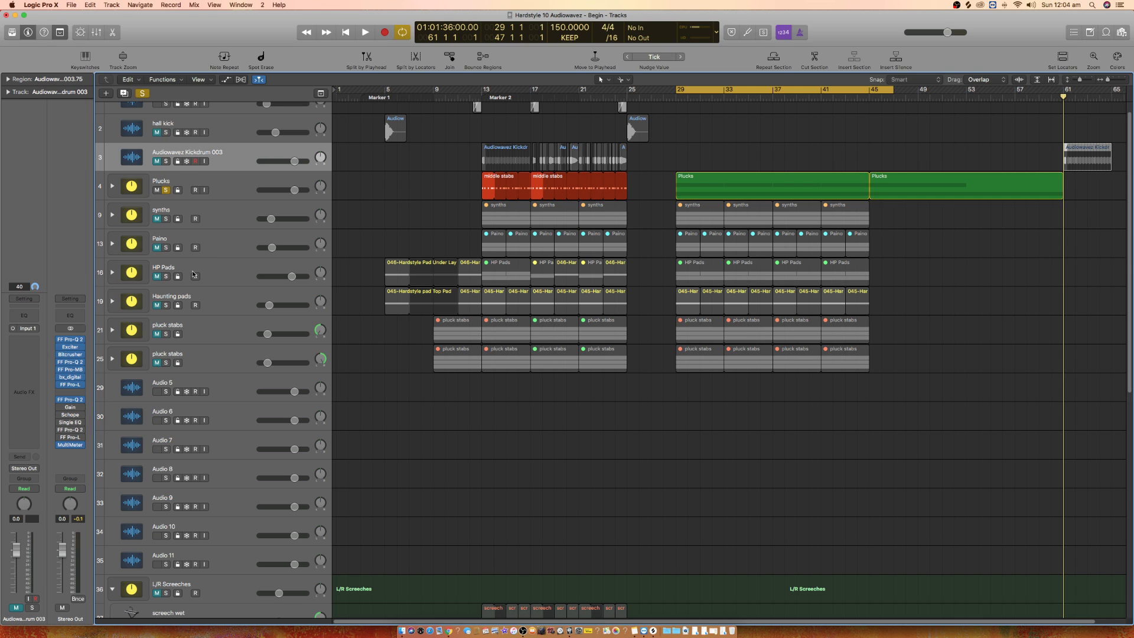
Step: Solo the HP Pads stack and enlarge its regions
left_click(213, 268)
key("cmd+Down")
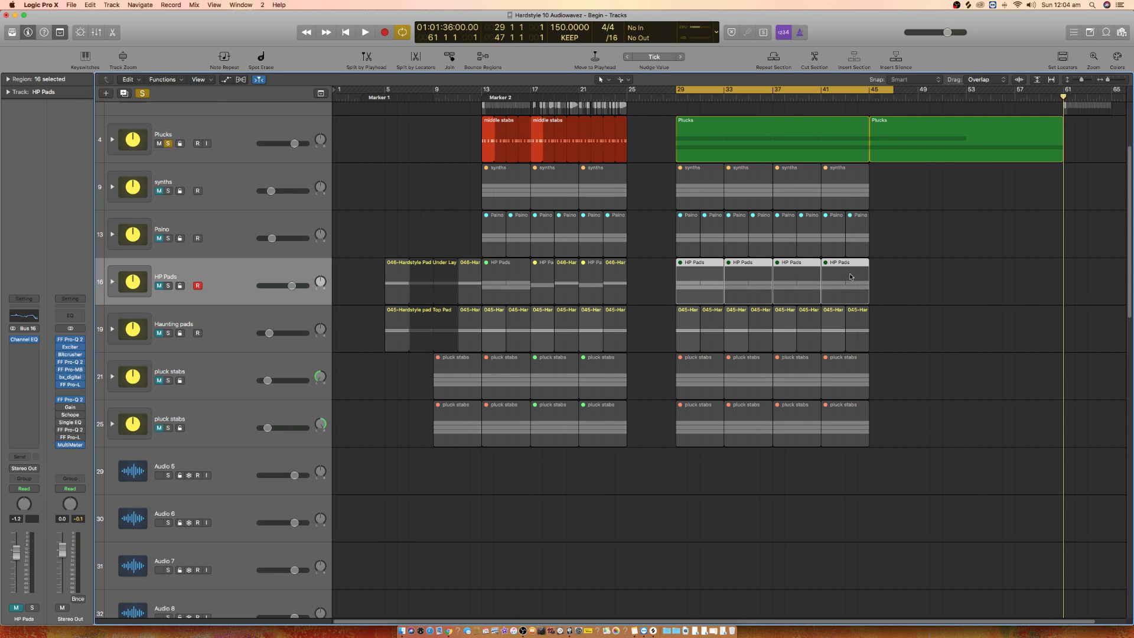
key("cmd+Right")
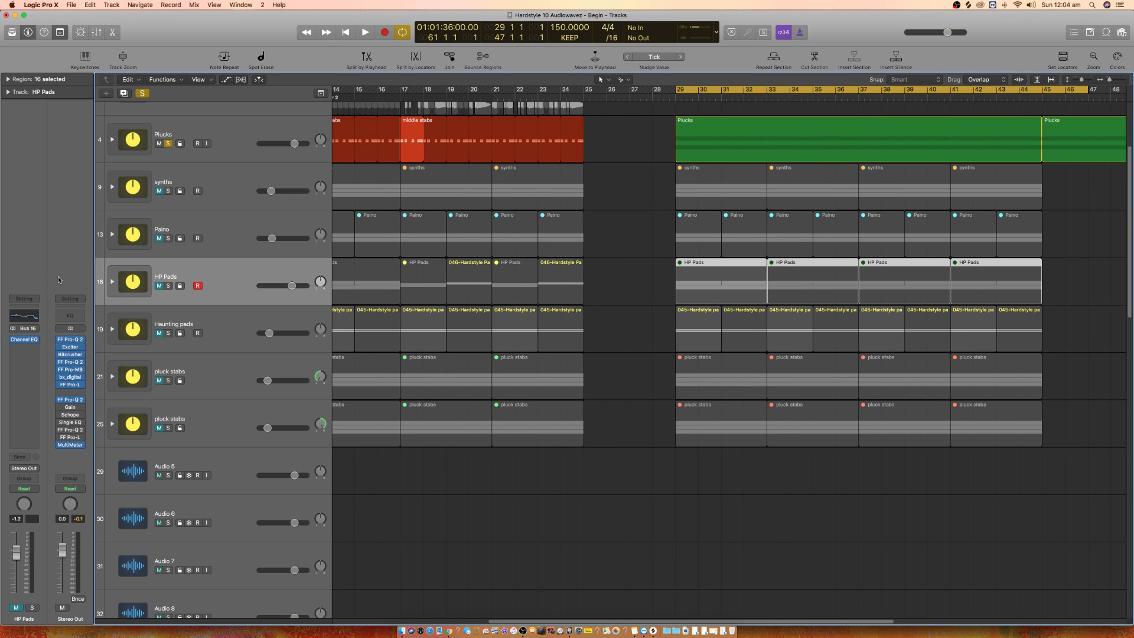
left_click_drag(658, 272, 1043, 330)
left_click(168, 286)
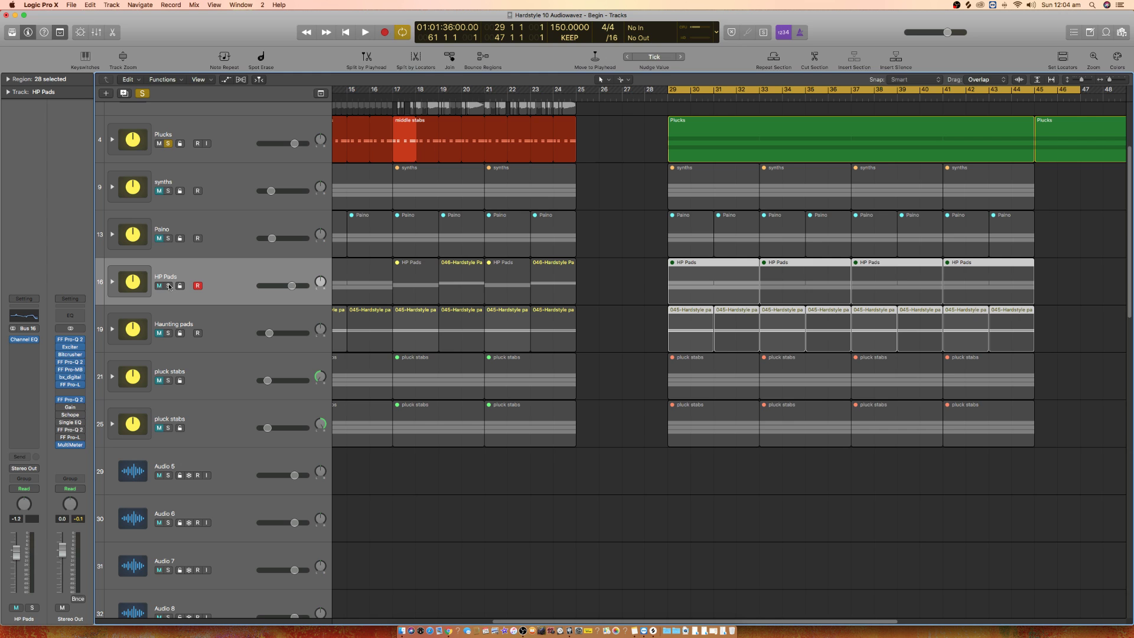
key("super+Down")
key("super+Down")
key("super+Down")
key("super+Left")
key("super+Left")
key("super+Left")
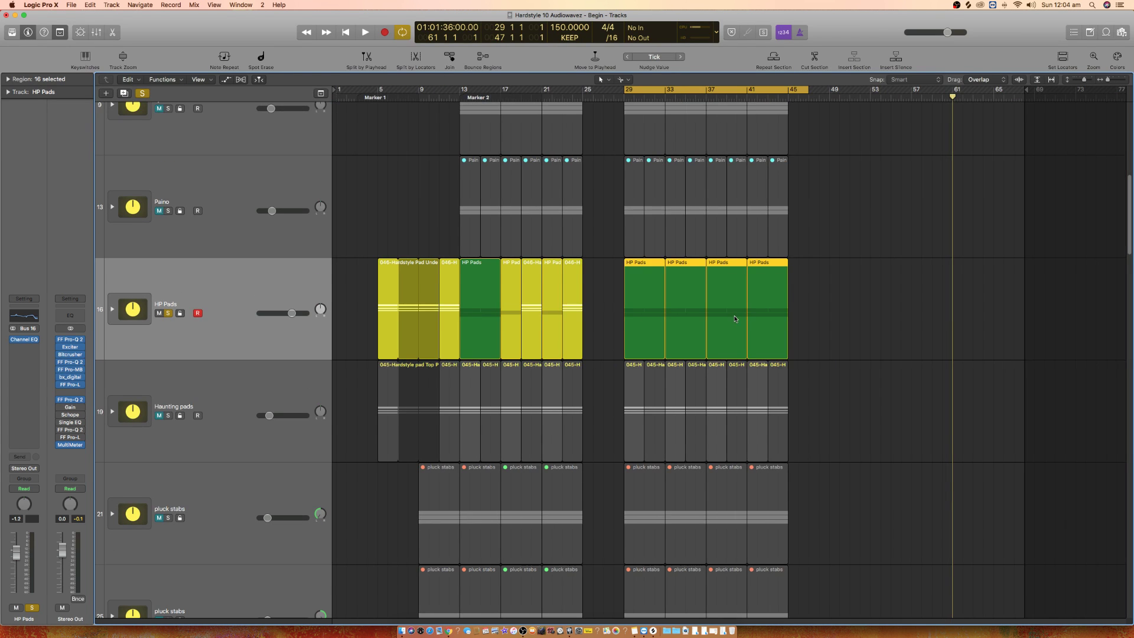
Step: Take the Plucks stack out of solo, mute it and lock it
key("super+Up")
key("super+Up")
key("super+Up")
key("super+Up")
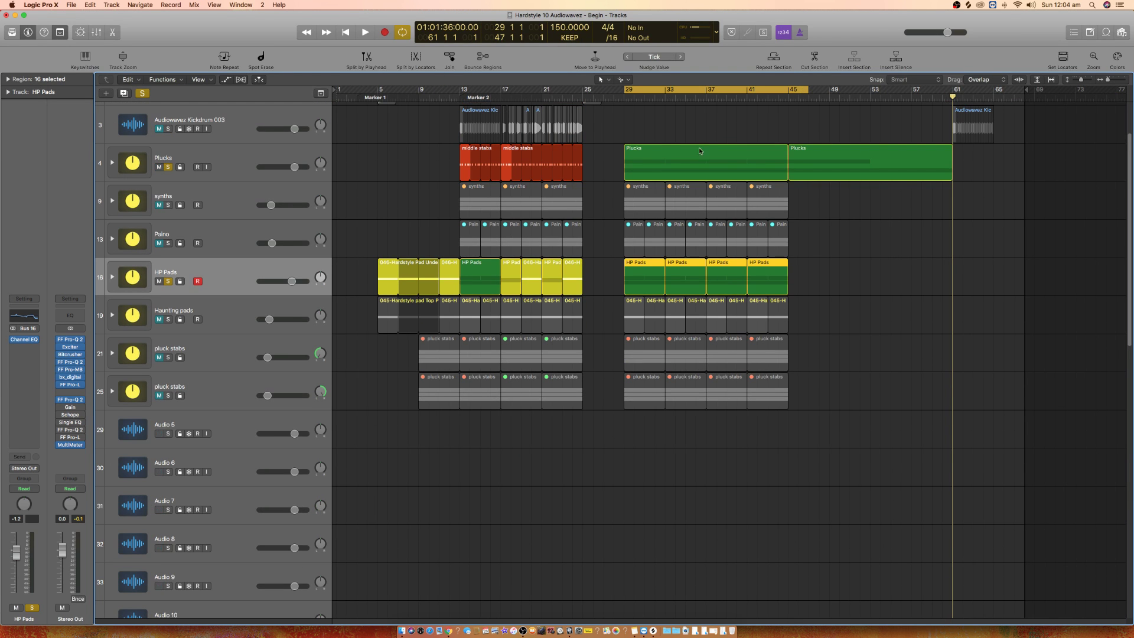
left_click(169, 167)
left_click(161, 168)
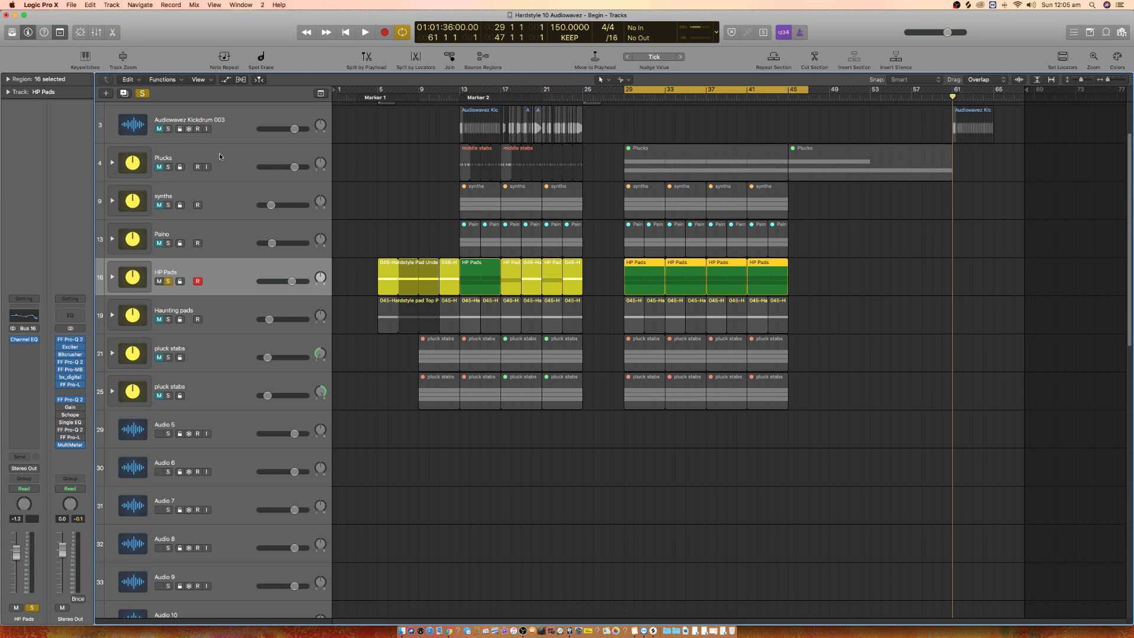
left_click(180, 167)
Step: Play the soloed HP Pads from bar 29 and expand the stack to inspect its BP Square and breakdown bass tracks
key("space")
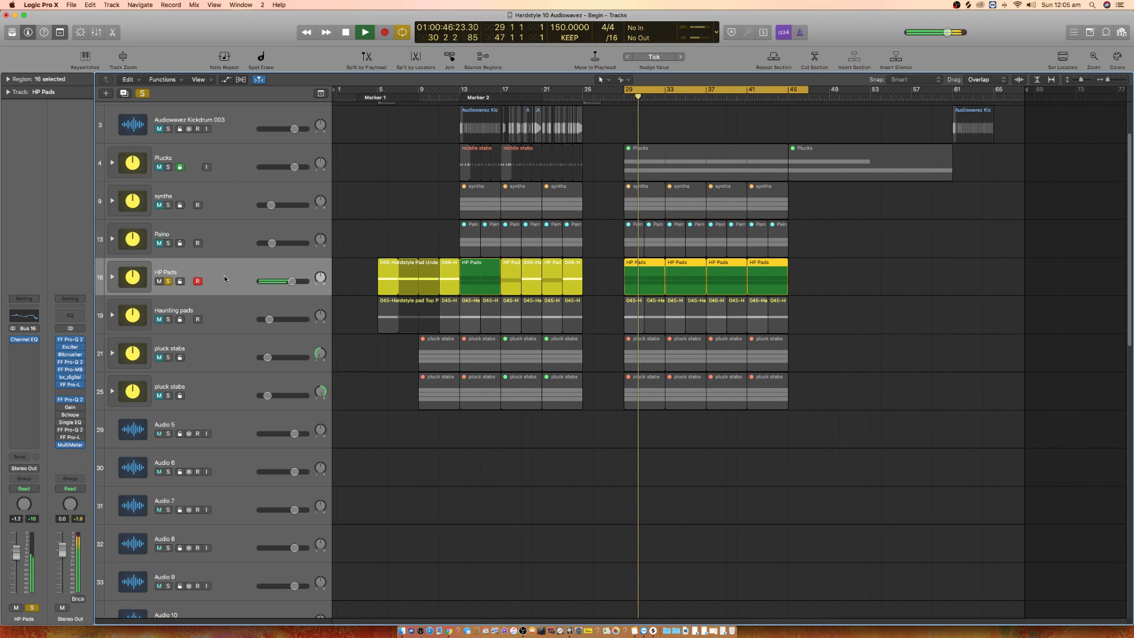
key("space")
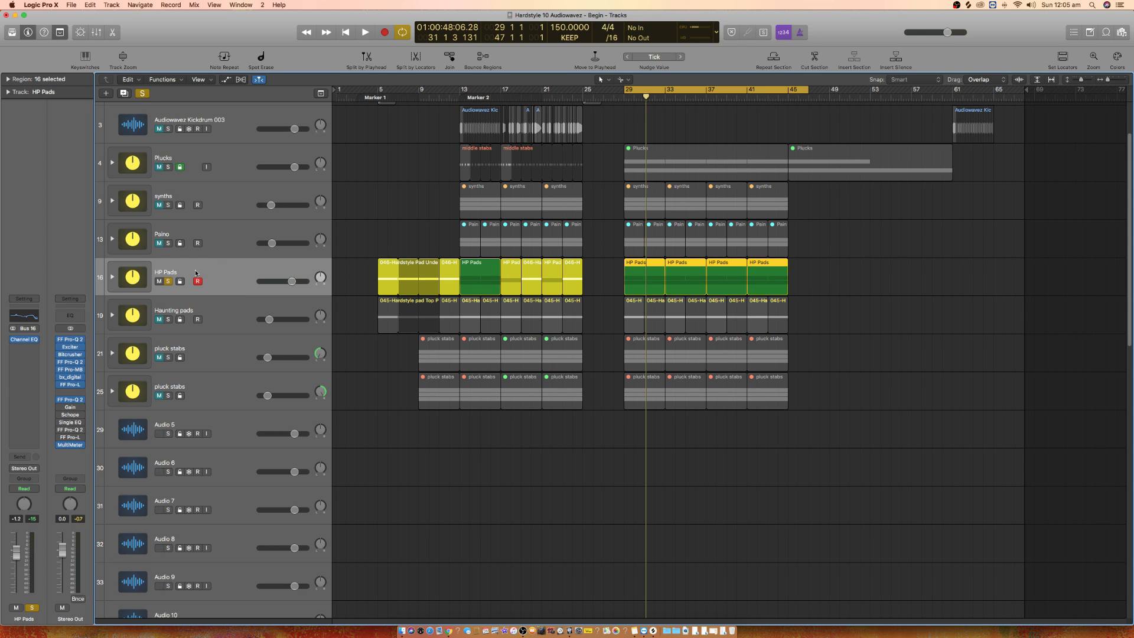
left_click(113, 278)
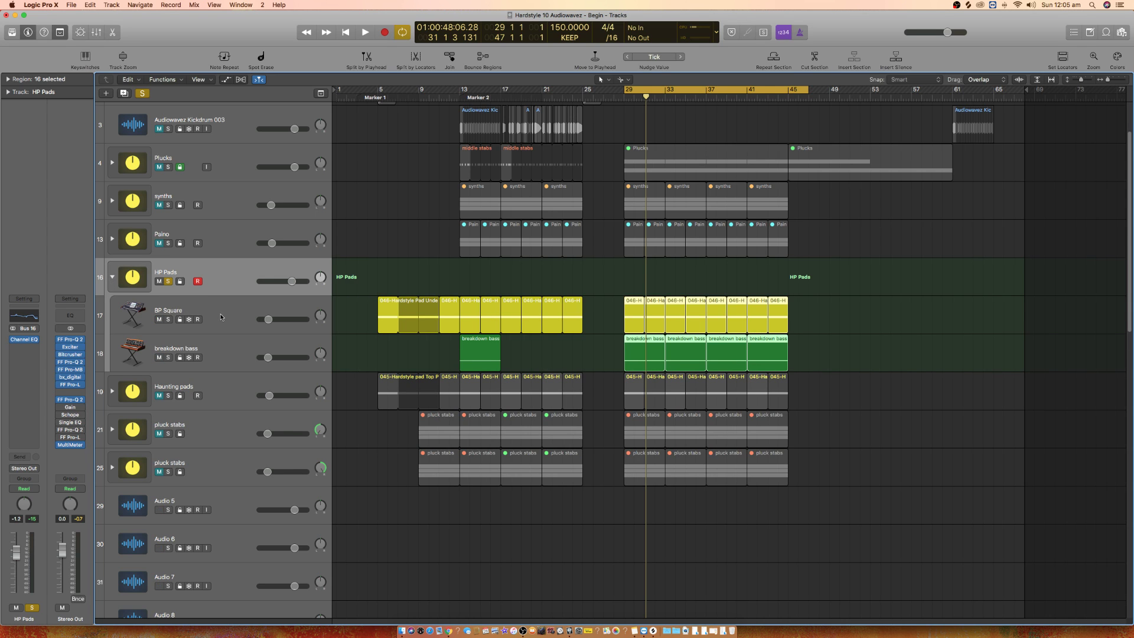
left_click(217, 350)
left_click(219, 313)
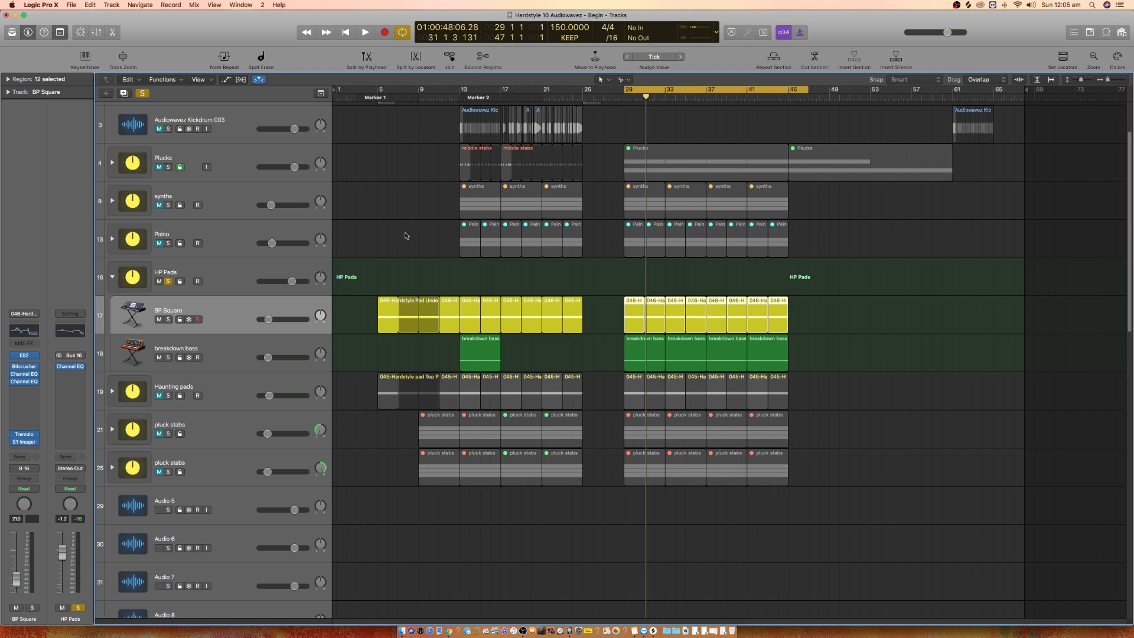
left_click(214, 274)
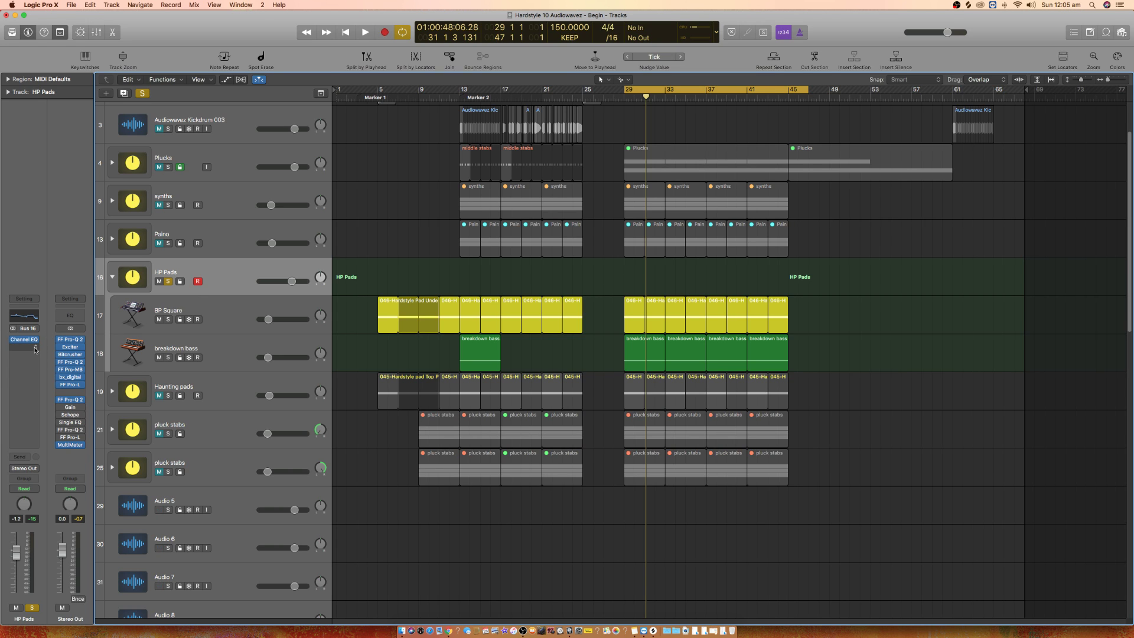
key("space")
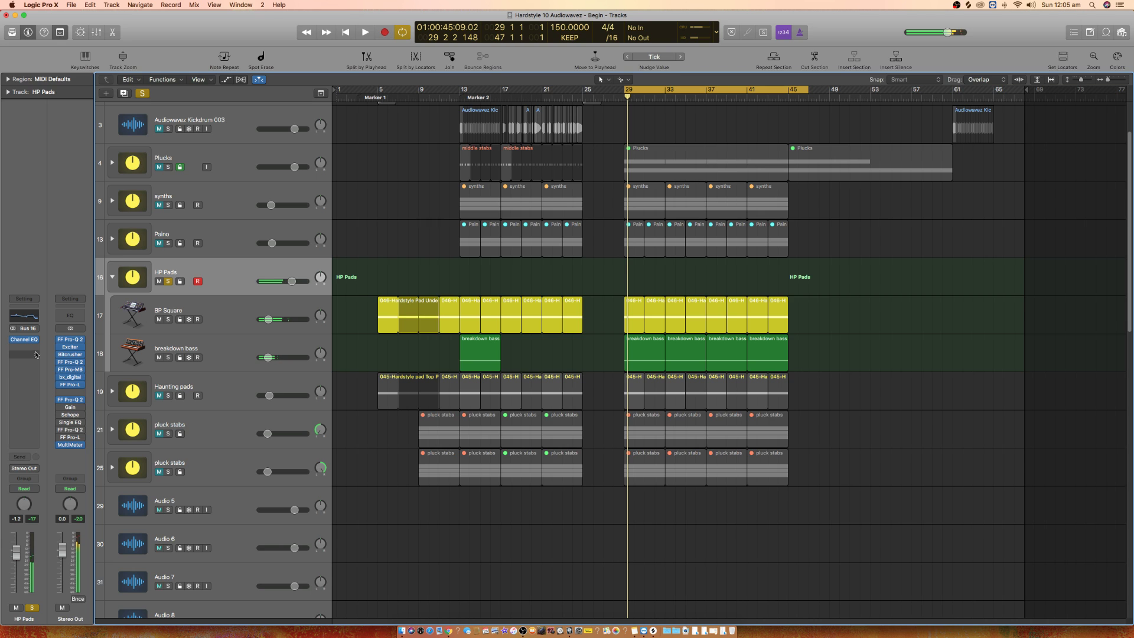
Step: Add a Compressor after the Channel EQ on the HP Pads channel and open its settings
left_click(35, 355)
left_click(121, 389)
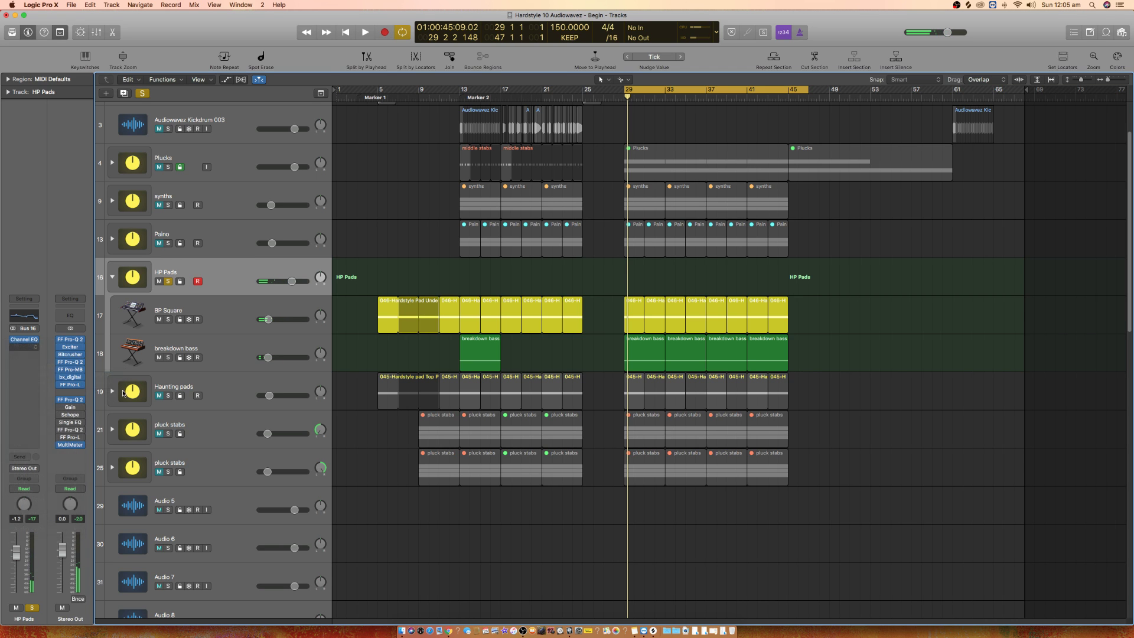
left_click_drag(177, 35, 597, 334)
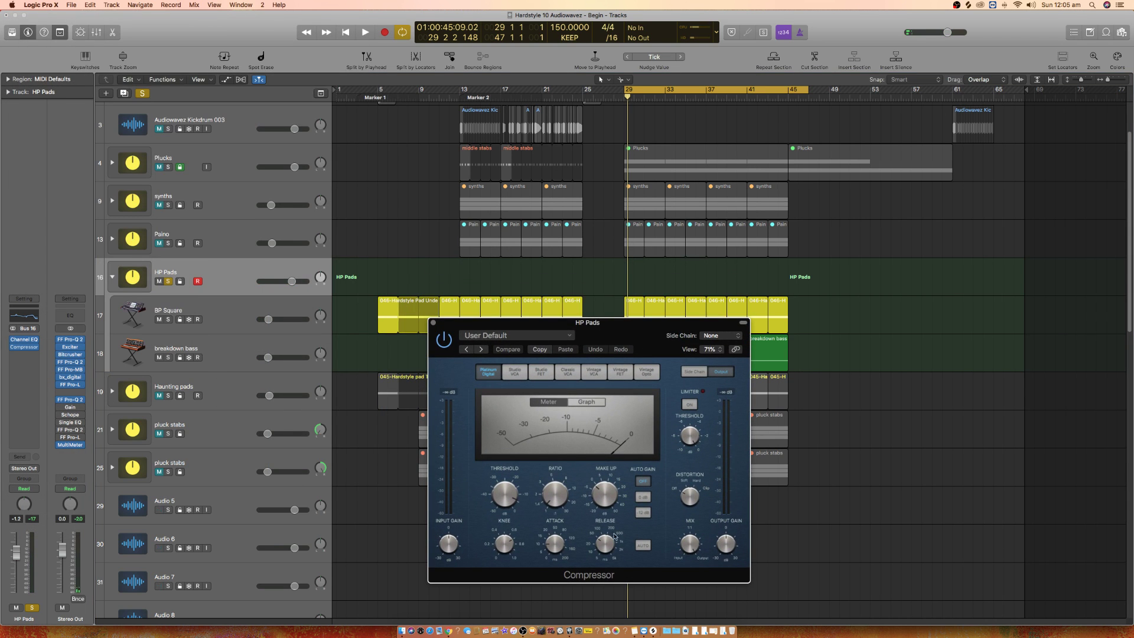
Step: Adjust the compressor's attack, set auto gain to -12 dB and the ratio to about 1.2:1, and turn on the limiter
left_click_drag(554, 545, 551, 530)
left_click(642, 514)
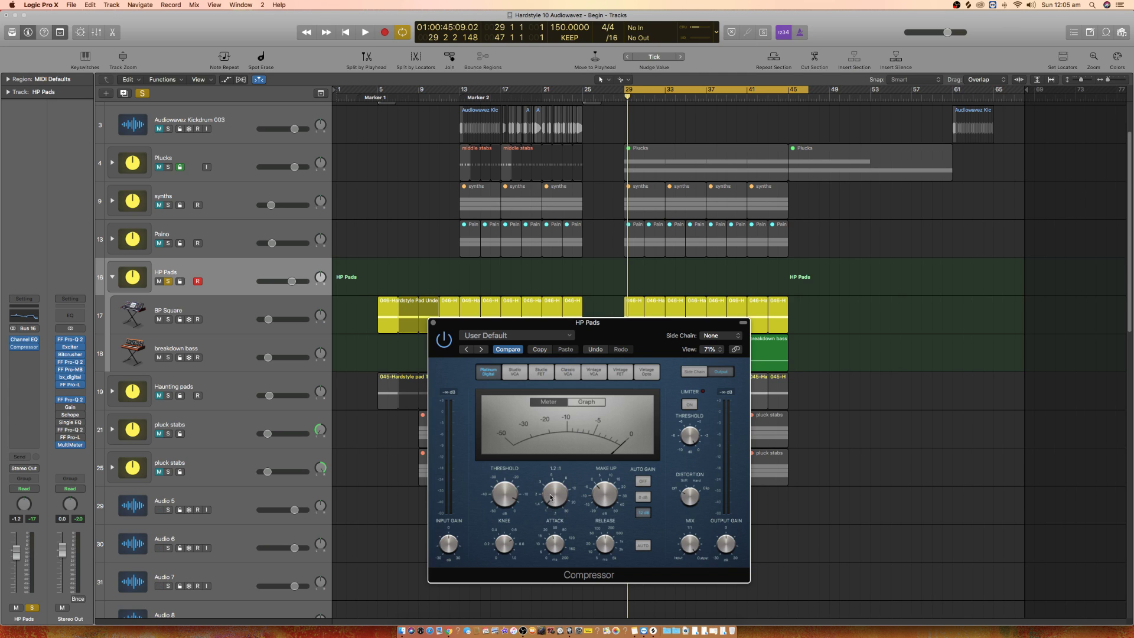
left_click_drag(550, 481, 548, 483)
left_click(694, 406)
left_click_drag(691, 434, 691, 436)
Step: Play the HP Pads while adjusting the compressor's threshold, and close the compressor
key("space")
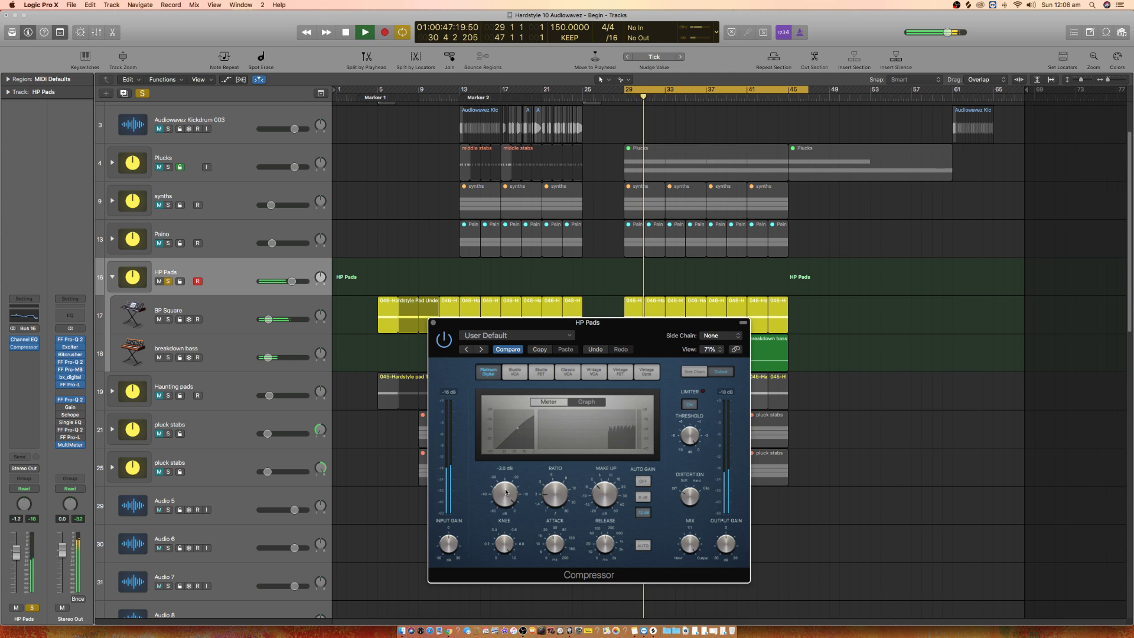
left_click_drag(504, 489, 501, 506)
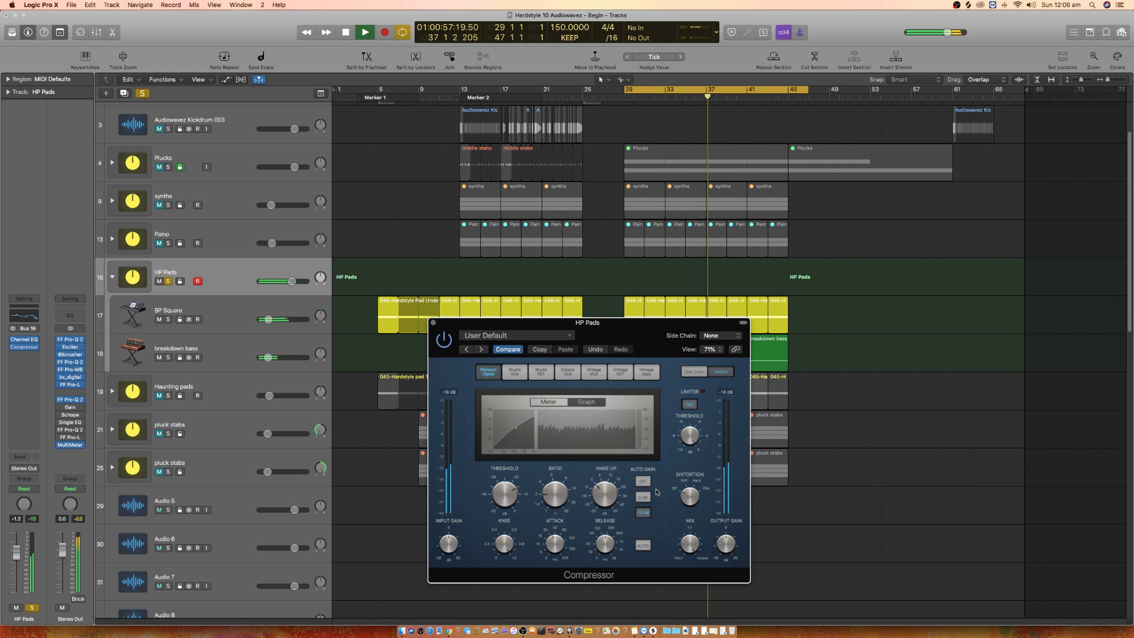
key("space")
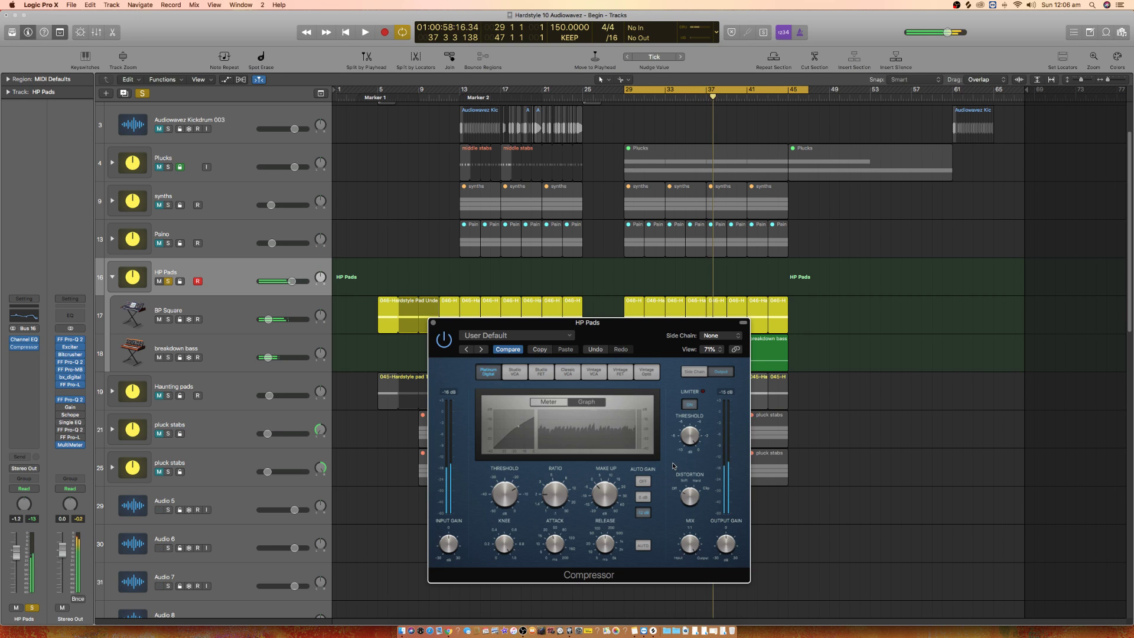
left_click(433, 323)
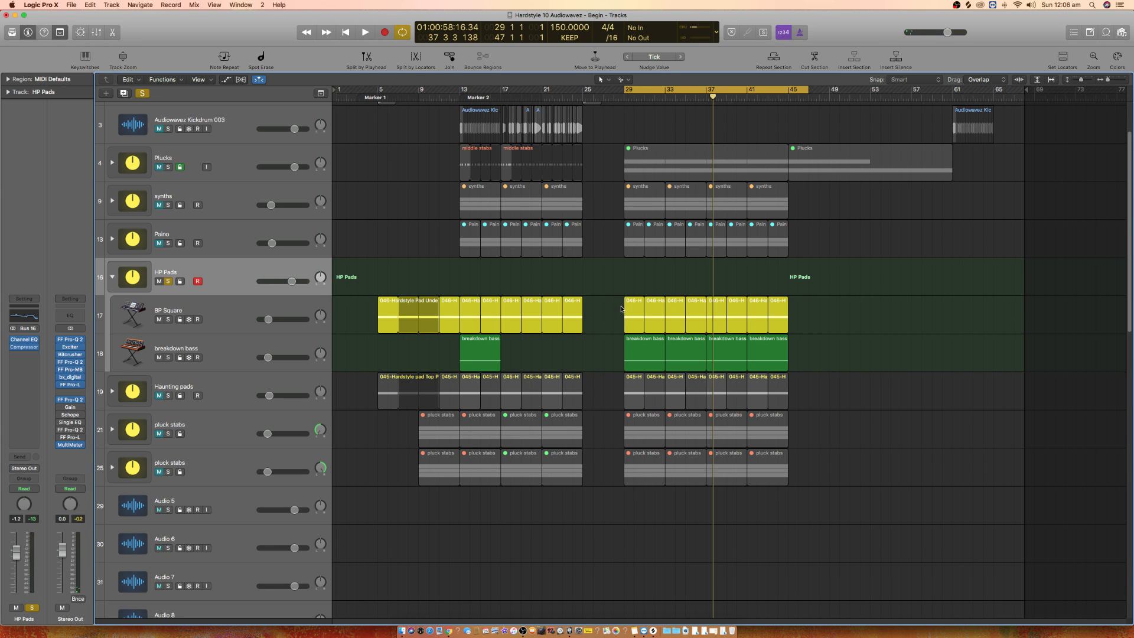
Step: Select the HP Pads regions from bar 29 on, shorten the cycle range to end at bar 45 and play it
left_click_drag(621, 308, 820, 357)
left_click_drag(811, 89, 788, 89)
key("space")
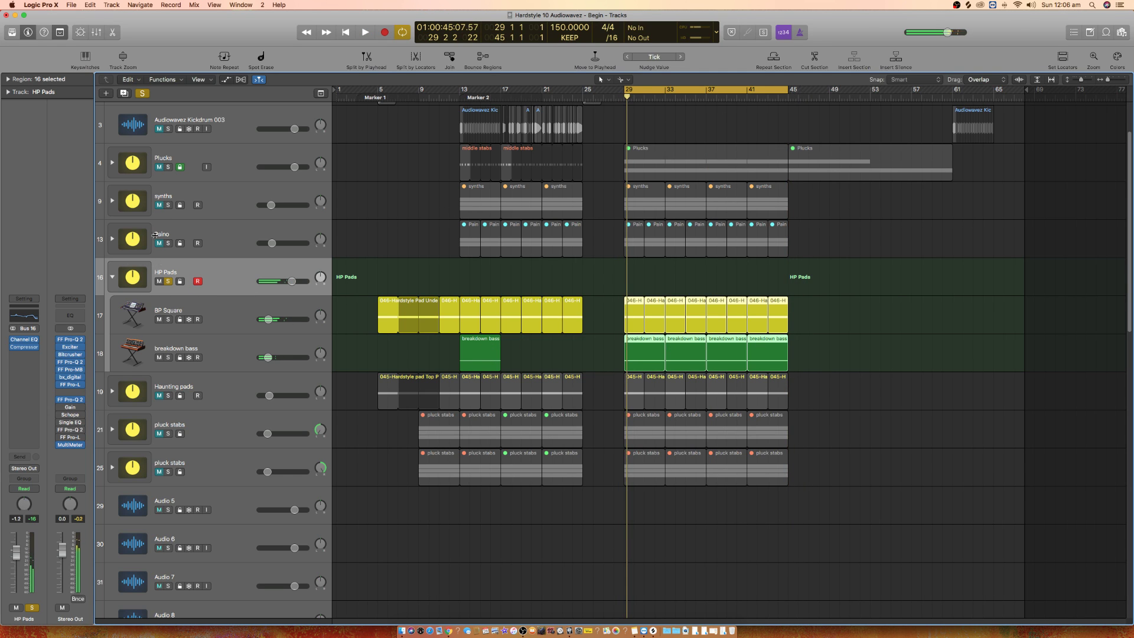
left_click(70, 6)
mouse_move(95, 202)
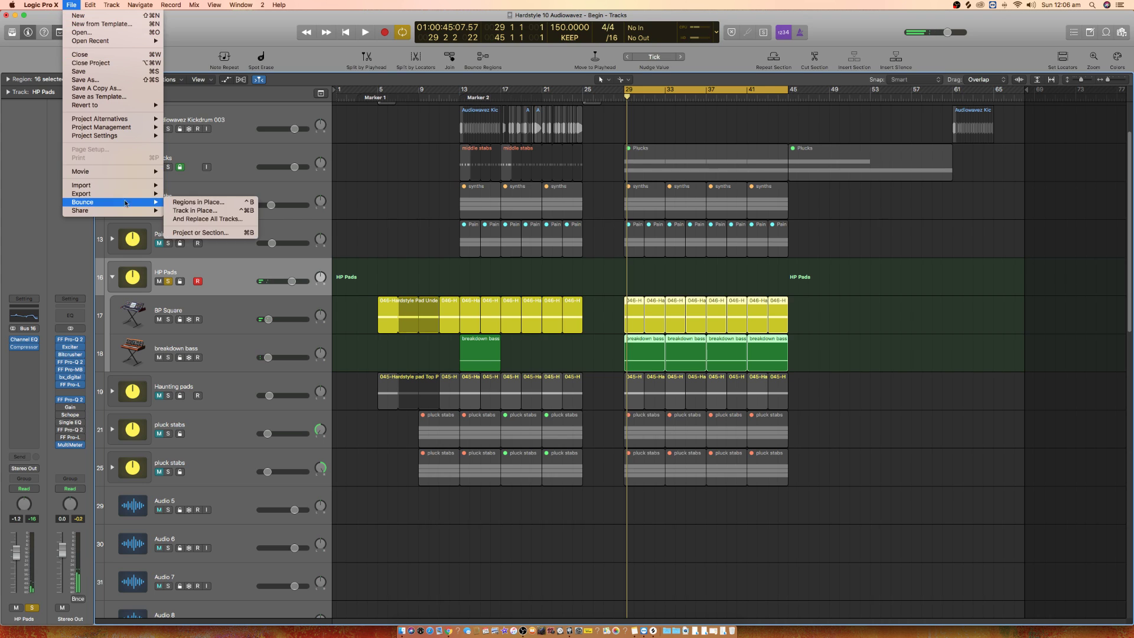
left_click(398, 257)
Step: Bypass the Tremolo effect on the BP Square track and play the pads from bar 29
left_click(195, 345)
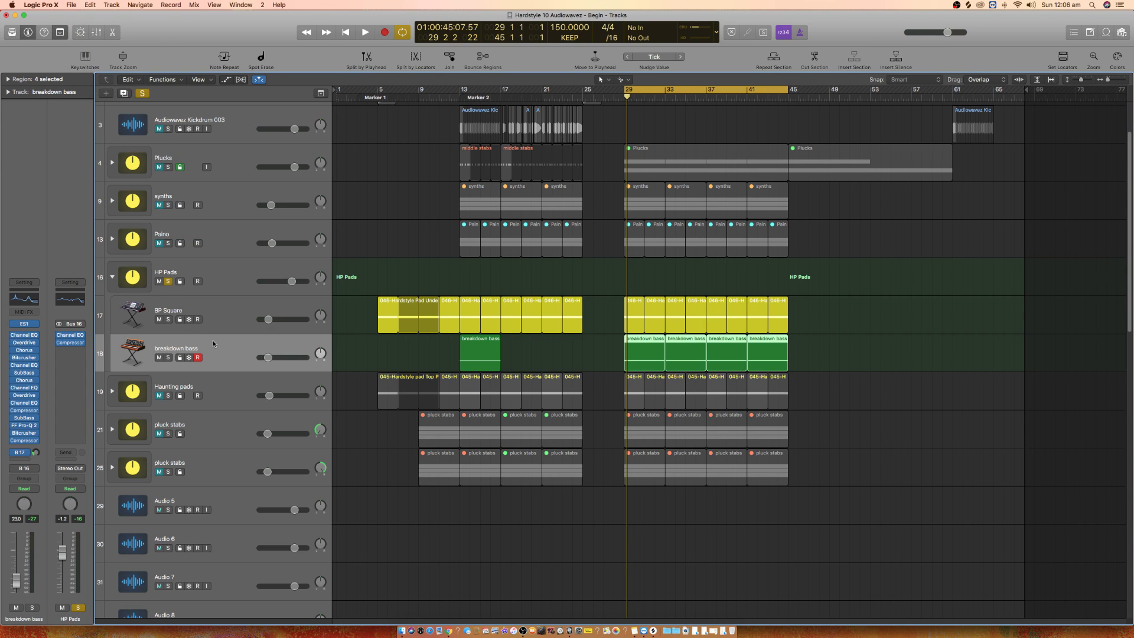
left_click(227, 314)
mouse_move(13, 437)
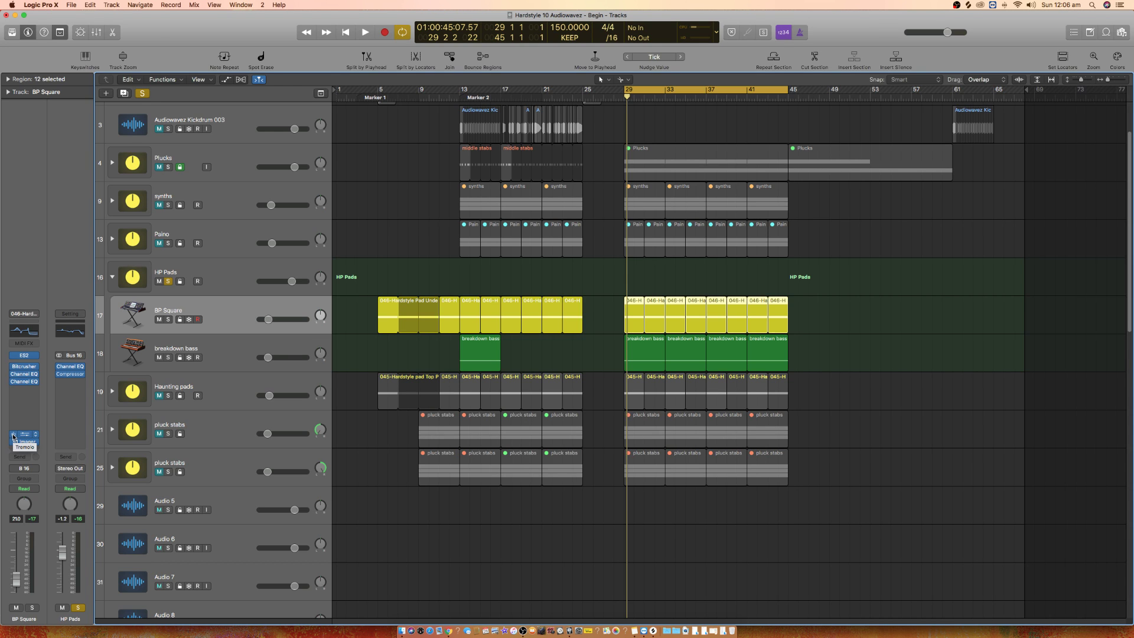
left_click(14, 436)
key("space")
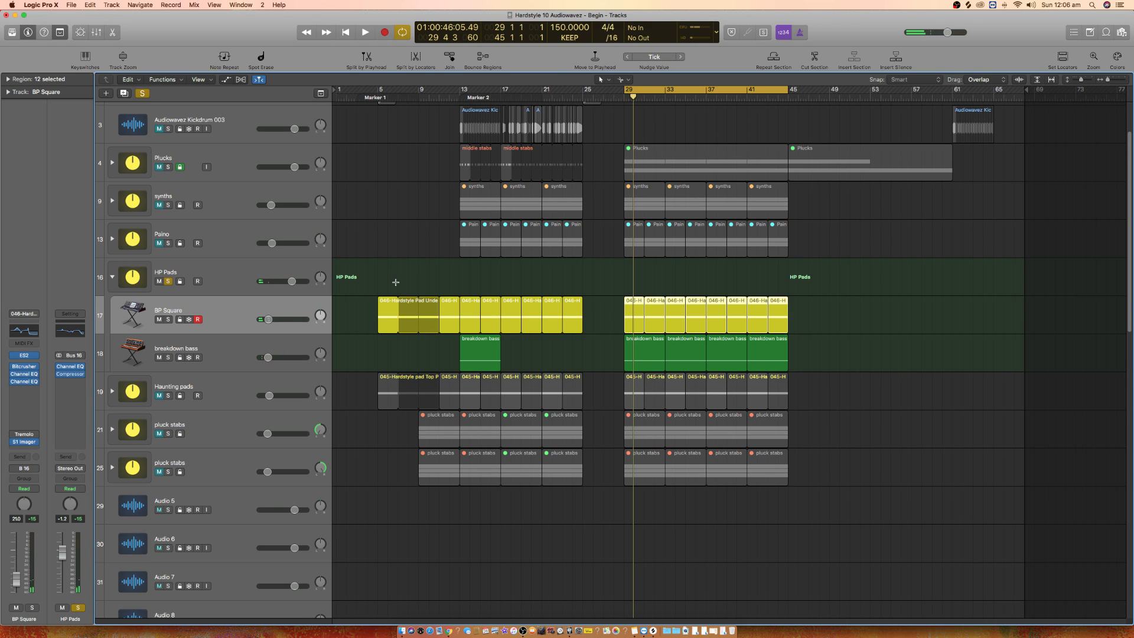
Step: Bounce the HP Pads from bar 29 to 45 as a 24-bit Wave named HP Pads No Tremolo, added to the project
left_click(230, 271)
left_click(71, 5)
mouse_move(125, 211)
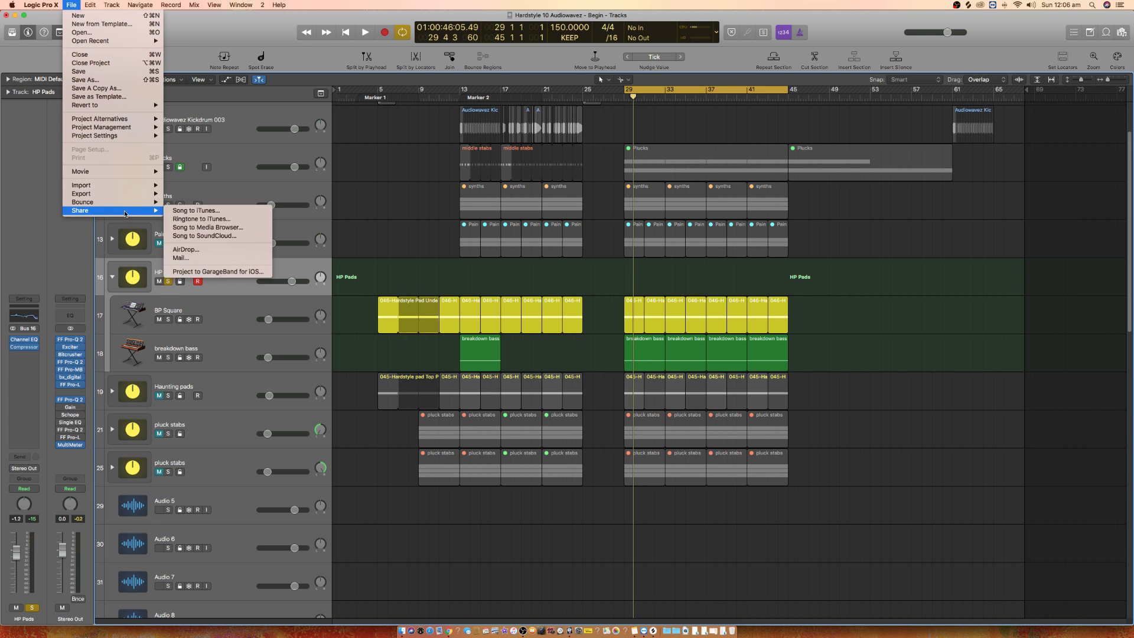
left_click(224, 234)
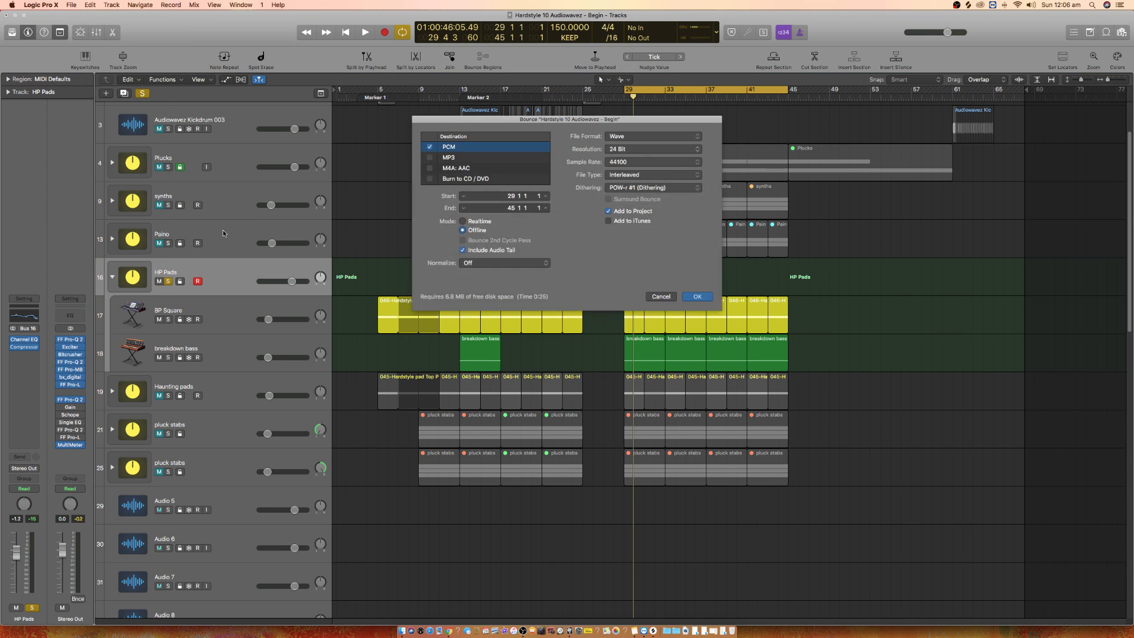
left_click(698, 298)
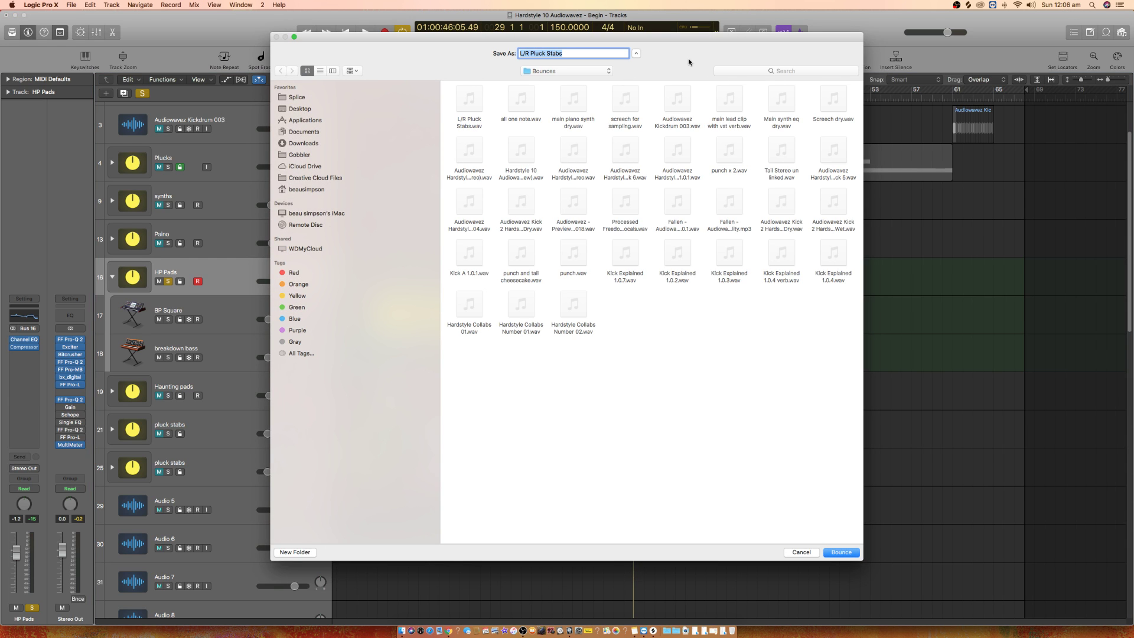
type("H")
type("No Tremolo")
key("Return")
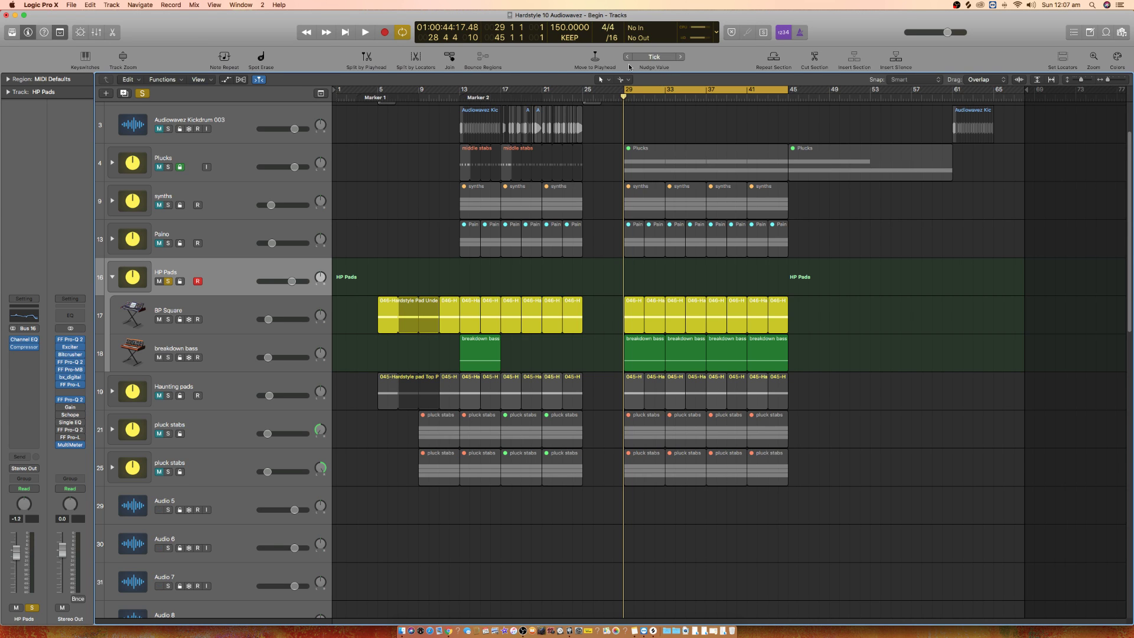
Step: Turn BP Square's Tremolo back on and bounce the HP Pads section from bar 29 again as HP Pads Tremolo
left_click(220, 301)
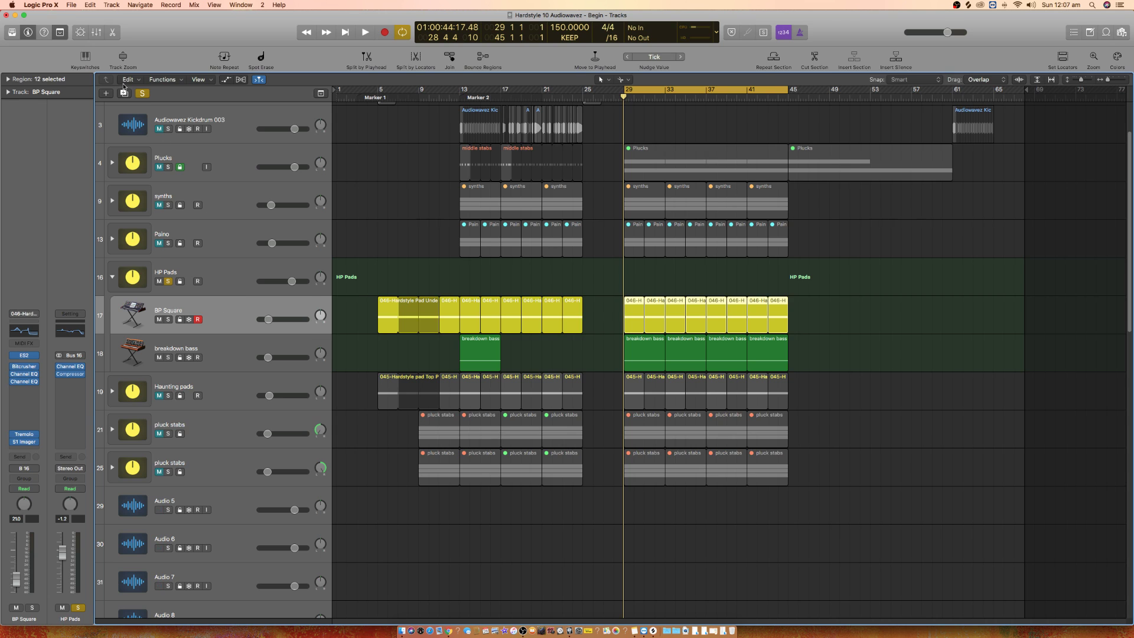
left_click(220, 269)
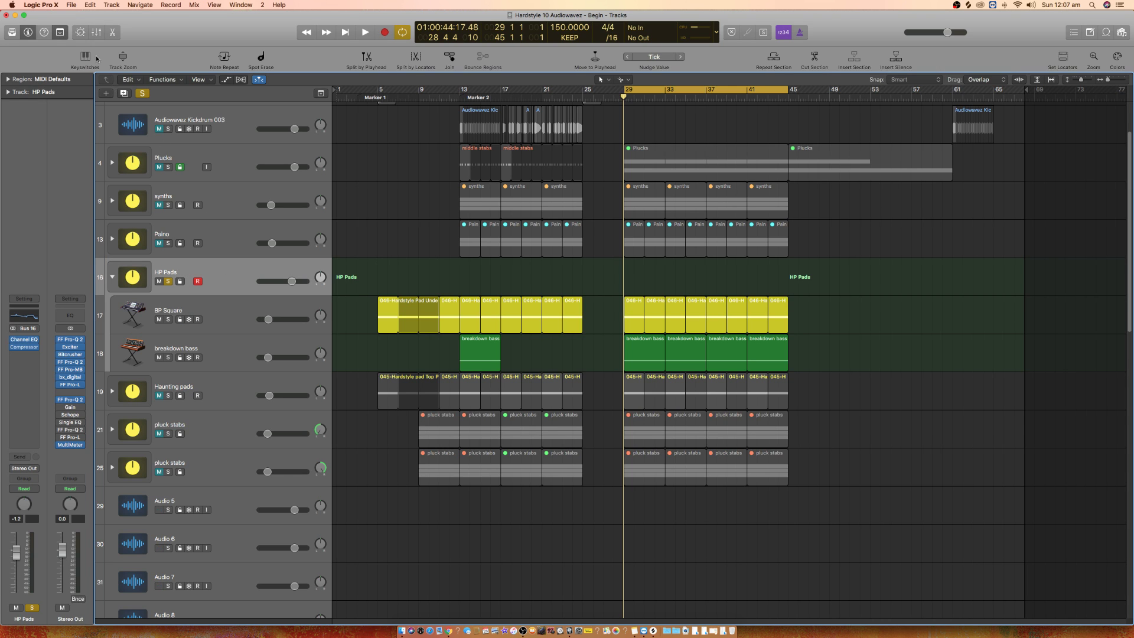
left_click(71, 5)
mouse_move(118, 202)
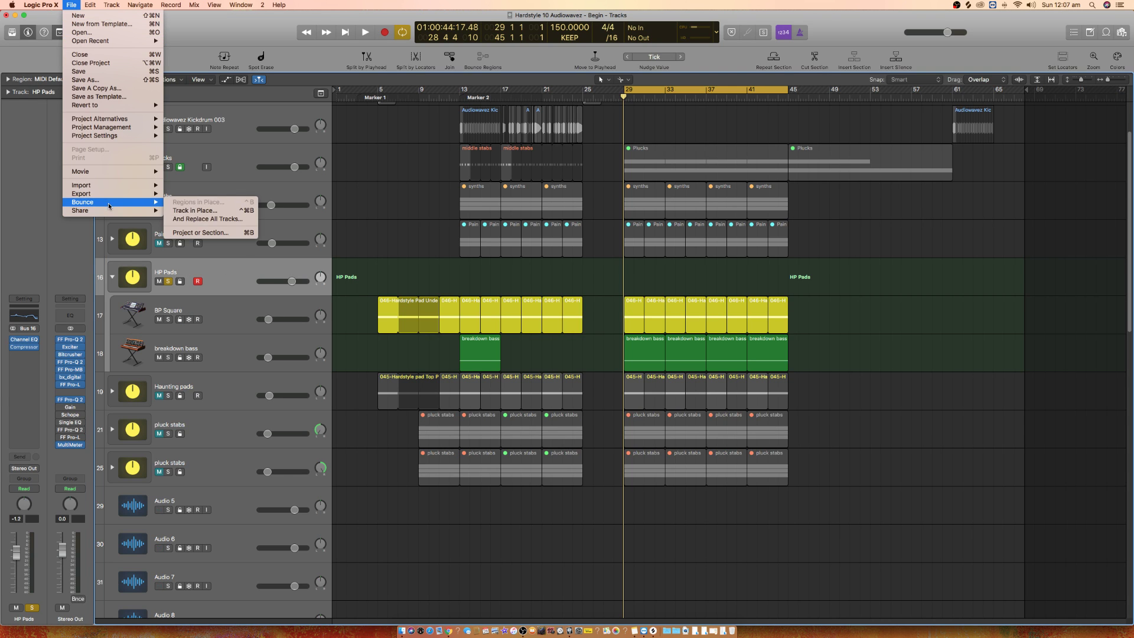
left_click(245, 234)
left_click(705, 295)
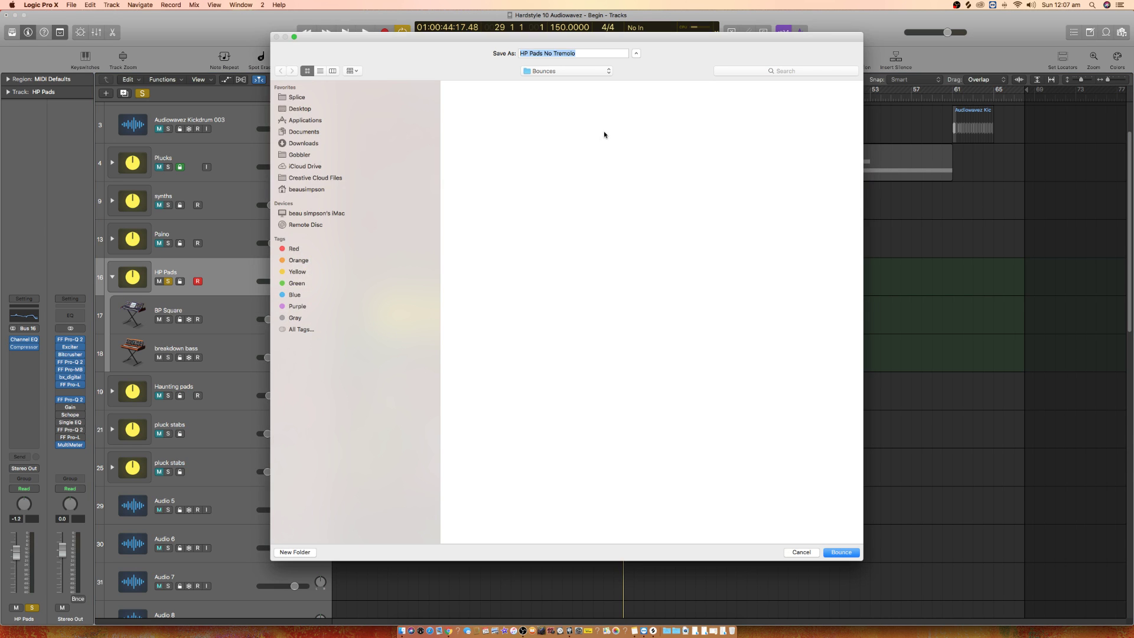
left_click(550, 53)
key("BackSpace")
key("BackSpace")
key("BackSpace")
left_click(844, 554)
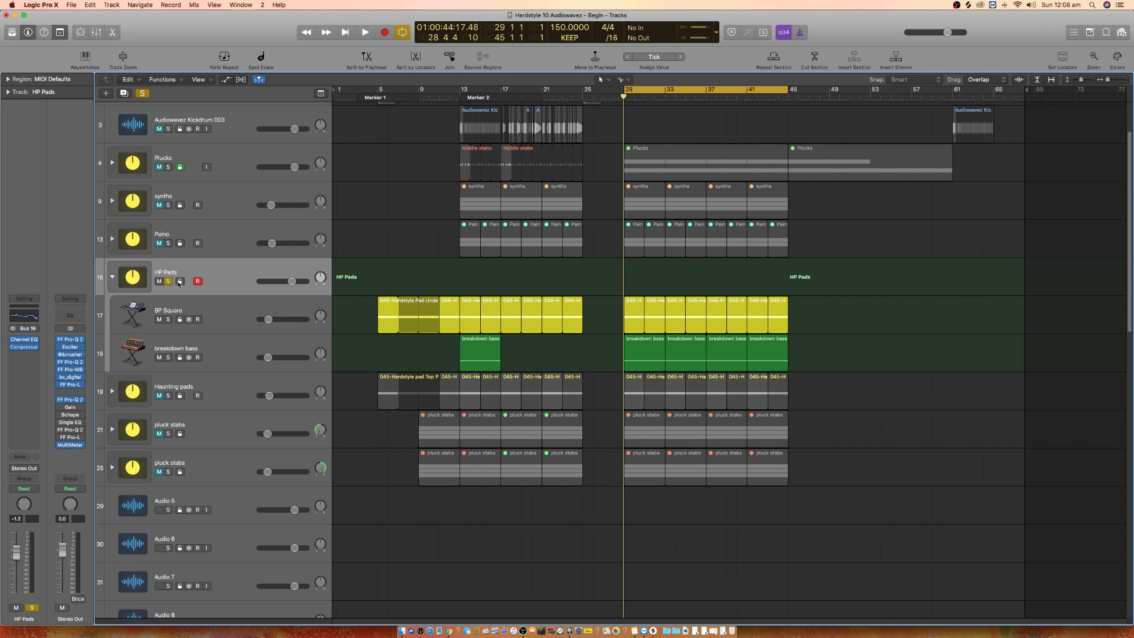
Step: Mute the HP Pads stack and take it out of solo, and freeze and mute its BP Square and breakdown bass tracks
left_click(159, 282)
left_click(168, 282)
left_click(189, 320)
left_click(188, 356)
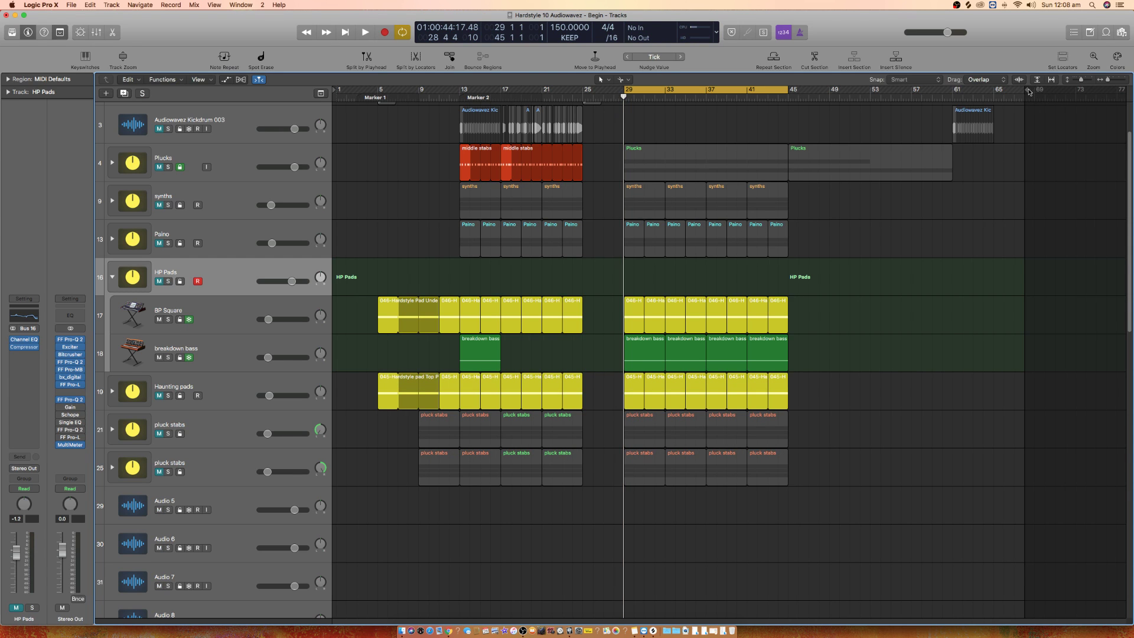
left_click(159, 320)
left_click(159, 357)
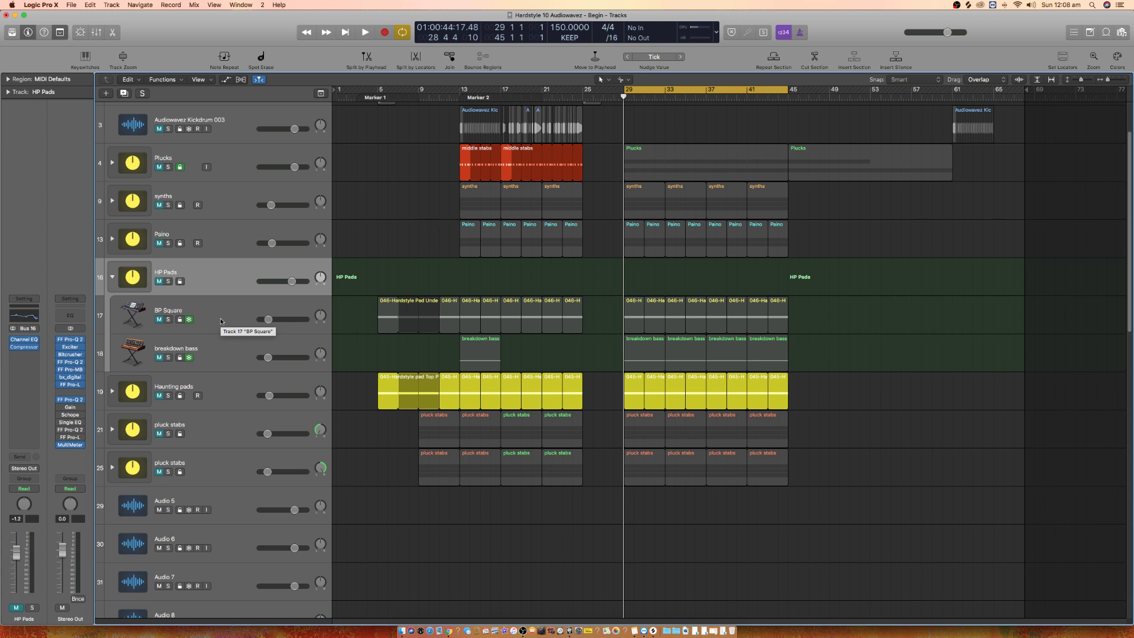
key("c")
key("Return")
key("period")
key("period")
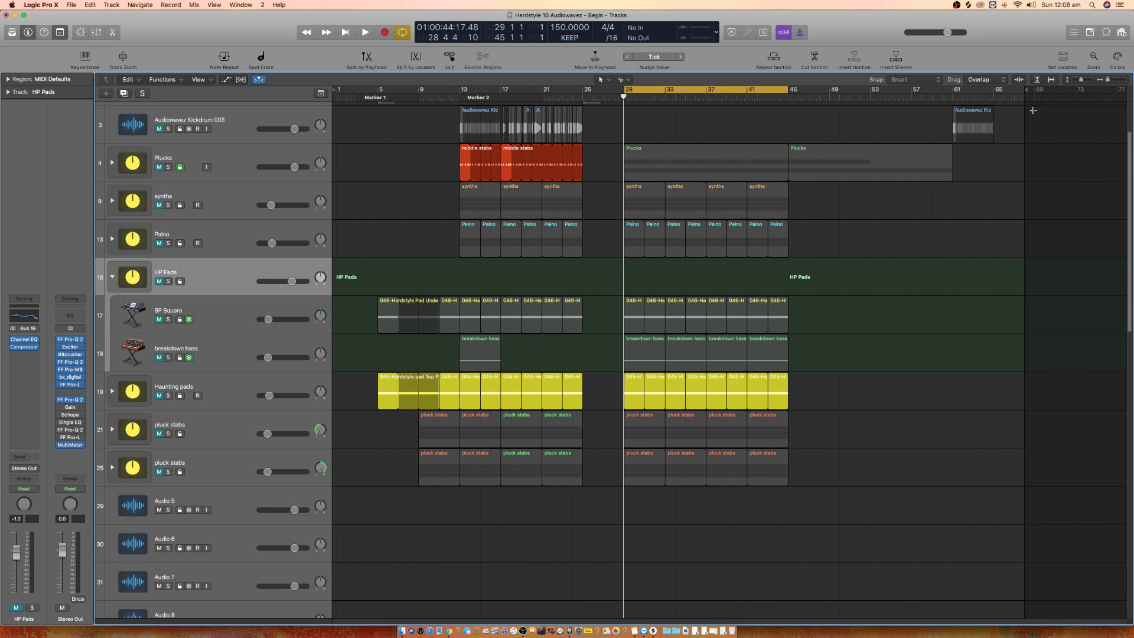
Step: Open the browser of the project's audio files
left_click(1121, 32)
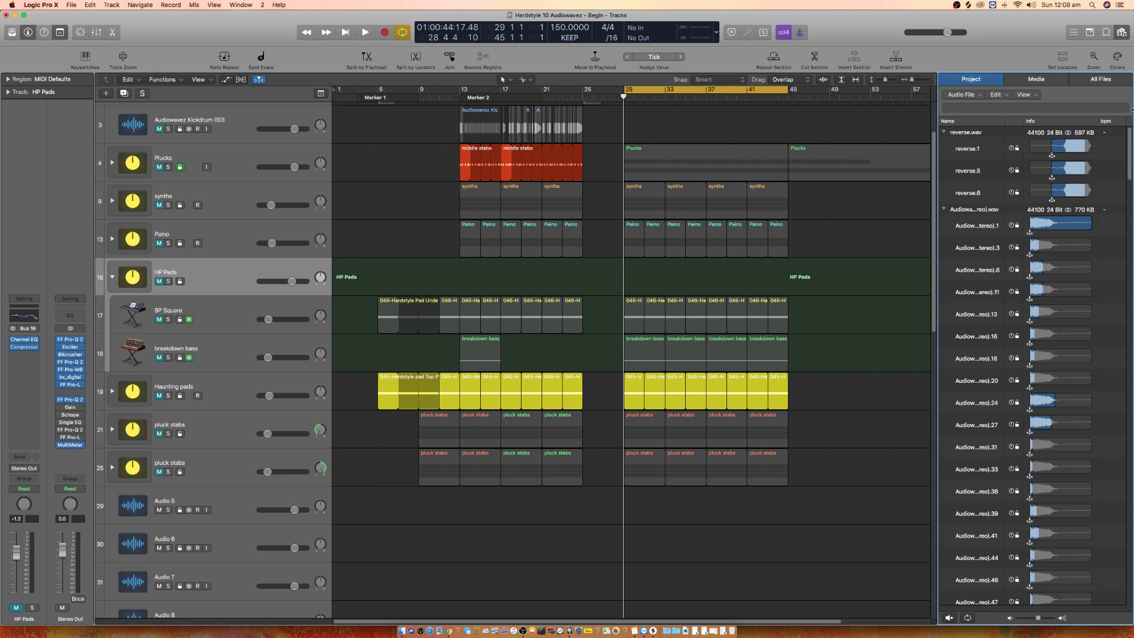
Step: Place the HP Pads No Tremolo and HP Pads Tremolo bounces on the Audio 5 and Audio 6 tracks at bar 29
left_click_drag(1132, 140, 1131, 594)
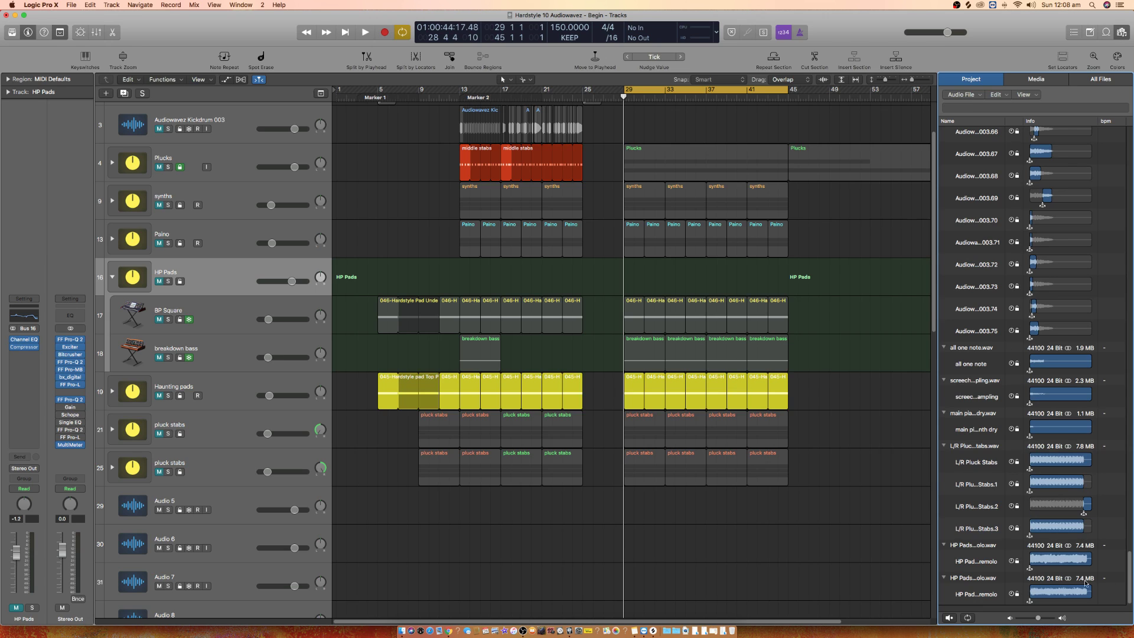
left_click_drag(975, 545, 622, 499)
left_click(984, 579)
left_click_drag(984, 579, 626, 537)
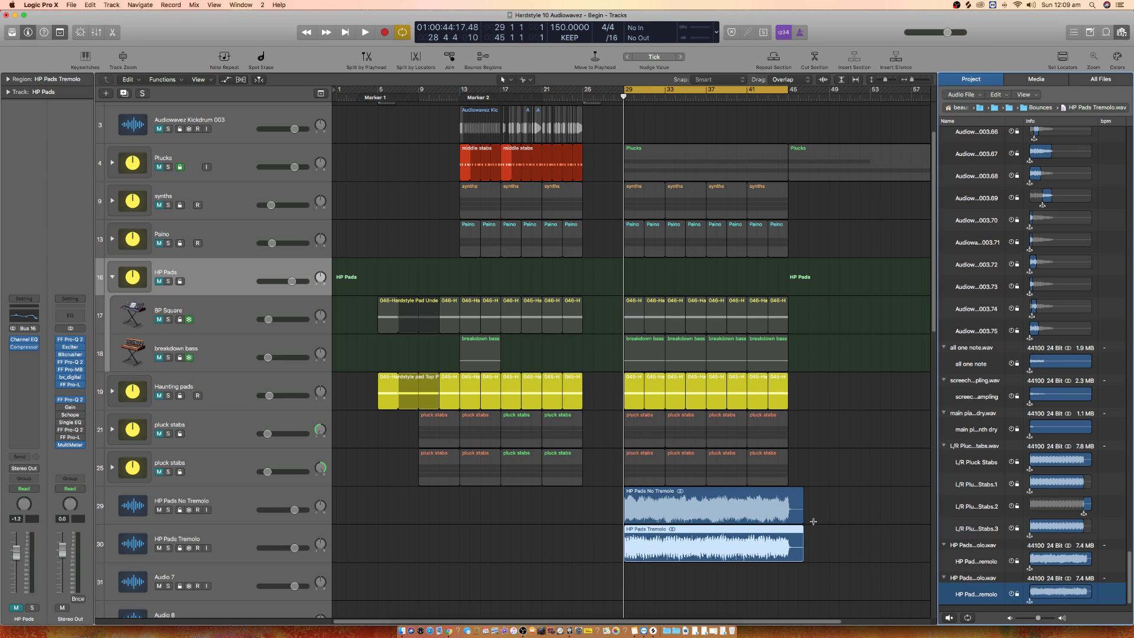
Step: Bypass all the active effect plug-ins on the Stereo Out channel
left_click_drag(58, 385, 60, 346)
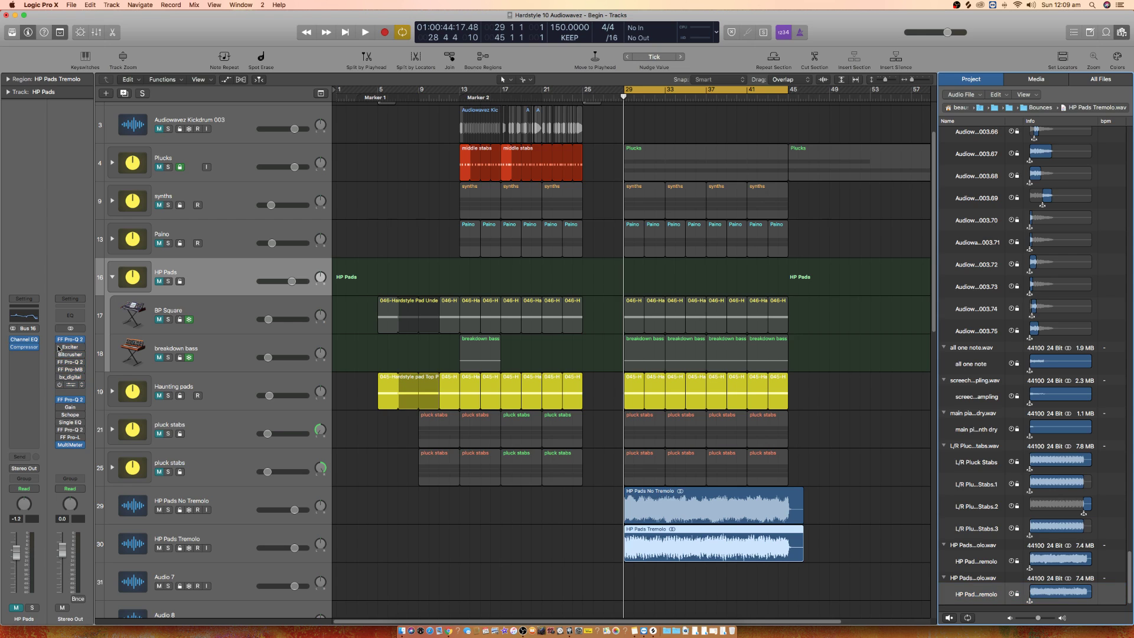
left_click(59, 339)
left_click(59, 399)
left_click(59, 444)
Step: Delete the HP Pads No Tremolo and HP Pads Tremolo regions together with their two audio tracks
left_click_drag(595, 502, 769, 556)
key("Delete")
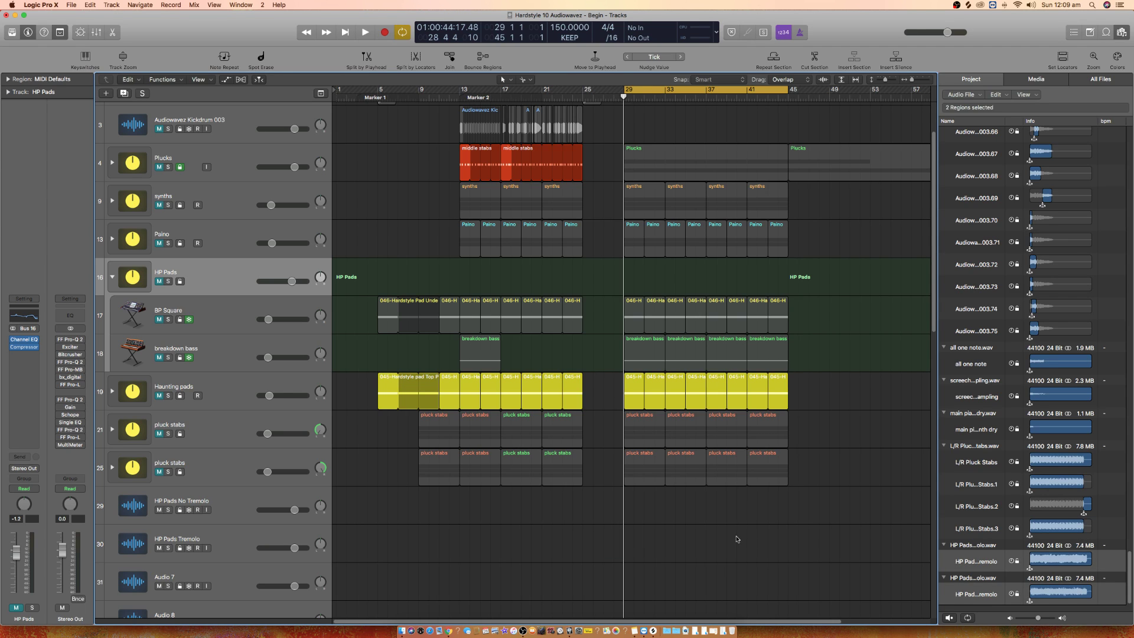
left_click(240, 506)
left_click(236, 539, "shift")
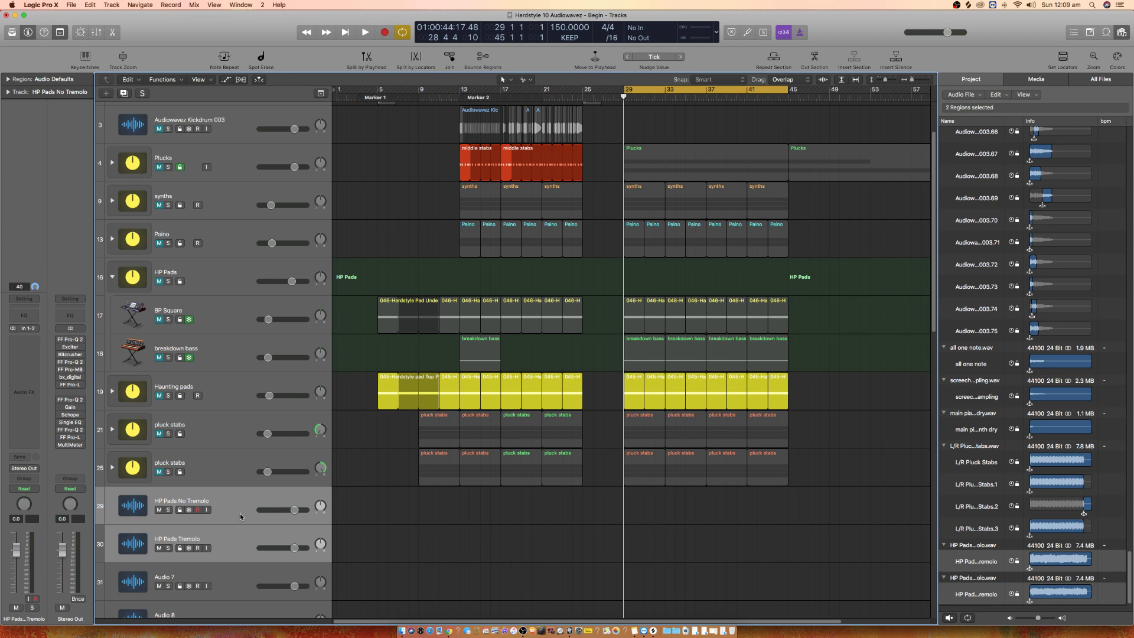
key("super+BackSpace")
Step: Remove the HP Pads No Tremolo and HP Pads Tremolo audio files from the project
left_click(980, 545)
key("BackSpace")
left_click(976, 576)
key("BackSpace")
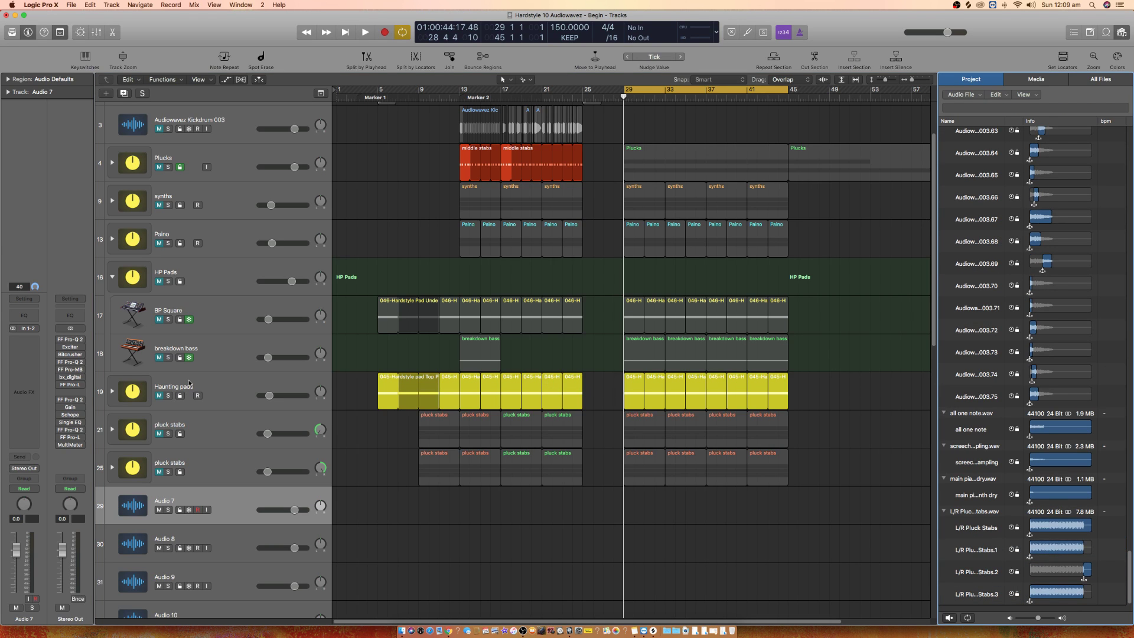
Step: Unfreeze and unmute the BP Square and breakdown bass tracks inside the HP Pads stack
left_click(189, 358)
left_click(189, 319)
left_click(160, 319)
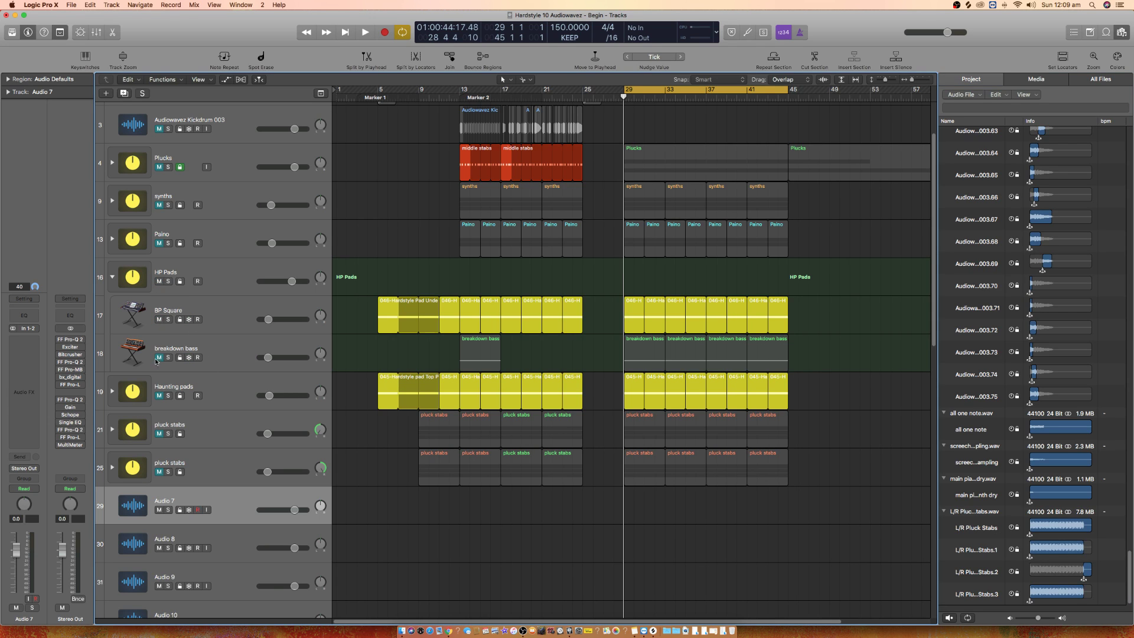
left_click(160, 357)
Step: Solo the HP Pads track stack and briefly play it from bar 29
left_click(168, 282)
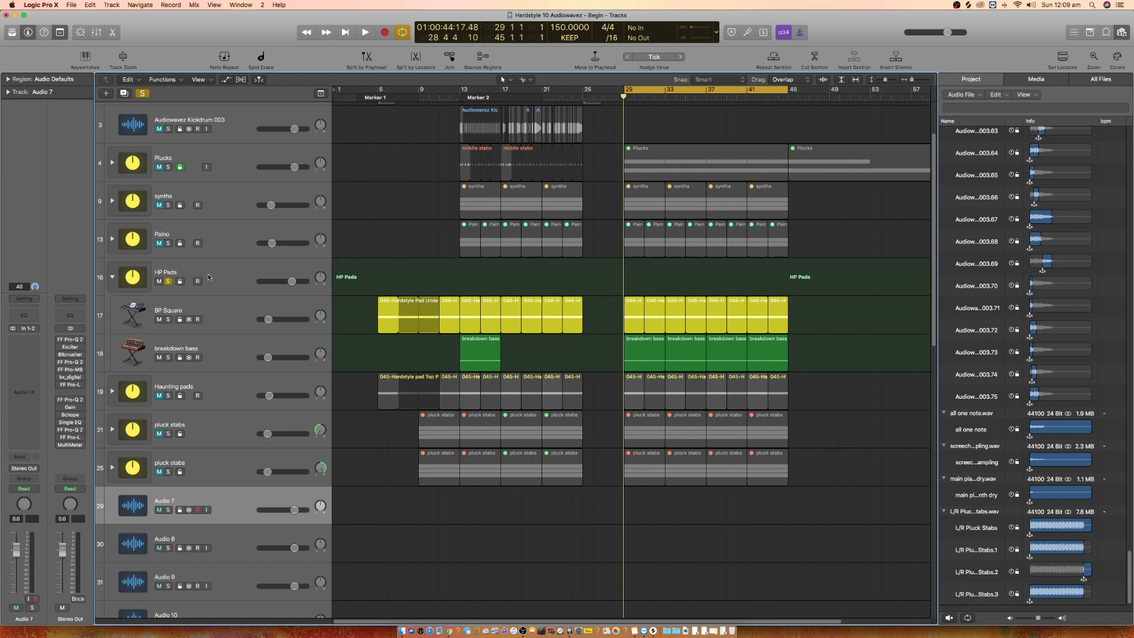
left_click(218, 279)
left_click(223, 320)
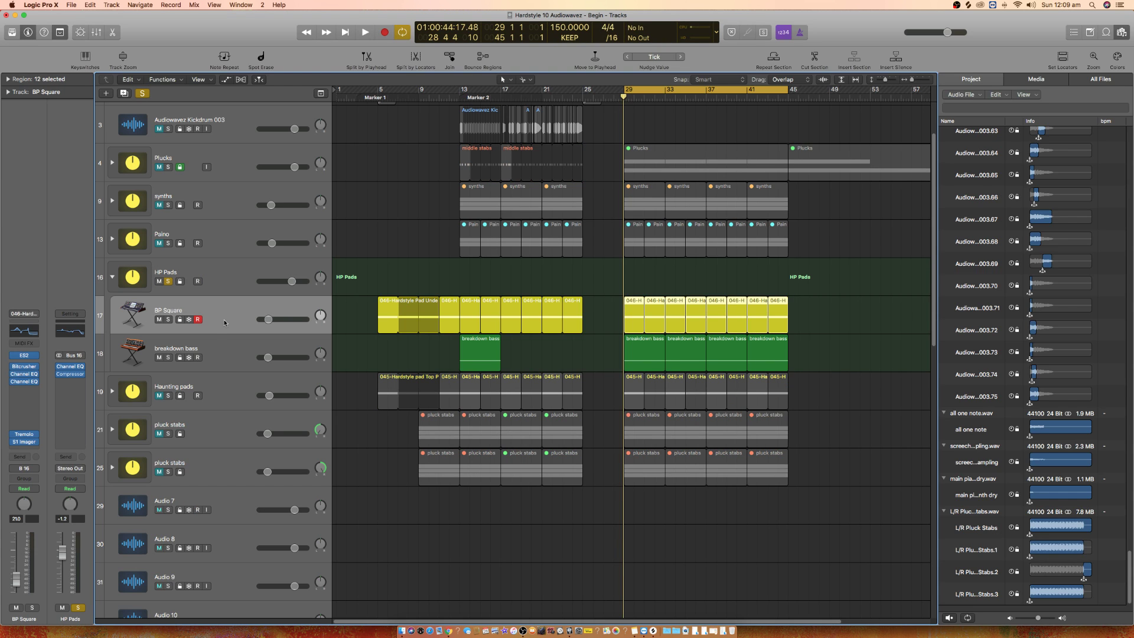
left_click(215, 273)
key("space")
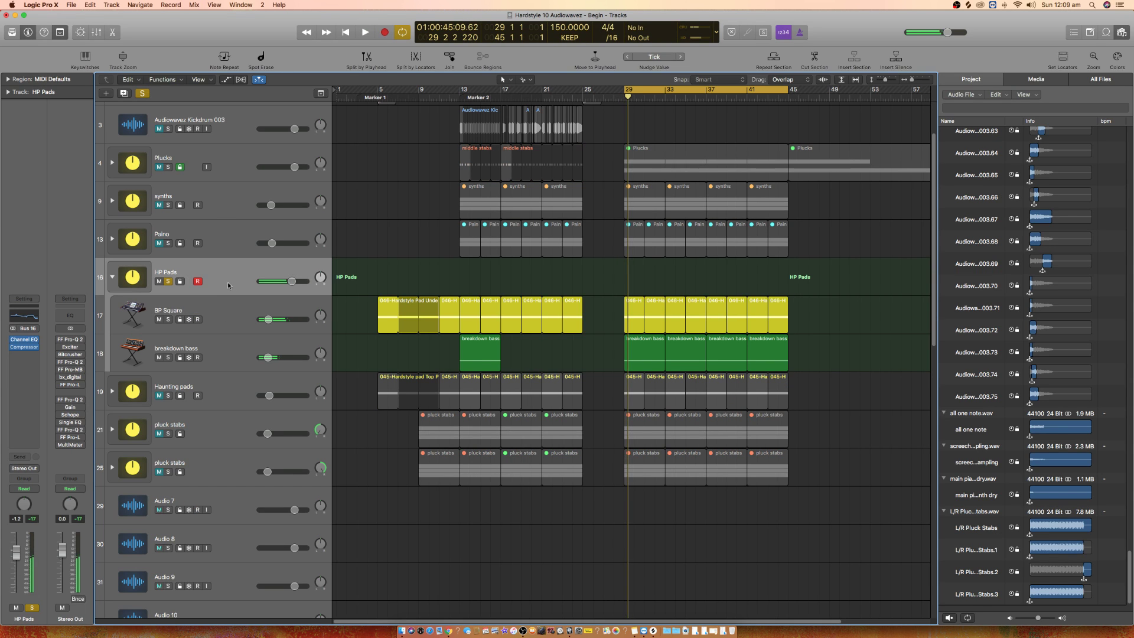
Step: Bounce bars 29 to 45 as a 24-bit, 44100 Hz Wave file named HP Pads Tremolo 2 and add it to the project
left_click(71, 5)
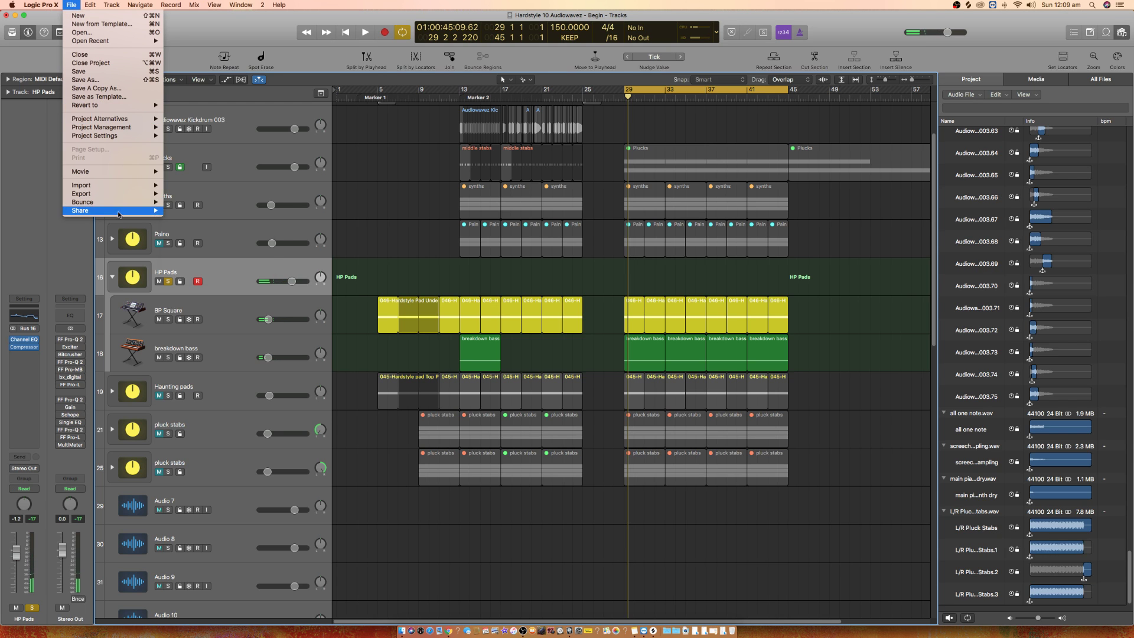
mouse_move(145, 204)
left_click(207, 232)
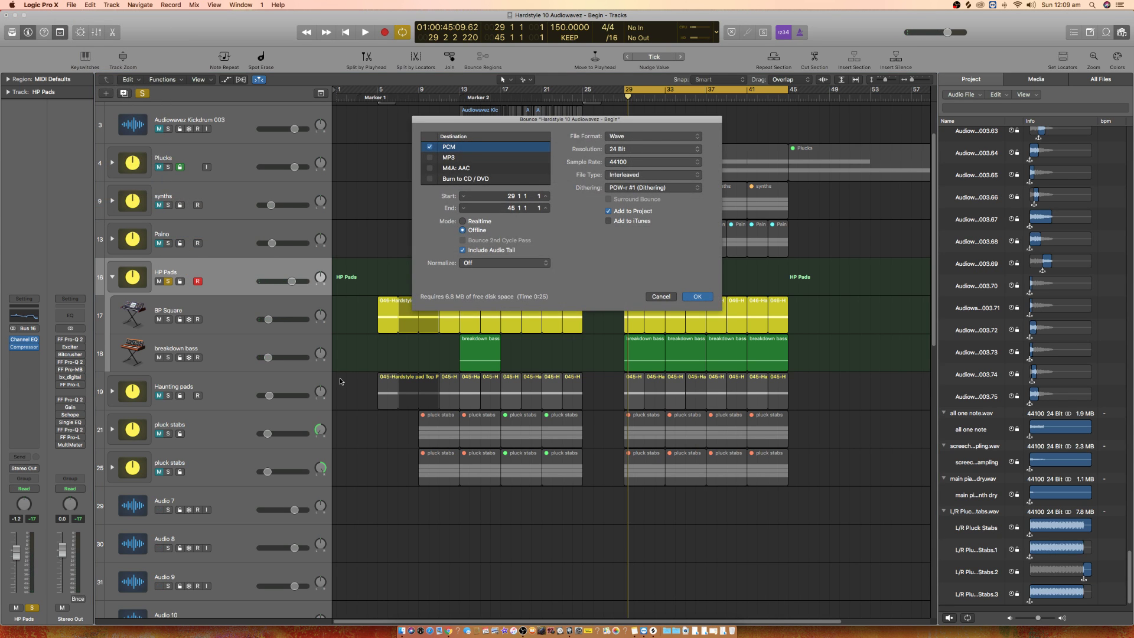
left_click(697, 297)
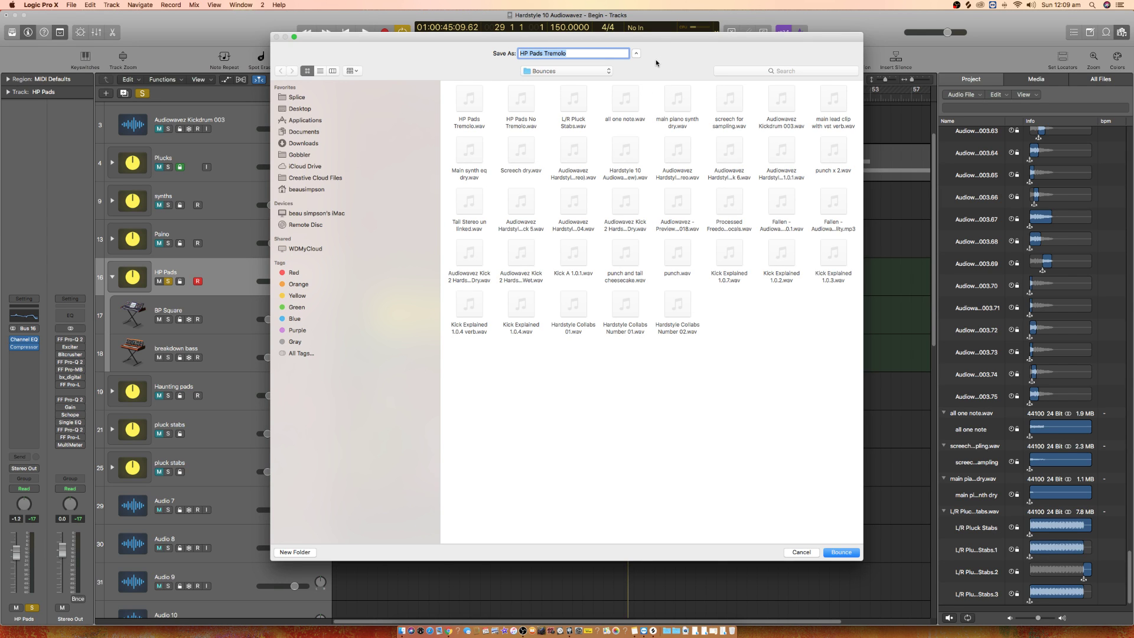
left_click(591, 53)
left_click(842, 552)
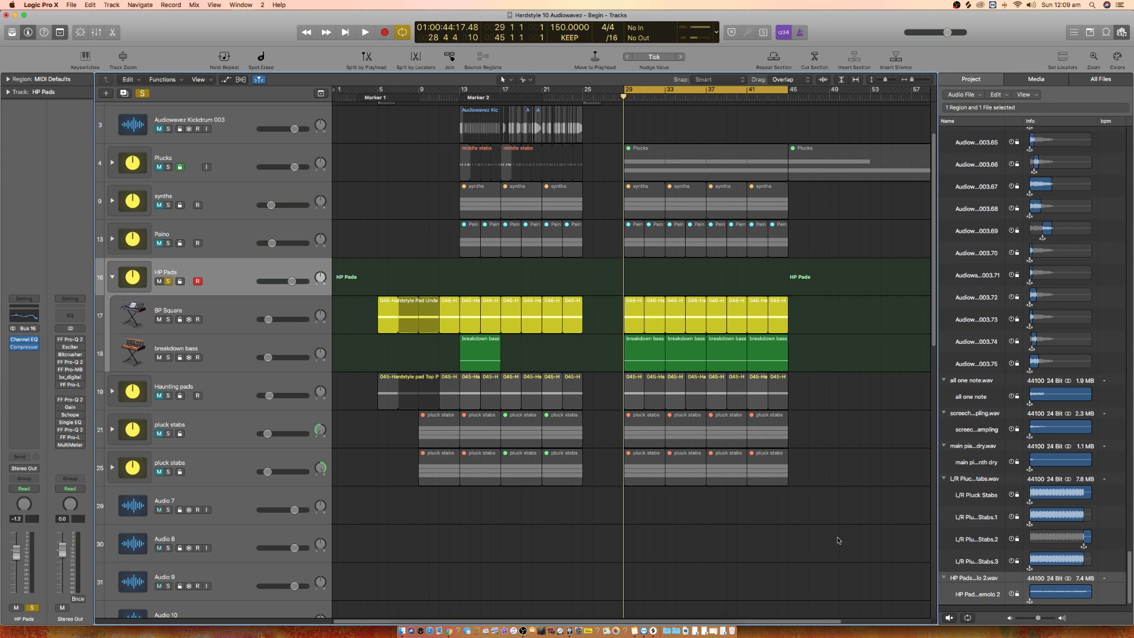
Step: Select the BP Square track and bounce the section again under the name HP Pads No Tremolo 2
left_click(215, 316)
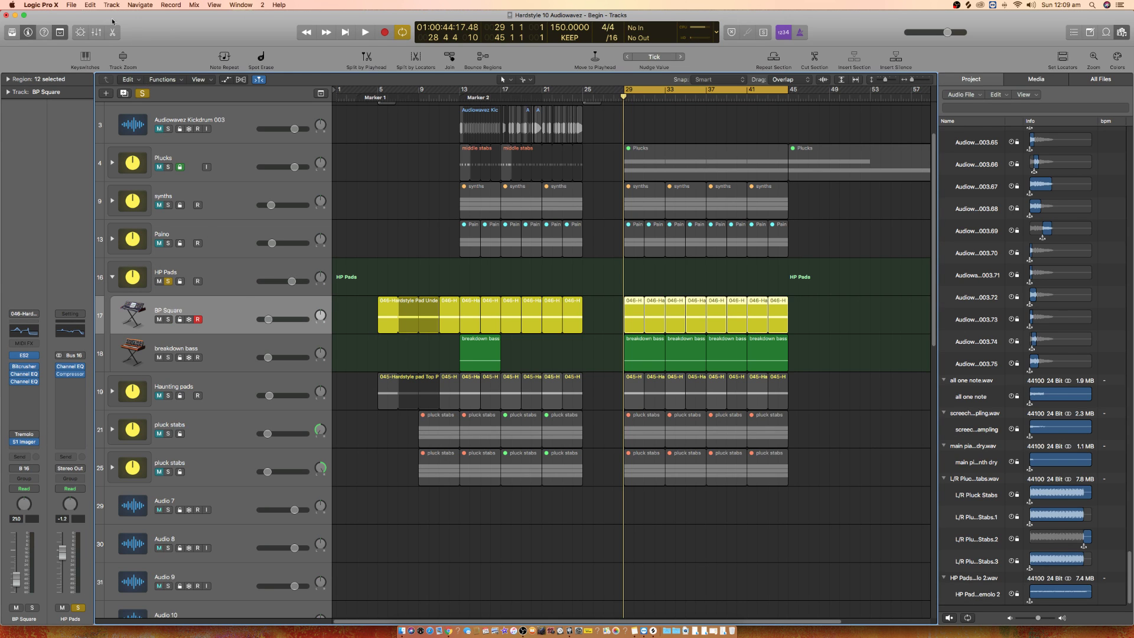
left_click(71, 4)
mouse_move(122, 202)
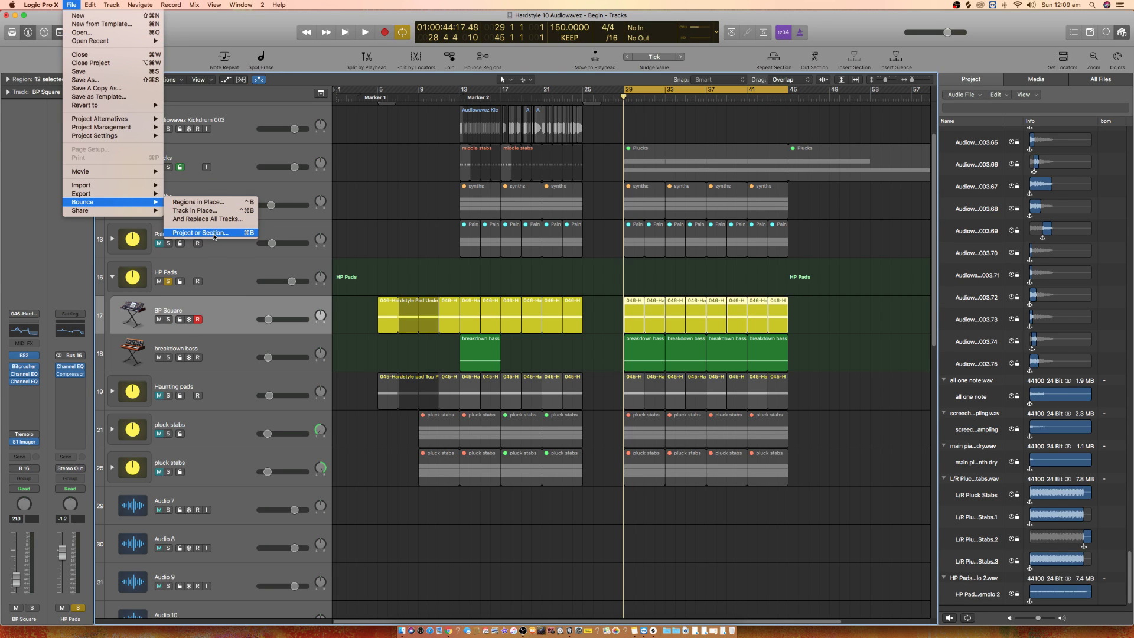
left_click(214, 233)
left_click(698, 300)
left_click(582, 56)
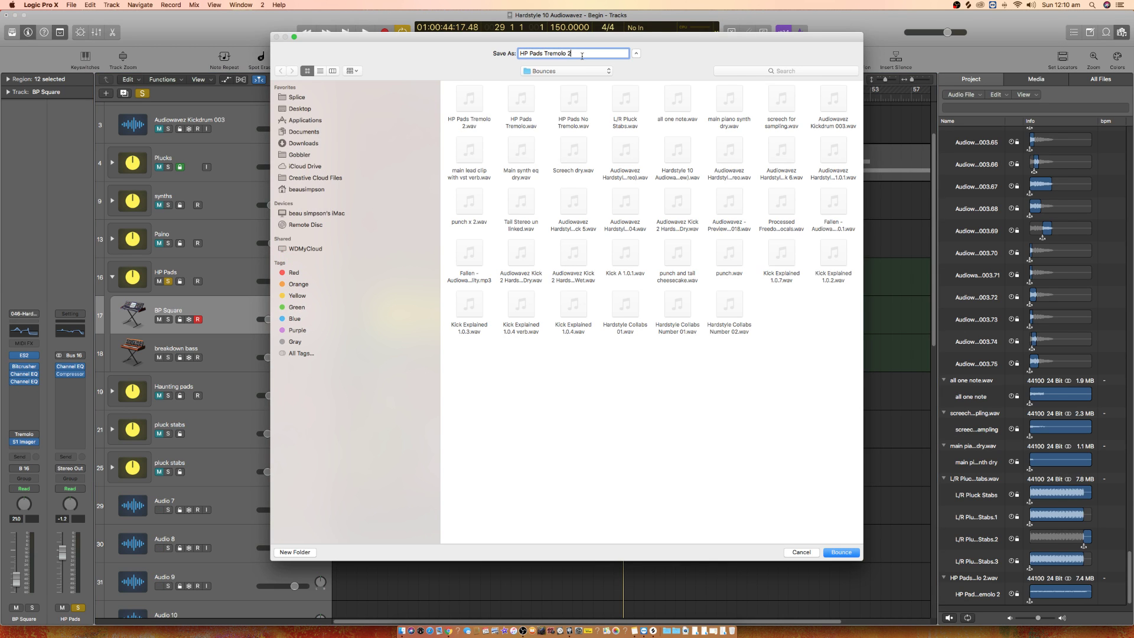
type("2")
key("BackSpace")
type("No")
left_click(839, 553)
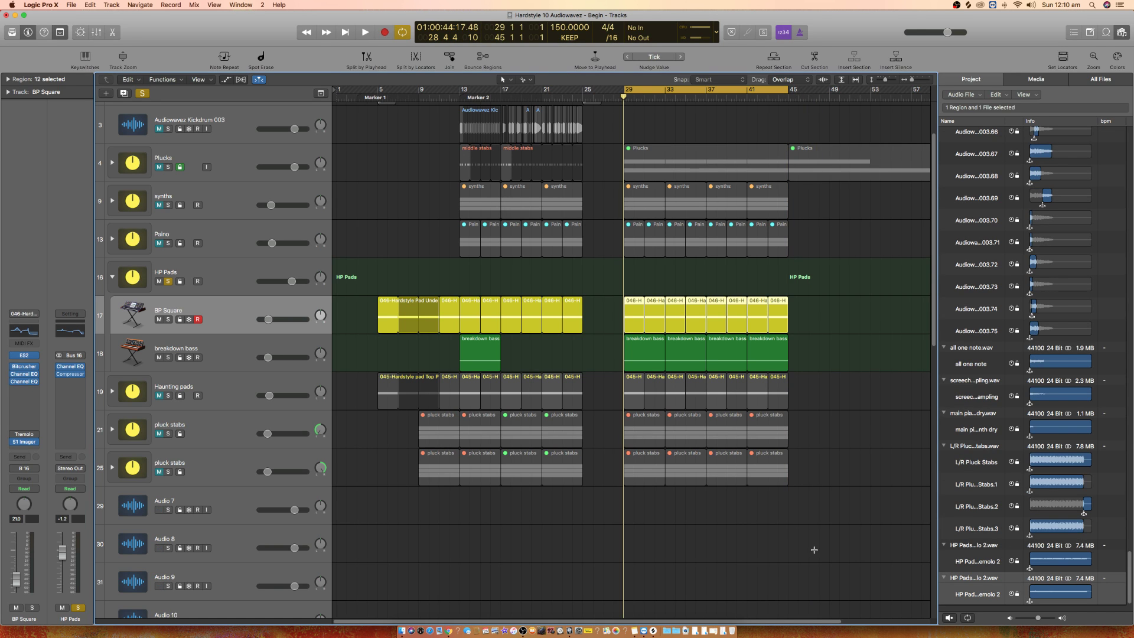
Step: Place the HP Pads Tremolo 2 and HP Pads No Tremolo 2 bounces on separate audio tracks at bar 29 and show the tremolo region's waveform
left_click_drag(972, 586, 663, 439)
left_click_drag(1000, 578, 627, 474)
left_click(678, 431)
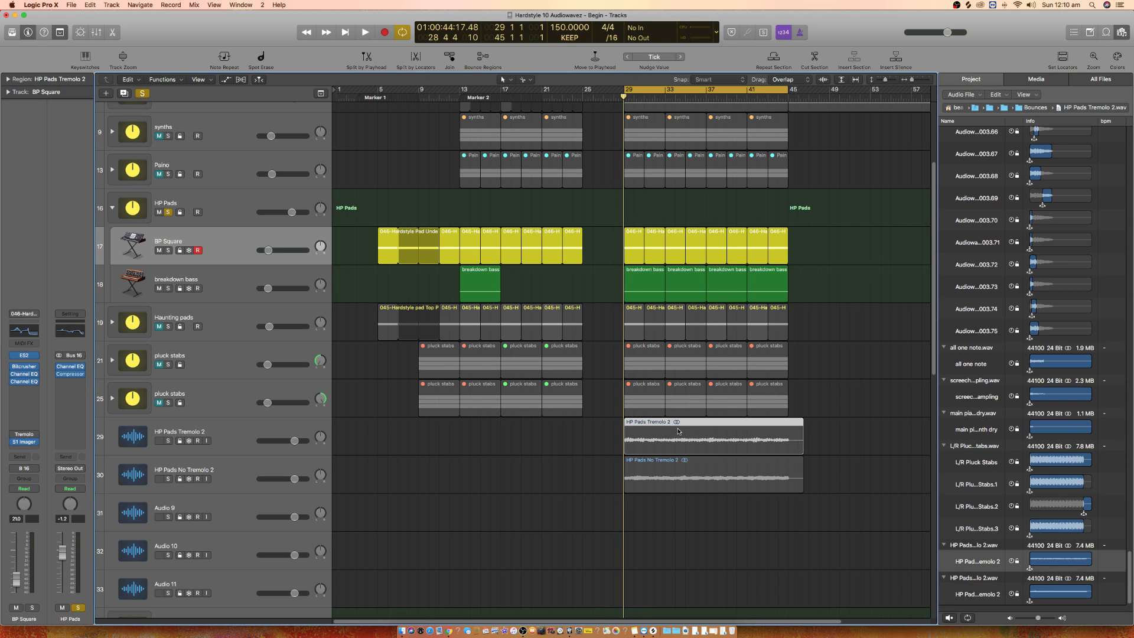
double_click(678, 431)
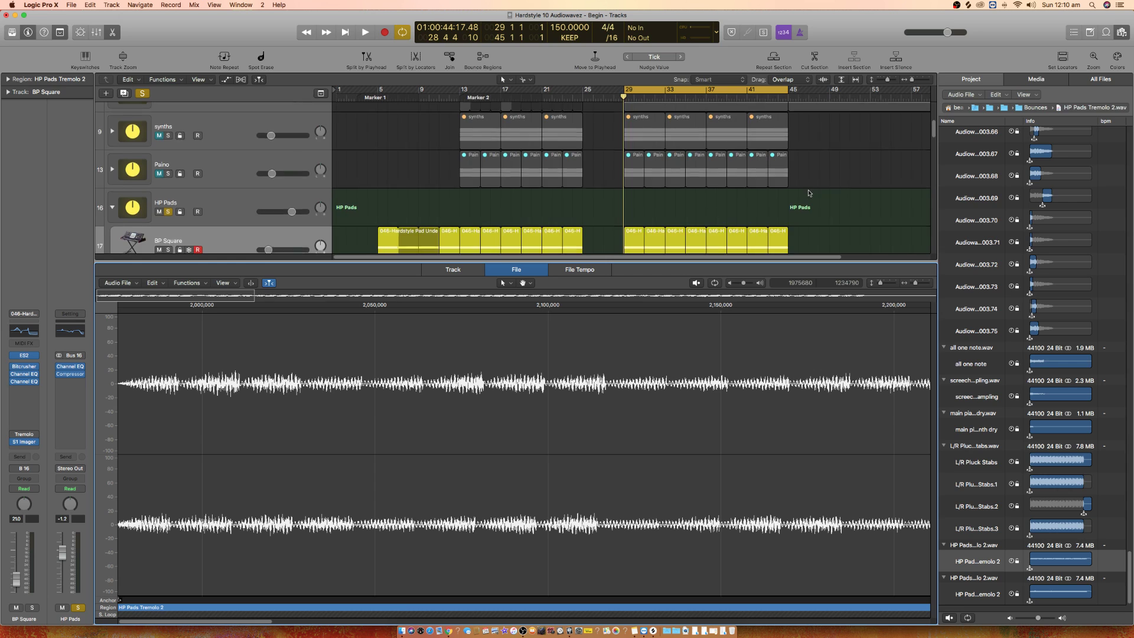
Step: Split both bounced HP Pads regions at bar 45 and delete their tails
scroll(808, 194, "down", 10)
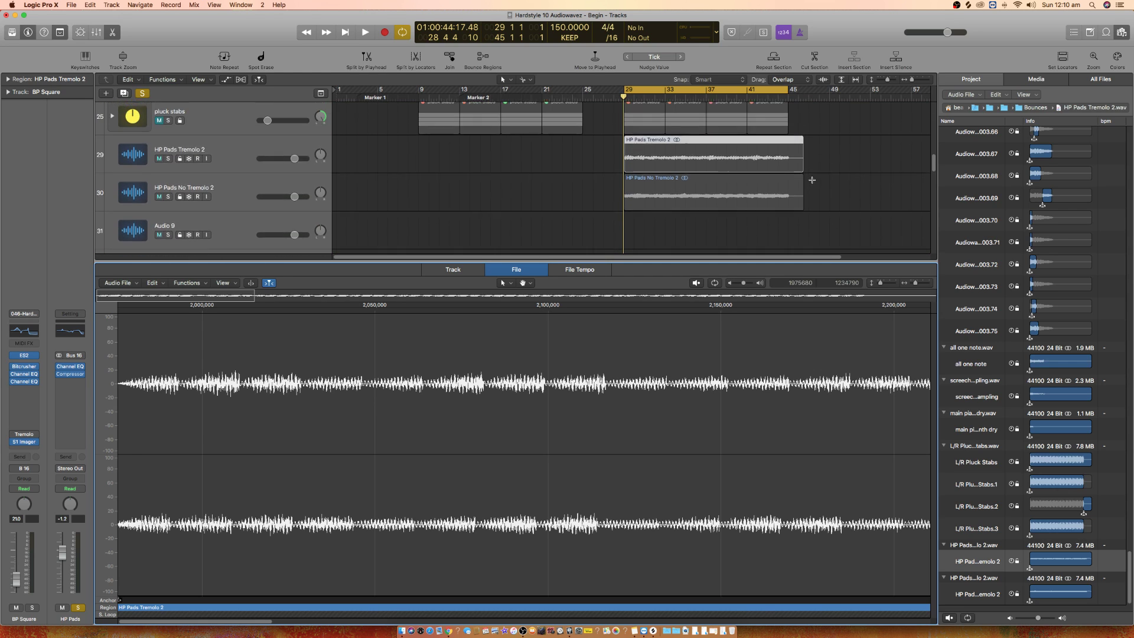
scroll(812, 180, "up", 3)
scroll(833, 194, "down", 1)
left_click_drag(842, 173, 785, 243)
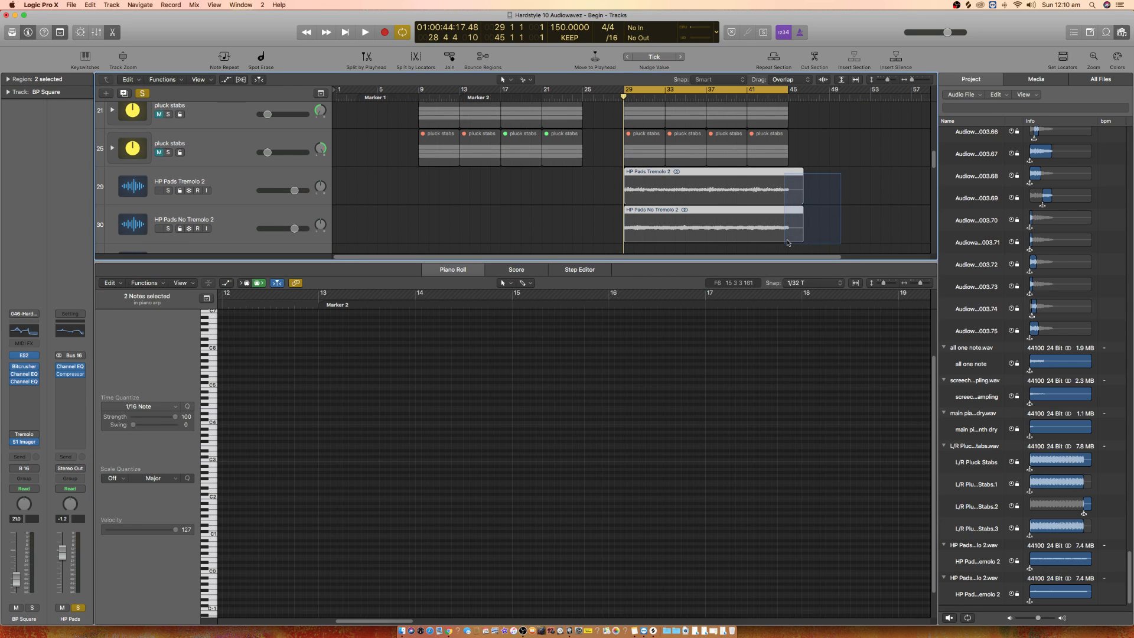
left_click(790, 227)
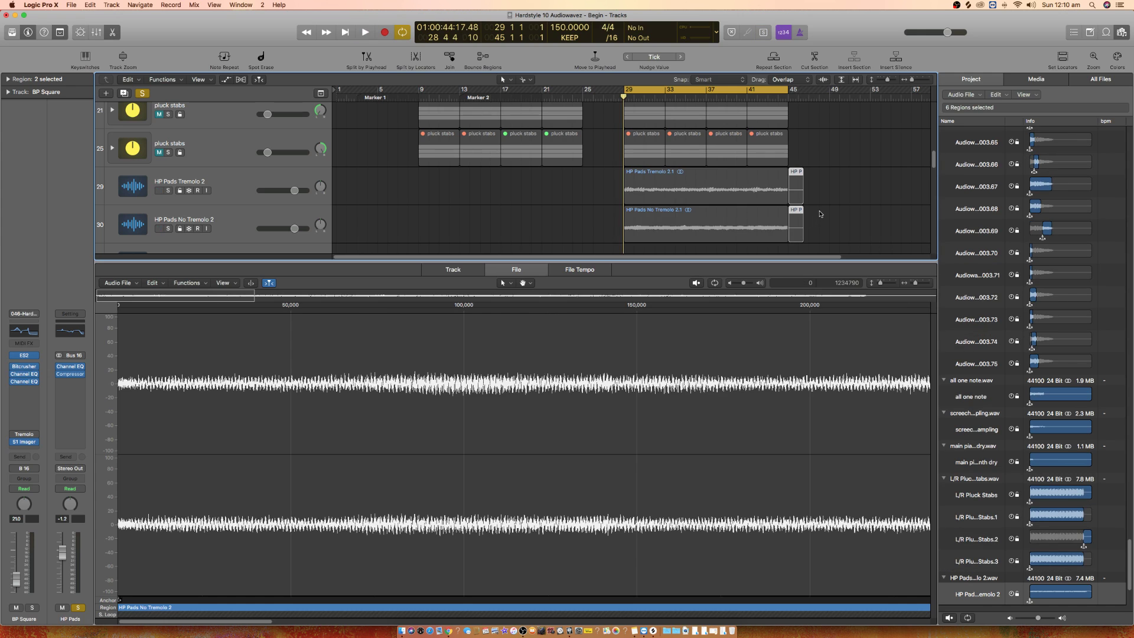
key("Delete")
Step: Normalize the HP Pads Tremolo 2.1 region and examine the volume swells in its waveform
left_click(725, 181)
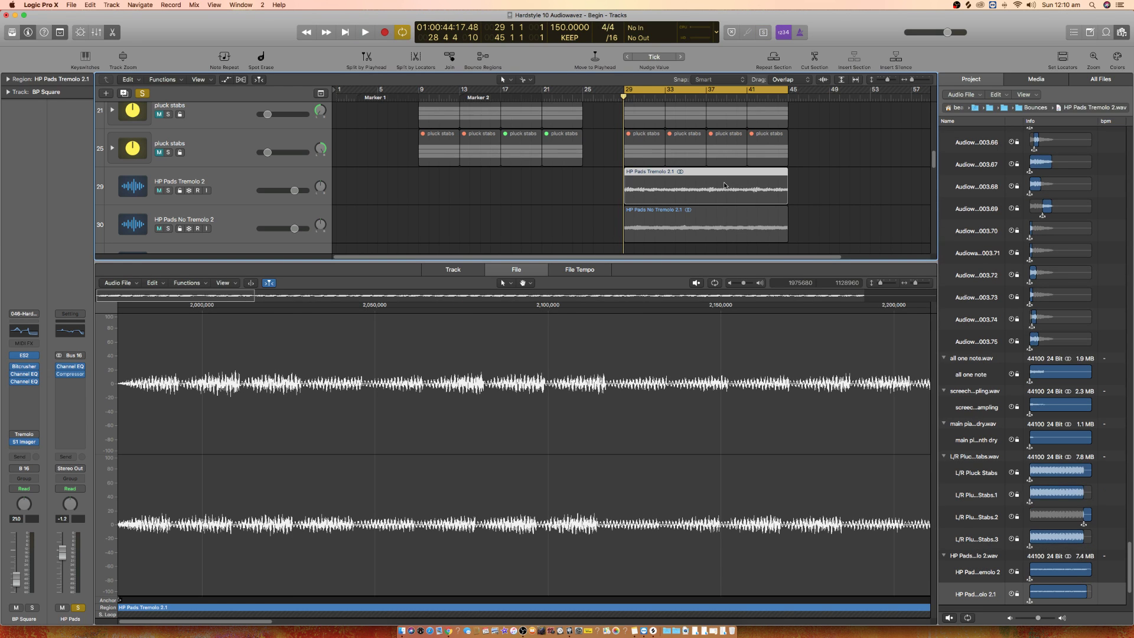
left_click(187, 283)
left_click(210, 296)
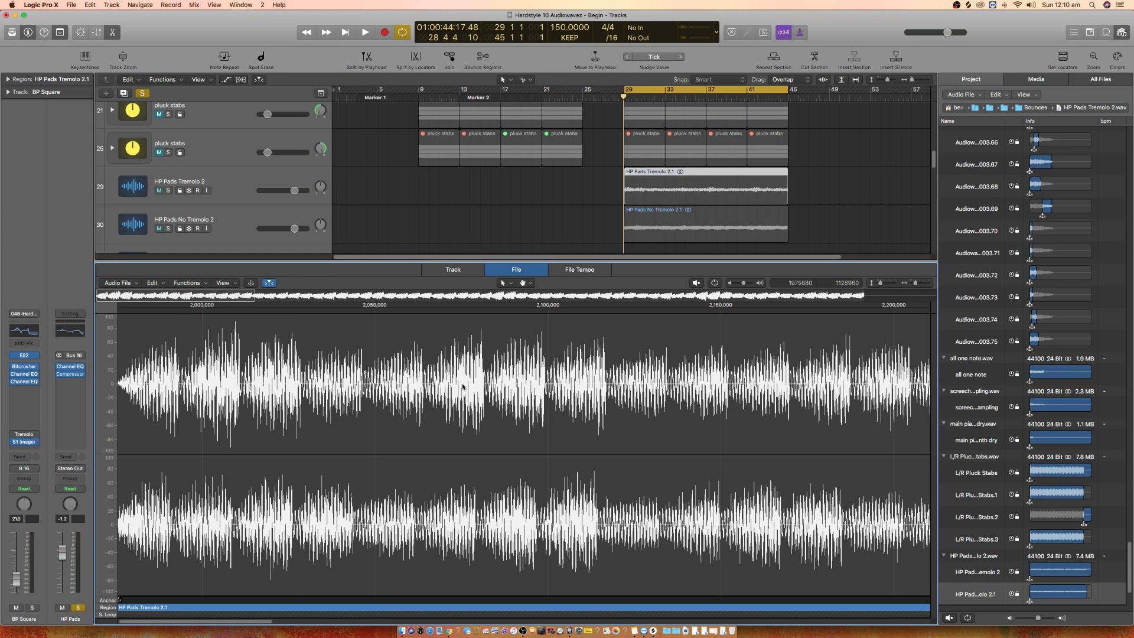
scroll(523, 475, "down", 5)
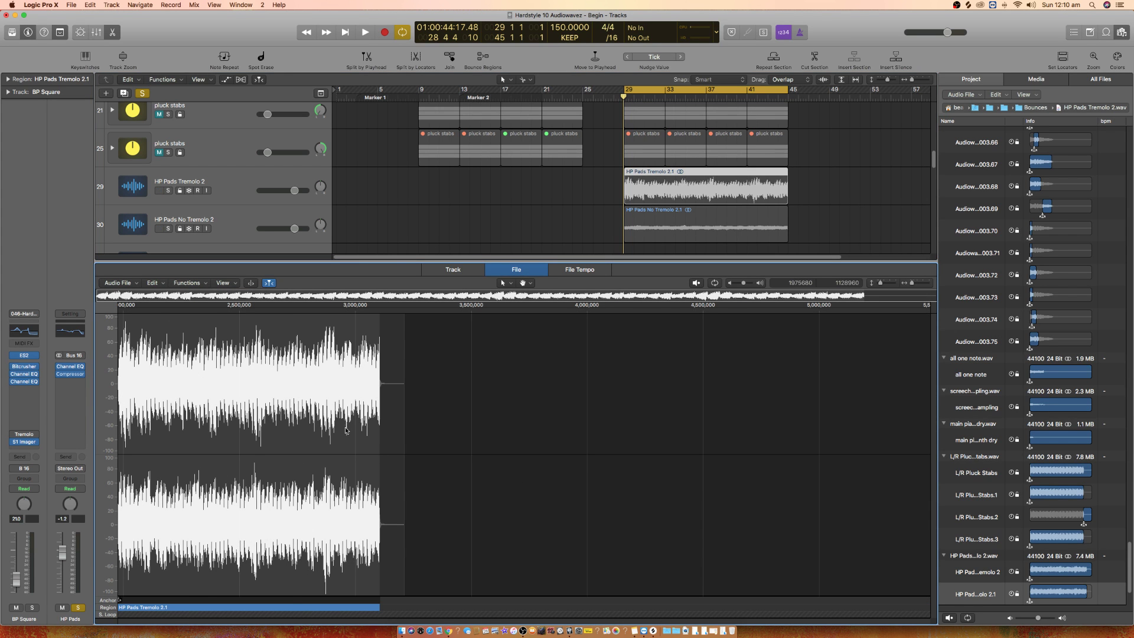
scroll(347, 434, "up", 10)
scroll(347, 423, "down", 3)
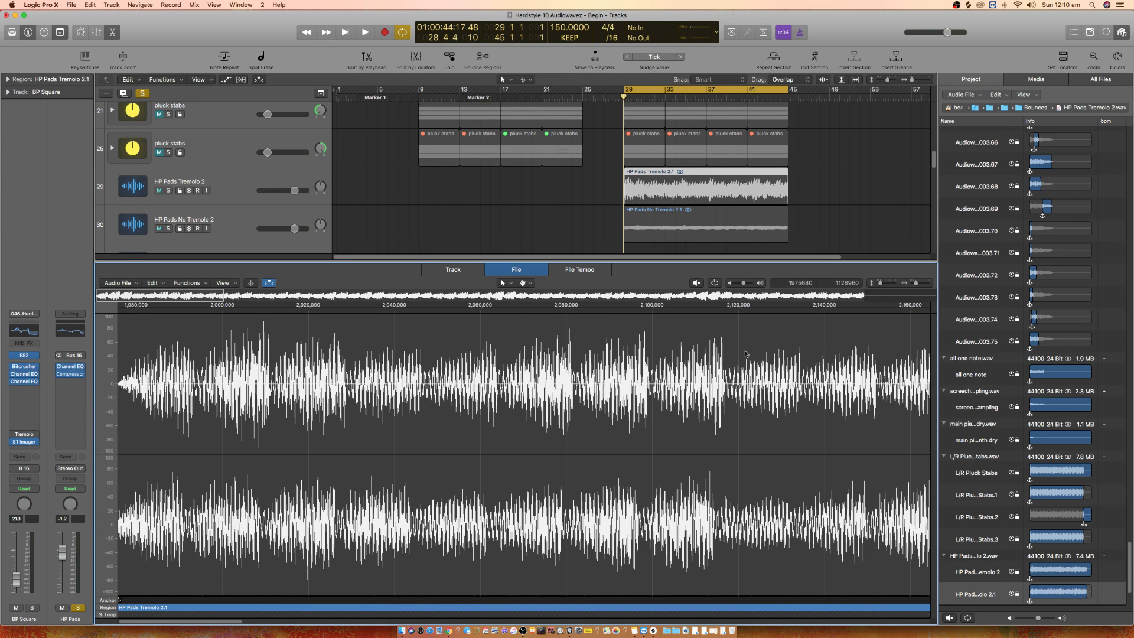
scroll(171, 368, "down", 5)
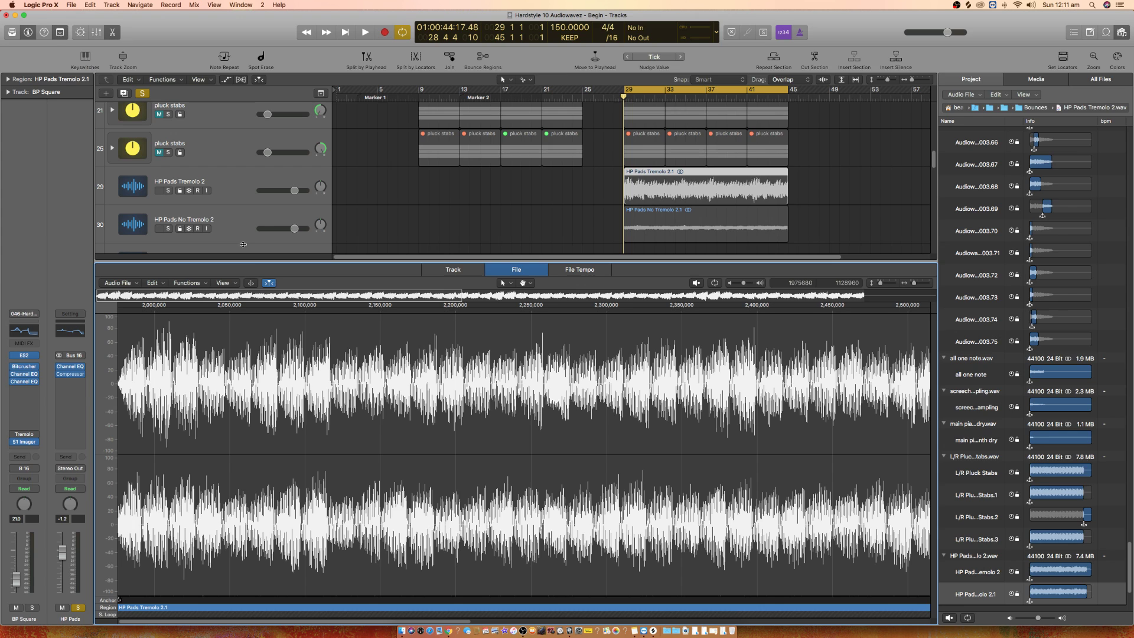
Step: Open the HP Pads No Tremolo 2.1 region in the audio file editor to examine its waveform
left_click(113, 33)
left_click(707, 211)
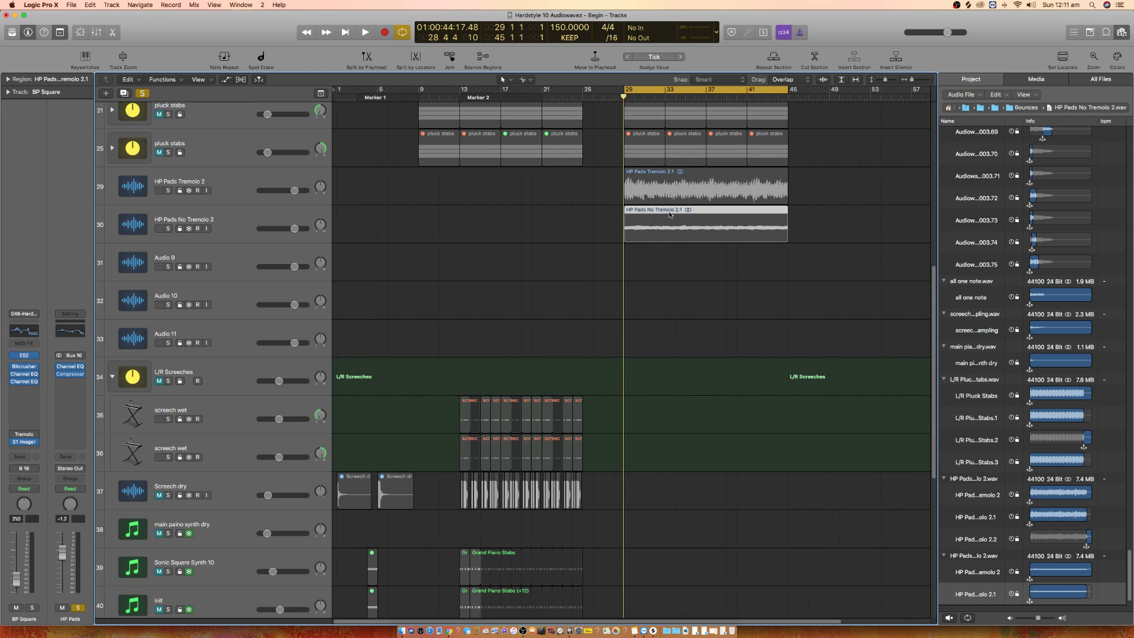
double_click(669, 214)
scroll(479, 478, "down", 5)
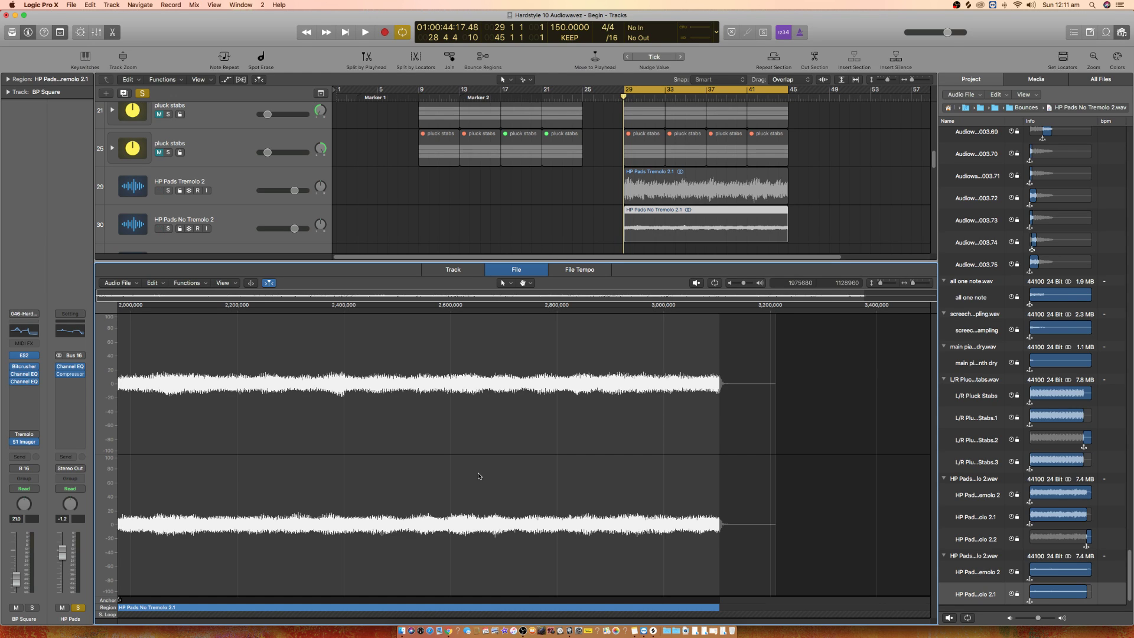
left_click(186, 283)
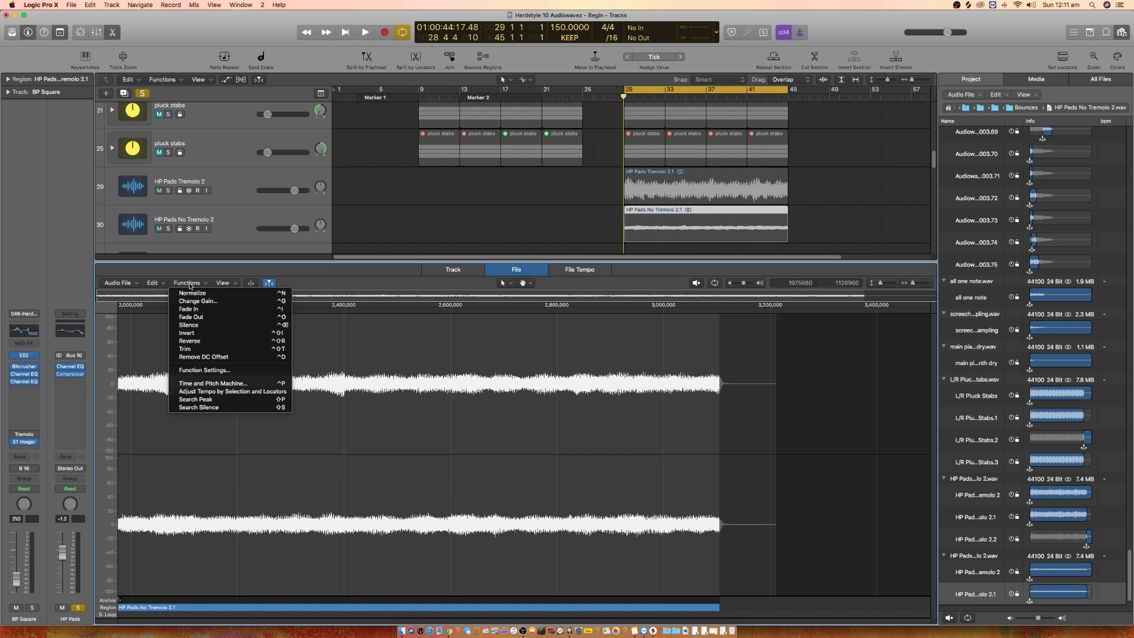
left_click(355, 277)
Step: Undo the normalization of the HP Pads Tremolo 2.1 region
left_click(689, 179)
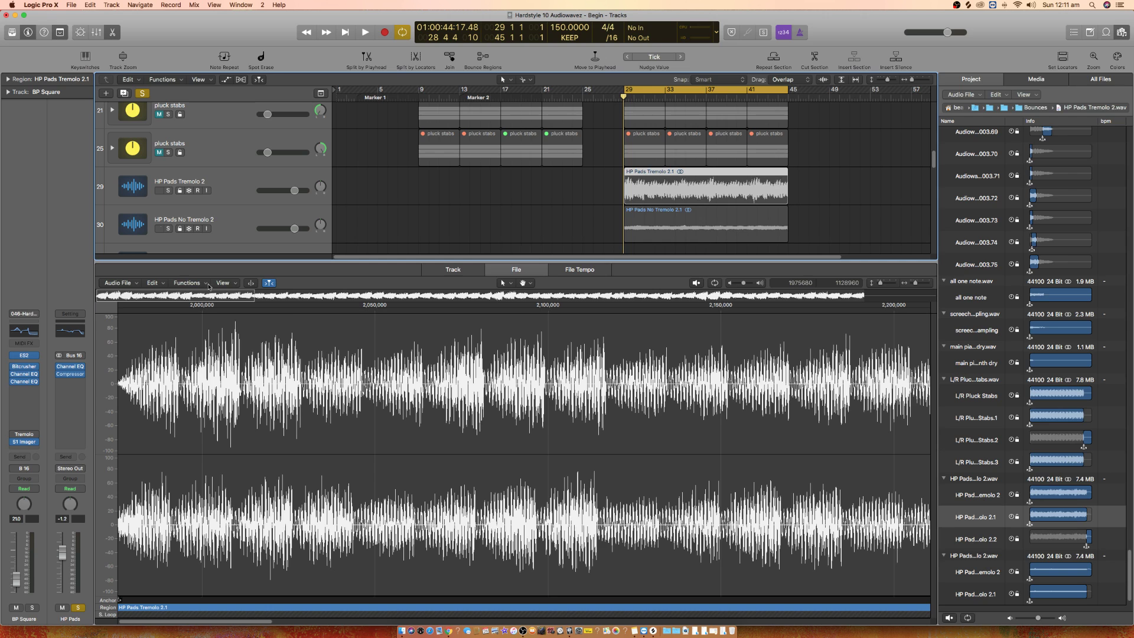
left_click(155, 283)
left_click(155, 283)
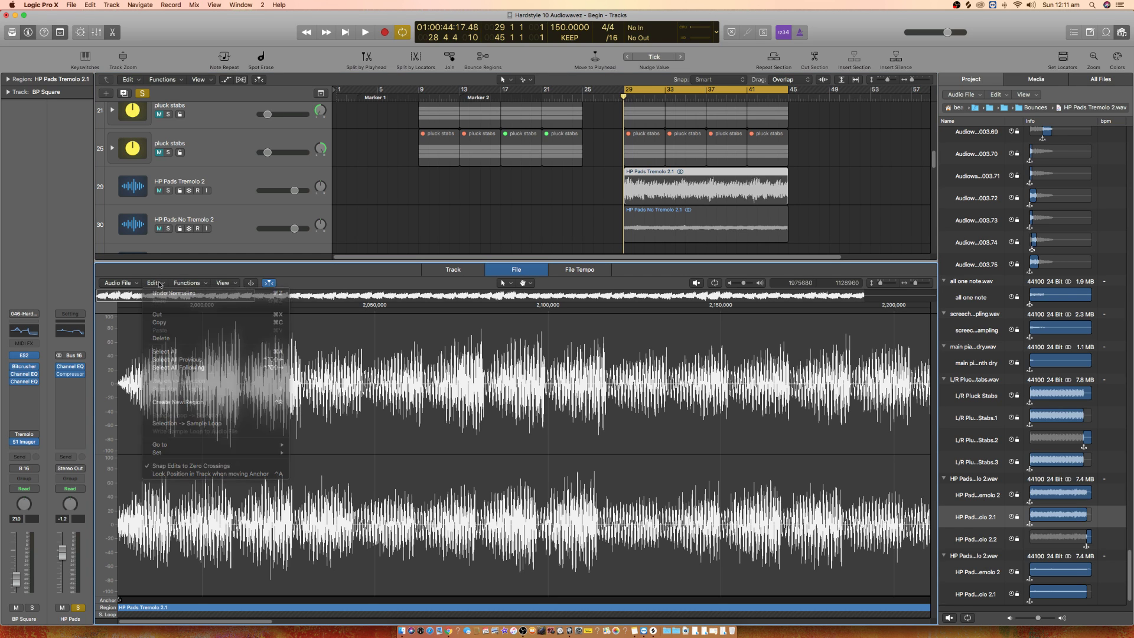
left_click(155, 283)
left_click(328, 281)
key("super+z")
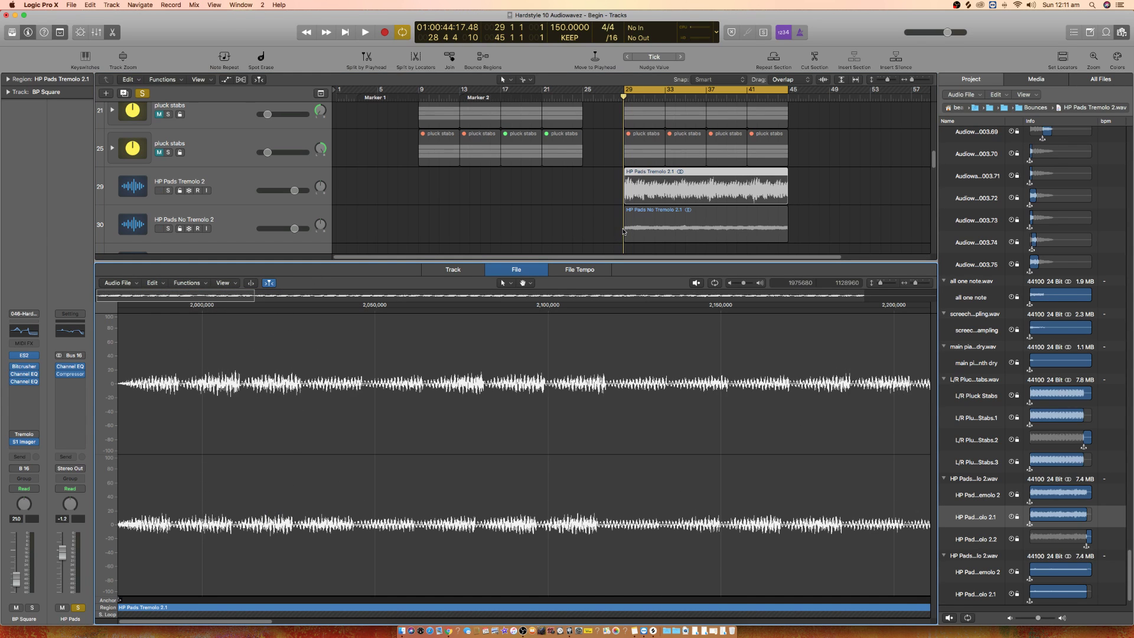
Step: Solo the HP Pads Tremolo 2 track and audition its bounced region
left_click(244, 178)
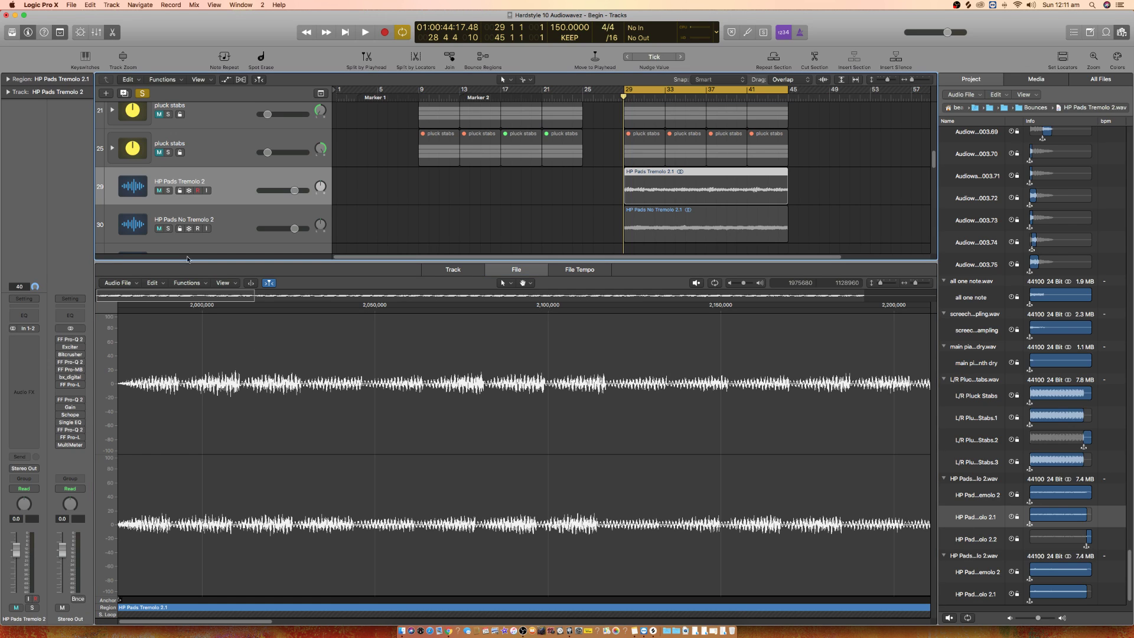
key("space")
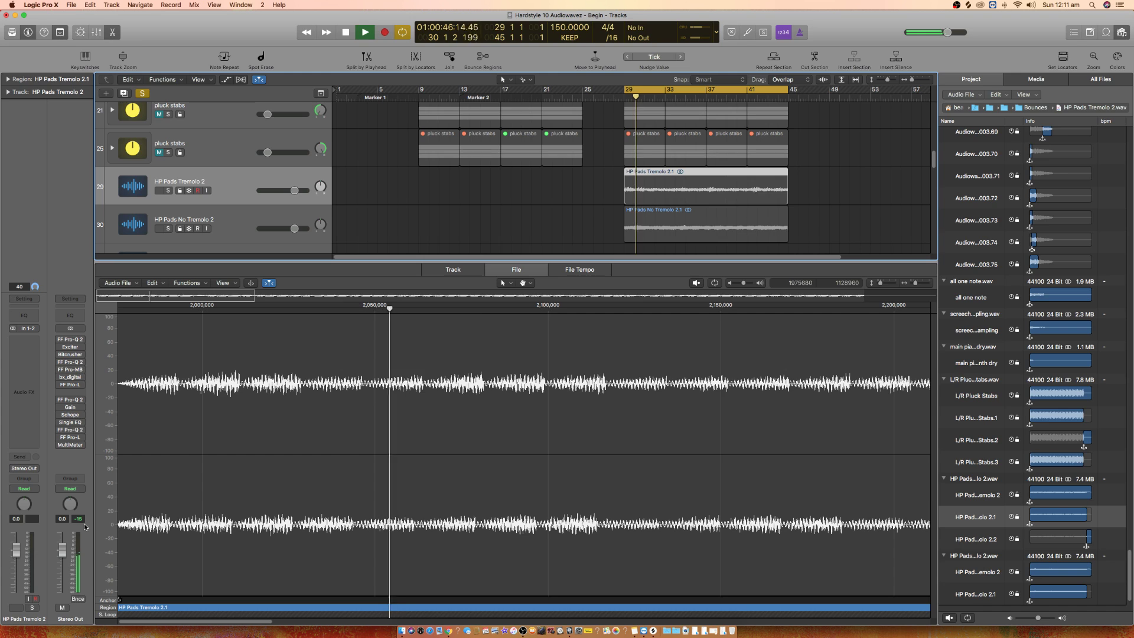
key("space")
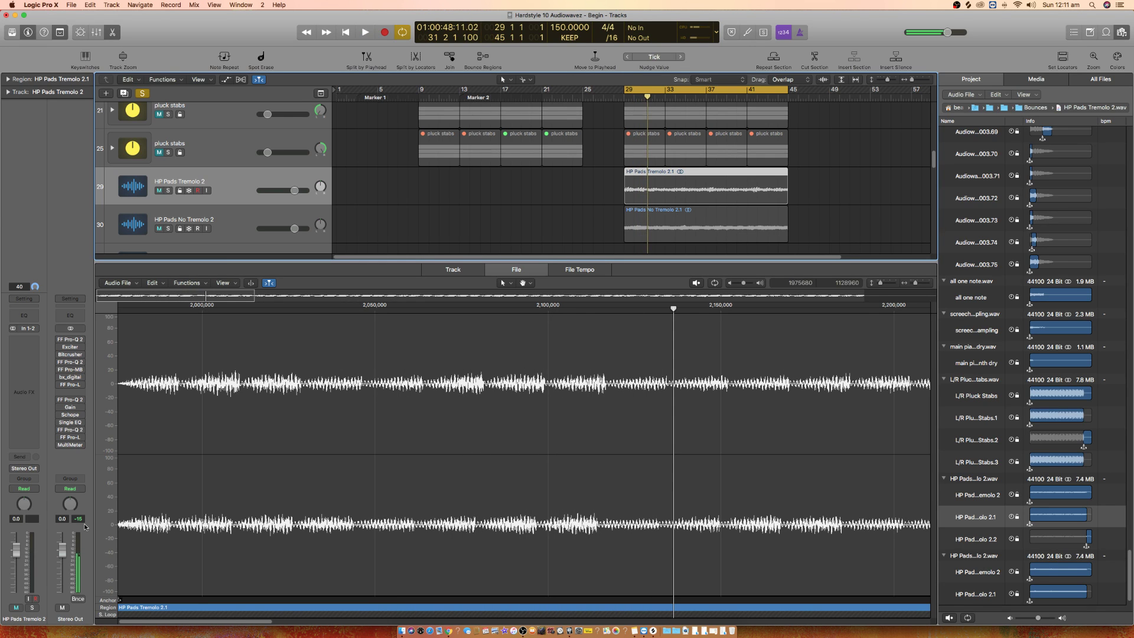
left_click(228, 213)
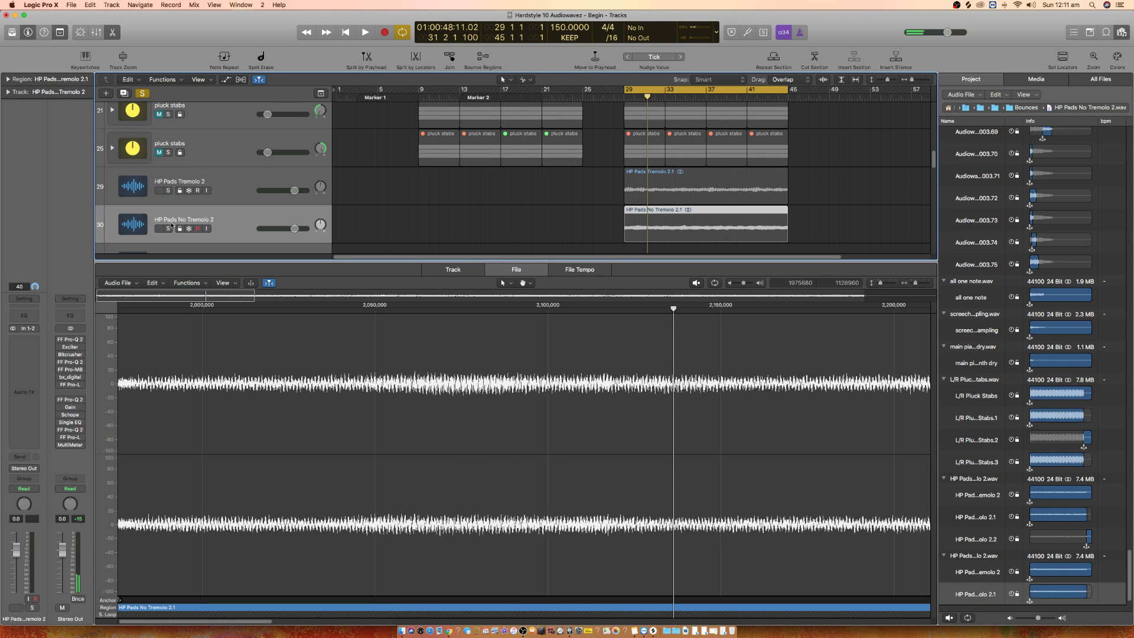
left_click(169, 190)
left_click(227, 191)
key("space")
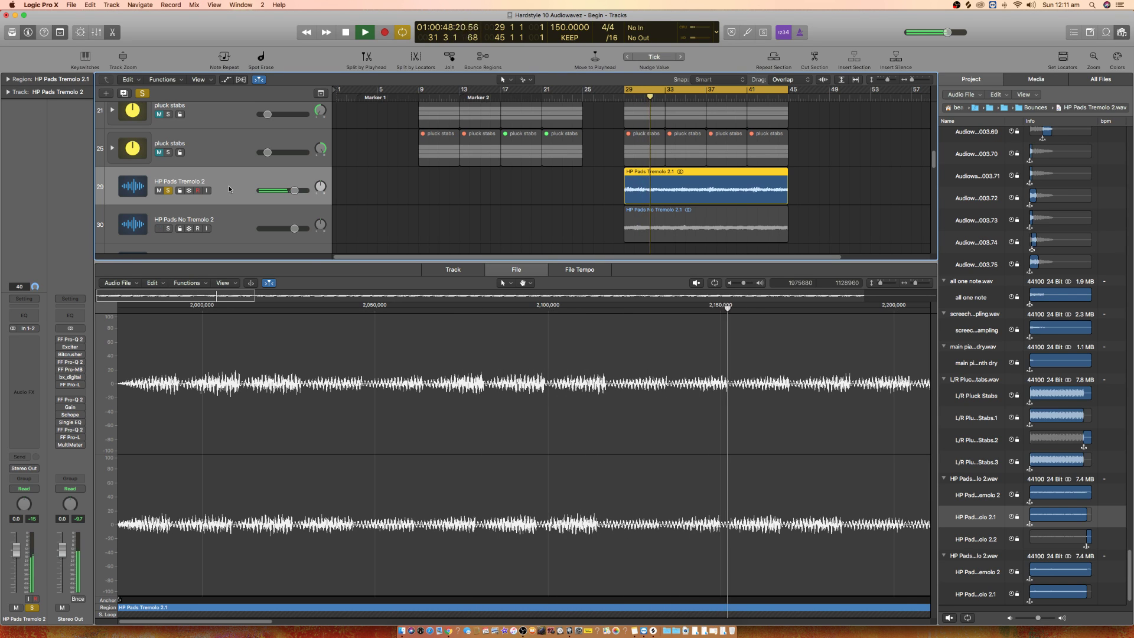
key("space")
Step: Switch the solo to the HP Pads No Tremolo 2 track and audition its region
left_click(168, 228)
left_click(168, 190)
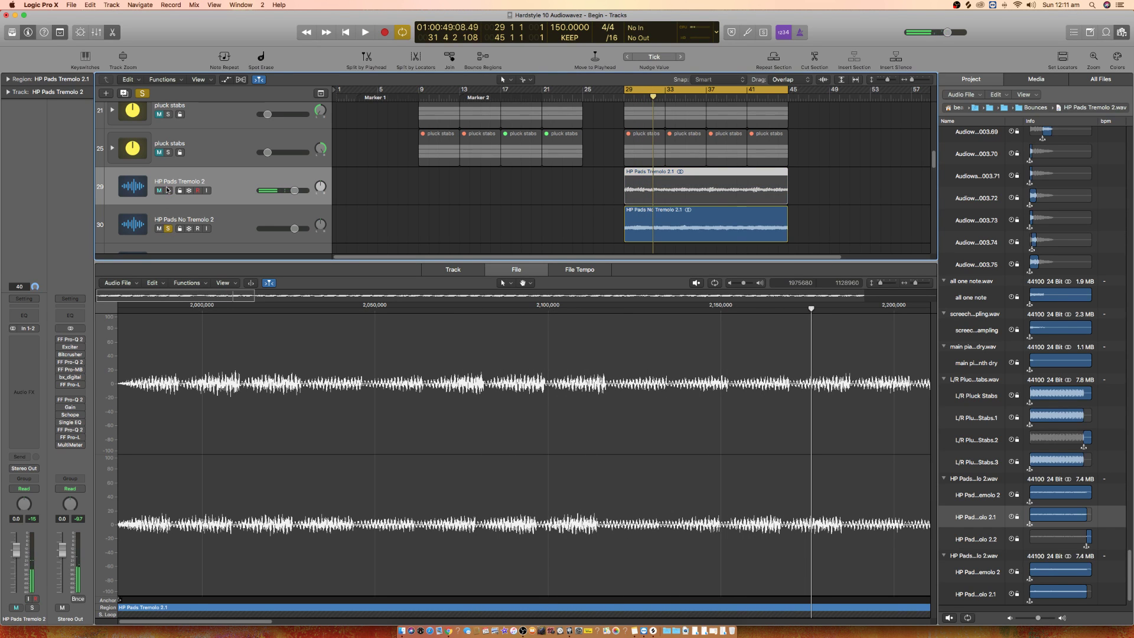
left_click(251, 211)
key("space")
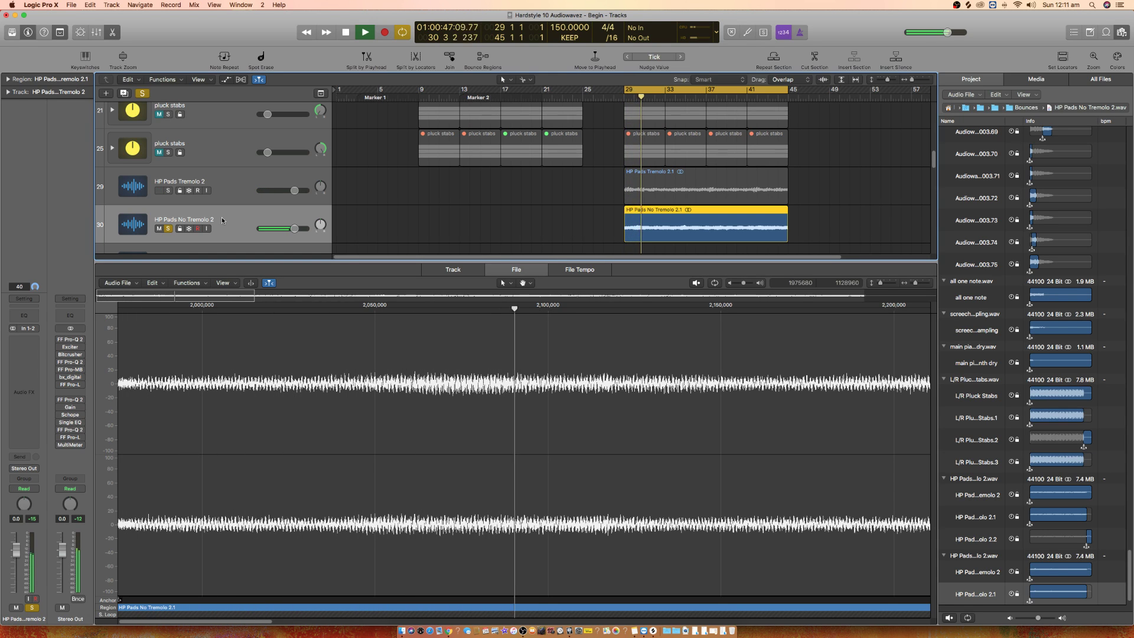
key("space")
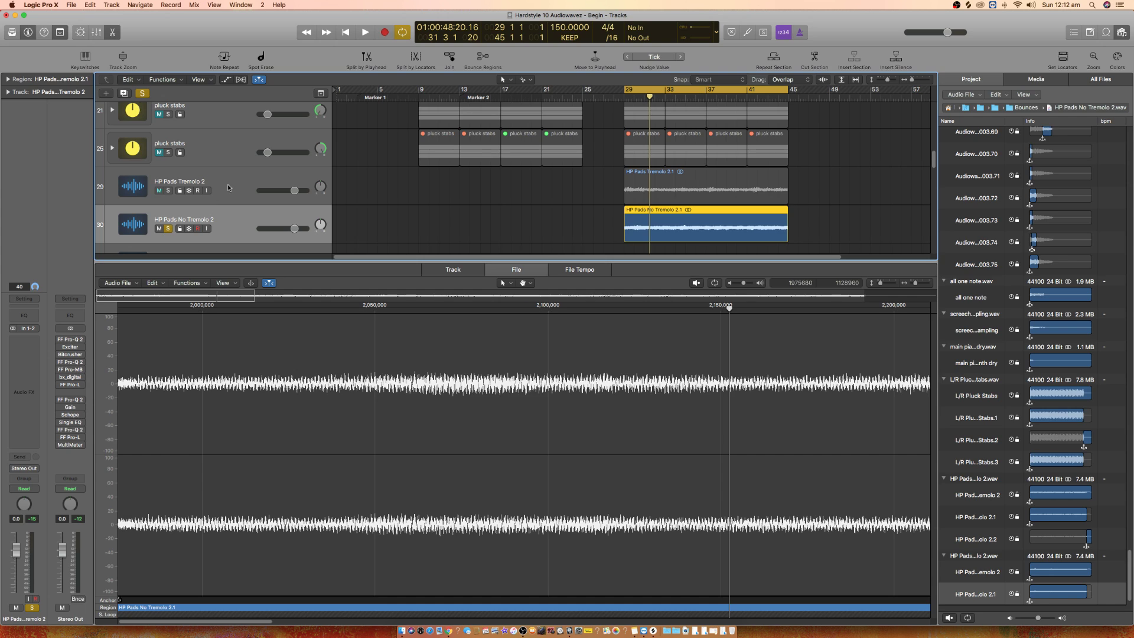
Step: Switch the solo back to the HP Pads Tremolo 2 track and normalize its region
left_click(225, 188)
left_click(168, 229)
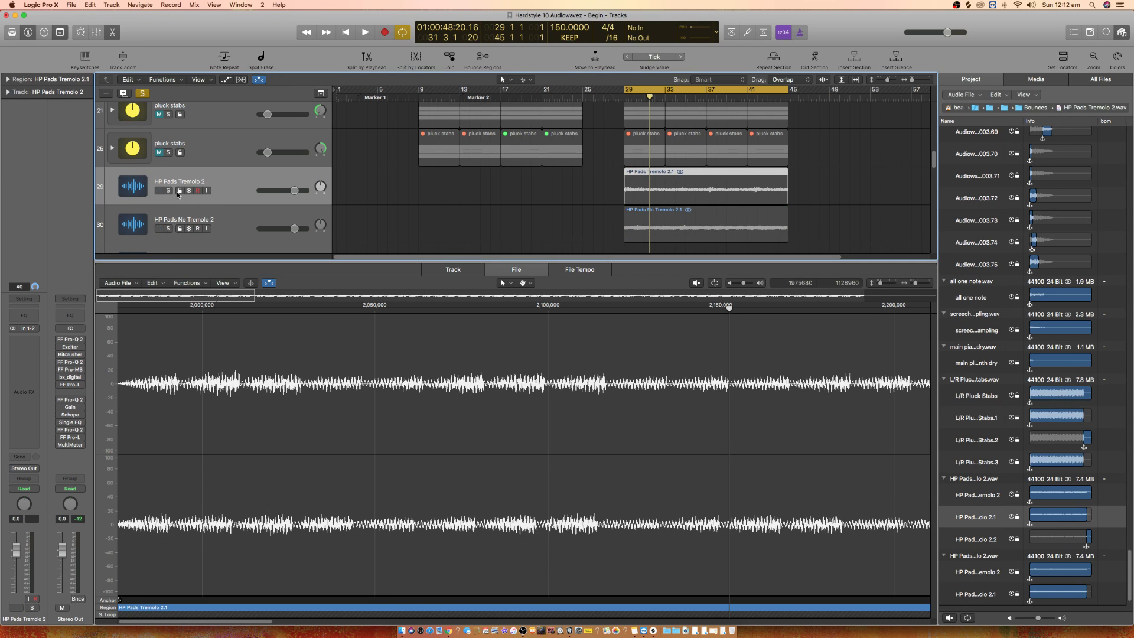
left_click(168, 190)
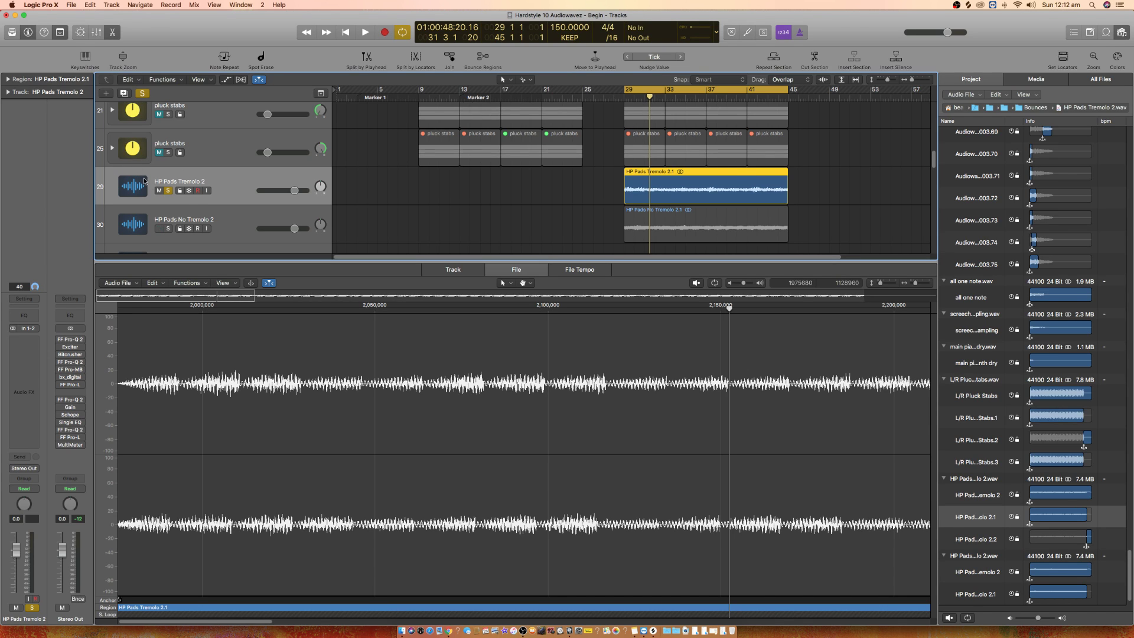
left_click(193, 283)
left_click(194, 293)
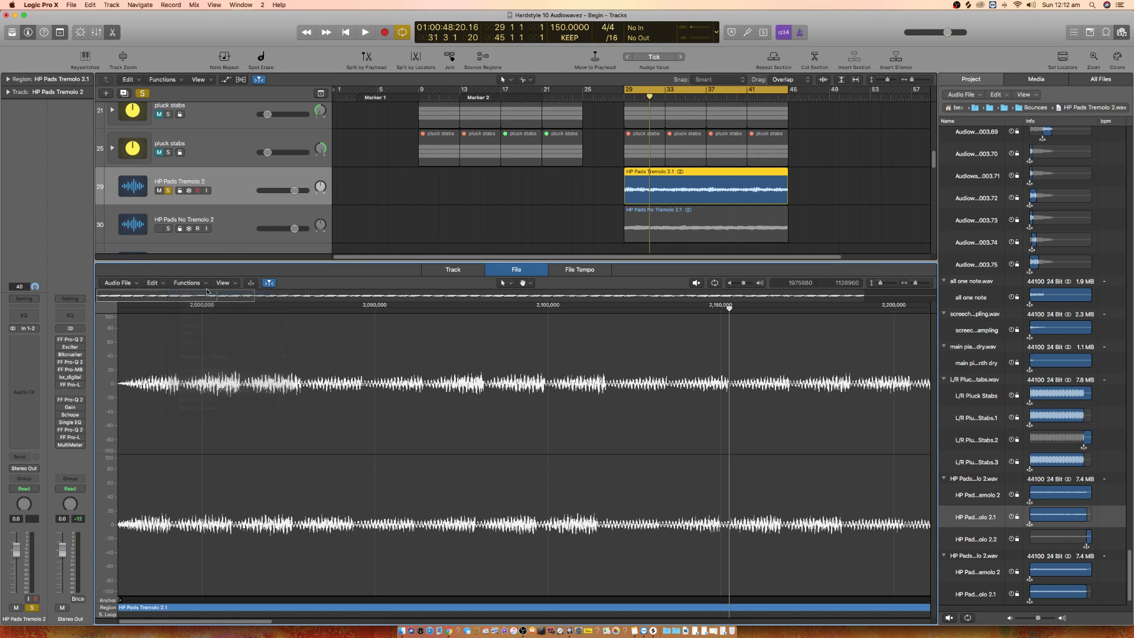
Step: Normalize the HP Pads No Tremolo 2.1 region and compare the waveforms of both pad regions
left_click(661, 218)
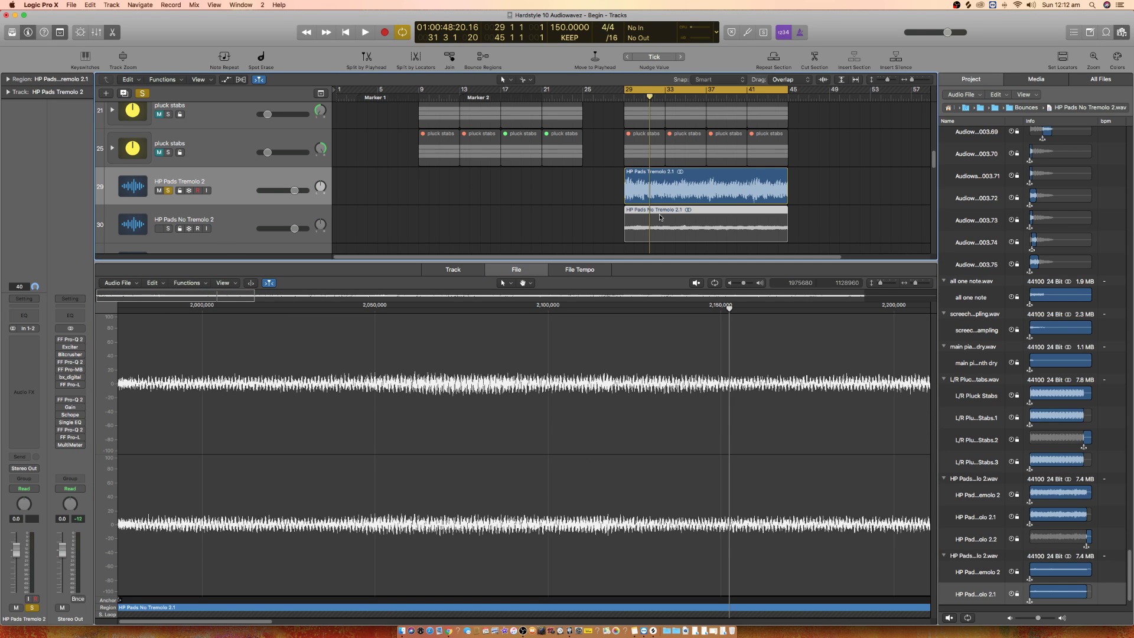
left_click(198, 284)
left_click(199, 293)
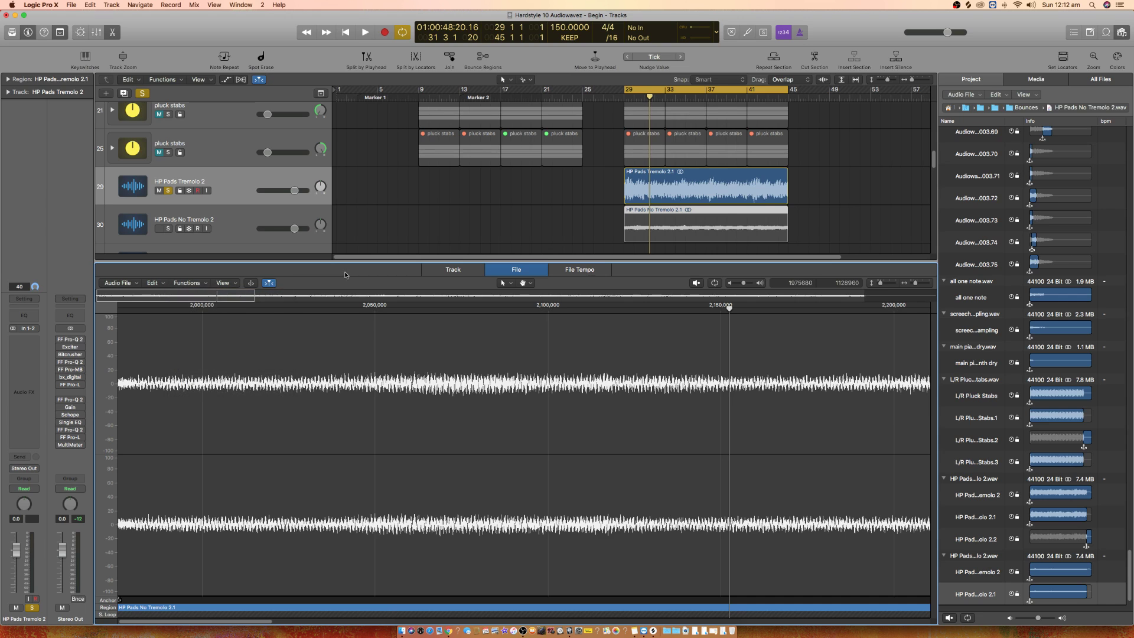
left_click(233, 181)
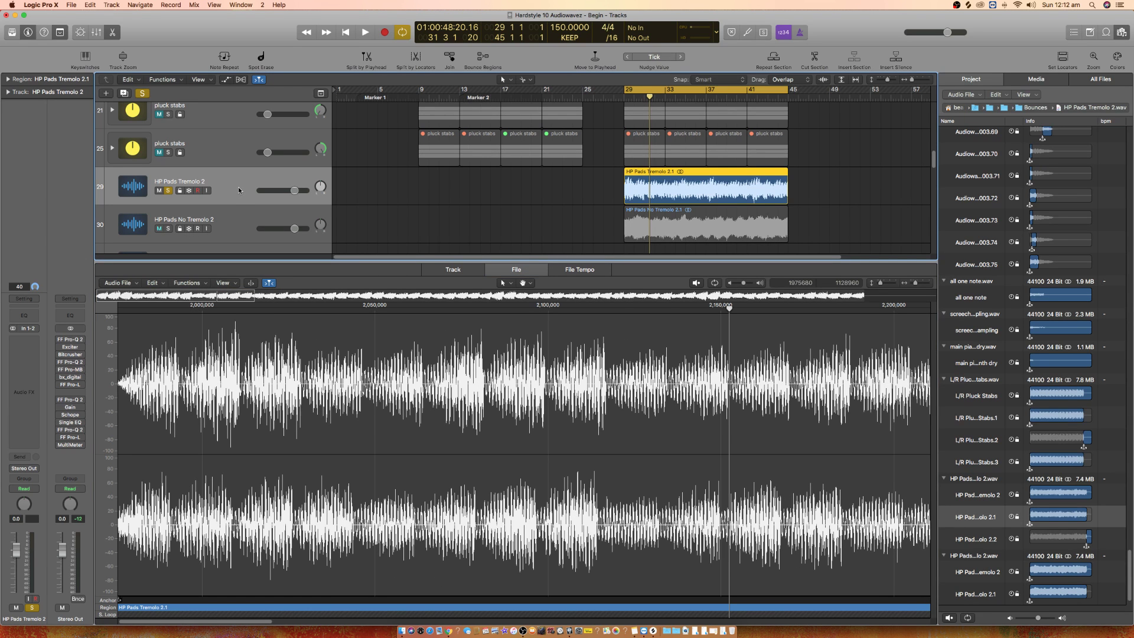
left_click(240, 220)
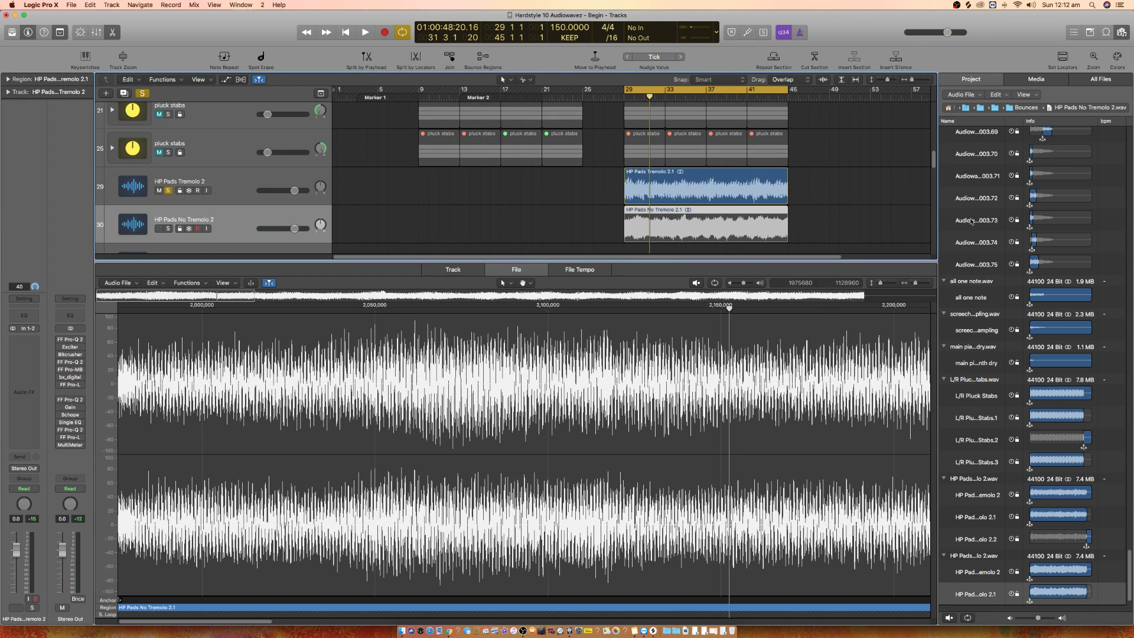
Step: Hide the browser and group the HP Pads Tremolo 2 and HP Pads No Tremolo 2 tracks in a Summing Stack
left_click(1121, 33)
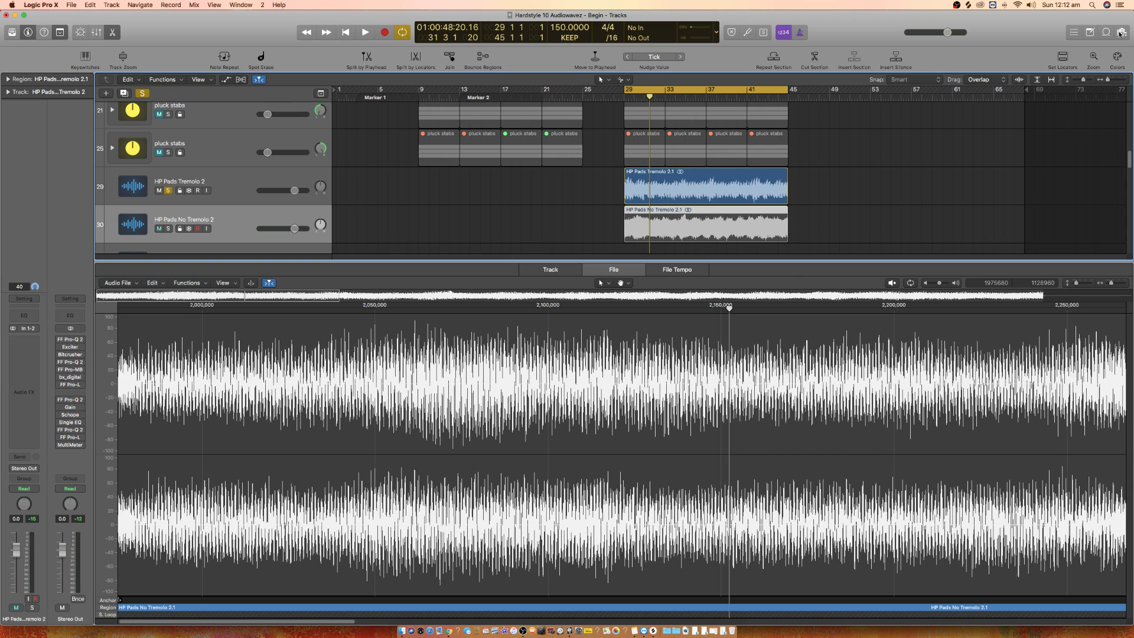
left_click(599, 219)
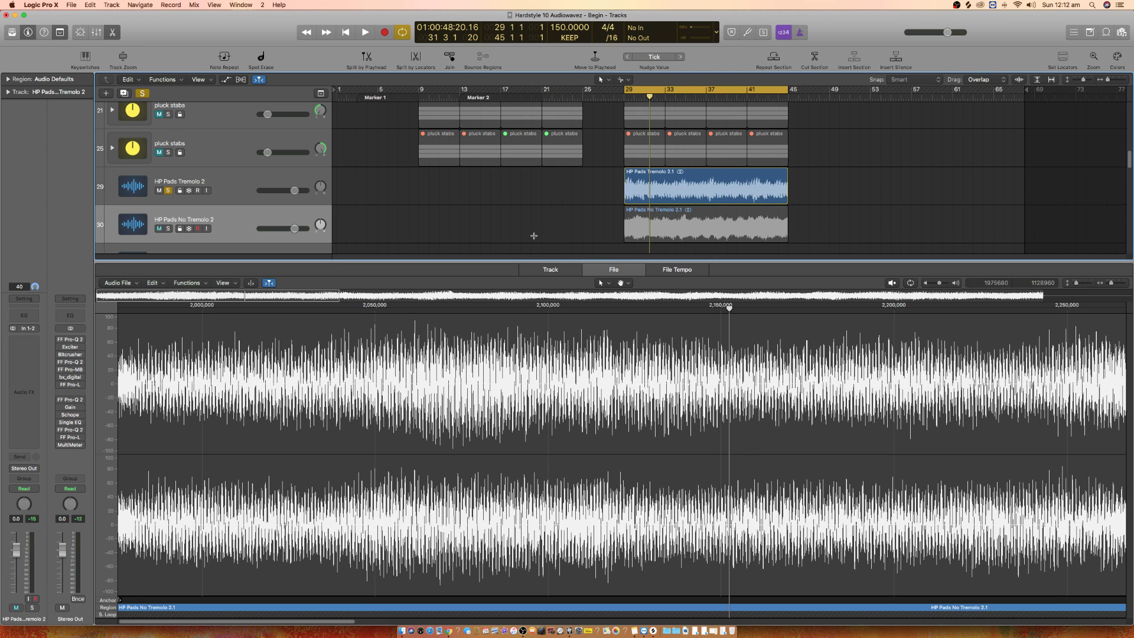
right_click(228, 212)
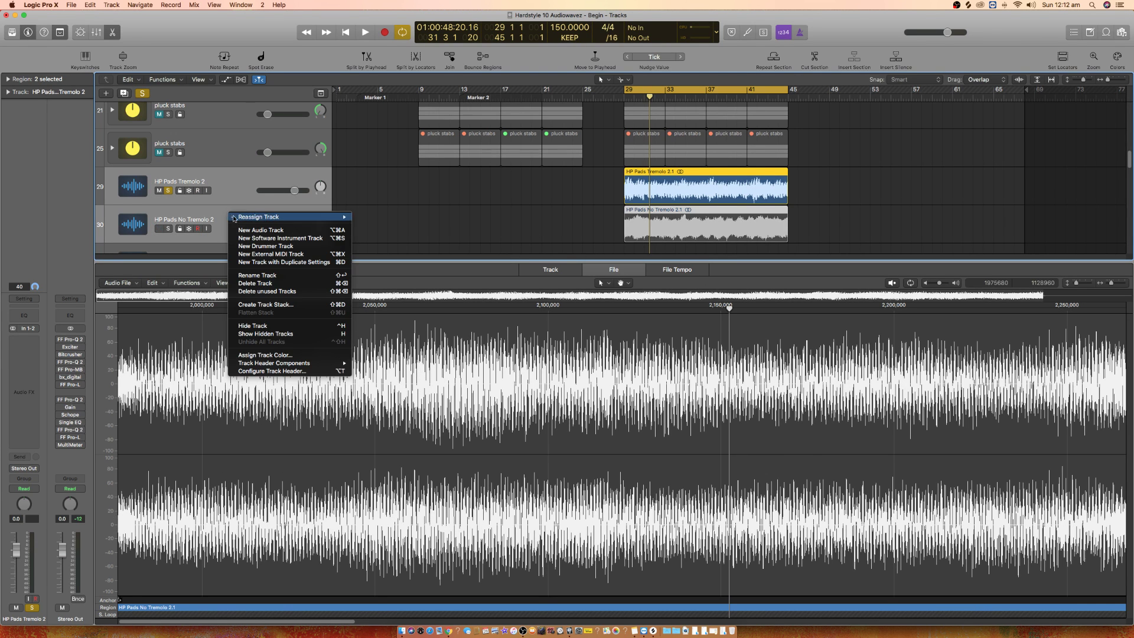
left_click(283, 304)
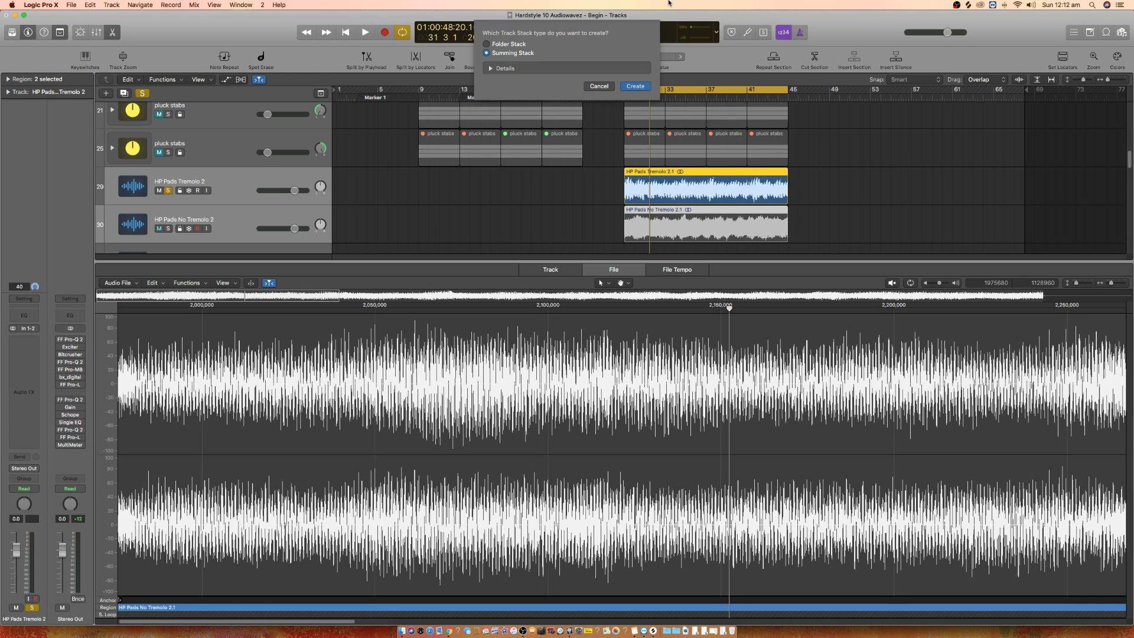
left_click(636, 86)
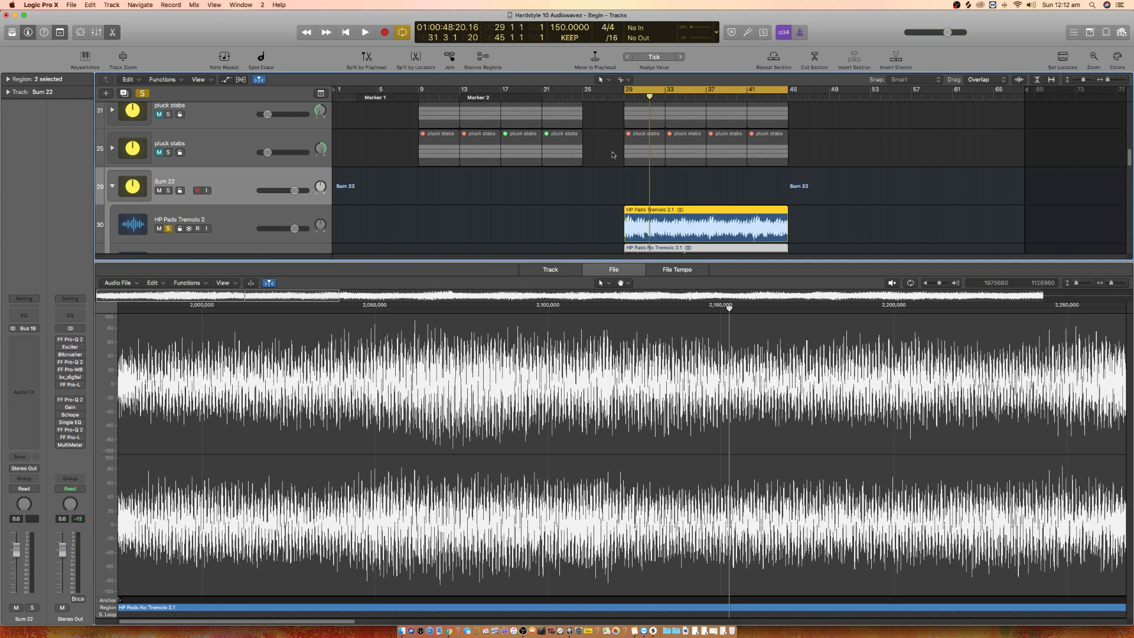
Step: Rename the new summing stack as Pads and close the audio file editor
double_click(167, 180)
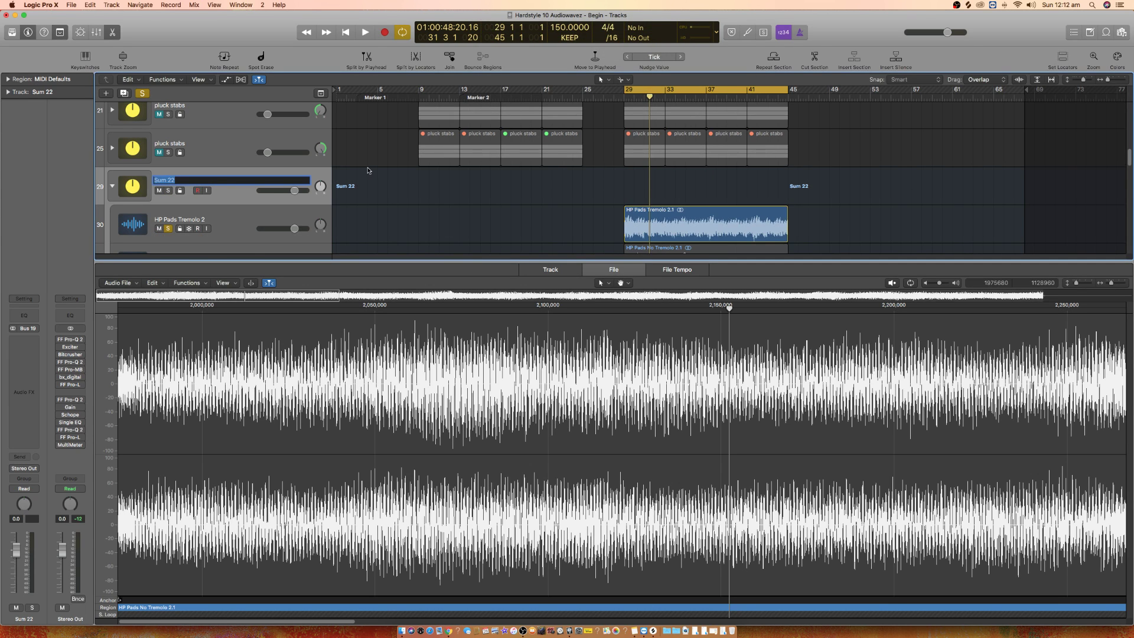
type("Pads")
key("Return")
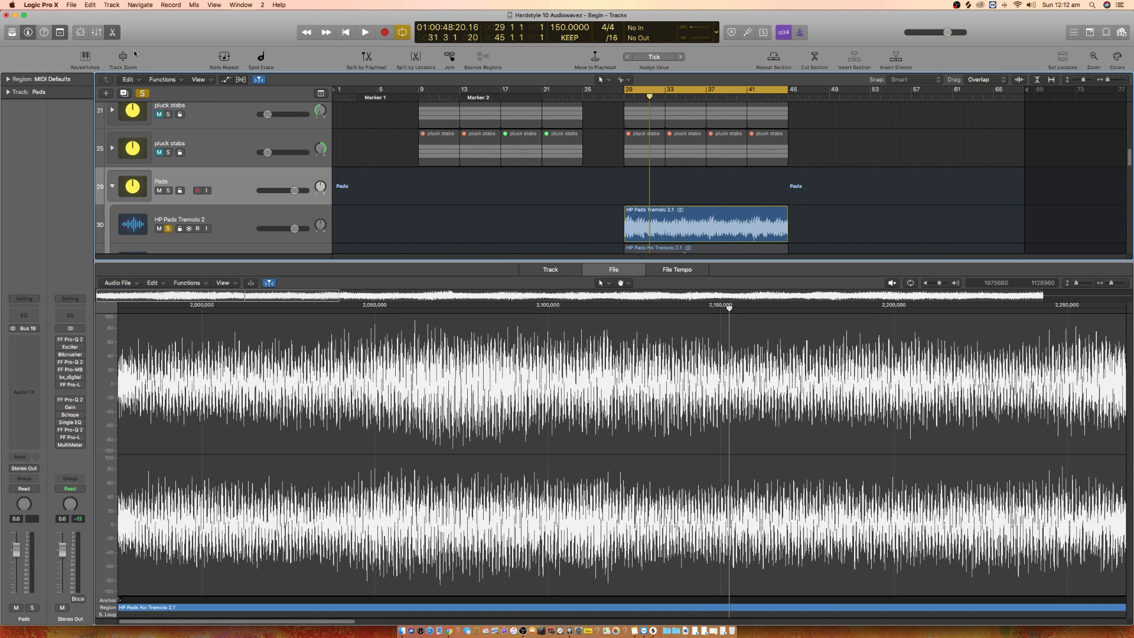
left_click(113, 33)
Step: Move the HP Pads Tremolo 2.1 region to bar 61 and loop the HP Pads No Tremolo 2.1 region up to it
left_click(242, 234)
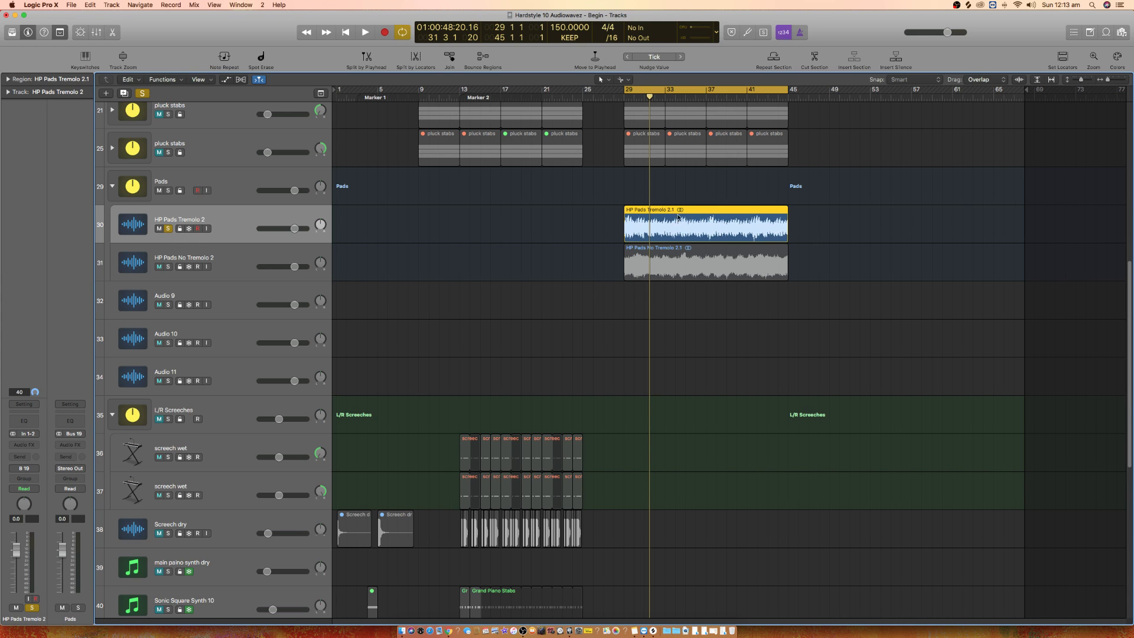
left_click_drag(657, 211, 983, 211)
left_click(675, 256)
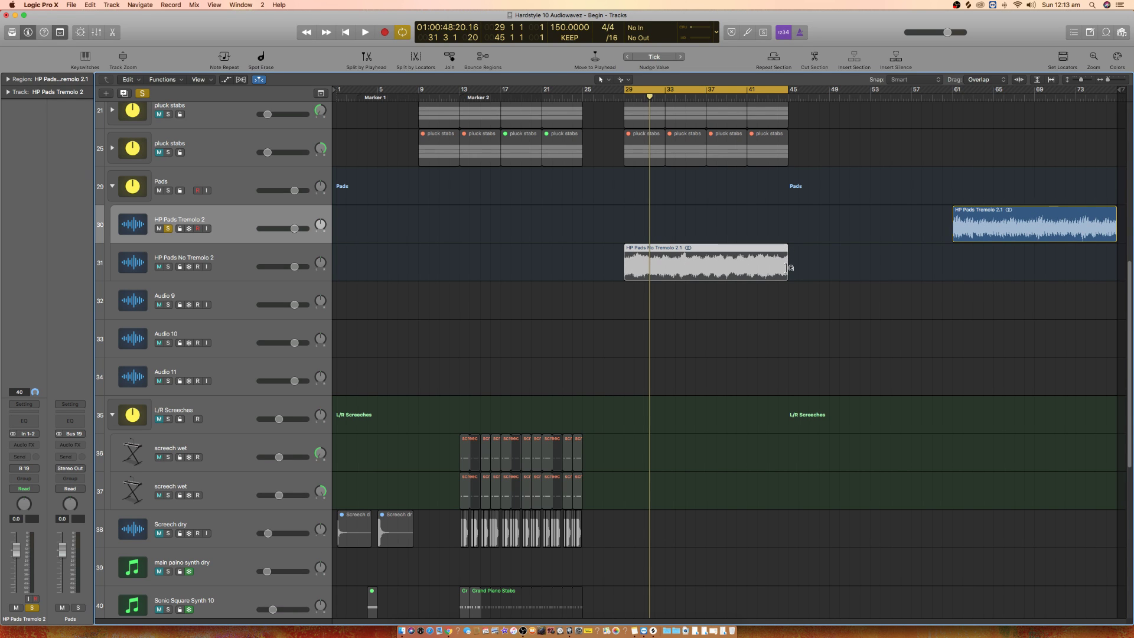
left_click_drag(790, 263, 950, 266)
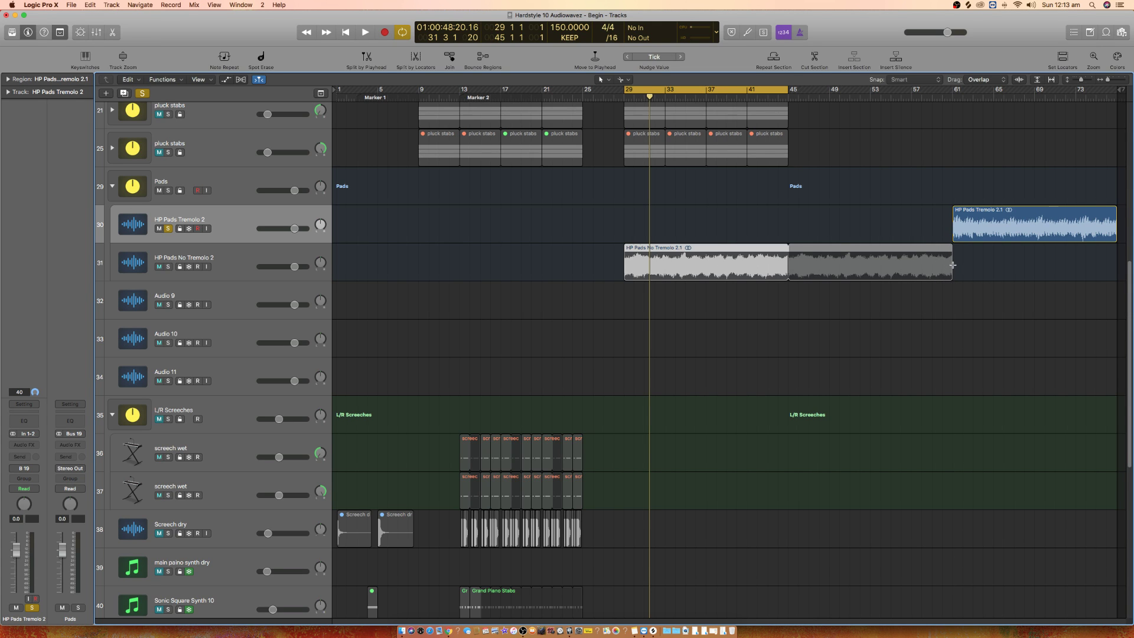
Step: Place the HP Pads No Tremolo 2 track above HP Pads Tremolo 2 and solo only the Pads stack
left_click_drag(199, 261, 196, 201)
left_click(169, 190)
left_click(182, 179)
left_click(175, 260)
left_click(168, 267)
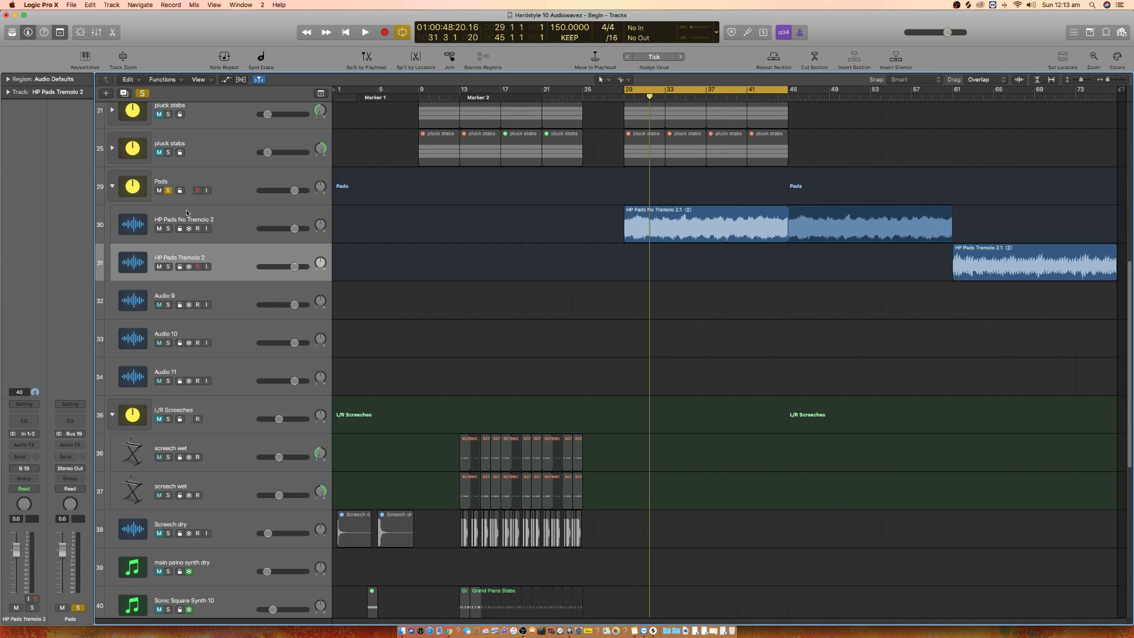
Step: Insert a Compressor on the Pads stack and move its window below the pad regions
left_click(179, 180)
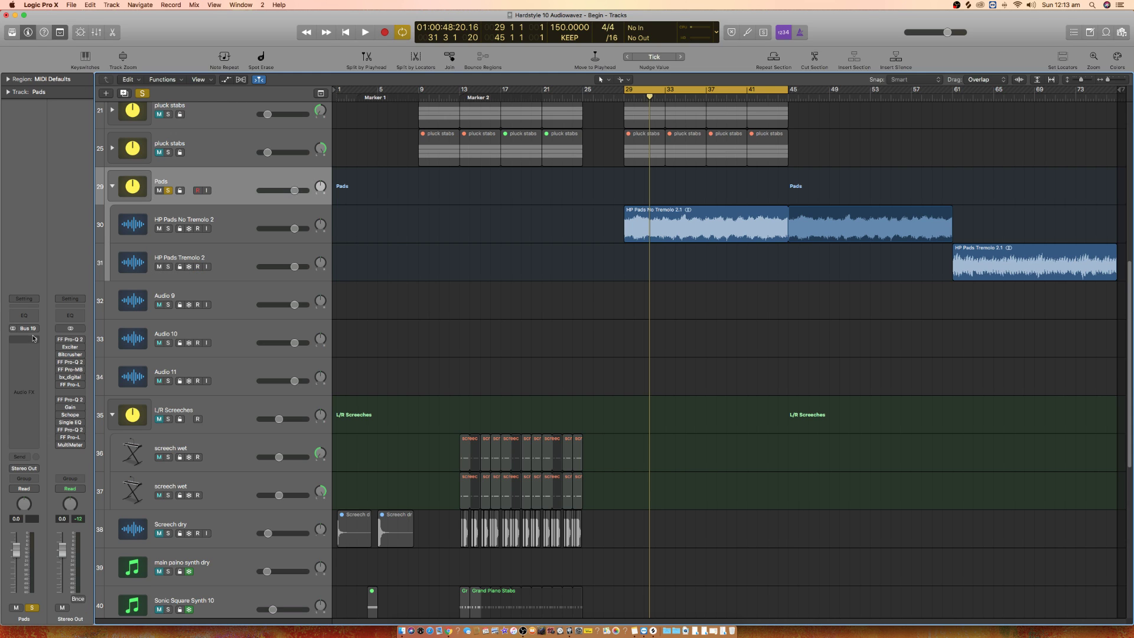
left_click(33, 351)
mouse_move(41, 384)
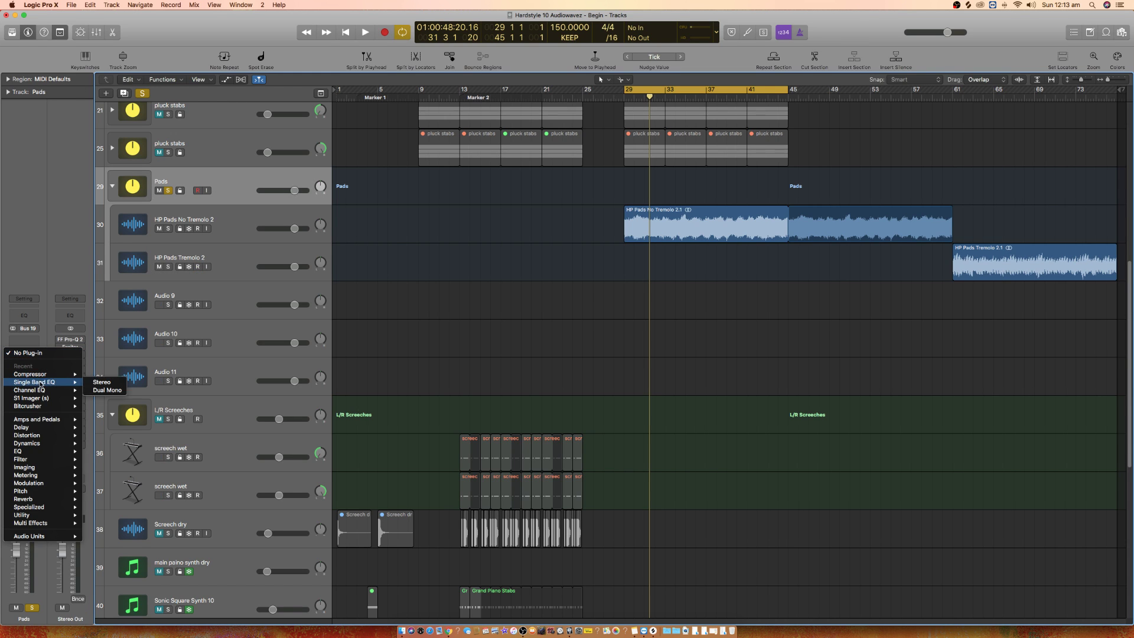
left_click(111, 374)
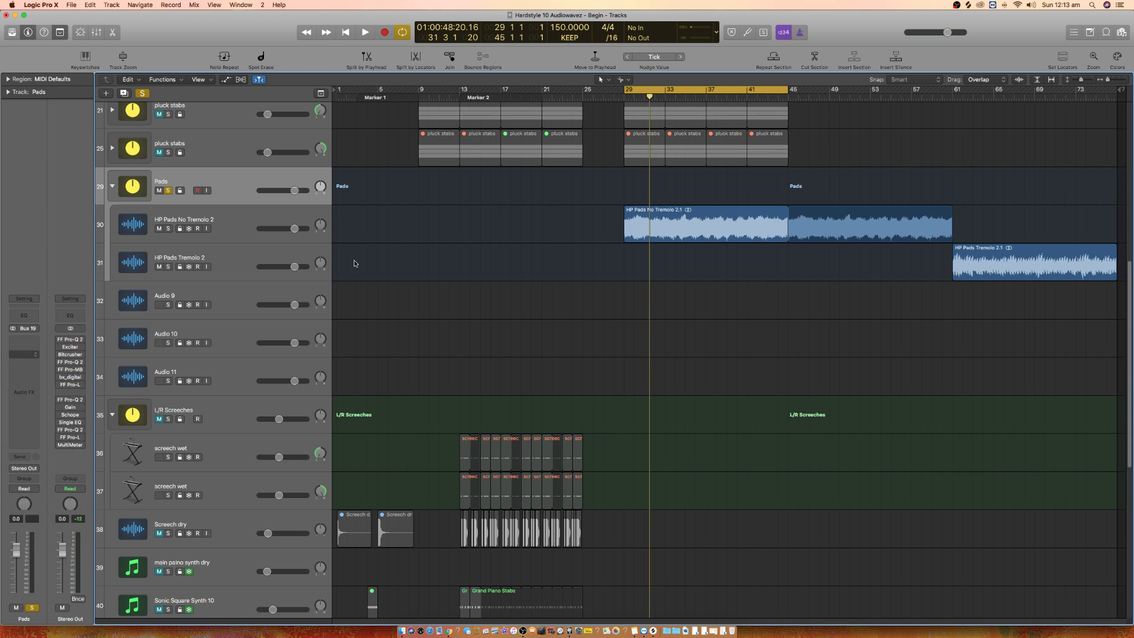
left_click_drag(192, 37, 640, 305)
Step: Set the Compressor's auto gain to -12 dB and turn on its limiter
left_click_drag(576, 468, 633, 459)
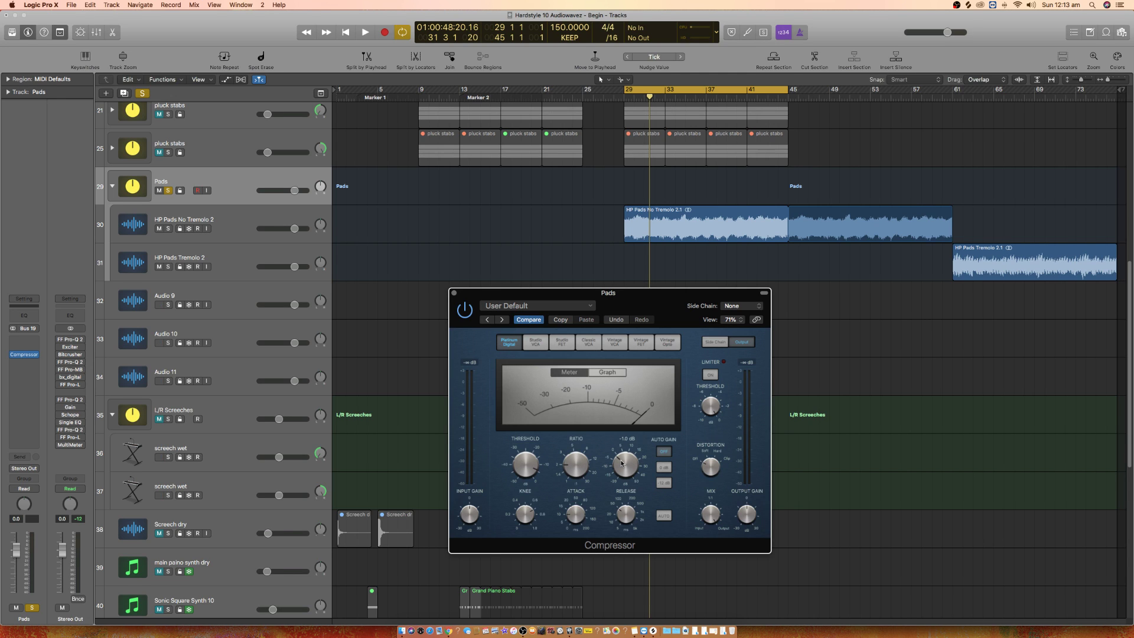
left_click(664, 482)
left_click(710, 375)
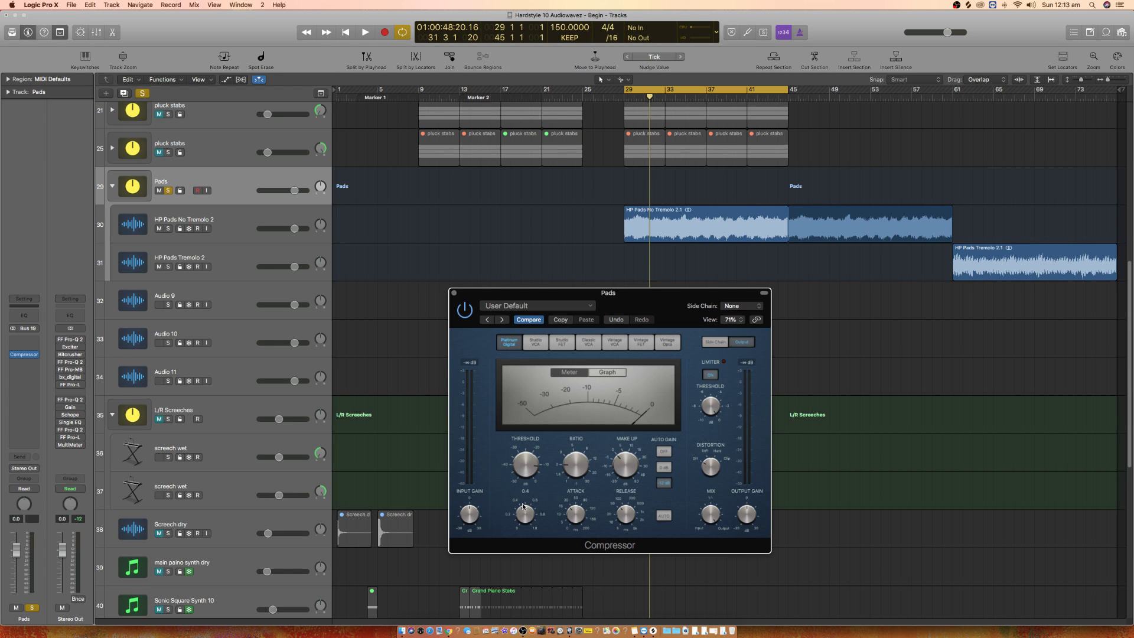
Step: Audition the Pads stack through the Compressor and close the plug-in window
key("space")
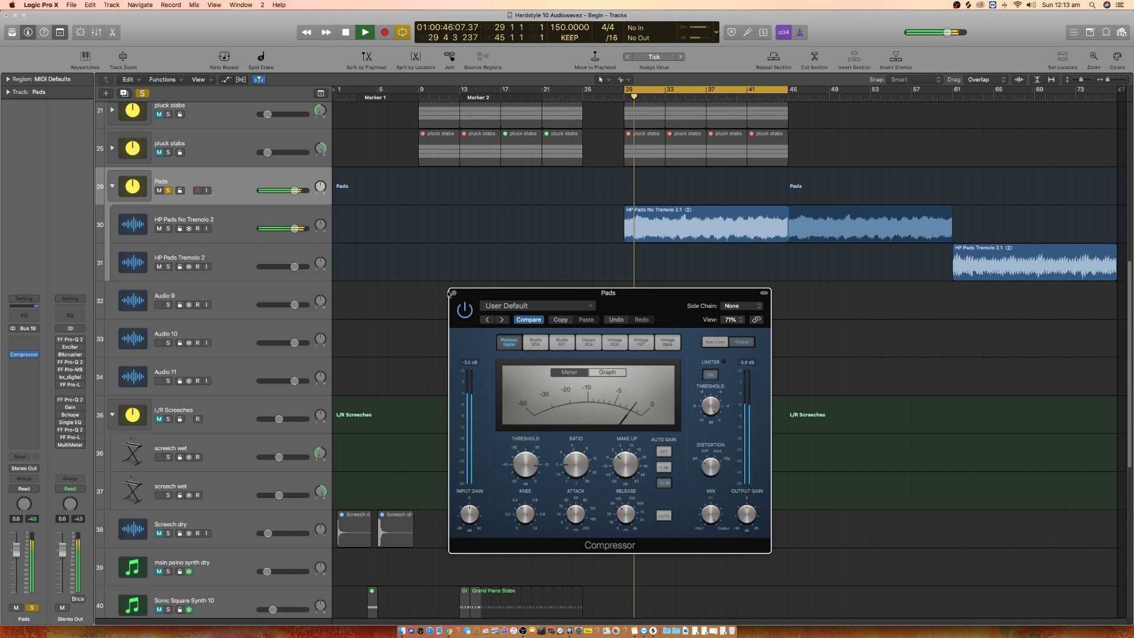
left_click(453, 293)
key("space")
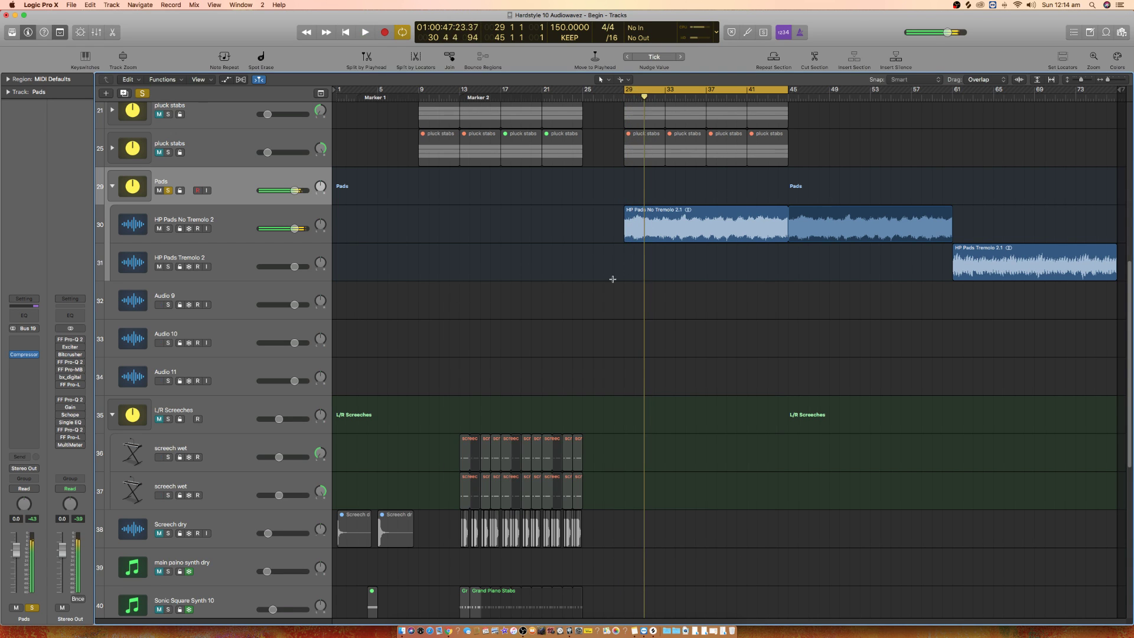
Step: Set the cycle range from bar 59 to bar 63, across the transition between the two pad regions
left_click(611, 270, "ctrl+alt")
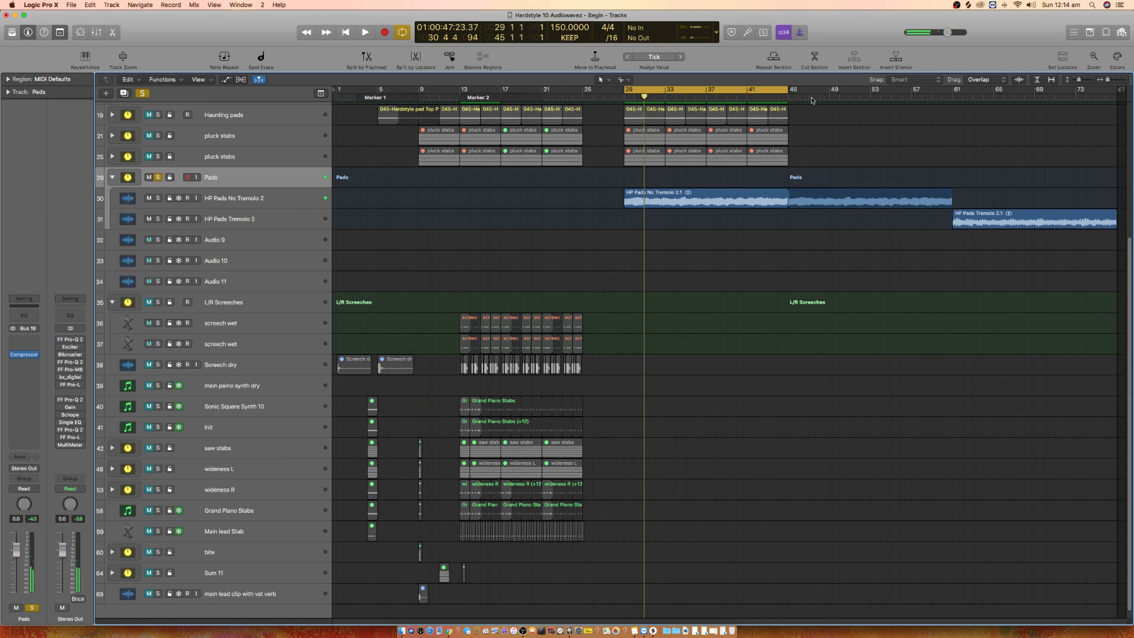
left_click(732, 95)
left_click_drag(932, 90, 973, 89)
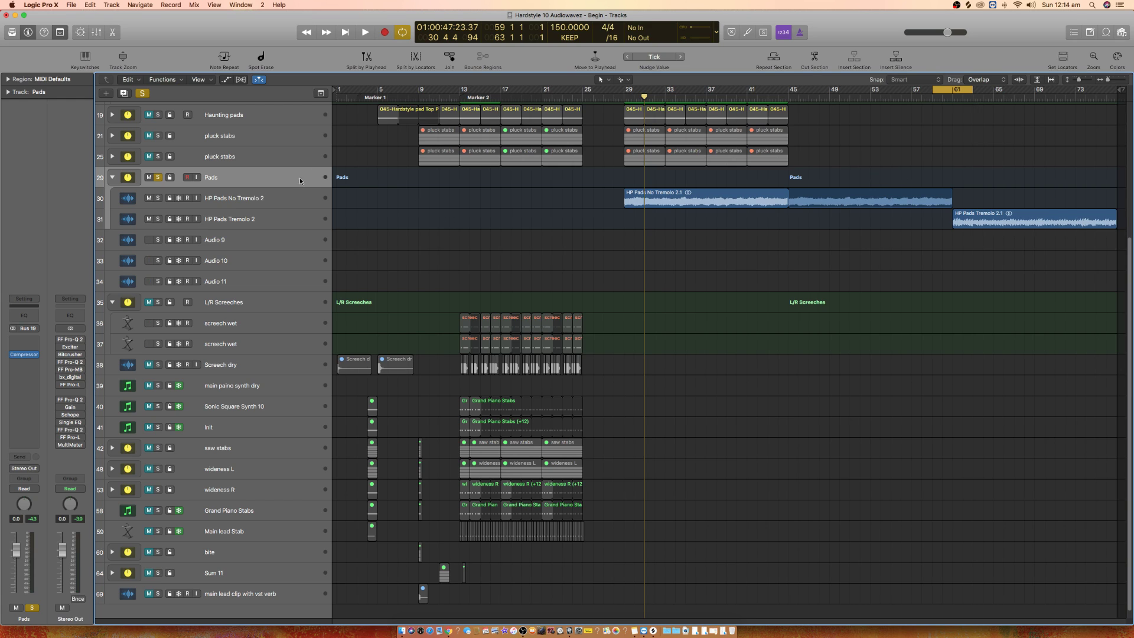
Step: Audition the cycled pad transition, open the Compressor on the Pads stack and reset the stack's peak level reading
key("space")
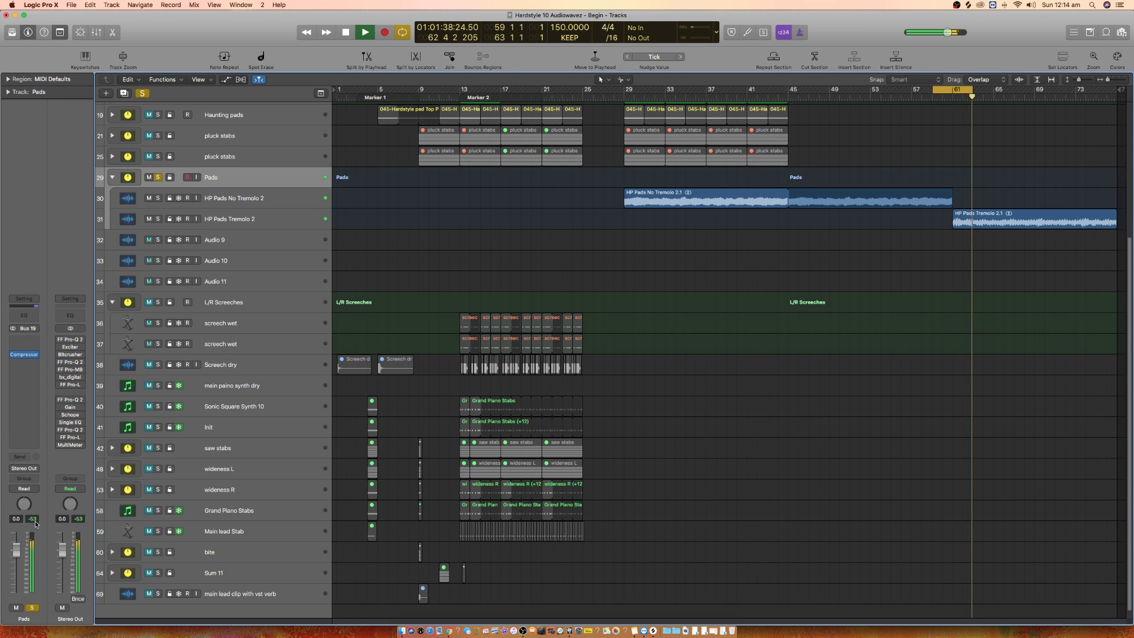
key("space")
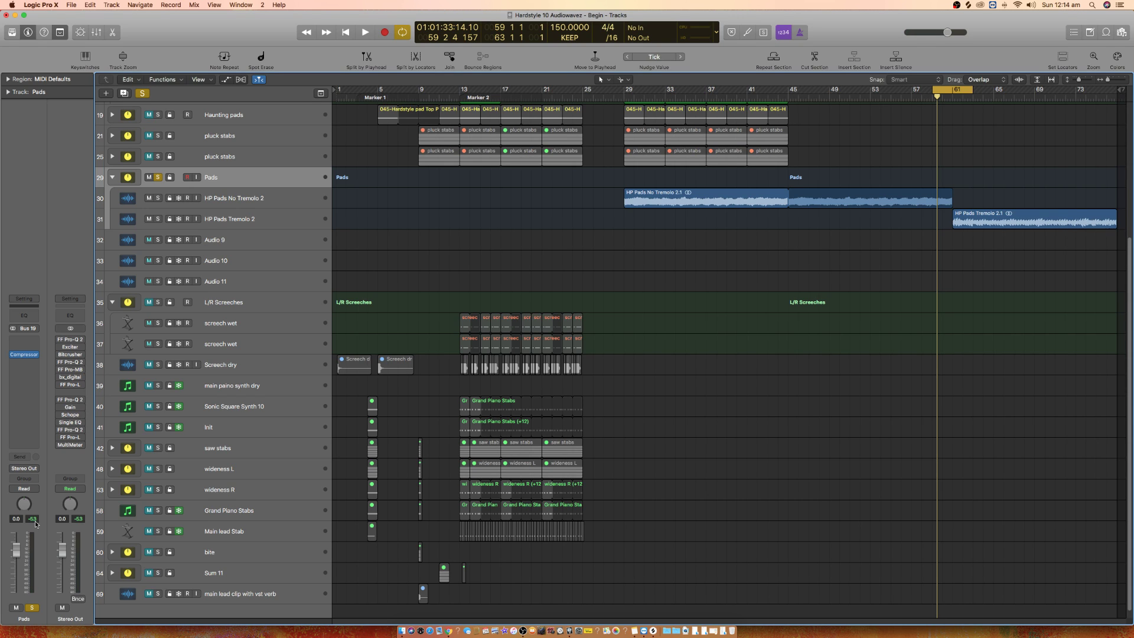
left_click(31, 354)
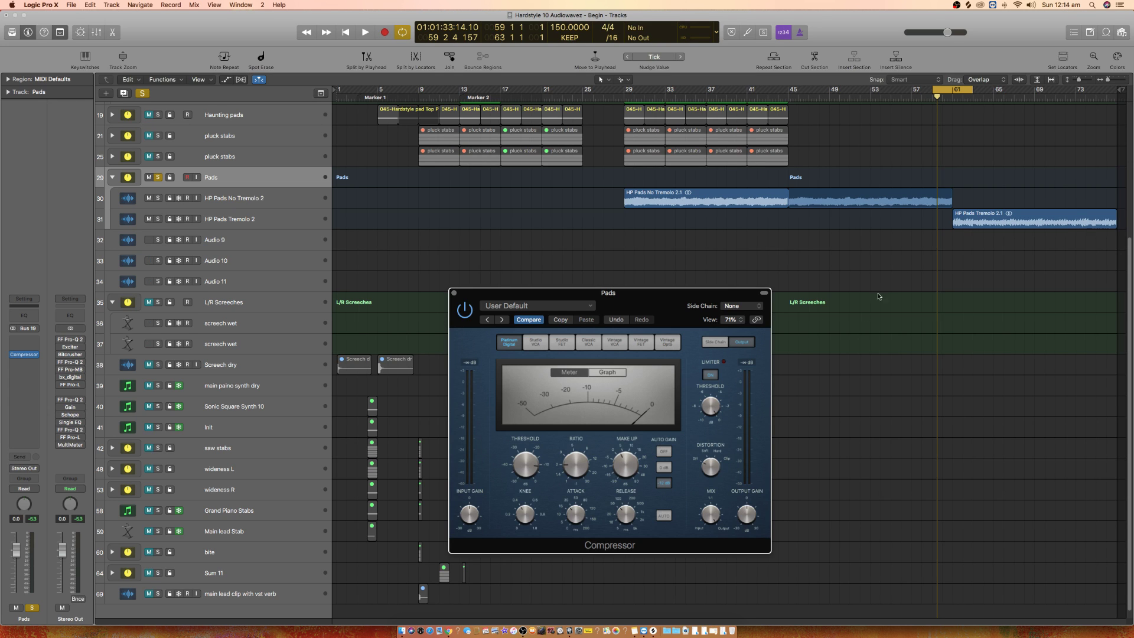
key("space")
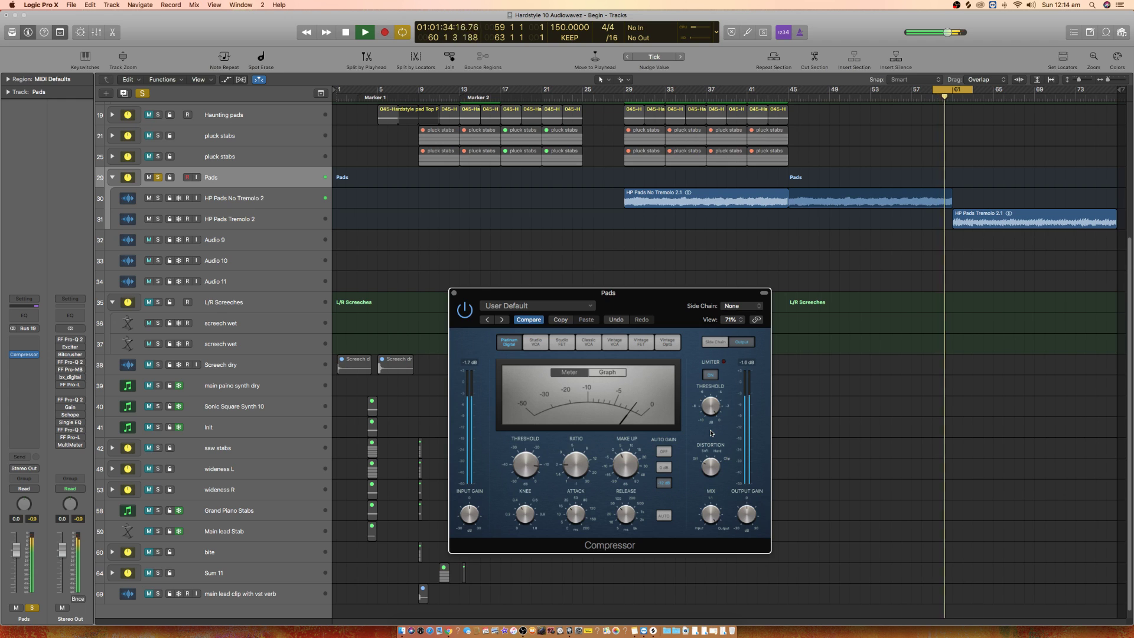
left_click(34, 519)
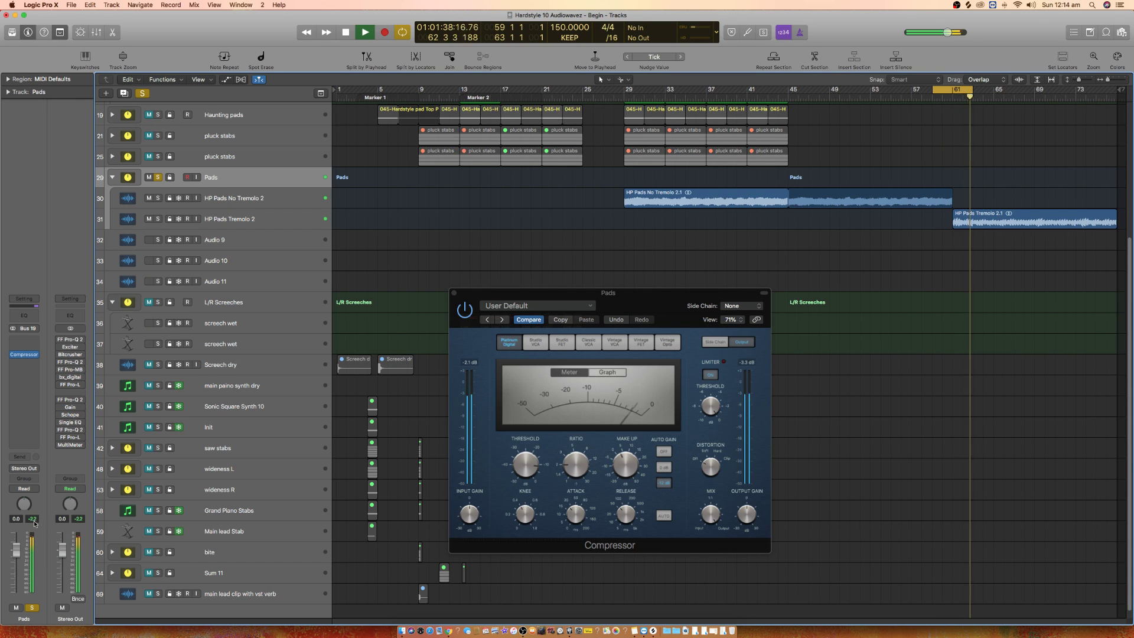
key("space")
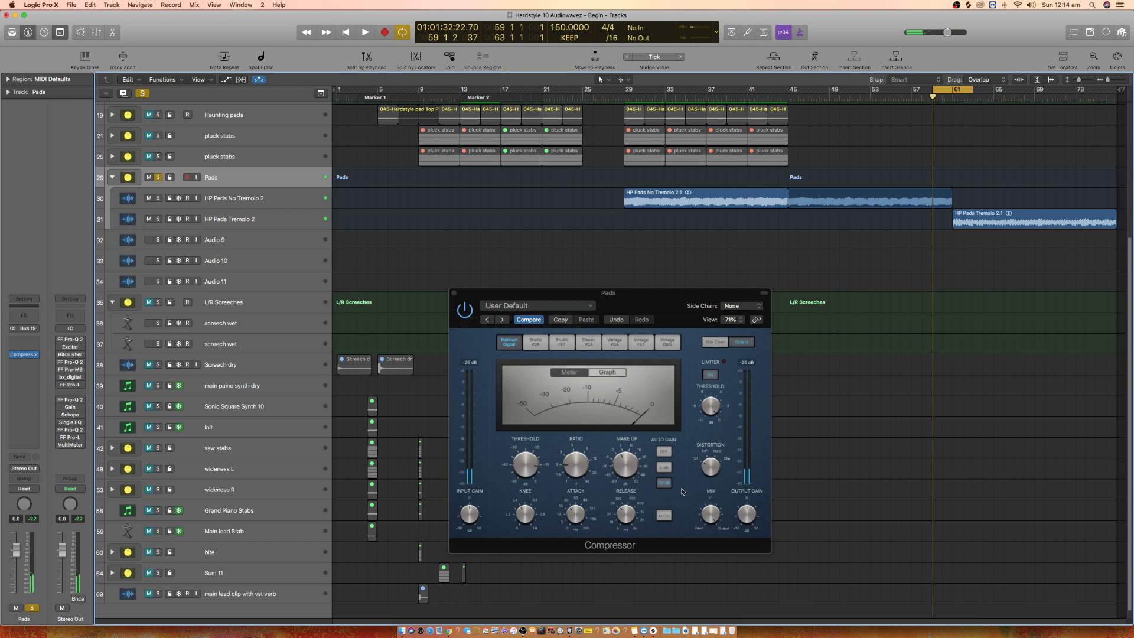
Step: Set the Compressor's ratio to about 2.1:1, audition the pads and reset the stack's peak level reading
left_click_drag(576, 470, 574, 461)
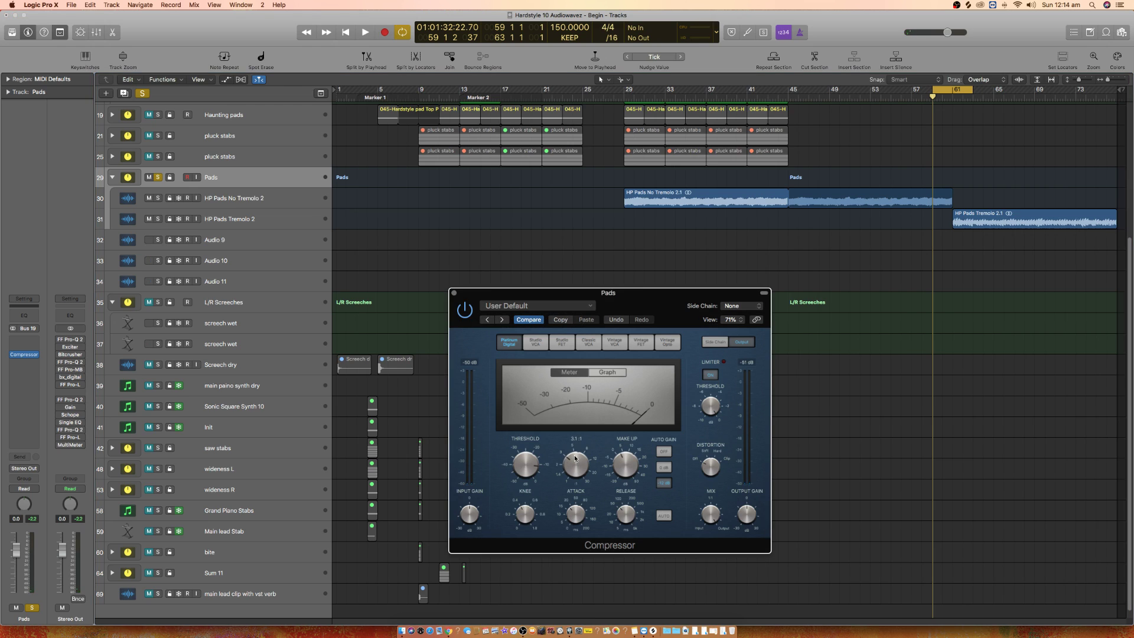
key("space")
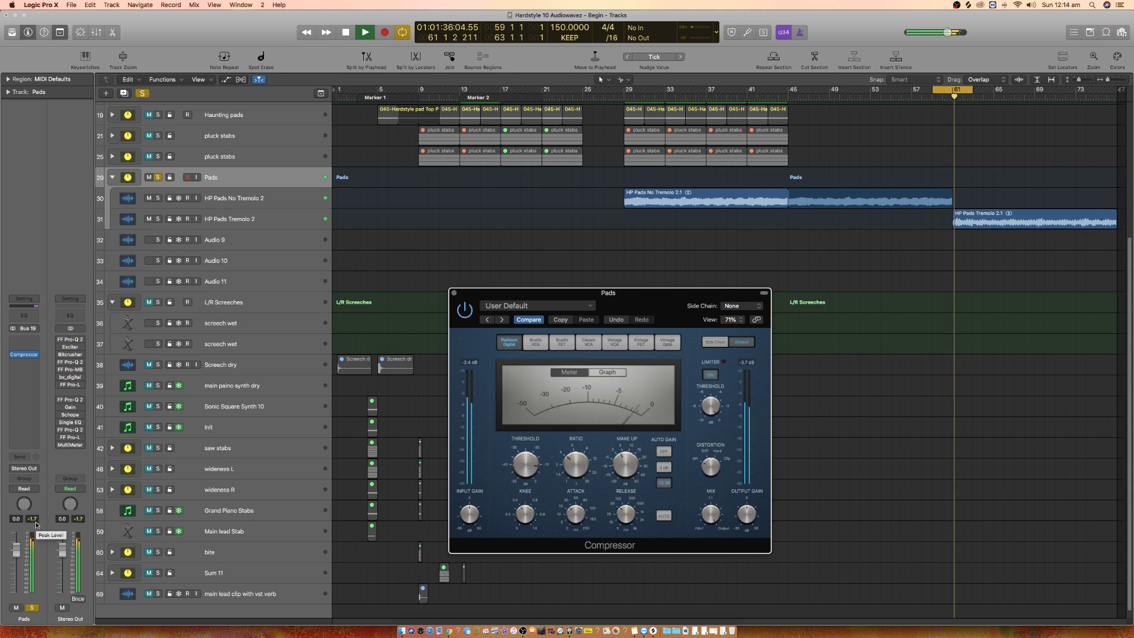
left_click(35, 522)
key("space")
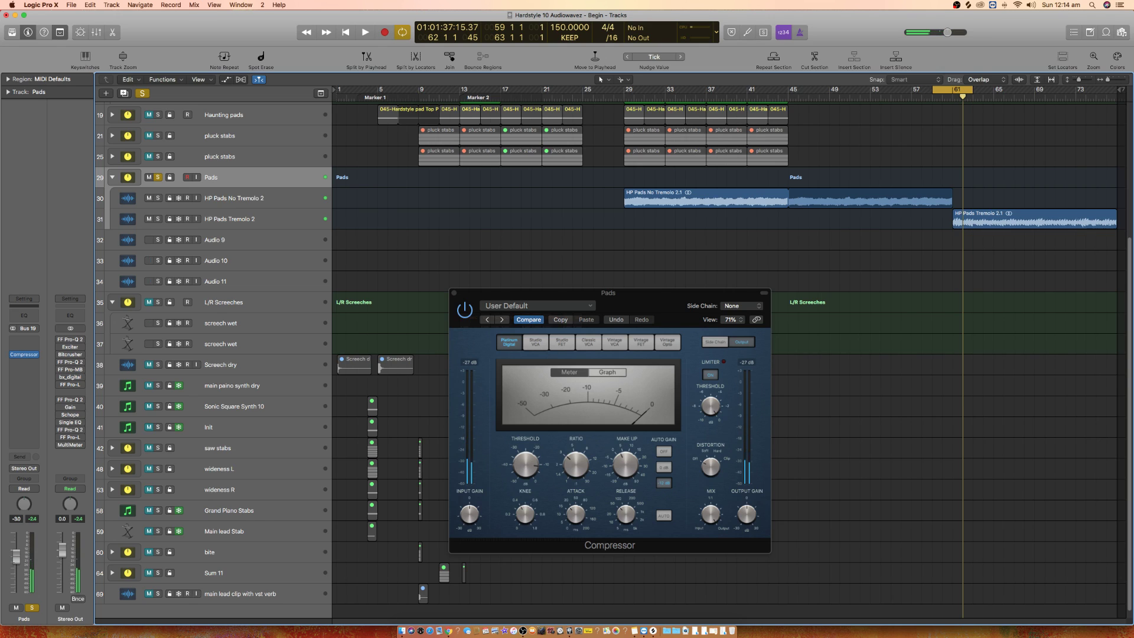
Step: Turn on the Stereo Out plug-ins from the first FF Pro-Q 2 through FF Pro-L and lower the Pads fader to about -13 dB
left_click_drag(59, 341, 61, 389)
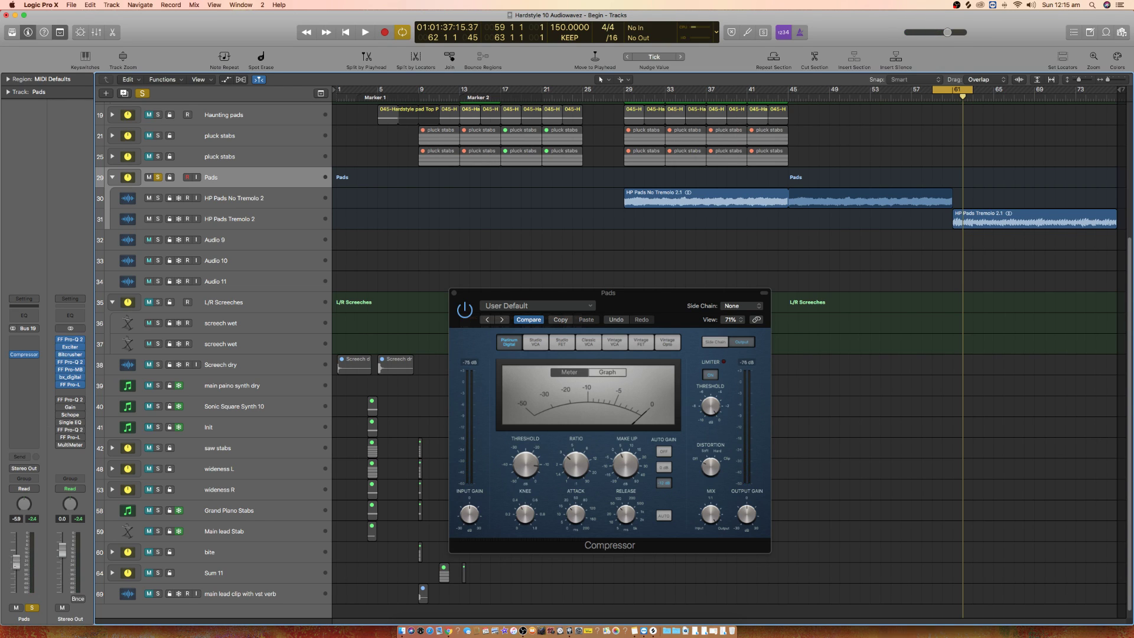
left_click_drag(16, 562, 16, 565)
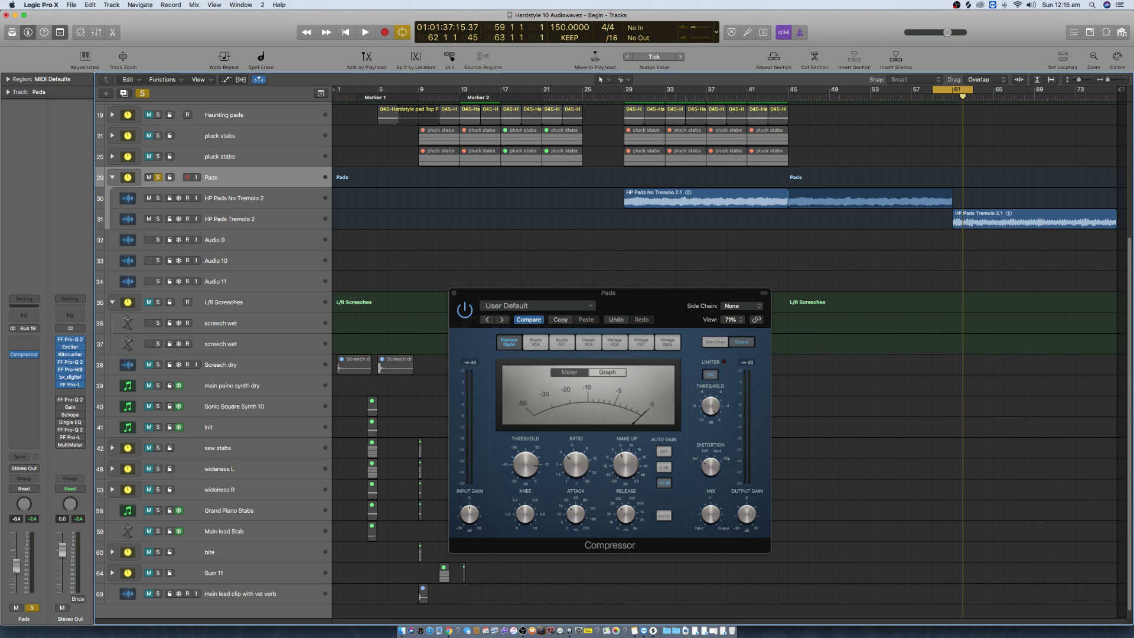
key("space")
key("space")
Step: Insert a Channel EQ on the Pads stack directly above the Compressor, audition it and reopen its window
left_click(42, 356)
mouse_move(43, 359)
left_click(110, 379)
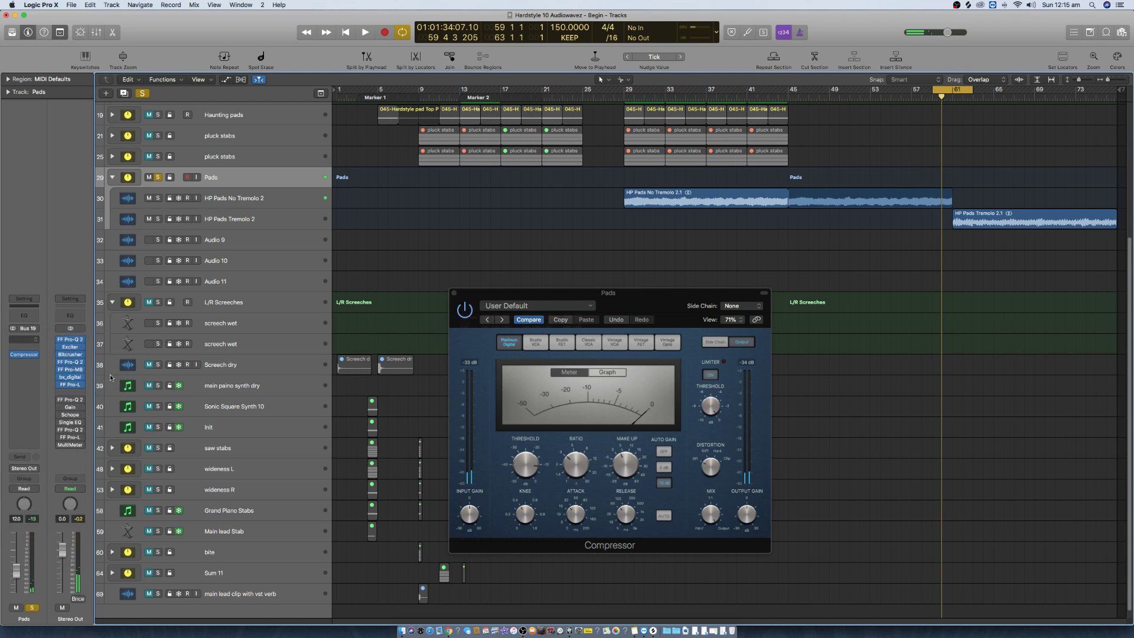
left_click_drag(269, 35, 281, 53)
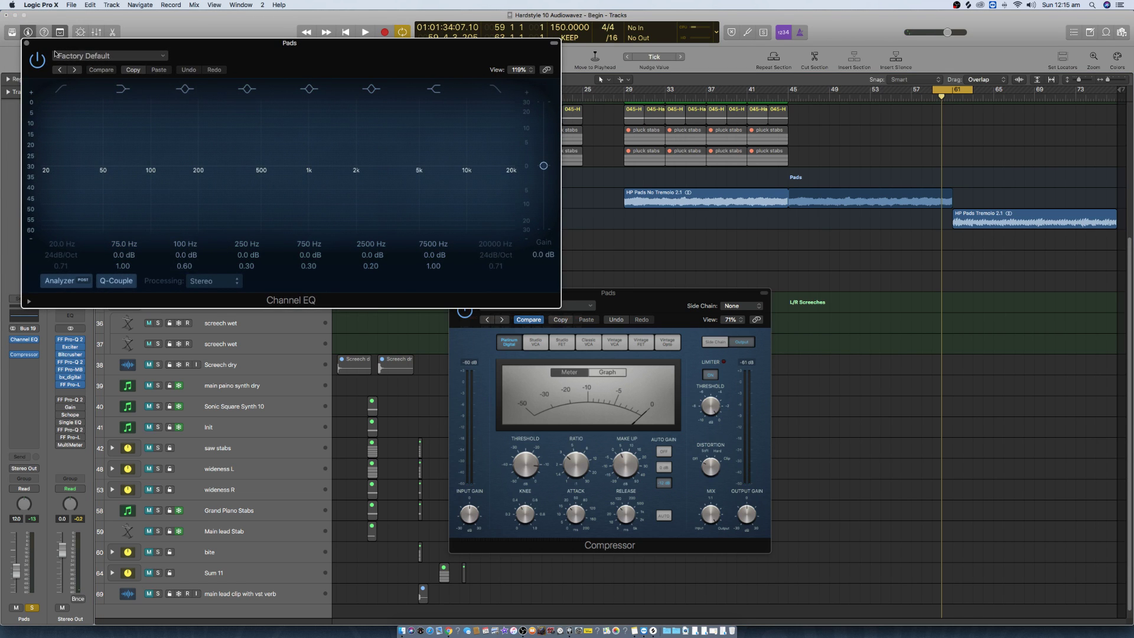
key("space")
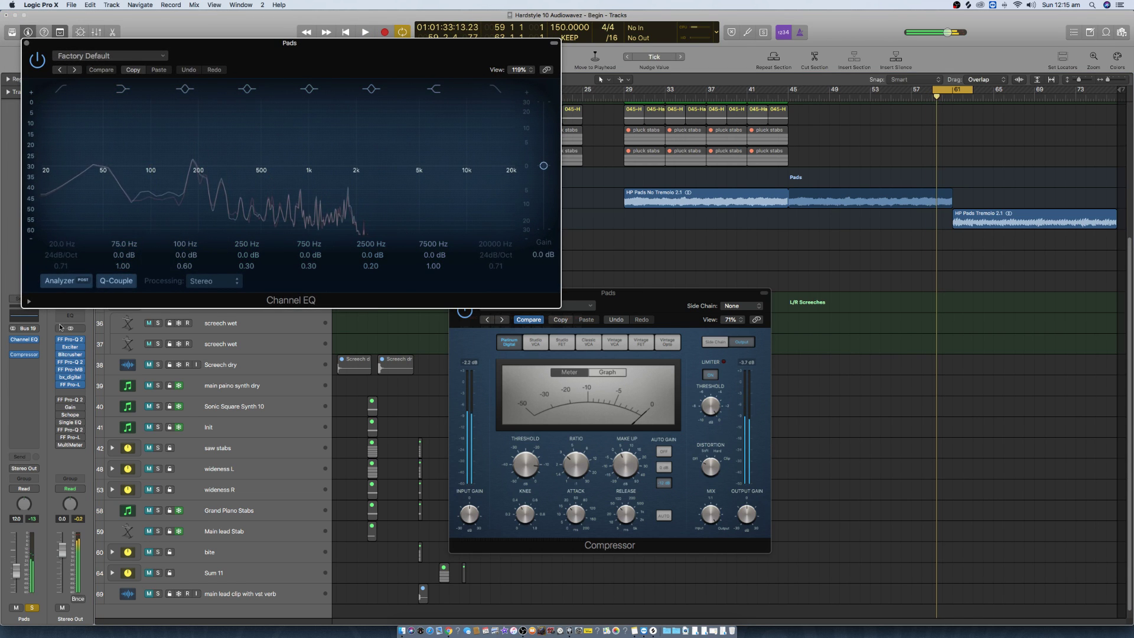
left_click(26, 341)
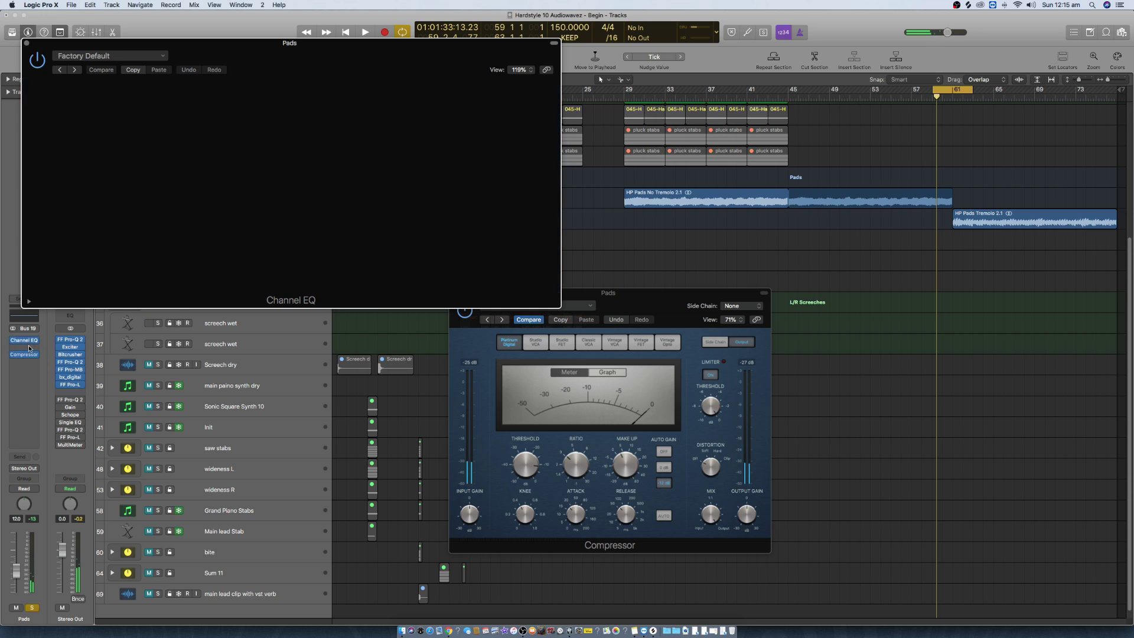
left_click(27, 347)
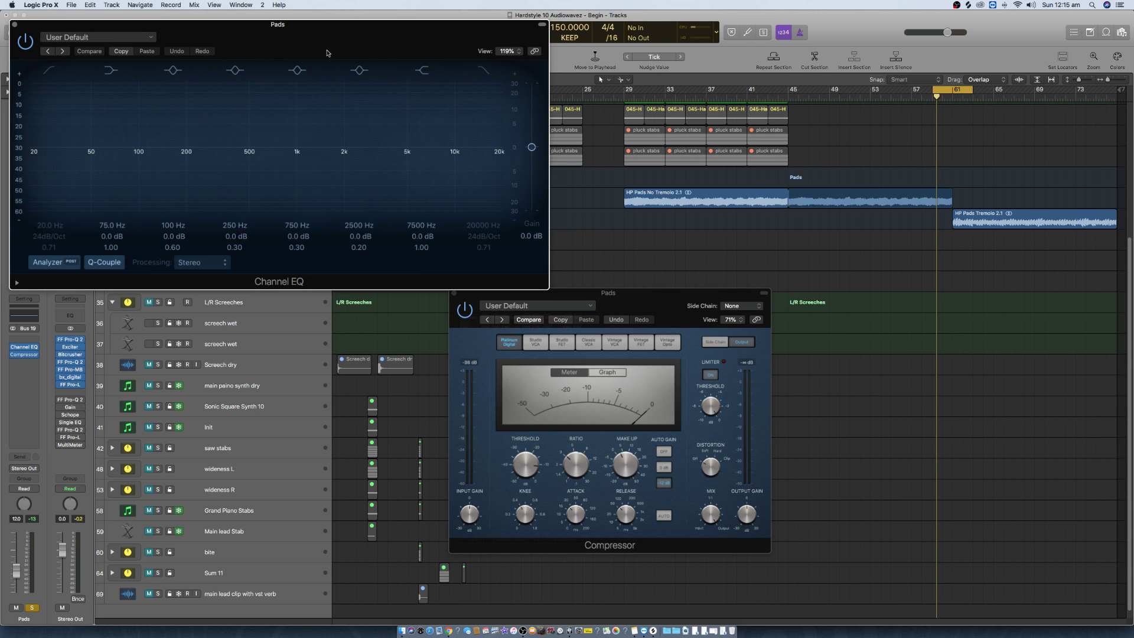
Step: Set the cycle range from bar 29 to bar 45 and move the Channel EQ window below the ruler
left_click_drag(278, 36, 506, 168)
left_click_drag(945, 89, 788, 90)
left_click_drag(513, 170, 674, 198)
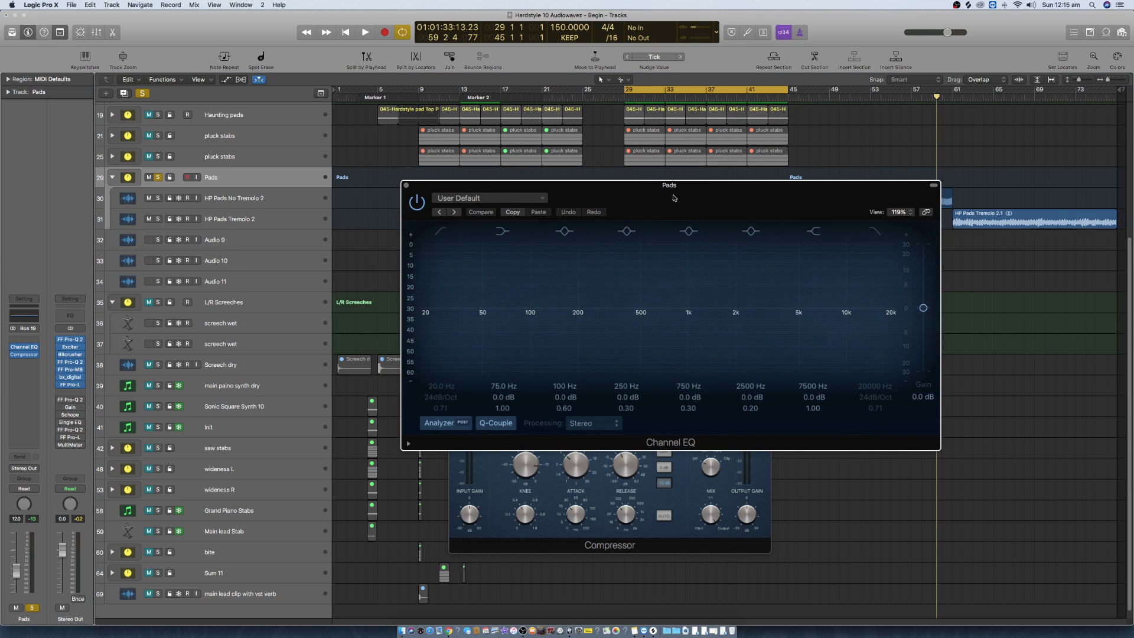
Step: Cut the Channel EQ's 750 Hz band by 15.5 dB with a Q of 0.75 and sweep it down to 75 Hz during playback
left_click_drag(669, 308, 664, 339)
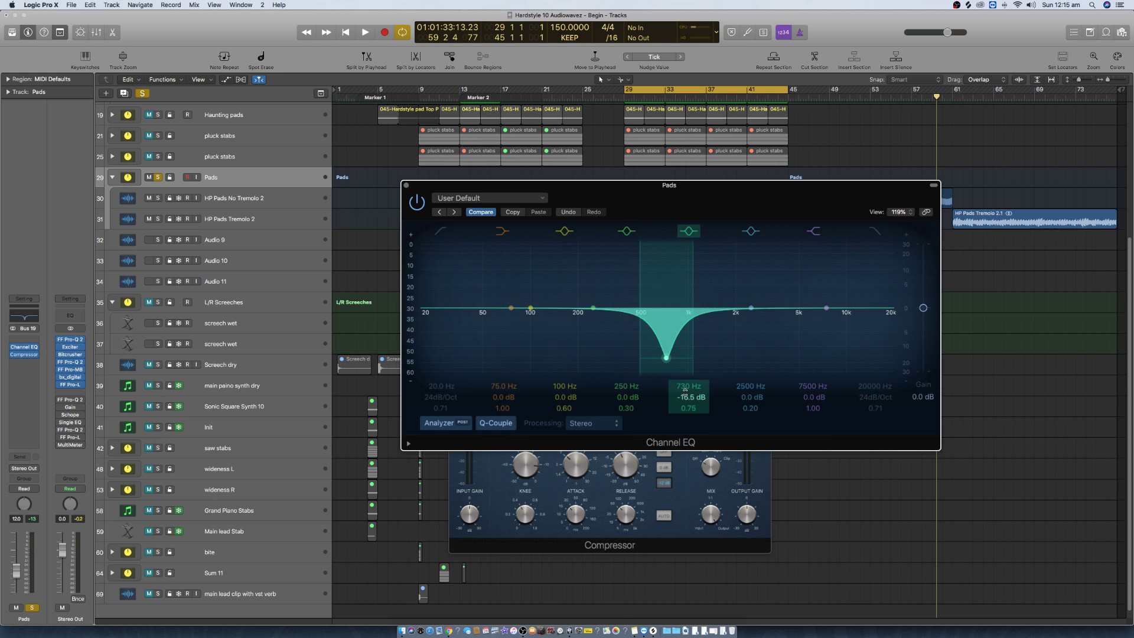
key("space")
left_click_drag(666, 358, 511, 357)
key("space")
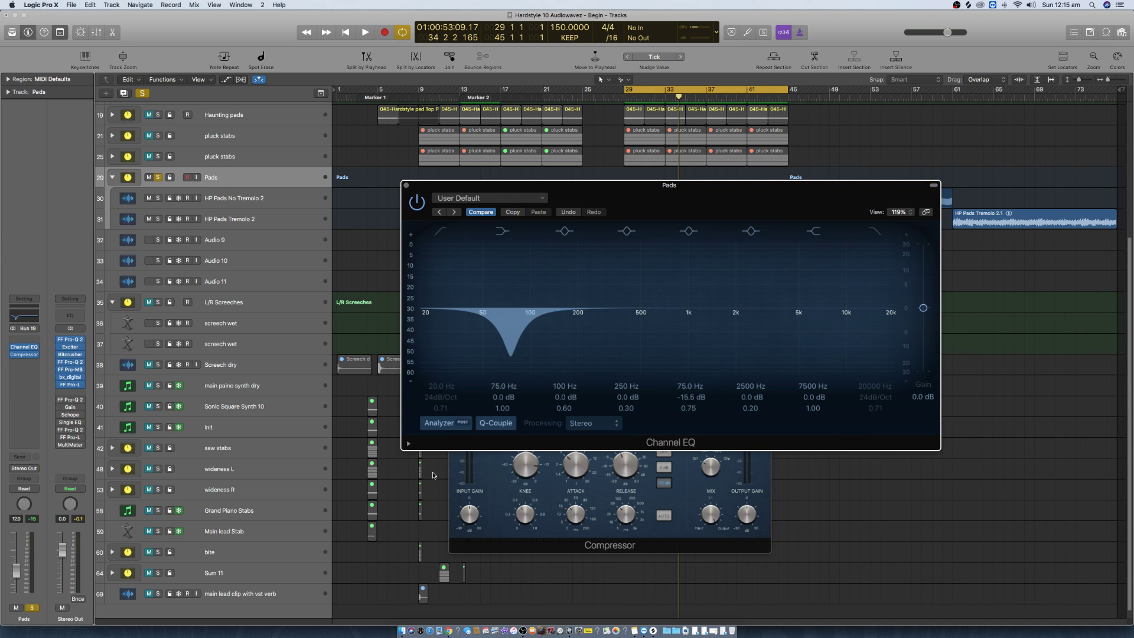
Step: Close the Compressor, boost the Channel EQ's fifth band by 6.5 dB with a Q of 5.90 and sweep it up to 4050 Hz during playback
left_click(495, 487)
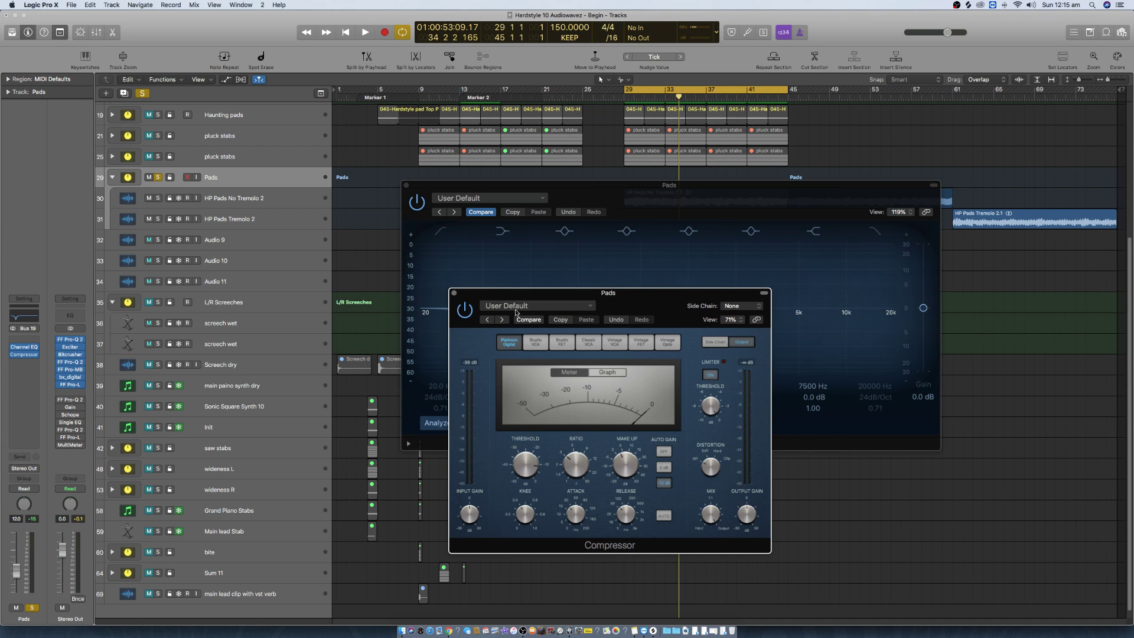
left_click(453, 294)
left_click_drag(513, 373, 511, 335)
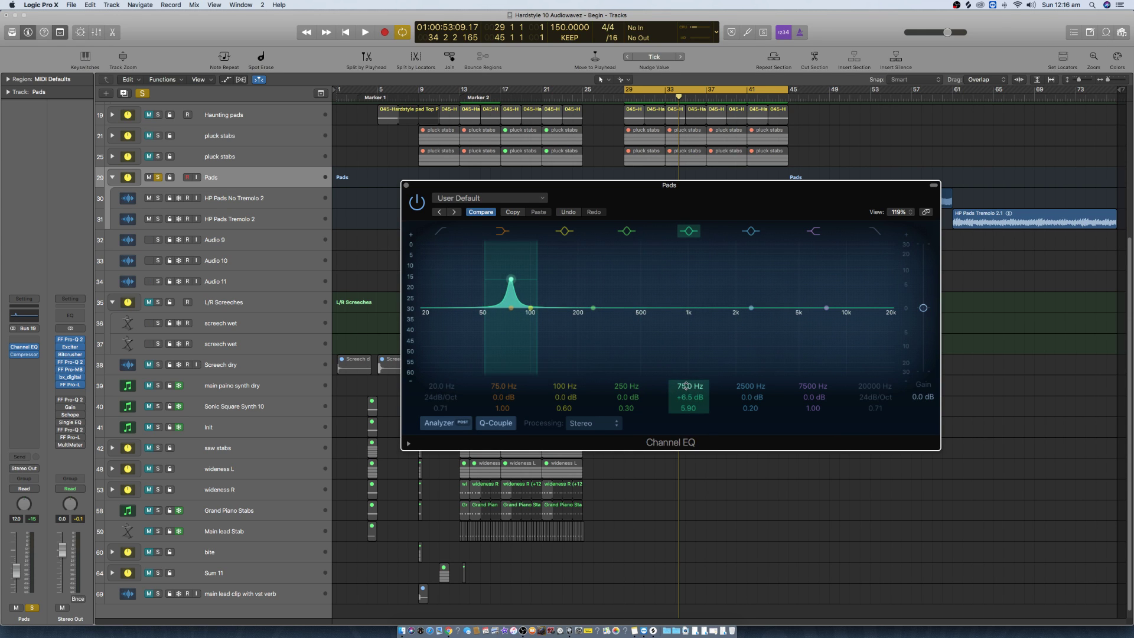
key("space")
mouse_move(686, 386)
left_mouse_down()
mouse_move(685, 319)
mouse_move(686, 390)
left_mouse_up()
key("space")
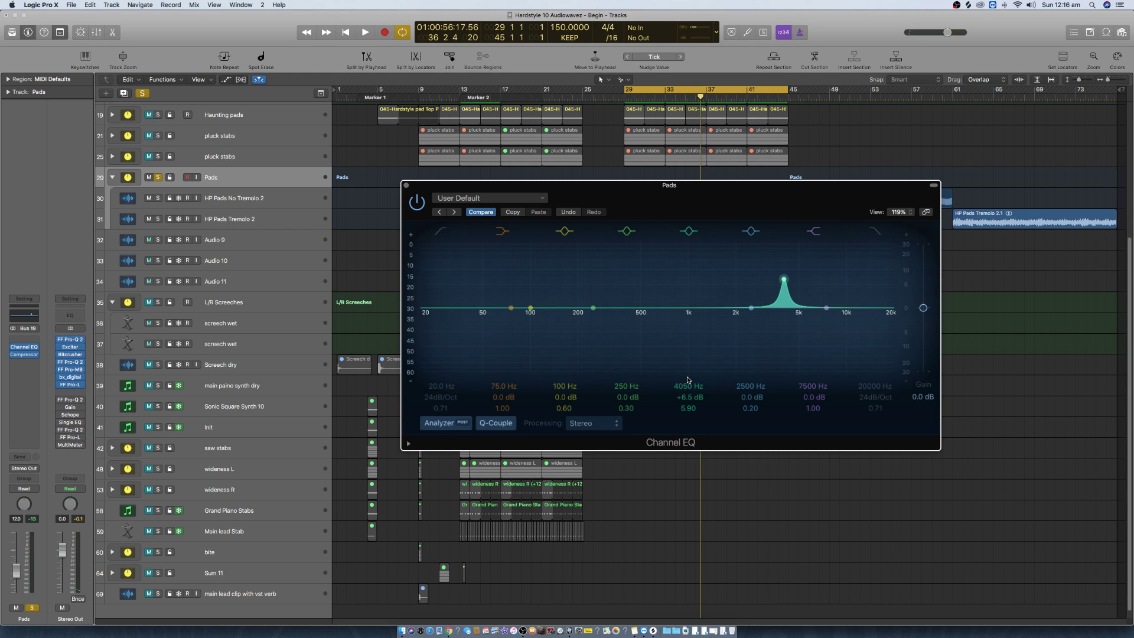
Step: Insert a Bitcrusher on the Pads stack between the Channel EQ and the Compressor
left_click(36, 339)
left_click(46, 250)
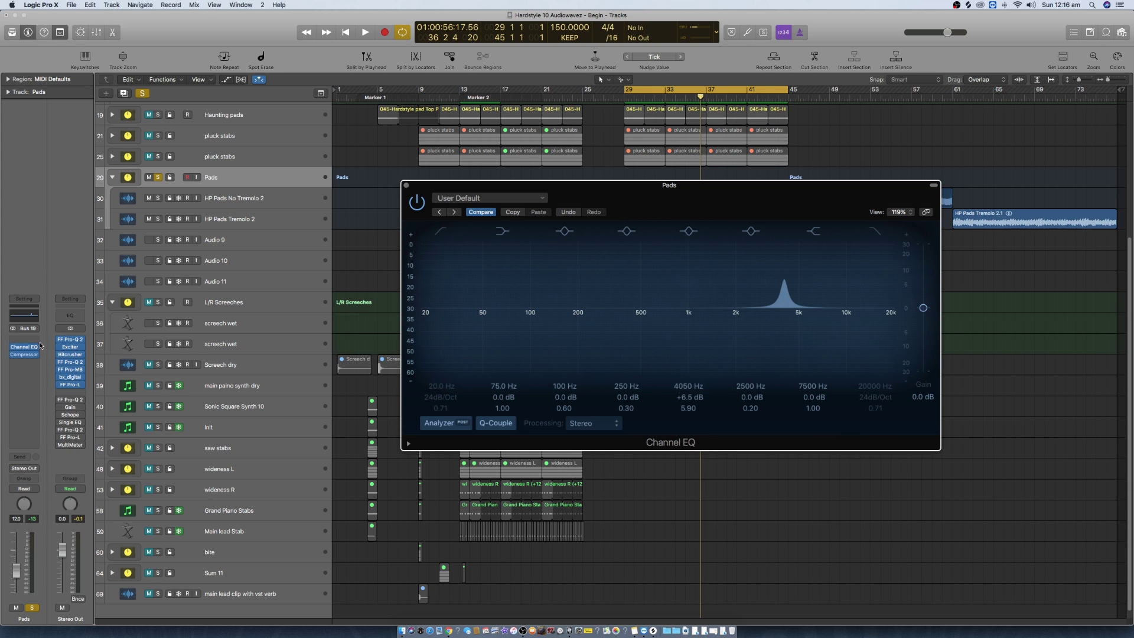
left_click(32, 357)
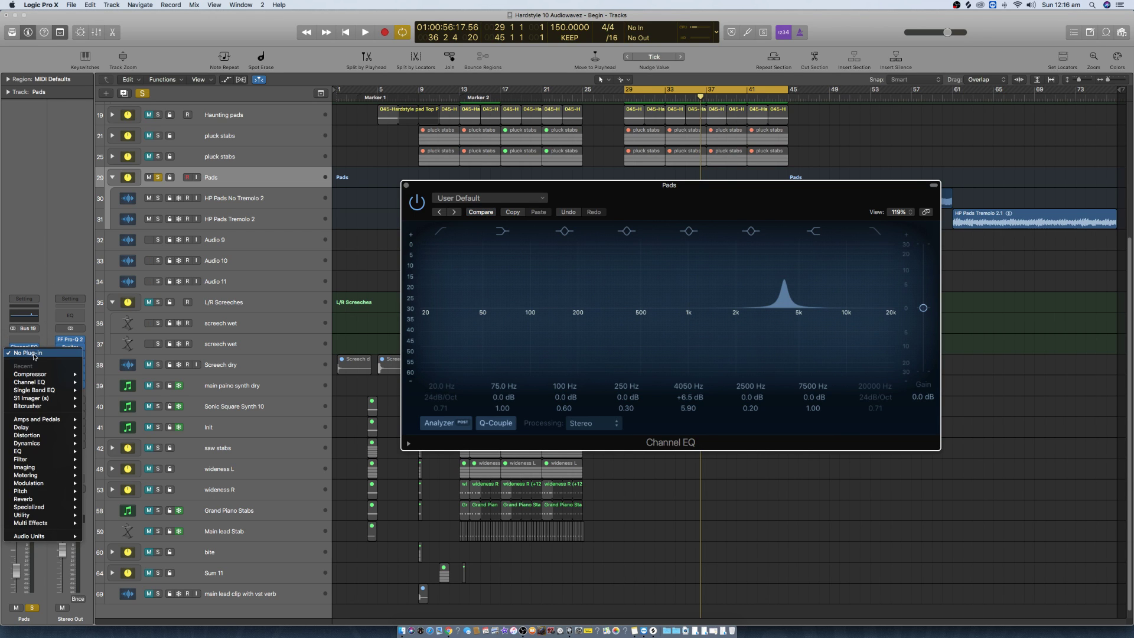
mouse_move(42, 407)
left_click(97, 407)
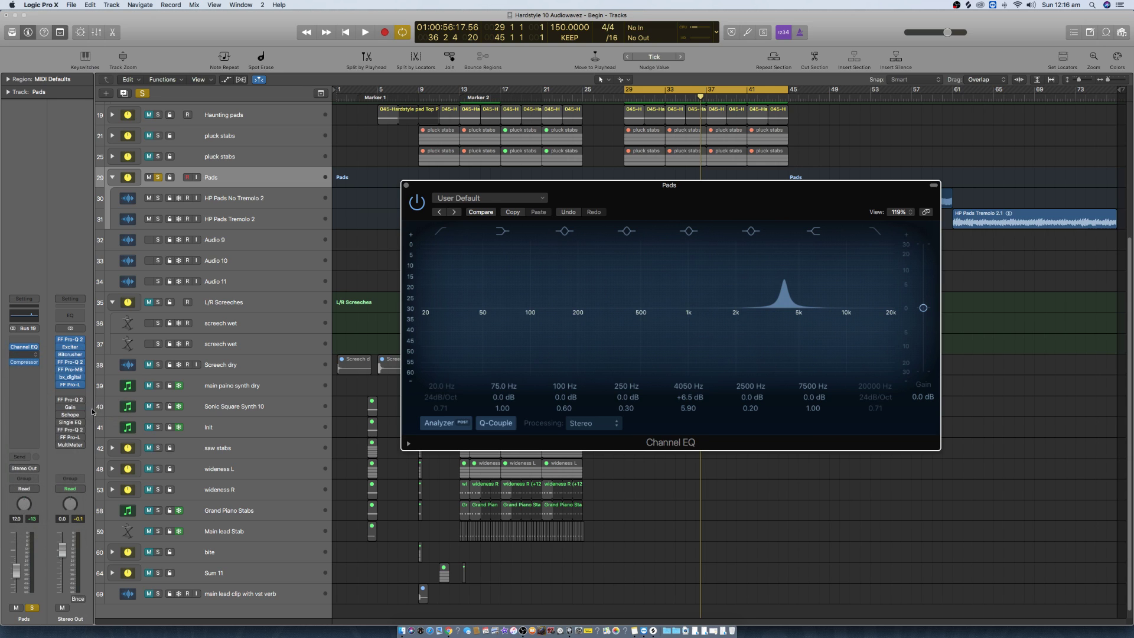
Step: Set the Bitcrusher to 24-bit resolution, 2x downsampling and a 28.10% mix while auditioning the pads
left_click_drag(125, 136, 126, 133)
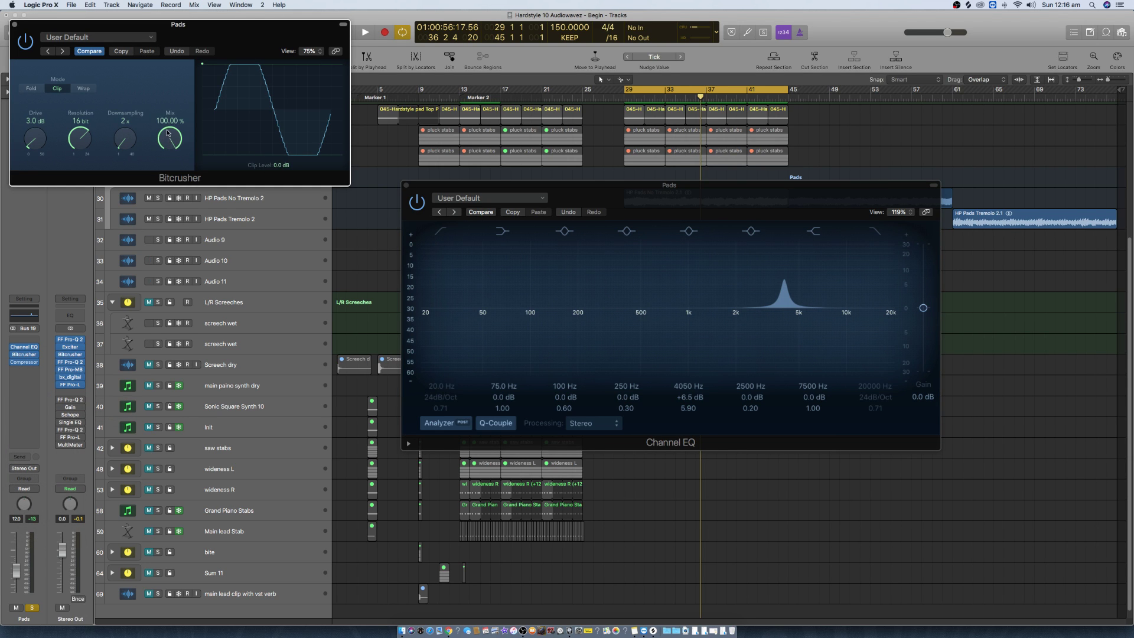
key("space")
left_click_drag(170, 140, 170, 195)
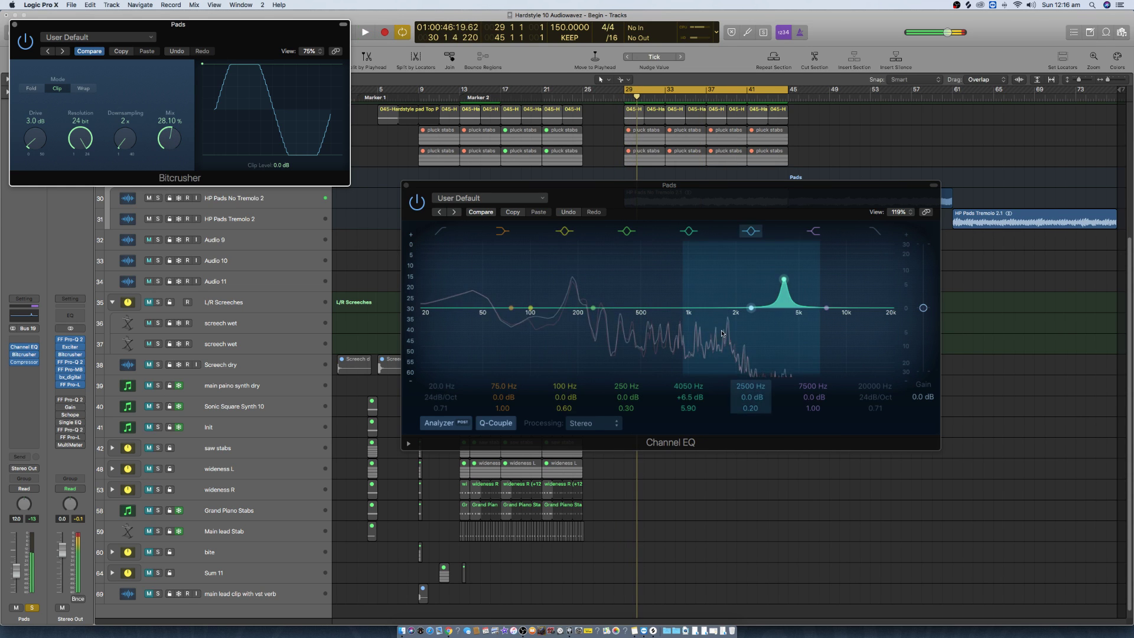
Step: Sweep the boosted Channel EQ band during playback and leave it at 5000 Hz
left_click(683, 388)
left_click_drag(683, 388, 683, 378)
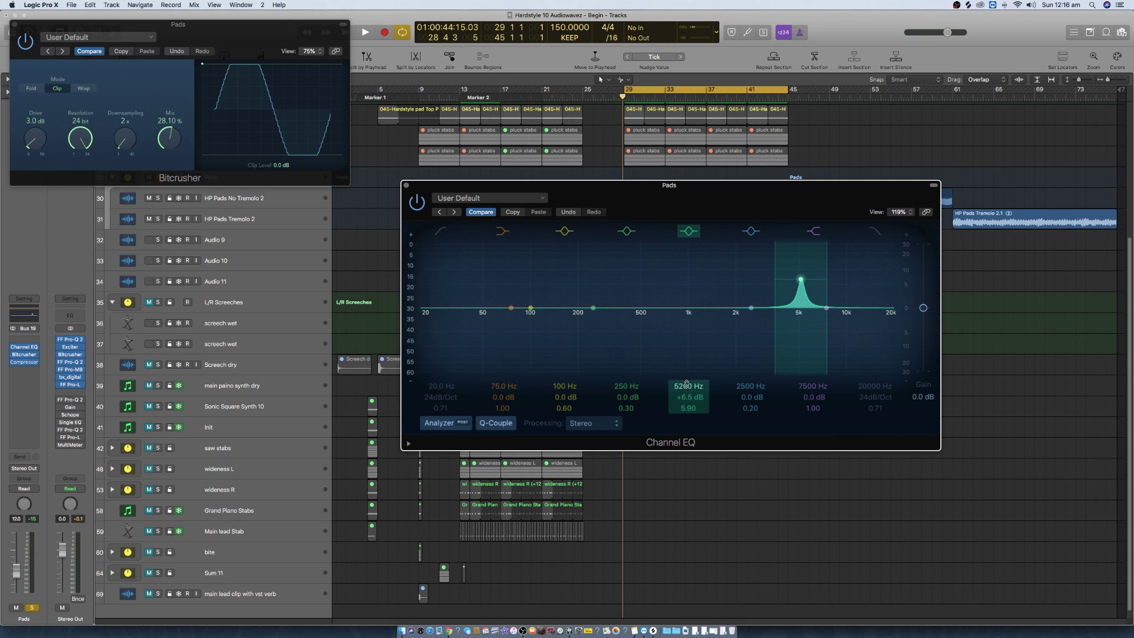
key("space")
mouse_move(686, 385)
left_mouse_down()
mouse_move(686, 357)
mouse_move(686, 386)
left_mouse_up()
Step: Turn off the boosted Channel EQ band and close the Channel EQ and Bitcrusher windows
left_click(688, 232)
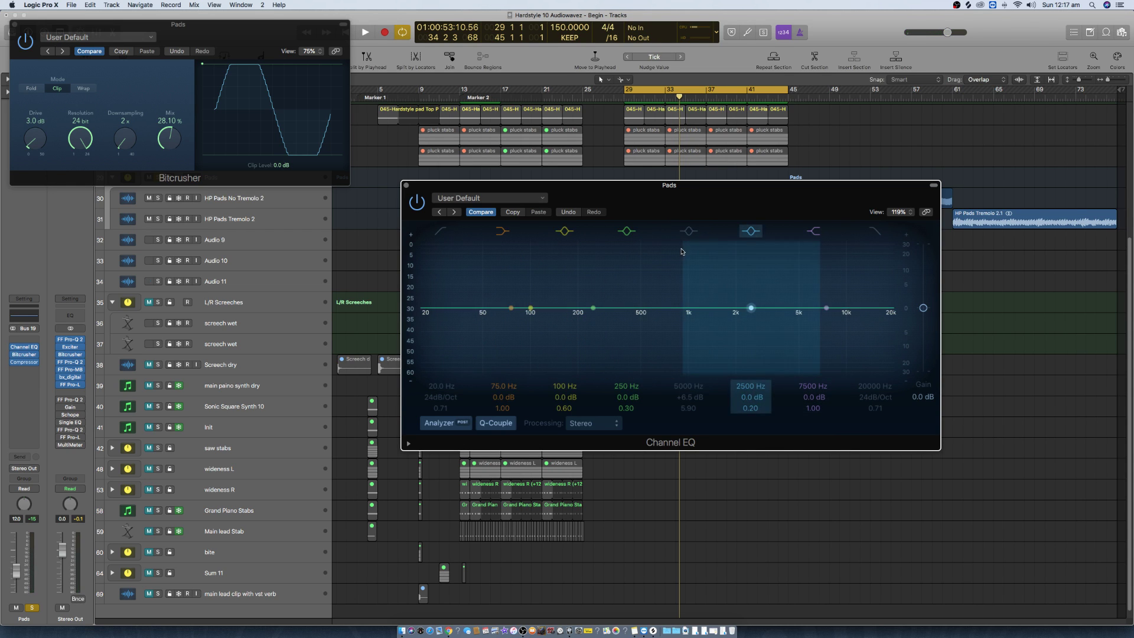
left_click(406, 185)
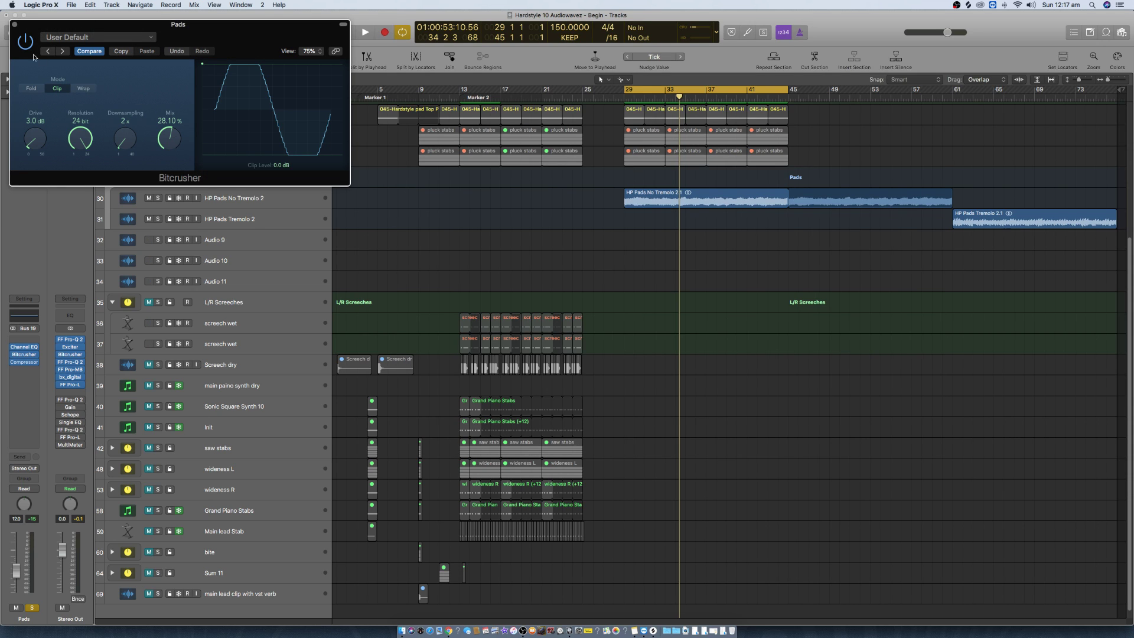
left_click(16, 27)
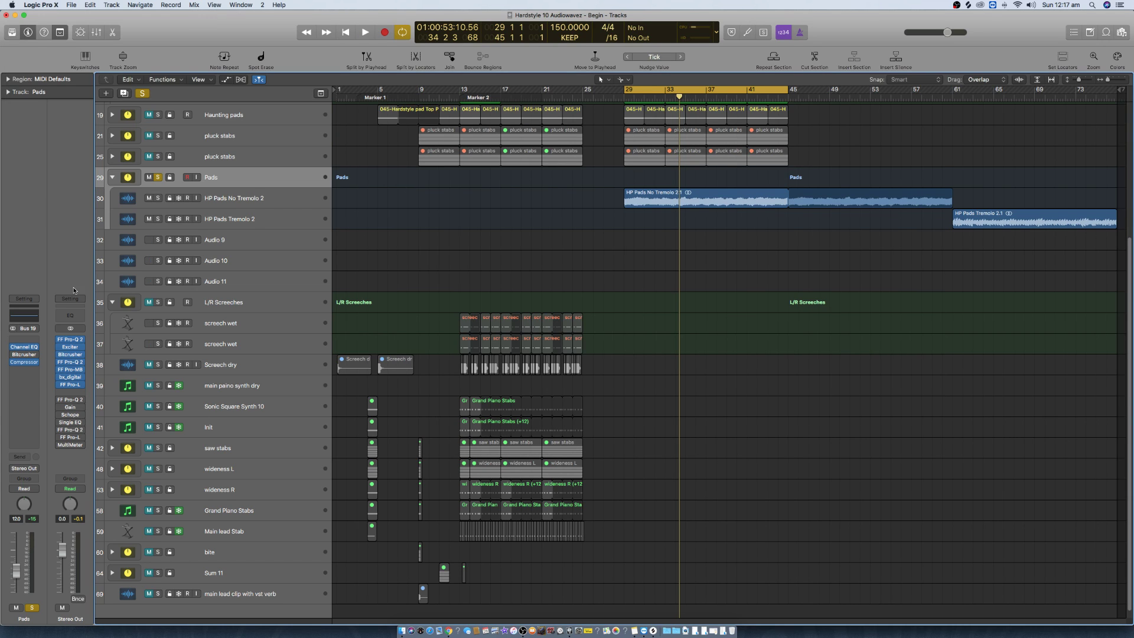
Step: Insert FF Pro-Q 2 in the Pads stack's first effect slot and set its channel mode to Mid/Side
left_click(31, 341)
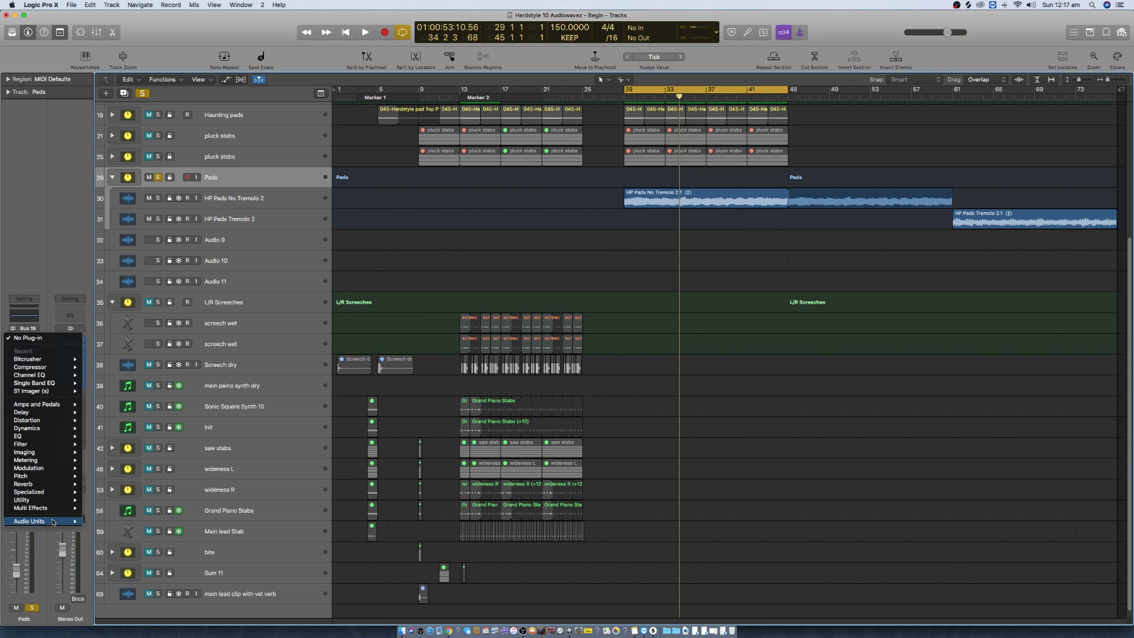
mouse_move(53, 520)
mouse_move(163, 523)
mouse_move(230, 569)
left_click(295, 569)
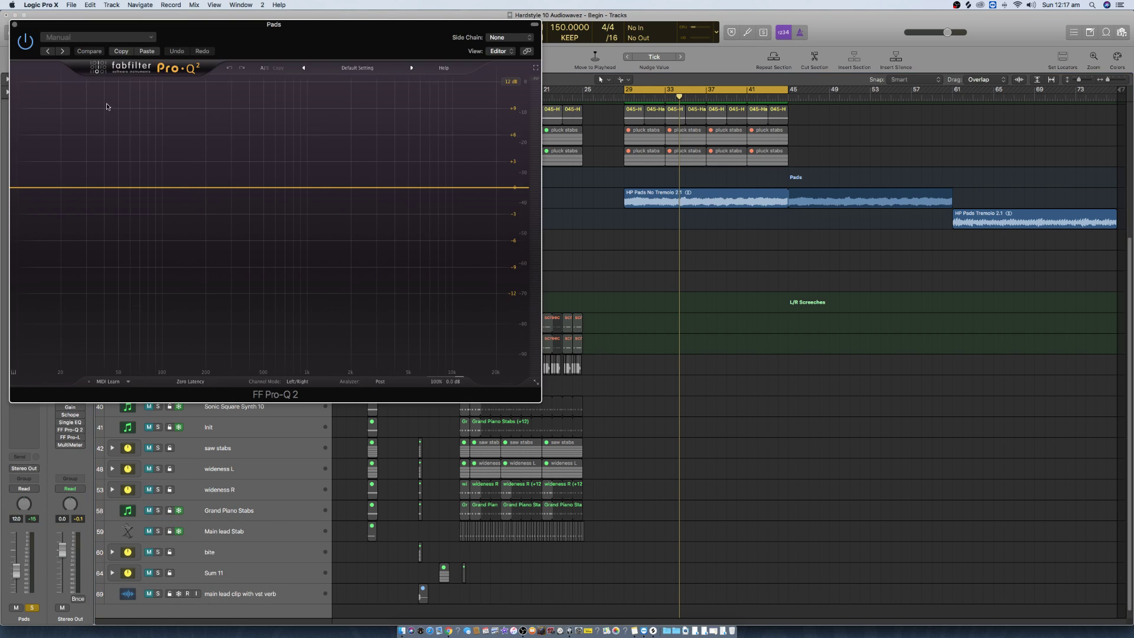
left_click_drag(235, 33, 612, 193)
left_click(686, 542)
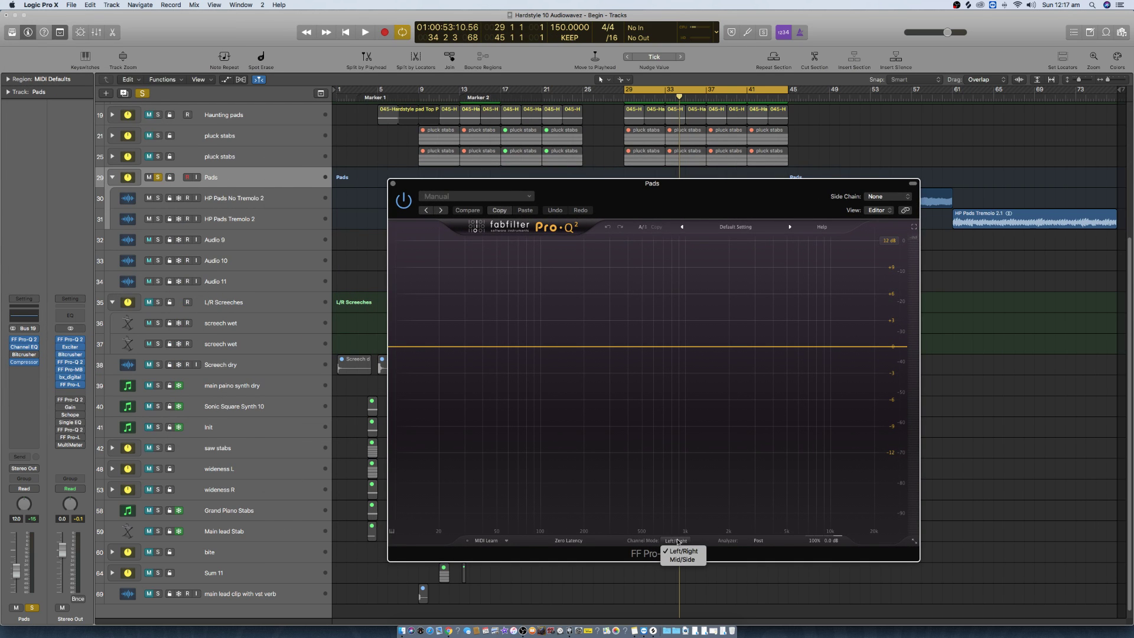
left_click(669, 554)
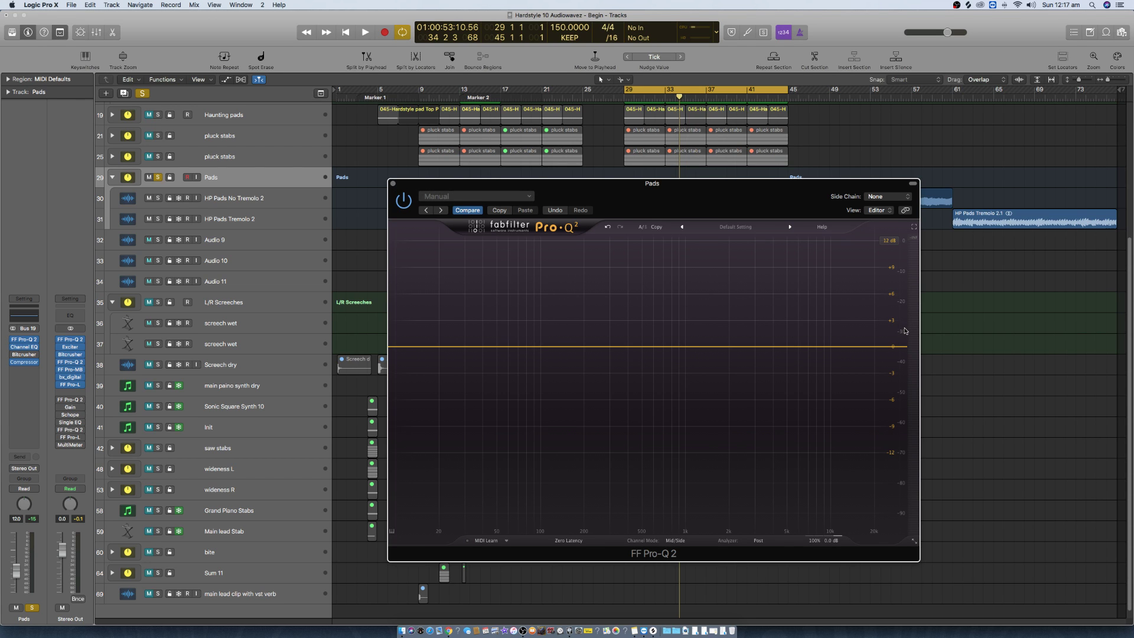
Step: Play the pads through the Mid/Side FF Pro-Q 2 to view their spectrum, and close the plug-in window
key("space")
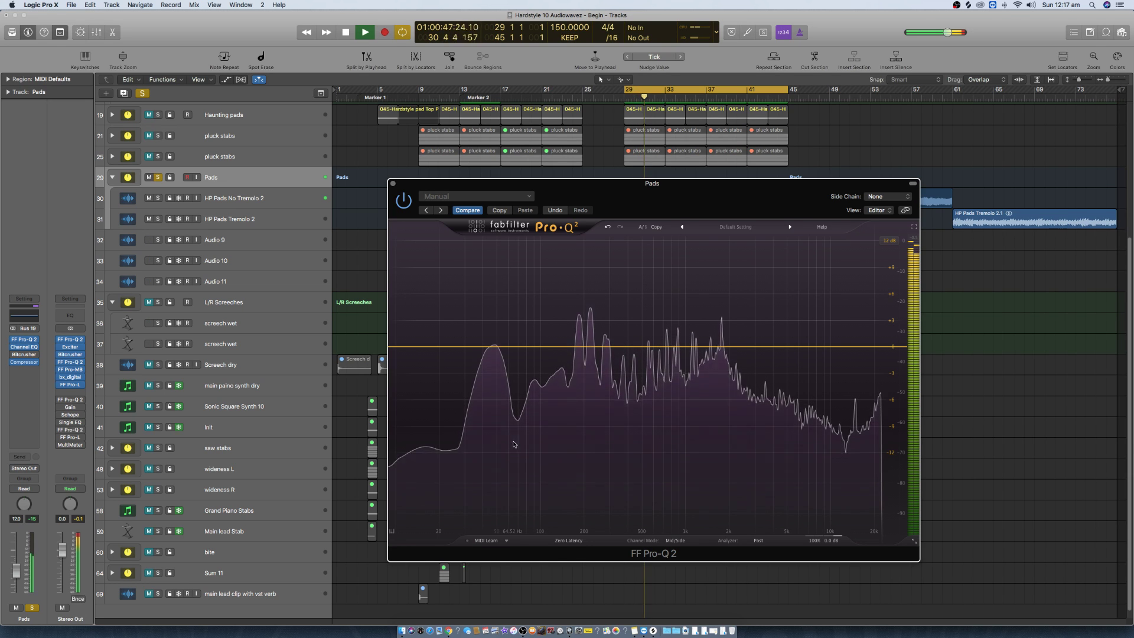
key("space")
left_click(392, 183)
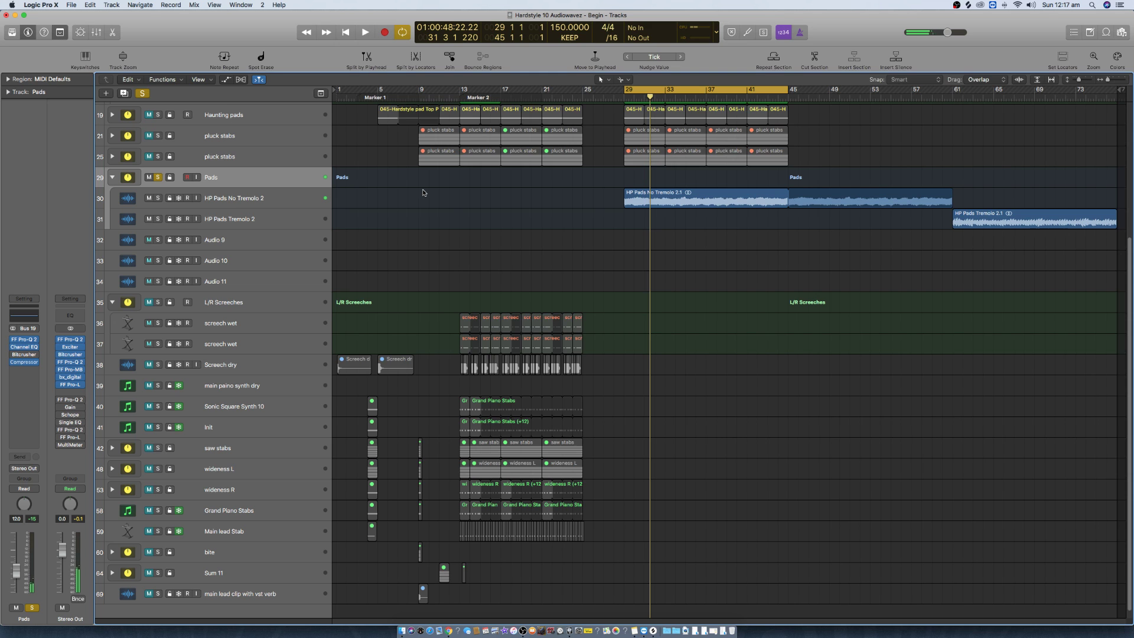
Step: Turn off solo on the HP Pads stack and freeze its BP Square and breakdown bass tracks
scroll(507, 221, "up", 5)
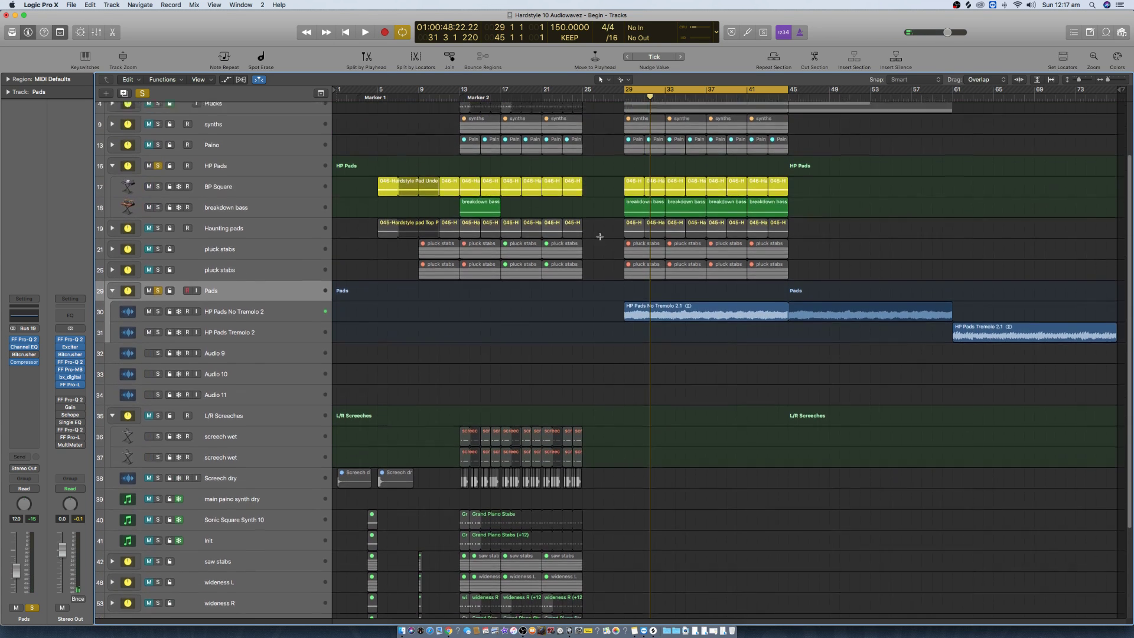
left_click(610, 279, "ctrl+alt")
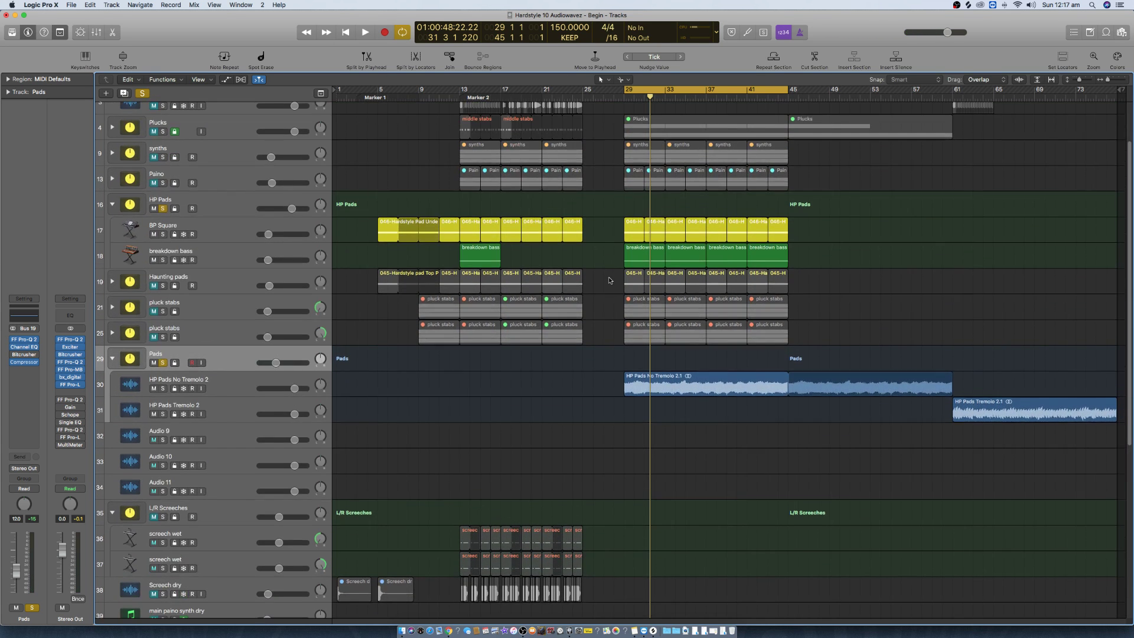
scroll(608, 282, "right", 4)
scroll(608, 283, "up", 3)
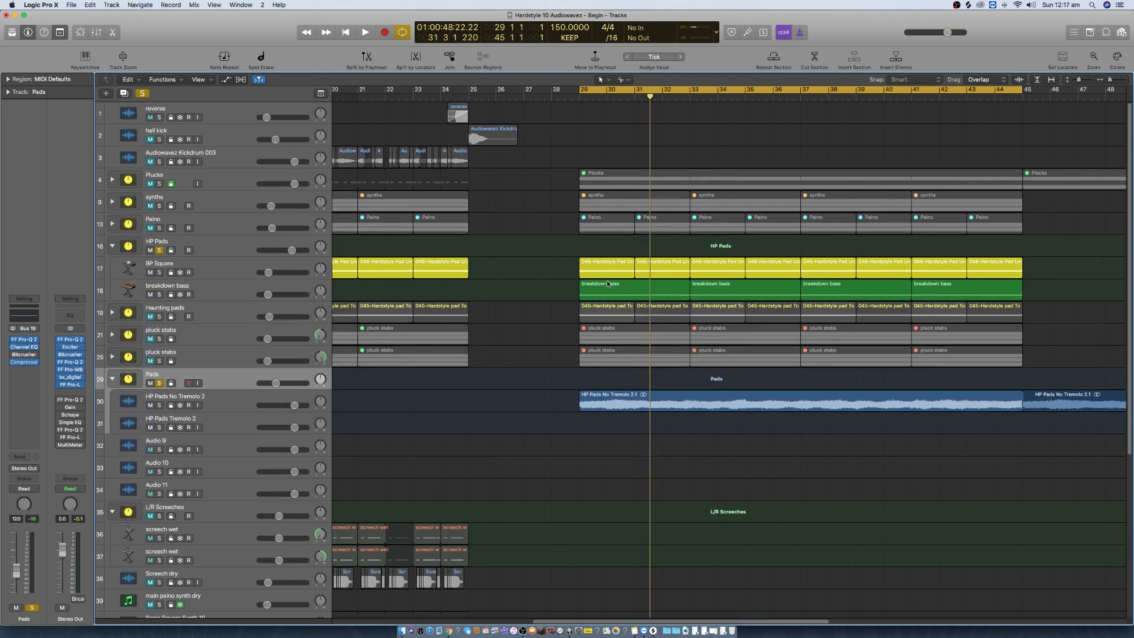
key("super+Left")
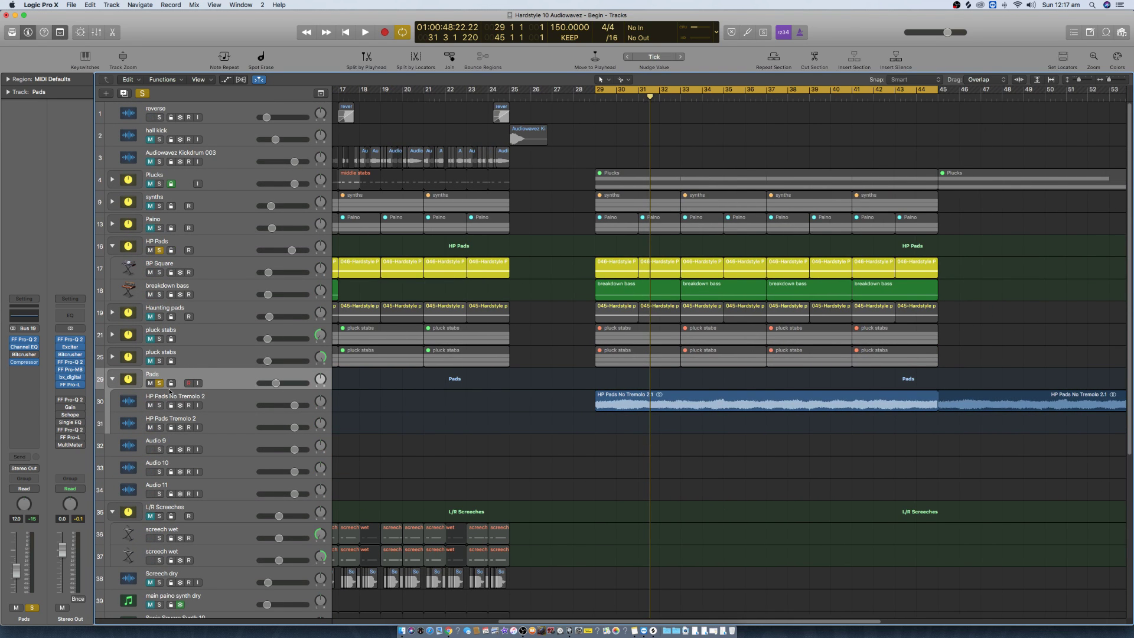
key("space")
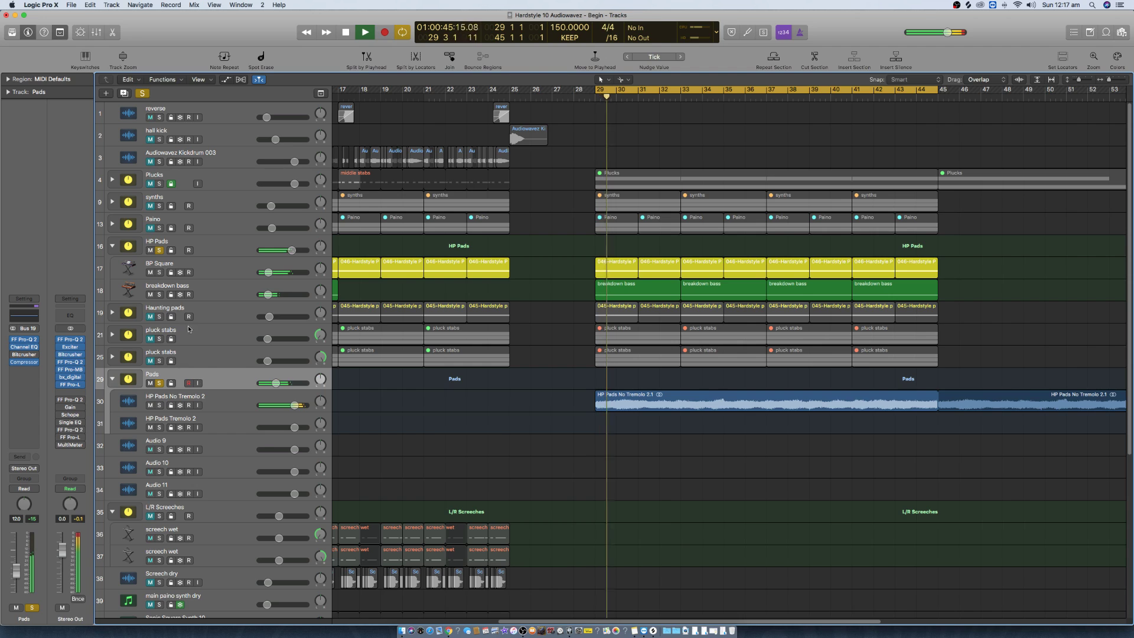
left_click(159, 250)
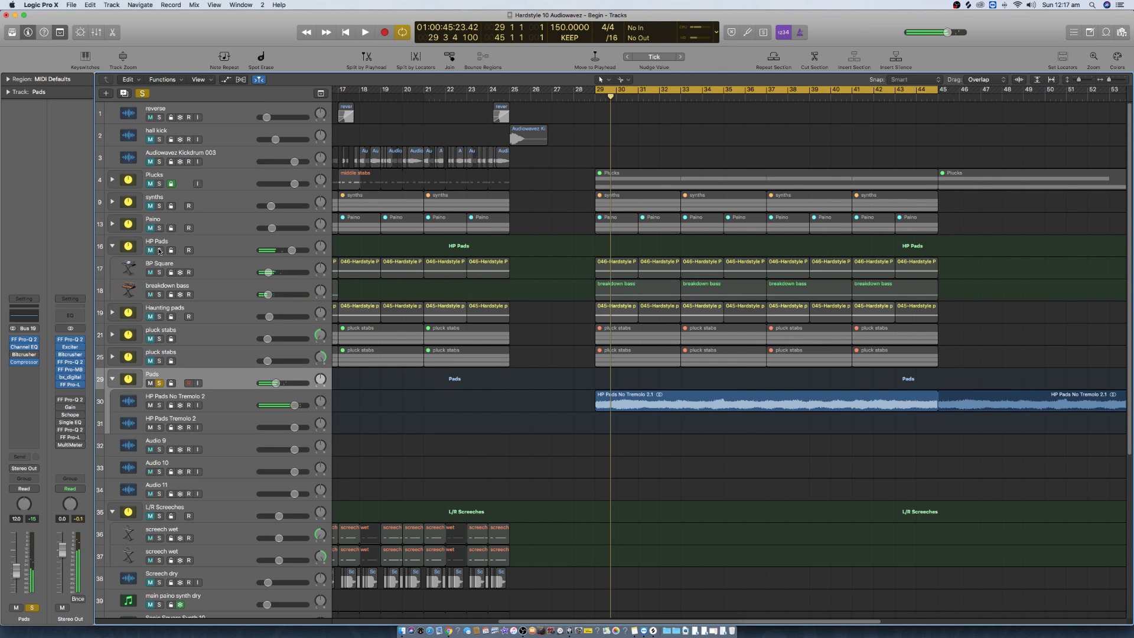
left_click_drag(181, 273, 181, 292)
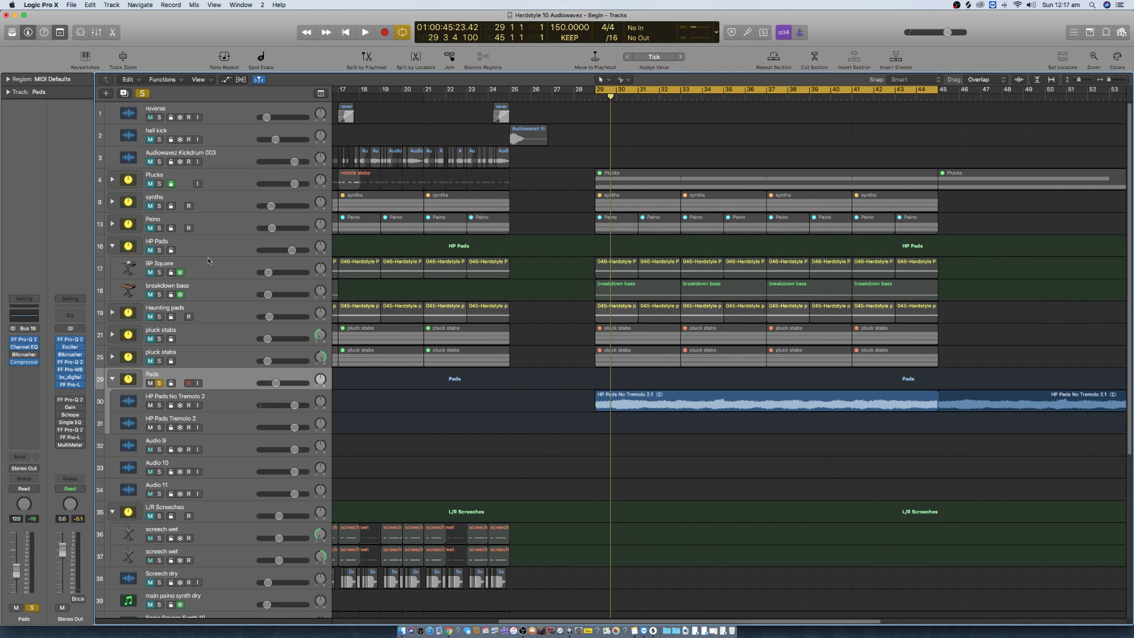
Step: Audition the Pads stack from bar 29 and solo the Plucks stack alongside it
key("space")
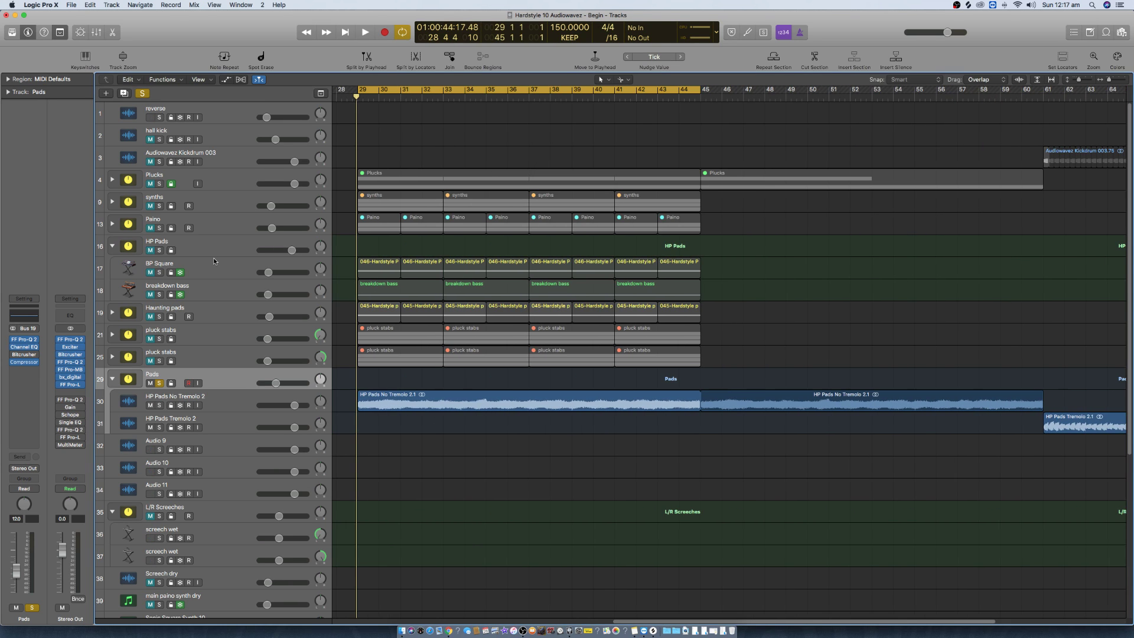
key("space")
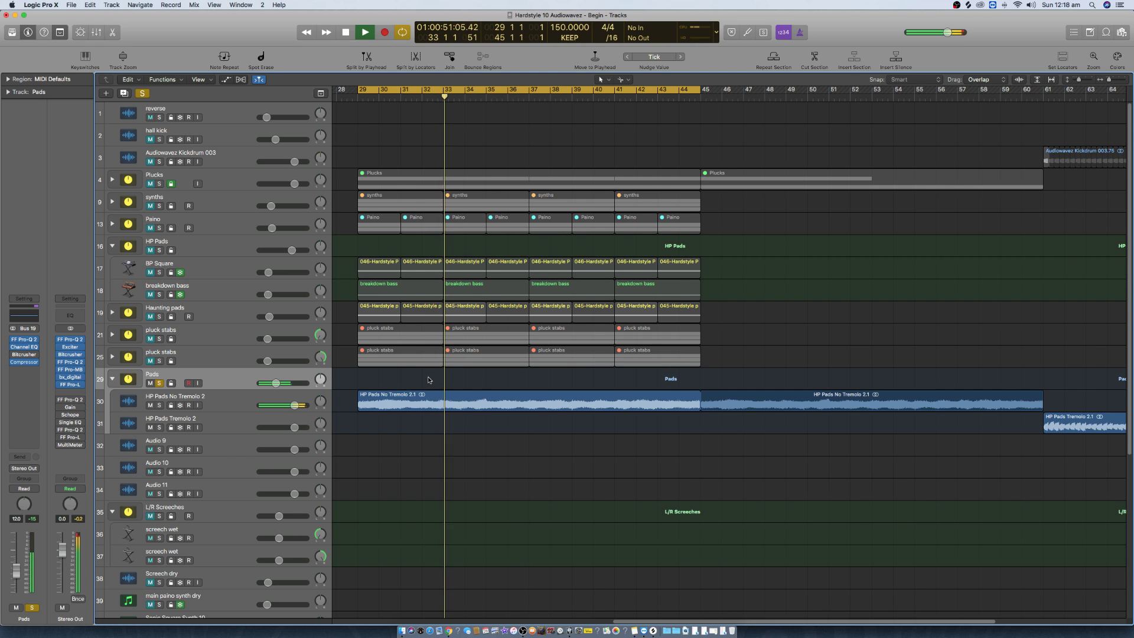
key("z")
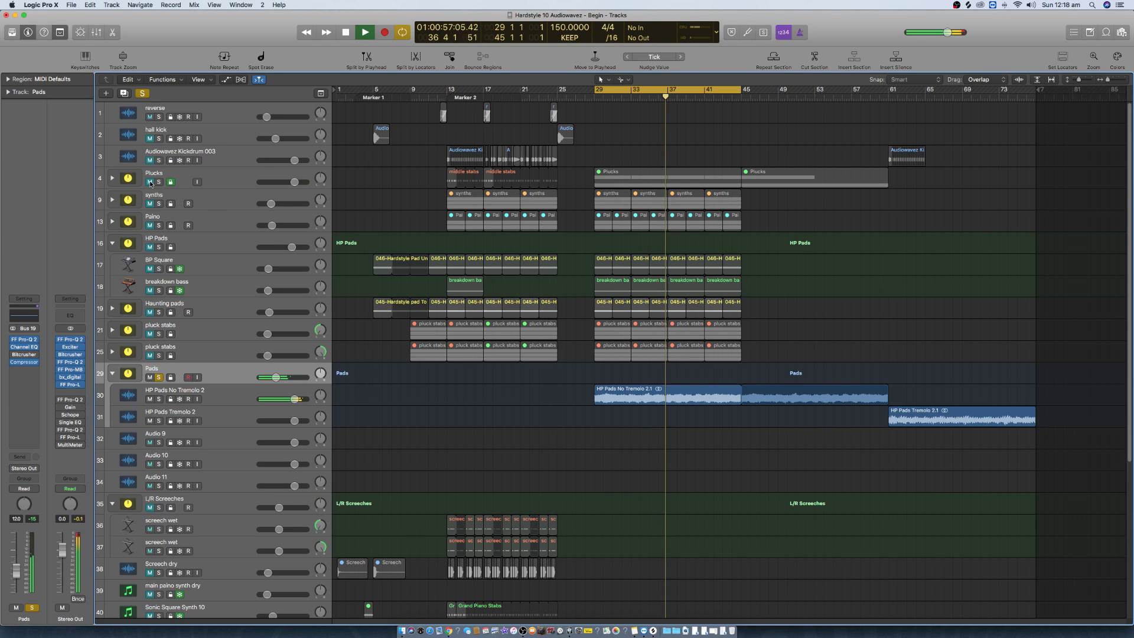
left_click(204, 177)
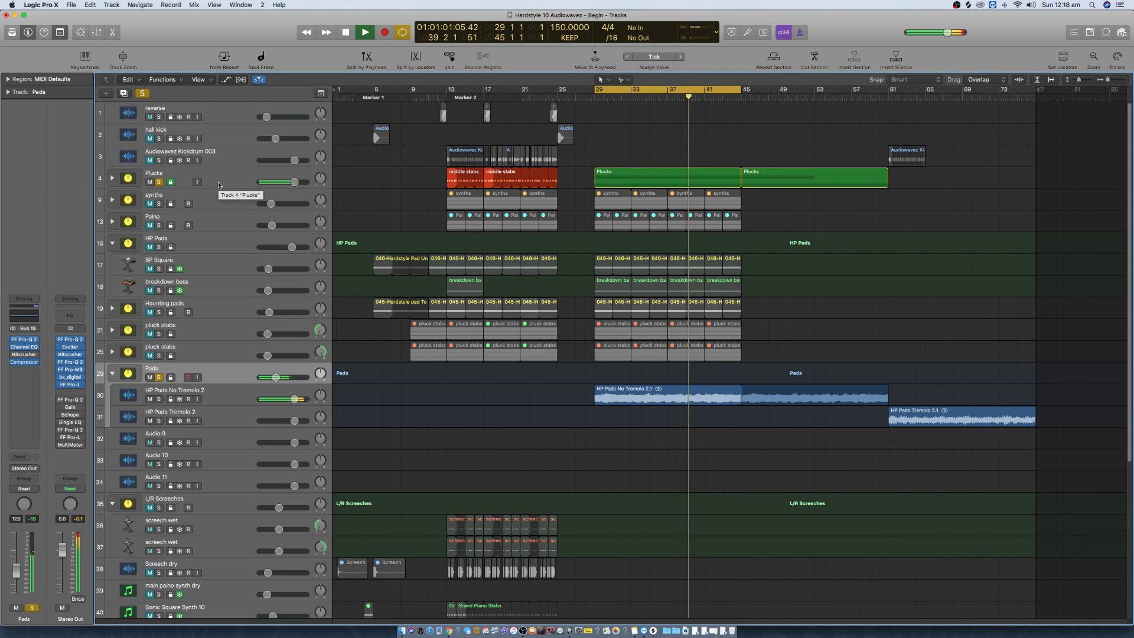
scroll(415, 216, "up", 2)
scroll(474, 415, "up", 3)
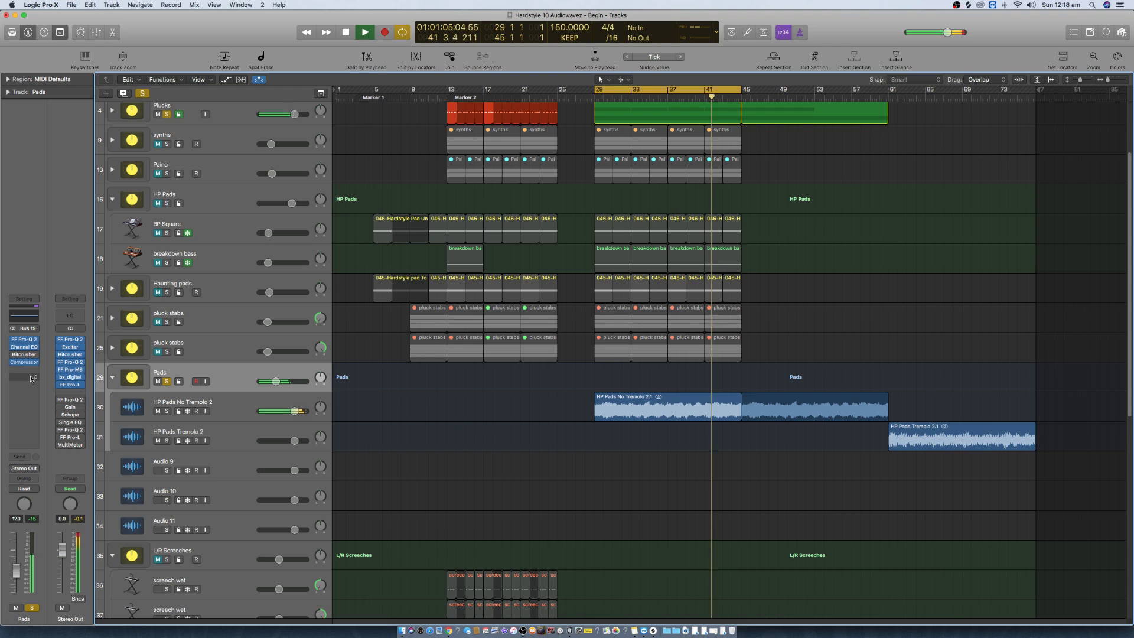
key("space")
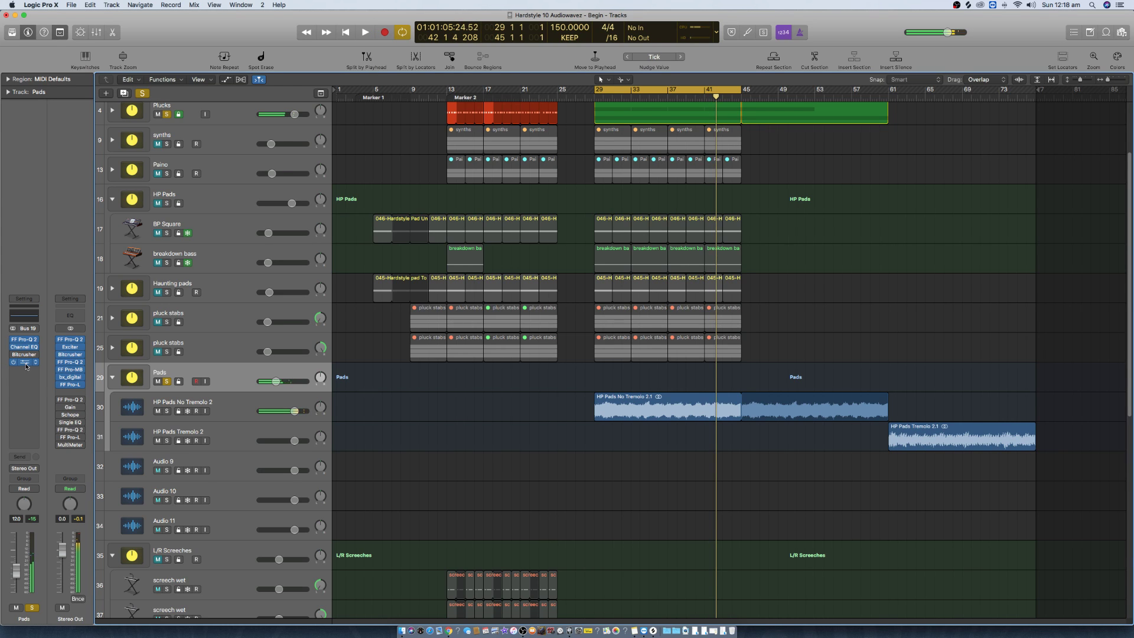
Step: Move the Pads stack's Compressor down one slot, insert a Single Band EQ before it and set the EQ mode to High Cut
left_click_drag(25, 364, 25, 373)
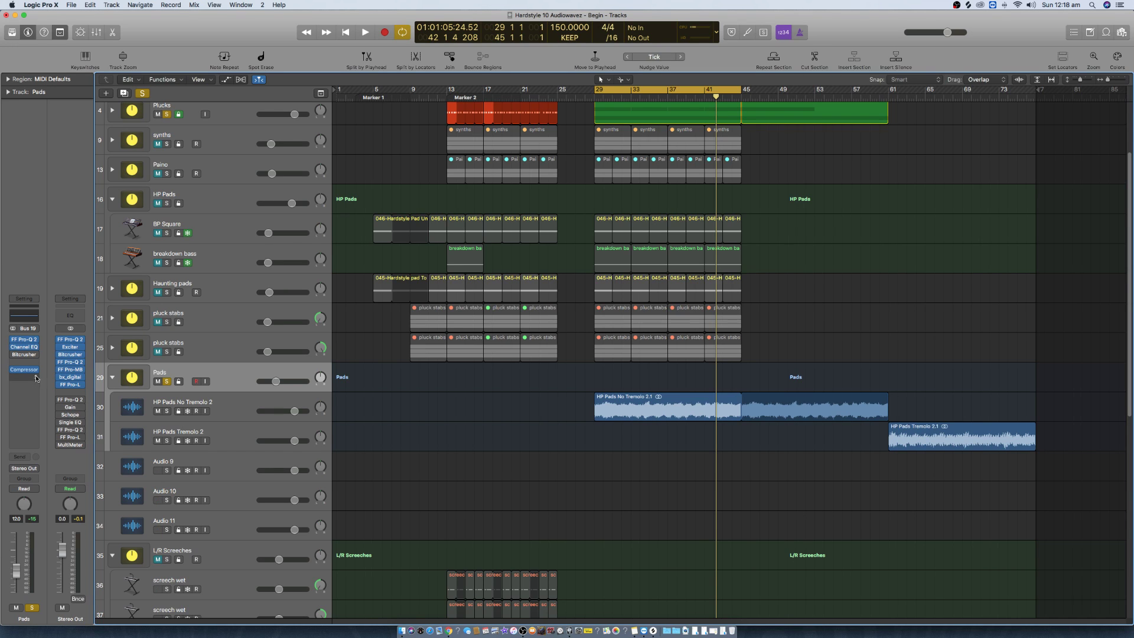
left_click(36, 362)
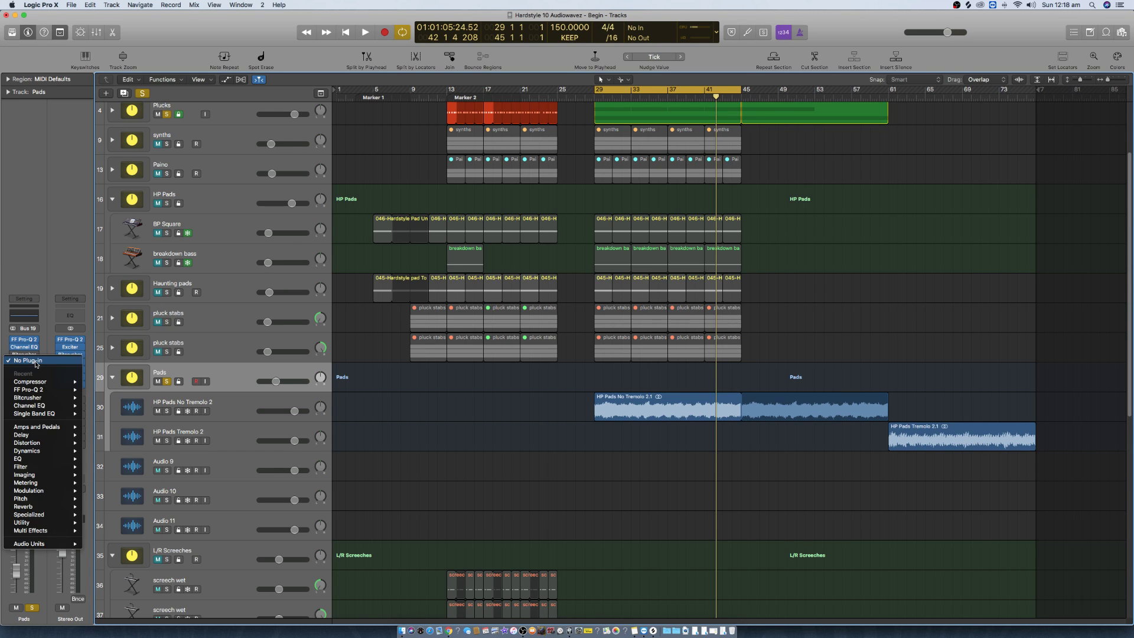
mouse_move(65, 414)
left_click(104, 414)
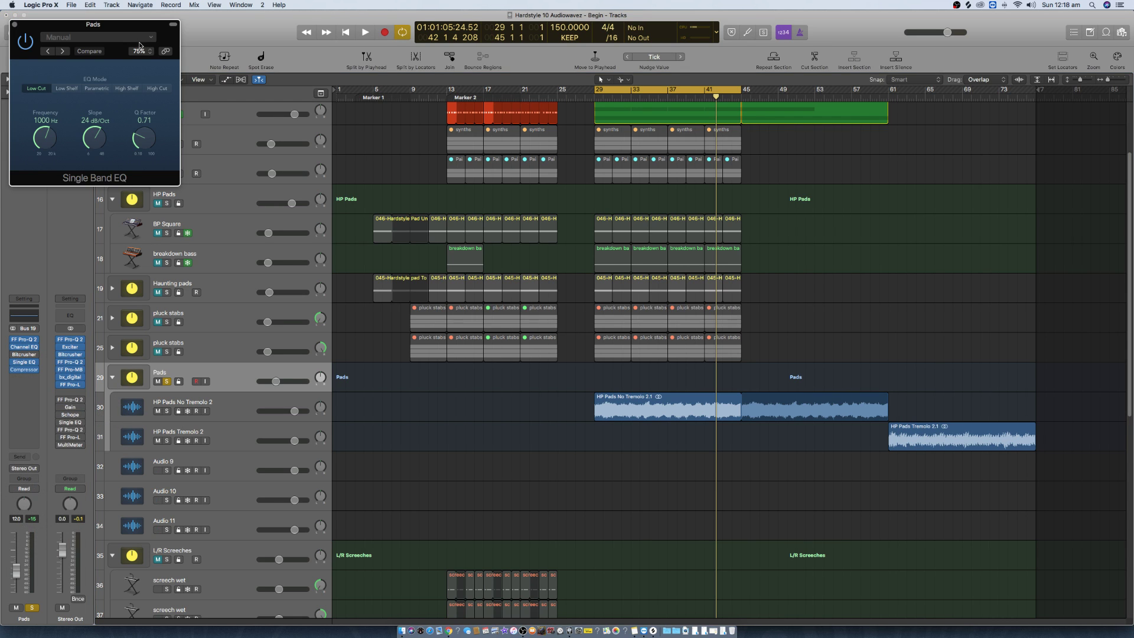
left_click_drag(123, 27, 556, 372)
left_click(588, 436)
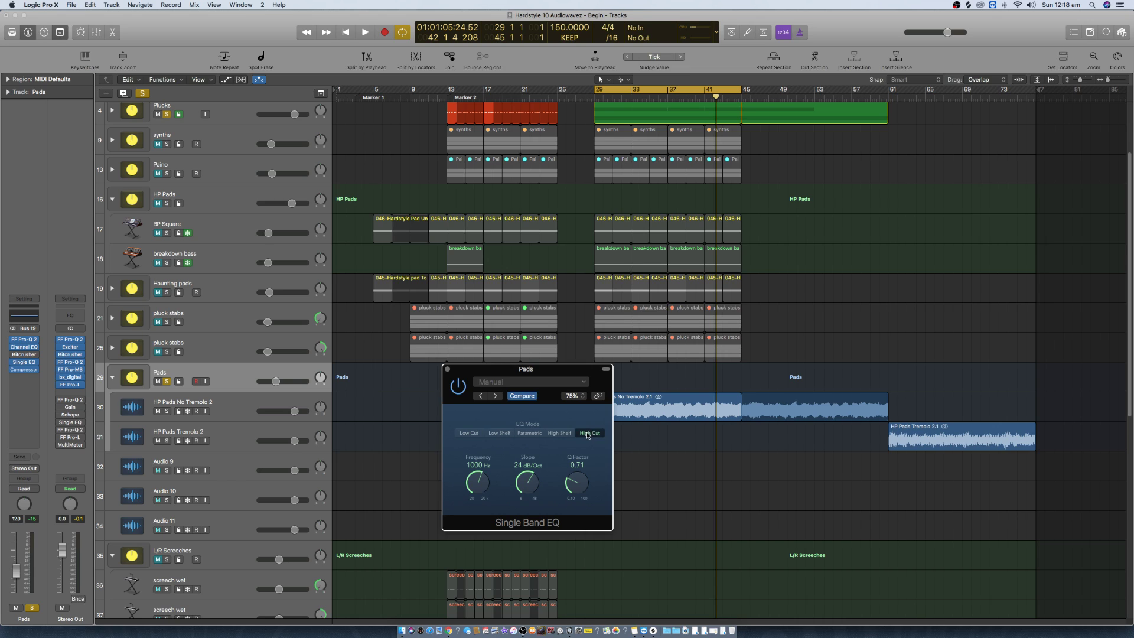
Step: Sweep the Single Band EQ's high-cut frequency during playback and leave it at 6000 Hz
key("space")
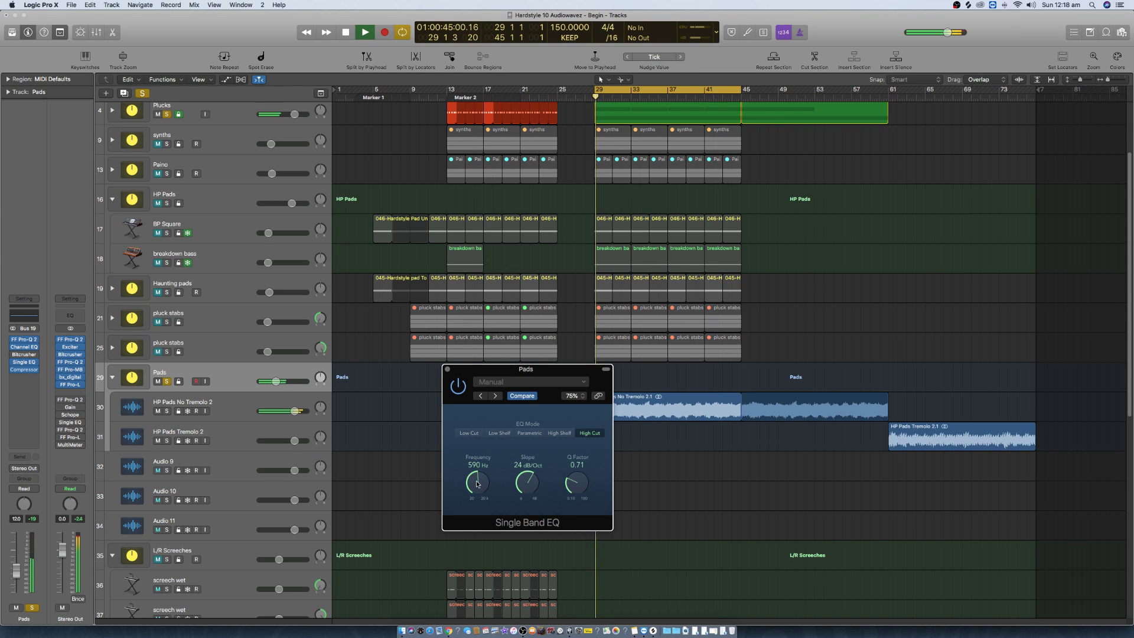
left_click_drag(476, 485, 476, 485)
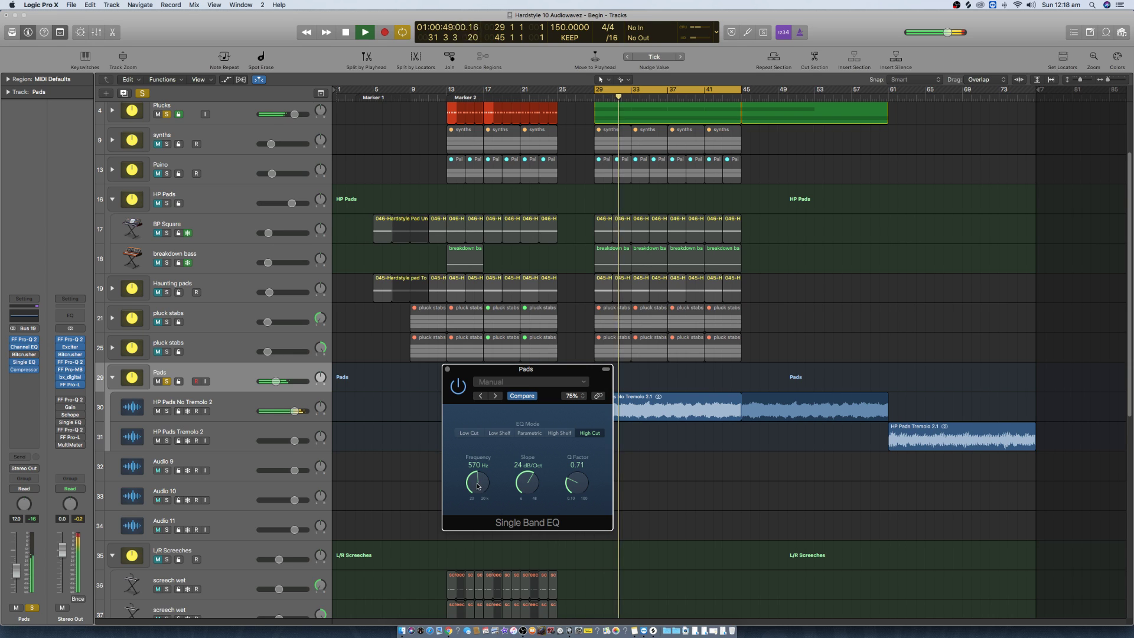
left_click_drag(476, 487, 472, 442)
key("space")
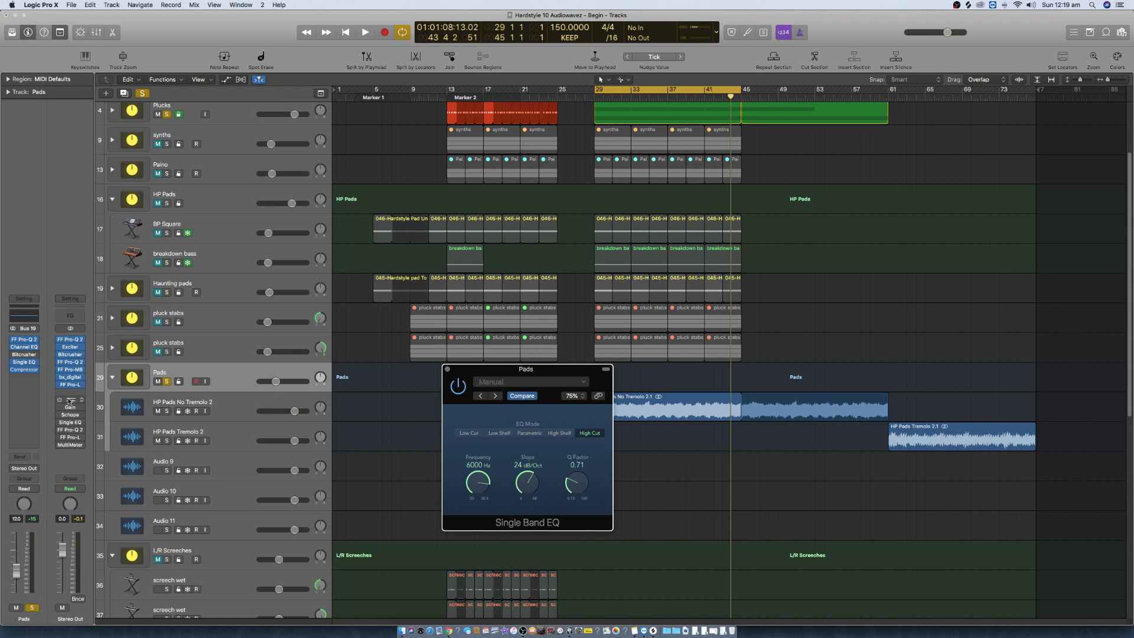
Step: Try the Stereo Out channel's Single Band EQ high cut with a frequency sweep during playback, and close and bypass it
left_click(70, 402)
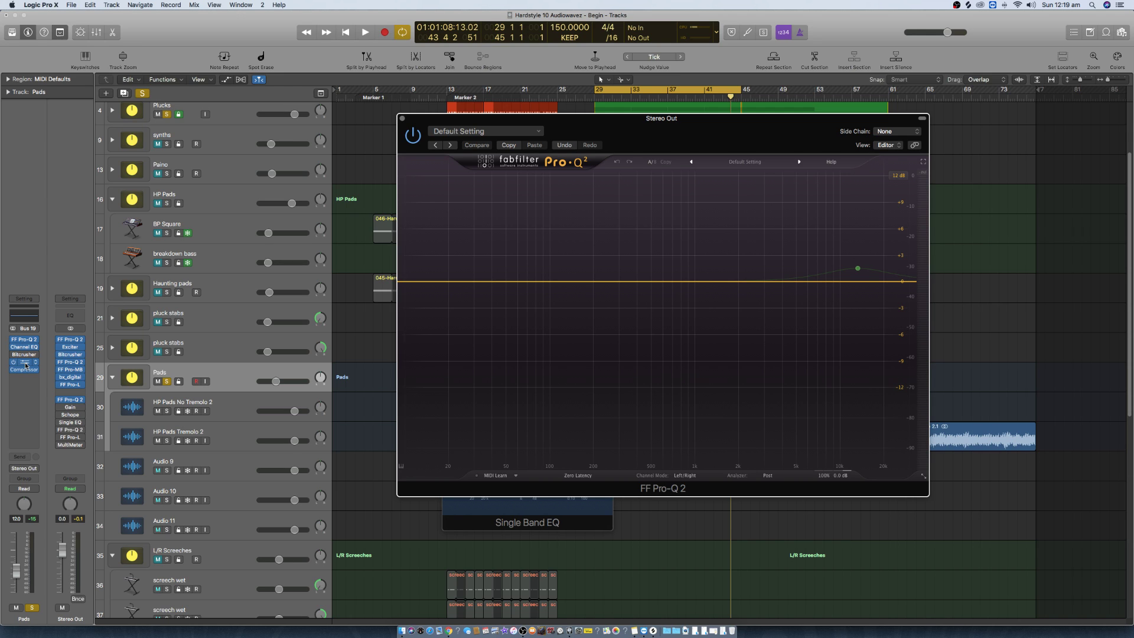
left_click(71, 401)
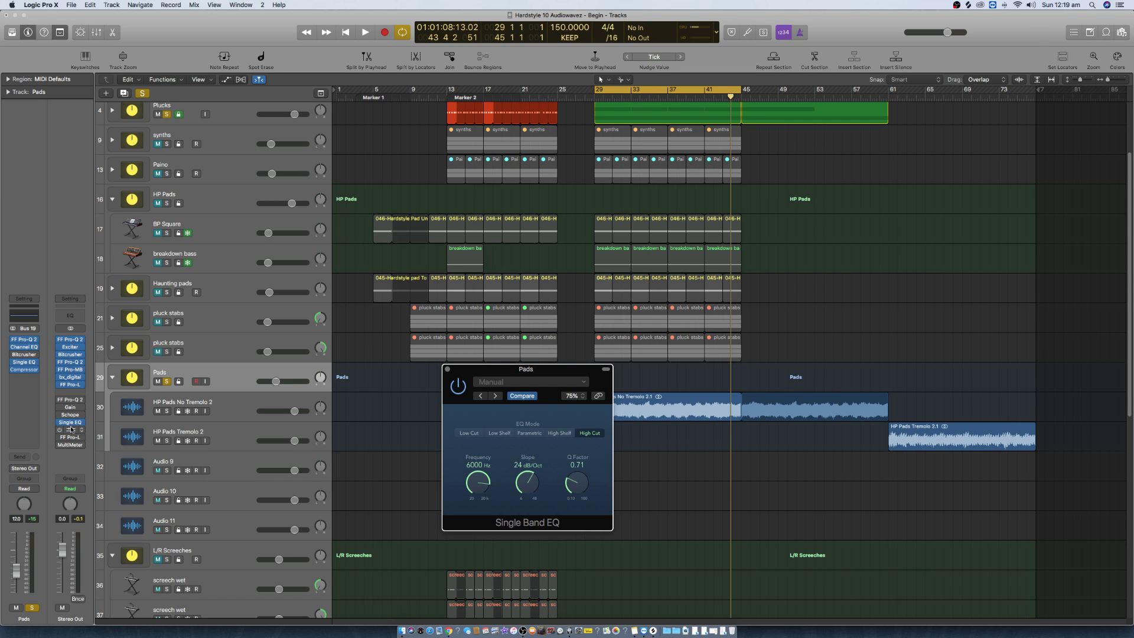
key("space")
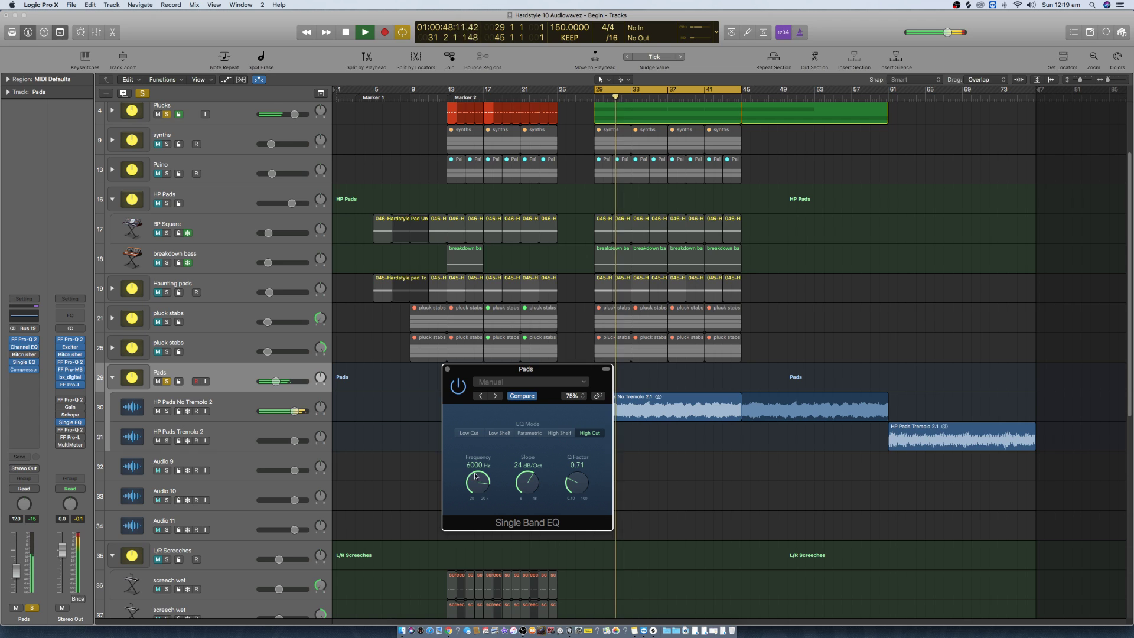
left_click(70, 422)
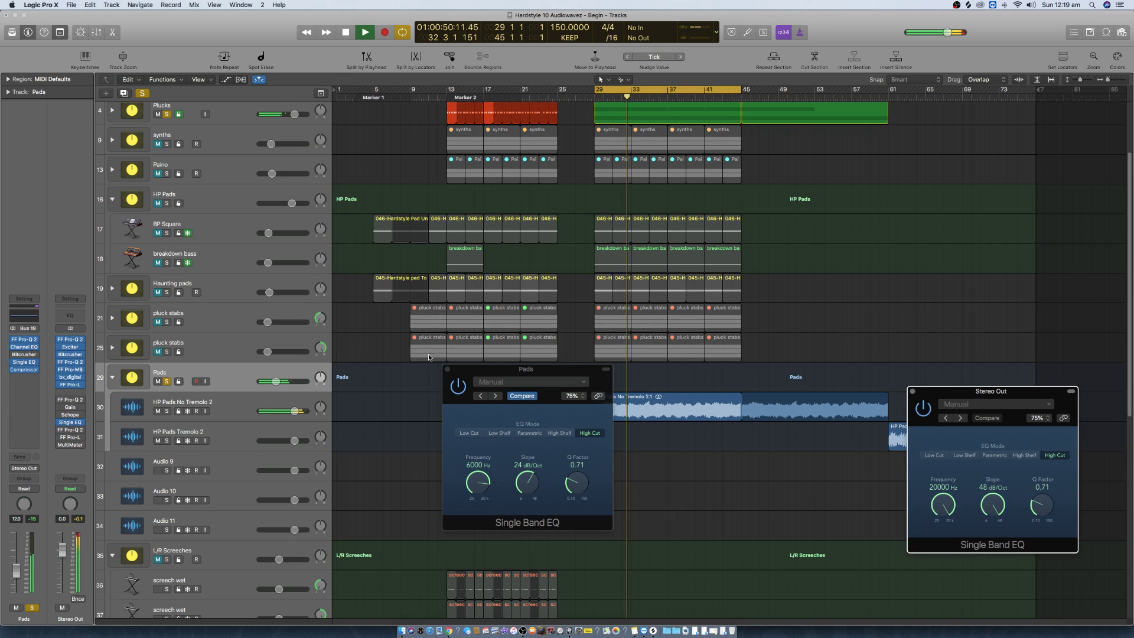
left_click_drag(943, 505, 943, 465)
key("space")
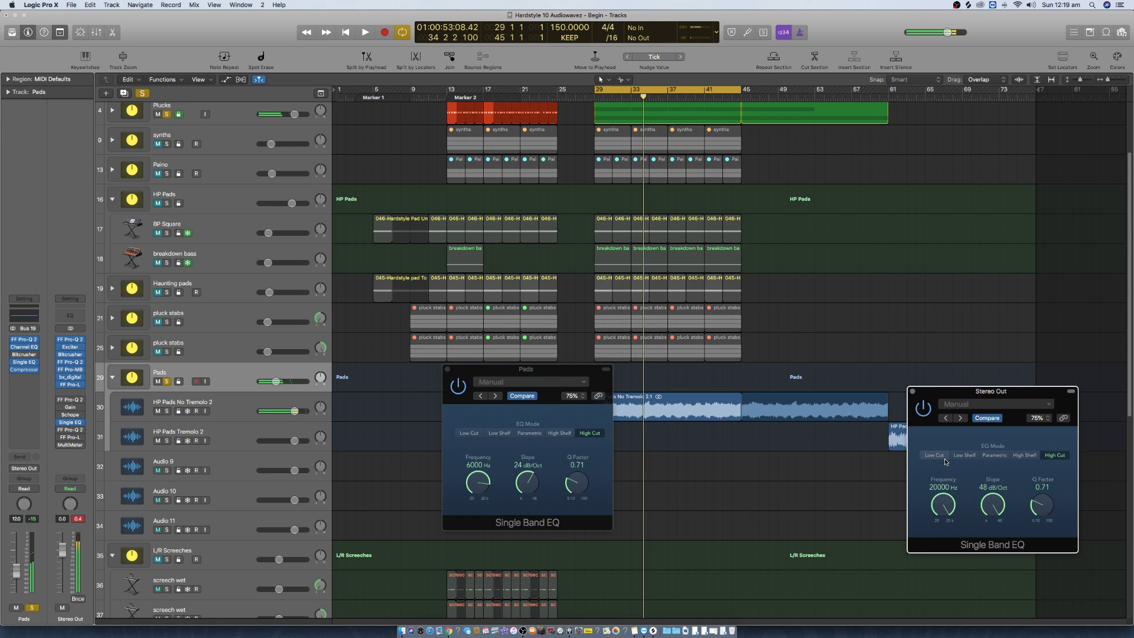
left_click(913, 392)
left_click(78, 519)
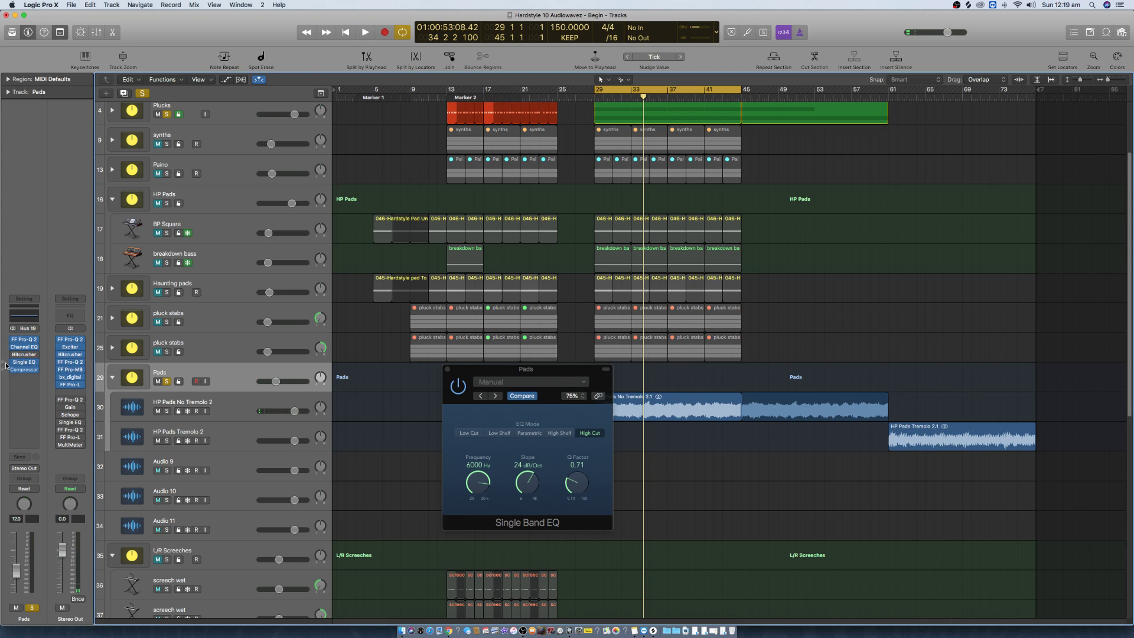
Step: Open the Pads stack's Compressor beside the Single Band EQ and switch its display to the graph view
left_click(28, 371)
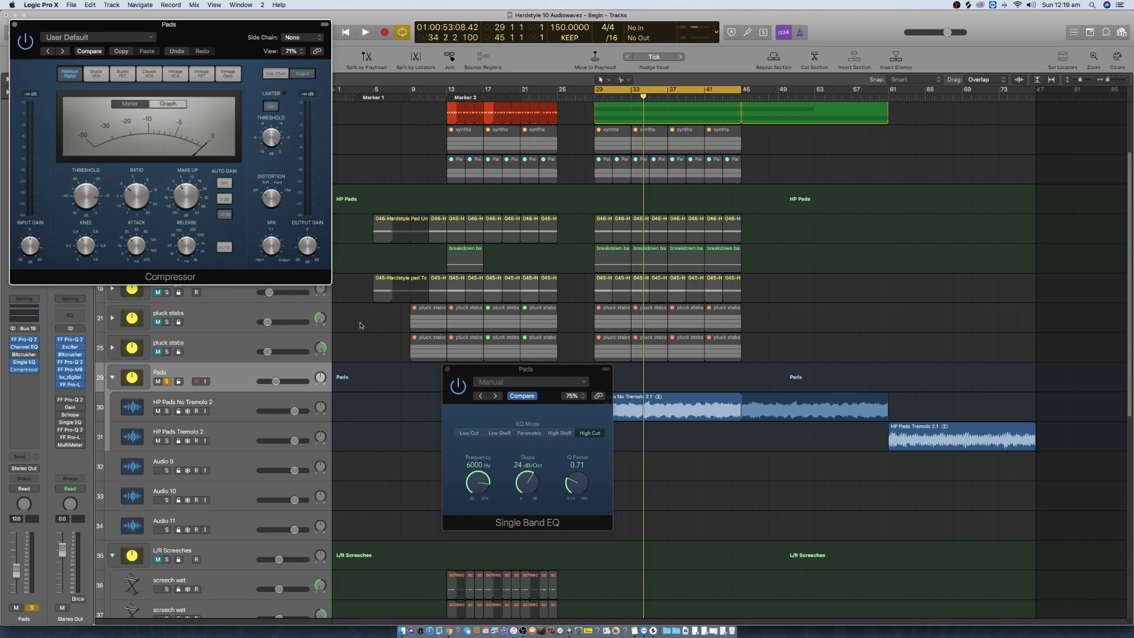
left_click_drag(179, 38, 843, 337)
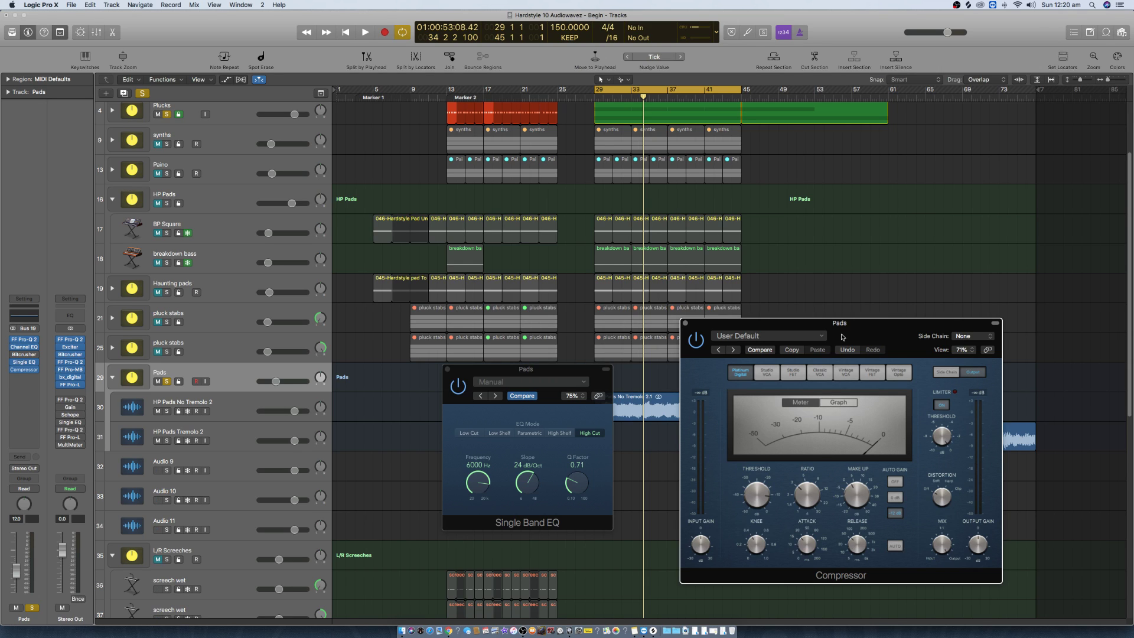
left_click(839, 402)
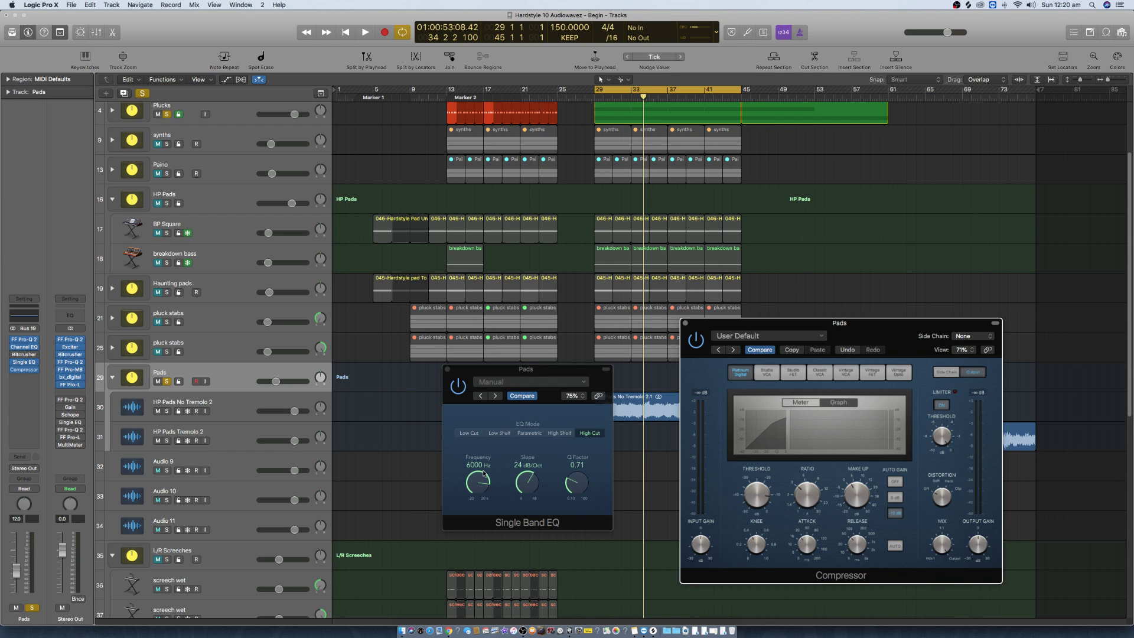
Step: Lower the Single Band EQ's high cut to 400 Hz, play the pads, and set the Compressor's threshold to -30 dB
left_click_drag(484, 473, 479, 491)
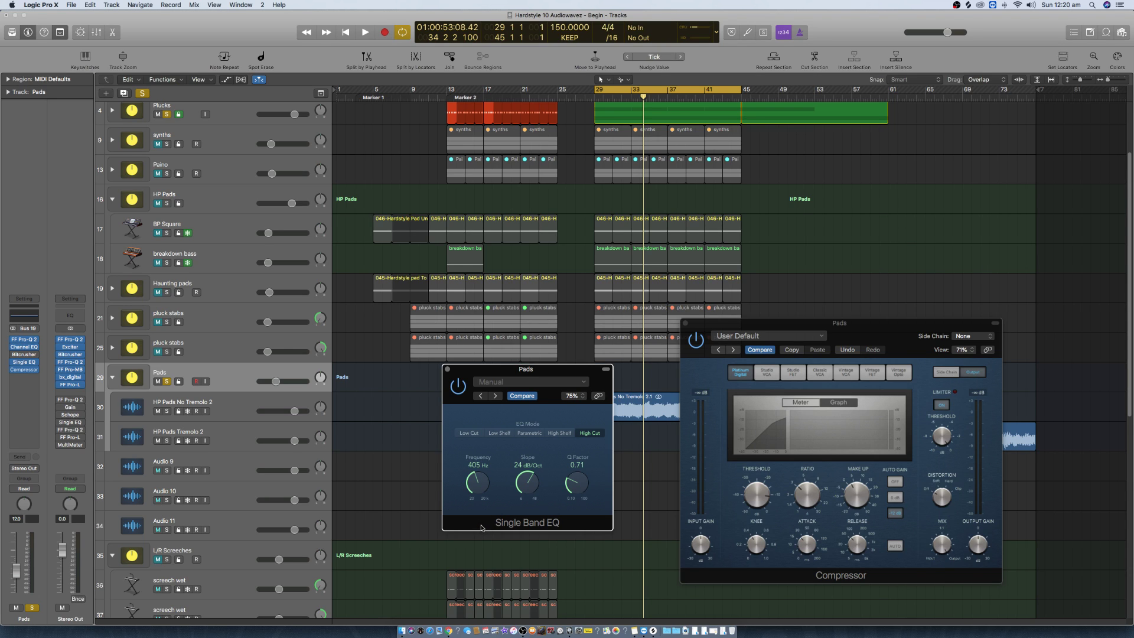
key("space")
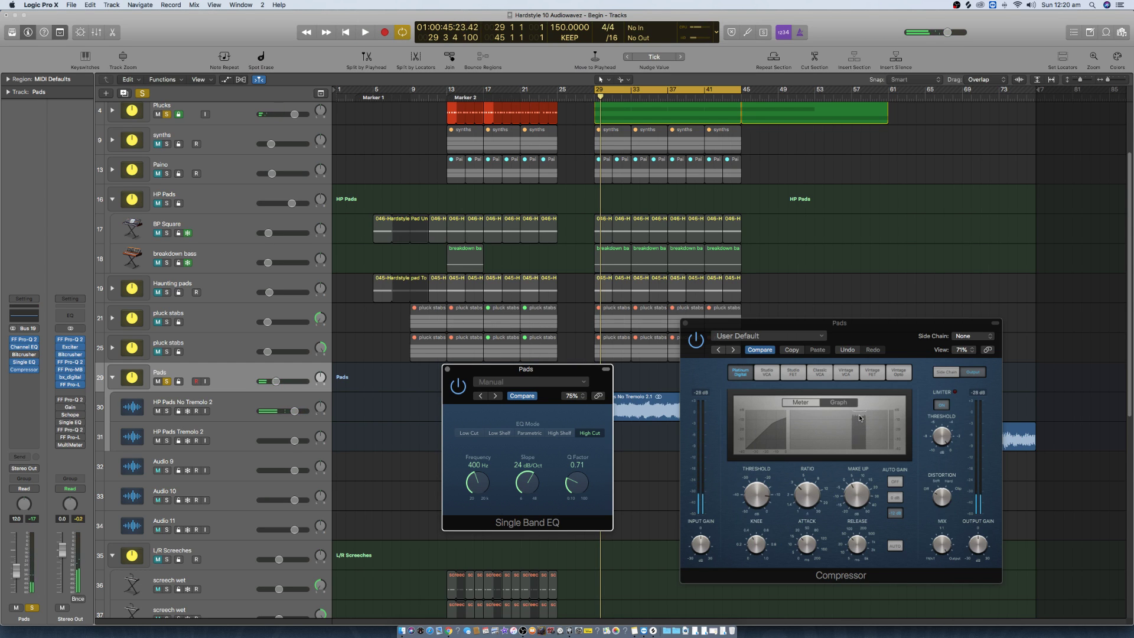
left_click_drag(752, 506, 758, 530)
Step: Sweep the Single Band EQ's high cut up to 20000 Hz during playback to test the compression
key("space")
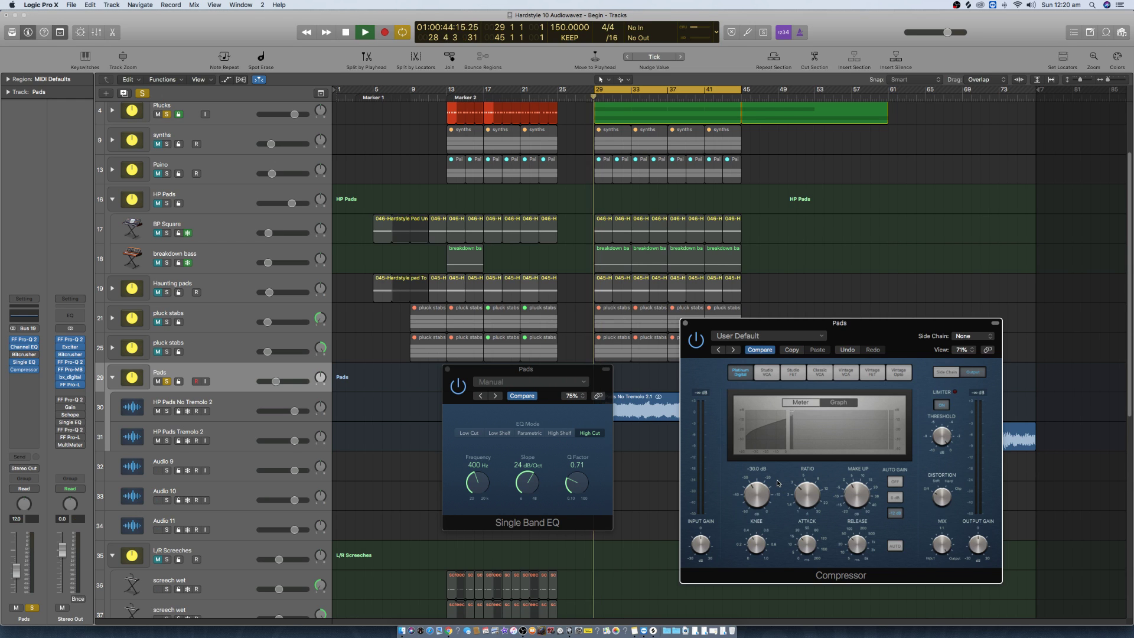
left_click_drag(476, 492, 475, 403)
key("space")
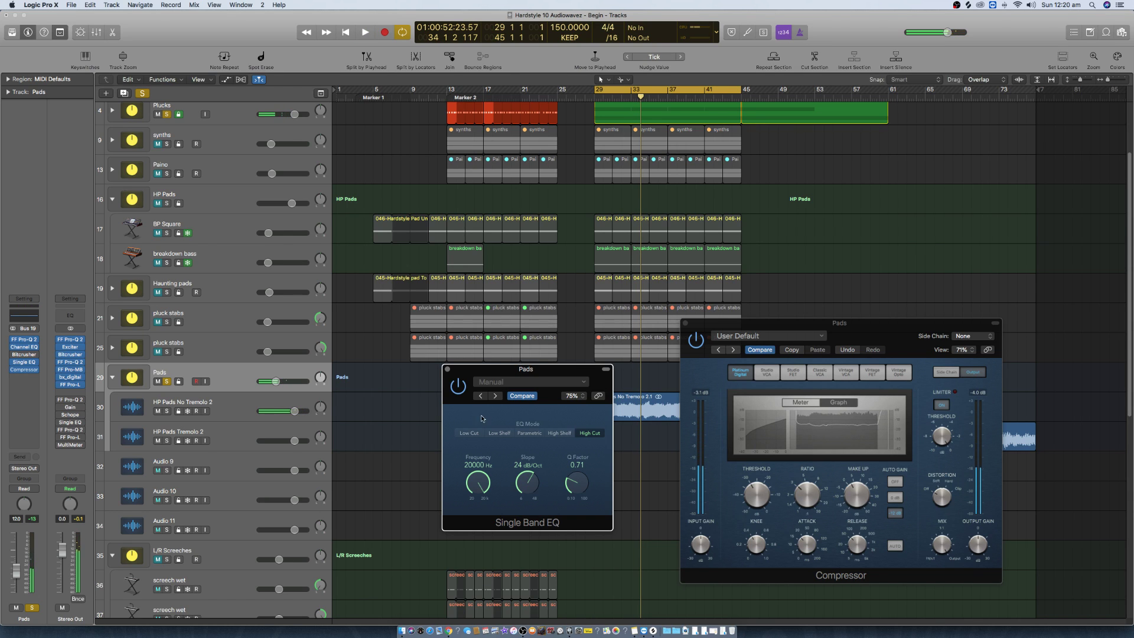
Step: Adjust the Compressor's threshold while auditioning the pads with the high cut fully open
left_click_drag(754, 495, 748, 455)
key("space")
left_click_drag(754, 490, 753, 497)
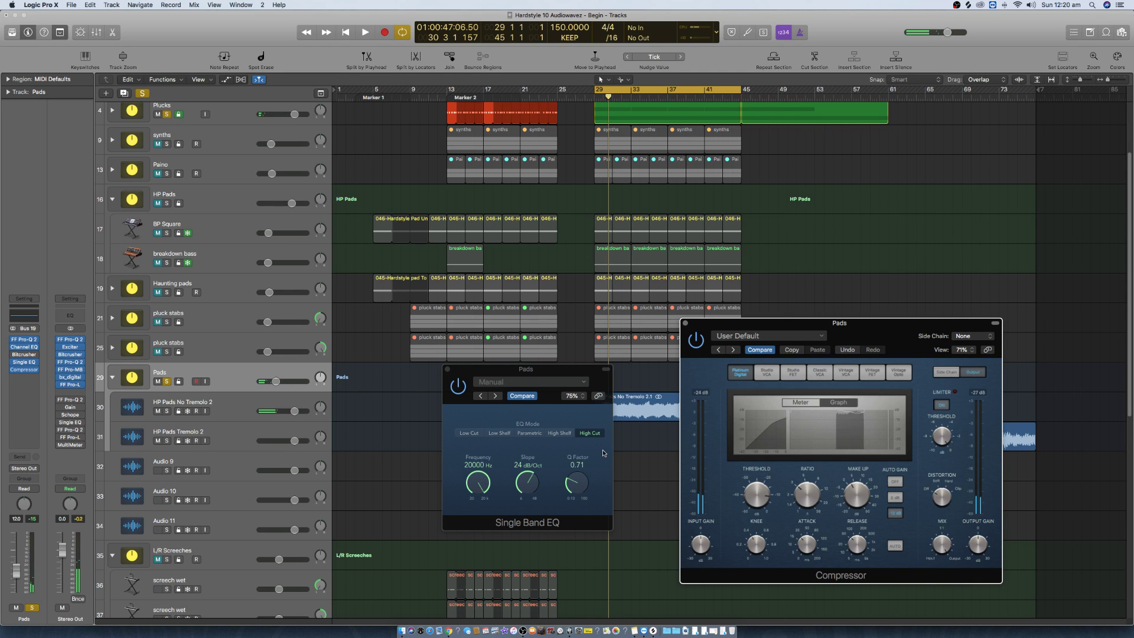
key("space")
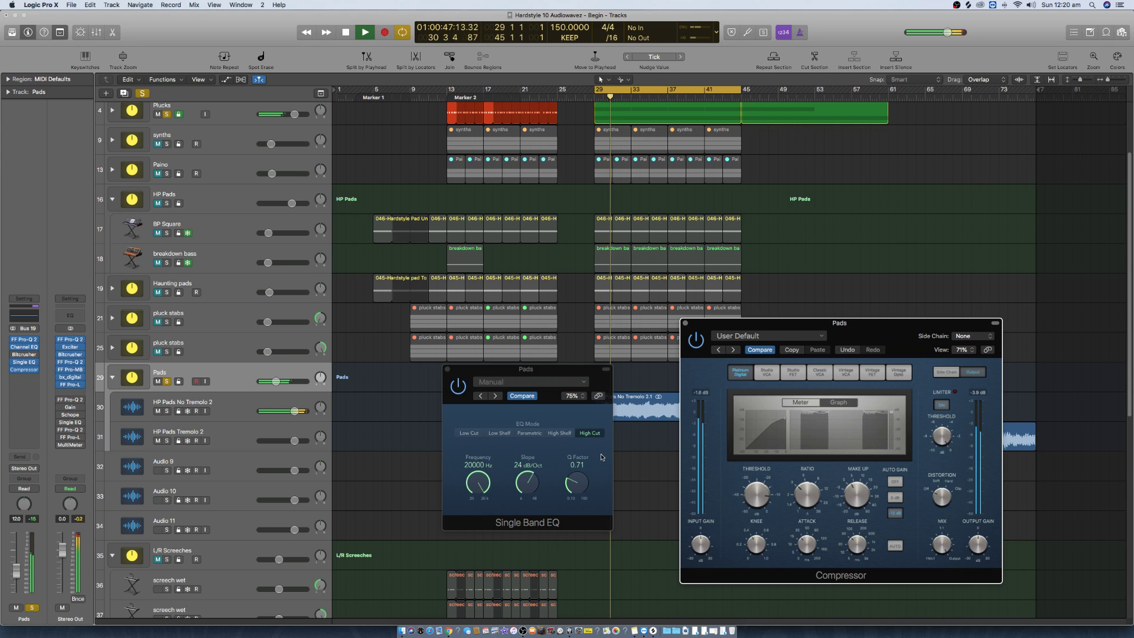
Step: Lower the Single Band EQ's high cut on the Pads stack to about 425 Hz while checking it during playback
left_click_drag(476, 483, 478, 544)
key("space")
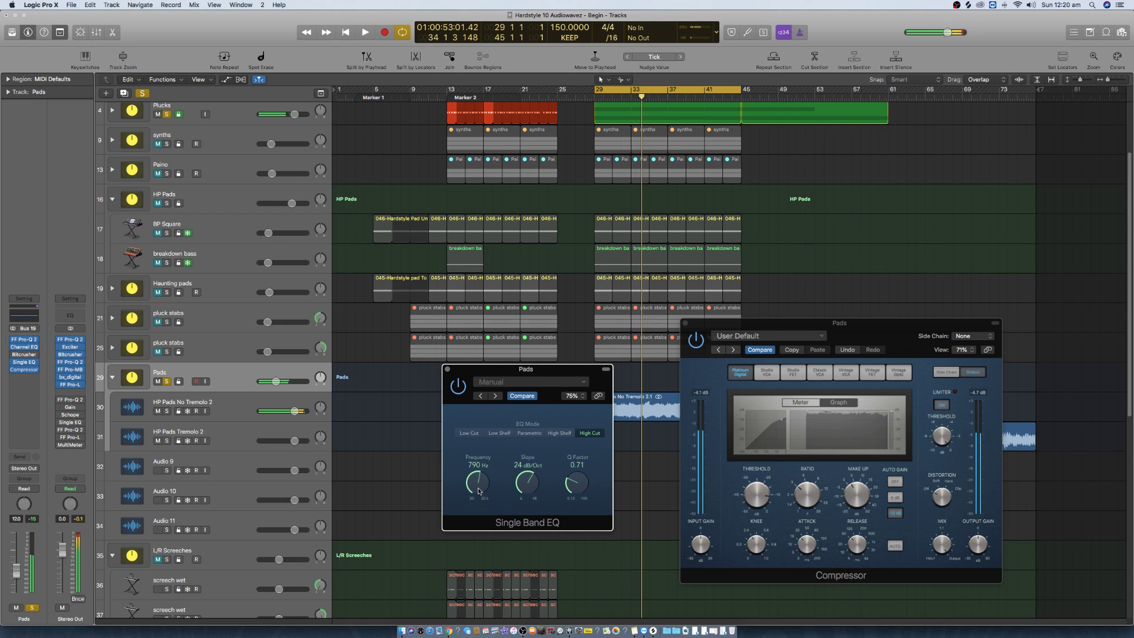
left_click_drag(488, 486, 477, 485)
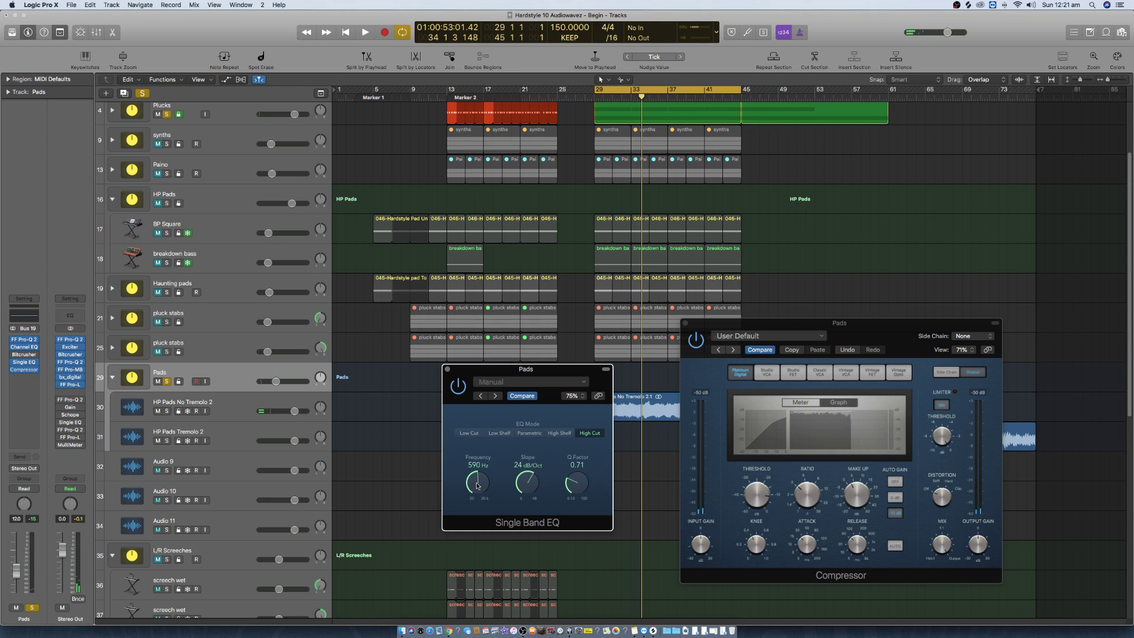
left_click_drag(477, 489, 477, 493)
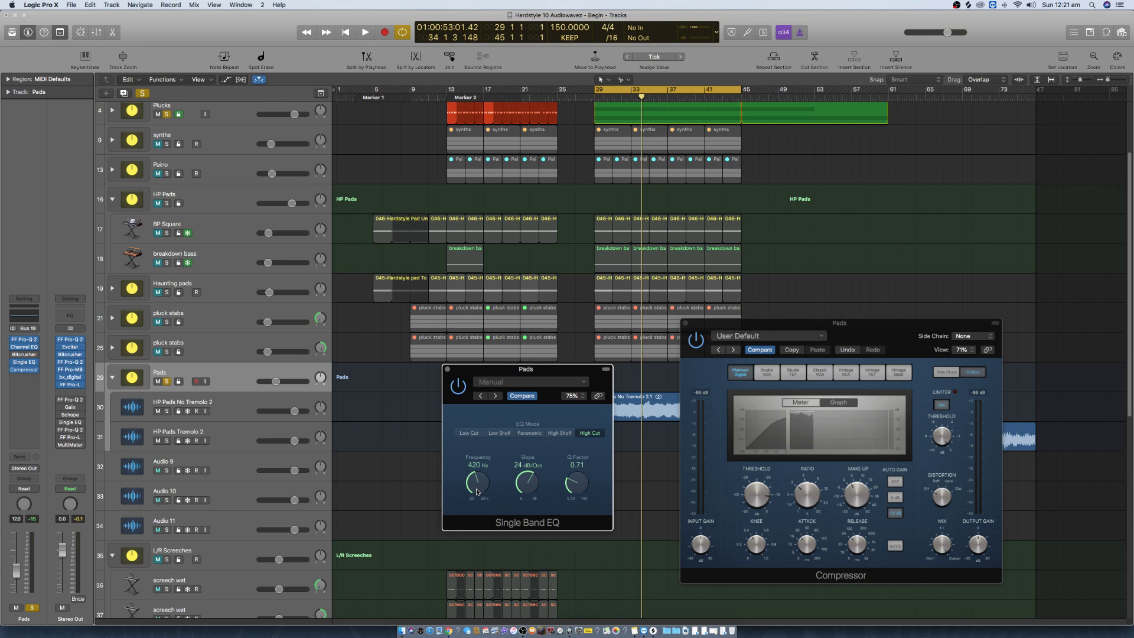
left_click_drag(478, 491, 477, 490)
key("space")
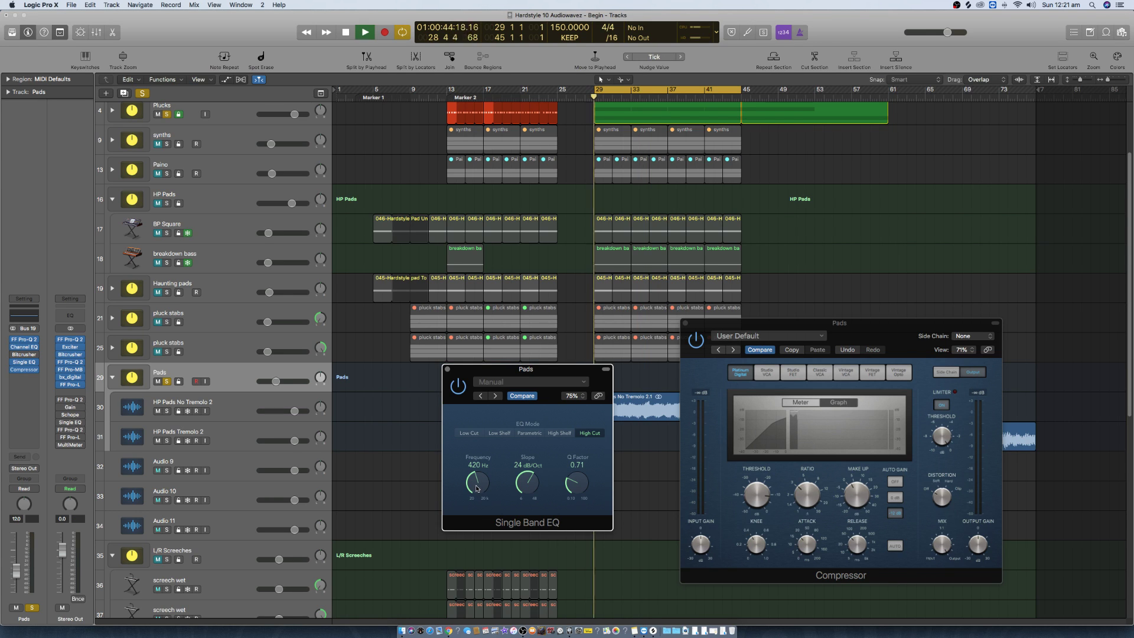
key("space")
Step: Set the Single Band EQ's slope to 48 dB/Oct, audition the pads, and close the Compressor and EQ windows
left_click_drag(519, 483, 558, 482)
key("space")
key("space")
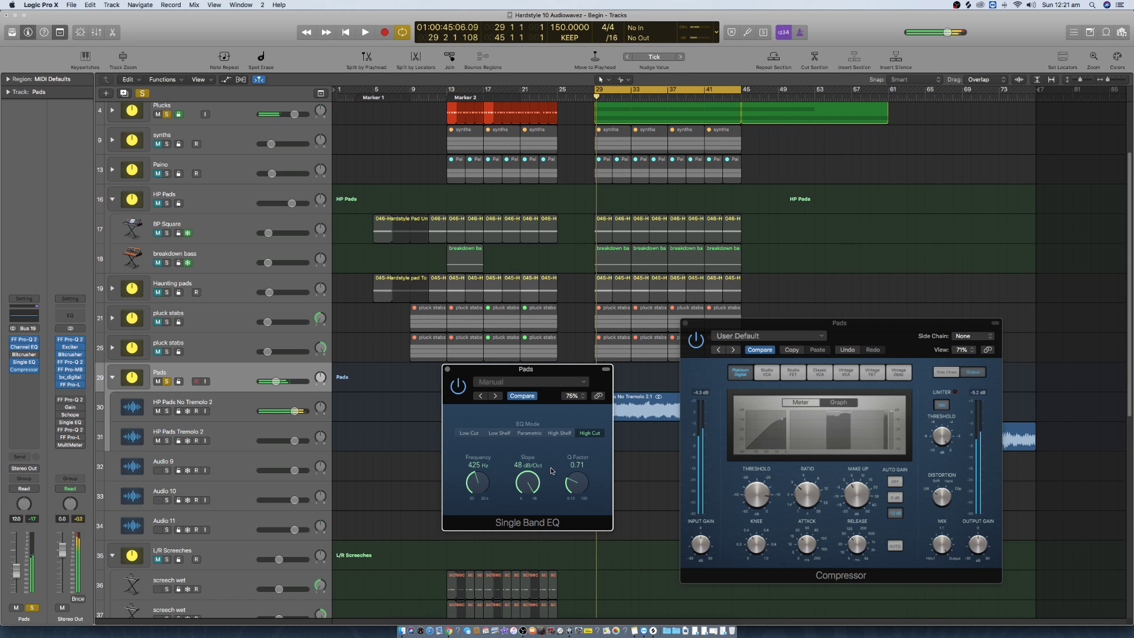
left_click(685, 323)
left_click(449, 369)
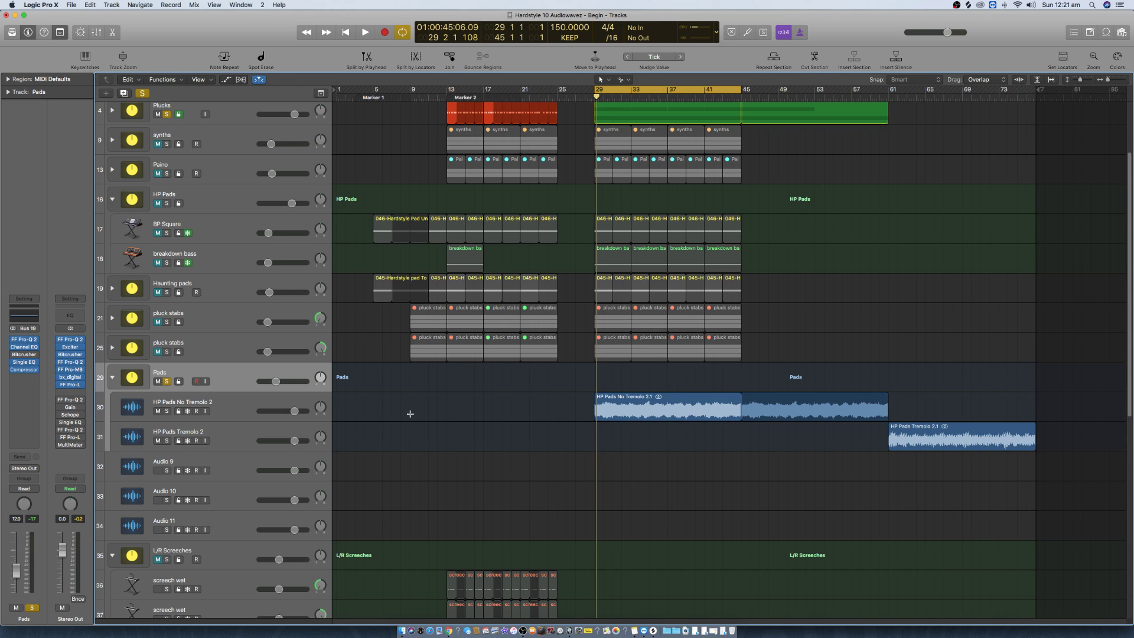
Step: Show track automation and set the Pads stack's automation parameter to the Single EQ's Frequency
left_click(226, 79)
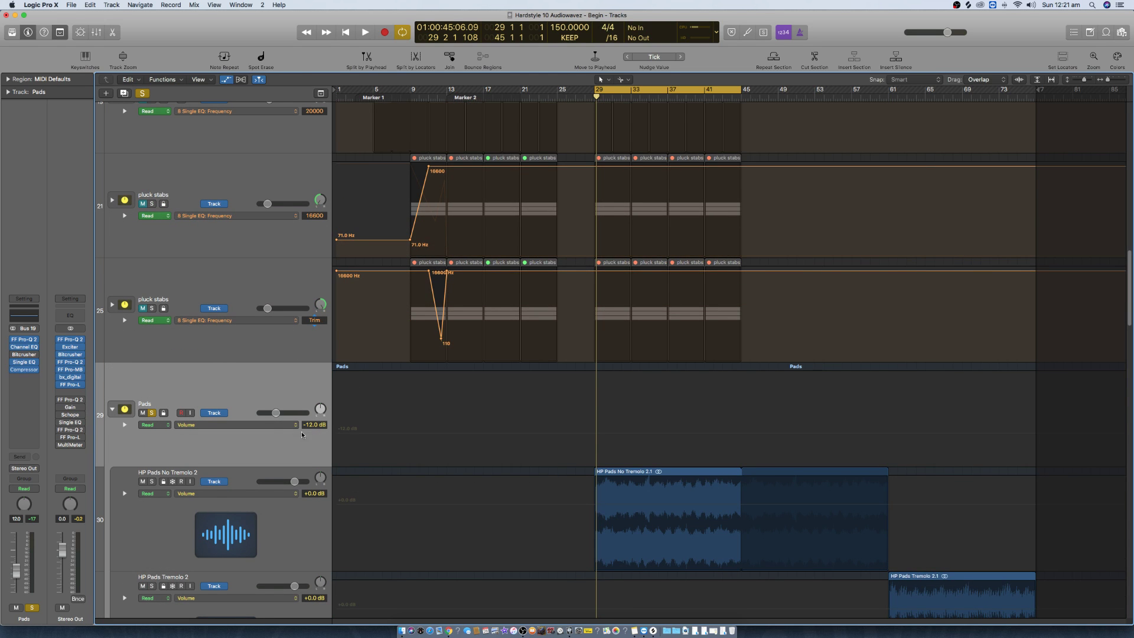
left_click(274, 424)
mouse_move(322, 513)
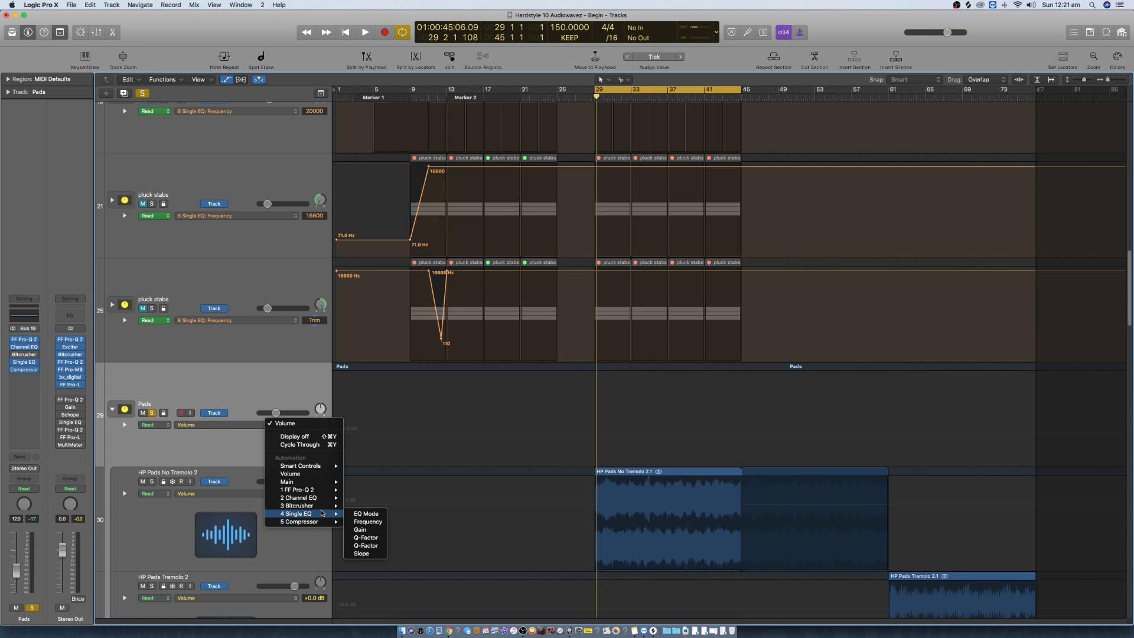
left_click(372, 522)
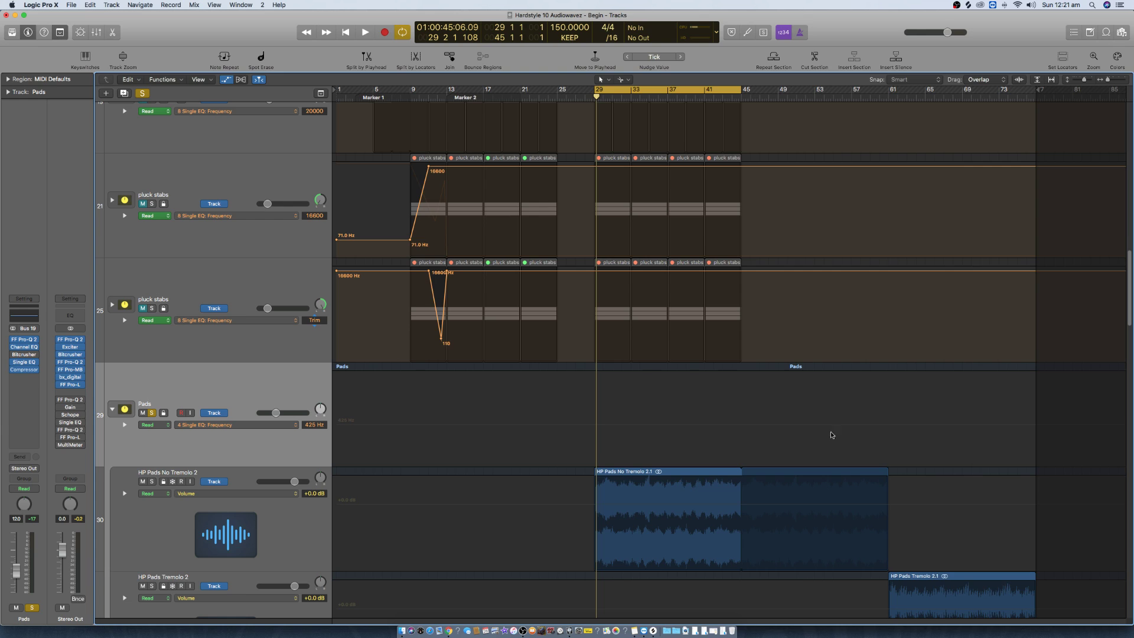
Step: Add Frequency automation points at 425 Hz on the Pads stack at bars 29 and 45
left_click(743, 427)
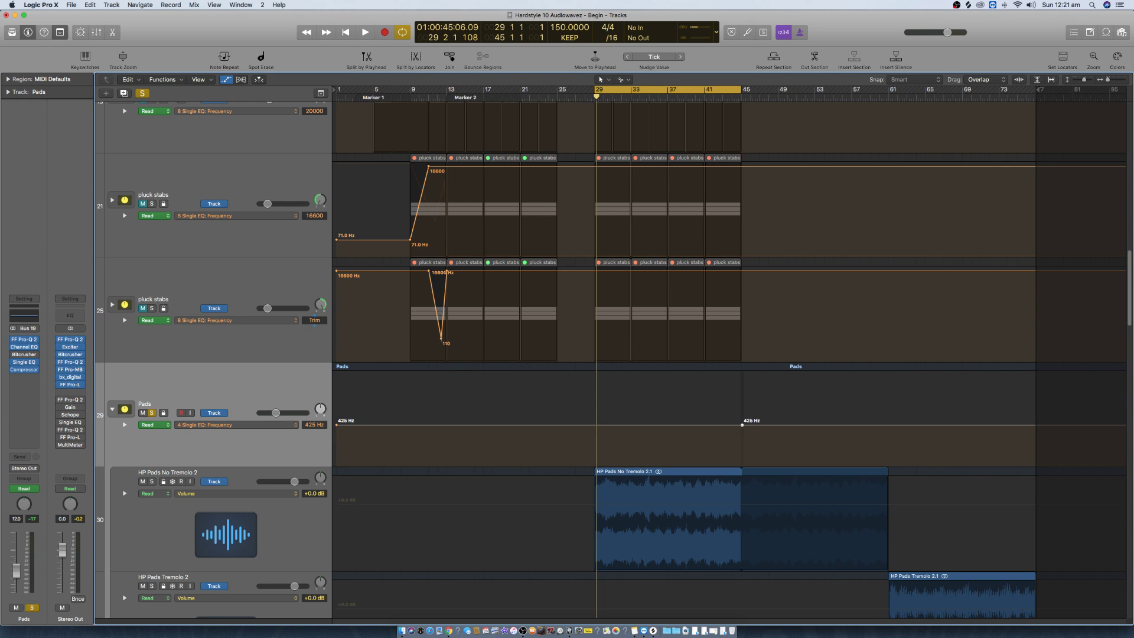
left_click(742, 425)
left_click_drag(742, 425, 741, 425)
left_click(597, 426)
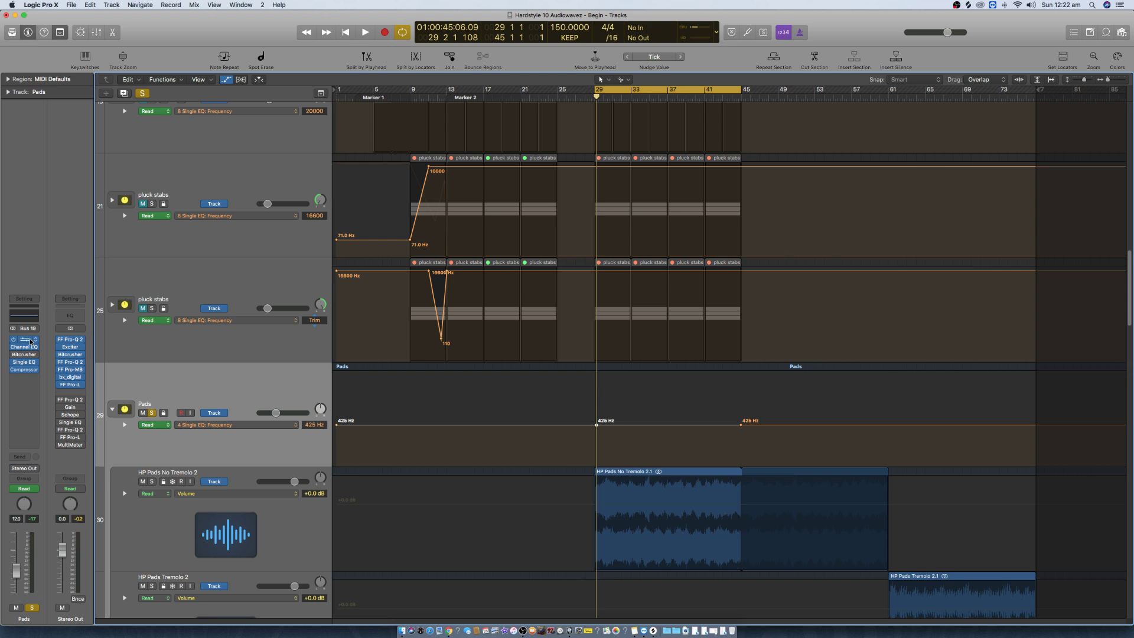
Step: Enable Freeze on the HP Pads No Tremolo 2 and HP Pads Tremolo 2 tracks, and reselect the Pads stack
scroll(254, 585, "down", 2)
left_click(246, 581)
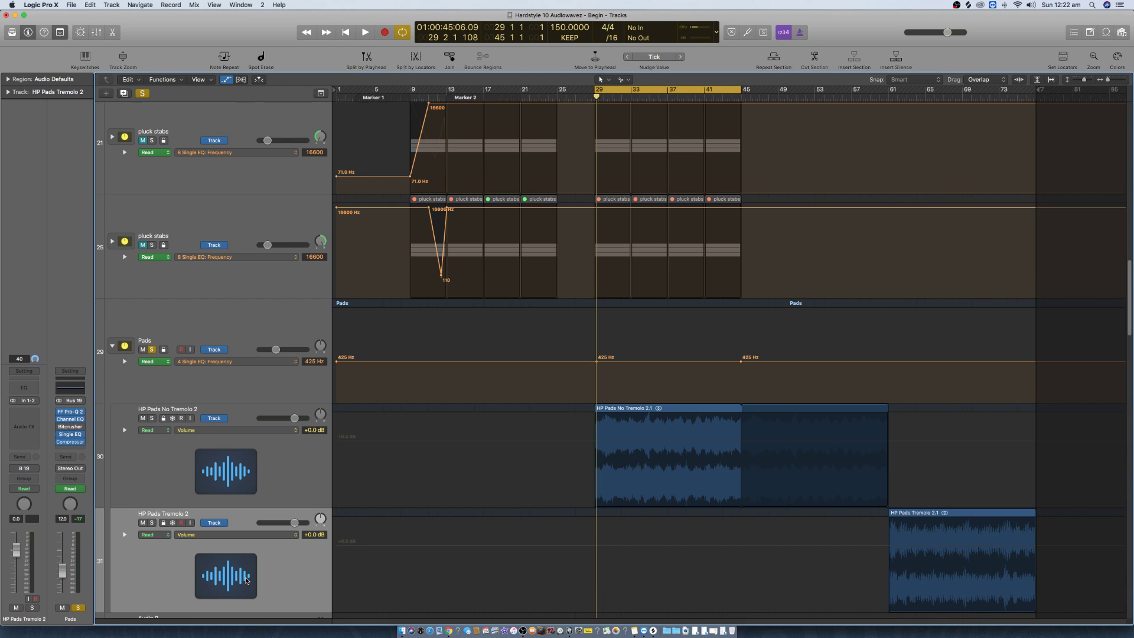
left_click(277, 466)
left_click(274, 563)
left_click(280, 497)
left_click(284, 569)
left_click(279, 485)
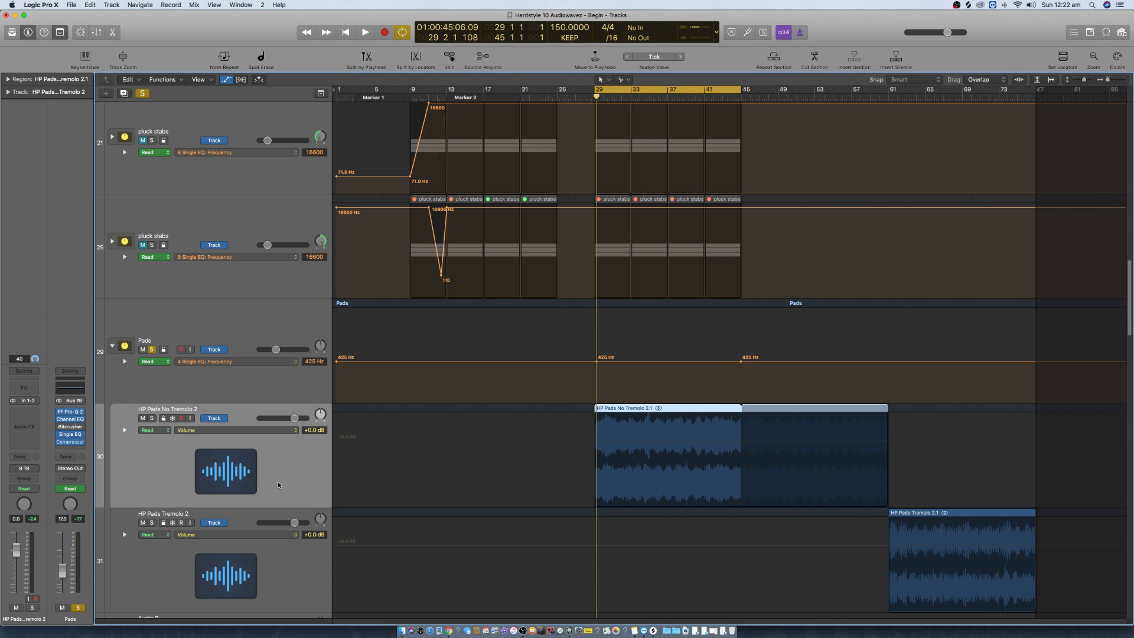
left_click(173, 418)
left_click(173, 523)
left_click(231, 332)
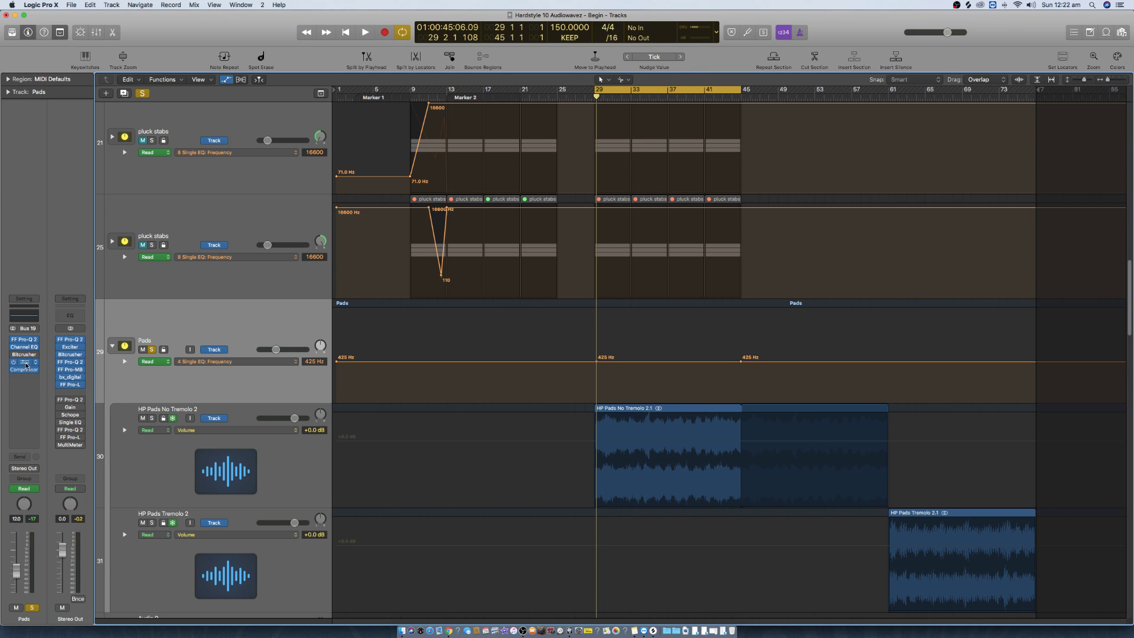
Step: Open the Pads Single Band EQ and raise its Frequency automation from bar 29 to 10200 Hz just before bar 45, ending at 20000 Hz
left_click(24, 362)
left_click_drag(742, 363, 741, 325)
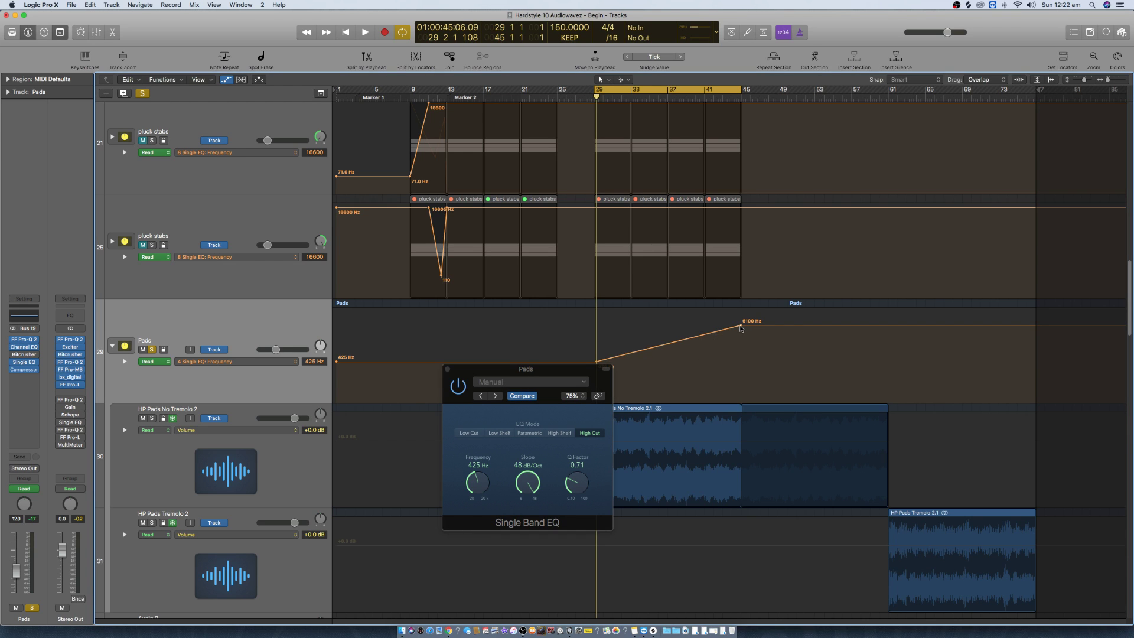
left_click_drag(742, 328, 745, 314)
scroll(747, 324, "up", 10)
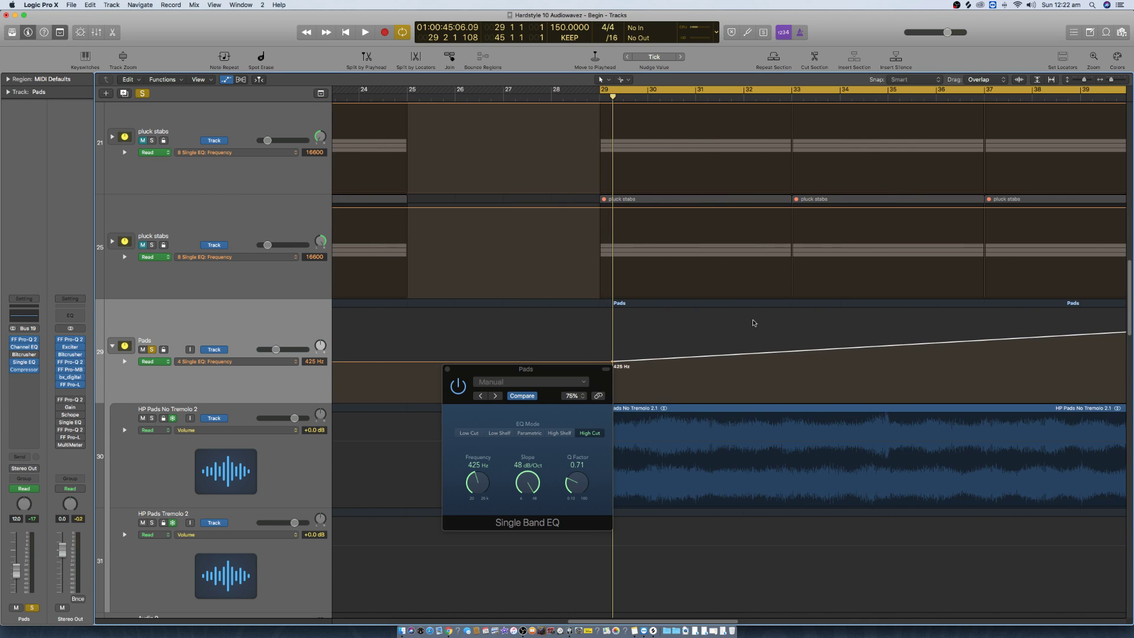
scroll(751, 325, "down", 5)
scroll(750, 325, "right", 5)
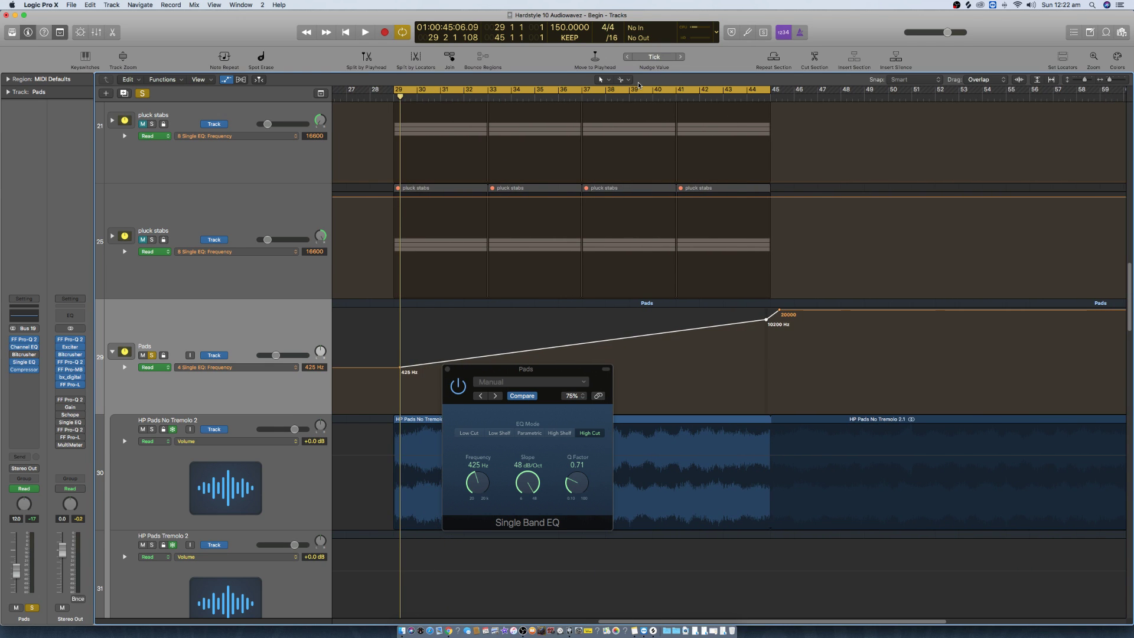
Step: Bend the short rise from 10200 to 20000 Hz near bar 45 using the Automation Curve Tool, and return to the Pointer Tool
key("t")
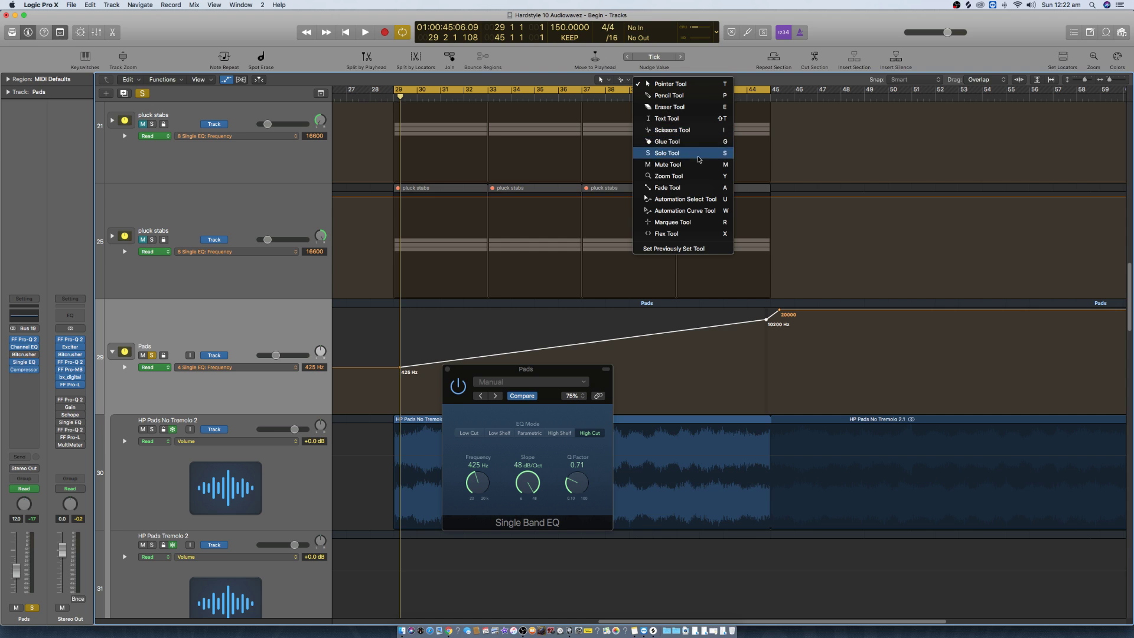
left_click(698, 210)
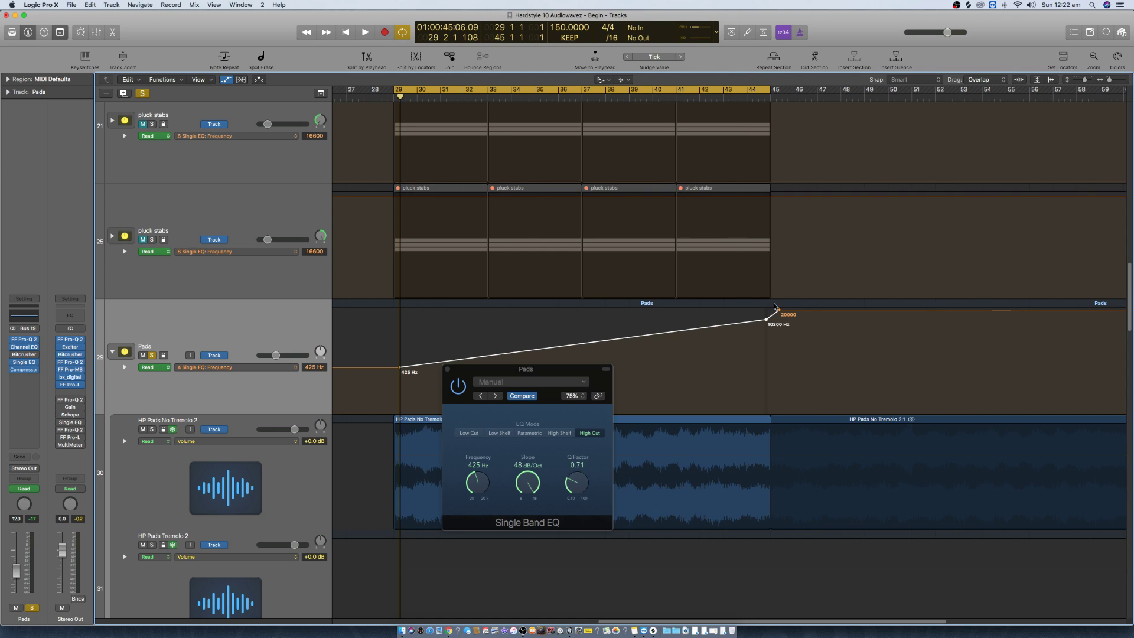
key("t")
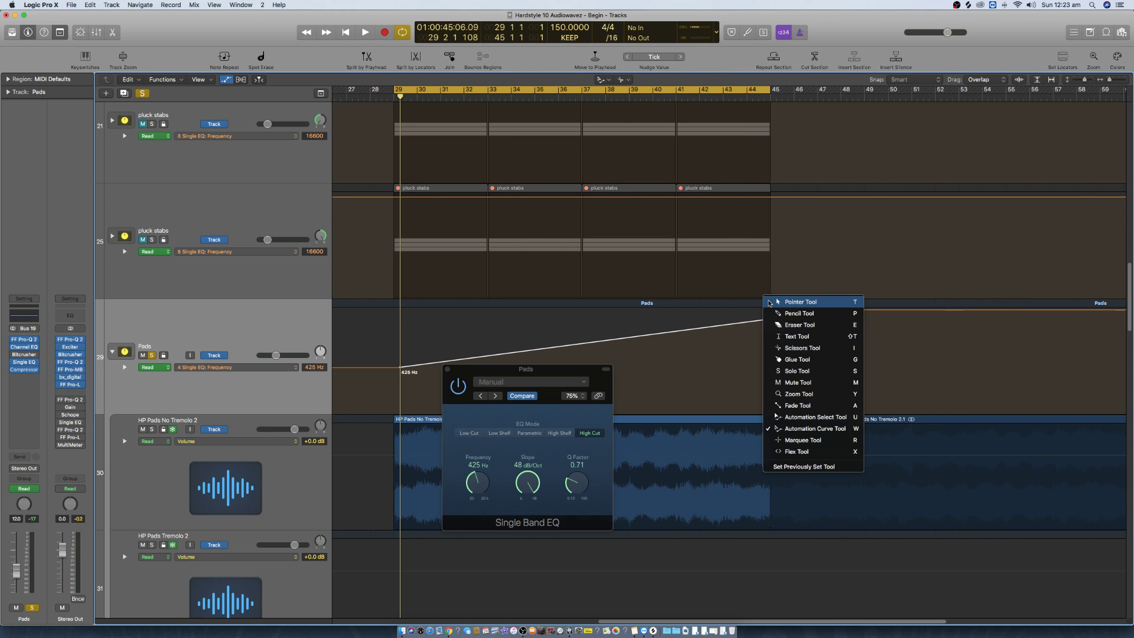
left_click(799, 302)
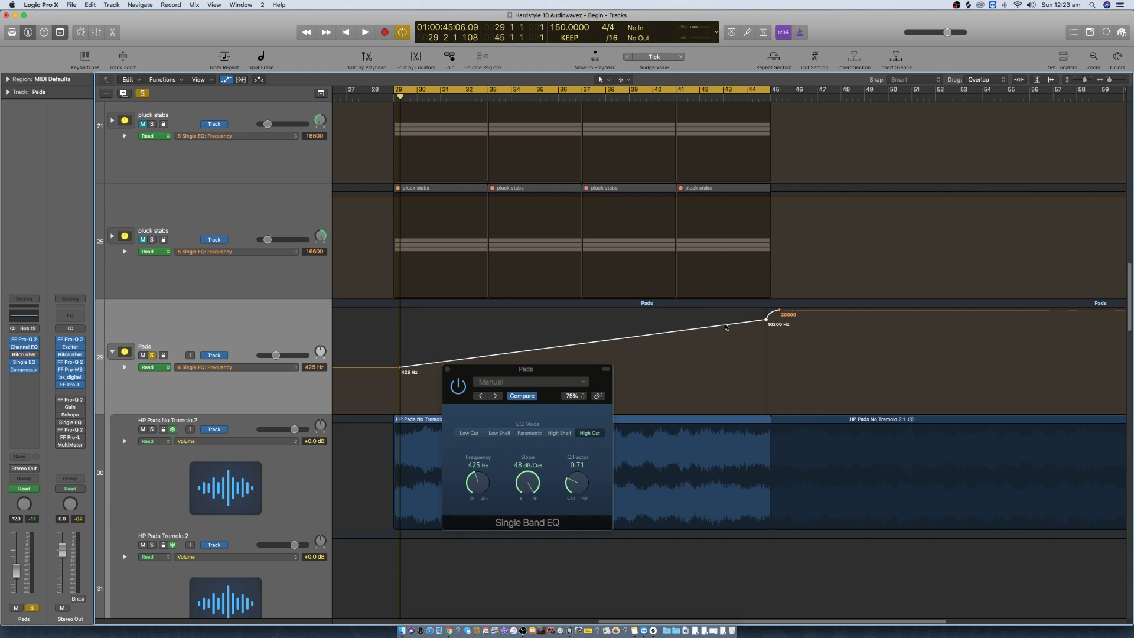
Step: Curve the long Frequency ramp between bar 29 and bar 45 downward with the Automation Curve Tool so it rises slowly at first
key("t")
left_click(768, 452)
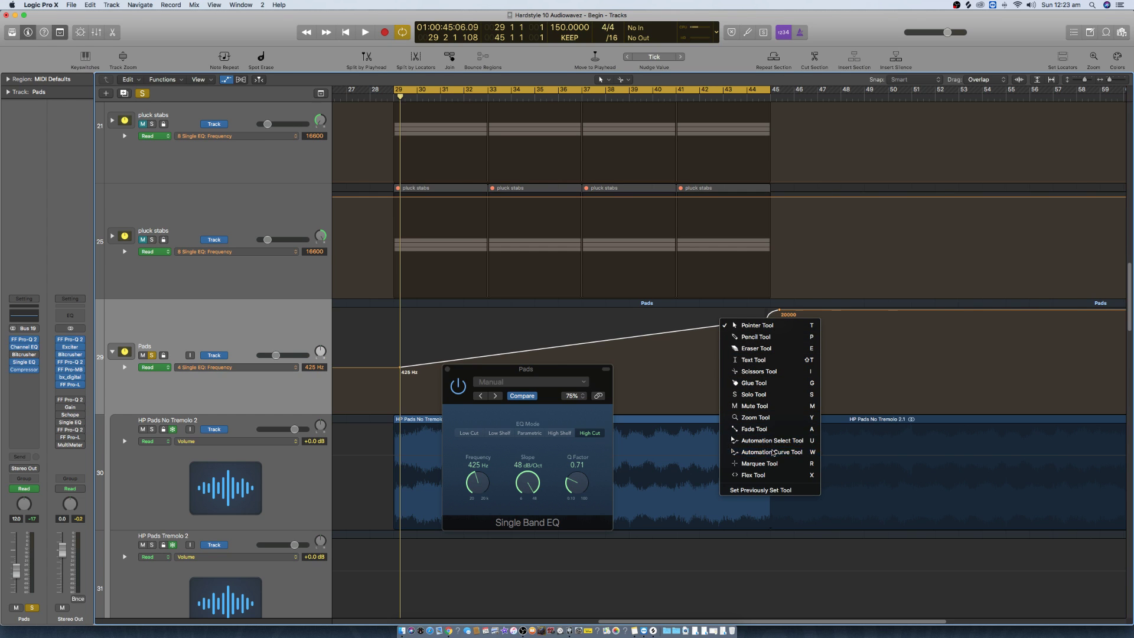
left_click_drag(694, 342, 694, 348)
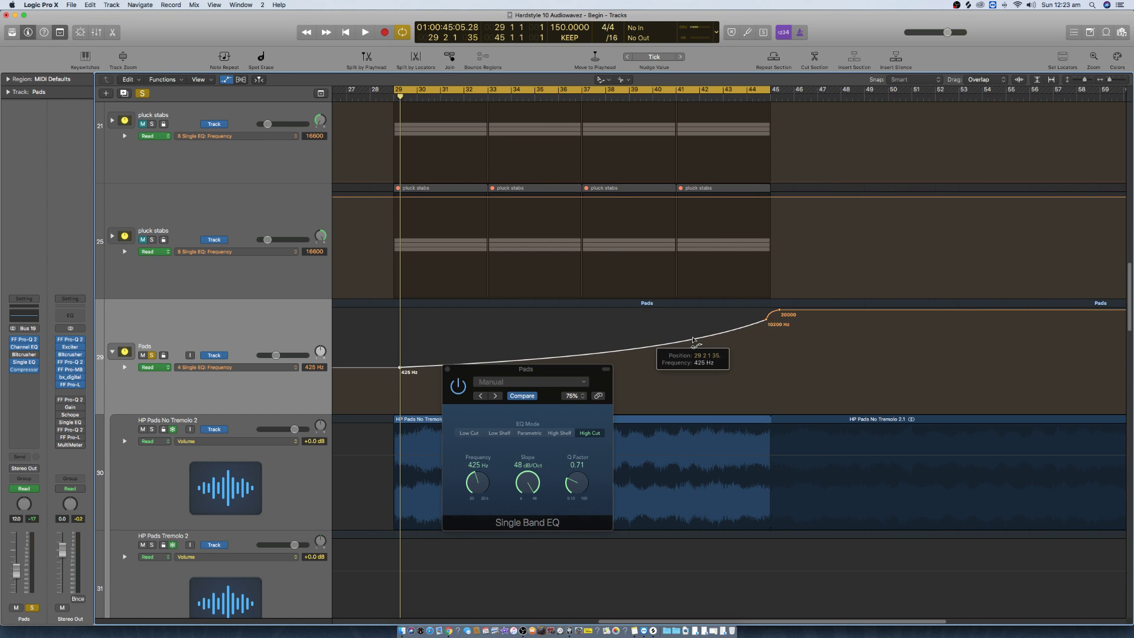
left_click_drag(694, 347, 695, 347)
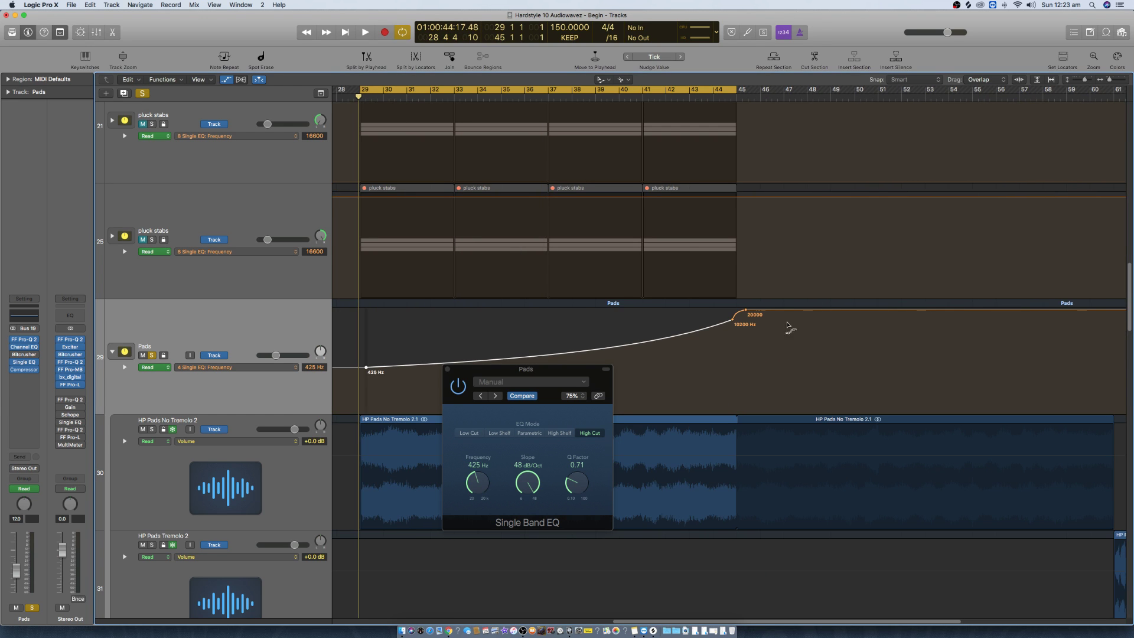
Step: Extend the cycle range to bar 49 and play the sweep while watching the Stereo Out channel's FabFilter Pro-Q 2 analyzer
left_click_drag(732, 88, 823, 98)
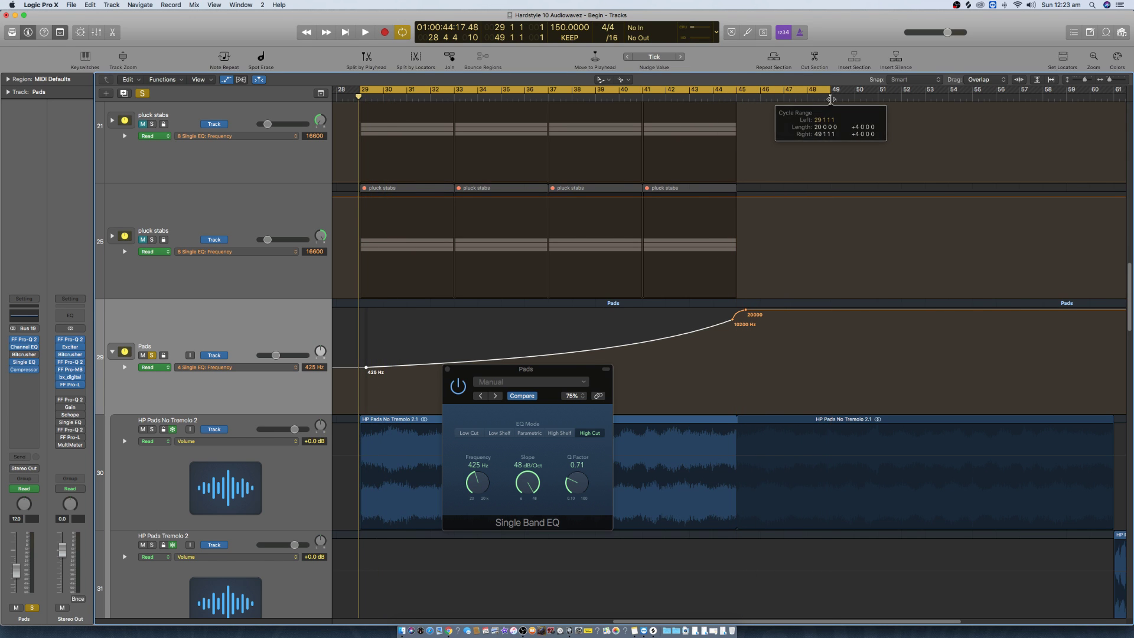
key("space")
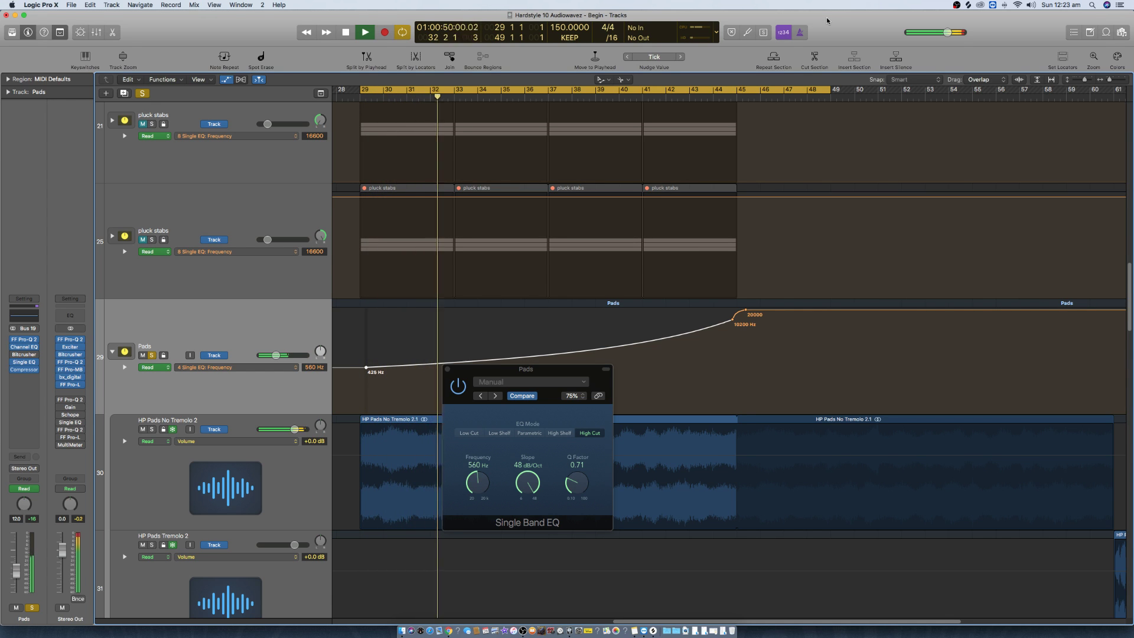
left_click(70, 400)
left_click_drag(644, 142, 618, 360)
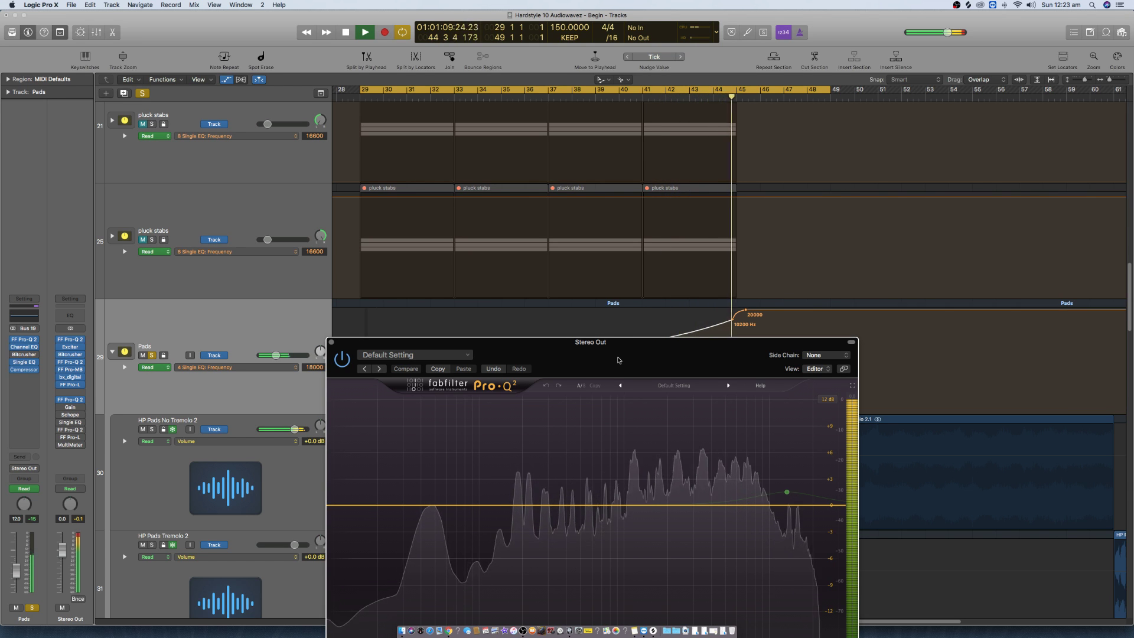
key("space")
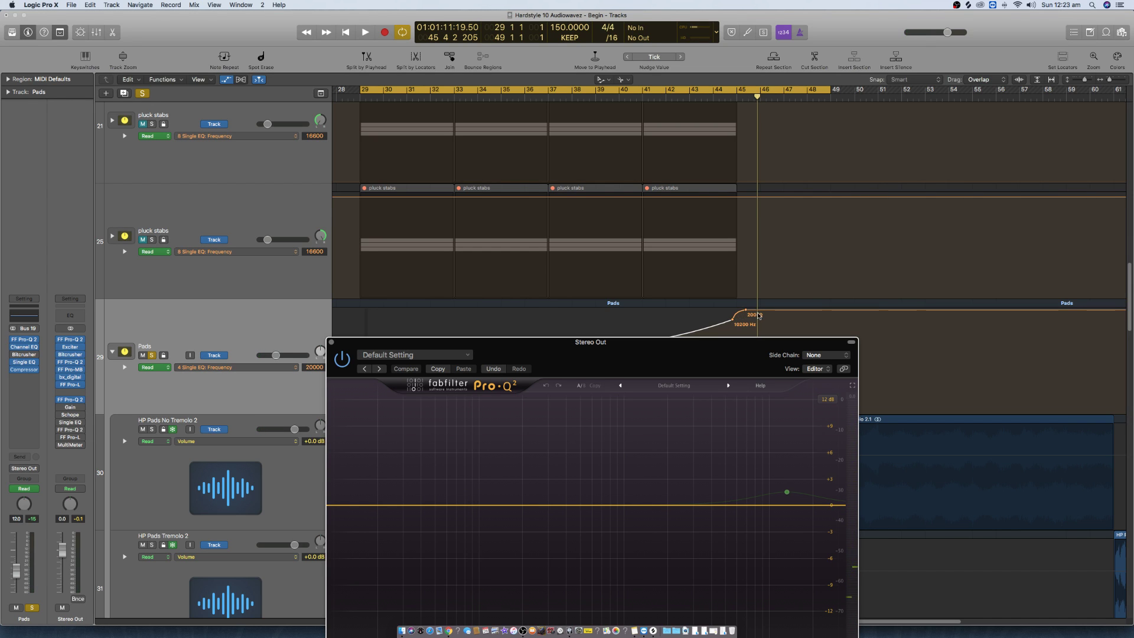
left_click(303, 335)
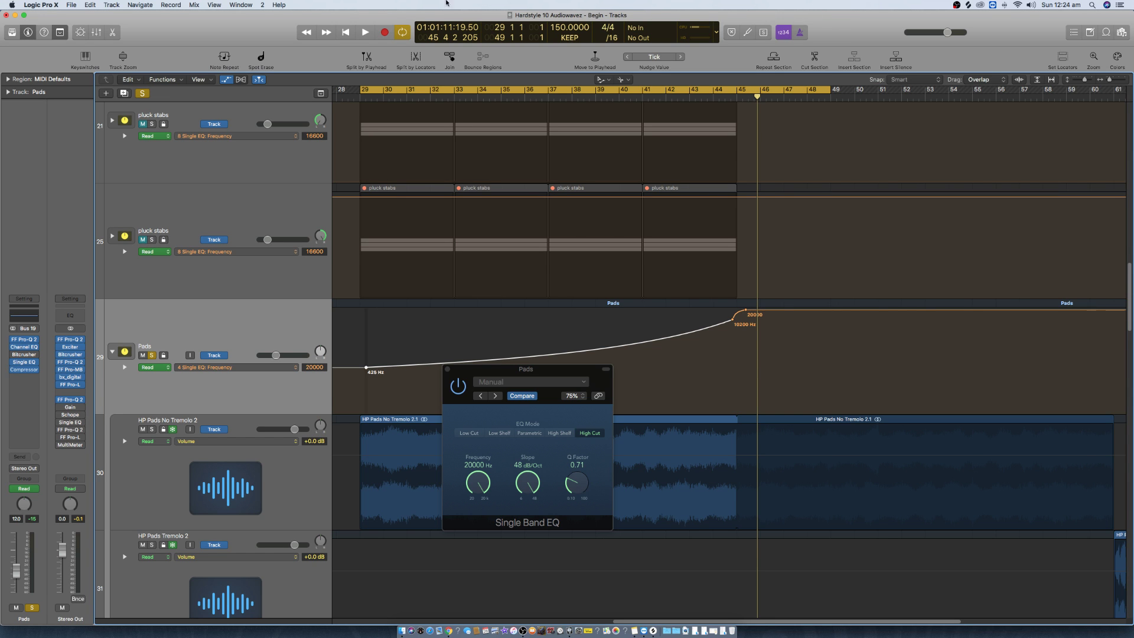
Step: Hide the automation, collapse the Pads stack, and close its Single Band EQ window
left_click(228, 80)
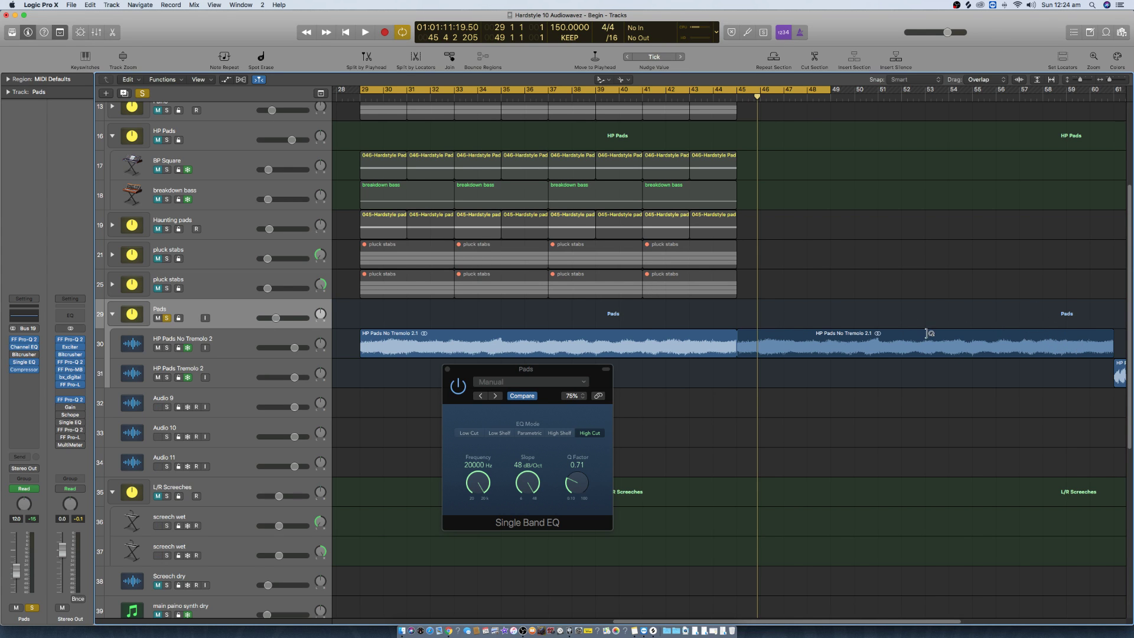
left_click(112, 316)
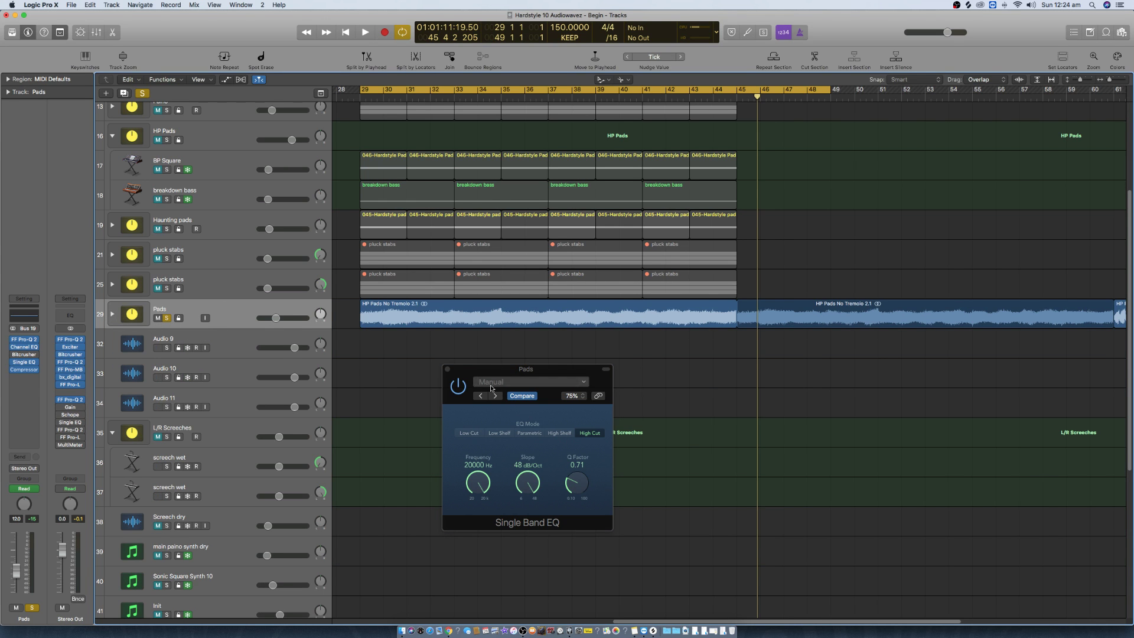
left_click(447, 368)
Step: Move the Pads stack directly below the Plucks stack and enlarge the track heights
key("z")
key("super+Up")
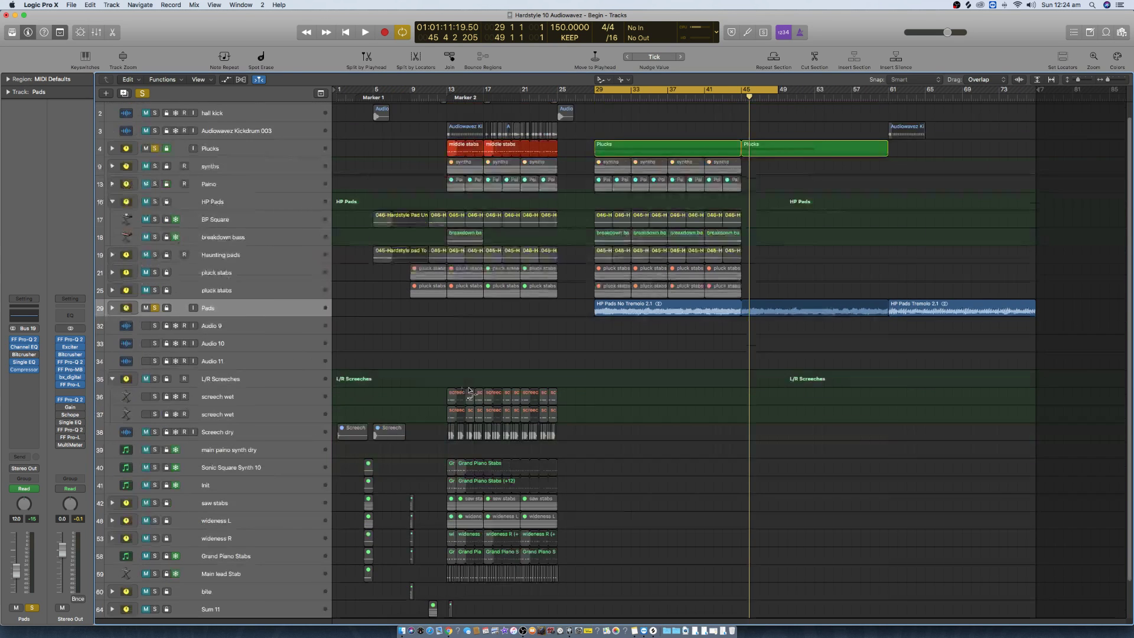
left_click_drag(271, 306, 270, 171)
key("super+Down")
key("super+Down")
key("super+Down")
key("super+Down")
key("super+Down")
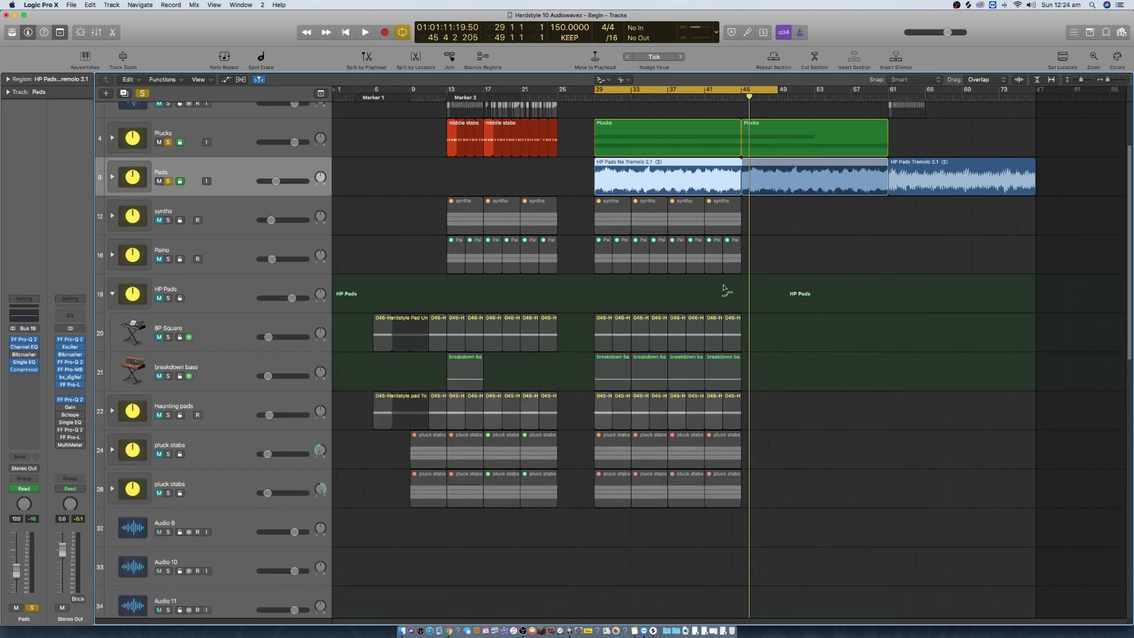
Step: Collapse the HP Pads stack, expand the Haunting pads stack, and solo it for a short playback
key("super+Right")
key("super+Right")
key("super+Left")
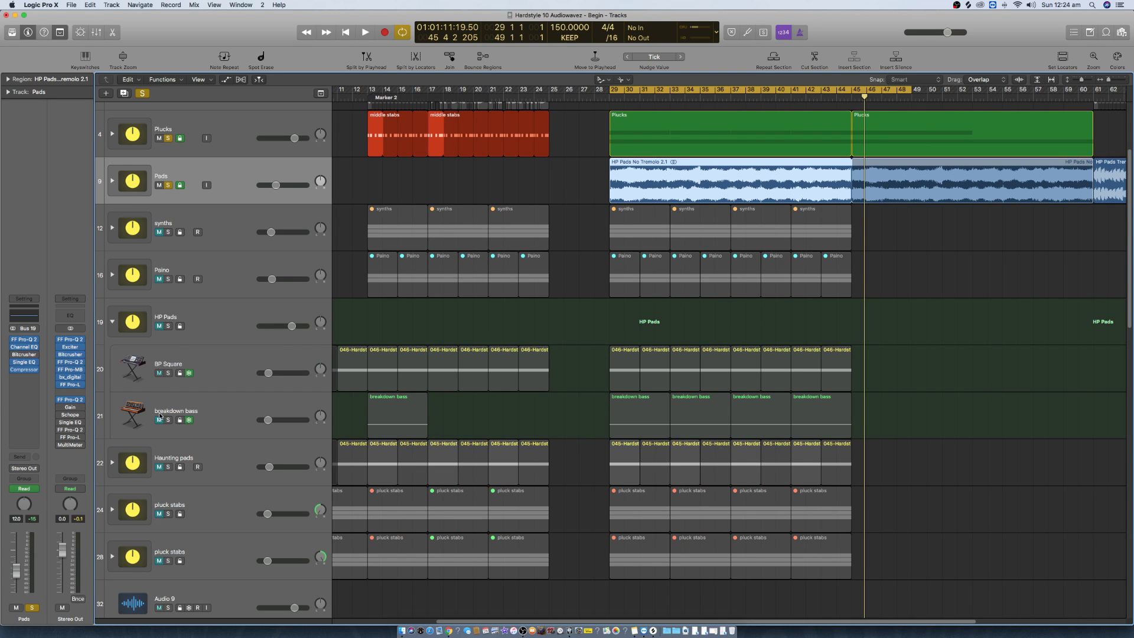
left_click(113, 322)
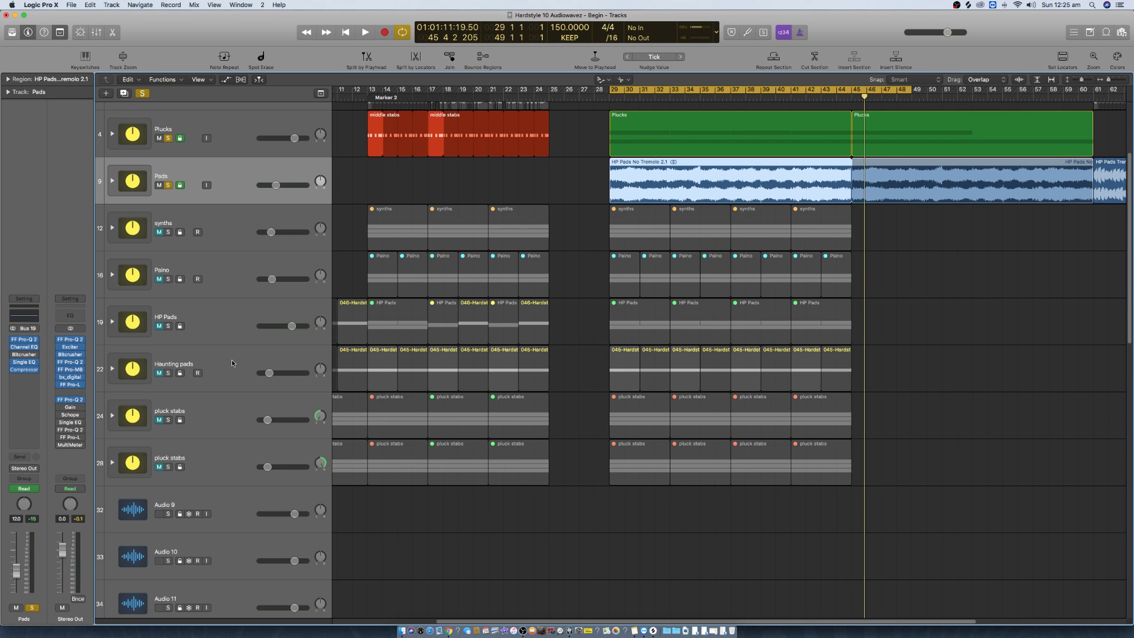
left_click(113, 369)
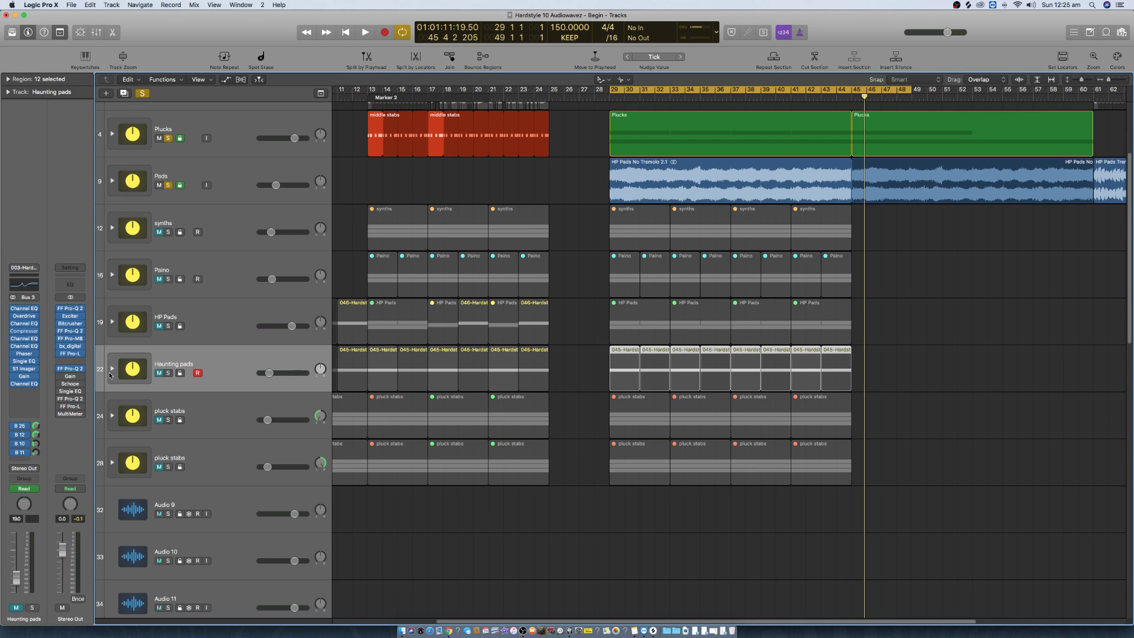
left_click(168, 373)
key("space")
key("space")
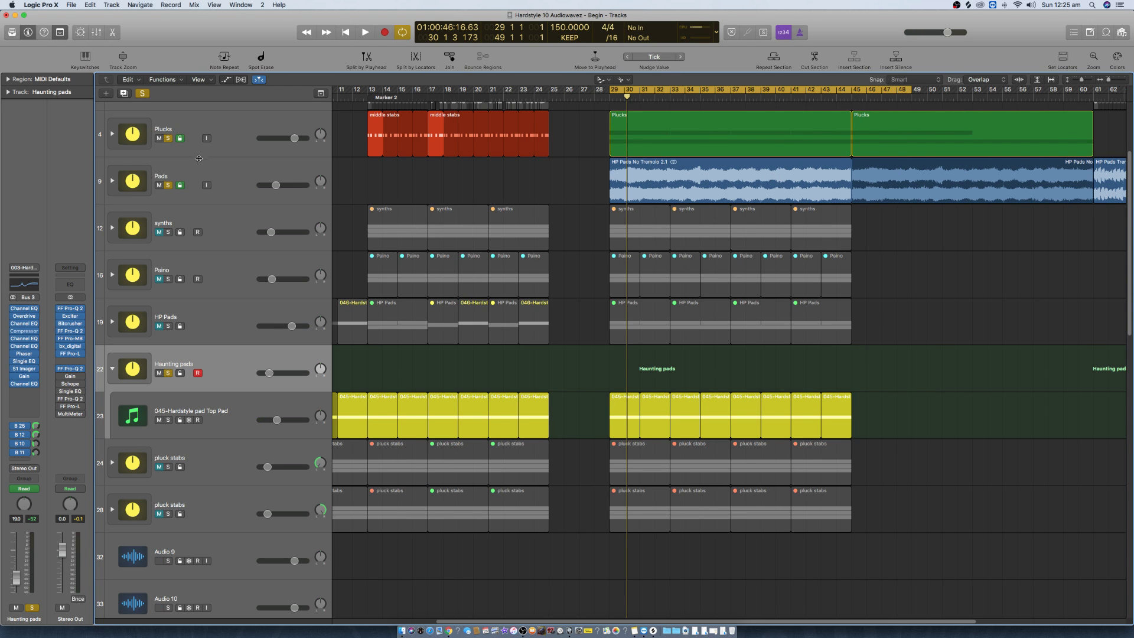
Step: Unsolo the Plucks and Pads stacks and audition the Haunting pads on their own
scroll(198, 157, "up", 1)
left_click(168, 175)
left_click(168, 223)
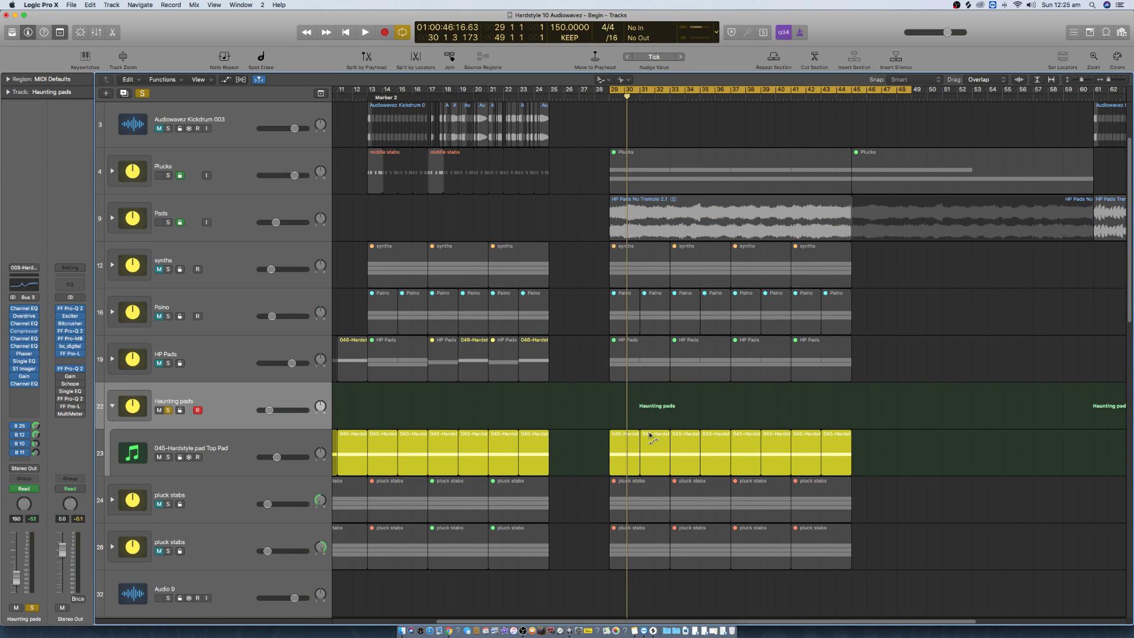
scroll(650, 437, "down", 2)
key("space")
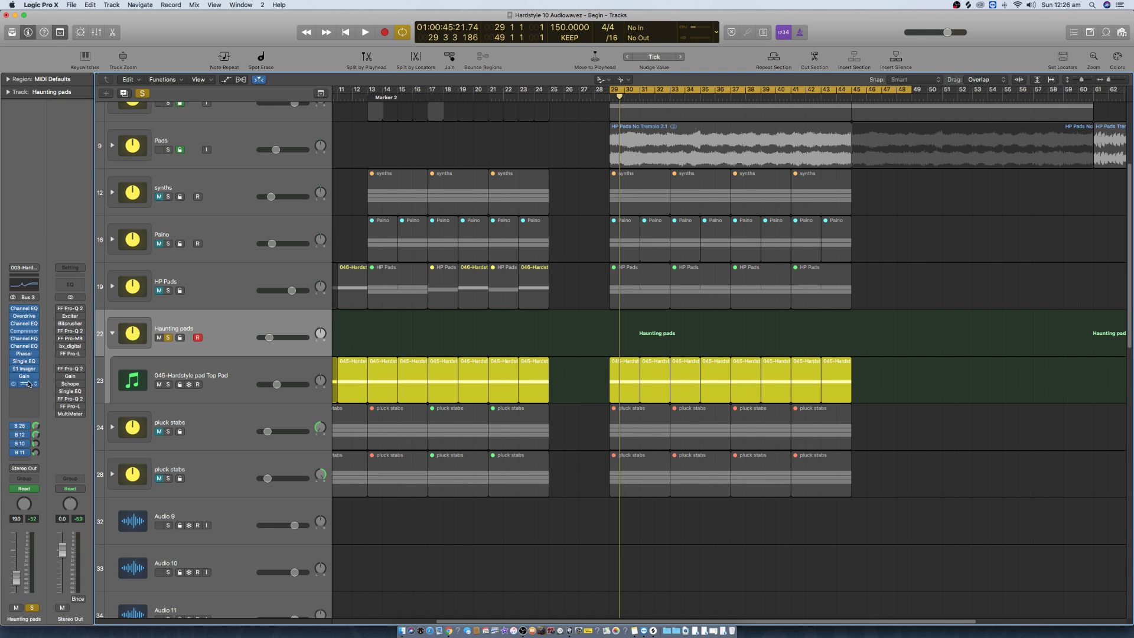
Step: Bounce the soloed Haunting pads for bars 29 to 49 into the Bounces folder as Haunting Pad Tremolo
left_click(71, 5)
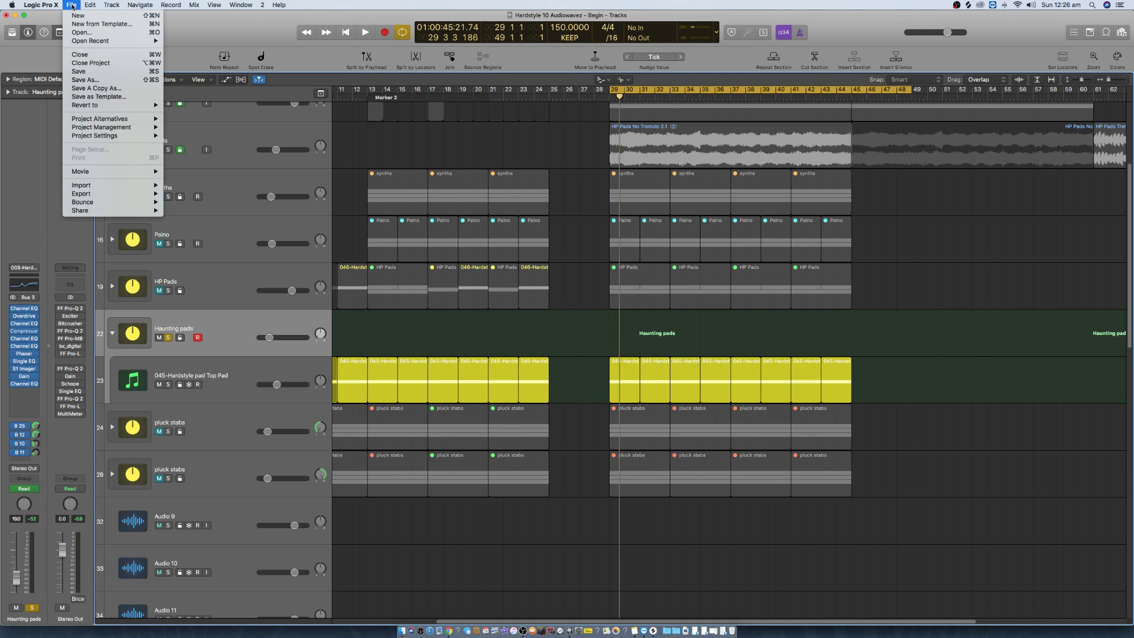
mouse_move(119, 202)
left_click(211, 233)
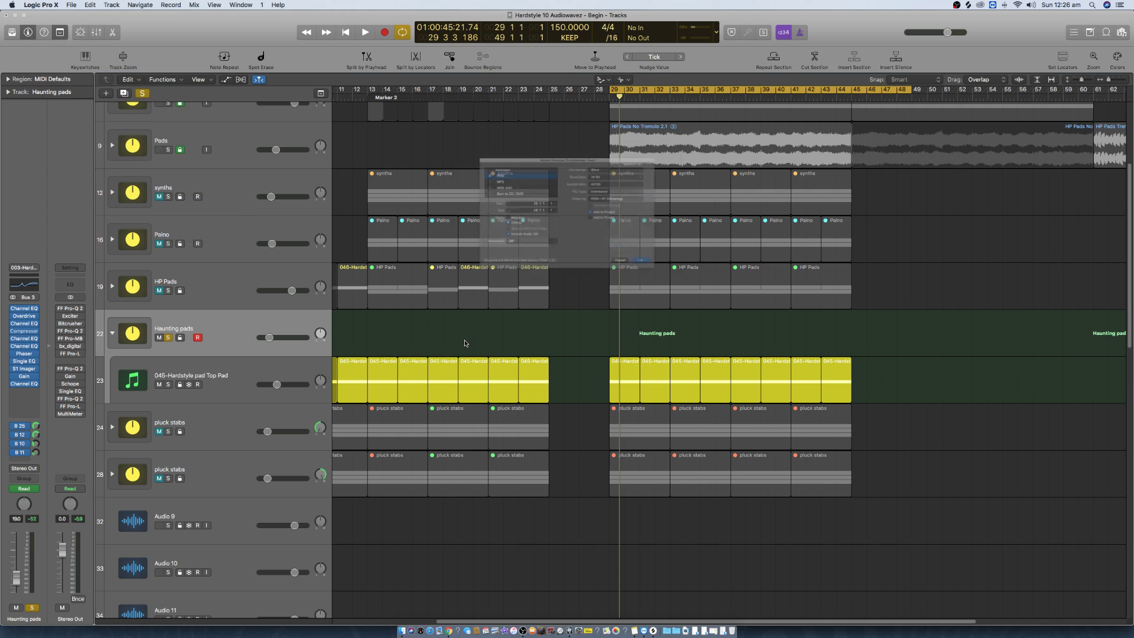
left_click(698, 297)
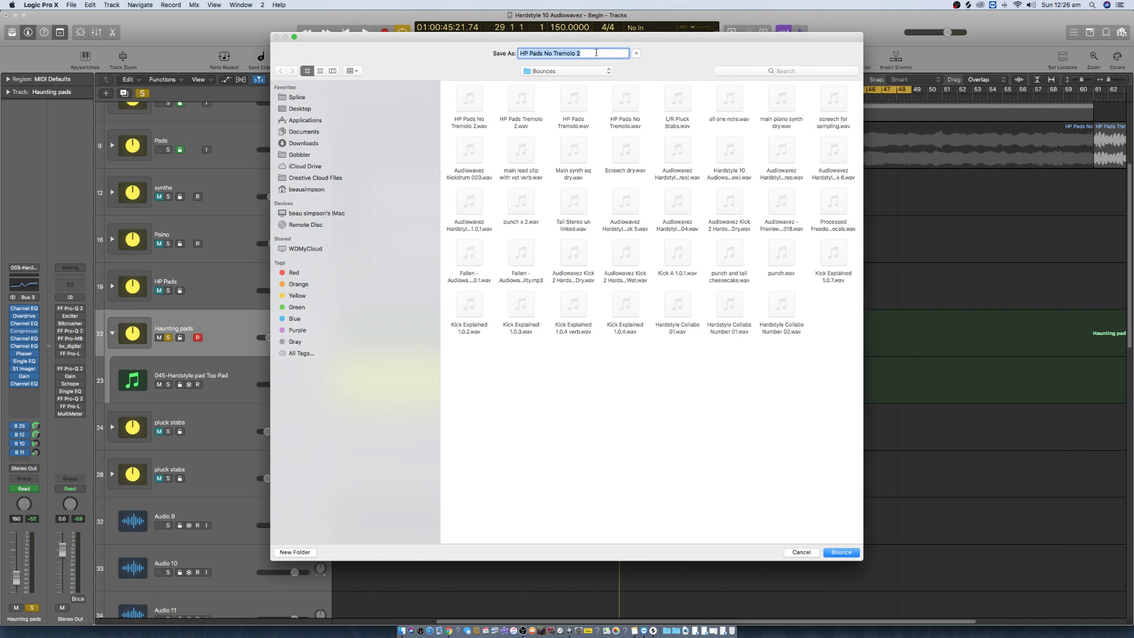
type("Haun")
type("ting Pad Tremo")
key("Return")
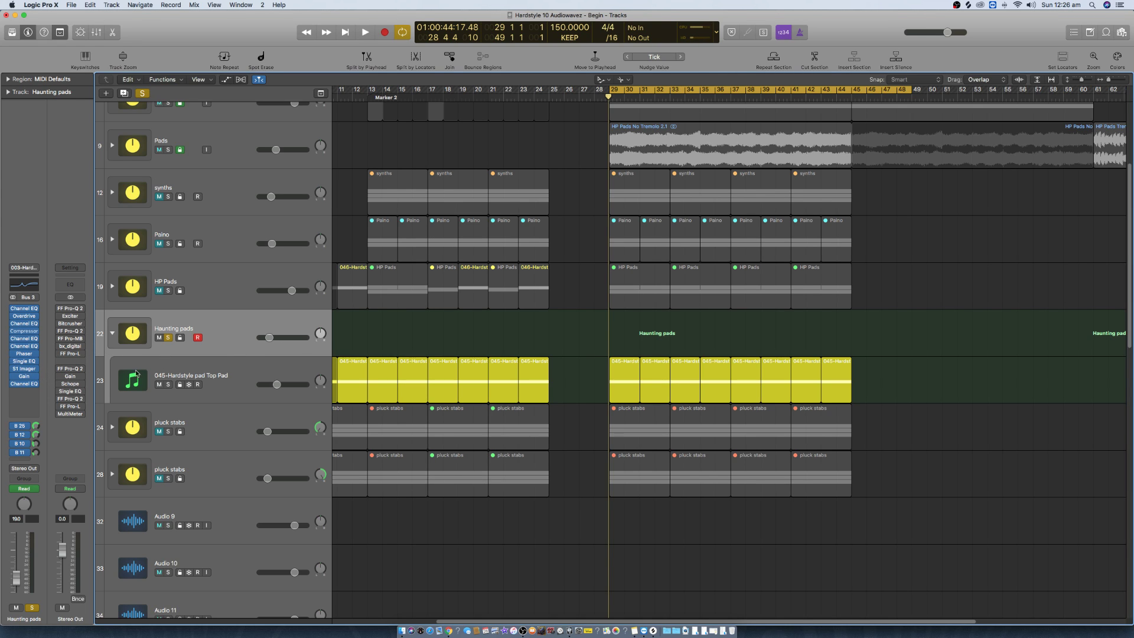
Step: With the top pad's Tremolo bypassed, bounce the Haunting pads again offline as a 24-bit Wave, adding "No" to the file name
key("Down")
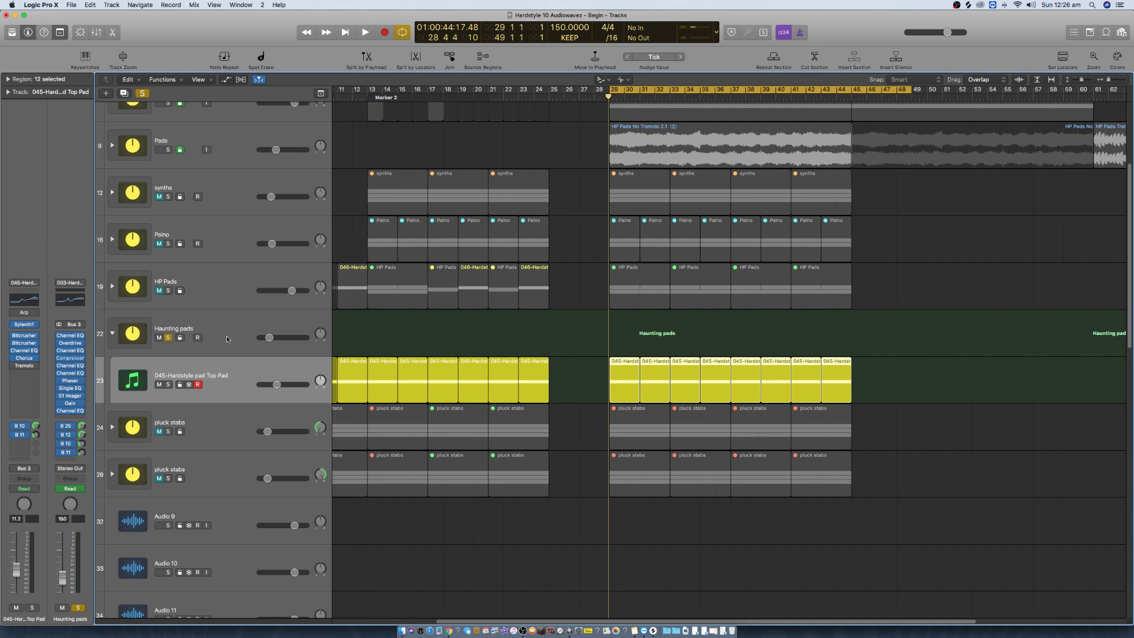
key("Up")
left_click(67, 6)
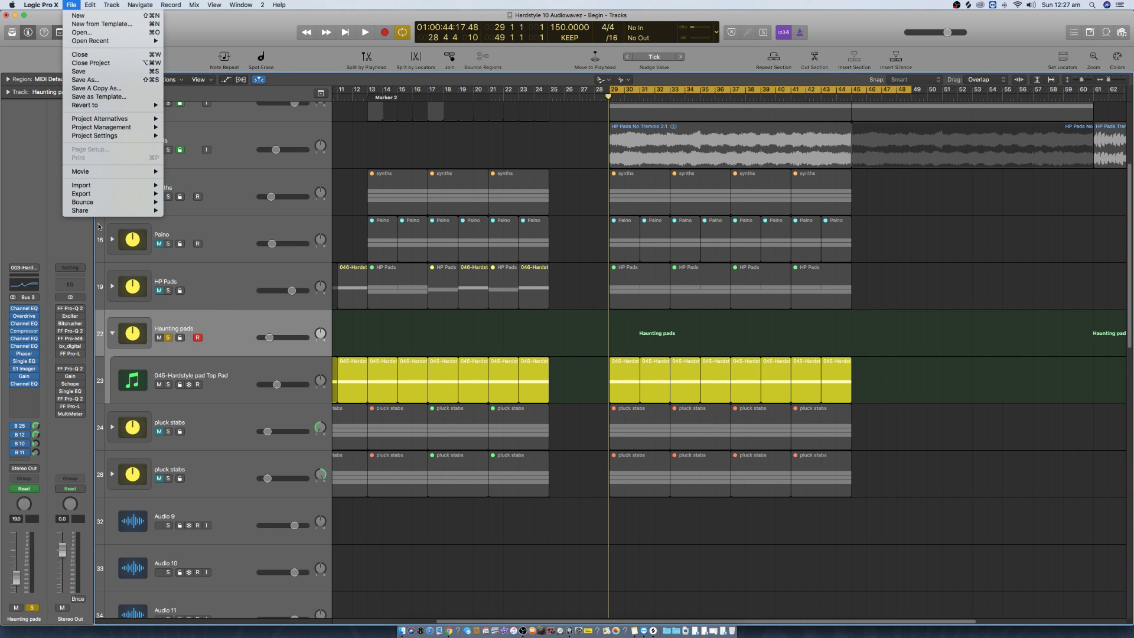
mouse_move(100, 203)
left_click(206, 233)
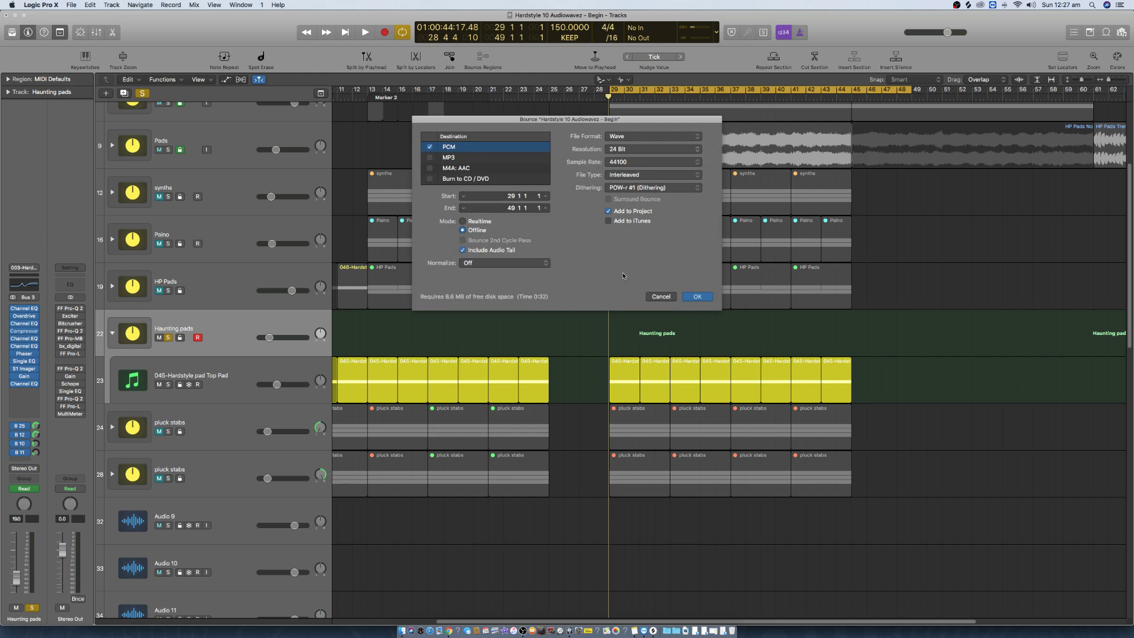
left_click(697, 297)
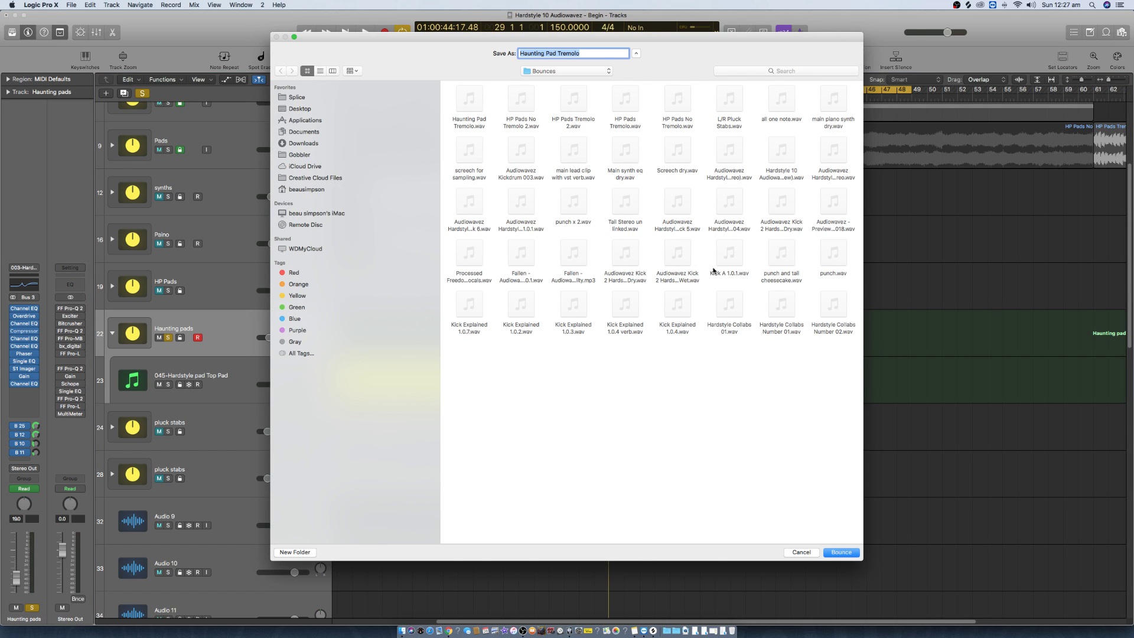
left_click(625, 55)
type("No")
key("Return")
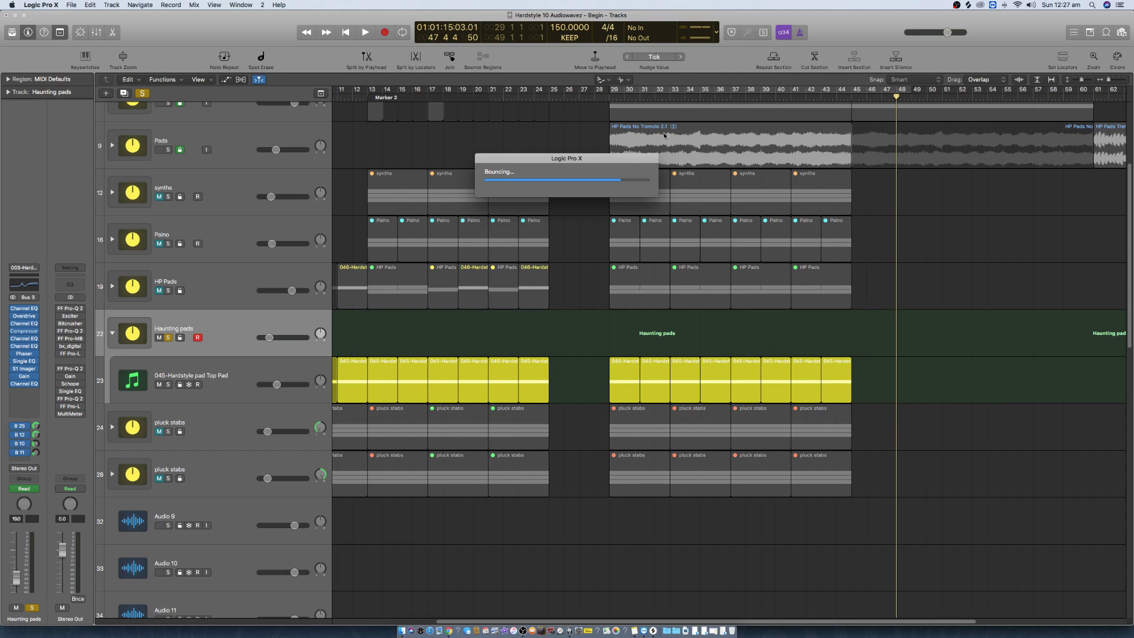
Step: Switch to Chrome to check the YouTube live dashboard, and return to Logic Pro X
left_click(449, 631)
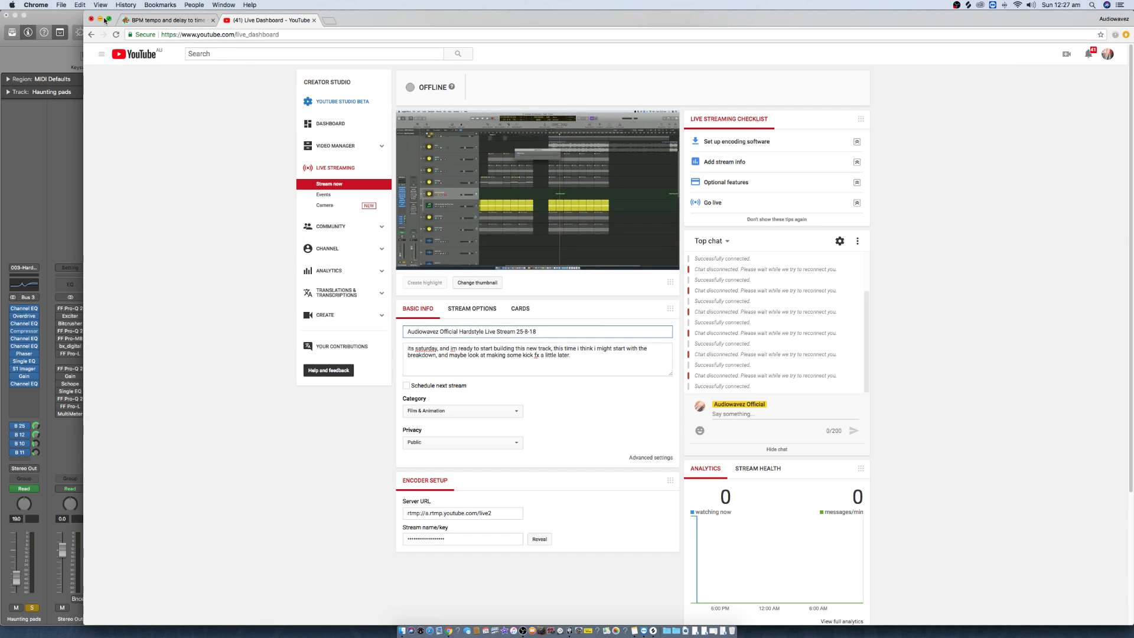
left_click(35, 55)
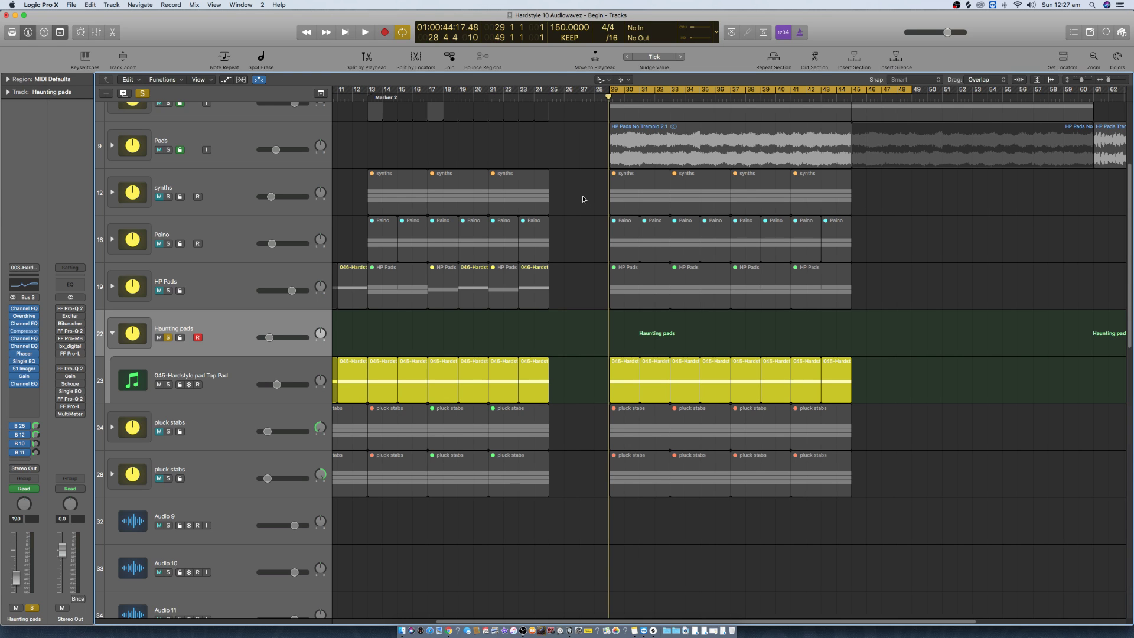
Step: Show the project's audio file list down to the new Haunting Pad bounces
left_click(1123, 33)
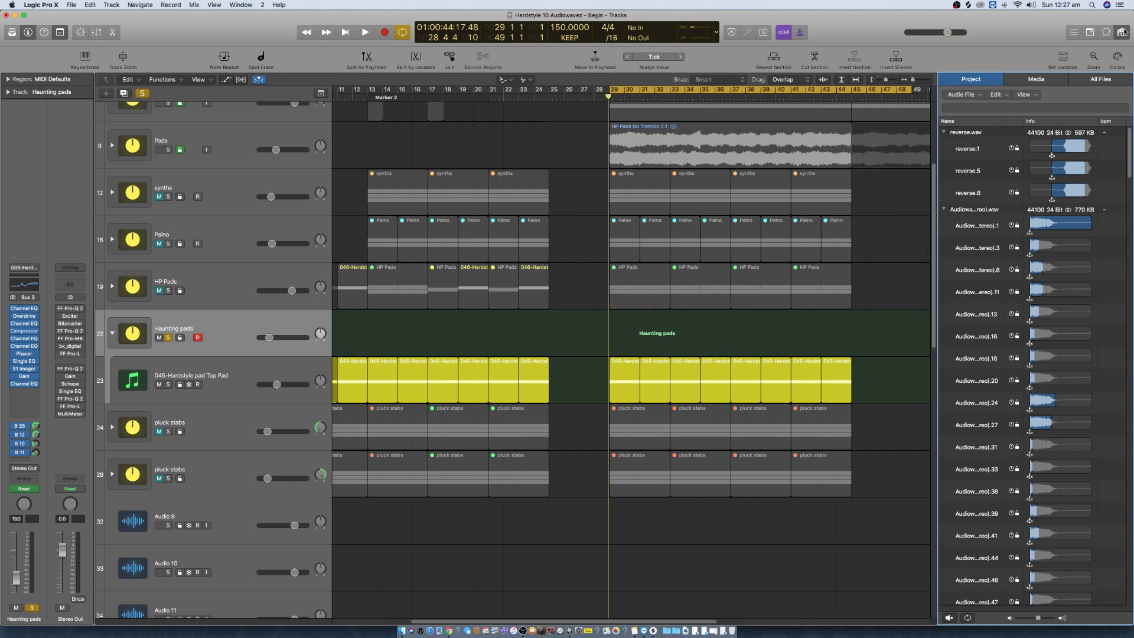
left_click_drag(1130, 143, 1131, 574)
scroll(597, 513, "down", 3)
scroll(595, 497, "up", 1)
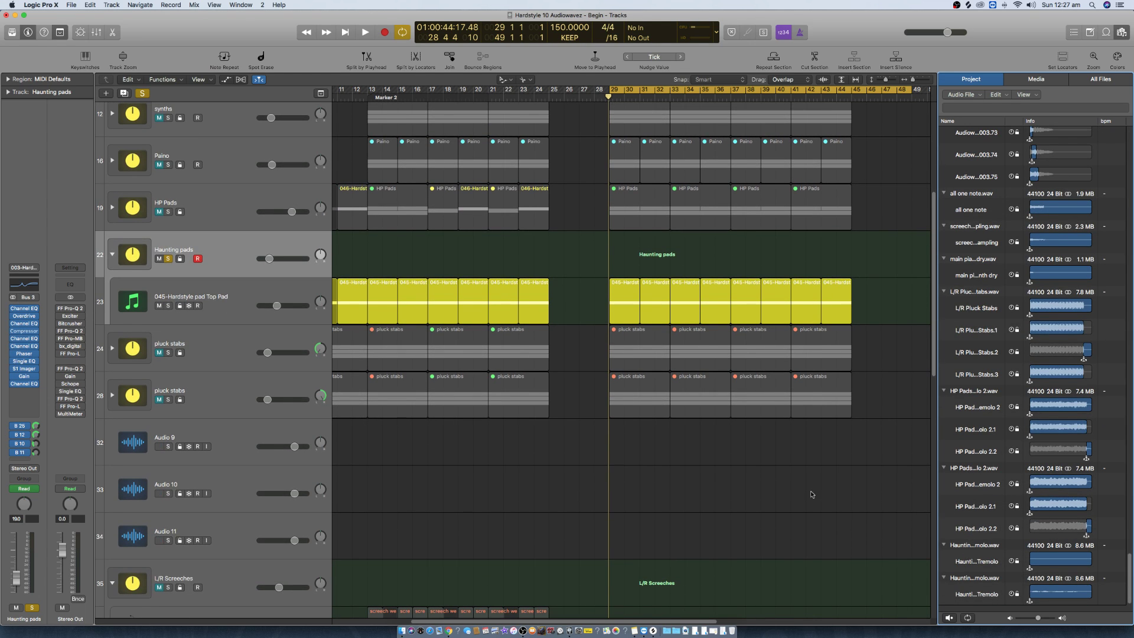
Step: Freeze and mute the 045-Hardstyle pad Top Pad track, and mute, lock and unsolo the Haunting pads stack
left_click(189, 306)
left_click(159, 306)
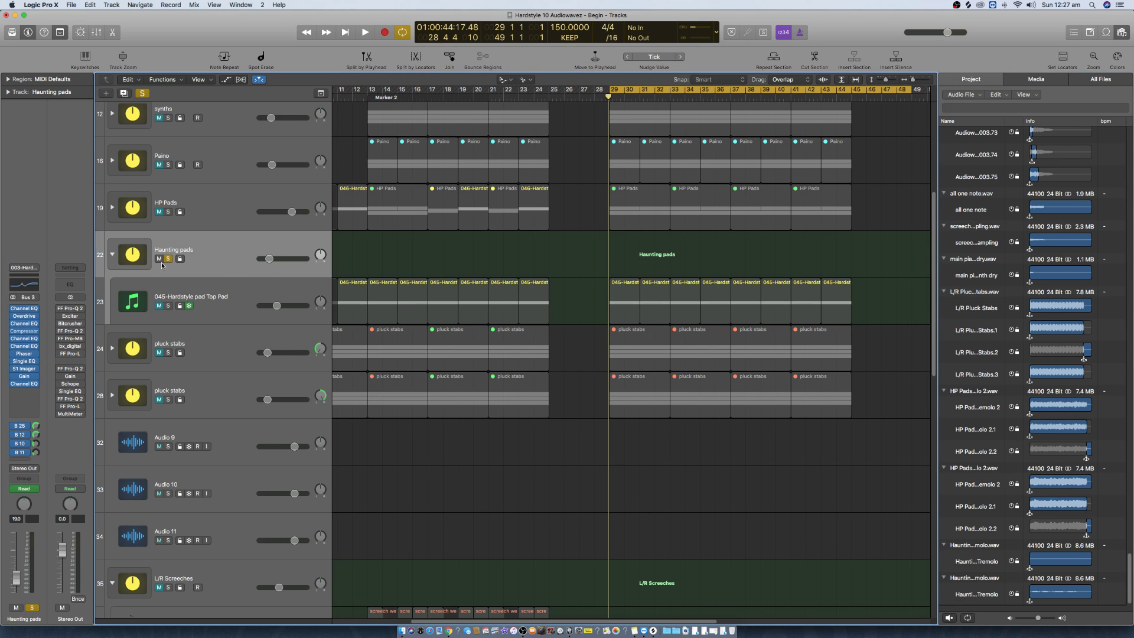
left_click(159, 259)
left_click(180, 259)
key("s")
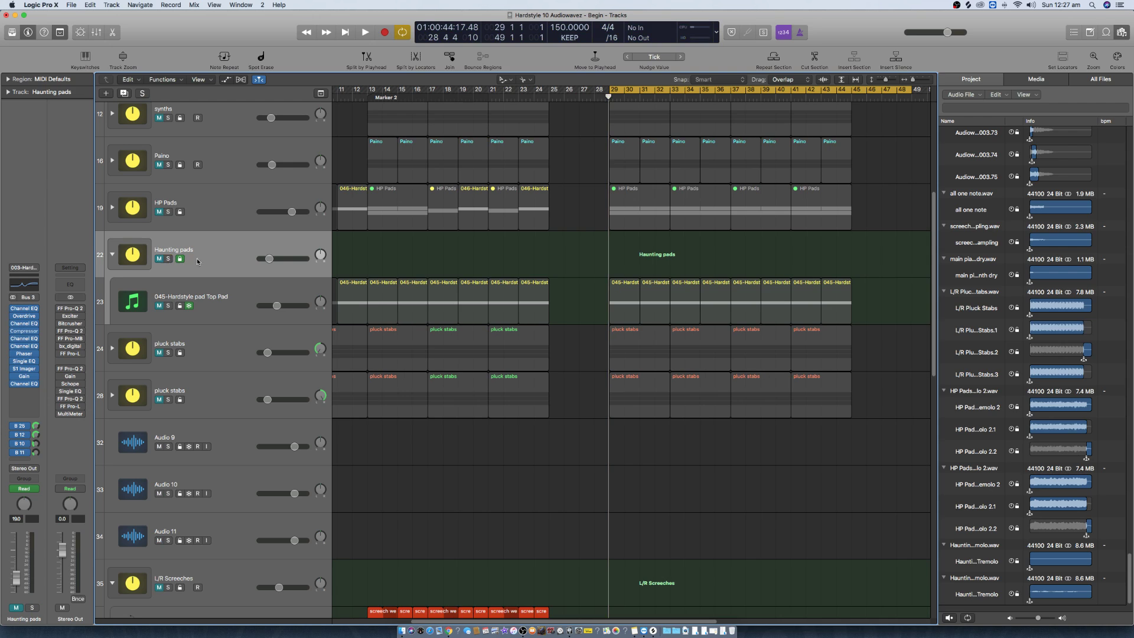
Step: Solo the Audio 9 and Audio 10 tracks and place the Haunting Pad Tremolo bounce on Audio 9 at bar 29
left_click(210, 434)
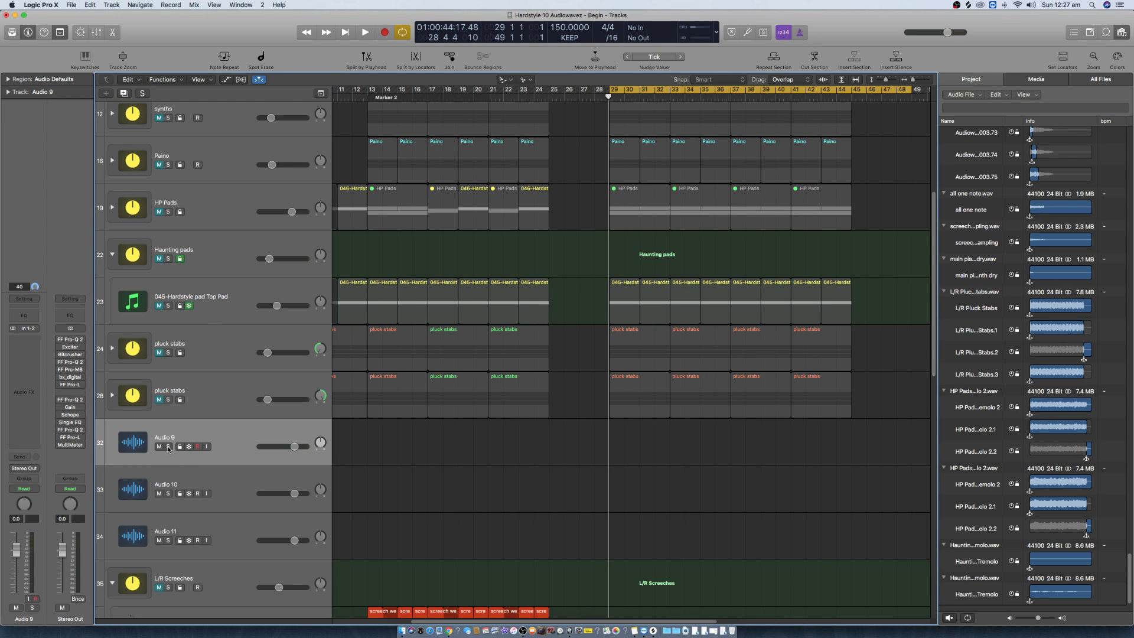
left_click(168, 447)
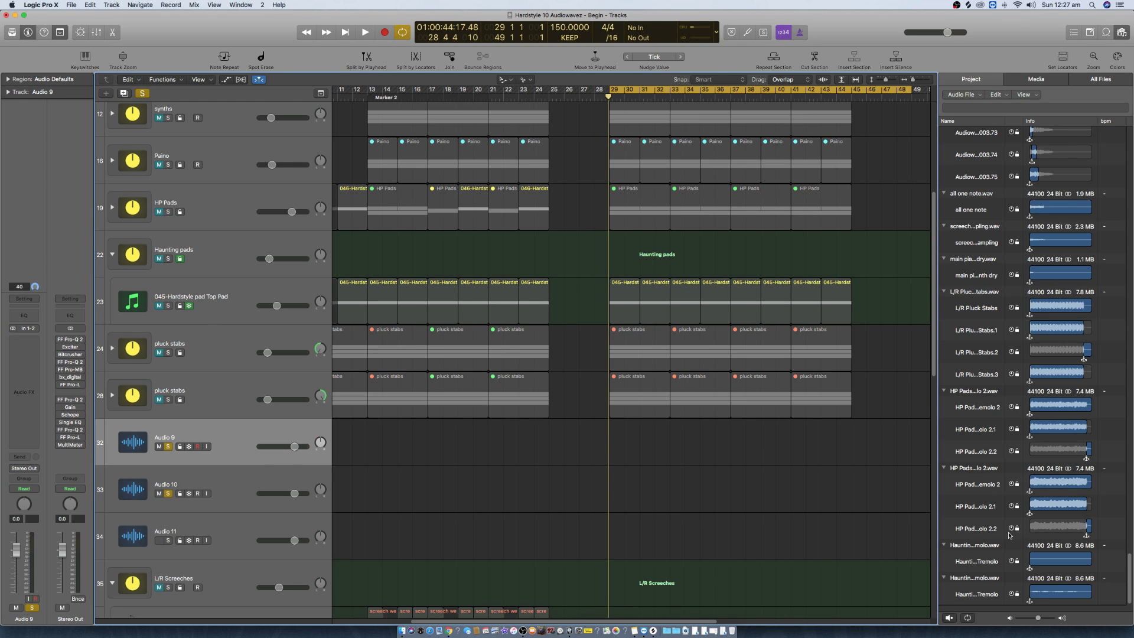
left_click(983, 547)
left_click_drag(983, 549, 611, 423)
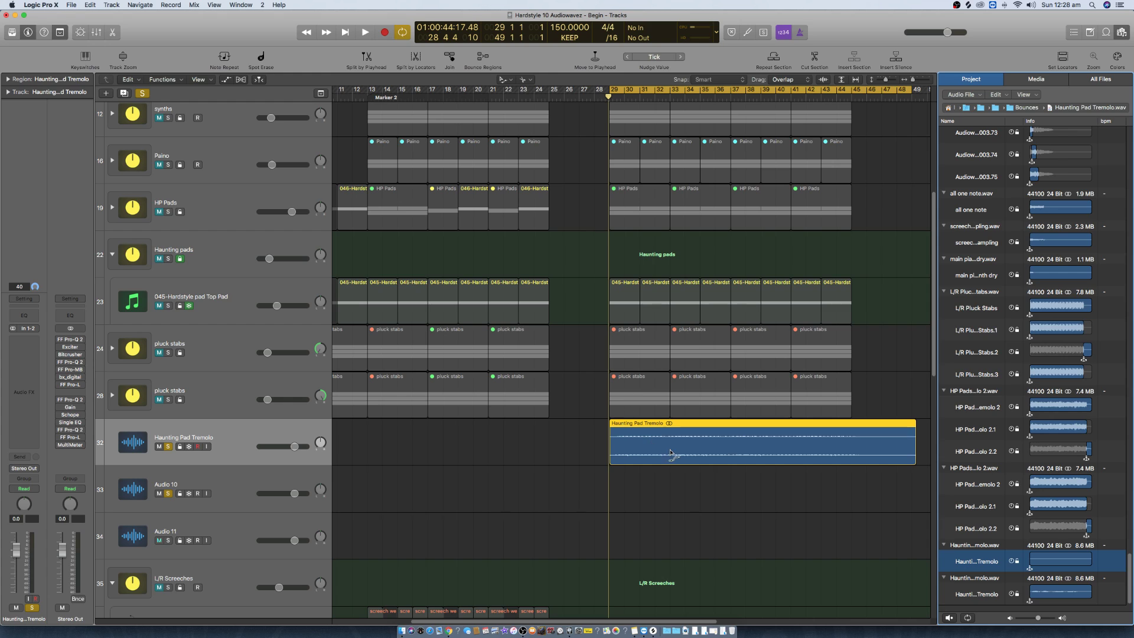
Step: Open the Haunting Pad Tremolo region in the audio file editor and look over its waveform
left_click(534, 436)
key("t")
left_click(681, 434)
double_click(676, 430)
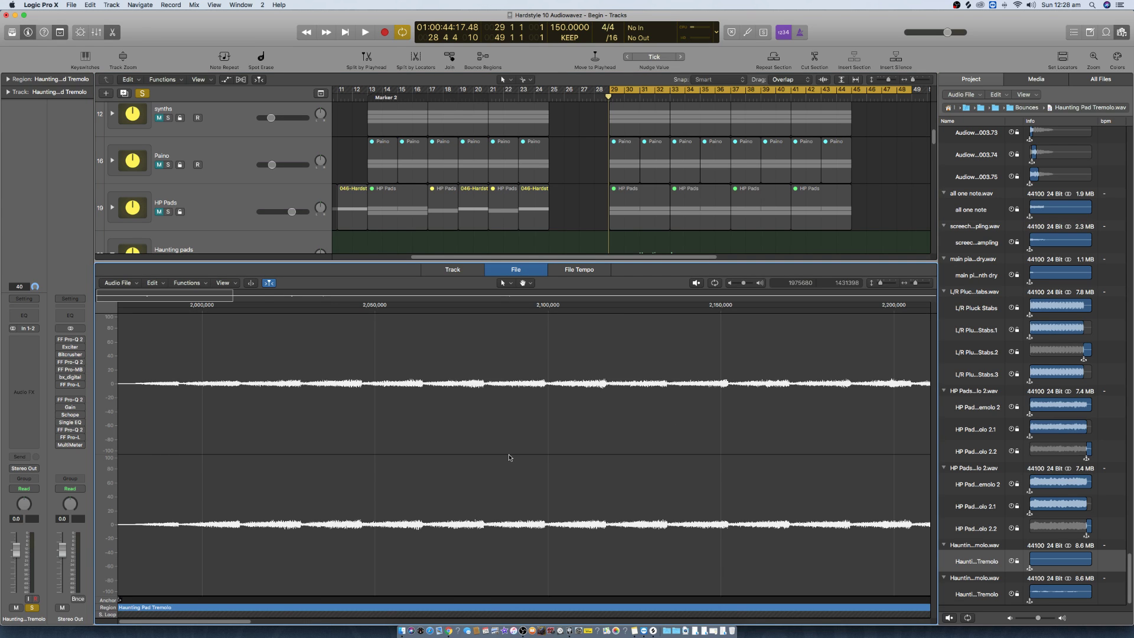
scroll(510, 458, "down", 10)
scroll(504, 459, "up", 10)
scroll(448, 429, "down", 2)
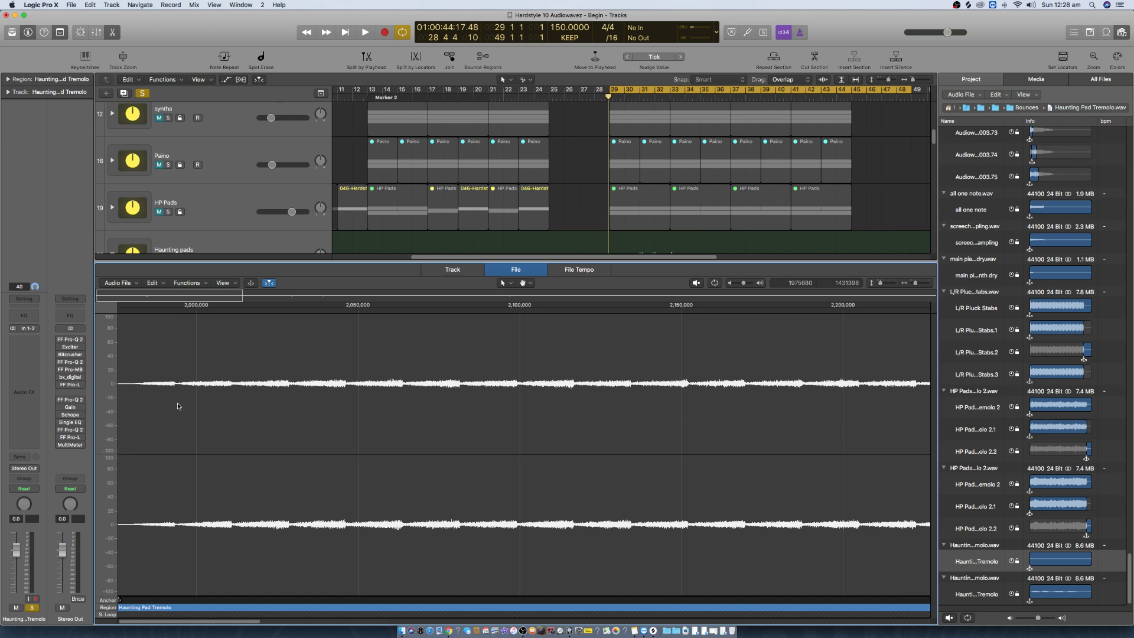
Step: Re-enable the Stereo Out plug-ins from the first FF Pro-Q 2 through FF Pro-L, and normalize the Haunting Pad Tremolo file
mouse_move(59, 342)
left_click_drag(60, 341, 59, 386)
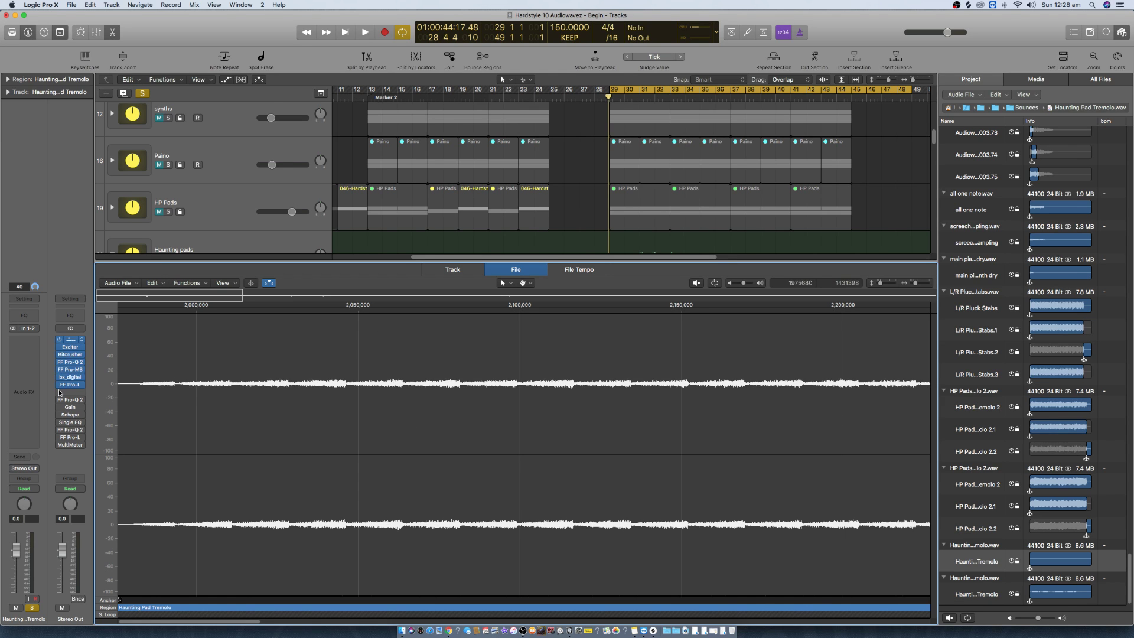
left_click(196, 285)
left_click(205, 294)
key("super+Left")
key("super+Left")
key("super+Left")
key("super+Left")
key("super+Left")
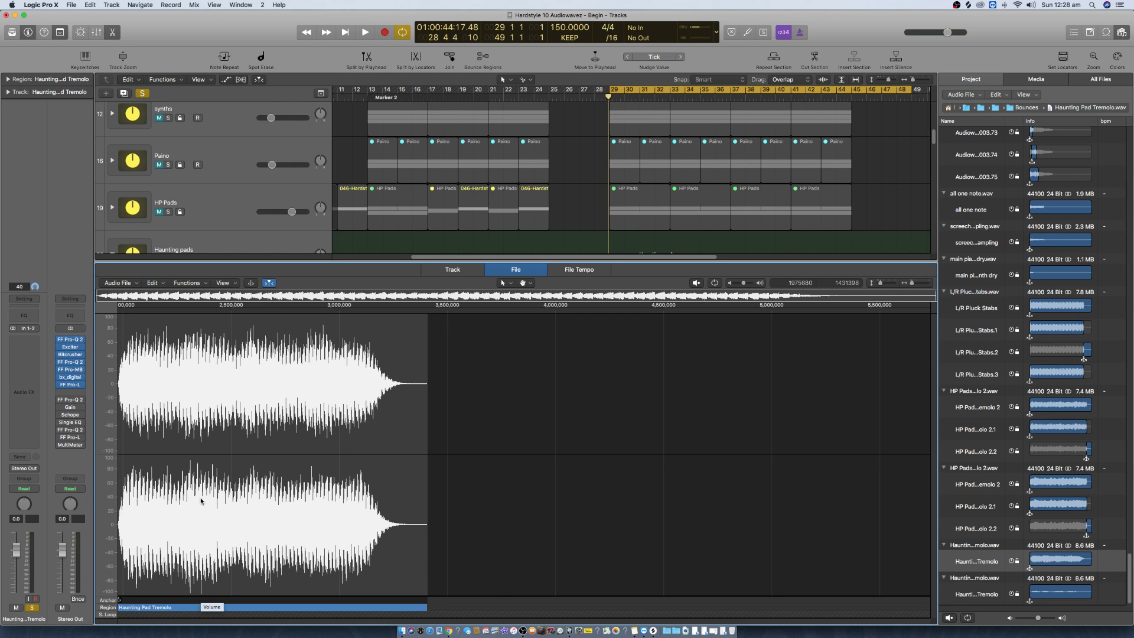
Step: Examine the normalized waveform's tremolo pulses and the tallest peak in the lower channel up close
key("super+Right")
key("super+Right")
key("super+Right")
key("super+Right")
key("super+Right")
key("super+Left")
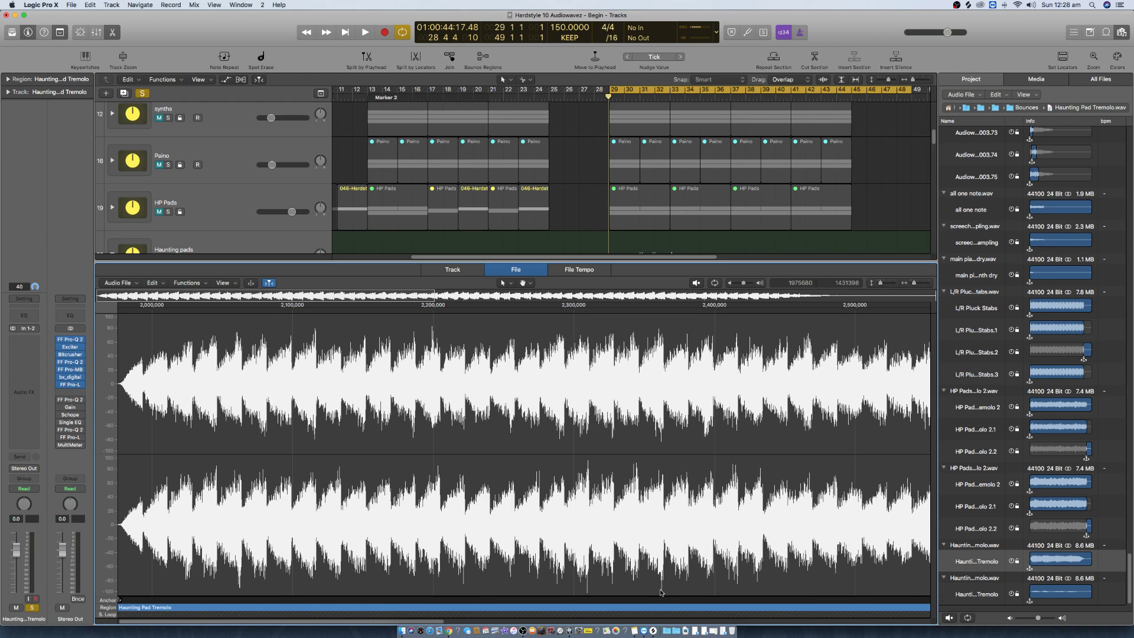
left_click(587, 587)
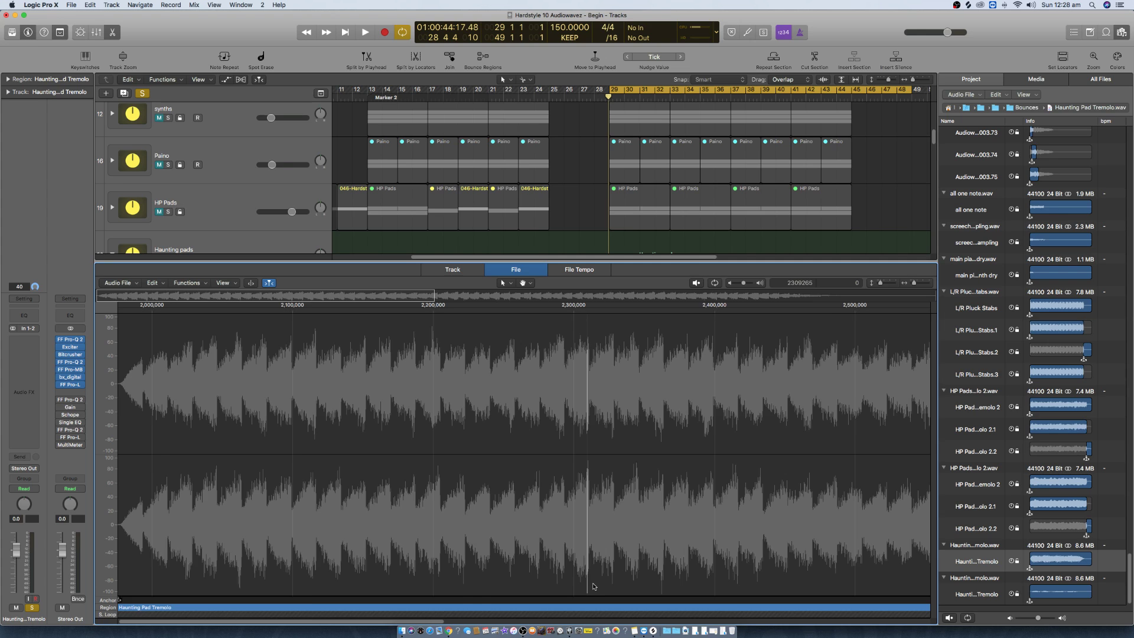
key("super+Right")
key("super+Right")
key("super+Right")
key("super+Right")
key("super+Right")
key("super+Right")
left_click_drag(628, 563, 631, 580)
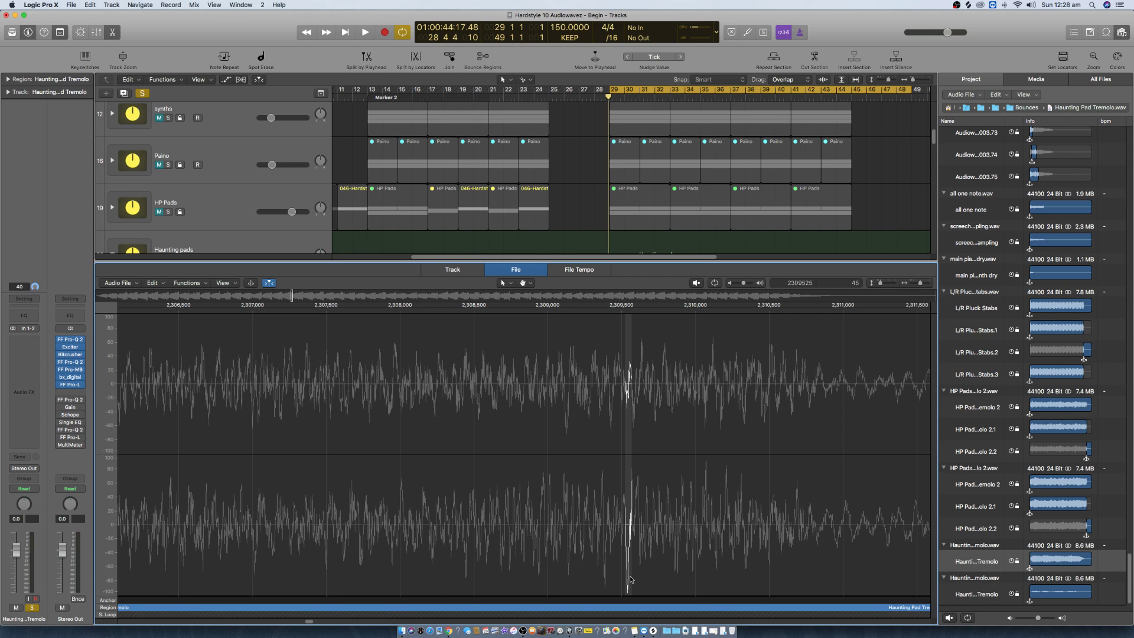
left_click(670, 558)
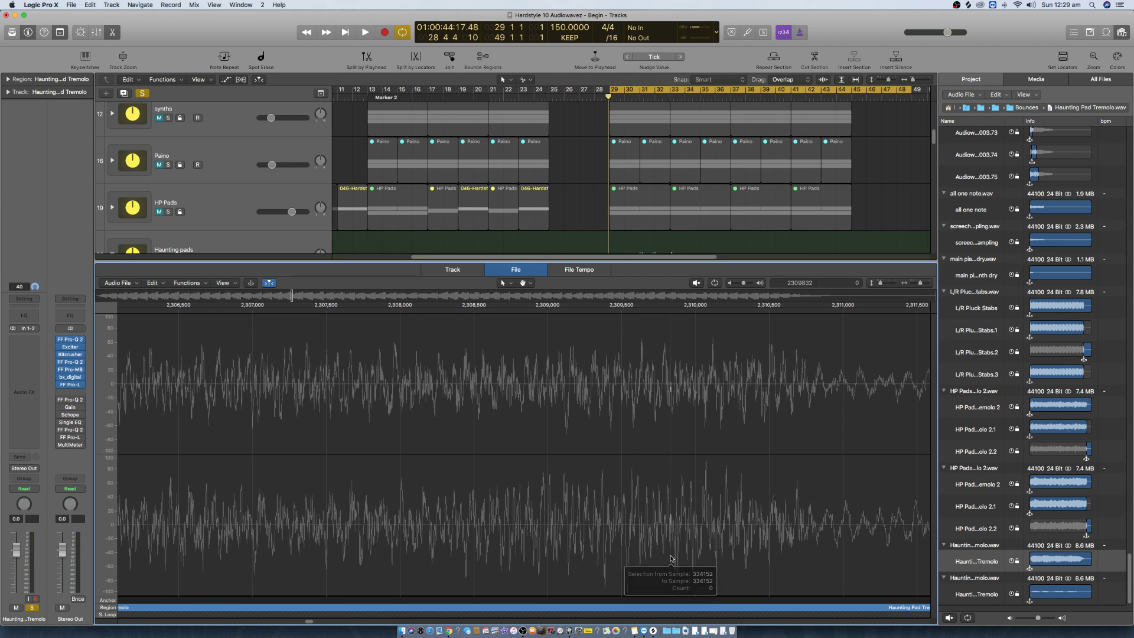
key("super+Left")
key("super+Left")
key("super+Left")
key("super+Left")
key("super+Left")
key("super+Left")
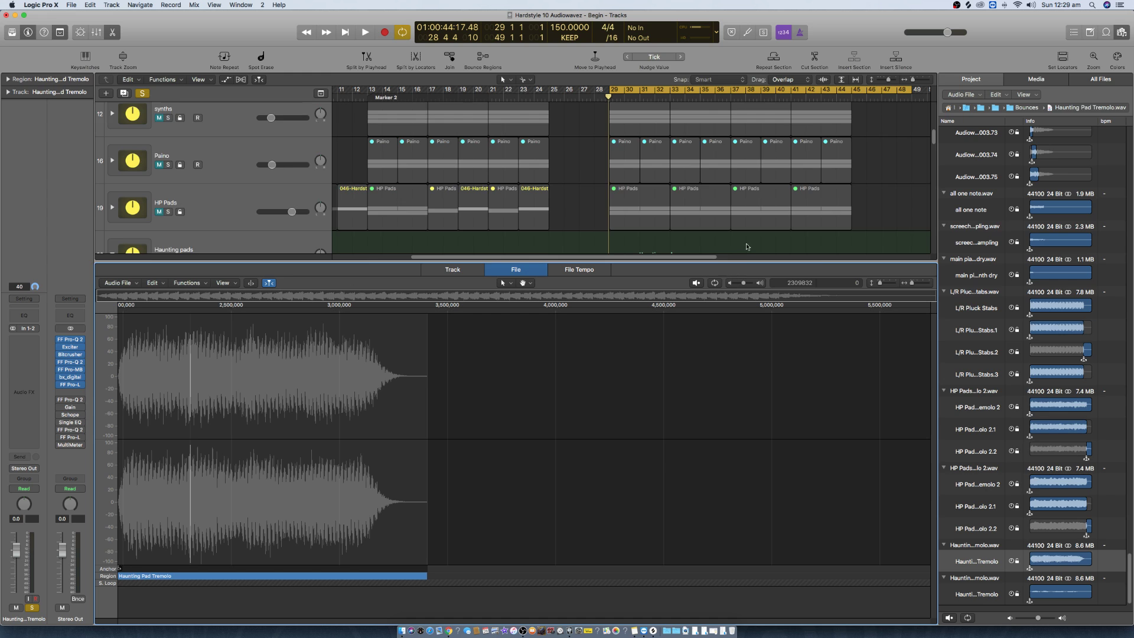
Step: Split the Haunting Pad Tremolo region at bar 45
scroll(746, 251, "down", 10)
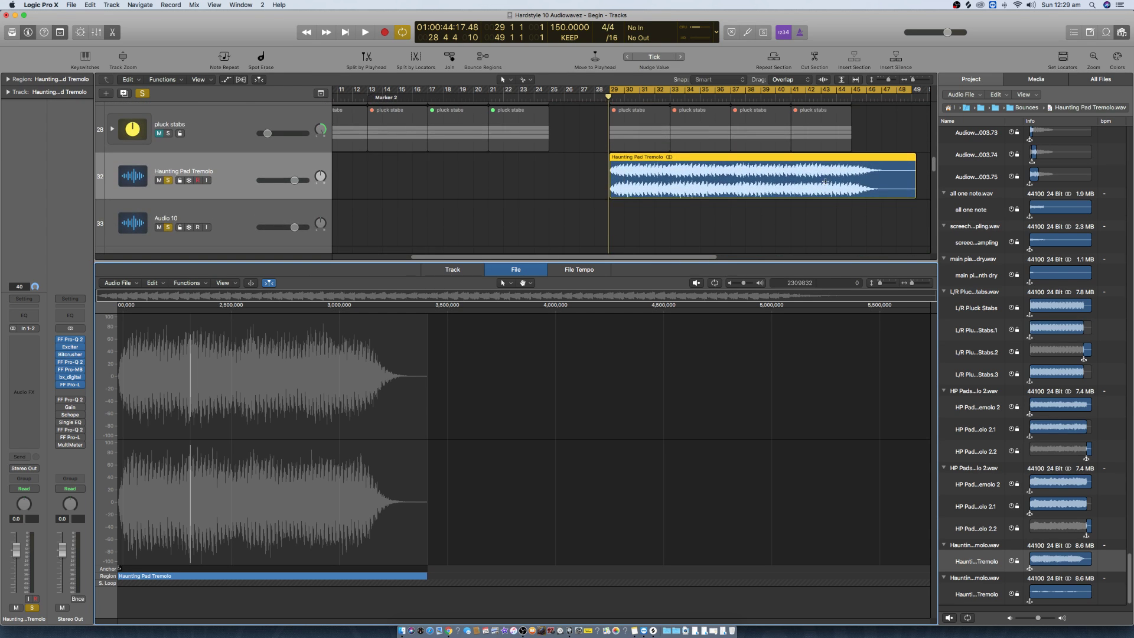
left_click(851, 180)
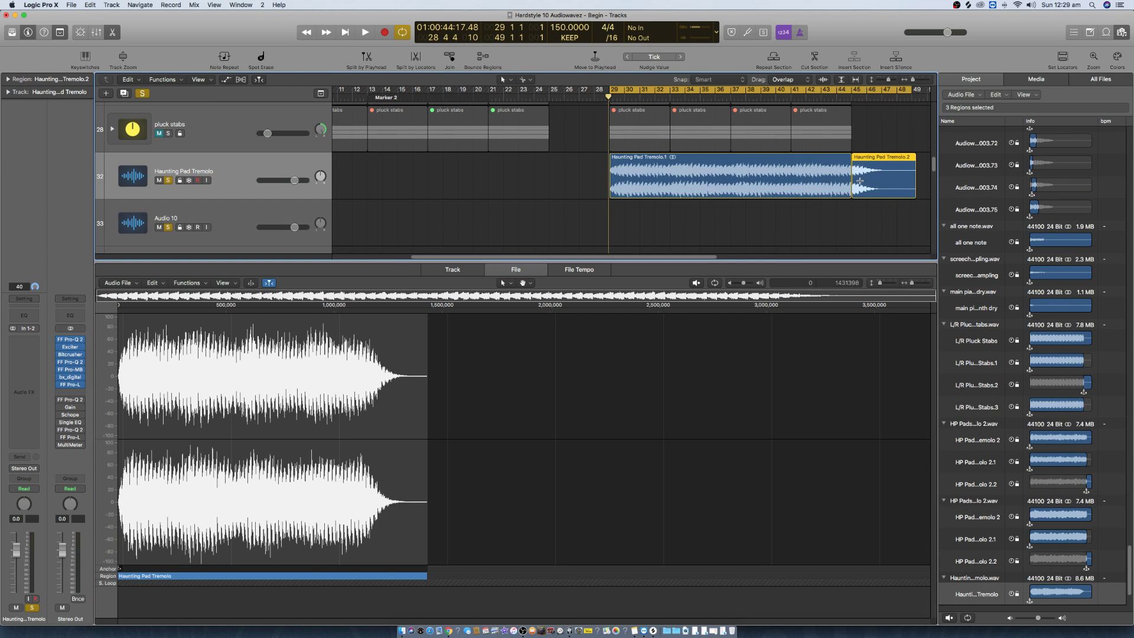
Step: Delete the Haunting Pad Tremolo tail after bar 45, and group the Haunting Pad Tremolo and Audio 10 tracks into a summing stack
key("Delete")
left_click(250, 177)
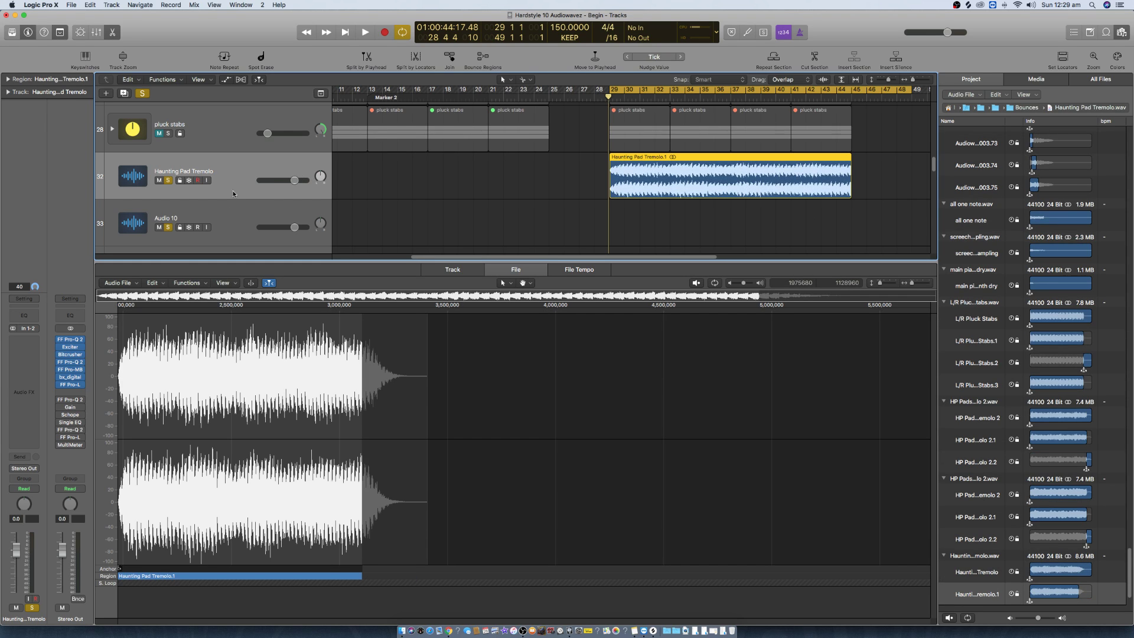
left_click(229, 218, "shift")
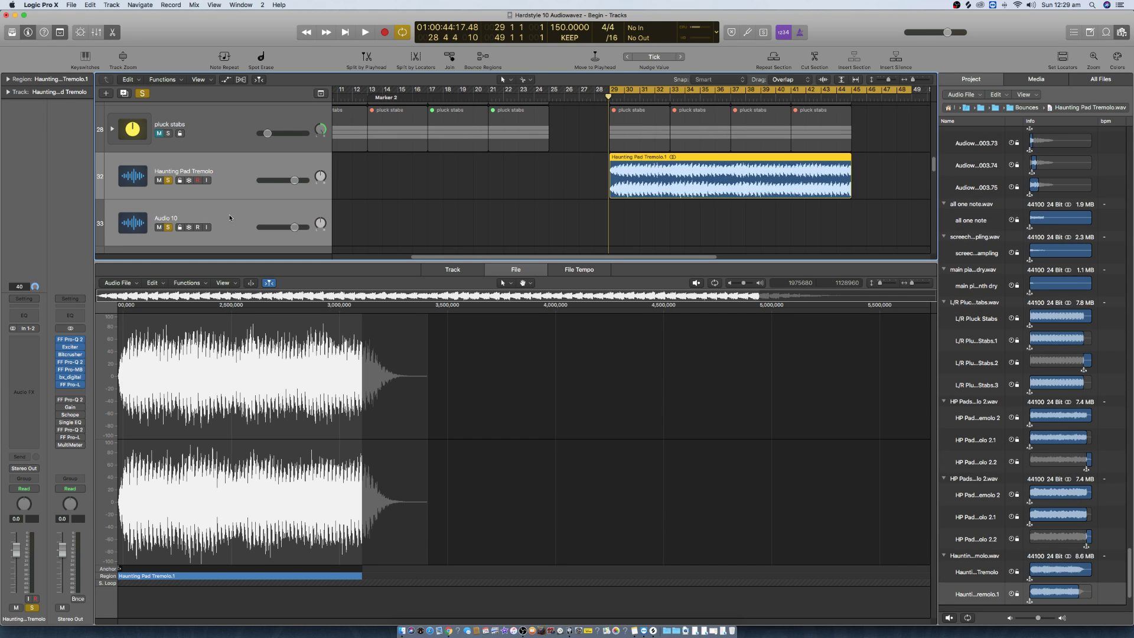
right_click(230, 176)
left_click(299, 266)
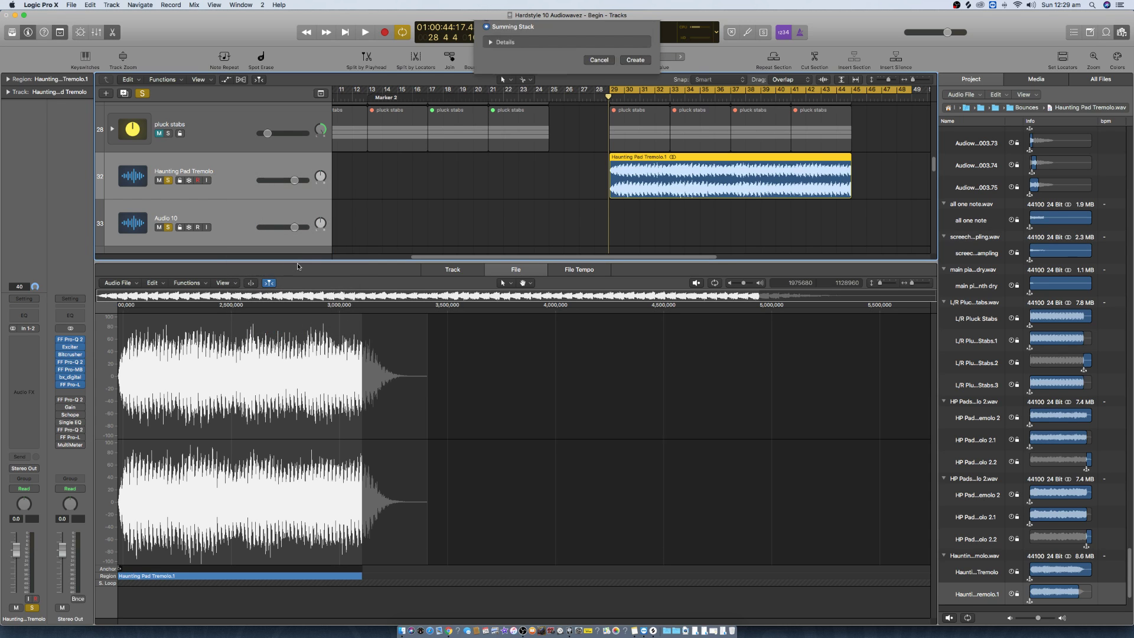
left_click(635, 87)
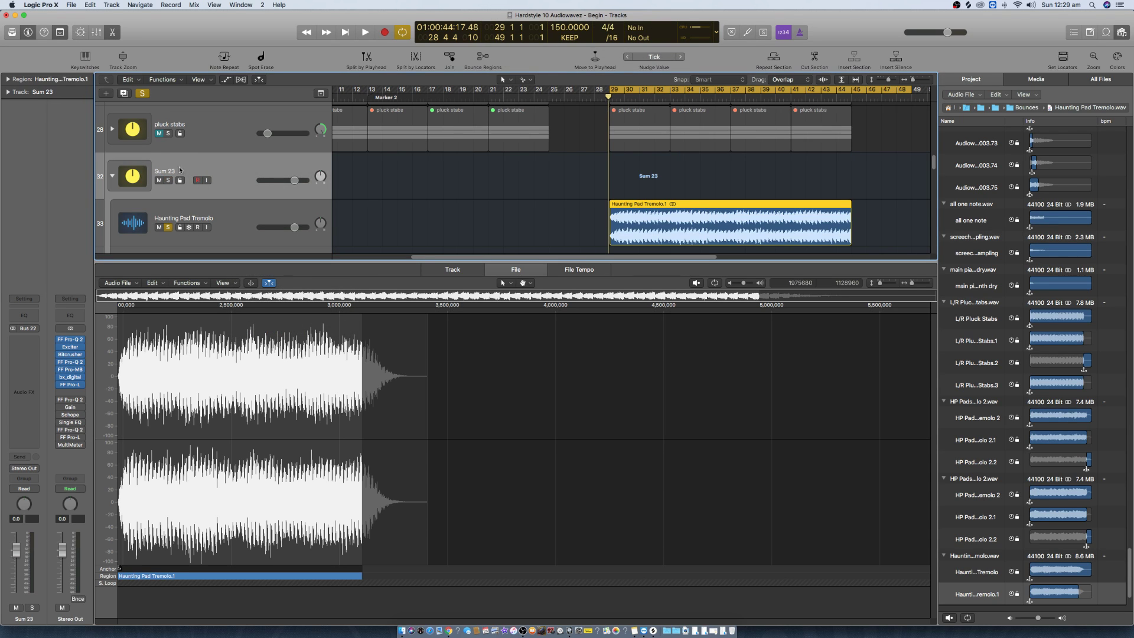
Step: Rename the new summing stack as Haunting pads
double_click(166, 171)
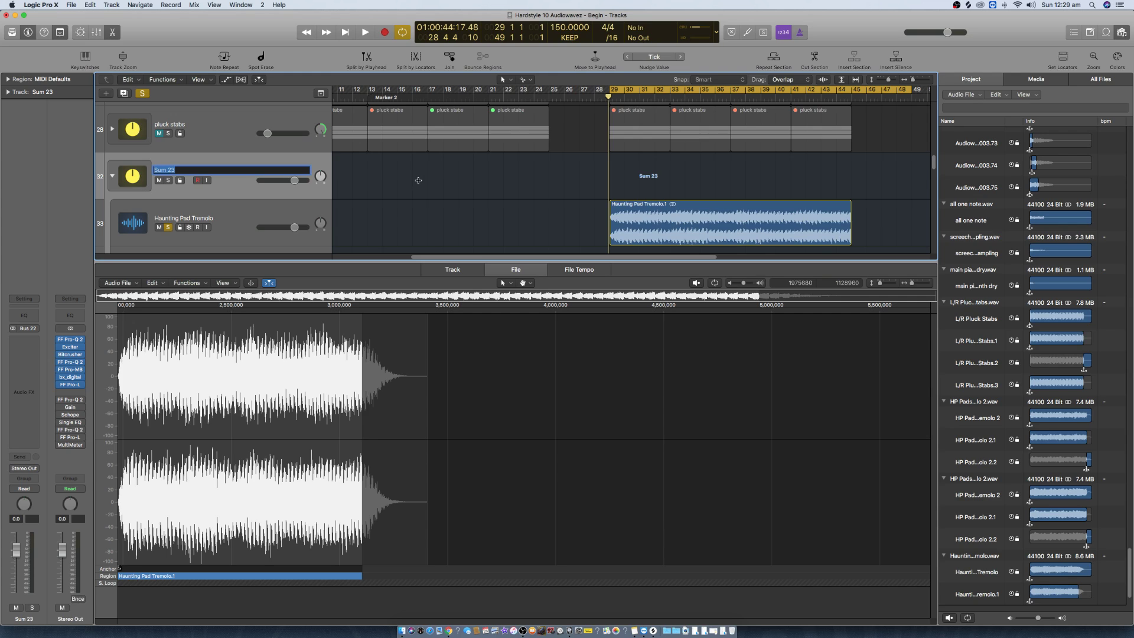
type("Haunting pad")
key("Return")
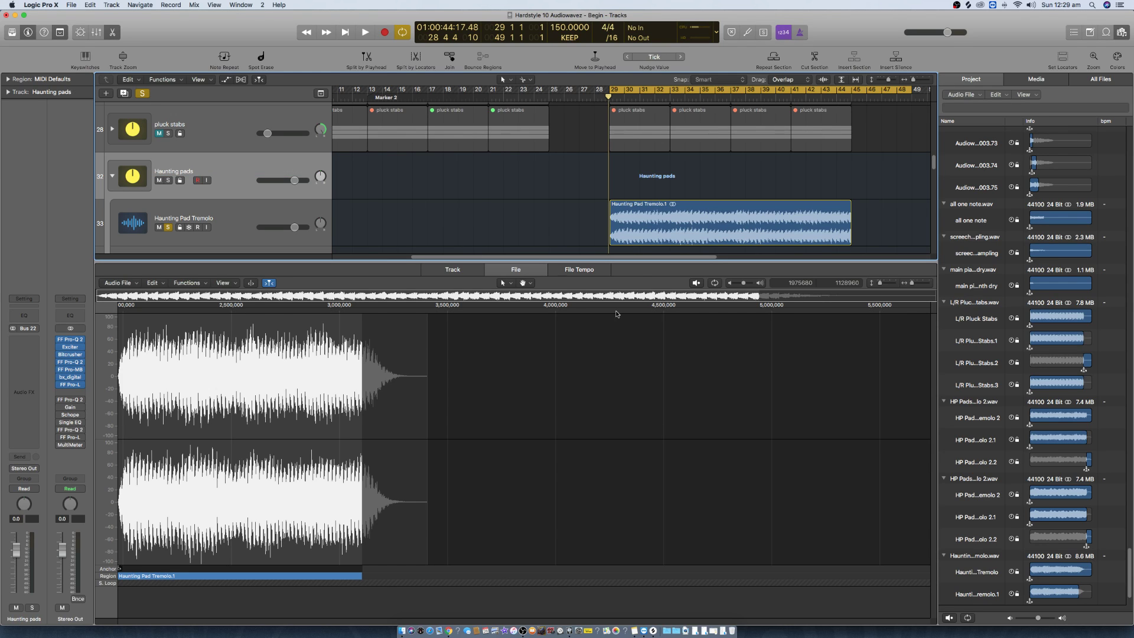
Step: Close the audio file editor and place the Haunting Pad No Tremolo file at bar 29 on the Audio 10 track
left_click(112, 33)
scroll(986, 542, "down", 2)
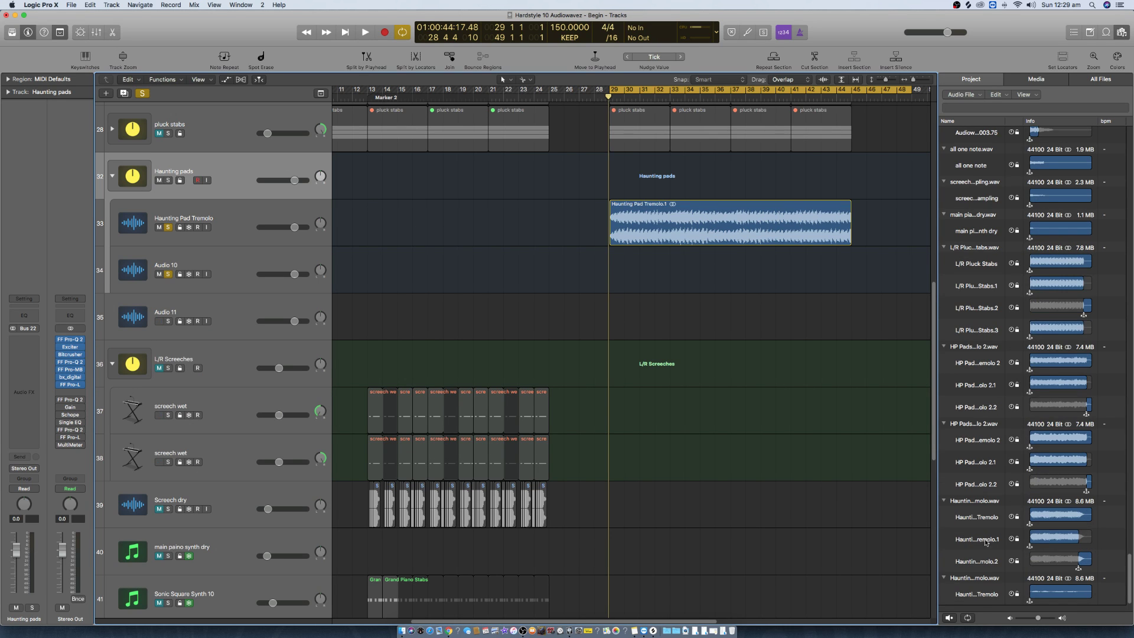
left_click(975, 577)
left_click_drag(975, 578, 610, 252)
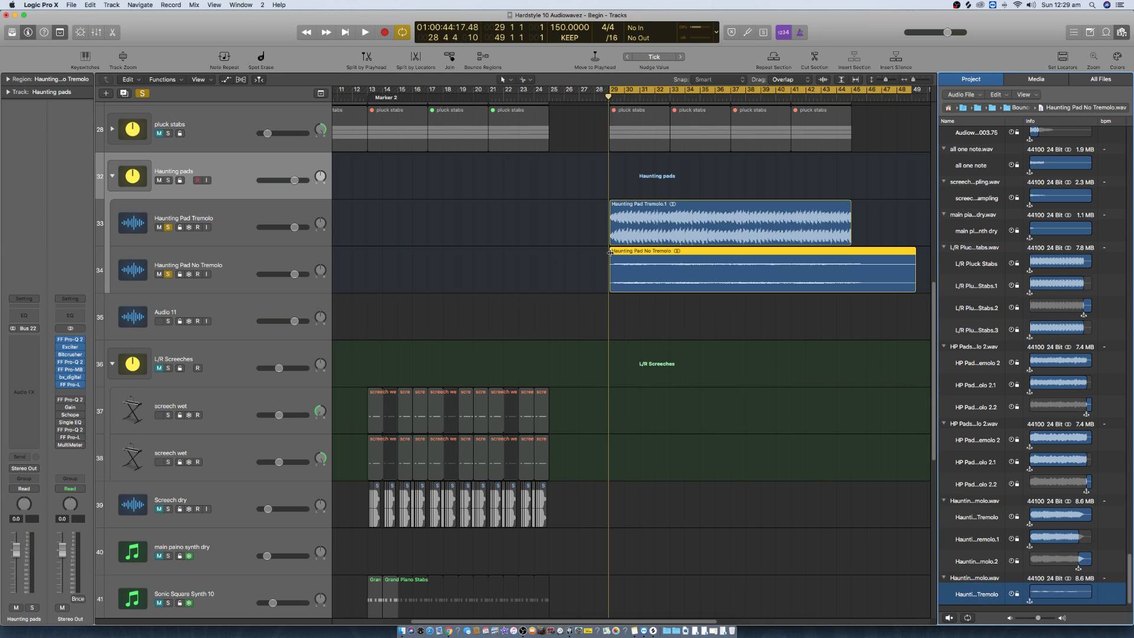
Step: Split the Haunting Pad No Tremolo region at bar 45, delete its tail, and close the project audio browser
left_click(851, 263)
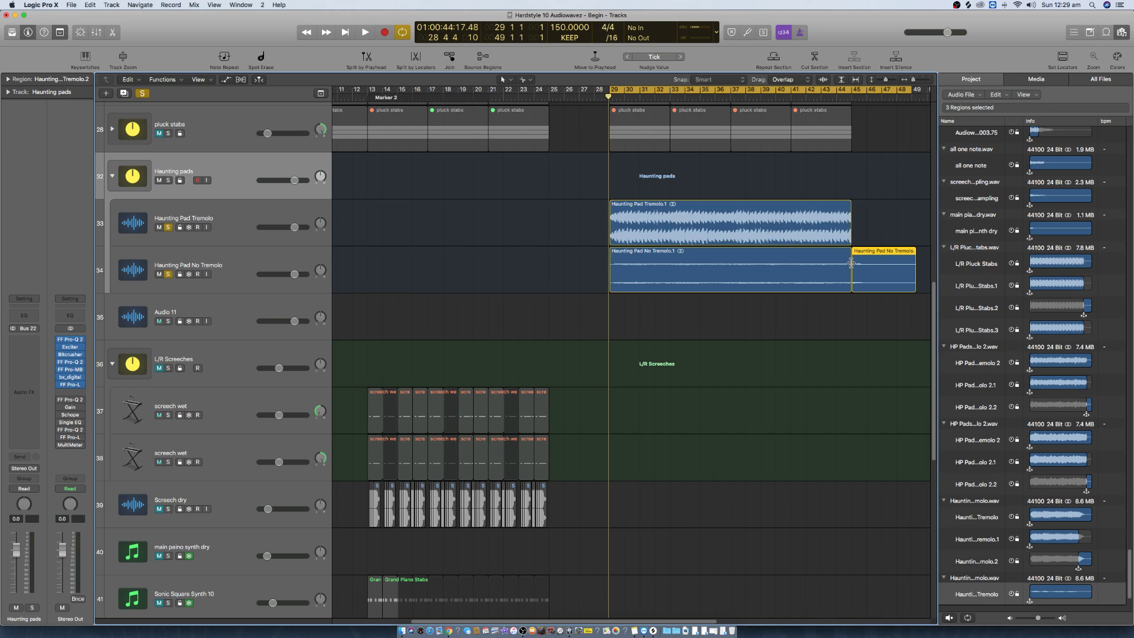
key("Delete")
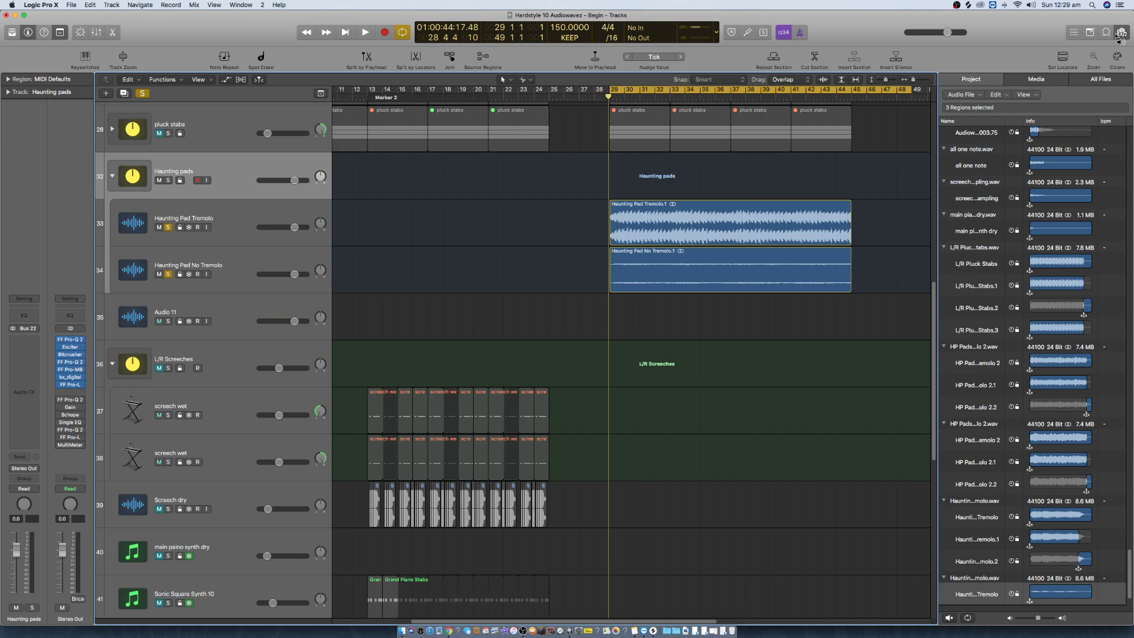
left_click(1121, 33)
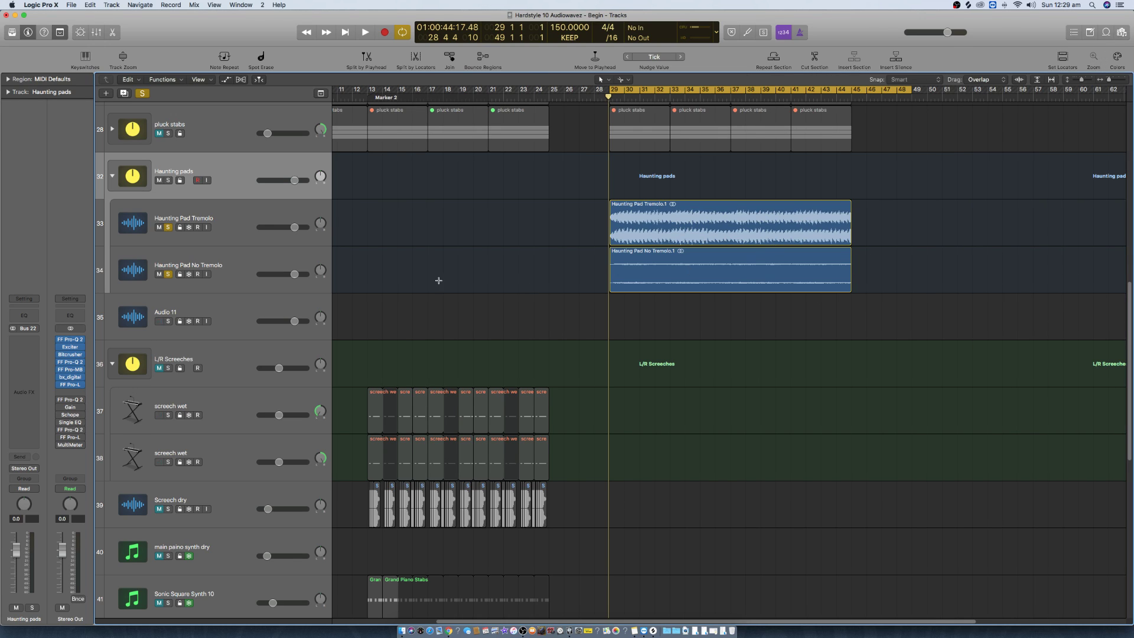
Step: Normalize the Haunting Pad No Tremolo file in the audio file editor, look over the full waveform, and close the editor
left_click(218, 251)
double_click(711, 254)
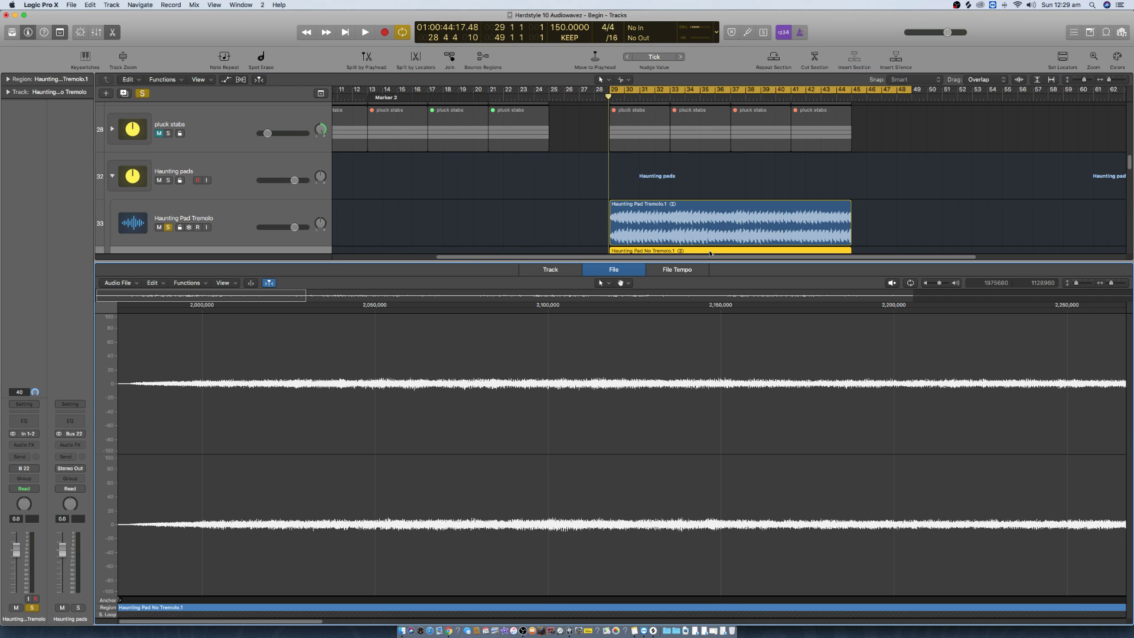
scroll(713, 237, "down", 4)
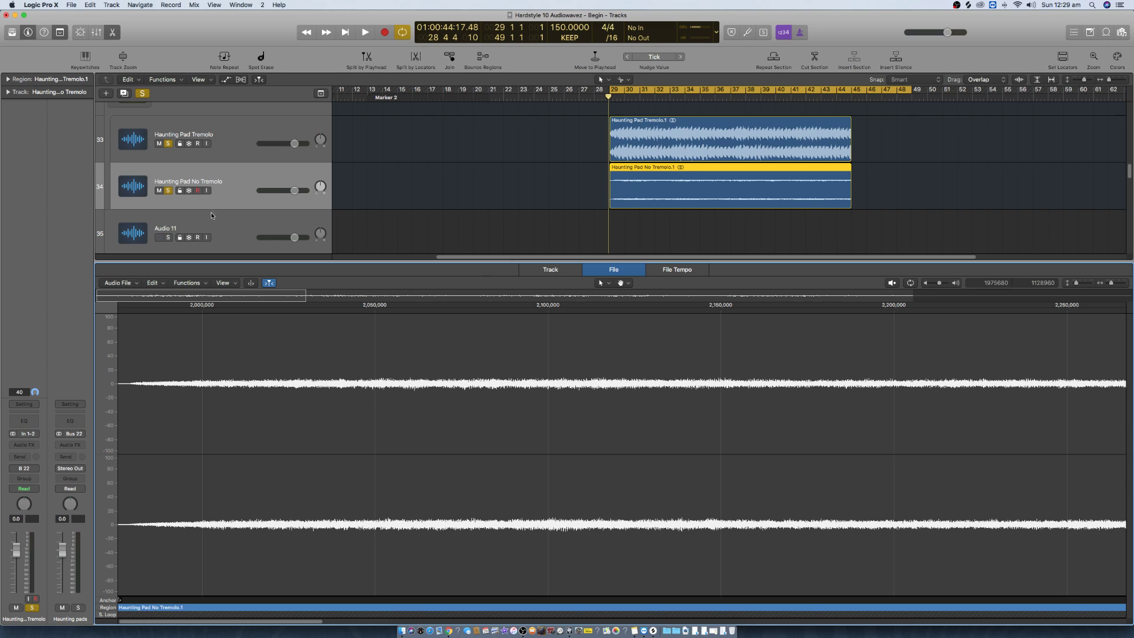
left_click(198, 283)
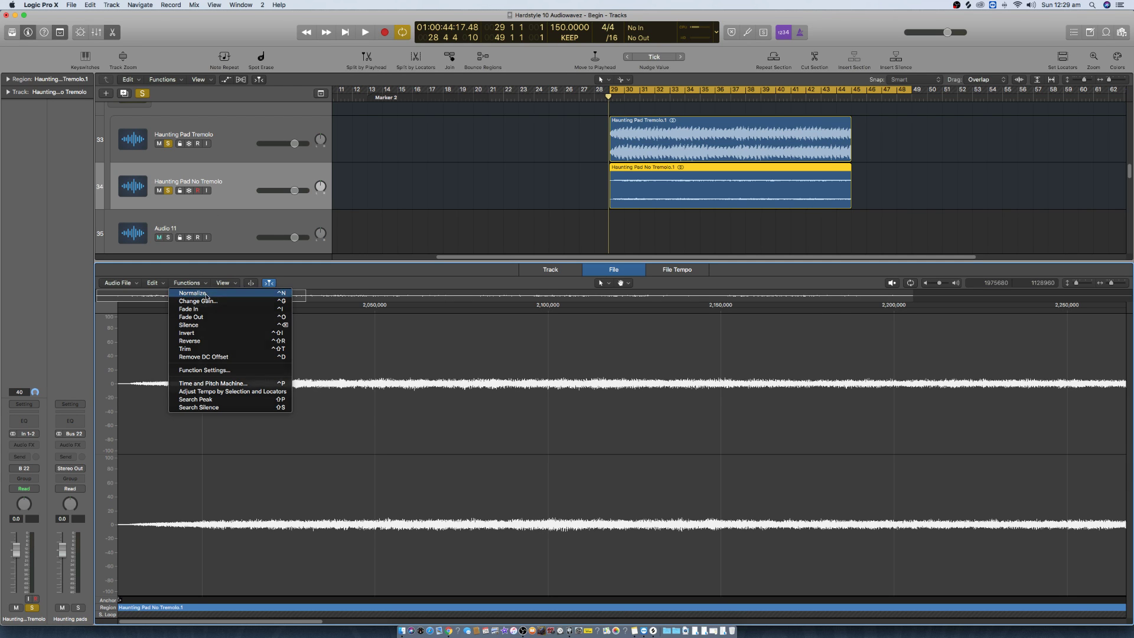
left_click(206, 293)
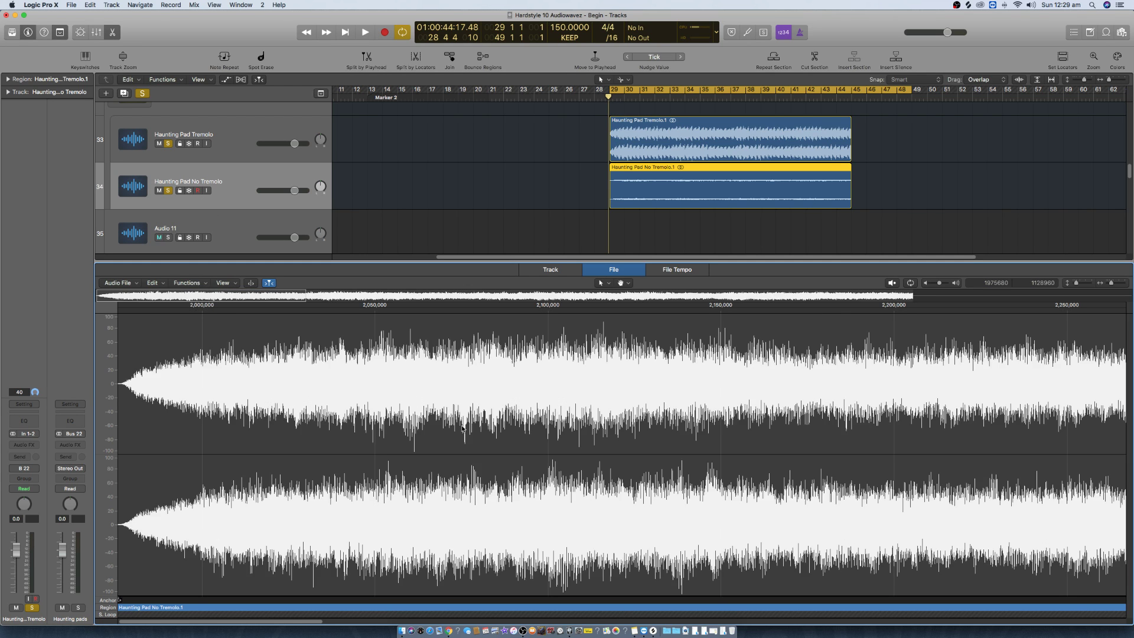
key("super+Right")
key("super+Right")
key("super+Right")
key("super+Right")
key("super+Right")
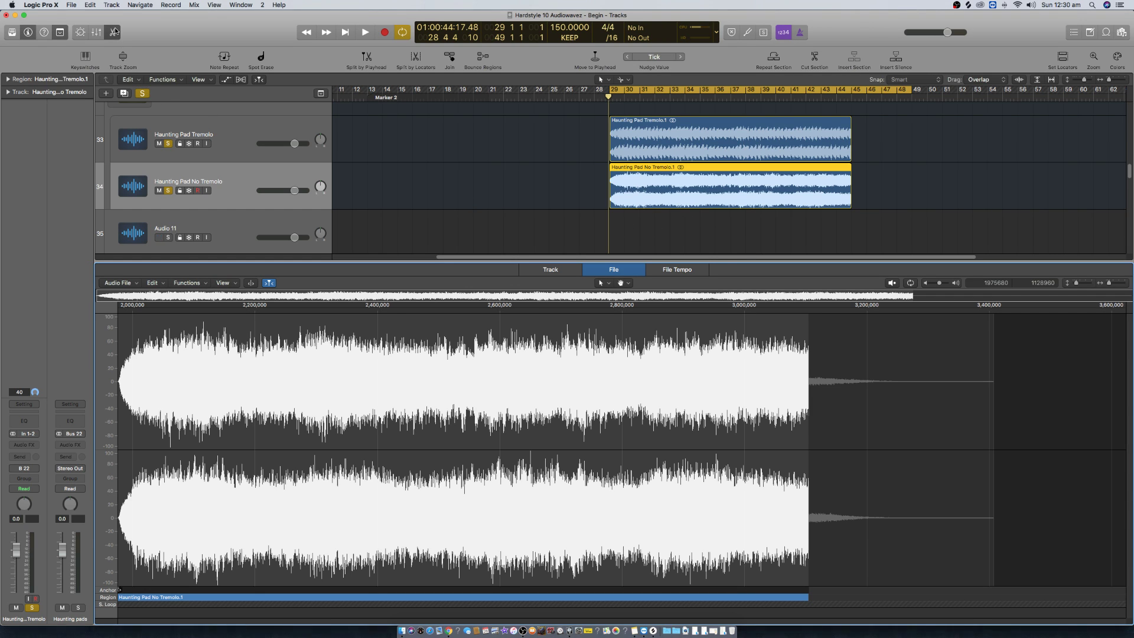
key("e")
Step: Solo the Haunting pads stack in place of its two subtracks, and lower the stack's volume to -12 dB
scroll(425, 205, "up", 2)
left_click(214, 132)
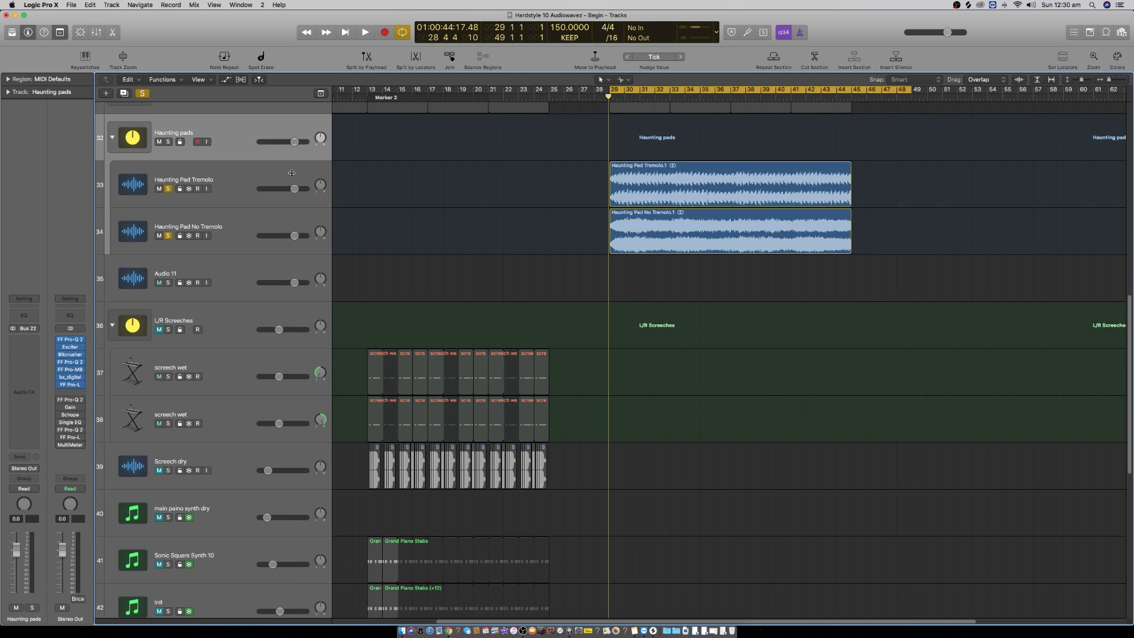
scroll(484, 236, "up", 2)
left_click(168, 210)
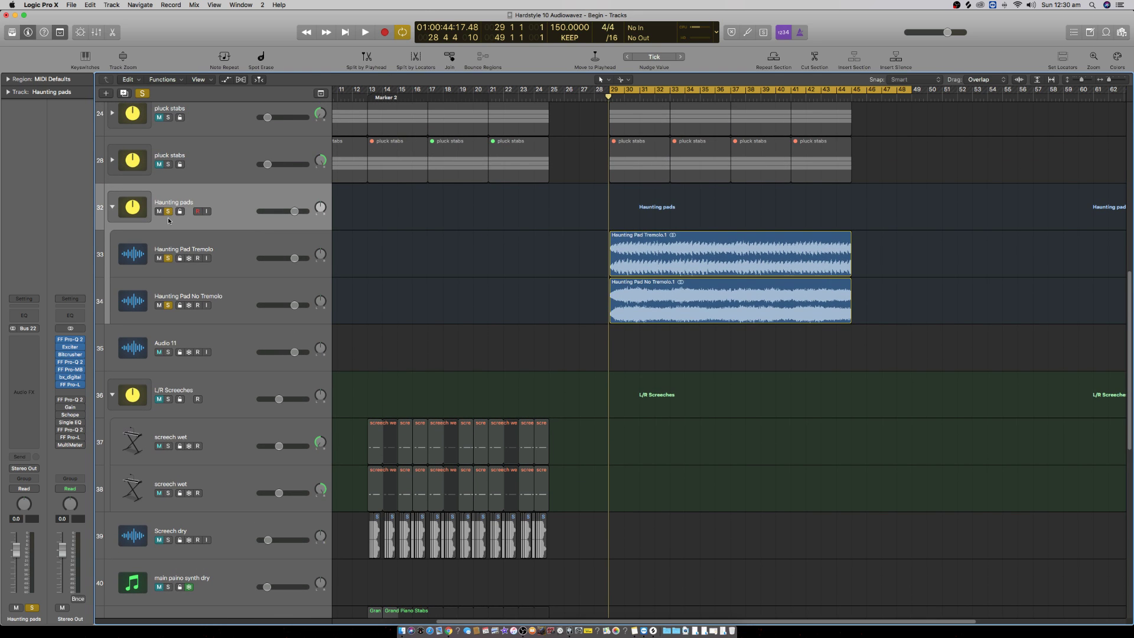
key("super+Right")
key("super+Right")
key("super+Right")
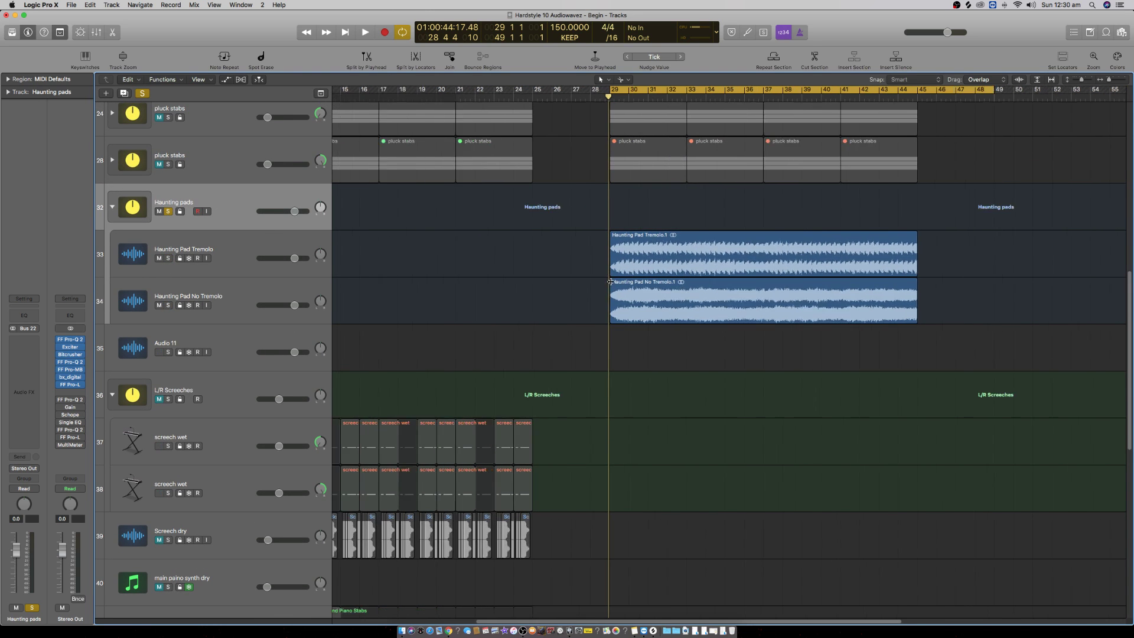
key("super+Down")
key("super+Down")
key("super+Right")
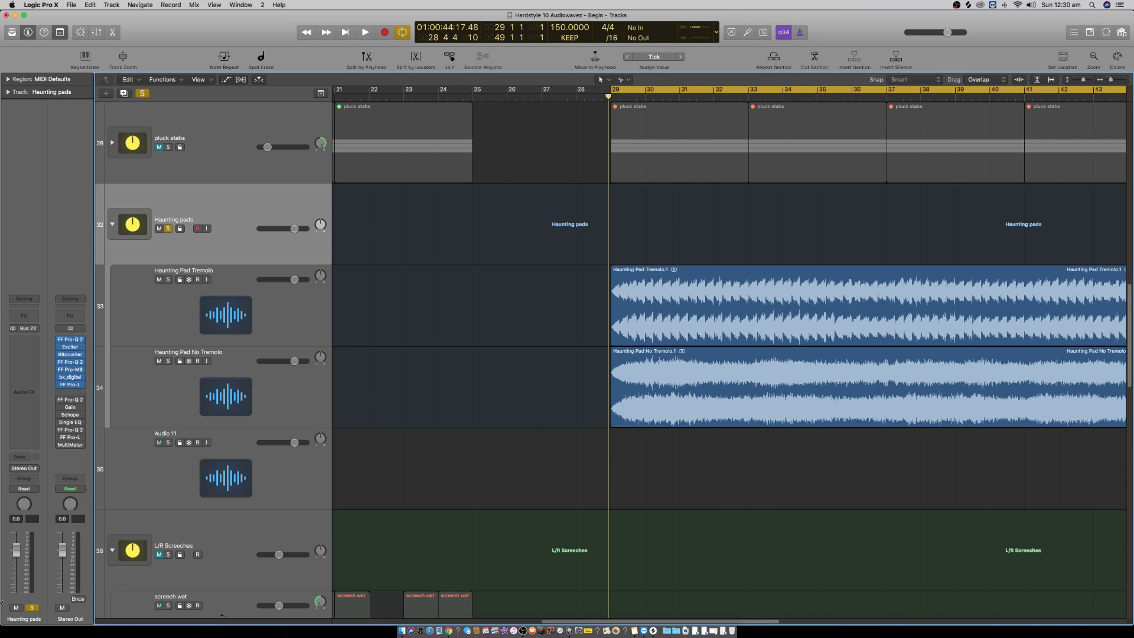
left_click_drag(20, 549, 16, 568)
Step: Play the Haunting pads from bar 29, muting the Haunting Pad No Tremolo track to hear the tremolo version alone
key("space")
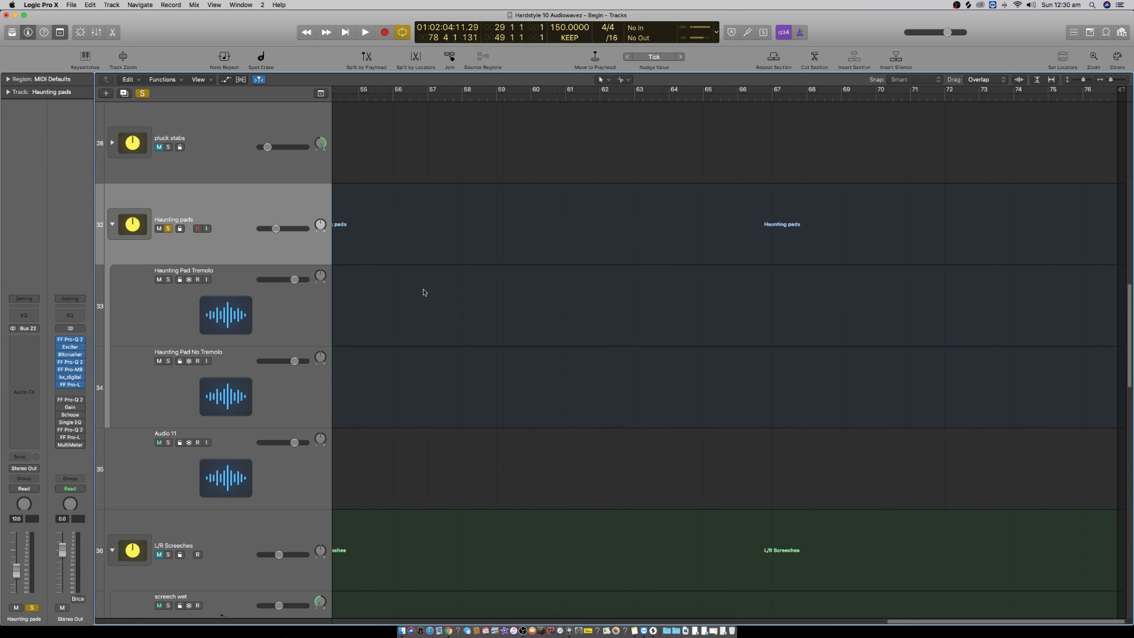
key("space")
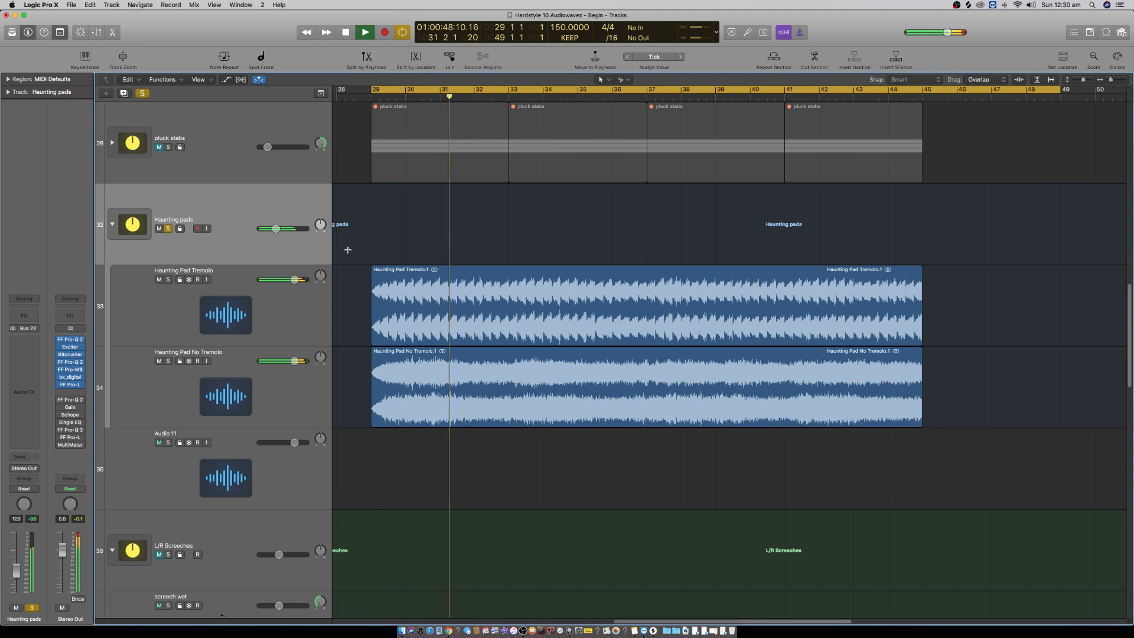
left_click(159, 361)
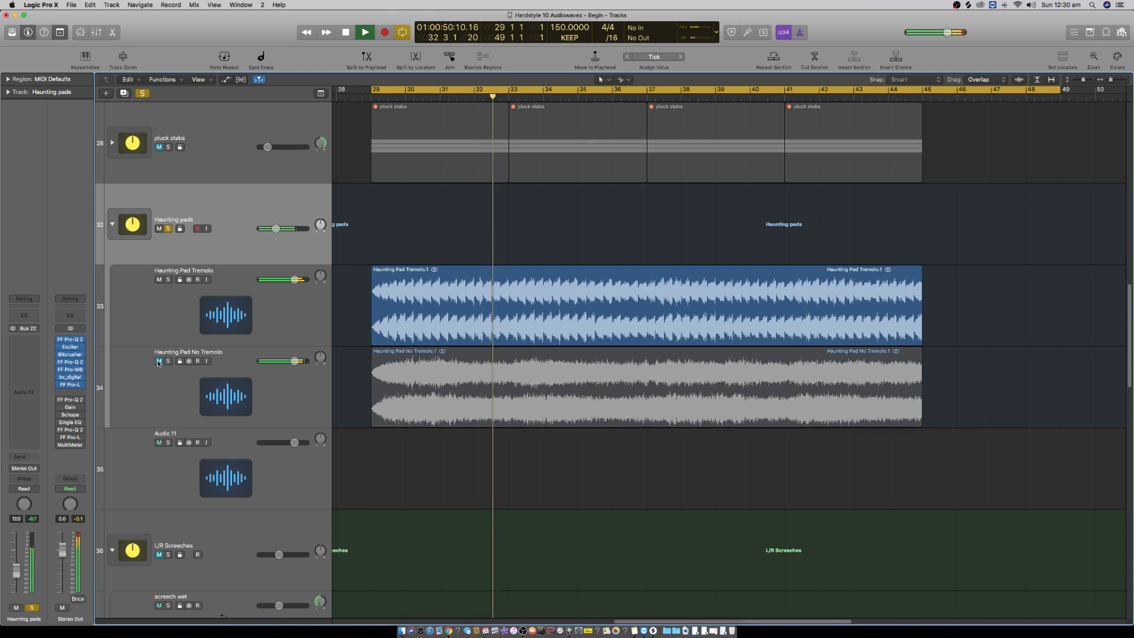
key("space")
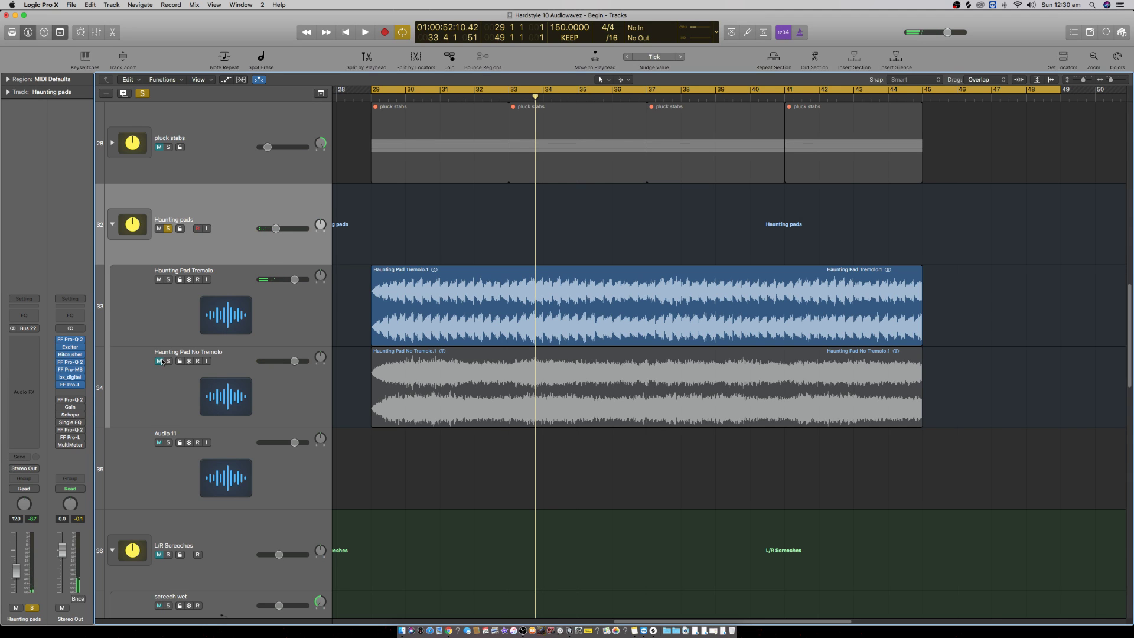
Step: Audition the Haunting Pad No Tremolo track with the tremolo track muted, and unmute the tremolo track
left_click(159, 280)
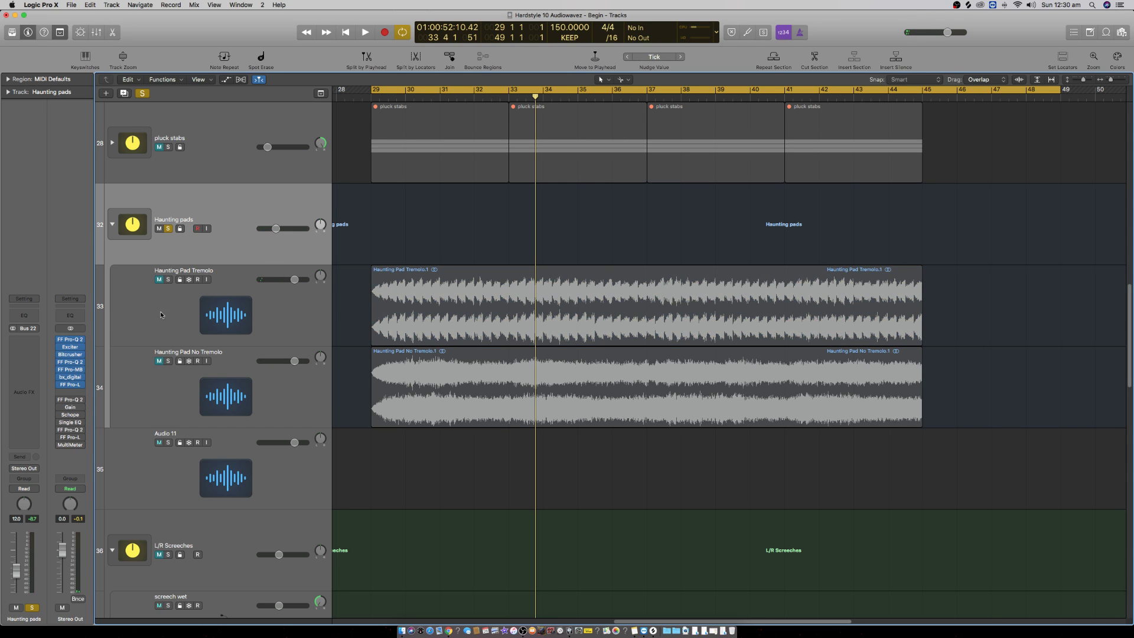
left_click(159, 361)
key("space")
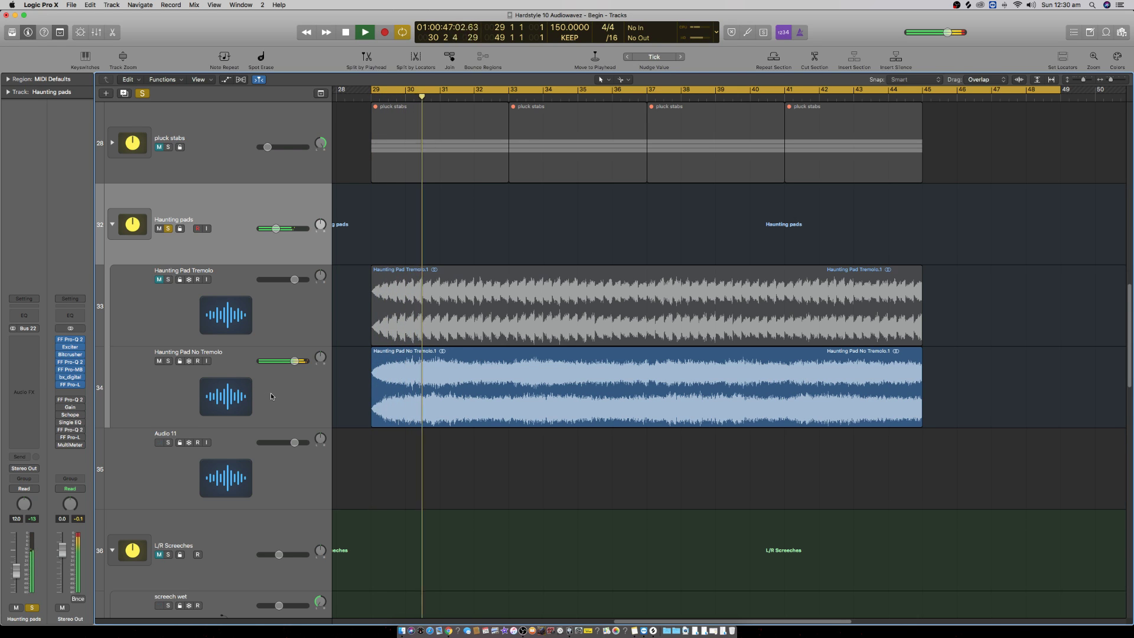
key("space")
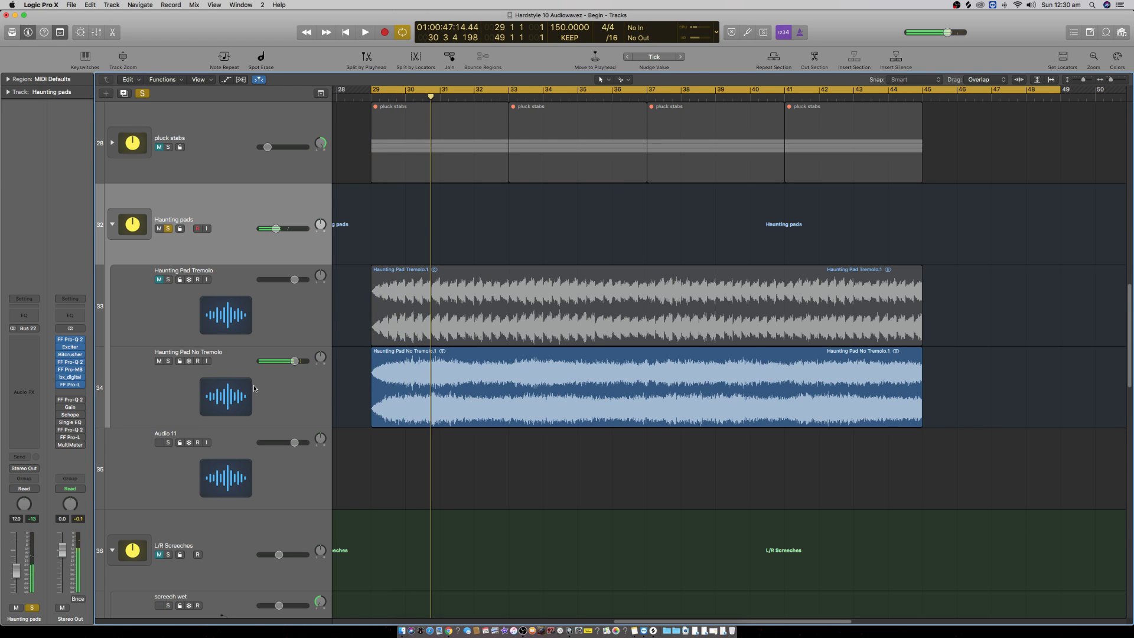
left_click(158, 280)
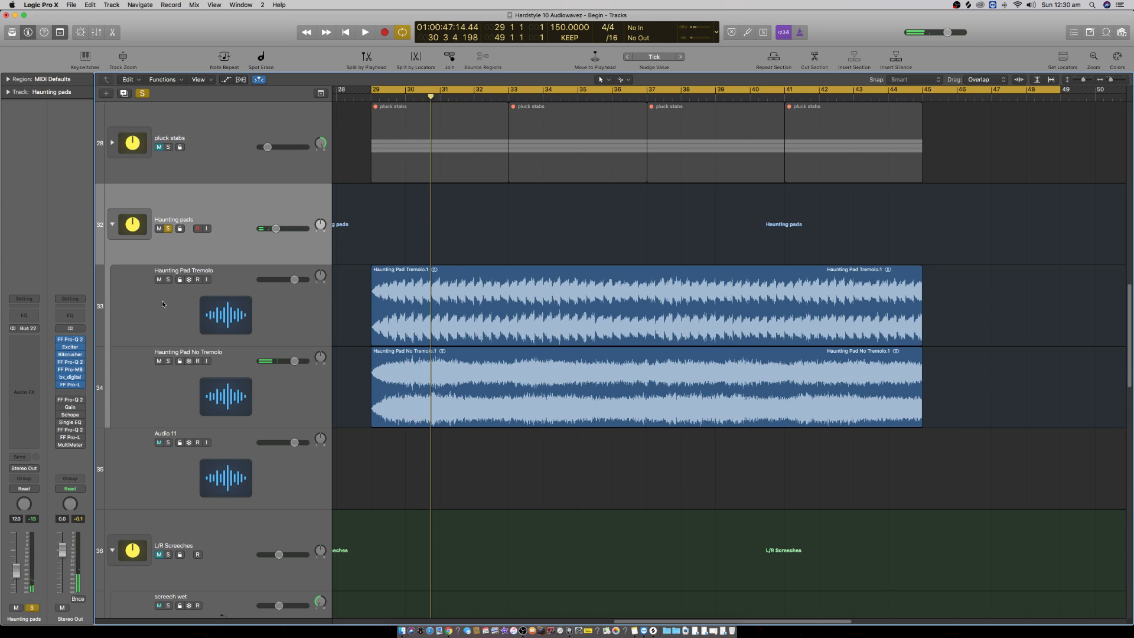
Step: Select the Haunting Pad Tremolo track and listen to both Haunting pad versions together from bar 29
left_click(162, 300)
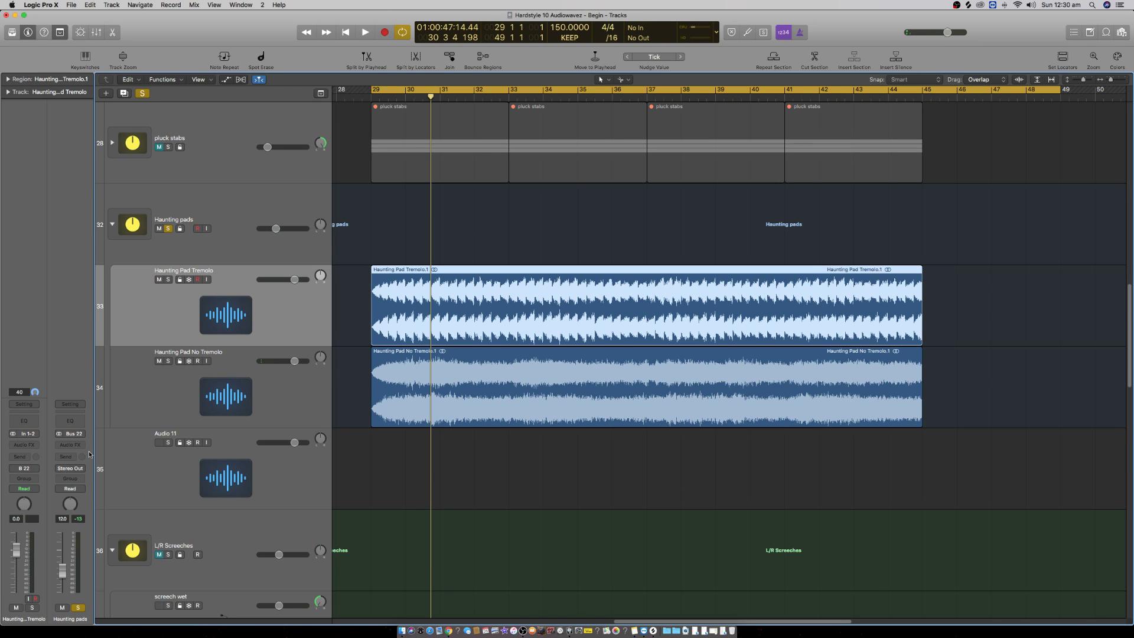
key("space")
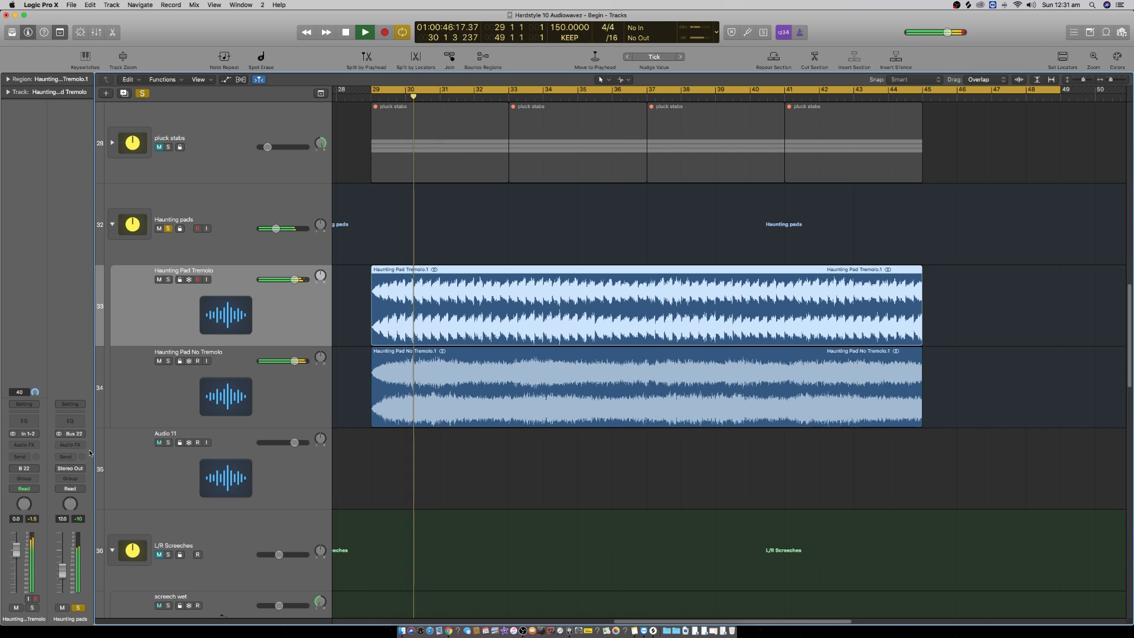
key("space")
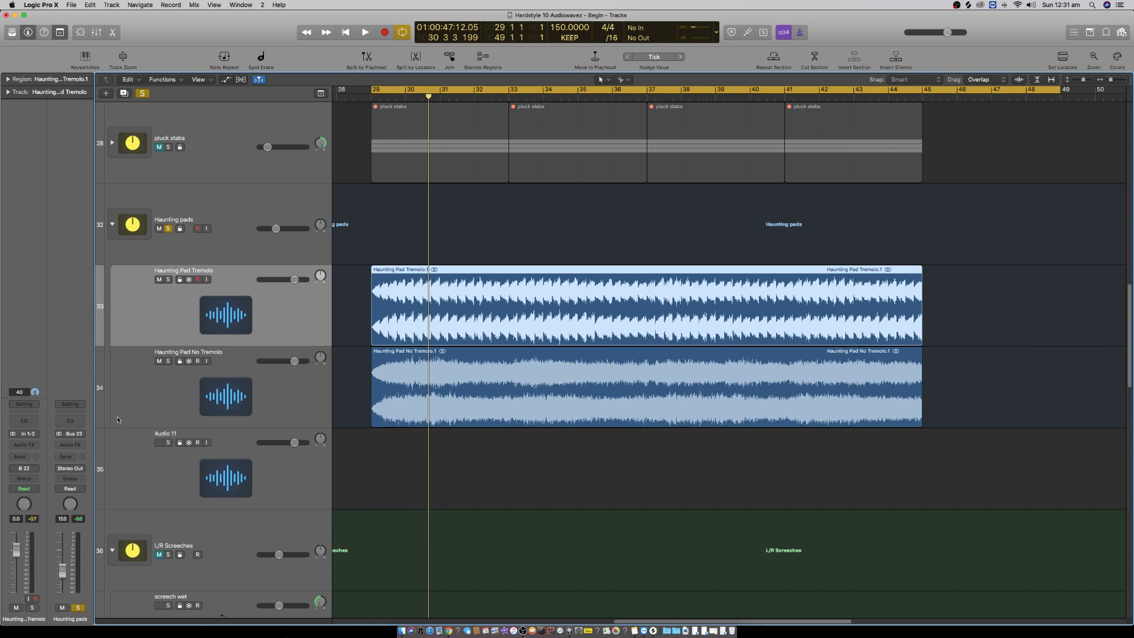
Step: Move the Haunting Pad Tremolo region to bar 61, and place the Haunting Pad No Tremolo track above the Haunting Pad Tremolo track
left_click_drag(411, 288, 964, 287)
scroll(813, 300, "down", 5)
left_click_drag(782, 268, 910, 291)
key("super+Up")
key("super+Up")
key("super+Up")
key("super+Up")
key("super+Up")
left_click(195, 306)
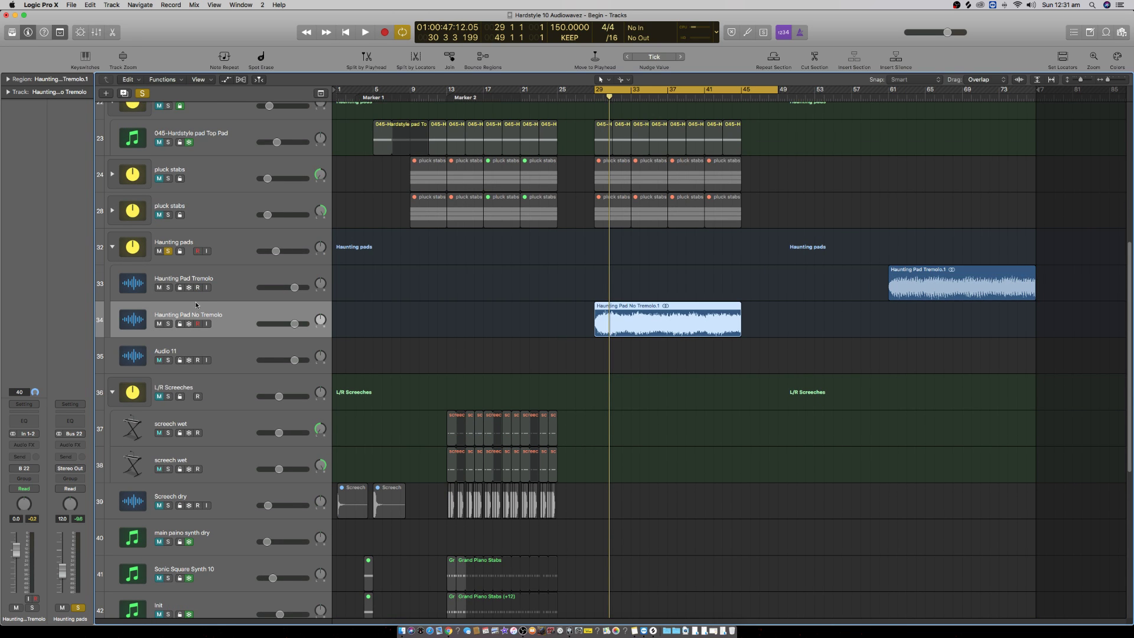
left_click_drag(229, 315, 228, 277)
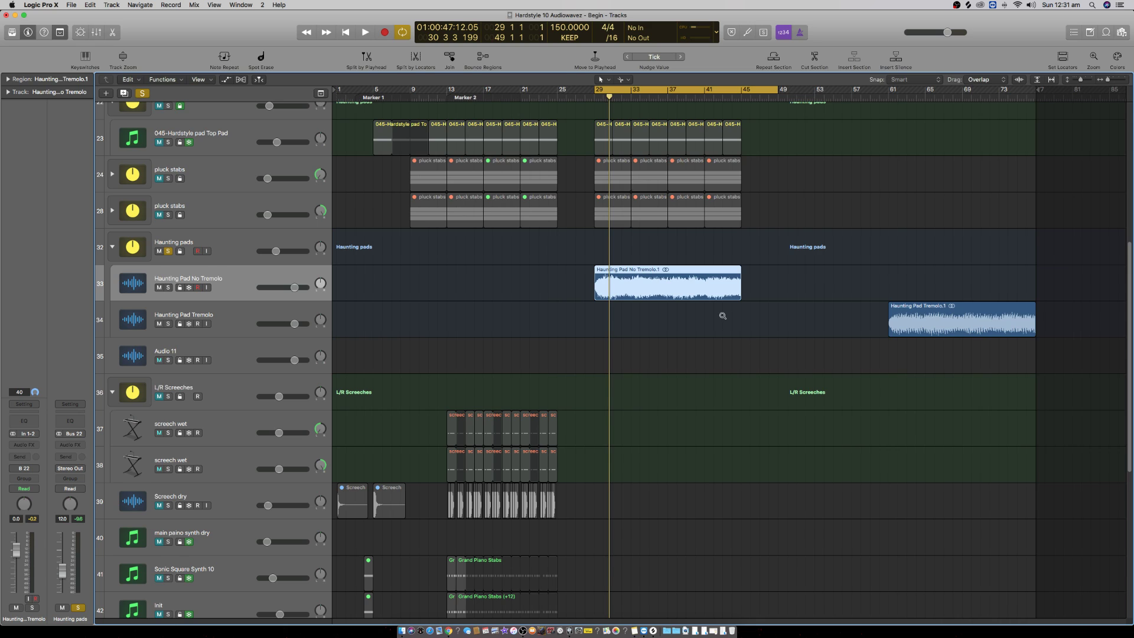
Step: Try copying the Haunting Pad No Tremolo region to bar 45, and delete the copy
key("super+Down")
left_click_drag(616, 273, 762, 275, "alt")
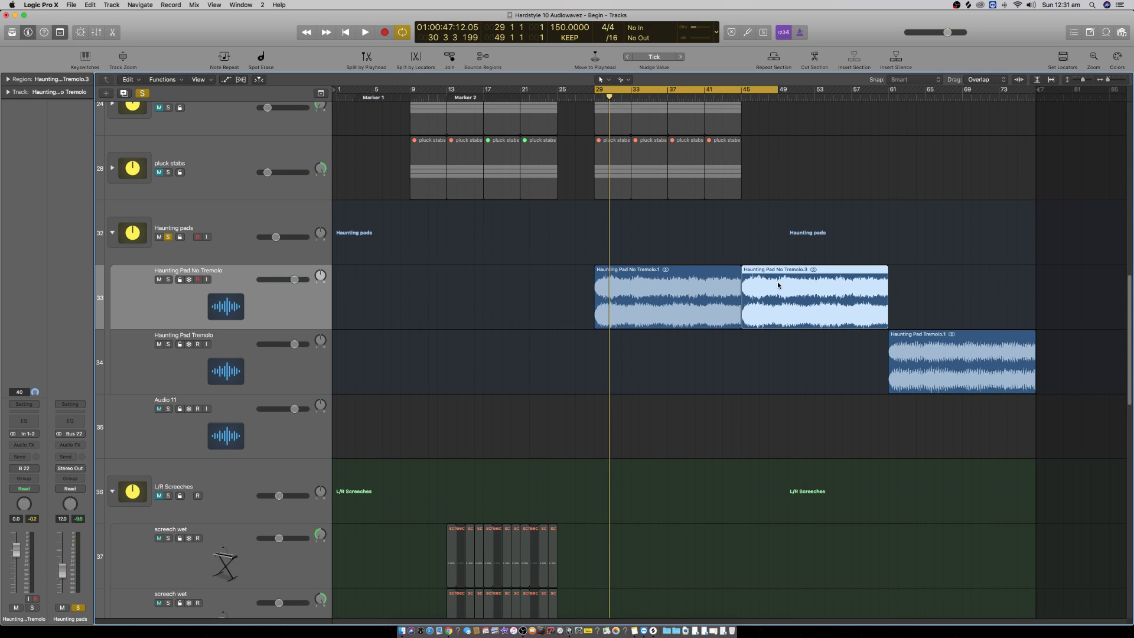
key("Delete")
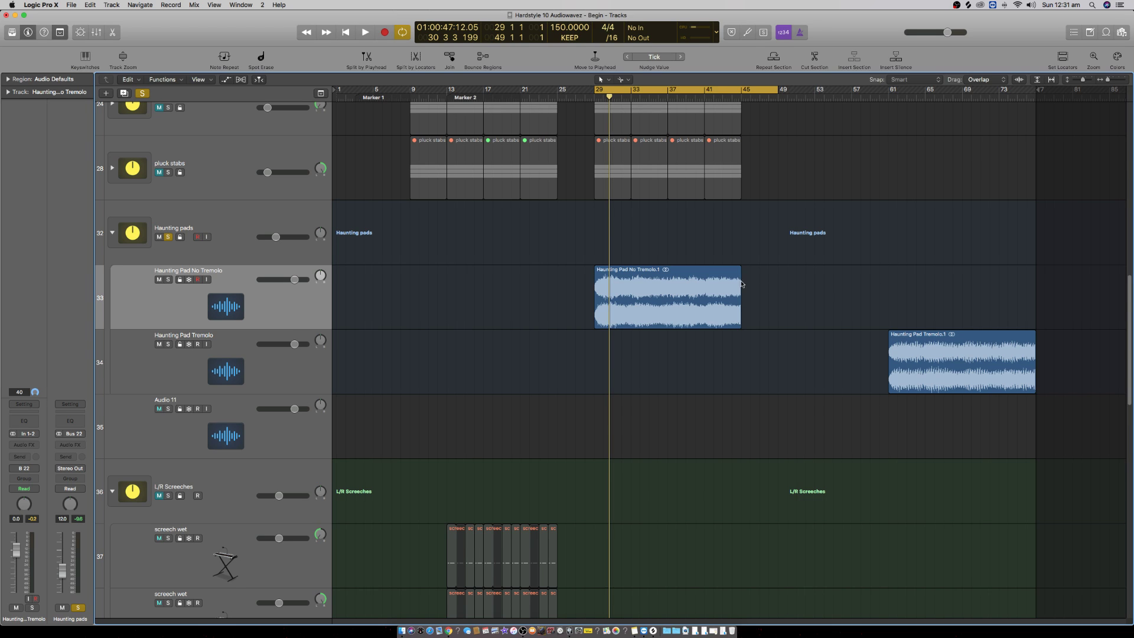
left_click(726, 293)
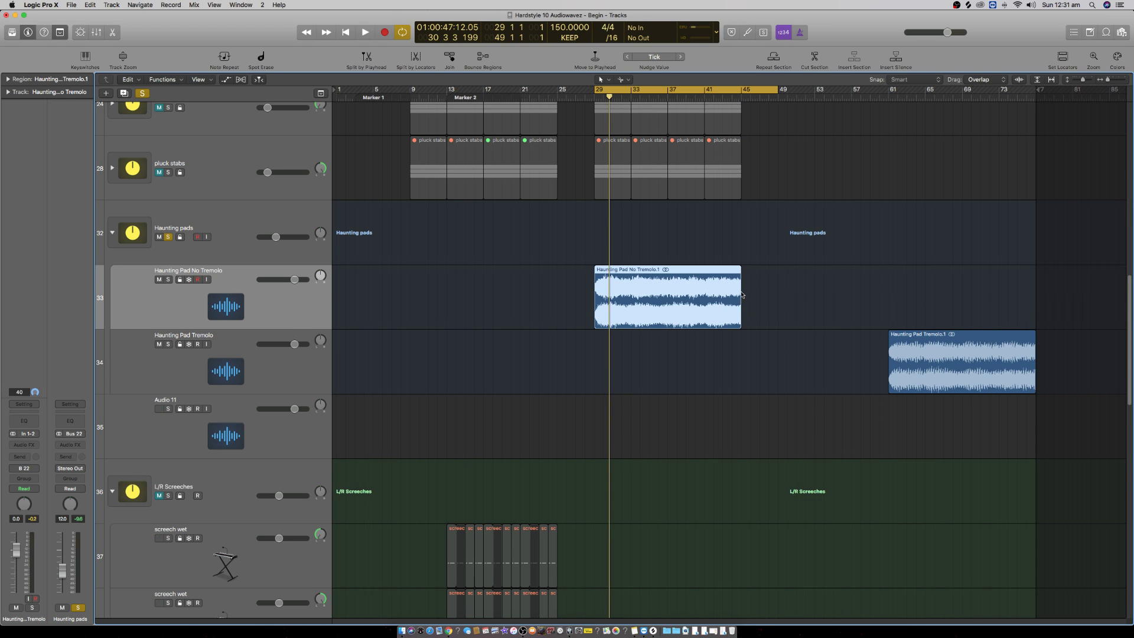
left_click_drag(744, 289, 889, 297)
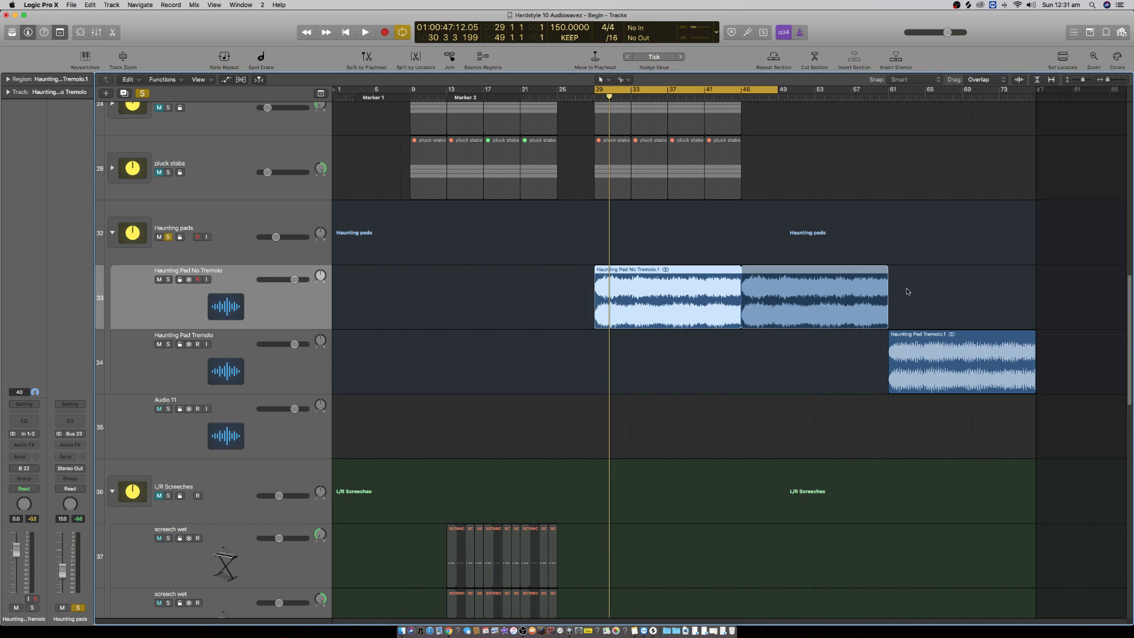
key("super+z")
Step: Copy the Haunting Pad No Tremolo region to bar 45 and extend the copy's end to about bar 65
left_click_drag(640, 271, 788, 272, "alt")
left_click_drag(886, 325, 992, 332)
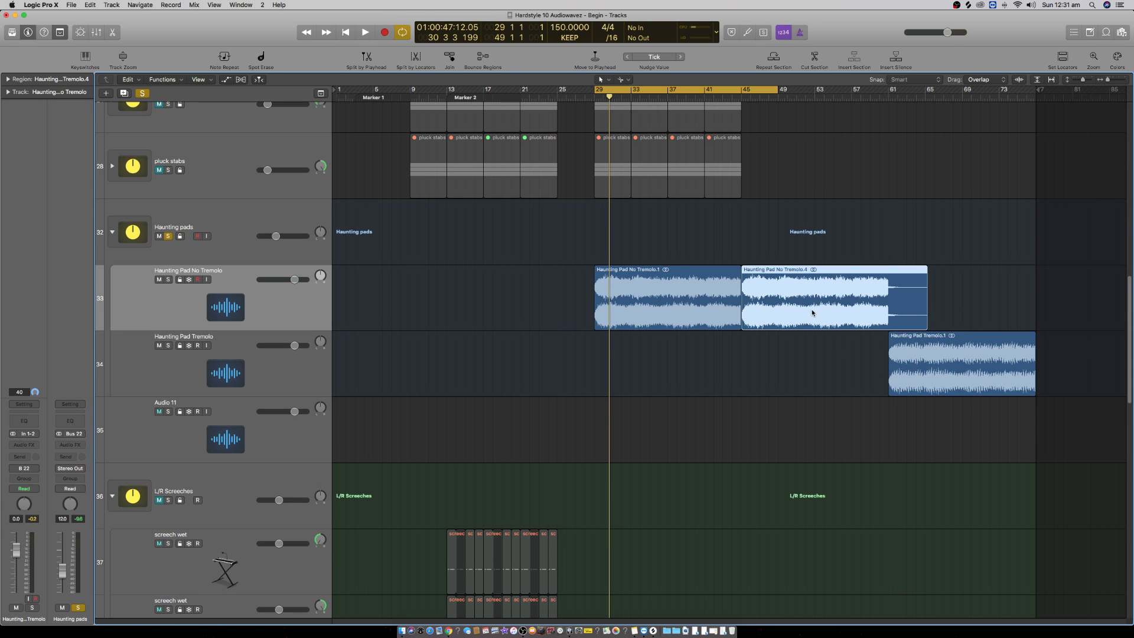
Step: Examine the Pads stack's arrangement and effects chain as a reference, and select the blue Haunting pads stack
key("super+Up")
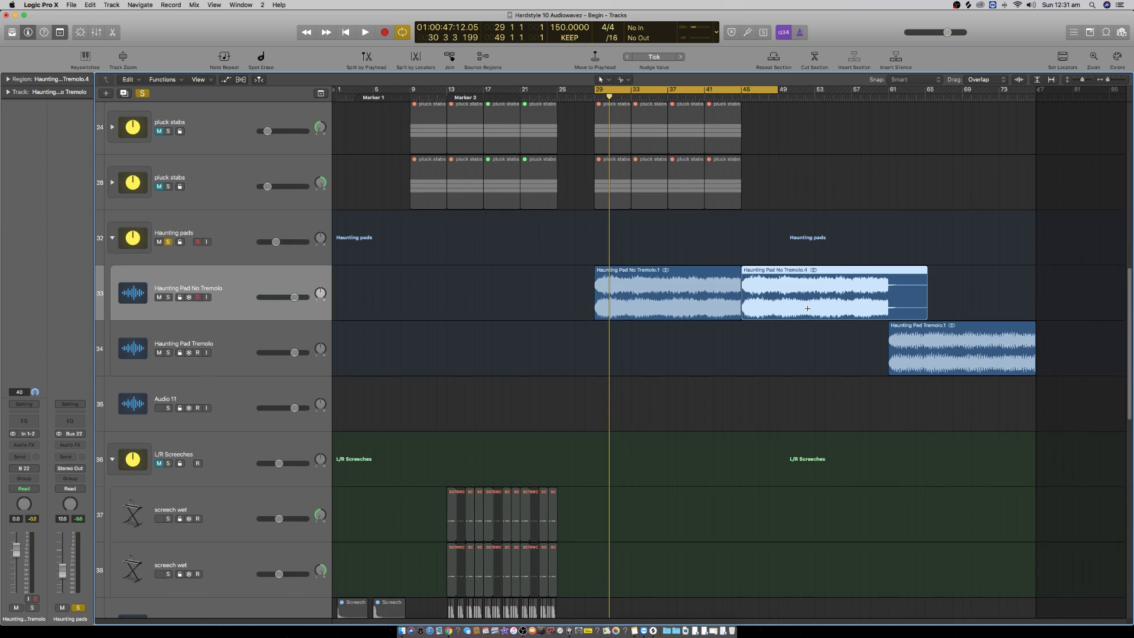
scroll(797, 354, "up", 3)
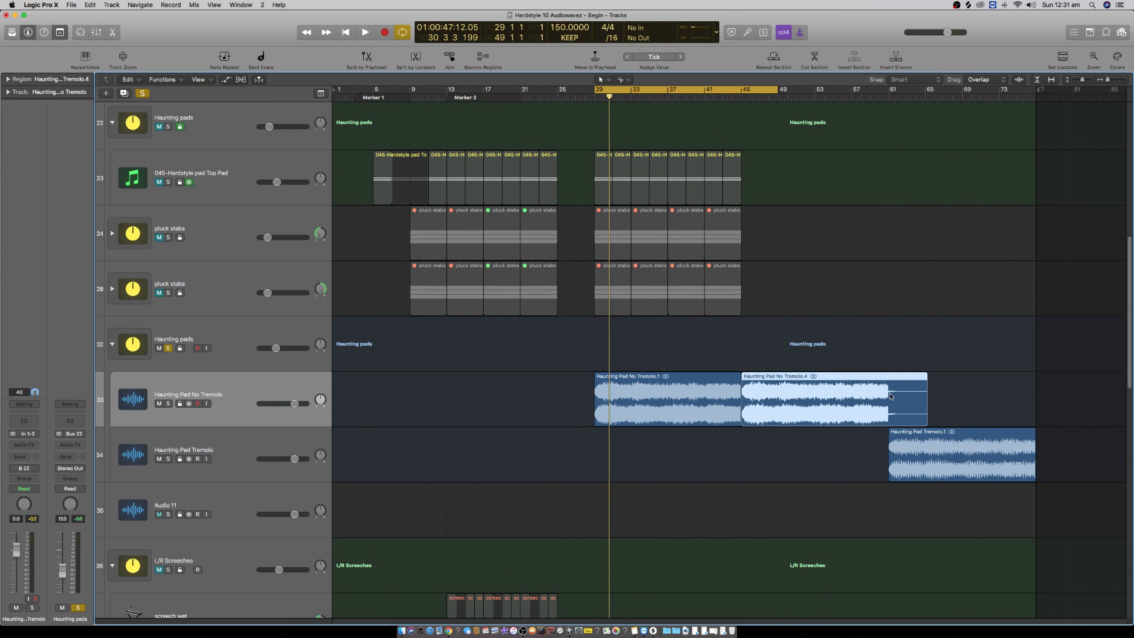
scroll(780, 213, "up", 3)
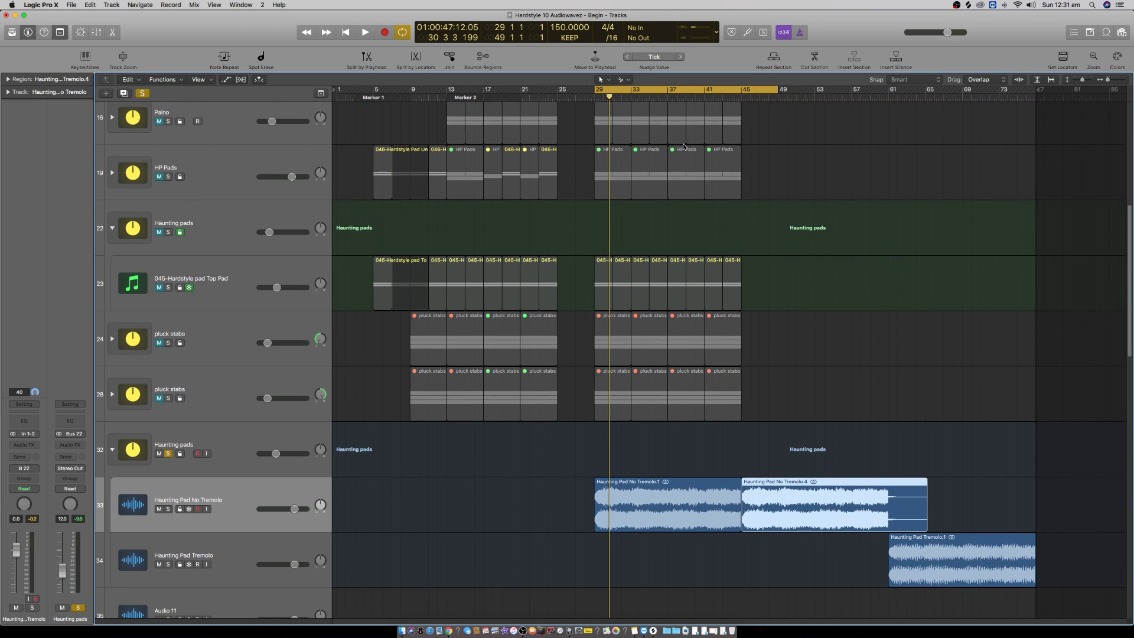
scroll(739, 203, "up", 5)
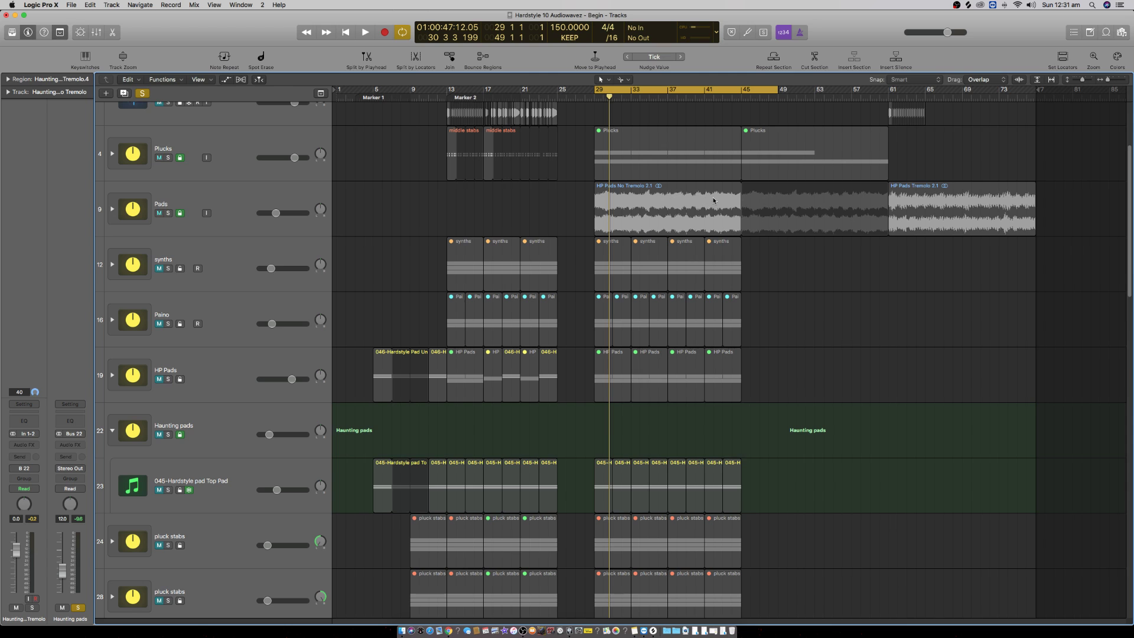
left_click(246, 198)
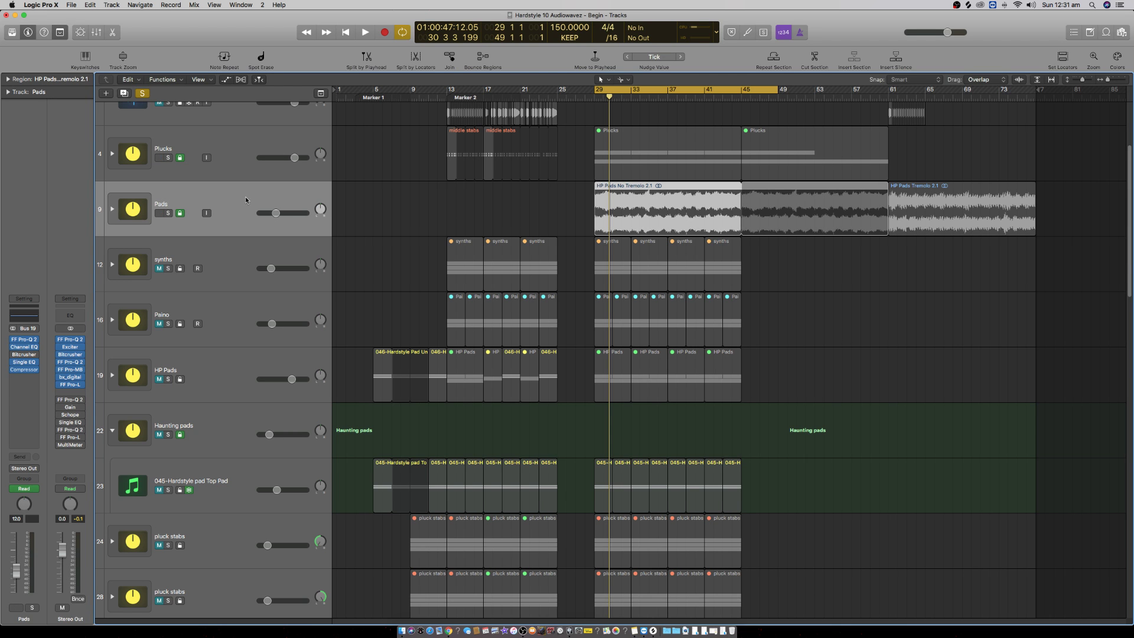
scroll(762, 325, "down", 7)
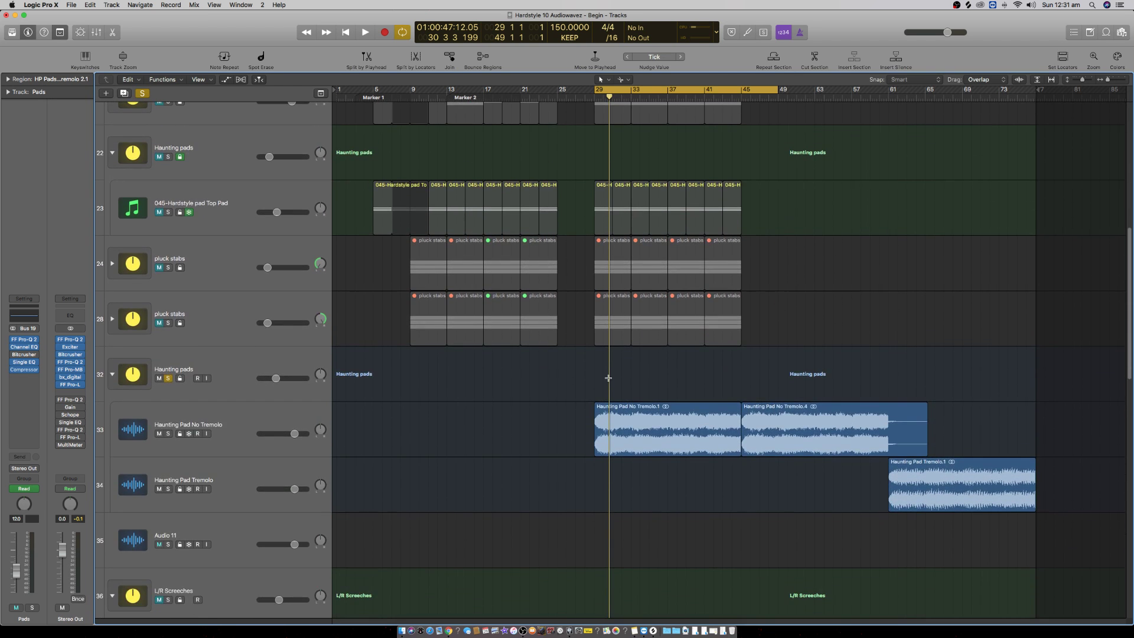
left_click(238, 363)
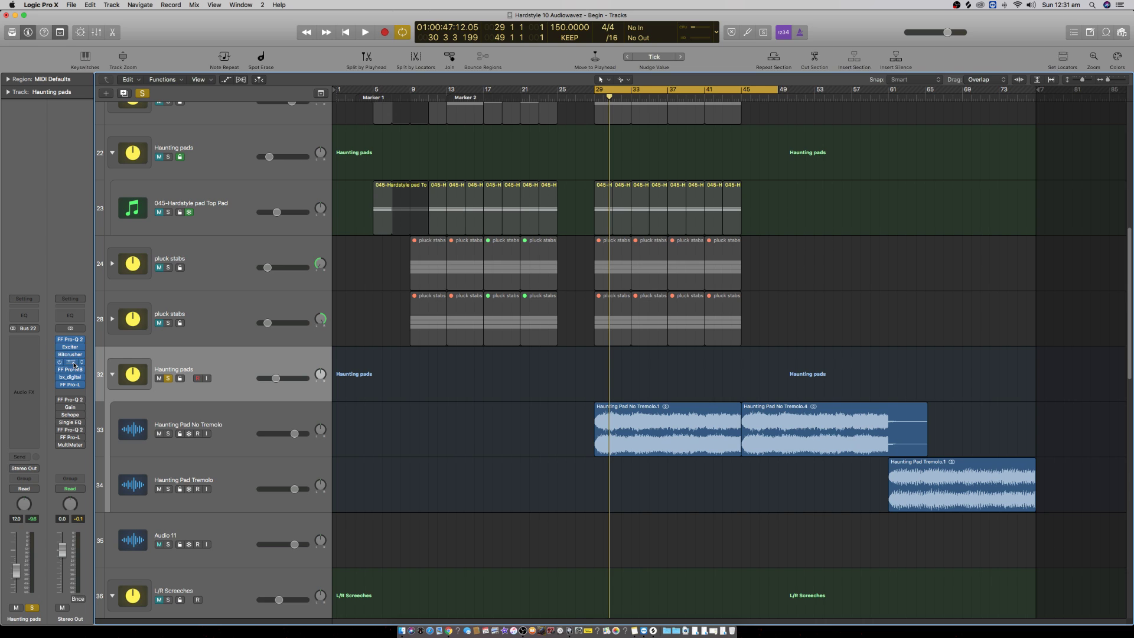
Step: Set the cycle range to bars 59–63, and split the copied No Tremolo region at bar 61 and mute its tail
left_click_drag(737, 89, 871, 89)
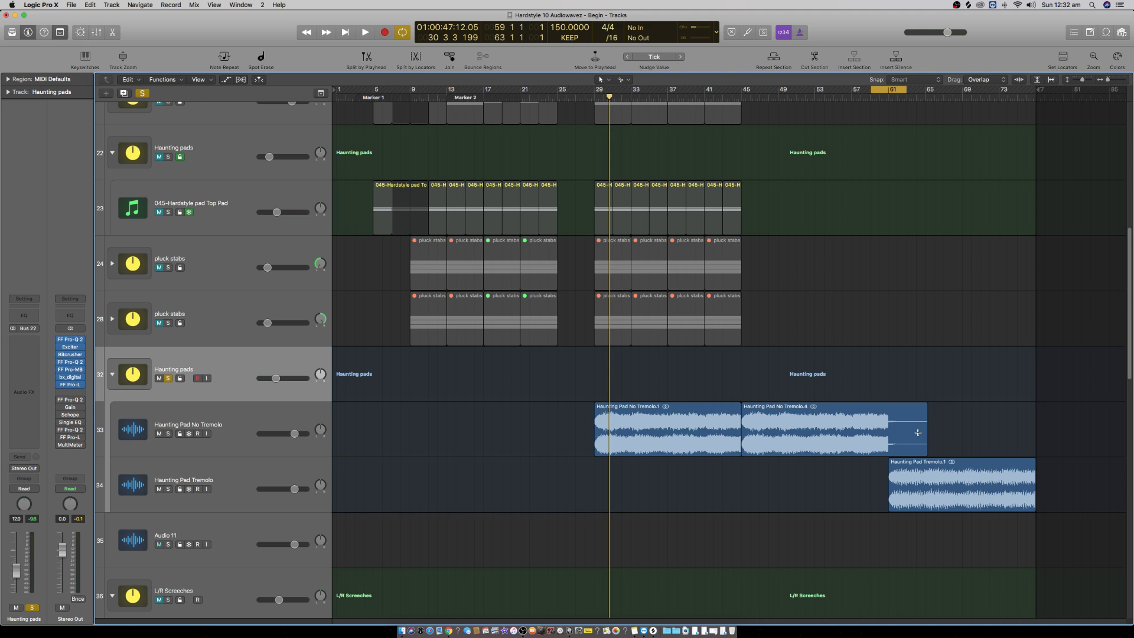
left_click(890, 435)
right_click(899, 424)
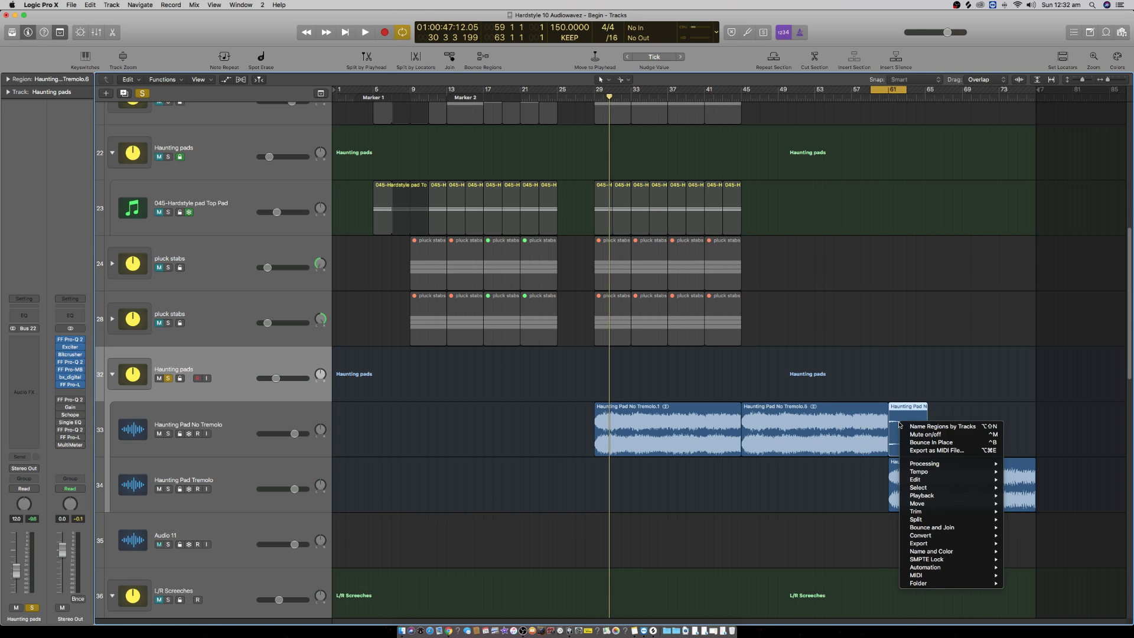
left_click(925, 434)
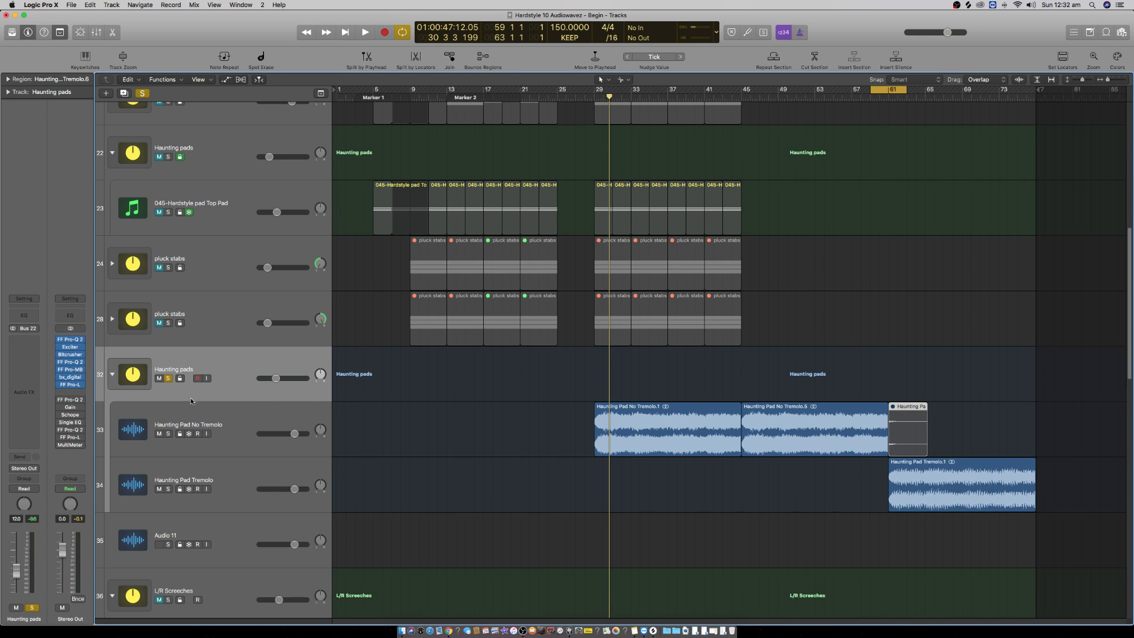
Step: Listen to the Haunting pads stack from bar 59 across the change from no tremolo to tremolo
left_click(236, 421)
left_click(239, 381)
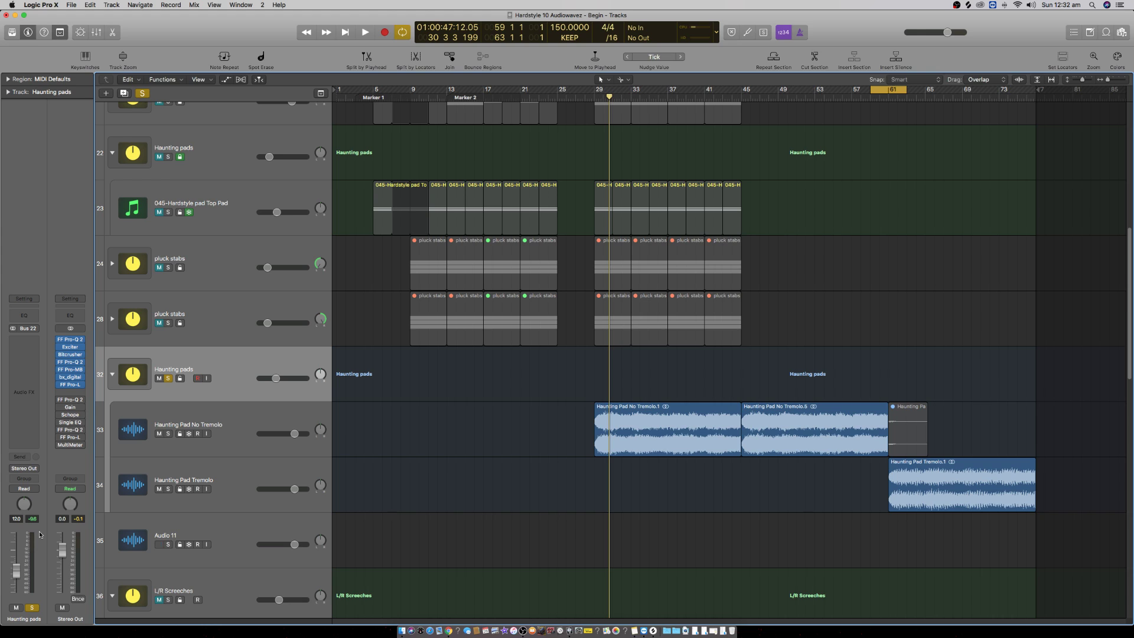
key("space")
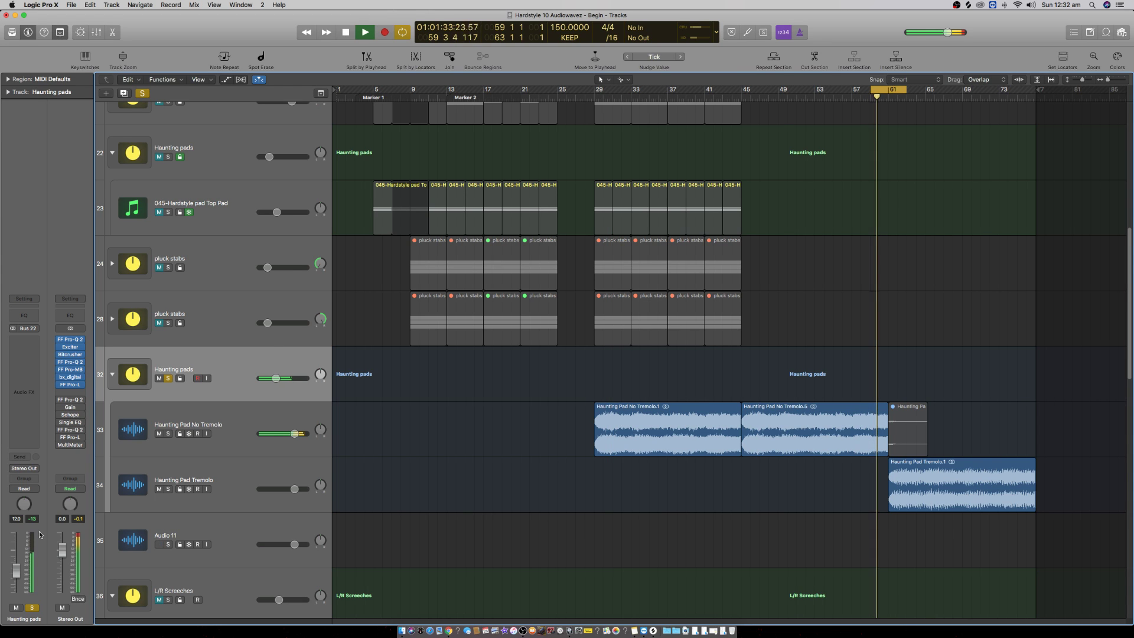
key("space")
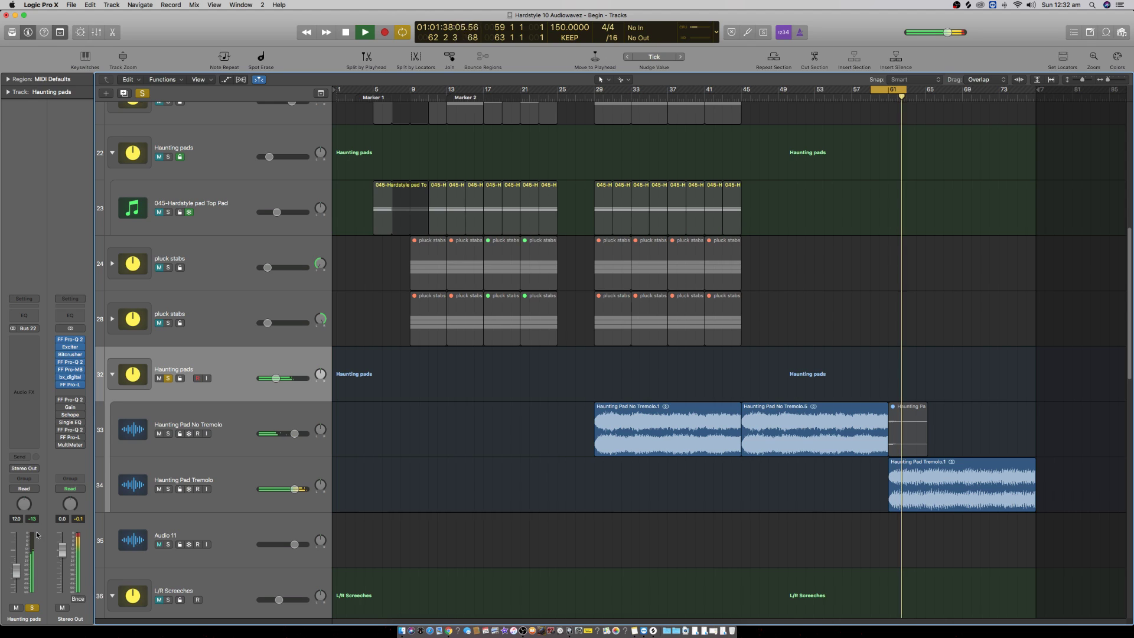
key("space")
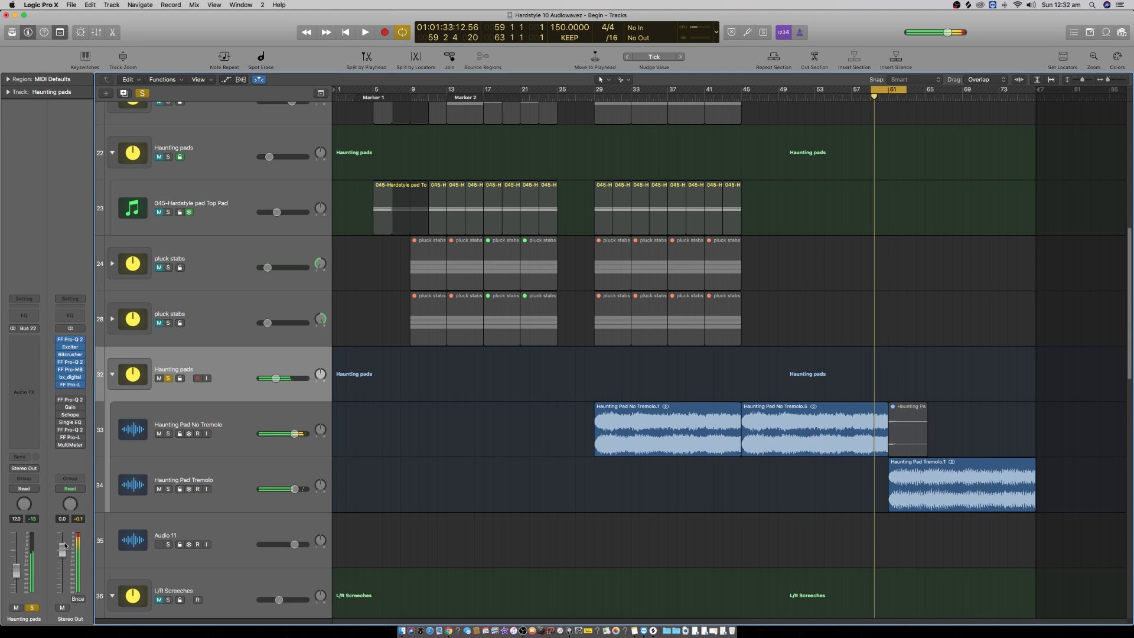
Step: Insert a stereo Compressor on the Haunting pads stack, with make-up gain at -1.0 dB and auto gain at -12 dB
left_click(34, 353)
mouse_move(48, 384)
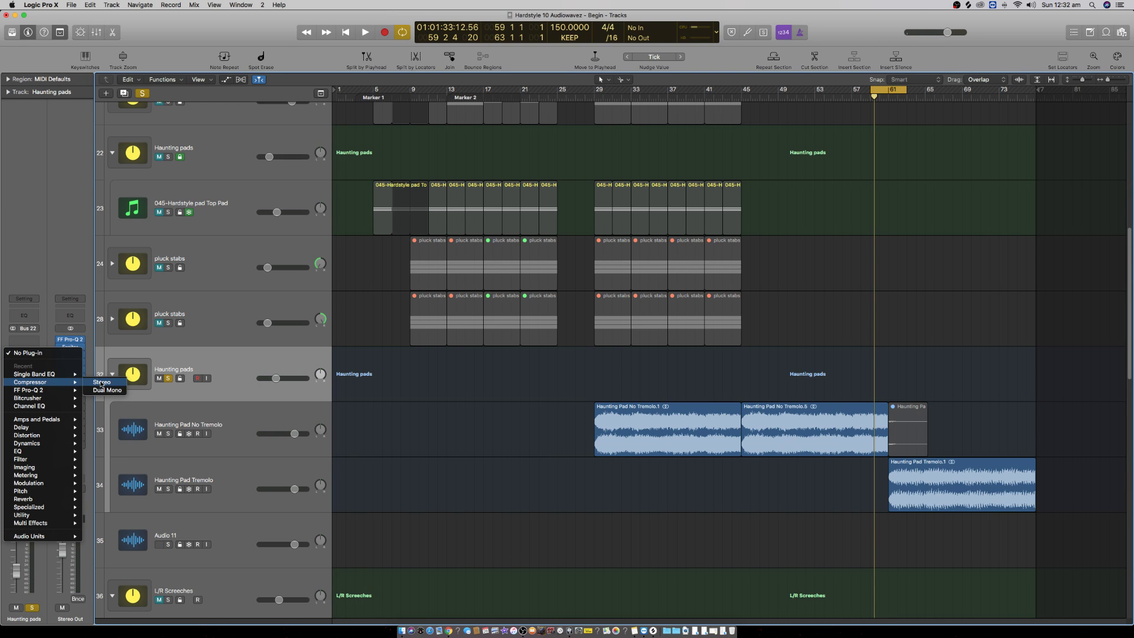
left_click(100, 383)
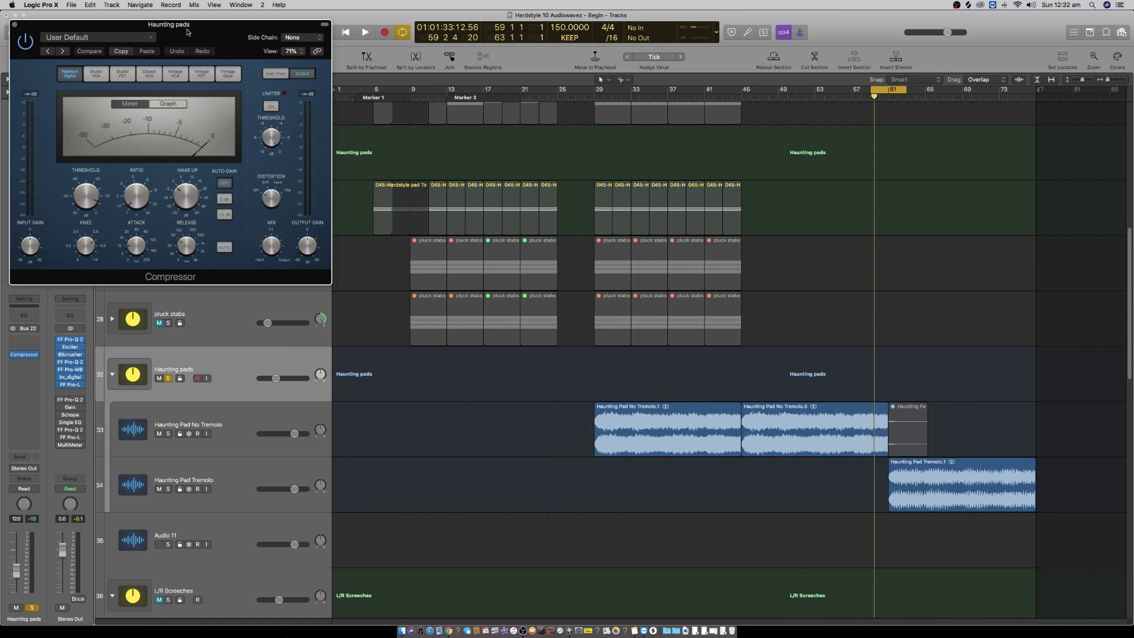
left_click_drag(187, 31, 564, 348)
left_click_drag(563, 511, 562, 515)
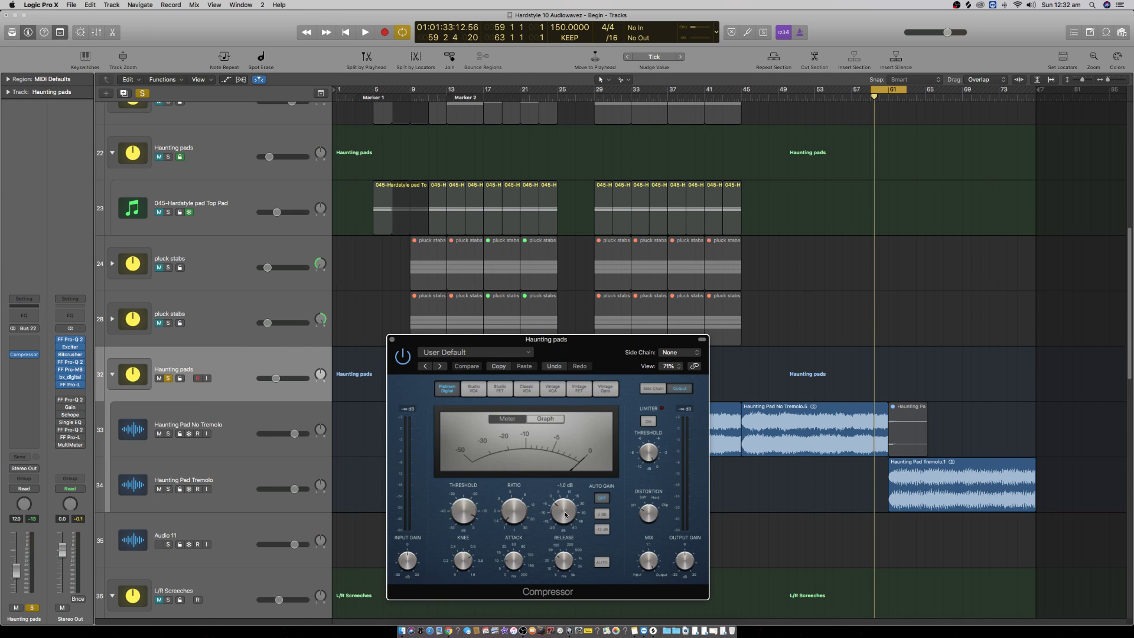
left_click(602, 531)
Step: Delete the muted tail on the No Tremolo track and extend the region starting at bar 45 to about bar 65
left_click(902, 421)
key("Delete")
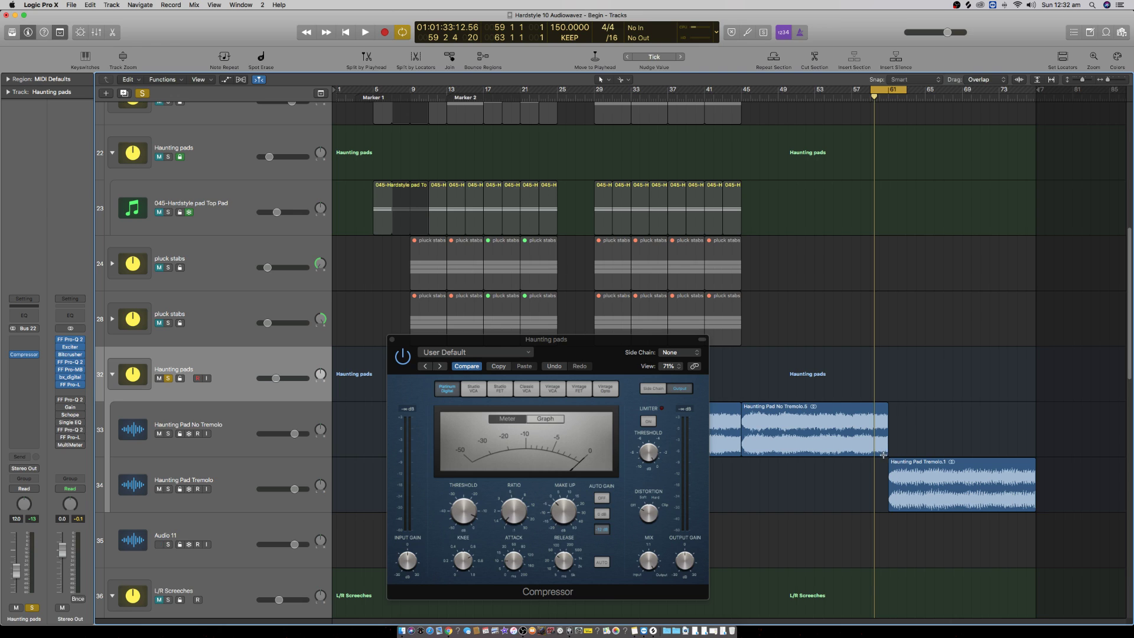
left_click_drag(883, 455, 927, 455)
Step: Set the Compressor's attack to 18 ms, adjust its release and ratio, audition the stack from bar 59, and close the plug-in window
left_click_drag(512, 563, 513, 557)
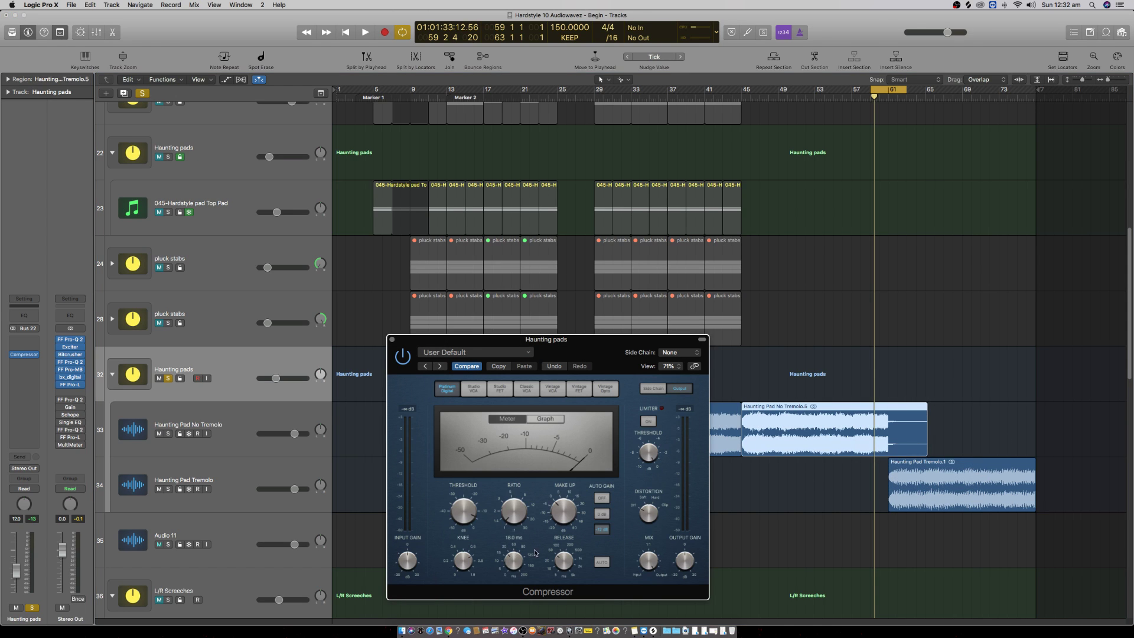
left_click_drag(560, 562, 565, 550)
left_click_drag(516, 511, 514, 501)
key("space")
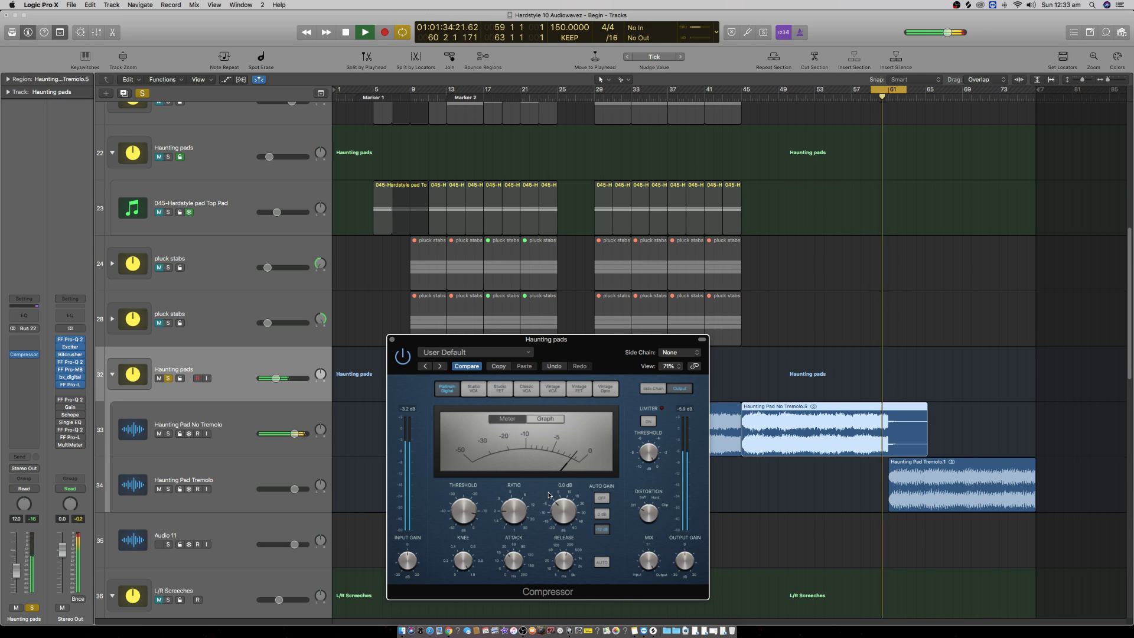
key("space")
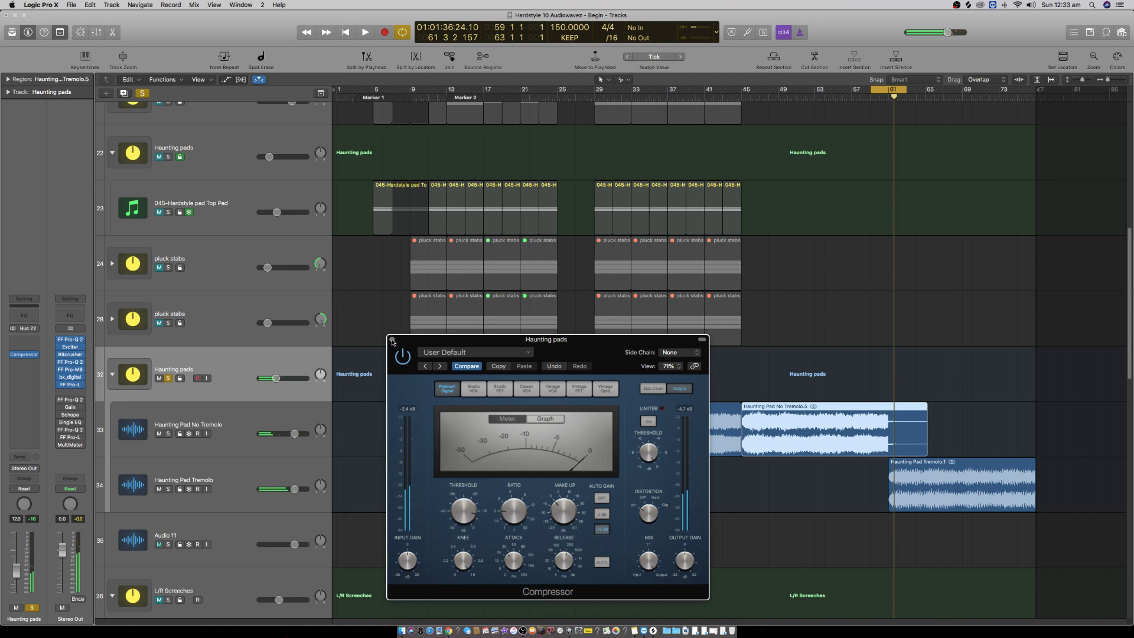
left_click(392, 340)
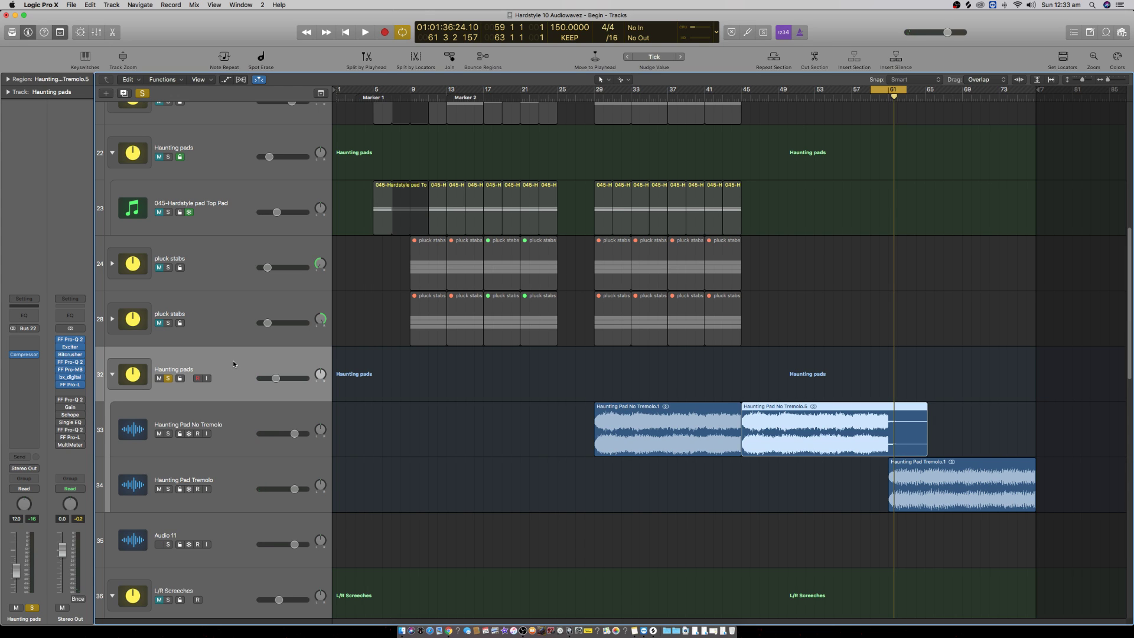
Step: Compare the channel strips of the Haunting Pad No Tremolo and Haunting Pad Tremolo tracks
left_click(228, 427)
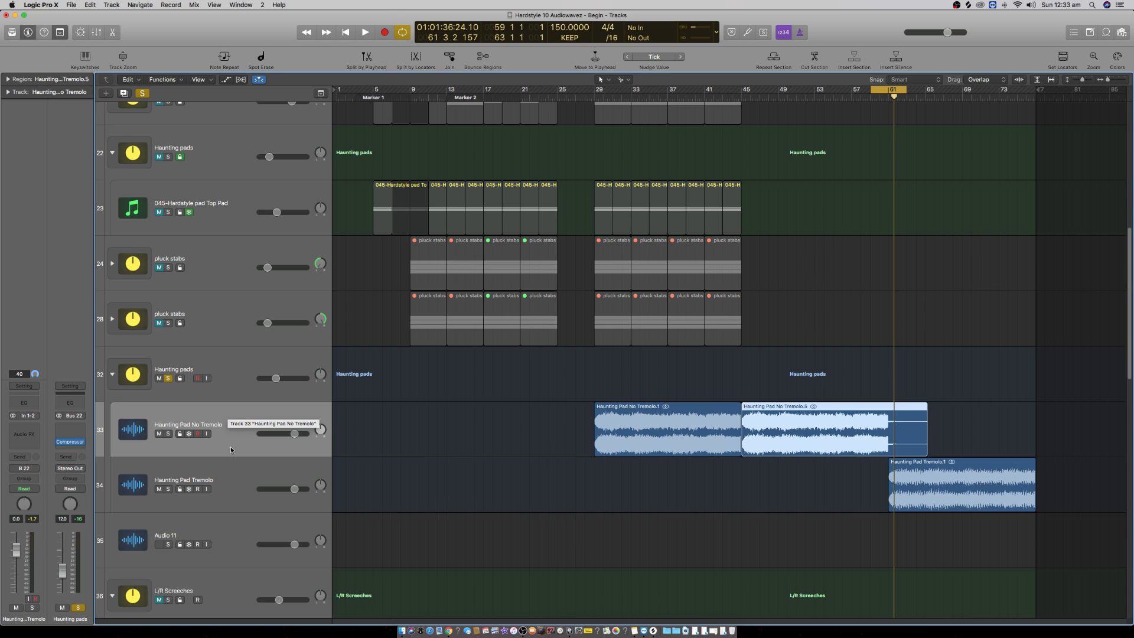
left_click(229, 480)
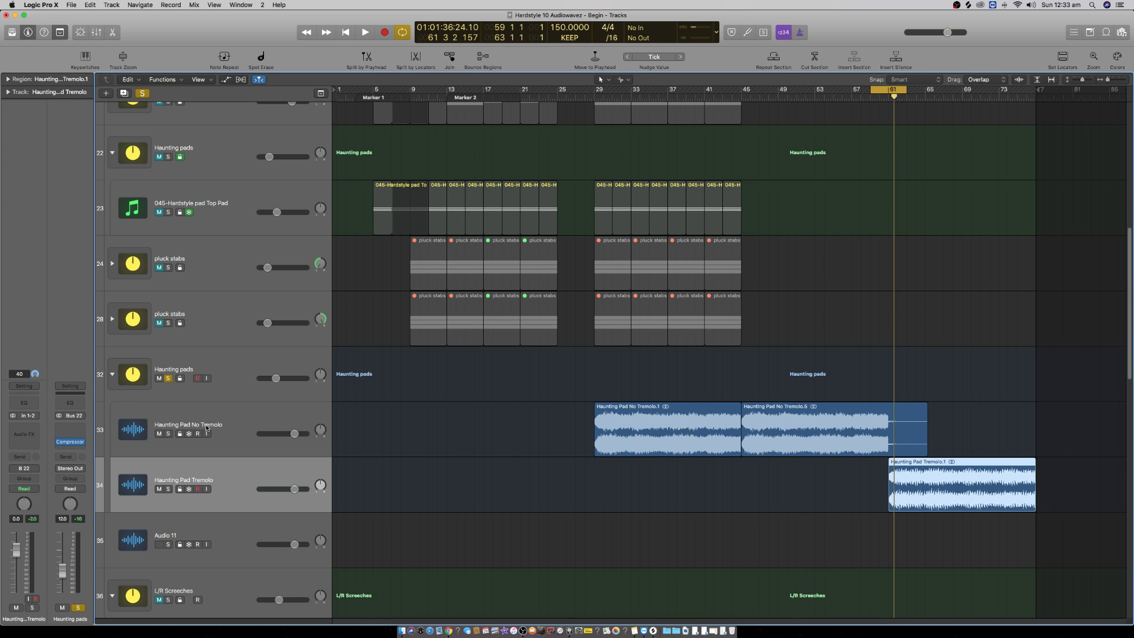
left_click(856, 445)
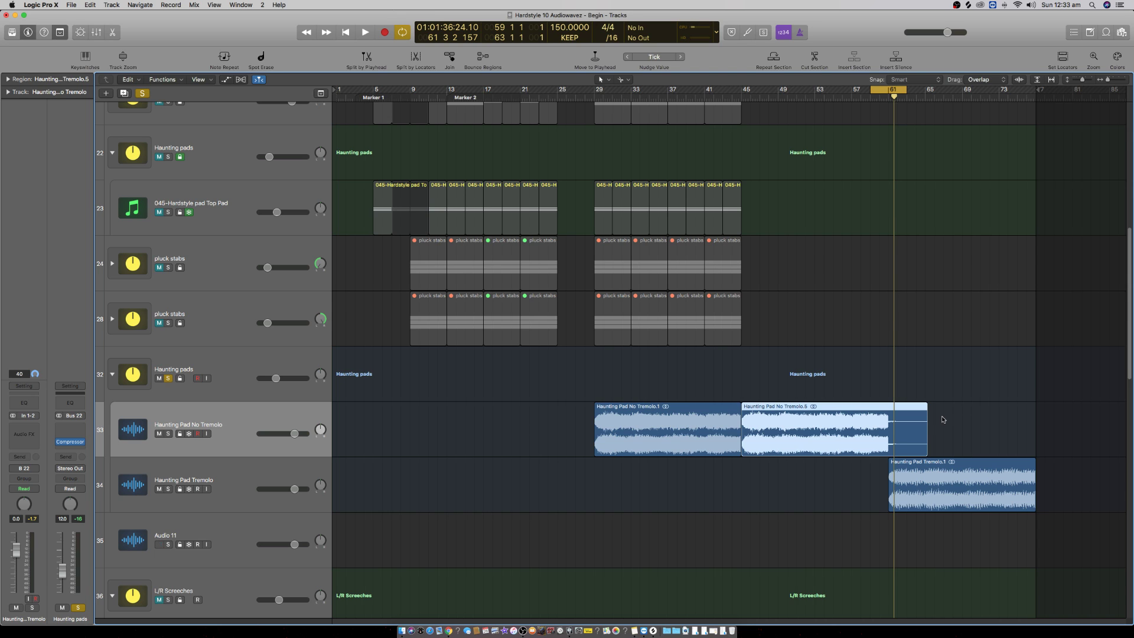
Step: Set the cycle range to bars 43–47 and listen to the join between the two No Tremolo regions through the Haunting pads stack
left_click_drag(889, 90, 760, 104)
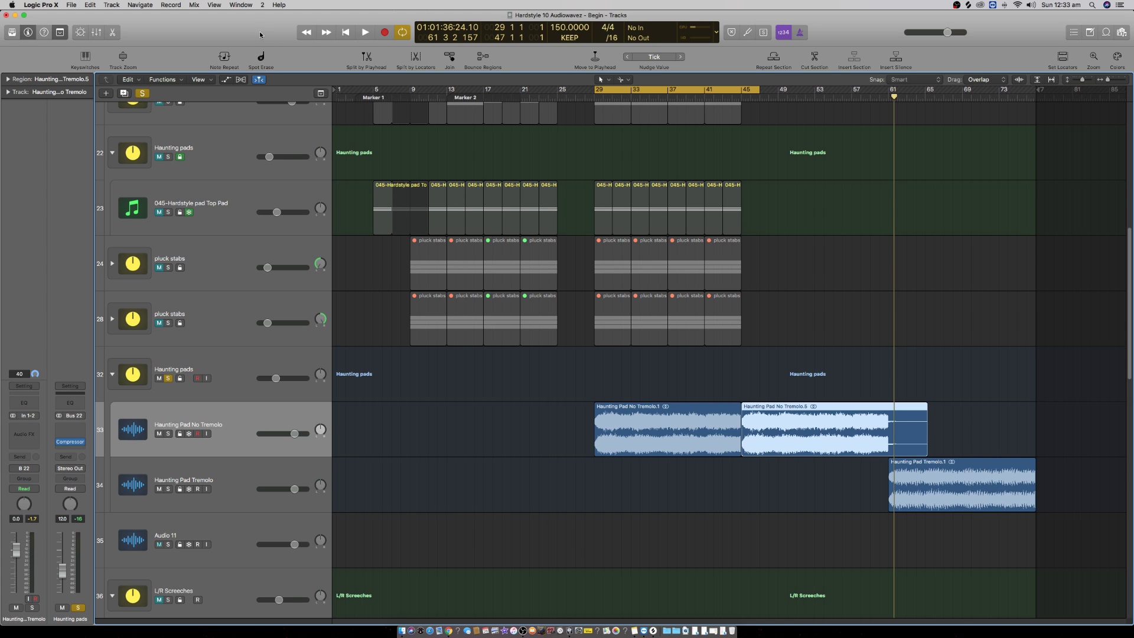
left_click_drag(737, 87, 750, 90)
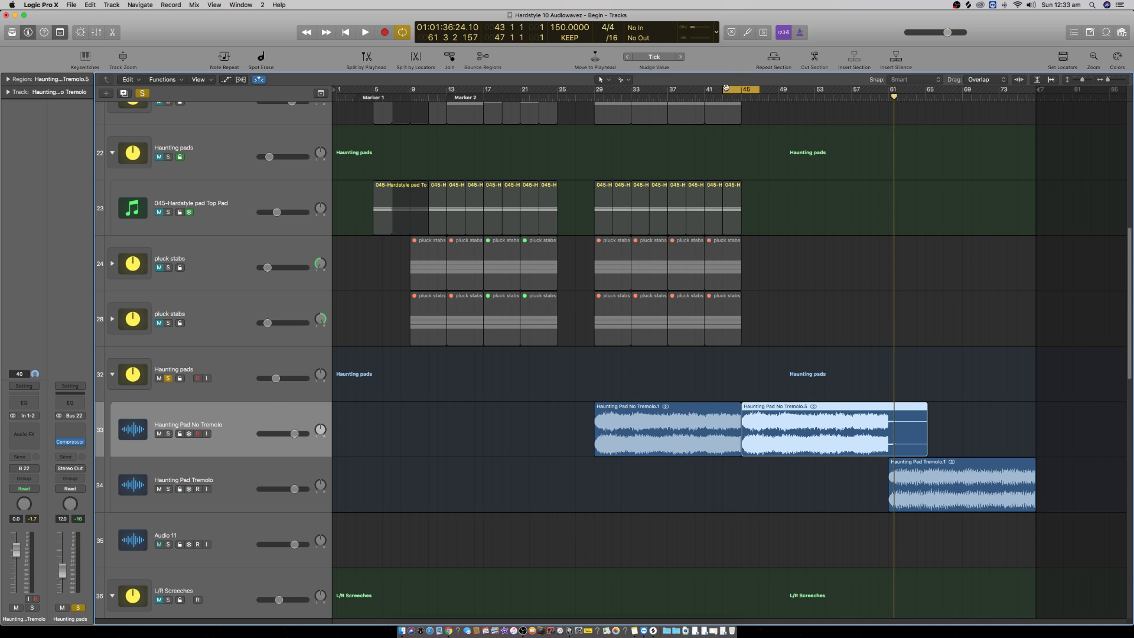
key("space")
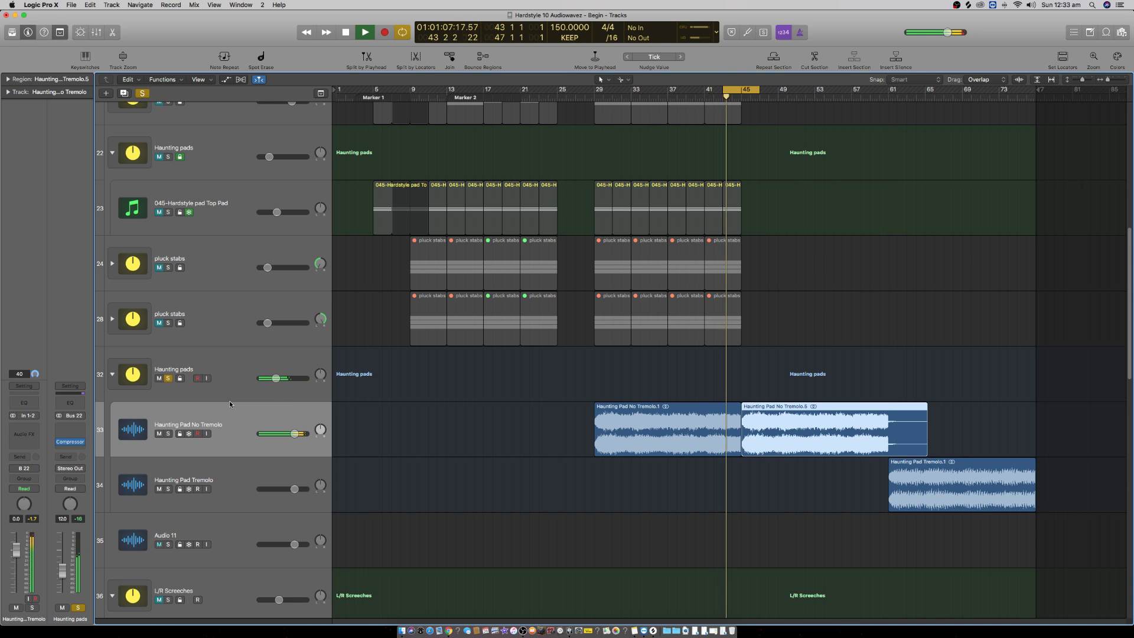
left_click(222, 381)
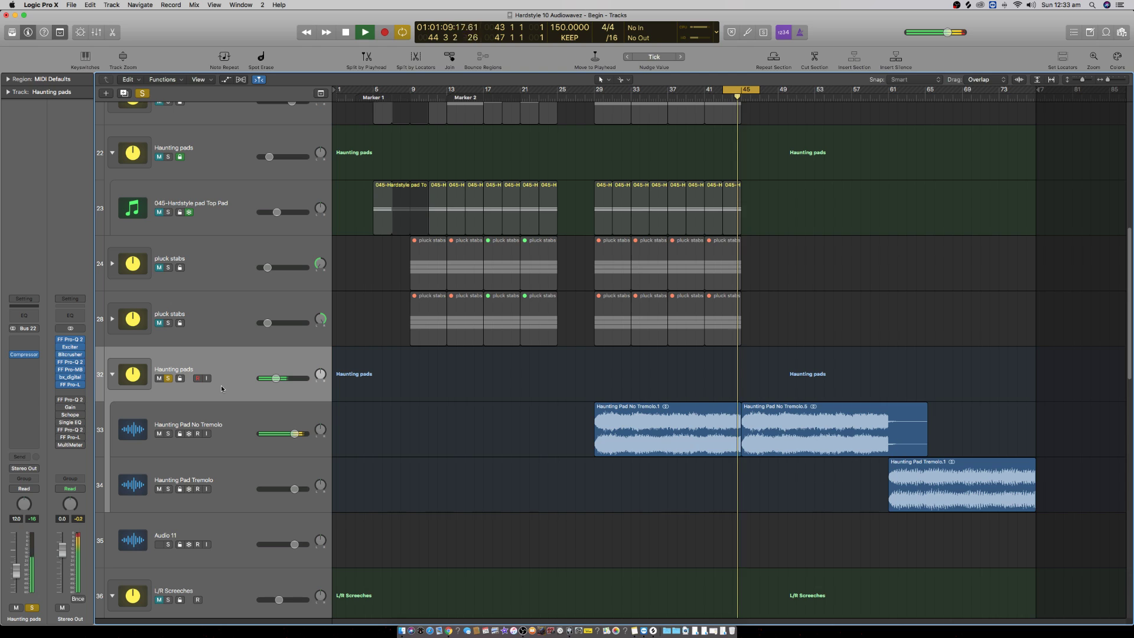
key("space")
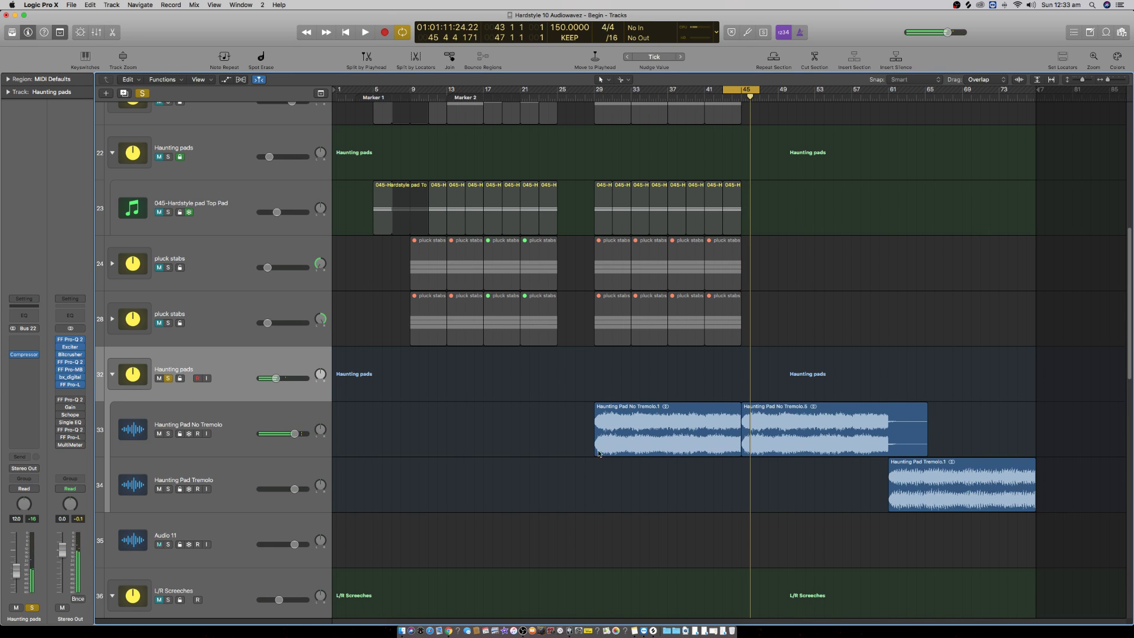
Step: Delete the Haunting Pad No Tremolo copy that starts at bar 45
left_click(768, 411)
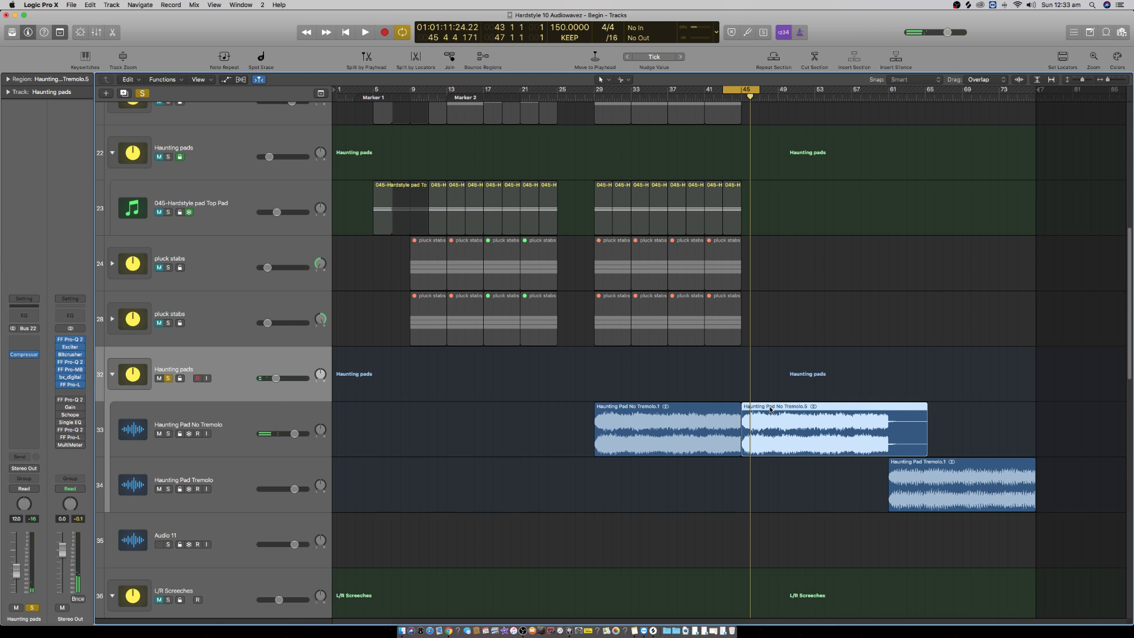
key("Delete")
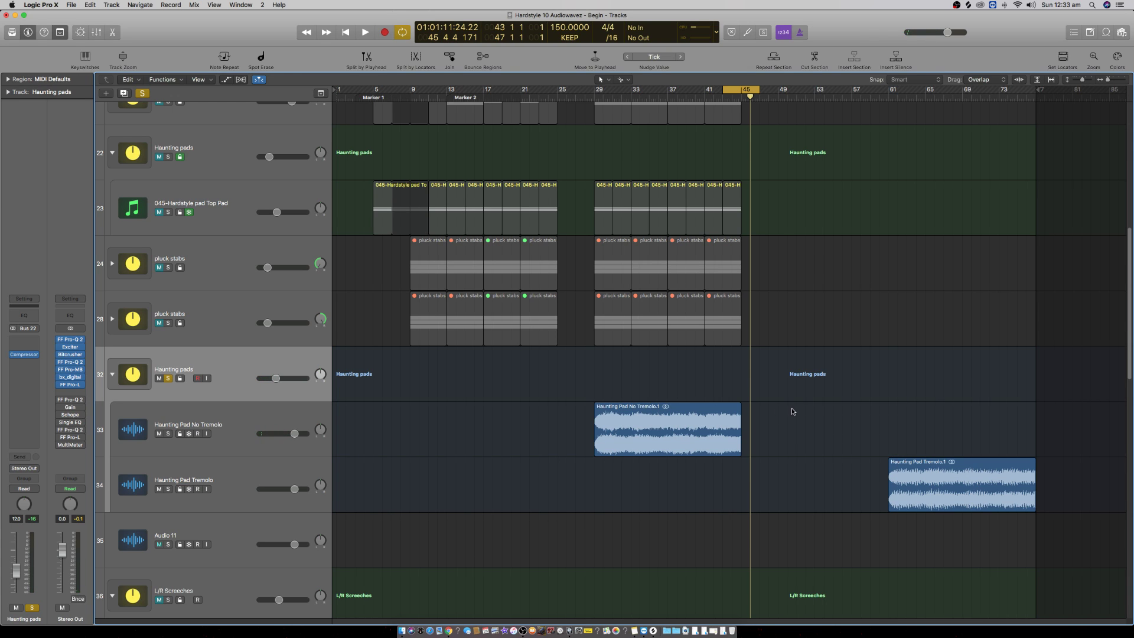
Step: Delete the Haunting Pad No Tremolo region that starts at bar 29
key("super+Up")
key("super+Up")
key("super+Up")
key("super+Up")
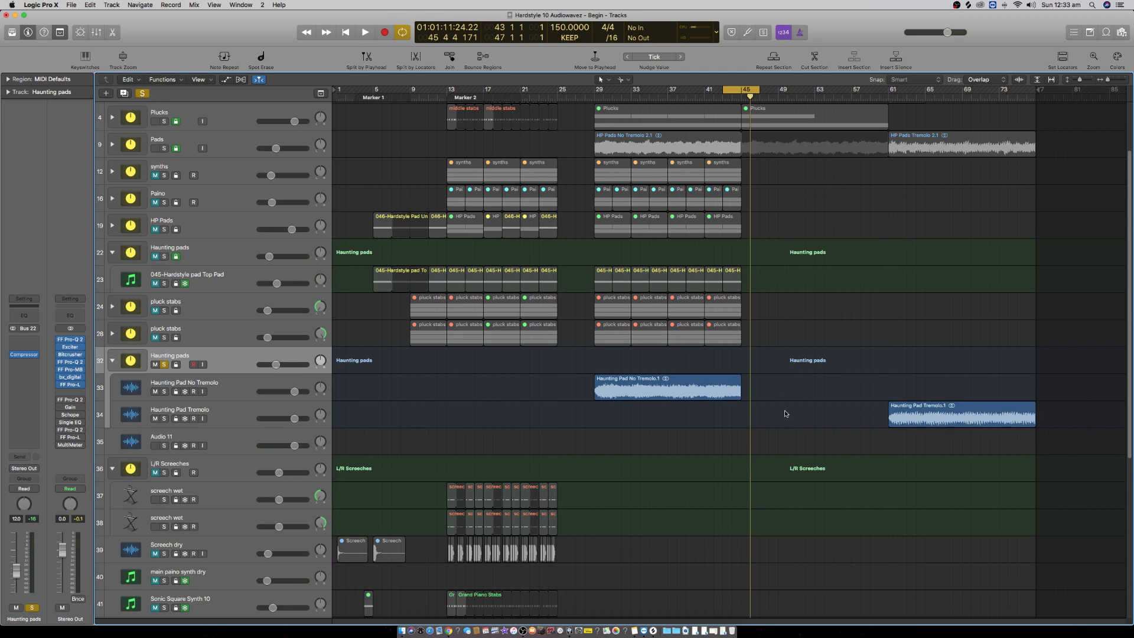
left_click(636, 395)
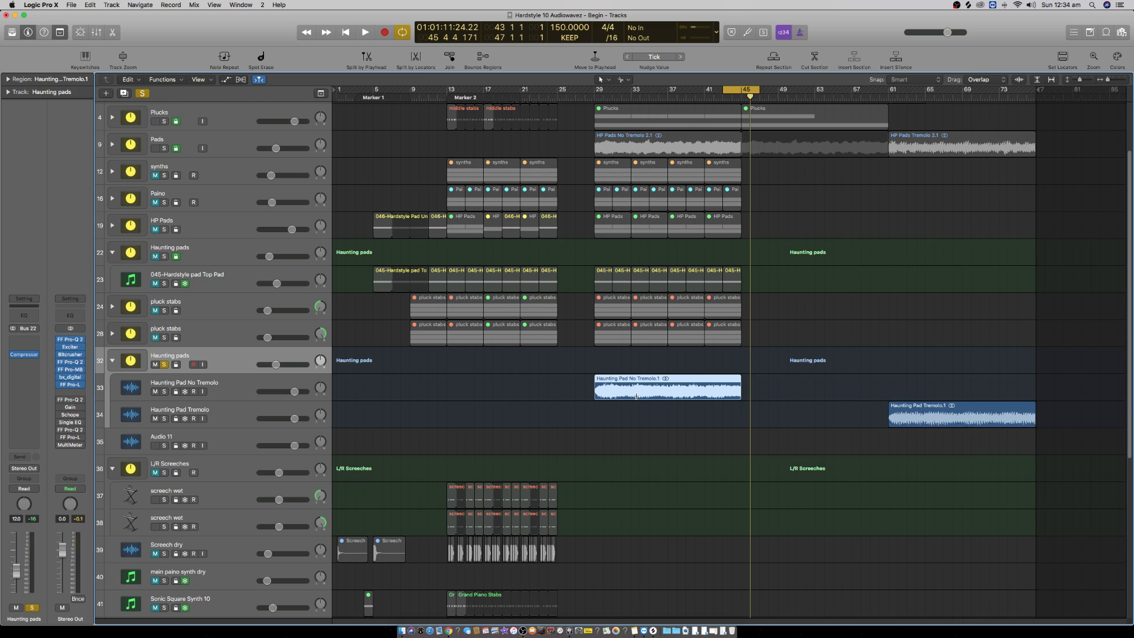
key("Delete")
Step: Delete the Haunting Pad No Tremolo track and move Audio 11 into the Haunting pads stack above Haunting Pad Tremolo
left_click(239, 384)
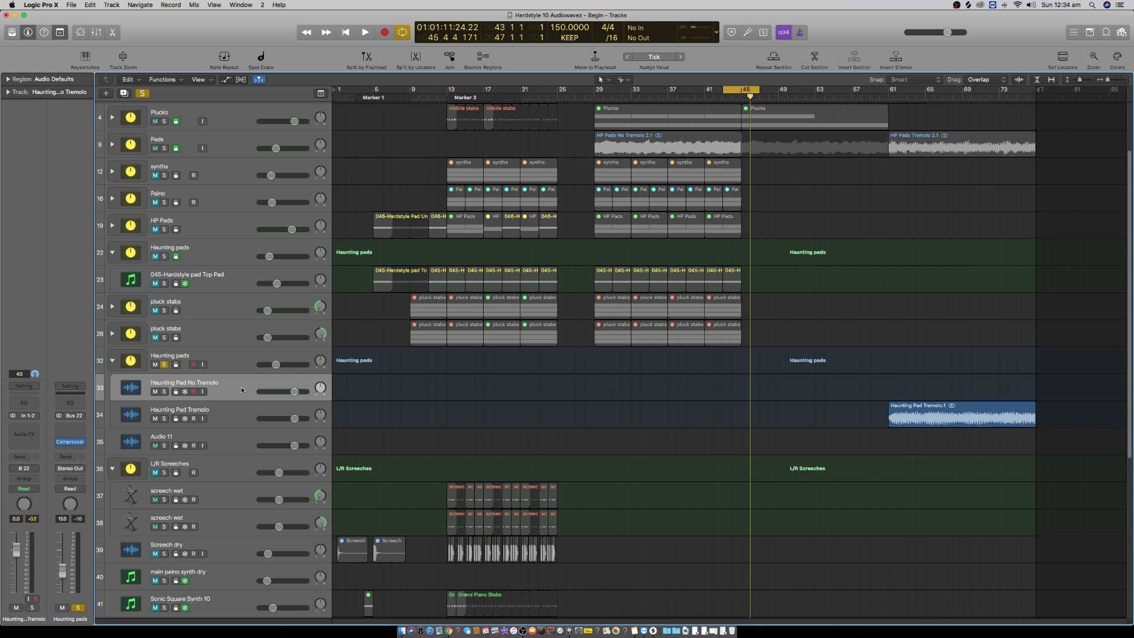
key("super+BackSpace")
left_click_drag(228, 409, 229, 385)
Step: Solo the original Haunting pads stack containing the Top Pad track, and take the bounced Haunting pads stack out of solo
scroll(797, 360, "up", 3)
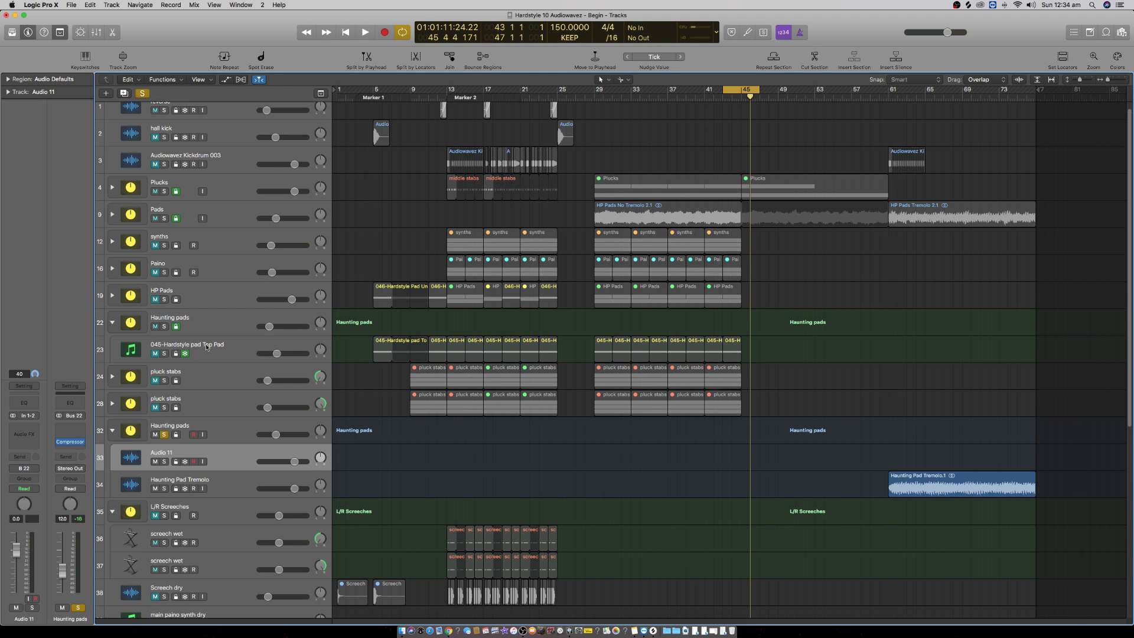
left_click(197, 330)
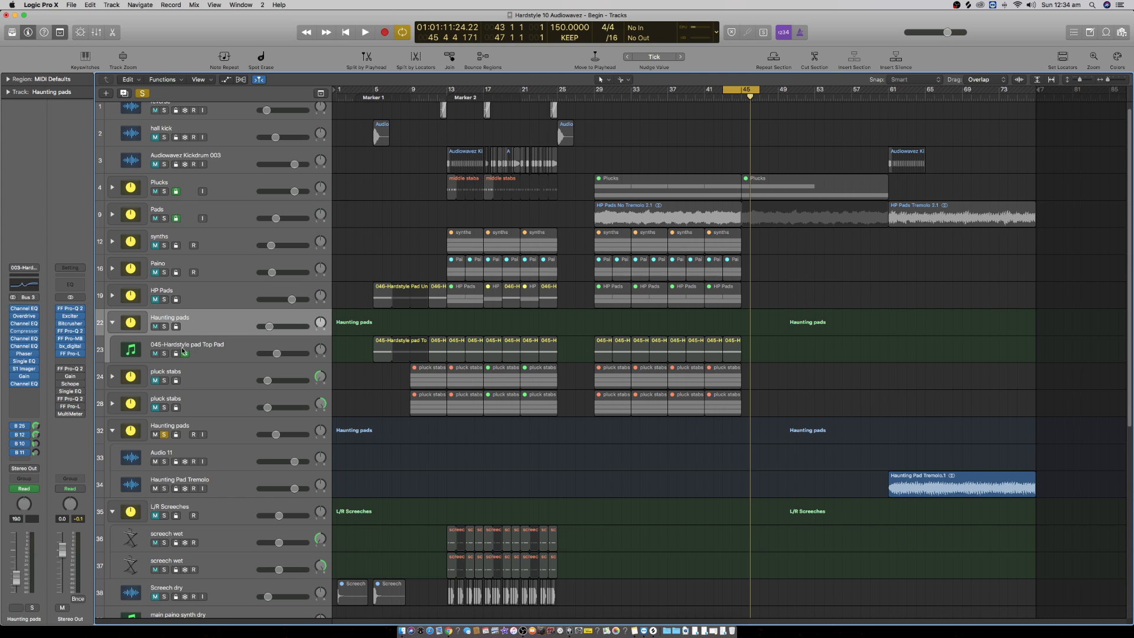
left_click(164, 326)
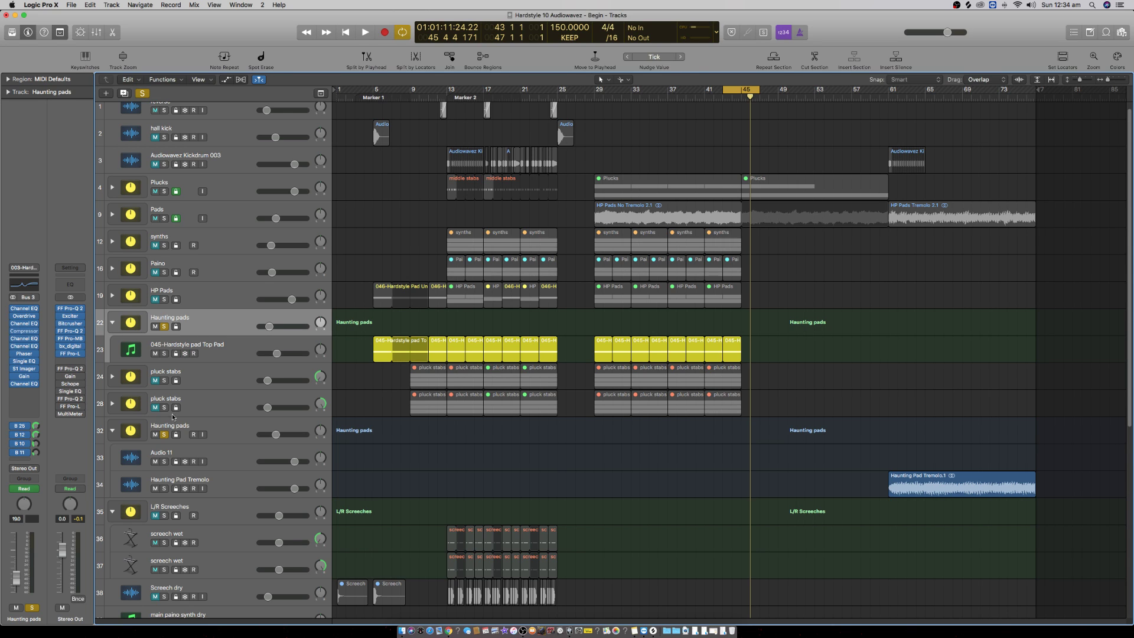
left_click(164, 435)
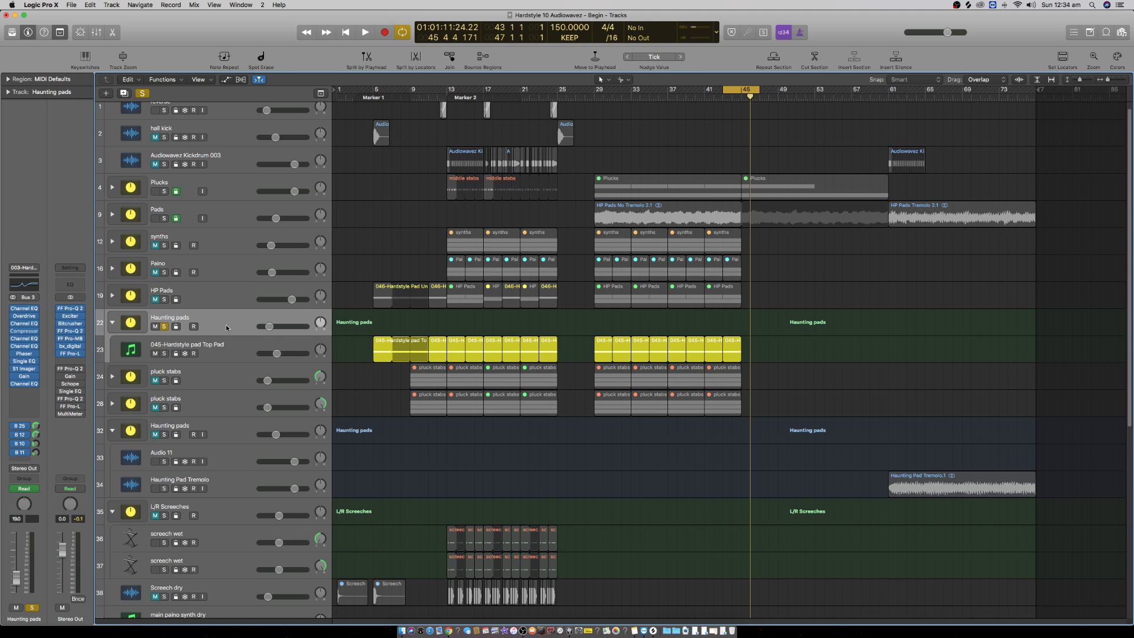
Step: Copy the 045-Hardstyle pad Top Pad regions of bars 29–45 to bar 45 and set the cycle range to bars 29–61
left_click_drag(769, 350, 743, 353)
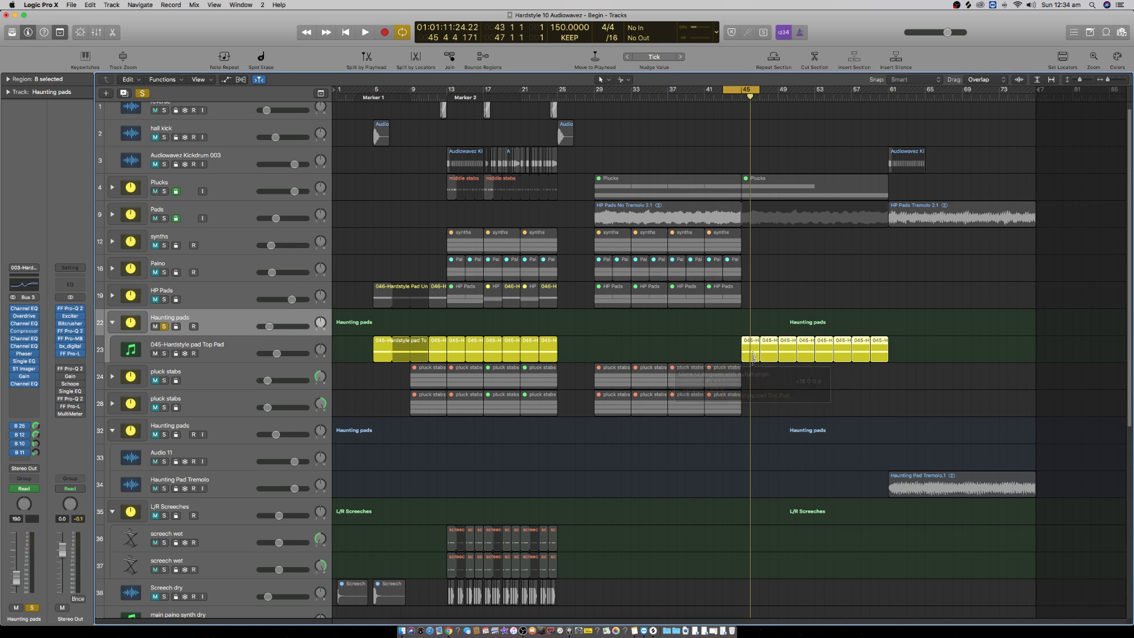
key("super+z")
left_click_drag(616, 344, 763, 348)
left_click_drag(761, 90, 888, 91)
left_click_drag(722, 88, 596, 89)
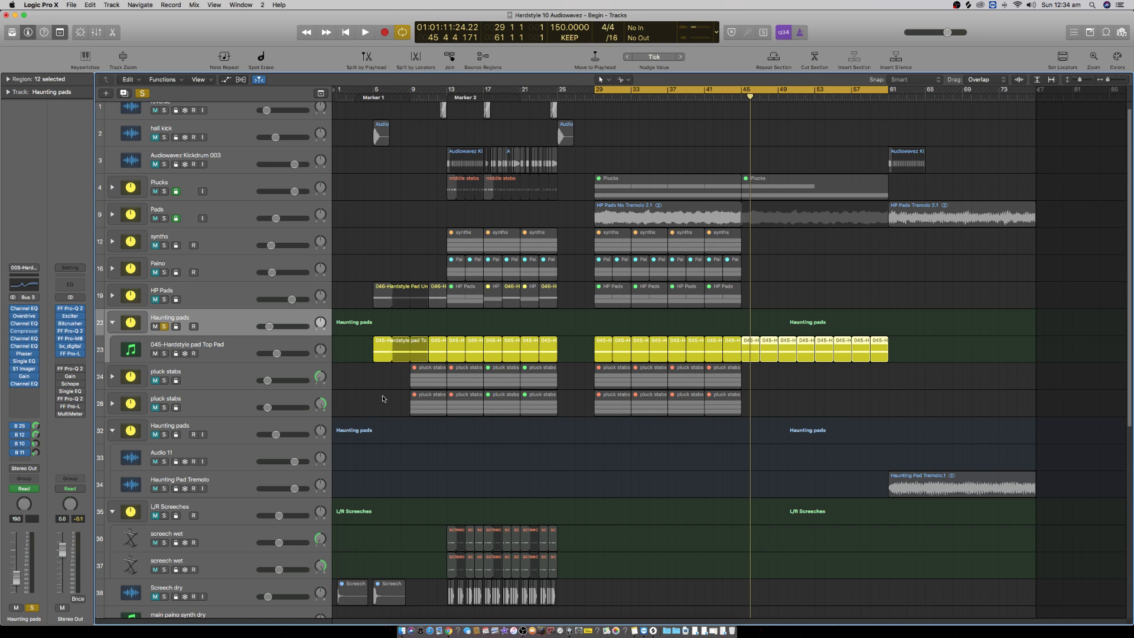
Step: Bounce bars 29–61 of the soloed Haunting pads offline as a 24-bit Wave file named Haunting Pad No Tremolo 2
left_click(215, 347)
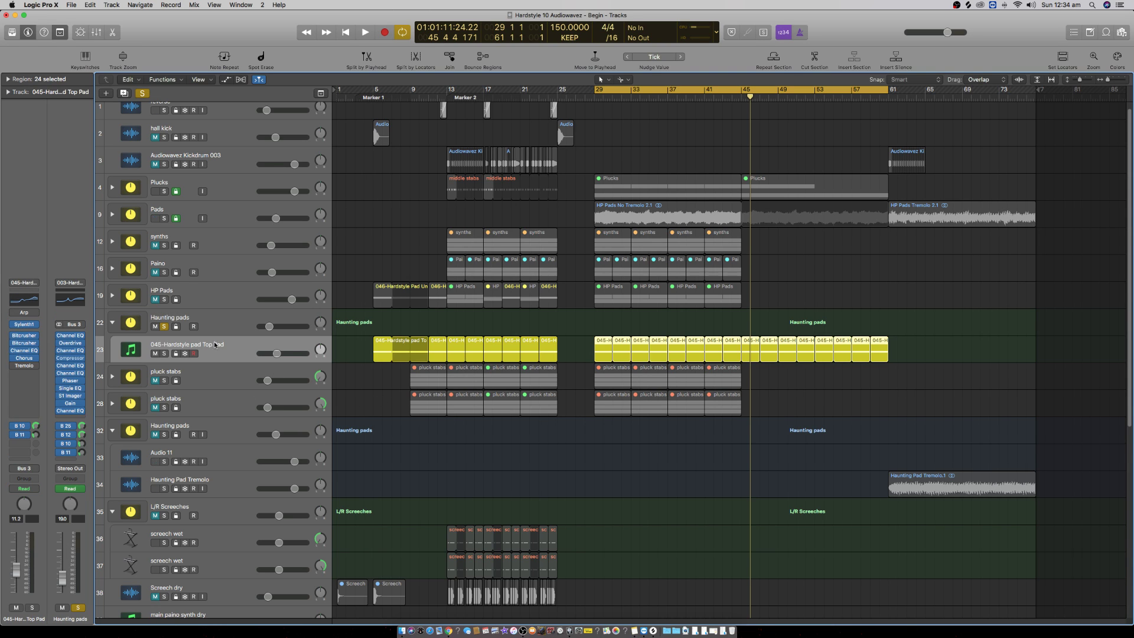
left_click(213, 324)
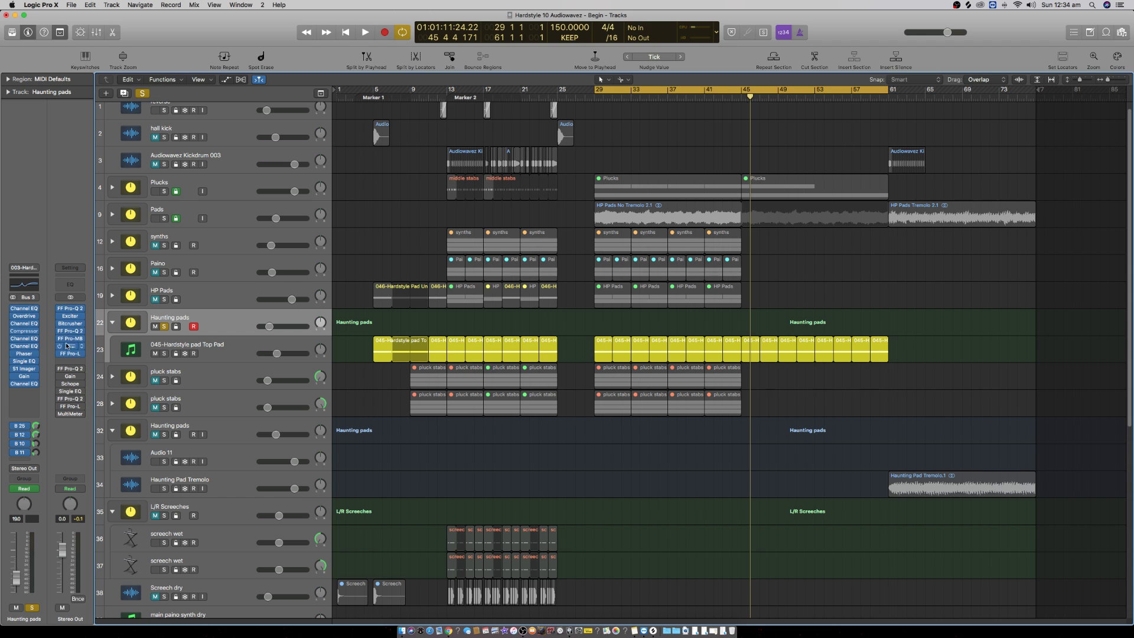
left_click(72, 6)
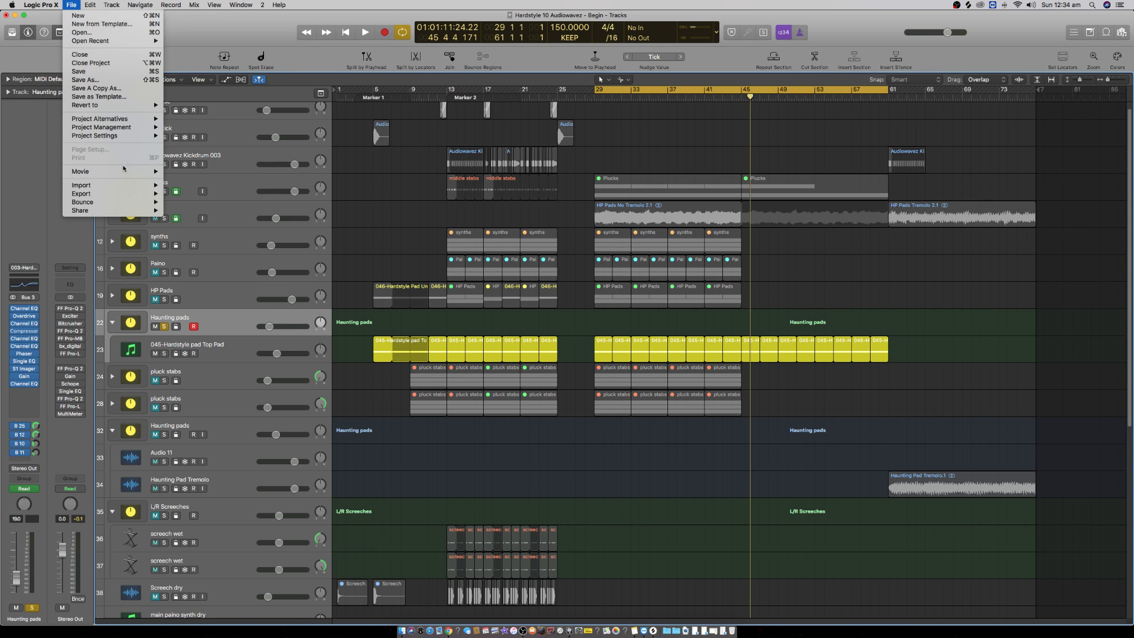
mouse_move(125, 202)
left_click(214, 233)
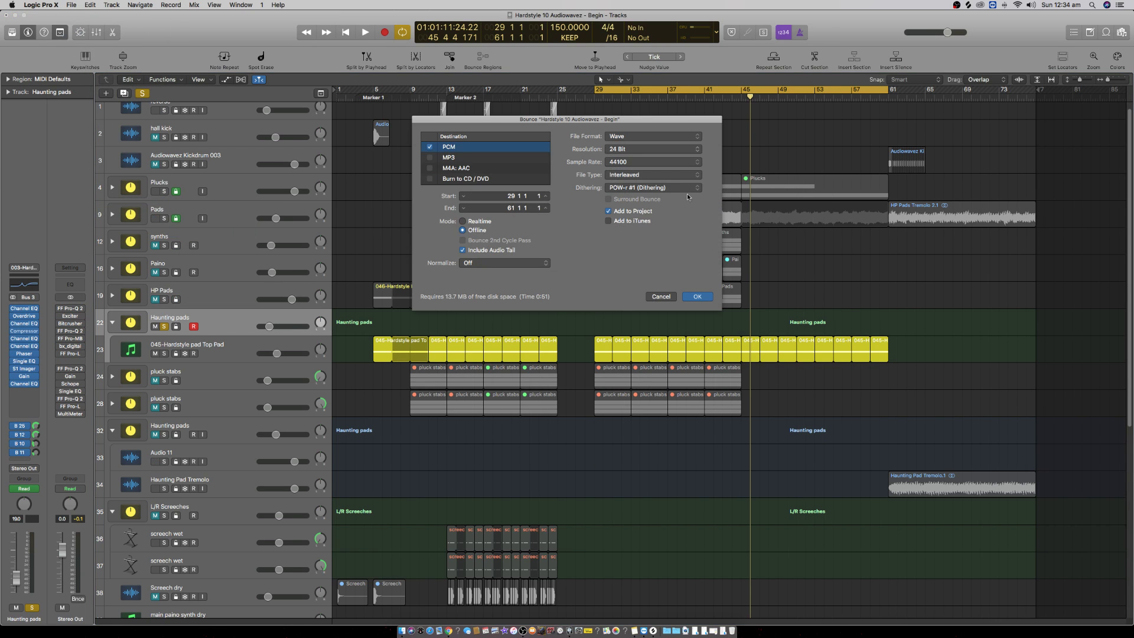
left_click(694, 298)
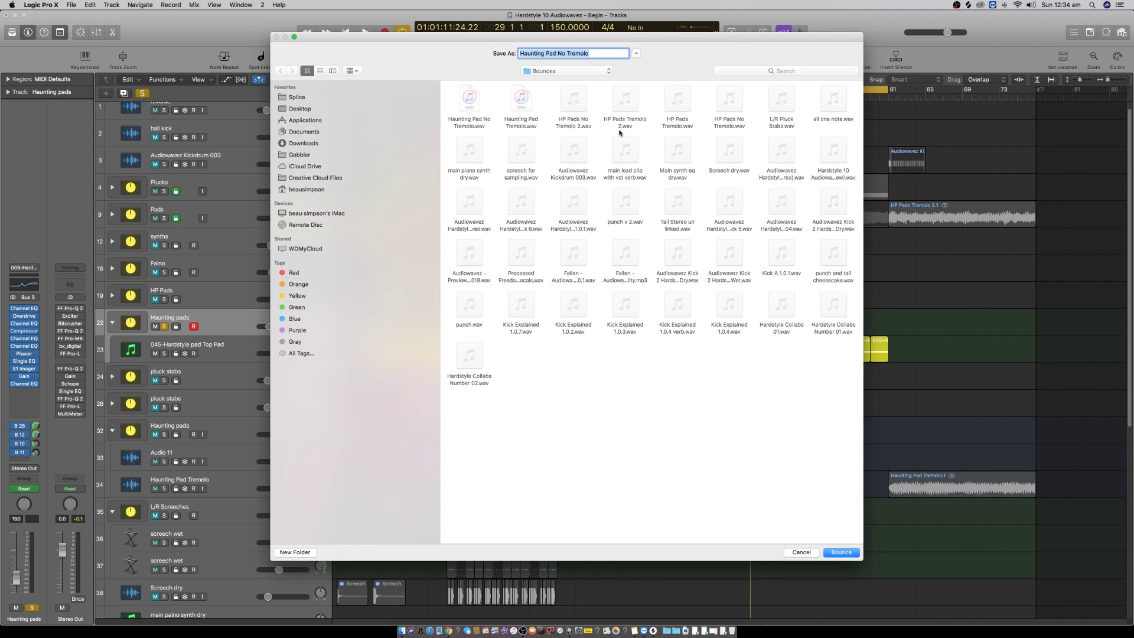
left_click(596, 54)
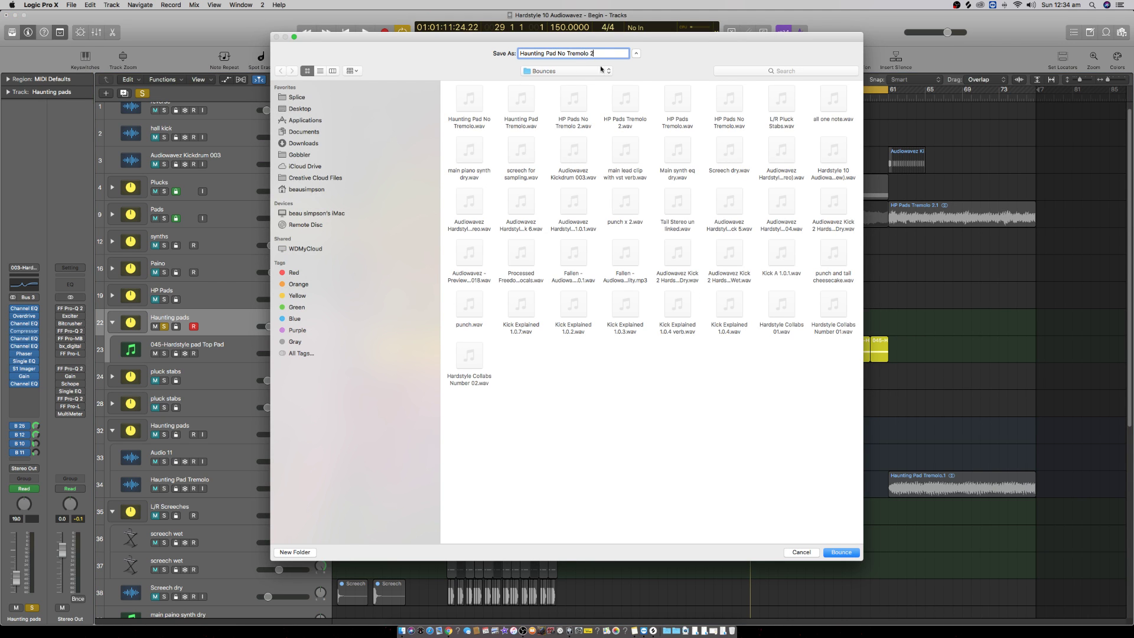
left_click(841, 552)
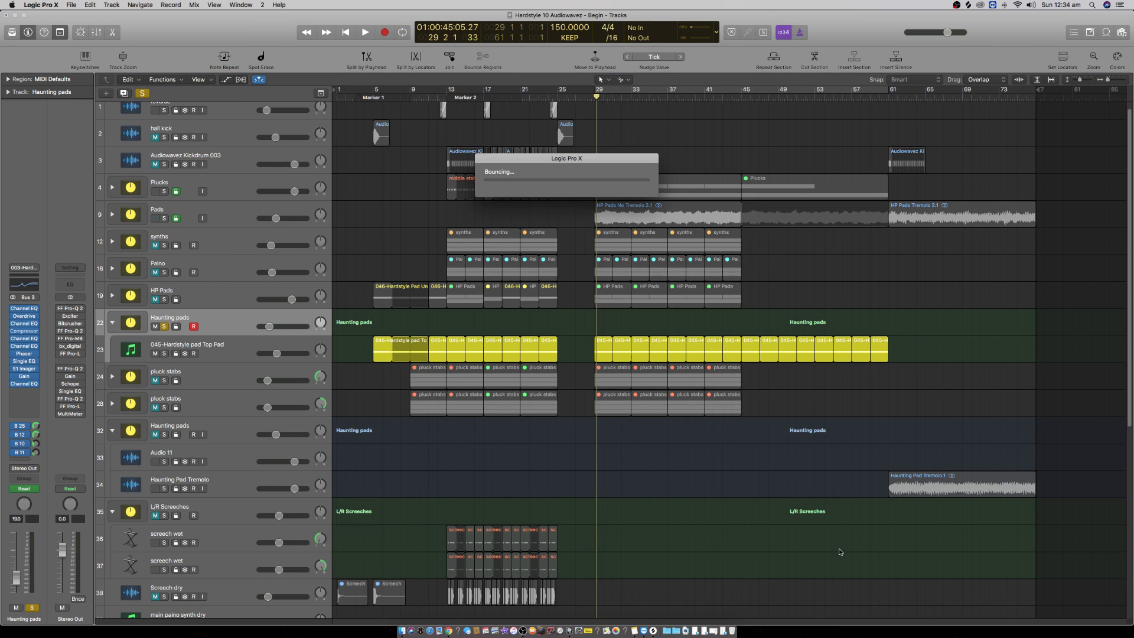
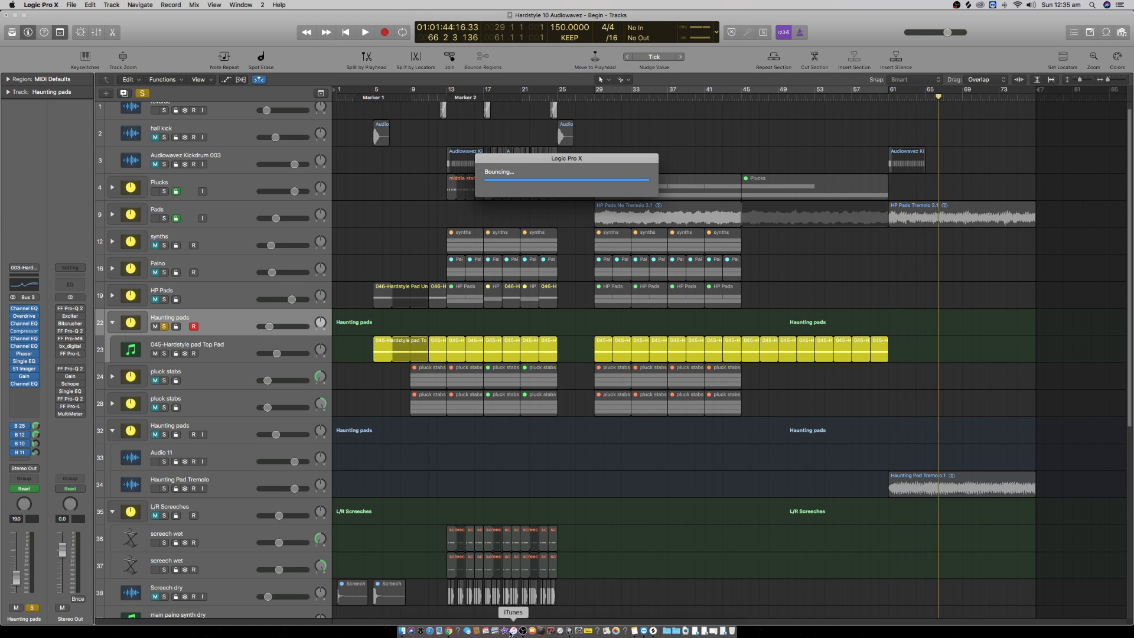
Step: Switch to Chrome to check the YouTube live dashboard, and return to Logic Pro
left_click(449, 631)
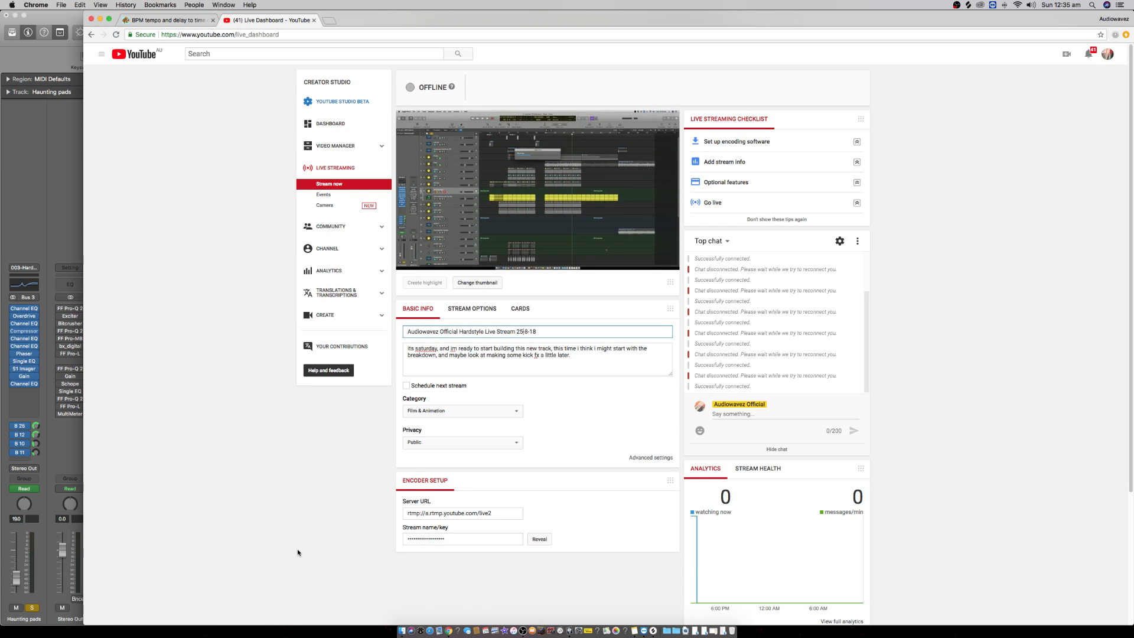
left_click(100, 19)
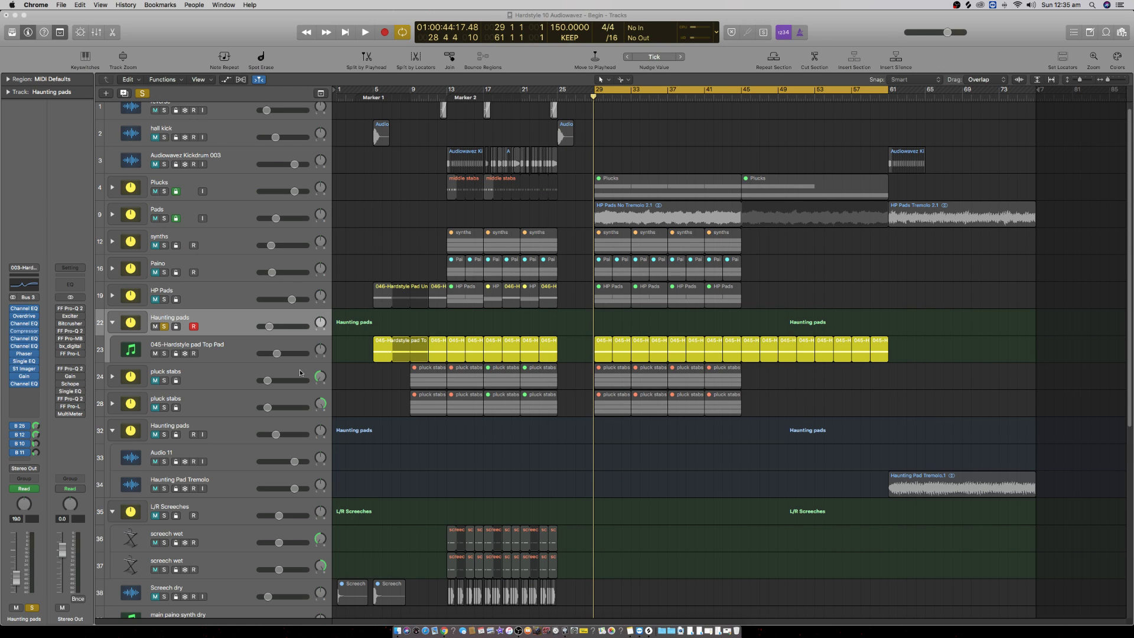
Step: Mute, unsolo and protect the original Haunting pads stack, and freeze its 045-Hardstyle pad Top Pad track
left_click(153, 341)
left_click(156, 326)
left_click(176, 326)
left_click(165, 327)
left_click(185, 354)
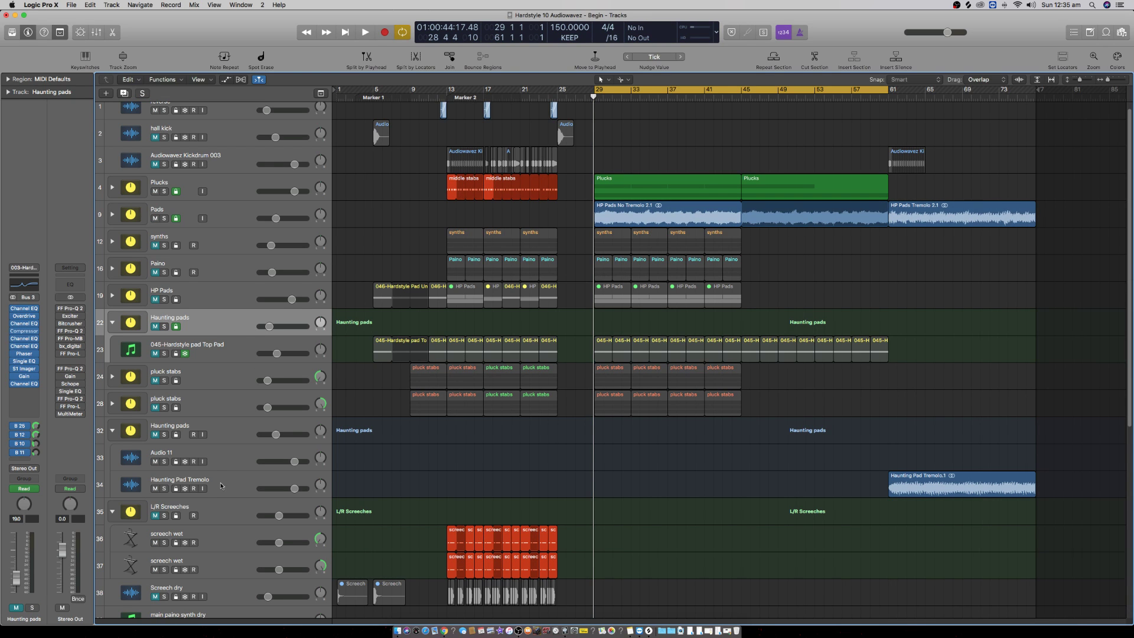
Step: Place the Haunting Pad No Tremolo 2 bounce from the project's audio files at bar 29 on the Audio 11 track
left_click(232, 453)
left_click(1121, 32)
left_click_drag(1130, 157, 1127, 593)
left_click_drag(964, 579, 594, 459)
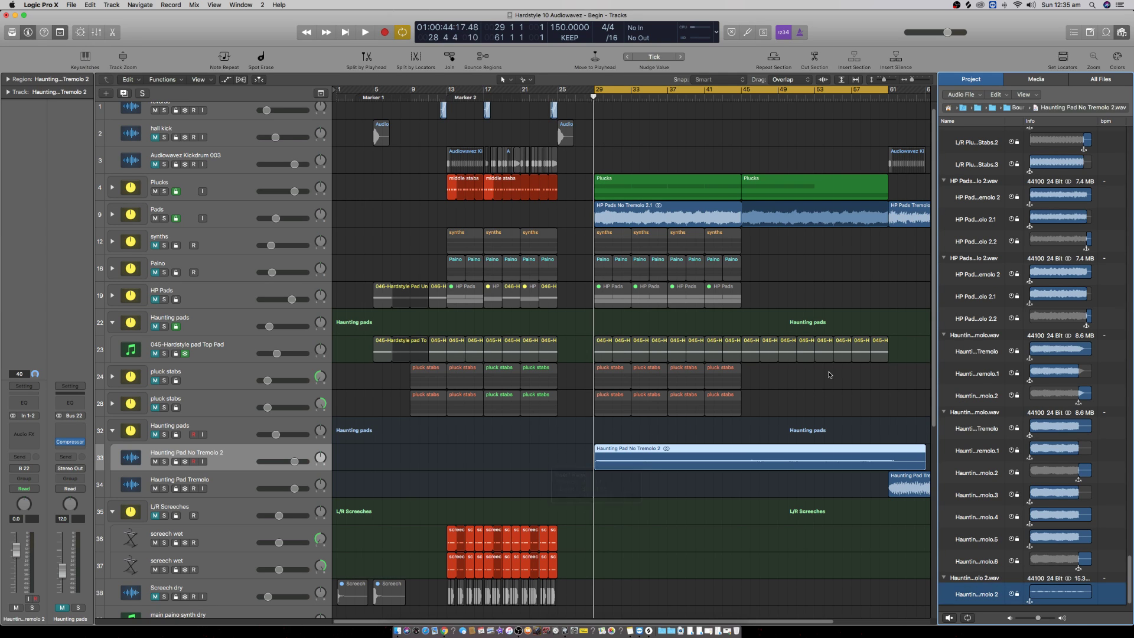
left_click(1121, 32)
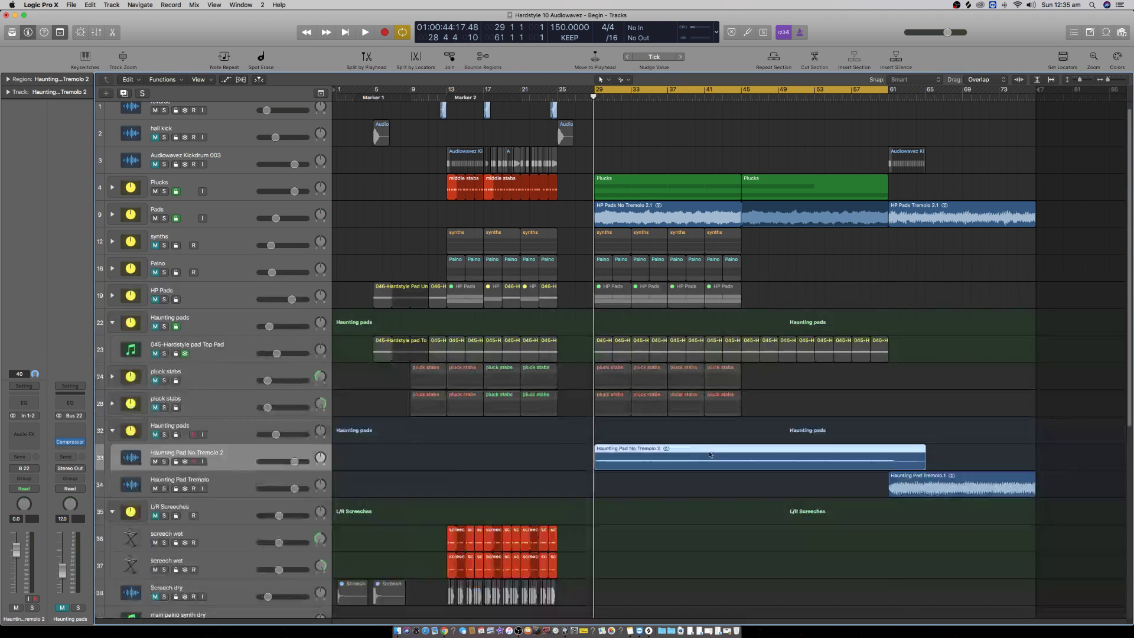
Step: Normalize the Haunting Pad No Tremolo 2 audio file and close the editor
double_click(697, 450)
left_click(200, 284)
left_click(218, 294)
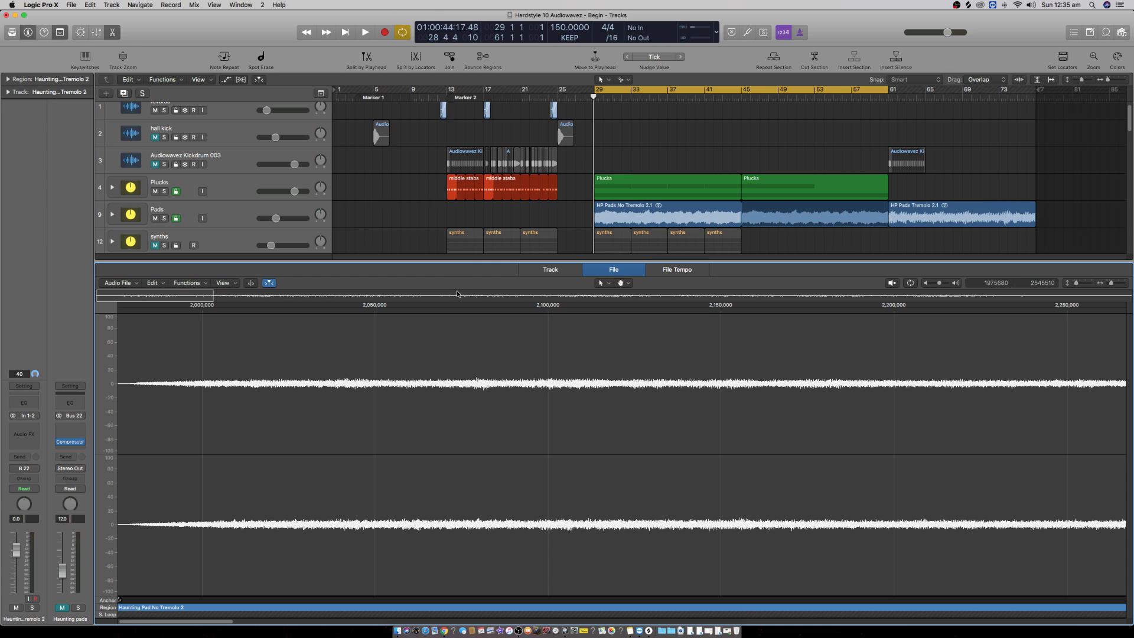
left_click(112, 29)
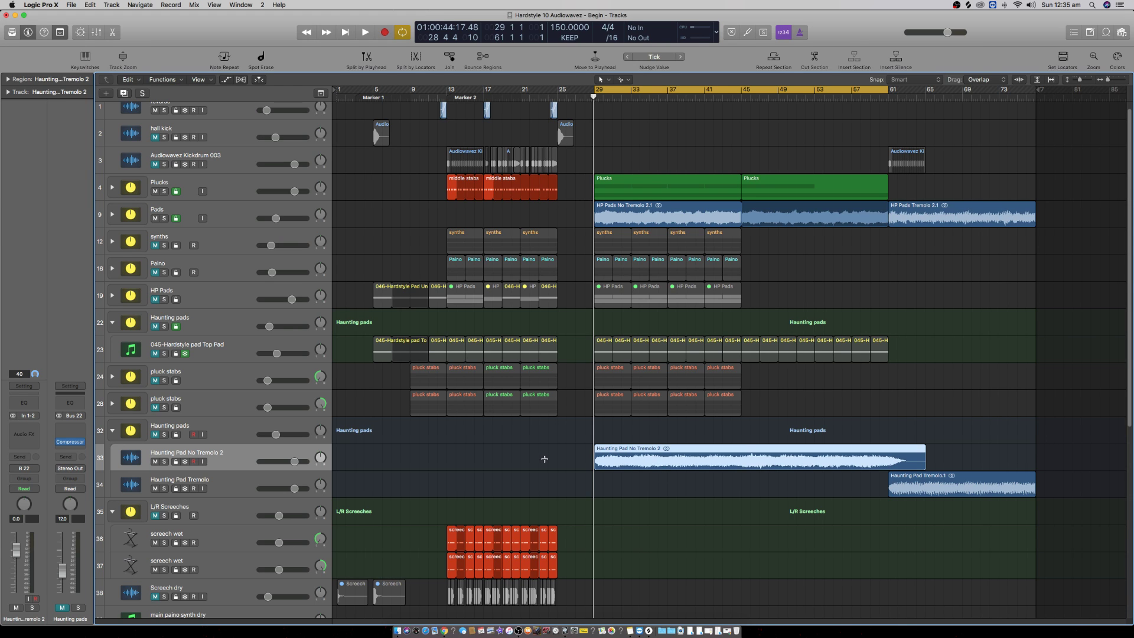
Step: Unmute and solo the bounced Haunting pads stack, and solo the Pads stack alongside it
key("space")
left_click(155, 435)
left_click(199, 427)
left_click(164, 435)
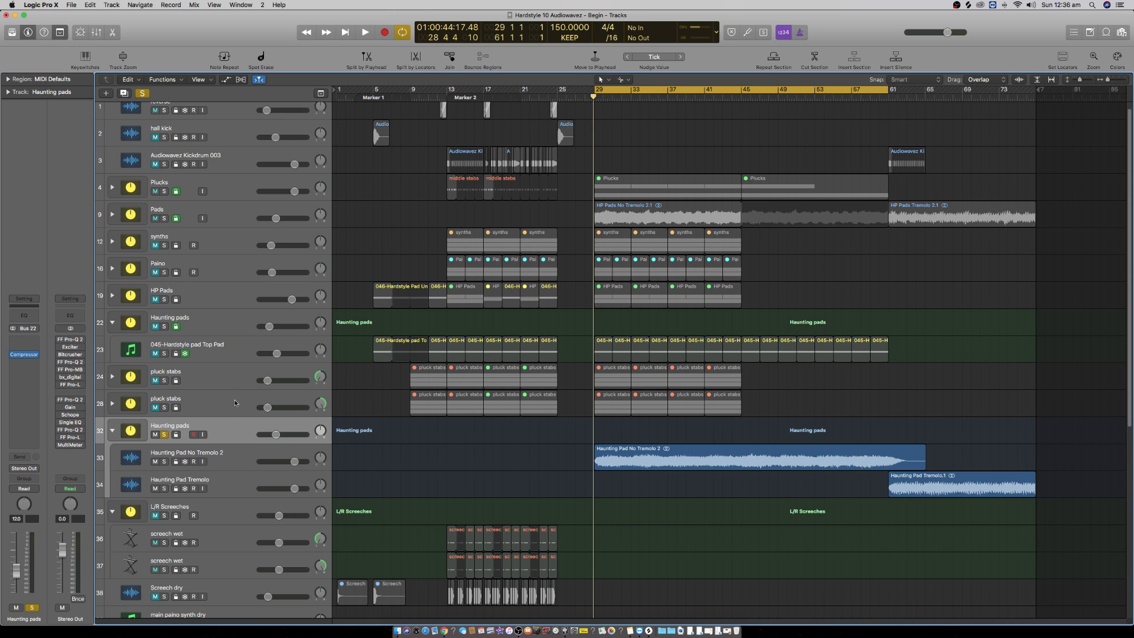
left_click(165, 219)
left_click(210, 210)
Step: Listen to the Pads and Haunting pads together from bar 29 while checking the Bitcrusher and Channel EQ on Pads
key("space")
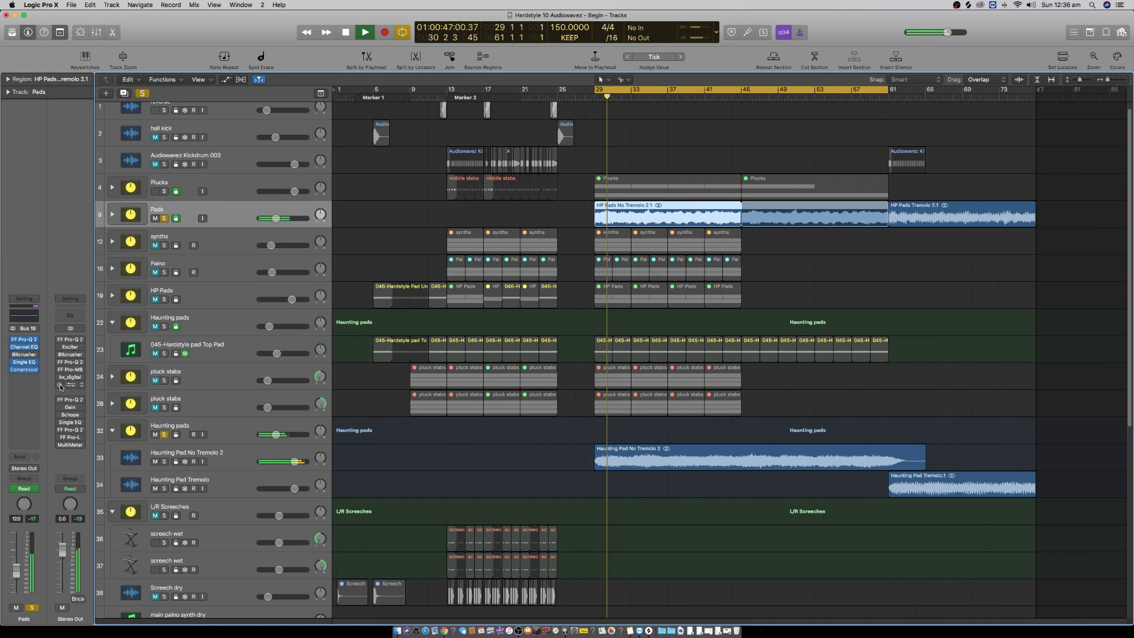
key("space")
key("space")
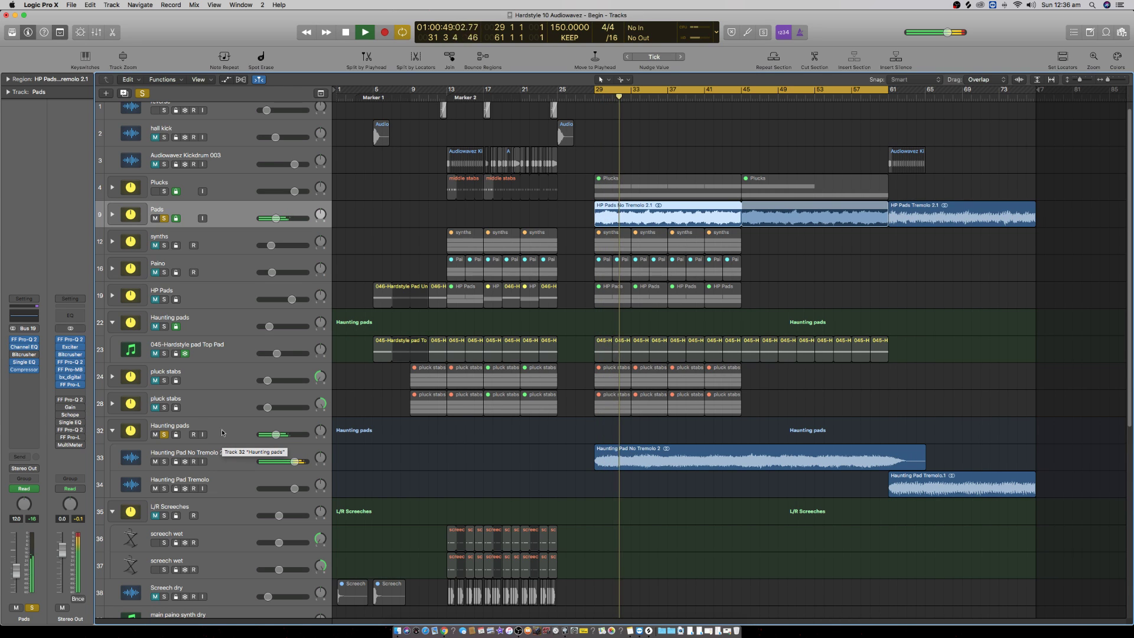
left_click(13, 355)
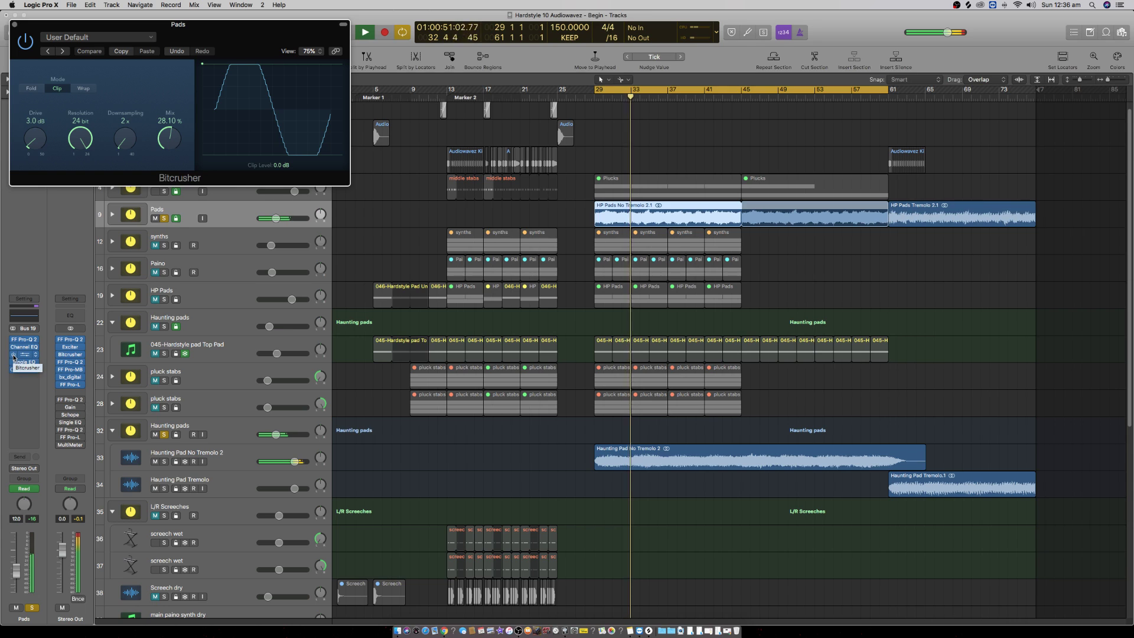
left_click(22, 356)
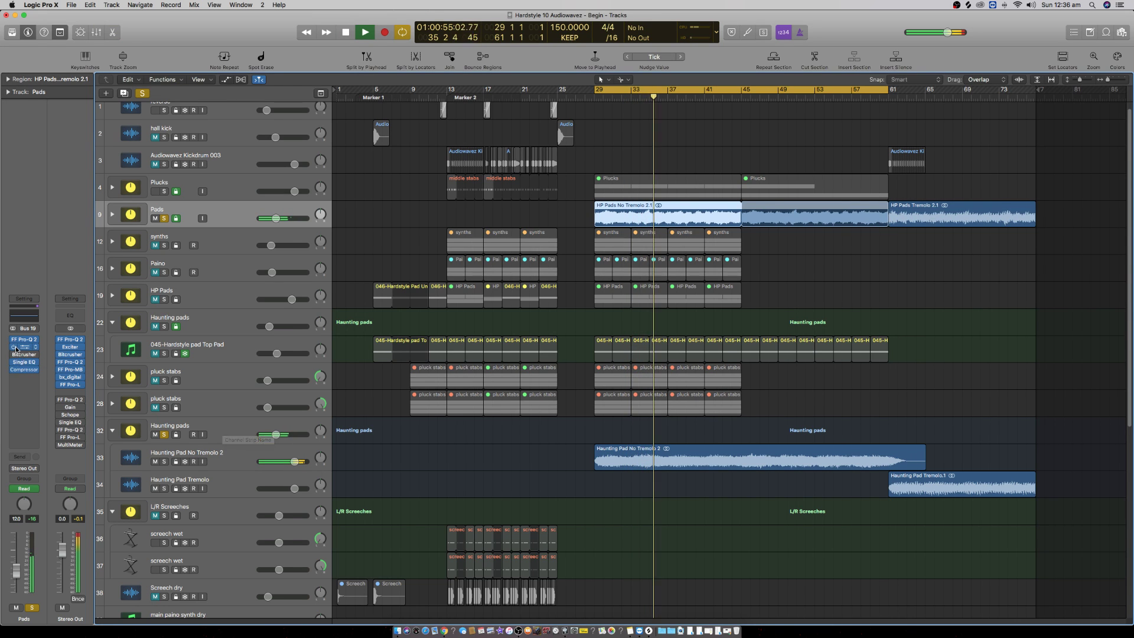
left_click(13, 347)
left_click(13, 347)
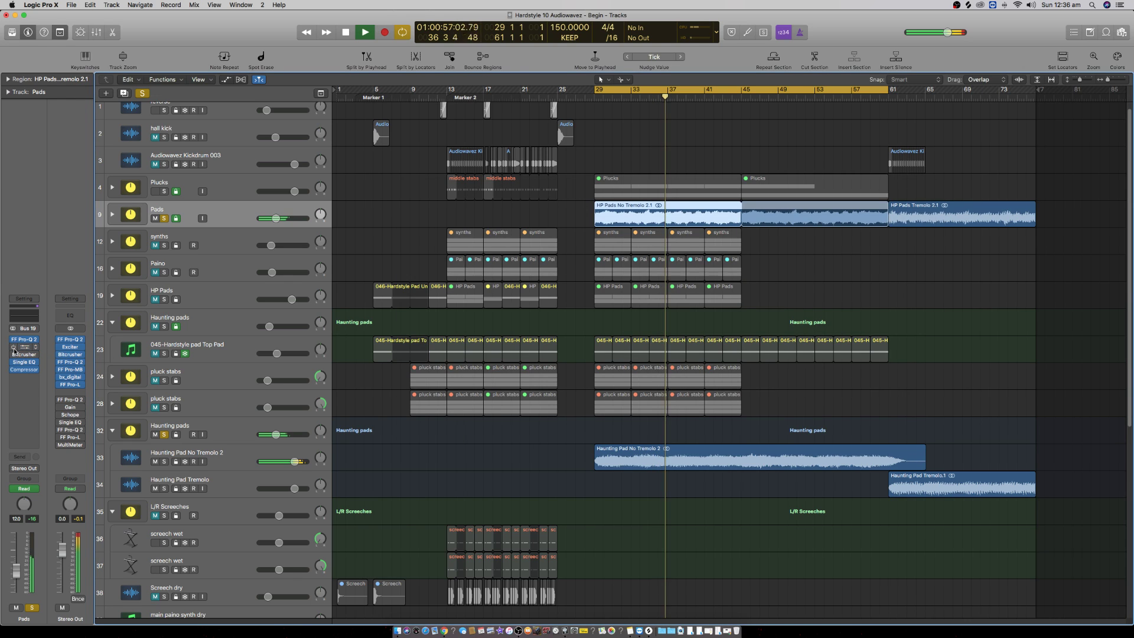
Step: Insert a Single Band EQ before the Compressor on the bounced Haunting pads stack, stop playback and close the plug-in window
left_click(227, 436)
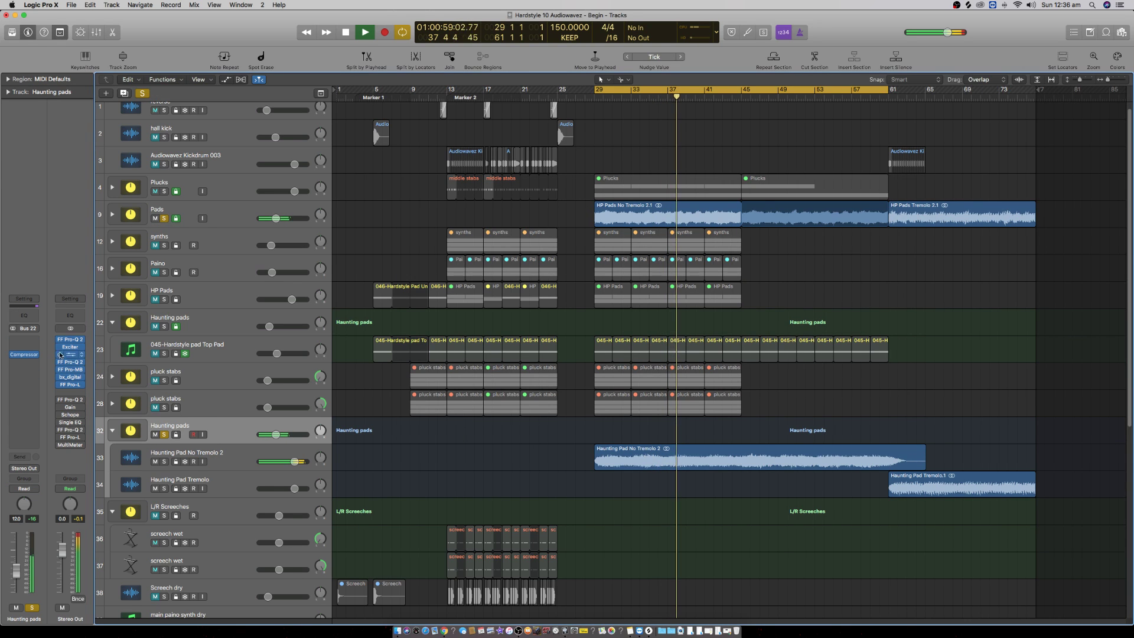
left_click(37, 347)
mouse_move(36, 374)
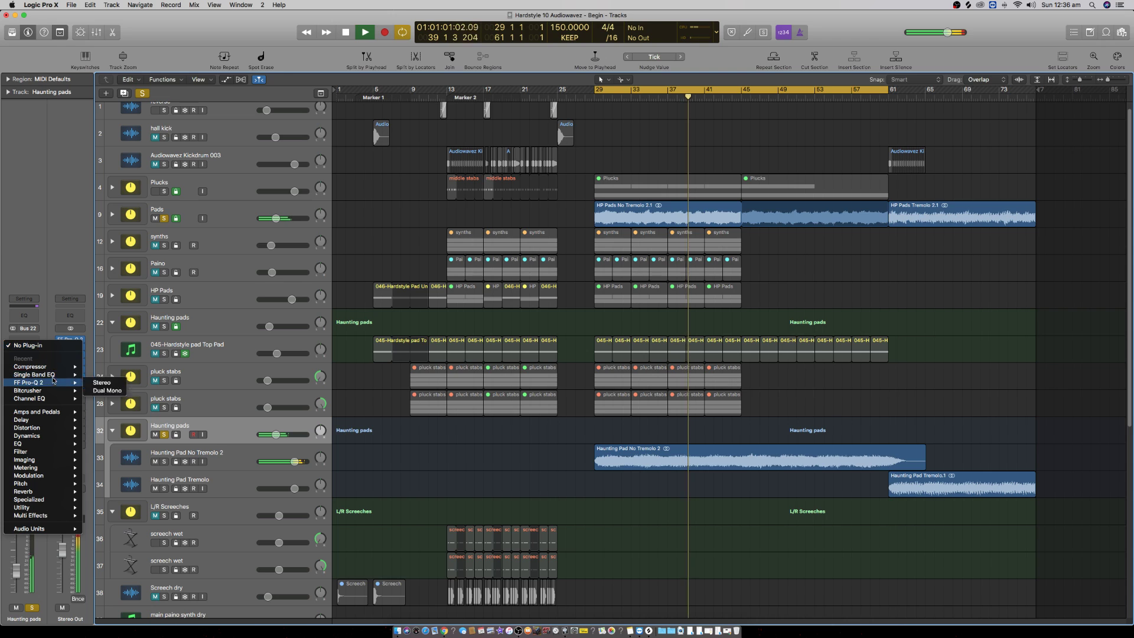
left_click(103, 378)
key("space")
left_click(15, 24)
Step: Set the bounced Haunting pads' Single Band EQ low cut to 20 Hz and enable the Stereo Out's second-lower FF Pro-Q 2 as a playback analyzer
mouse_move(37, 349)
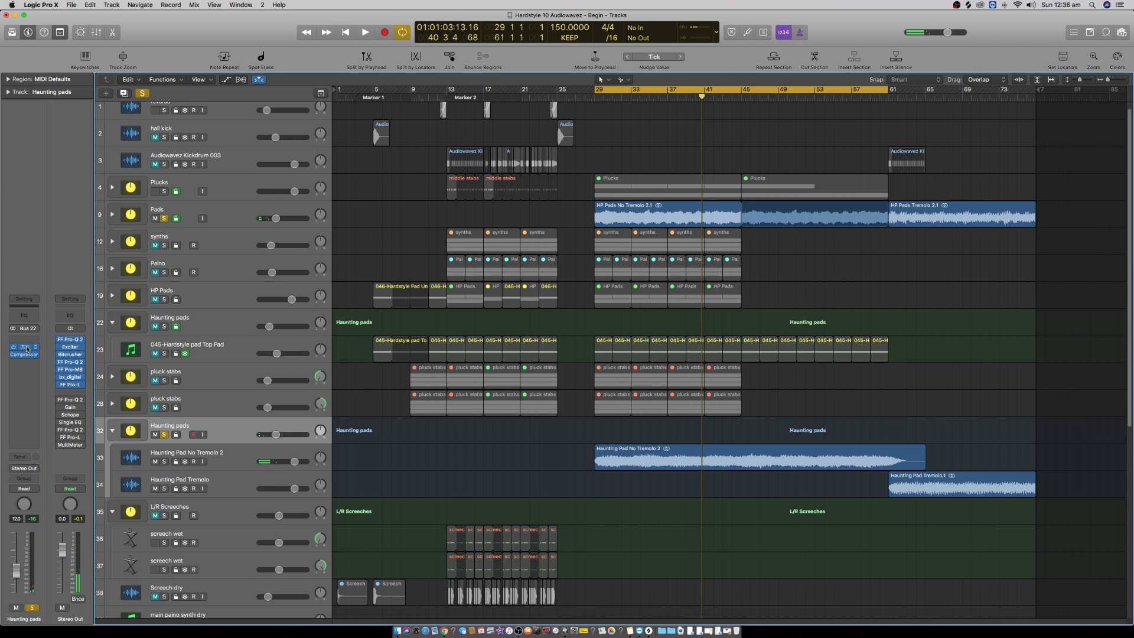
left_click(26, 349)
left_click_drag(61, 127, 61, 224)
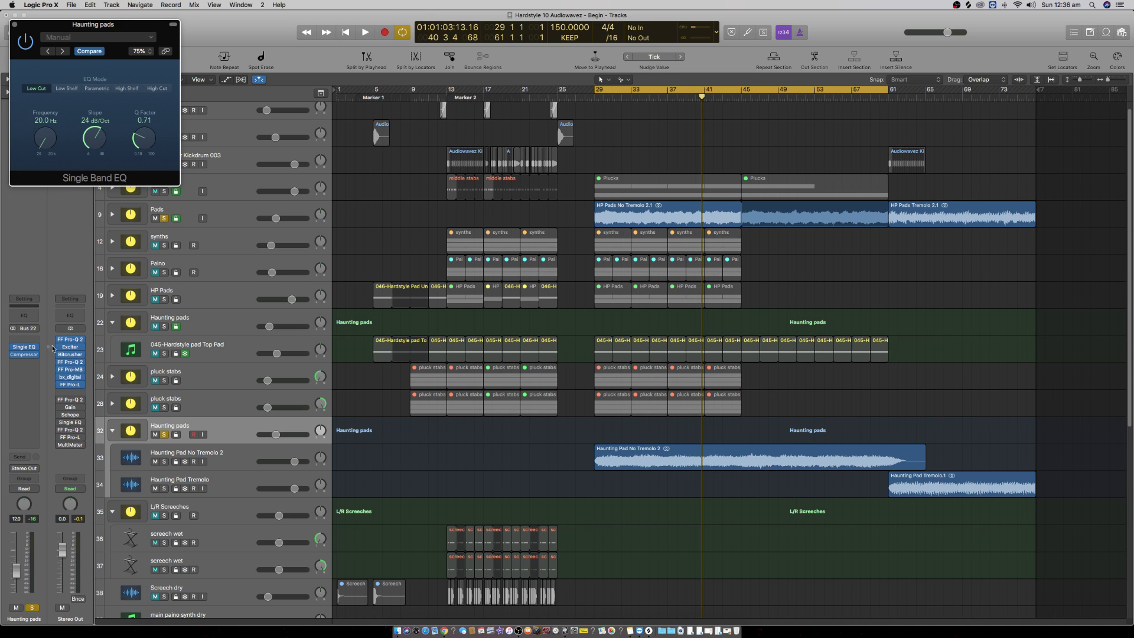
left_click(62, 402)
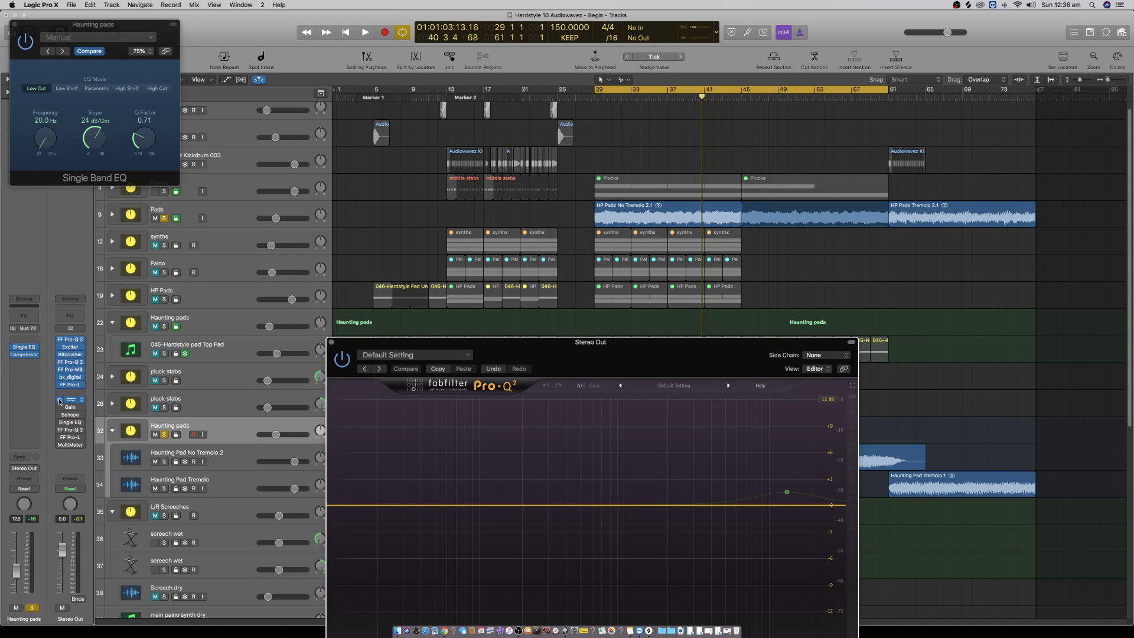
left_click(157, 218)
key("space")
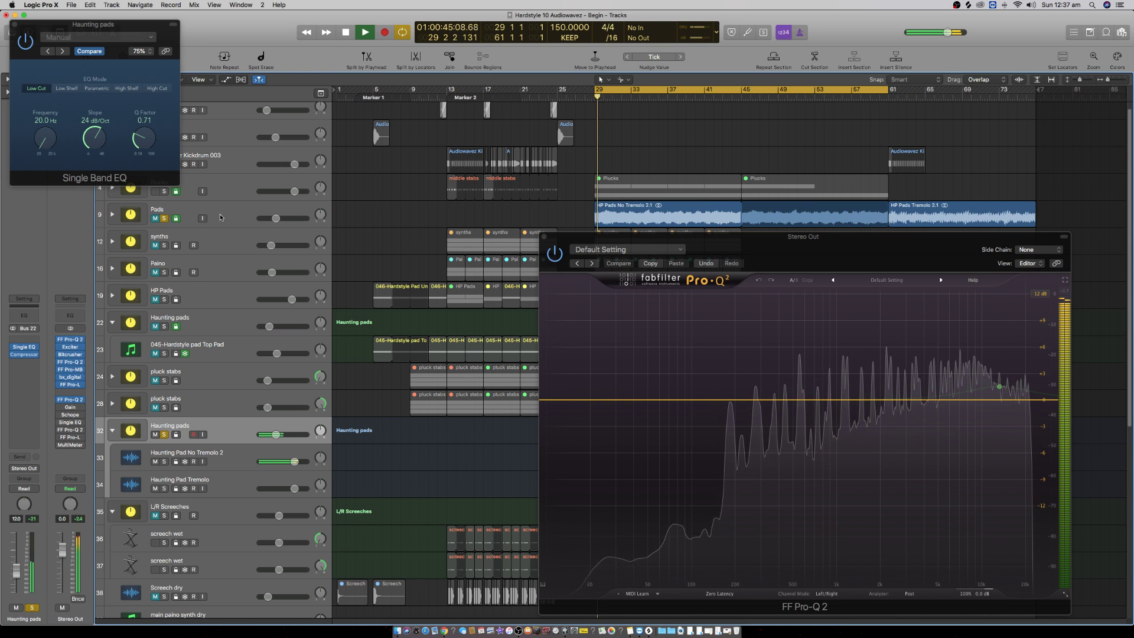
key("space")
Step: Raise the Single Band EQ low-cut frequency on the Haunting pads to 130 Hz during playback and close its window
left_click_drag(49, 132, 359, 515)
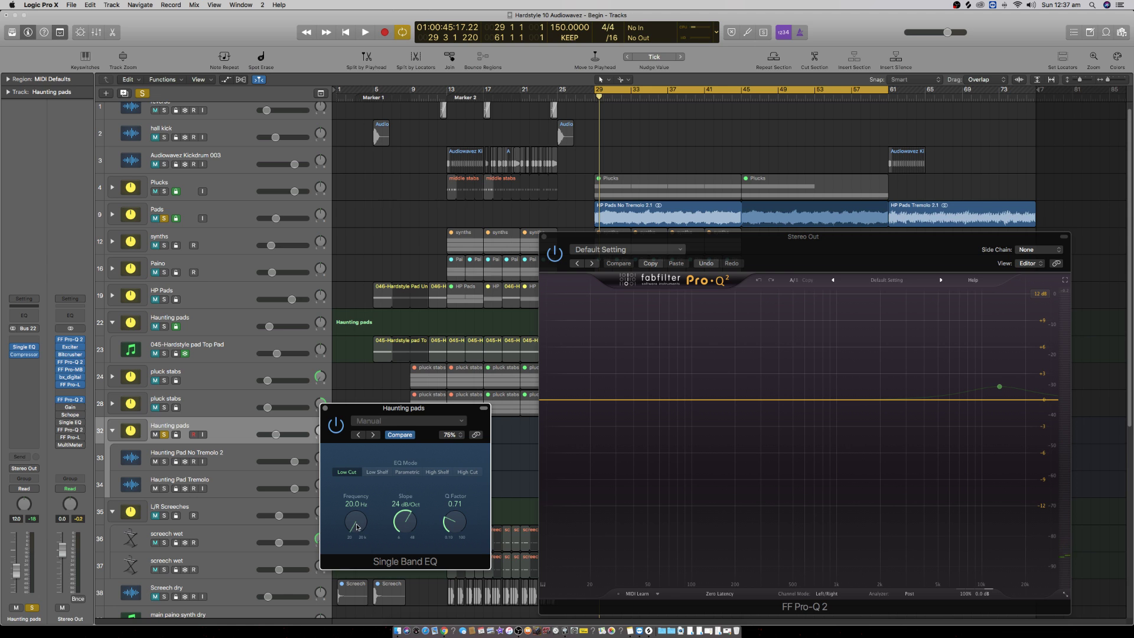
key("space")
left_click_drag(357, 527, 348, 494)
key("space")
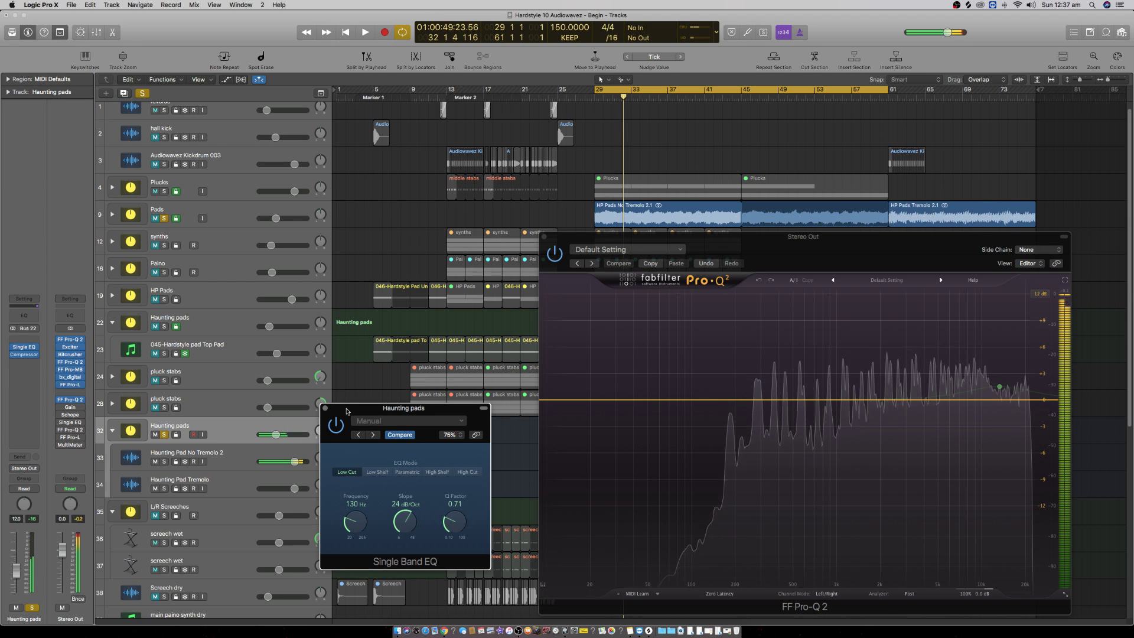
left_click(325, 408)
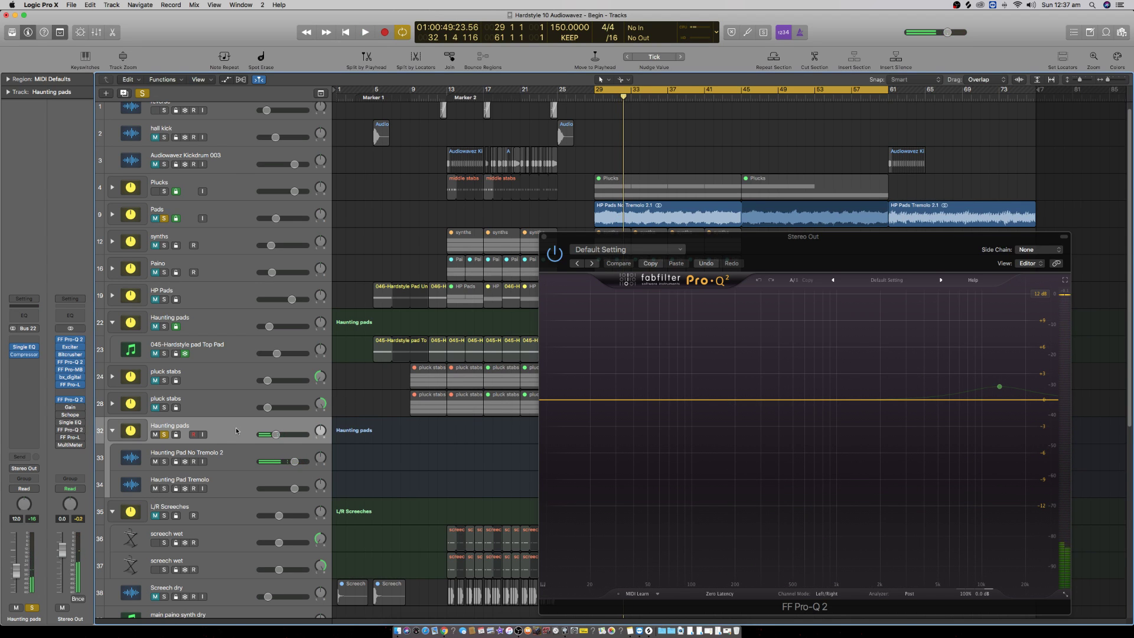
Step: Insert a stereo Channel EQ before the Single Band EQ on the bounced Haunting pads stack
left_click(39, 361)
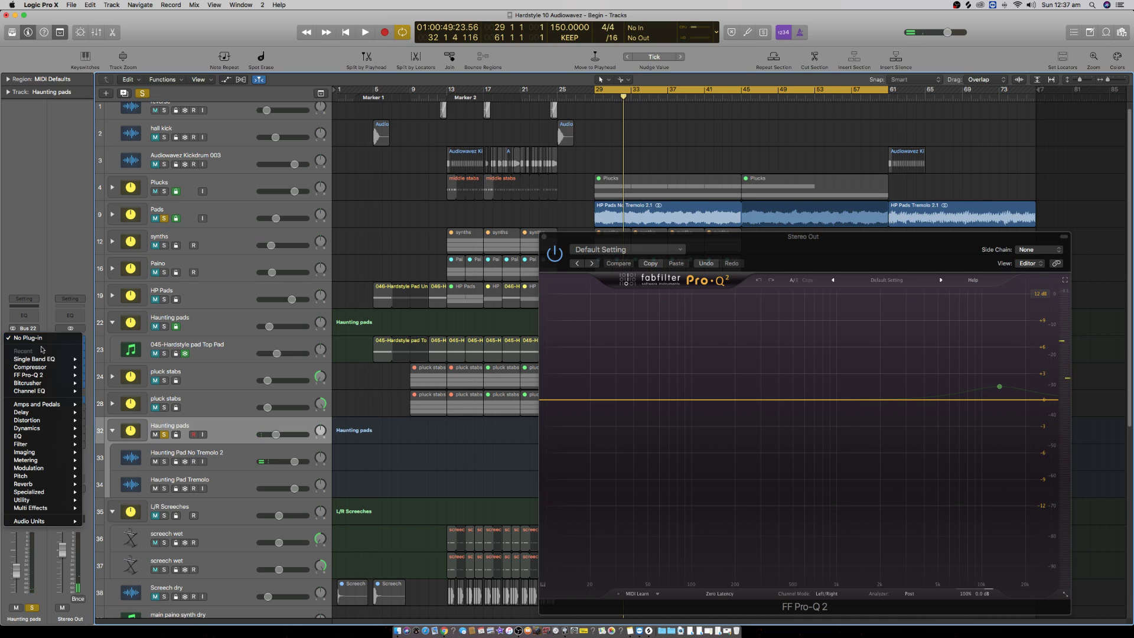
mouse_move(53, 391)
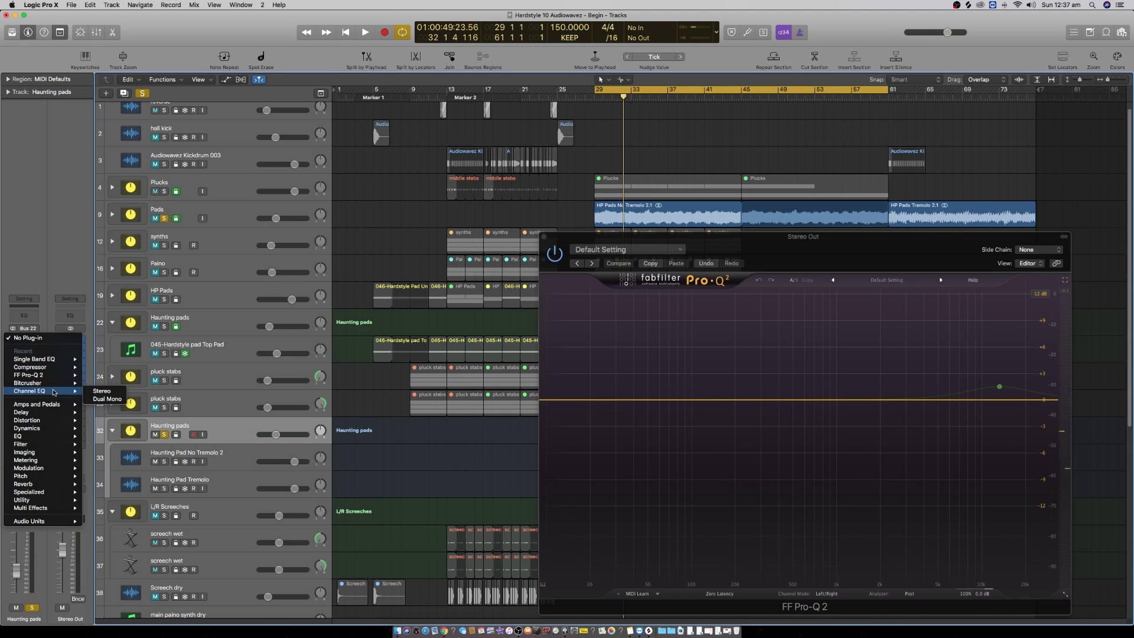
left_click(103, 391)
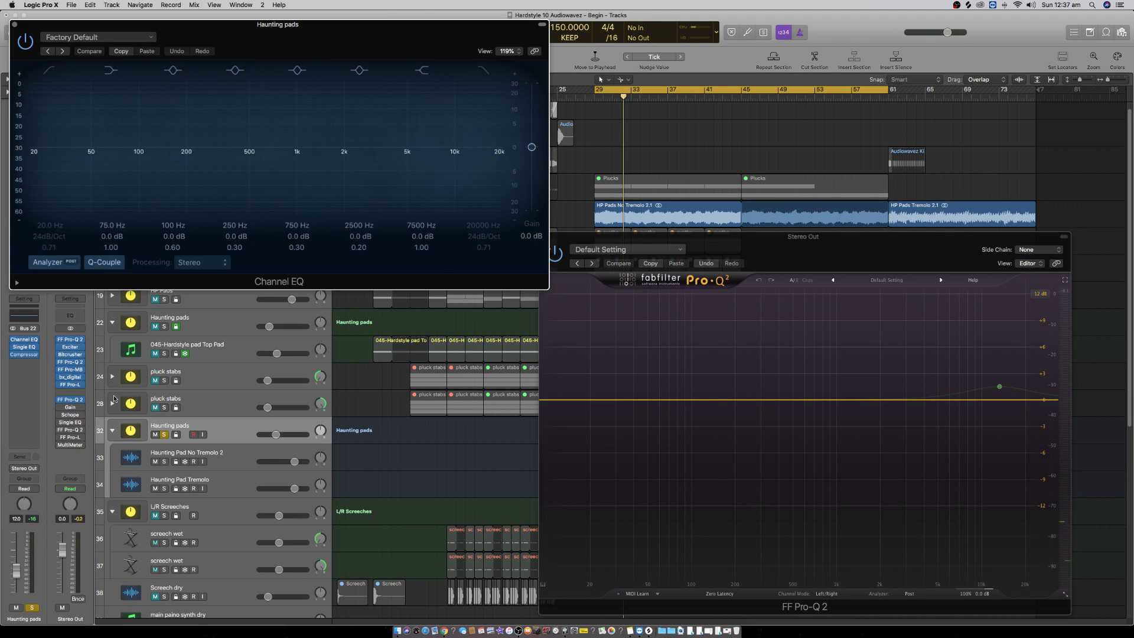
left_click_drag(285, 33, 493, 228)
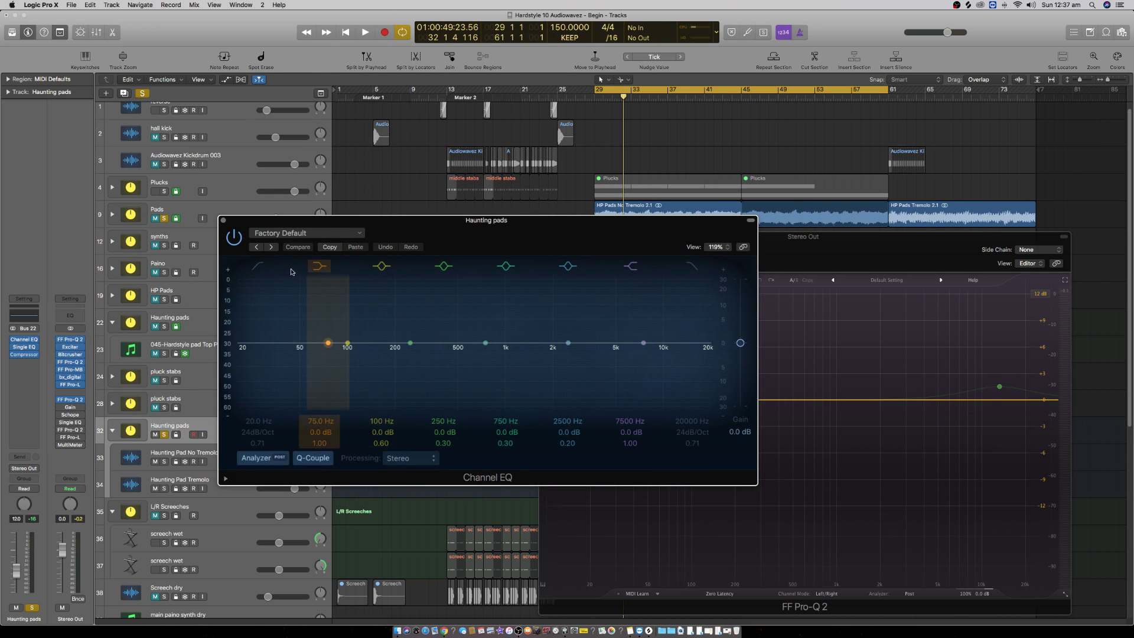
Step: Enable the Channel EQ's low-cut band on the Haunting pads and set its frequency to 660 Hz
left_click(258, 266)
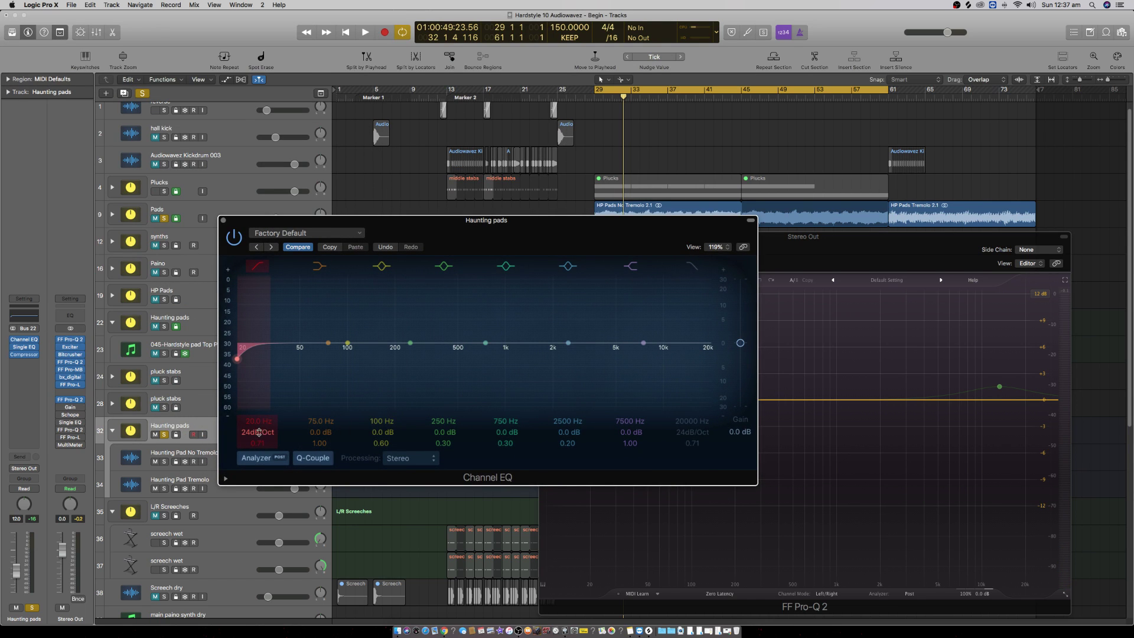
left_click_drag(256, 420, 259, 421)
key("space")
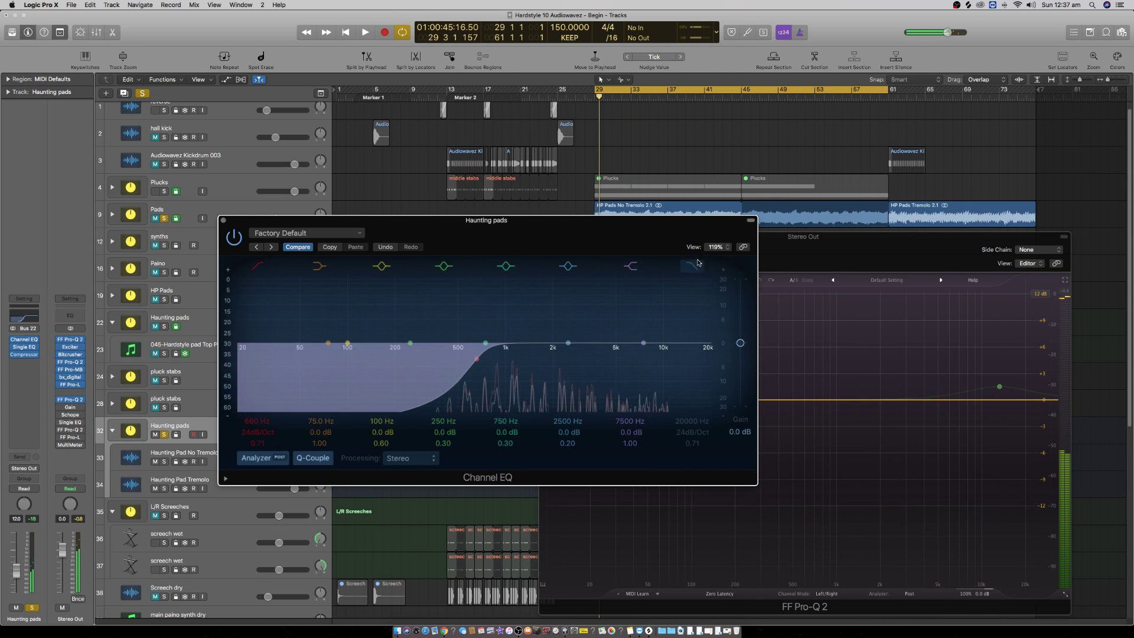
Step: Enable the Channel EQ's high-cut band on the Haunting pads and set its frequency to 980 Hz
left_click(691, 420)
left_click_drag(691, 422, 691, 450)
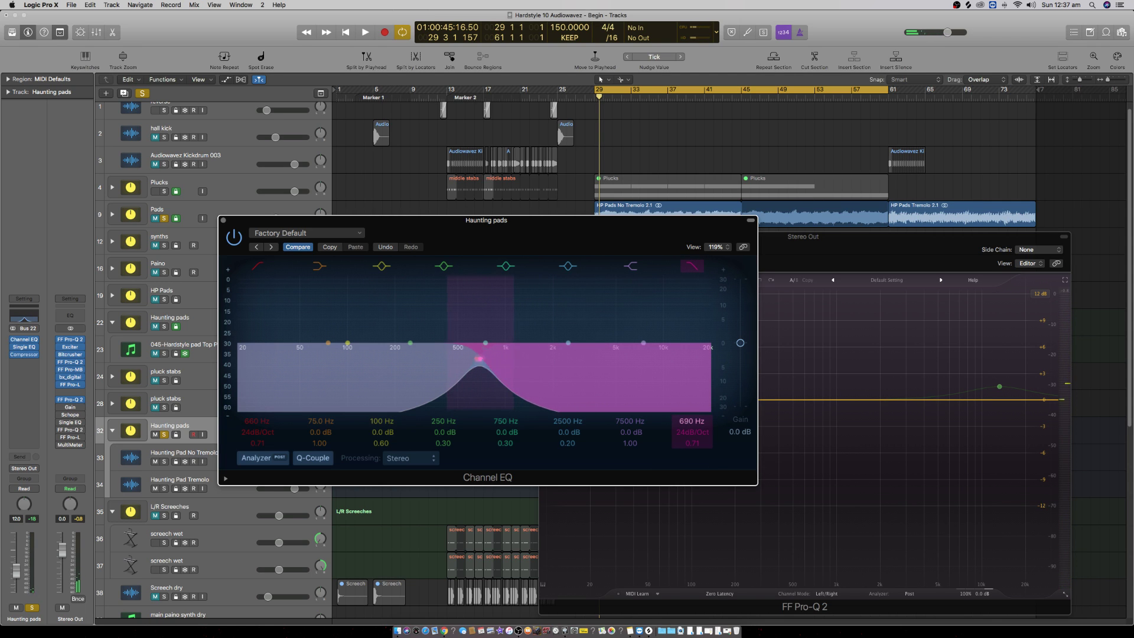
left_click(688, 419)
left_click(690, 418)
left_click(693, 418)
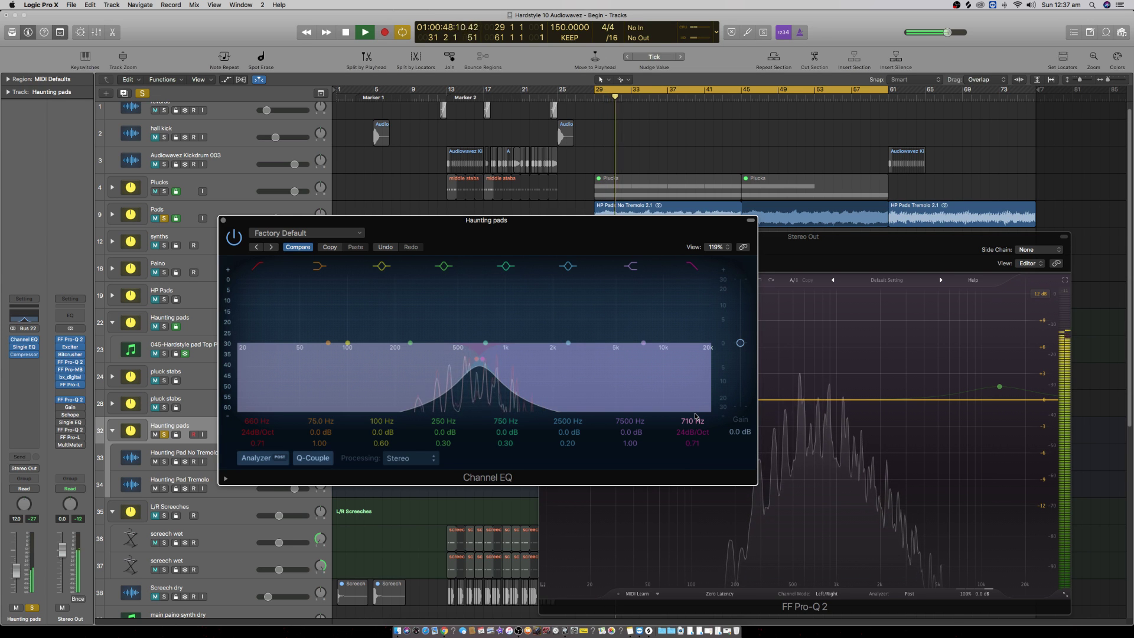
left_click_drag(695, 417, 695, 410)
Step: Audition the filtered pads from bar 29, close the Channel EQ, and bypass and close the Stereo Out FF Pro-Q 2
key("space")
key("space")
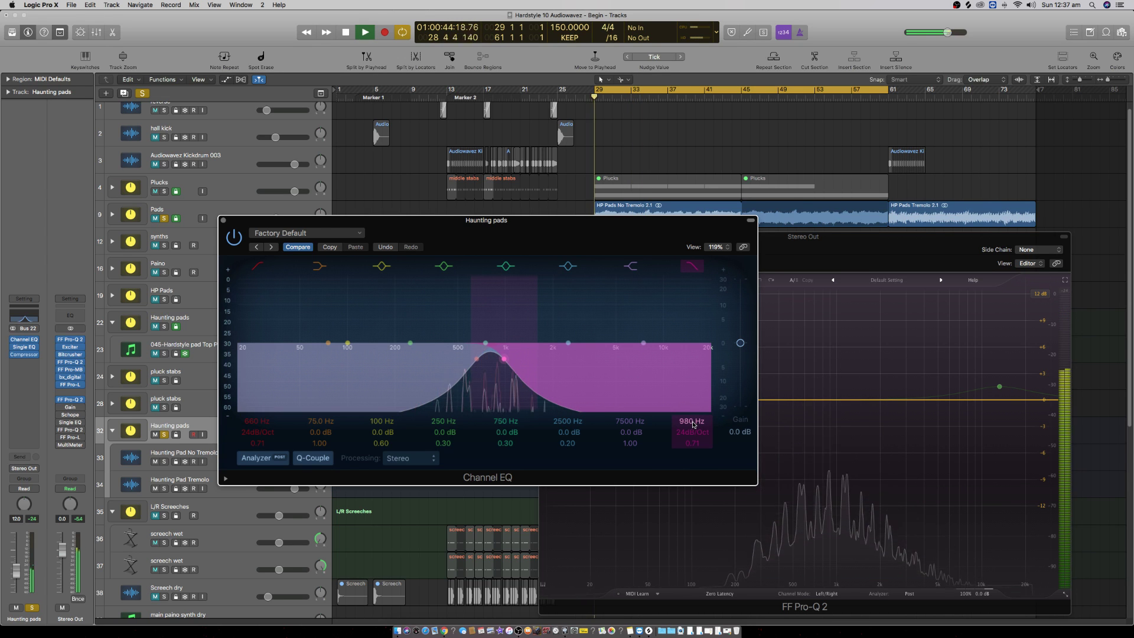
key("space")
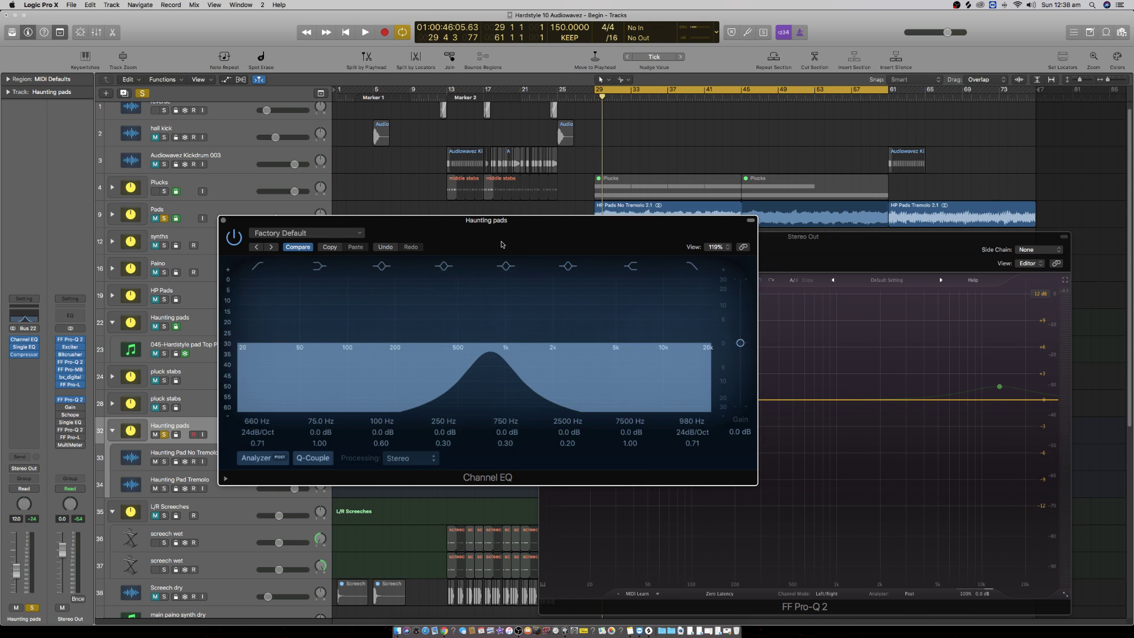
left_click(223, 221)
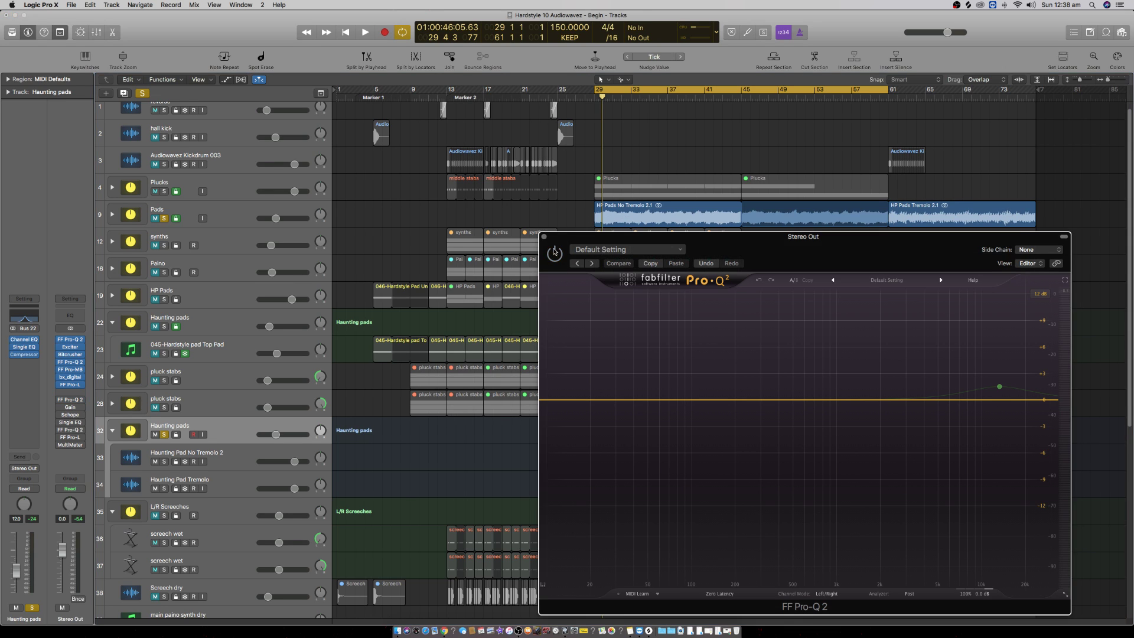
left_click(544, 237)
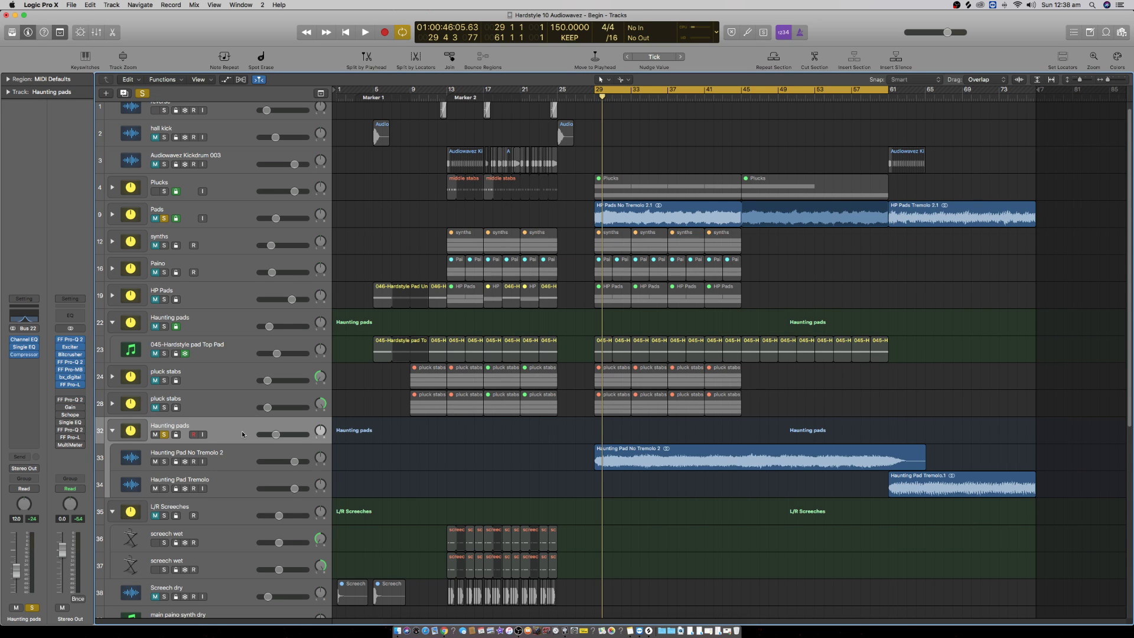
Step: Show track automation and try the Haunting pads' Single Band EQ low cut at 20.5 Hz, comparing it with the stored setting
left_click(227, 80)
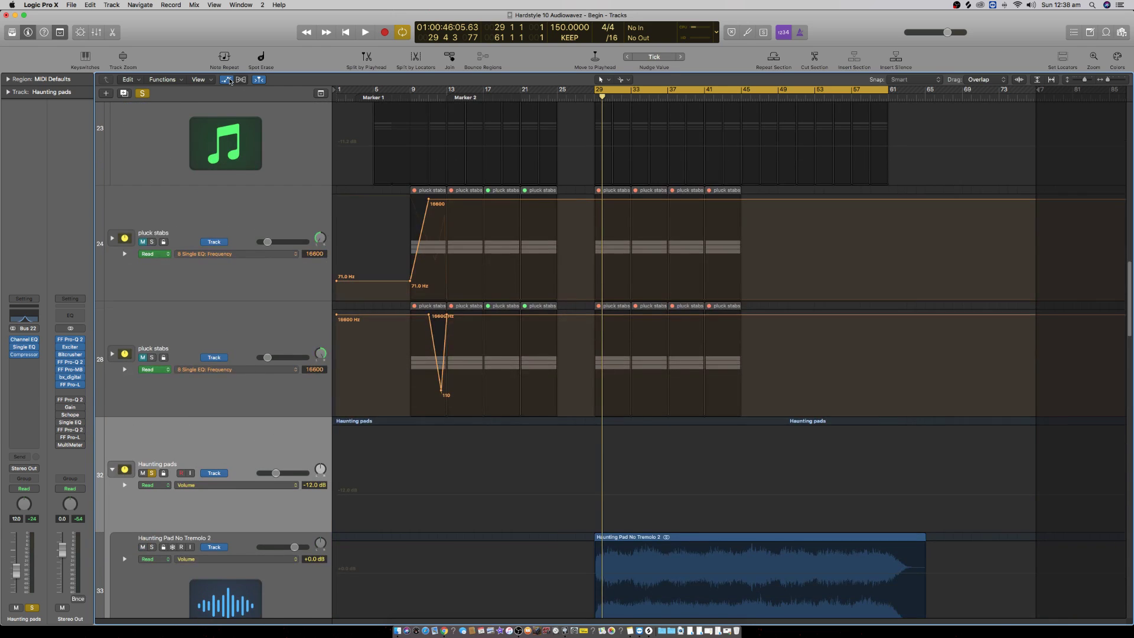
left_click(23, 346)
left_click_drag(357, 526, 361, 610)
key("space")
key("space")
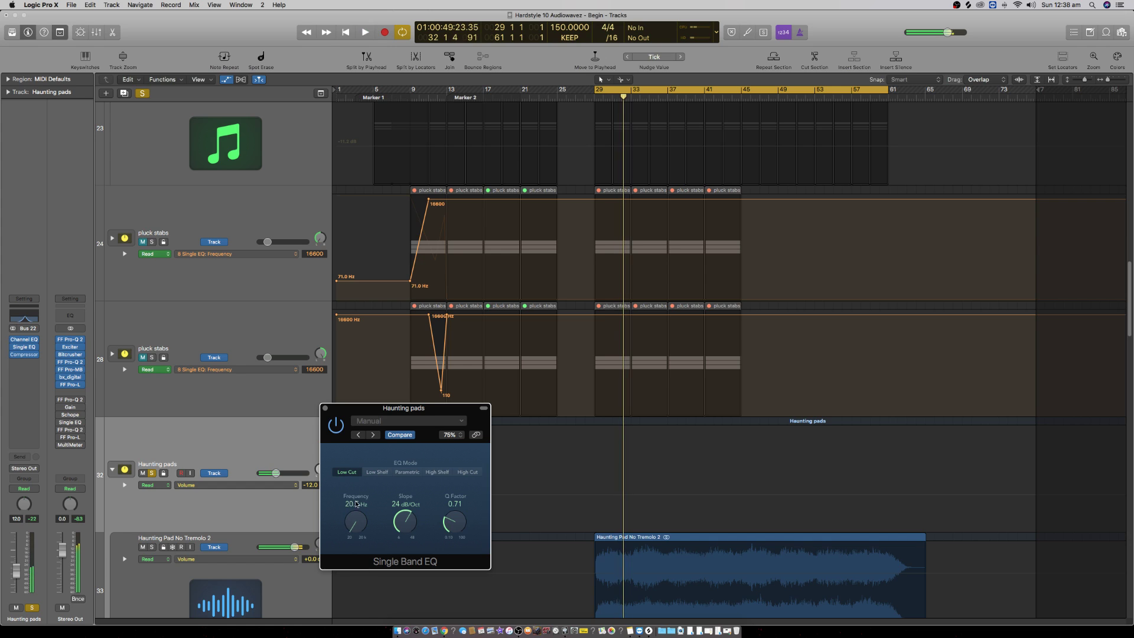
left_click(392, 436)
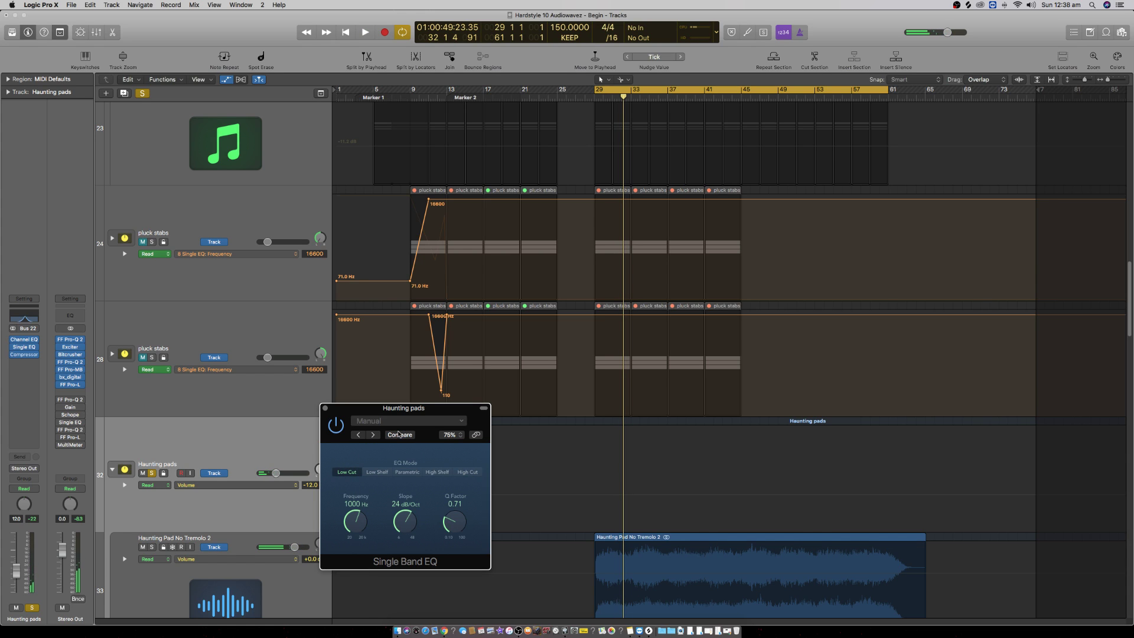
left_click(401, 434)
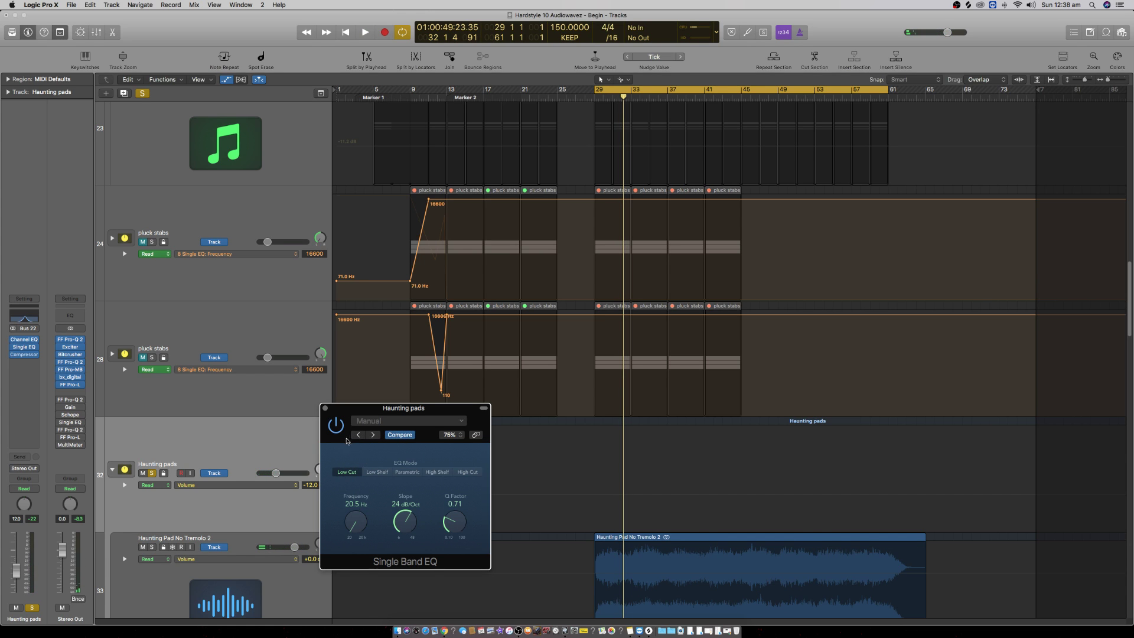
Step: Set the Haunting pads' Single Band EQ low cut to 130 Hz while playing from bar 29, and close the plug-in
key("space")
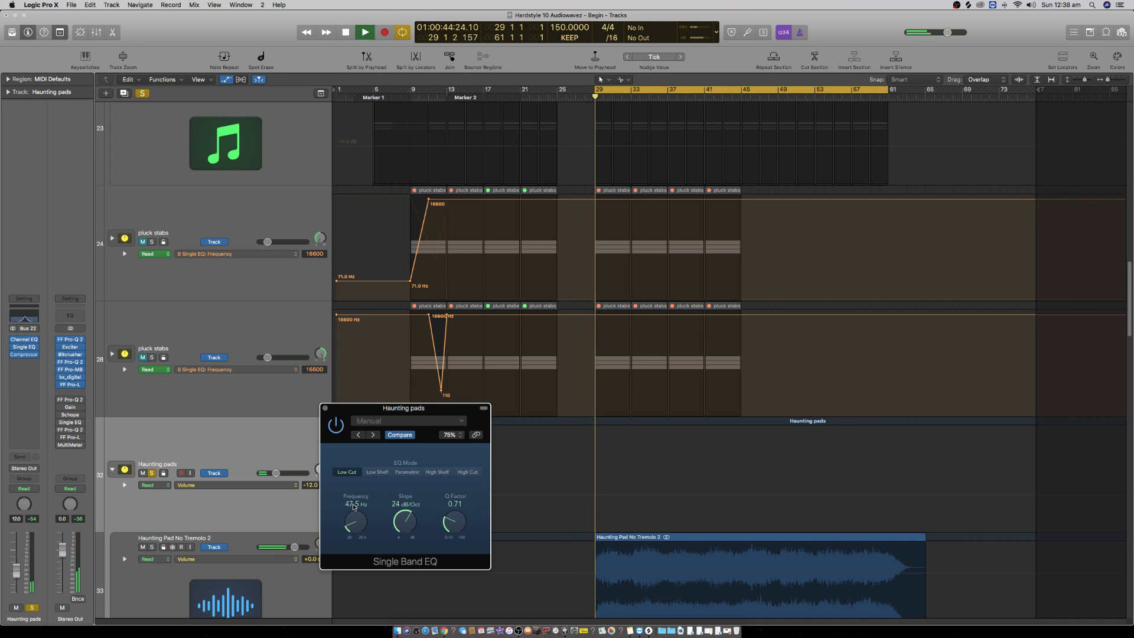
left_click_drag(355, 524, 348, 487)
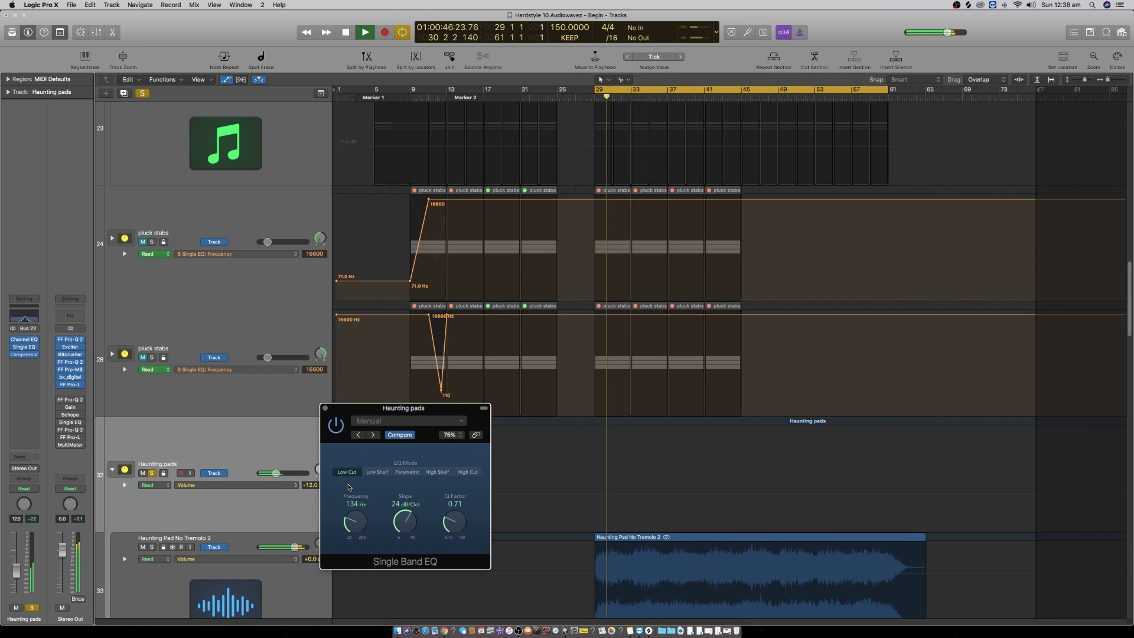
key("space")
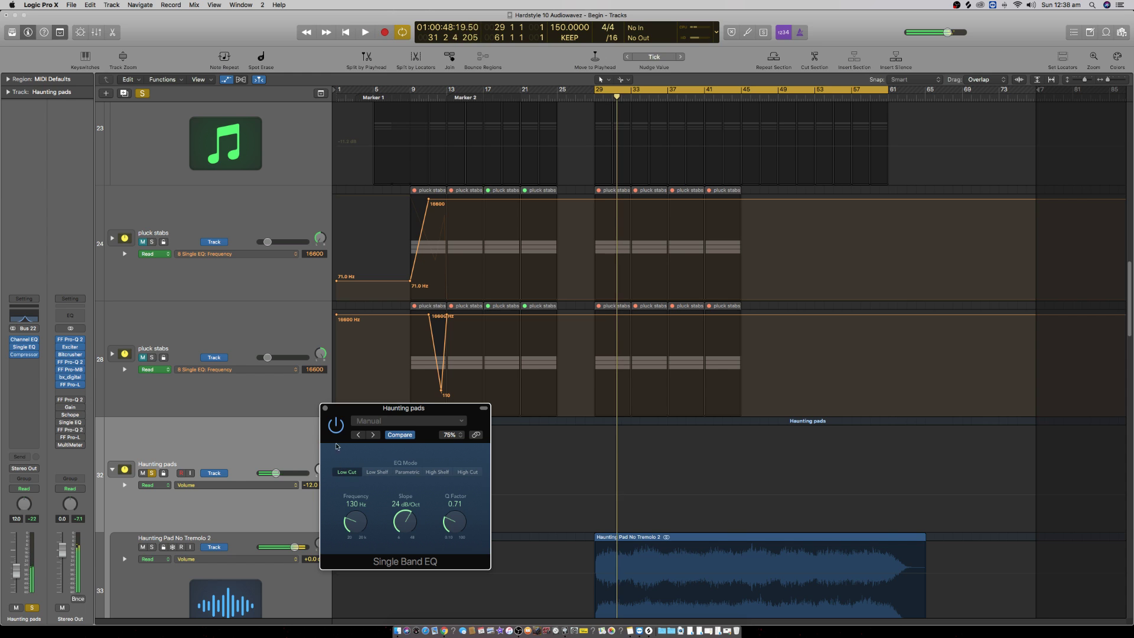
left_click(325, 408)
Step: Open the automation parameter choices for the bounced Haunting pads stack and bring up the Channel EQ parameters
scroll(418, 476, "down", 3)
scroll(418, 476, "down", 1)
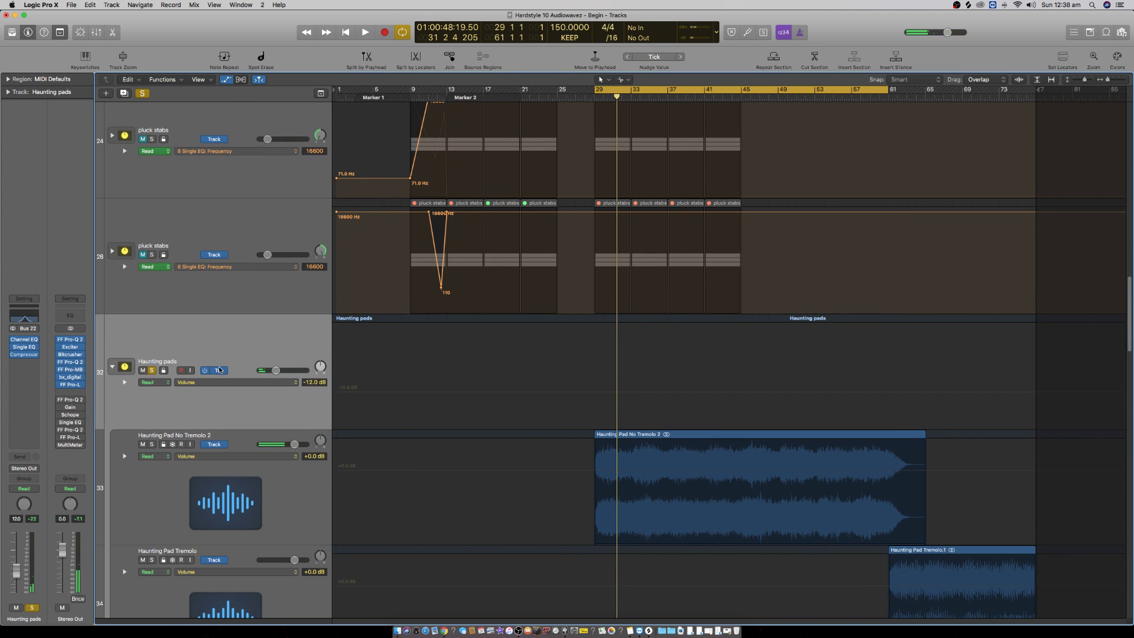
left_click(247, 383)
mouse_move(289, 452)
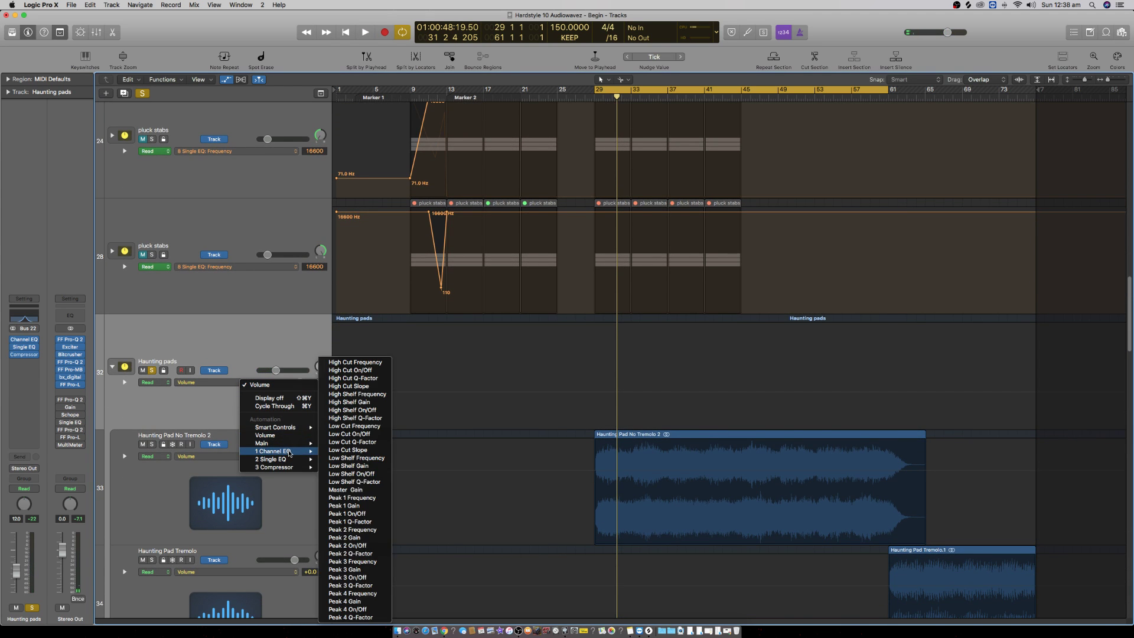
Step: Show the Channel EQ High Cut Frequency automation on the Haunting pads track
left_click(195, 412)
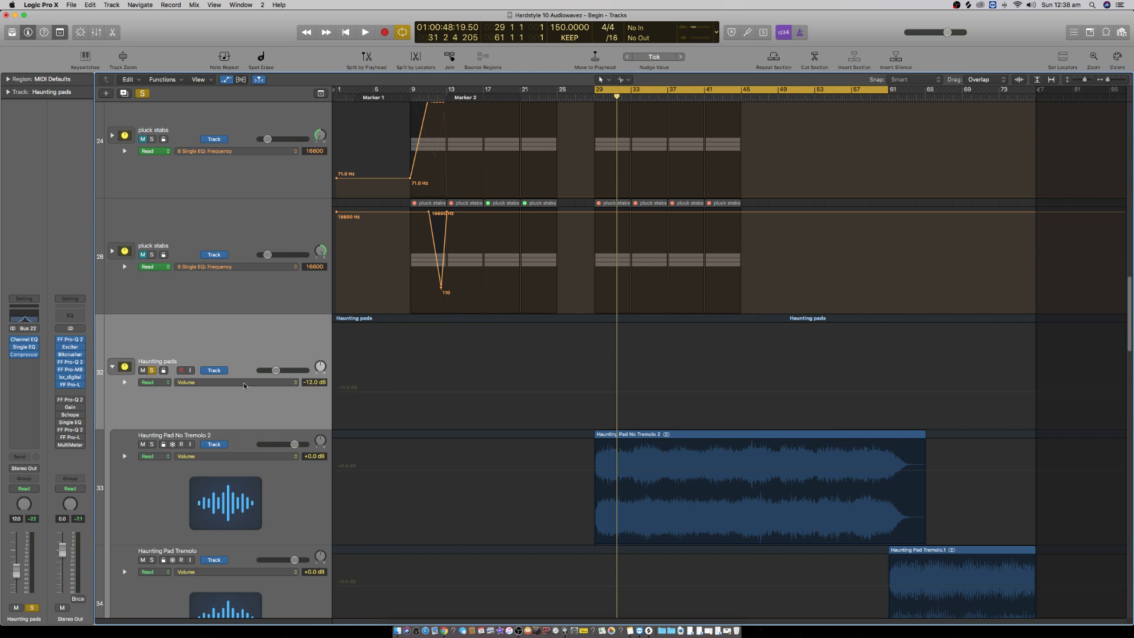
left_click(246, 382)
mouse_move(283, 446)
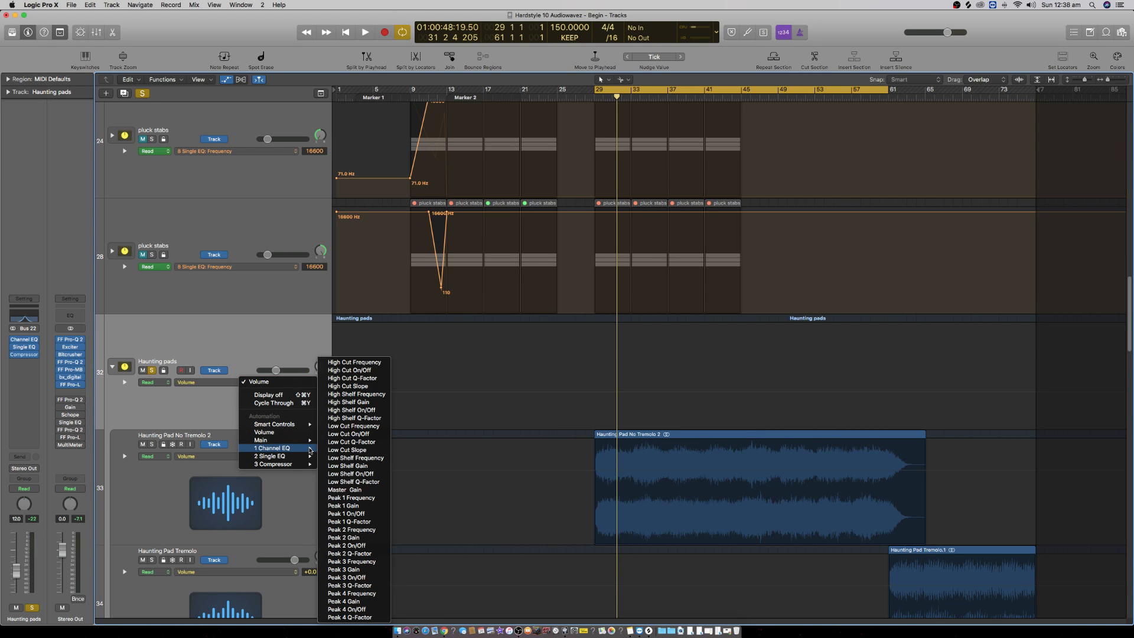
left_click(369, 367)
Step: Add a second automation lane under Haunting pads and set it to Channel EQ Low Cut Frequency
left_click(124, 383)
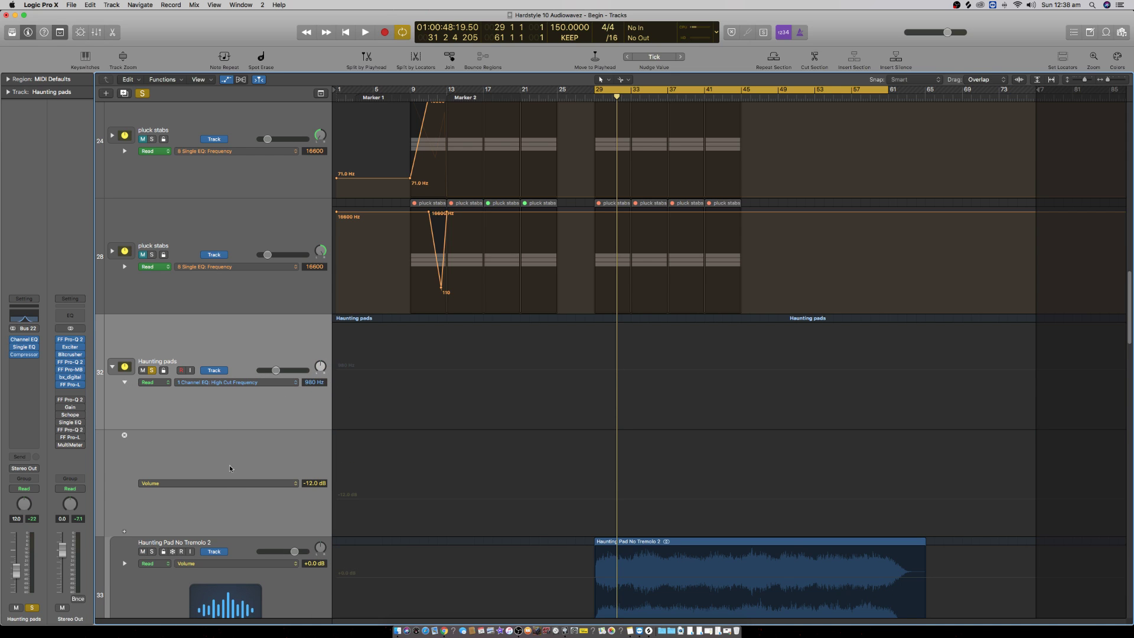
left_click(233, 483)
mouse_move(269, 553)
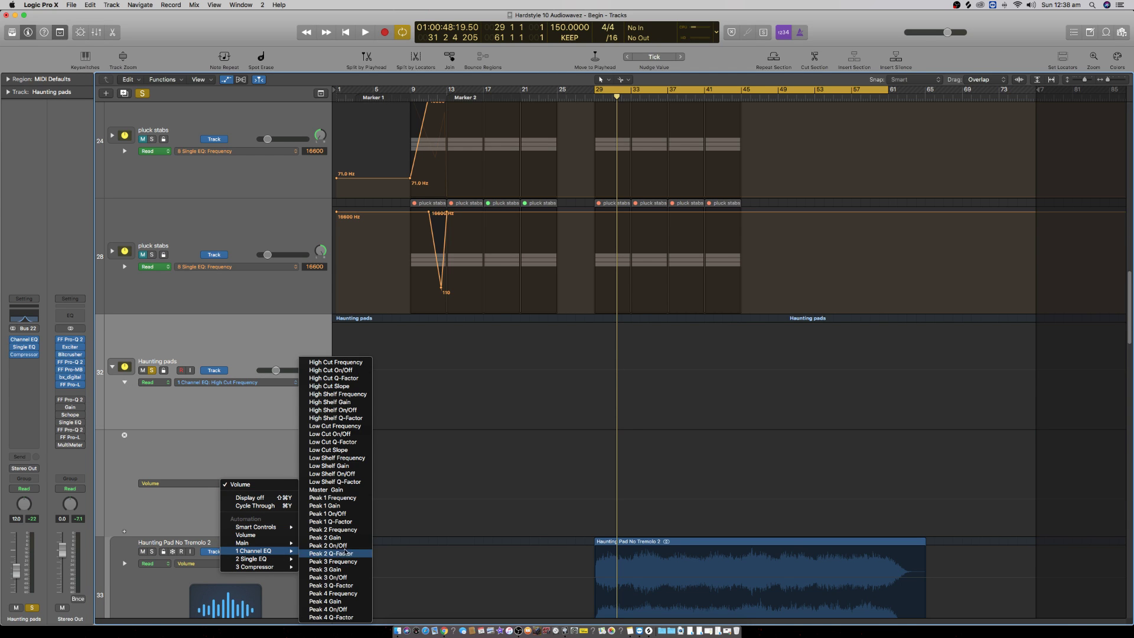
left_click(358, 425)
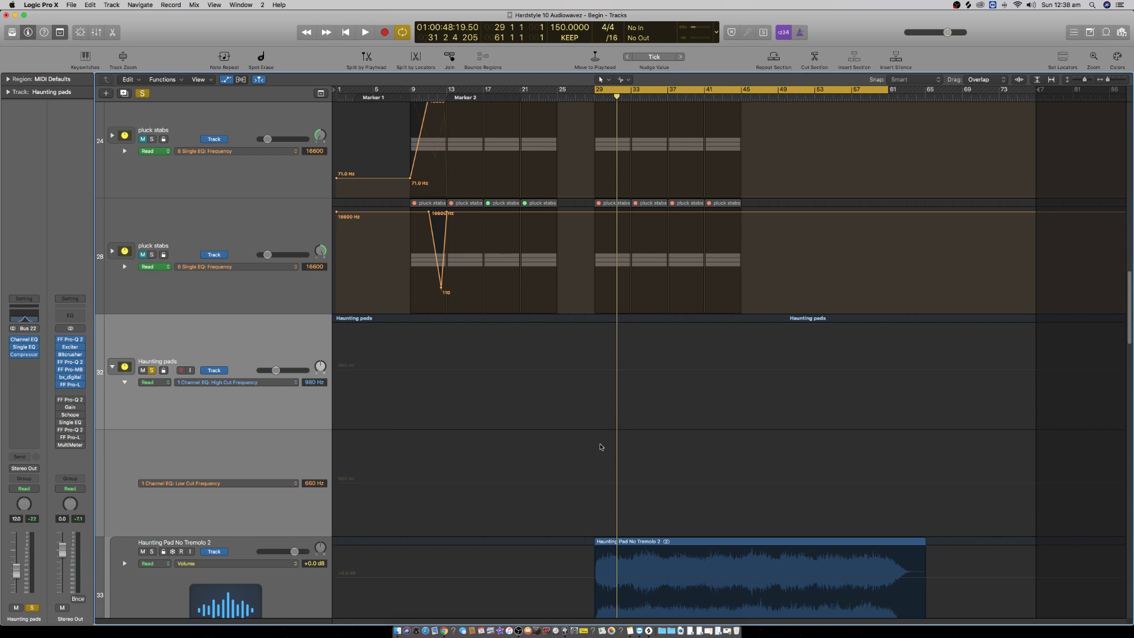
Step: Add automation points at bars 29 and 45 in both the High Cut and Low Cut Frequency lanes
left_click(595, 371)
left_click(595, 370)
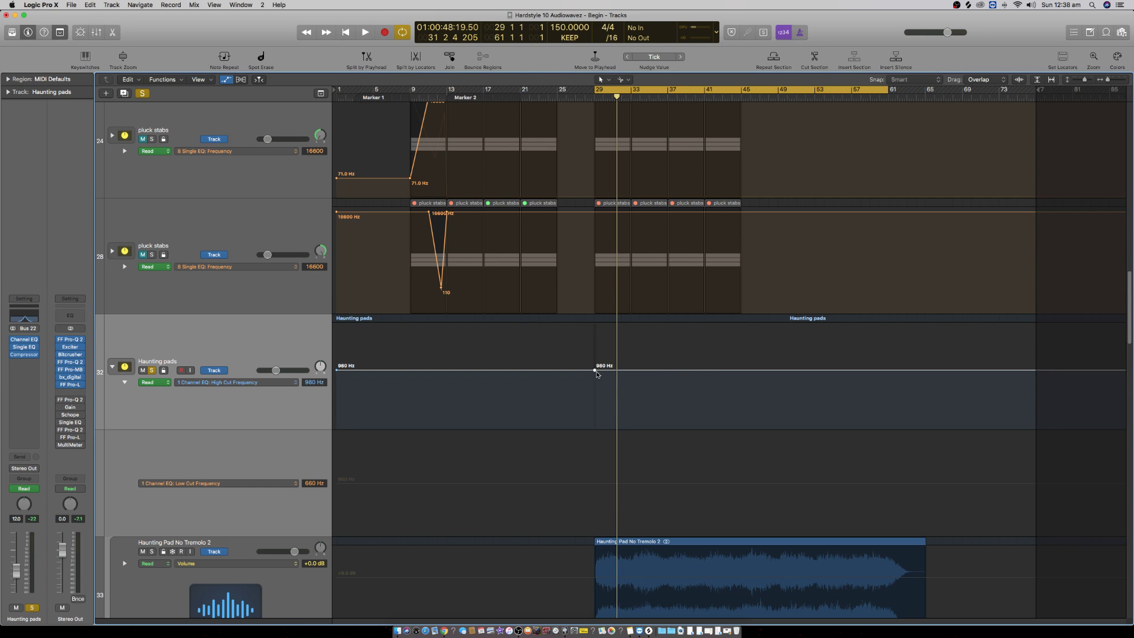
left_click(742, 371)
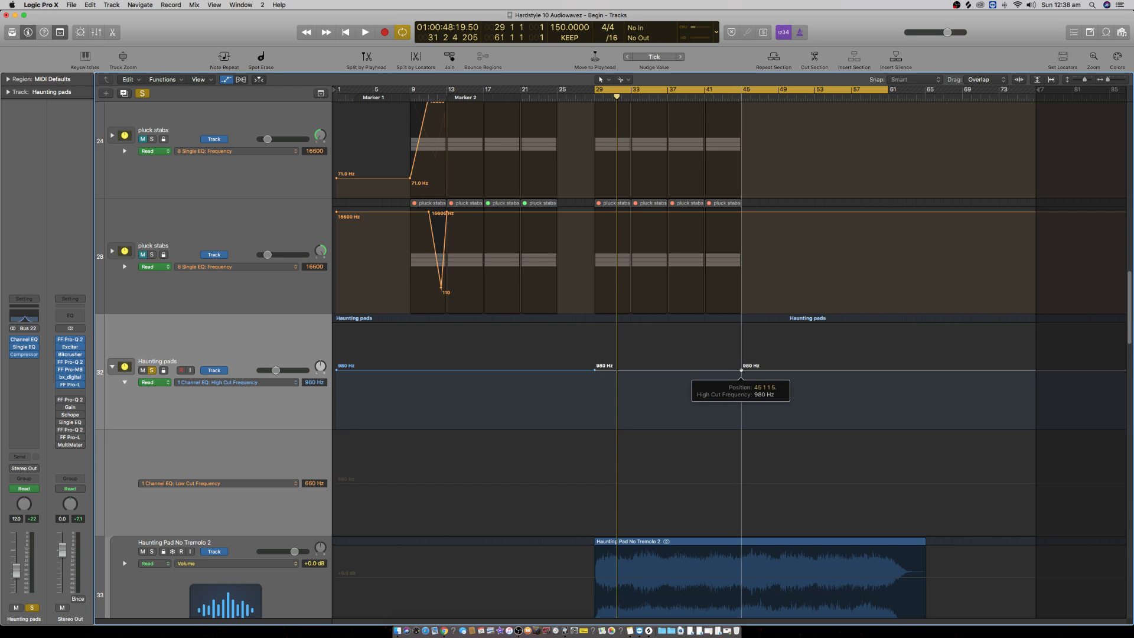
left_click(743, 485)
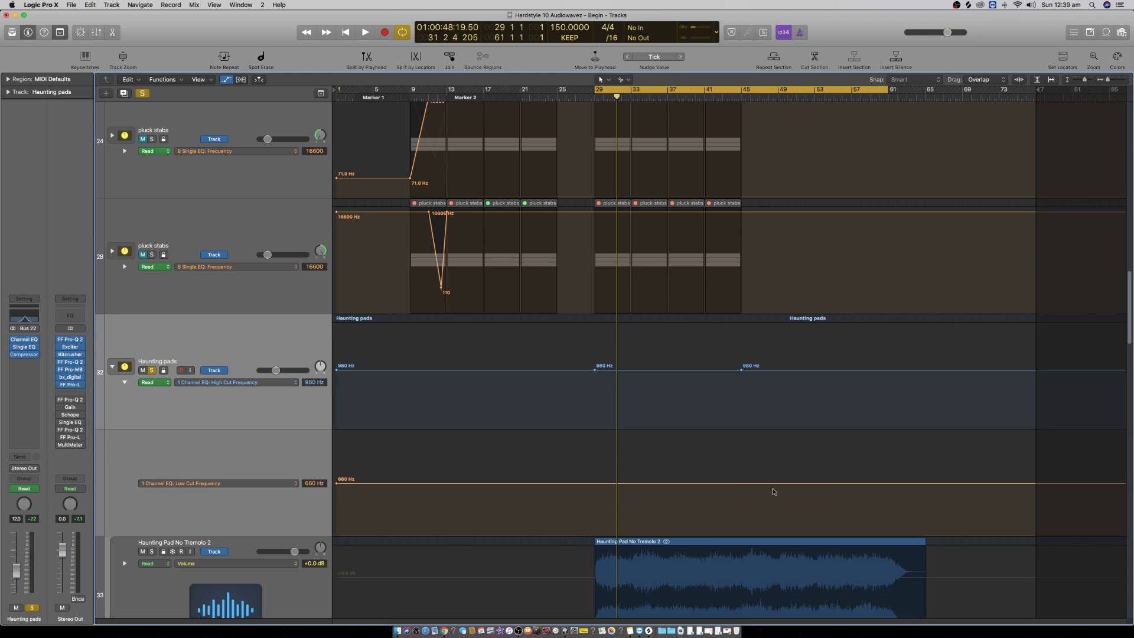
left_click_drag(748, 483, 742, 483)
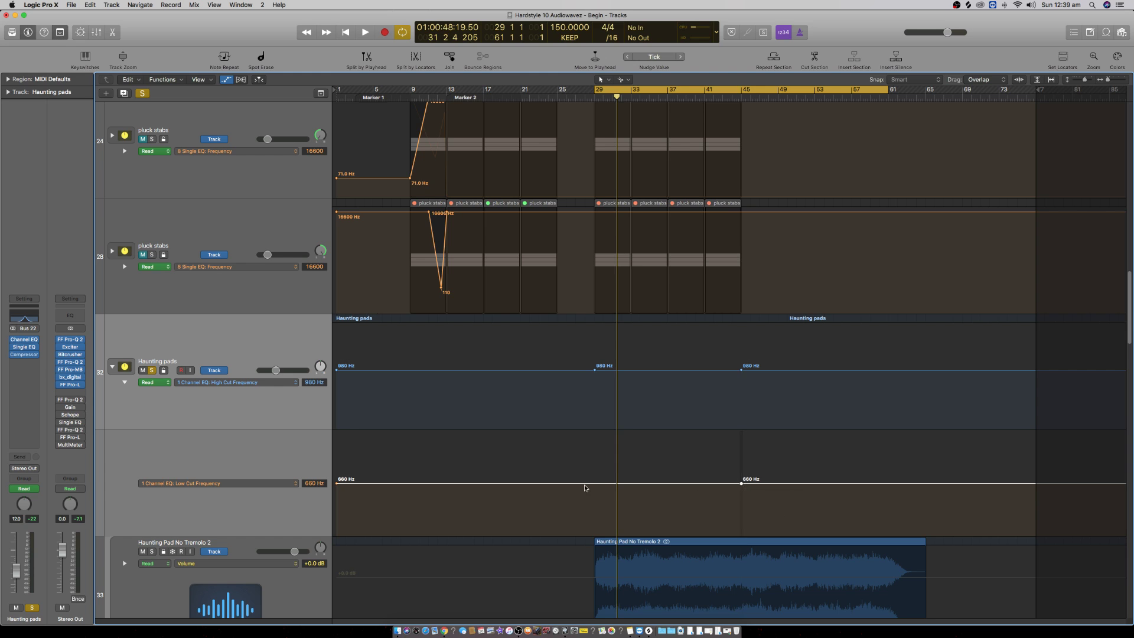
left_click_drag(595, 485, 595, 485)
Step: Align the bar 29 points of the Low Cut and High Cut lanes with the start of the Haunting Pad No Tremolo 2 region
key("super+Right")
key("super+Right")
key("super+Right")
key("super+Right")
key("super+Right")
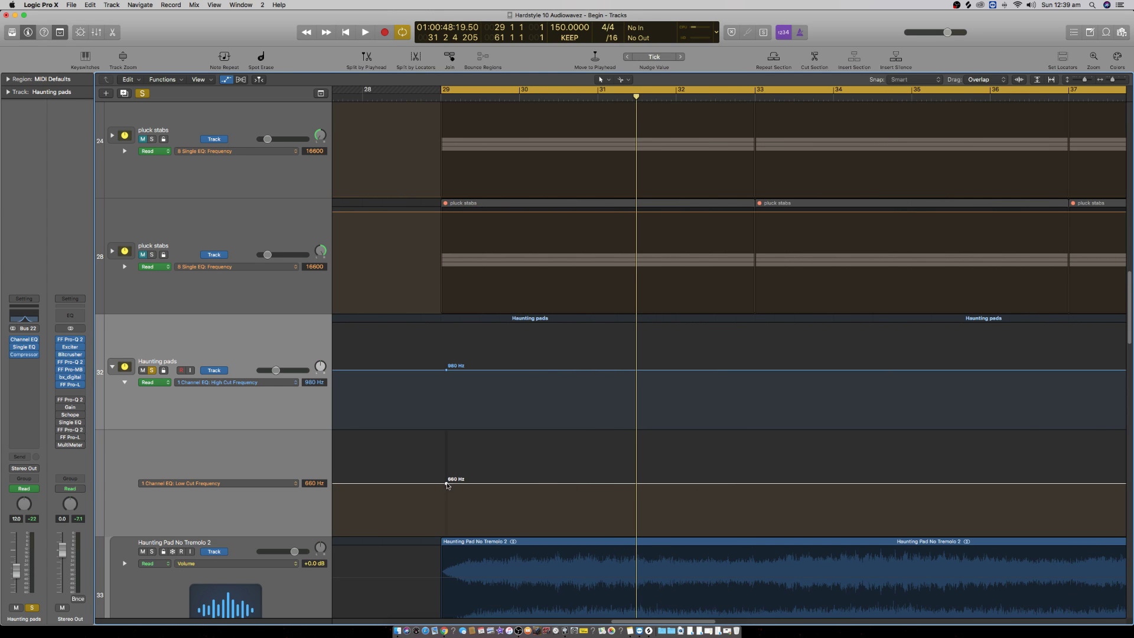
left_click_drag(446, 483, 441, 483)
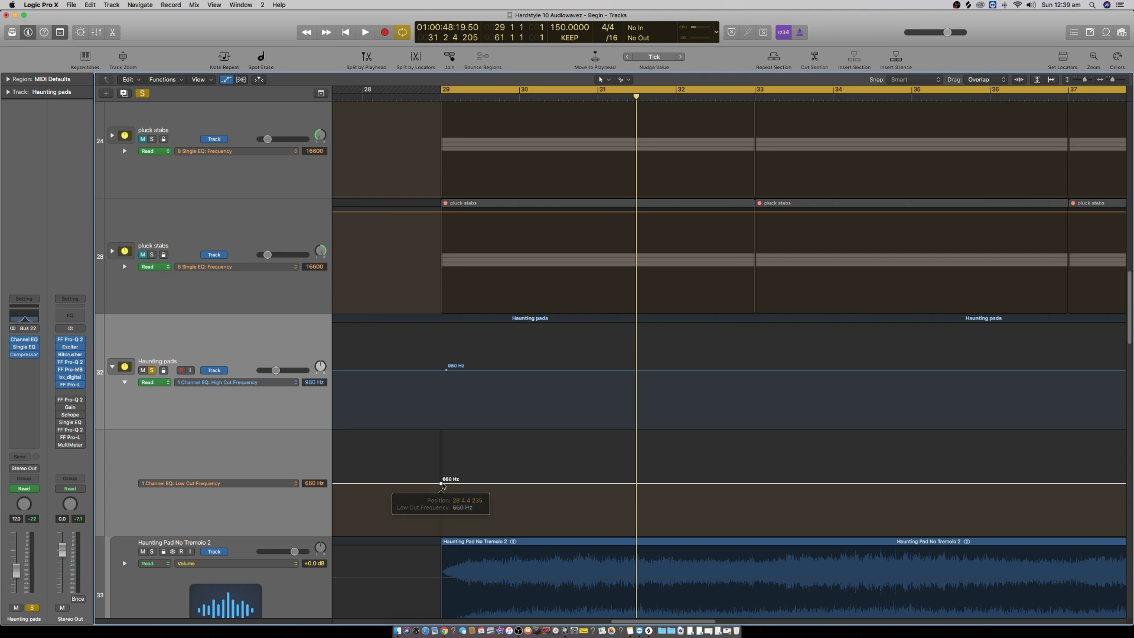
left_click_drag(448, 369, 442, 370)
Step: Check that the High Cut and Low Cut points at bar 45 line up with the end of the pluck stabs regions
scroll(633, 397, "down", 3)
scroll(631, 399, "right", 5)
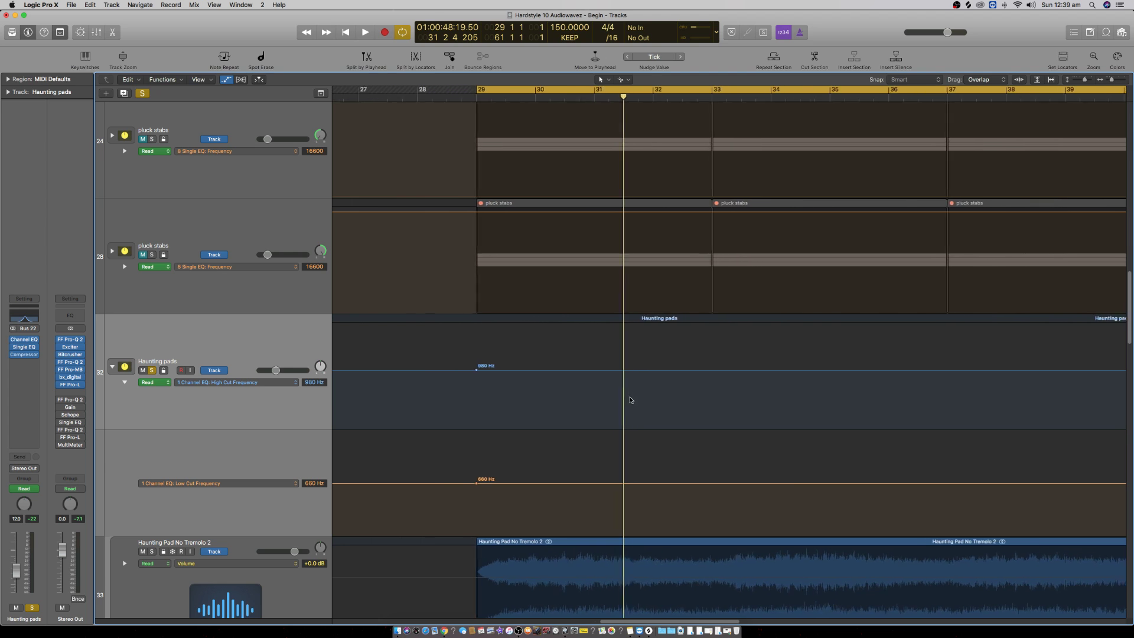
scroll(633, 408, "right", 2)
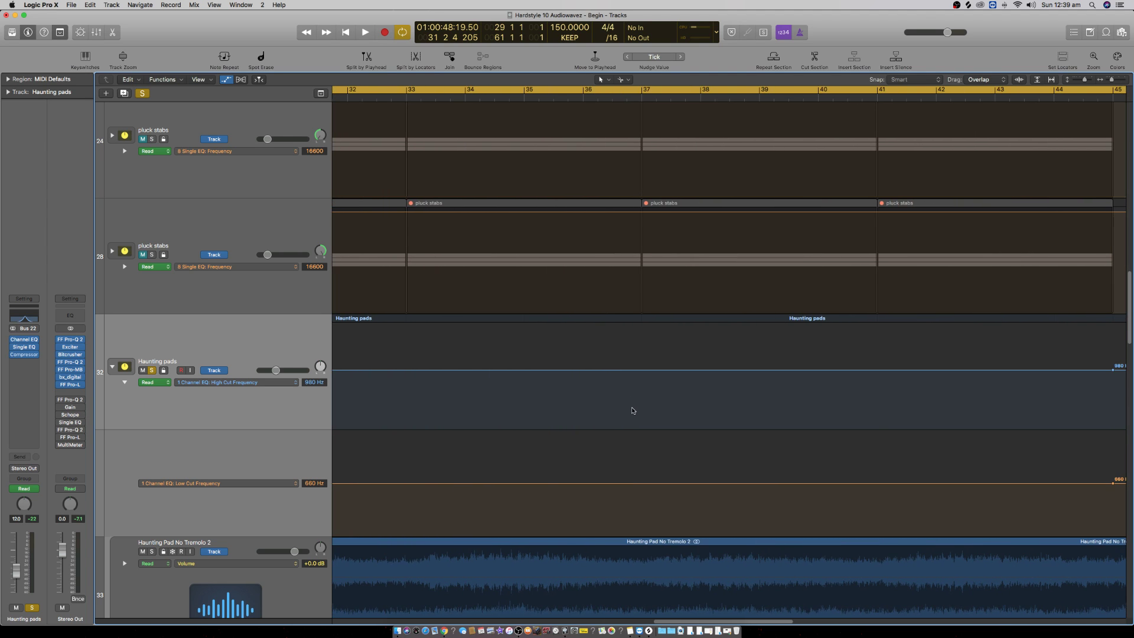
left_click(1113, 369)
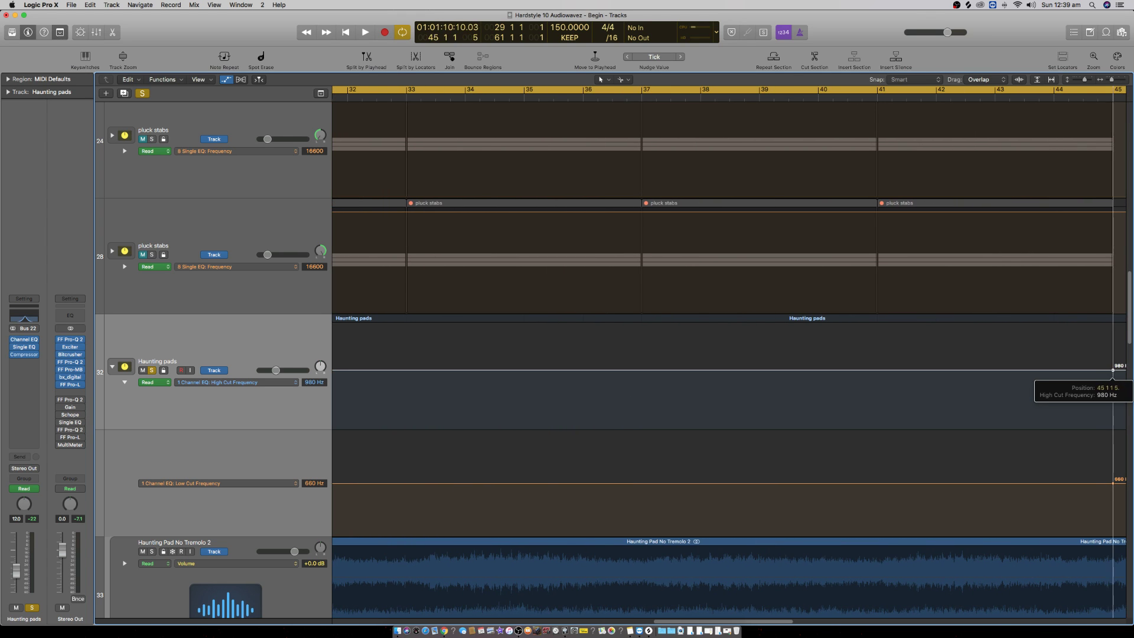
left_click(1113, 483)
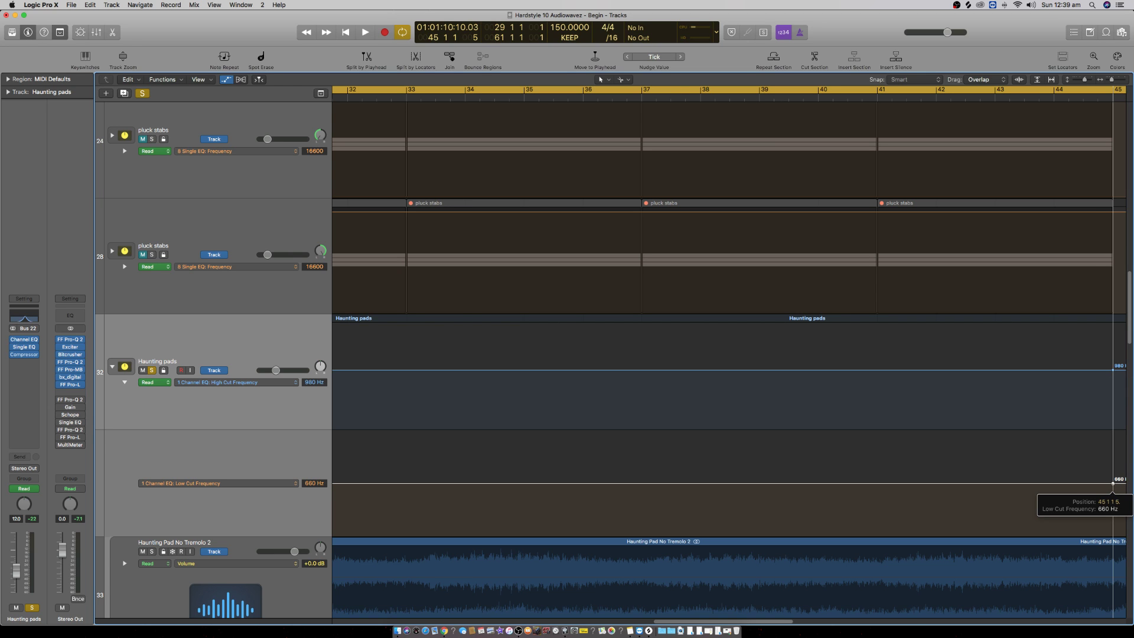
Step: Add automation points at bar 33 in both the High Cut and Low Cut Frequency lanes
scroll(618, 425, "left", 10)
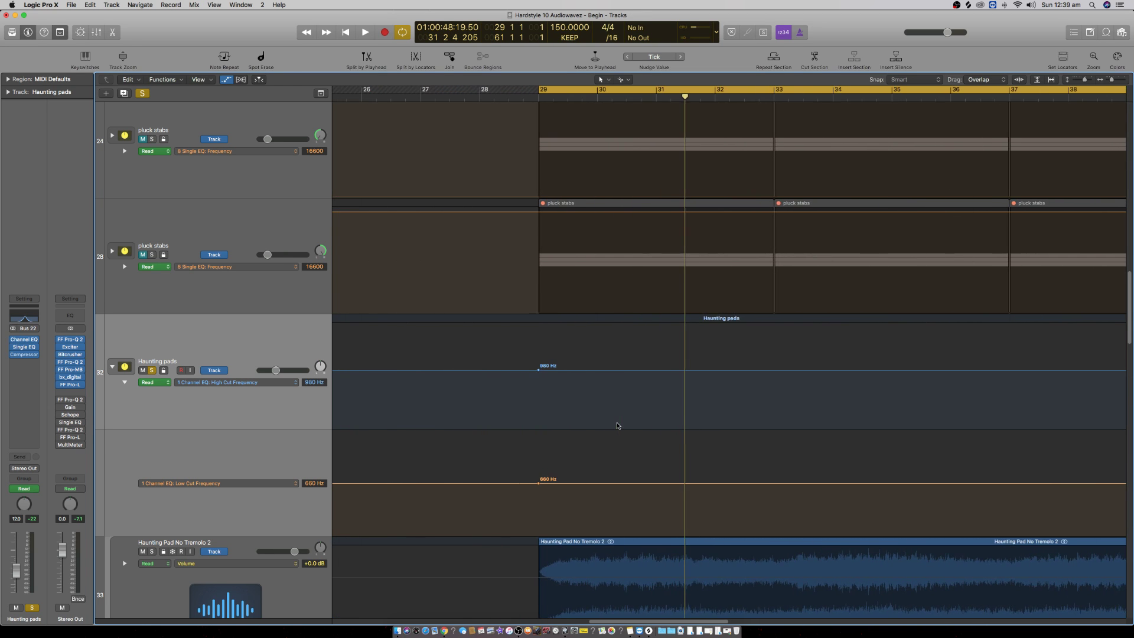
left_click(775, 370)
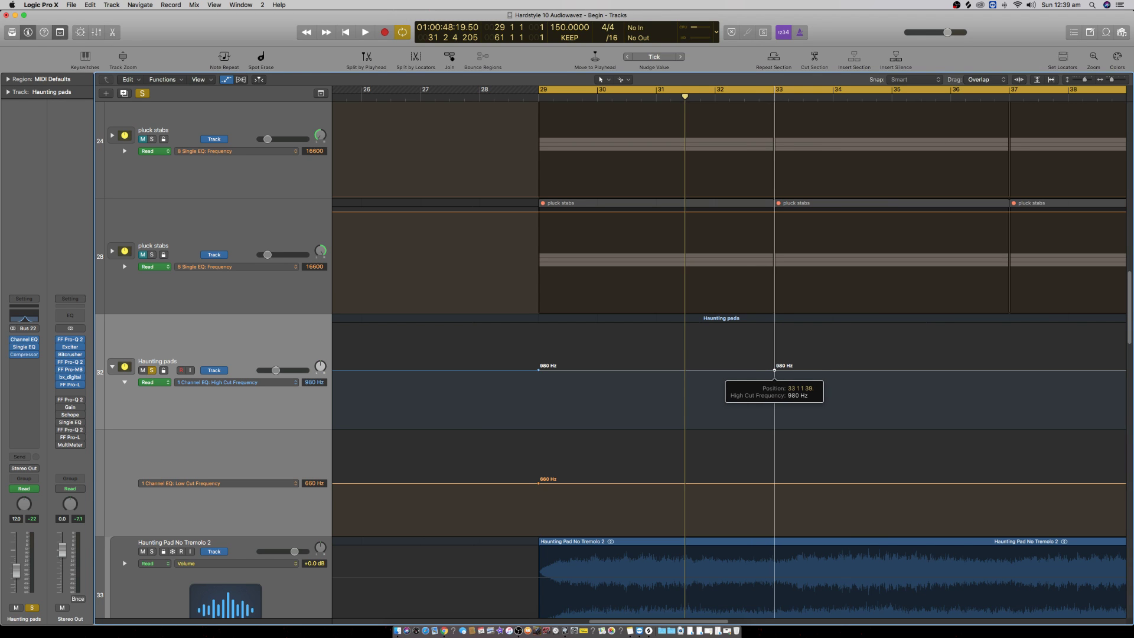
mouse_move(775, 371)
left_mouse_down()
mouse_move(845, 371)
mouse_move(773, 370)
left_mouse_up()
left_click(774, 484)
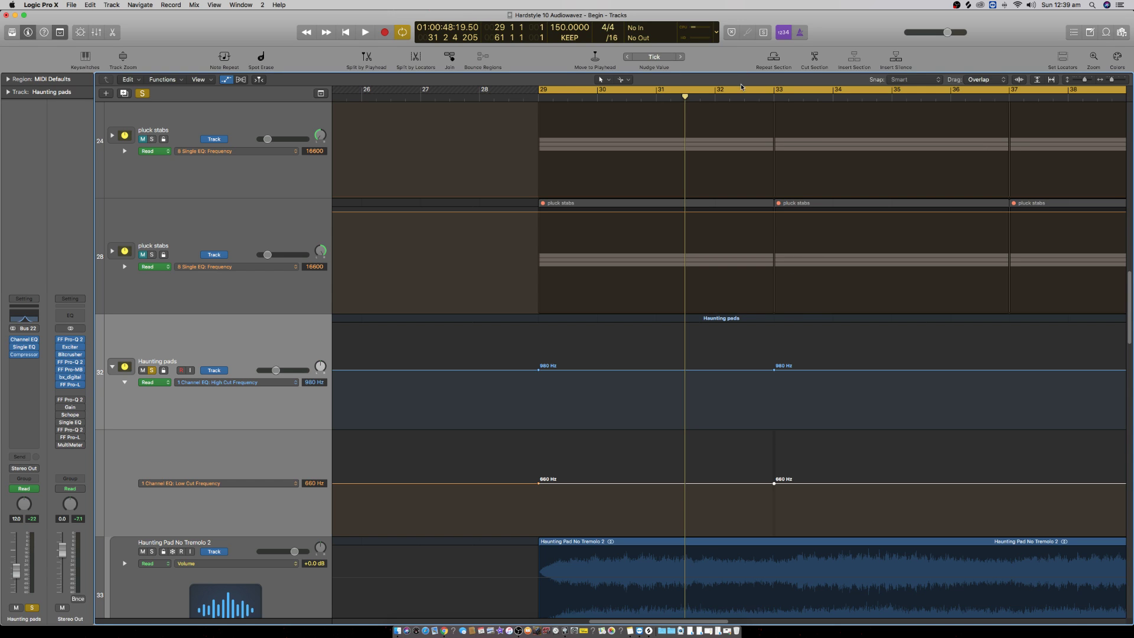
Step: Shorten the cycle range to bars 29 through 33
left_click(656, 99)
left_click_drag(541, 93, 773, 93)
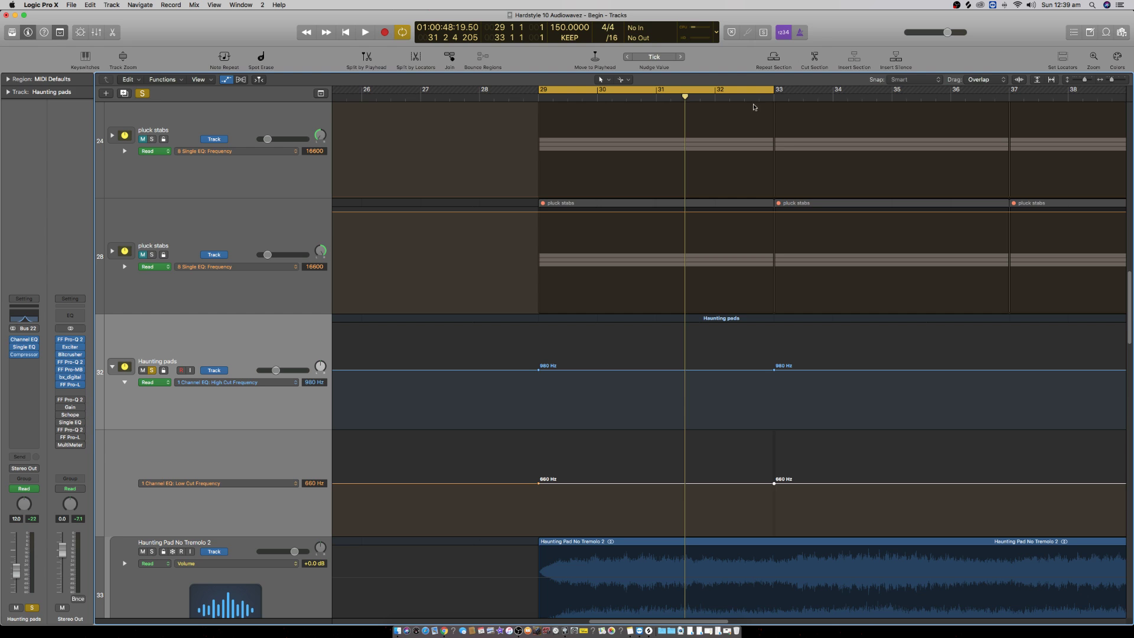
left_click_drag(773, 91, 775, 127)
Step: With the Channel EQ open for reference, create bar 31 automation peaks of 7600 Hz for High Cut and 5200 Hz for Low Cut
left_click(656, 370)
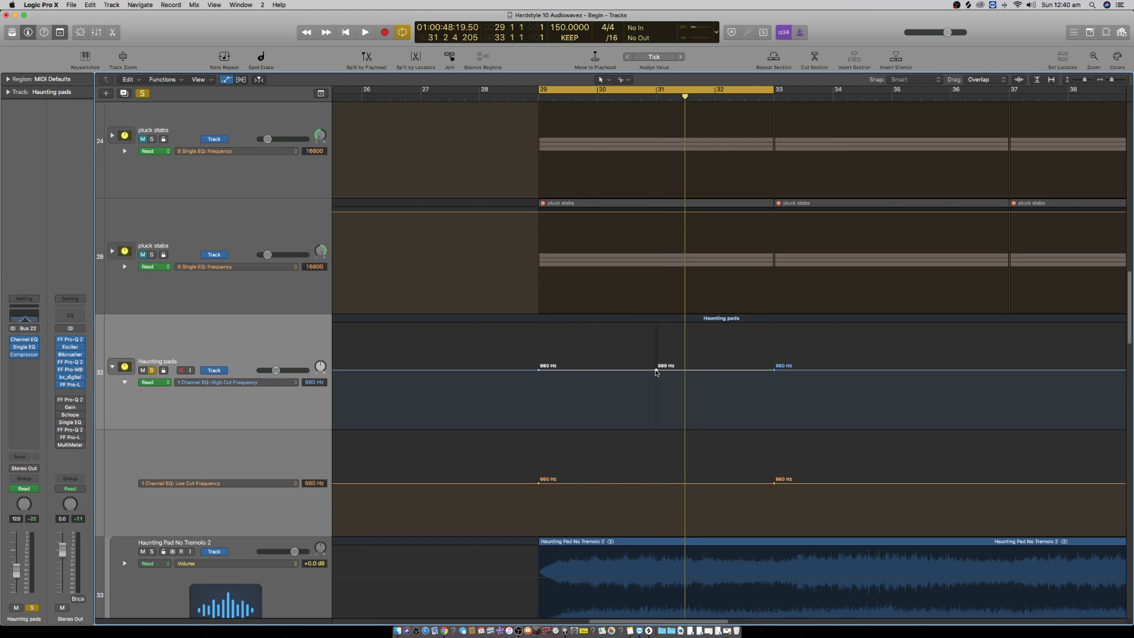
left_click_drag(655, 370, 655, 338)
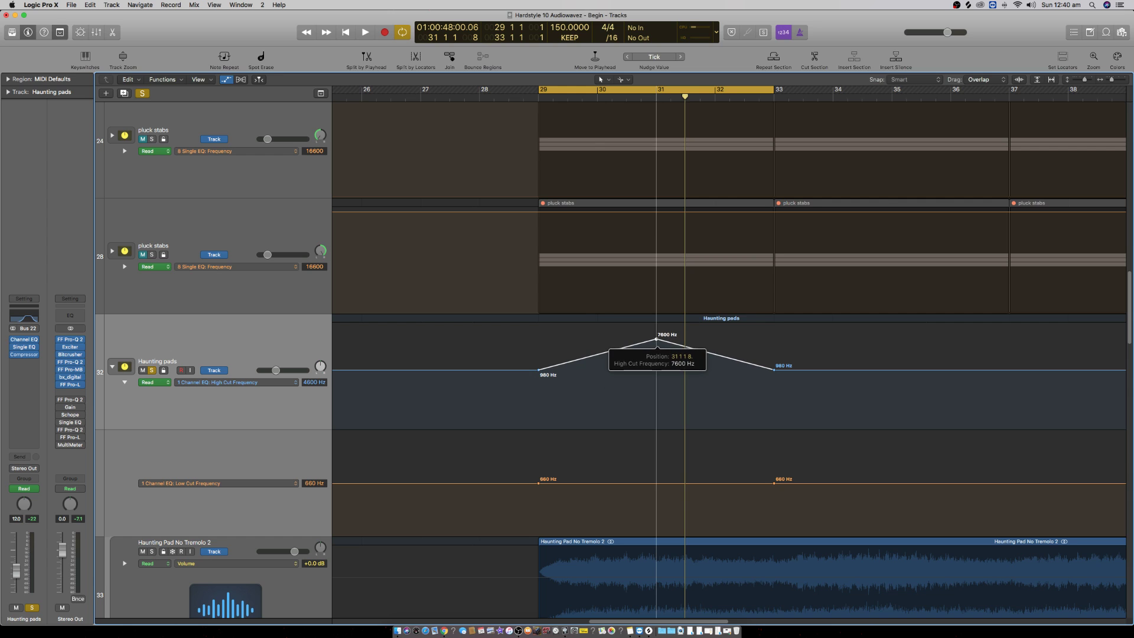
left_click(657, 483)
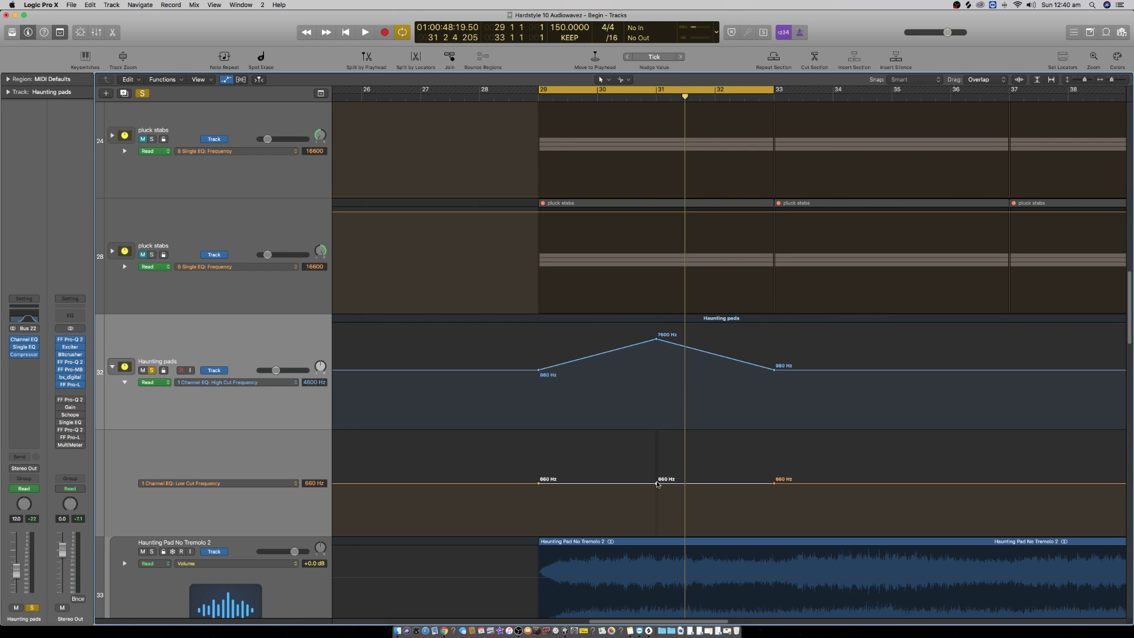
left_click(23, 339)
left_click_drag(530, 233, 335, 329)
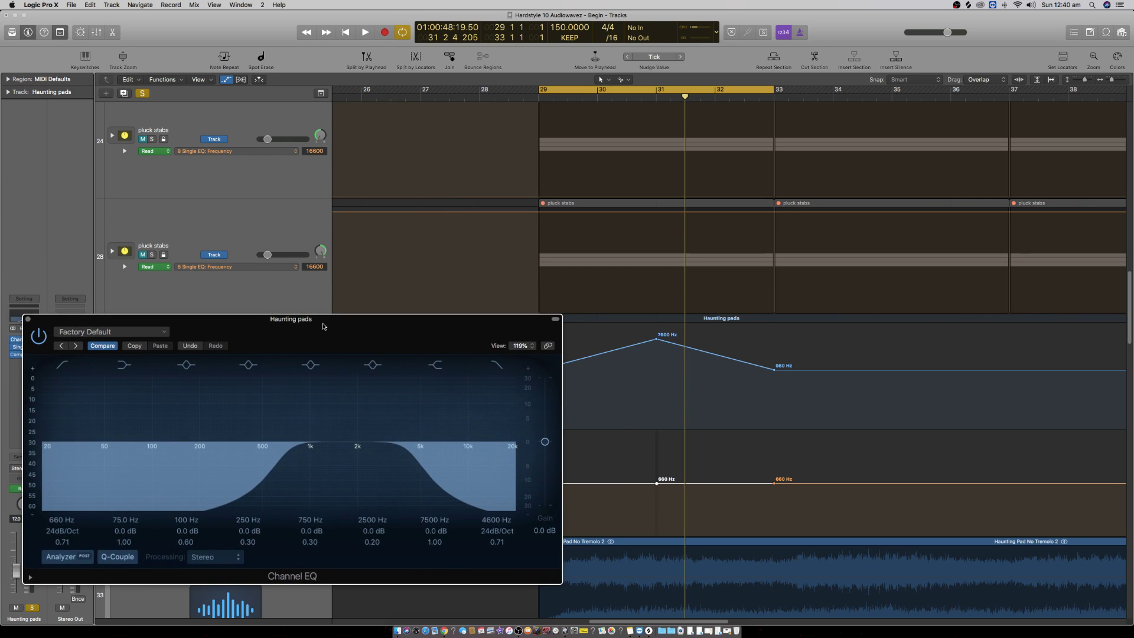
left_click(659, 485)
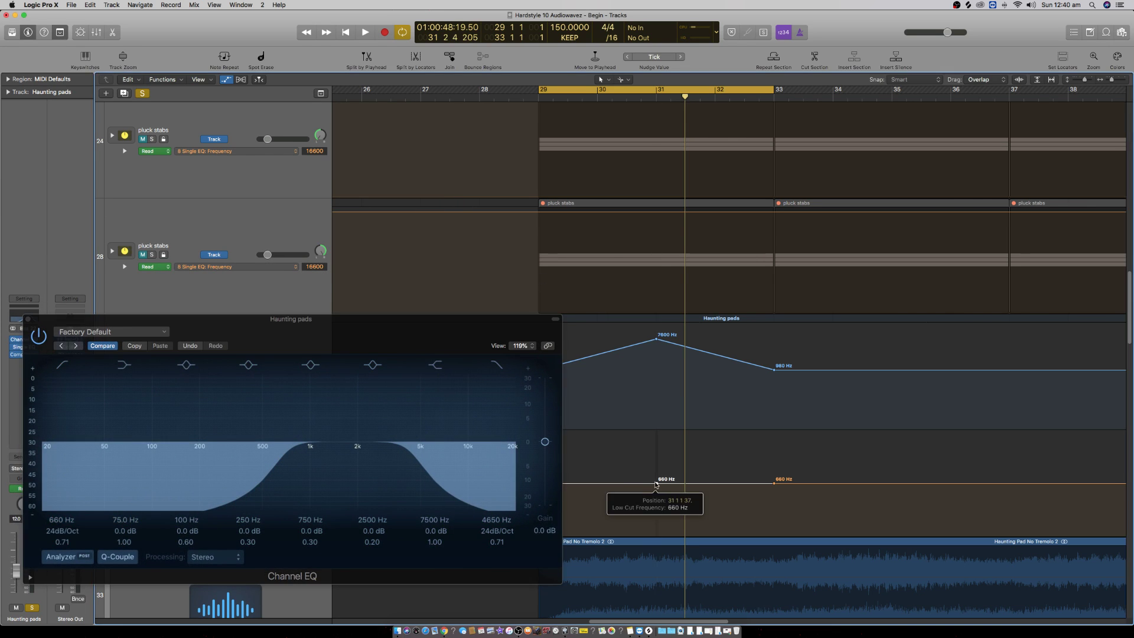
left_click(656, 97)
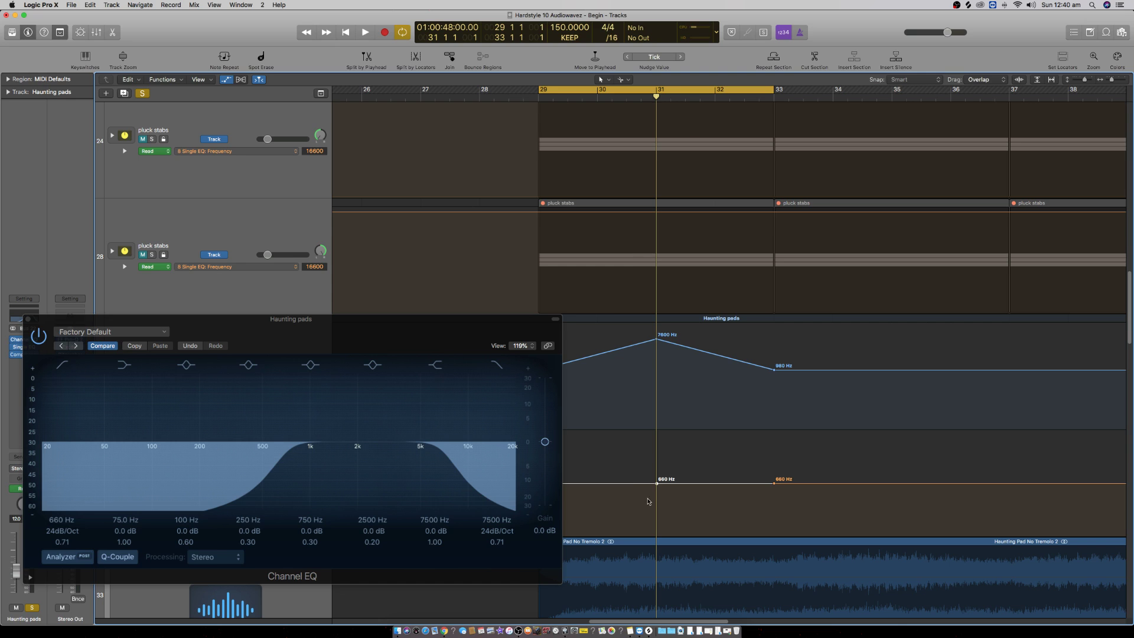
left_click_drag(657, 485, 656, 452)
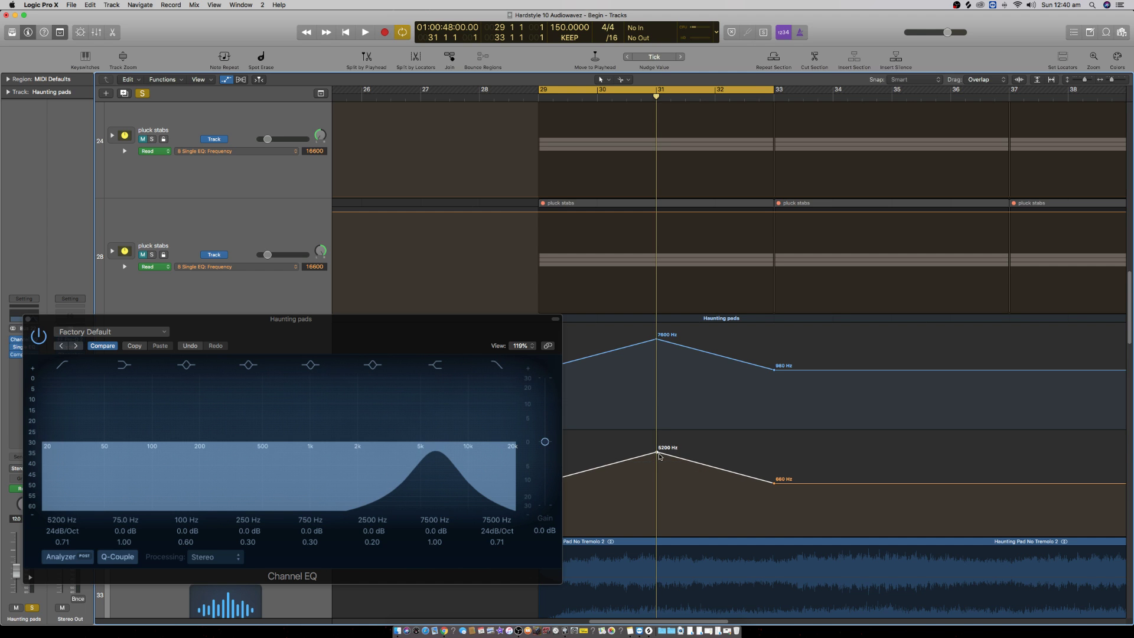
Step: Play back the filter sweep while watching the Channel EQ curve, then close the plug-in window
key("space")
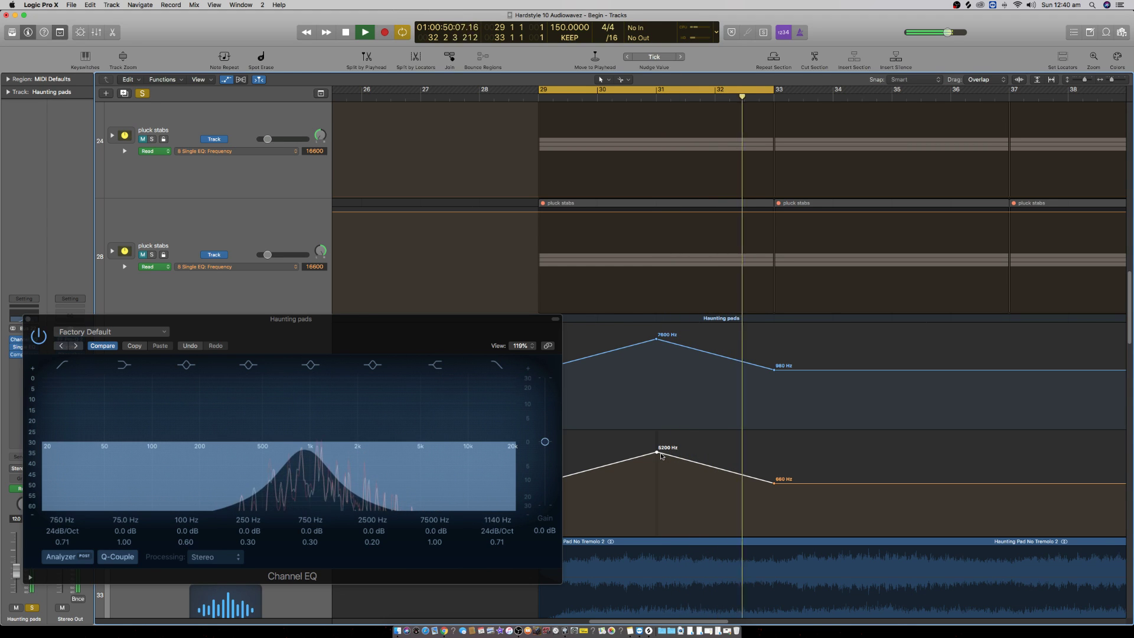
key("space")
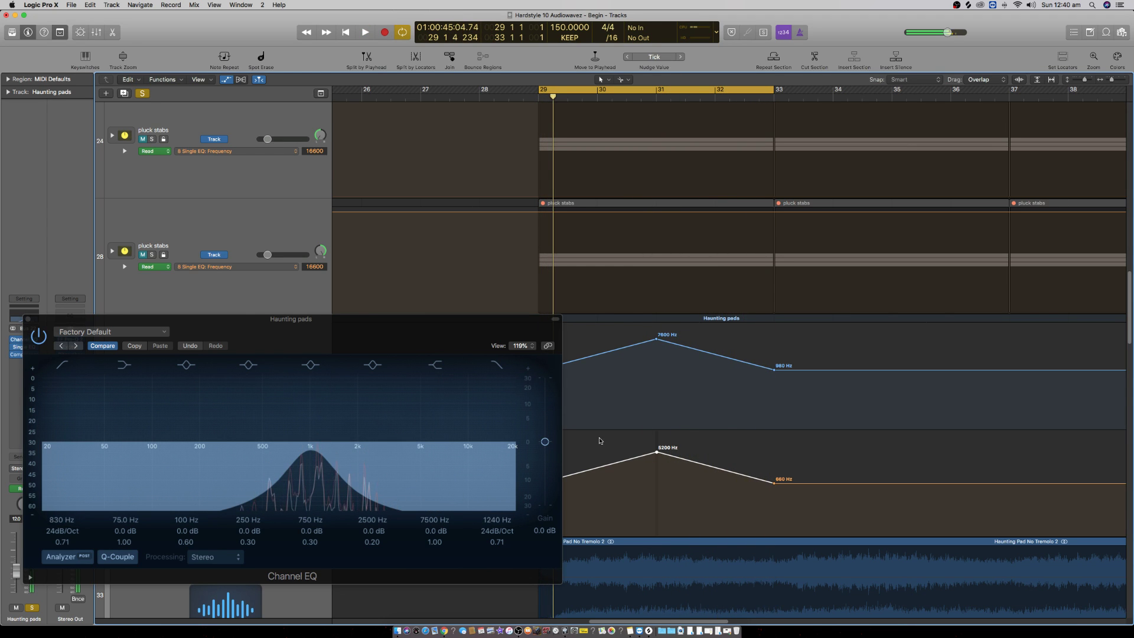
left_click(28, 319)
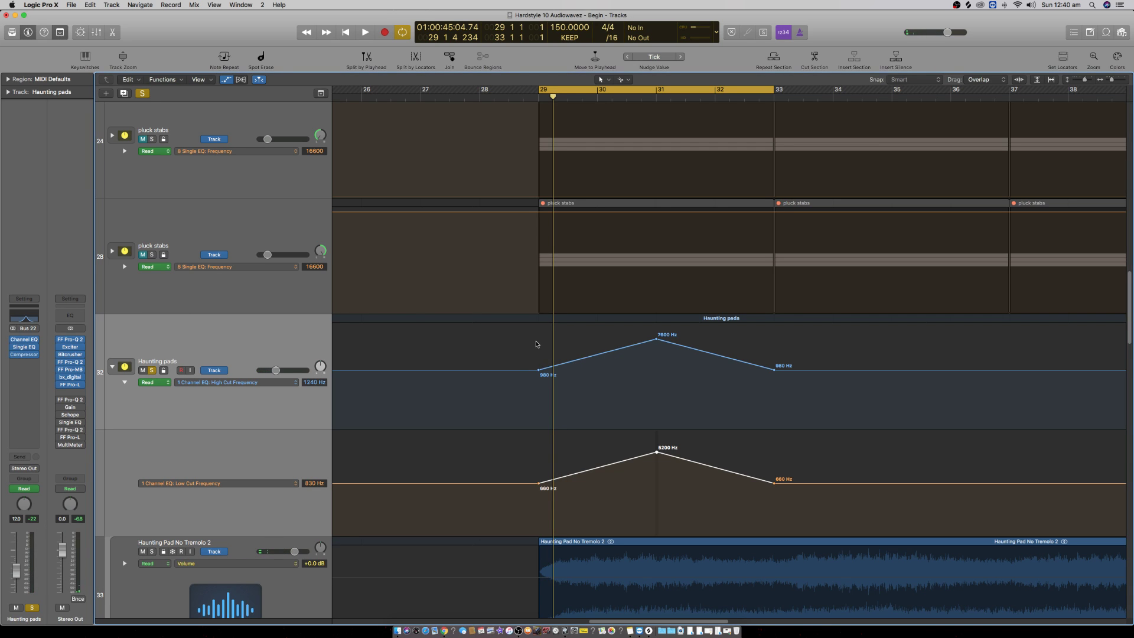
Step: Bend the rising and falling High Cut and Low Cut ramps between bars 29 and 33 with the Automation Curve tool and audition the sweep
key("super+Left")
key("super+Left")
key("super+Left")
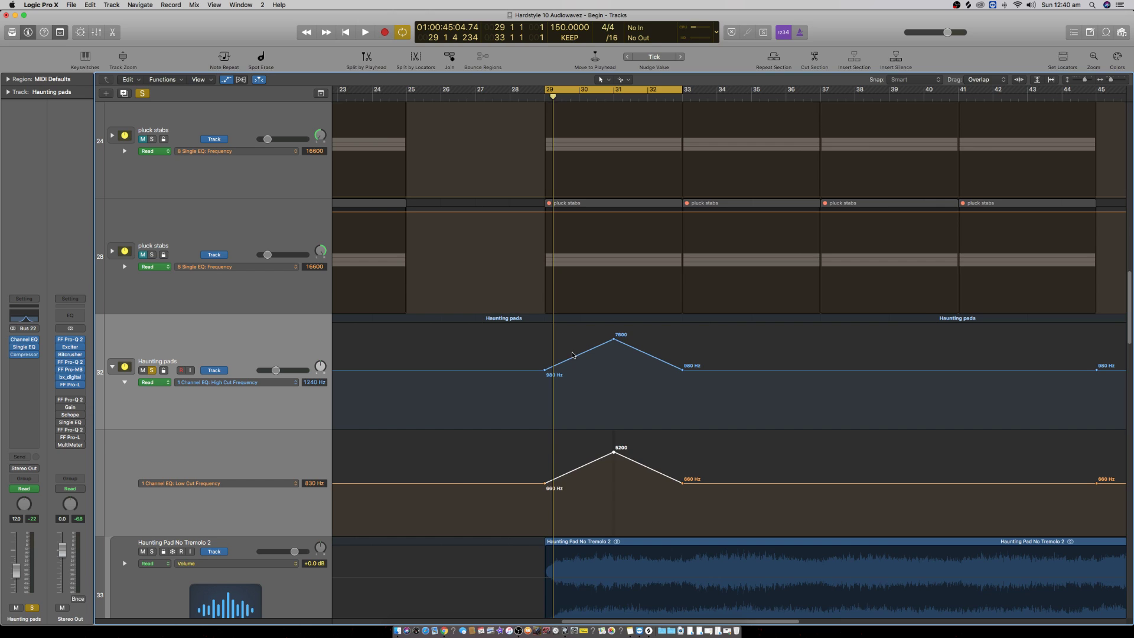
scroll(570, 355, "right", 4)
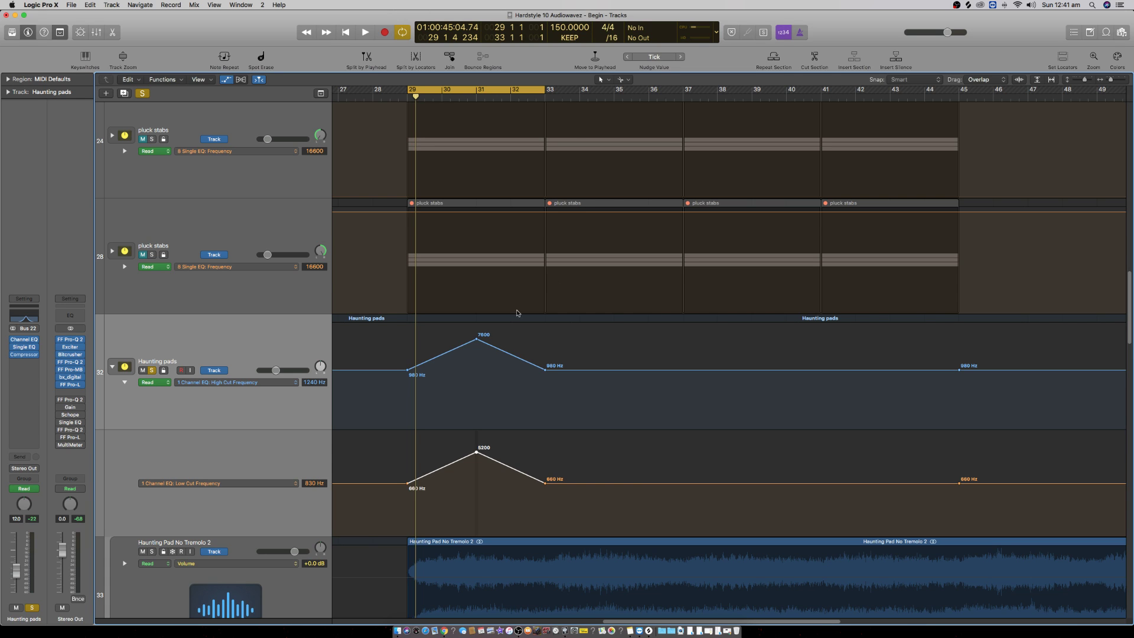
key("t")
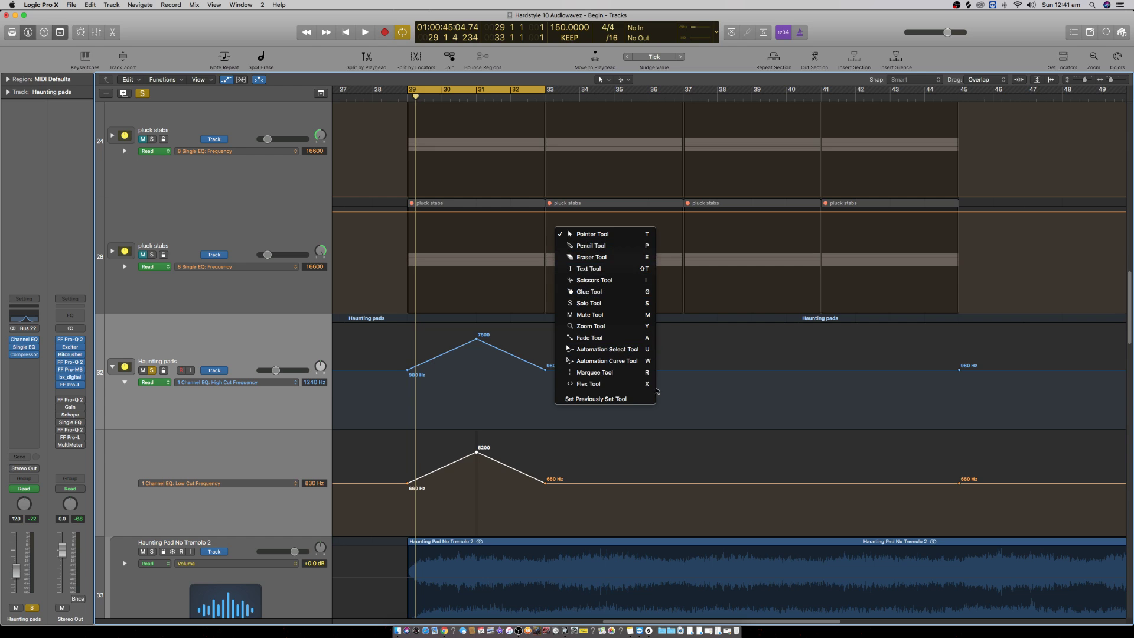
left_click(633, 361)
left_click_drag(455, 357, 520, 356)
left_click_drag(453, 478, 514, 472)
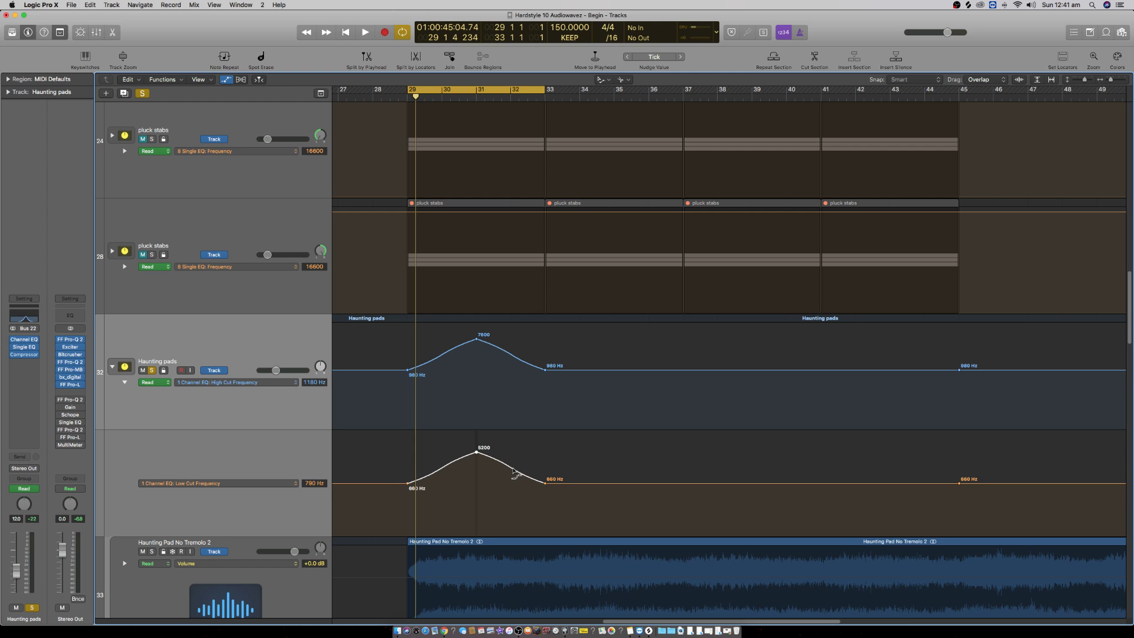
key("space")
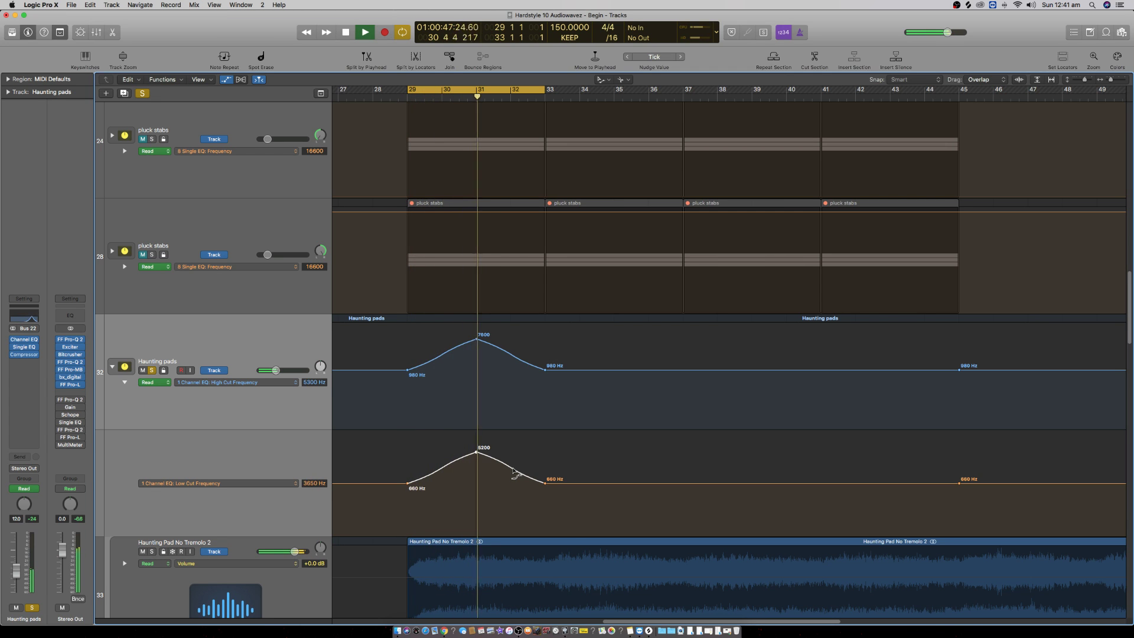
key("space")
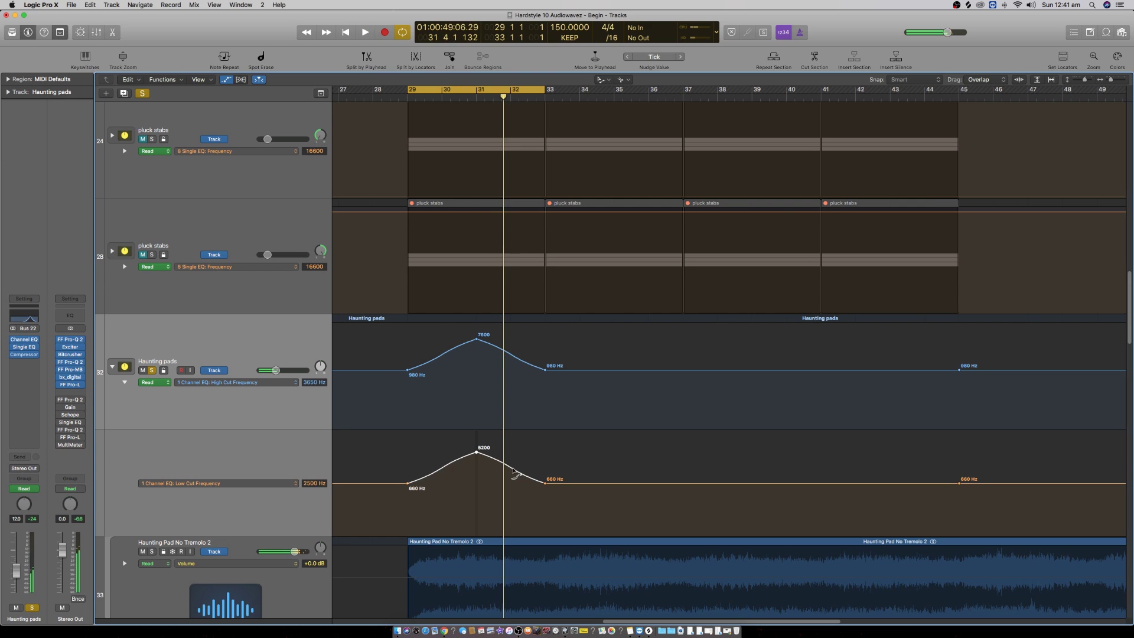
Step: Copy the curved High Cut and Low Cut automation of bars 29 to 33 so it repeats every four bars up to bar 45
key("t")
left_click(549, 437)
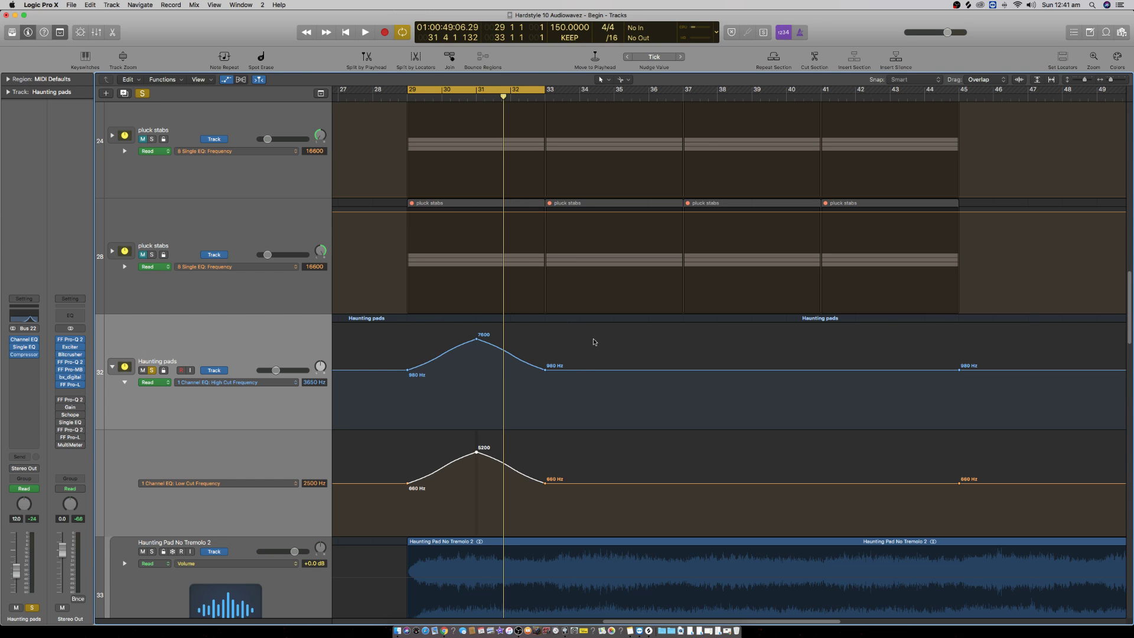
left_click_drag(599, 333, 833, 386)
left_click(416, 367)
left_click_drag(631, 447, 844, 486)
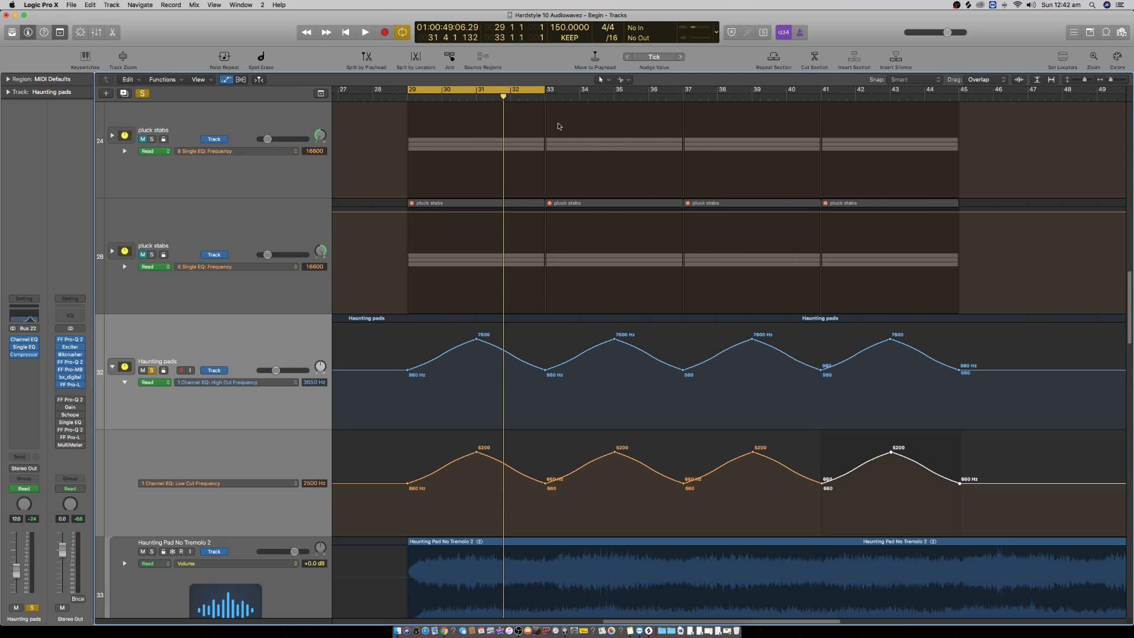
Step: Extend the cycle range to bars 29 through 61, solo the Plucks track too, and start playback
left_click_drag(543, 90, 959, 90)
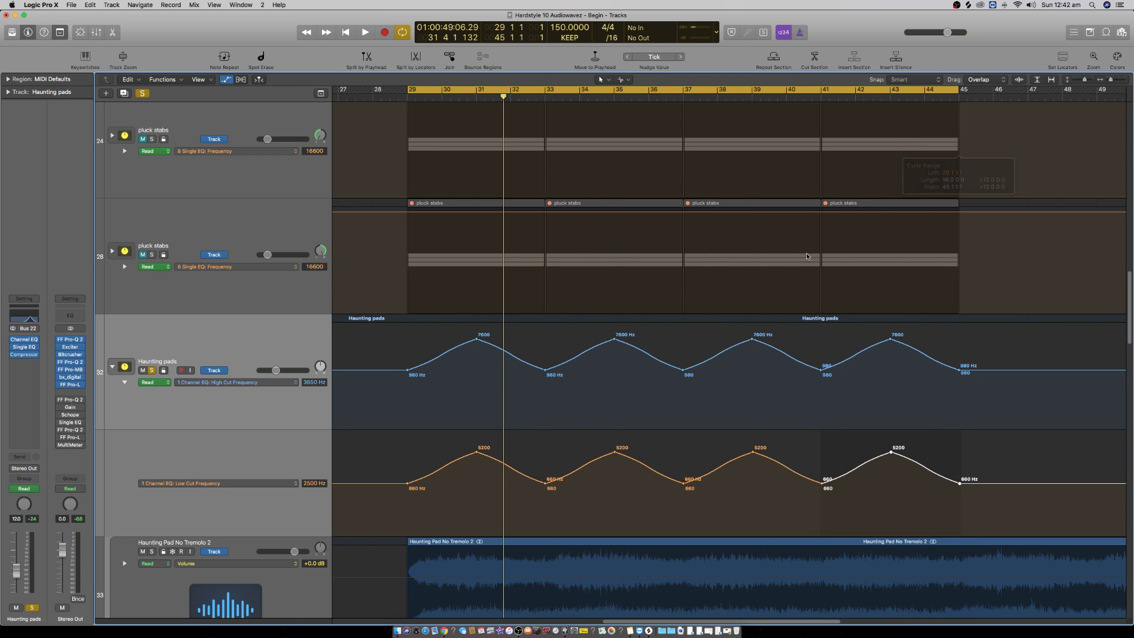
key("super+Up")
key("super+Up")
key("super+Up")
key("super+Up")
key("super+Up")
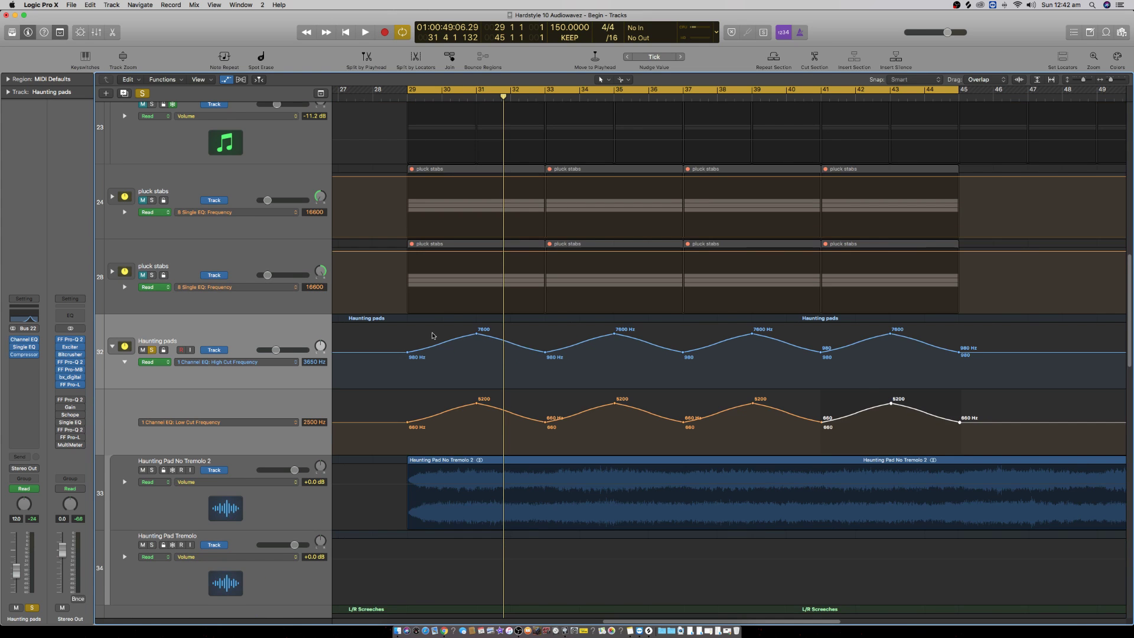
key("super+Left")
scroll(435, 335, "left", 8)
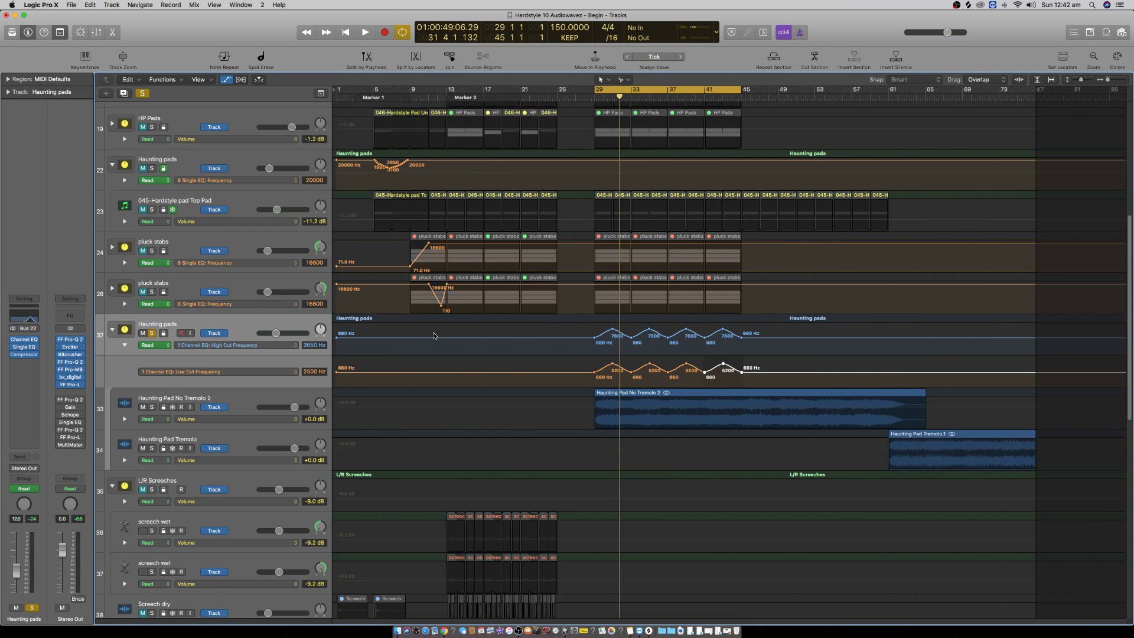
scroll(435, 335, "down", 4)
scroll(435, 335, "down", 4)
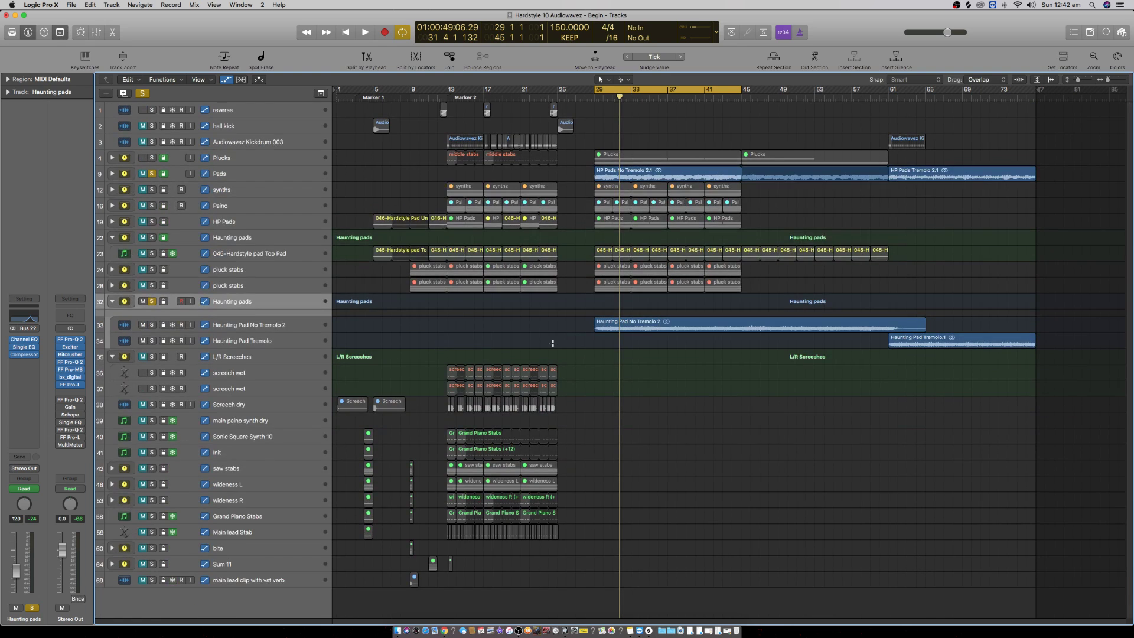
left_click_drag(738, 88, 887, 88)
left_click(152, 159)
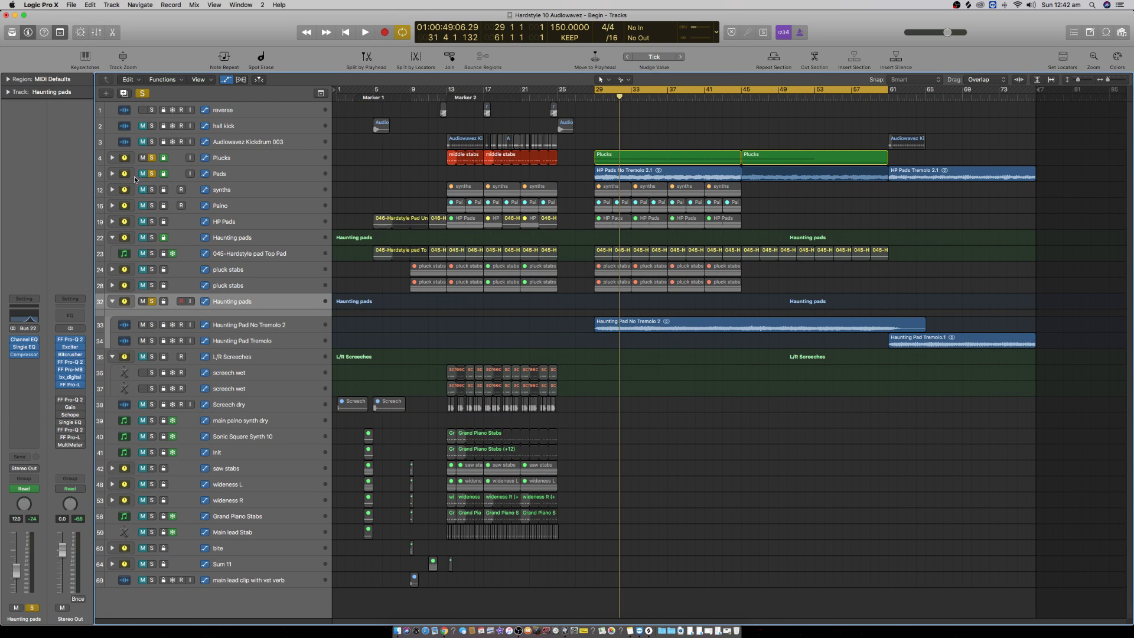
key("space")
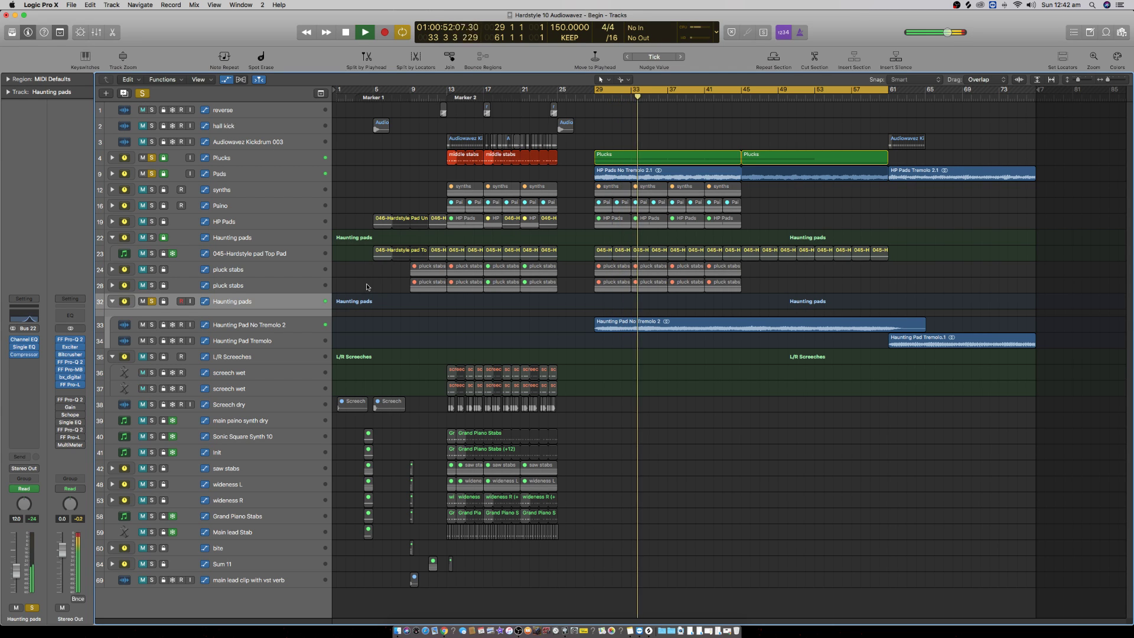
Step: Add a send to Bus 12 (SC) on the Haunting pads channel strip, with its level at 0.0 dB
left_click(25, 457)
mouse_move(30, 500)
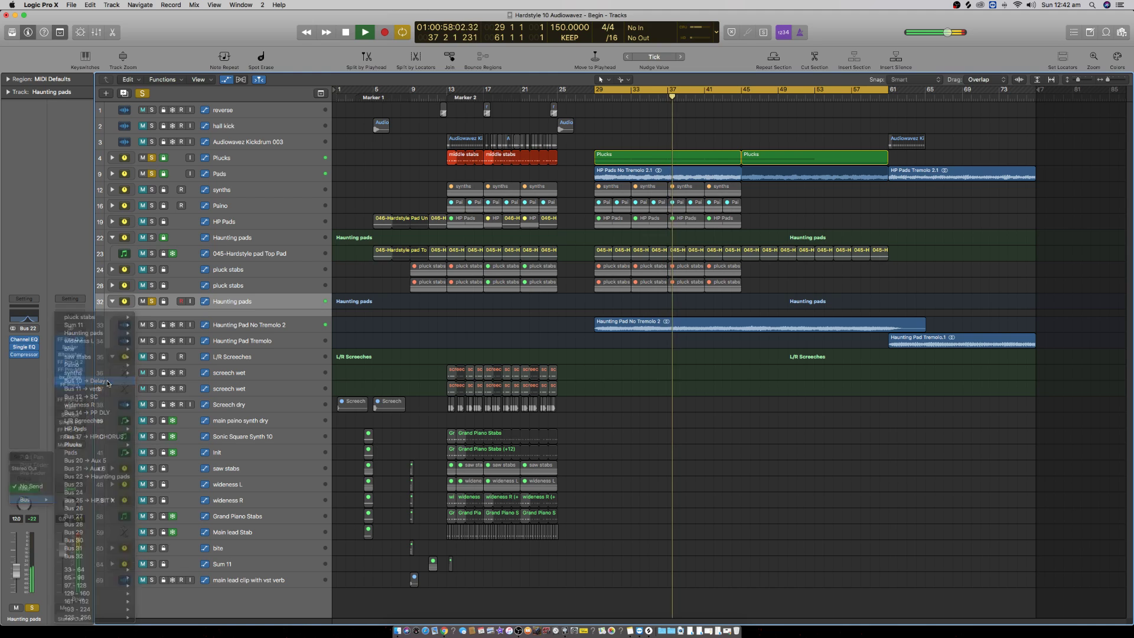
left_click(107, 382)
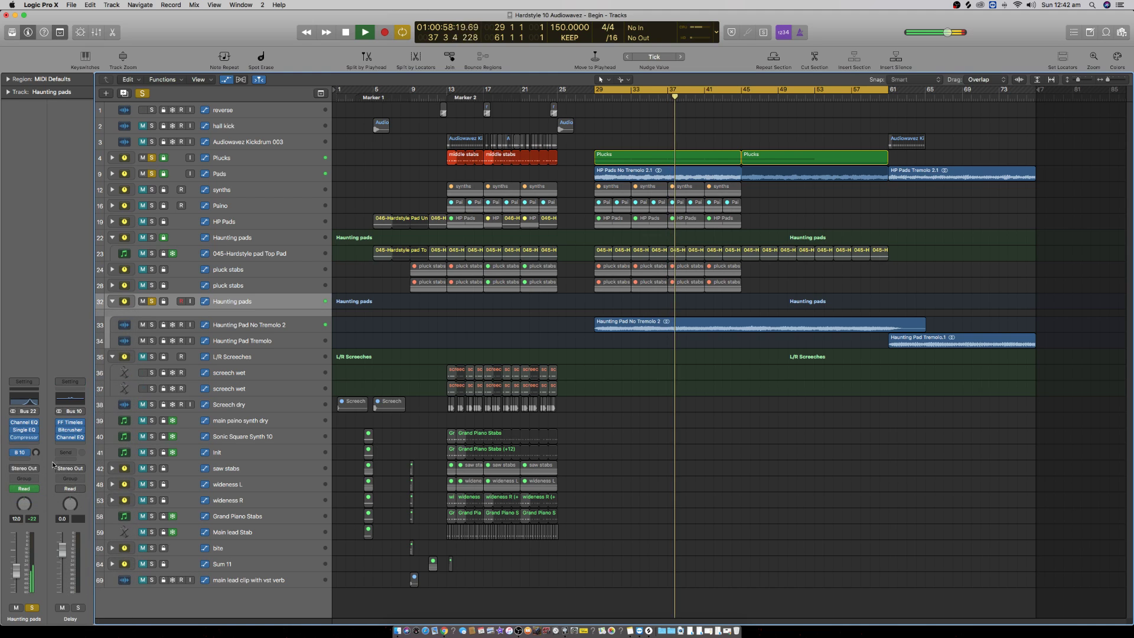
left_click(21, 452)
mouse_move(52, 507)
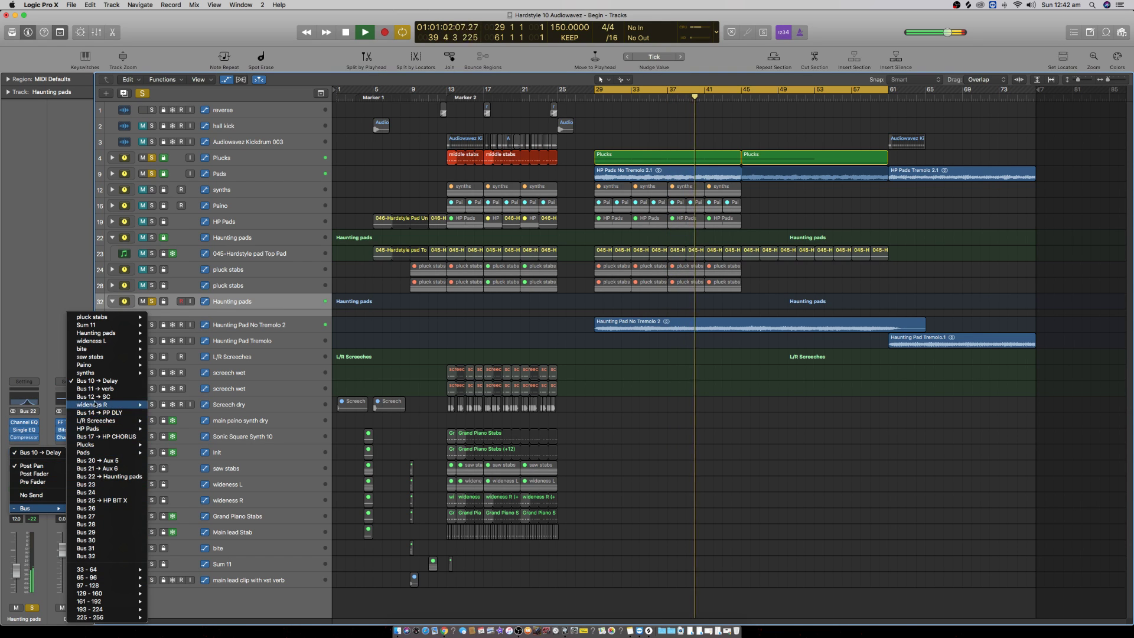
left_click(49, 414)
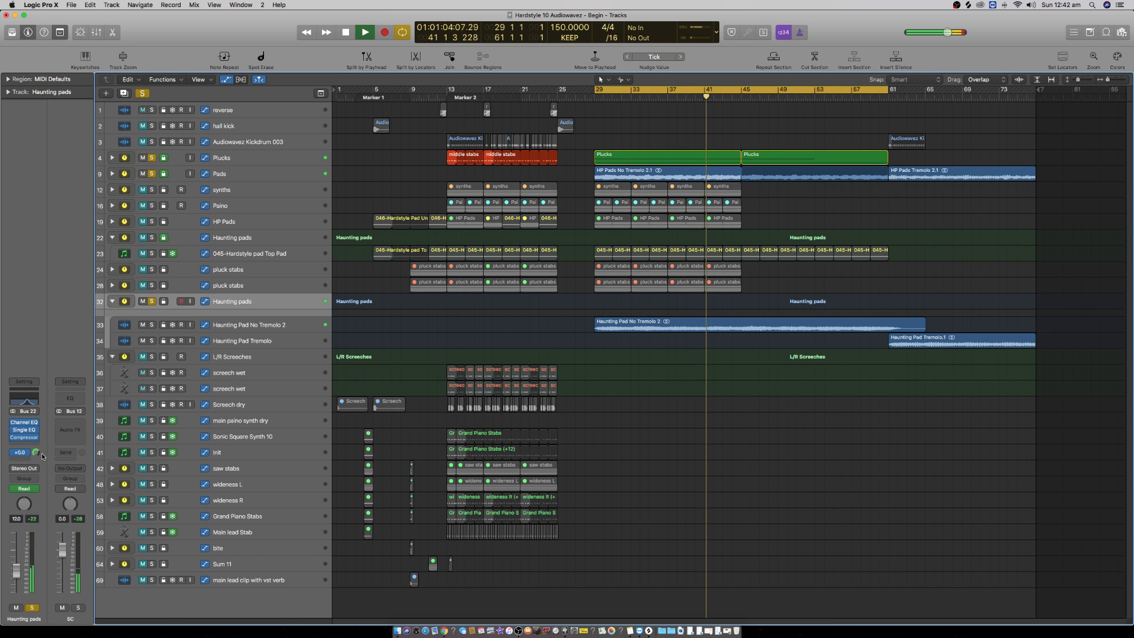
Step: Add a second send to Bus 11 (verb) on the Haunting pads channel, raise its level slightly, and stop playback
left_click(20, 452)
mouse_move(33, 506)
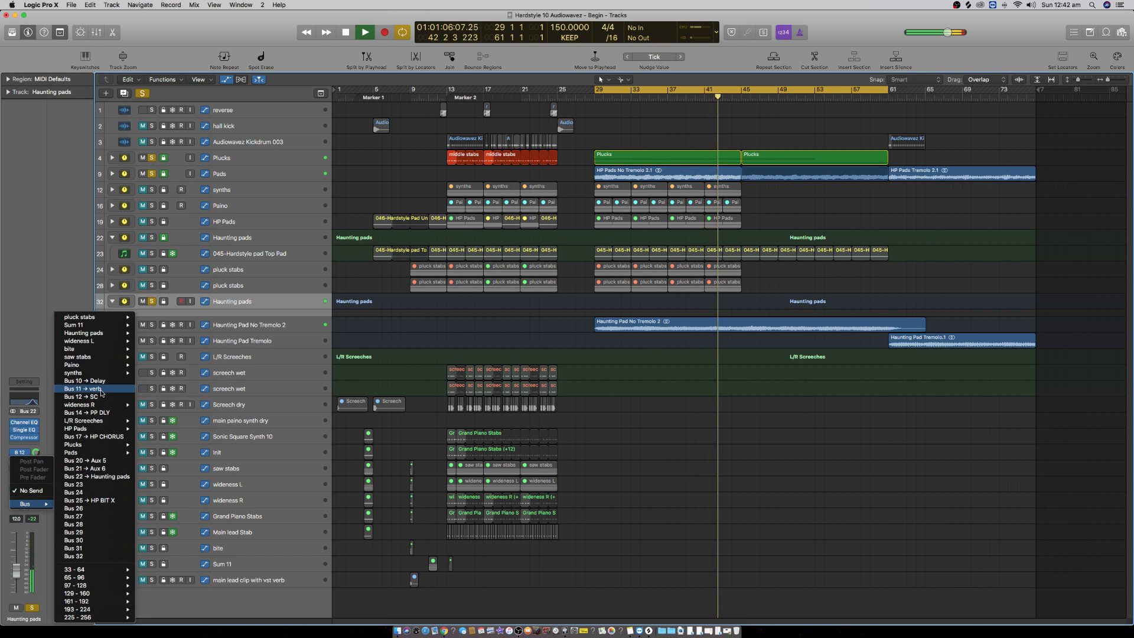
left_click(88, 393)
left_click_drag(36, 454, 36, 443)
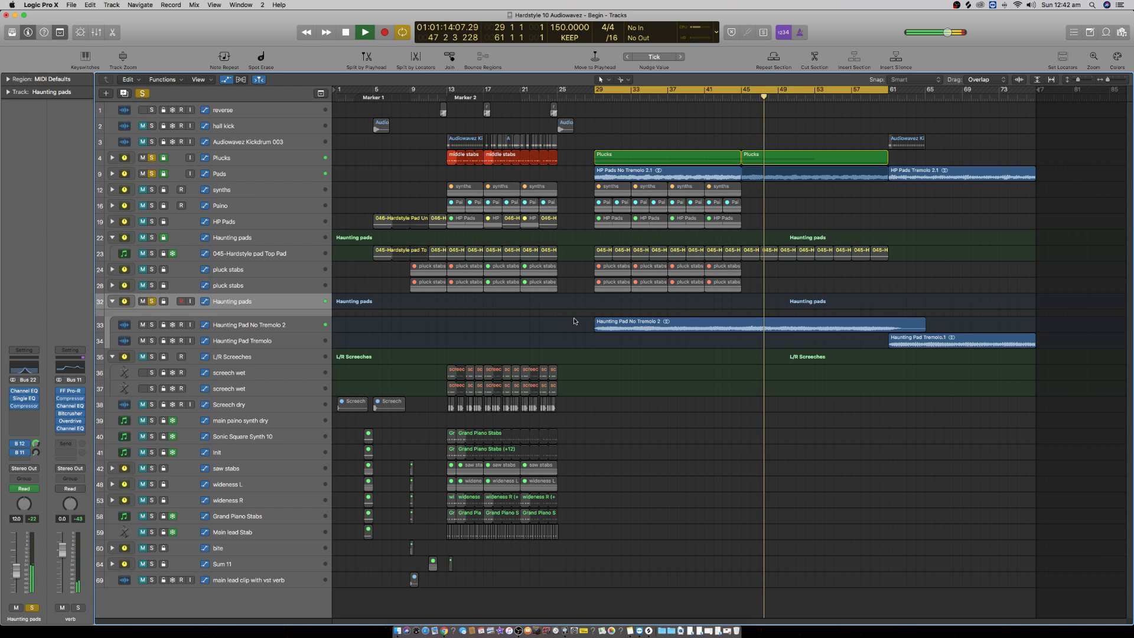
key("space")
Step: Set the cycle range to bars 41 through 53 and audition the last filter sweep on the Haunting pads track
key("a")
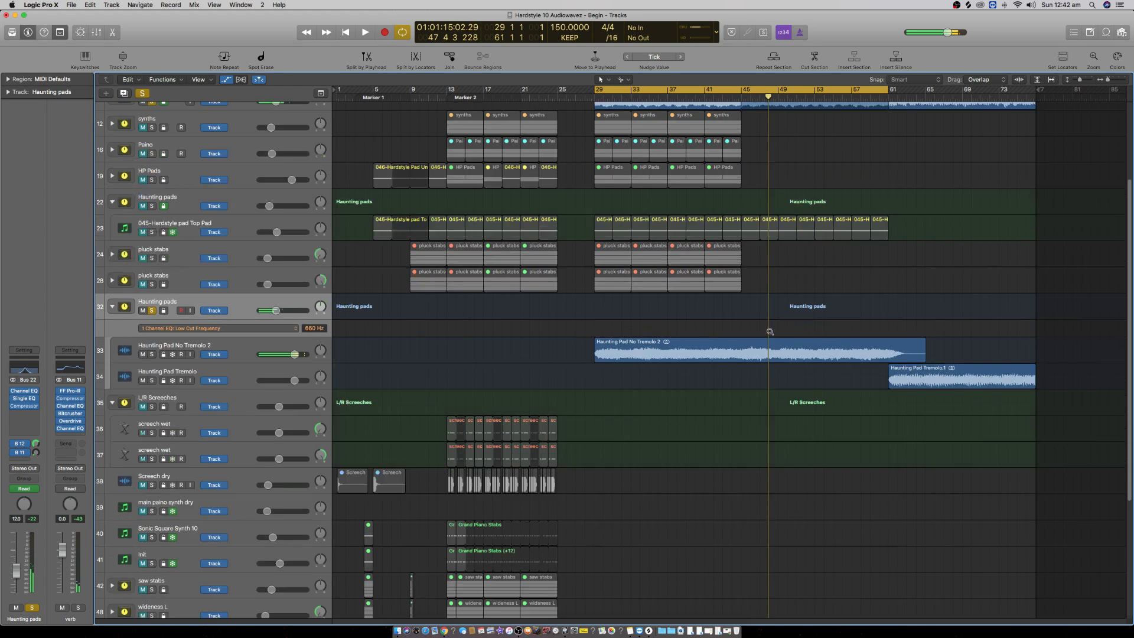
key("super+Down")
key("super+Down")
key("super+Down")
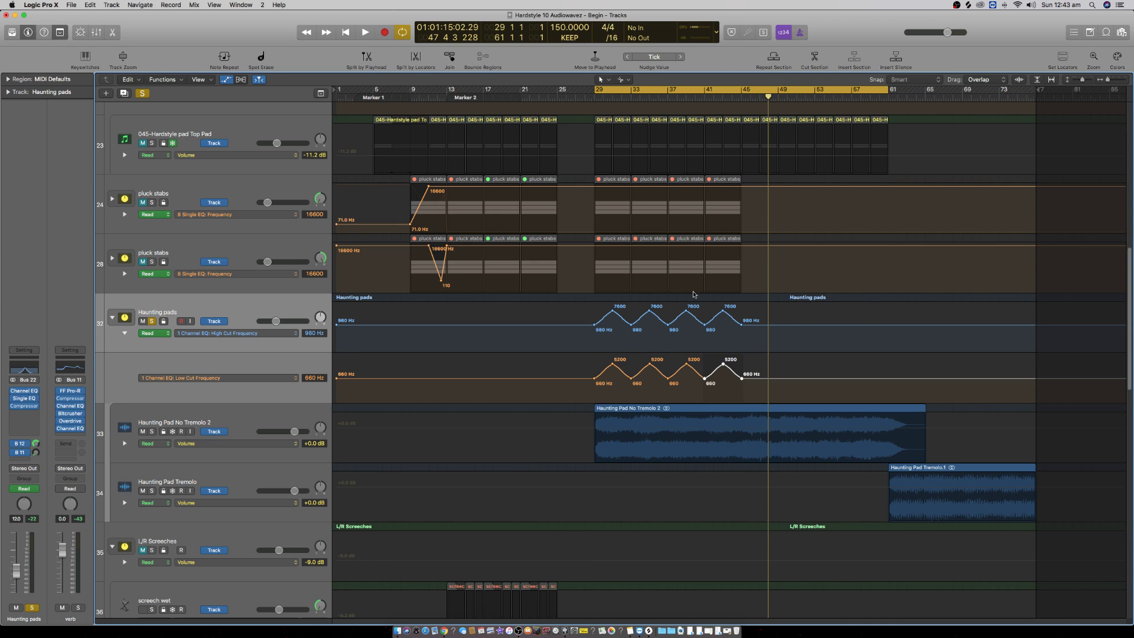
key("space")
left_click(704, 89)
left_click_drag(704, 89, 816, 100)
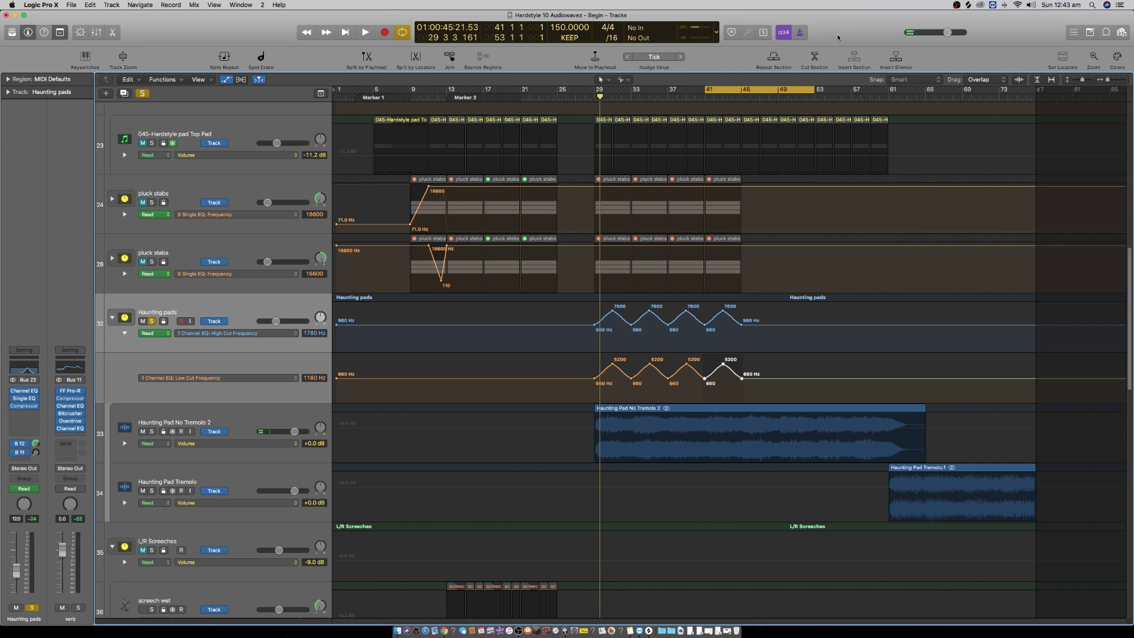
key("space")
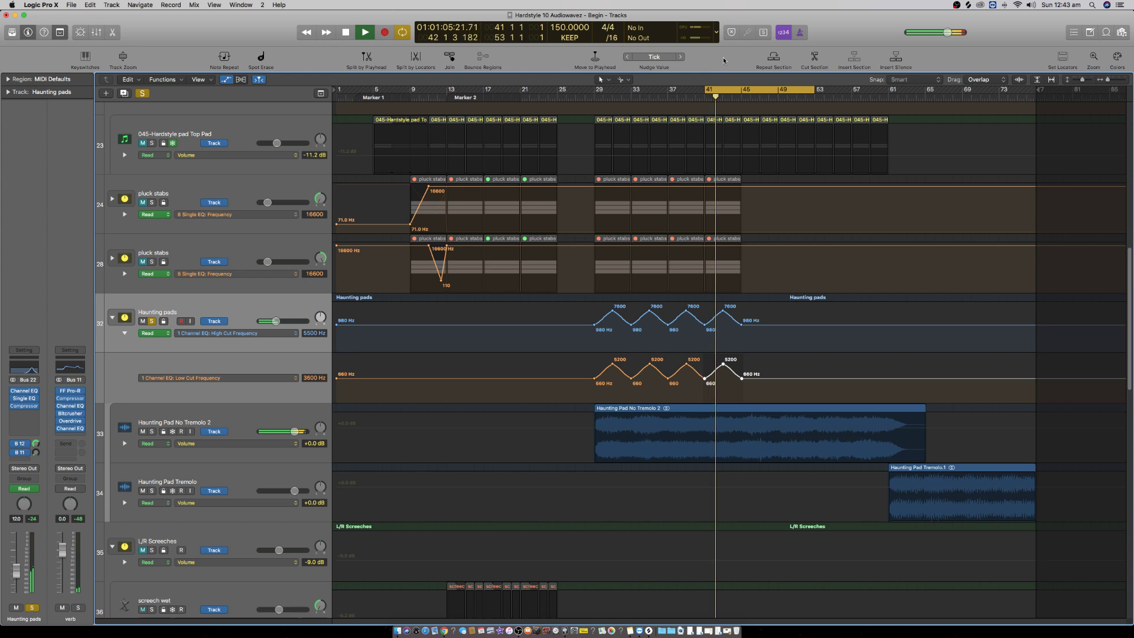
key("space")
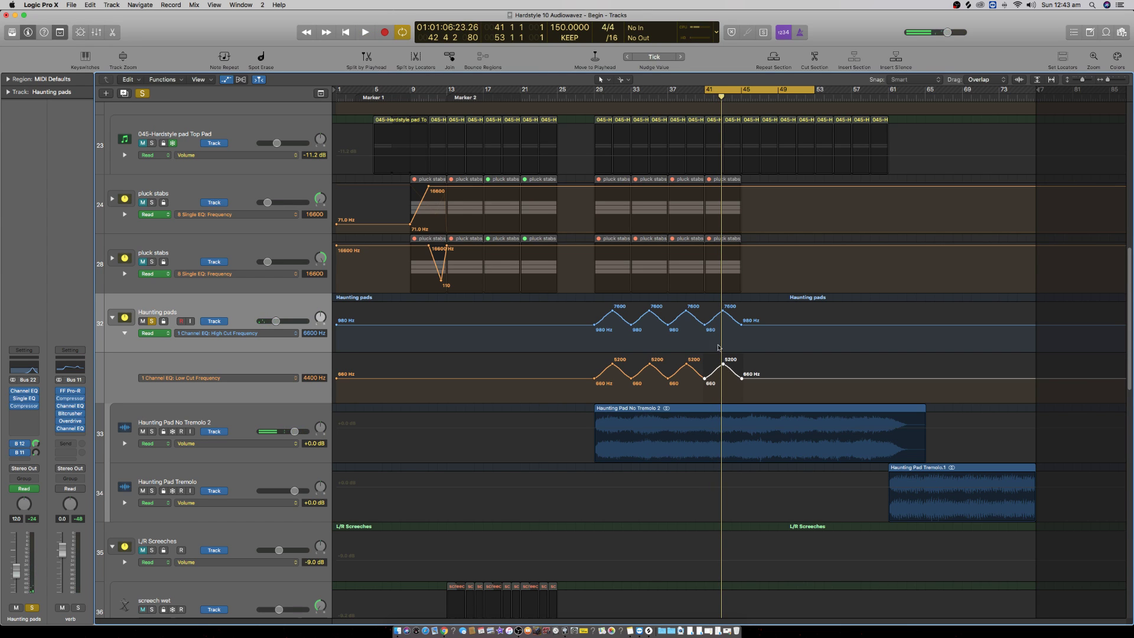
Step: With the Channel EQ open for reference, delete the Low Cut peak at bar 43 and lower the bar 45 point to 20 Hz
key("super+Down")
key("super+Right")
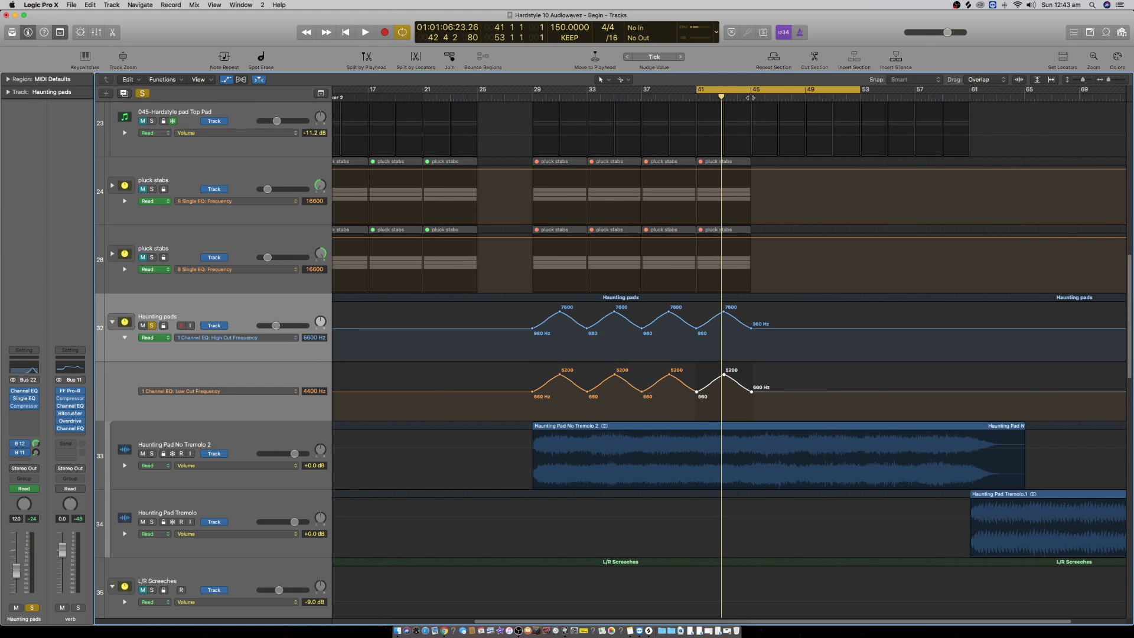
key("super+Right")
key("super+Right")
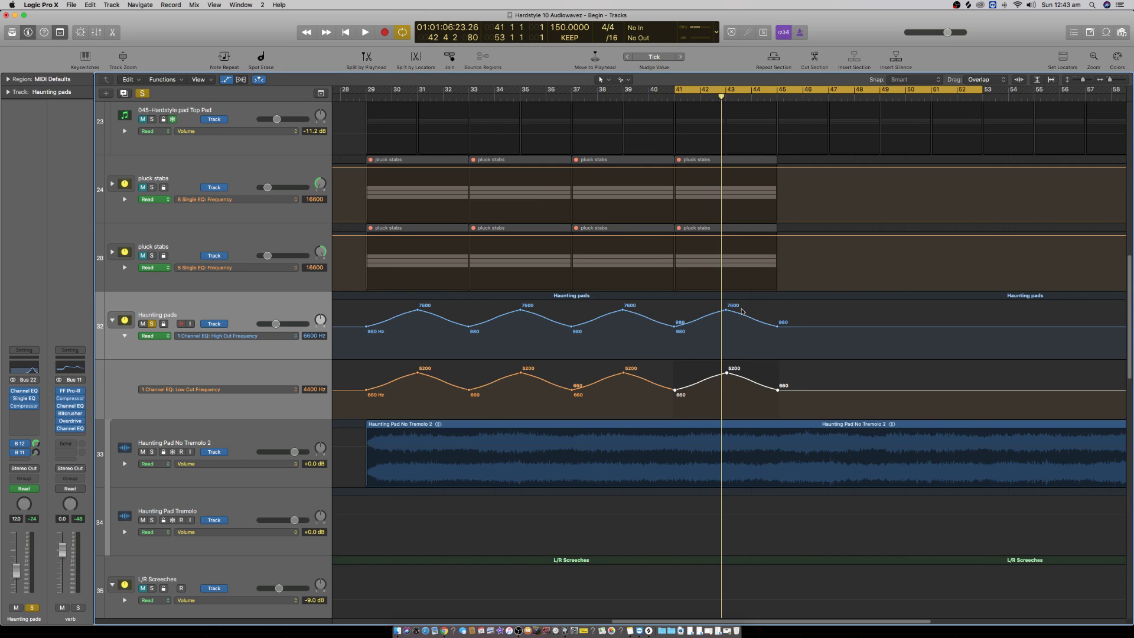
scroll(742, 313, "right", 3)
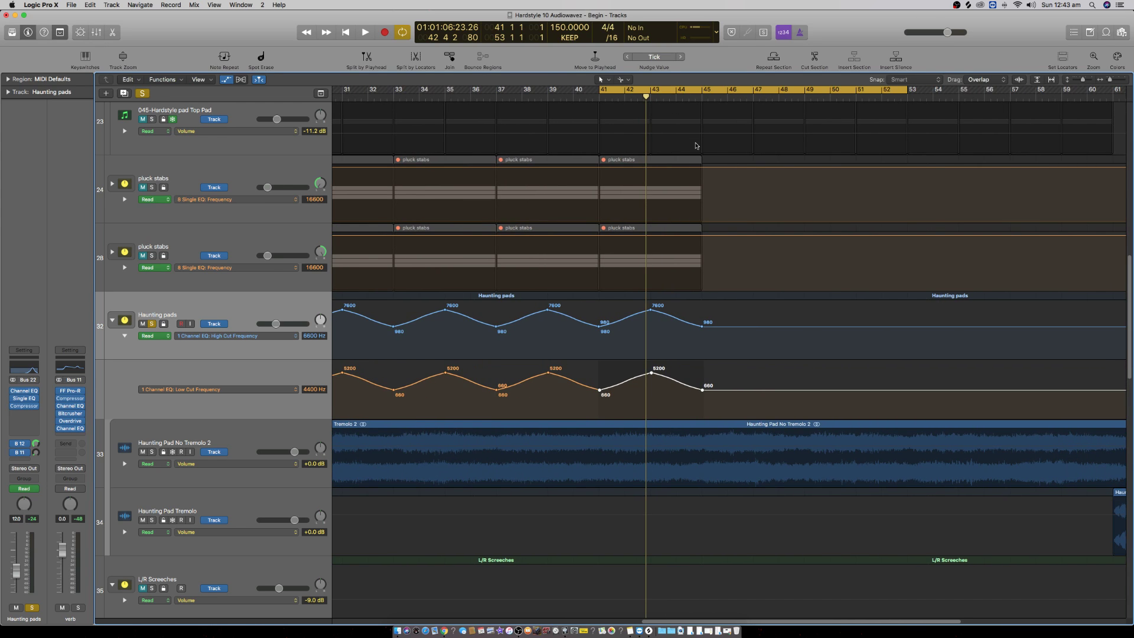
left_click(24, 390)
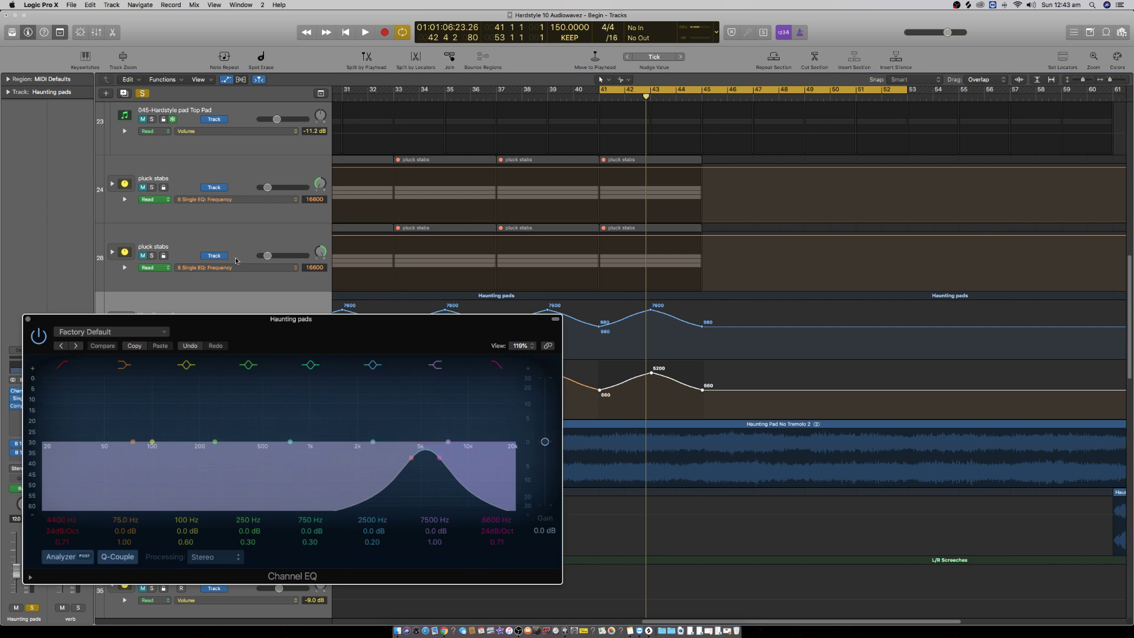
left_click_drag(298, 325, 303, 33)
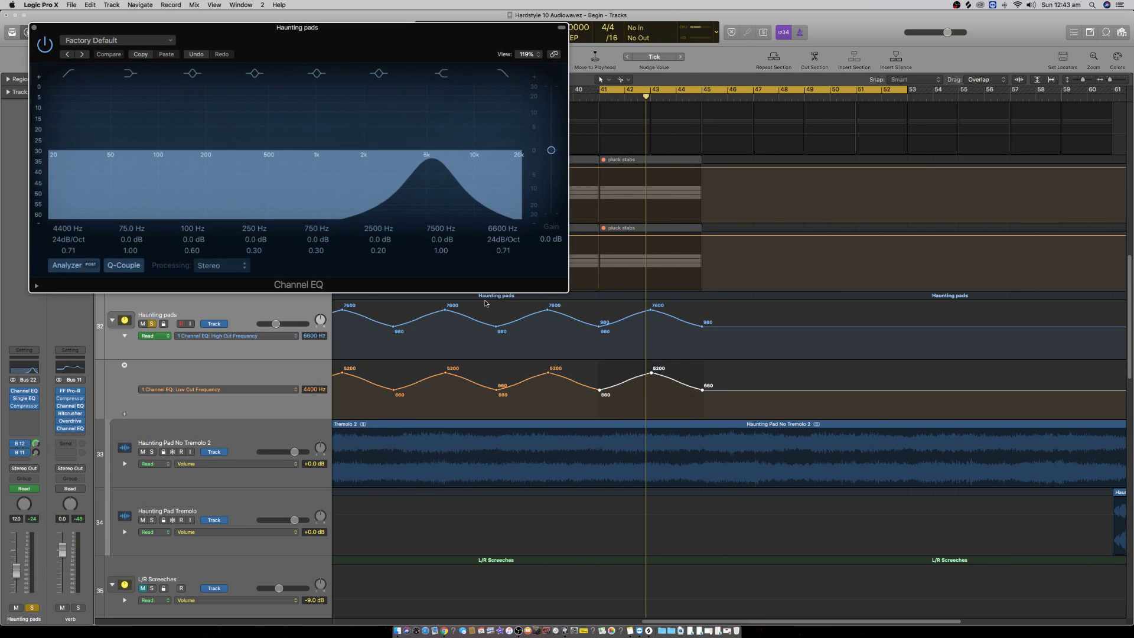
double_click(652, 374)
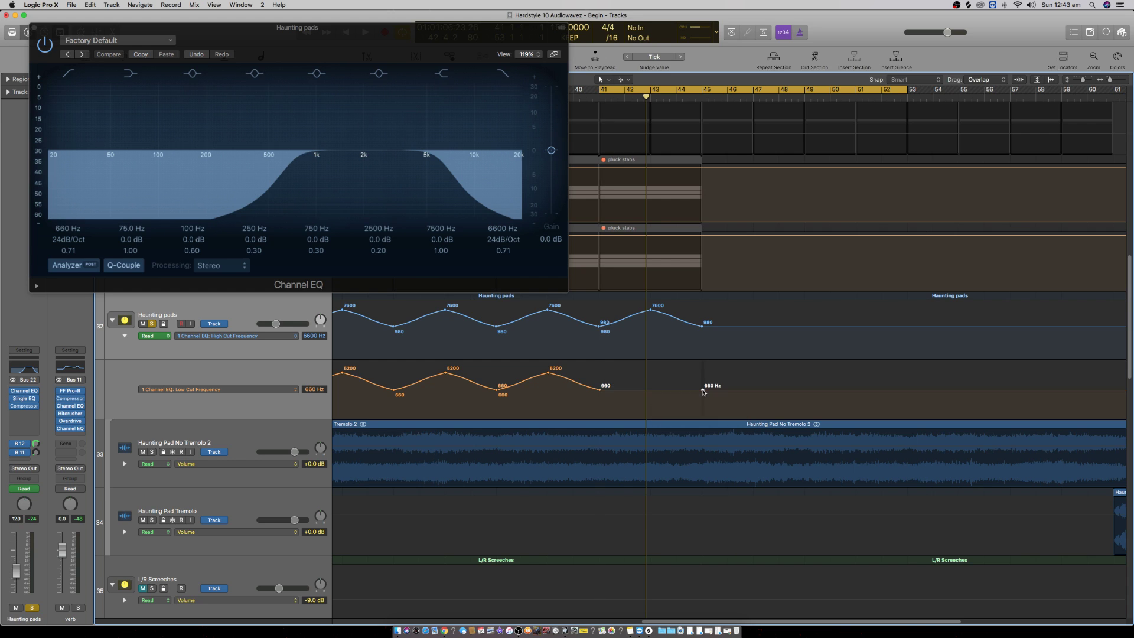
left_click(702, 390)
left_click_drag(702, 390, 701, 421)
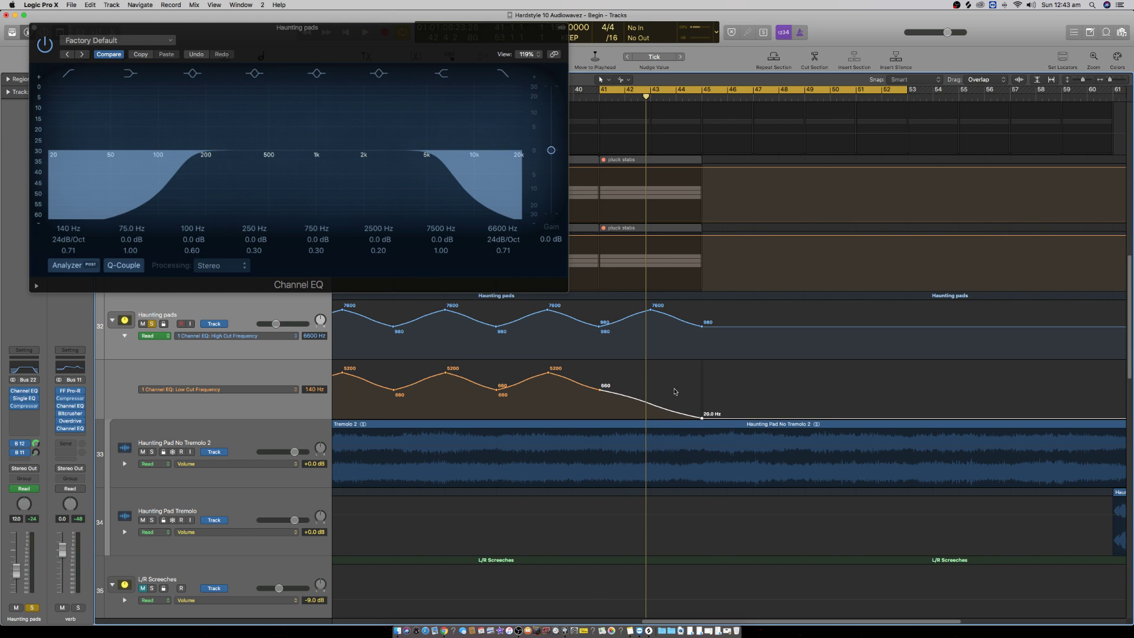
Step: Raise the High Cut point near bar 45 to 20000 Hz, audition the filter opening up, and close the Channel EQ window
key("space")
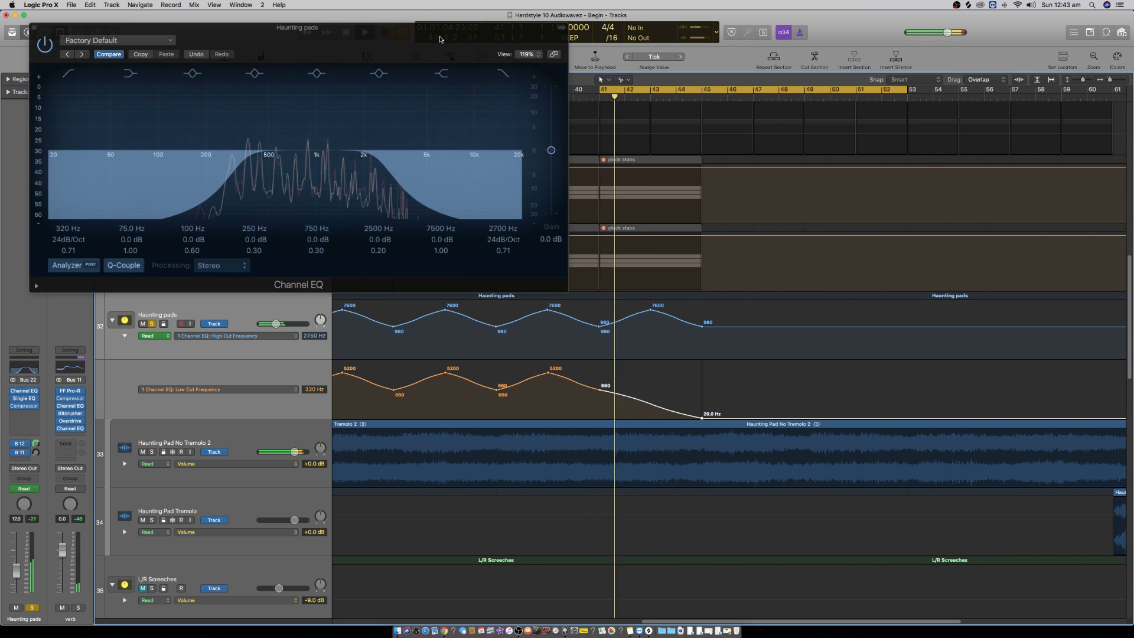
left_click_drag(701, 327, 708, 302)
key("space")
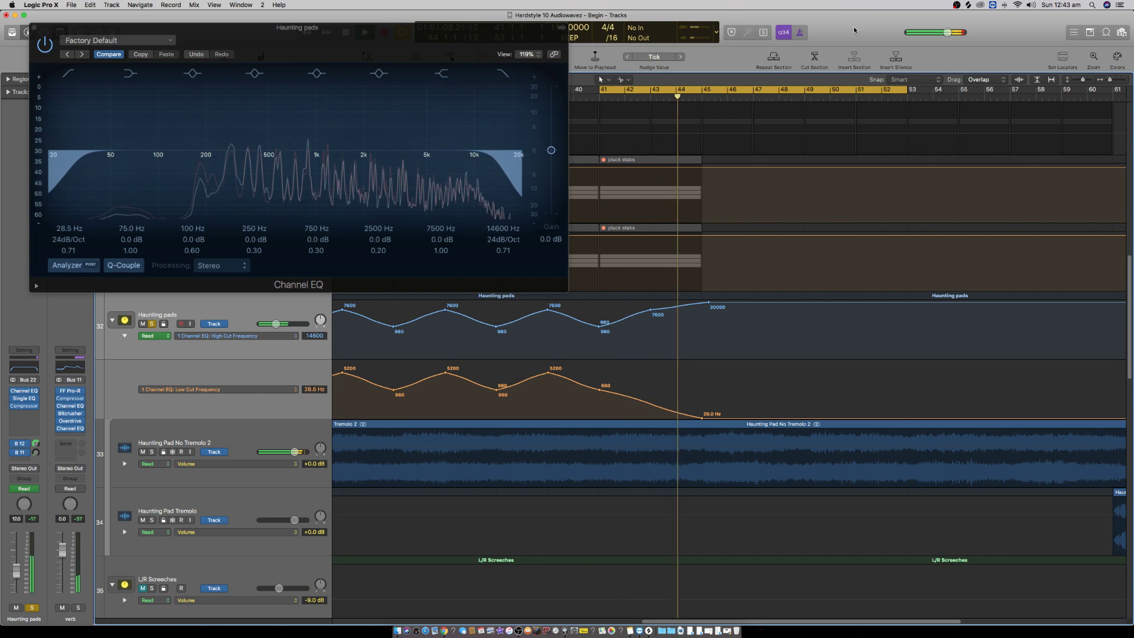
key("space")
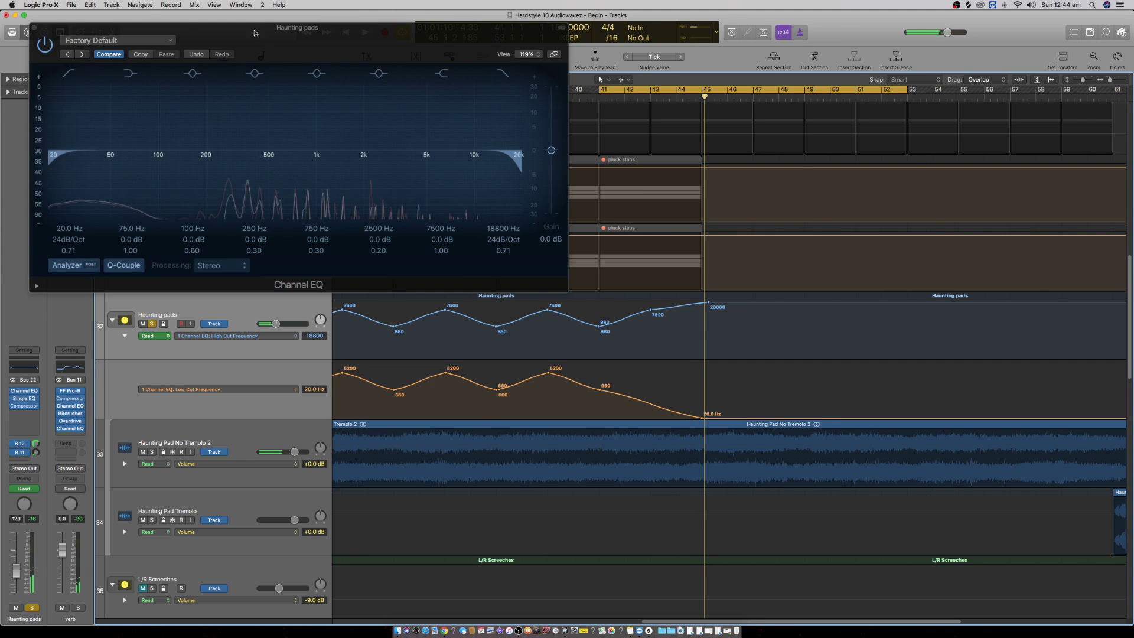
left_click(33, 28)
left_click(33, 27)
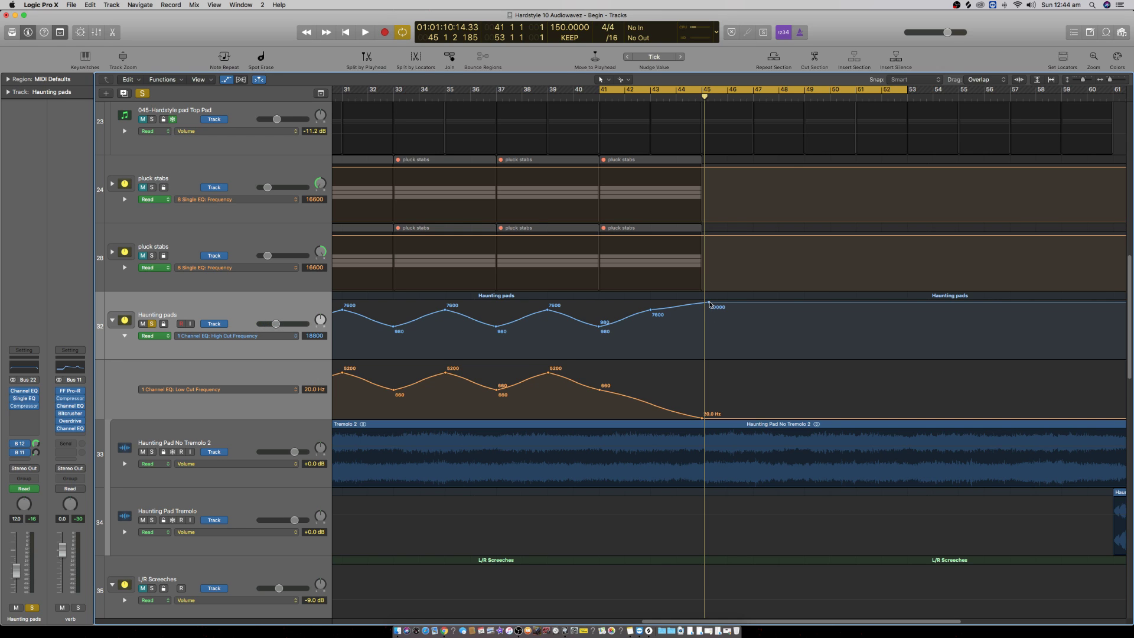
left_click_drag(709, 305, 703, 305)
left_click_drag(701, 419, 703, 417)
key("super+z")
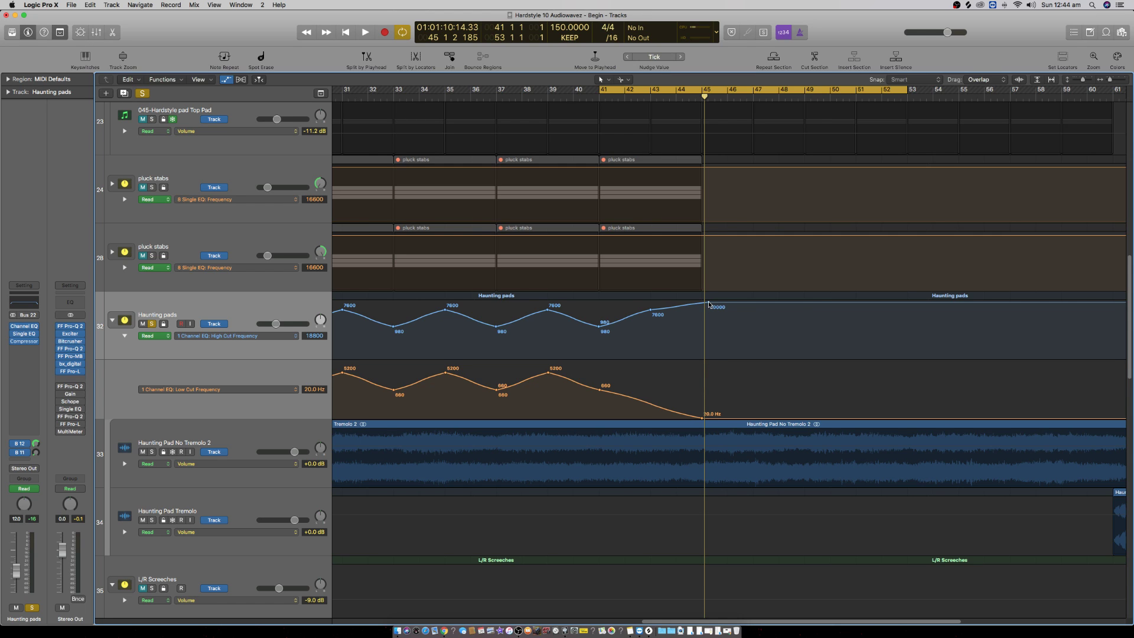
Step: Move the 20000 Hz High Cut point to bar 46 and delete the High Cut point at bar 43
left_click_drag(709, 304, 729, 306)
left_click_drag(652, 312, 651, 311)
left_click(651, 313)
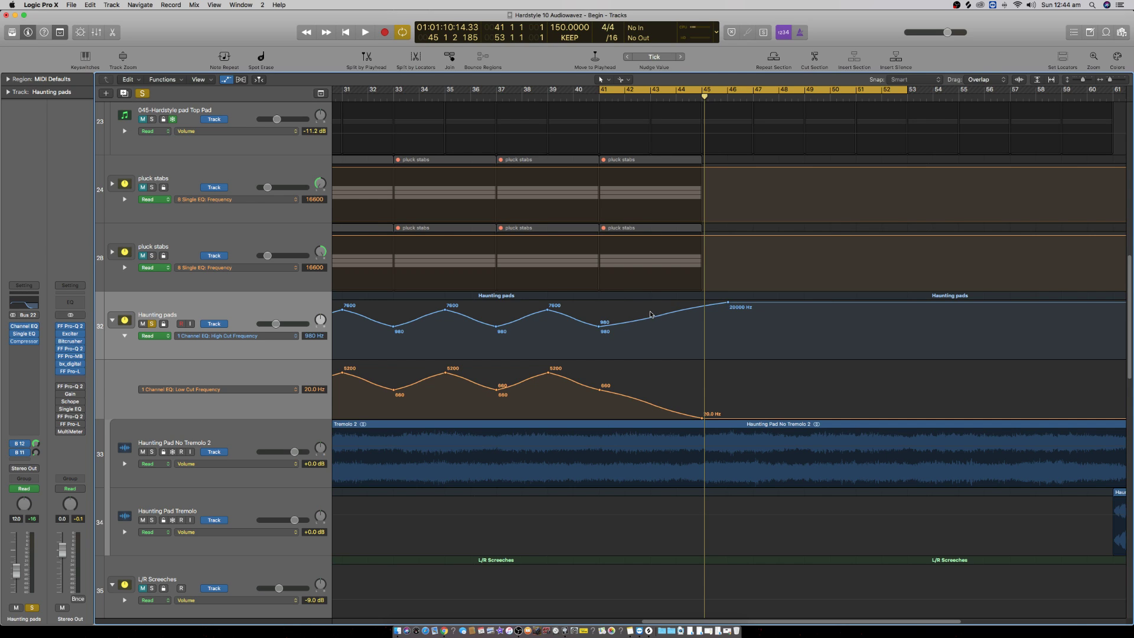
Step: Delete the Low Cut points at bar 41, audition the smoother filter opening, and open the Channel EQ to check its curve
left_click(600, 388)
key("space")
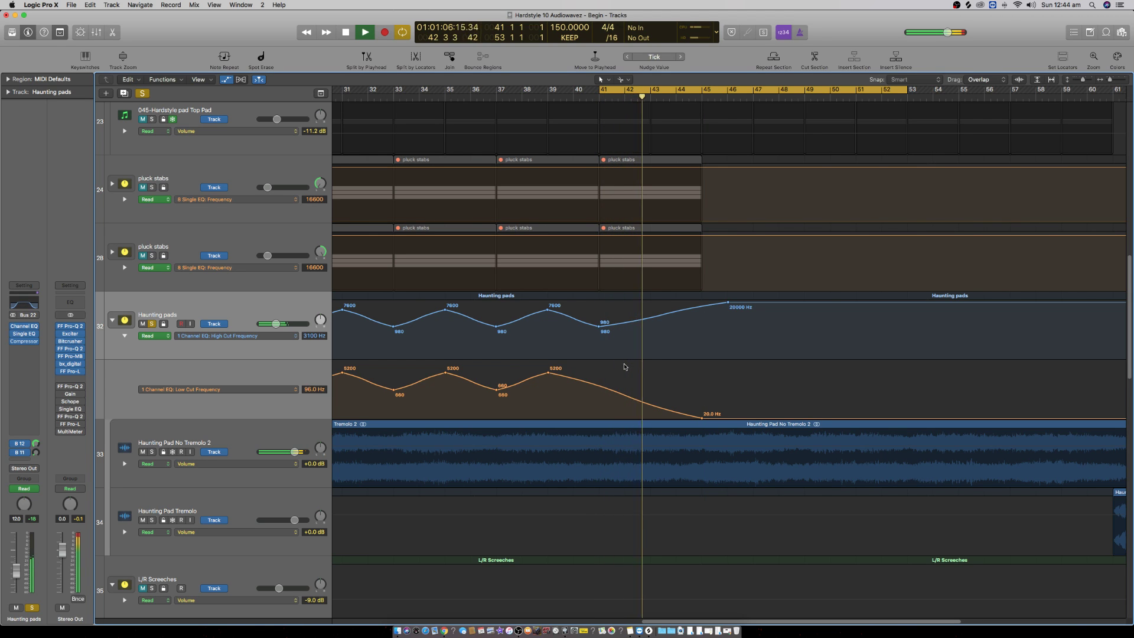
key("space")
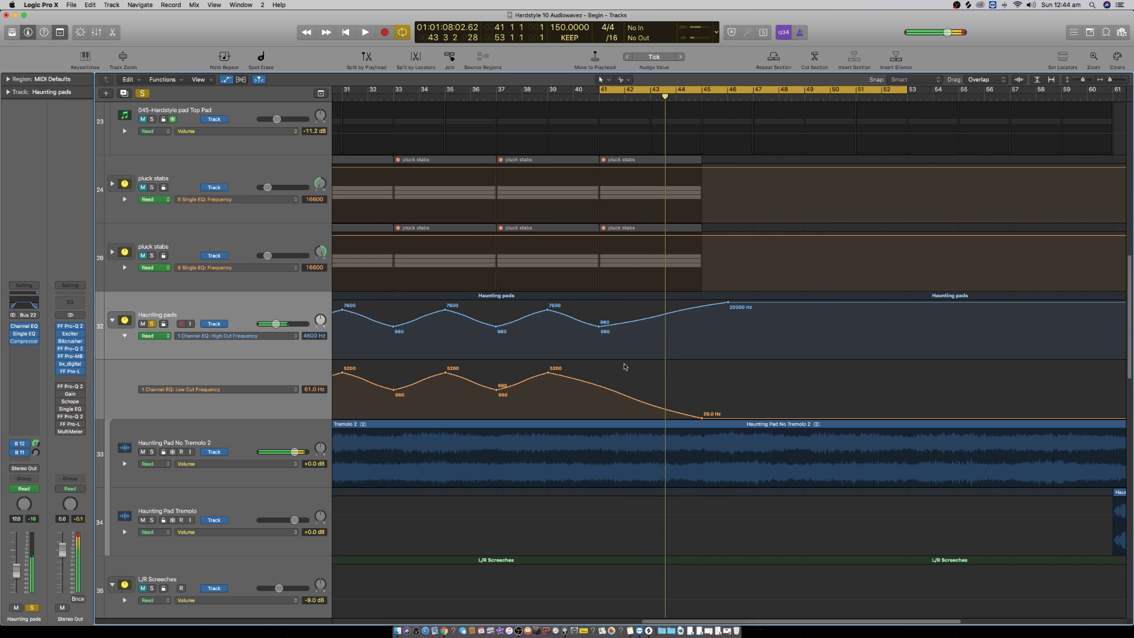
left_click(24, 326)
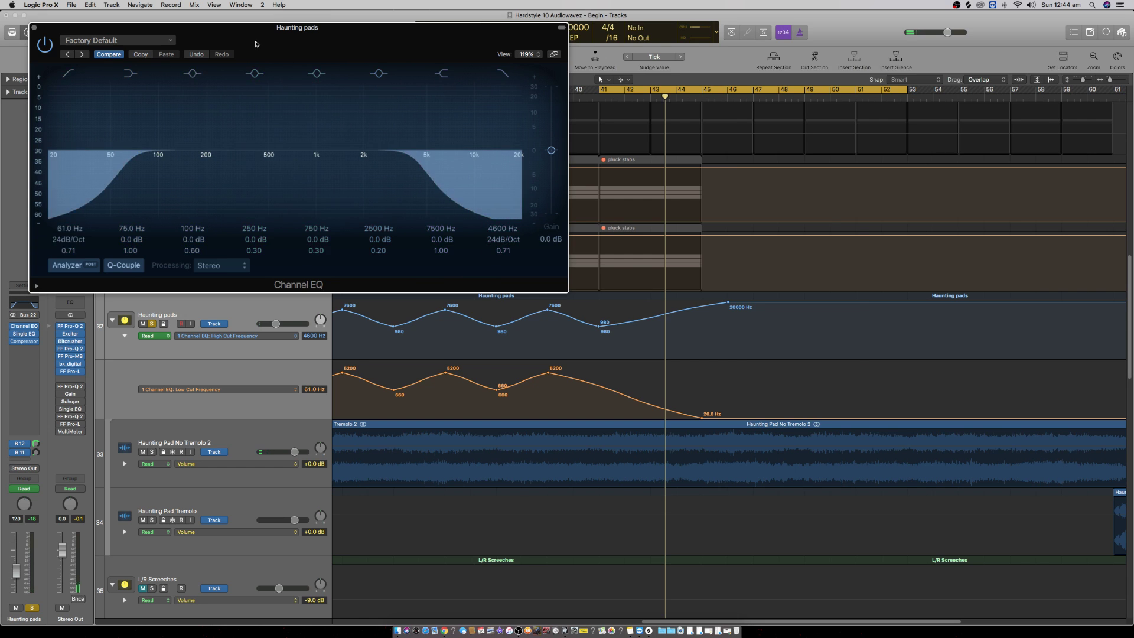
Step: Open the Haunting pads Compressor, arrange the plug-in windows apart, and place the playhead at bar 47 to check the Channel EQ curve
left_click_drag(248, 27, 547, 226)
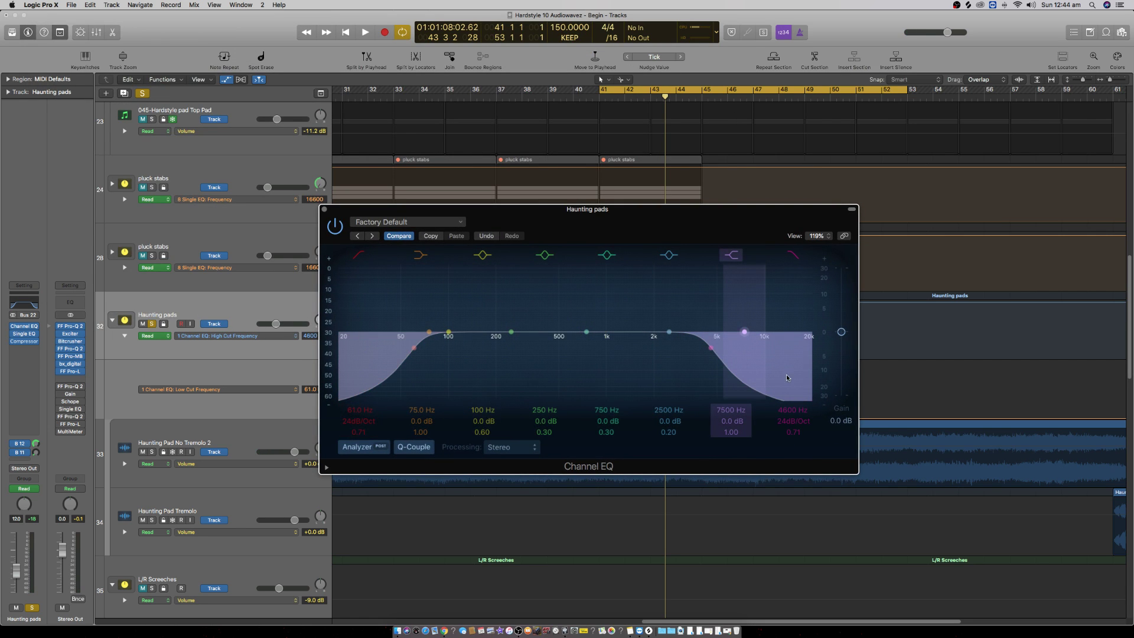
left_click(24, 341)
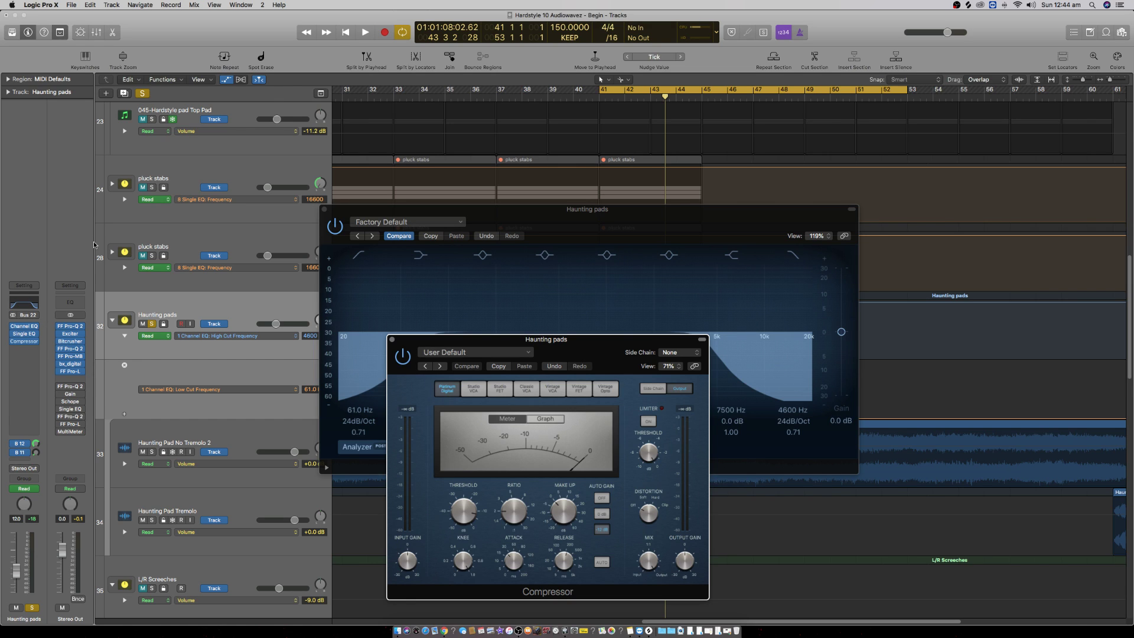
left_click(767, 97)
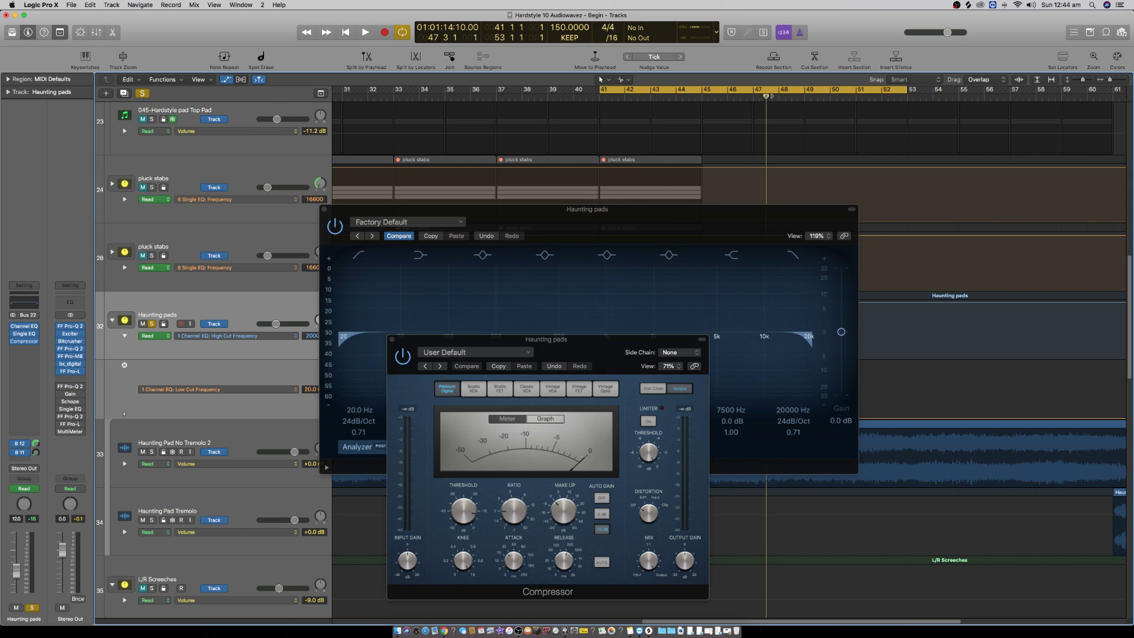
left_click_drag(597, 344, 592, 472)
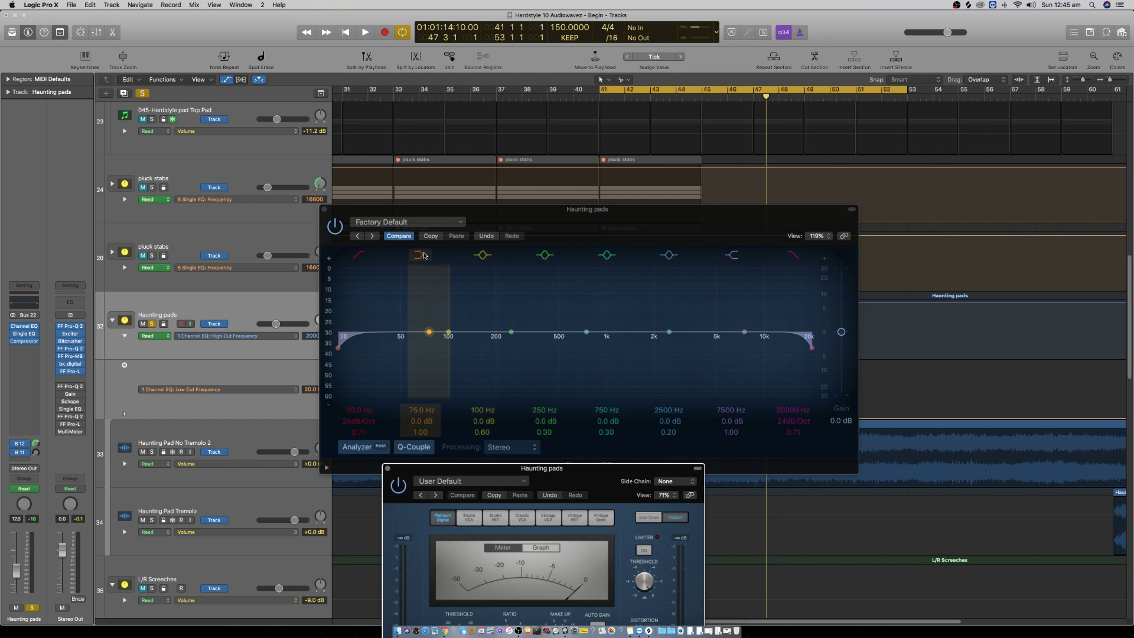
Step: Switch off the low shelf, four peak and high shelf bands in the Channel EQ, and close its window
left_click(483, 255)
left_click(544, 254)
left_click(421, 255)
left_click(606, 255)
left_click(668, 255)
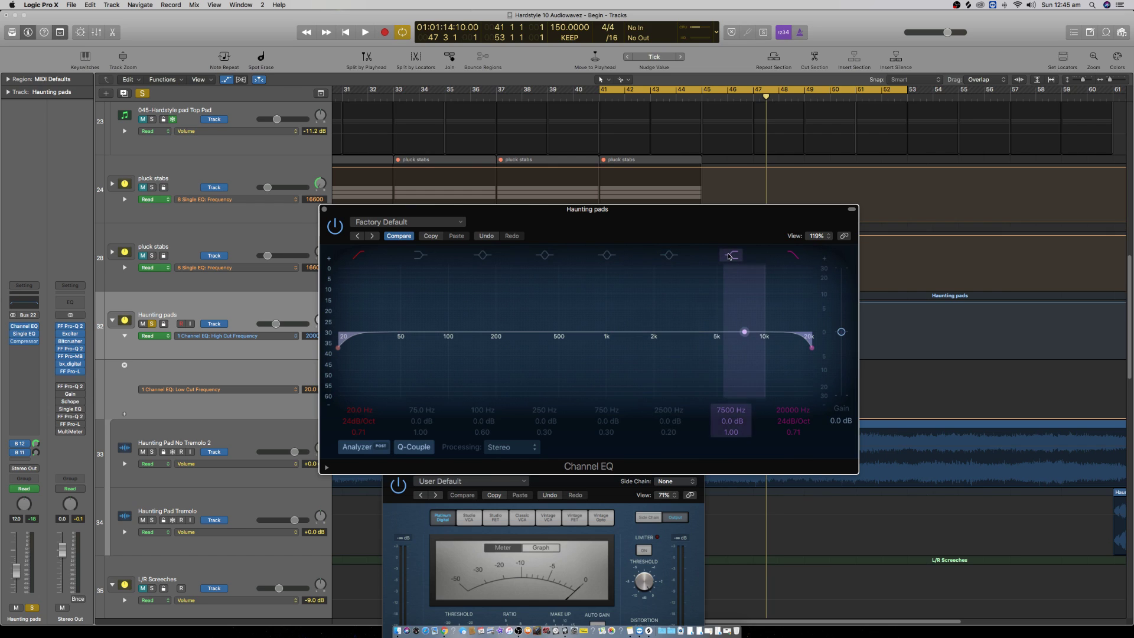
left_click(731, 254)
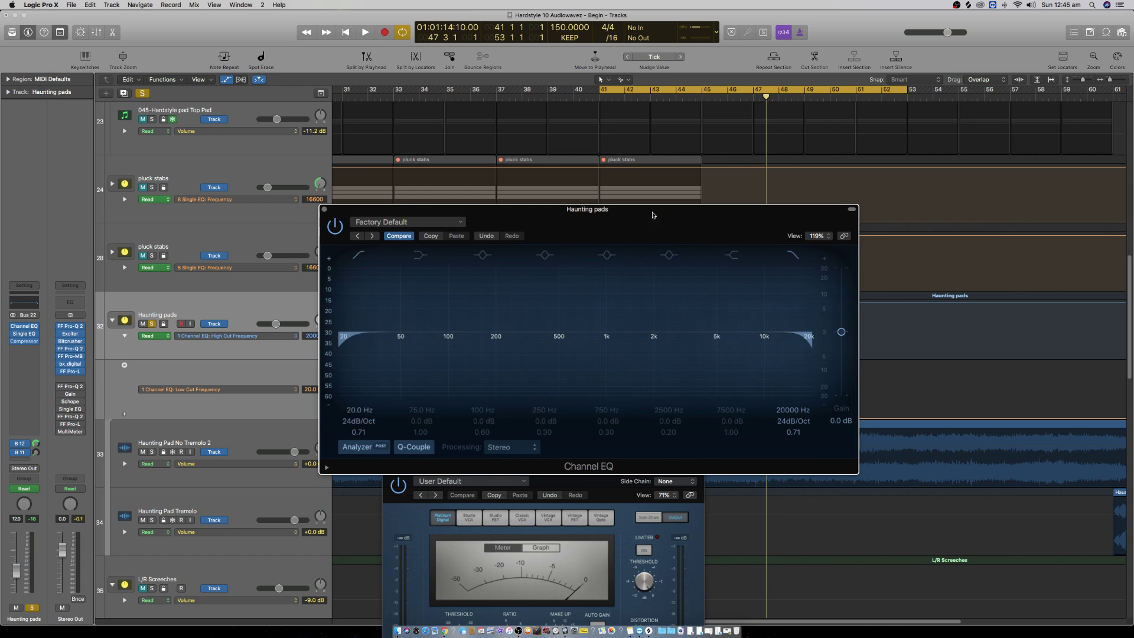
left_click(325, 209)
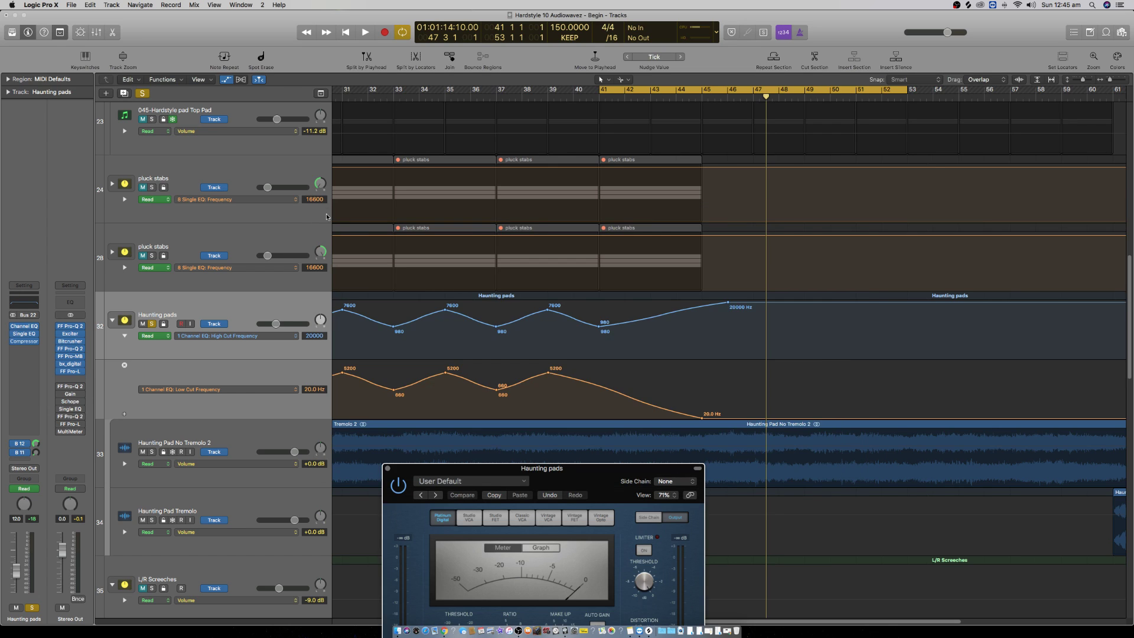
Step: Add another automation lane under Haunting pads showing the Channel EQ High Cut On/Off parameter
left_click(124, 414)
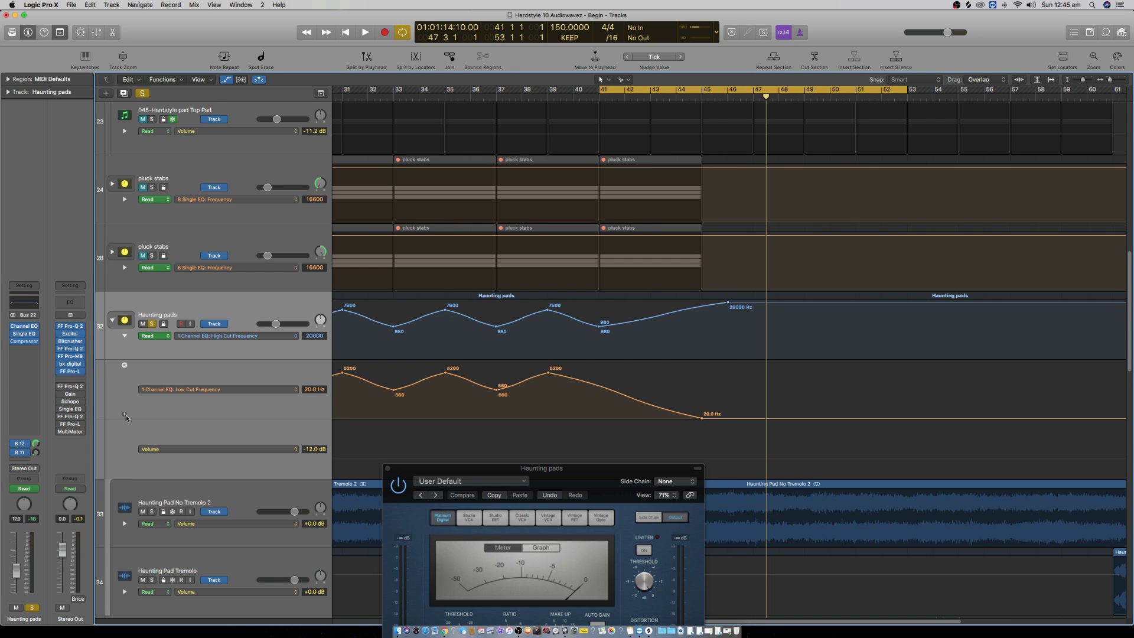
left_click(222, 450)
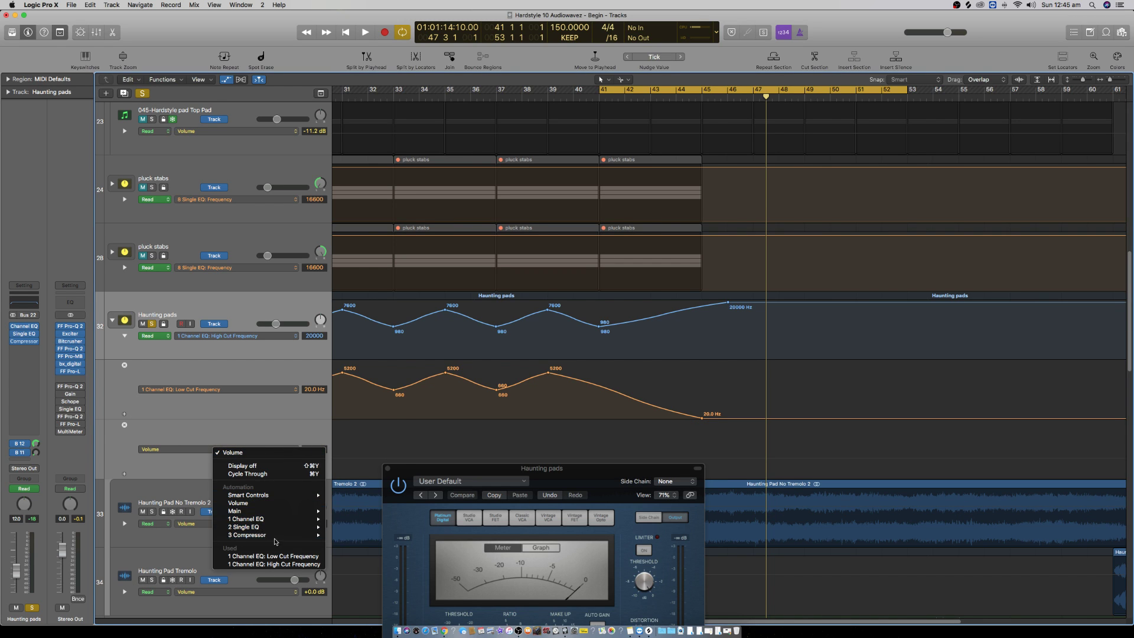
mouse_move(313, 527)
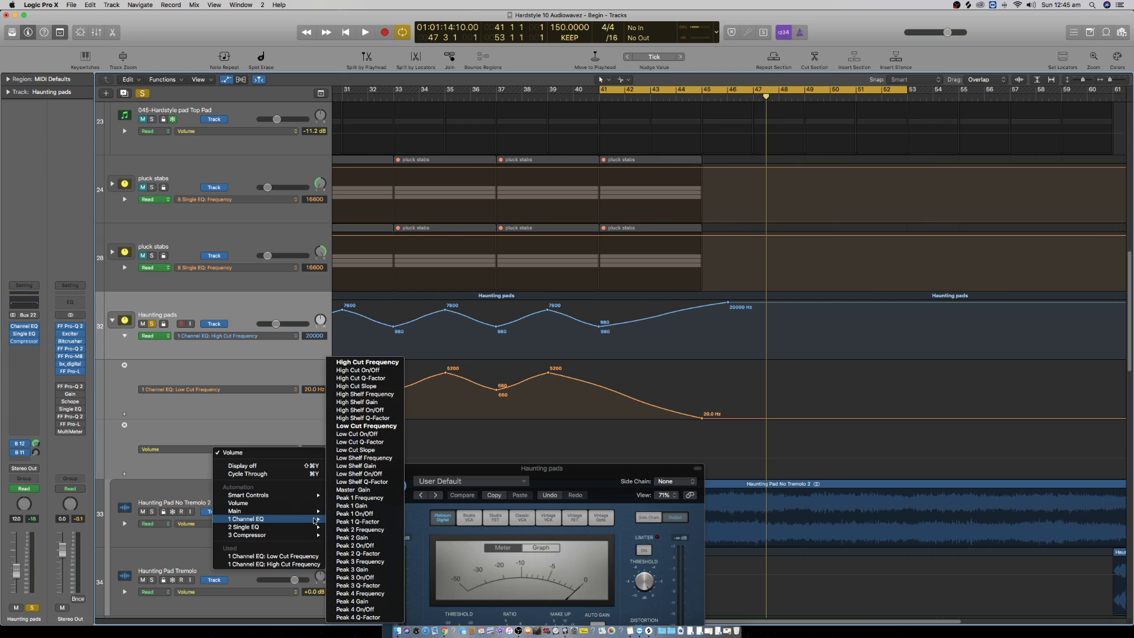
left_click(386, 371)
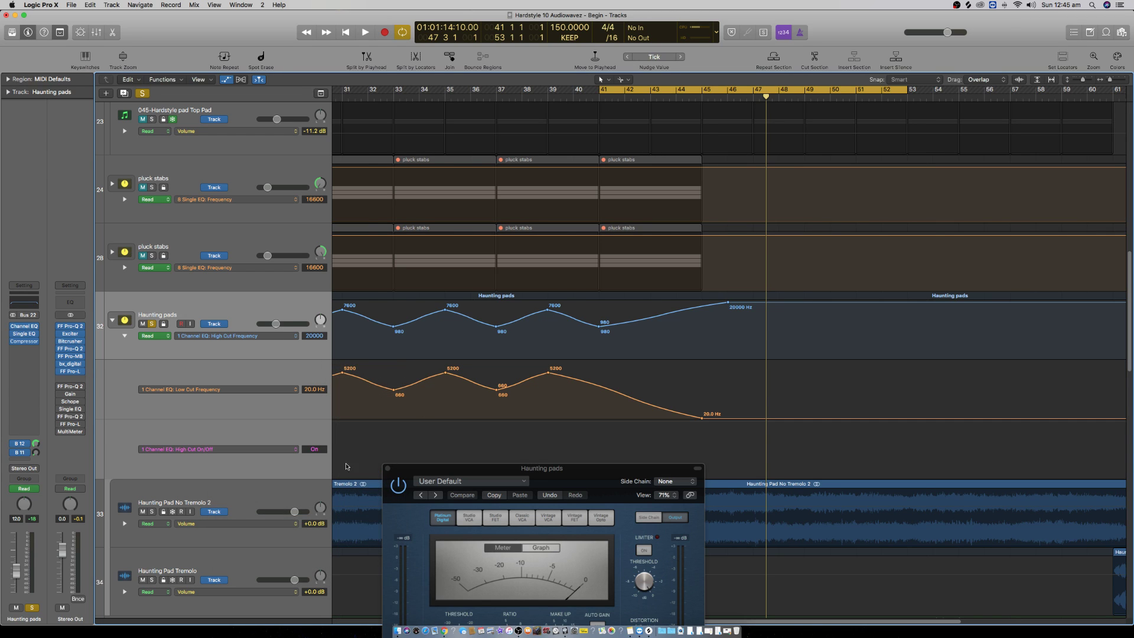
Step: Add an automation lane for the Channel EQ Low Cut On/Off parameter and close the Compressor window
left_click(125, 475)
left_click(224, 511)
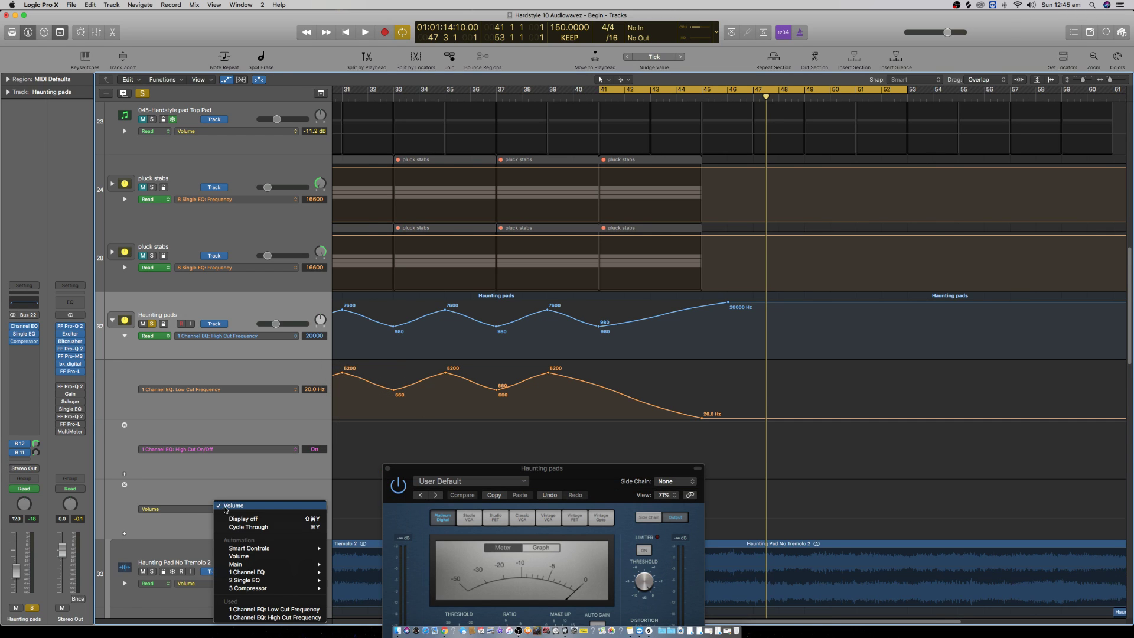
mouse_move(278, 572)
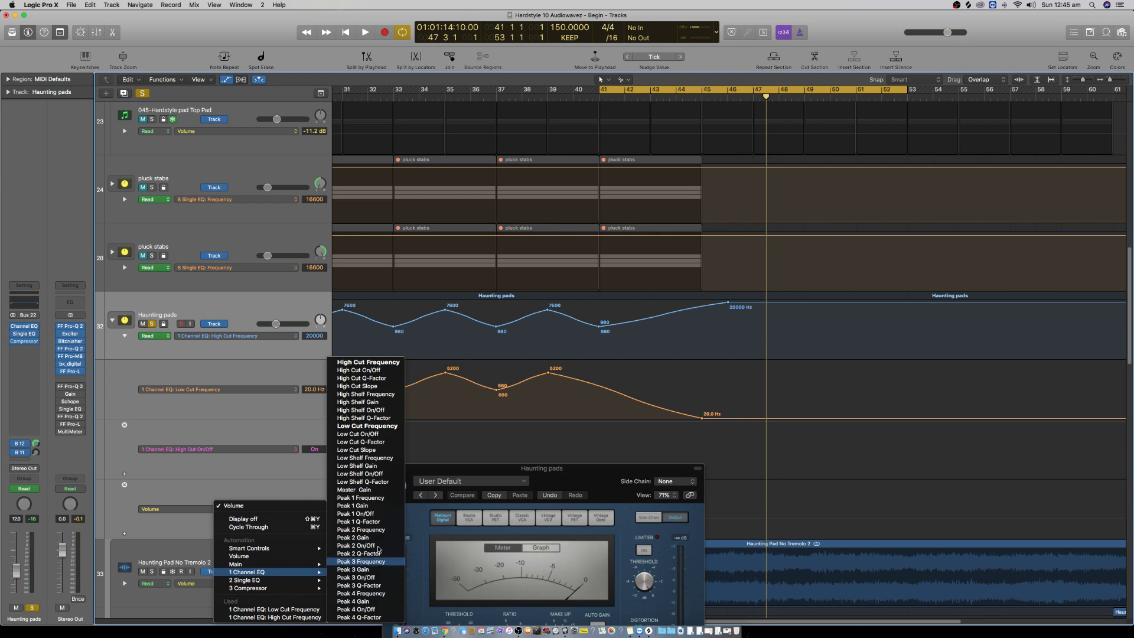
left_click(384, 434)
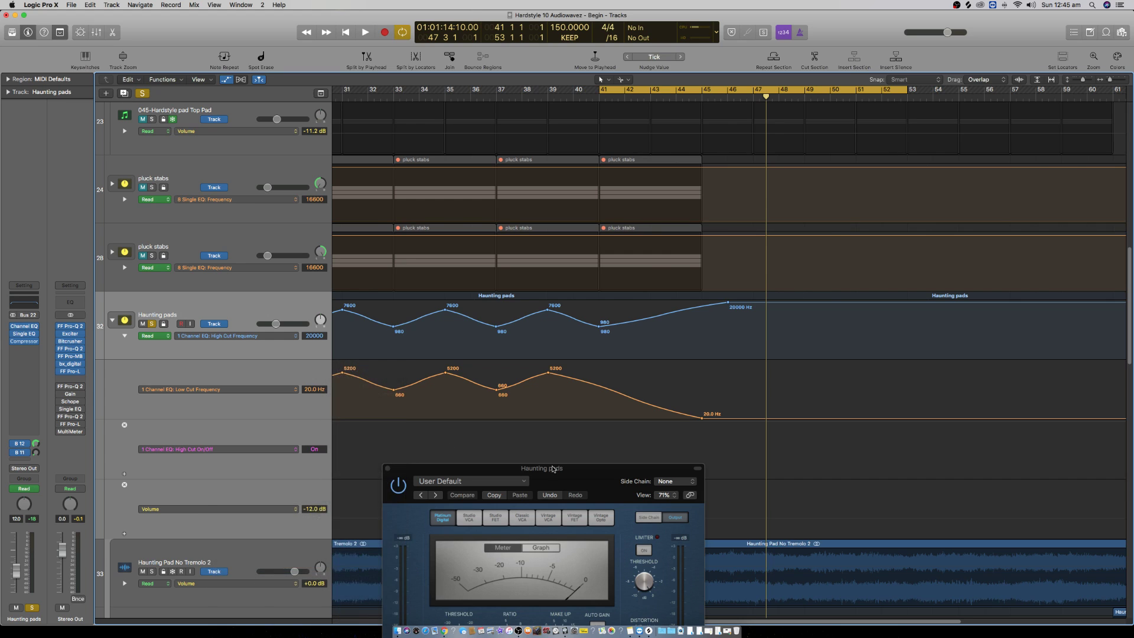
left_click_drag(421, 474, 725, 173)
left_click(691, 167)
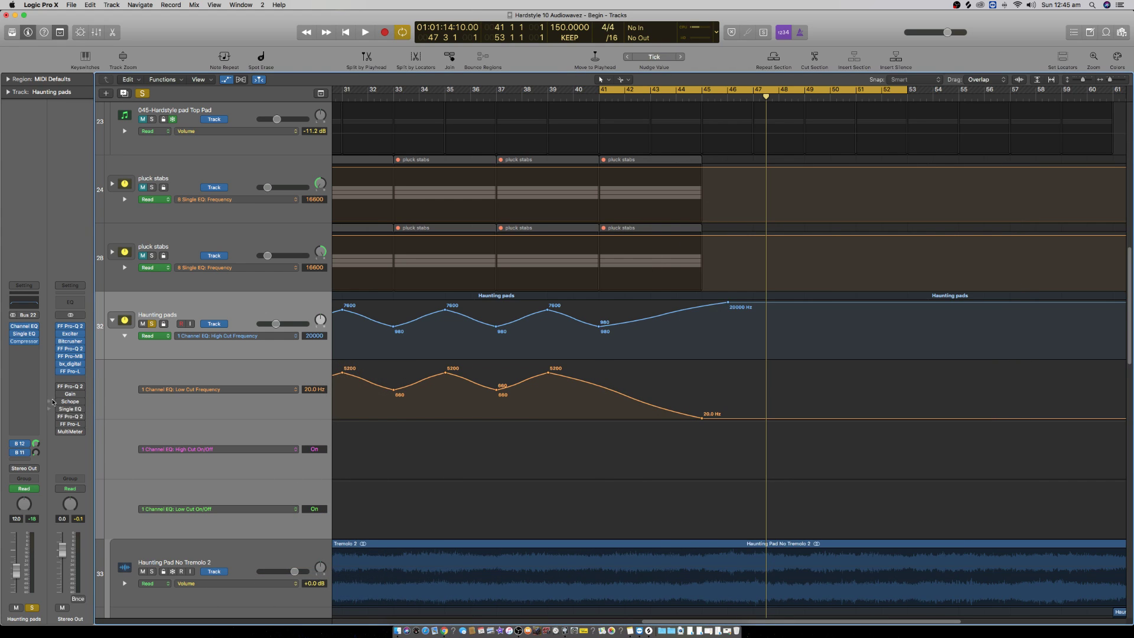
left_click(73, 411)
key("y")
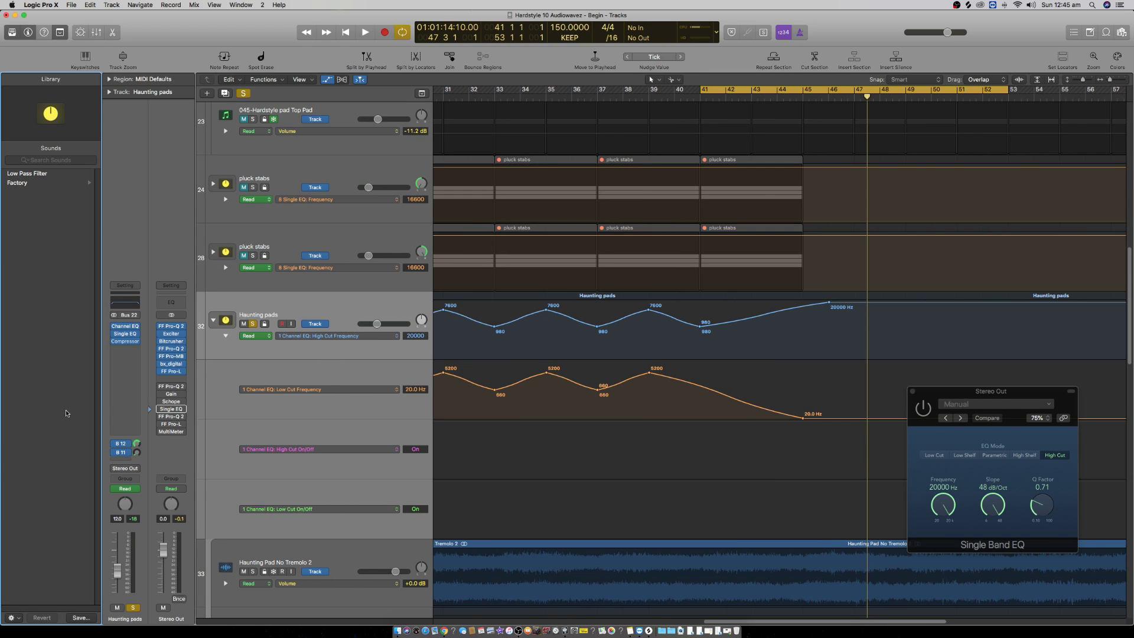
left_click(912, 391)
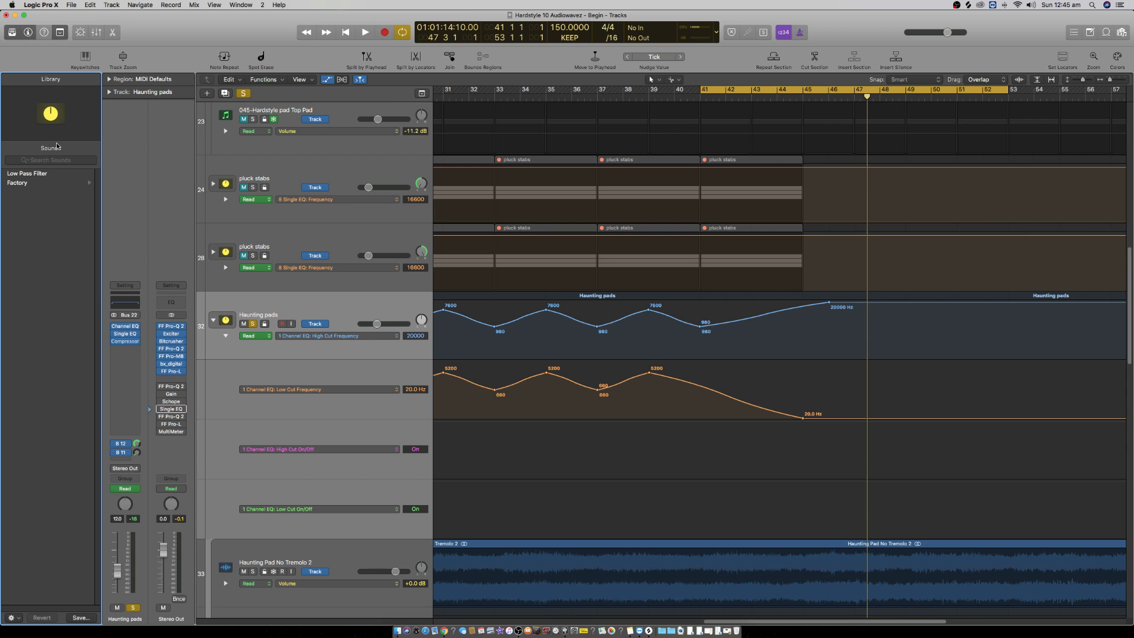
left_click(60, 32)
left_click(59, 32)
left_click(27, 32)
left_click(28, 33)
left_click(14, 35)
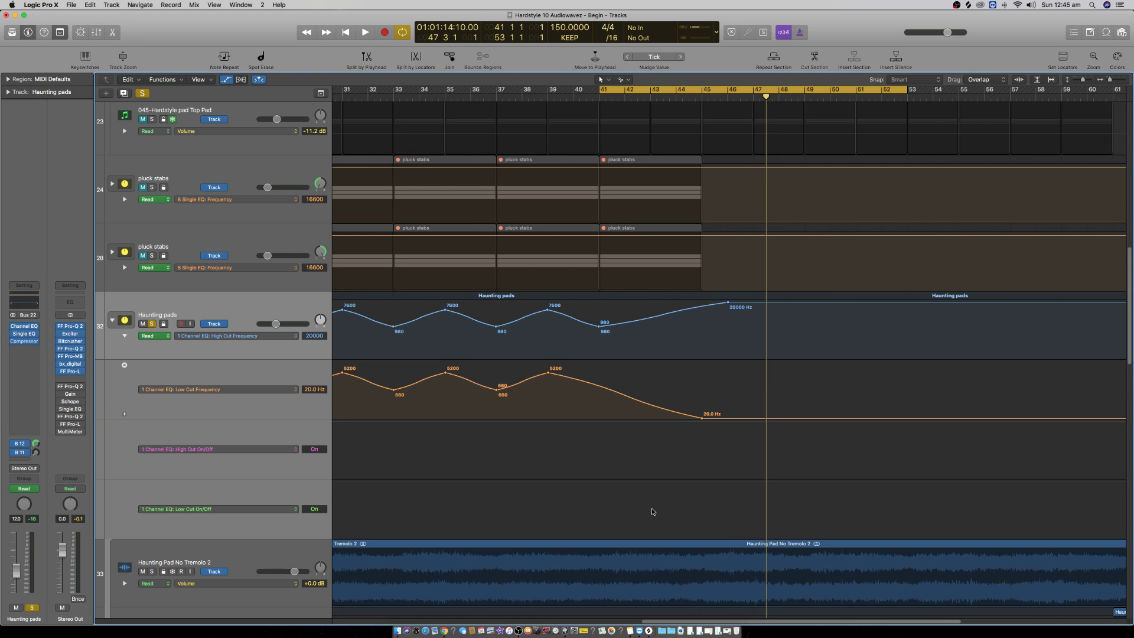
Step: Automate the Channel EQ Low Cut and High Cut On/Off parameters to switch to Off around bar 45
left_click_drag(677, 484, 699, 549)
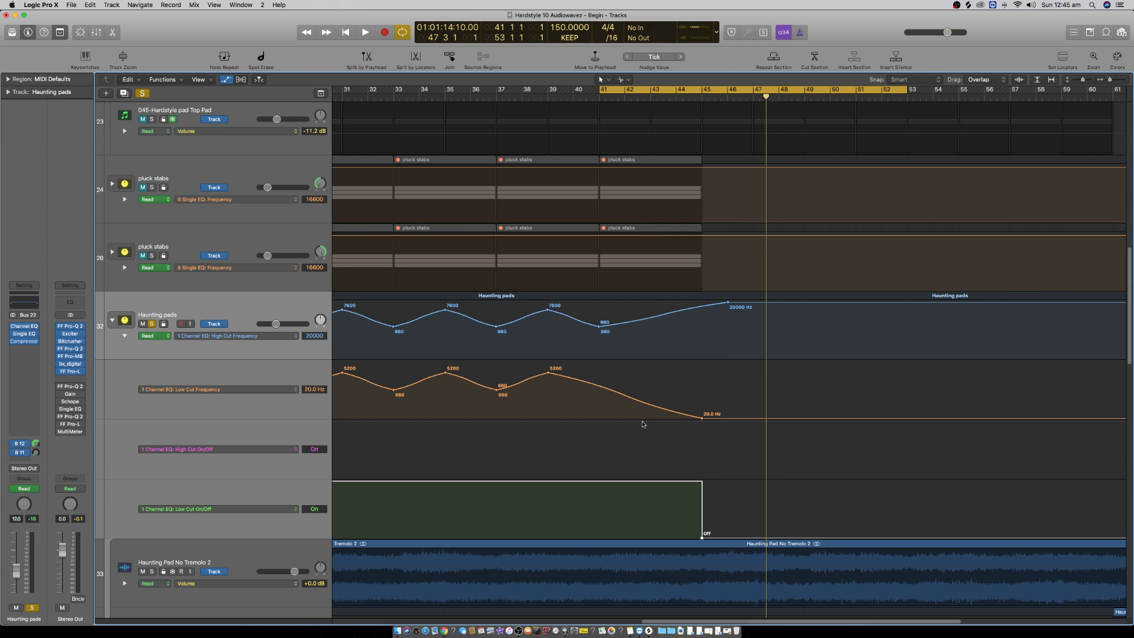
left_click(643, 423)
left_click_drag(643, 423, 701, 486)
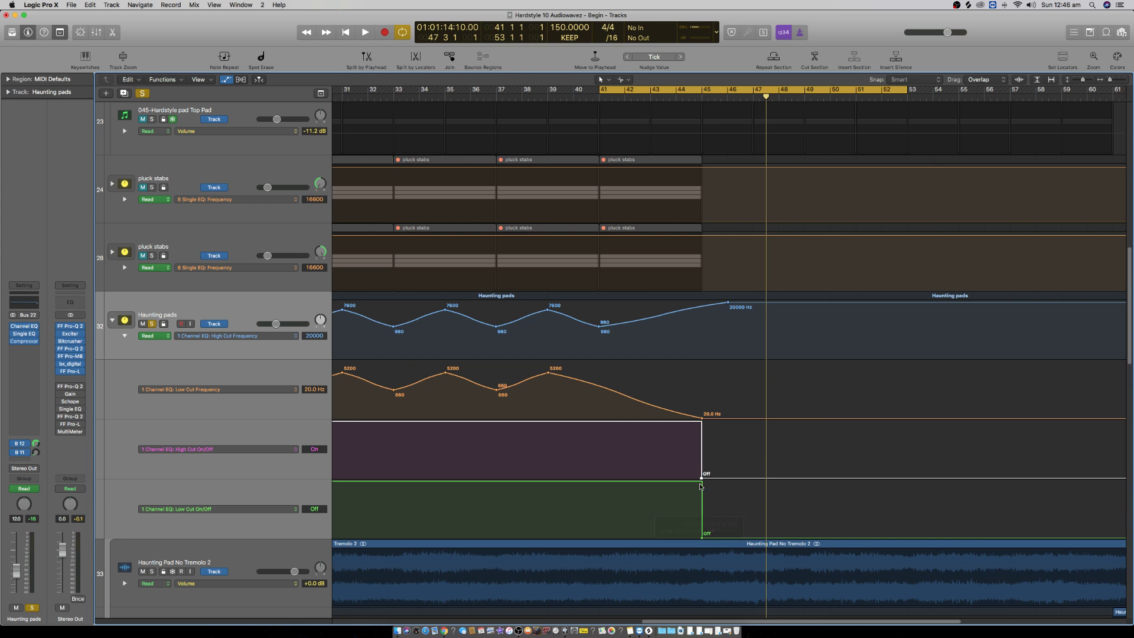
Step: Align the Off points of the High Cut and Low Cut On/Off automation exactly with the start of bar 45
key("super+Right")
key("super+Right")
key("super+Right")
key("super+Right")
key("super+Right")
key("super+Right")
scroll(422, 484, "left", 6)
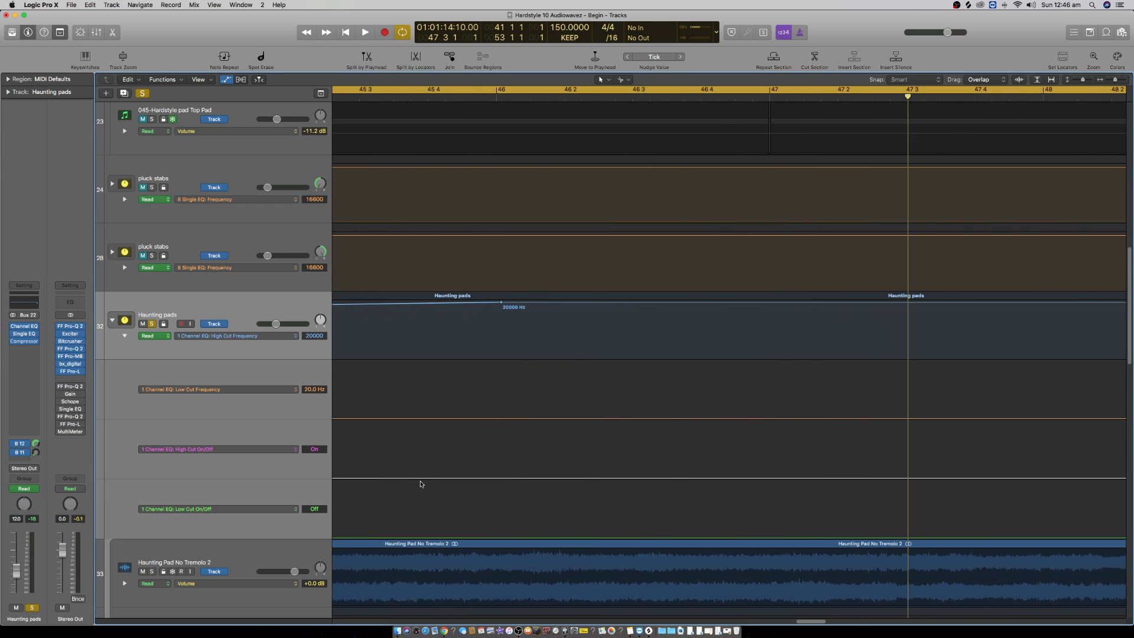
scroll(429, 495, "left", 3)
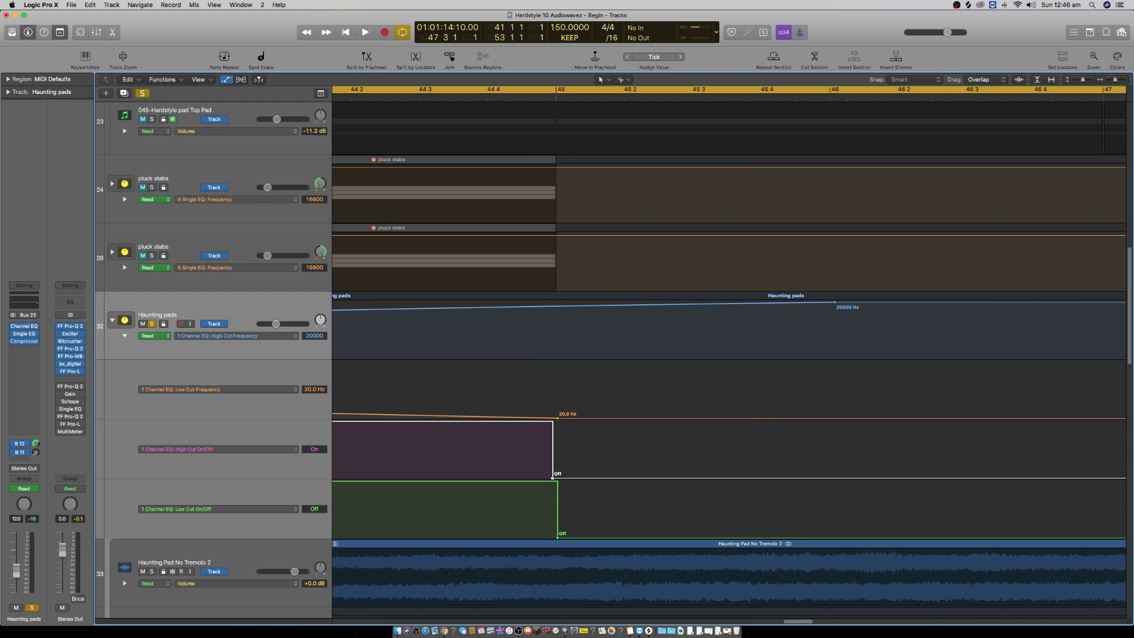
left_click_drag(553, 477, 556, 477)
left_click_drag(558, 539, 556, 537)
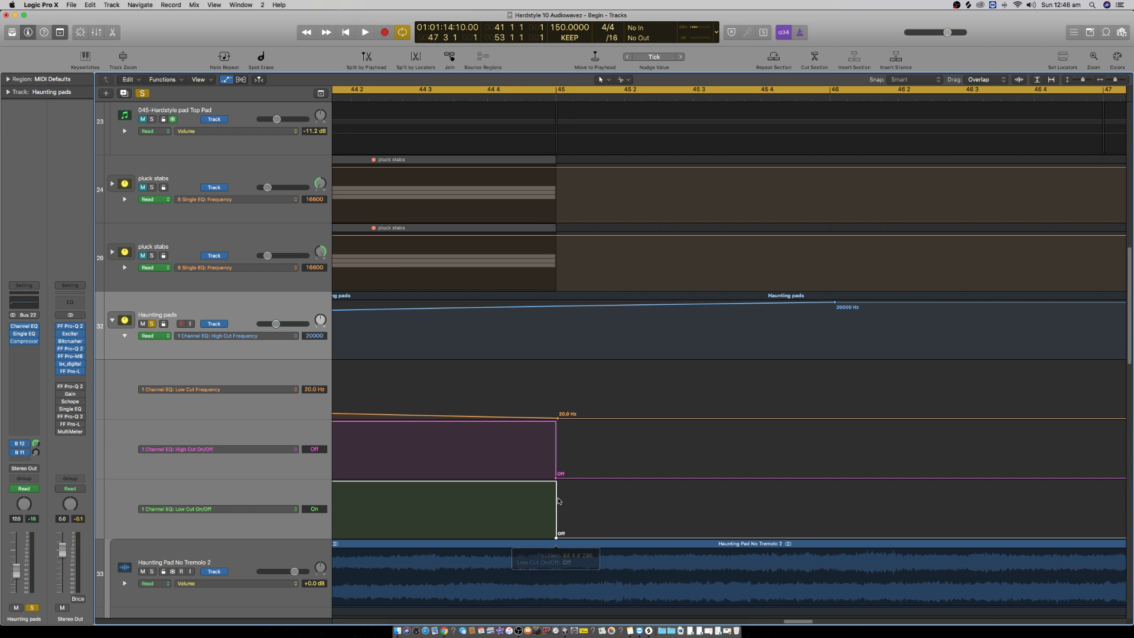
Step: Audition the Haunting pads passage across bar 45 to check the cut filters switching off
left_click(593, 492, "ctrl+alt")
left_click(594, 492, "ctrl+alt")
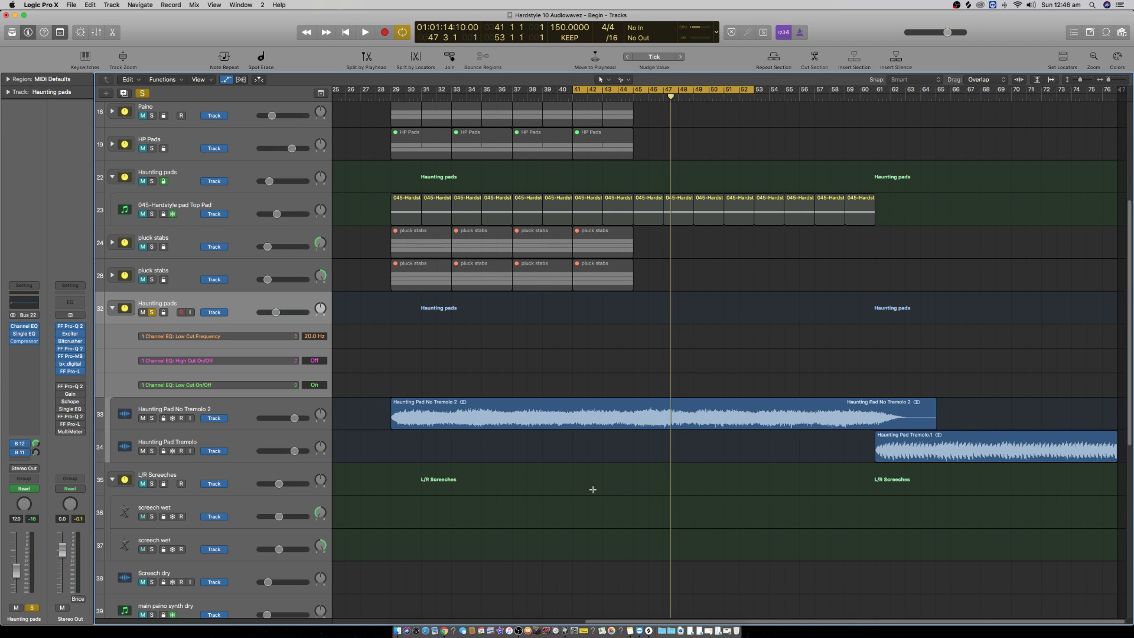
key("space")
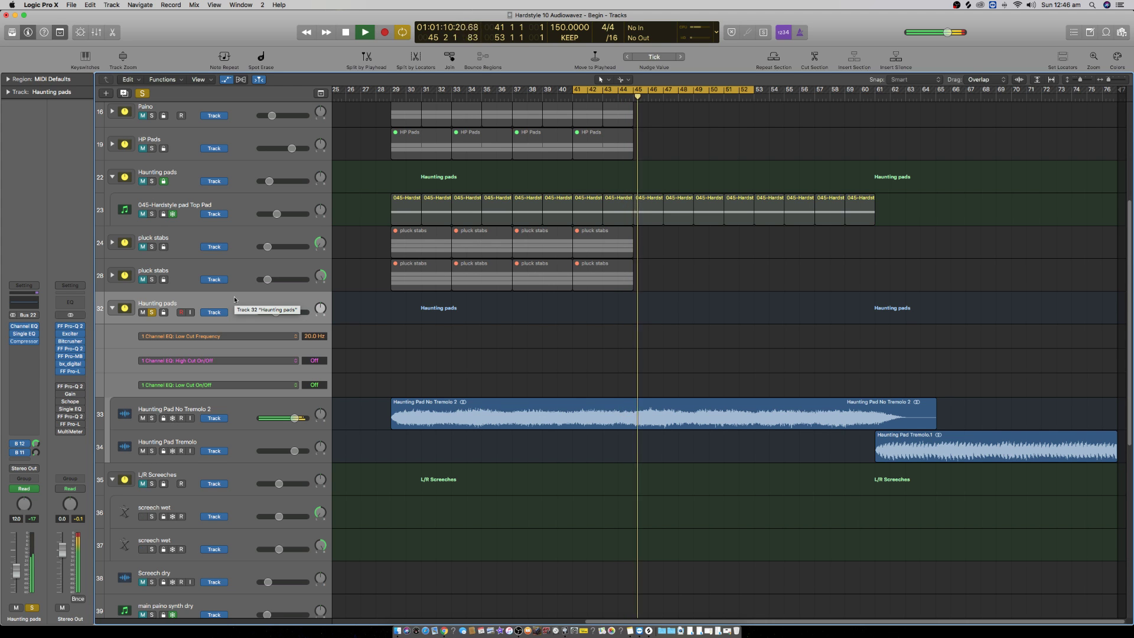
key("space")
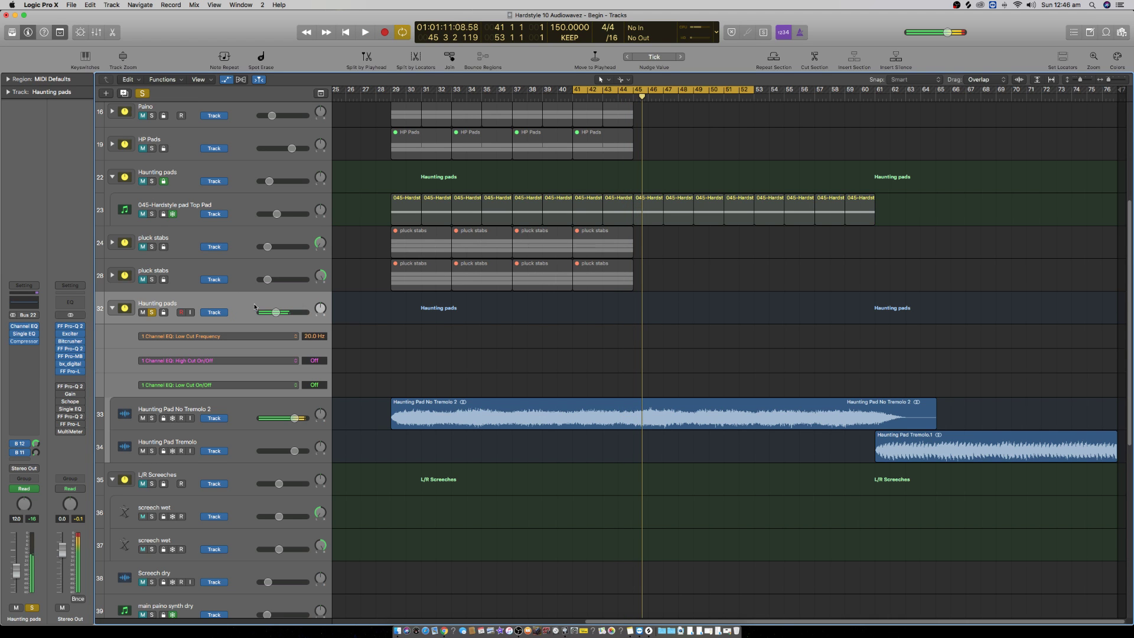
Step: Hide the automation, move the blue Haunting pads track stack directly below Pads, and collapse the stack
left_click(226, 79)
key("super+Up")
key("super+Up")
key("super+Up")
key("super+Up")
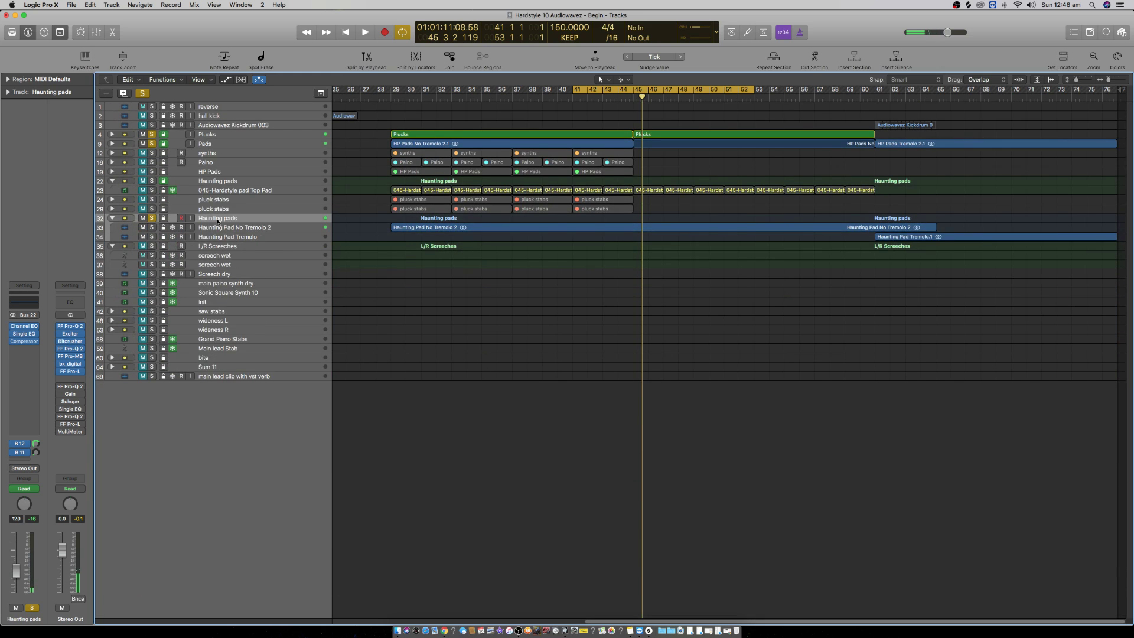
left_click_drag(230, 222, 228, 154)
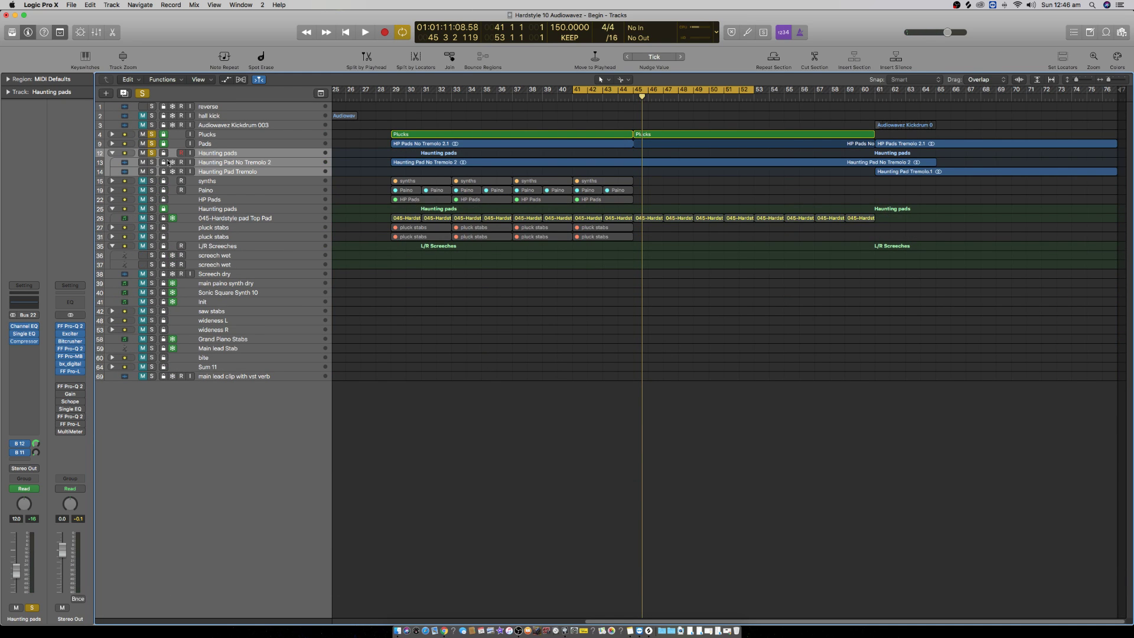
left_click(113, 153)
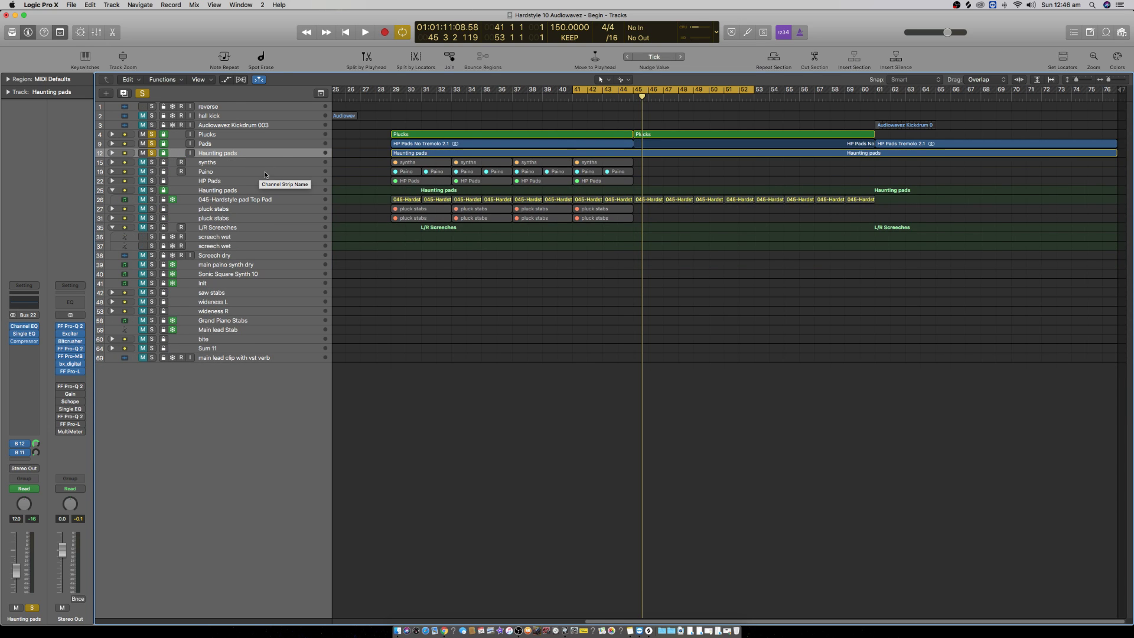
Step: Bring the whole arrangement into view with playback stopped and save the project
left_click(652, 274, "ctrl+alt")
scroll(652, 274, "down", 2)
key("space")
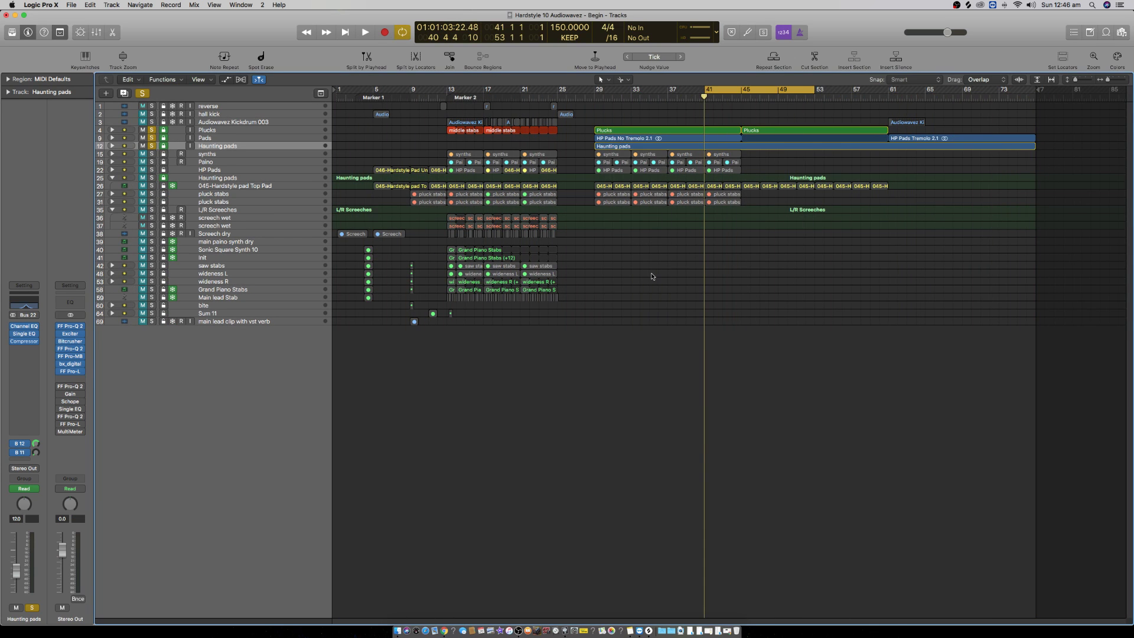
scroll(660, 282, "up", 2)
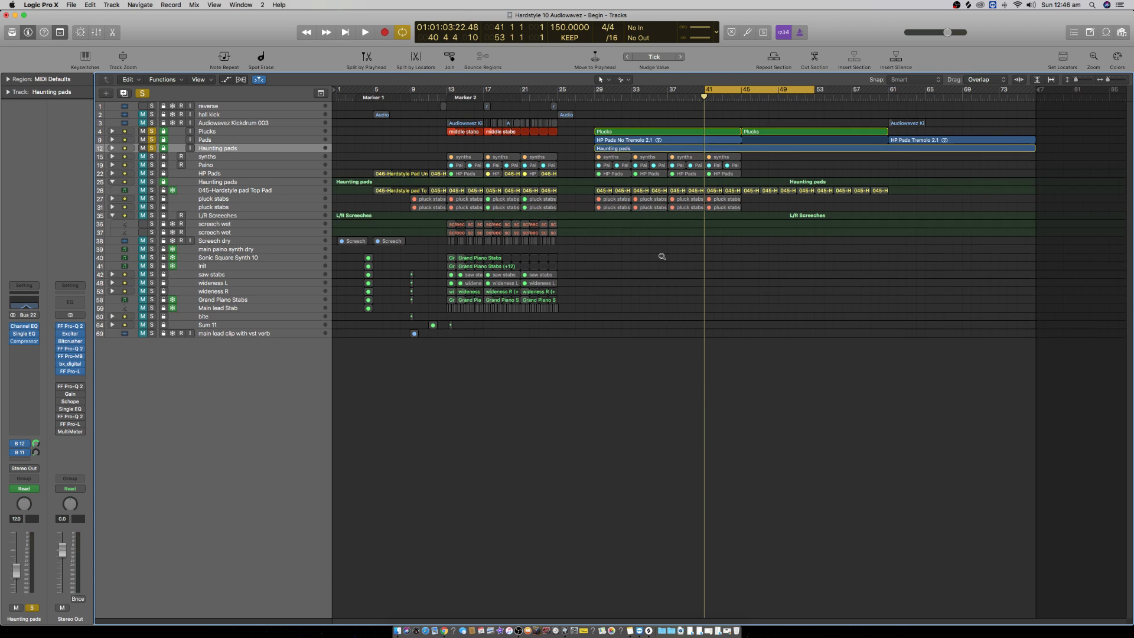
key("super+s")
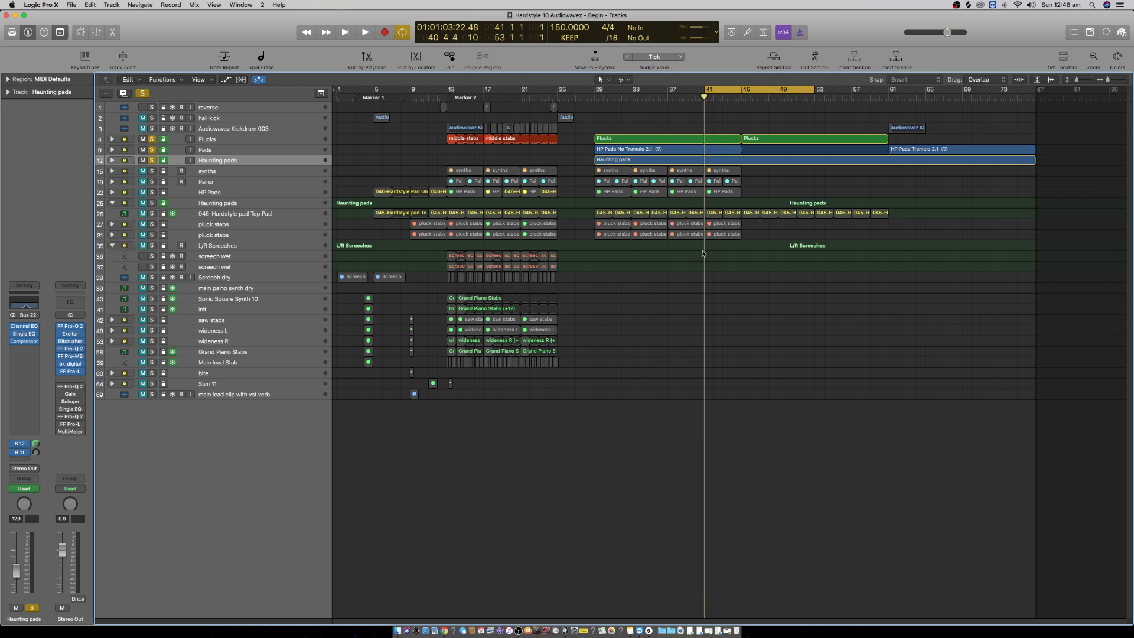
Step: Select the Paino track and extend the cycle range to start at bar 29
scroll(703, 253, "up", 4)
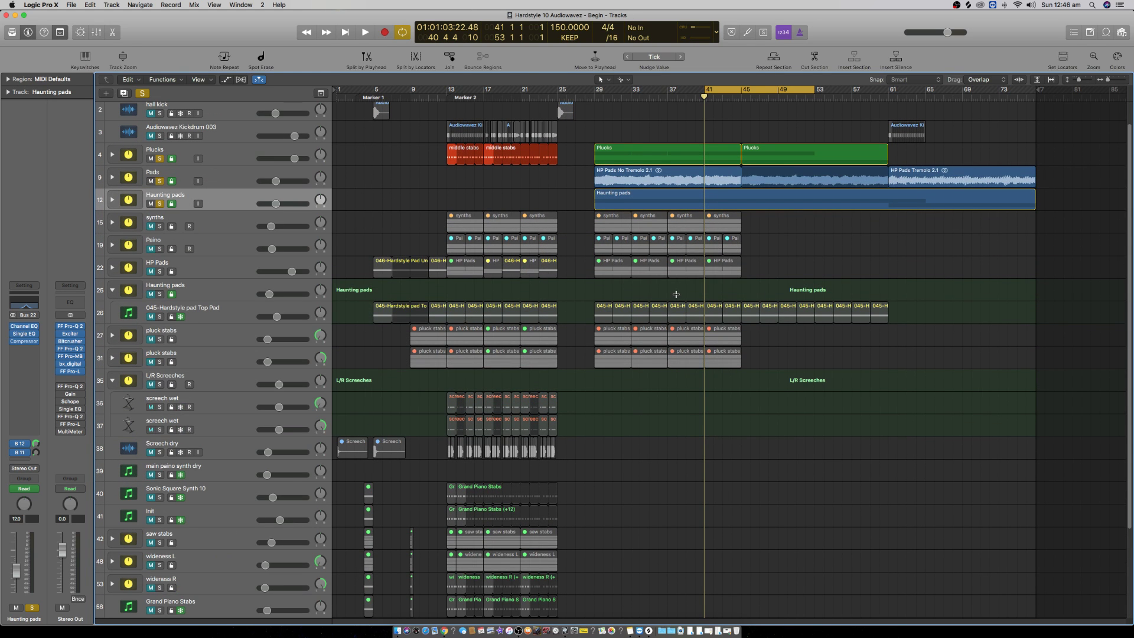
left_click(228, 245)
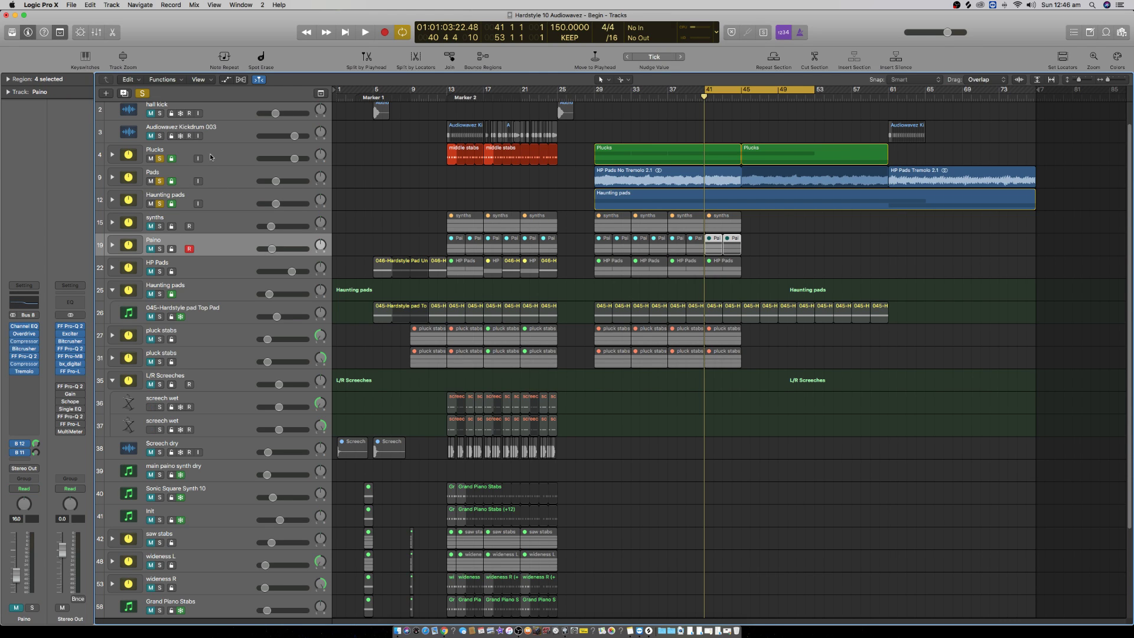
left_click_drag(708, 89, 595, 90)
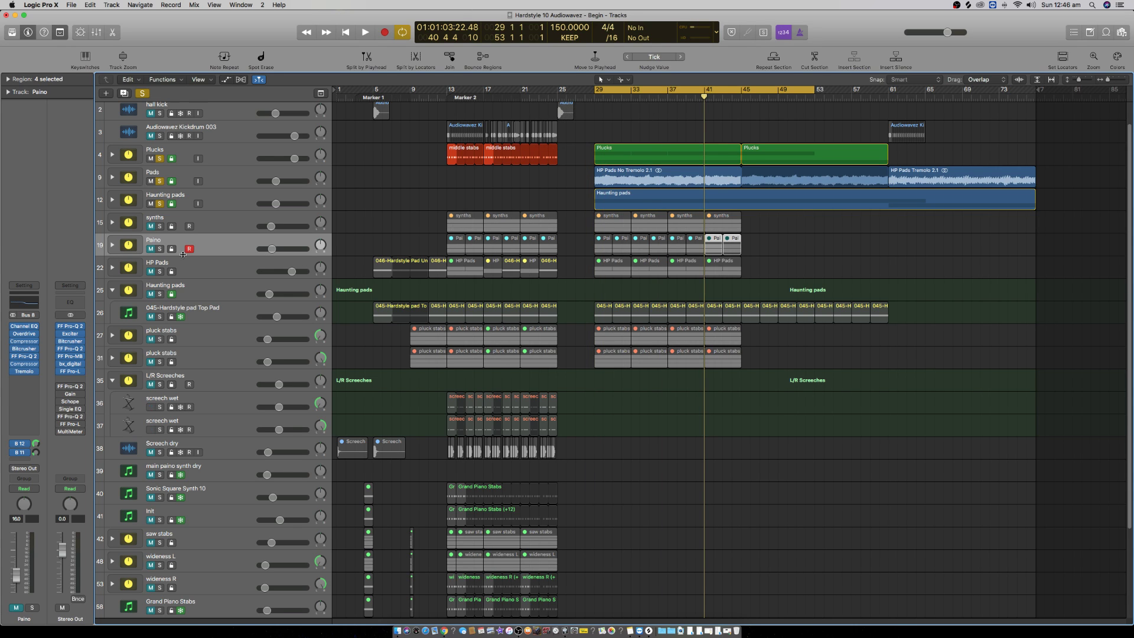
Step: Expand the Paino track stack, solo it, and start playback of the cycle from bar 29
left_click(112, 245)
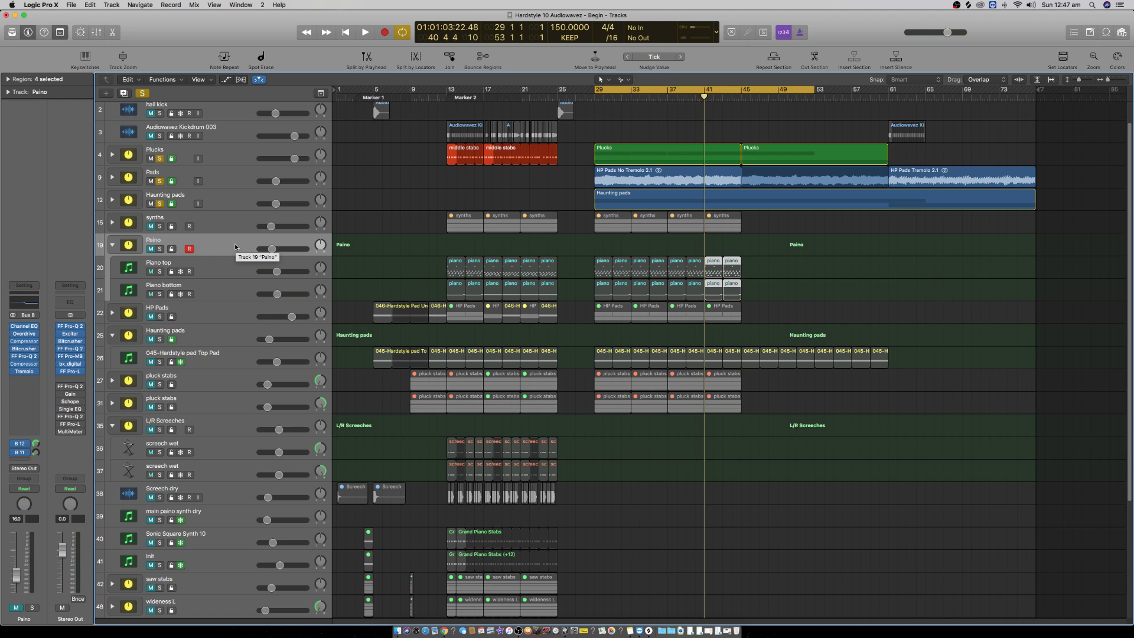
left_click(159, 249)
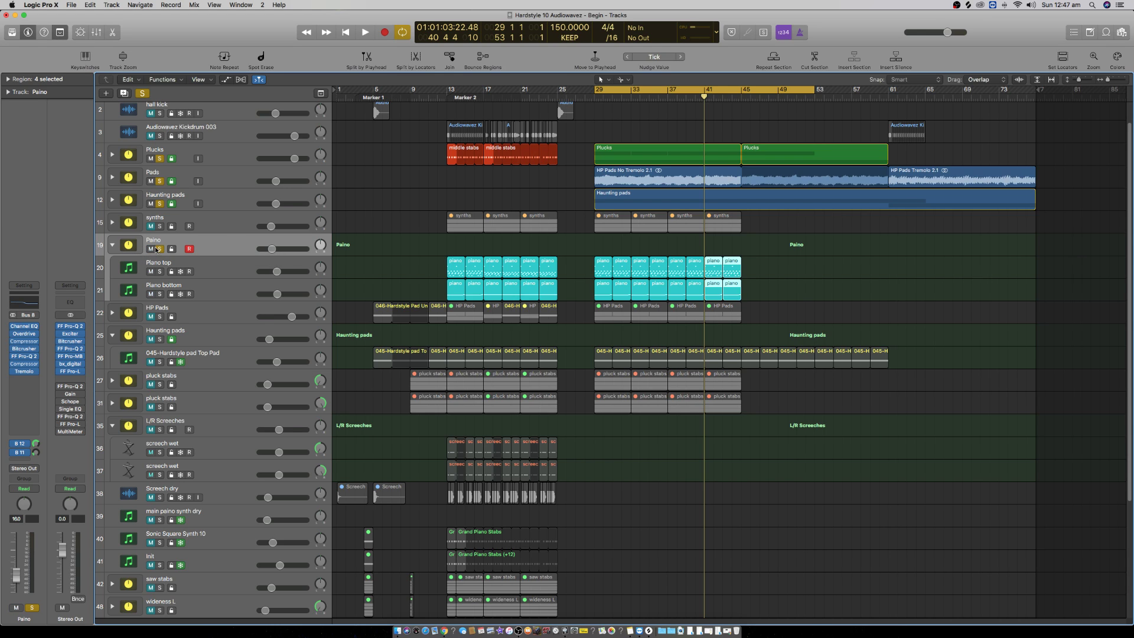
key("space")
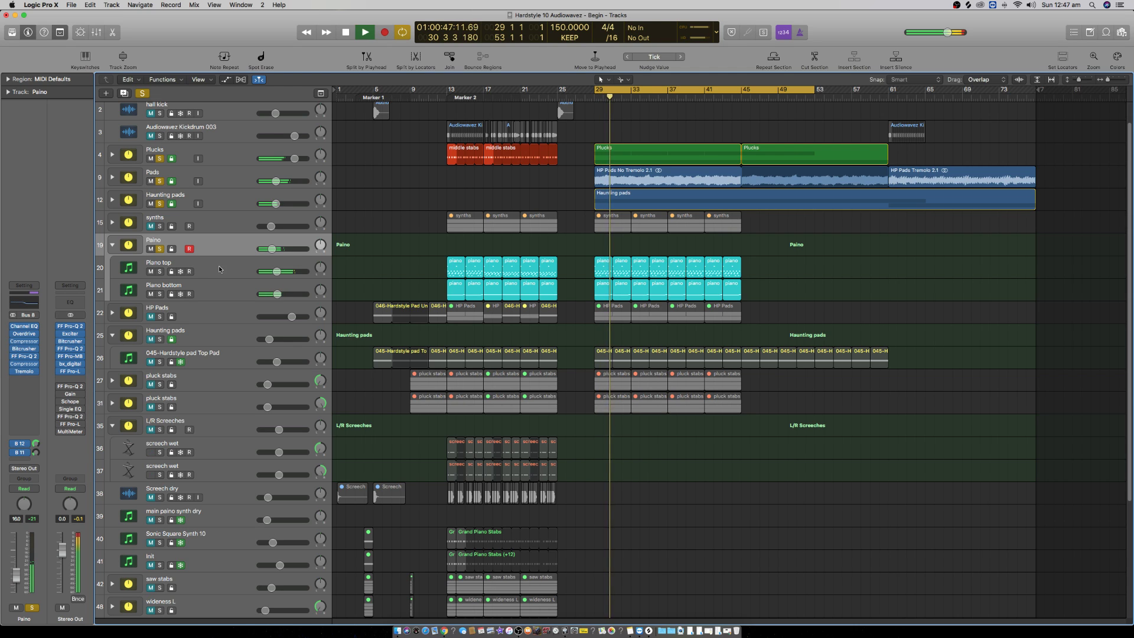
Step: Open the Single Band EQ on Piano top, lower its high-cut frequency to 1820 Hz, and move the plug-in window clear of the upper tracks
left_click(220, 268)
left_click(24, 413)
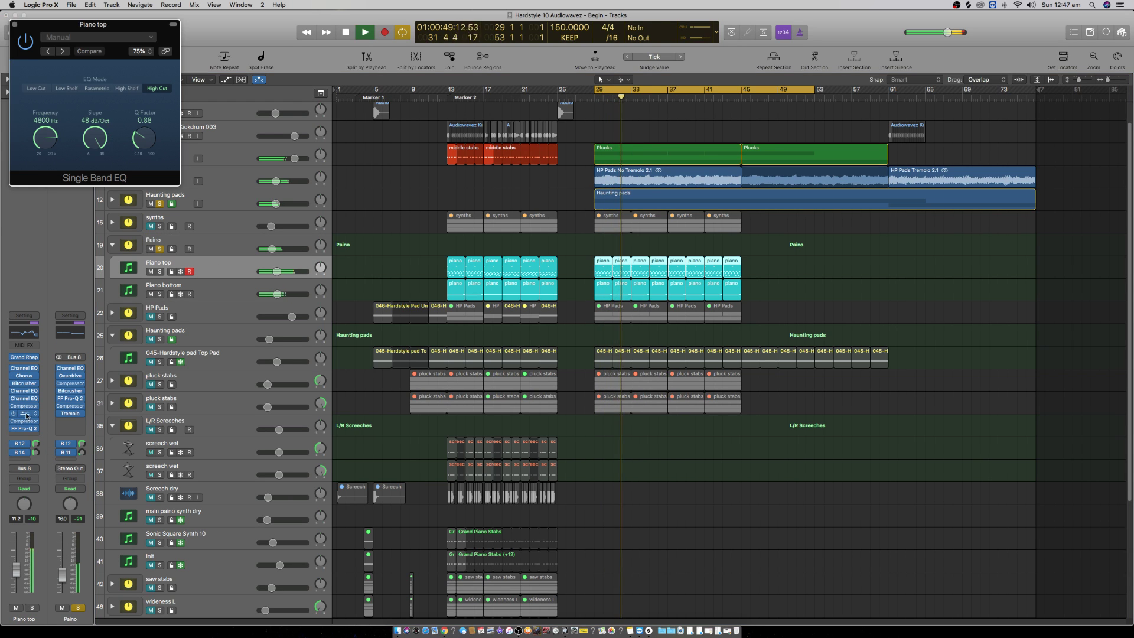
left_click_drag(61, 142, 39, 148)
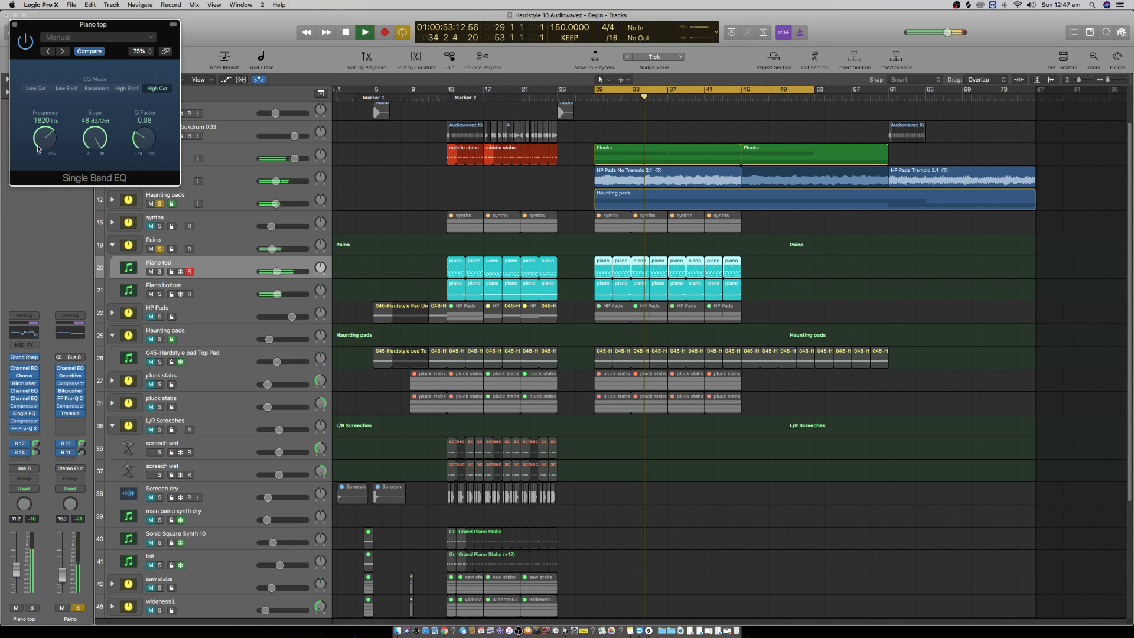
left_click_drag(112, 23, 564, 391)
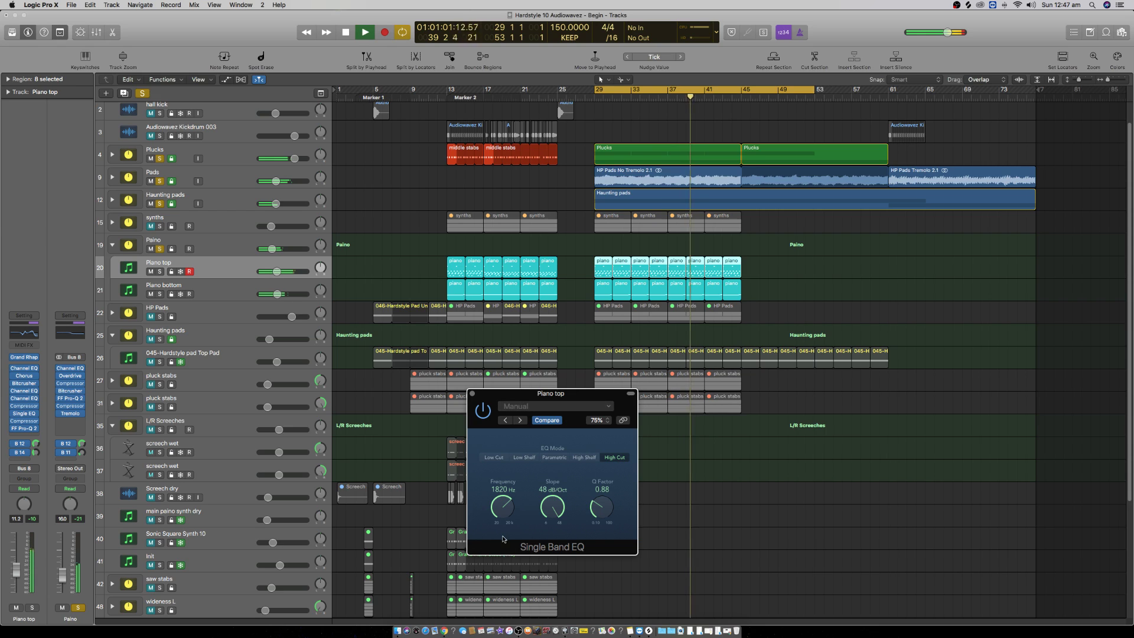
Step: Raise the Piano top high-cut frequency to 12000 Hz while auditioning the cycle, and stop playback
left_click_drag(501, 511, 501, 477)
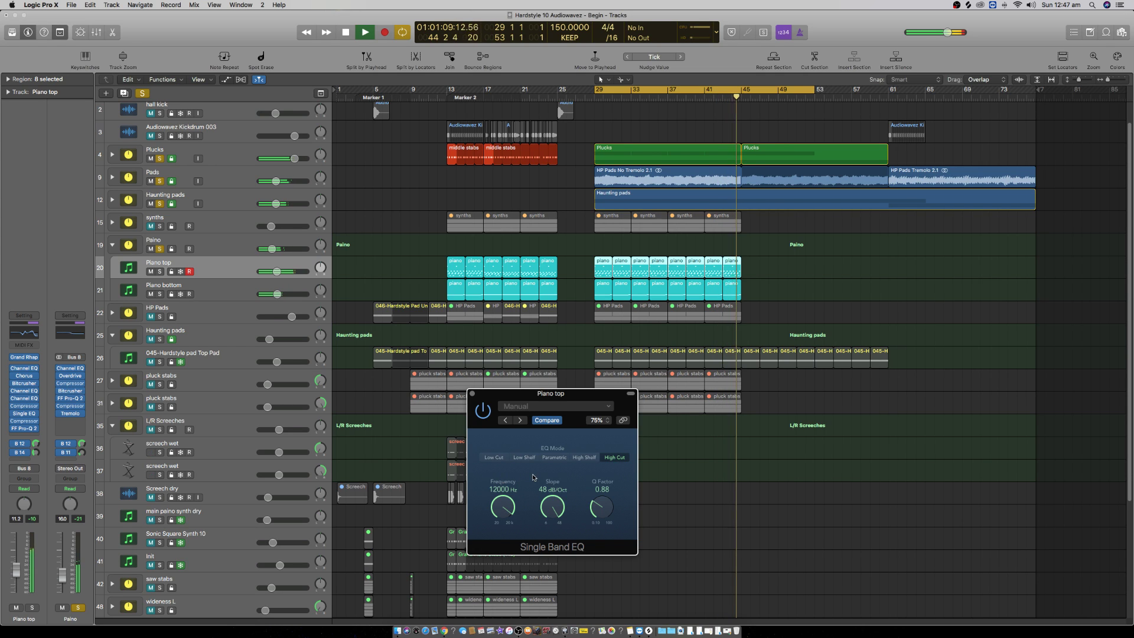
key("space")
key("space")
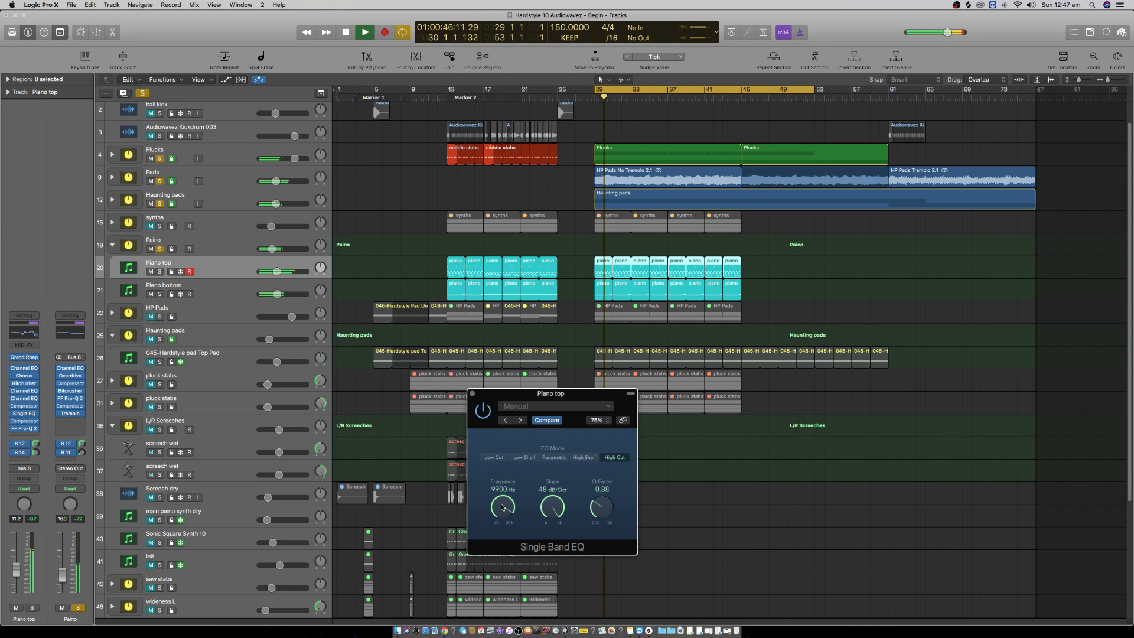
mouse_move(503, 505)
left_mouse_down()
mouse_move(503, 516)
mouse_move(502, 504)
left_mouse_up()
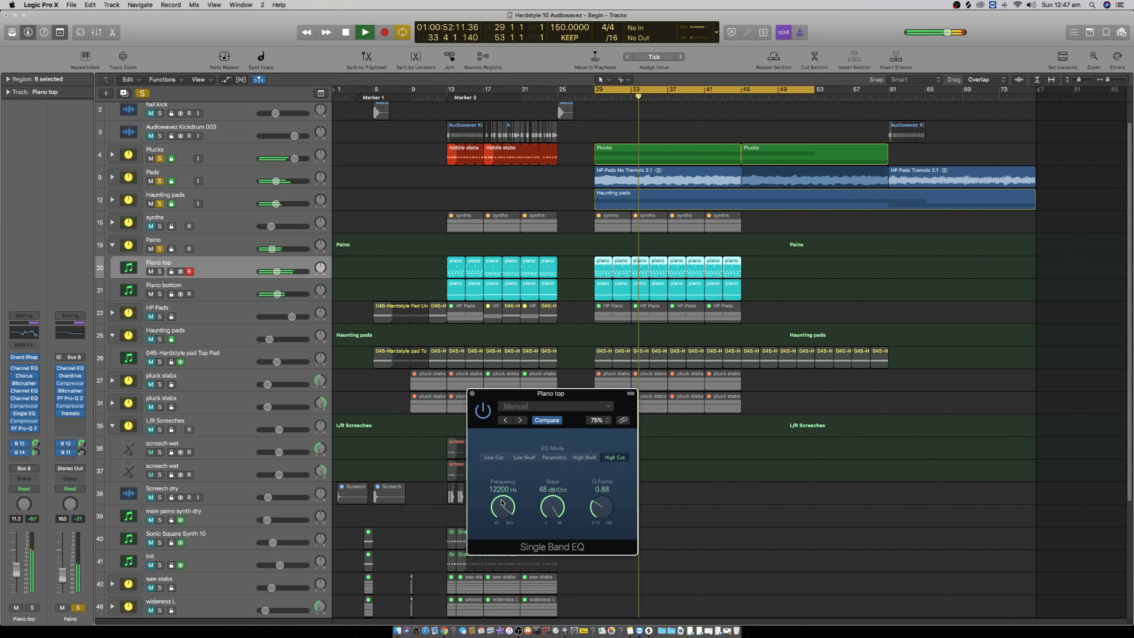
key("space")
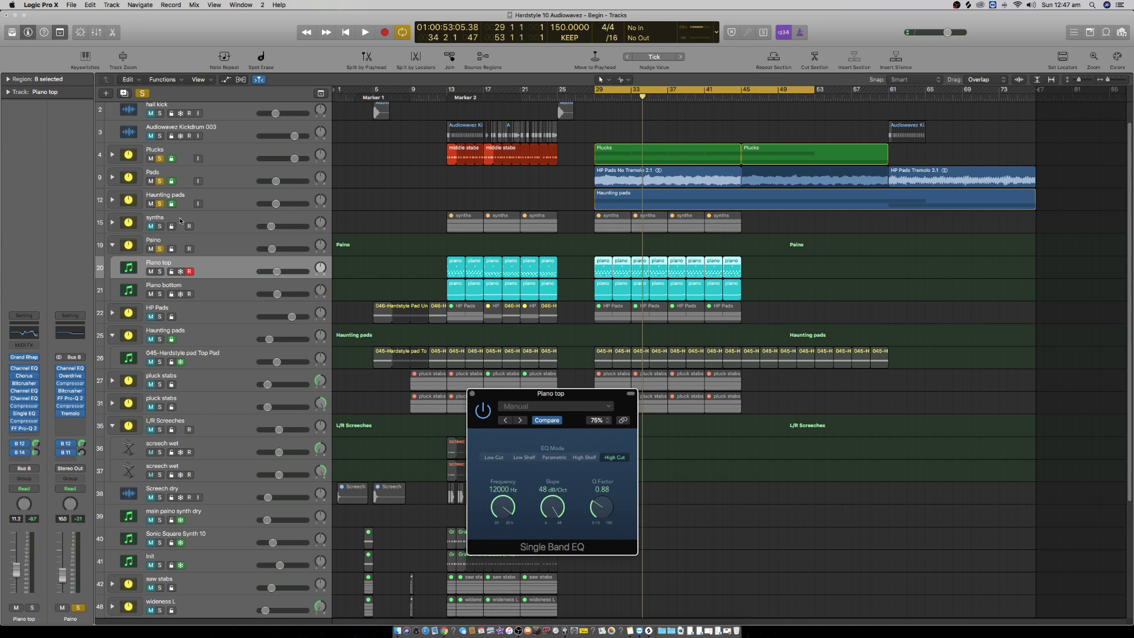
Step: Unsolo Plucks, Pads and Haunting pads, then audition the Piano top high cut down at 2350 Hz and return it to 12000 Hz
left_click(160, 204)
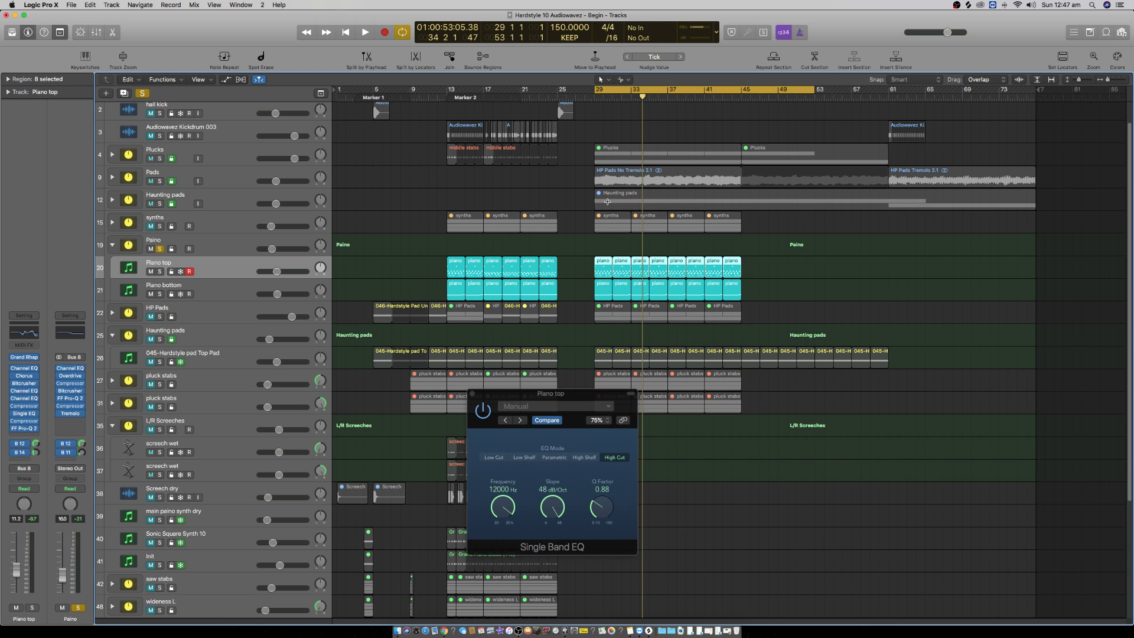
key("space")
left_click_drag(502, 507, 498, 538)
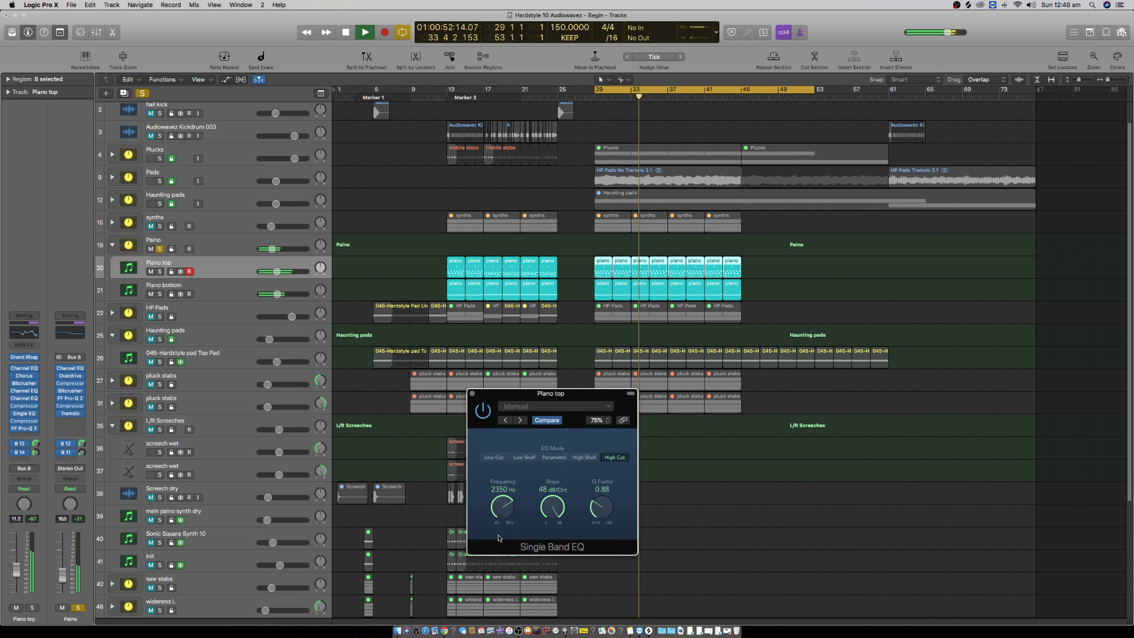
key("space")
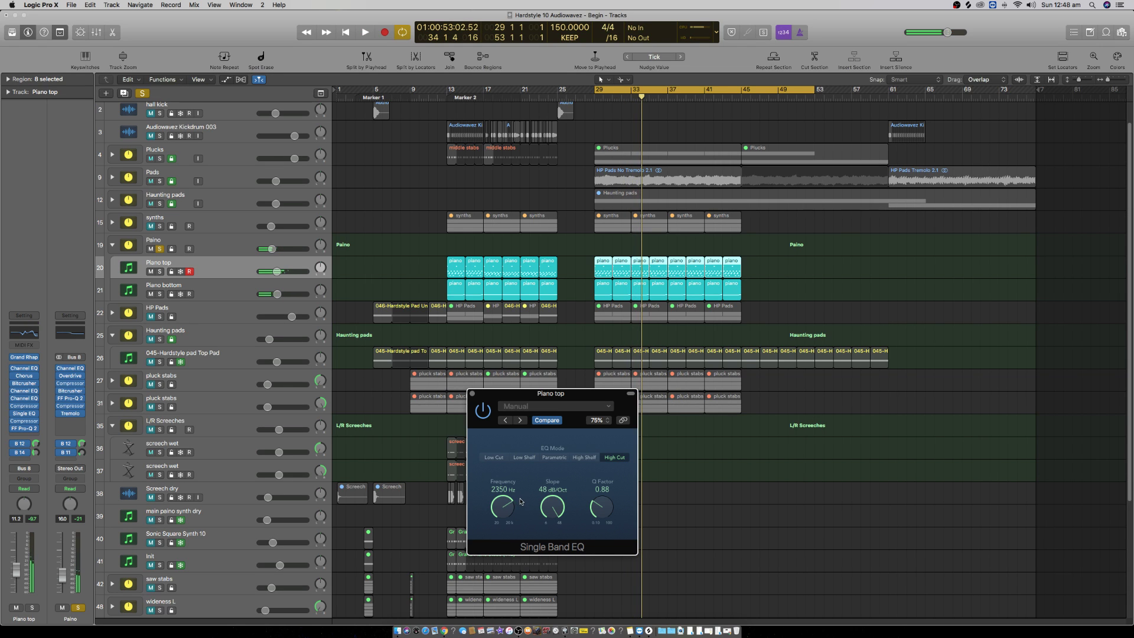
left_click_drag(499, 498, 499, 485)
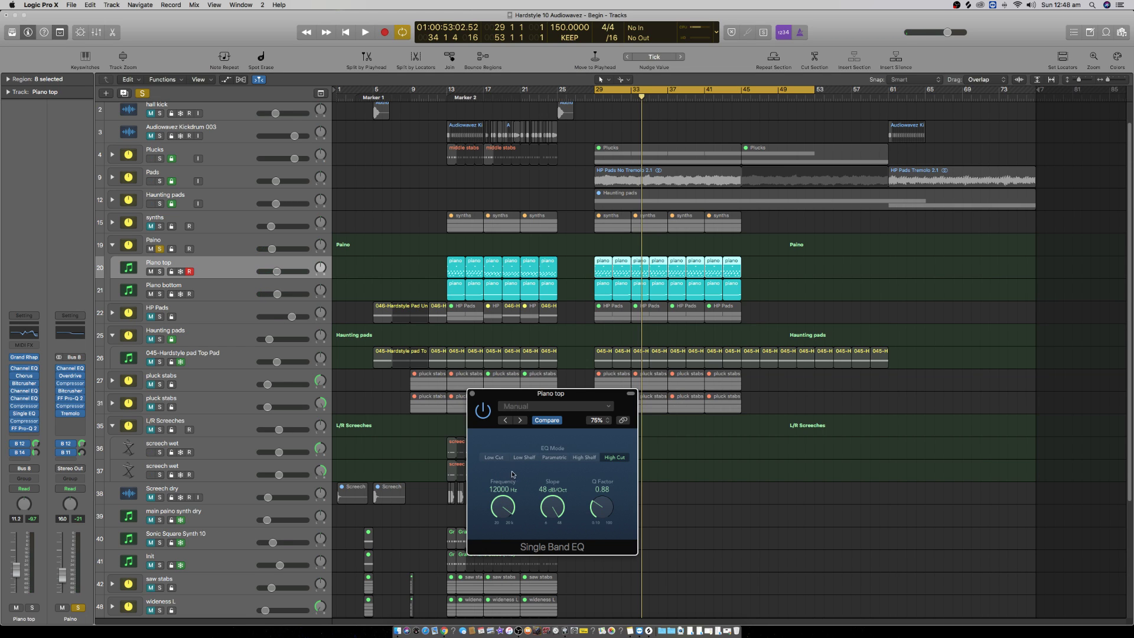
Step: Add a stereo Single Band EQ after the Tremolo on Piano bottom, move its window over the arrangement, and mute Piano top
left_click(221, 292)
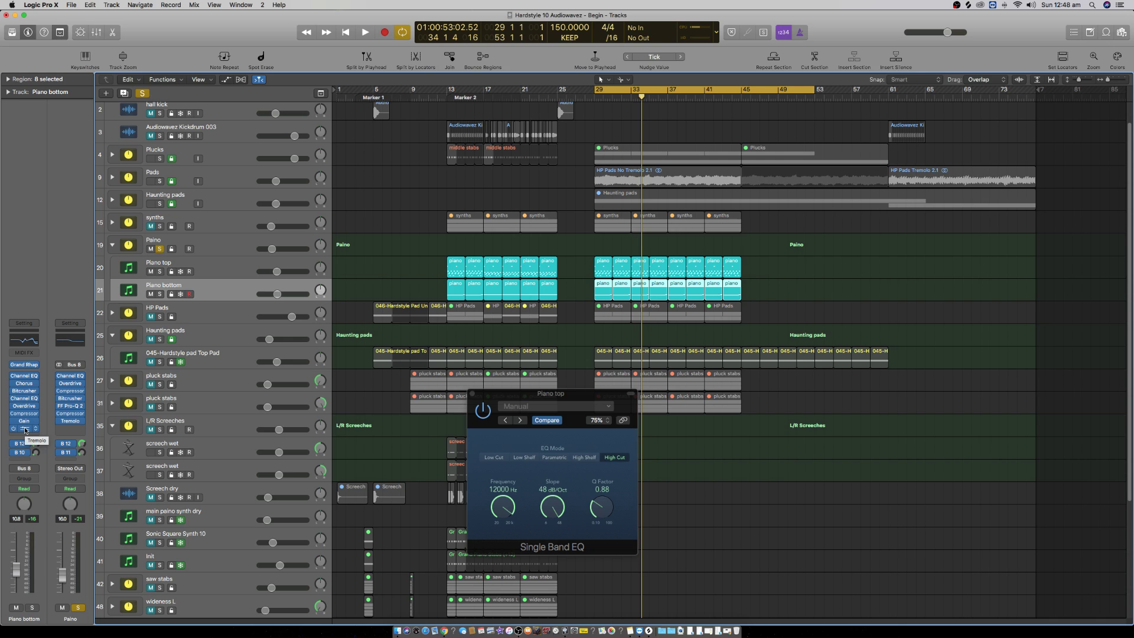
left_click_drag(24, 430, 25, 430)
left_click(27, 436)
mouse_move(59, 465)
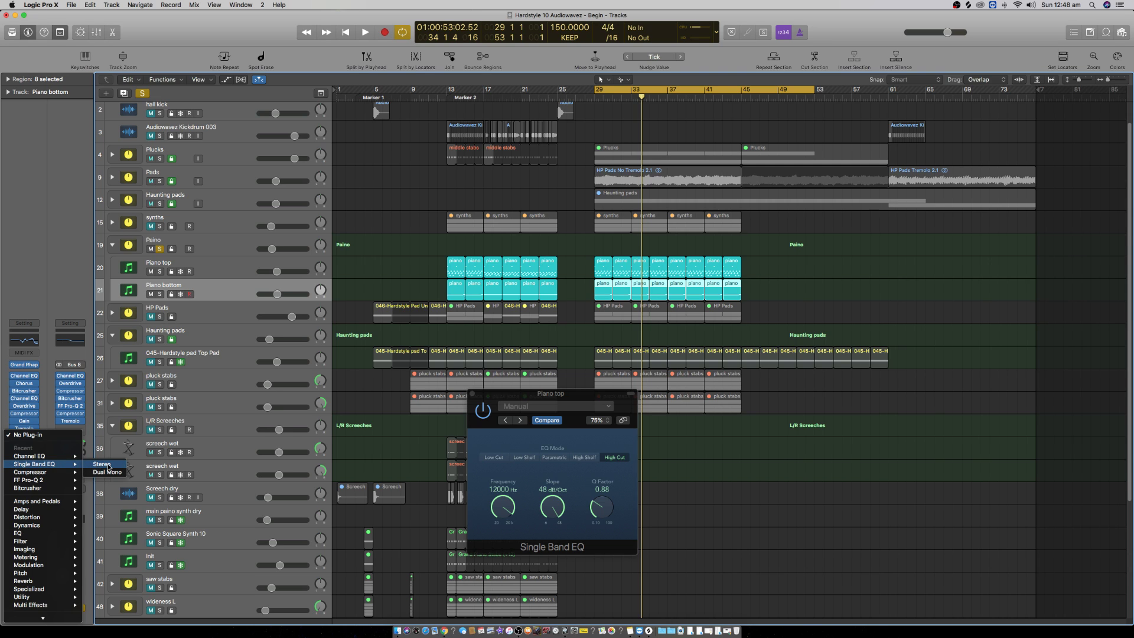
left_click(108, 466)
left_click_drag(67, 27, 638, 180)
left_click(150, 271)
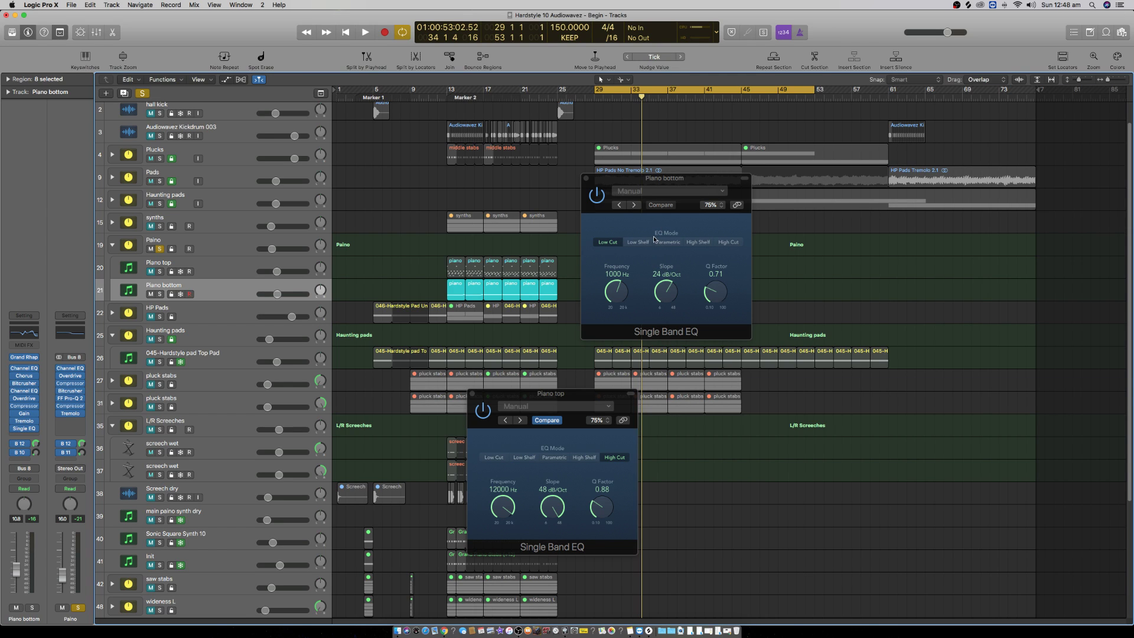
Step: Audition Piano bottom's low cut while varying its frequency around 1000 Hz, and close the EQ window
key("space")
left_click_drag(614, 292, 615, 292)
key("space")
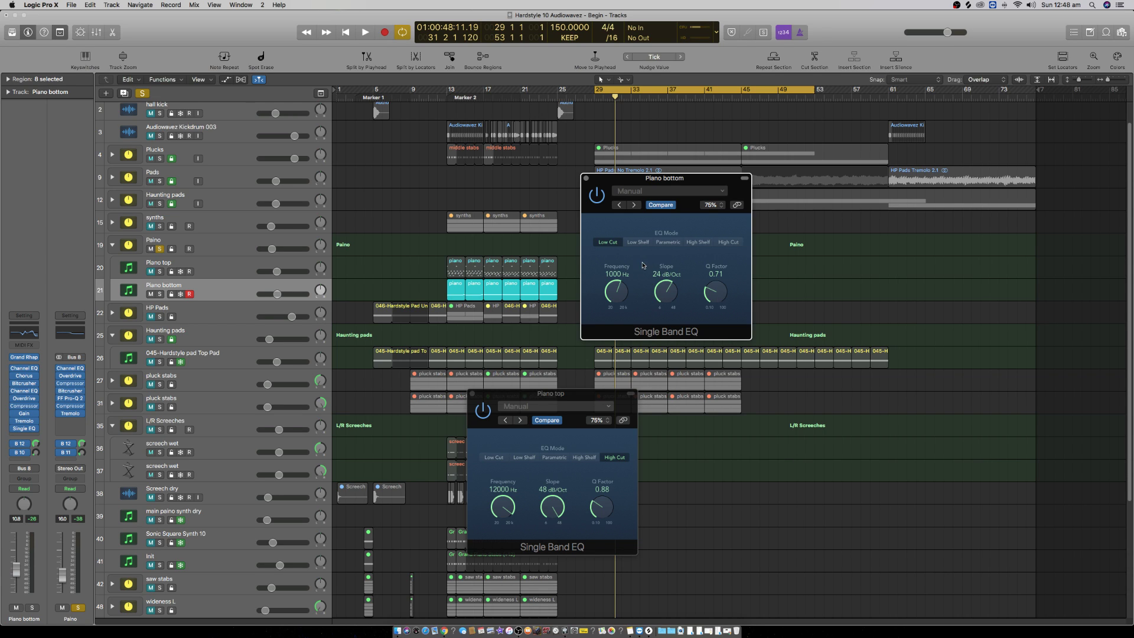
key("space")
mouse_move(616, 288)
left_mouse_down()
mouse_move(621, 367)
mouse_move(623, 282)
left_mouse_up()
key("space")
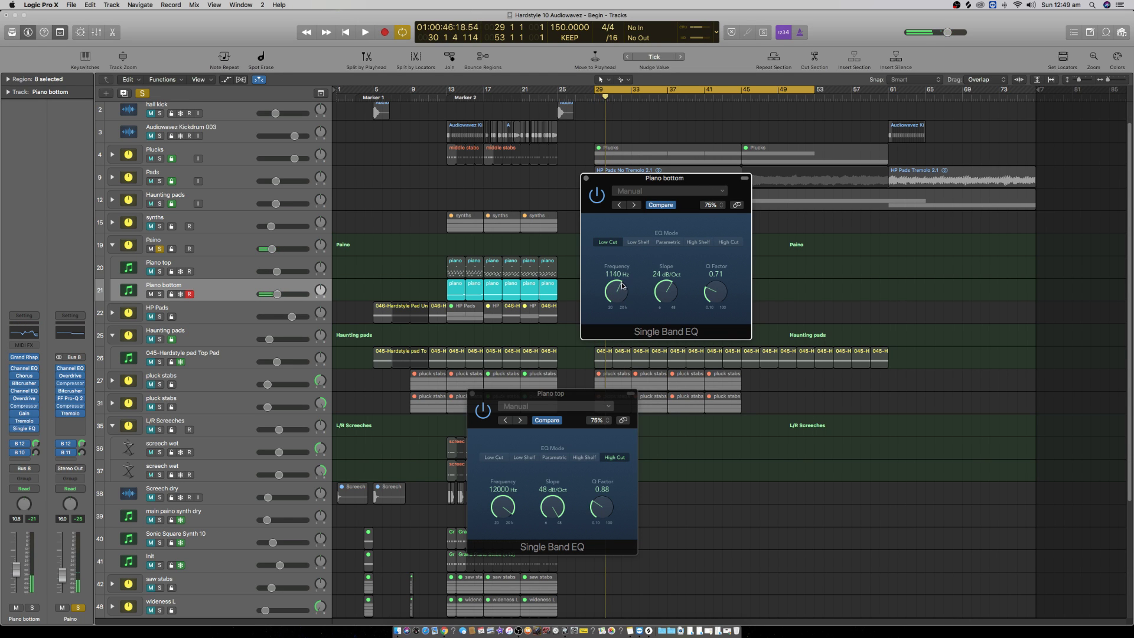
key("space")
key("space")
left_click(586, 177)
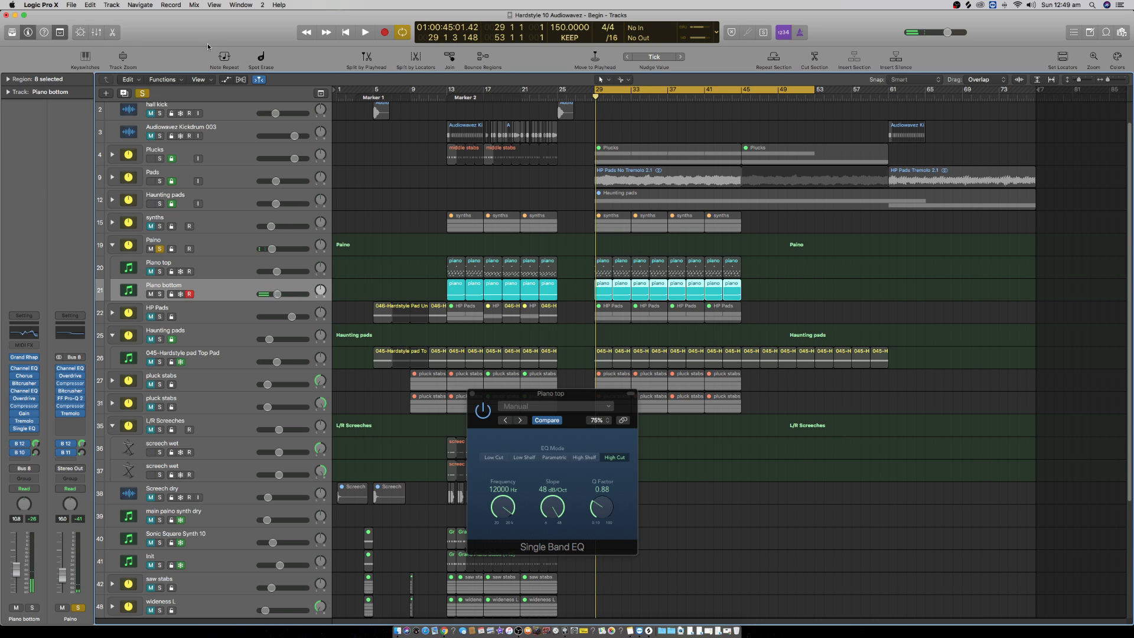
Step: Show the automation lanes and display the Single EQ Frequency parameter on the Piano bottom track
left_click(227, 79)
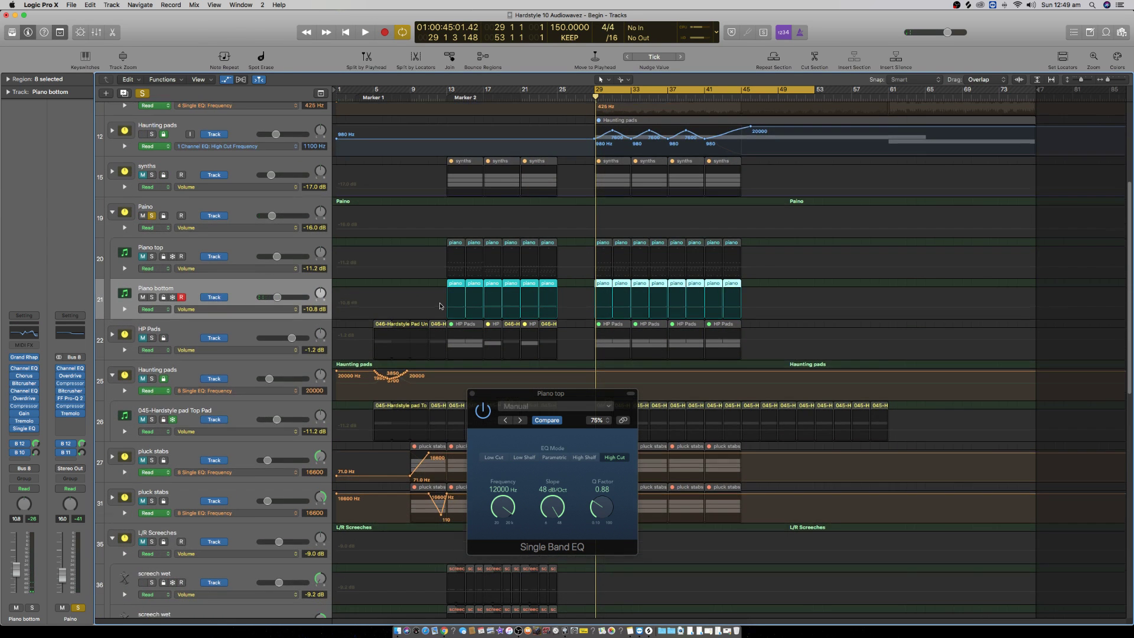
left_click(236, 309)
mouse_move(259, 448)
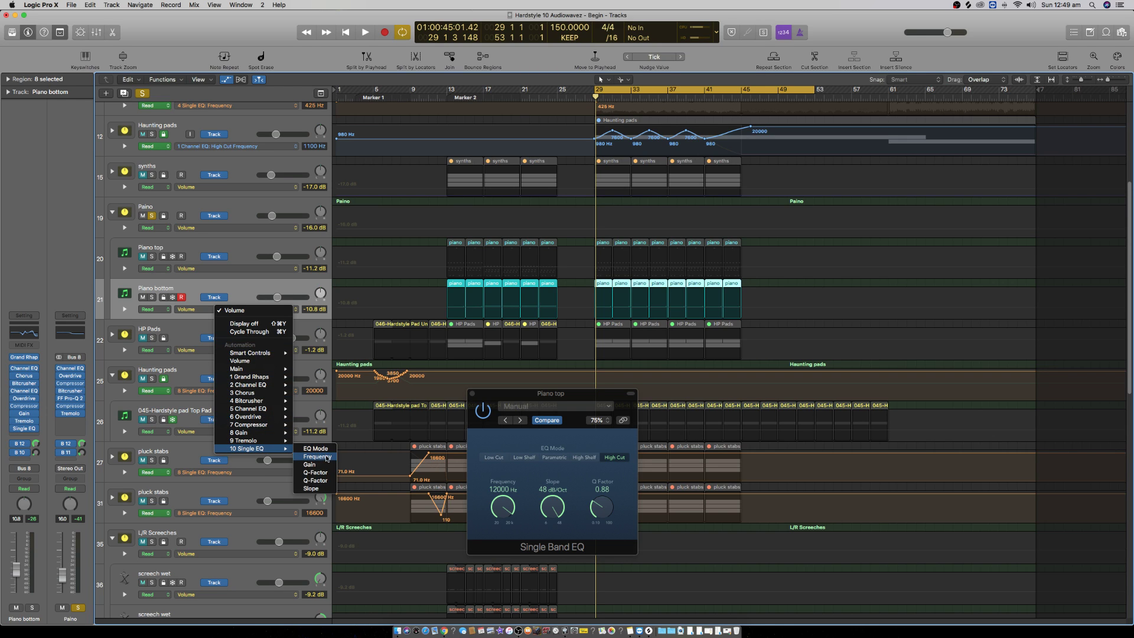
left_click(325, 458)
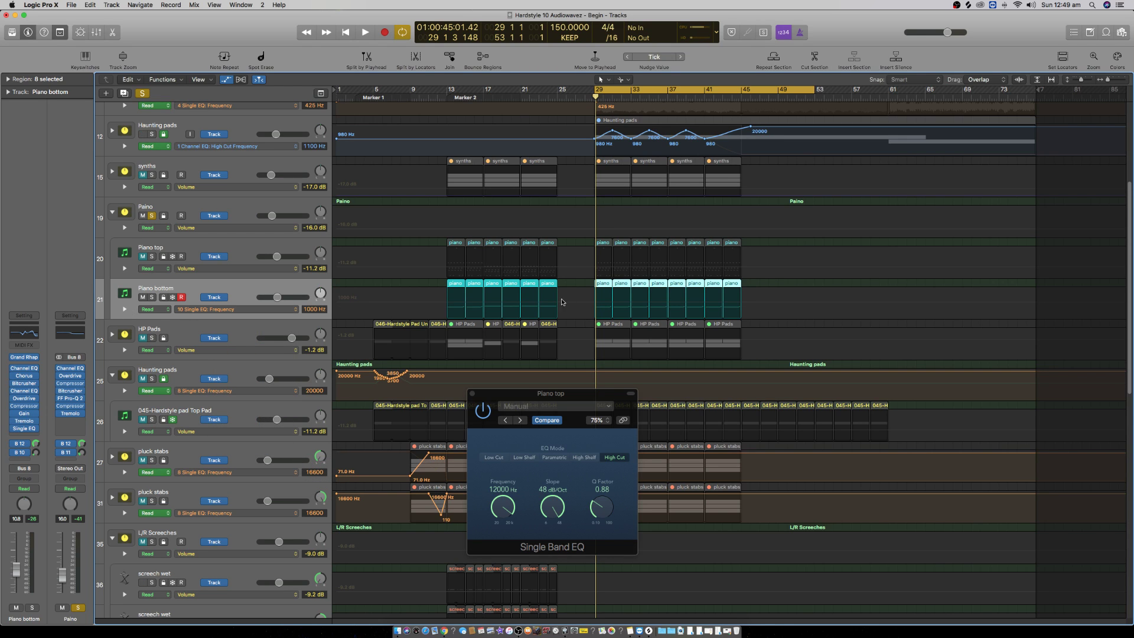
key("super+Down")
key("super+Down")
key("super+Down")
key("super+Down")
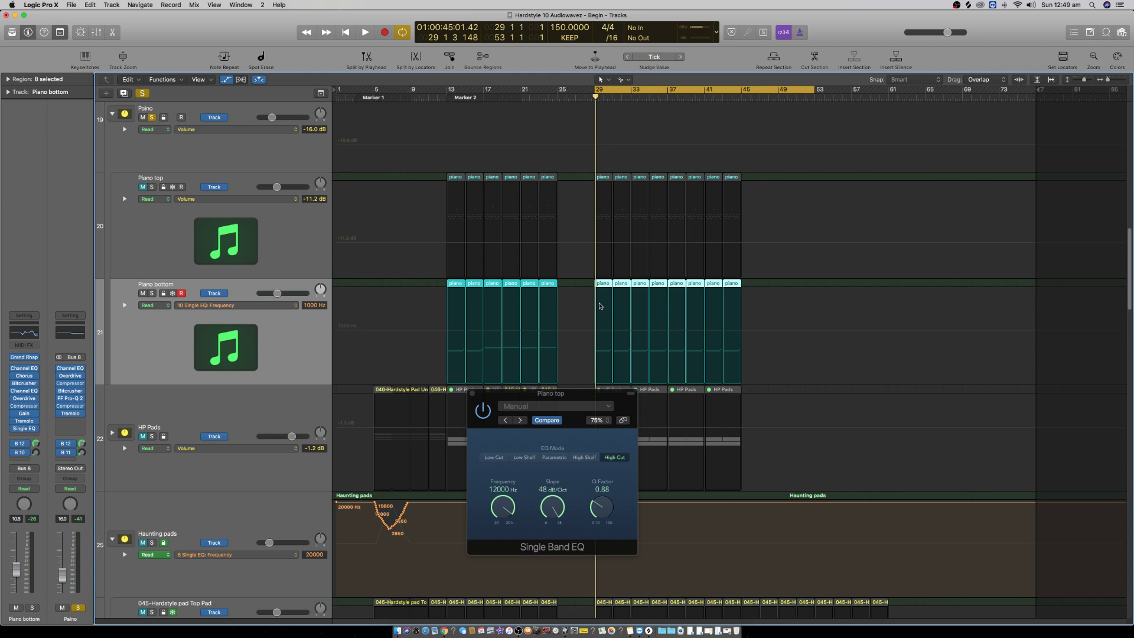
key("super+Right")
key("super+Right")
key("super+Right")
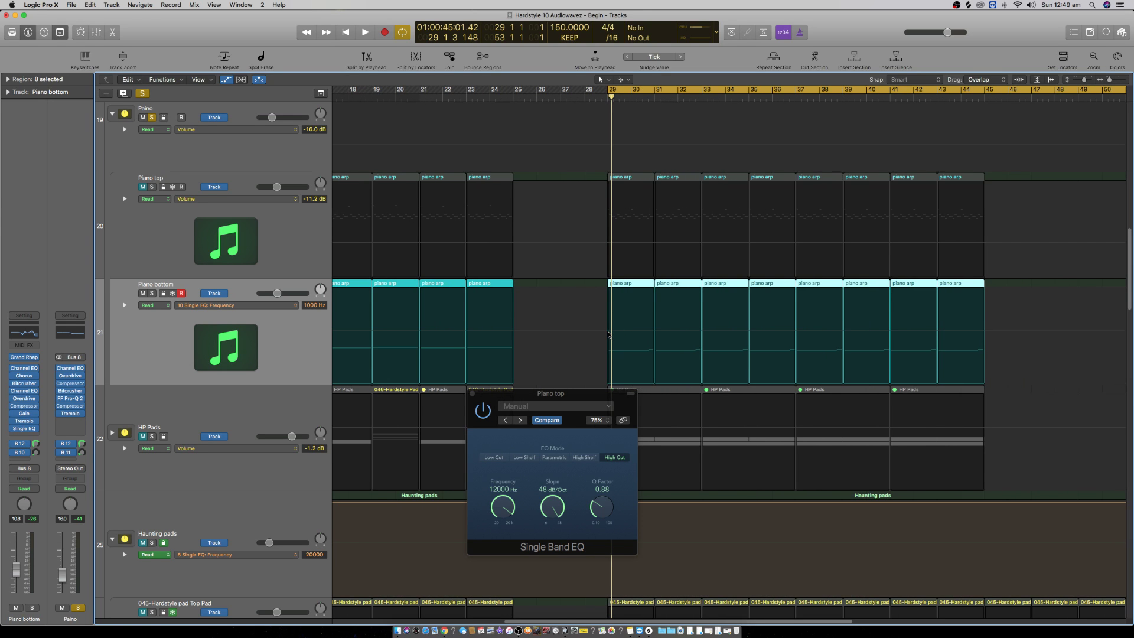
left_click(608, 334)
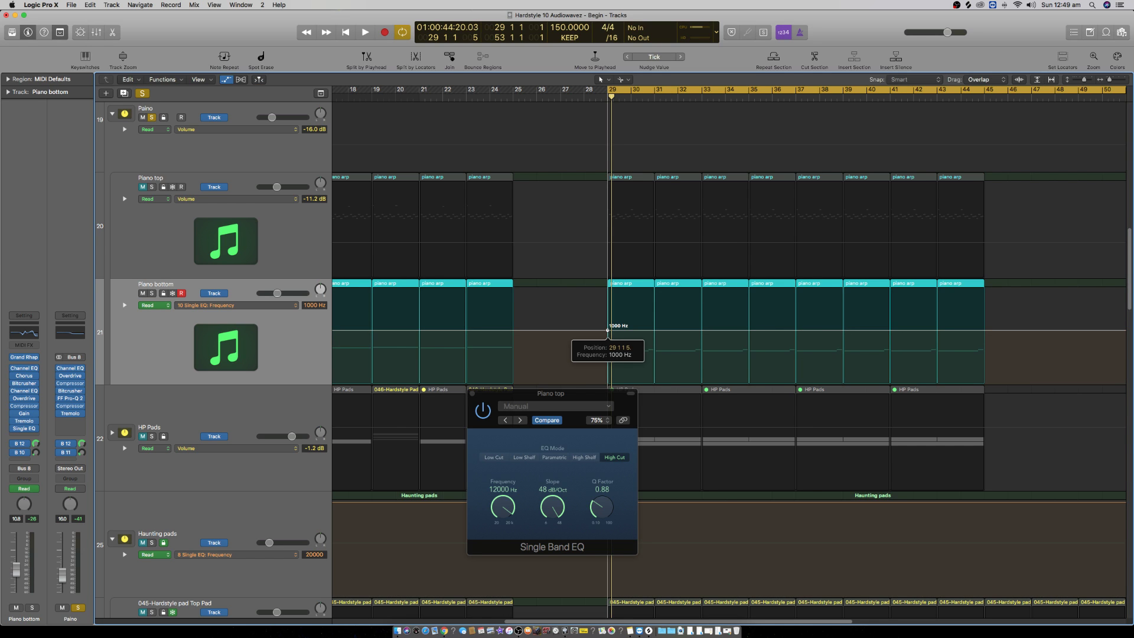
left_click(607, 330)
key("super+Left")
key("super+Left")
key("super+Left")
key("super+Up")
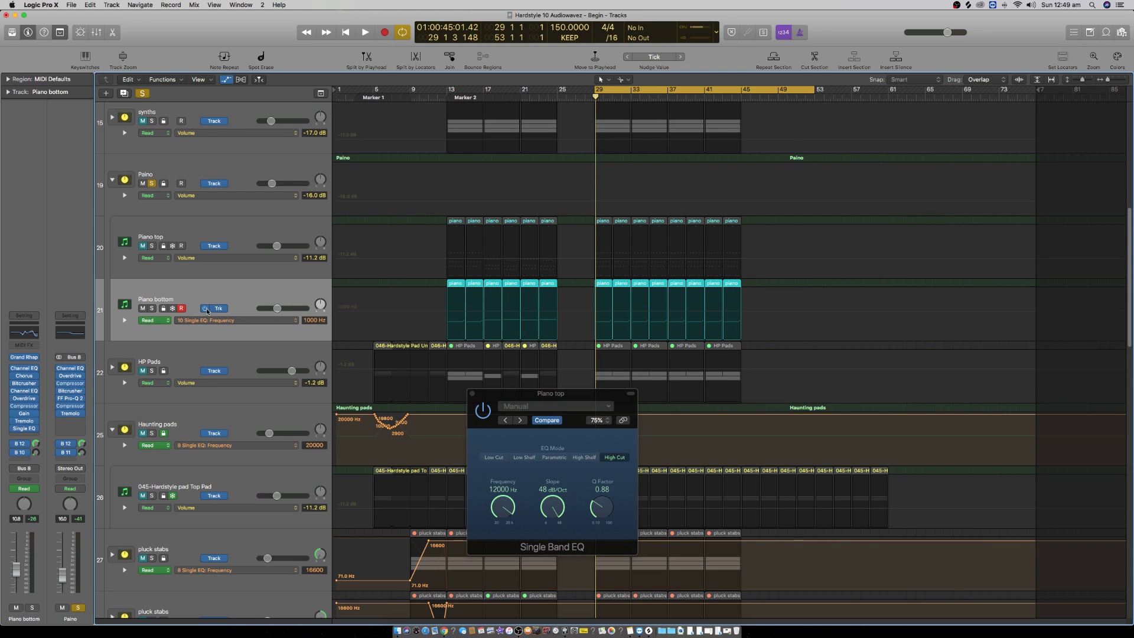
Step: Switch Piano bottom's automation mode to Touch and reopen its Single Band EQ
left_click(167, 323)
left_click(159, 327)
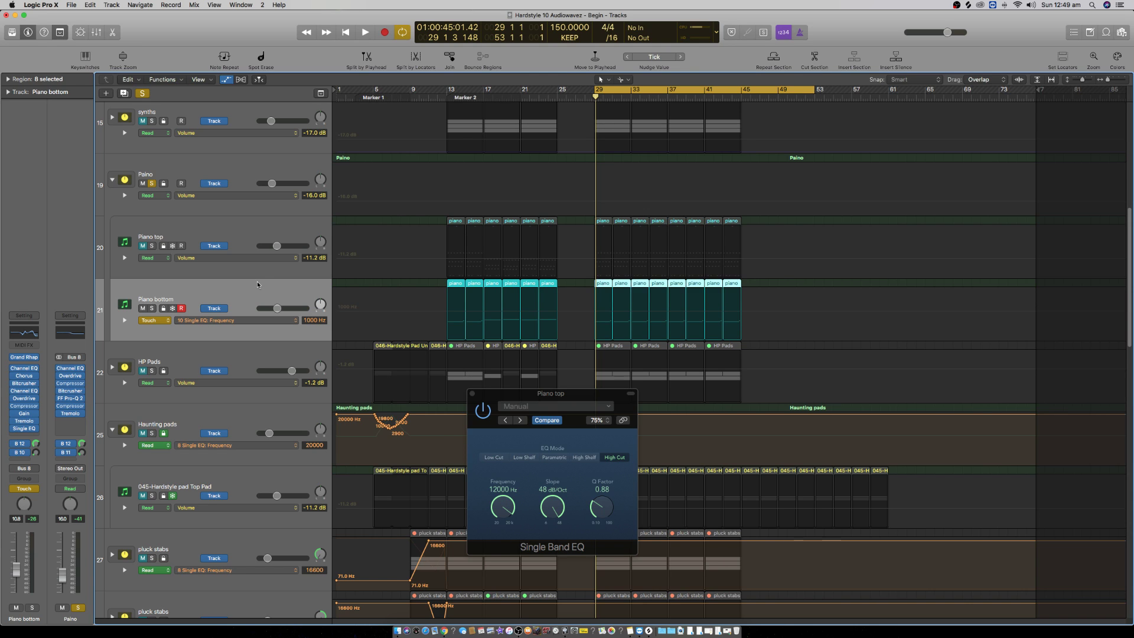
left_click(24, 429)
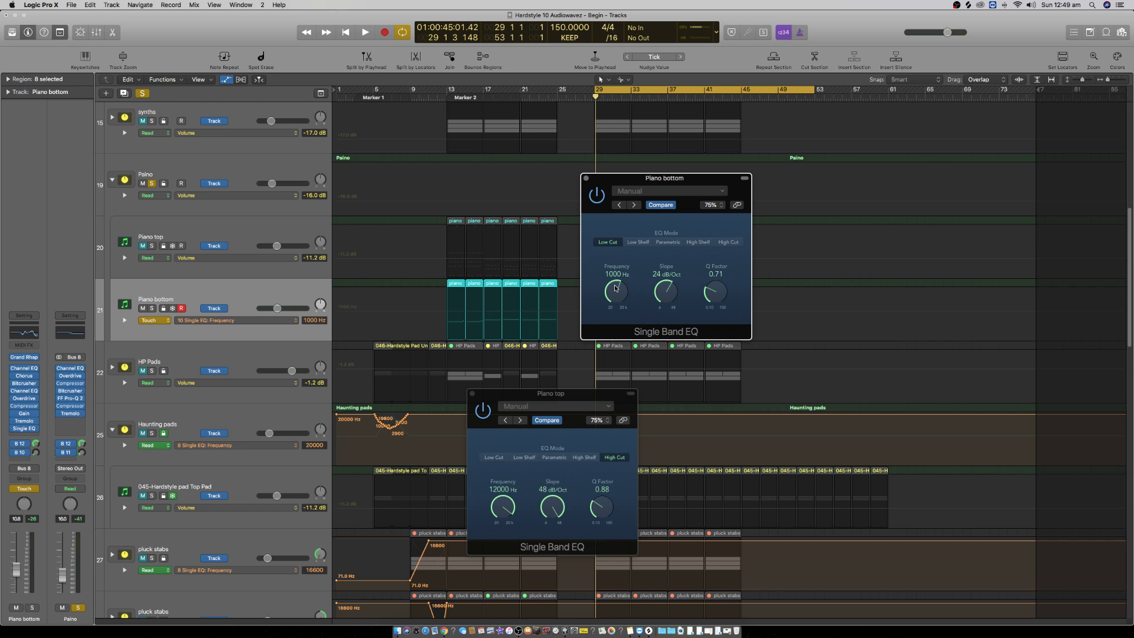
Step: Record a low-cut frequency sweep on Piano bottom from 1000 Hz down to 20 Hz starting at bar 29, and close the EQ window
key("space")
left_click_drag(616, 287, 603, 346)
key("space")
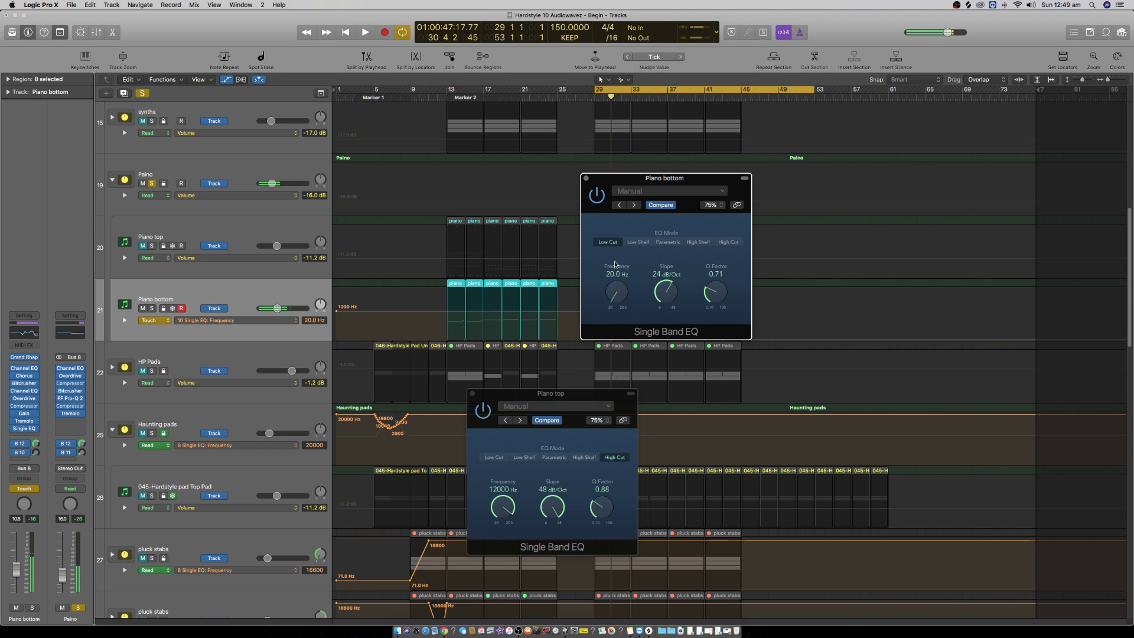
left_click(587, 179)
Step: Return Piano bottom's automation mode to Read and bring the recorded frequency points at bar 29 into close view
scroll(618, 336, "up", 6)
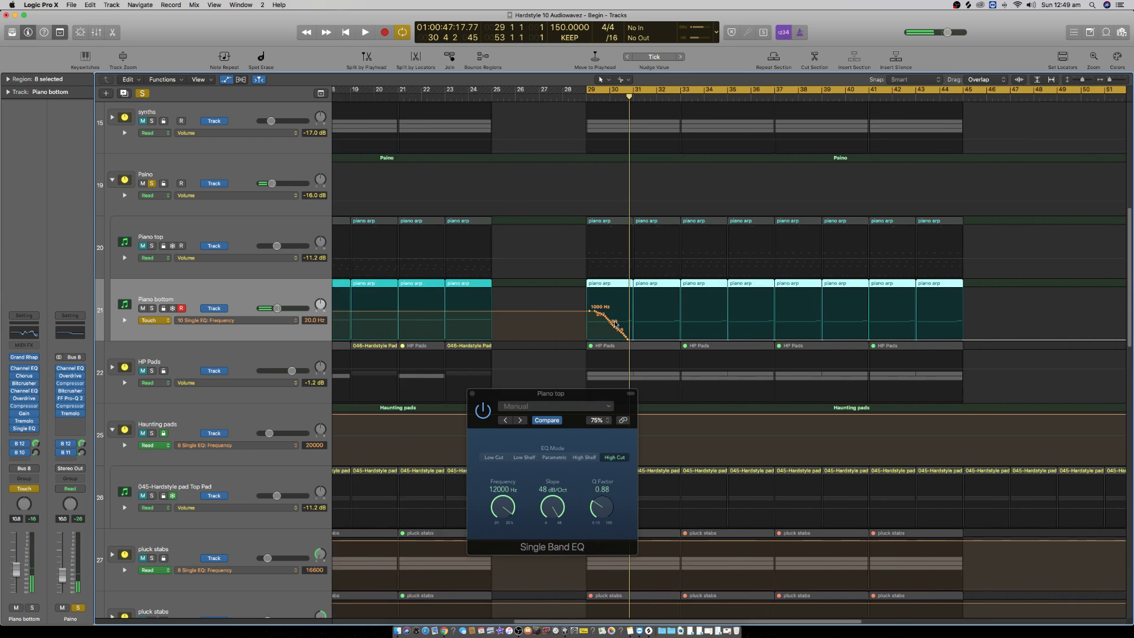
left_click_drag(619, 341, 614, 340)
left_click(154, 320)
left_click(147, 311)
scroll(597, 333, "down", 1)
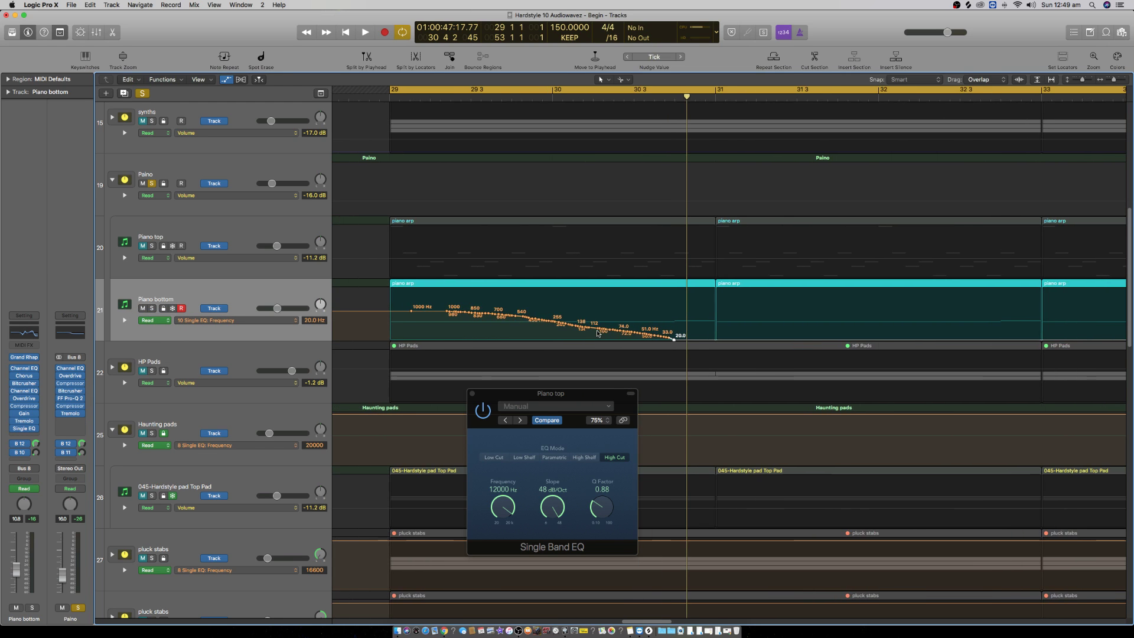
Step: Replace the recorded points with a straight frequency ramp from 1000 Hz at bar 29 to 20 Hz midway through bar 30, and play it
left_click(390, 311)
left_click_drag(390, 312, 674, 311)
left_click(674, 312)
key("space")
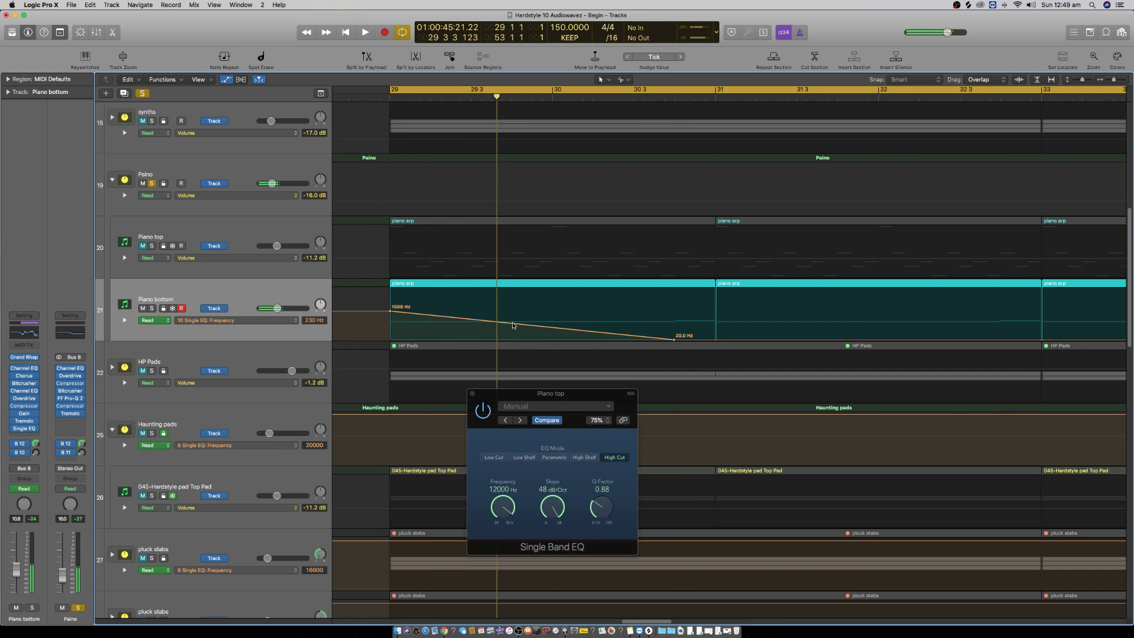
Step: Bend the Piano bottom frequency ramp upward into a convex curve with the Automation Curve tool, cancelling any region split, and audition it
key("t")
left_click(547, 450)
left_click(521, 325)
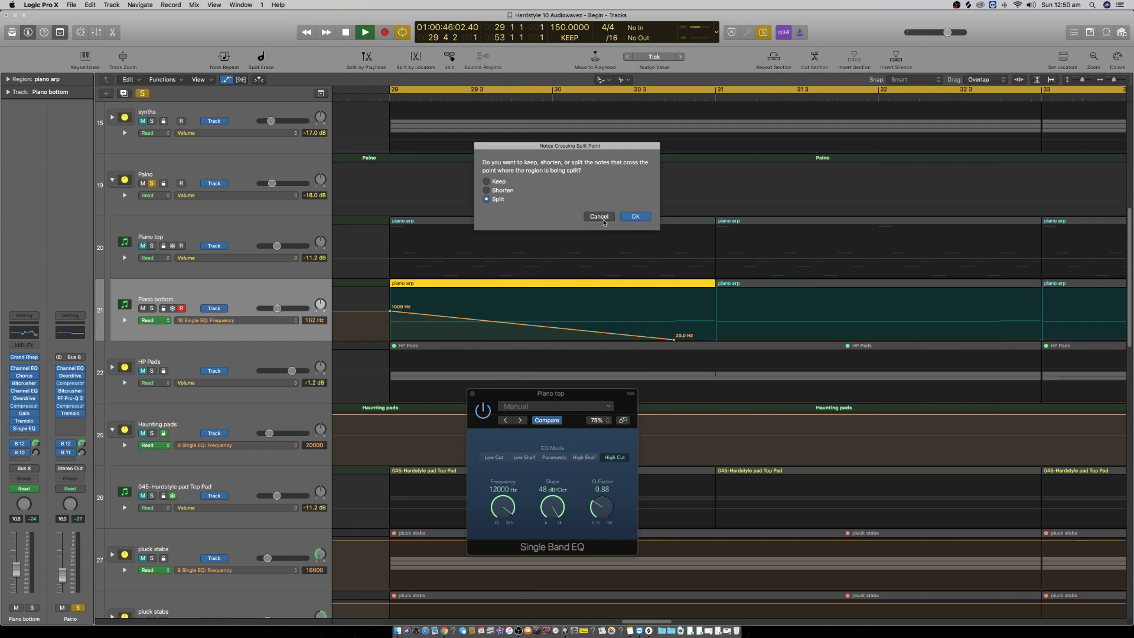
left_click(602, 219)
left_click_drag(530, 325, 539, 315)
key("space")
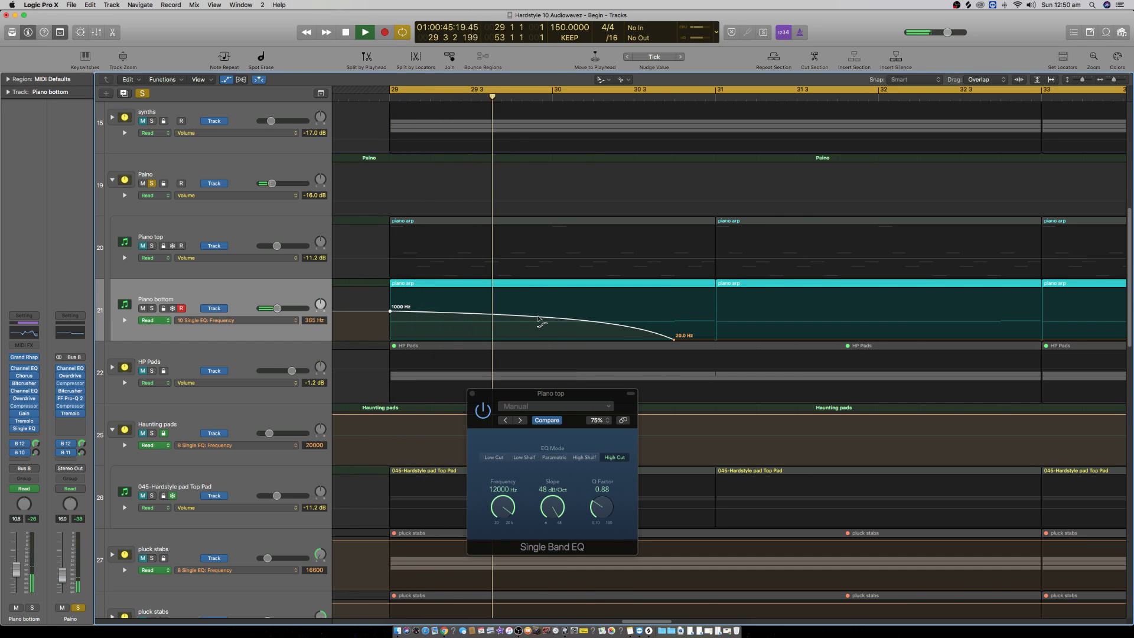
Step: Stop playback, then select the Piano top track and hide the automation lanes
key("space")
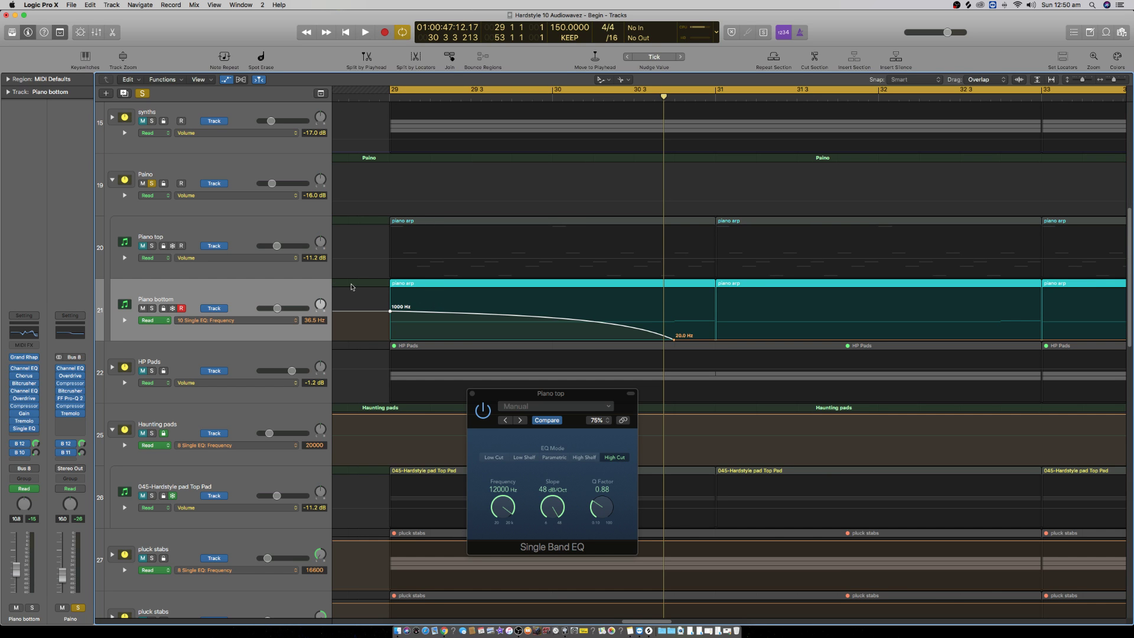
key("super+Left")
key("super+Left")
key("super+Left")
key("super+Left")
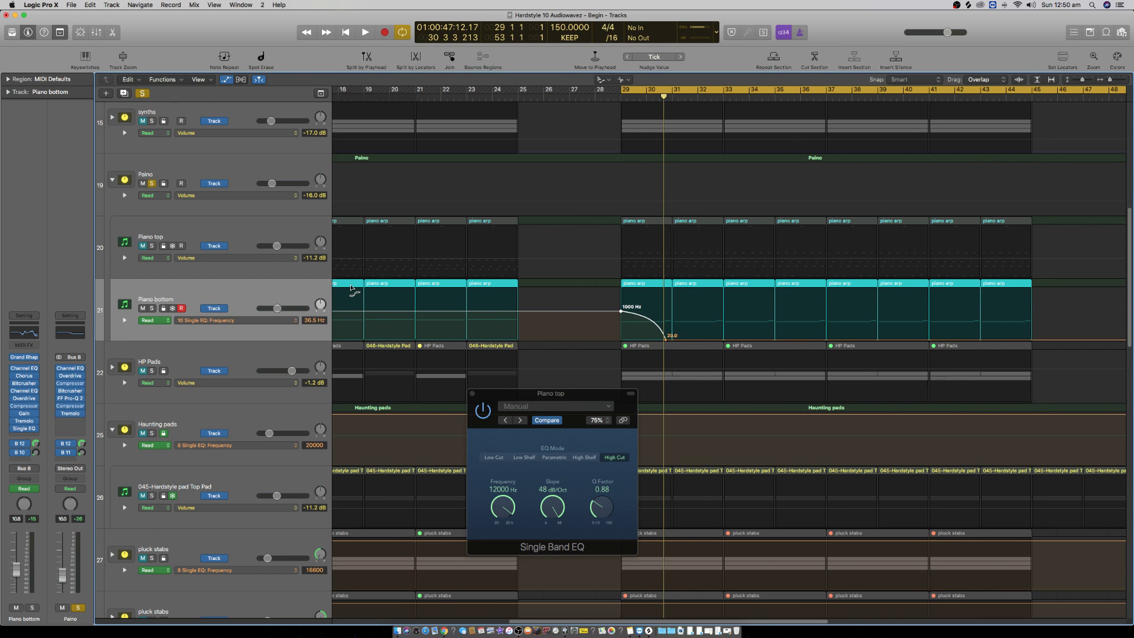
key("super+Up")
key("super+Up")
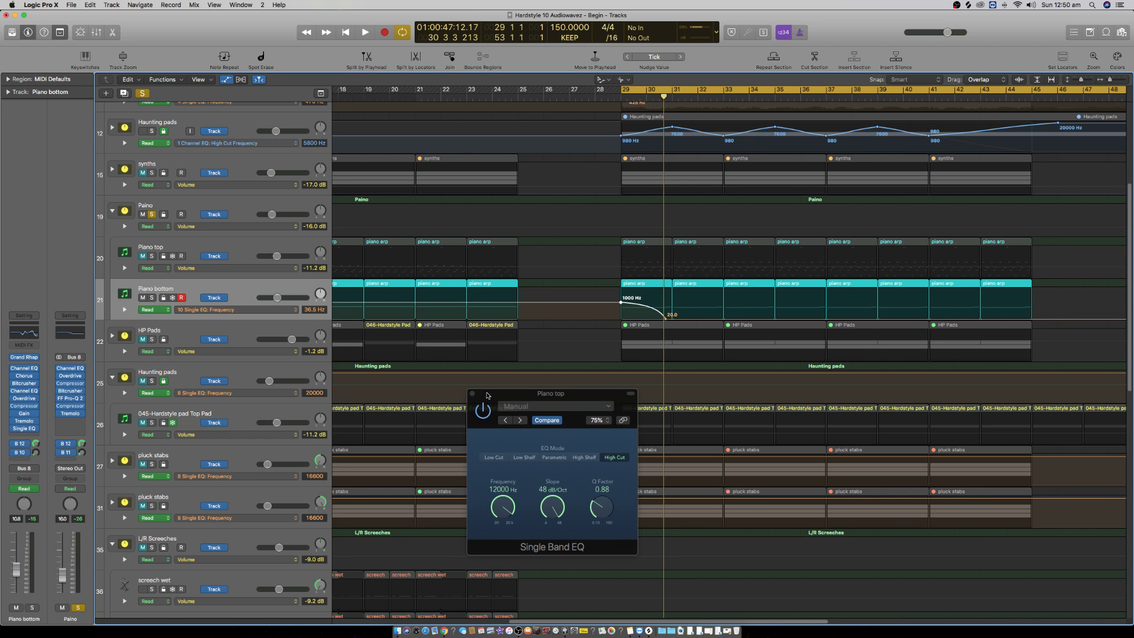
left_click(221, 239)
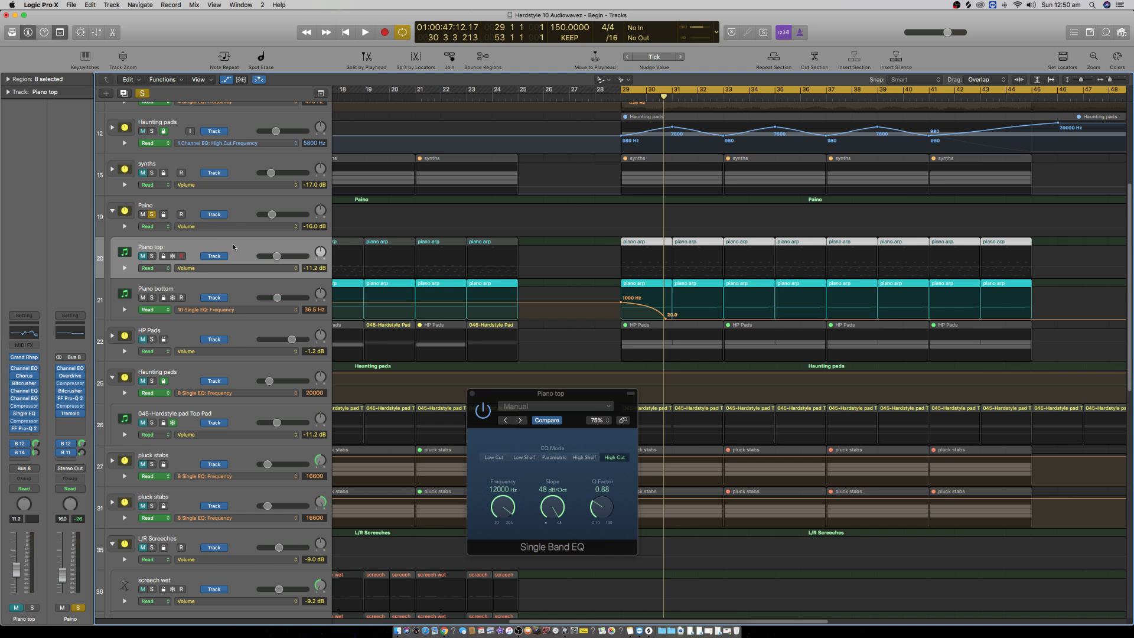
left_click(226, 79)
Step: Copy the eight Piano bottom regions from bar 29 so they continue from bar 45 to bar 61, and extend the cycle range to bar 61
scroll(635, 296, "up", 1)
key("super+Up")
key("super+Left")
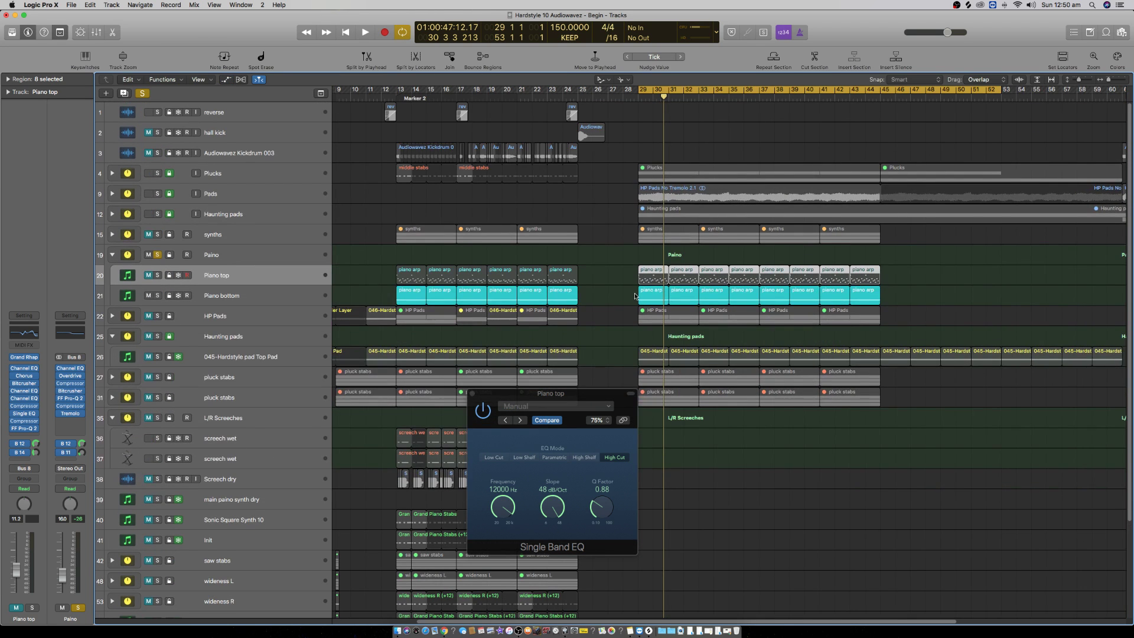
key("super+Left")
key("super+Down")
key("super+Down")
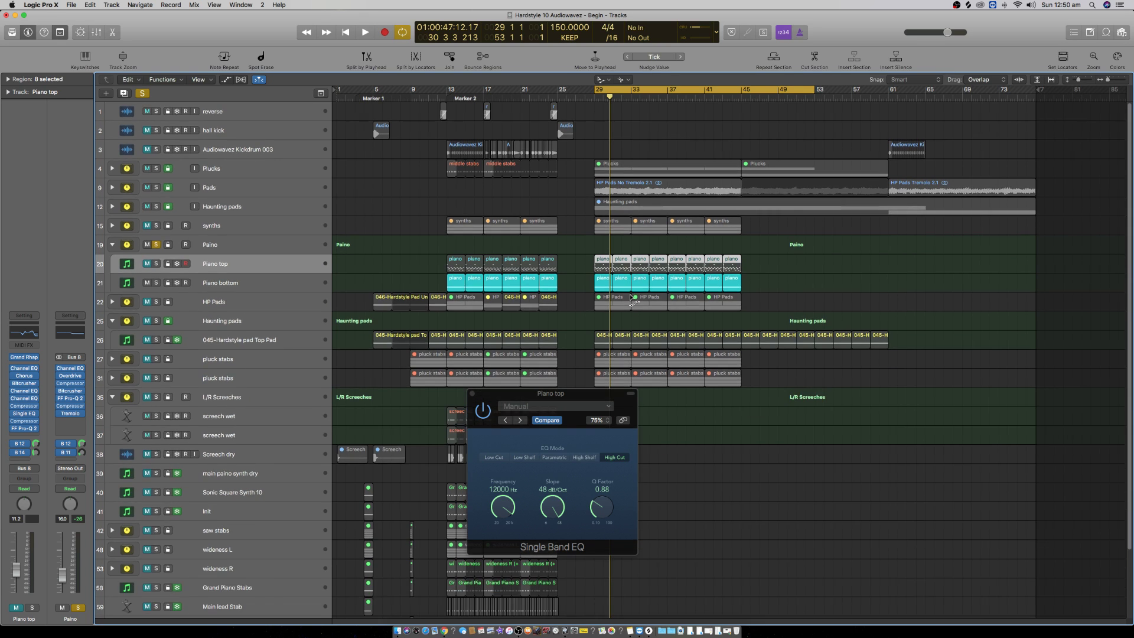
left_click_drag(769, 297, 681, 298)
left_click(678, 297, "super")
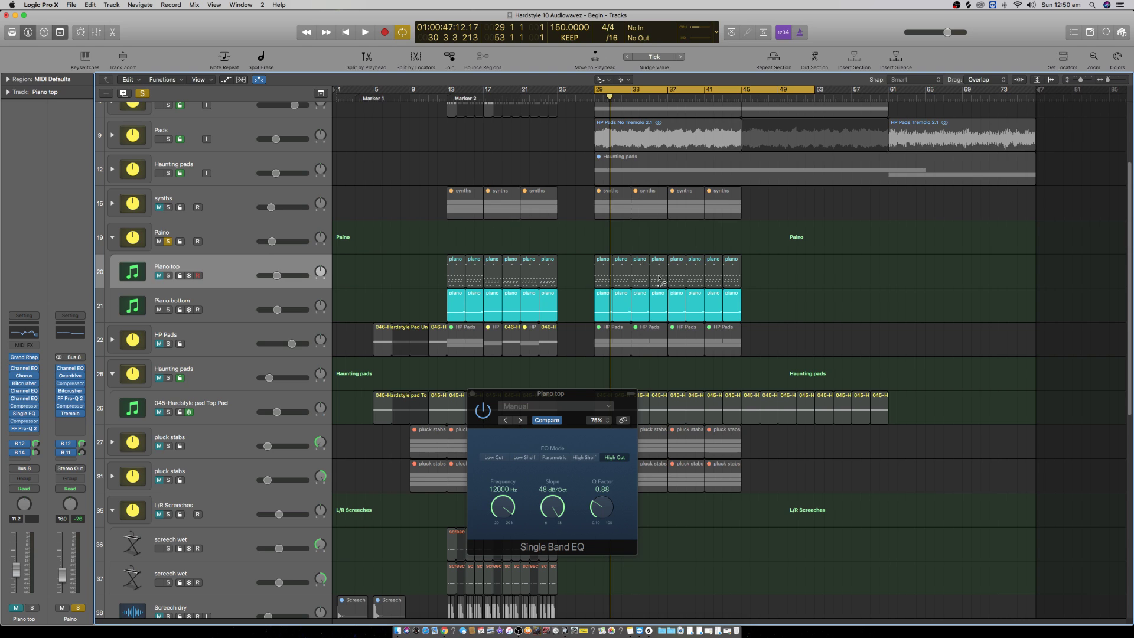
key("t")
left_click(713, 301)
left_click_drag(775, 304, 822, 302)
left_click_drag(813, 89, 888, 89)
Step: Solo Piano bottom, select the Paino stack and bounce the bar 29 to 61 section to a file named Piano Bottom
left_click(229, 296)
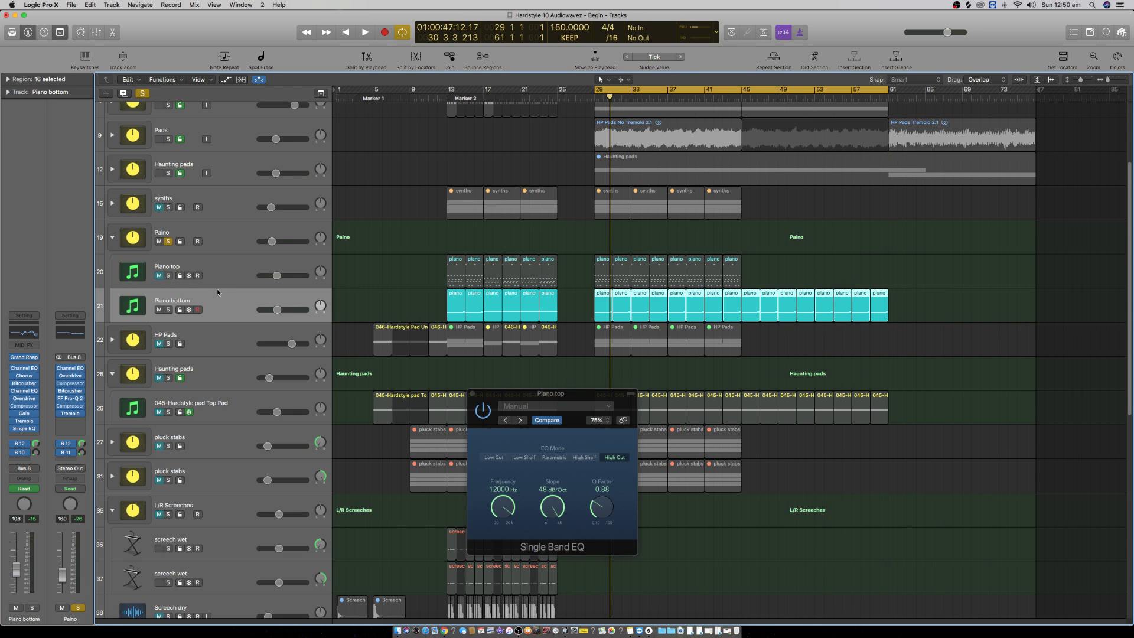
left_click(168, 310)
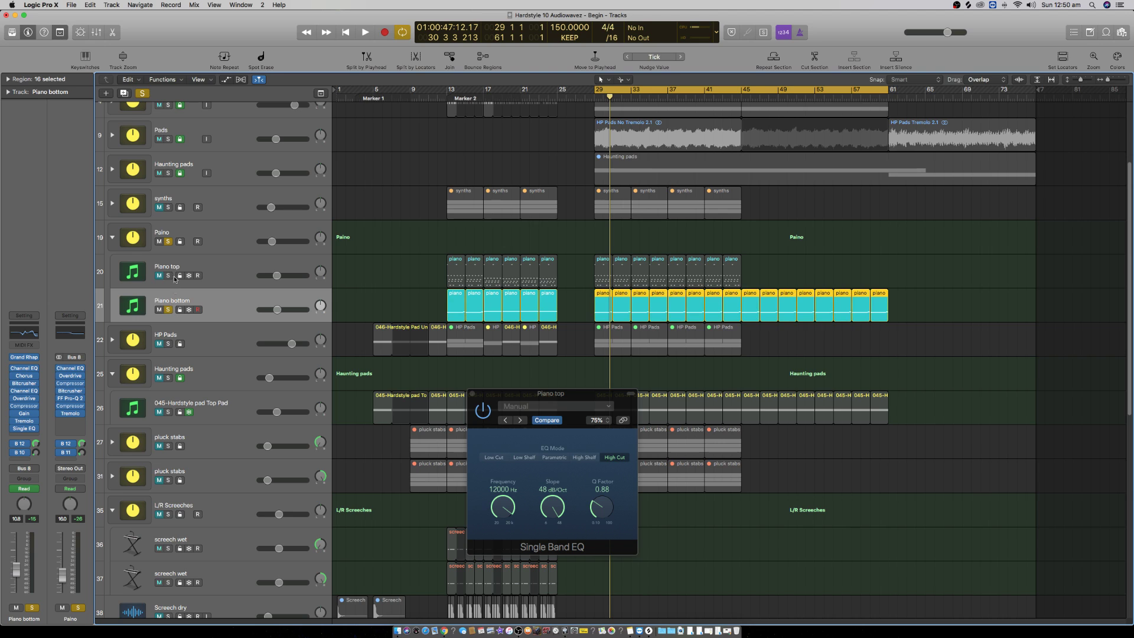
left_click(181, 231)
left_click(60, 329, "alt")
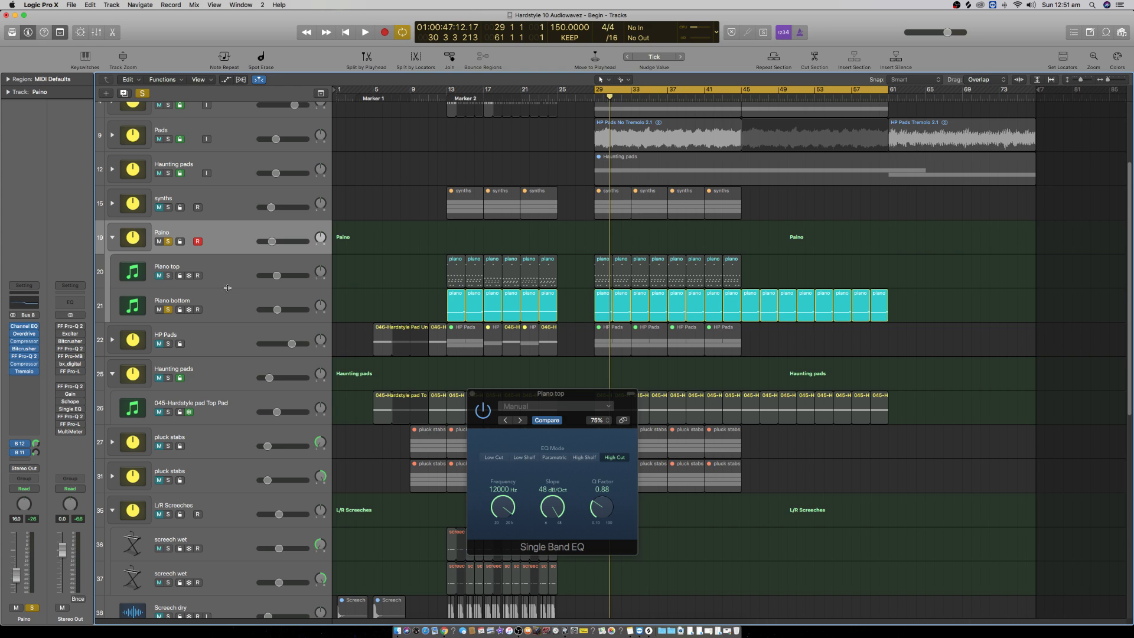
left_click(71, 5)
mouse_move(142, 202)
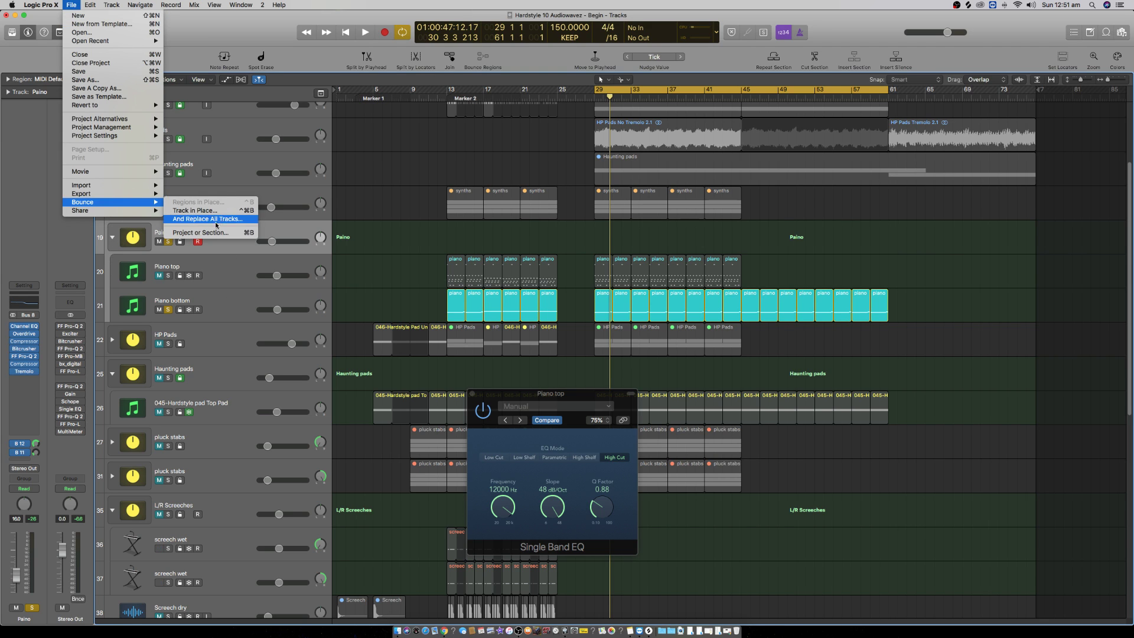
left_click(212, 232)
key("Return")
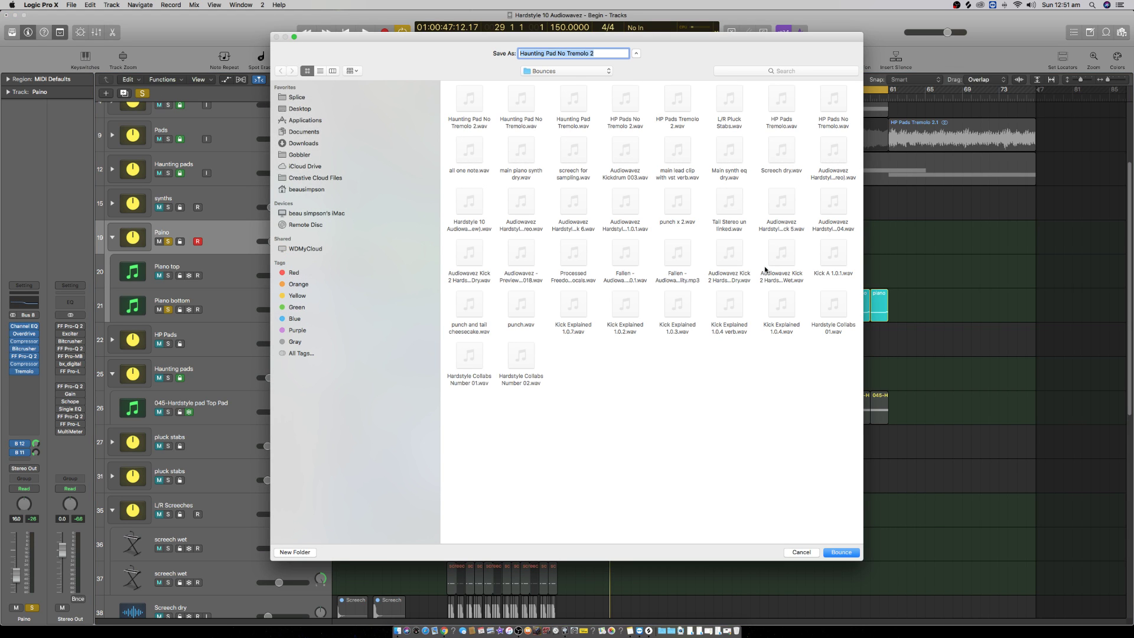
type("Piano Bot")
left_click(840, 553)
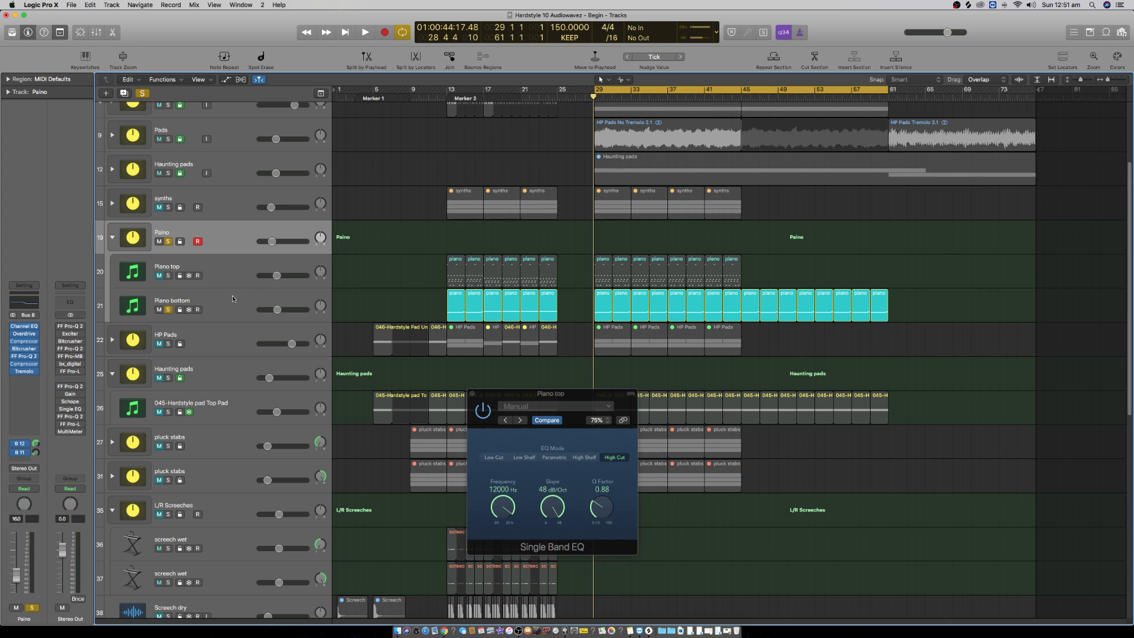
Step: Freeze and mute Piano bottom with its solo off, and unmute and solo Piano top instead
left_click(171, 317)
left_click(189, 311)
left_click(170, 311)
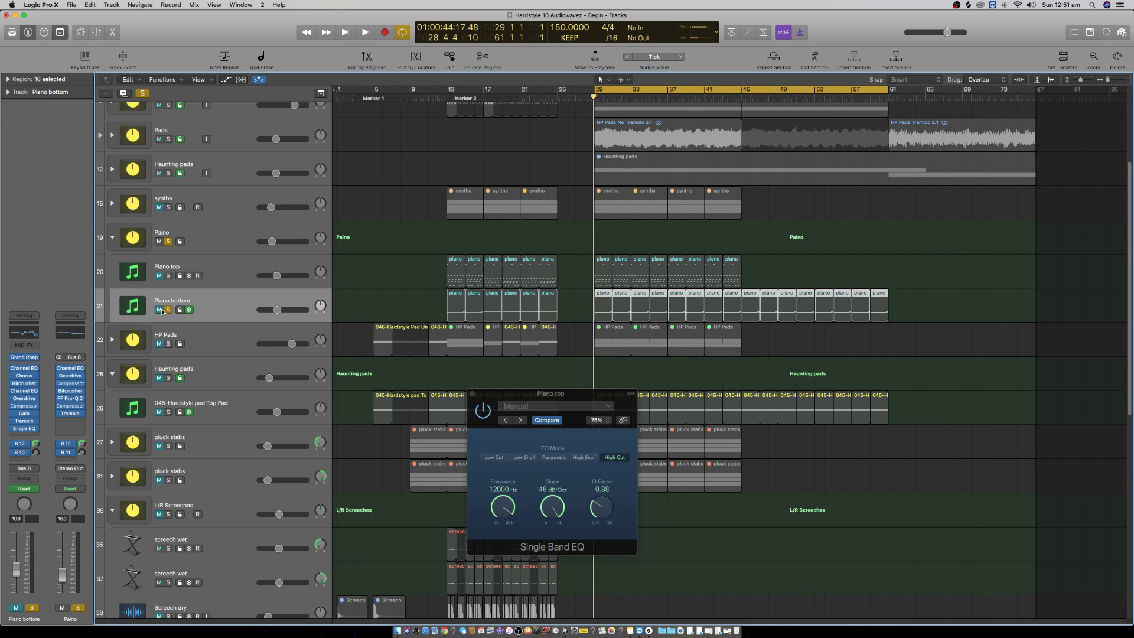
left_click(168, 276)
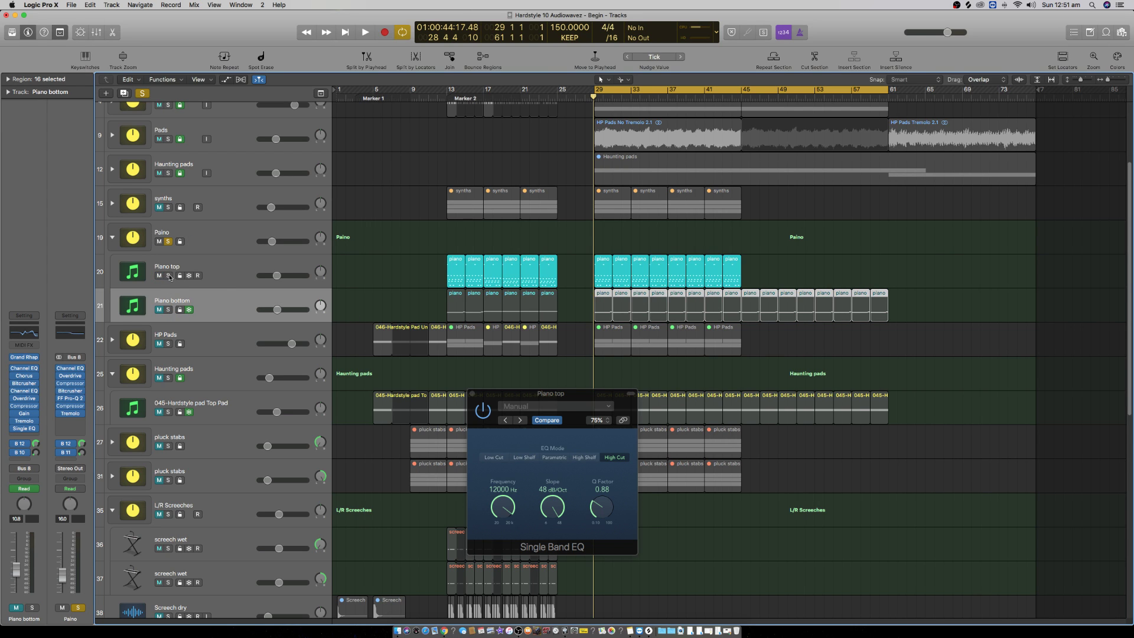
left_click(201, 268)
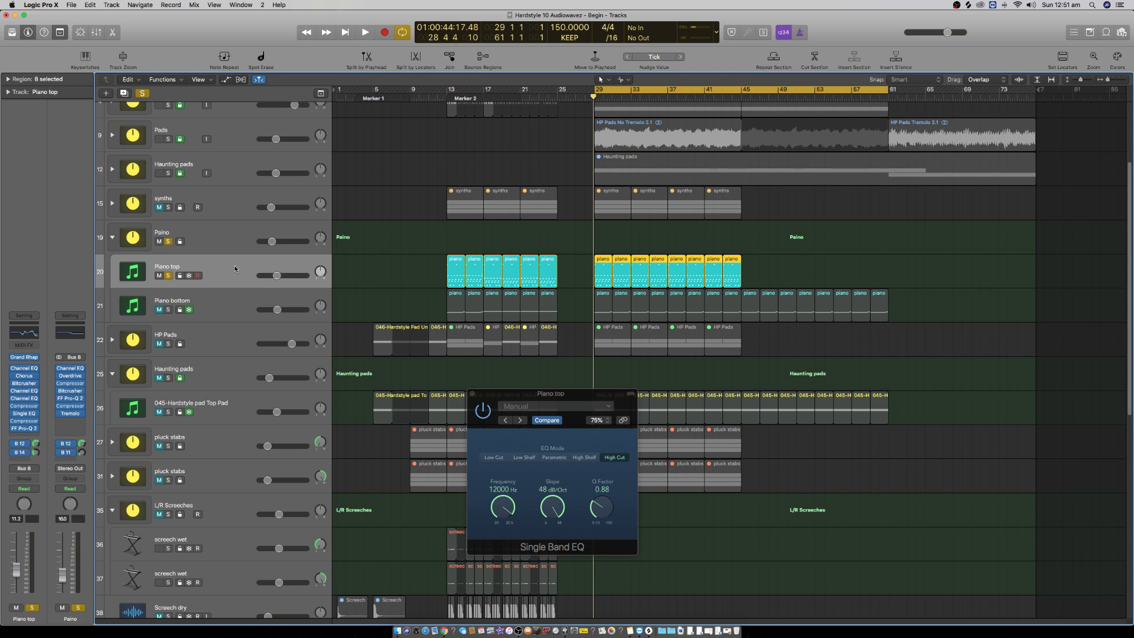
left_click(813, 266)
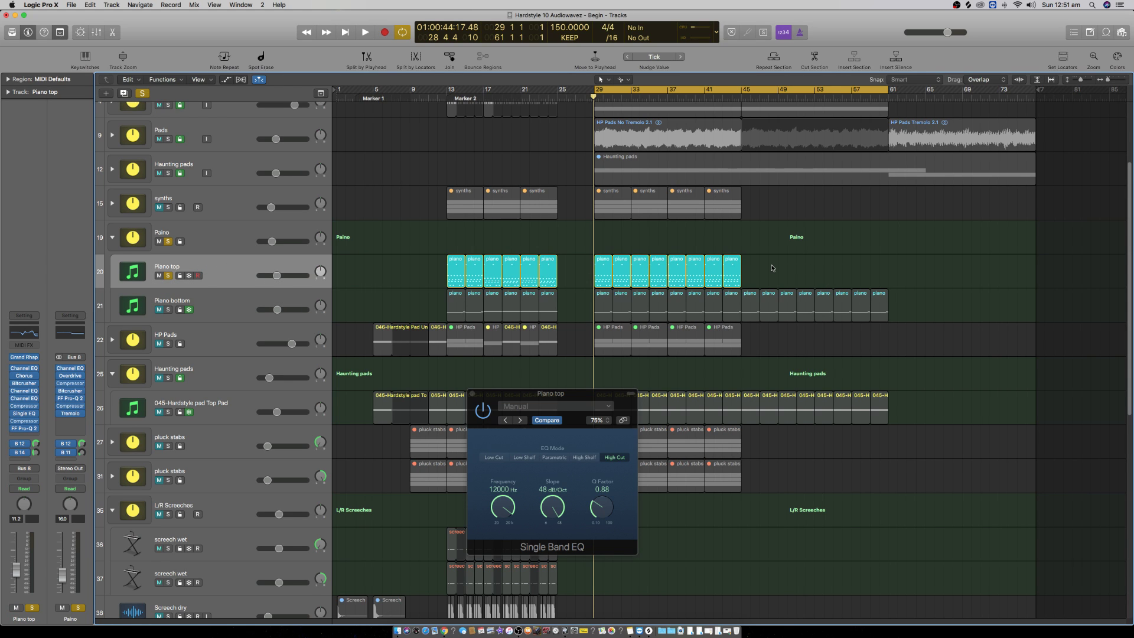
Step: Audition the soloed Piano top track from bar 29 and stop playback
key("space")
left_click(247, 271)
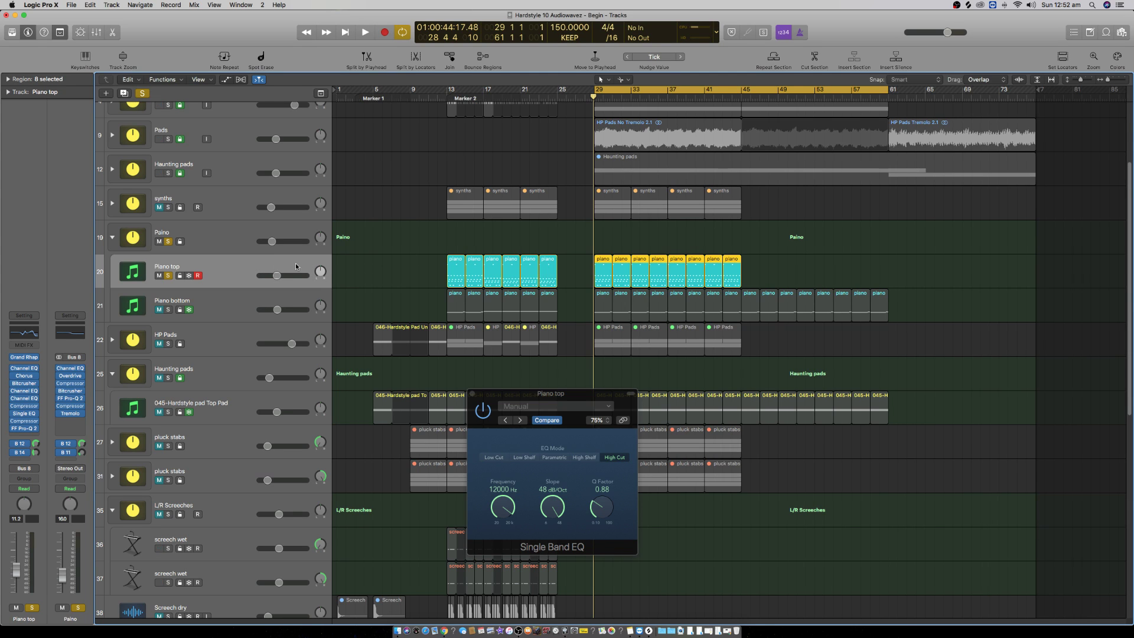
key("space")
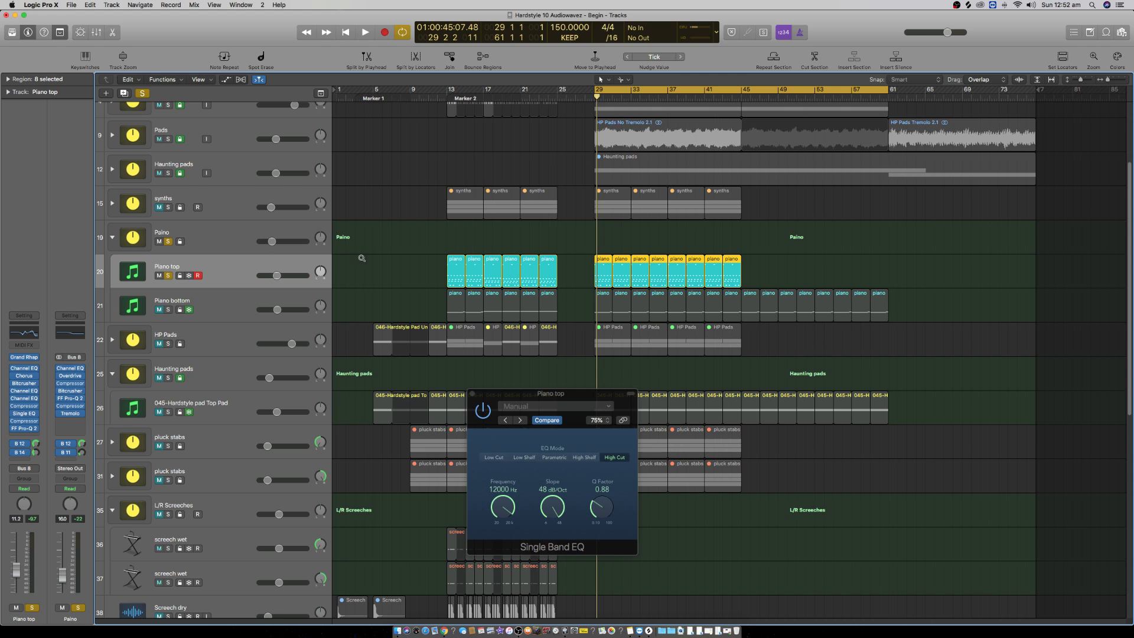
Step: Set Piano top's automation mode to Touch and show the automation lanes
key("super+Down")
key("super+Up")
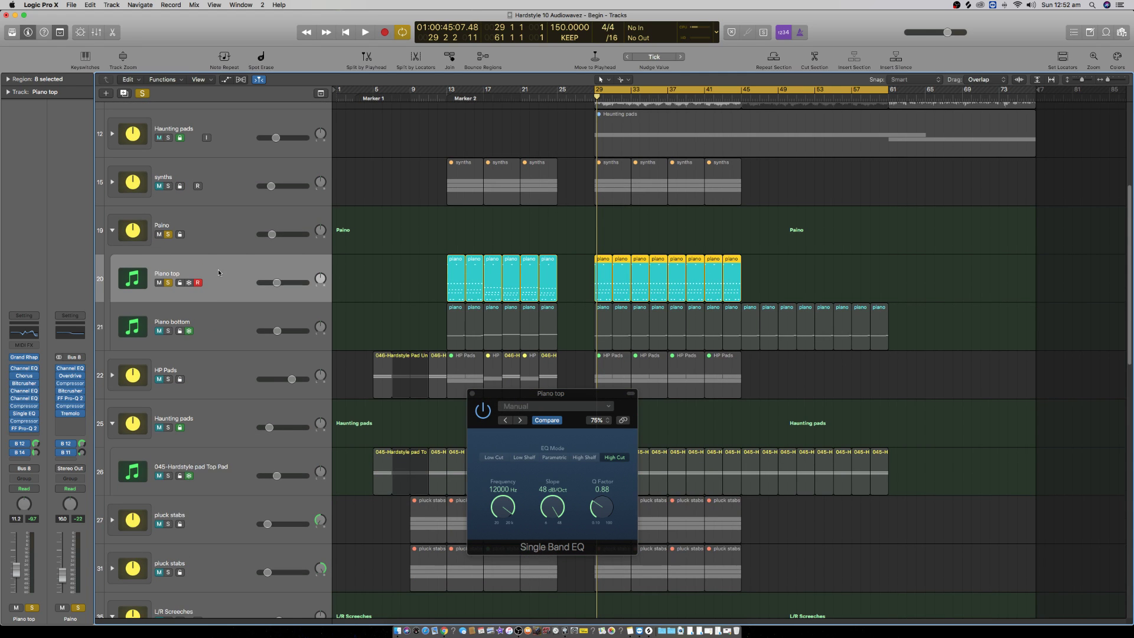
left_click(31, 489)
left_click(22, 495)
left_click(226, 79)
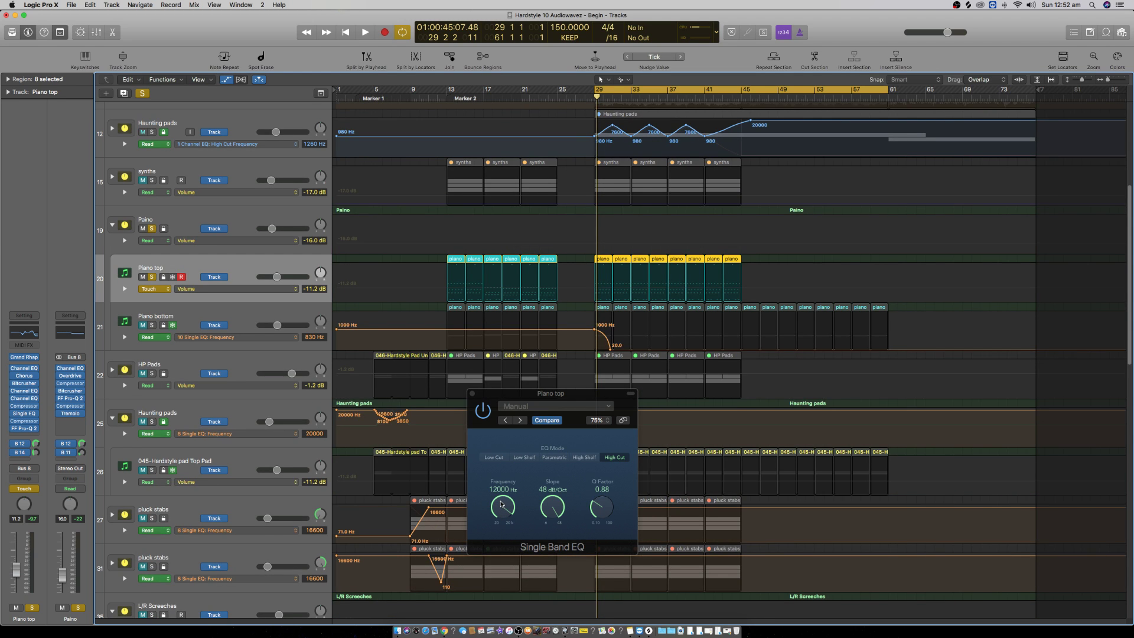
Step: Record a high-cut frequency sweep on Piano top from 12000 Hz to about 3250 Hz and back to 12000 Hz, then return its automation to Read
key("space")
left_click_drag(501, 504, 501, 528)
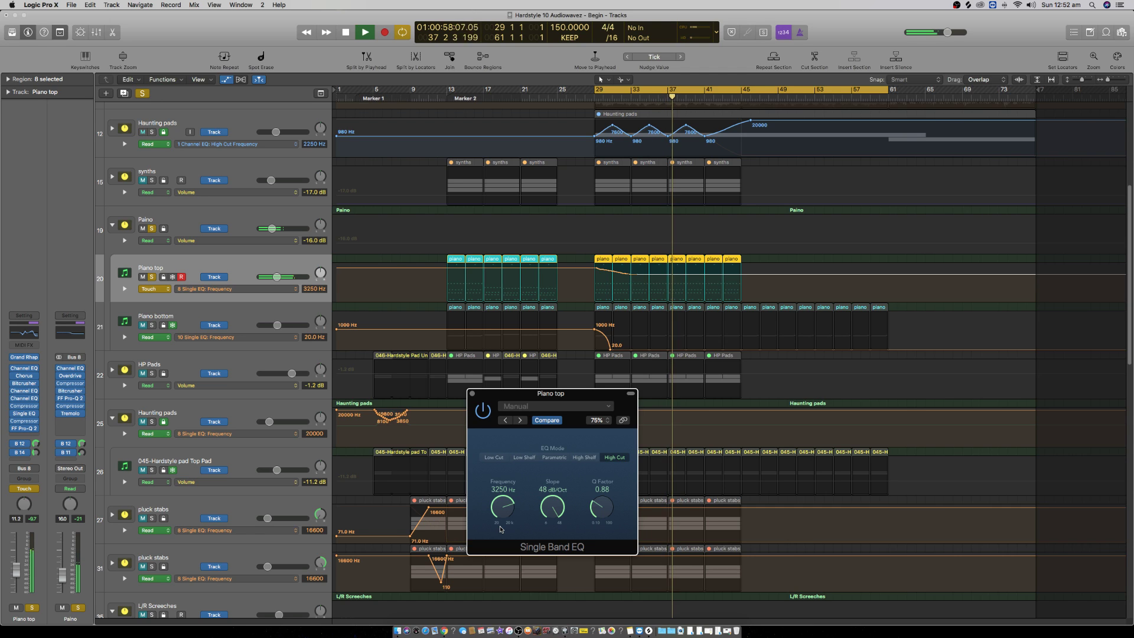
left_click_drag(500, 530, 501, 503)
key("space")
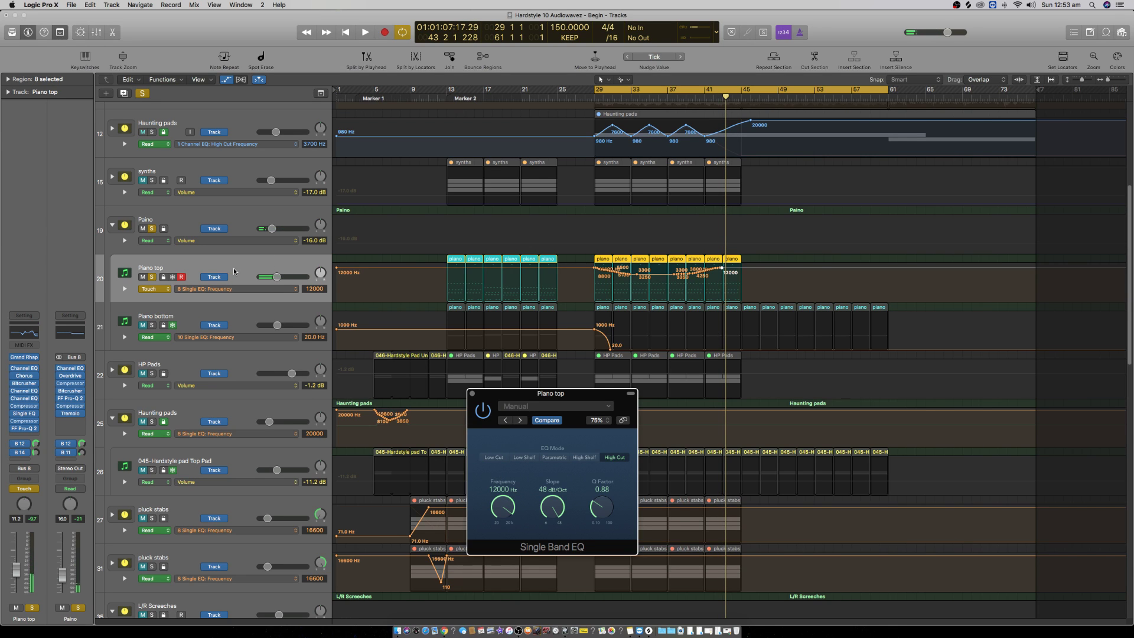
left_click(145, 289)
left_click(149, 280)
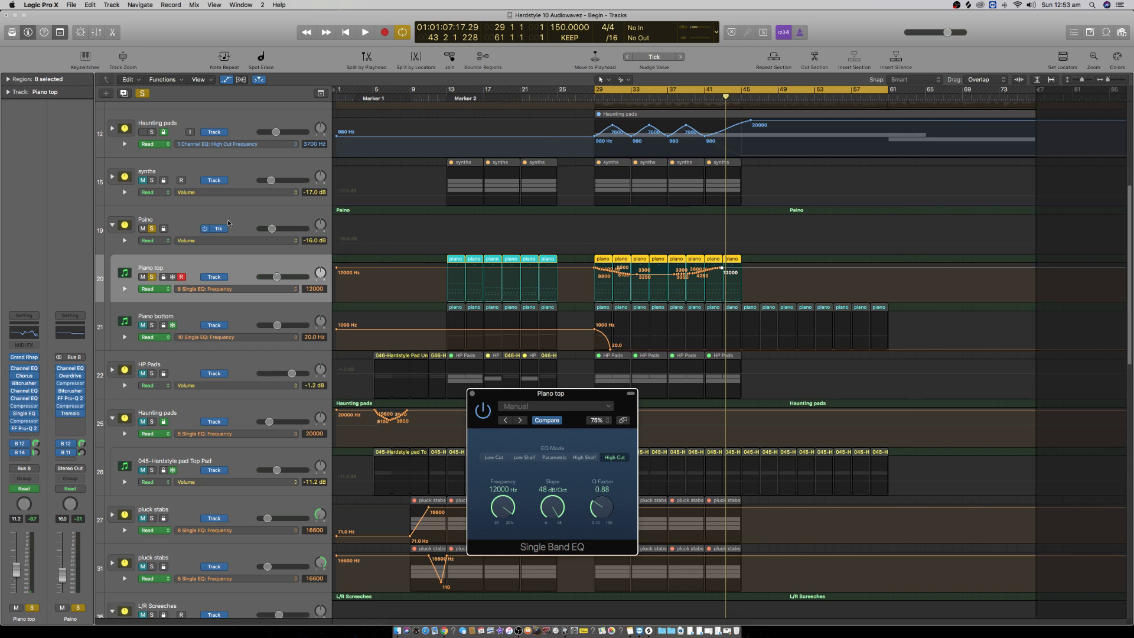
Step: Select the Paino stack and bounce the bar 29 to 61 section as "Piano Top From 12k to 3300hz to 12k"
left_click(226, 210)
left_click(71, 5)
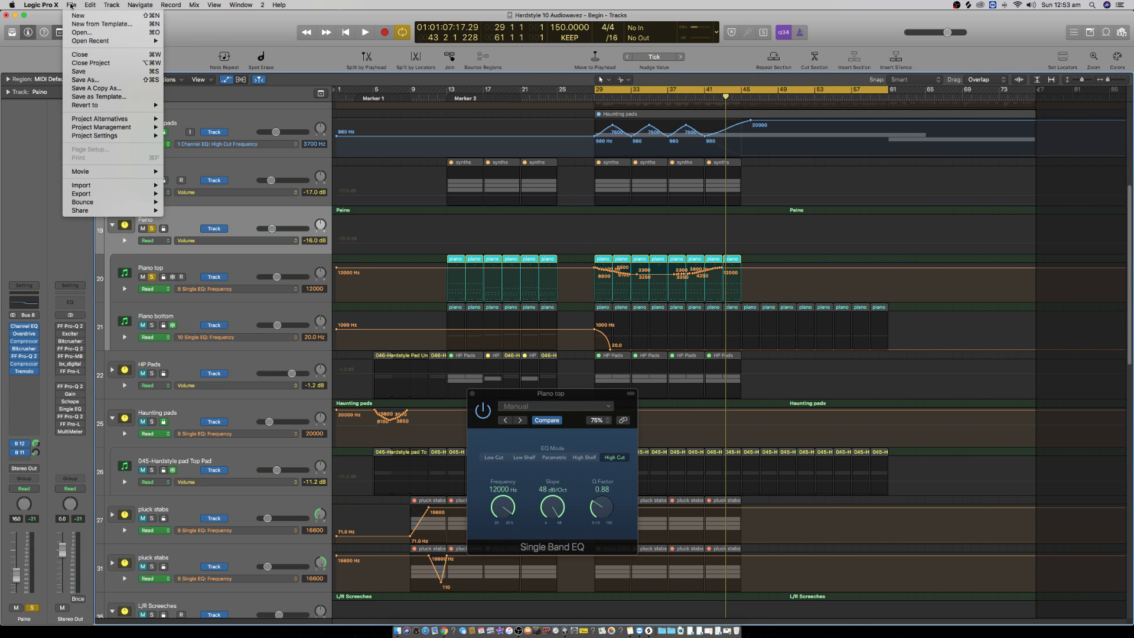
mouse_move(83, 202)
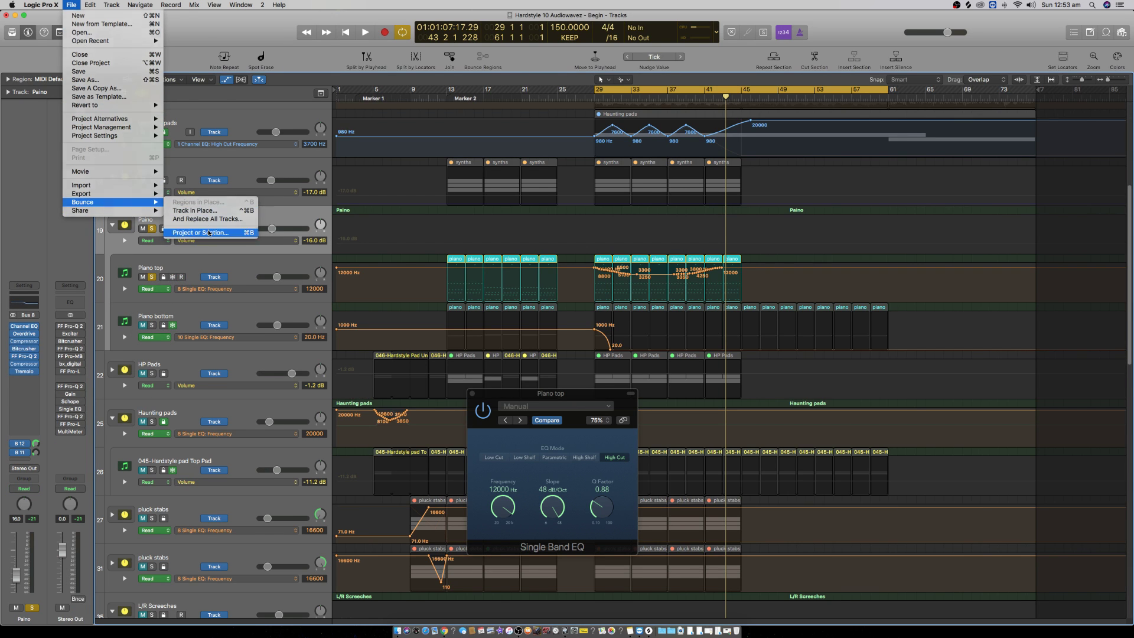
left_click(198, 210)
left_click(699, 297)
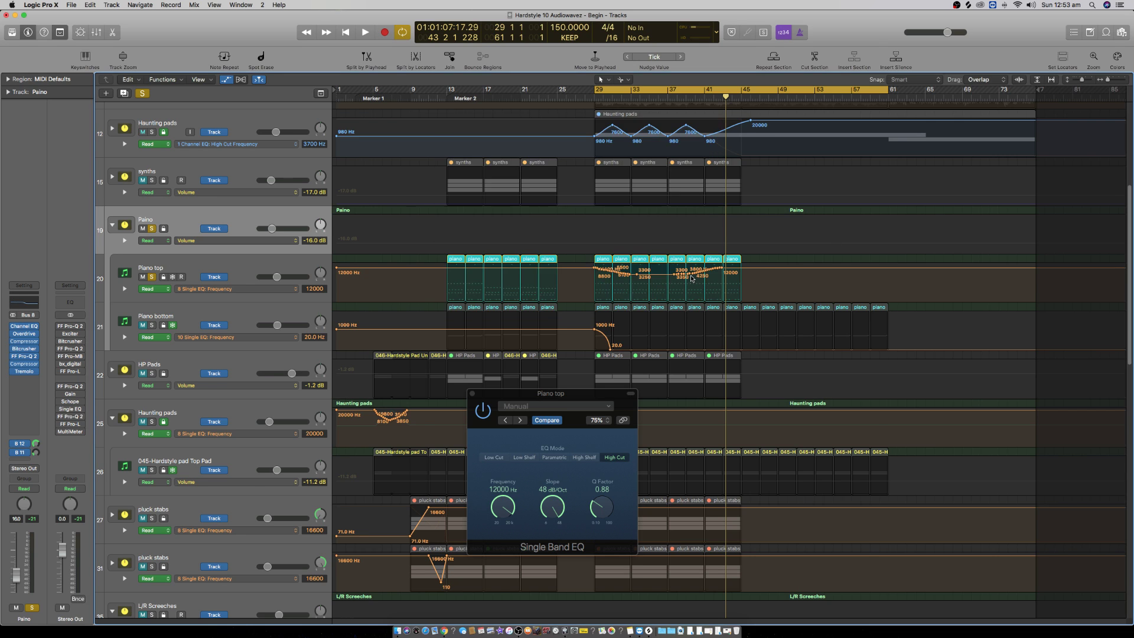
key("Right")
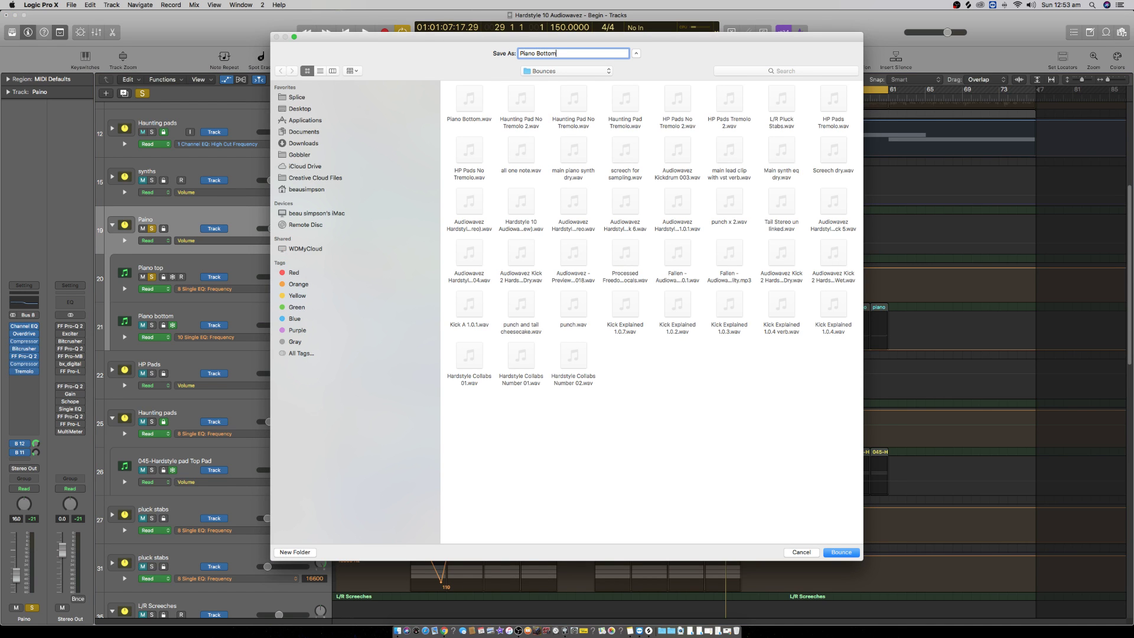
type("Top")
type("From 12k to 3300hz to 12k")
left_click(840, 553)
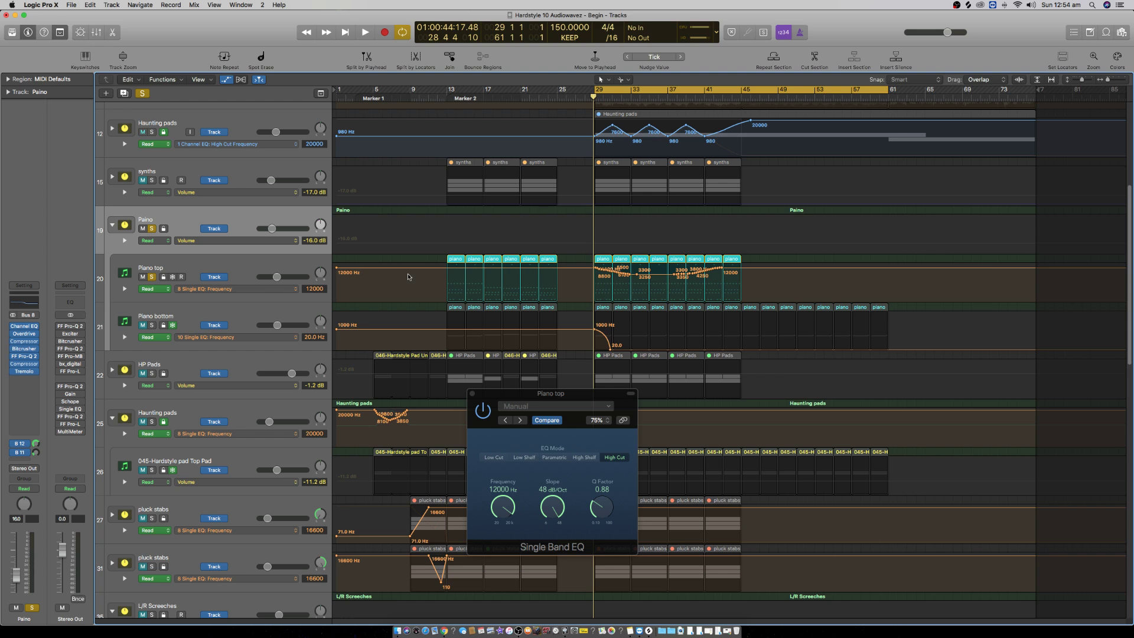
Step: Hide the automation lanes, create four audio tracks below Piano bottom and select the first of them
key("a")
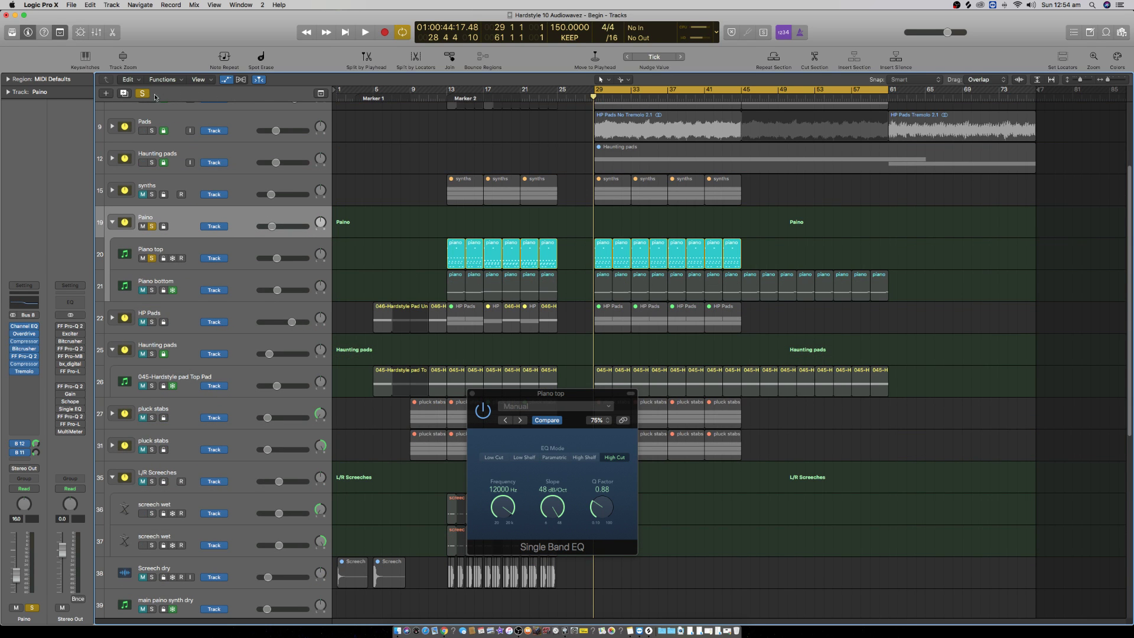
left_click(107, 93)
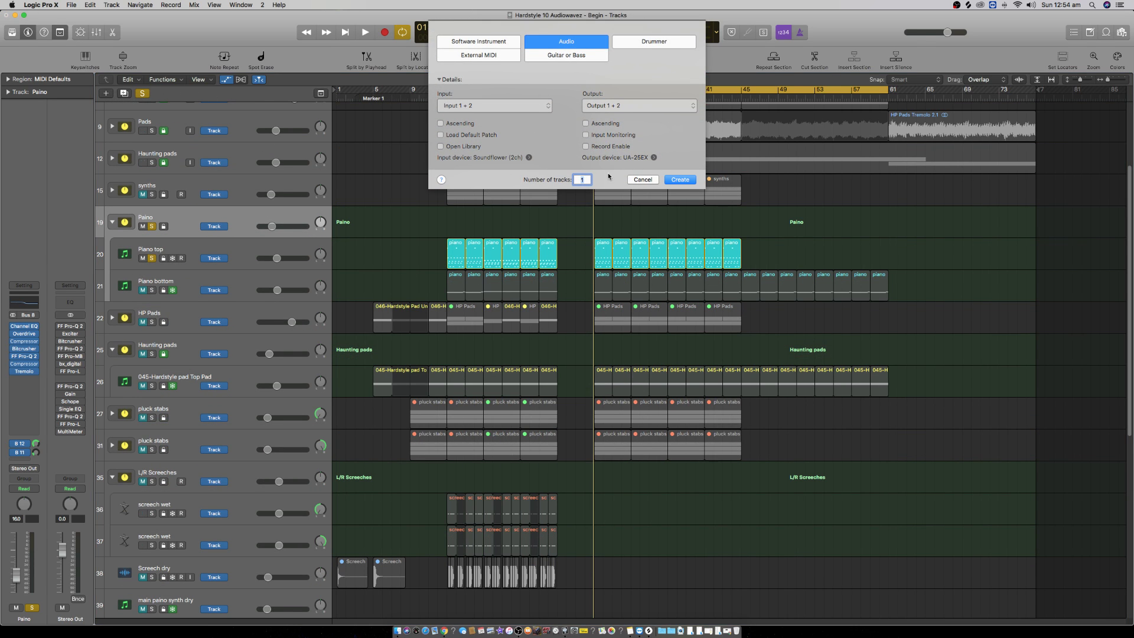
left_click(675, 181)
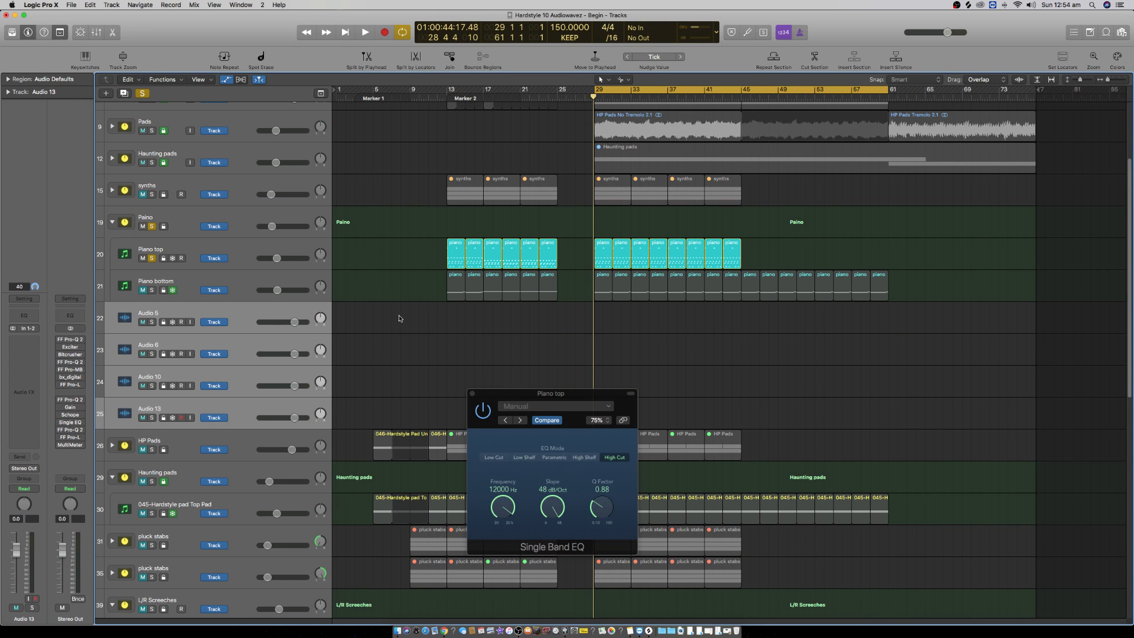
left_click(260, 312)
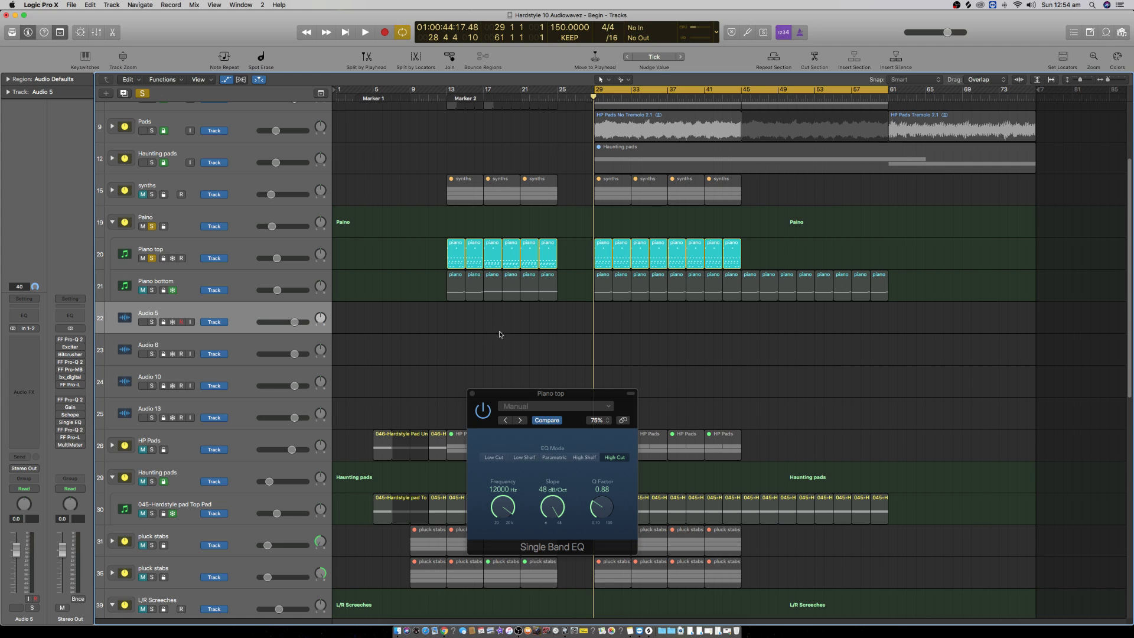
Step: Freeze and mute Piano top, and clear the solos on Piano top and the Paino stack
left_click(172, 258)
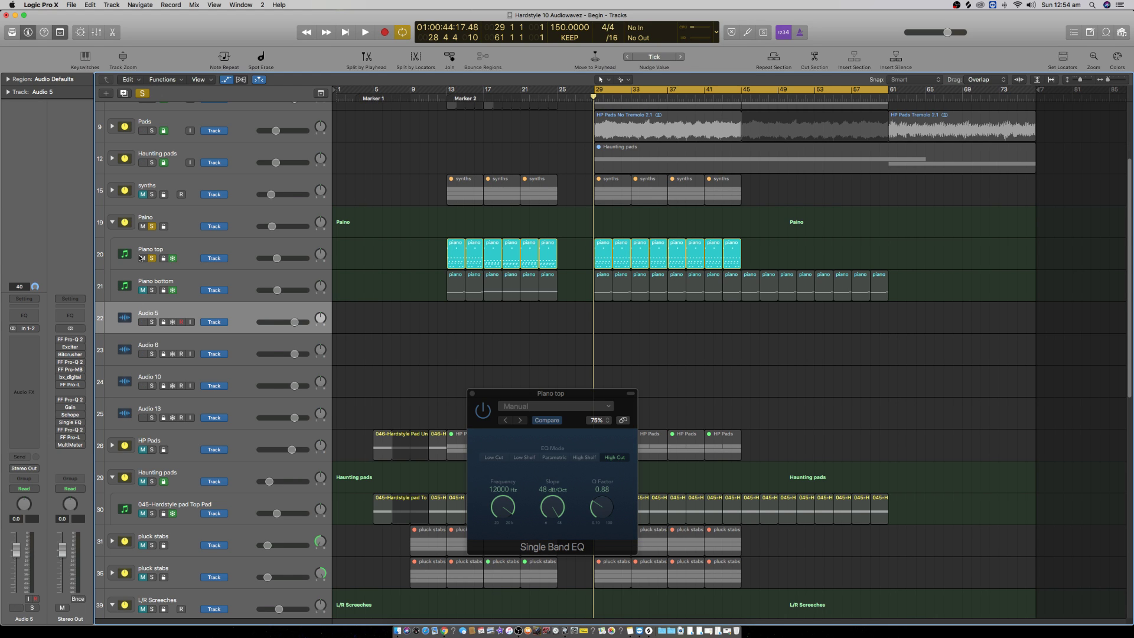
left_click(143, 258)
left_click(152, 226)
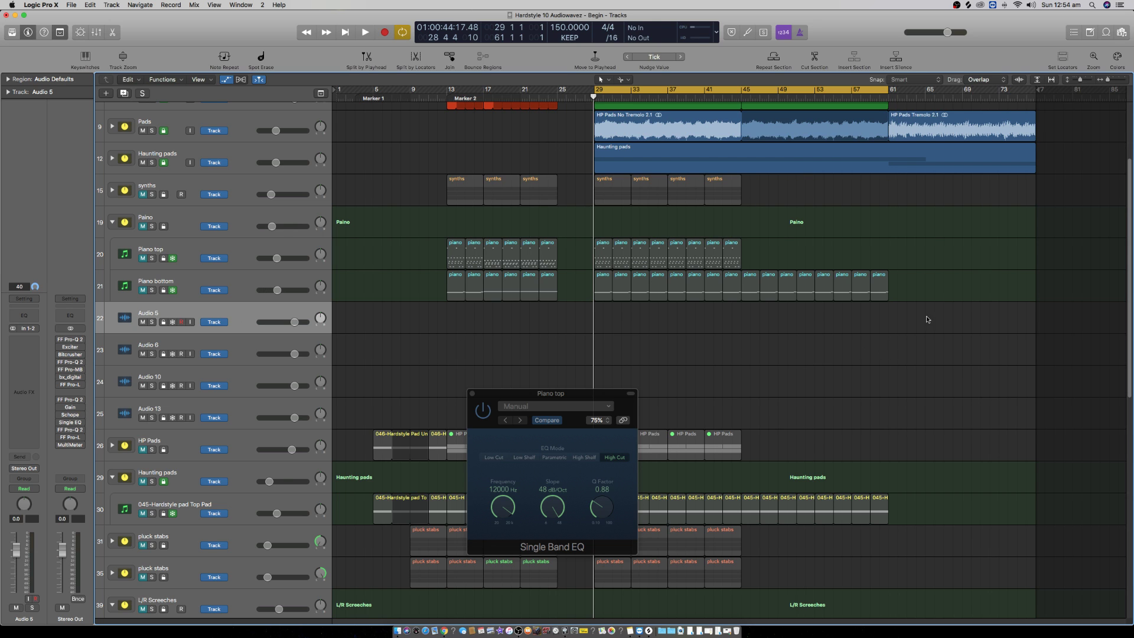
Step: Place the bounced Piano Bottom and "Piano Top From 12k to 3300hz to 12k" files at bar 29 on the first two new audio tracks
left_click(1121, 33)
left_click_drag(1129, 155, 1129, 586)
left_click_drag(980, 546, 596, 323)
left_click_drag(981, 579, 596, 342)
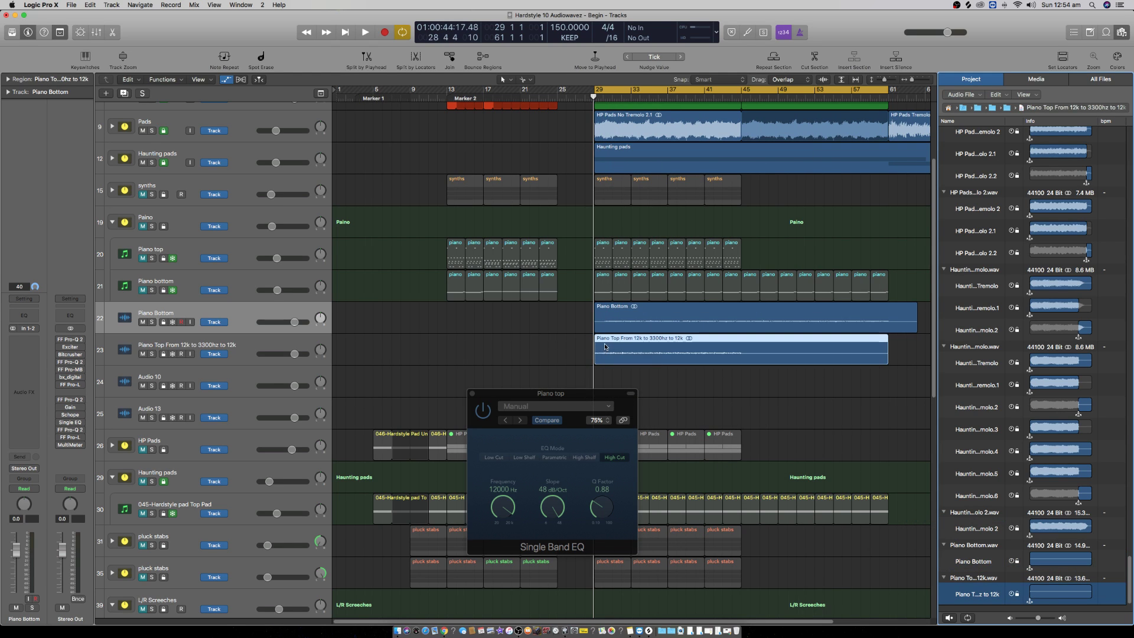
Step: Cut the bounced Piano Top audio at bar 45 and Piano Bottom at bar 61, delete the remainders and hide the project audio browser
left_click(744, 358)
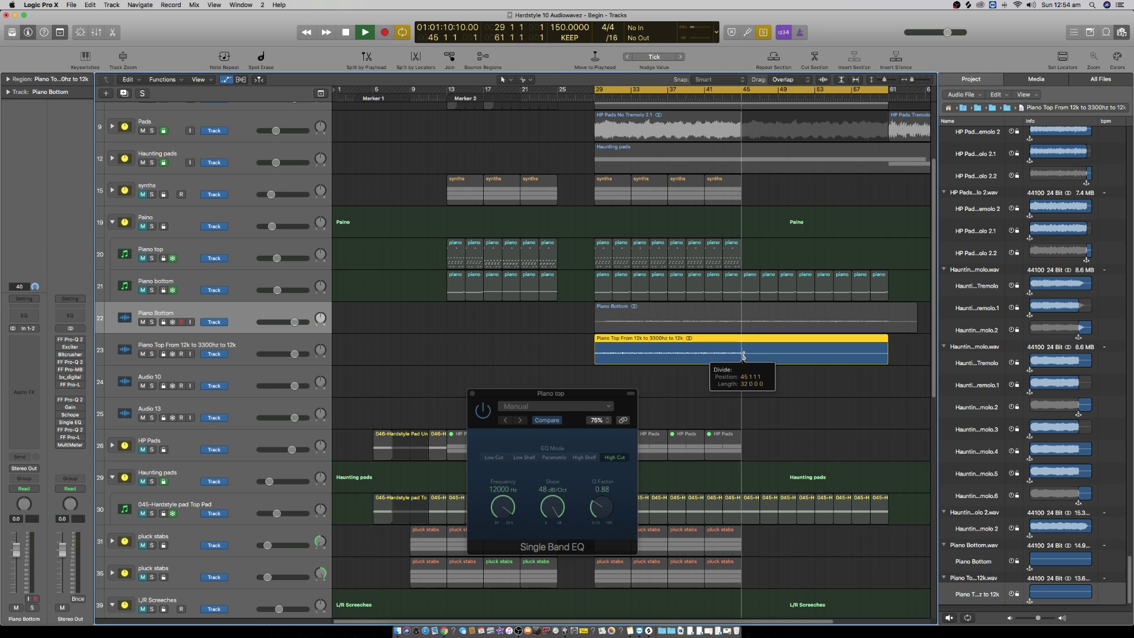
key("Delete")
left_click(891, 317)
left_click(891, 316)
key("Delete")
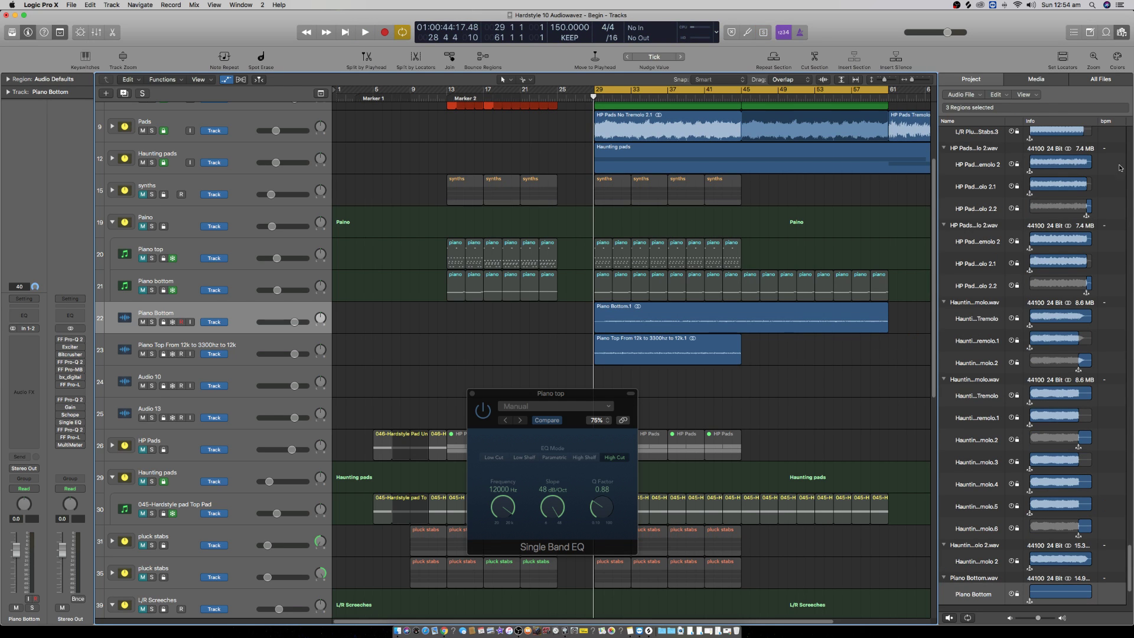
left_click(1121, 31)
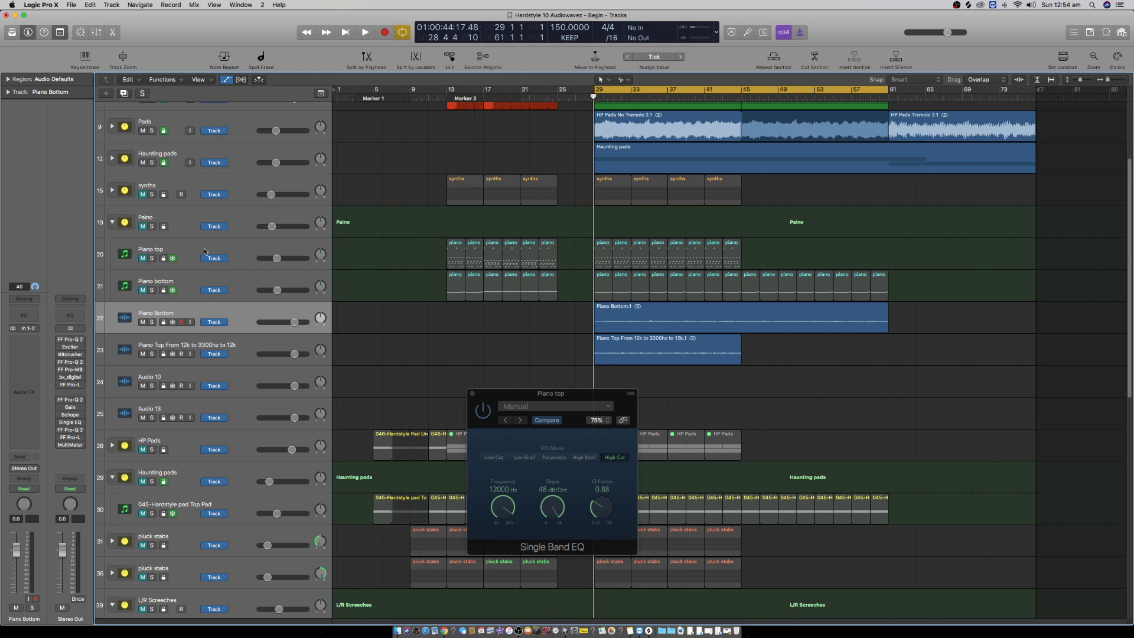
Step: Unfreeze the Piano top instrument track and solo it together with its Paino stack
left_click(152, 258)
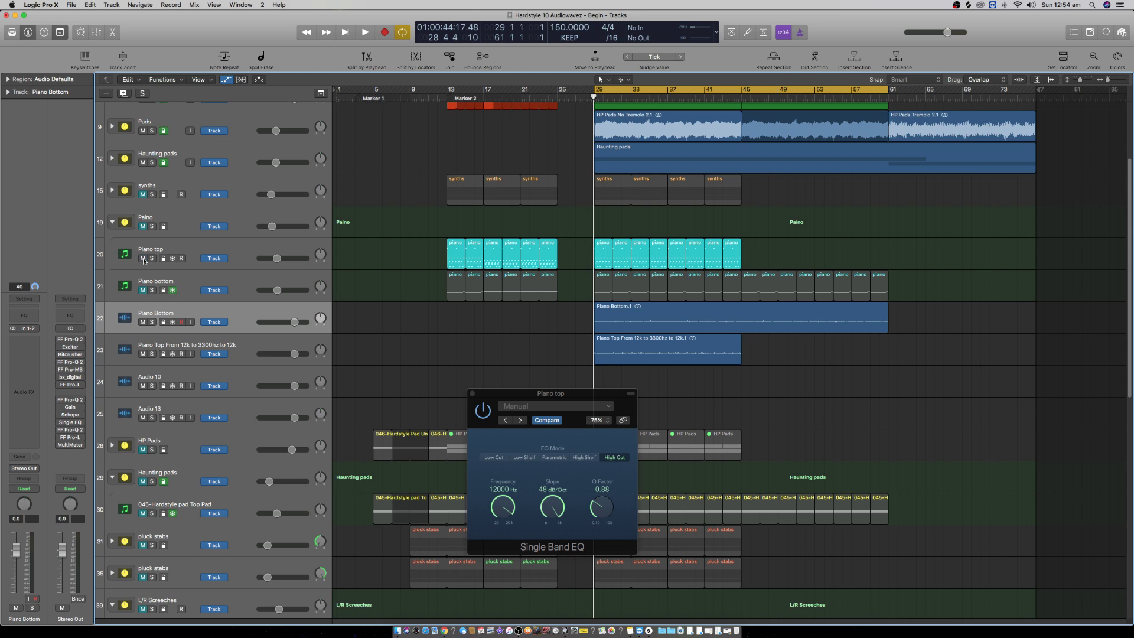
left_click(152, 226)
left_click(210, 247)
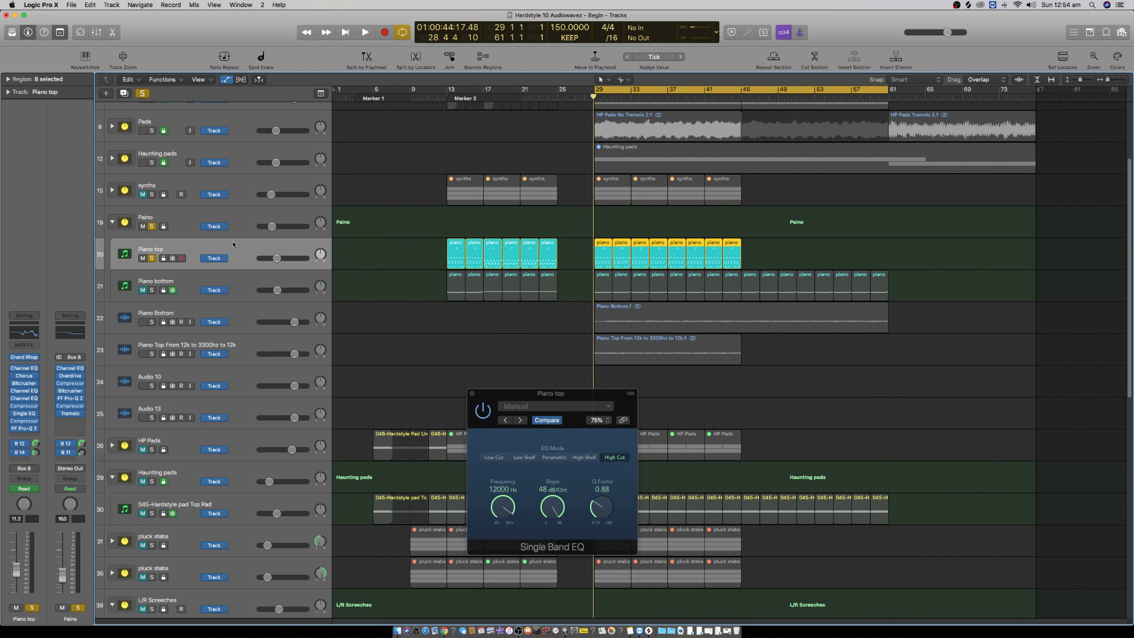
Step: Copy piano regions into bars 45 to 61 on Piano top and mute the regions at bars 29 to 45
left_click_drag(571, 252, 749, 253)
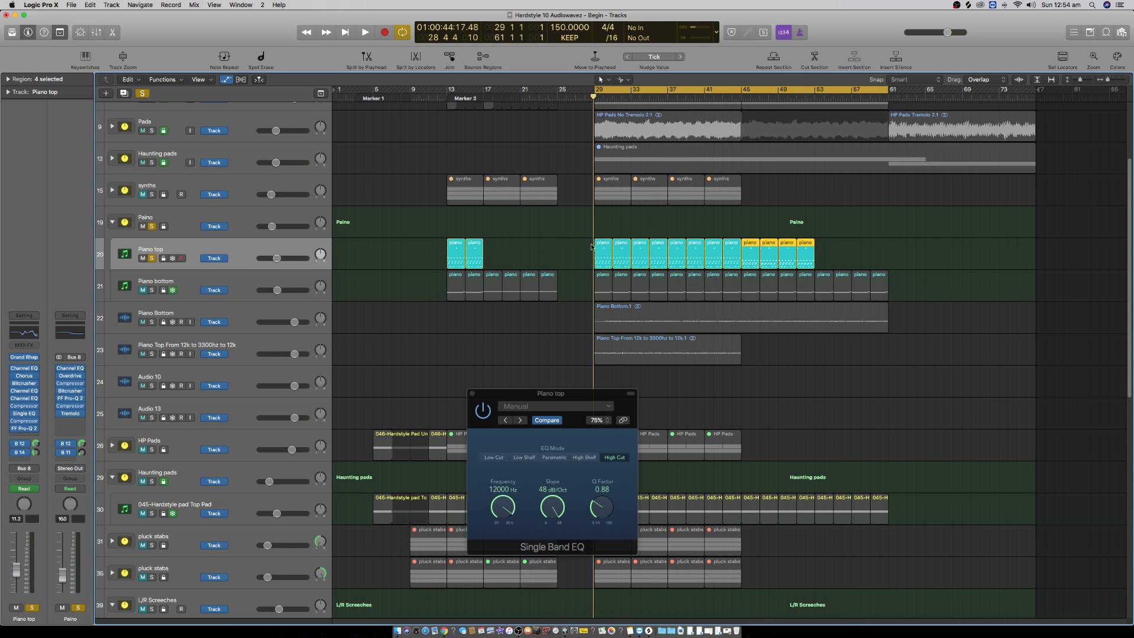
key("super+z")
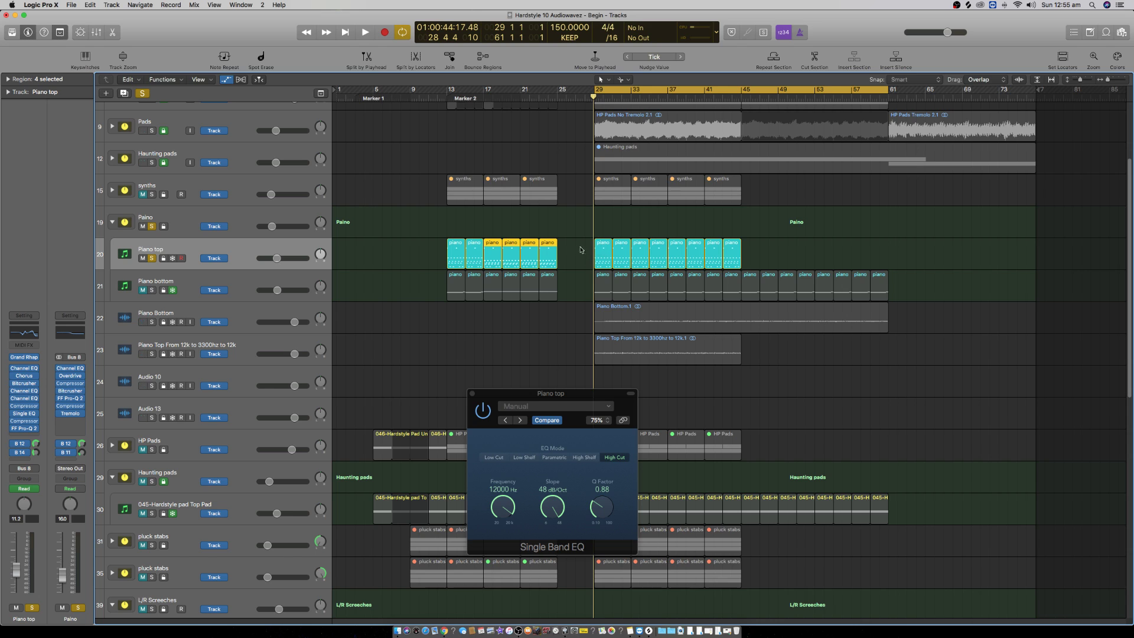
left_click_drag(587, 248, 773, 254)
right_click(731, 250)
left_click(745, 254)
left_click_drag(569, 246, 819, 246)
Step: Set the cycle range to bars 45 to 61, bypass Piano top's Single Band EQ and audition the section
left_click_drag(743, 90, 888, 93)
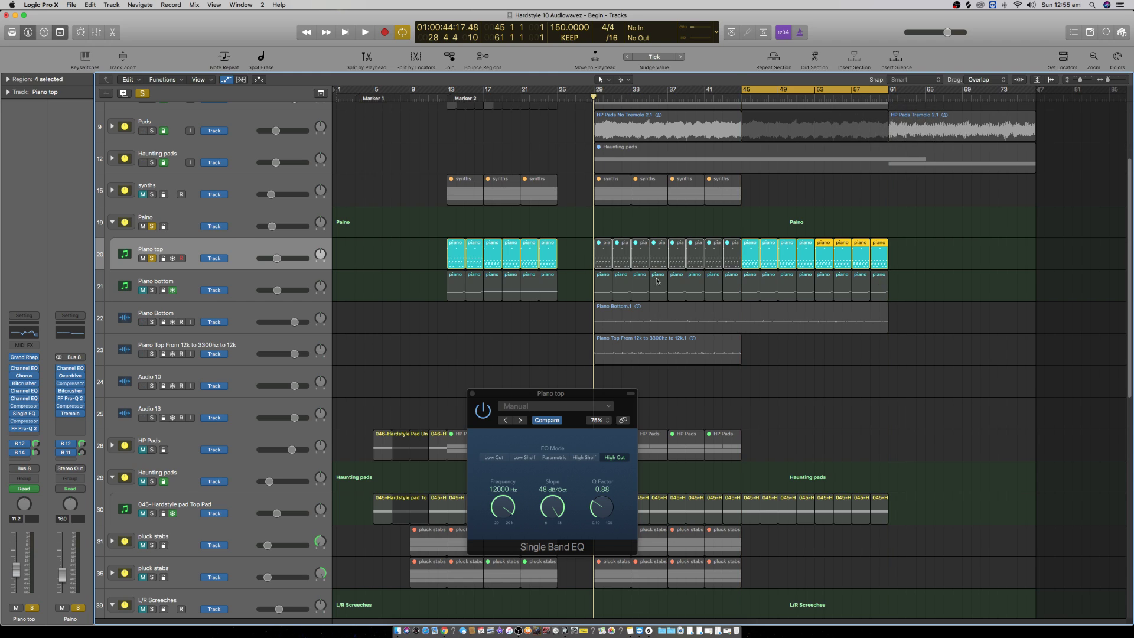
left_click(239, 259)
left_click(483, 411)
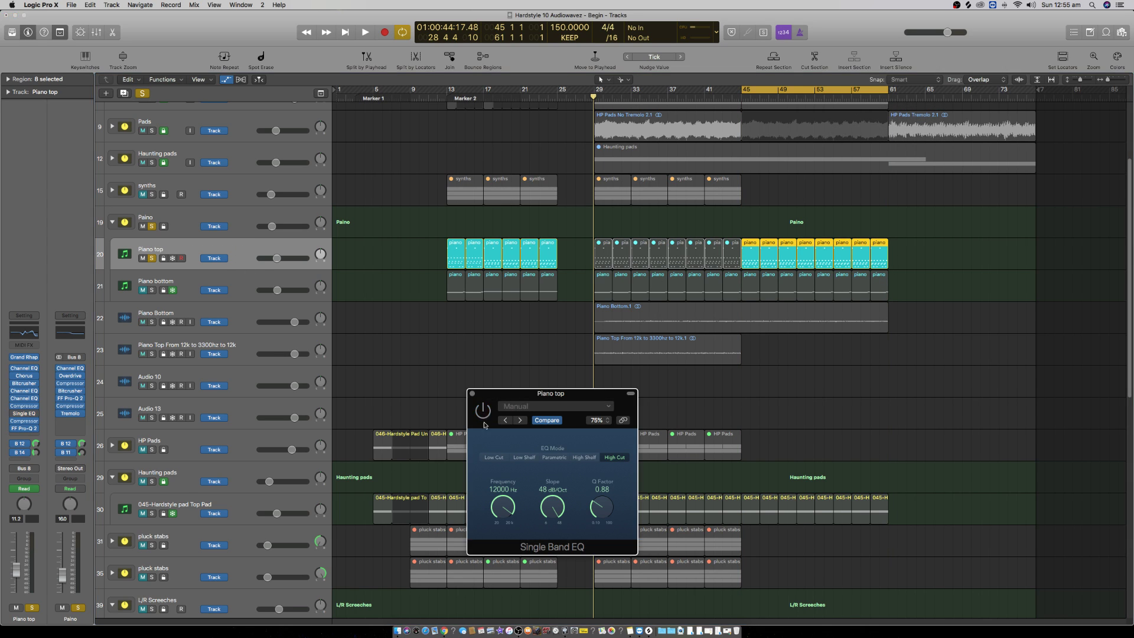
key("space")
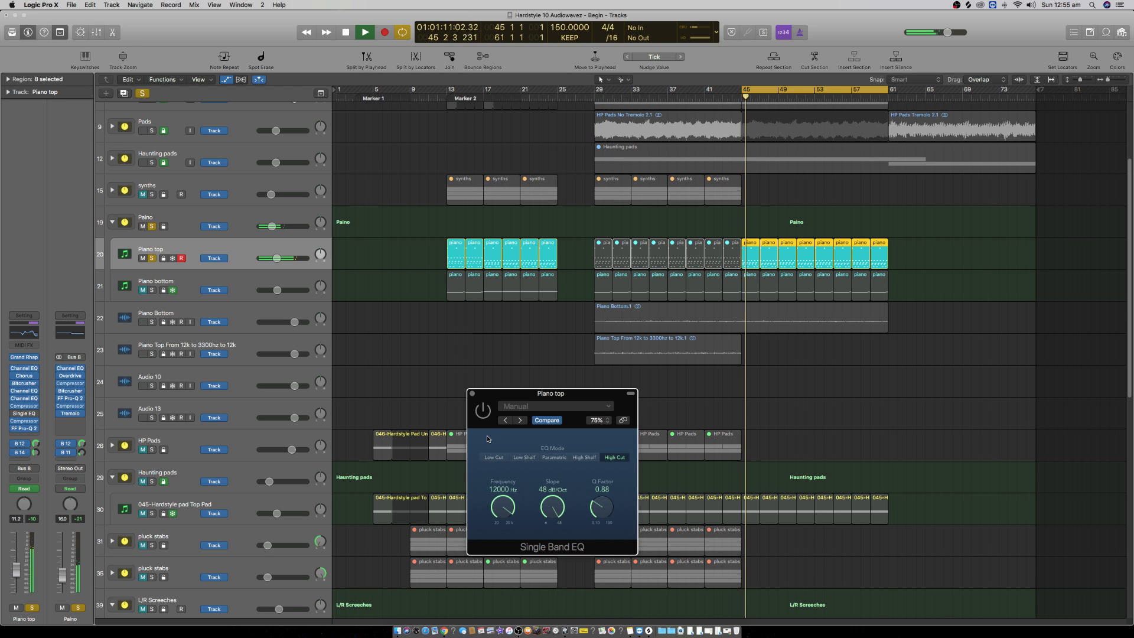
key("space")
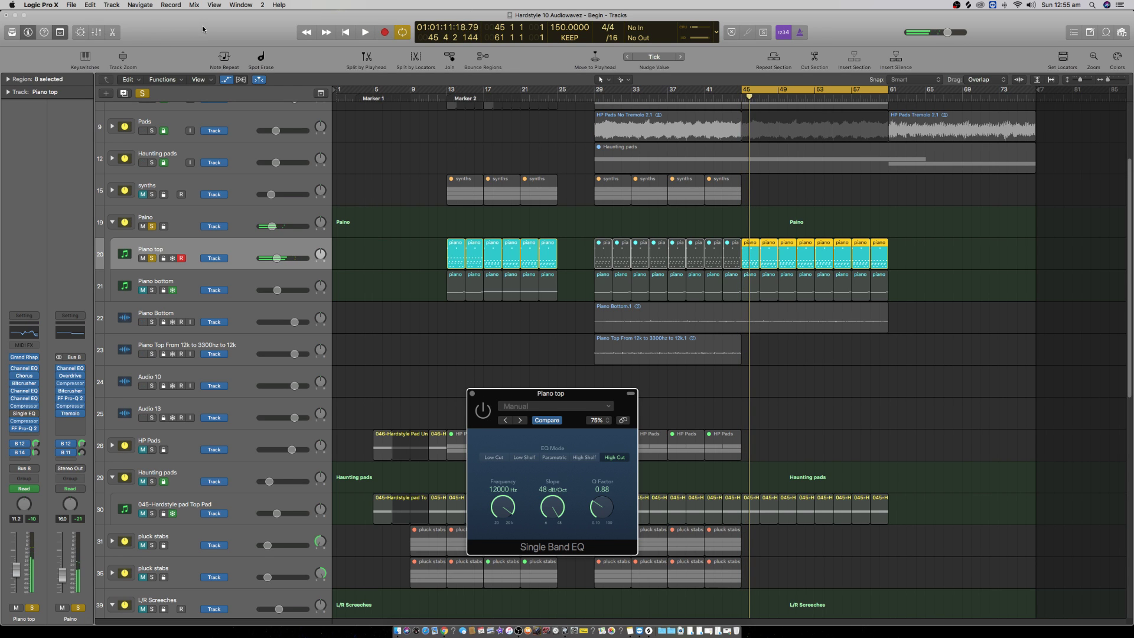
key("space")
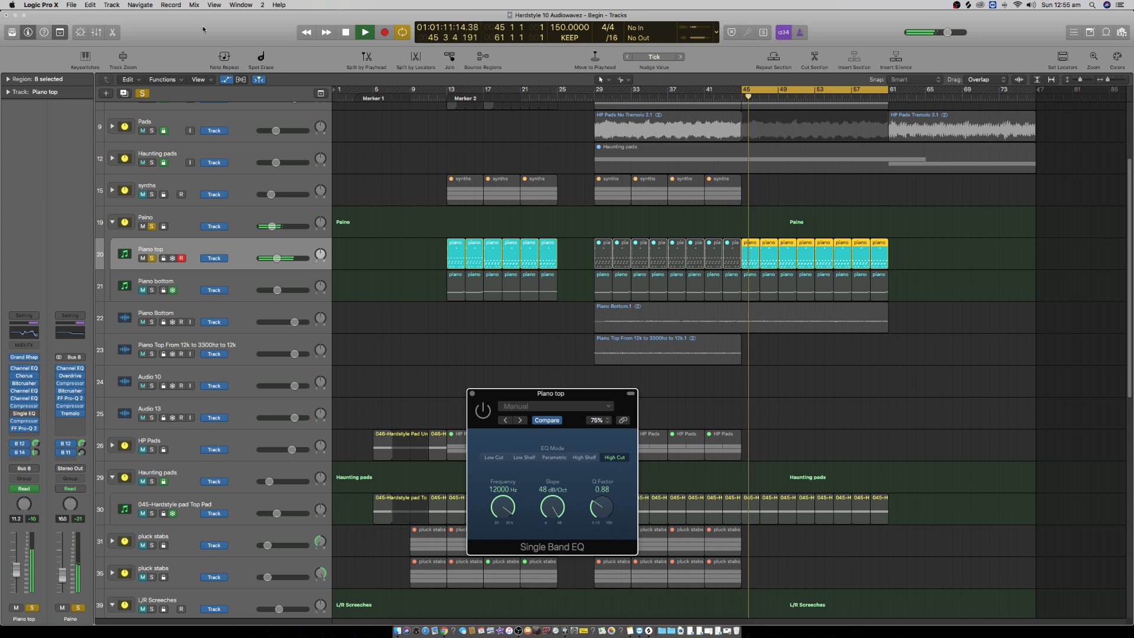
key("space")
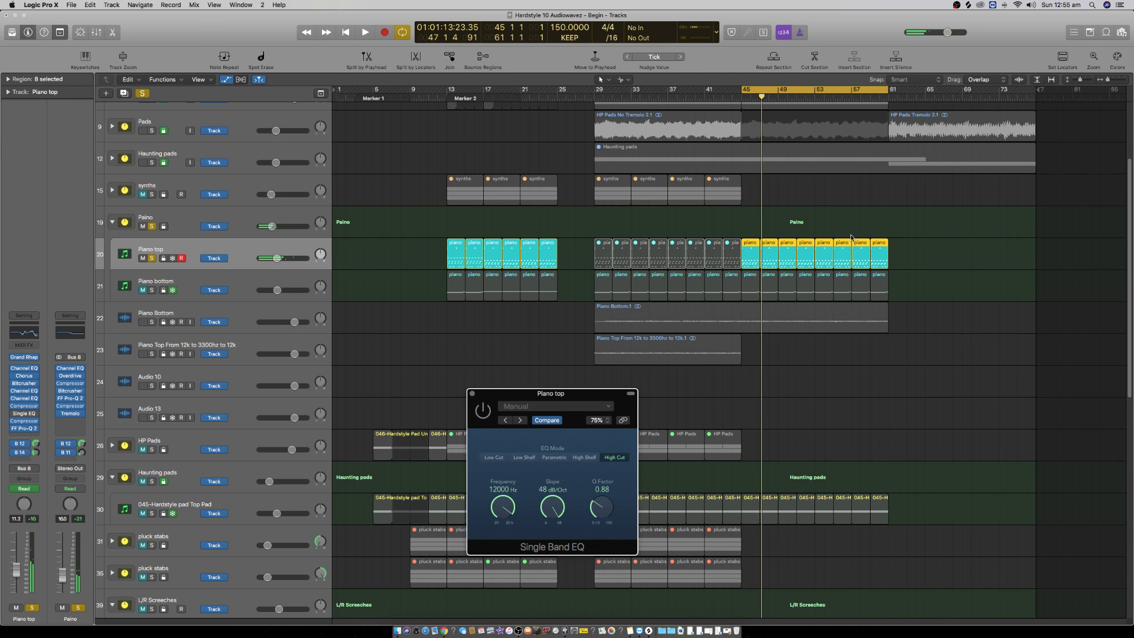
Step: Show automation, clear the extra frequency points from bar 45 on Piano top, and refill bars 45 to 61 with piano regions
key("a")
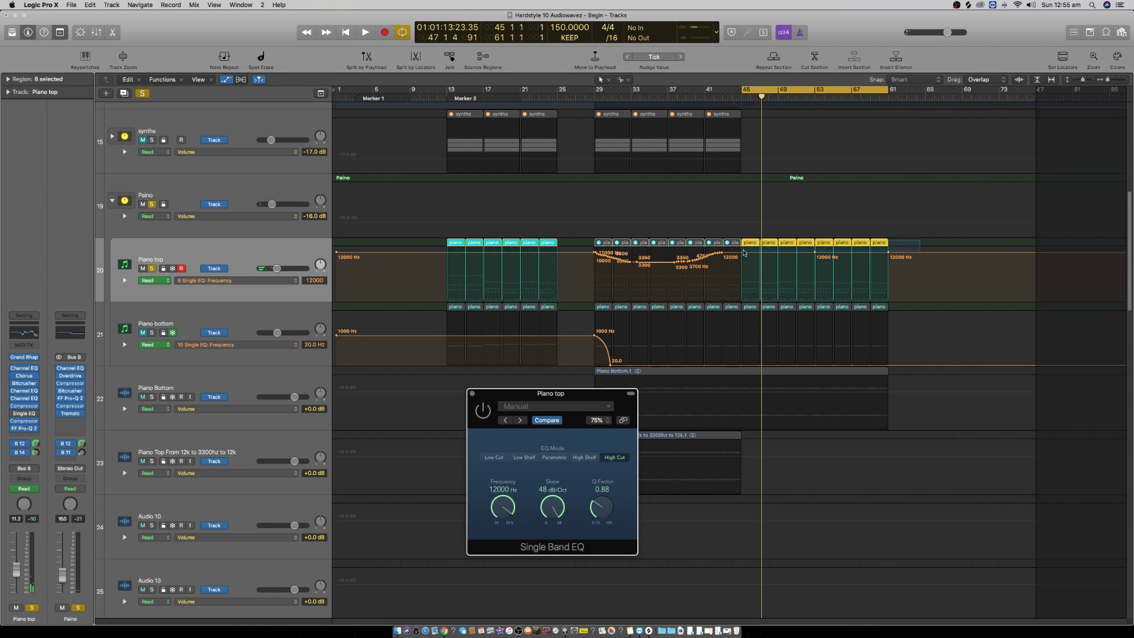
left_click(748, 250)
key("Delete")
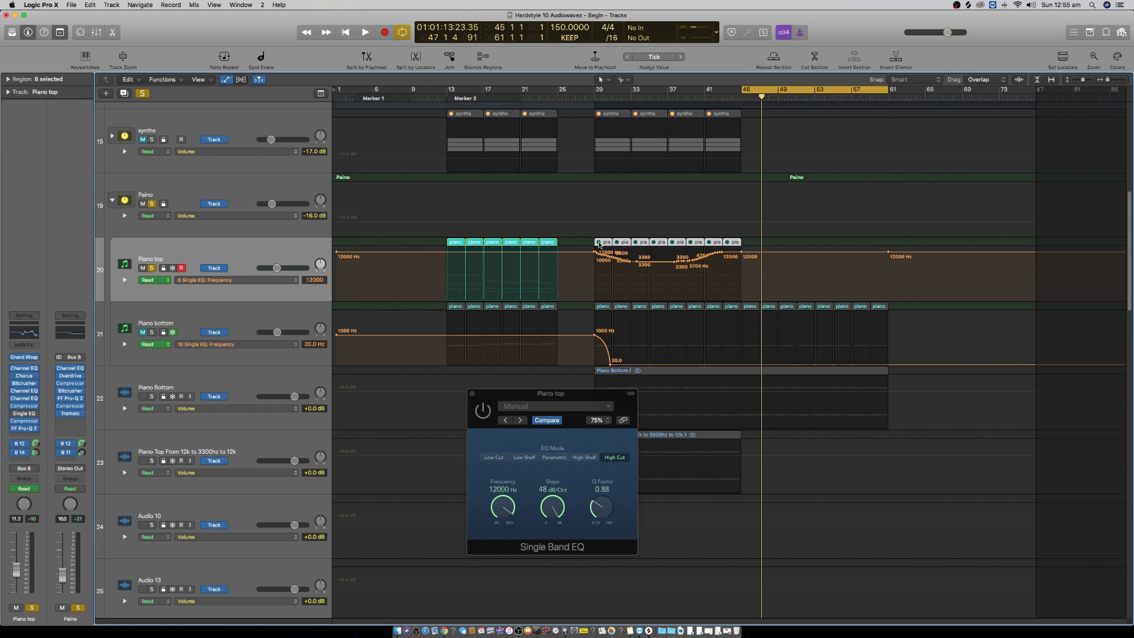
left_click_drag(422, 239, 862, 243)
key("space")
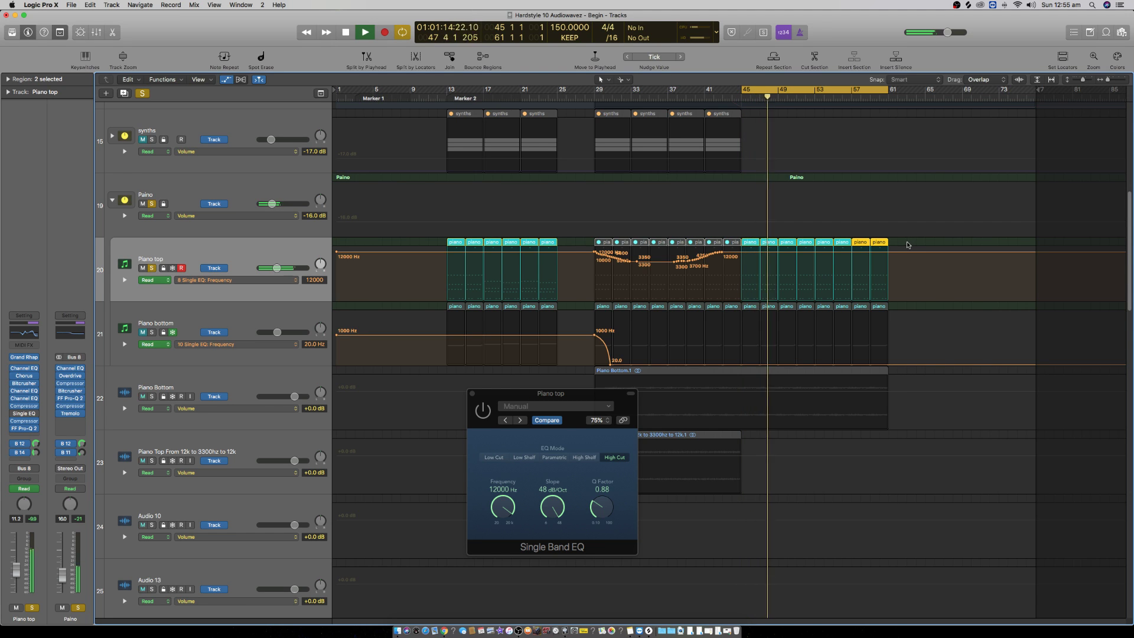
key("space")
left_click_drag(908, 243, 751, 255)
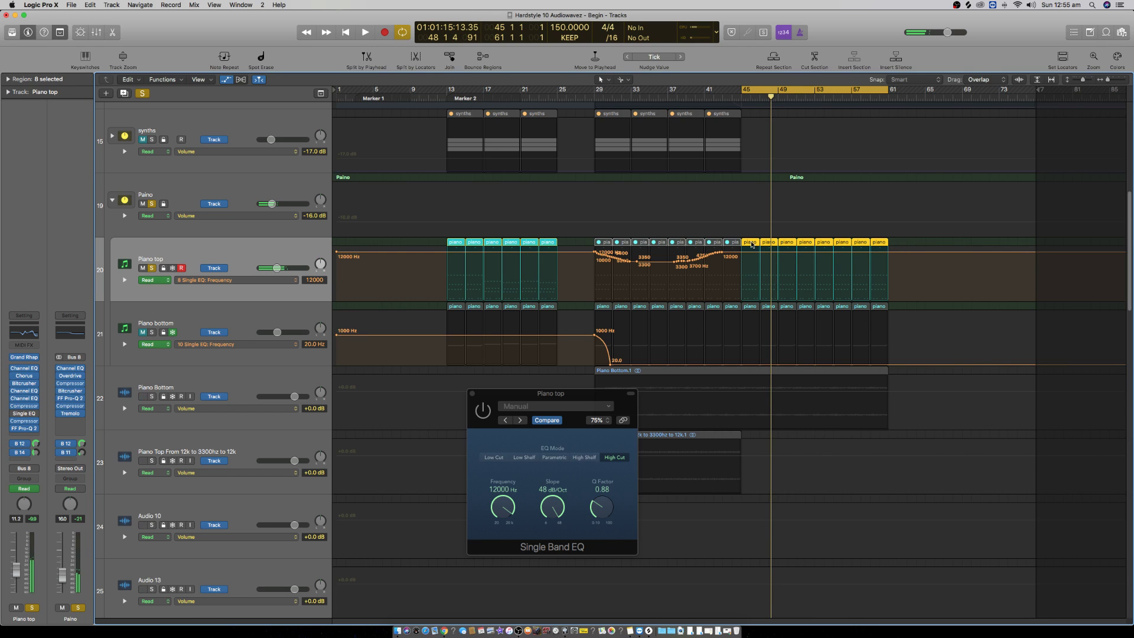
Step: Check the notes of the bar 45 piano region in the Piano Roll, then close the Single Band EQ window
double_click(751, 243)
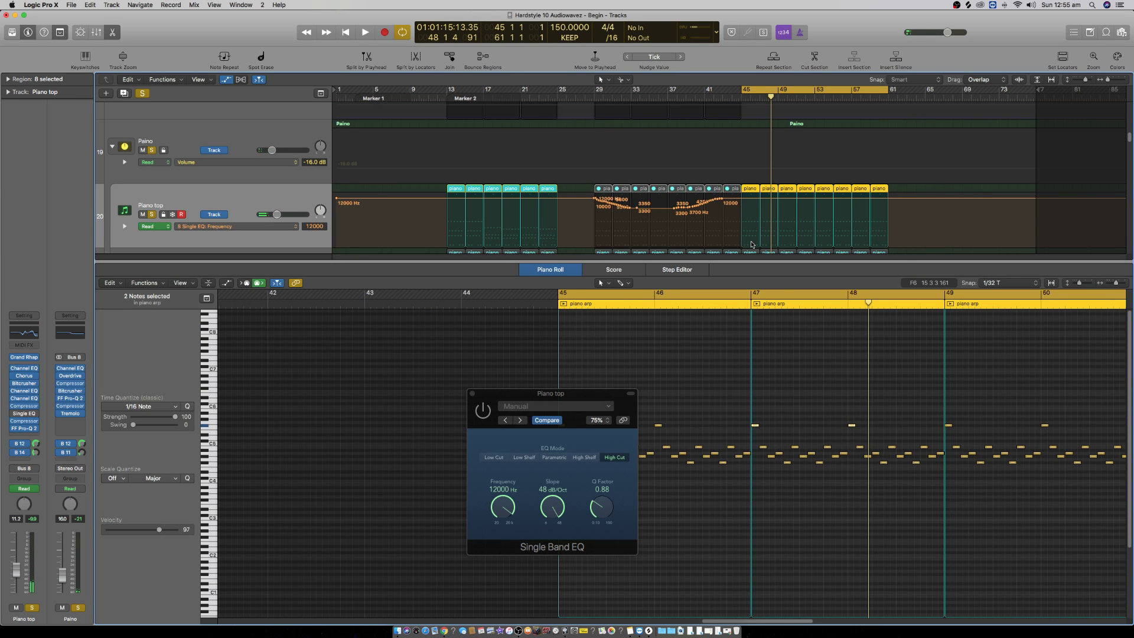
key("p")
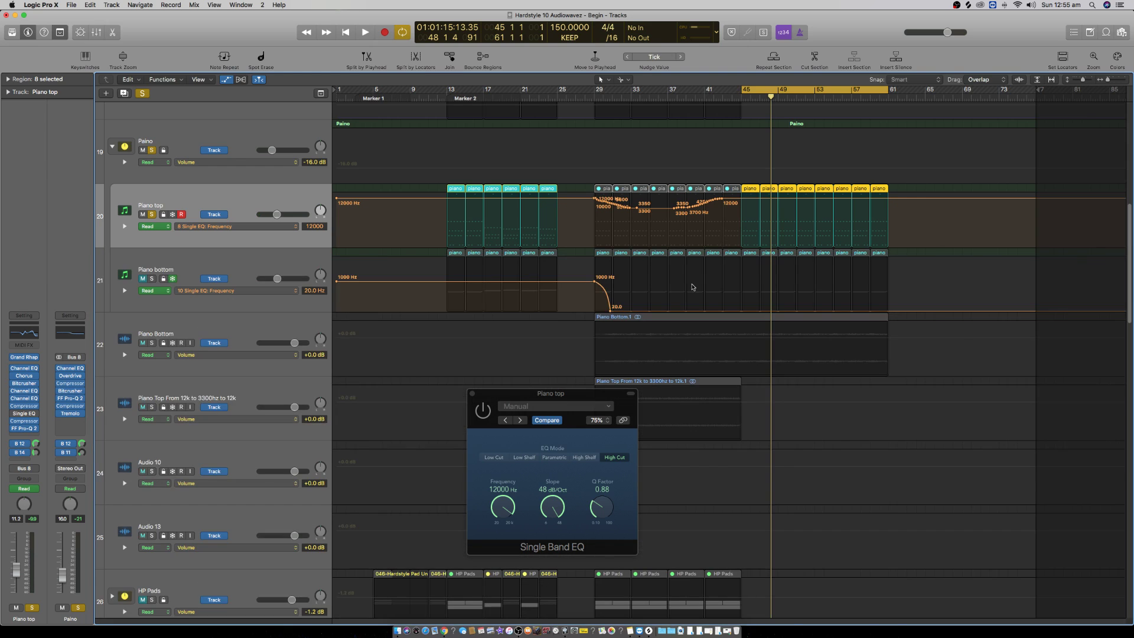
left_click(472, 394)
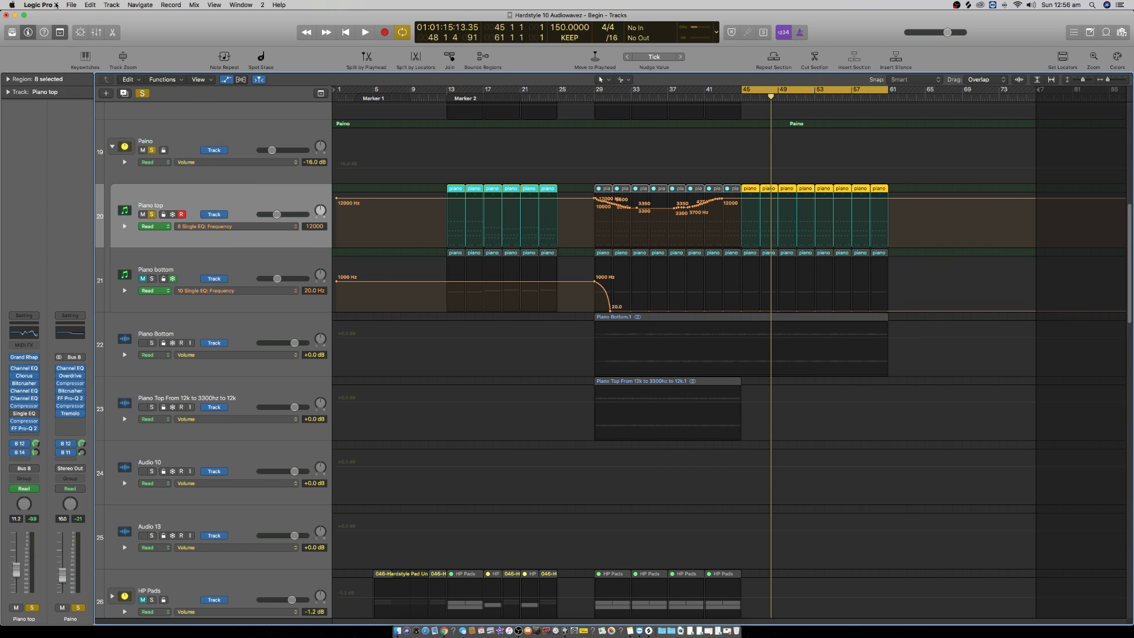
Step: Bounce bars 45 to 61 offline as a 24-bit Wave file named "Piano Top" and add it to the project
left_click(71, 5)
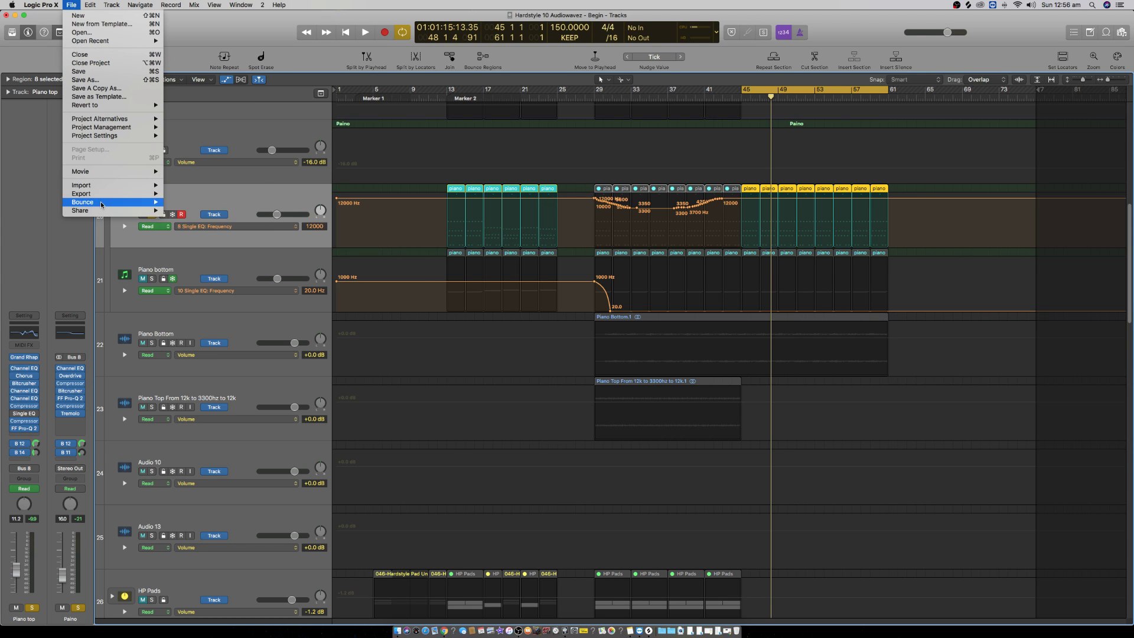
left_click(196, 233)
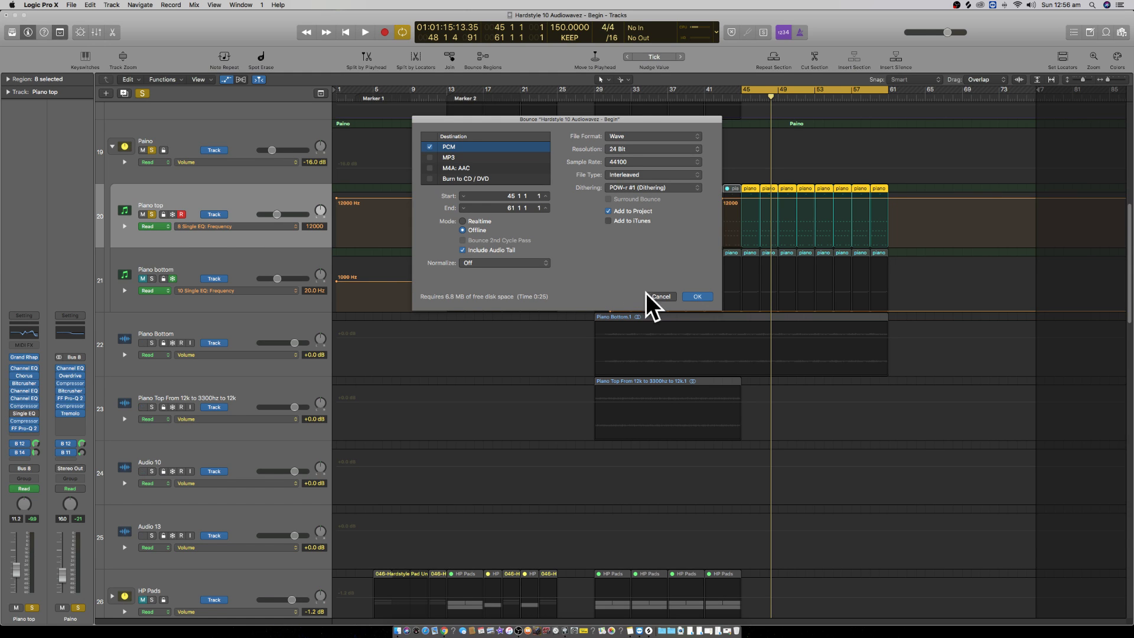
left_click(696, 297)
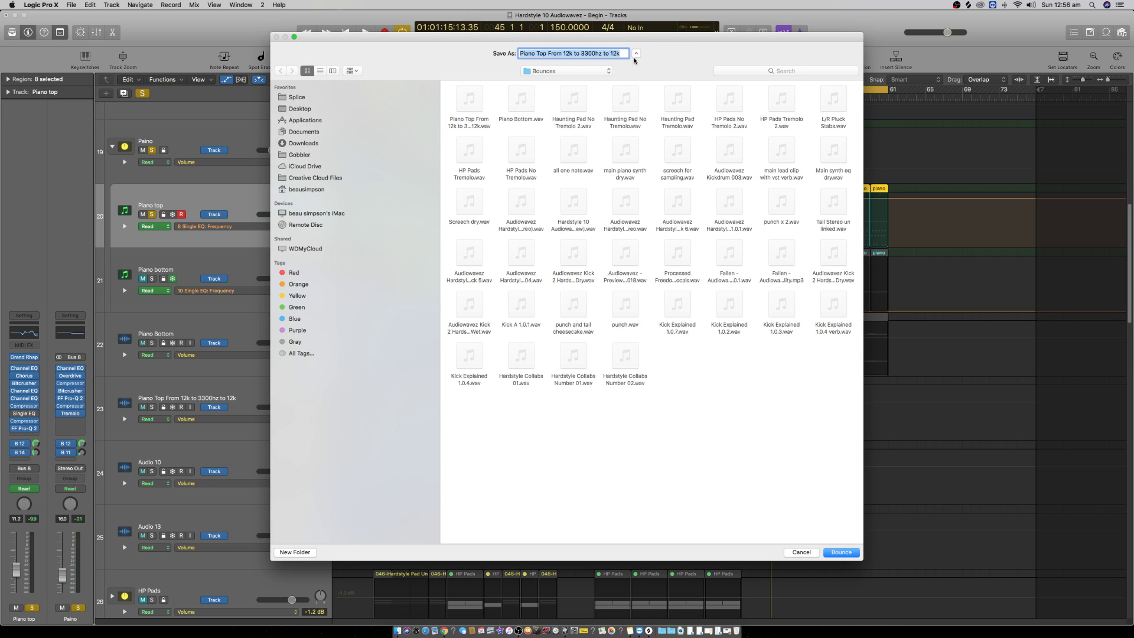
key("Right")
key("BackSpace")
key("BackSpace")
key("BackSpace")
key("BackSpace")
key("BackSpace")
key("Return")
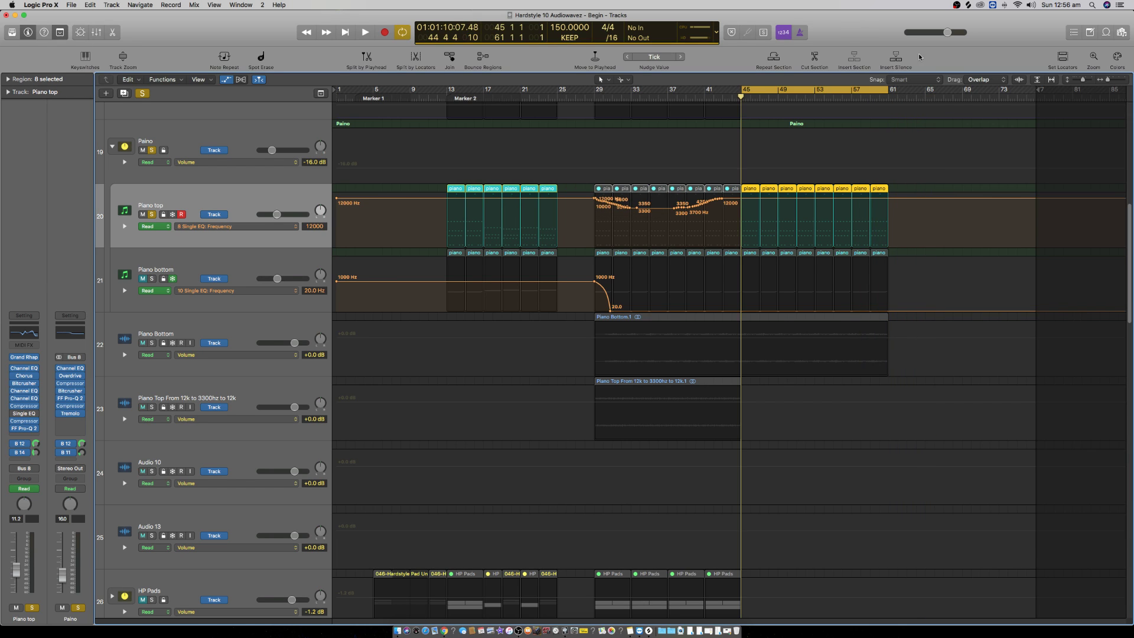
Step: Place the bounced Piano Top file at bar 45 on the Audio 10 track and hide the project audio browser
left_click(1124, 34)
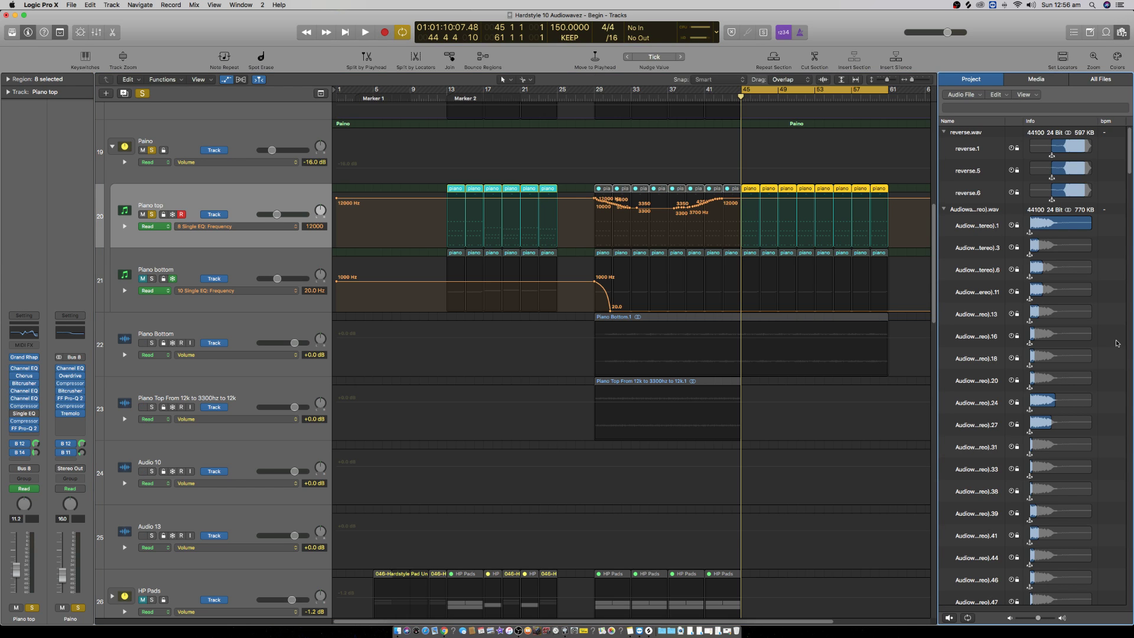
left_click_drag(1129, 169, 1130, 600)
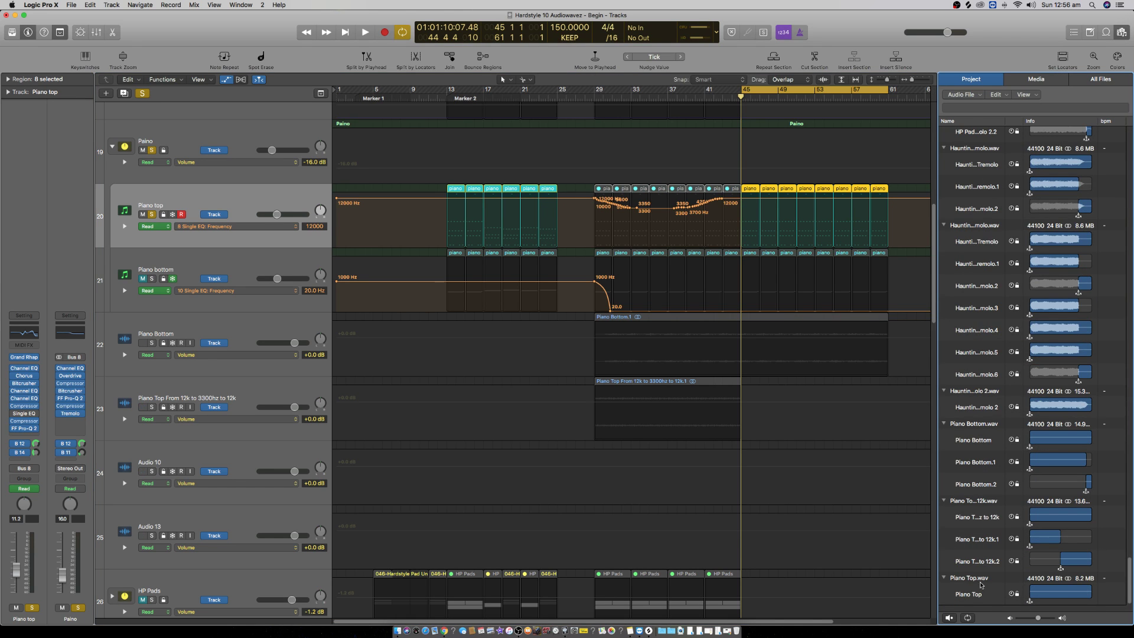
left_click(980, 577)
left_click_drag(979, 578, 740, 458)
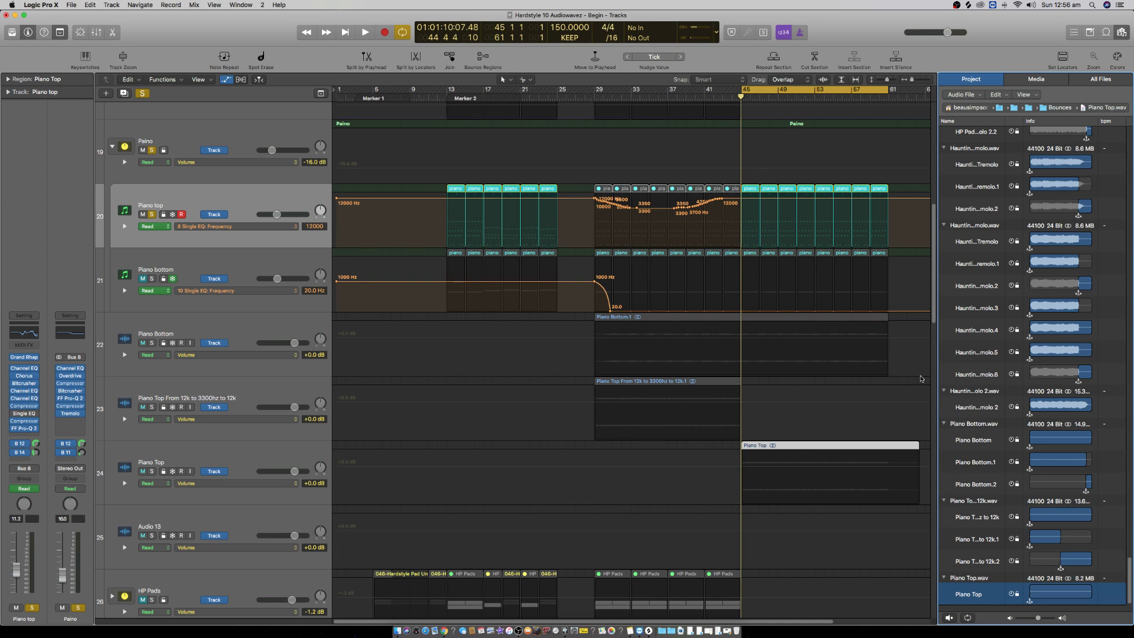
left_click(1121, 32)
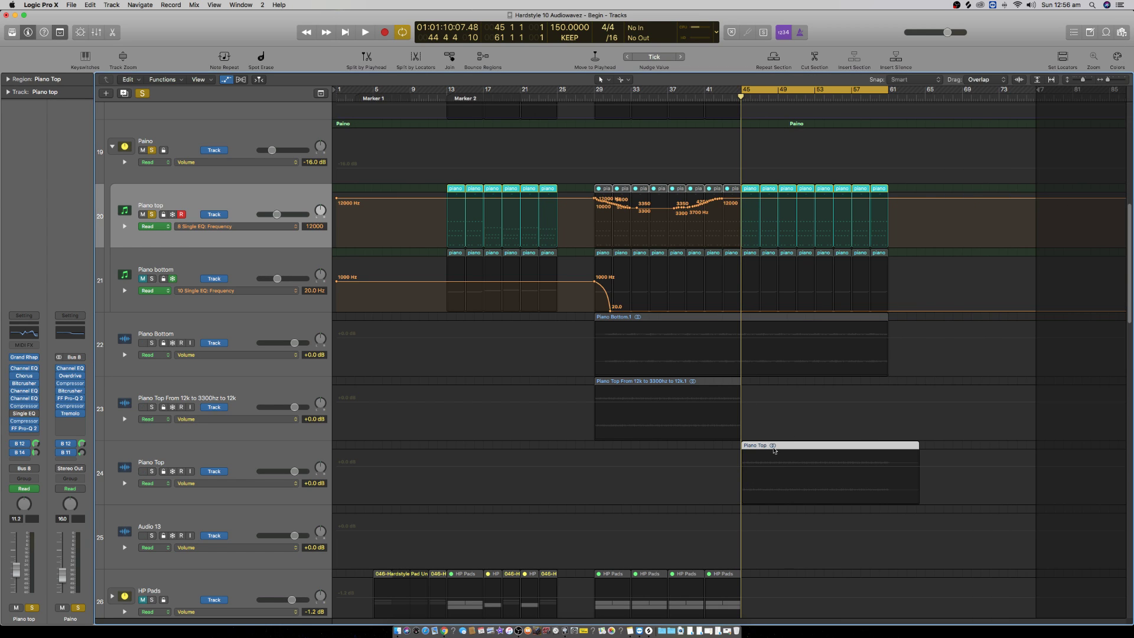
Step: Group the three bounced piano audio tracks, Piano Bottom through Piano Top, into a summing stack
left_click(235, 324)
left_click(239, 463, "shift")
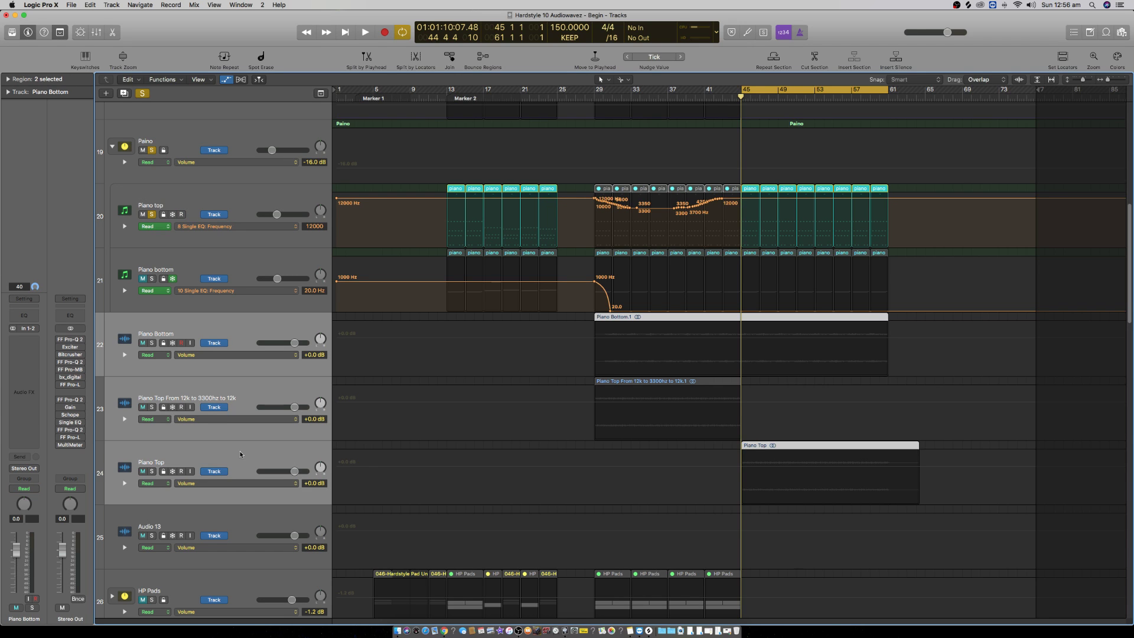
right_click(239, 464)
left_click(277, 526)
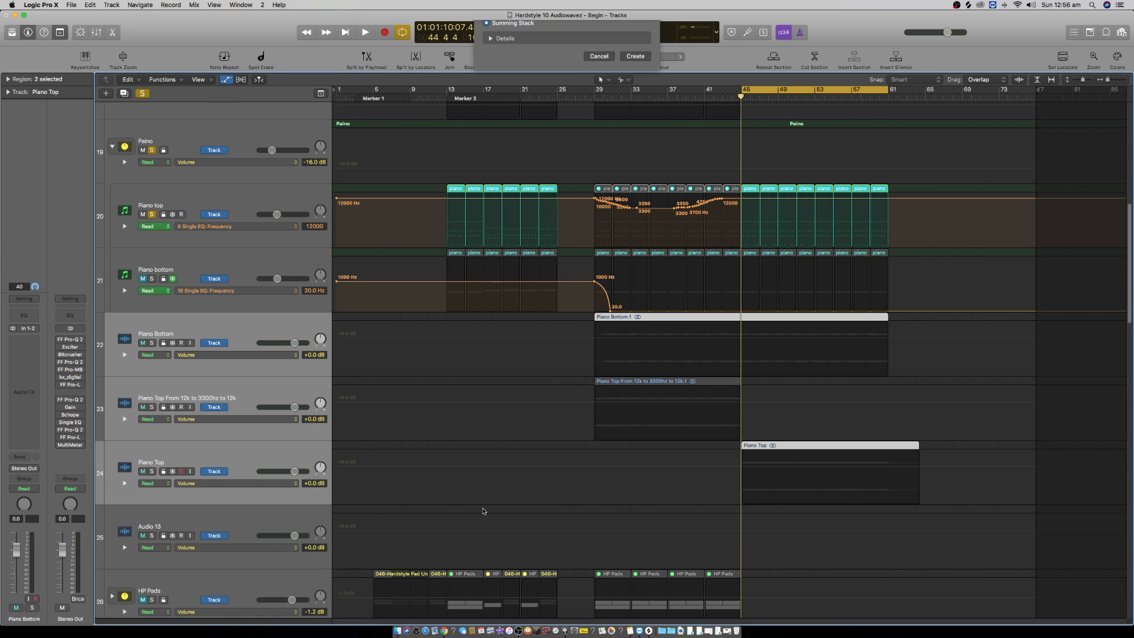
left_click(635, 86)
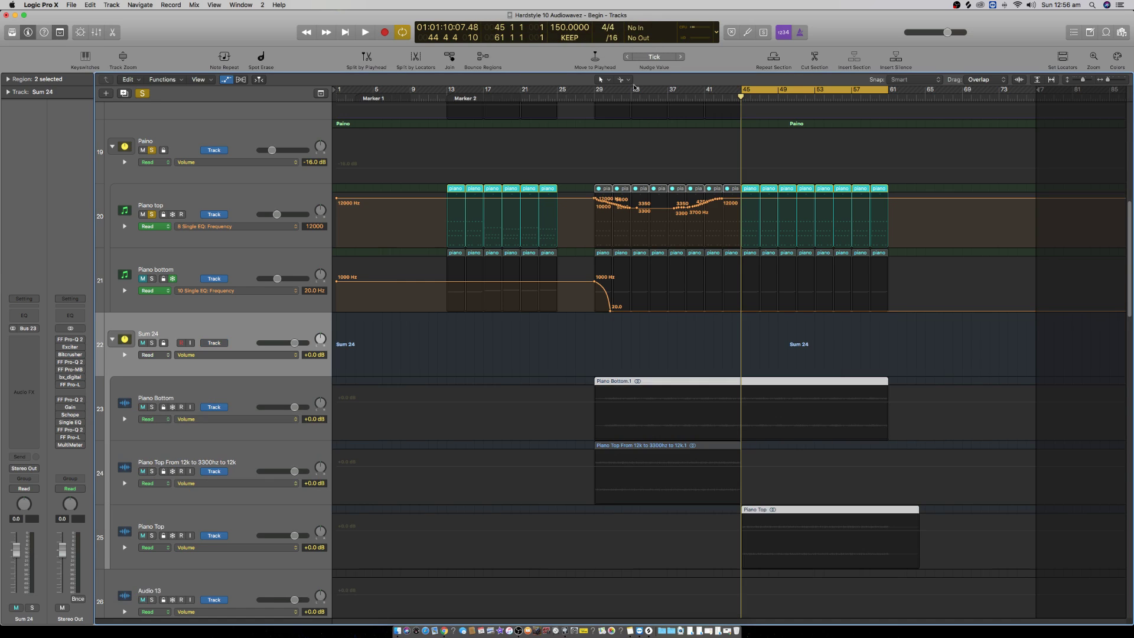
Step: Rename the new summing stack "Piano Parts" and solo it
double_click(216, 334)
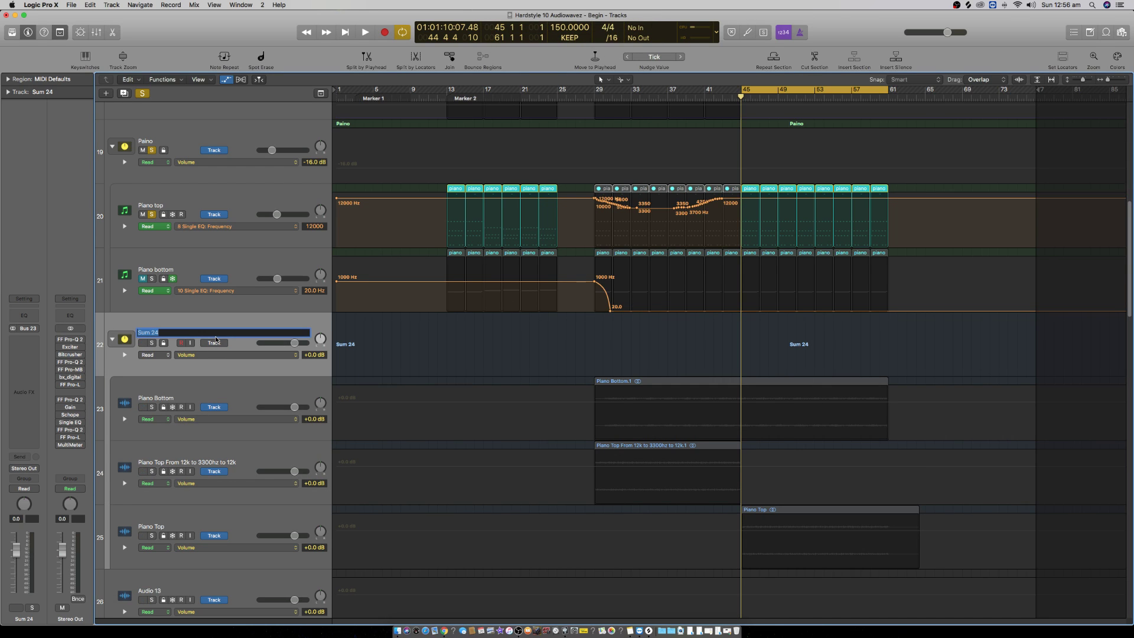
type("Piano Parts")
key("Return")
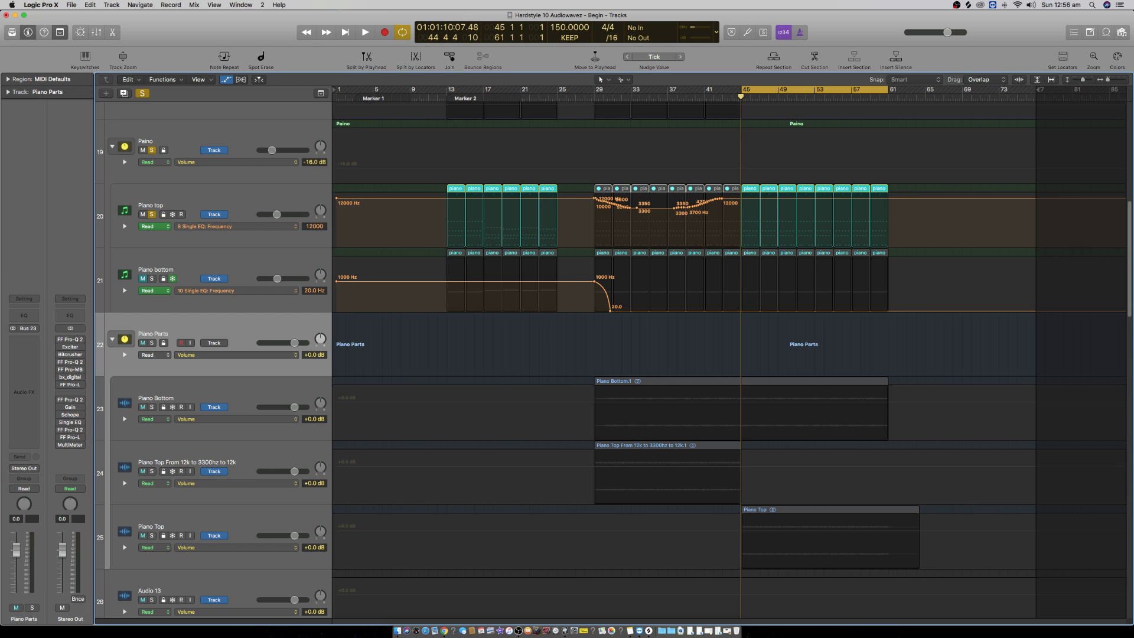
left_click(152, 344)
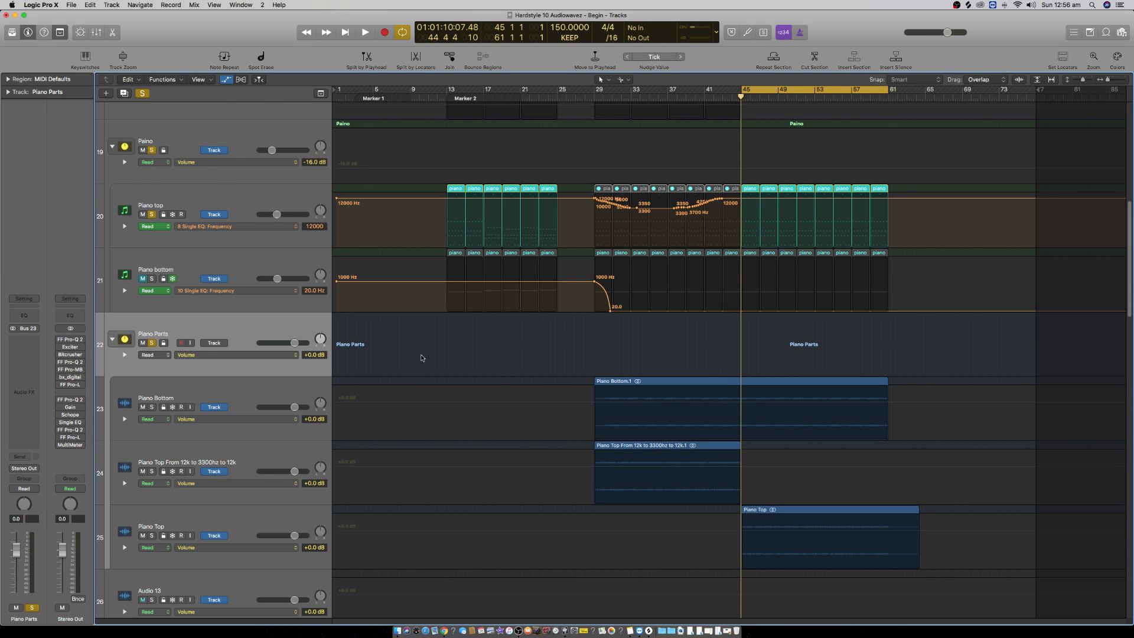
Step: Mute and protect the original Paino stack and freeze its Piano top track
key("super+Up")
left_click(142, 219)
left_click(164, 218)
left_click(174, 255)
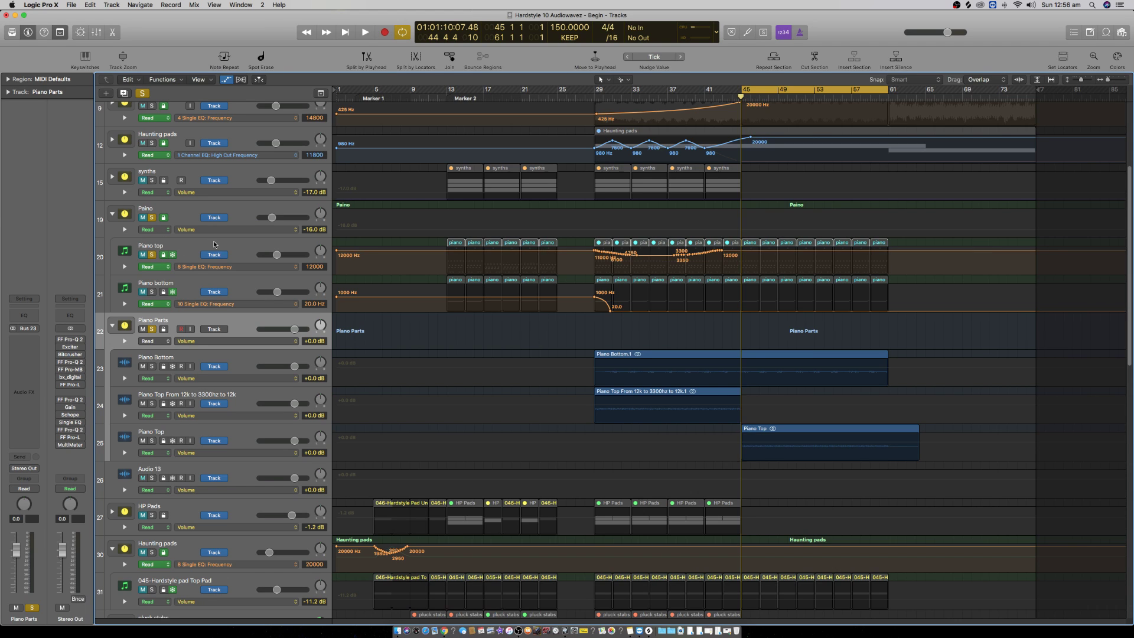
Step: Enable the first seven Stereo Out effects, FF Pro-Q 2 through FF Pro-L, and play Piano Parts with bars 29 to 45 cycled
key("Return")
key("space")
key("c")
left_click_drag(57, 340, 57, 385)
left_click_drag(815, 90, 668, 90)
key("space")
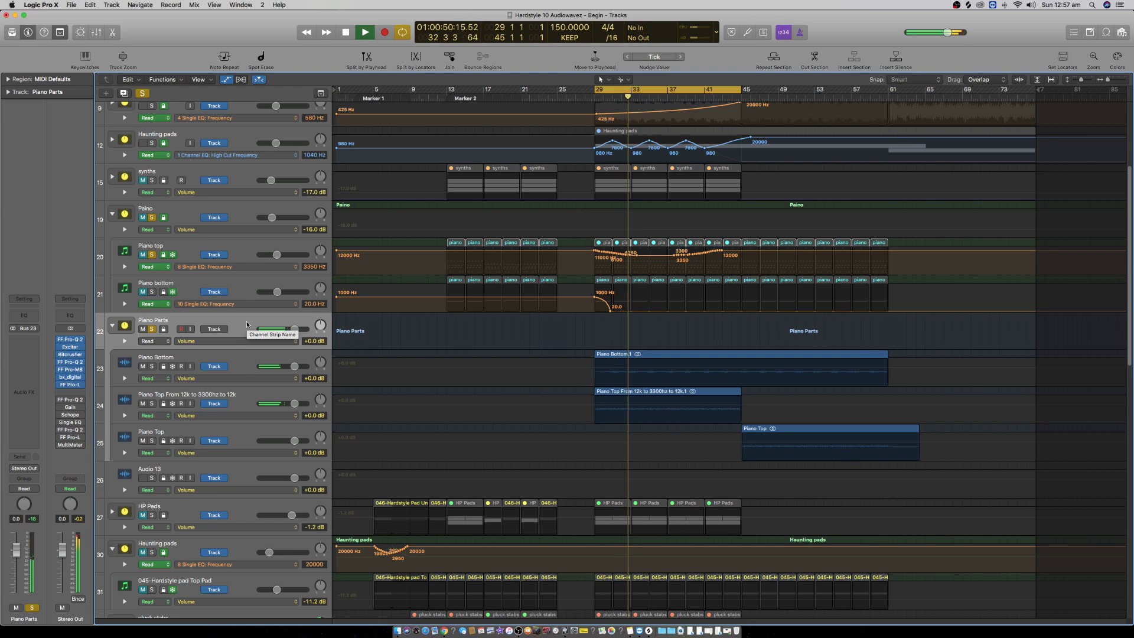
key("space")
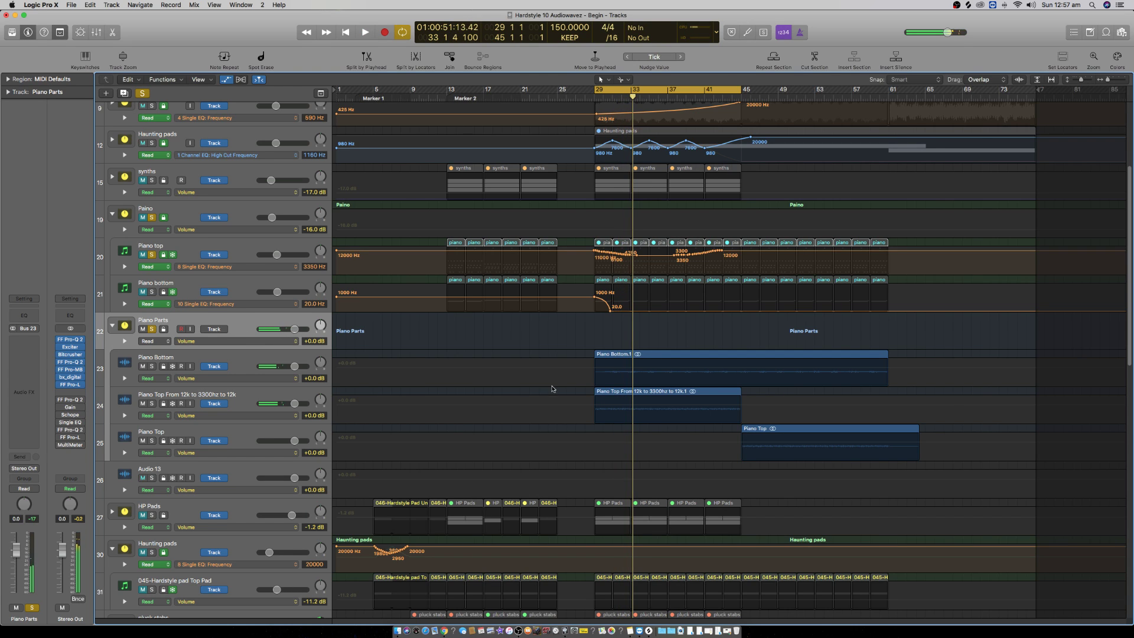
Step: Open the Piano Bottom.1 region in the audio file editor and normalize it
left_click(698, 357)
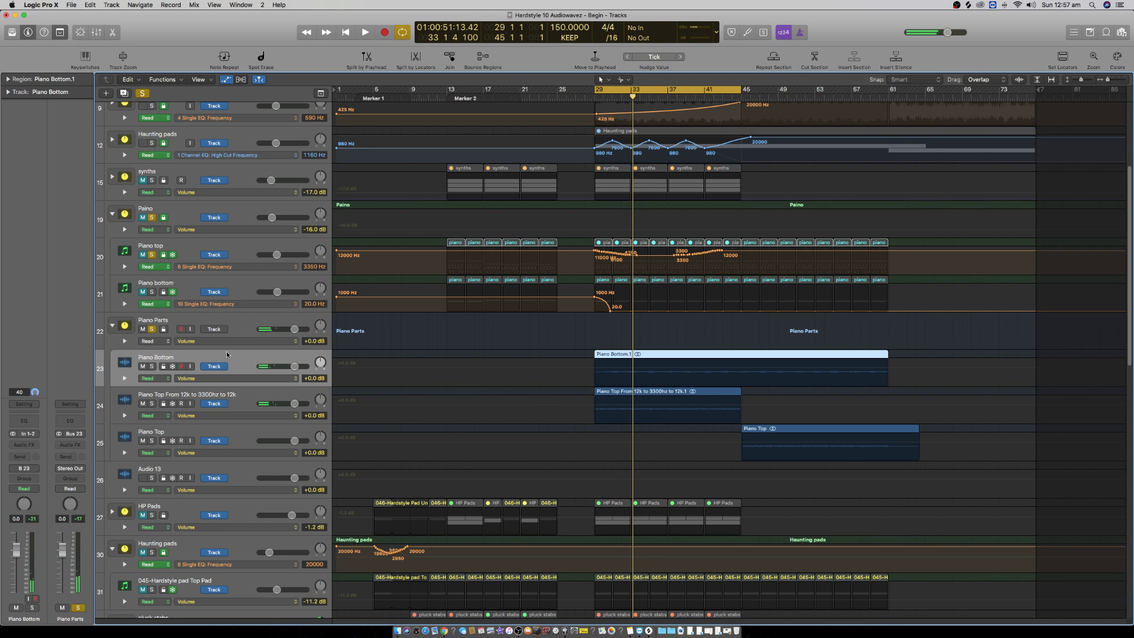
double_click(698, 358)
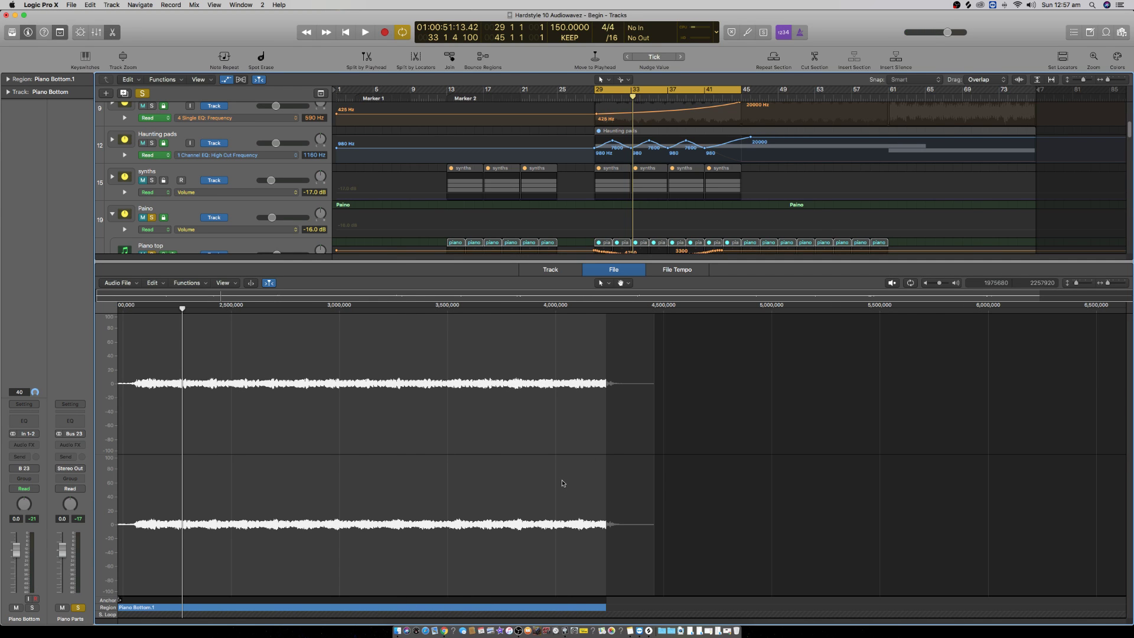
scroll(809, 213, "down", 5)
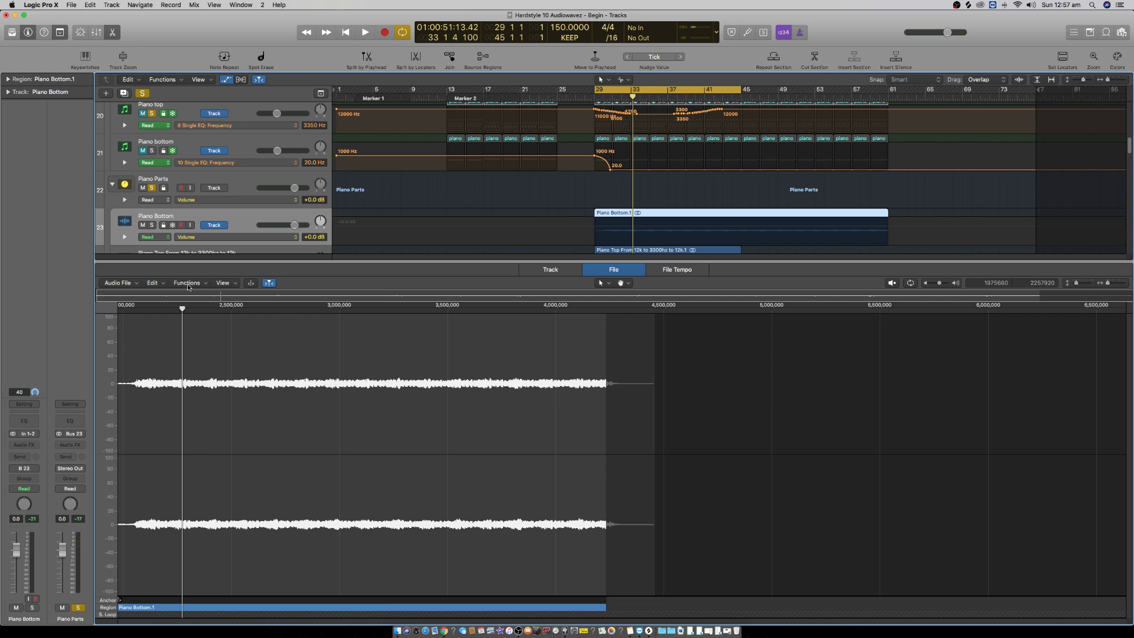
left_click(187, 283)
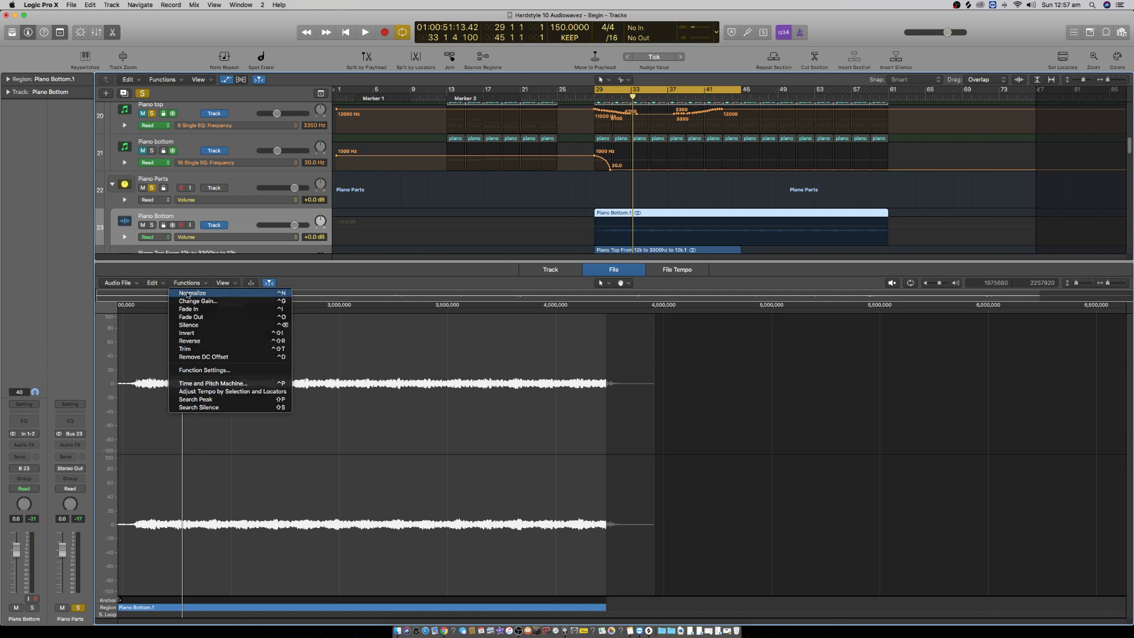
left_click(187, 294)
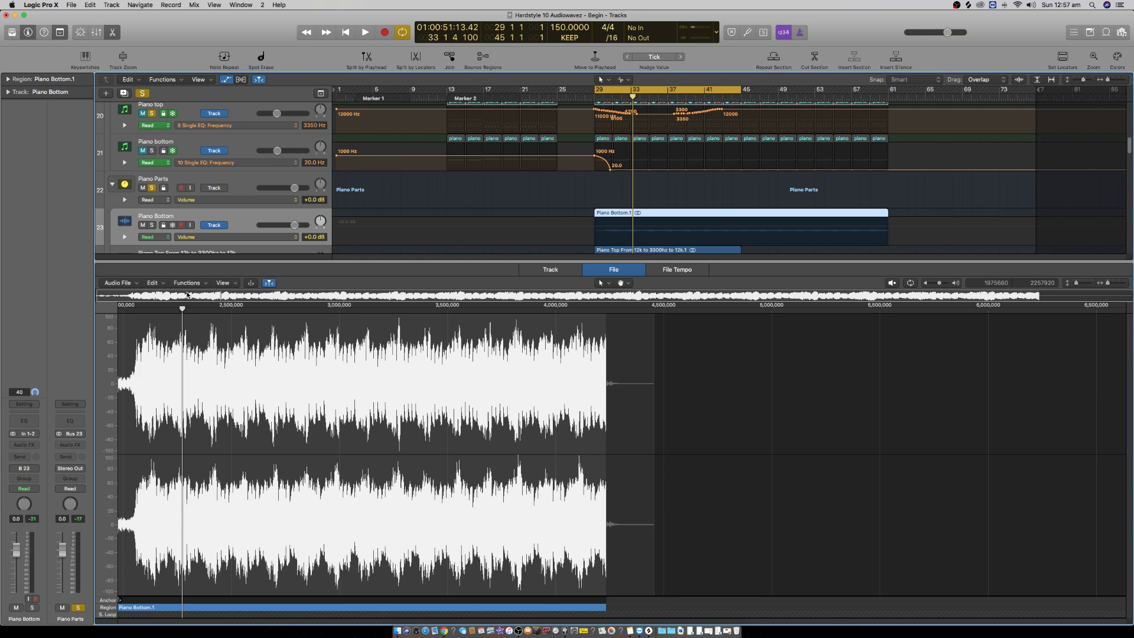
Step: Delete about the last 700,000 silent samples of the Piano Top From 12k to 3300hz to 12k file and select all remaining audio
scroll(641, 231, "down", 4)
left_click(278, 182)
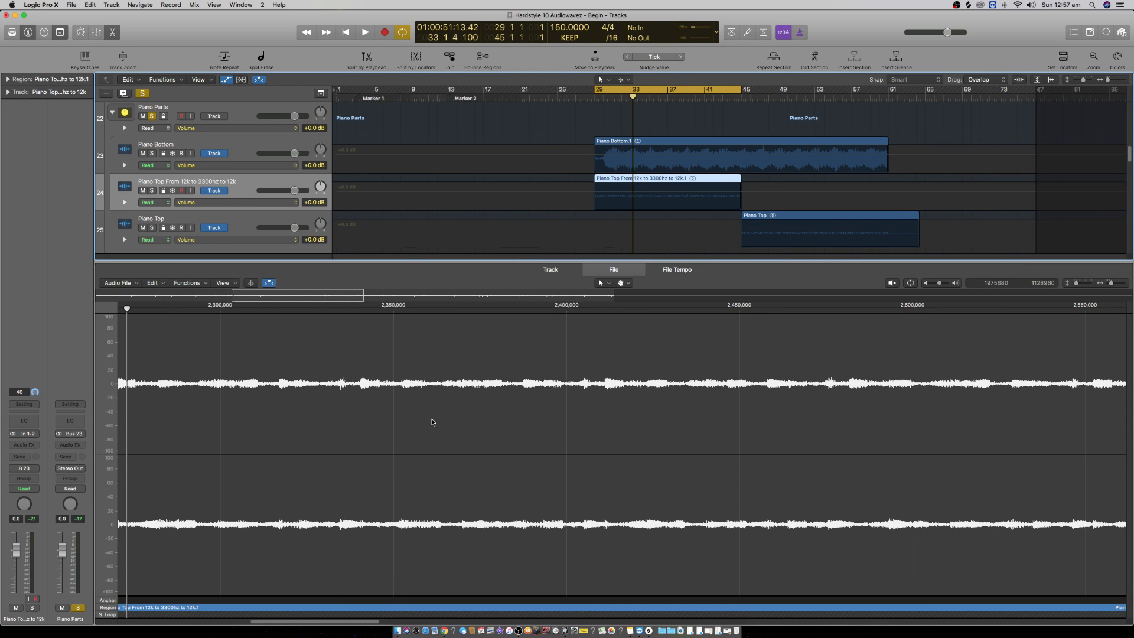
scroll(428, 407, "down", 5)
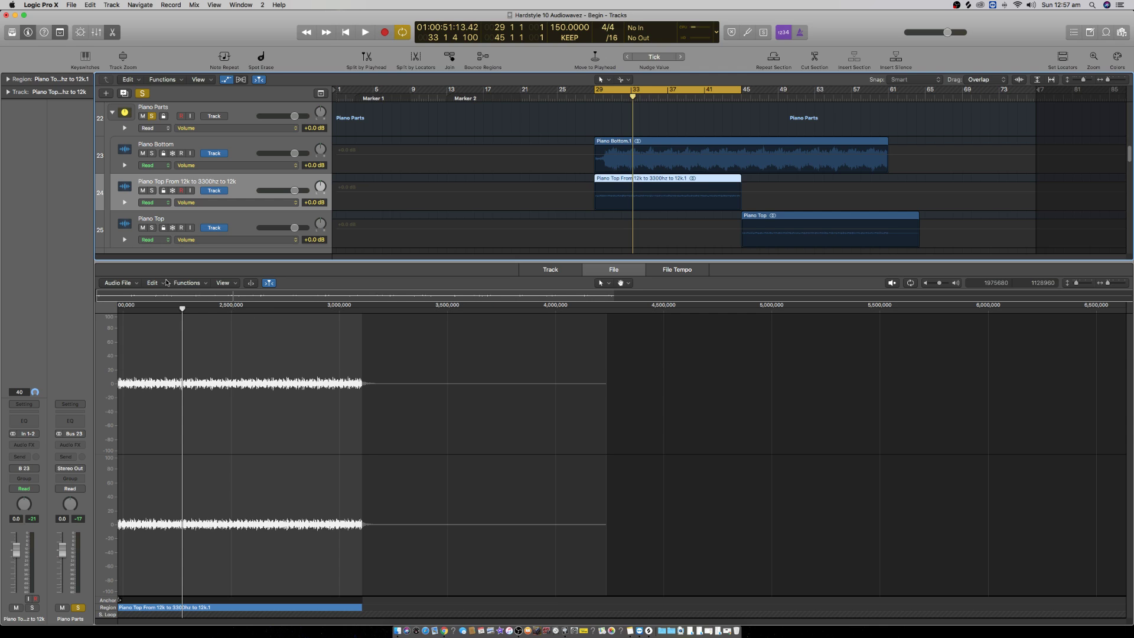
left_click(194, 287)
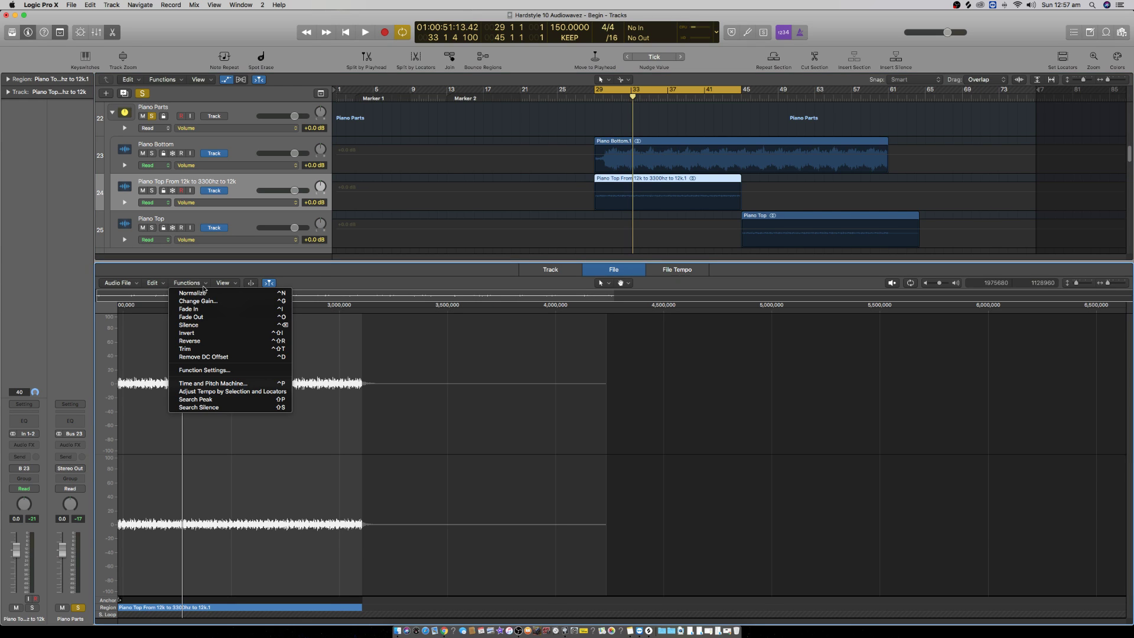
left_click(317, 272)
left_click_drag(426, 406, 716, 348)
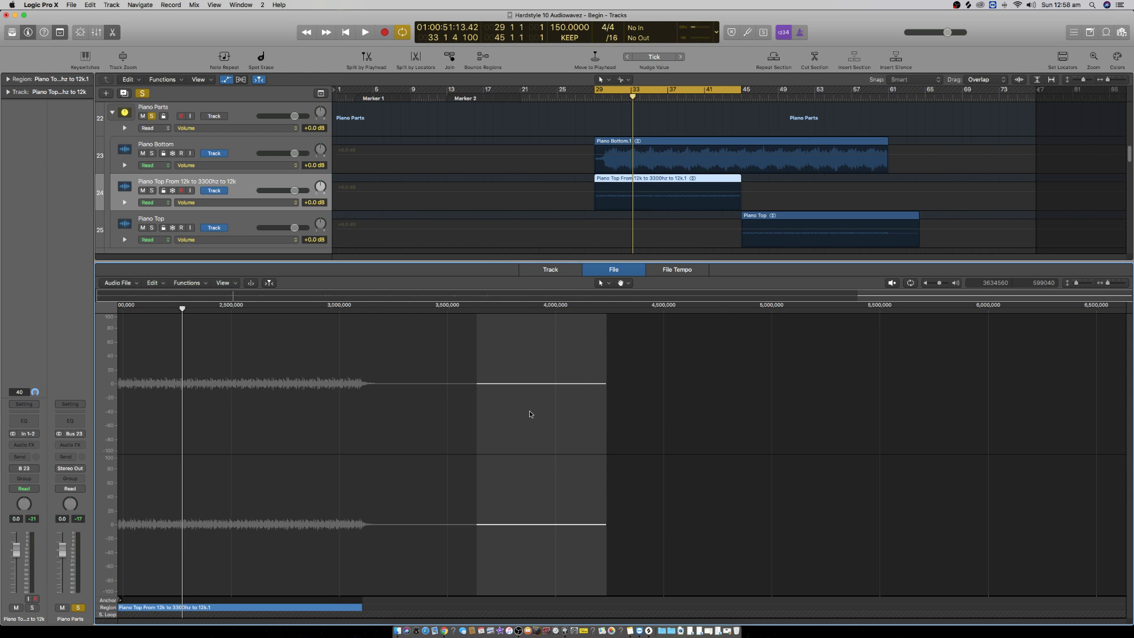
key("Delete")
left_click(155, 282)
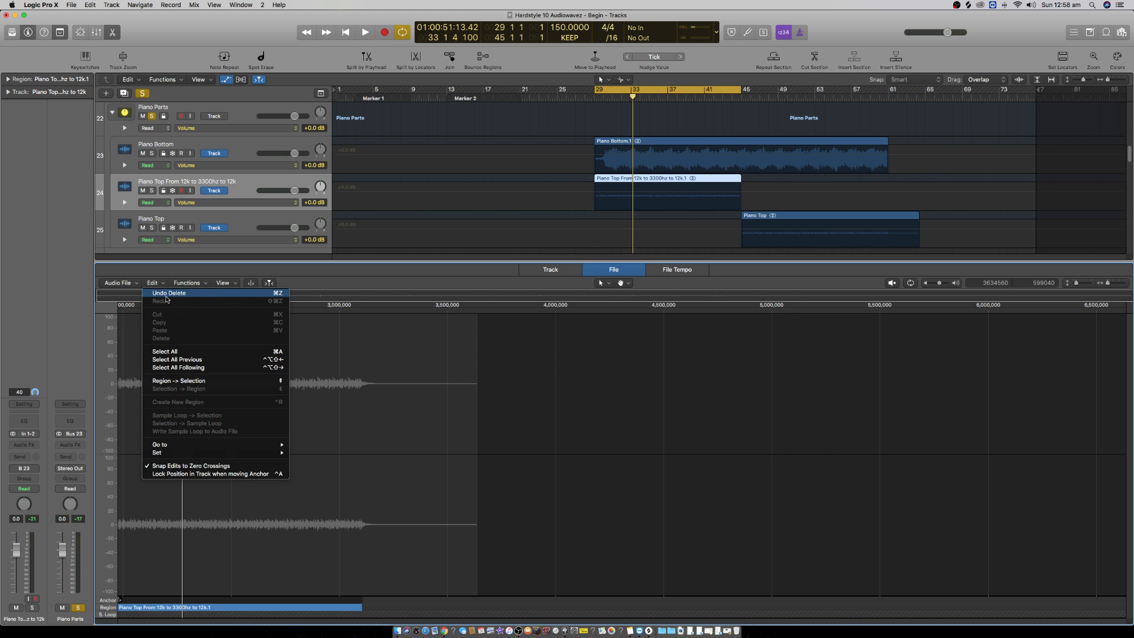
left_click(181, 351)
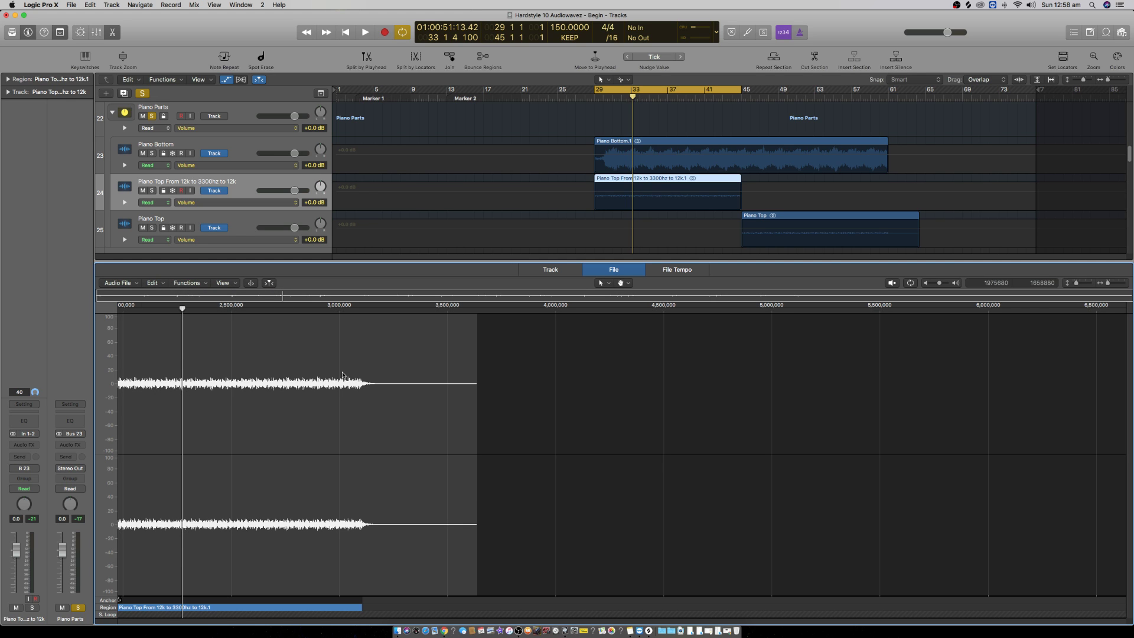
Step: Reopen the Piano Bottom audio file and select all of its audio, including the tail past the region's end
left_click(751, 149)
scroll(373, 456, "down", 5)
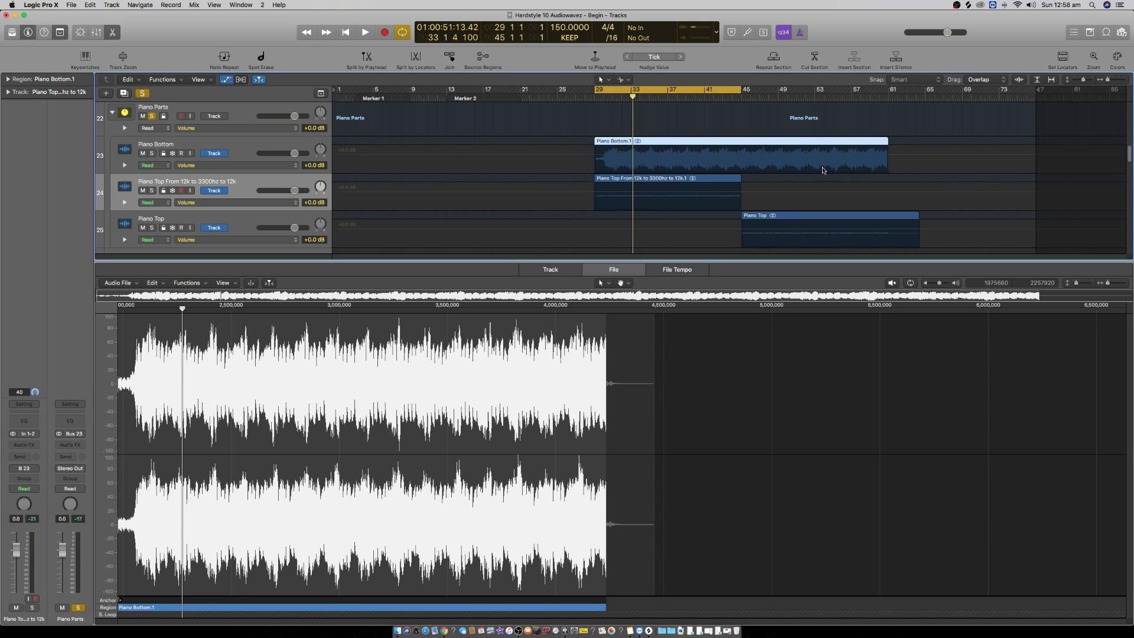
left_click(907, 142)
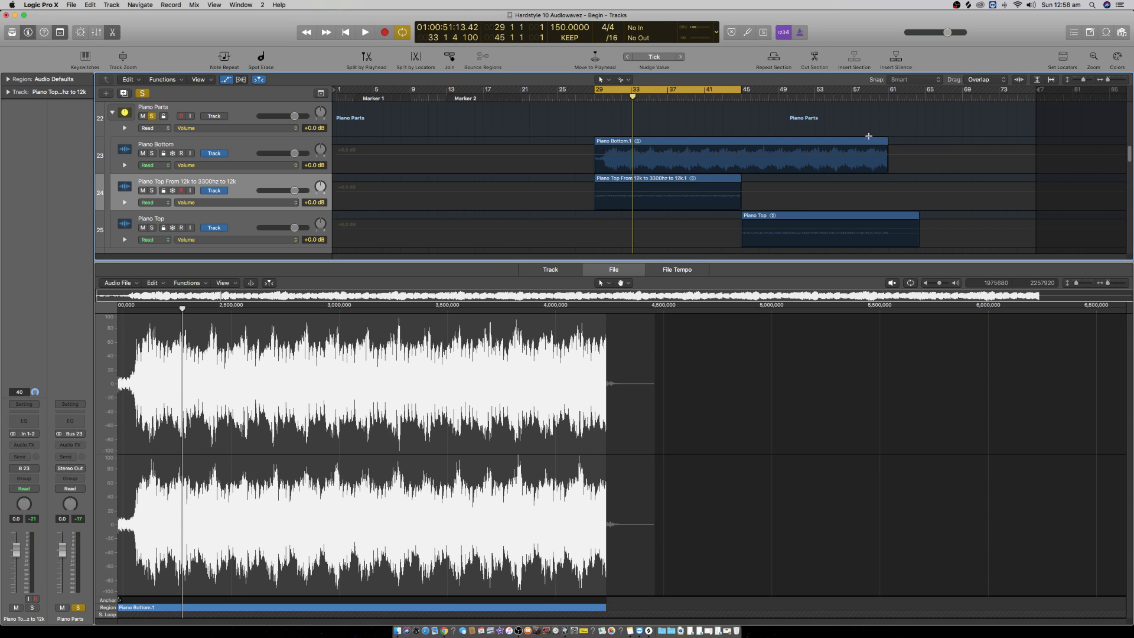
left_click(246, 149)
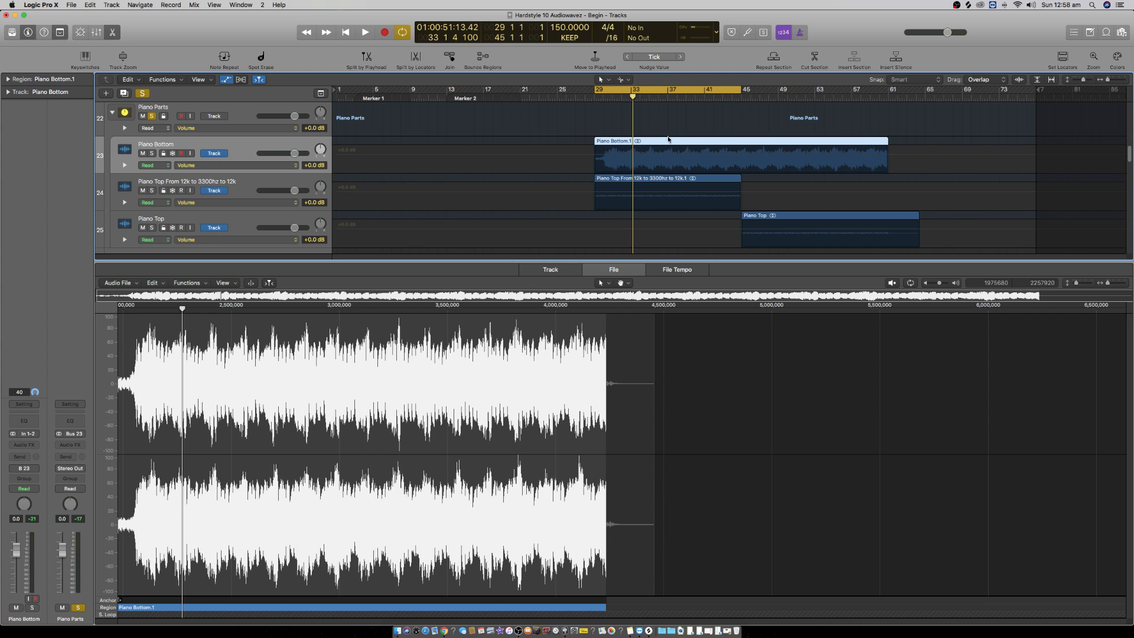
left_click(574, 144)
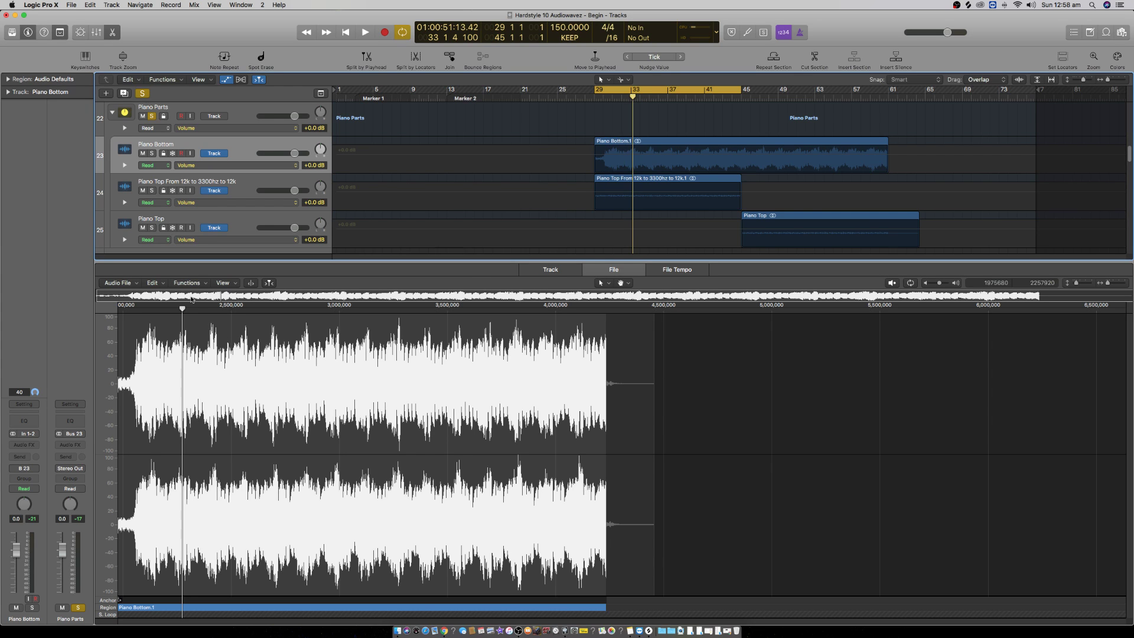
left_click(164, 283)
left_click(182, 350)
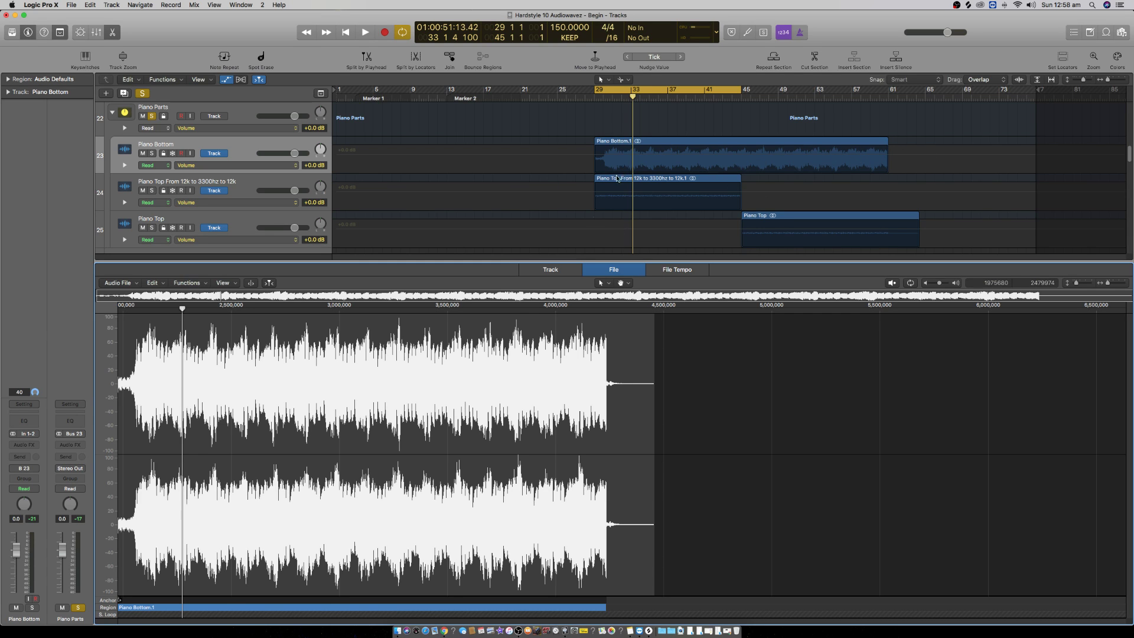
left_click(615, 142)
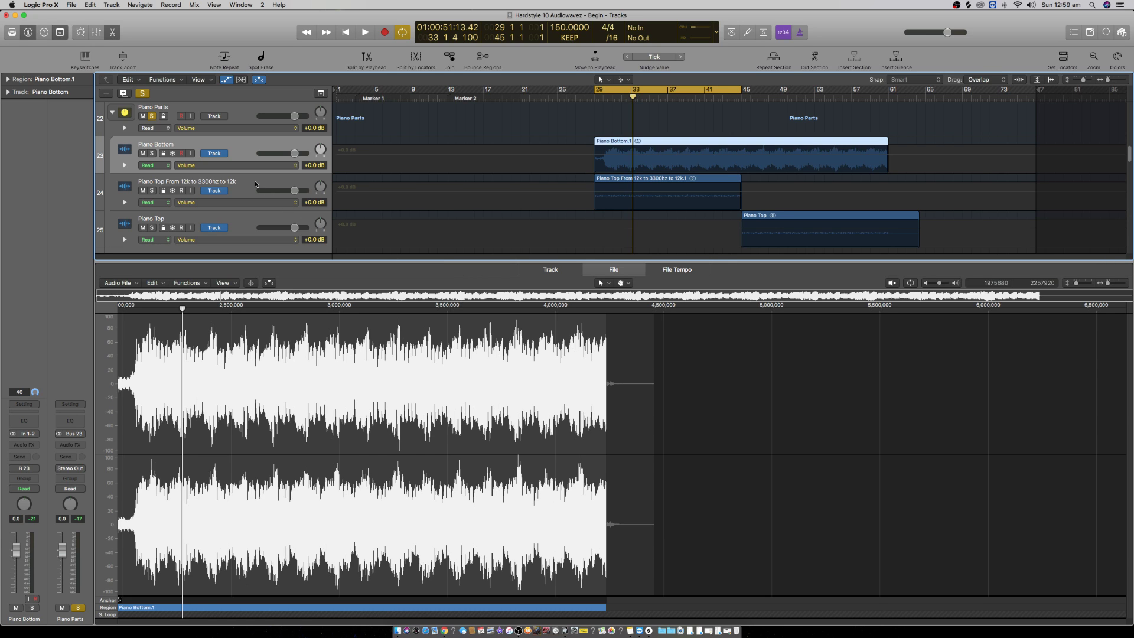
Step: Open the Piano Top From 12k to 3300hz to 12k region in the file editor and select its entire audio file
left_click(646, 185)
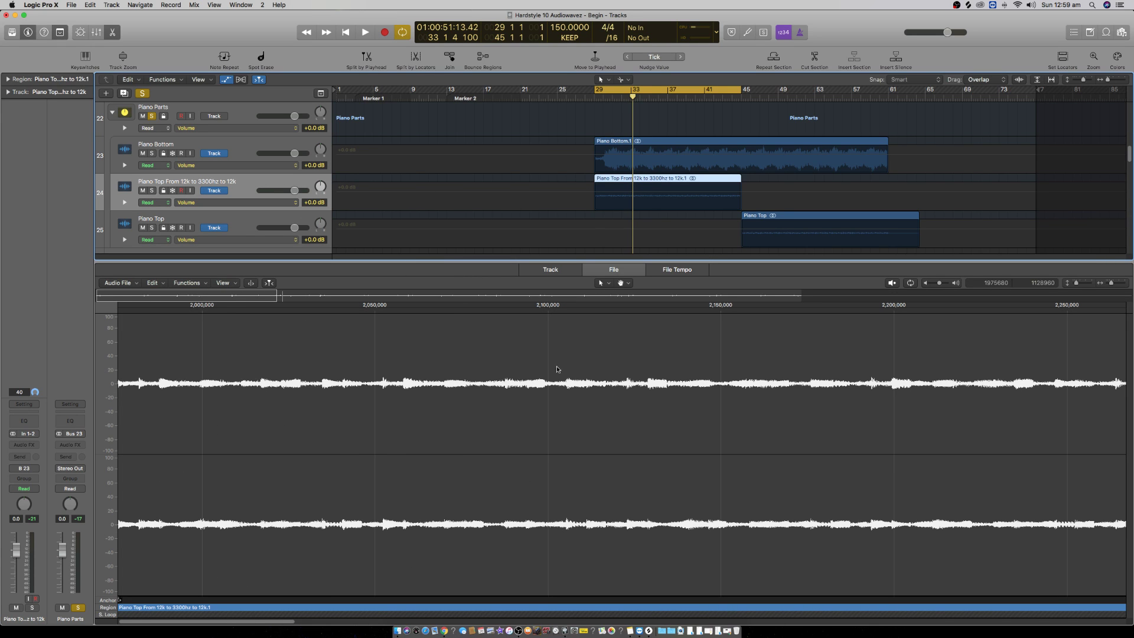
scroll(485, 480, "down", 5)
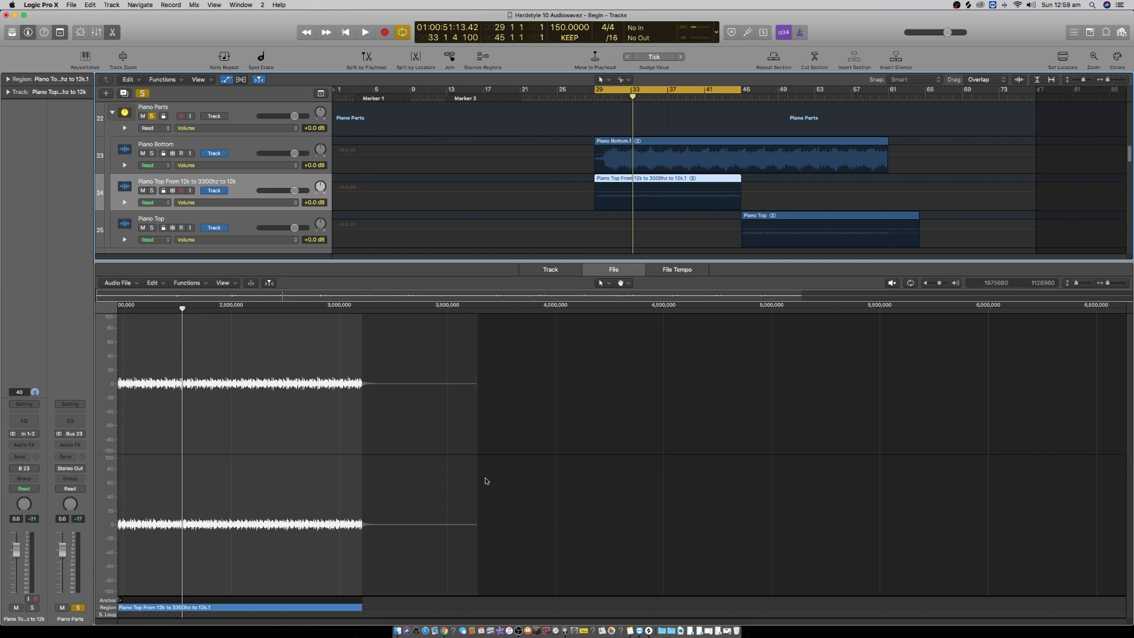
scroll(484, 480, "up", 1)
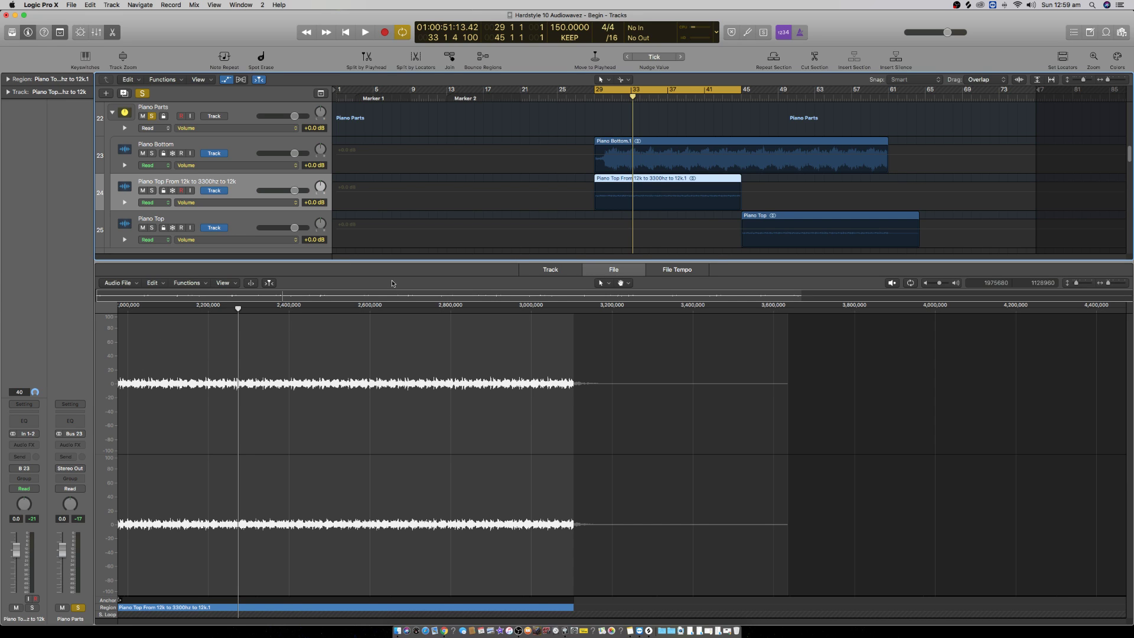
left_click(191, 287)
left_click(154, 283)
left_click(160, 288)
left_click(159, 288)
left_click(225, 353)
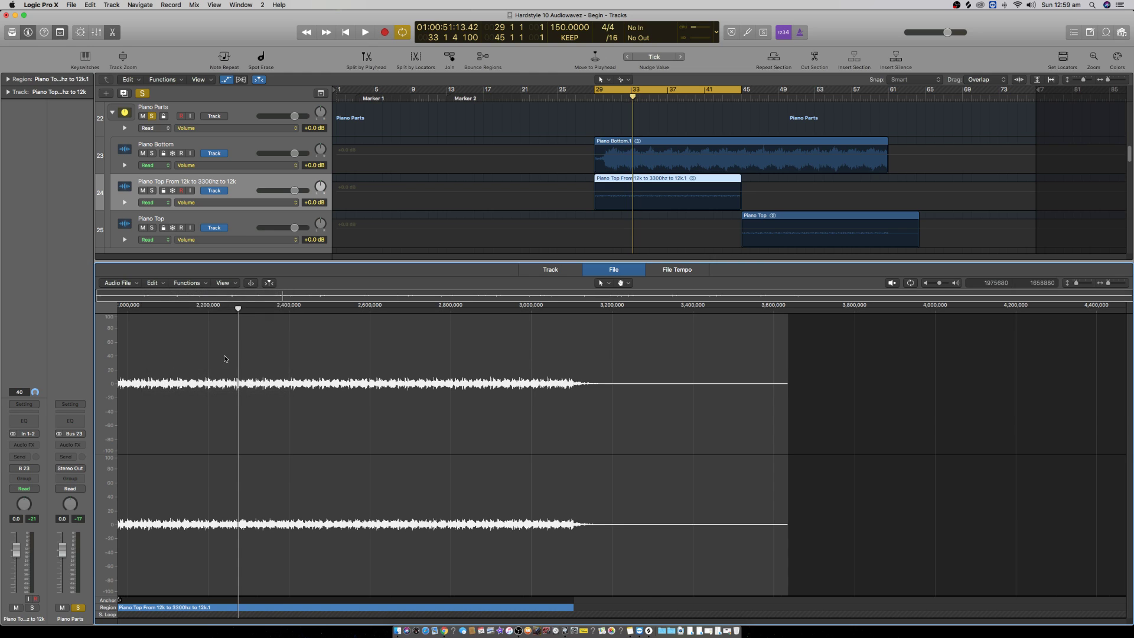
left_click(186, 283)
left_click(213, 299)
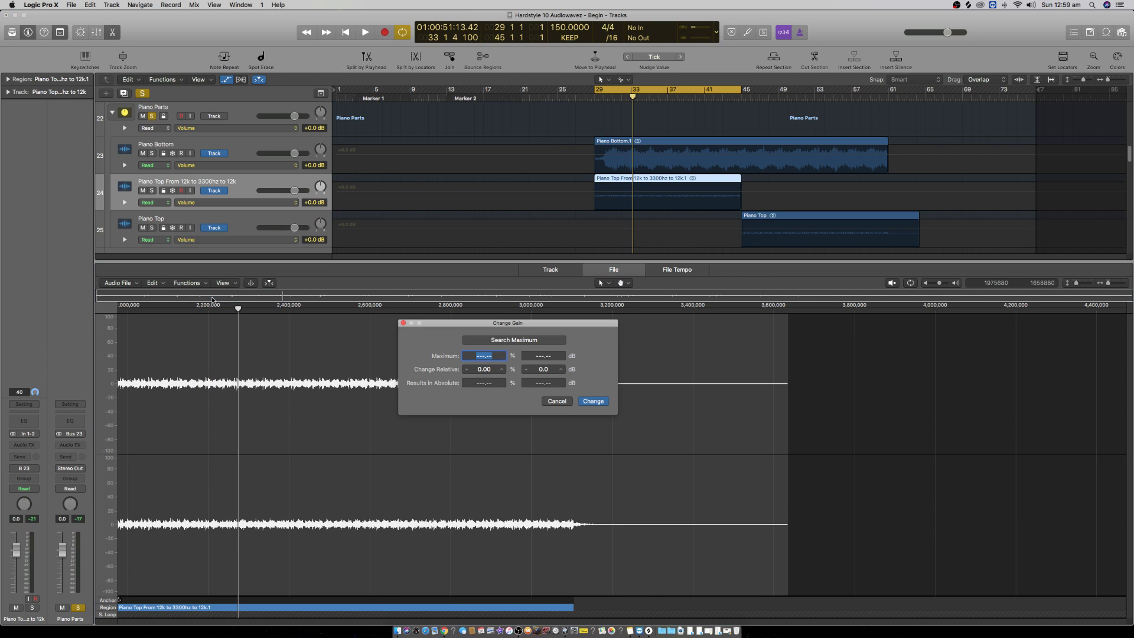
left_click(556, 401)
Step: Normalize the whole selected Piano Top From 12k to 3300hz to 12k audio file, including its tail
left_click(187, 283)
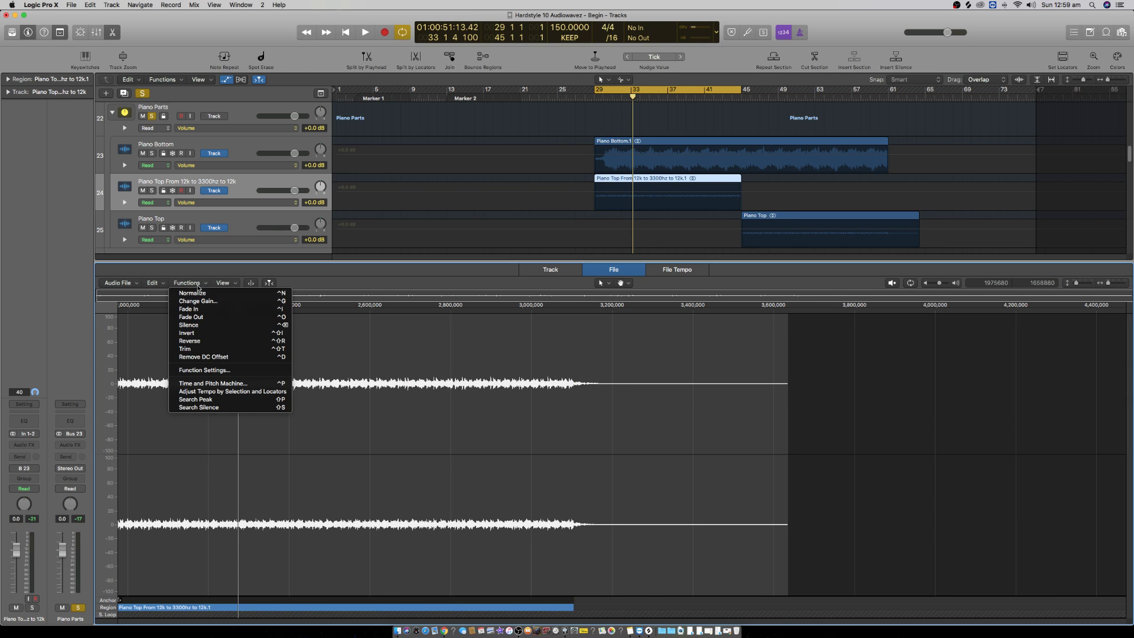
left_click(216, 295)
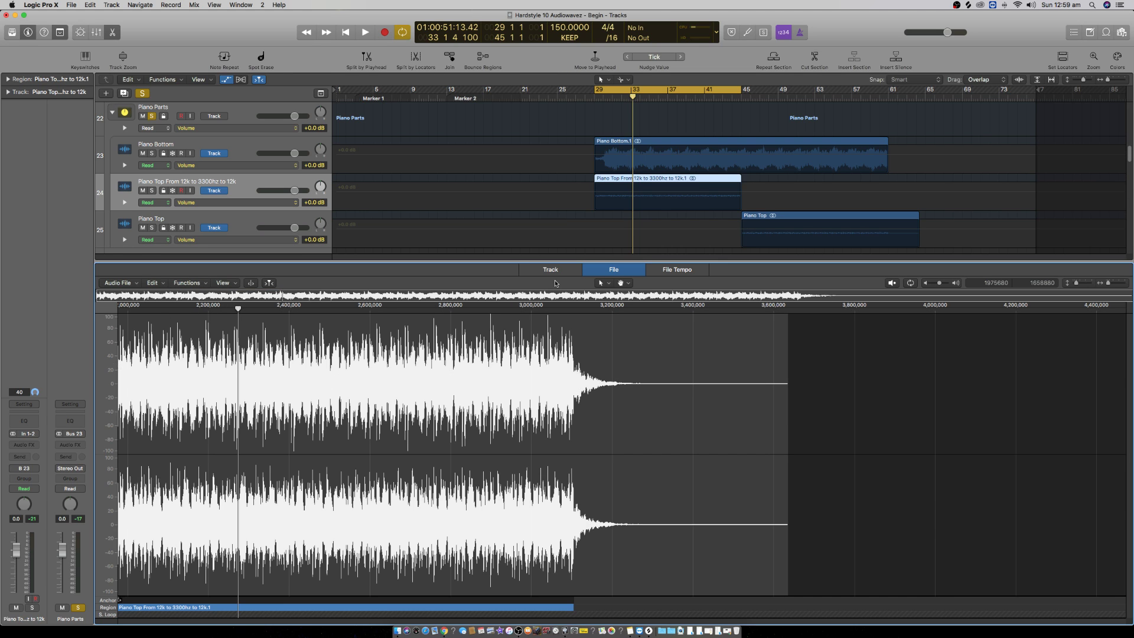
Step: Extend the Piano Top From 12k to 3300hz to 12k region over its tail, then cut off everything after bar 49
left_click(737, 178)
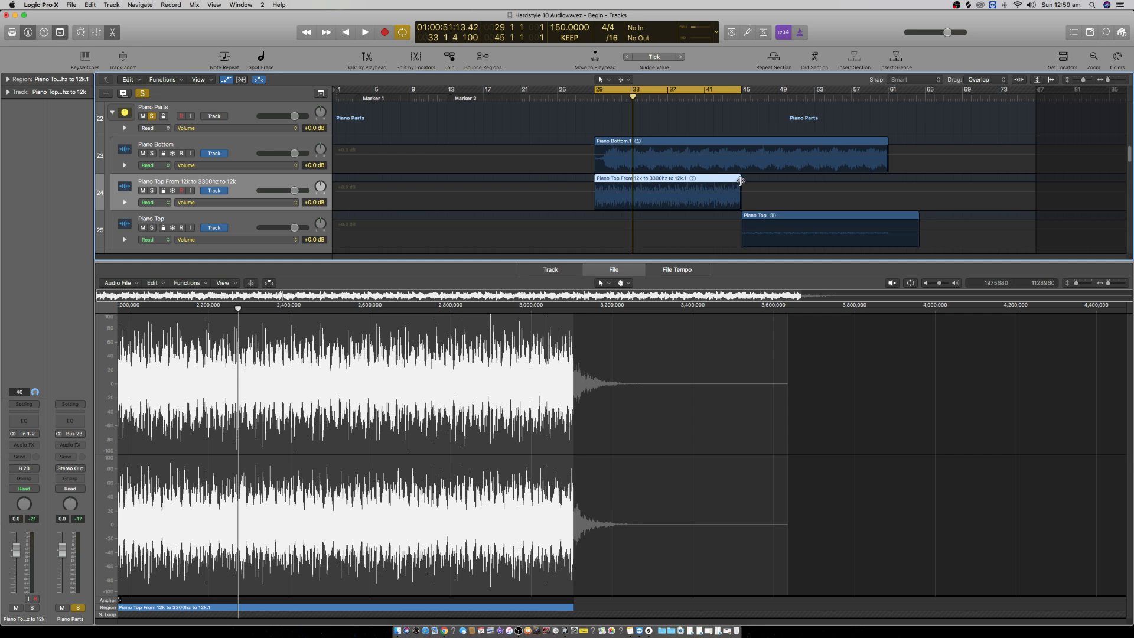
left_click_drag(741, 180, 836, 180)
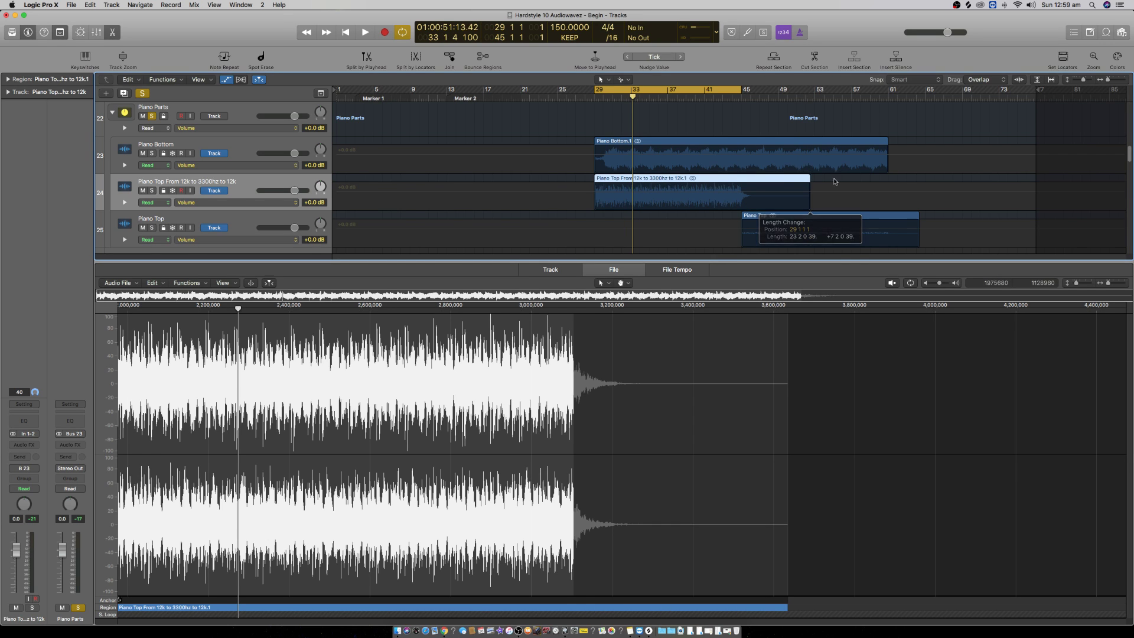
left_click(778, 187)
key("Delete")
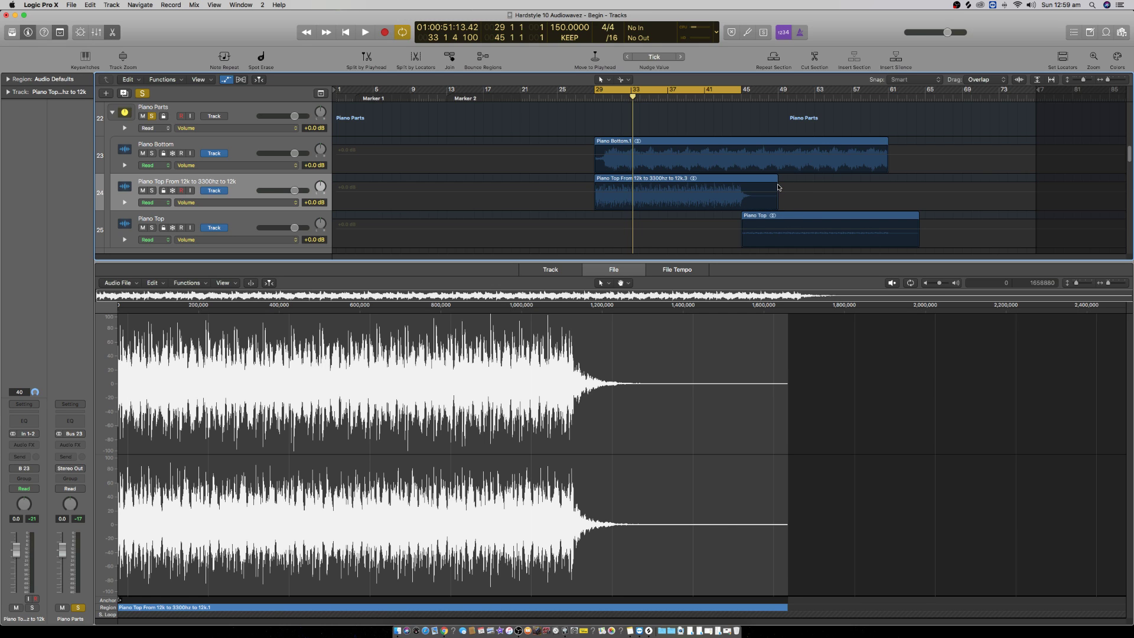
left_click(742, 180)
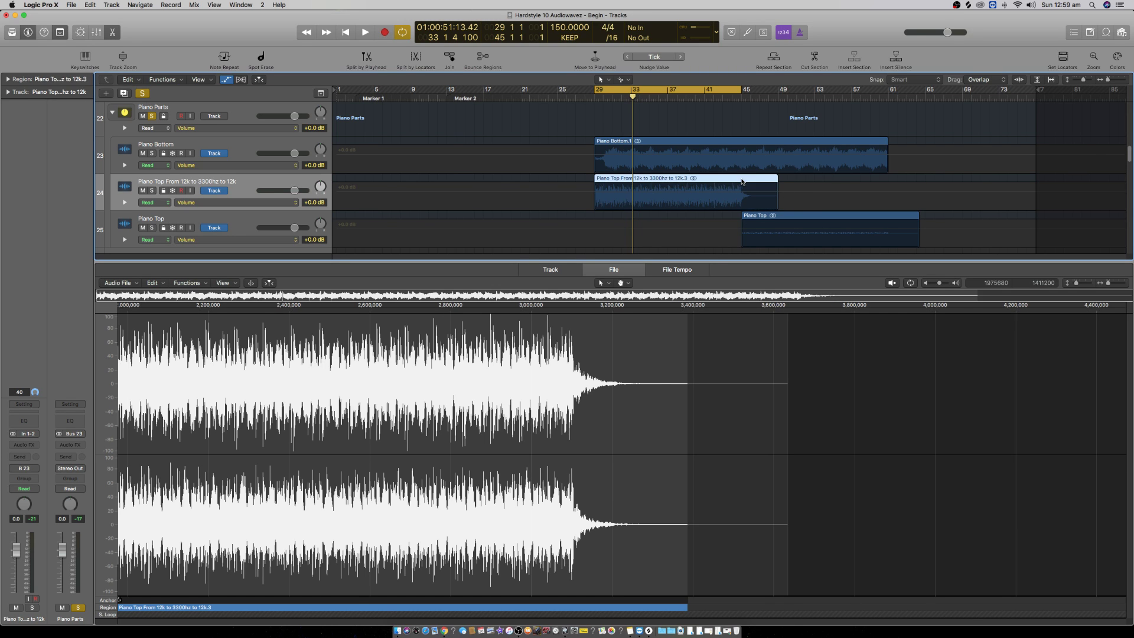
left_click(687, 355)
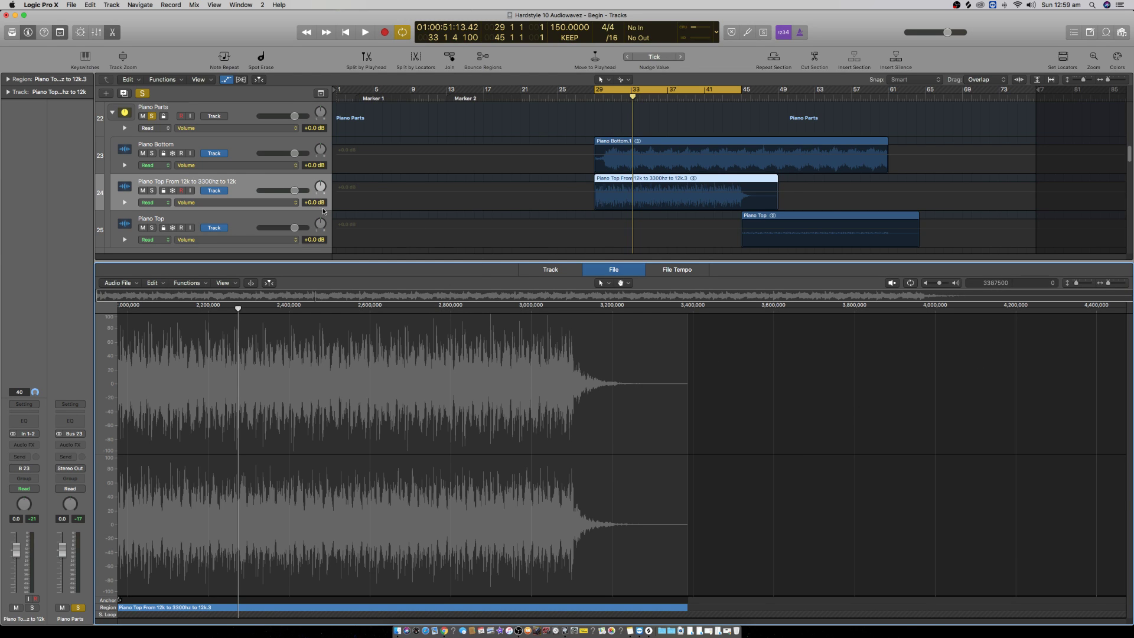
Step: Split the Piano Top region at bar 61, set the cycle range to bars 61–65, and mute the tail piece after the split
left_click(234, 217)
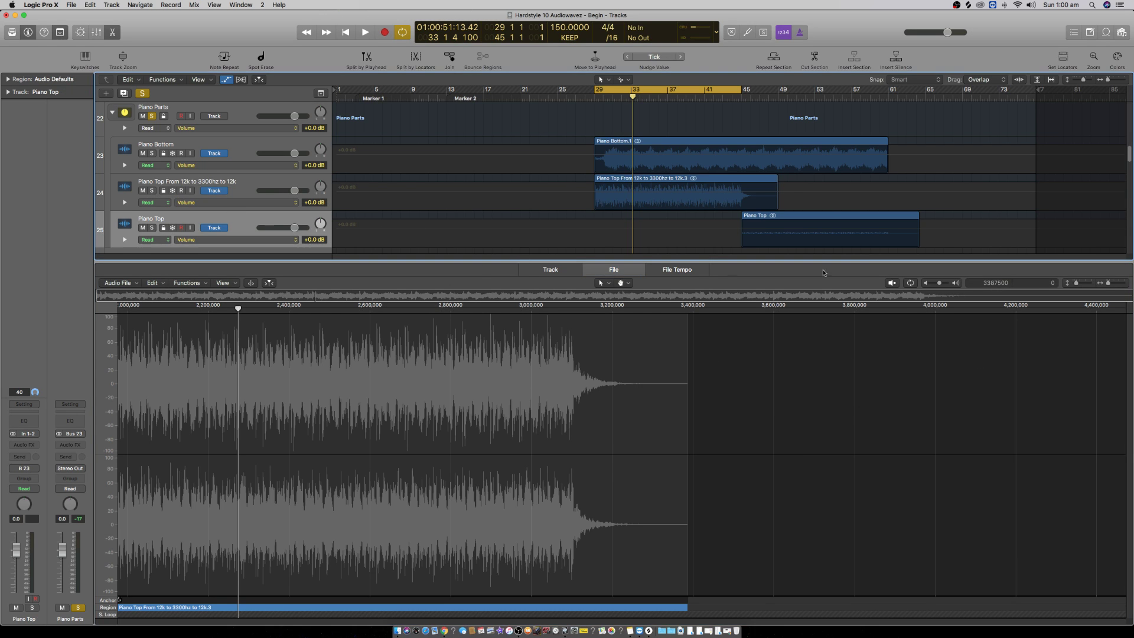
left_click(891, 237)
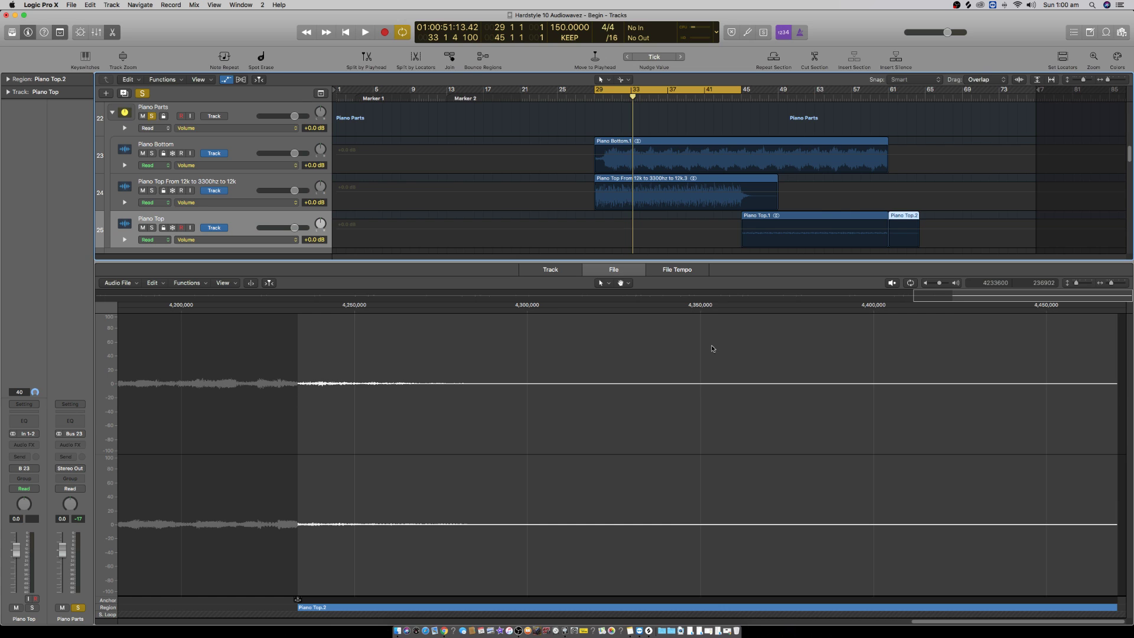
left_click_drag(840, 216, 776, 217)
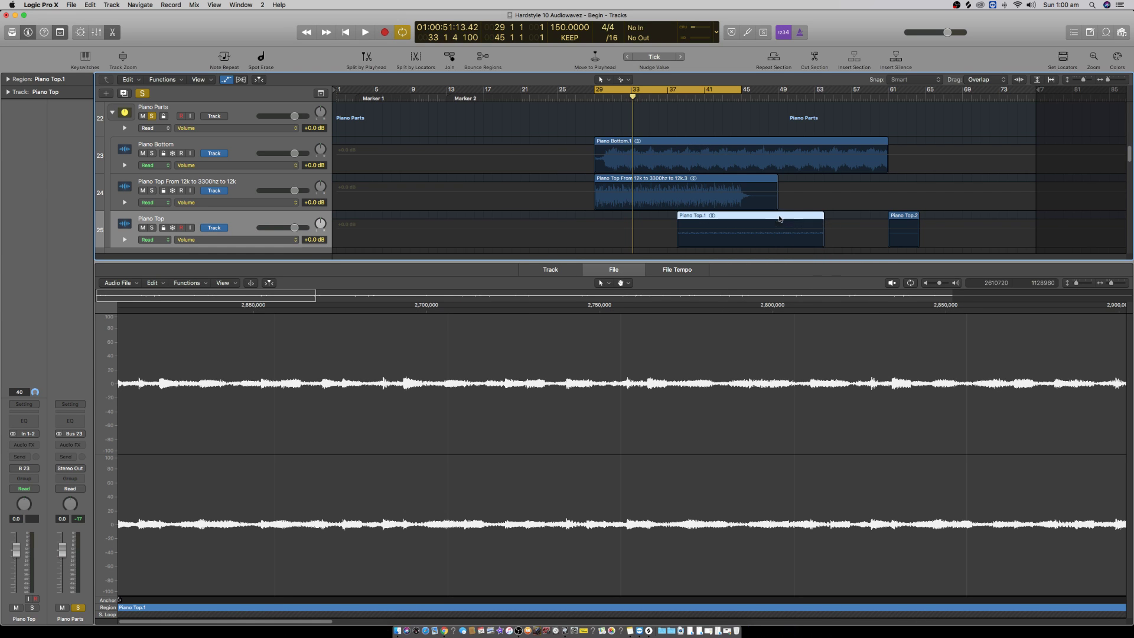
left_click_drag(891, 92, 930, 94)
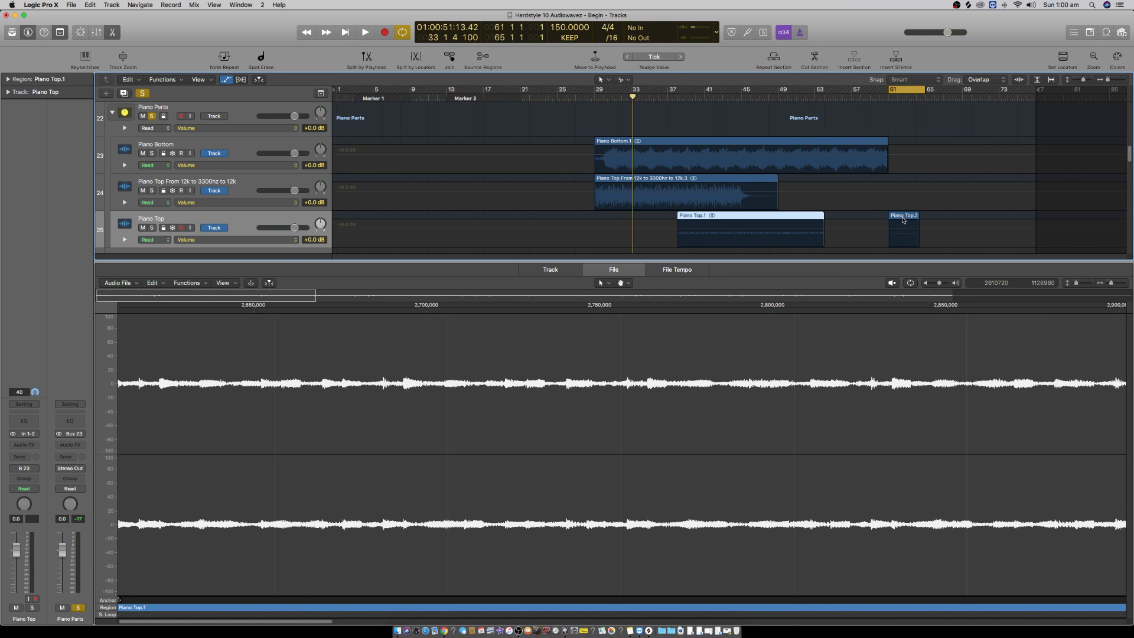
left_click(902, 217)
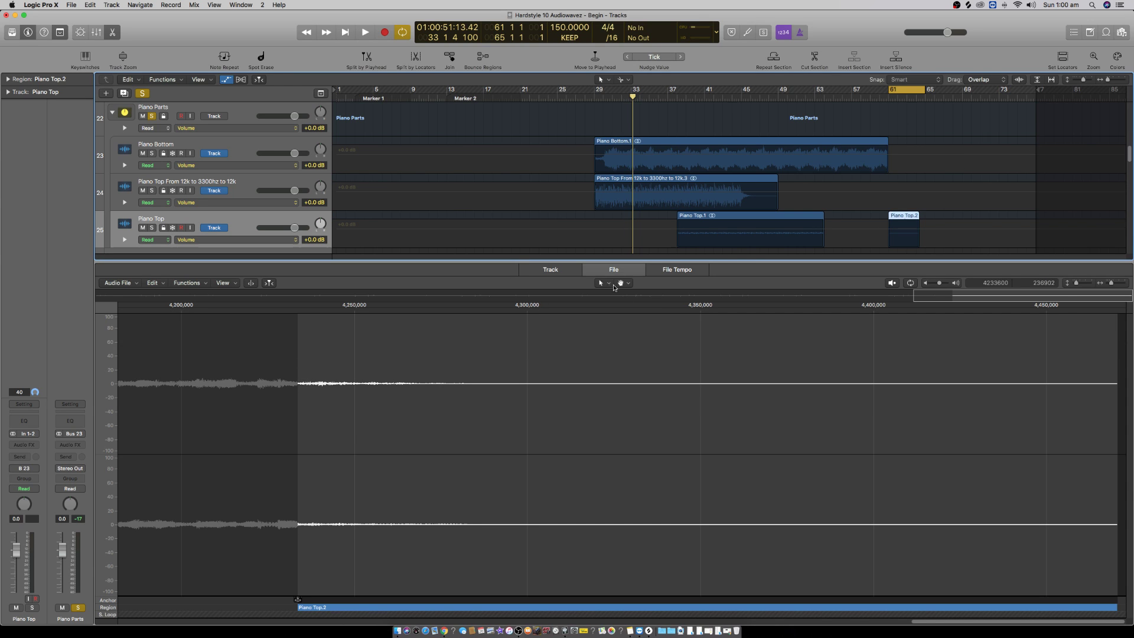
right_click(904, 217)
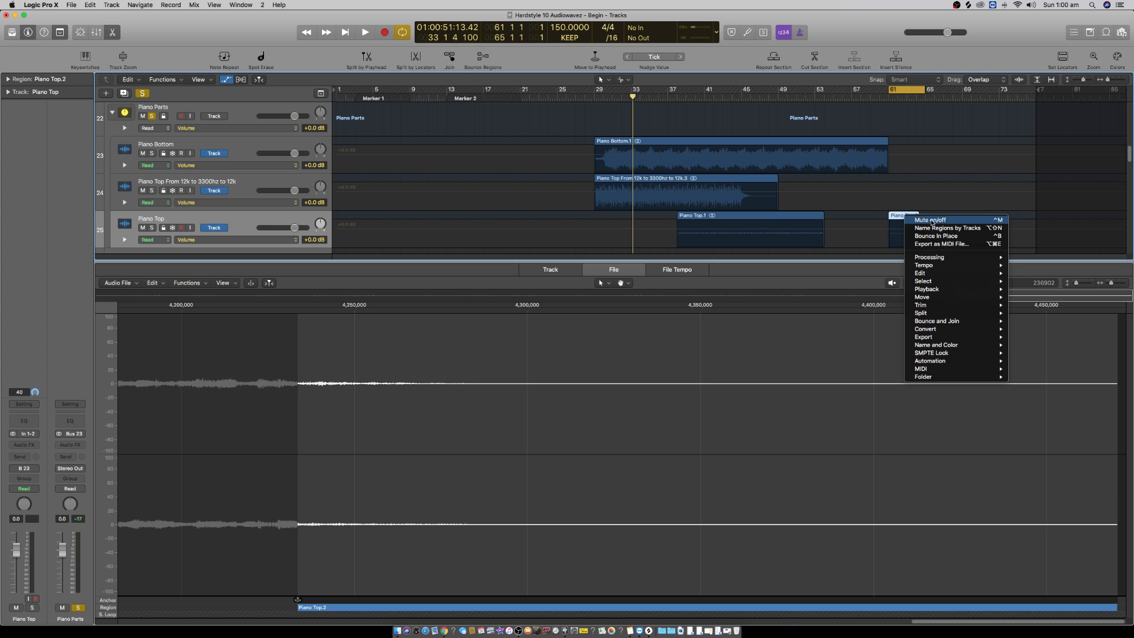
left_click(932, 220)
Step: Move the main Piano Top region back to bar 45 and place its muted tail piece at bar 29
left_click(759, 218)
left_click_drag(759, 218, 844, 220)
left_click_drag(766, 218, 812, 219)
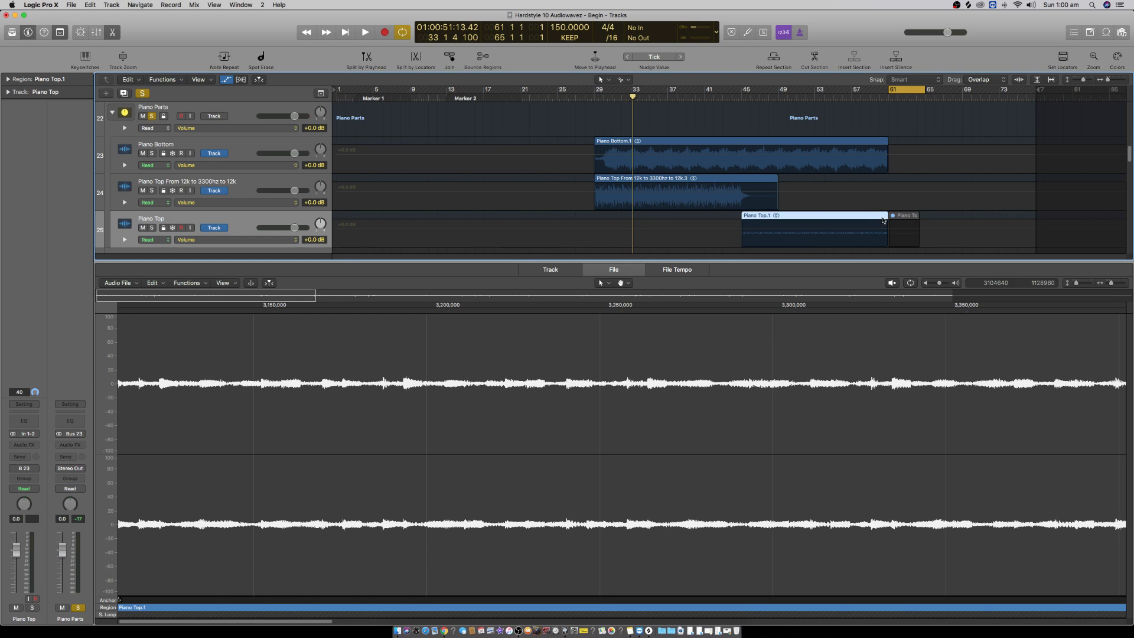
left_click_drag(915, 219, 617, 226)
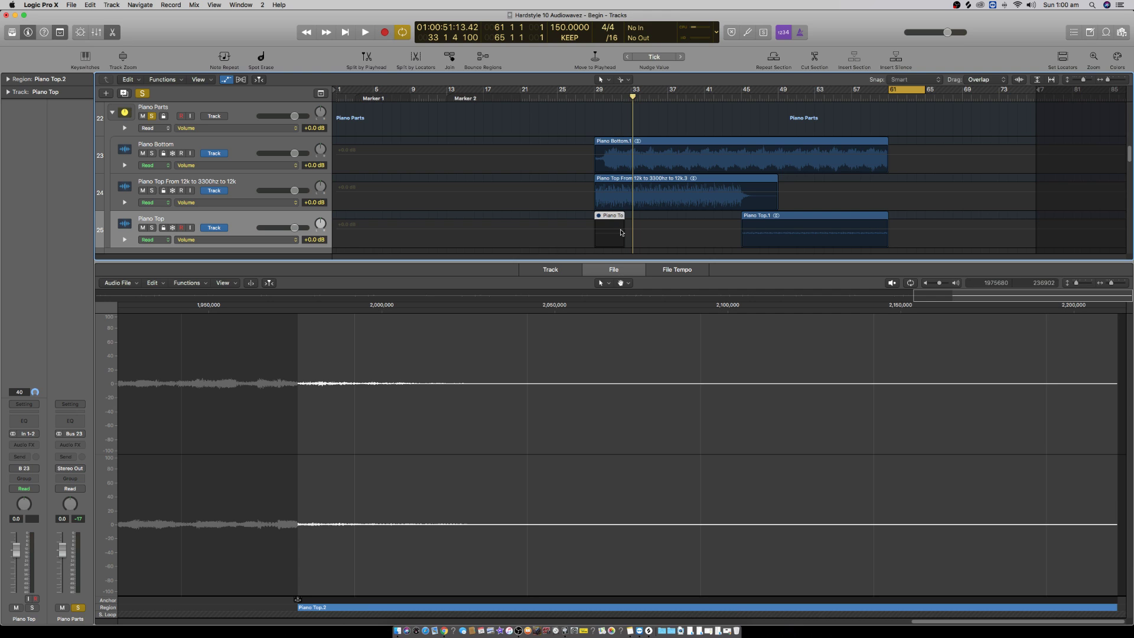
Step: Normalize the Piano Top region starting at bar 45 and lower the Piano Parts stack's volume to -12.0 dB
left_click(790, 216)
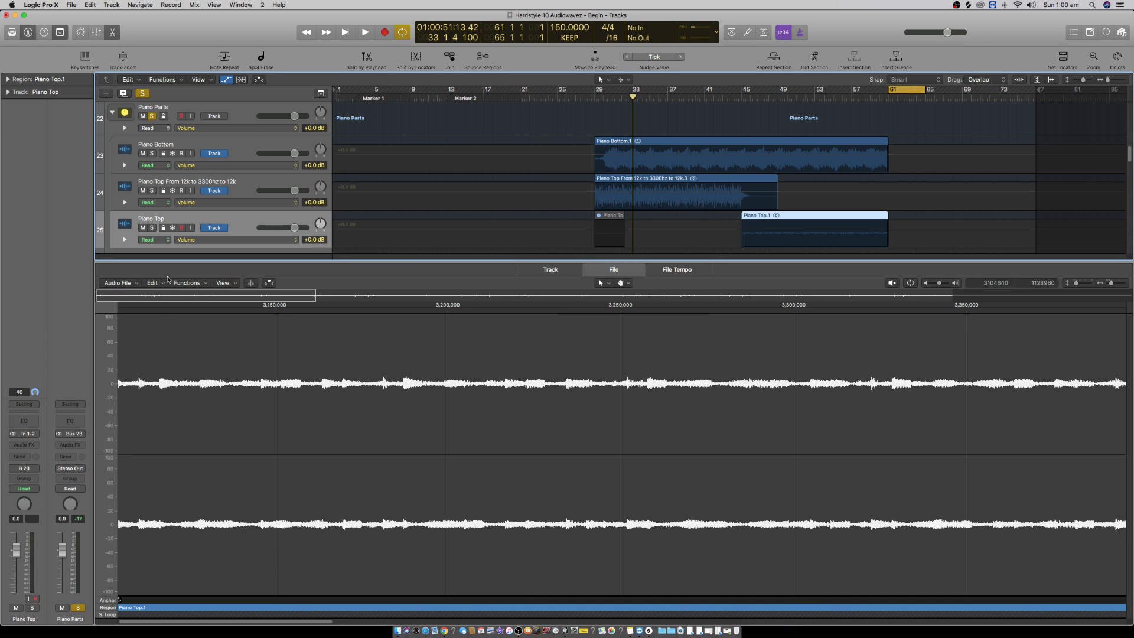
left_click(187, 285)
left_click(180, 296)
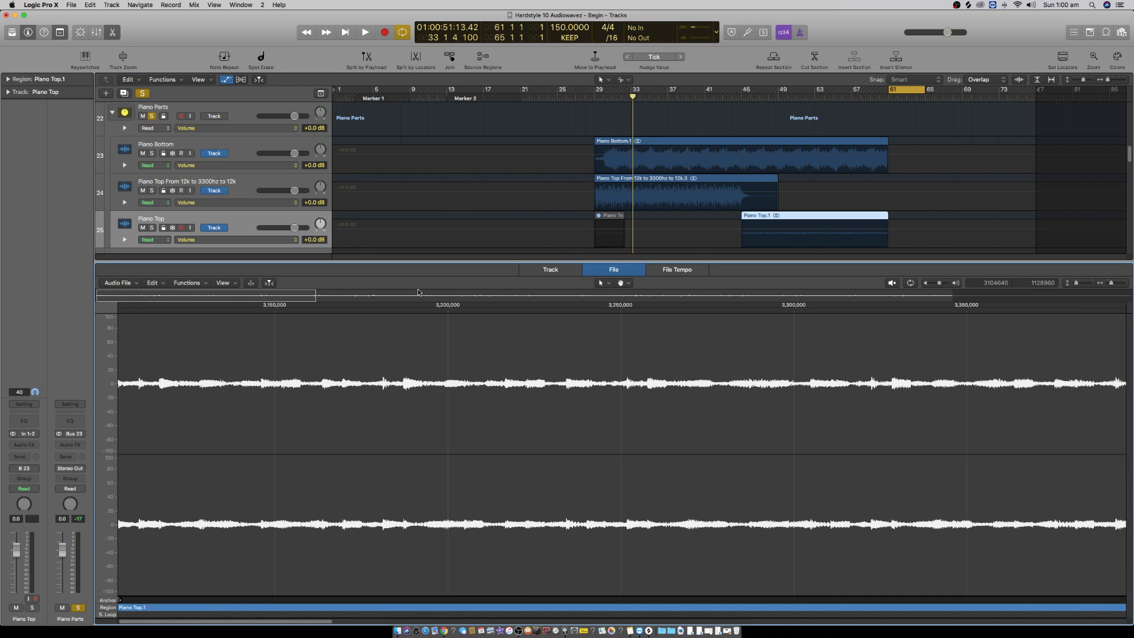
left_click(251, 113)
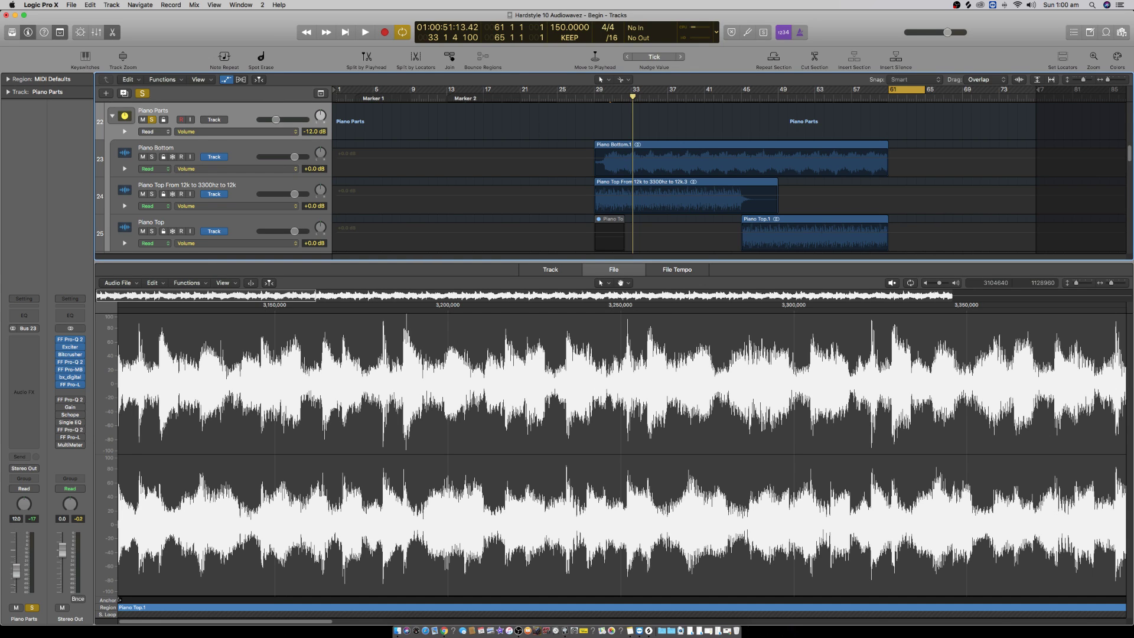
left_click(113, 33)
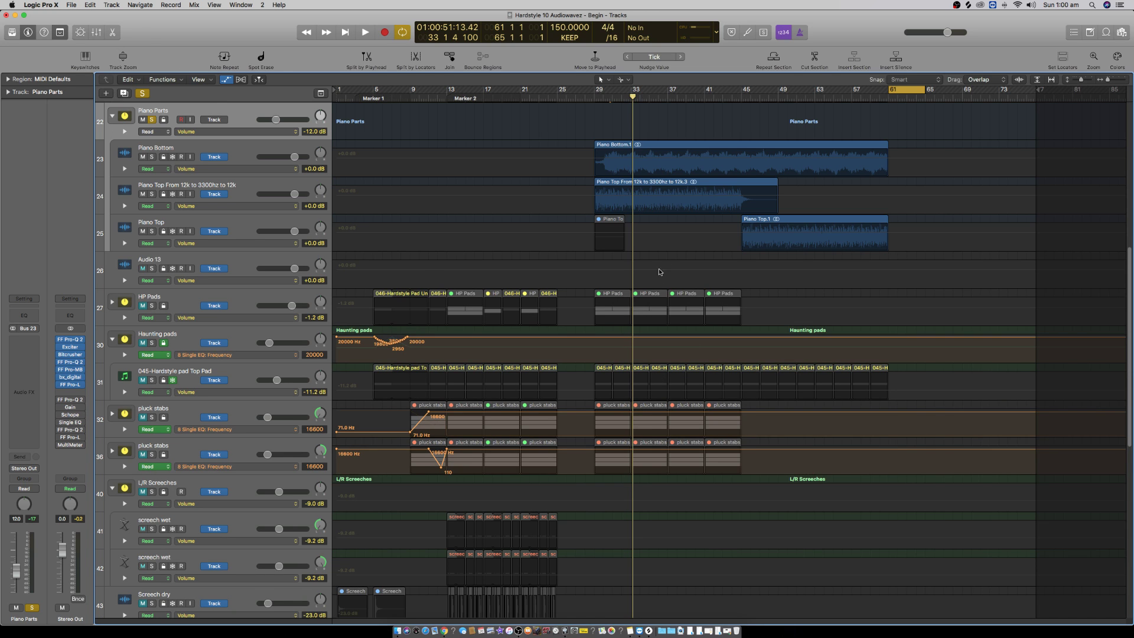
Step: Set the cycle range to bars 29–45, play the bounced piano parts, and hide the track automation
scroll(660, 277, "up", 5)
left_click_drag(603, 88, 743, 89)
key("space")
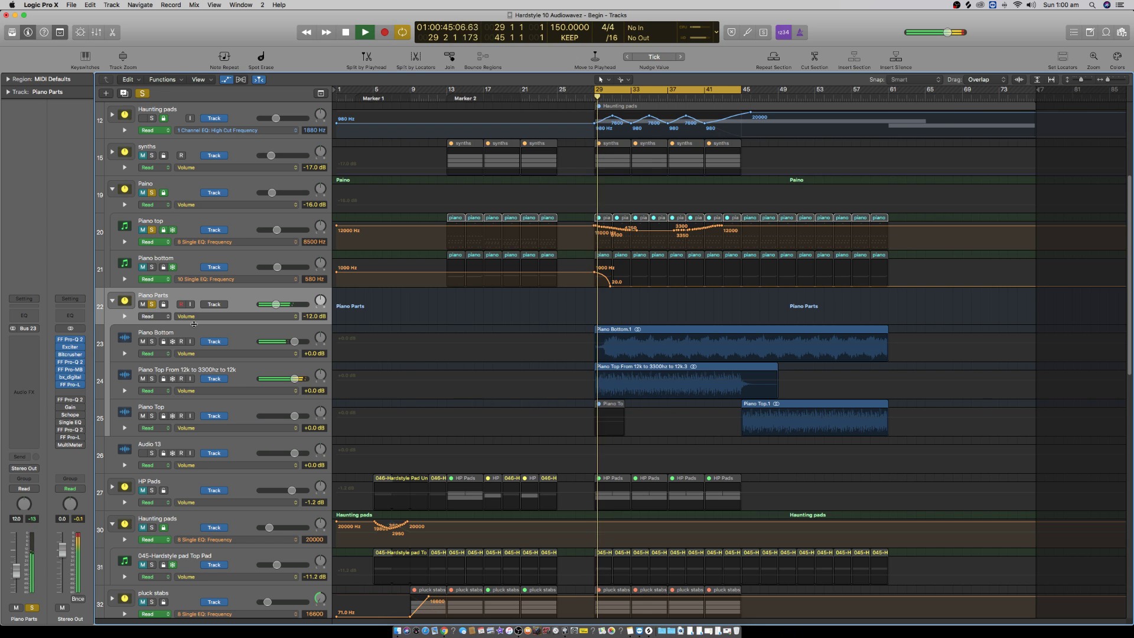
key("a")
key("super+Up")
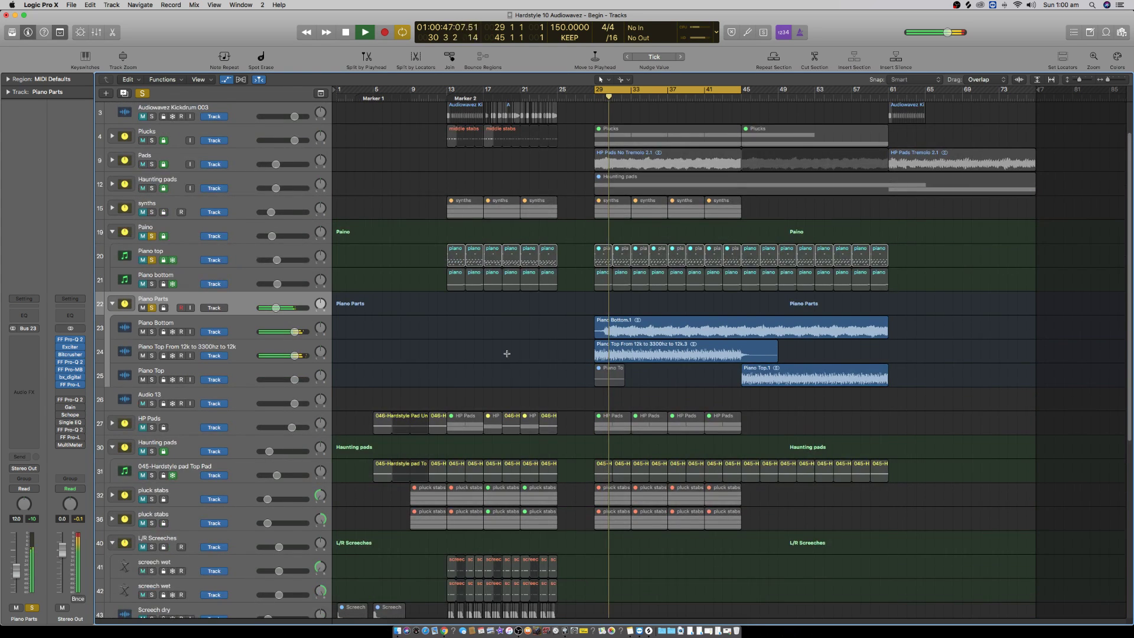
scroll(507, 353, "up", 3)
key("space")
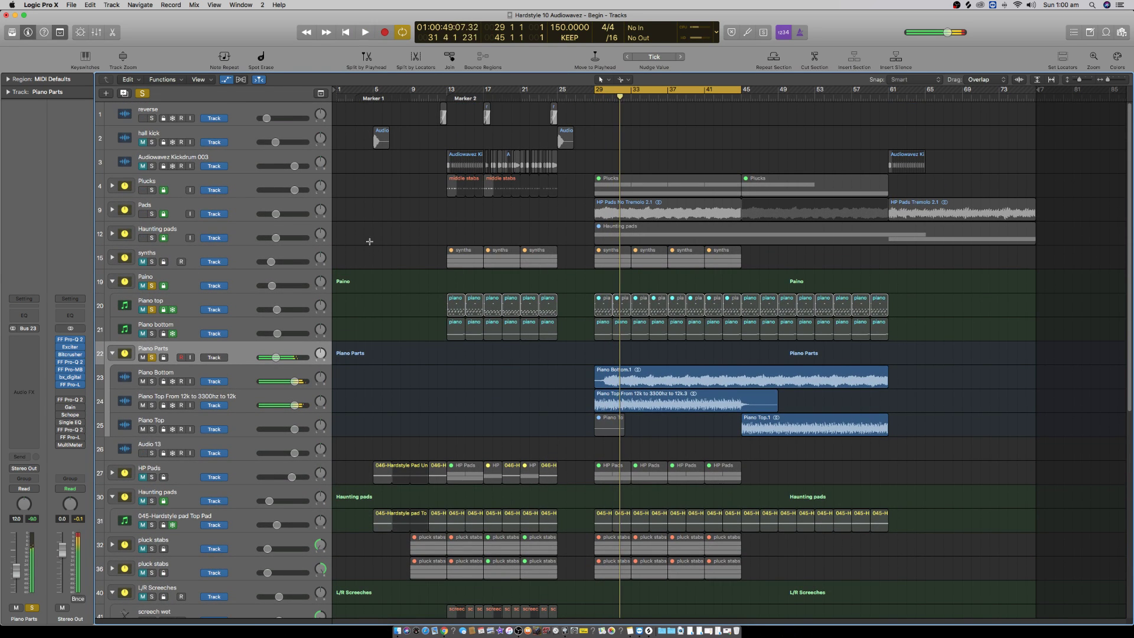
Step: Solo the Plucks, Pads and Haunting pads stacks, and move the collapsed Piano Parts stack directly above Plucks
left_click_drag(152, 191, 147, 249)
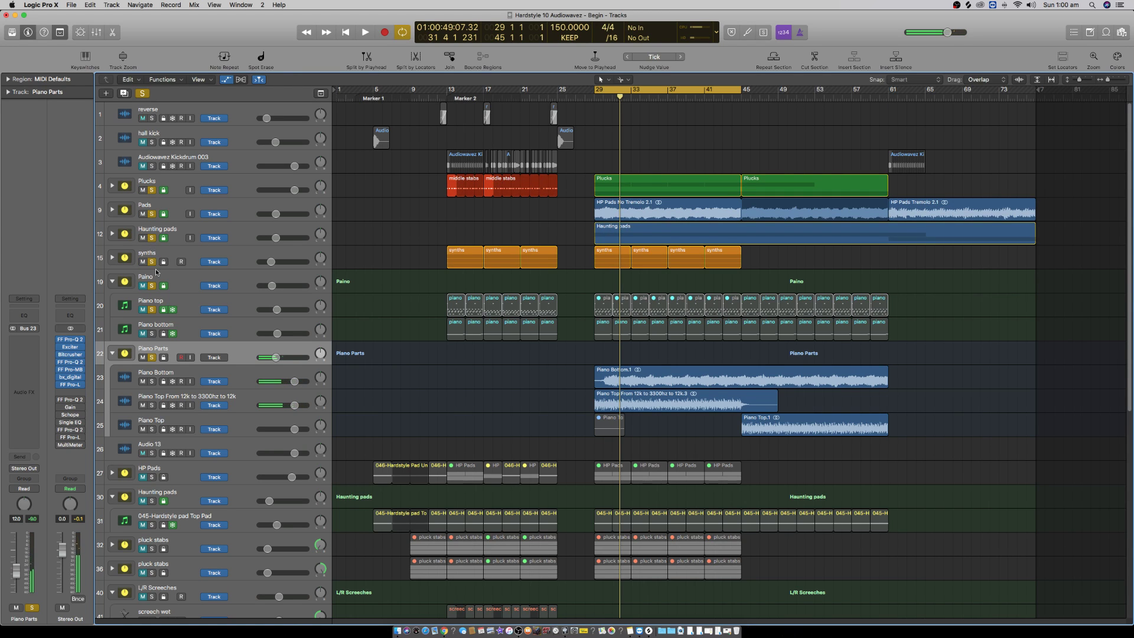
left_click(153, 263)
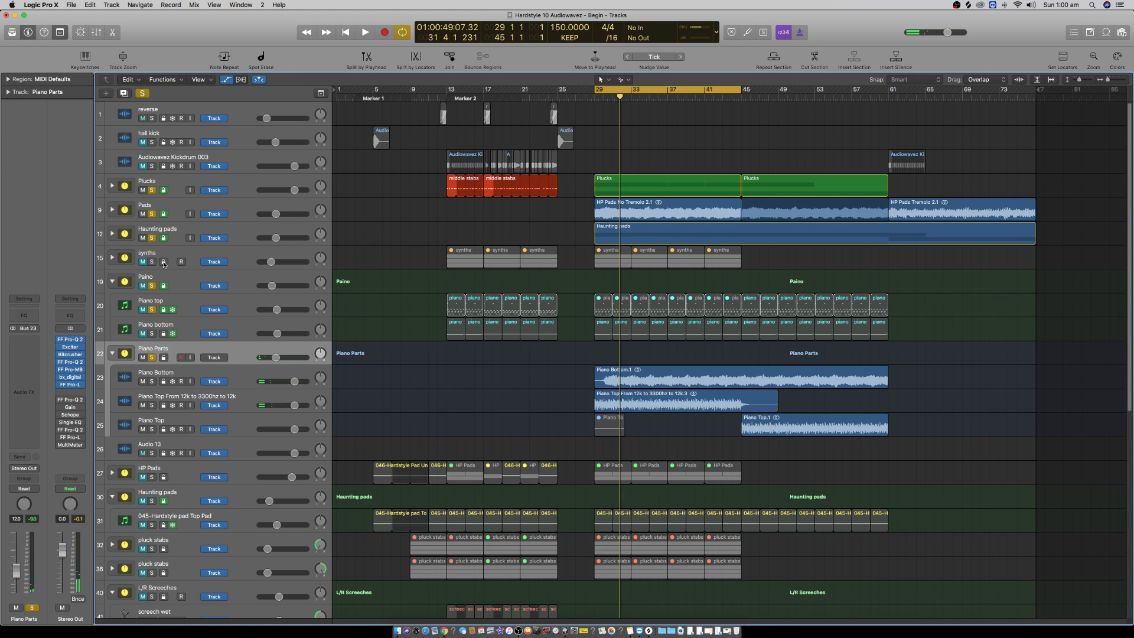
left_click(113, 354)
left_click_drag(180, 347, 198, 180)
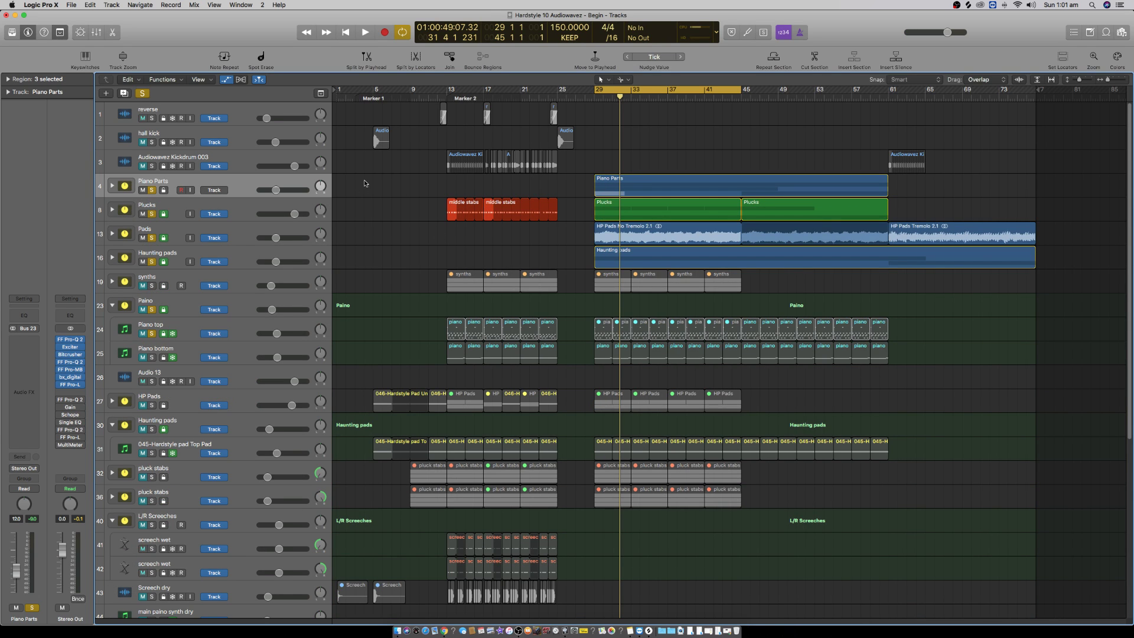
Step: Play the soloed stacks and insert a Compressor on the Piano Parts stack, placing its window clear of the upper tracks
key("space")
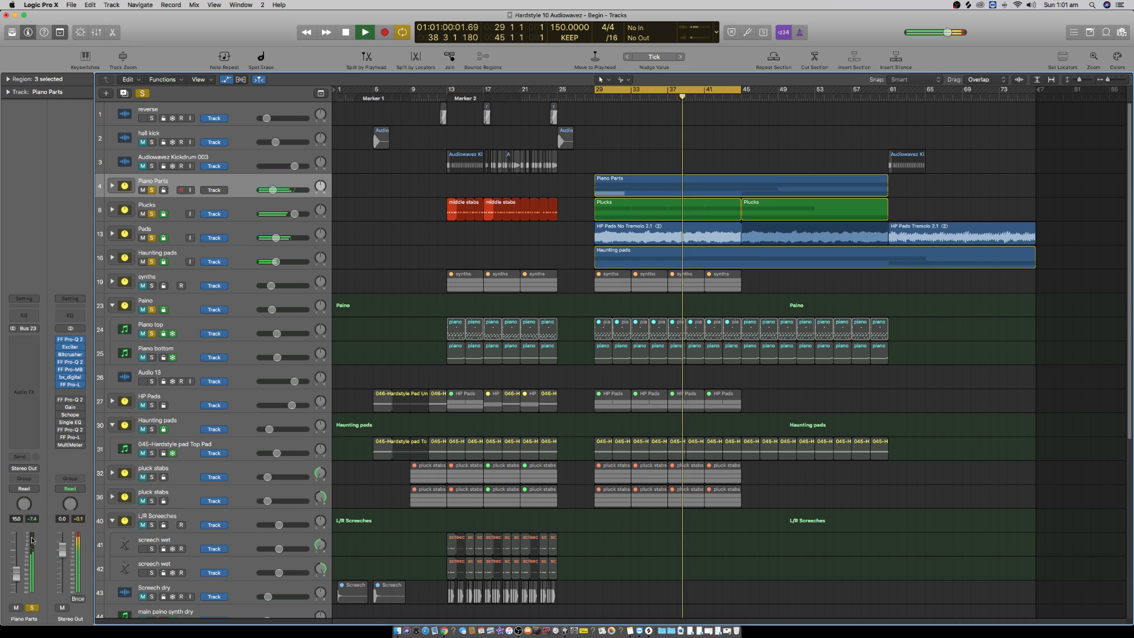
left_click(27, 338)
mouse_move(45, 377)
left_click(101, 375)
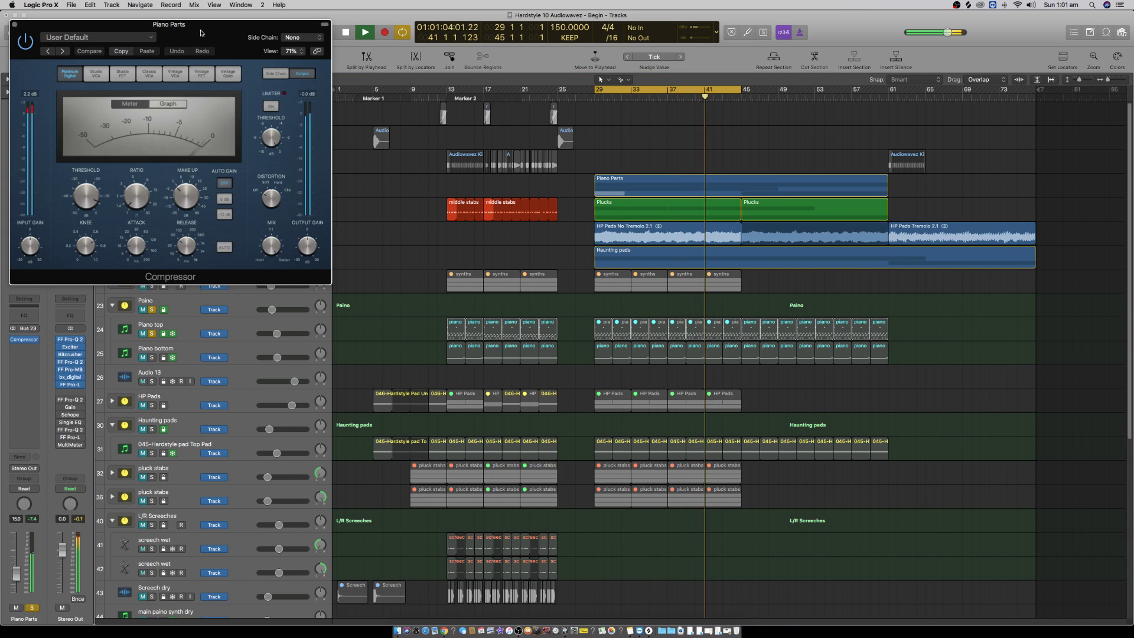
left_click_drag(477, 263, 508, 336)
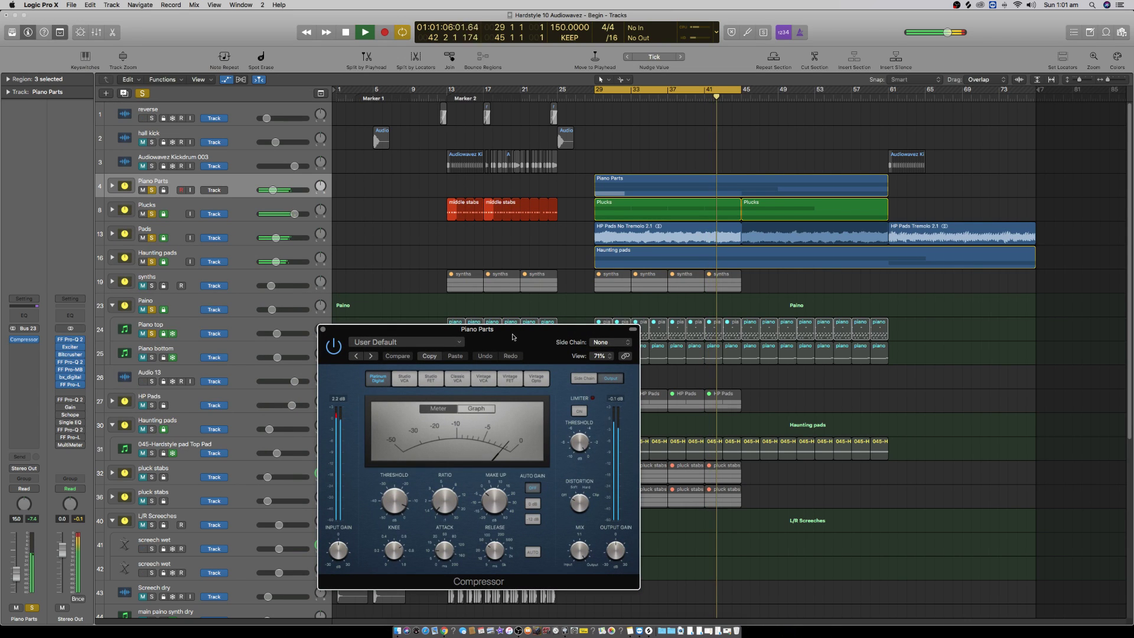
Step: Lower the Compressor's input gain, stop playback, and raise the Piano Parts stack's volume to -12.0 dB
left_click_drag(338, 547, 338, 560)
key("space")
left_click_drag(16, 574, 16, 573)
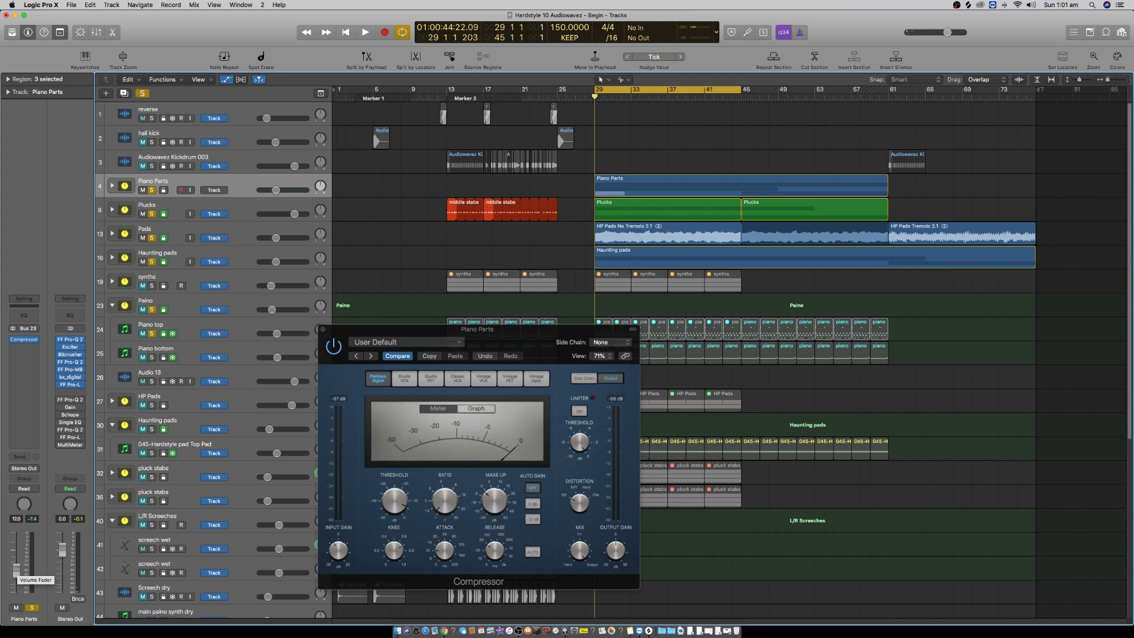
Step: Unsolo Plucks, Pads and Haunting pads, play the Piano Parts stack alone, and expand it to show its tracks
left_click_drag(151, 215, 152, 255)
key("space")
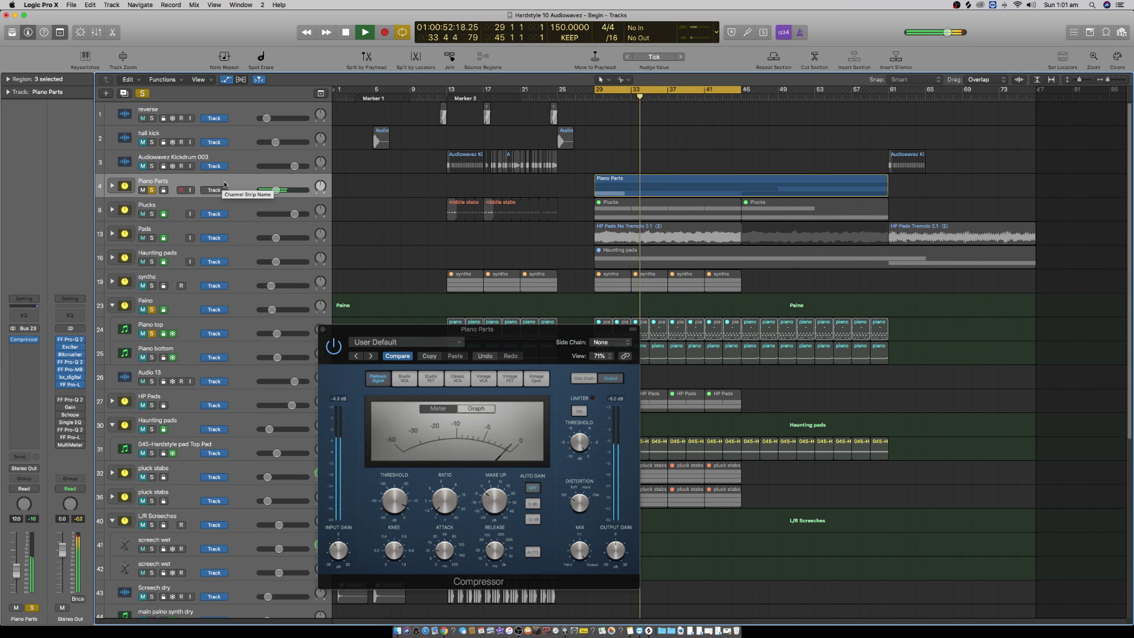
left_click(112, 186)
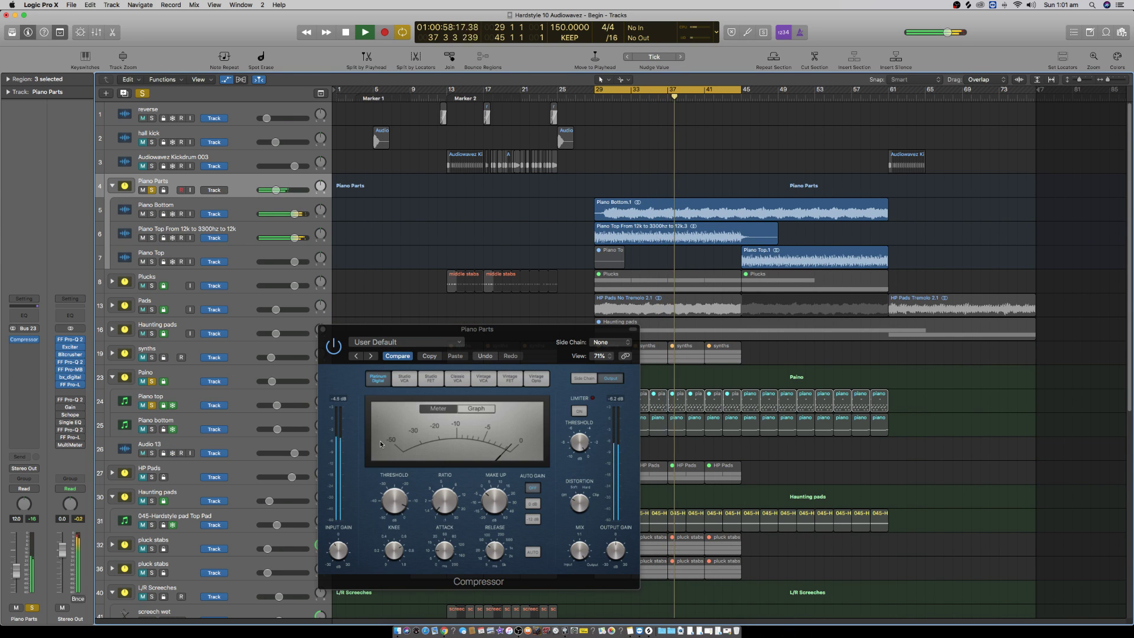
Step: Switch the Compressor's display to Graph, adjust its make-up gain, and set Auto Gain to -12 dB
left_click(477, 408)
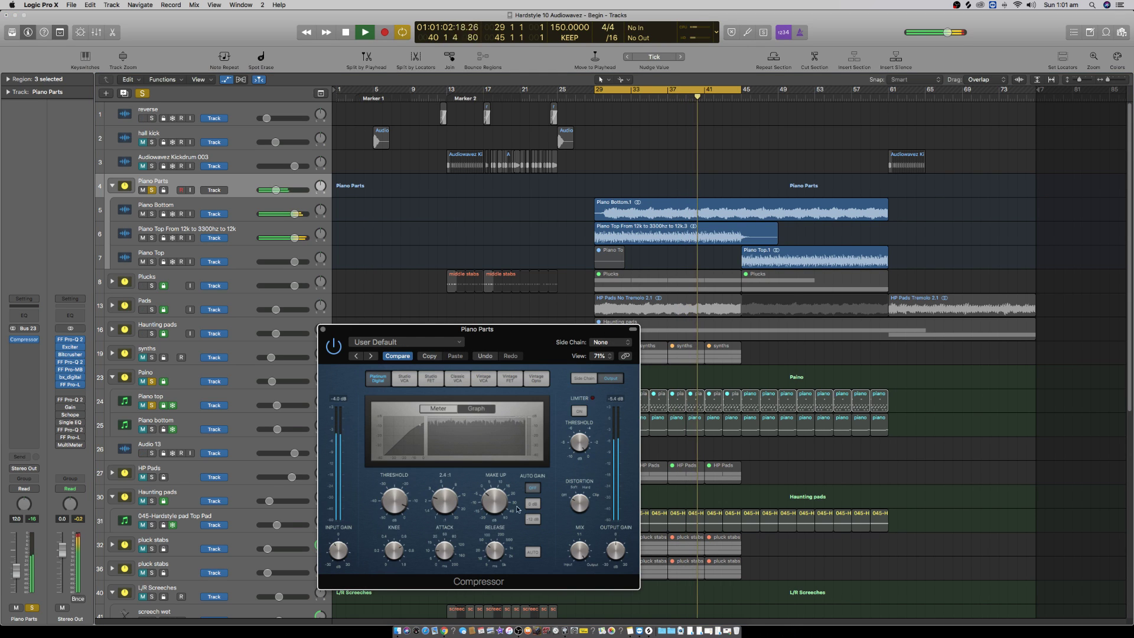
scroll(497, 502, "up", 3)
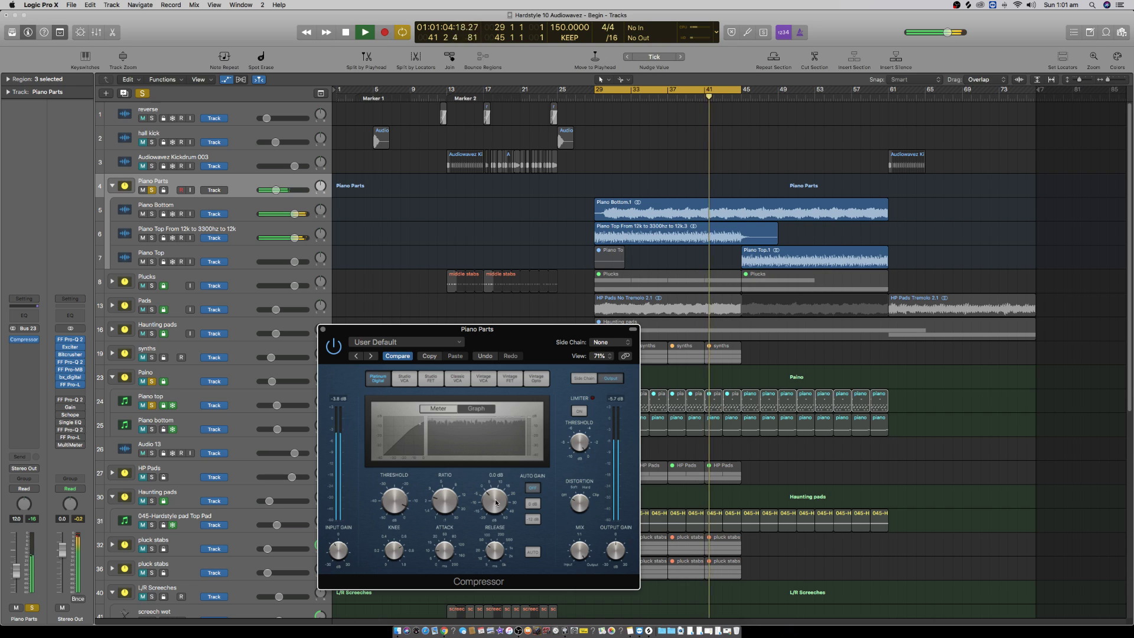
left_click(532, 519)
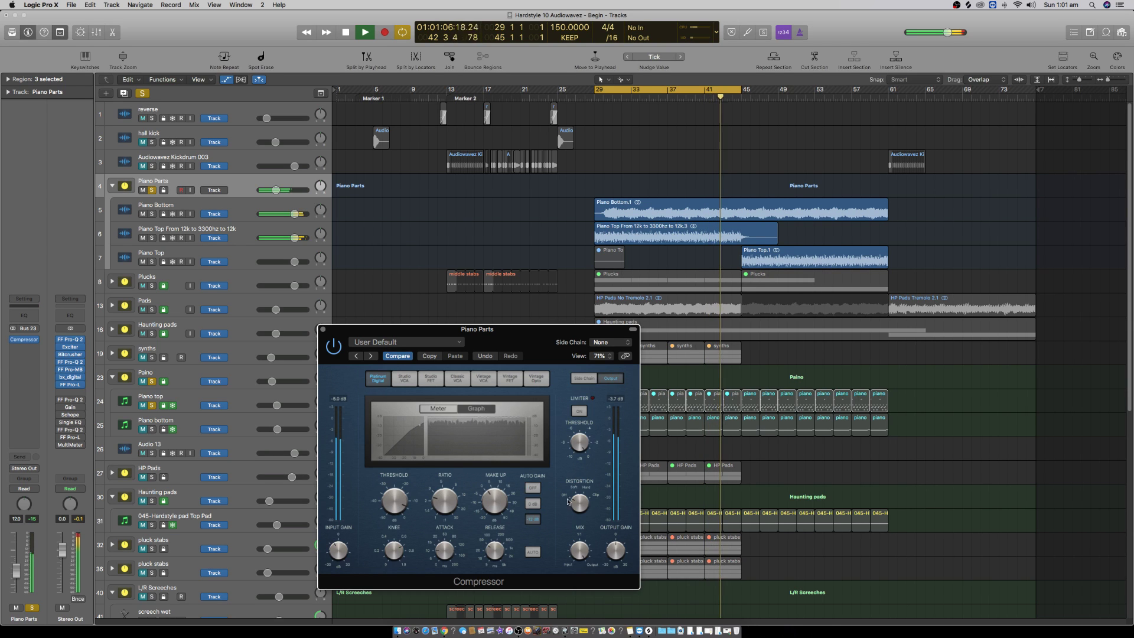
Step: Adjust the Compressor's release time and lower its knee to 0.3
mouse_move(495, 554)
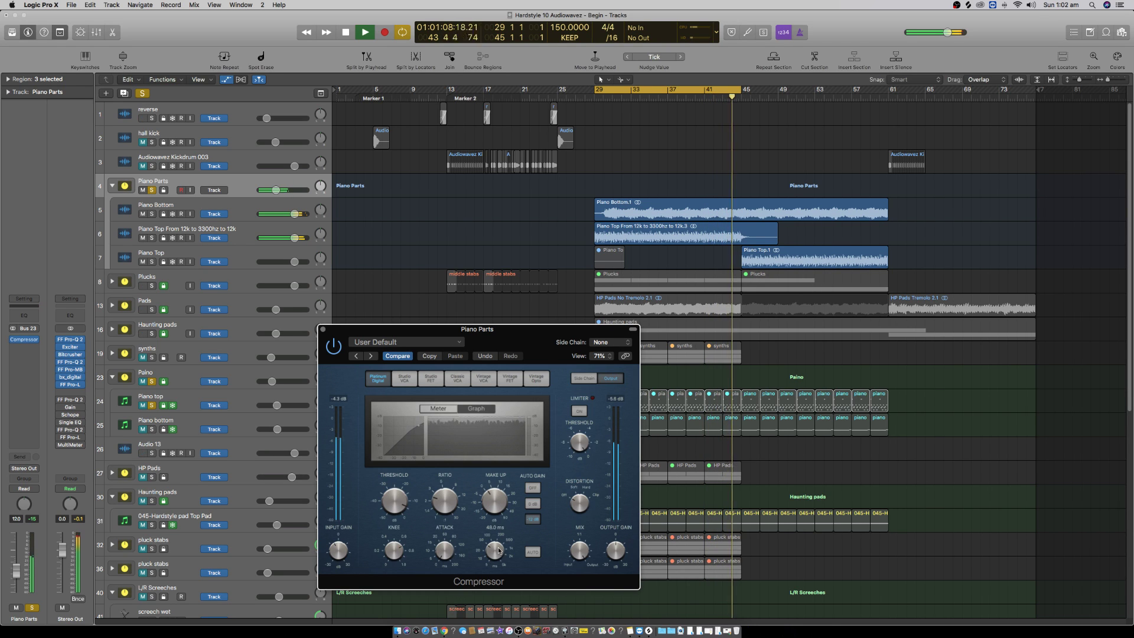
scroll(495, 554, "down", 2)
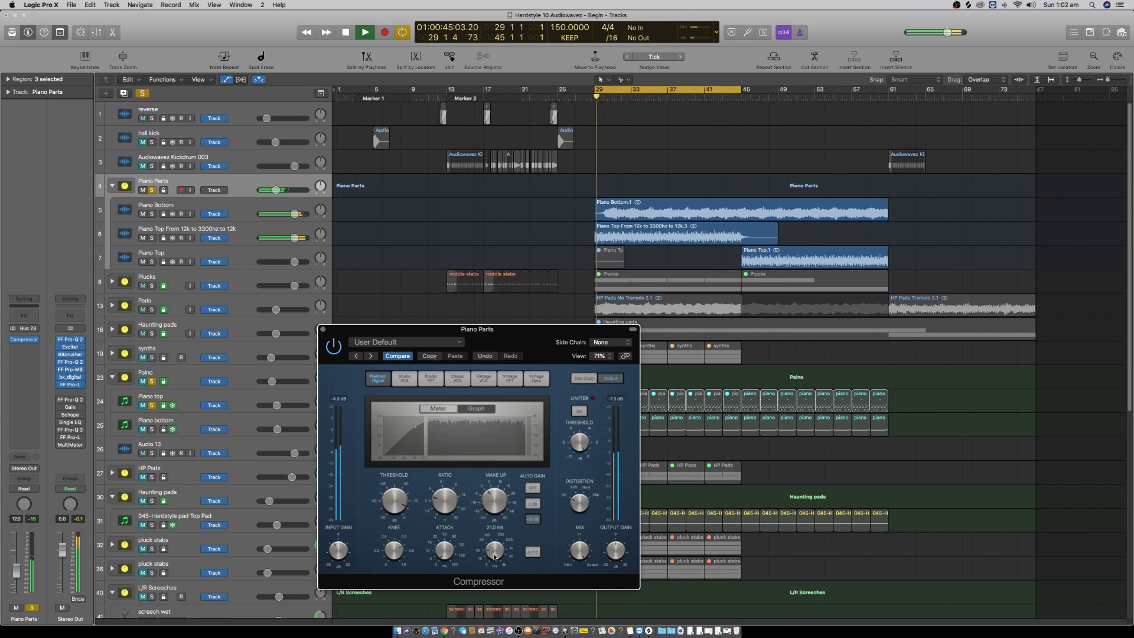
mouse_move(400, 559)
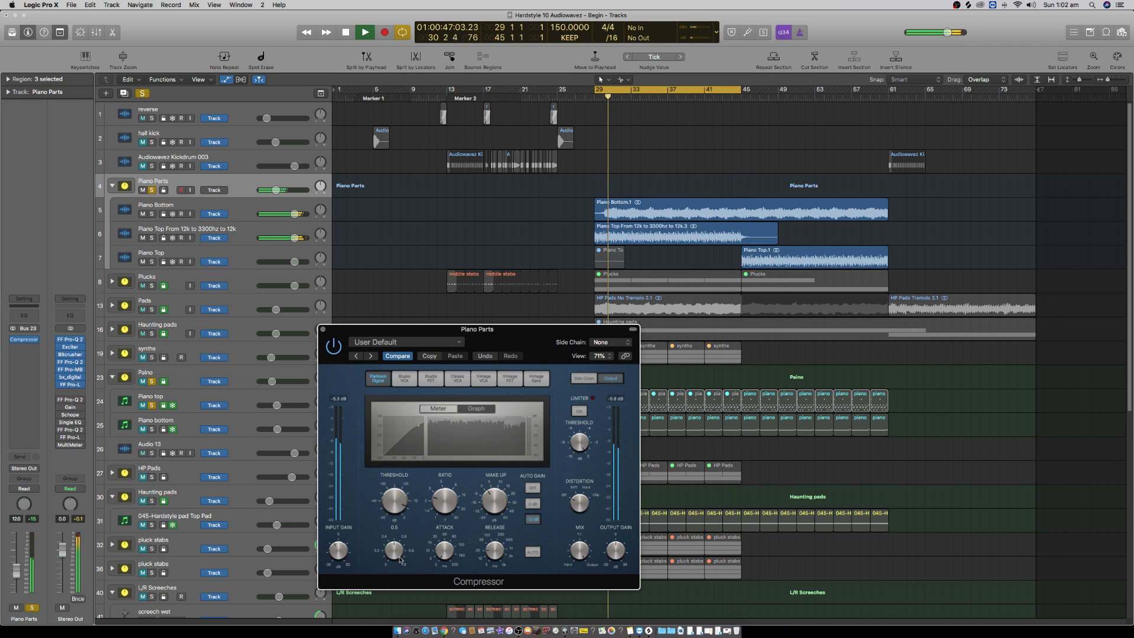
scroll(399, 560, "down", 1)
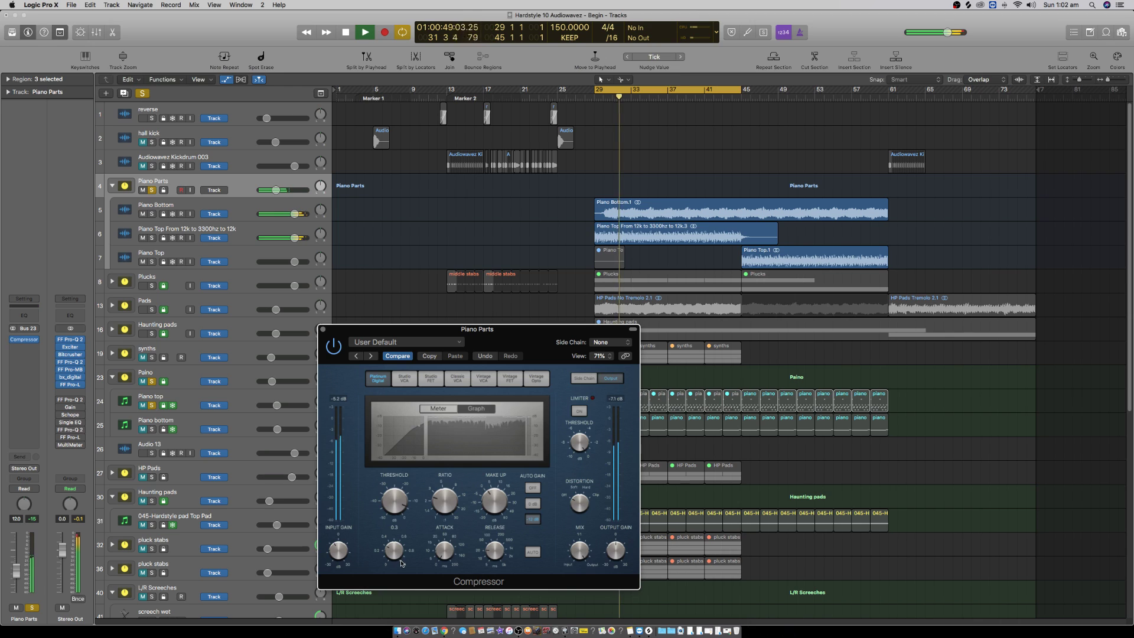
Step: Adjust the Compressor's threshold, and turn on its limiter with a slightly changed limiter threshold
left_click_drag(391, 501, 391, 525)
left_click(579, 410)
left_click_drag(579, 439, 577, 441)
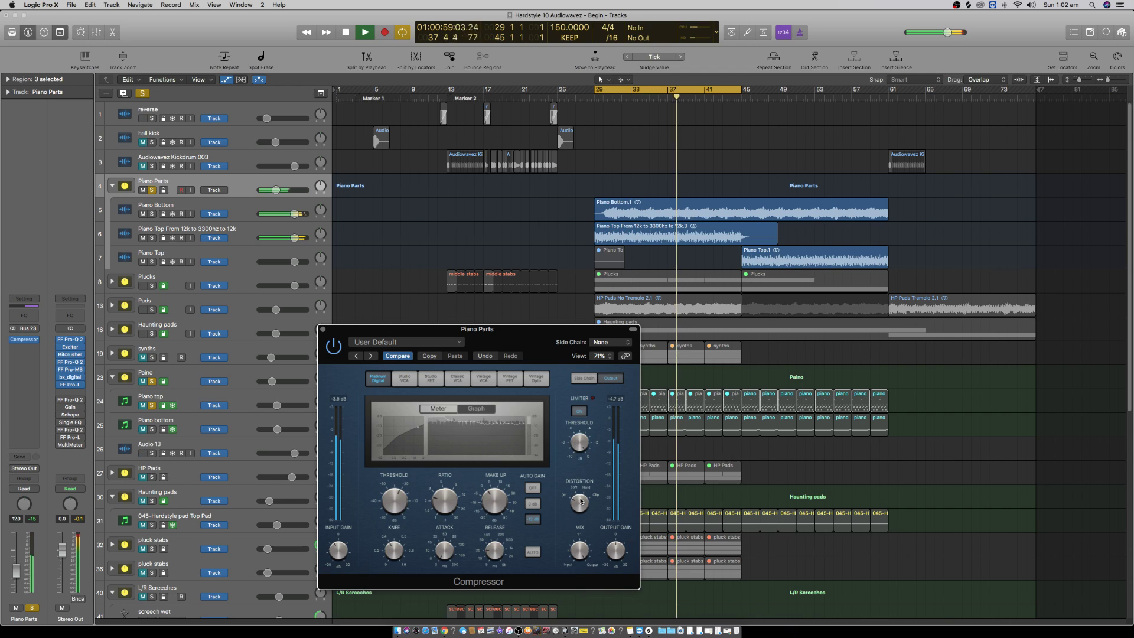
key("space")
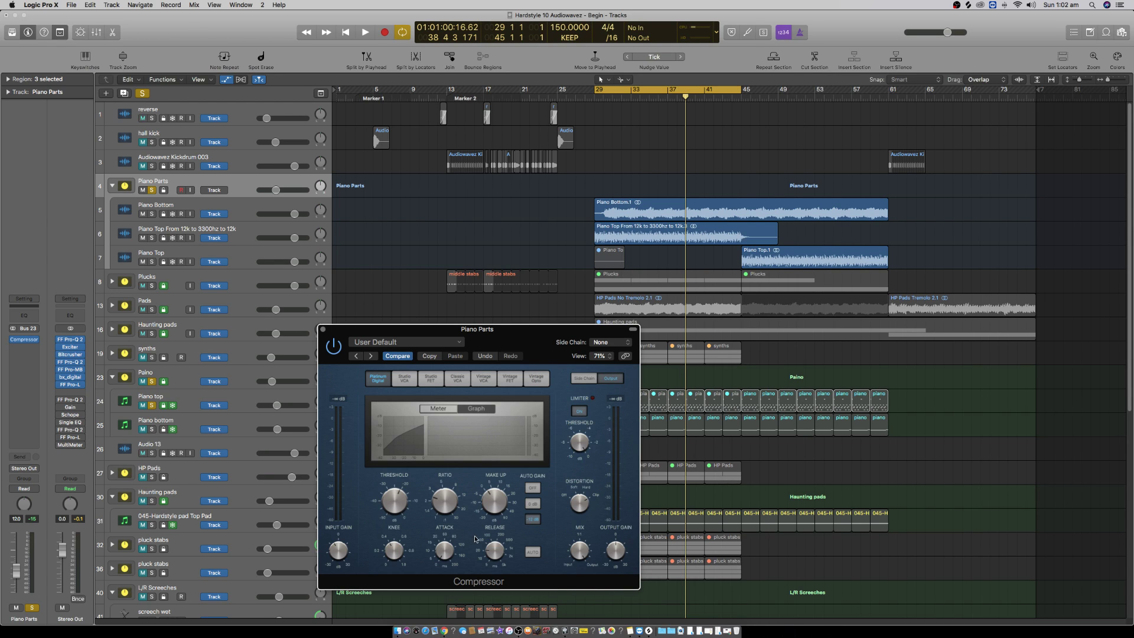
Step: Open Schope on the Stereo Out beside the Compressor and play the loop to examine the piano waveform
left_click(62, 416)
left_click_drag(197, 46, 908, 326)
key("space")
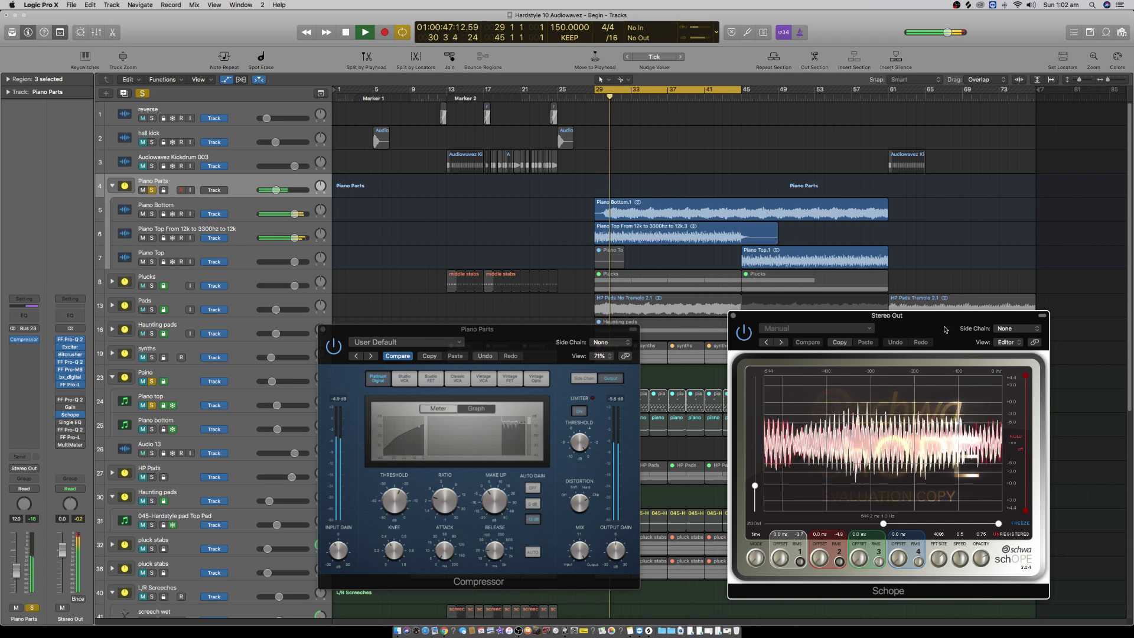
key("space")
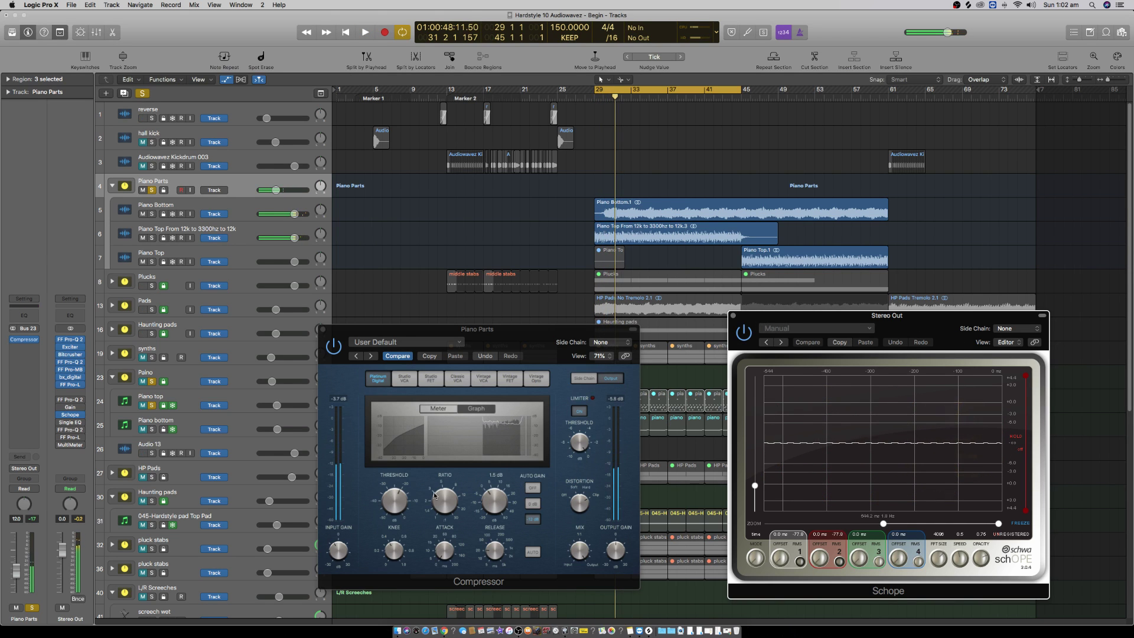
Step: Set the Piano Parts Compressor's threshold to -30 dB, audition the loop with it, and bypass Schope on the Stereo Out
left_click_drag(394, 497, 393, 500)
key("space")
key("space")
key("space")
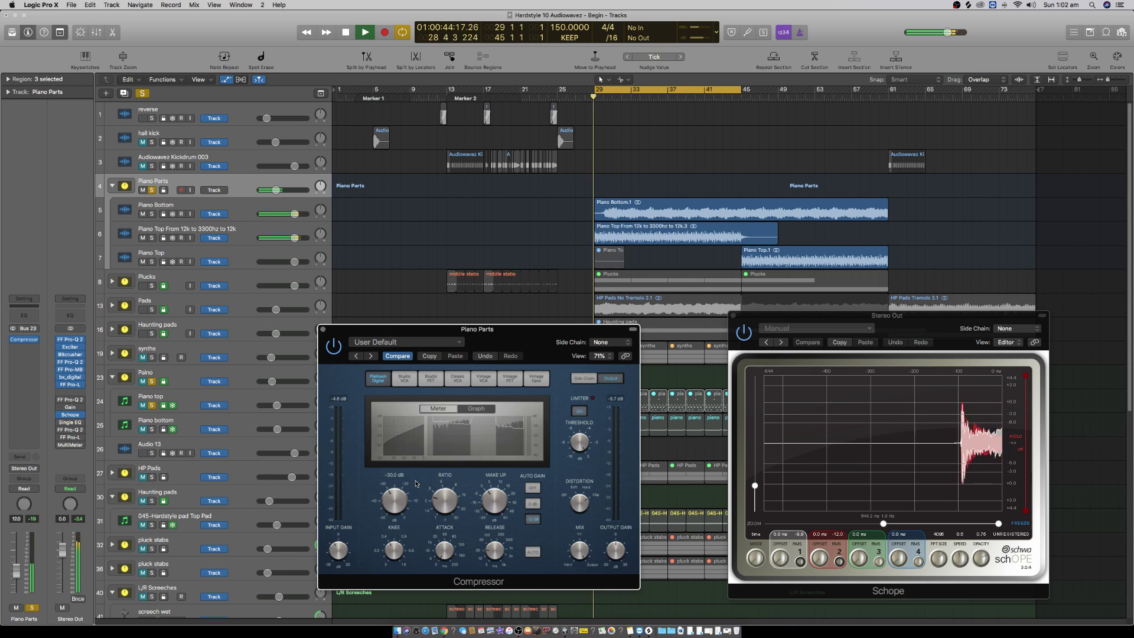
key("space")
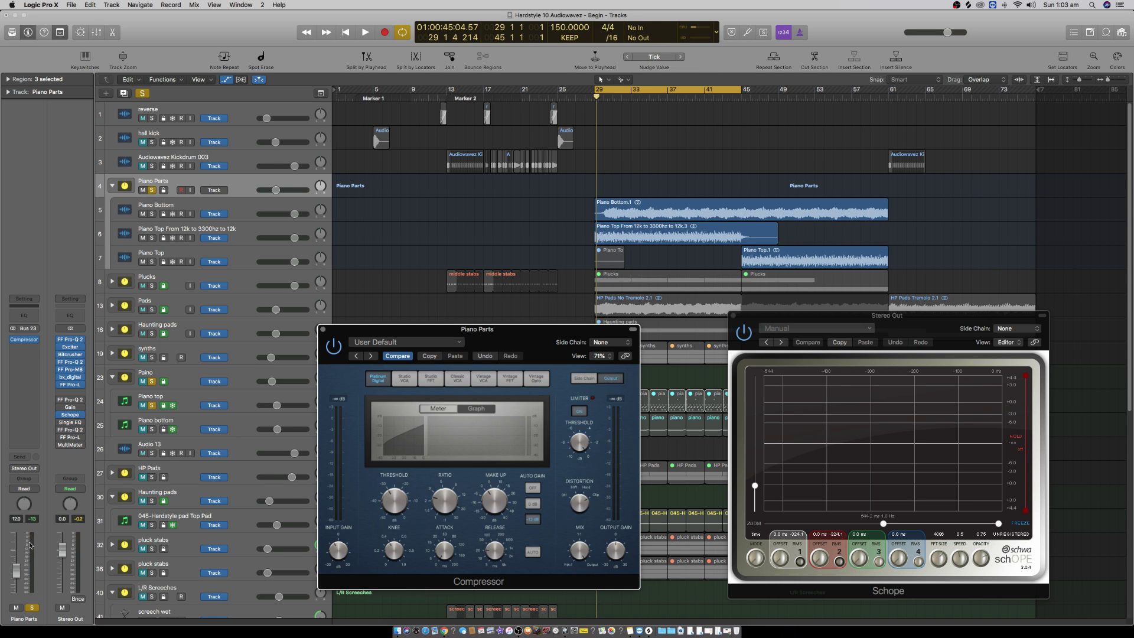
key("space")
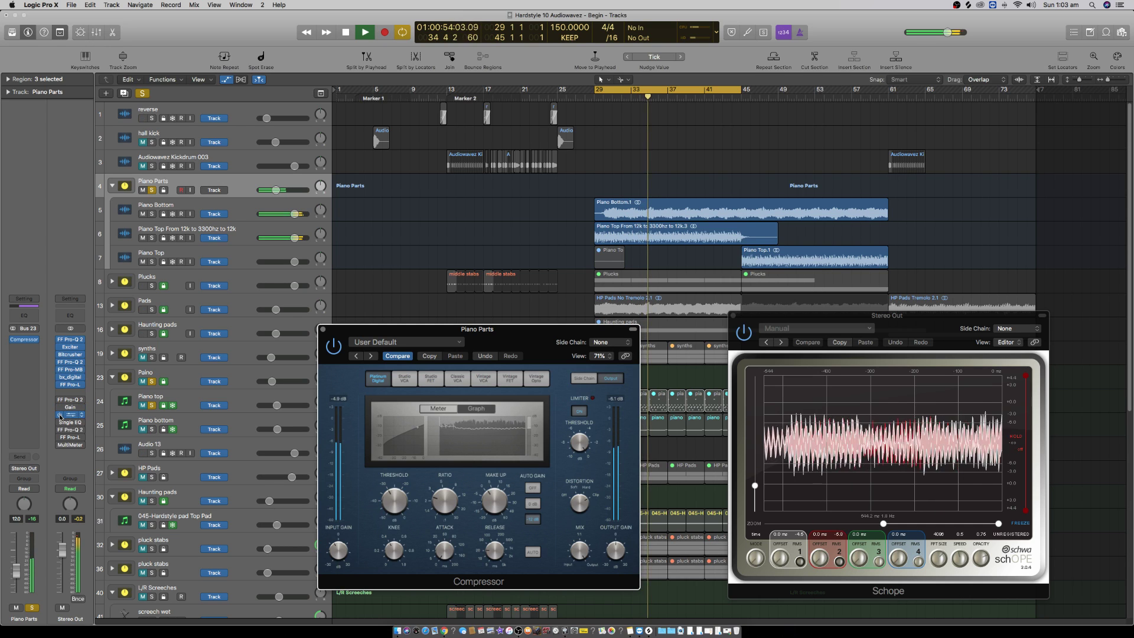
key("space")
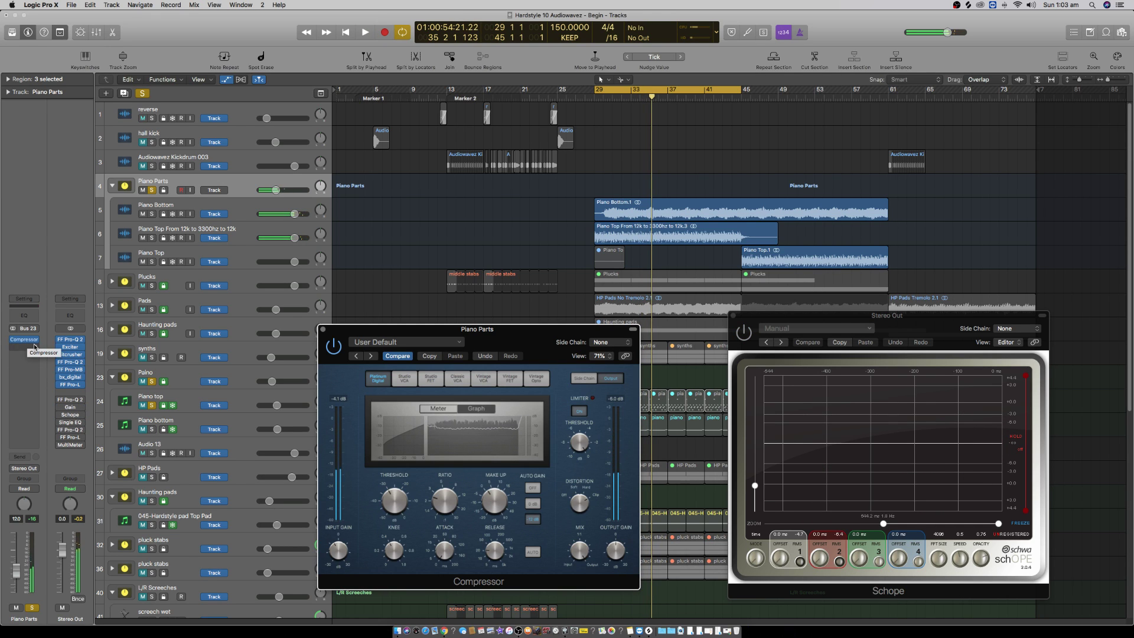
Step: Insert FF Pro-Q 2 below the Compressor on Piano Parts, leave it bypassed, and close both Piano Parts plug-in windows
left_click(35, 341)
mouse_move(71, 390)
left_click(113, 393)
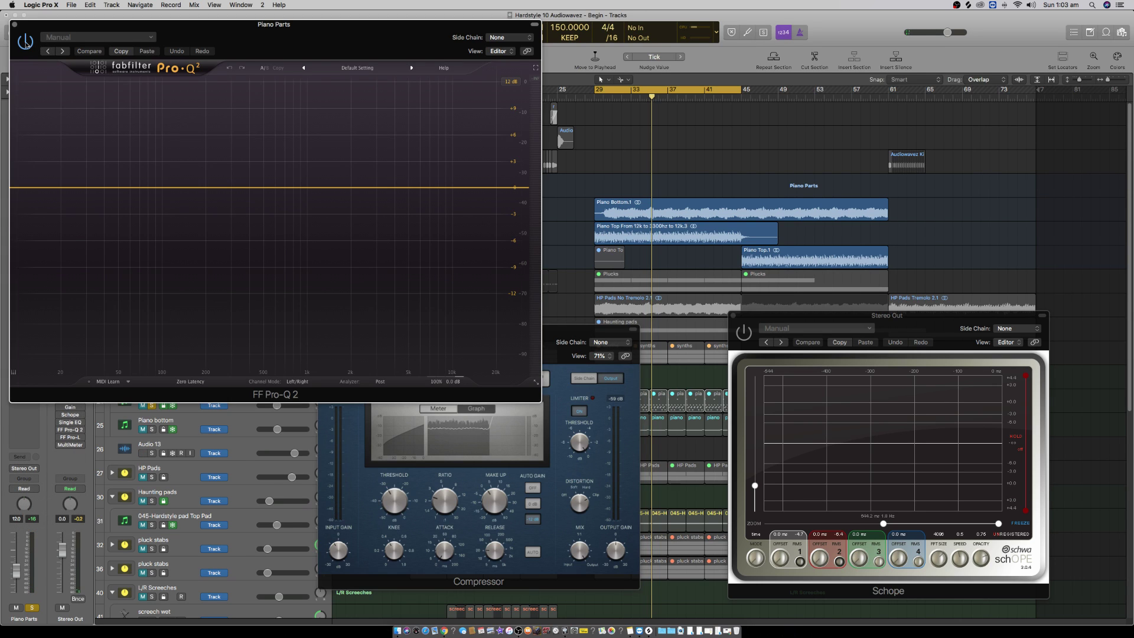
left_click(15, 25)
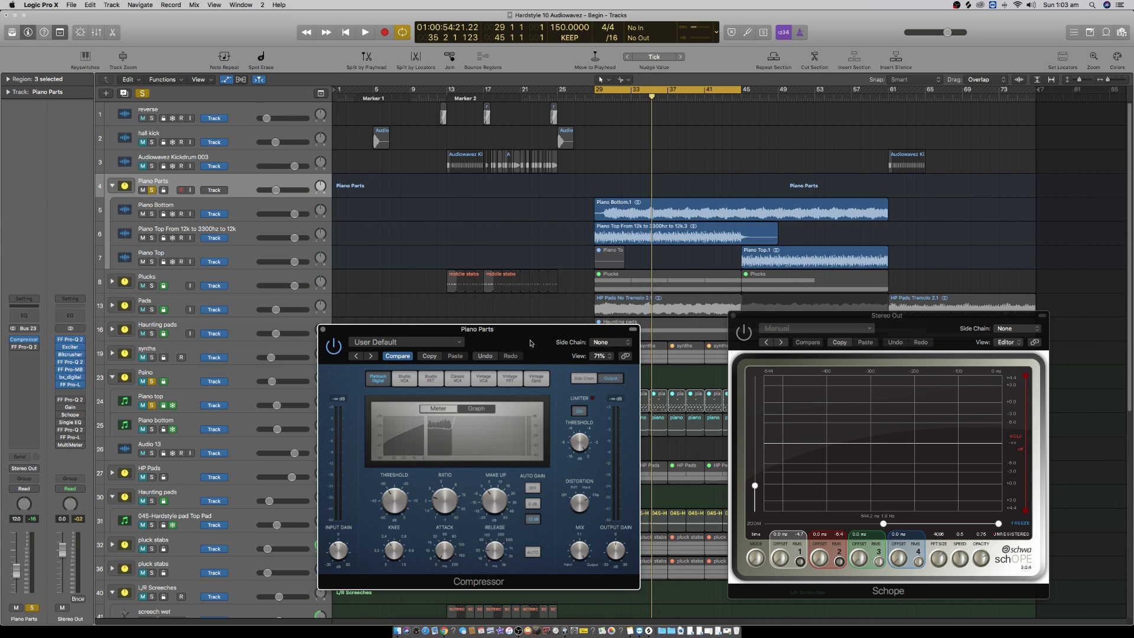
left_click(323, 330)
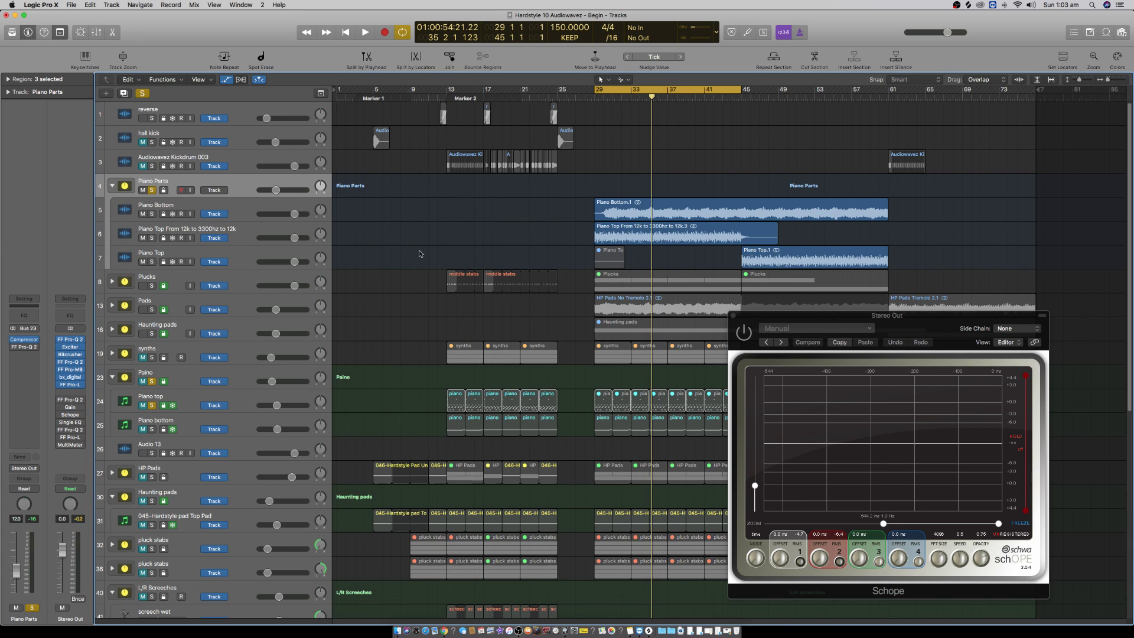
Step: Collapse the Piano Parts stack and play it with Plucks, Pads and Haunting pads also soloed
left_click(113, 186)
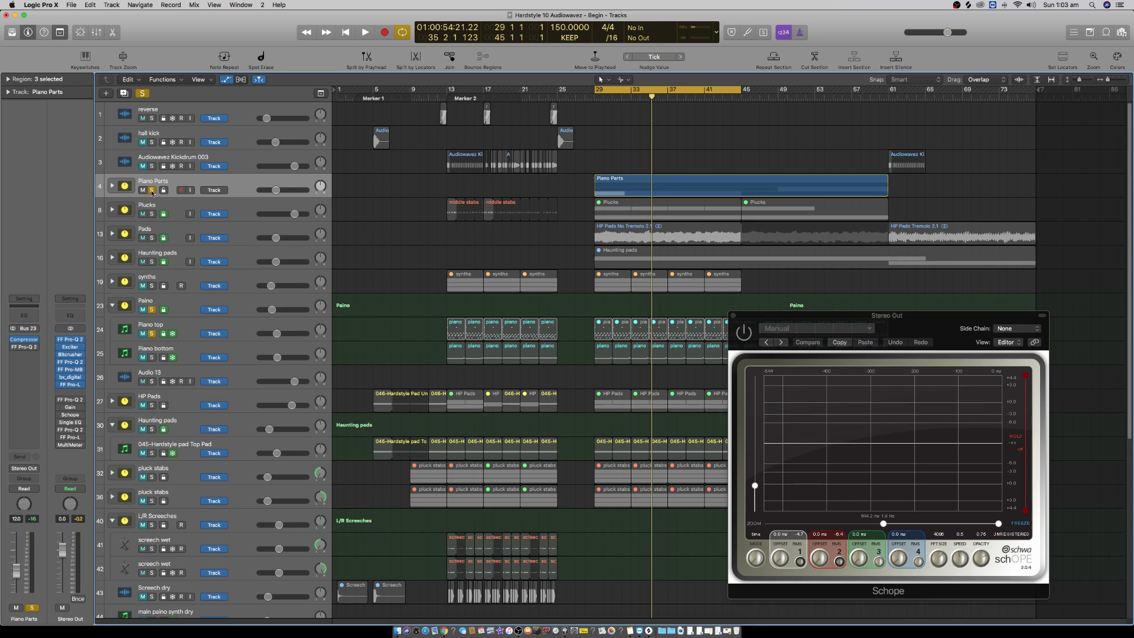
left_click_drag(153, 216, 151, 258)
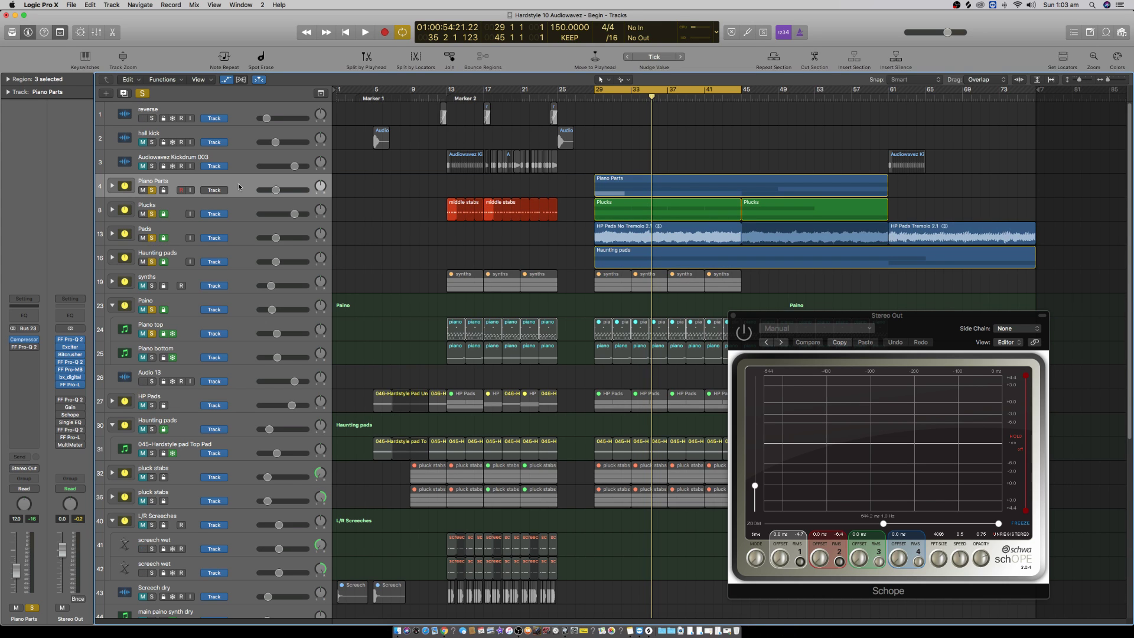
key("space")
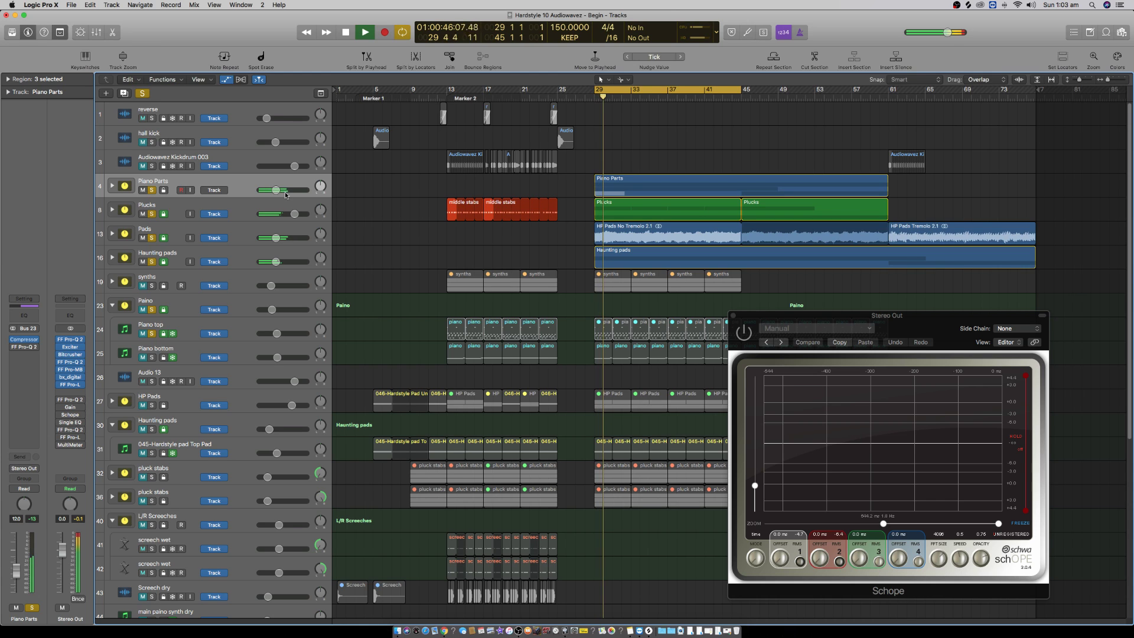
Step: Lower the Piano Parts volume to -14.0 dB, extend the cycle range to bar 61, and close Schope
left_click_drag(276, 189, 274, 190)
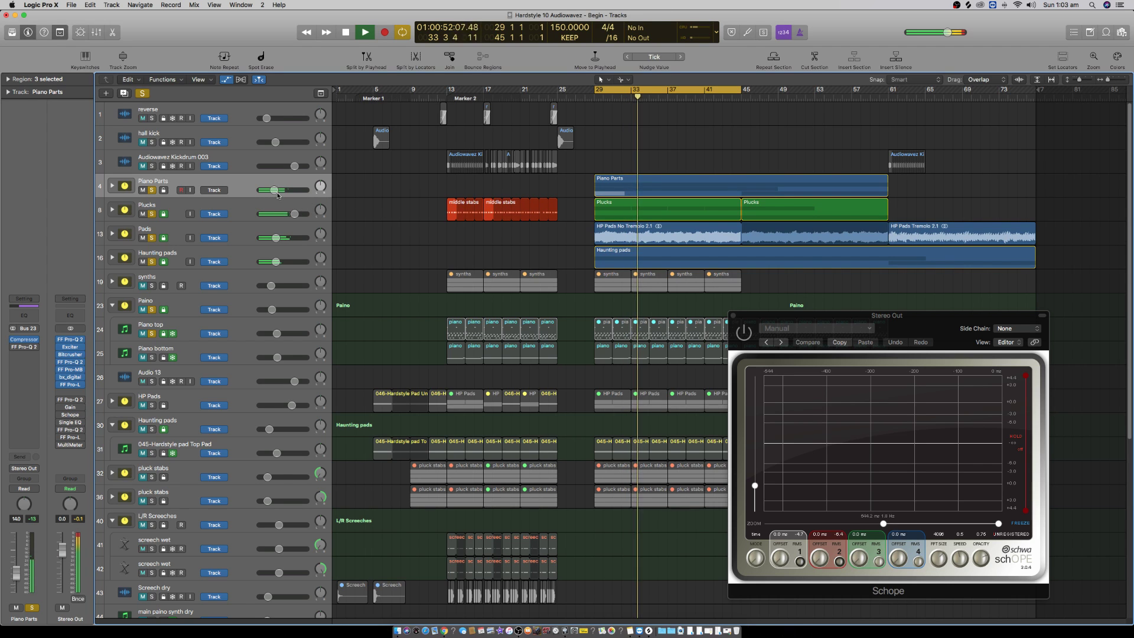
left_click_drag(746, 85, 888, 123)
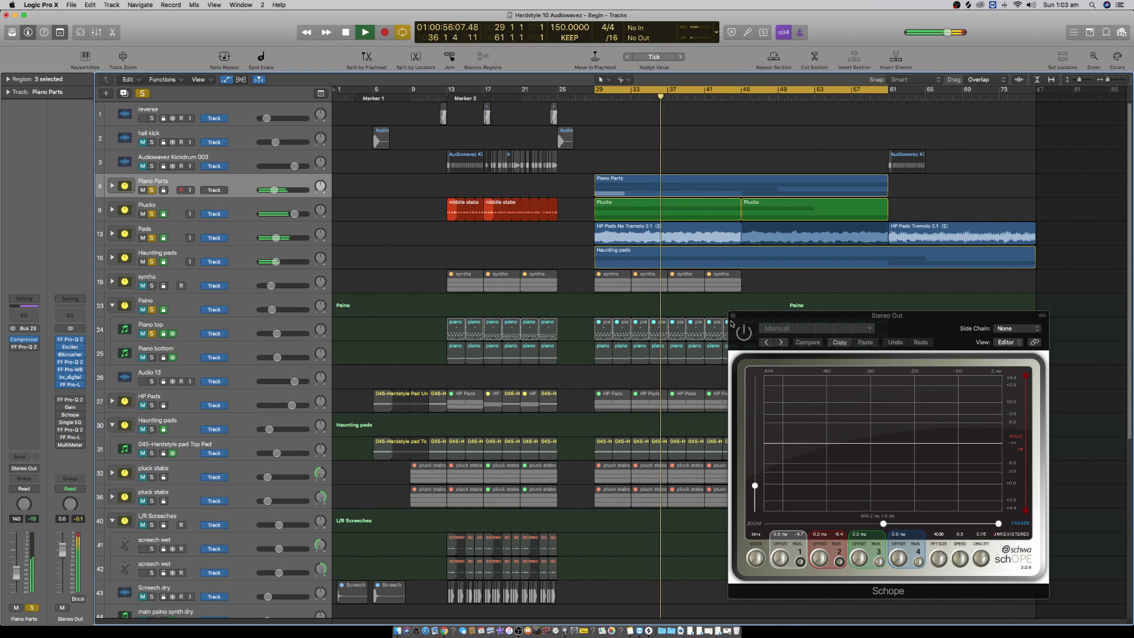
left_click(733, 315)
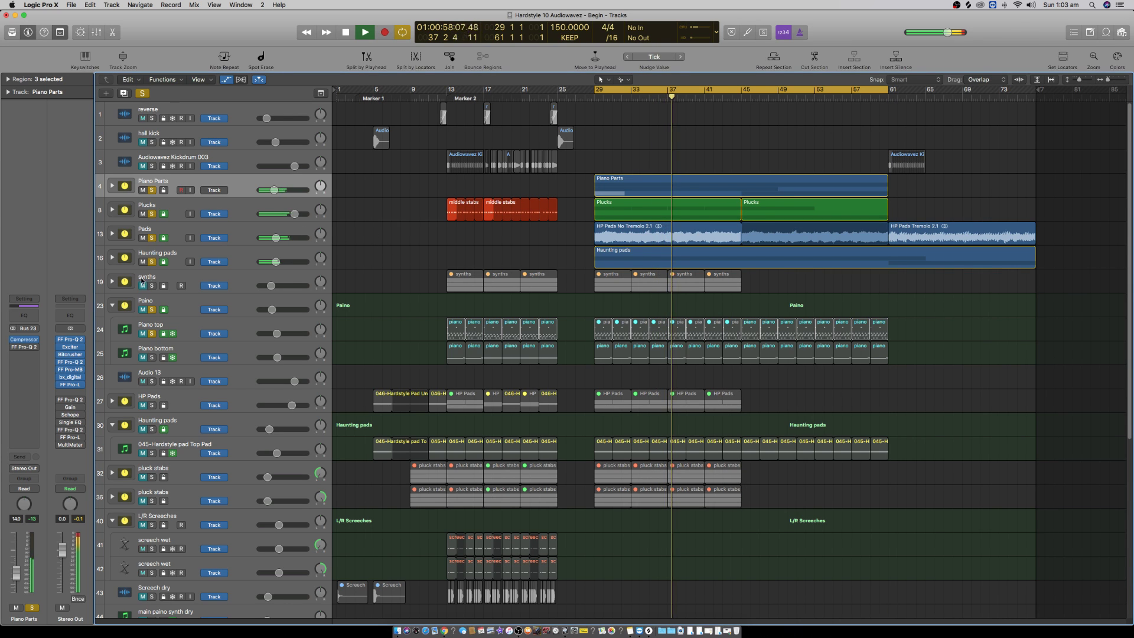
Step: Expand the Haunting pads, Pads, Plucks and Piano Parts stacks to review their regions between bars 29 and 61
left_click(113, 257)
left_click(112, 234)
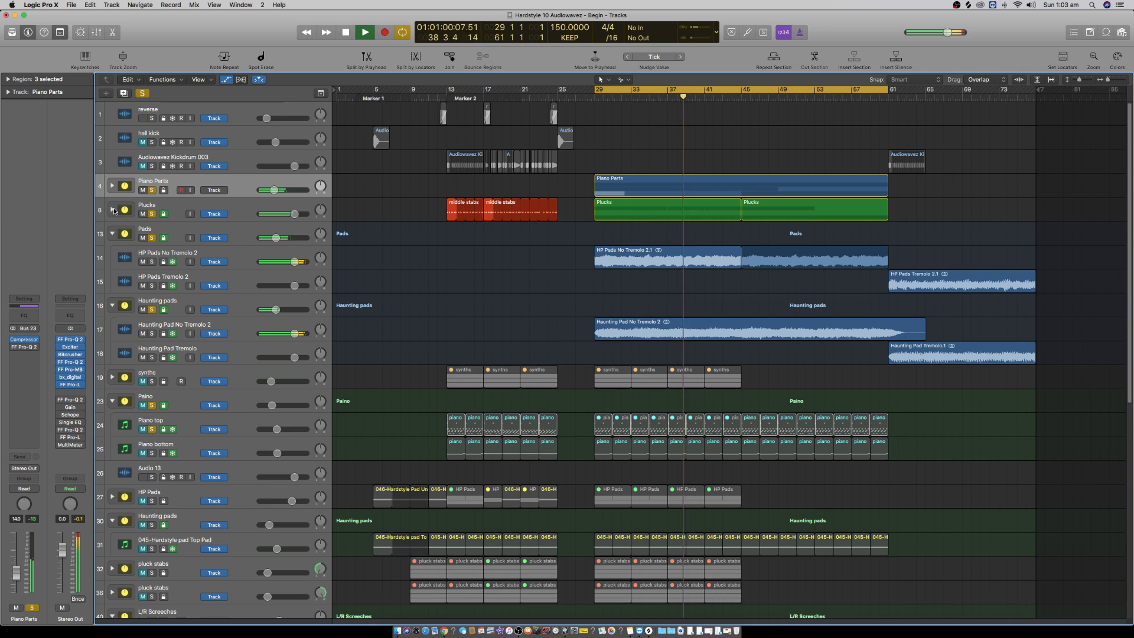
left_click(112, 209)
left_click(113, 185)
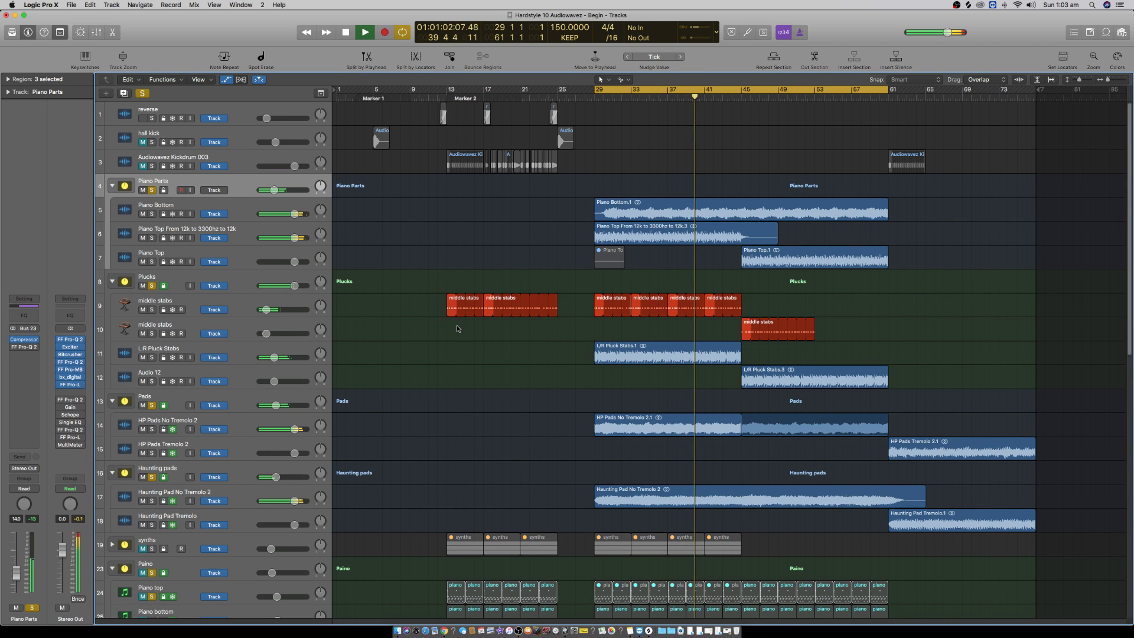
scroll(465, 326, "down", 3)
scroll(585, 297, "right", 5)
scroll(585, 298, "left", 3)
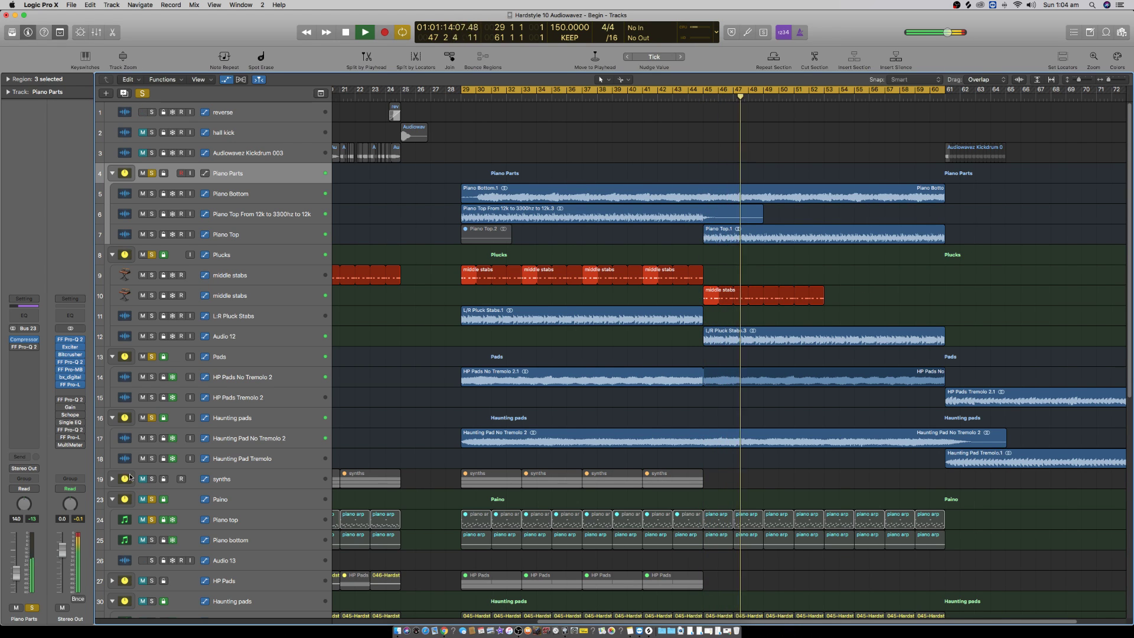
Step: Move the synths stack's Grand Piano Stabs regions from bar 29 to bar 45 and briefly audition the stack soloed
left_click(112, 479)
left_click_drag(763, 547, 663, 503)
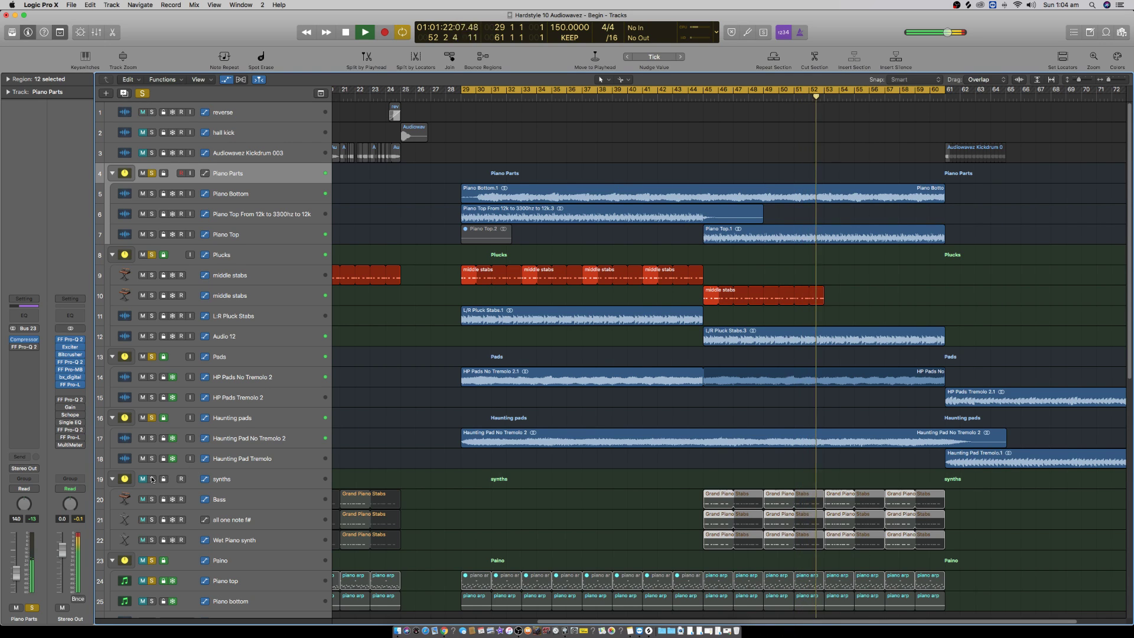
left_click(152, 480)
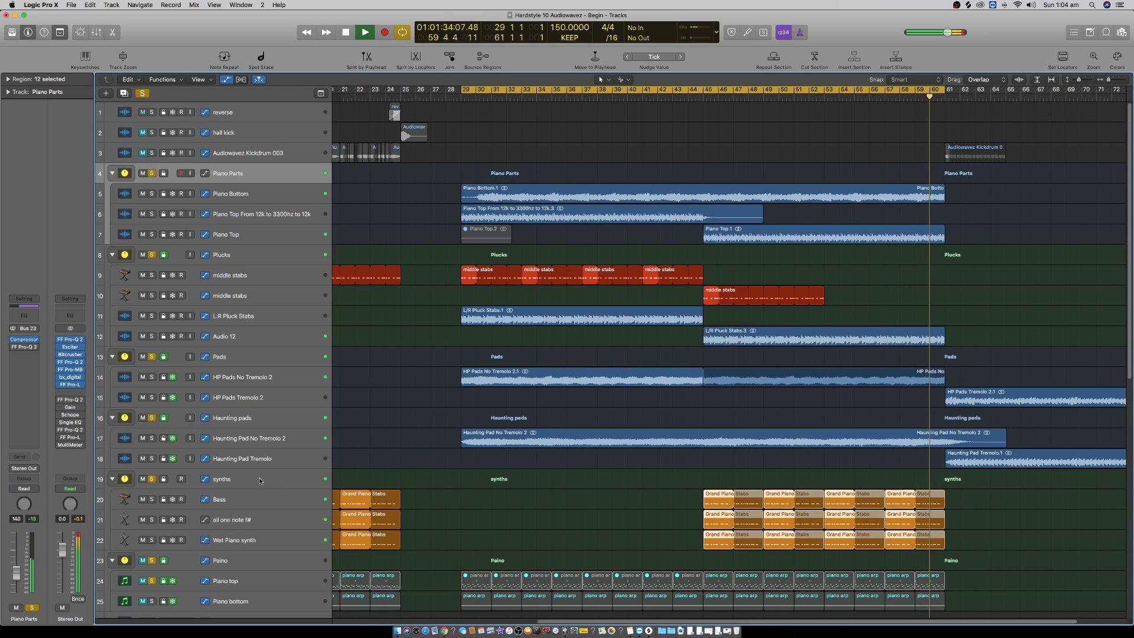
key("space")
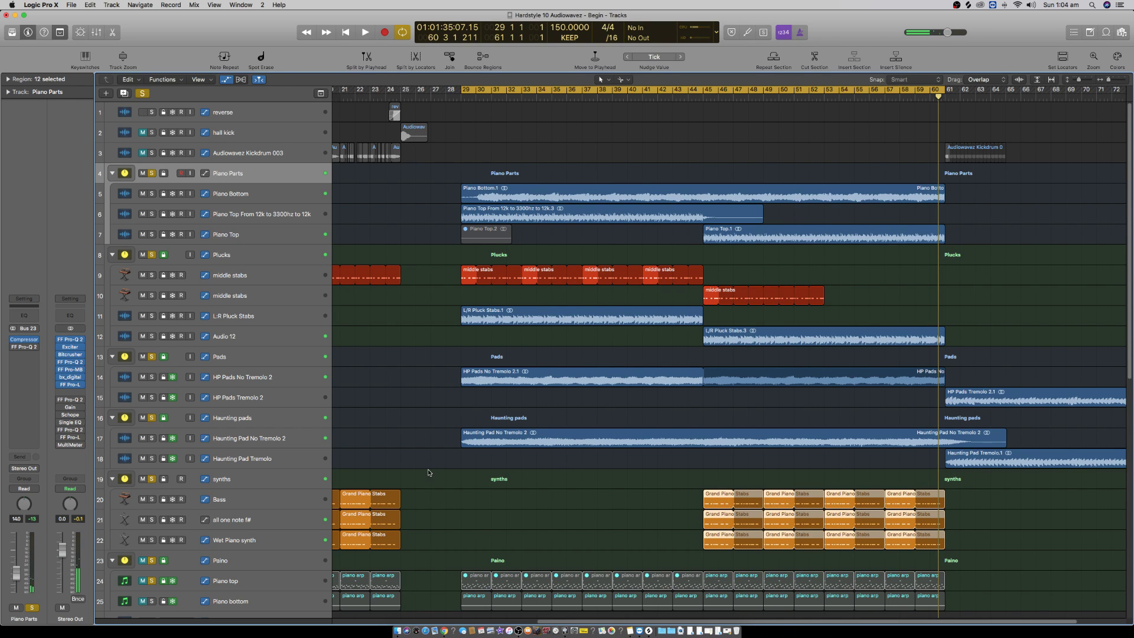
left_click(152, 479)
left_click(113, 479)
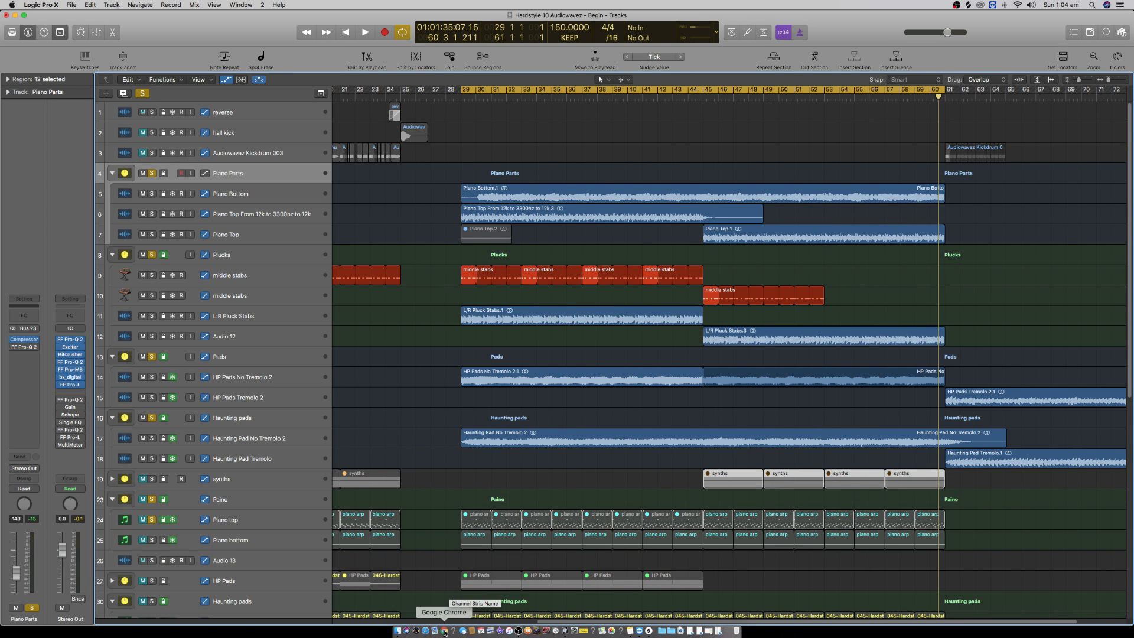
Step: Check the YouTube live dashboard in Chrome and the stream status in OBS, and return to Logic Pro X
left_click(445, 631)
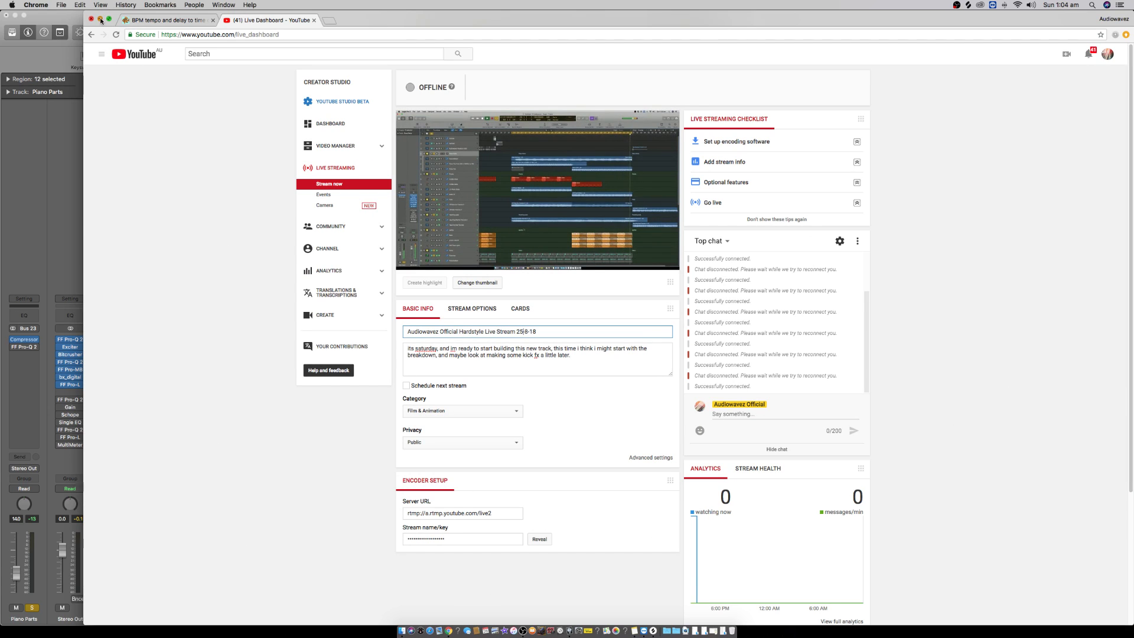
left_click(100, 20)
left_click(518, 631)
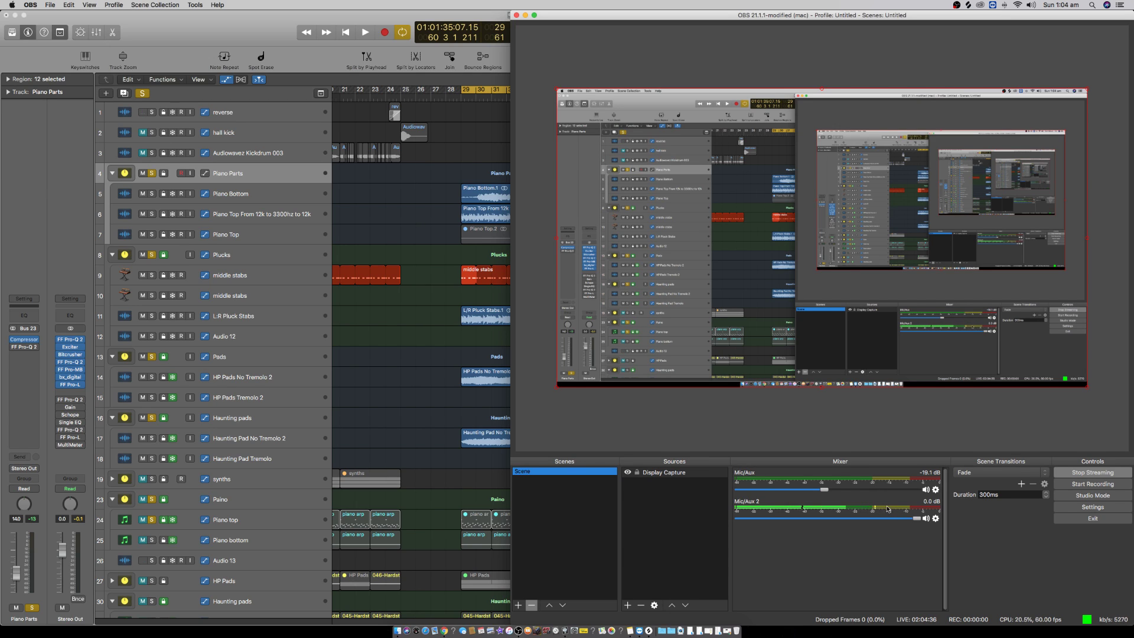
left_click(484, 413)
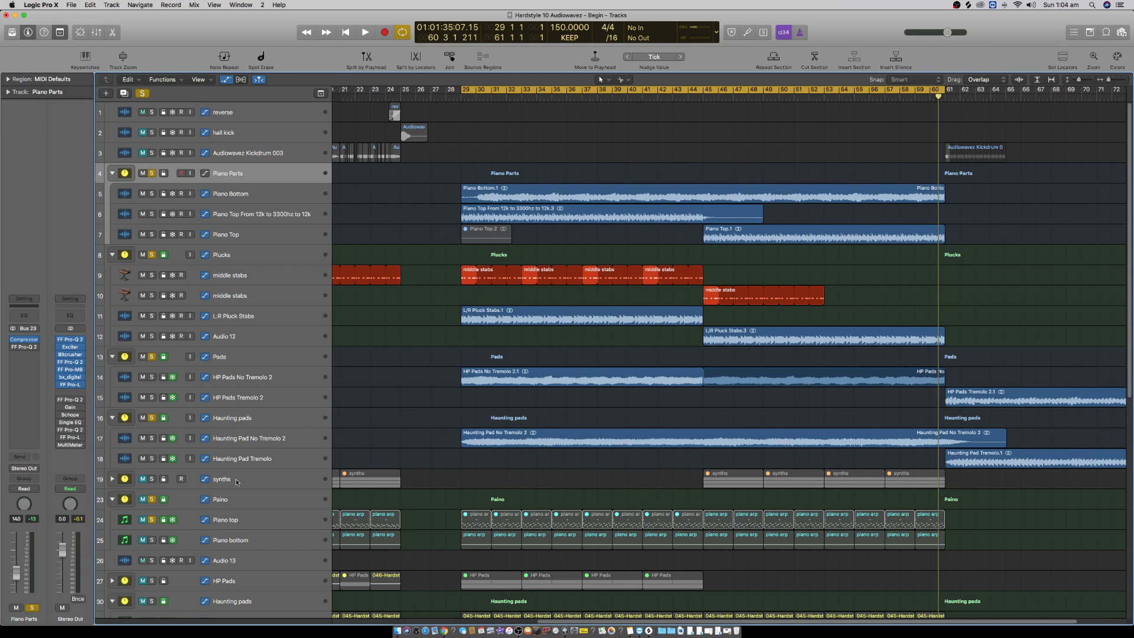
Step: Unsolo the Piano top track, collapse the Paino stack, and select the Audio 13 track
left_click(152, 519)
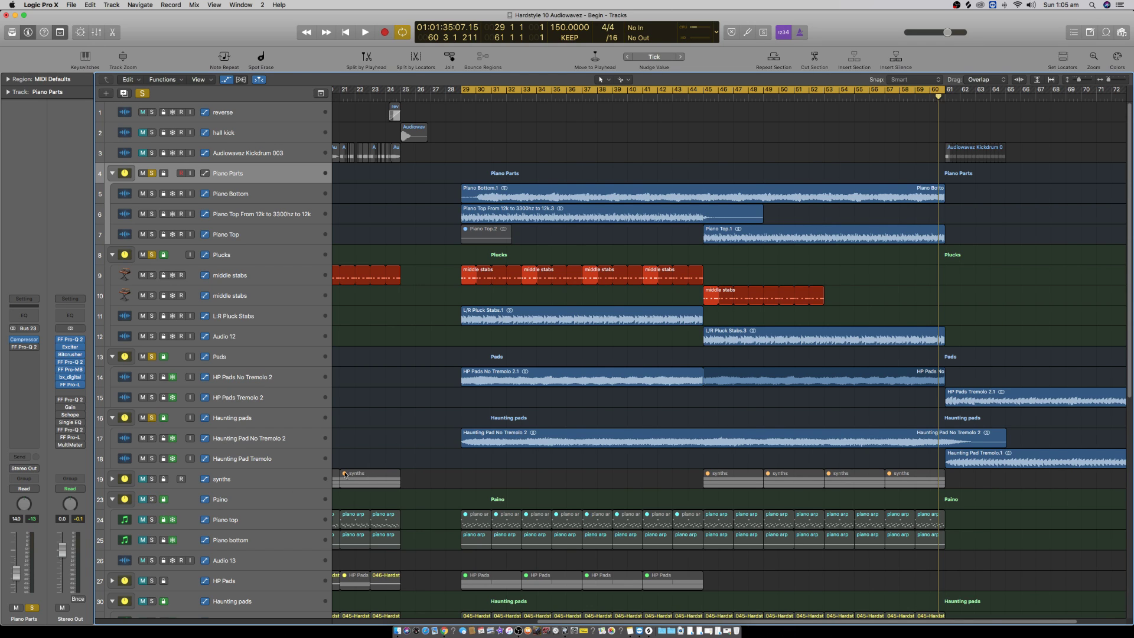
left_click(112, 499)
left_click(255, 479)
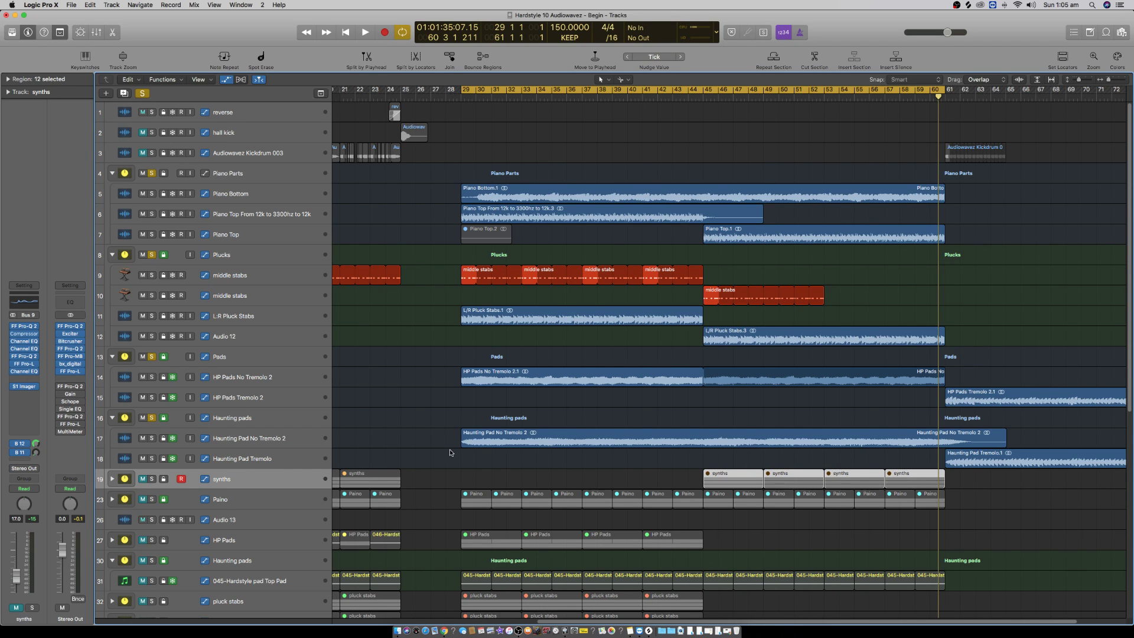
left_click(264, 520)
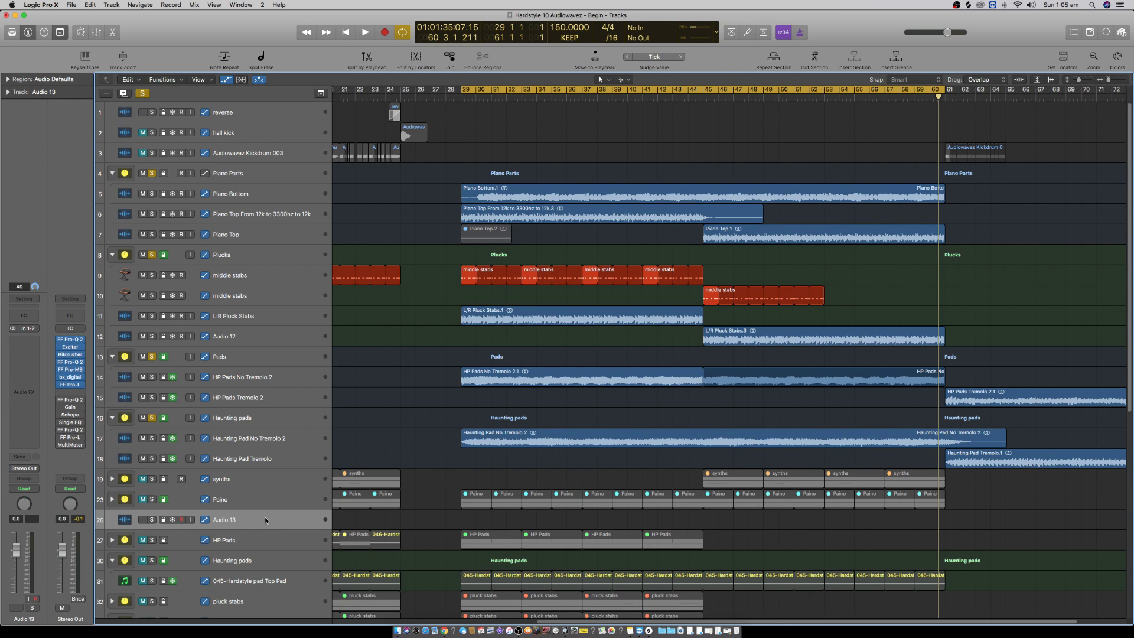
left_click_drag(264, 524, 262, 519)
Step: Lock Piano Parts and all tracks inside the Piano Parts, Plucks, Pads and Haunting pads stacks
key("z")
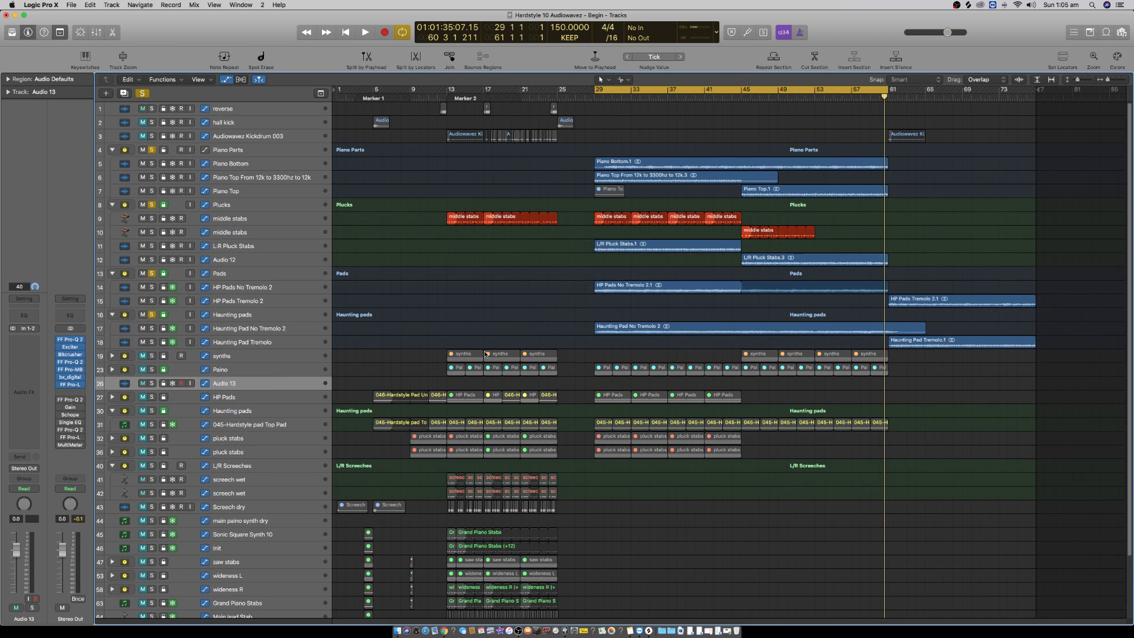
key("super+Down")
key("super+Down")
key("super+Down")
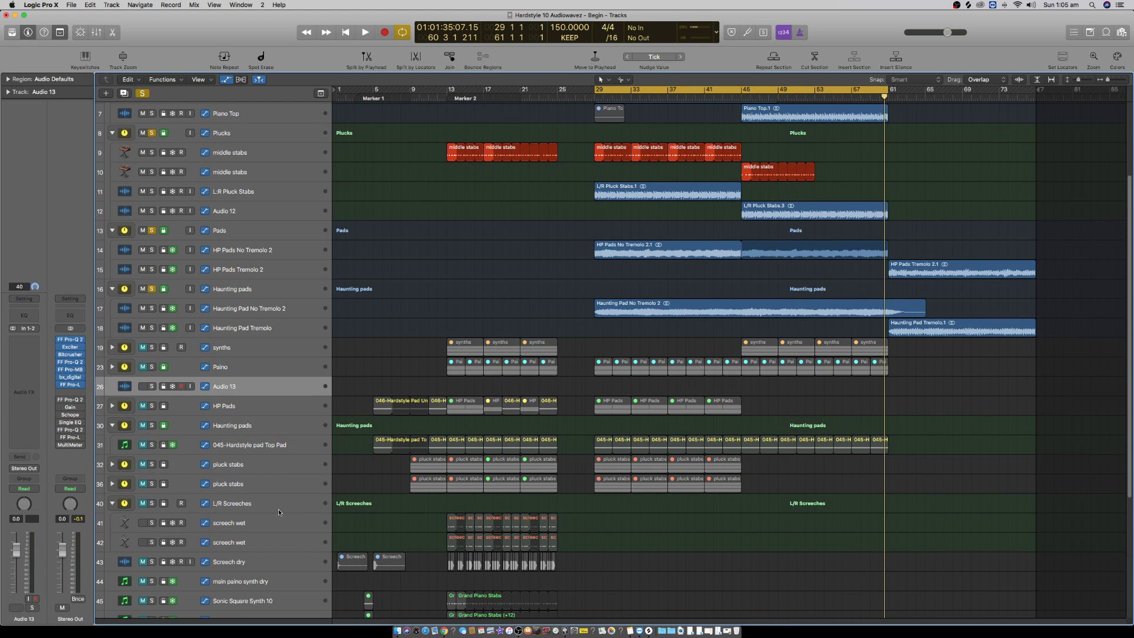
scroll(357, 447, "up", 5)
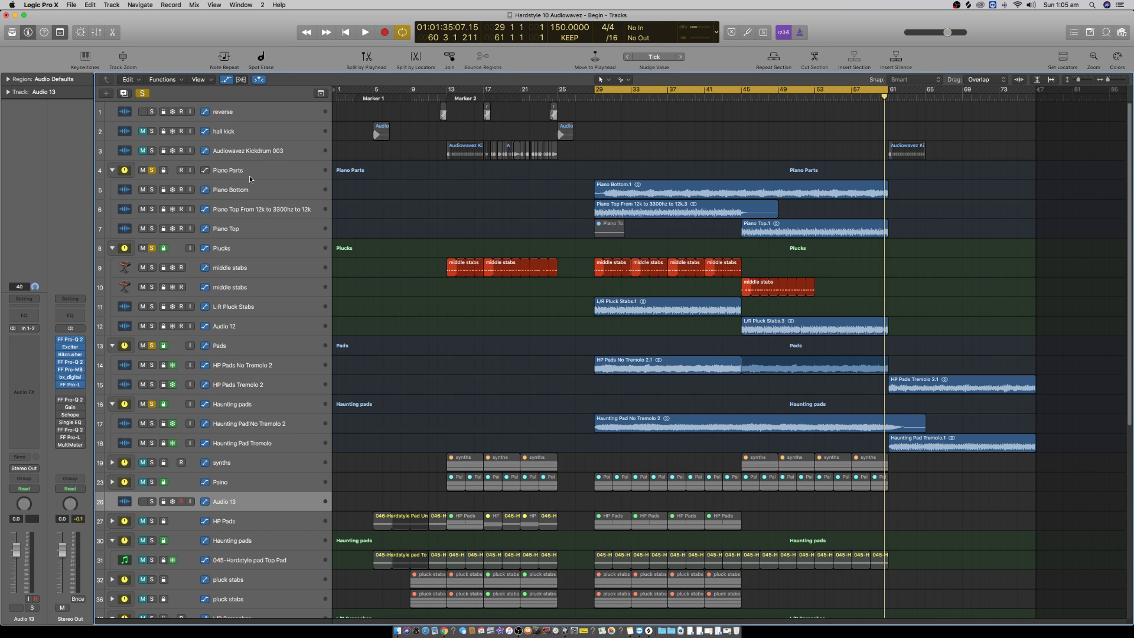
left_click(163, 171)
left_click_drag(160, 193, 160, 323)
left_click_drag(167, 367, 161, 442)
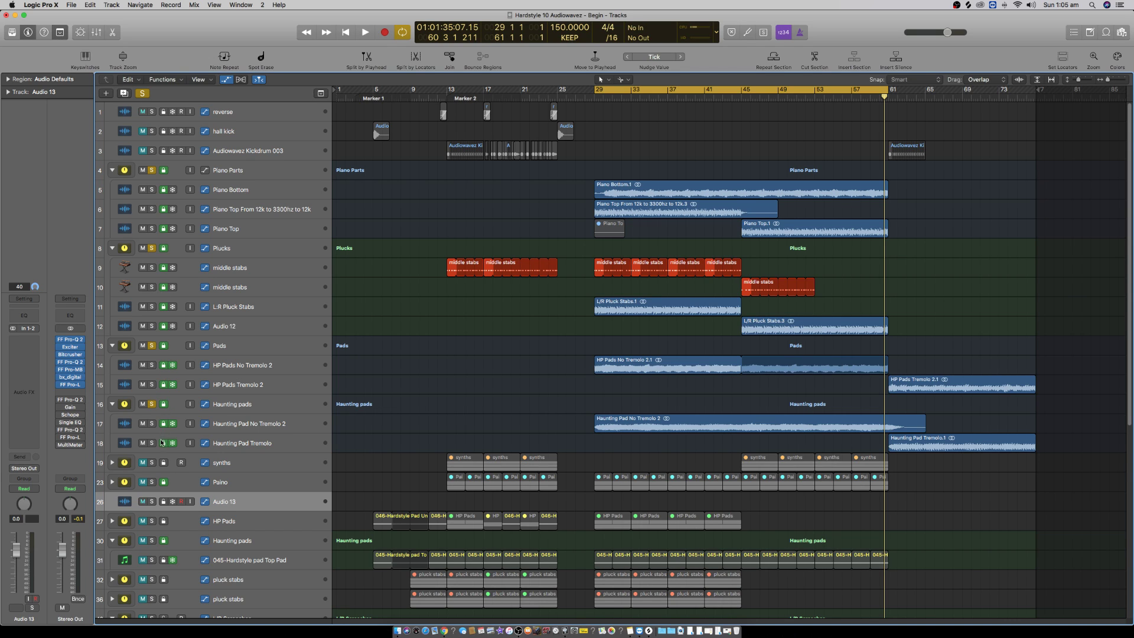
Step: Turn on Freeze for the tracks inside the Plucks and Piano Parts stacks and start playback to render them
left_click_drag(173, 326, 173, 274)
left_click_drag(167, 224, 173, 190)
key("space")
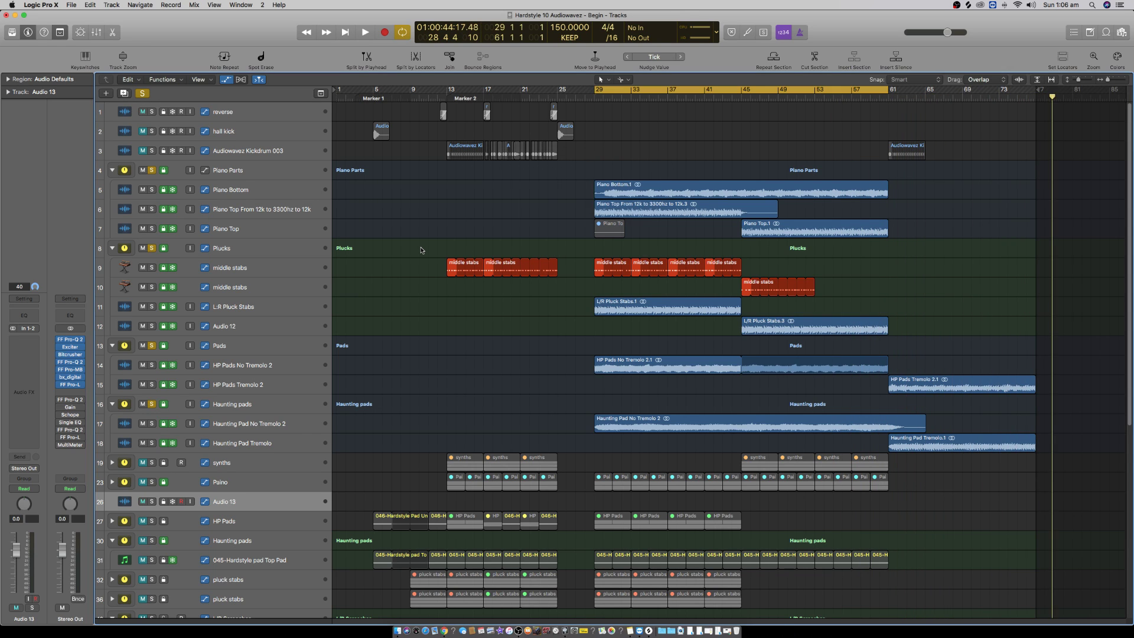
Step: Play the cycle from bar 29 to audition the frozen tracks together
key("space")
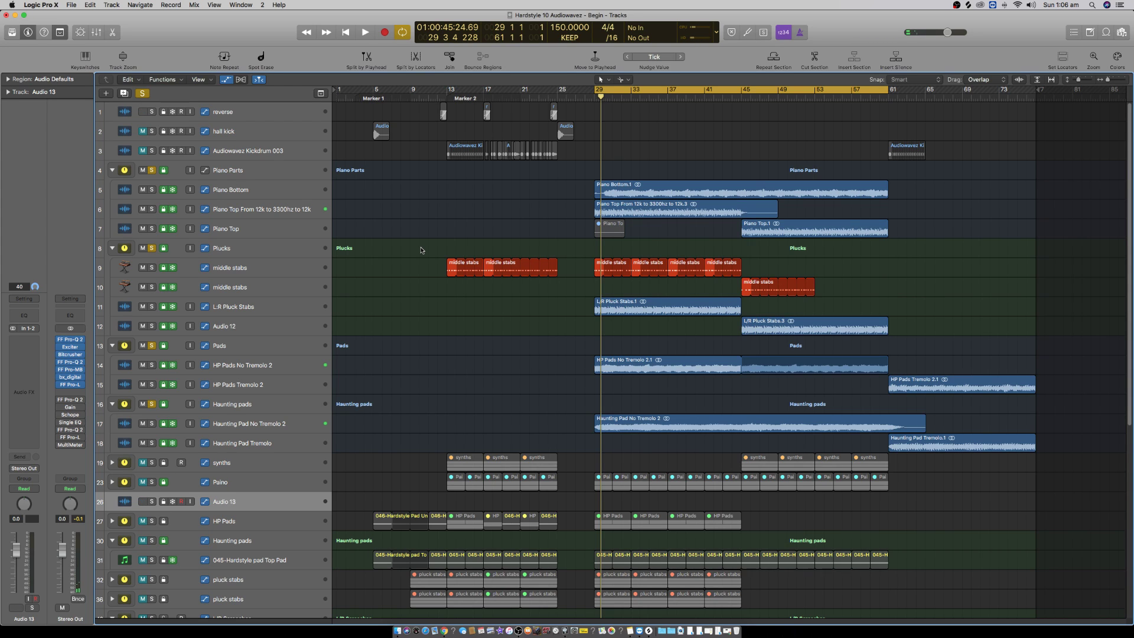
key("space")
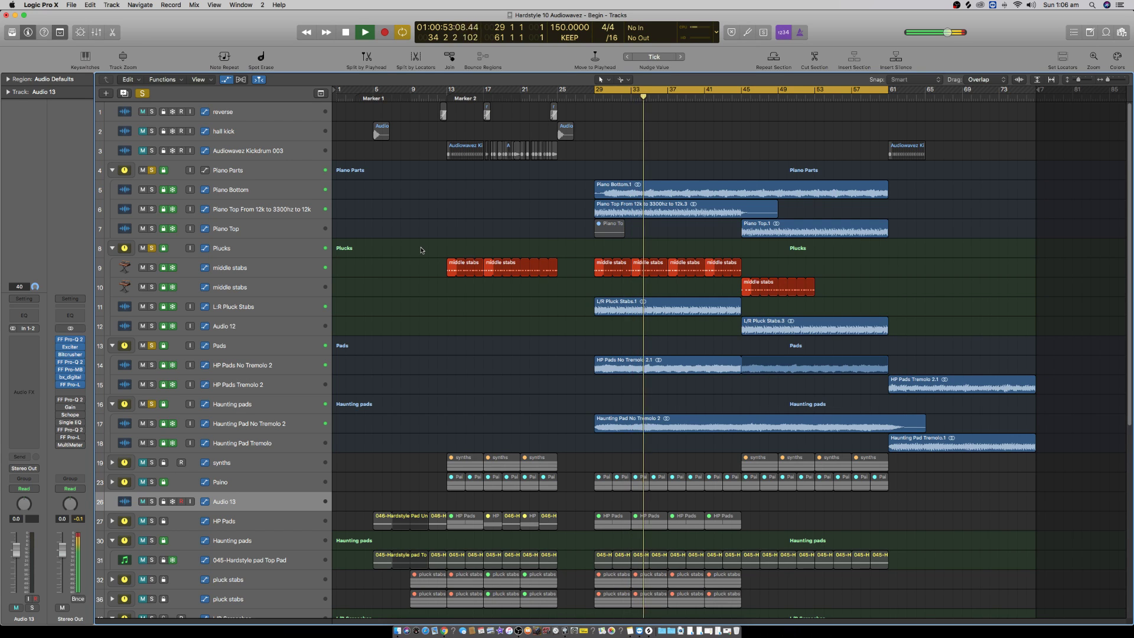
key("space")
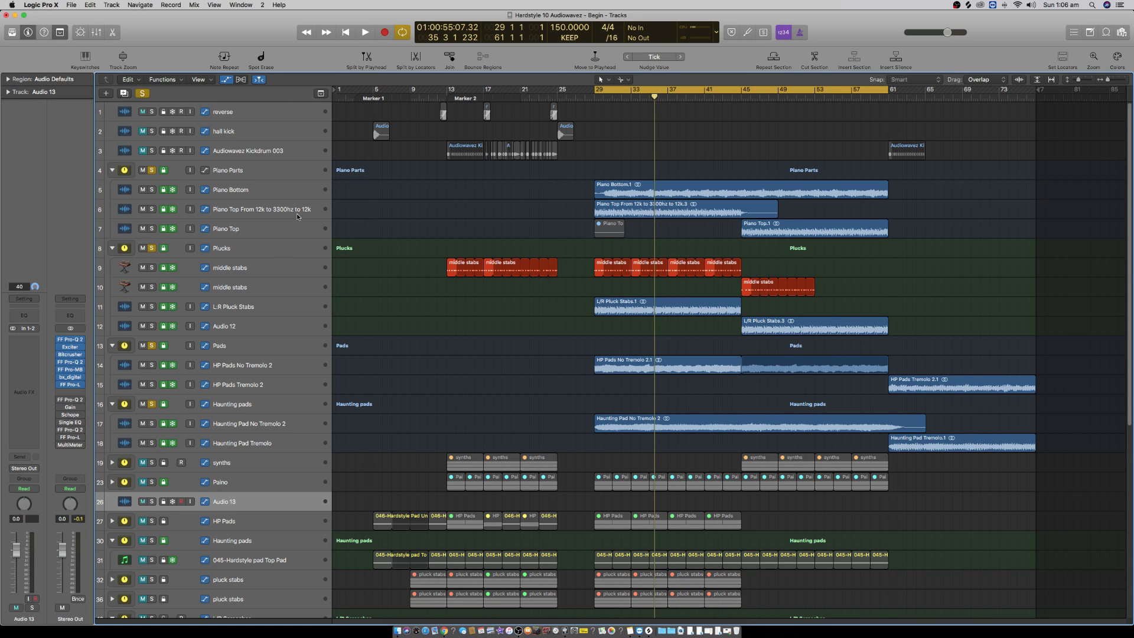
Step: Select the Pads stack and inspect its FF Pro-Q 2 equalizer, closing the plug-in window when done
left_click(248, 348)
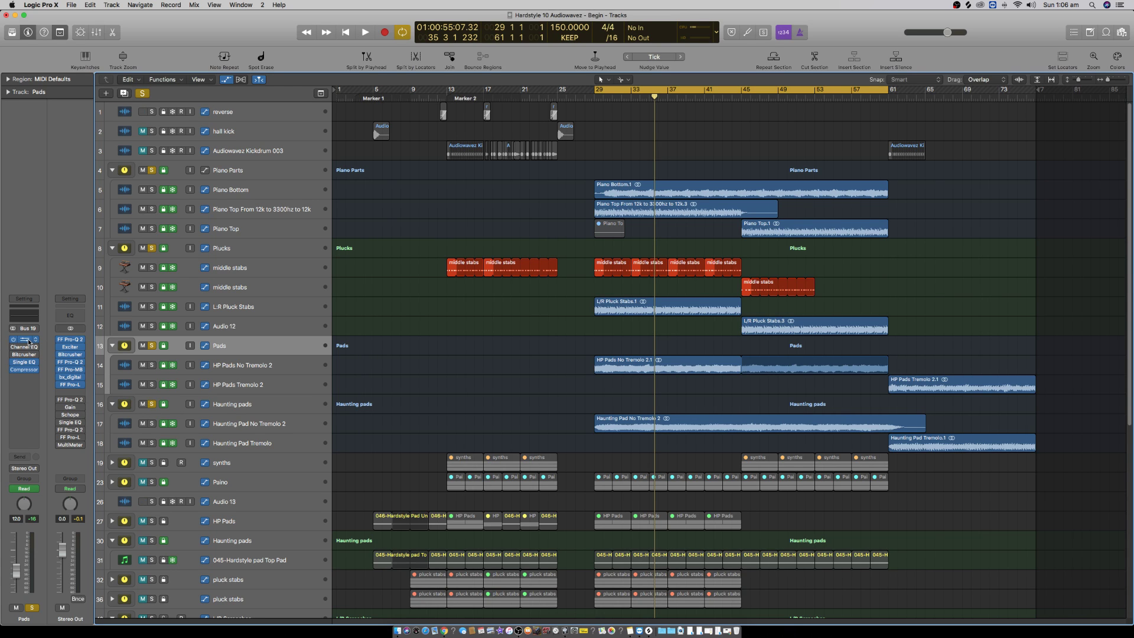
left_click(23, 339)
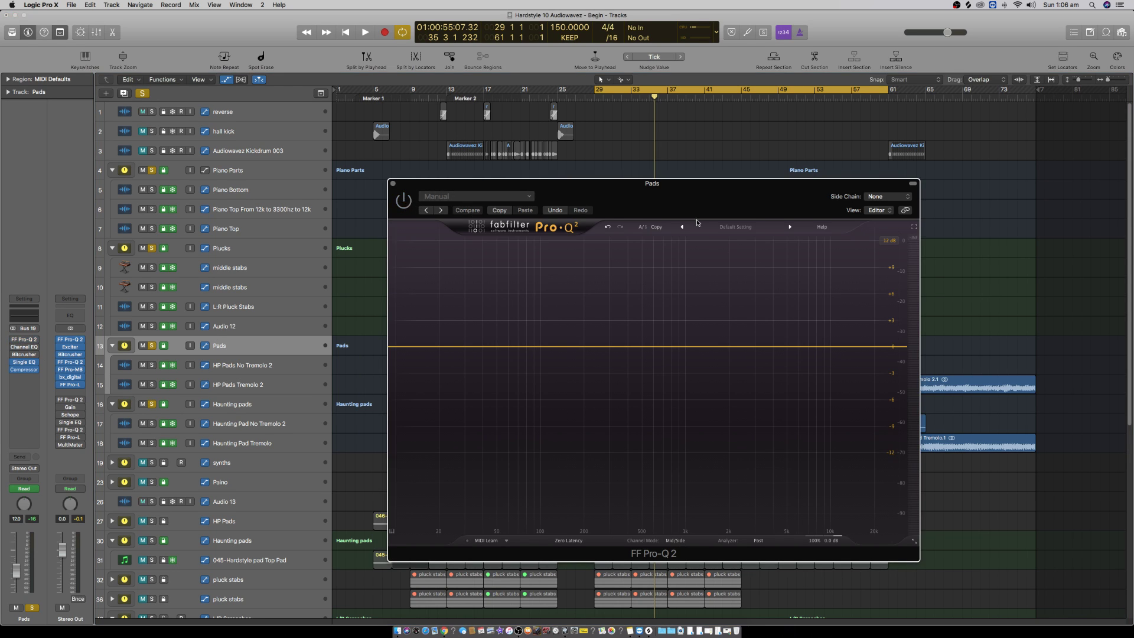
left_click(393, 183)
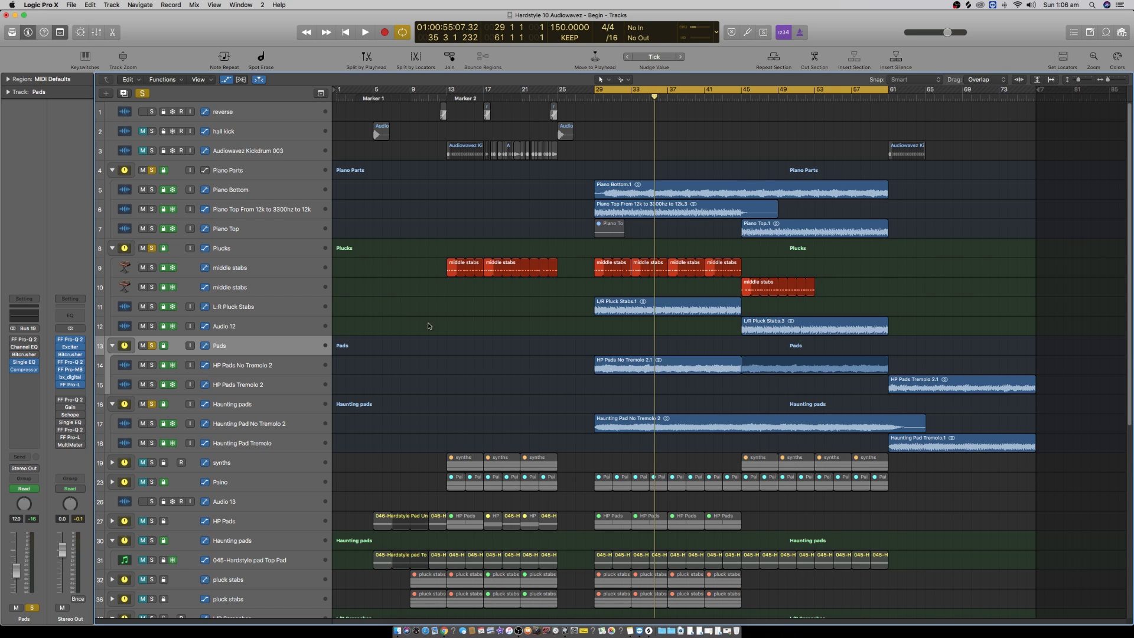
Step: Insert a stereo FF Pro-Q 2 in the free first effect slot of the Plucks stack and close its window
left_click(259, 253)
left_click(24, 339)
mouse_move(51, 375)
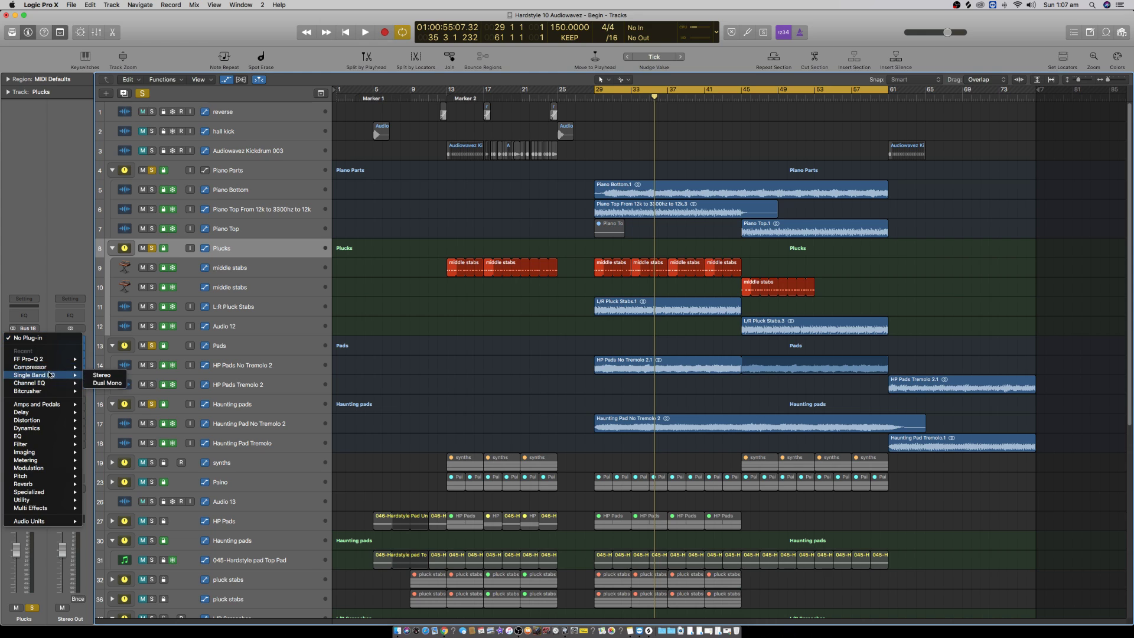
left_click(113, 359)
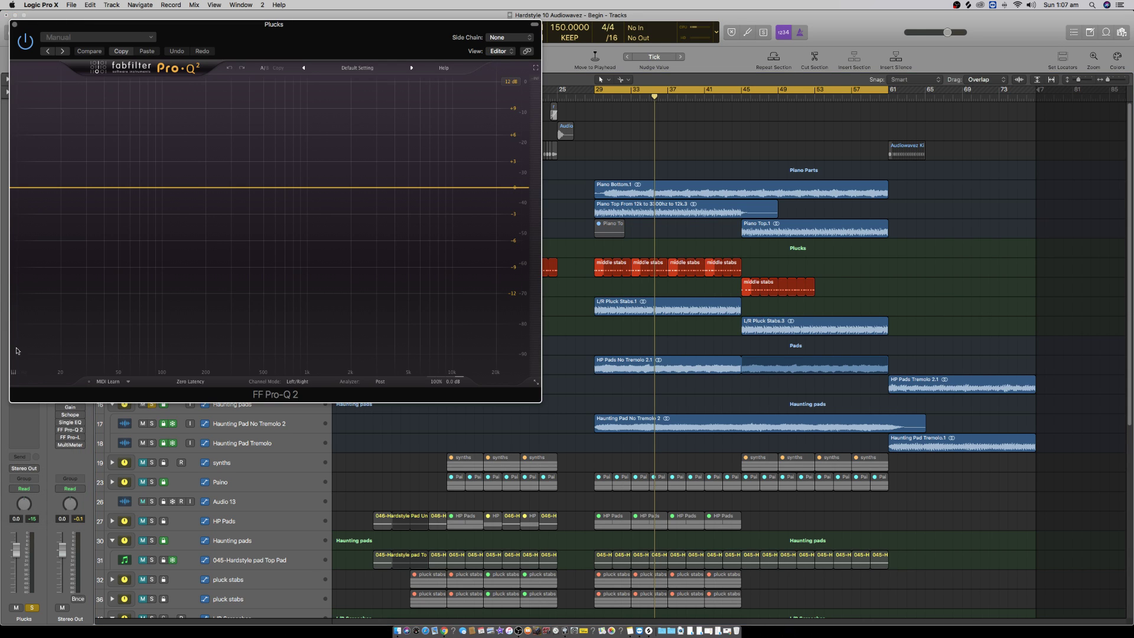
left_click(15, 24)
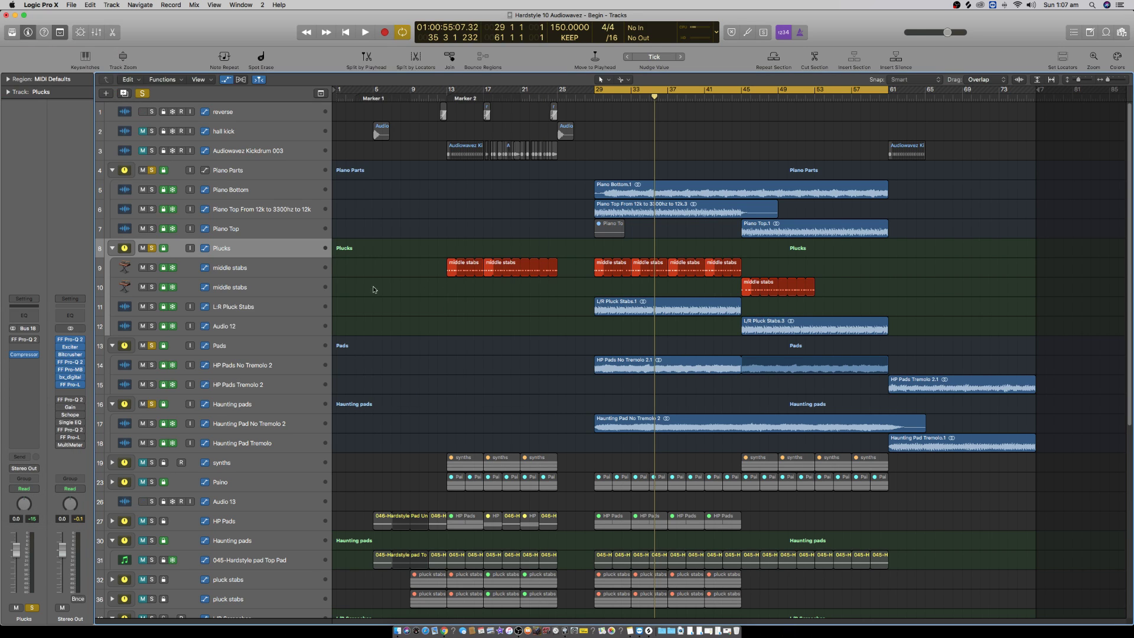
Step: Collapse the Piano Parts, Plucks, Pads and upper Haunting pads stacks
left_click(112, 171)
left_click(112, 189)
left_click(112, 209)
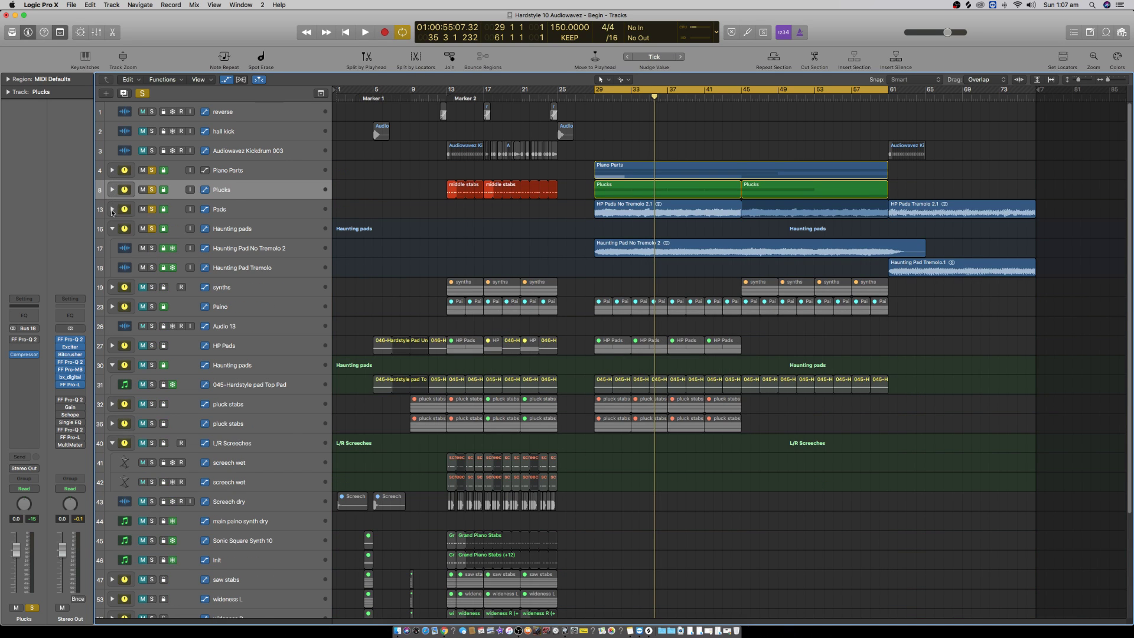
left_click(112, 229)
Step: Select the synths track and set the cycle range from bar 45 to bar 61
left_click(254, 248)
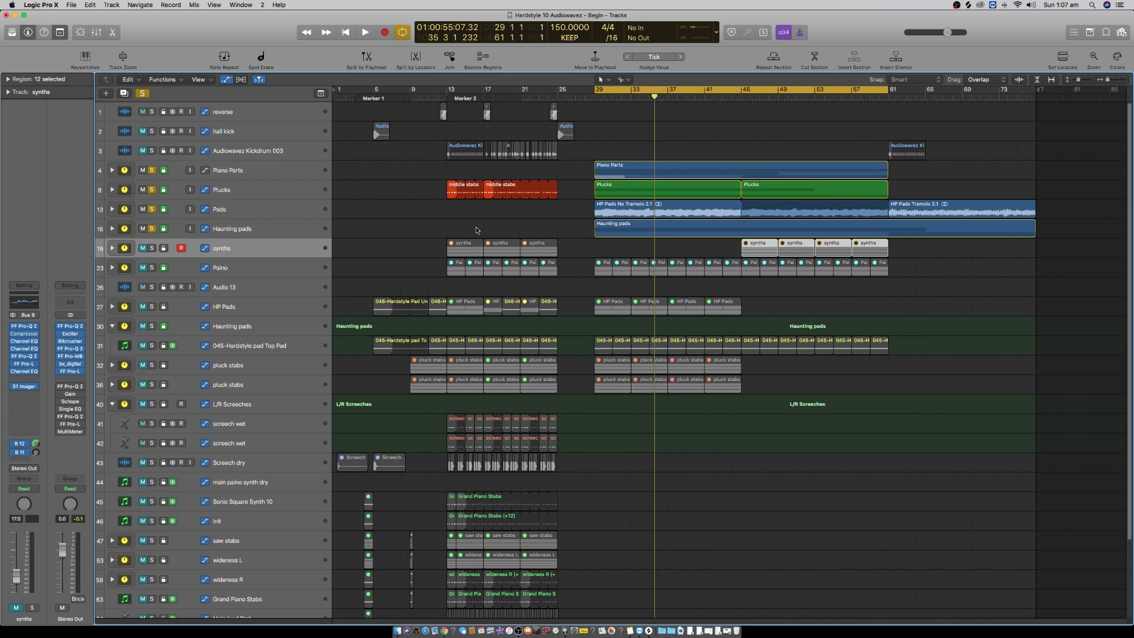
left_click(756, 92)
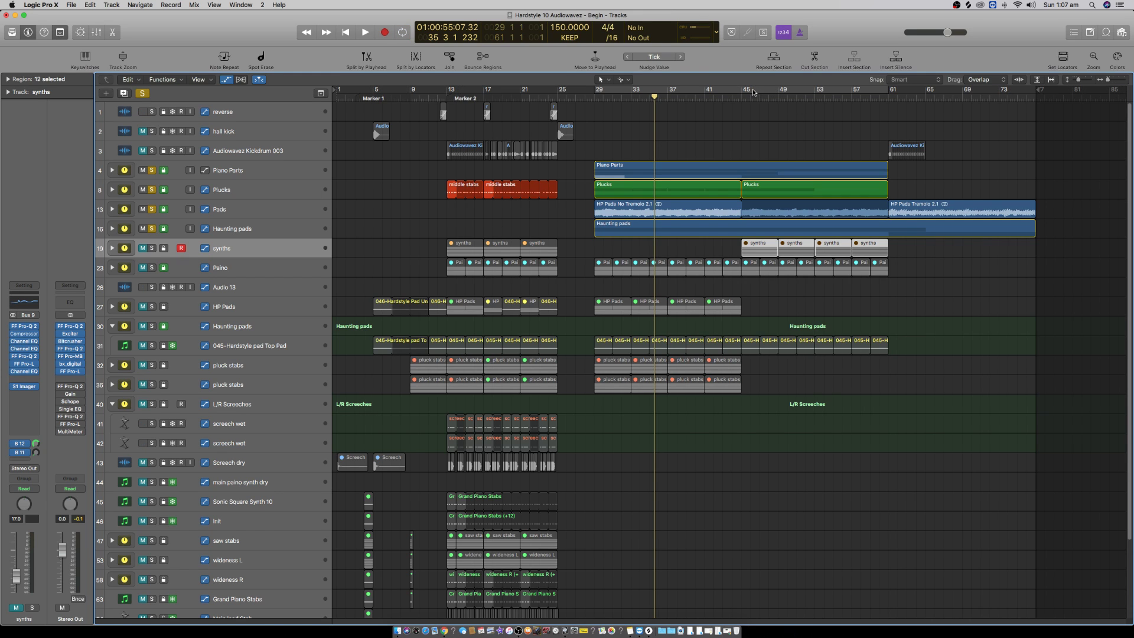
left_click_drag(742, 91, 886, 91)
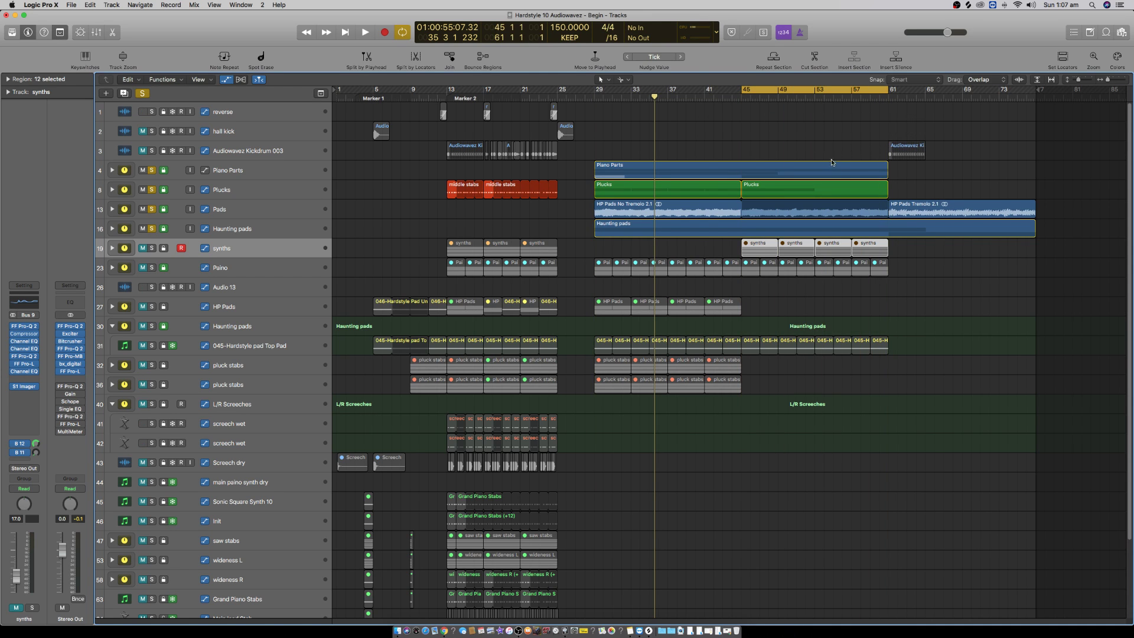
Step: Move the playhead to bar 61 and turn off the cycle
key("super+Down")
key("super+Down")
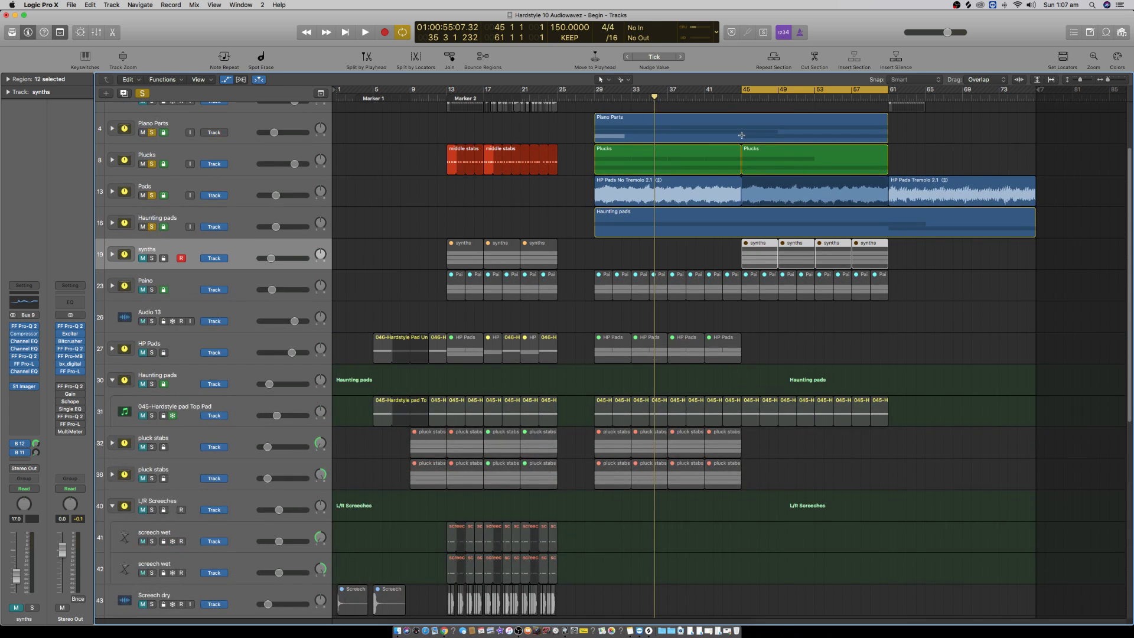
scroll(741, 135, "up", 3)
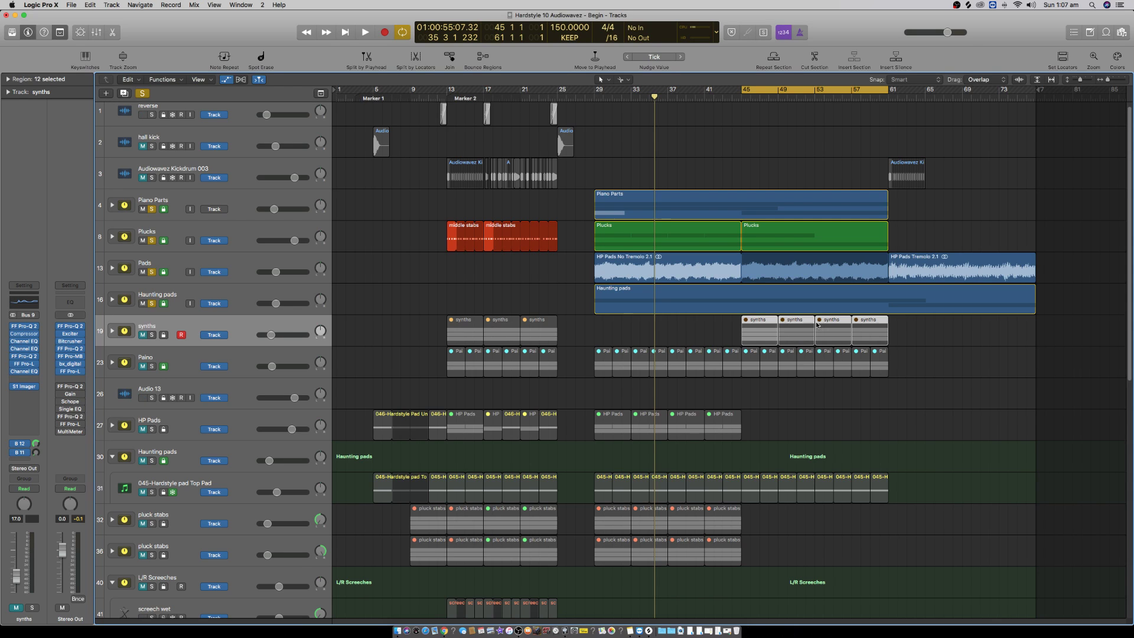
left_click(888, 96)
left_click(871, 89)
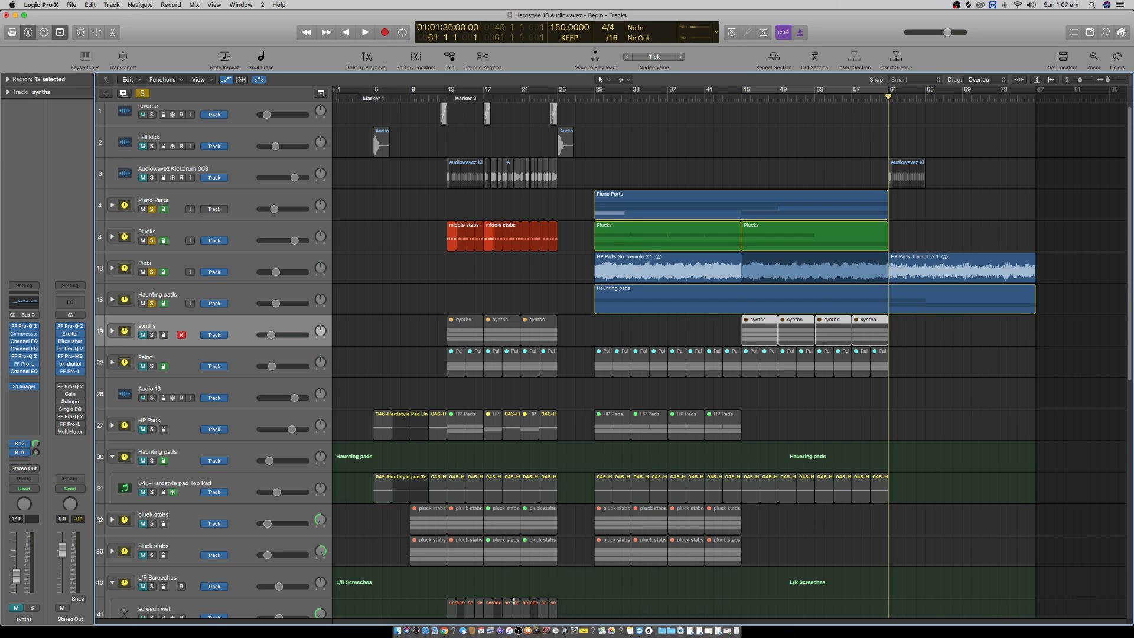
Step: Switch to the YouTube live dashboard in Chrome and compare its stream status with the one in OBS
left_click(443, 630)
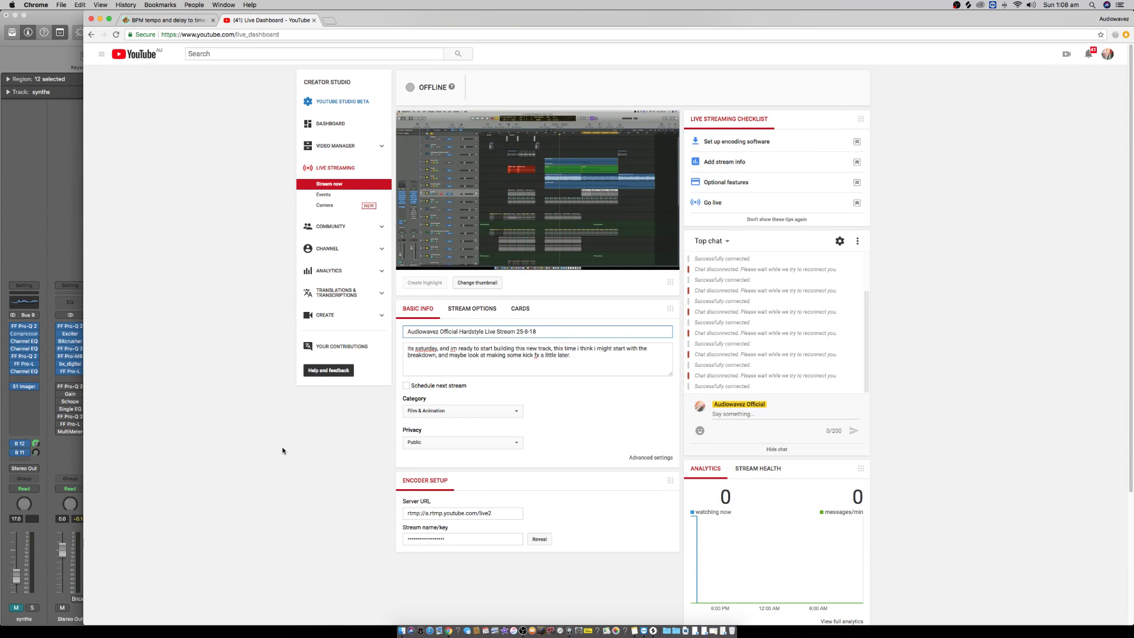
mouse_move(598, 176)
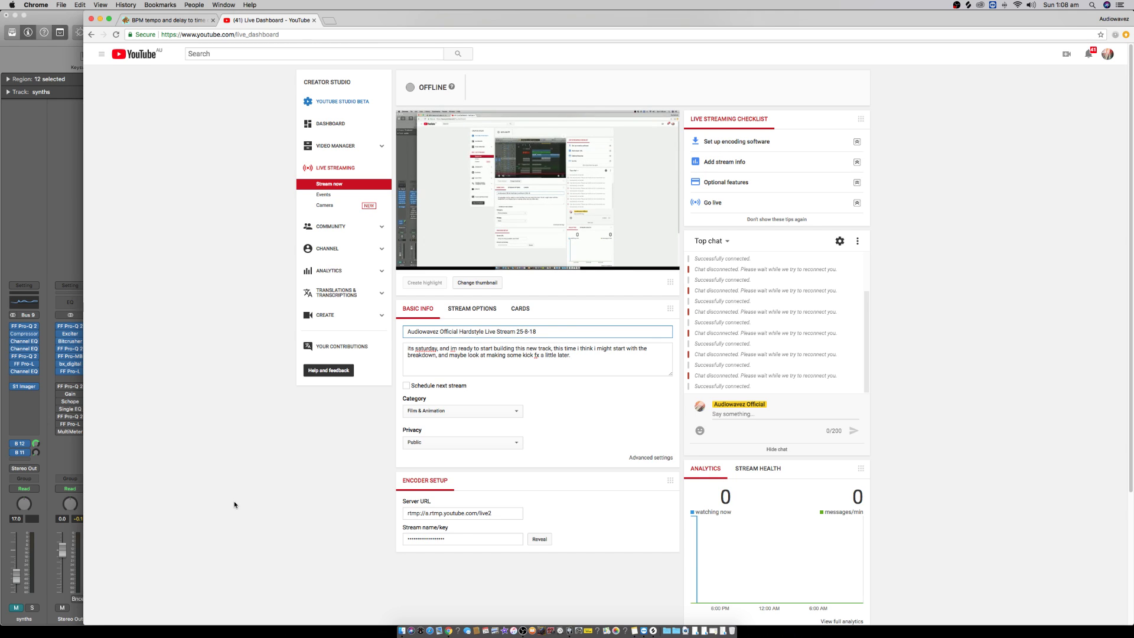
left_click(524, 630)
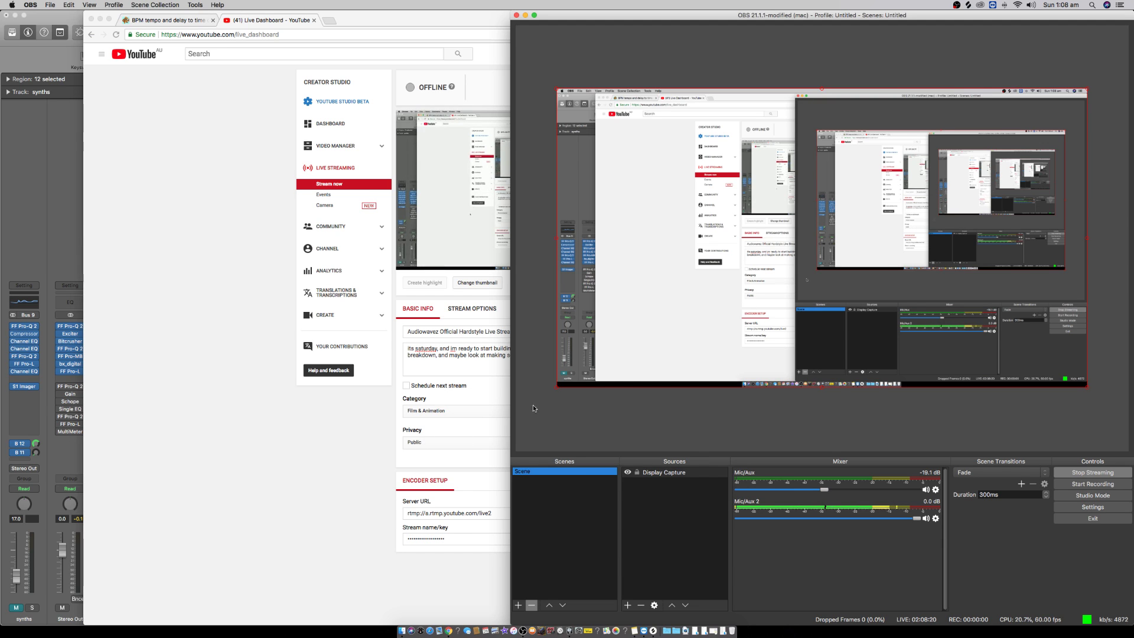
left_click(274, 466)
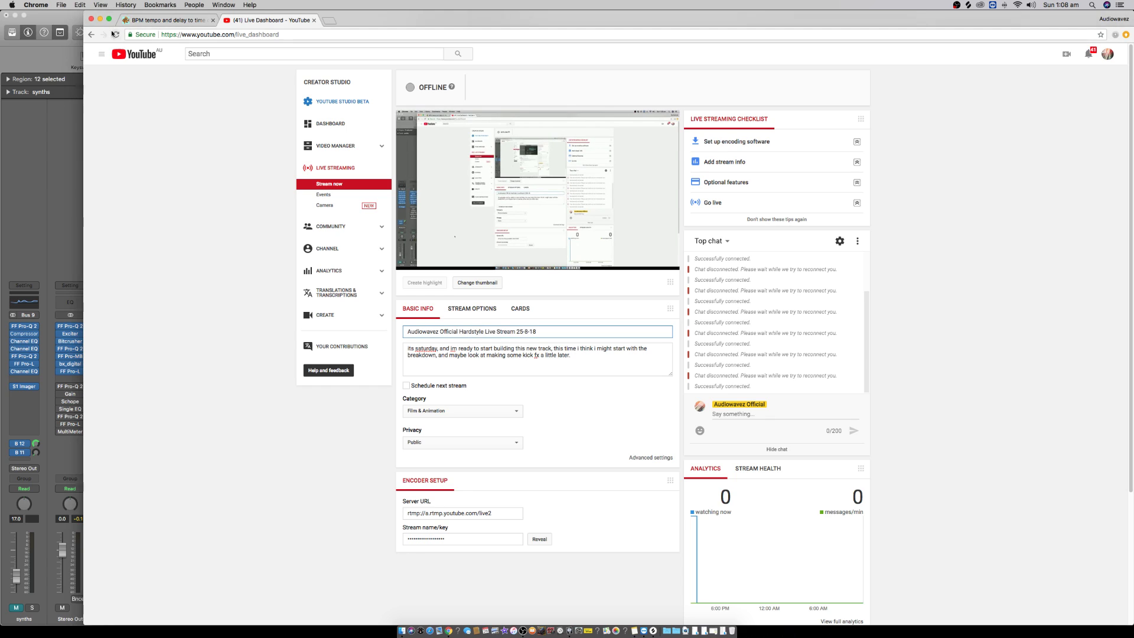
Step: Narrow the Chrome window to uncover the tracks and add "in this video," as a new paragraph in the stream description
left_click(582, 355)
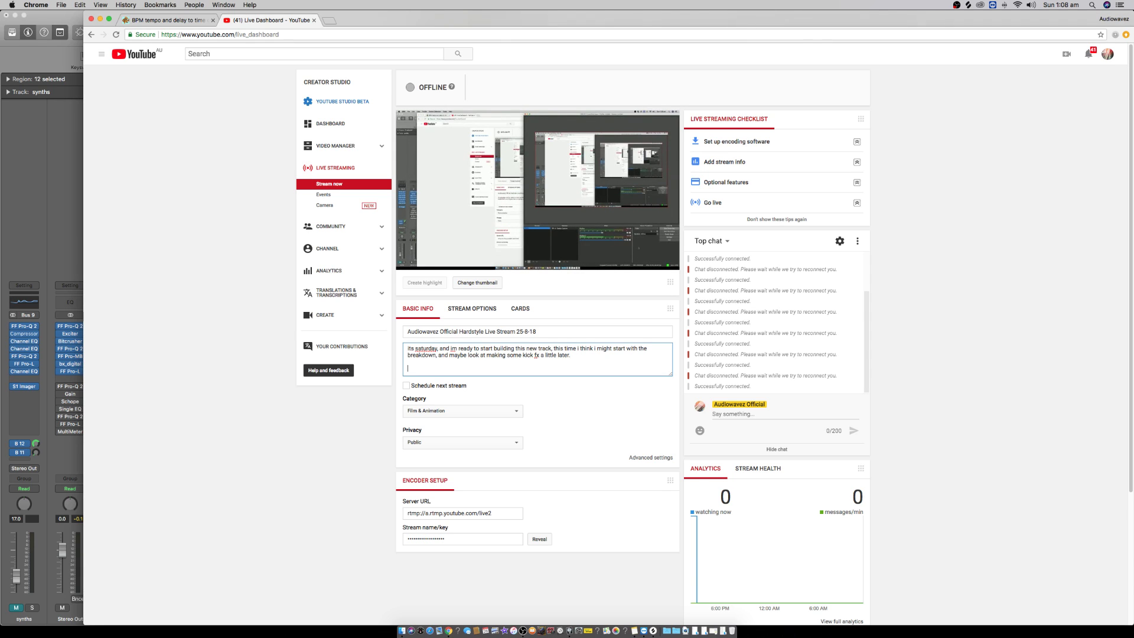
key("Return")
key("Return")
left_click_drag(84, 624, 594, 625)
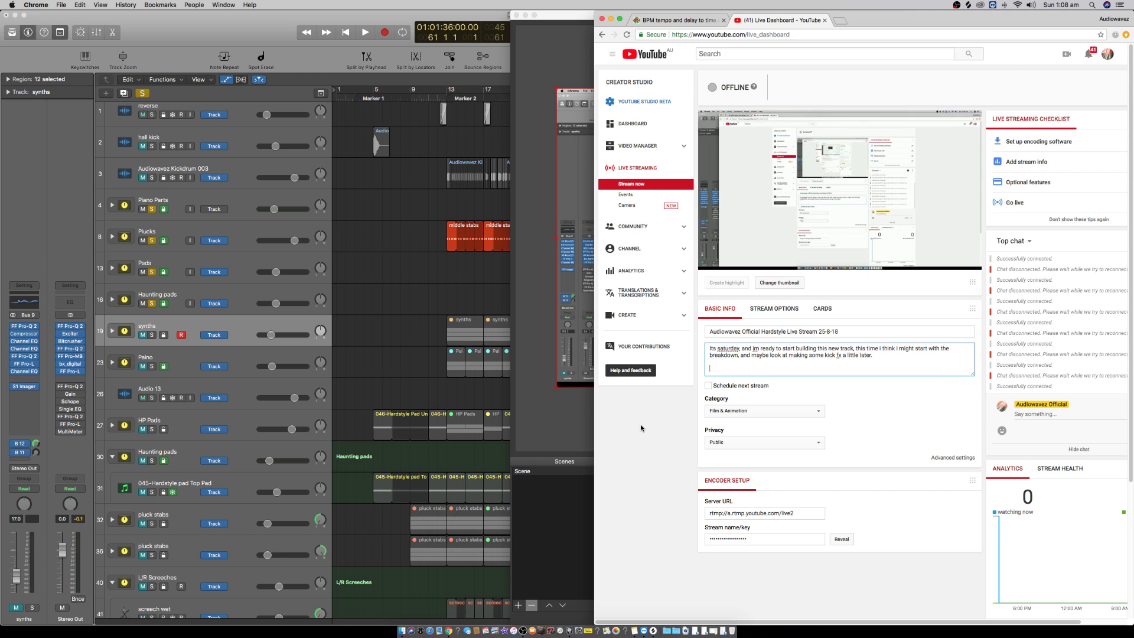
type("ideo")
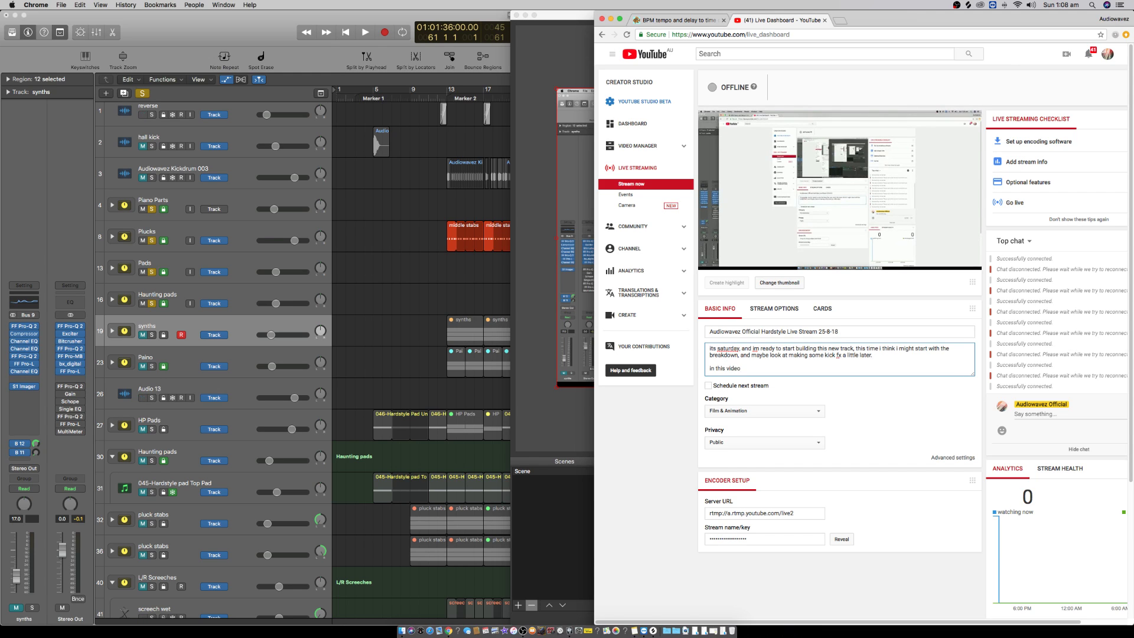
type(",")
key("Return")
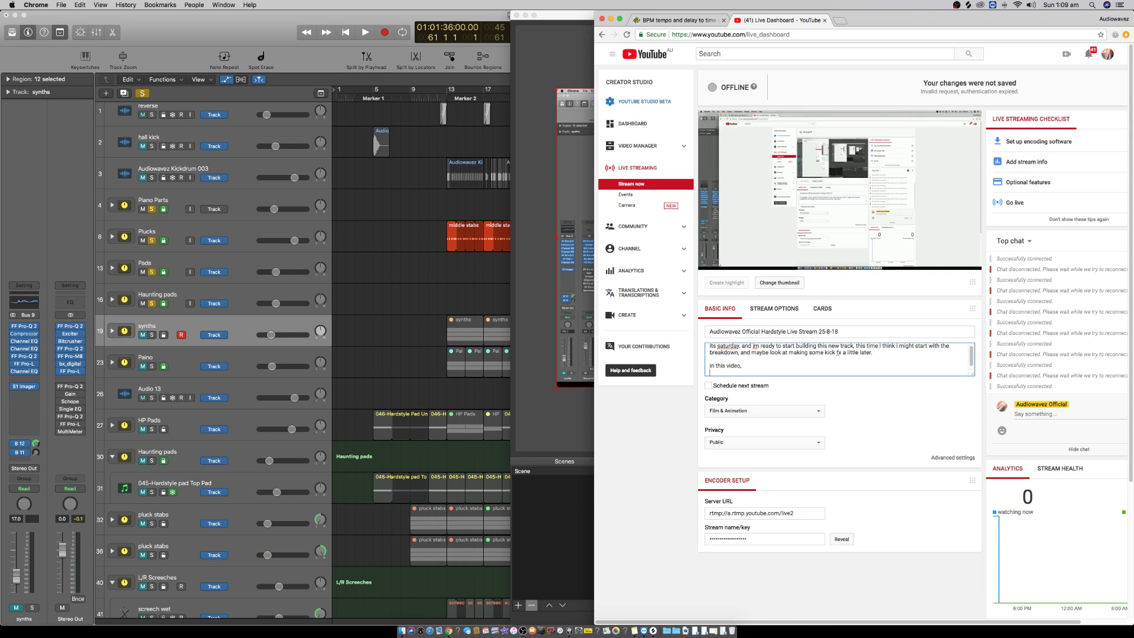
Step: Add the line "bouncing down vst's to audio parts to make the start of the breakdown." to the stream description
type("bouncing down")
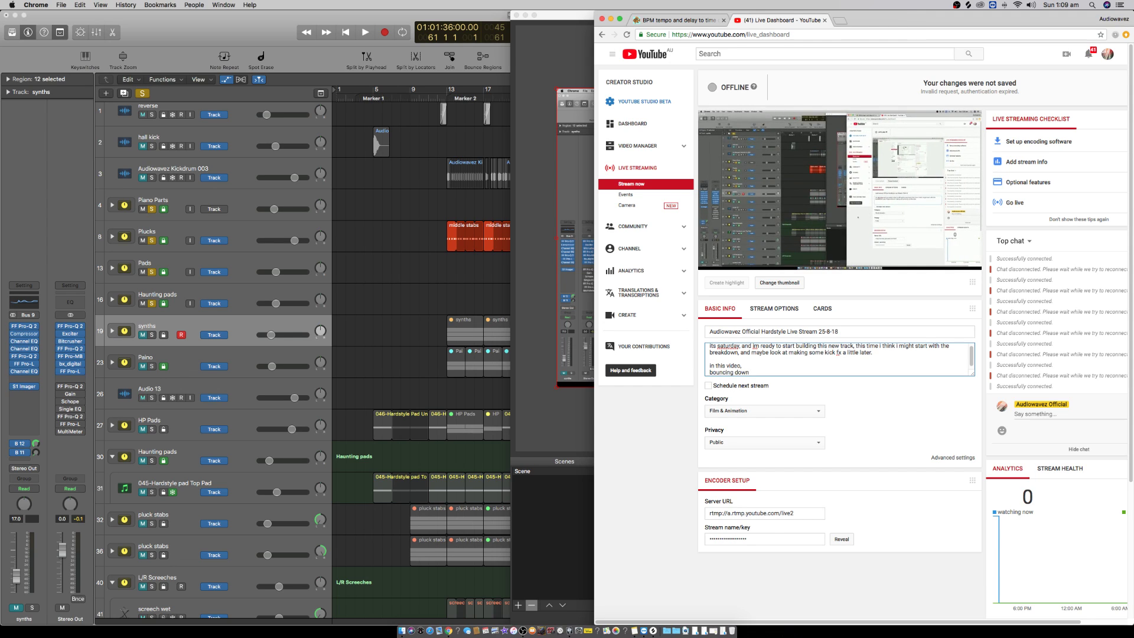
type(" vst's to audio parts to make the")
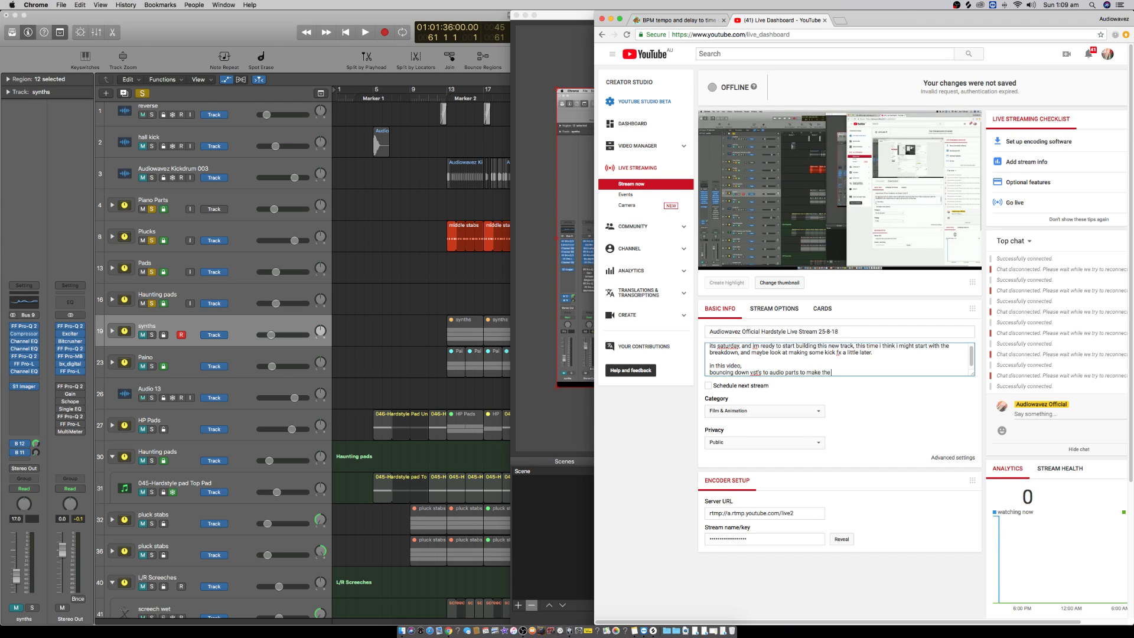
type(" btart of the breakdown.")
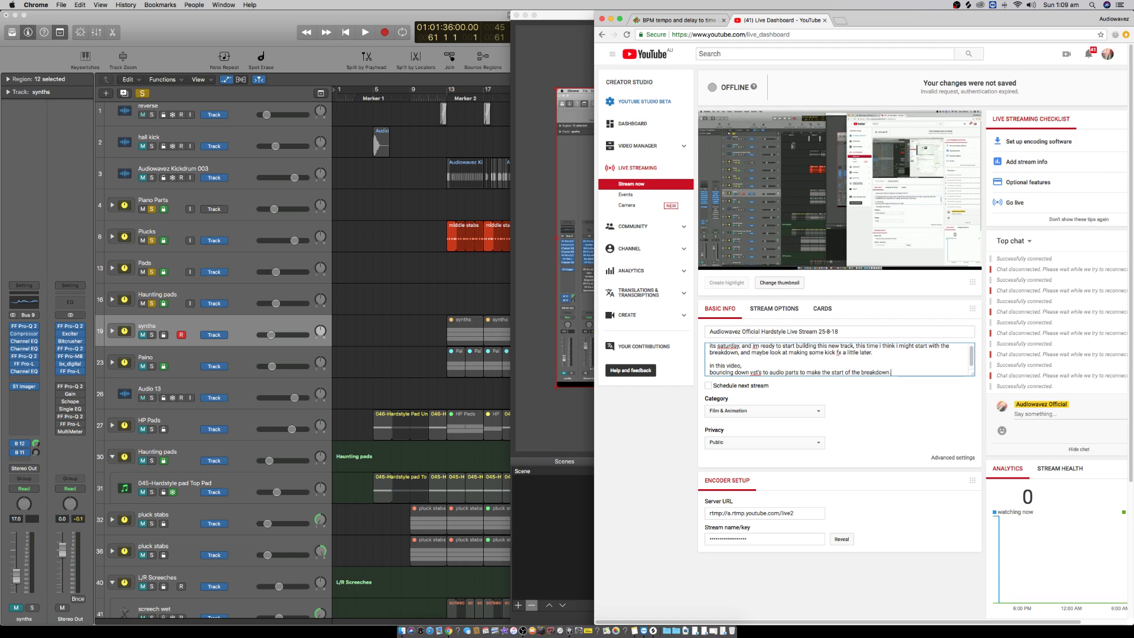
Step: Continue the description with "Piano parts, Plucks, Pads, and creating some changes in the pads after initial bounce to create movement."
type("iano parts, Plucks")
type("amn")
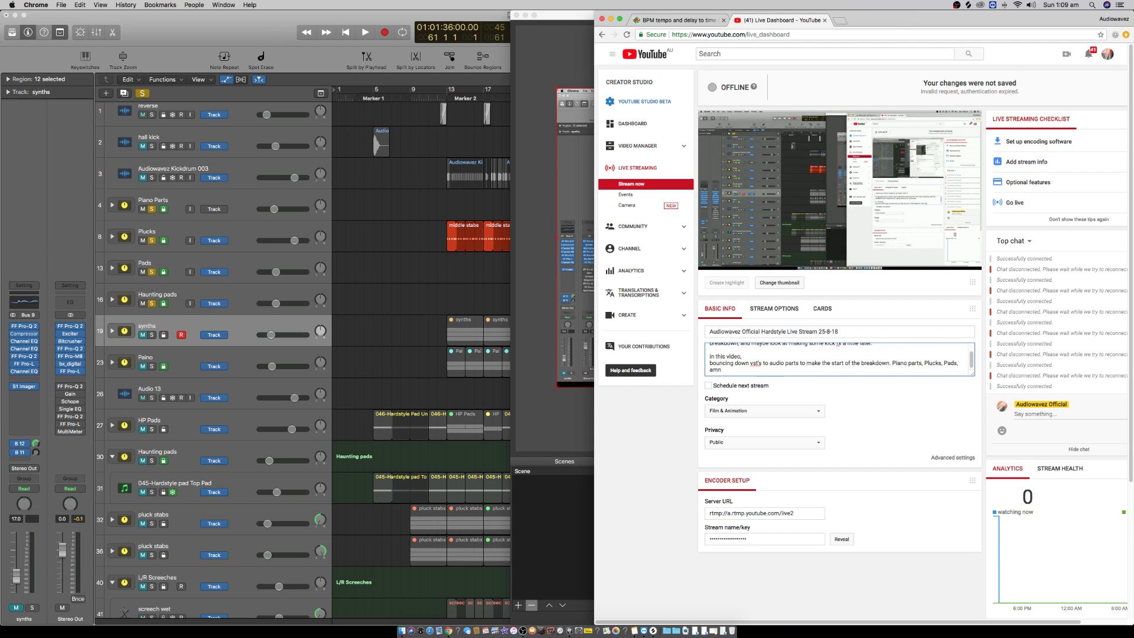
key("BackSpace")
key("BackSpace")
type("nd creating some changes in the pads after initial bounc")
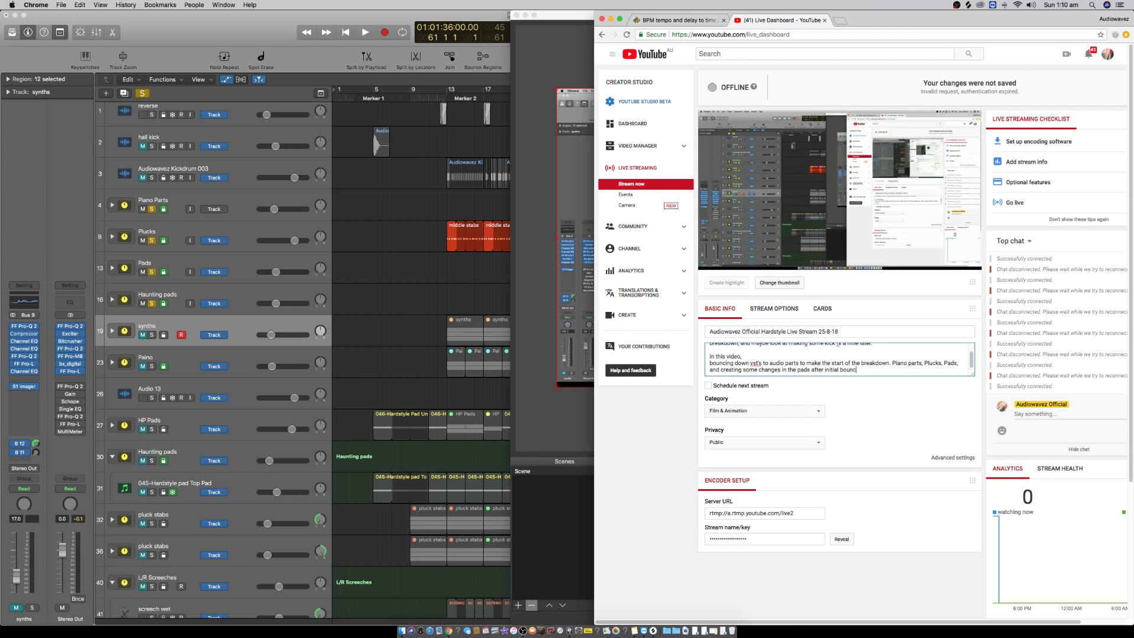
type("e to create movement")
type(".")
Step: Add a new description paragraph reading "still to come, synths, fx, percussion and possibly vocals."
key("Return")
key("Return")
type("still to come")
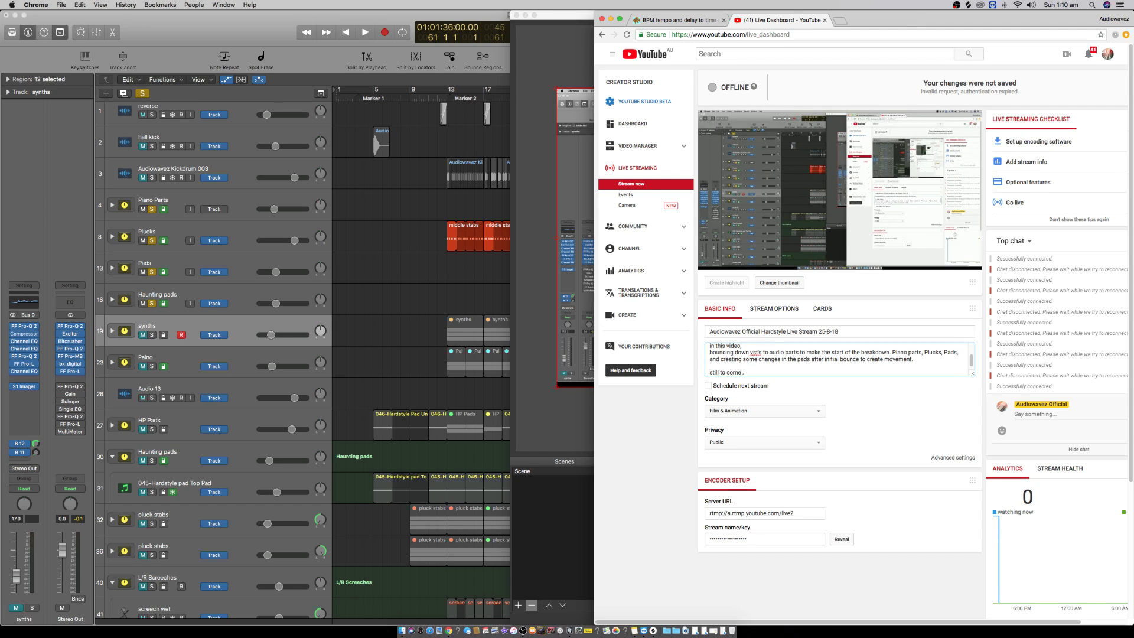
type(", synths")
type("percussion")
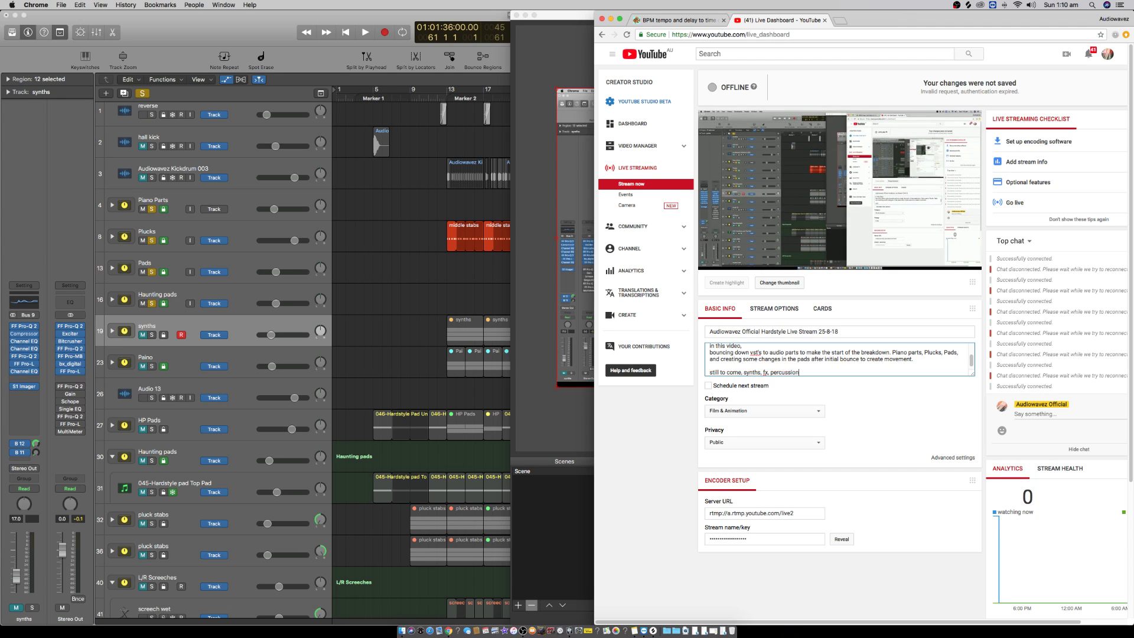
type(" and possibly vocals.")
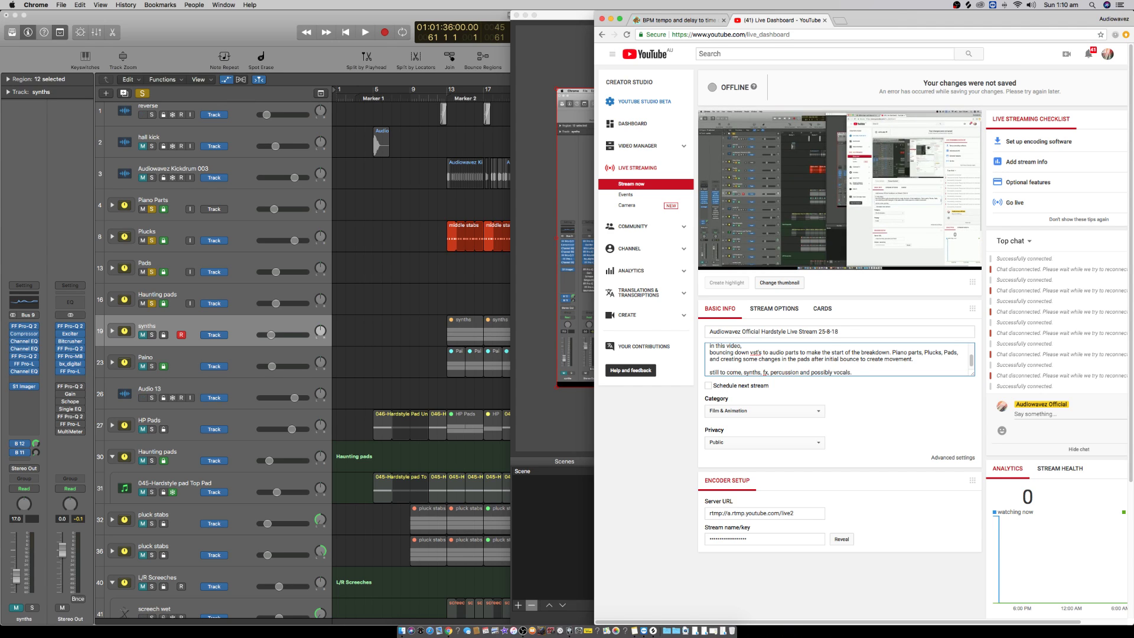